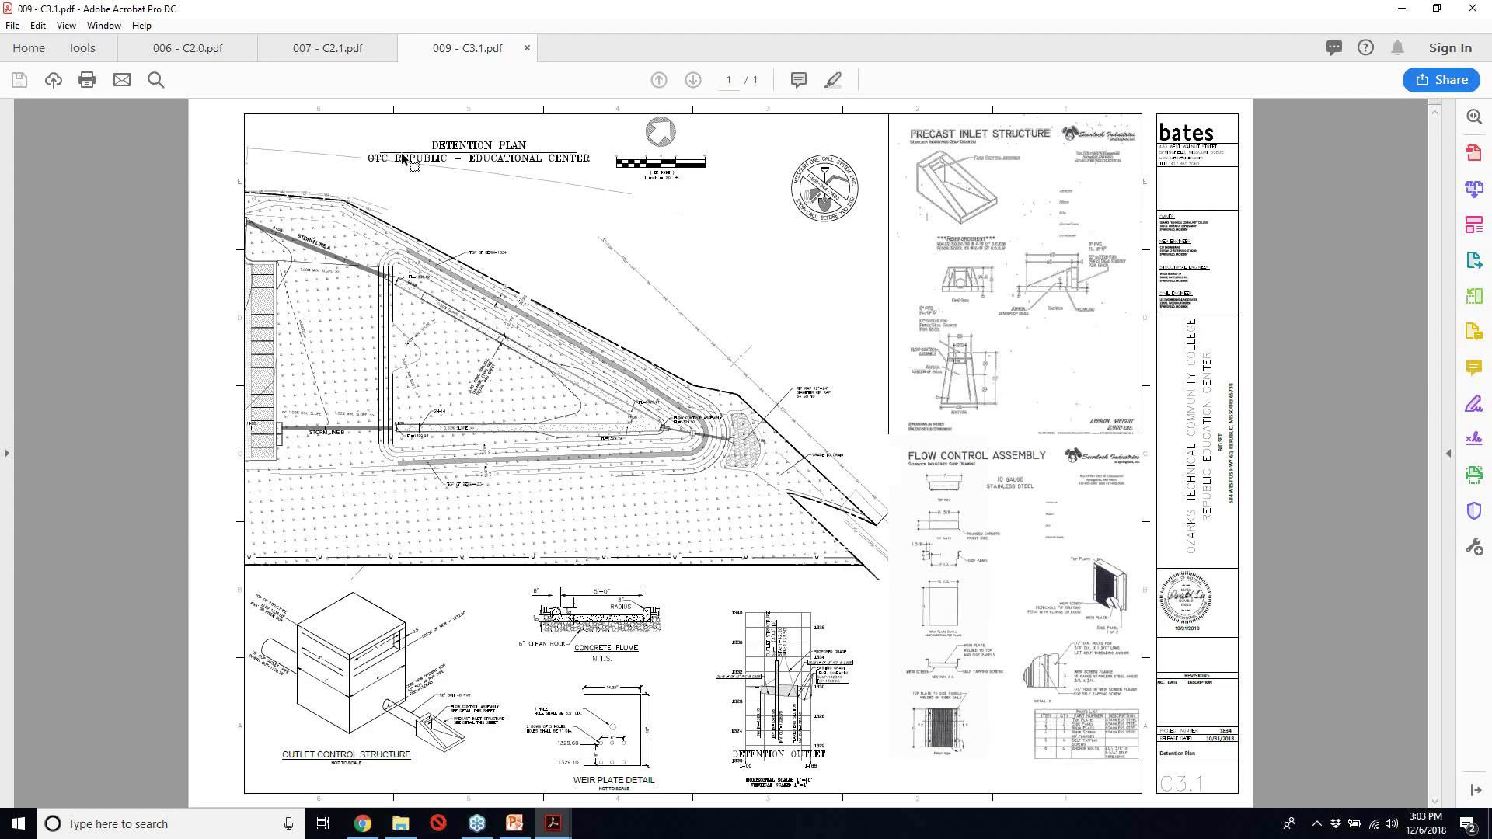
View the grading plan in 007 - C2.1.pdf and close all the open PDF tabs
left_click(333, 51)
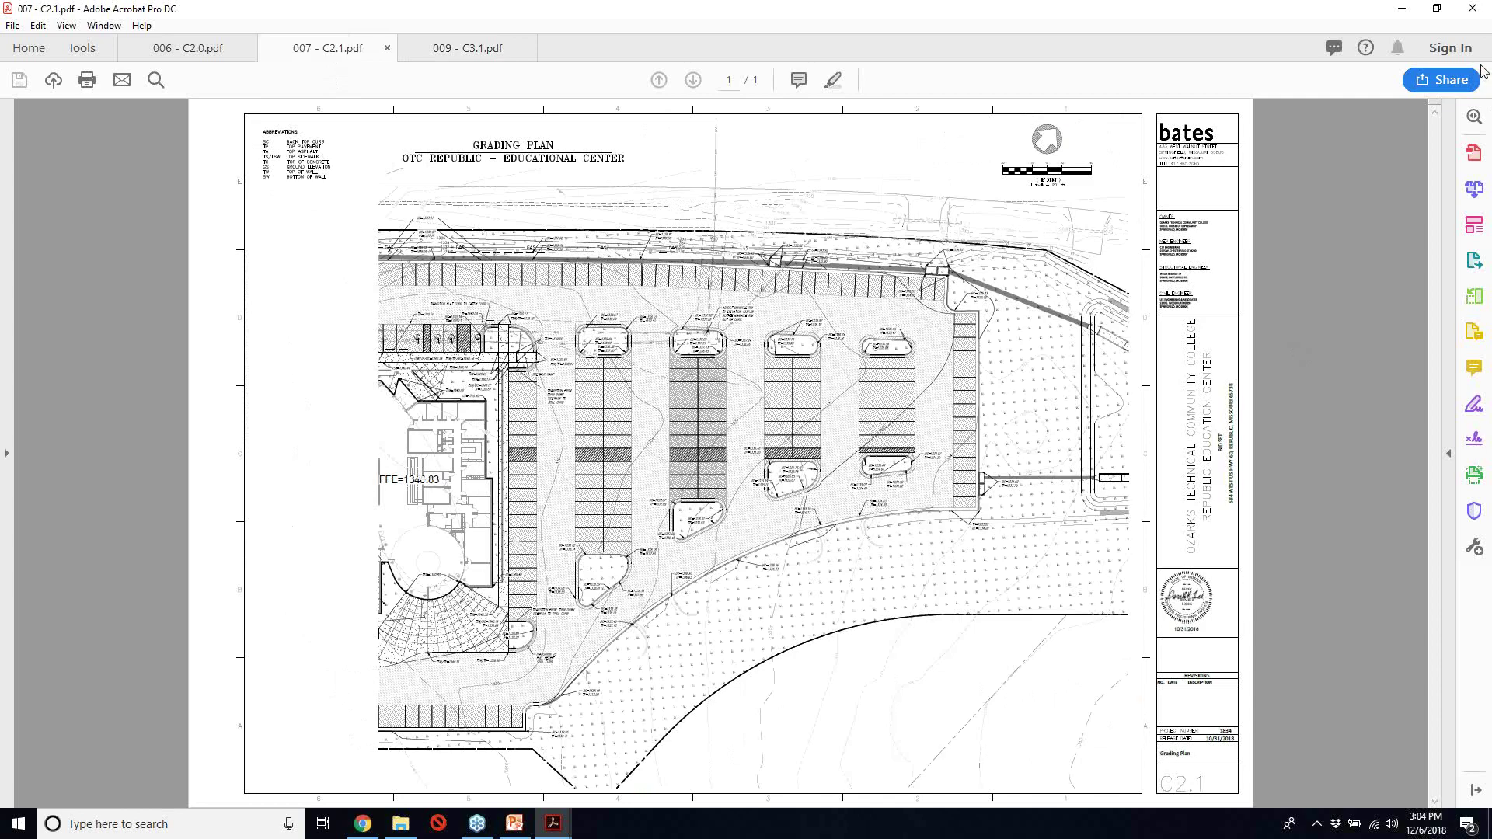
left_click(1472, 8)
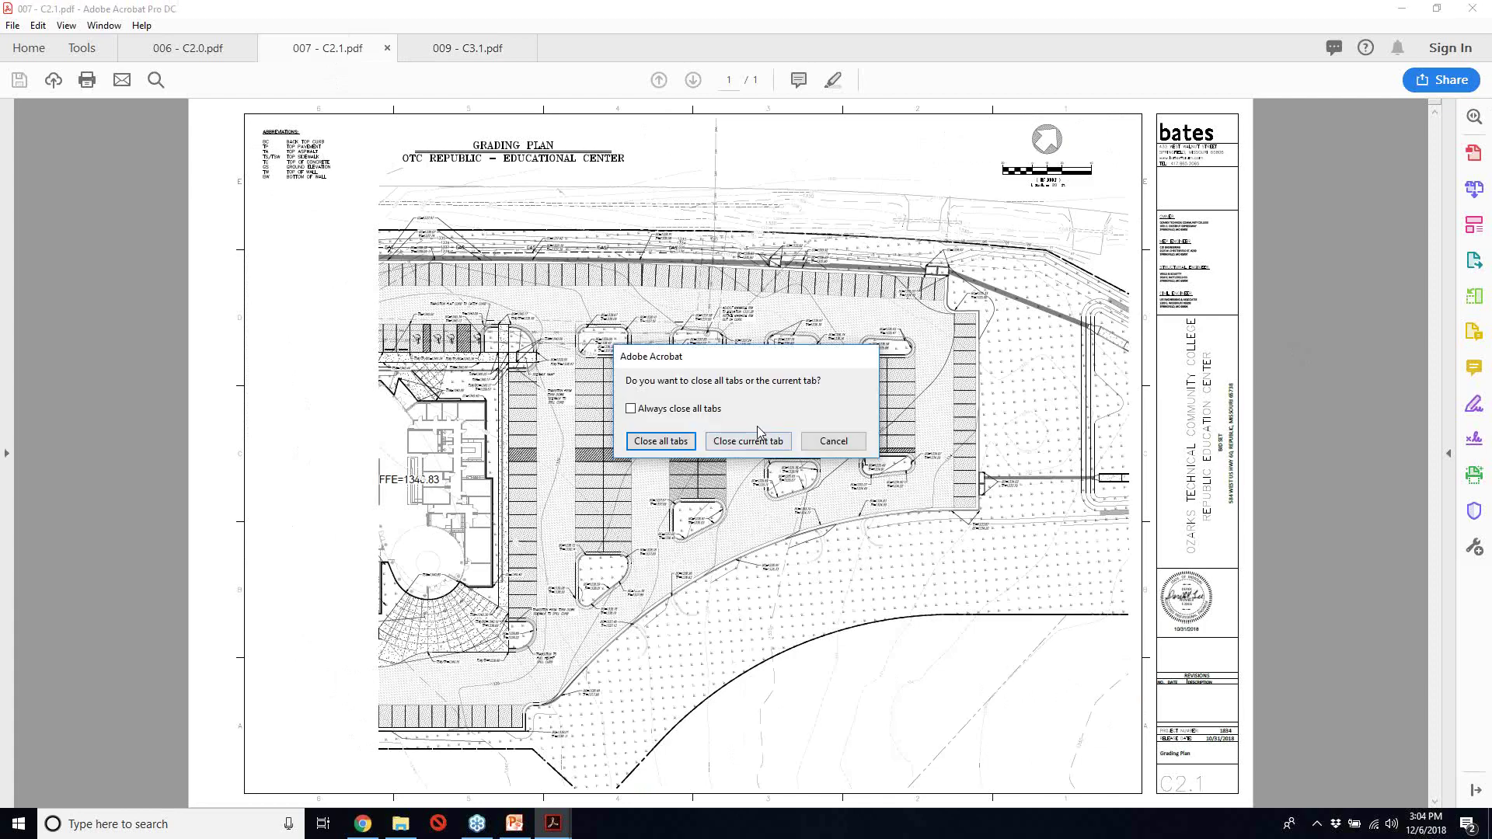
key("Return")
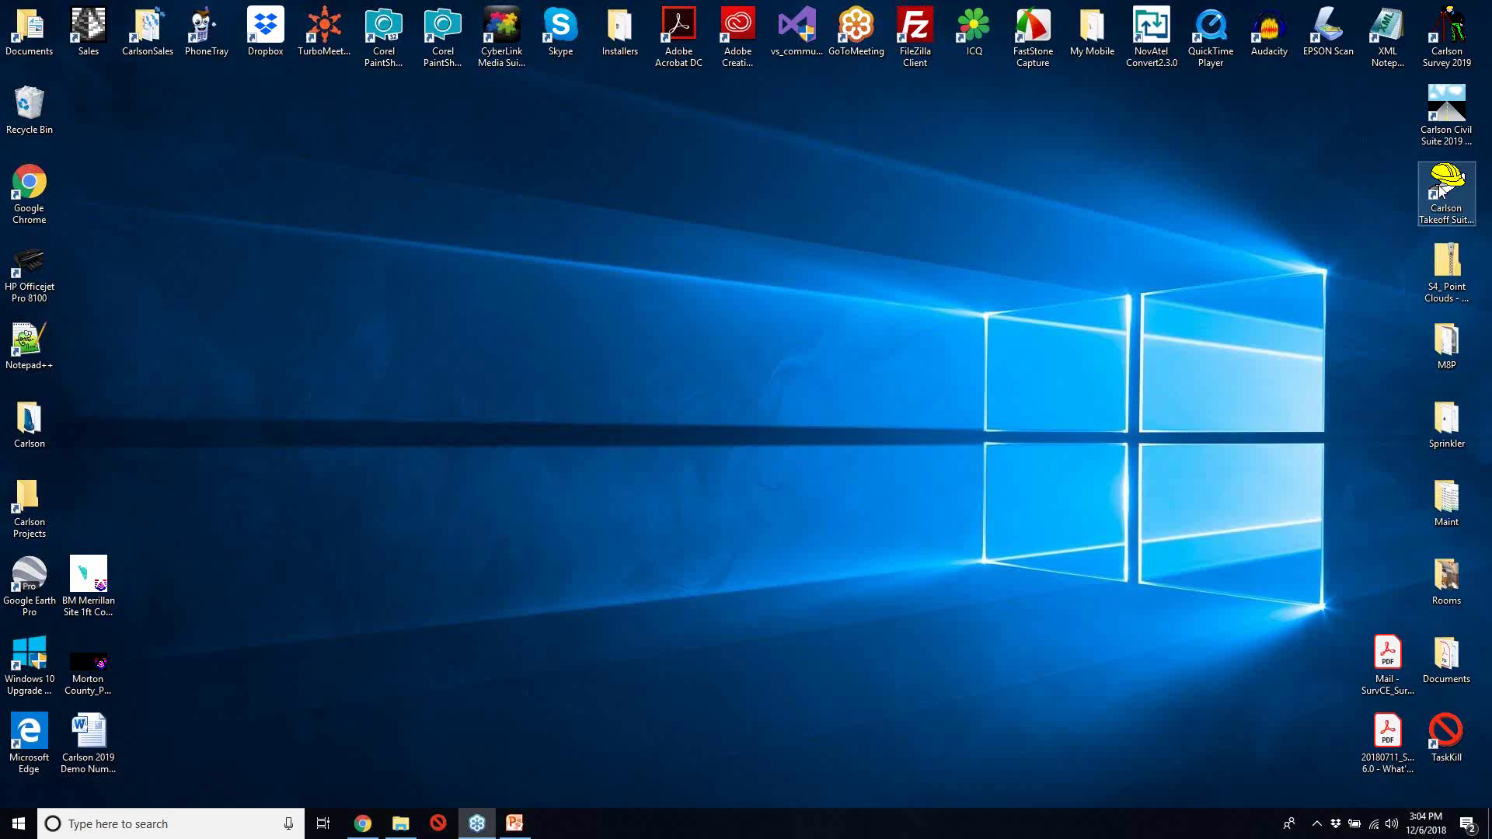
Launch Carlson Takeoff Suite and create a new DWG drawing from the default template
double_click(1440, 191)
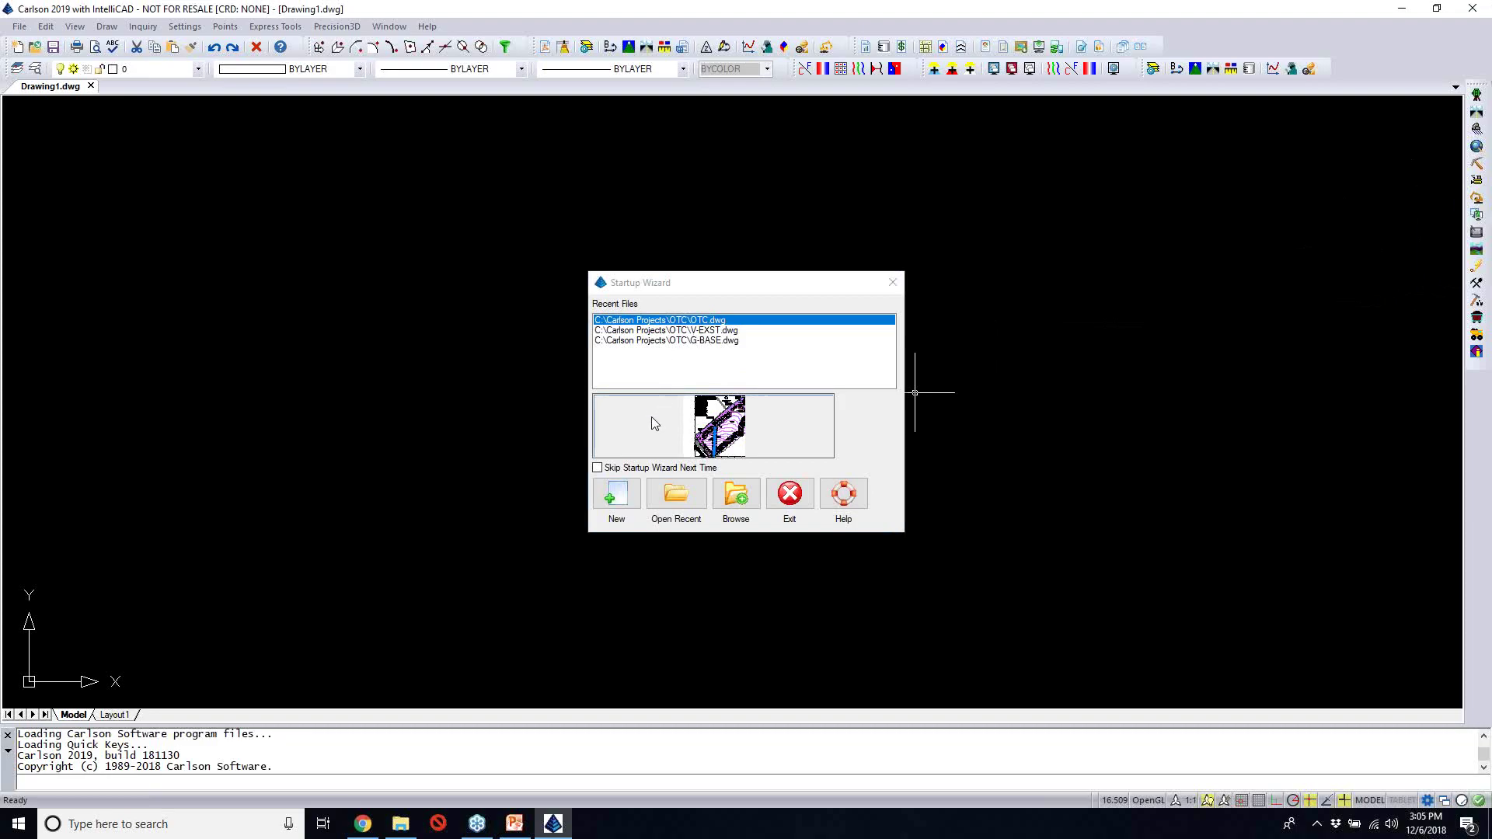
left_click(620, 500)
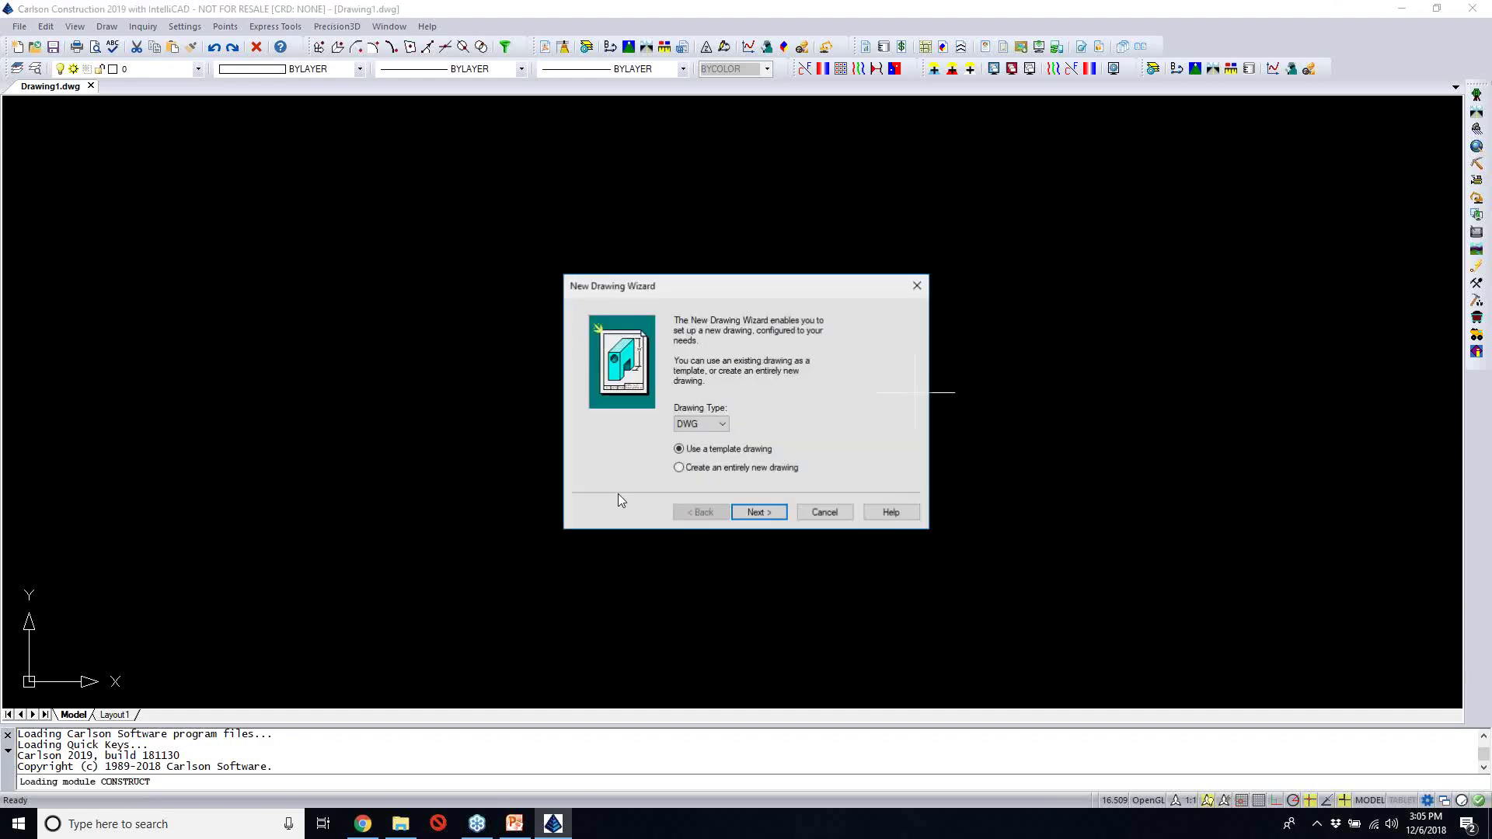
left_click(760, 515)
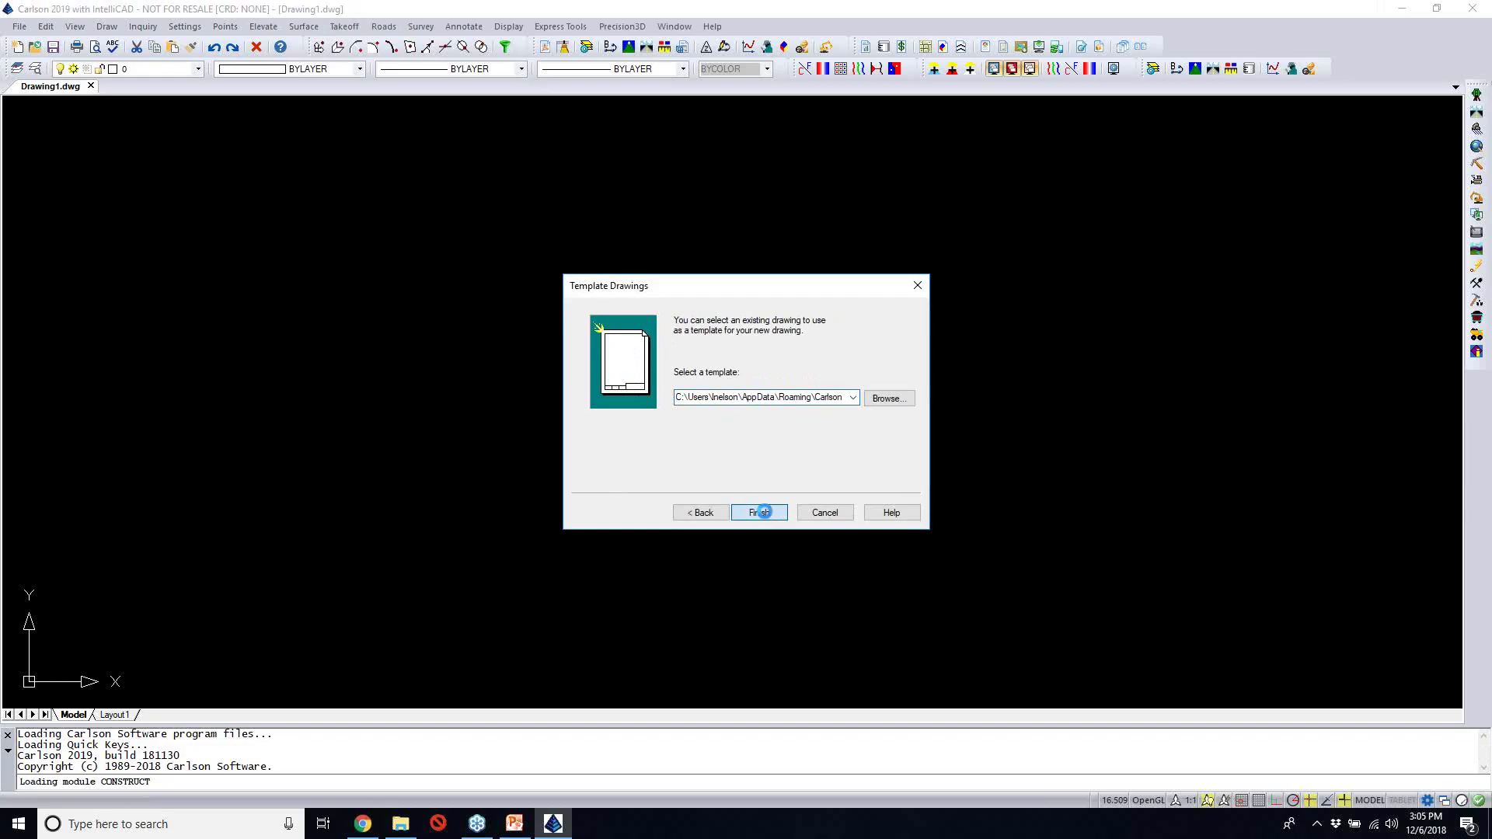
left_click(762, 512)
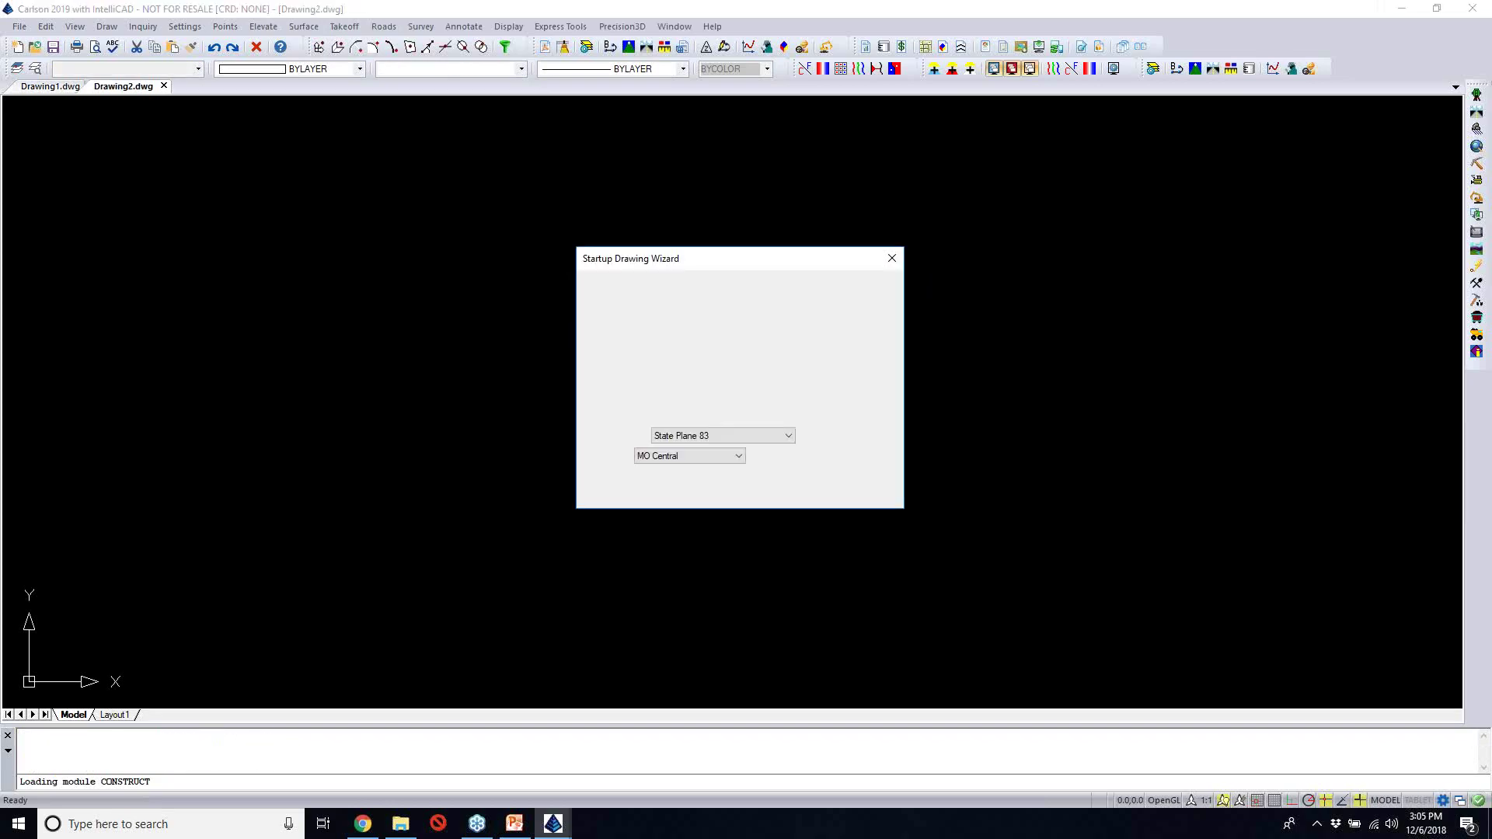
Name the new drawing C-WEST.dwg and save it in the C:\Carlson Projects\OTC folder
left_click(685, 284)
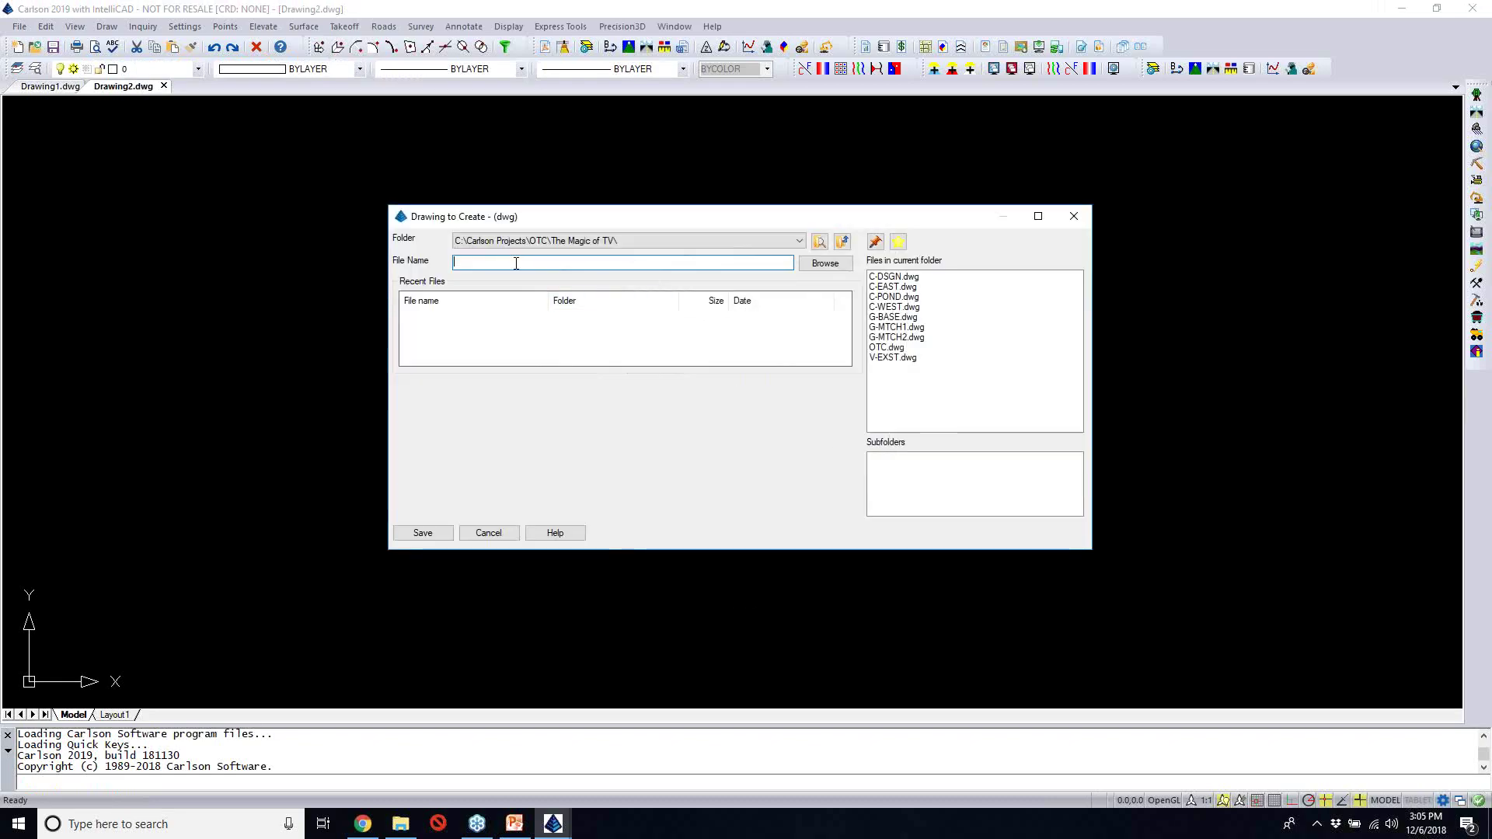
type("C-WEST.dwg")
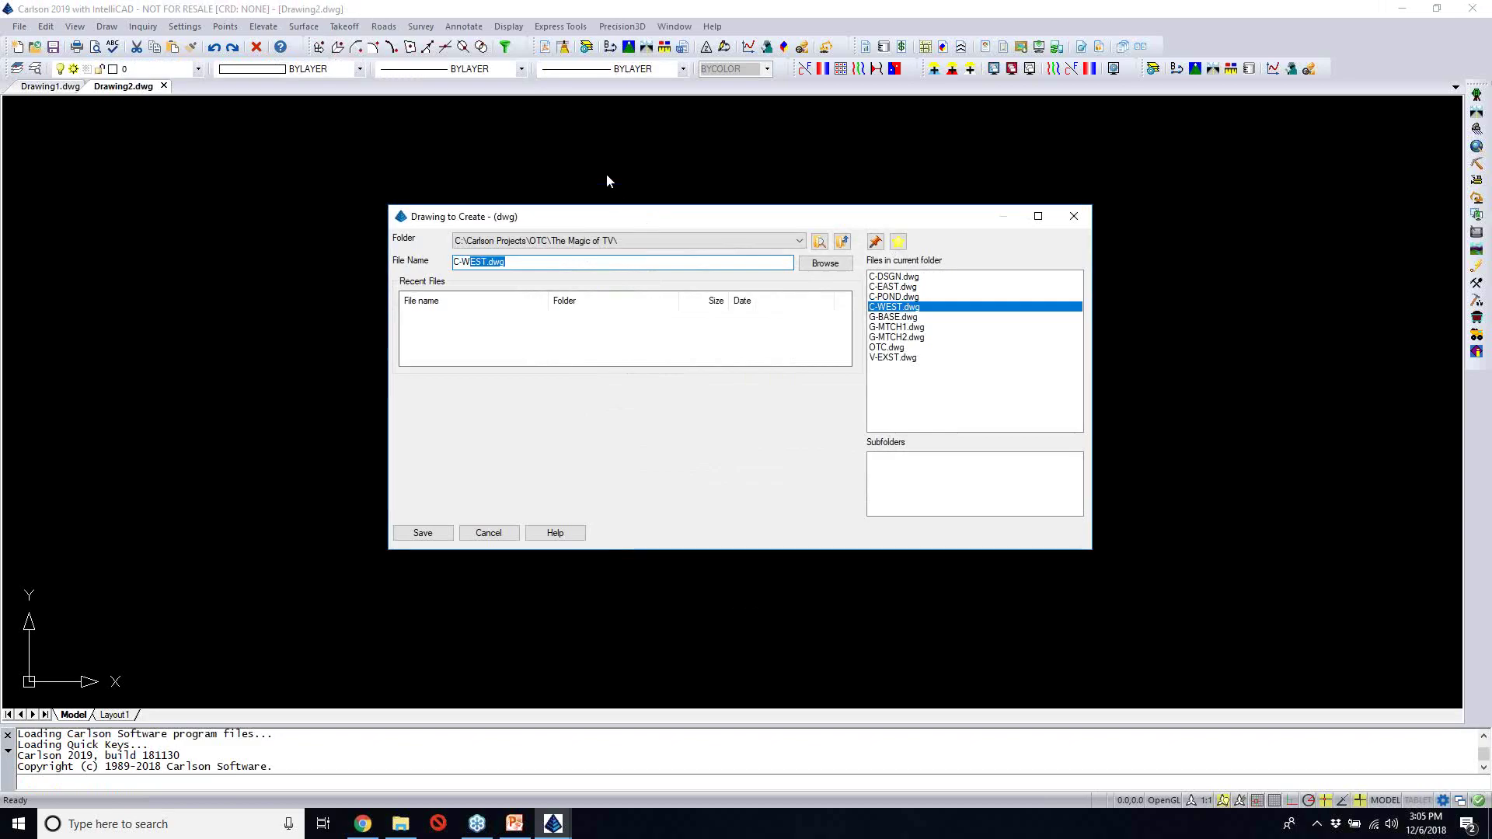
left_click(841, 242)
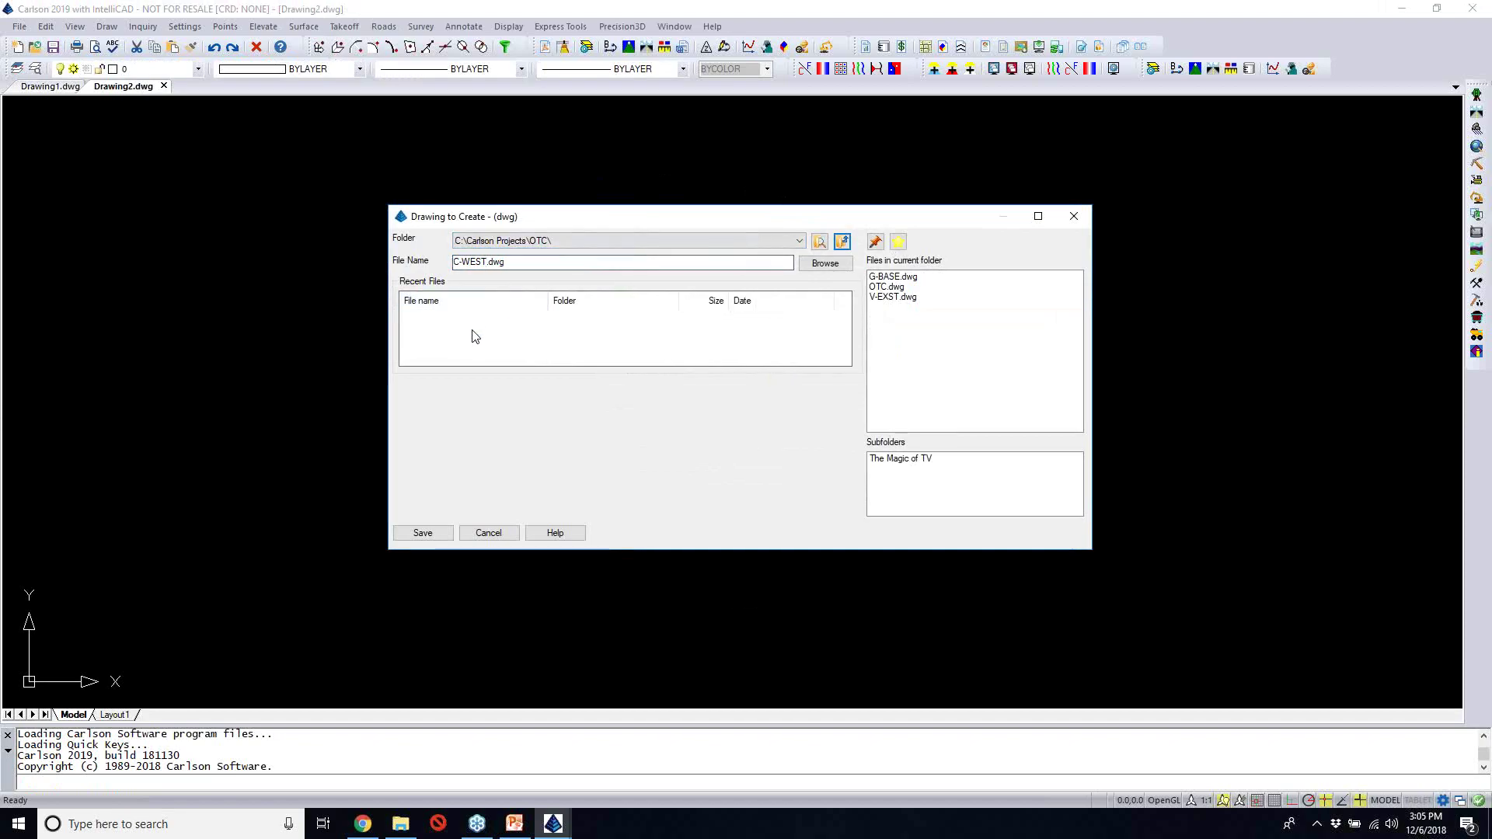
left_click(422, 533)
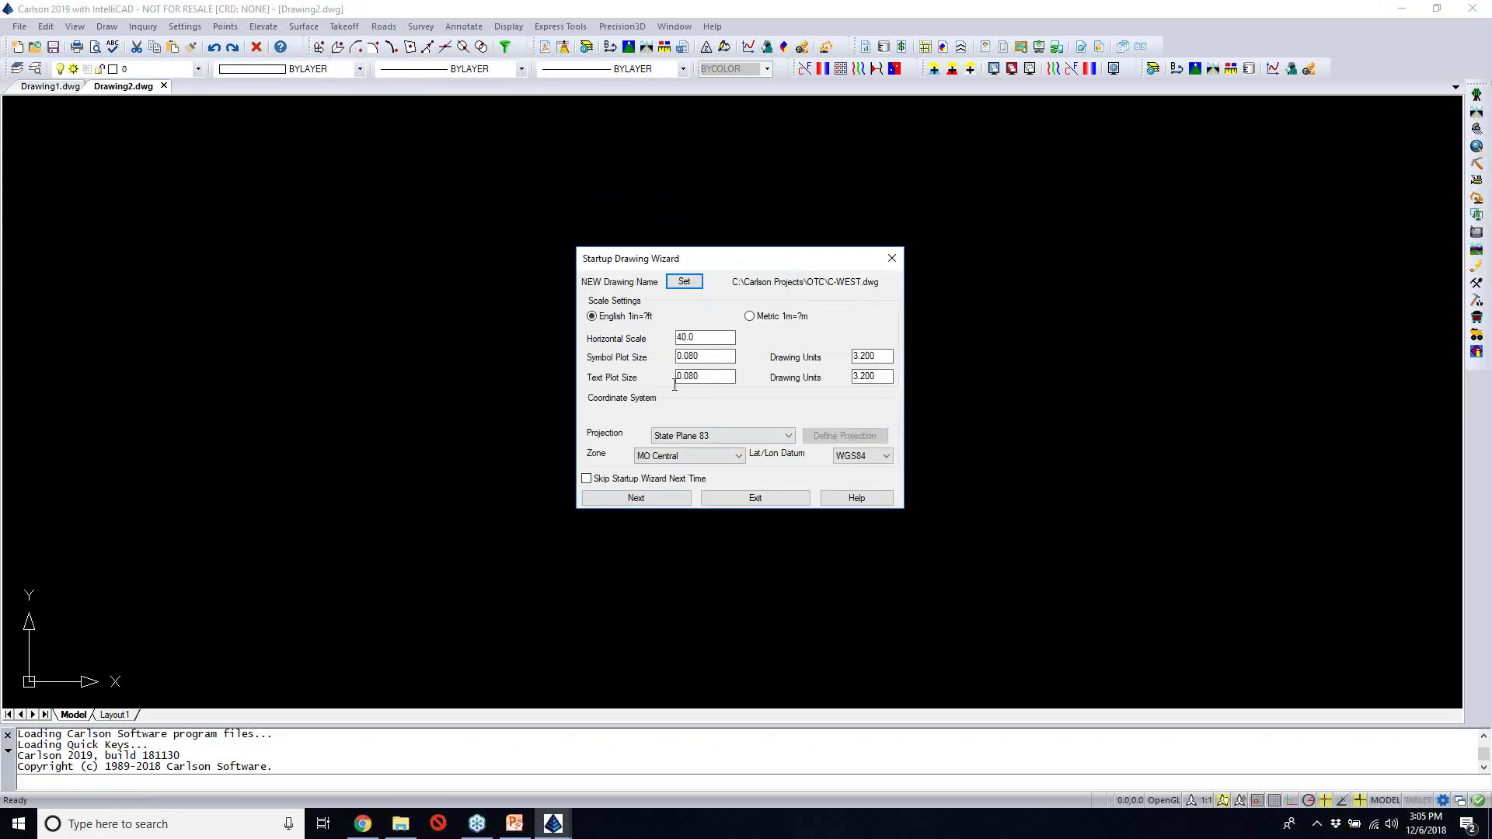
Set the drawing's horizontal scale to 20 and finish the startup wizard with a new coordinate file and no imported points
type("20")
key("Tab")
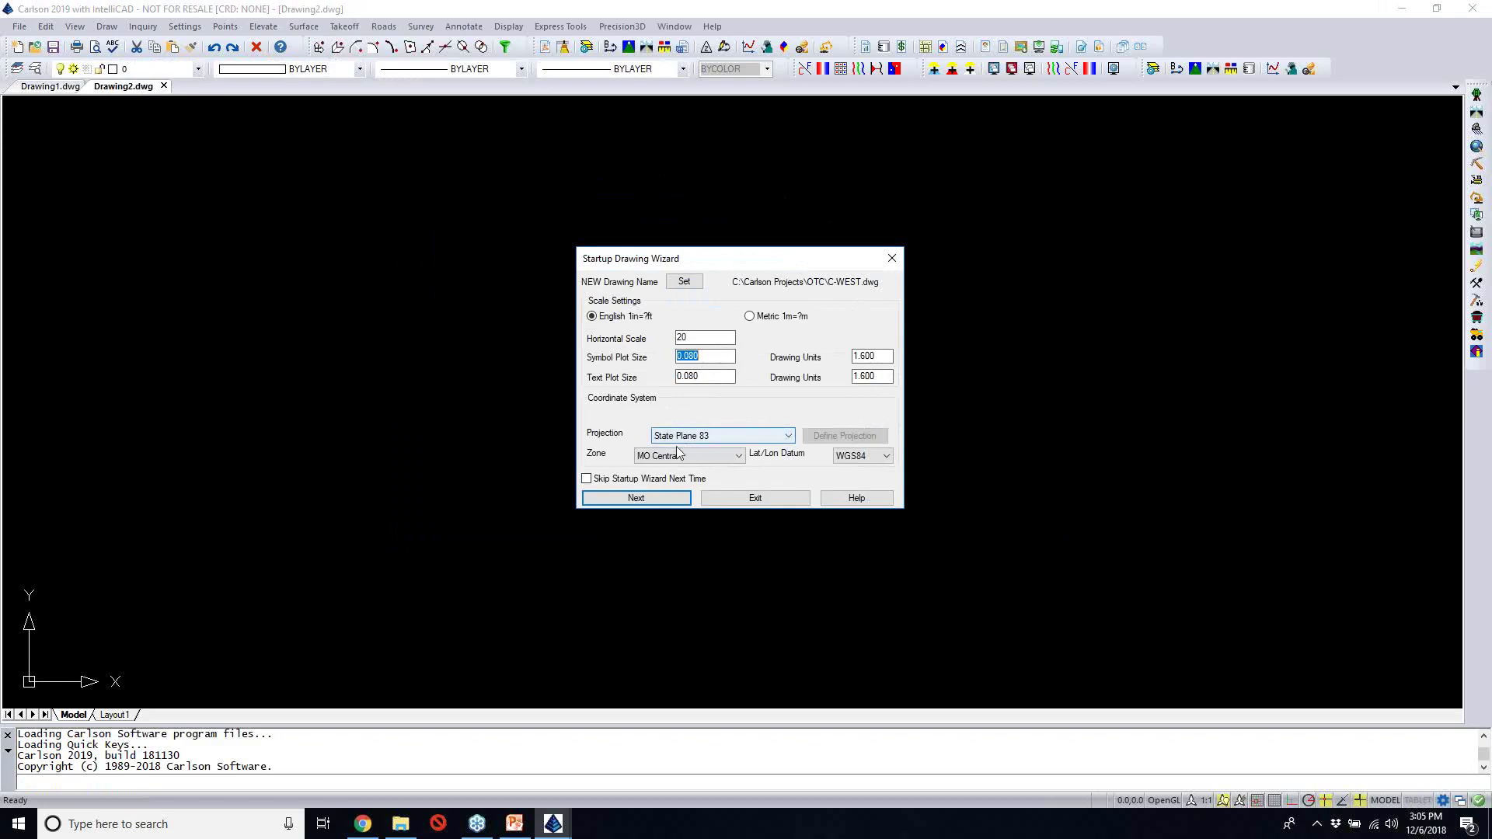
left_click(639, 504)
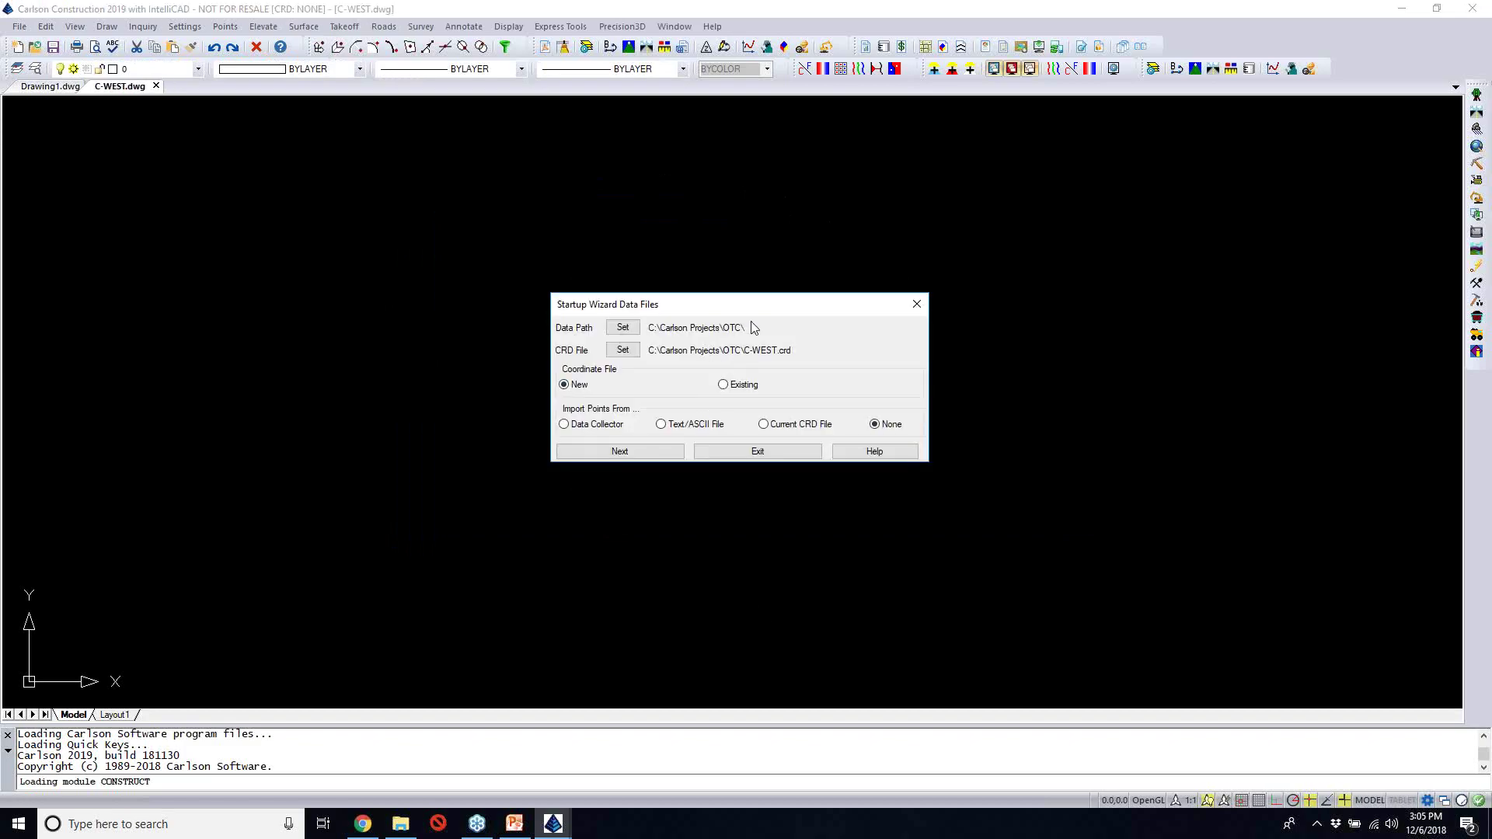
left_click(624, 459)
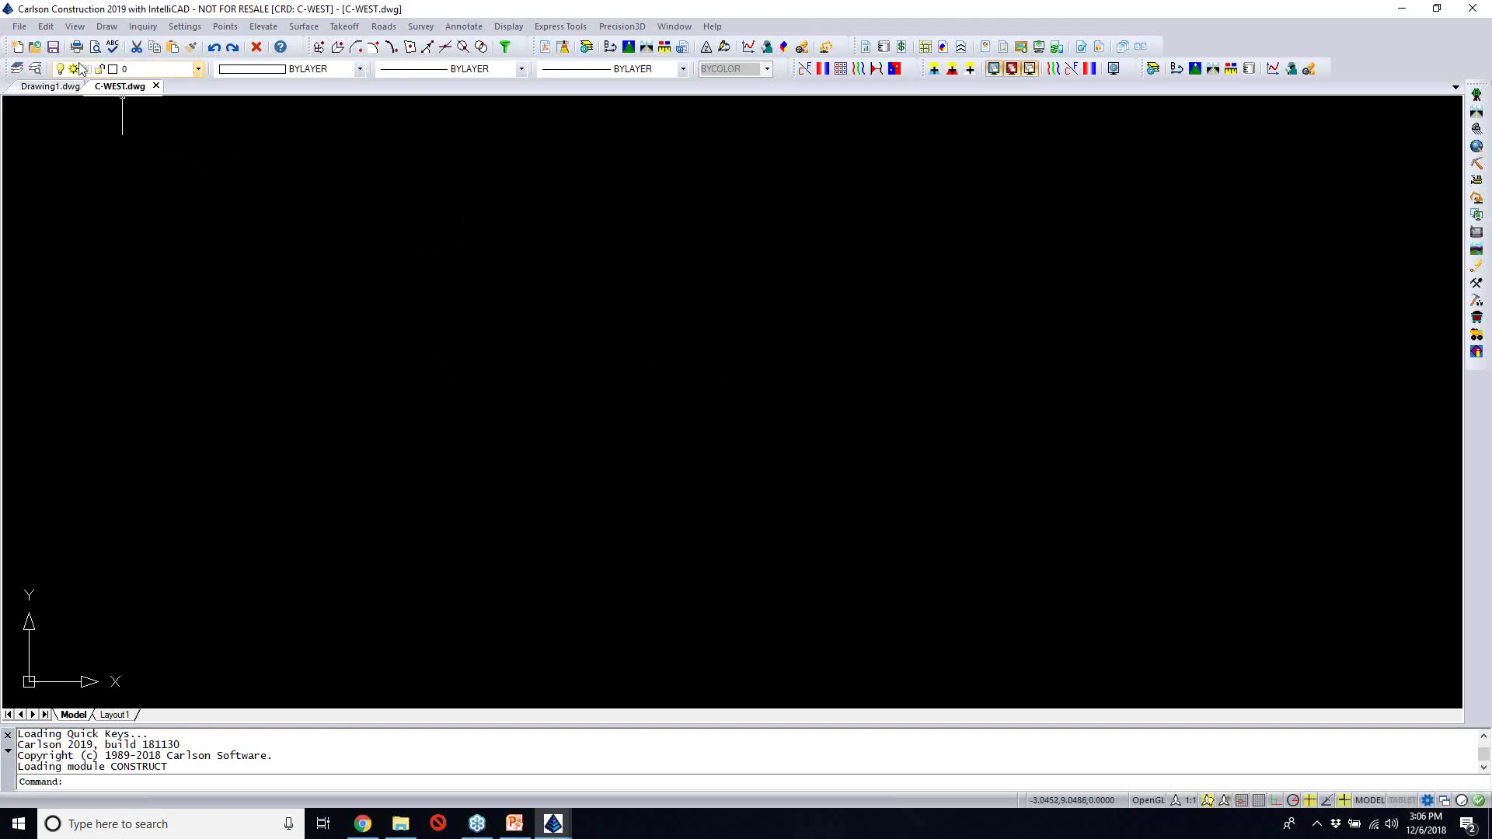
Attach G-BASE.dwg from the OTC folder as an external reference at insertion point 0,0,0 with scale 1
left_click(23, 28)
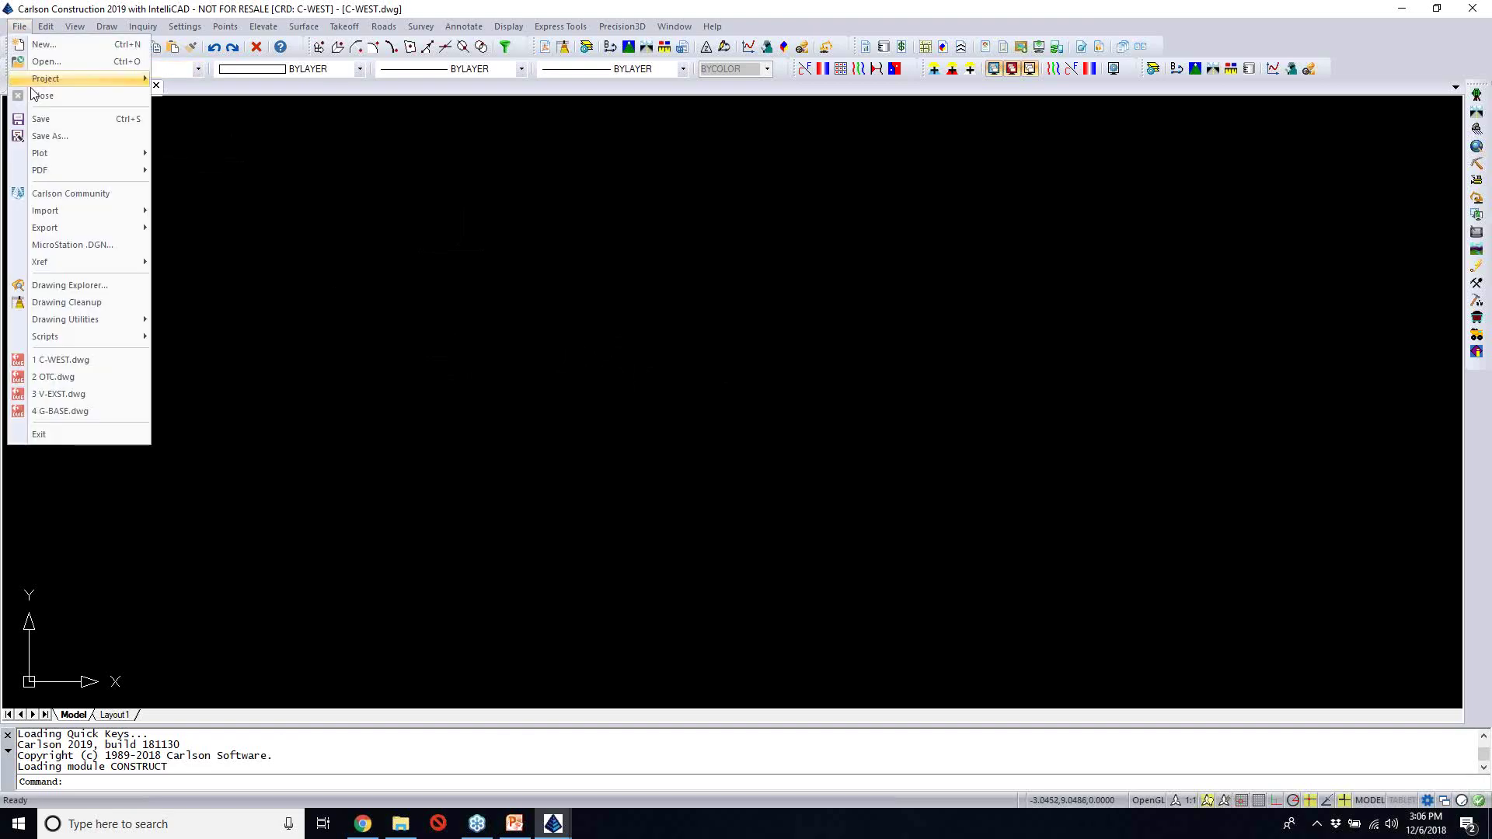
mouse_move(99, 264)
left_click(204, 280)
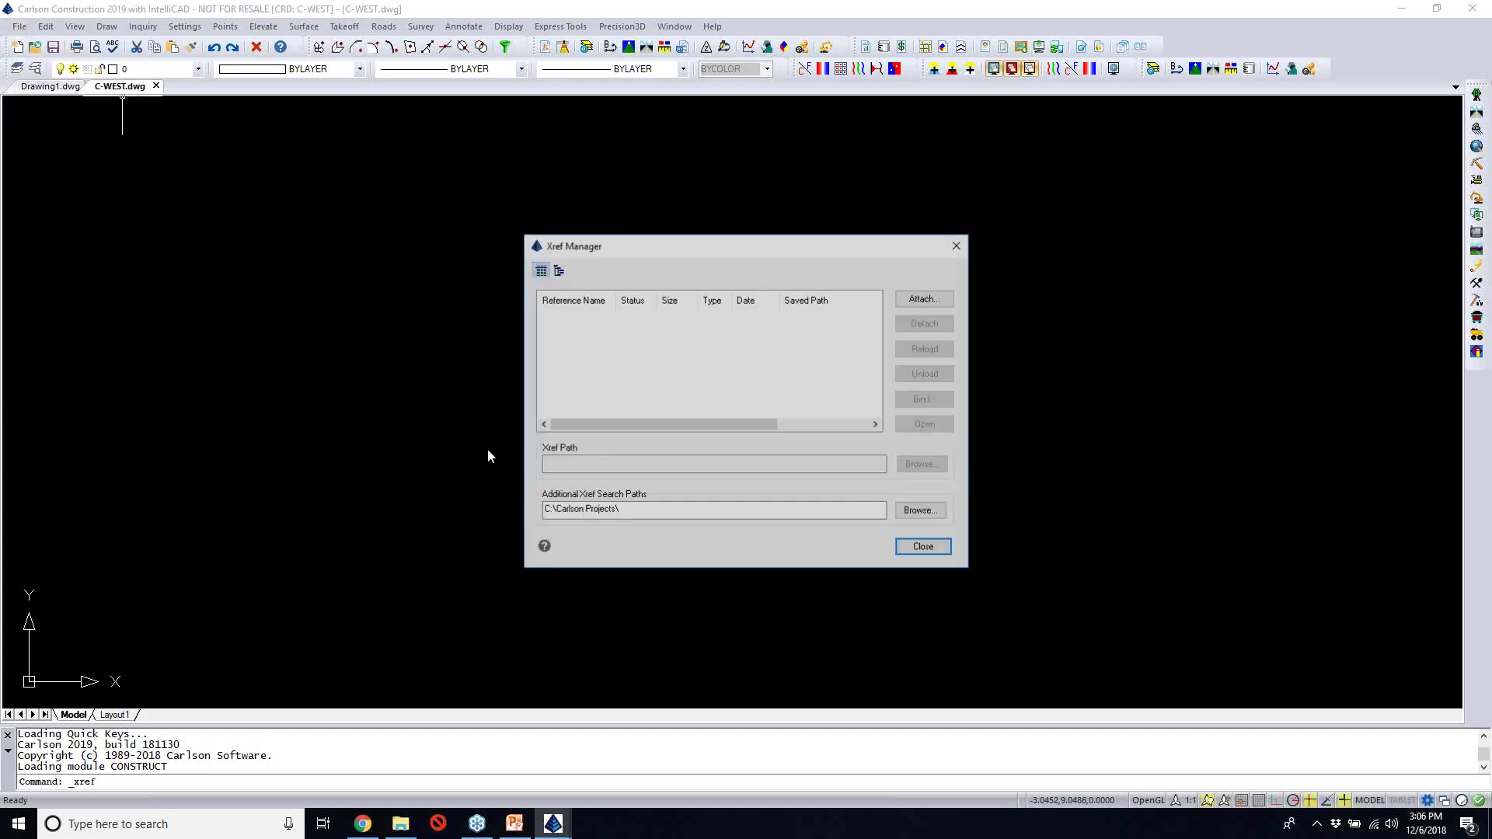
left_click(927, 299)
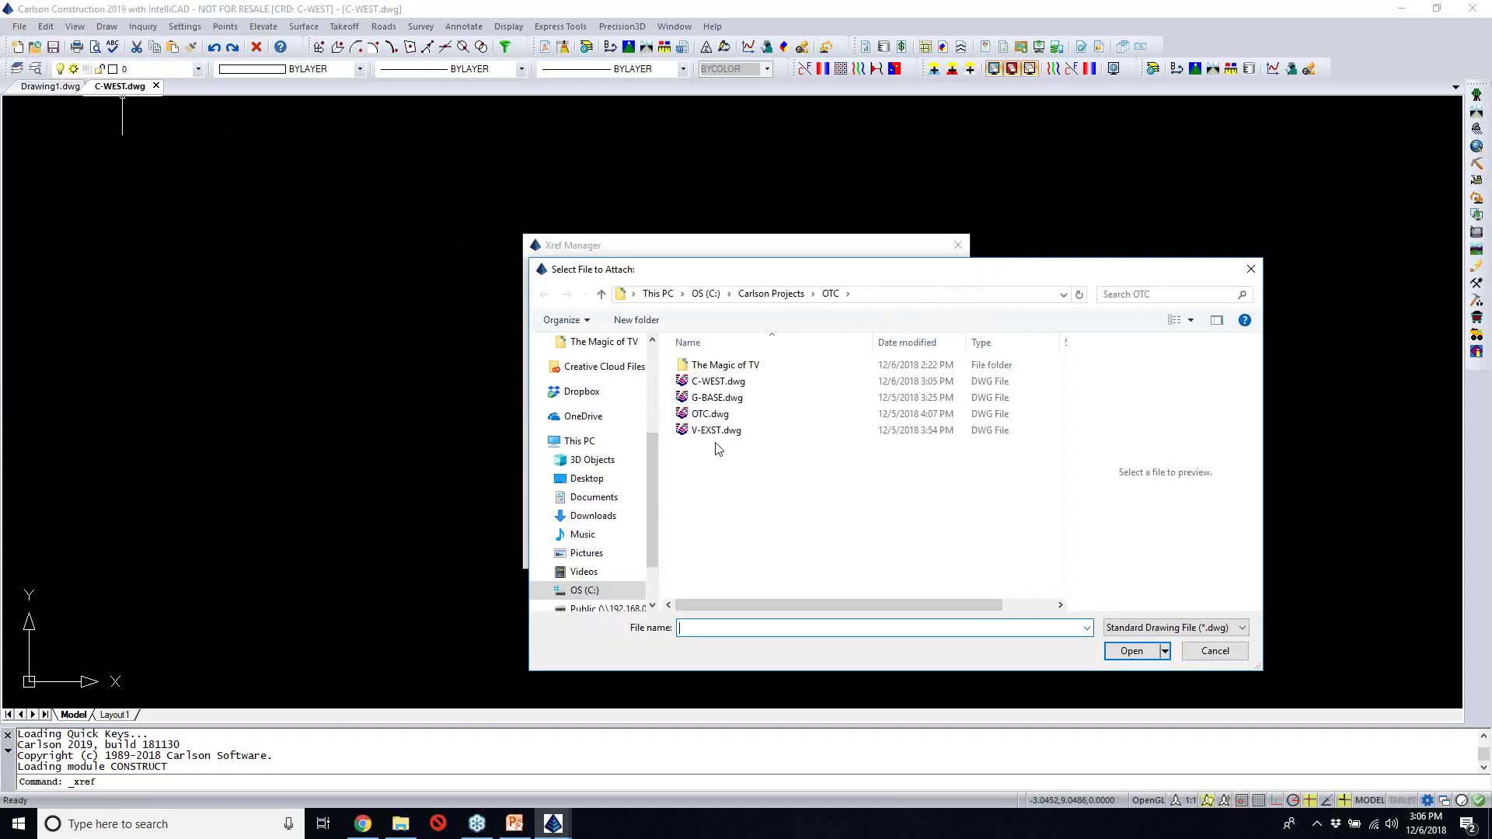
left_click(719, 398)
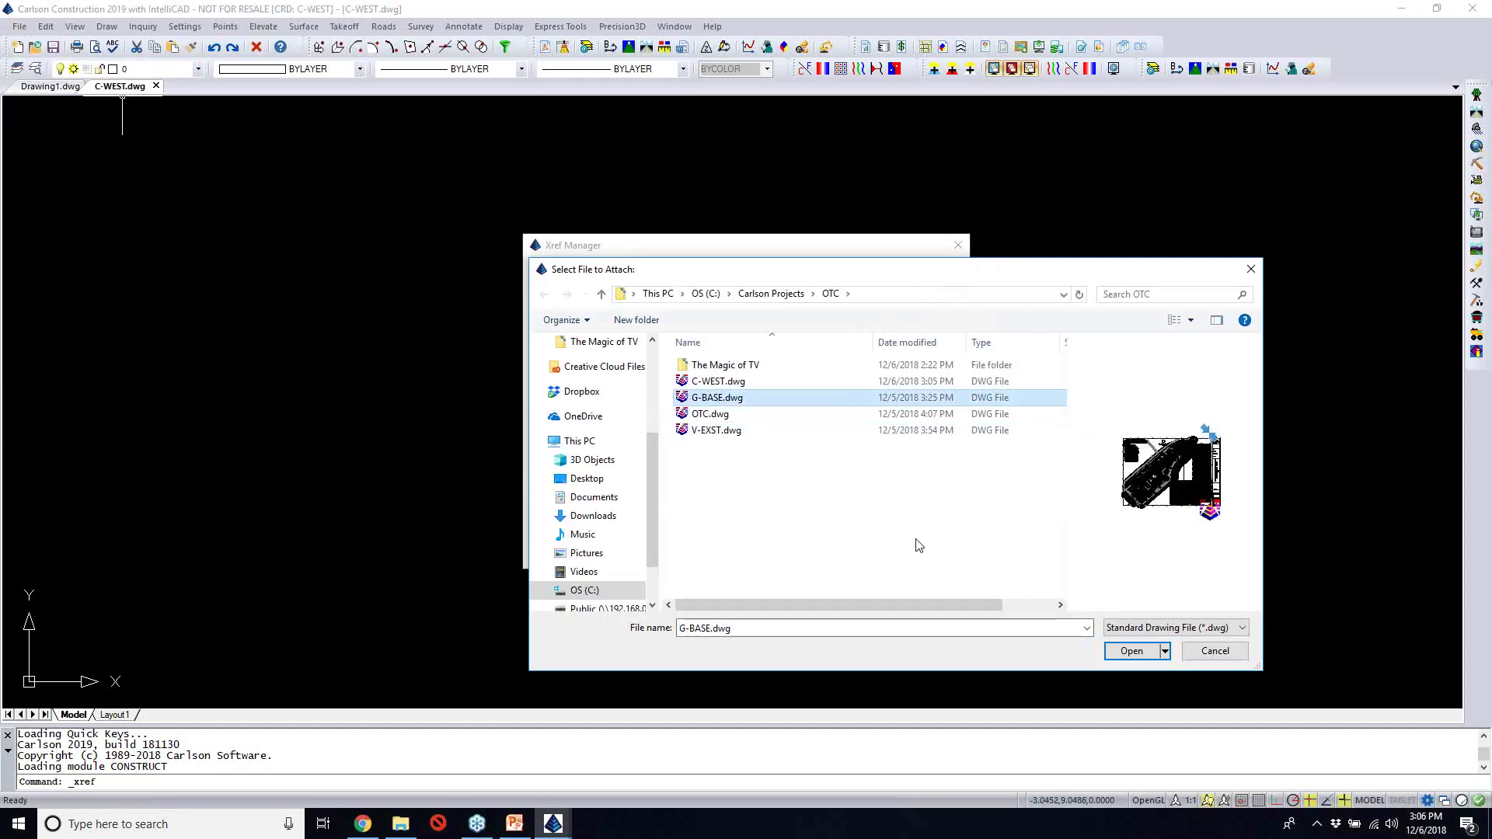
left_click(1132, 651)
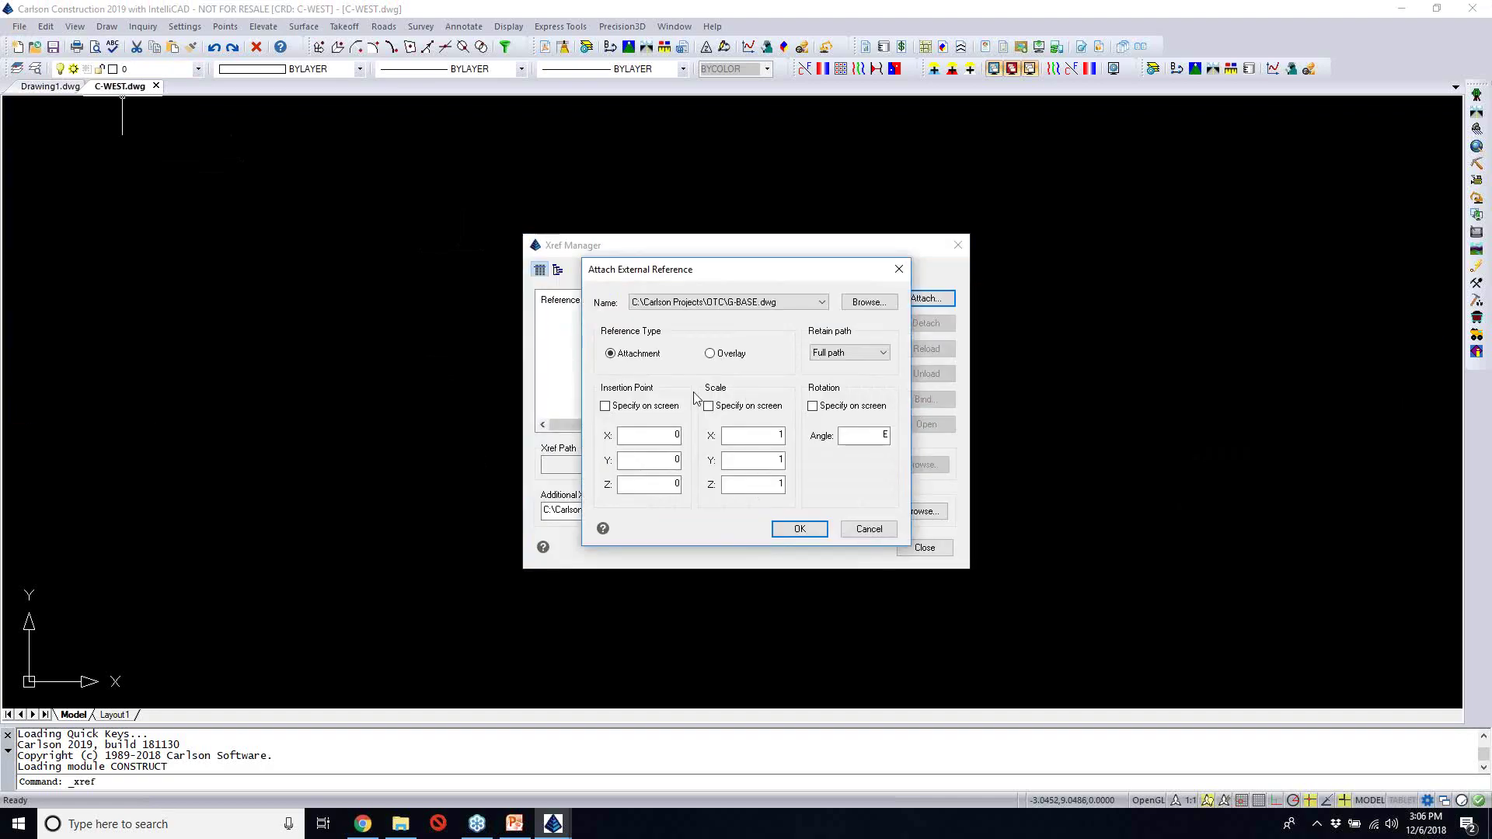
left_click(799, 530)
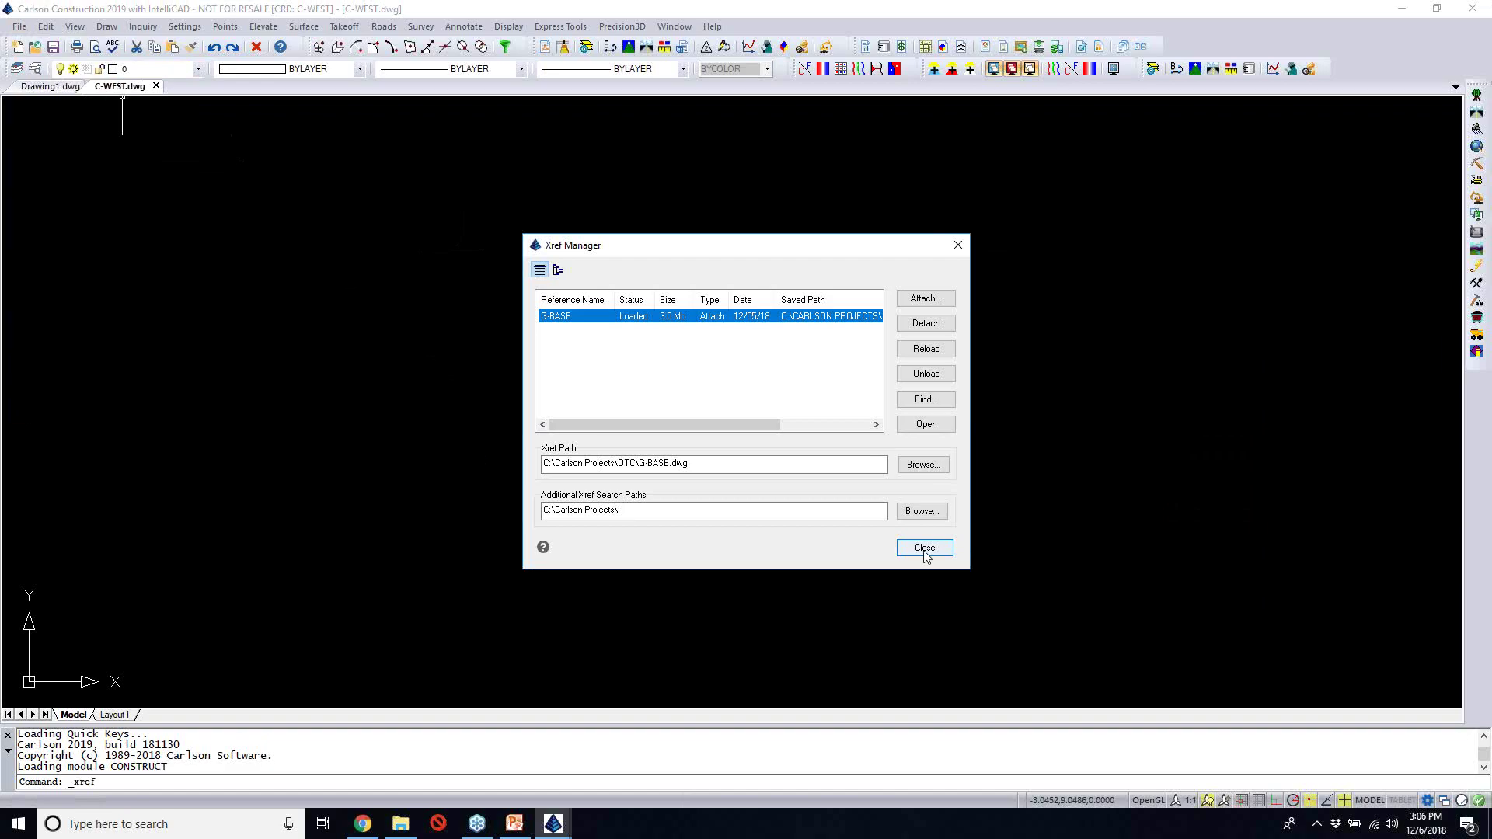
left_click(925, 550)
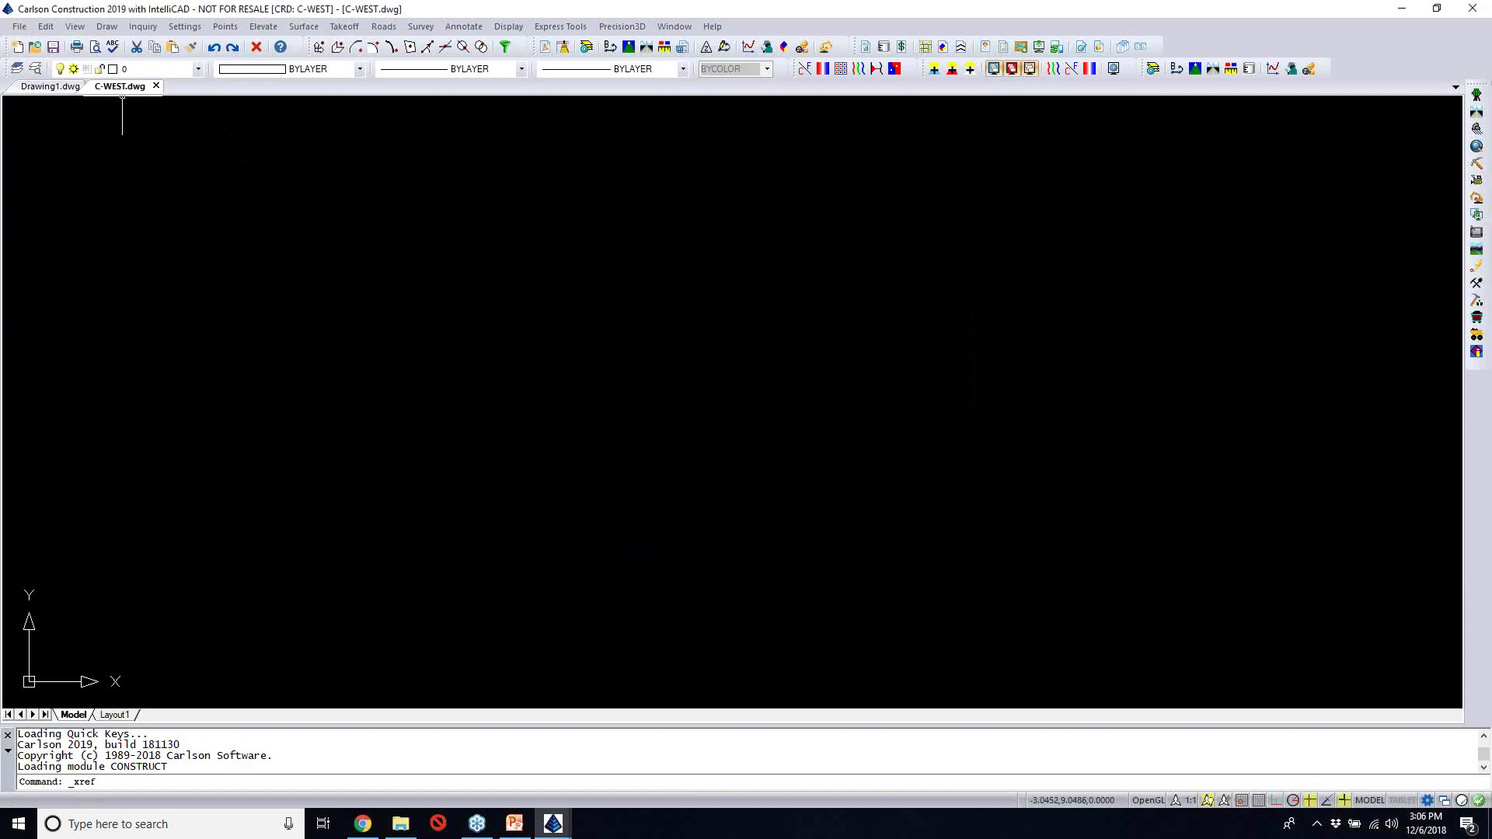
Load 006 - C2.0.pdf for import and insert its linework using colors for layers
type("z")
key("Return")
type("e")
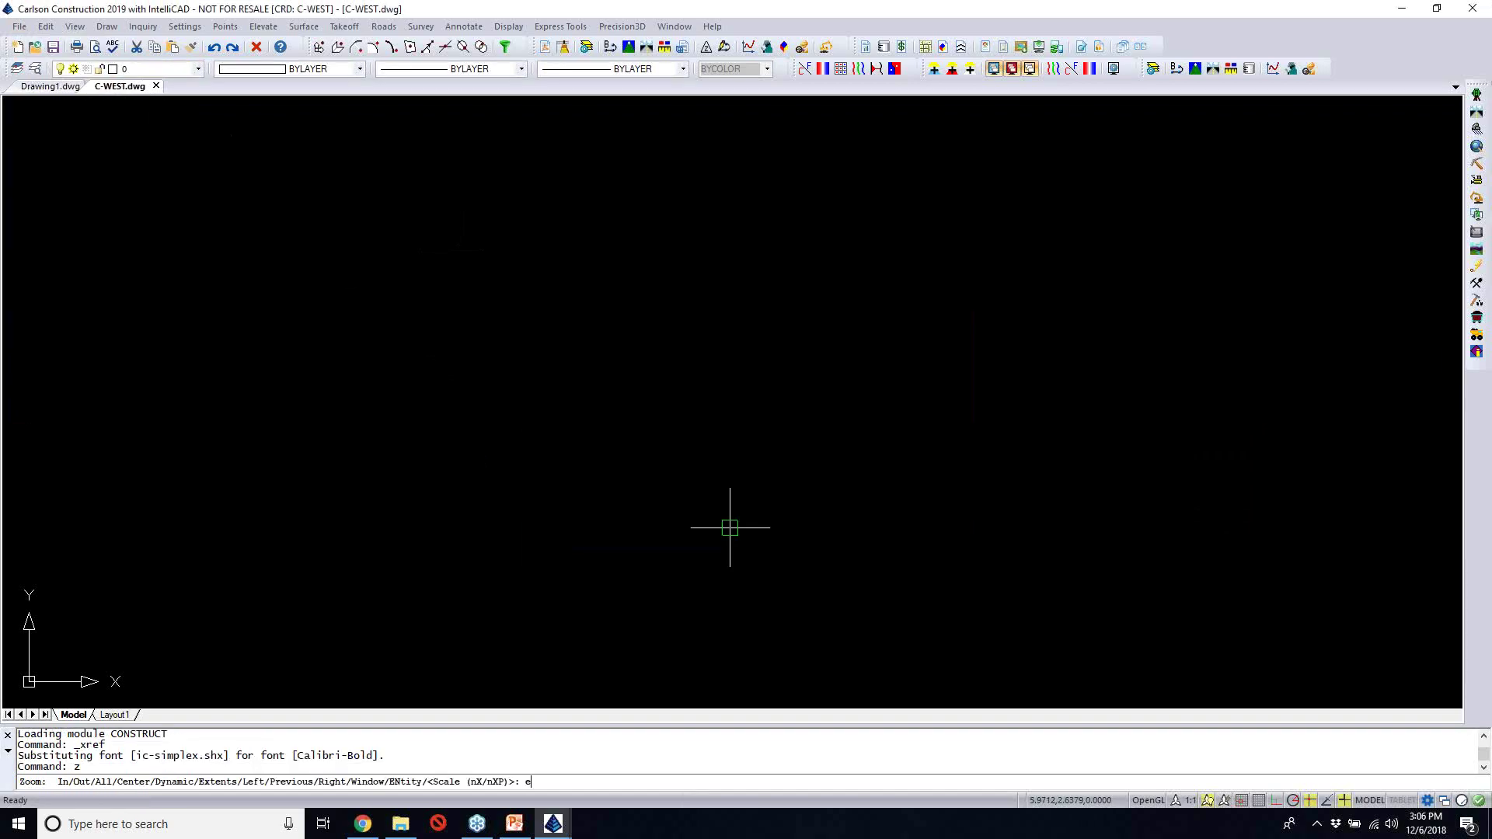
key("Return")
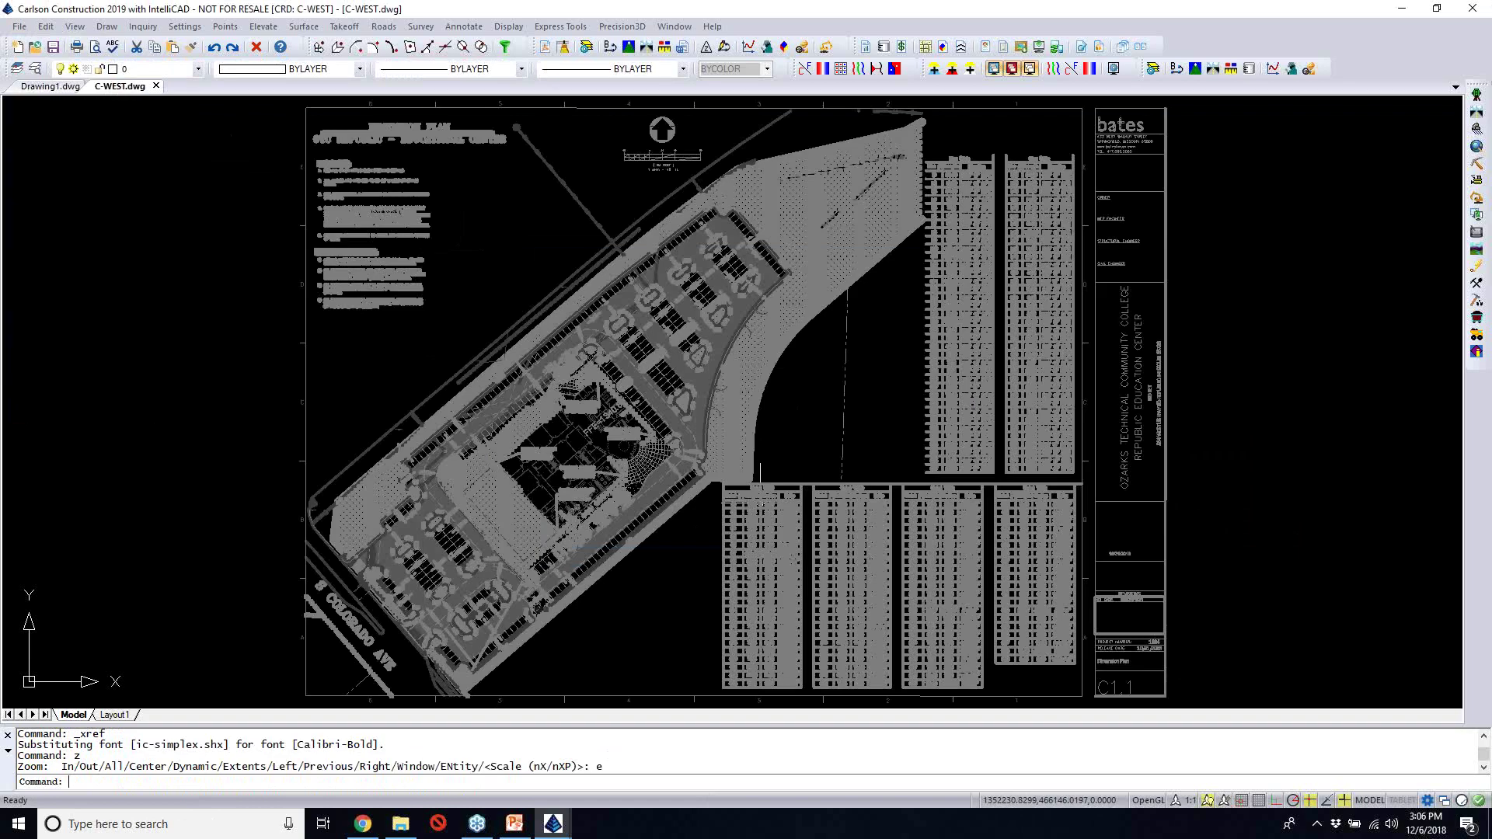
mouse_move(614, 497)
middle_mouse_down()
mouse_move(577, 498)
mouse_move(695, 505)
middle_mouse_up()
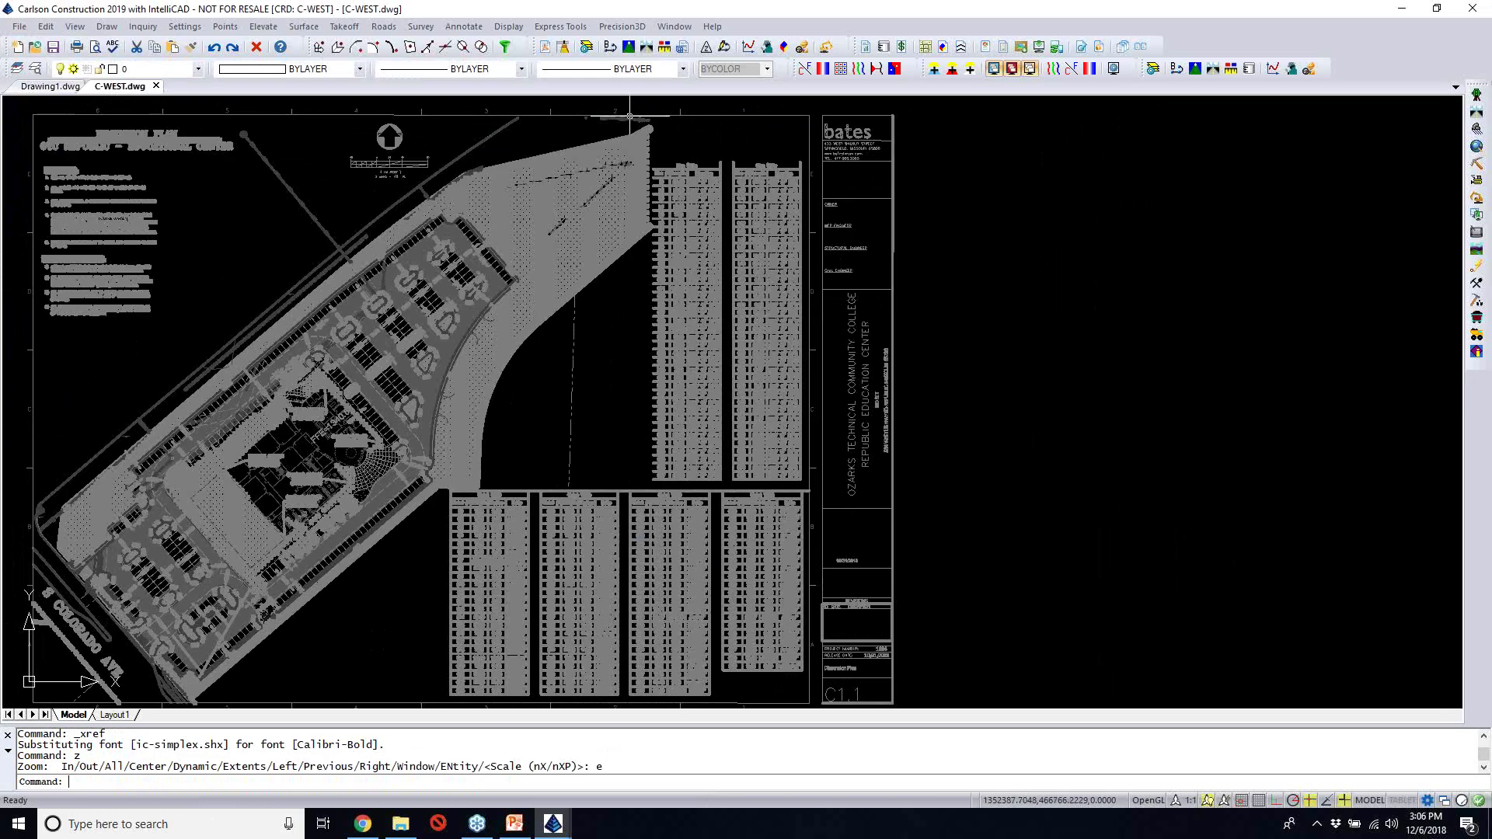
left_click(546, 49)
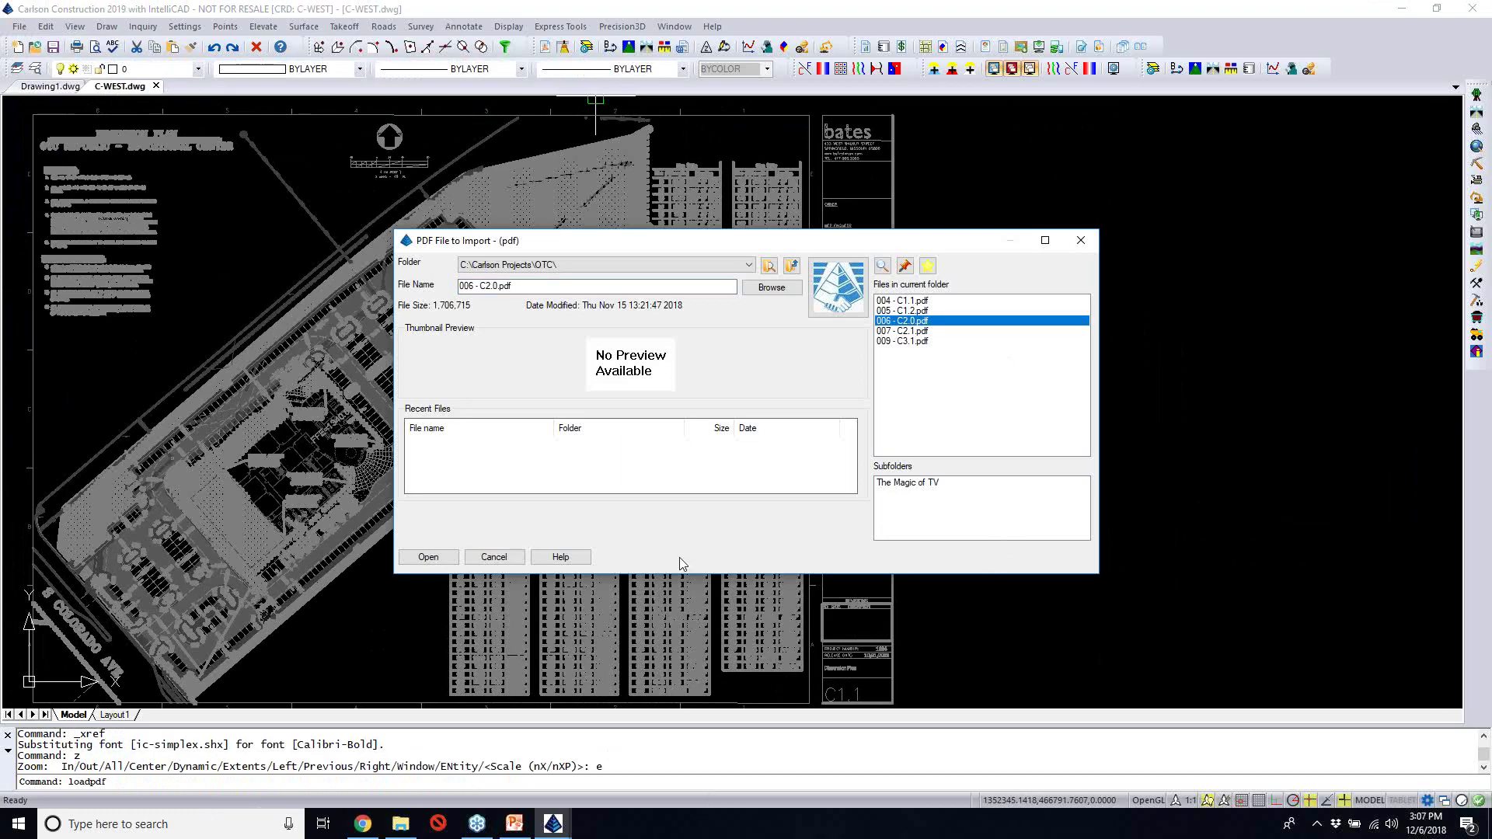
left_click(440, 558)
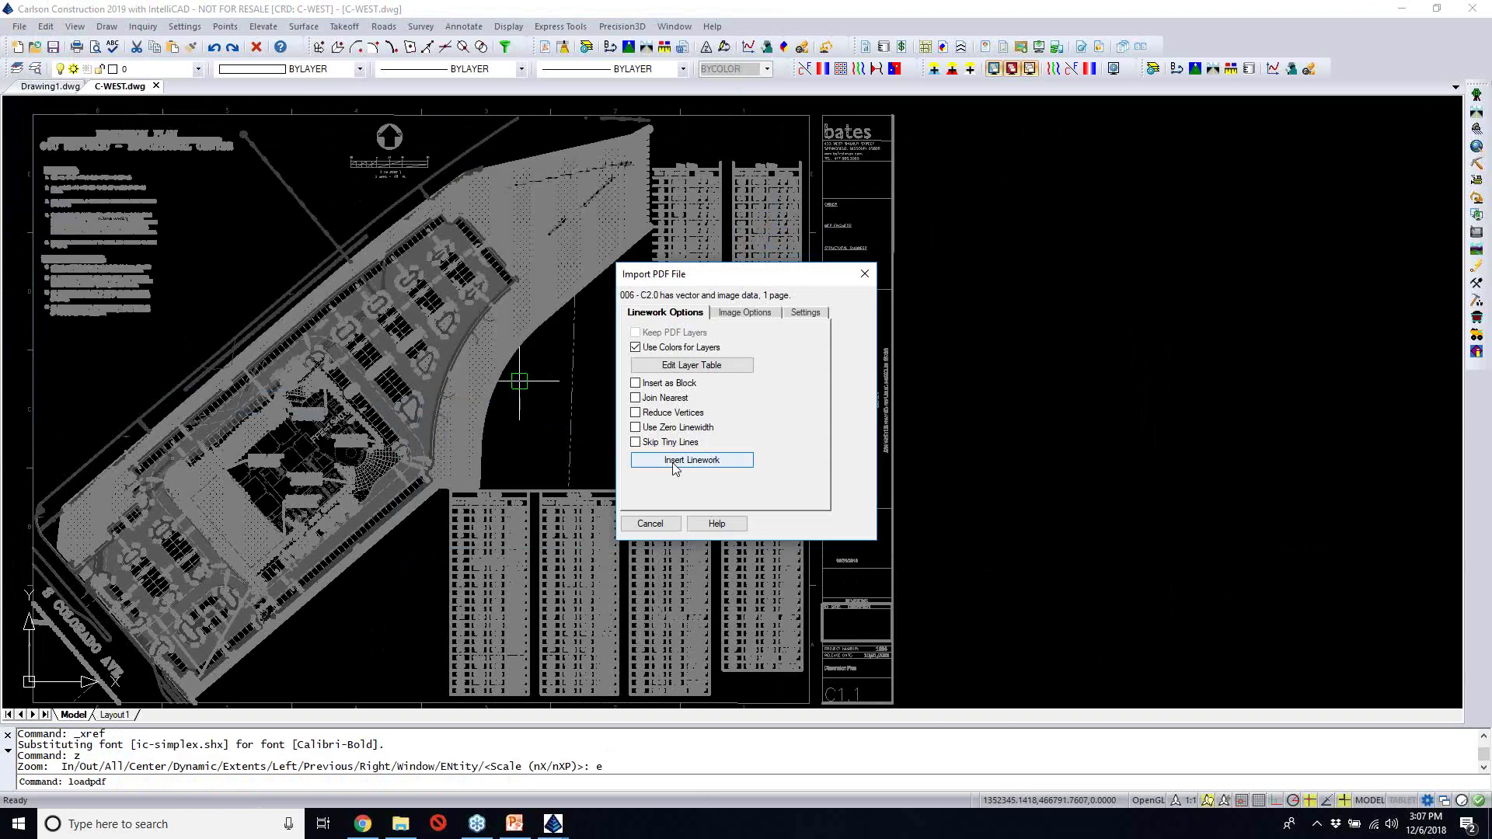
left_click(691, 460)
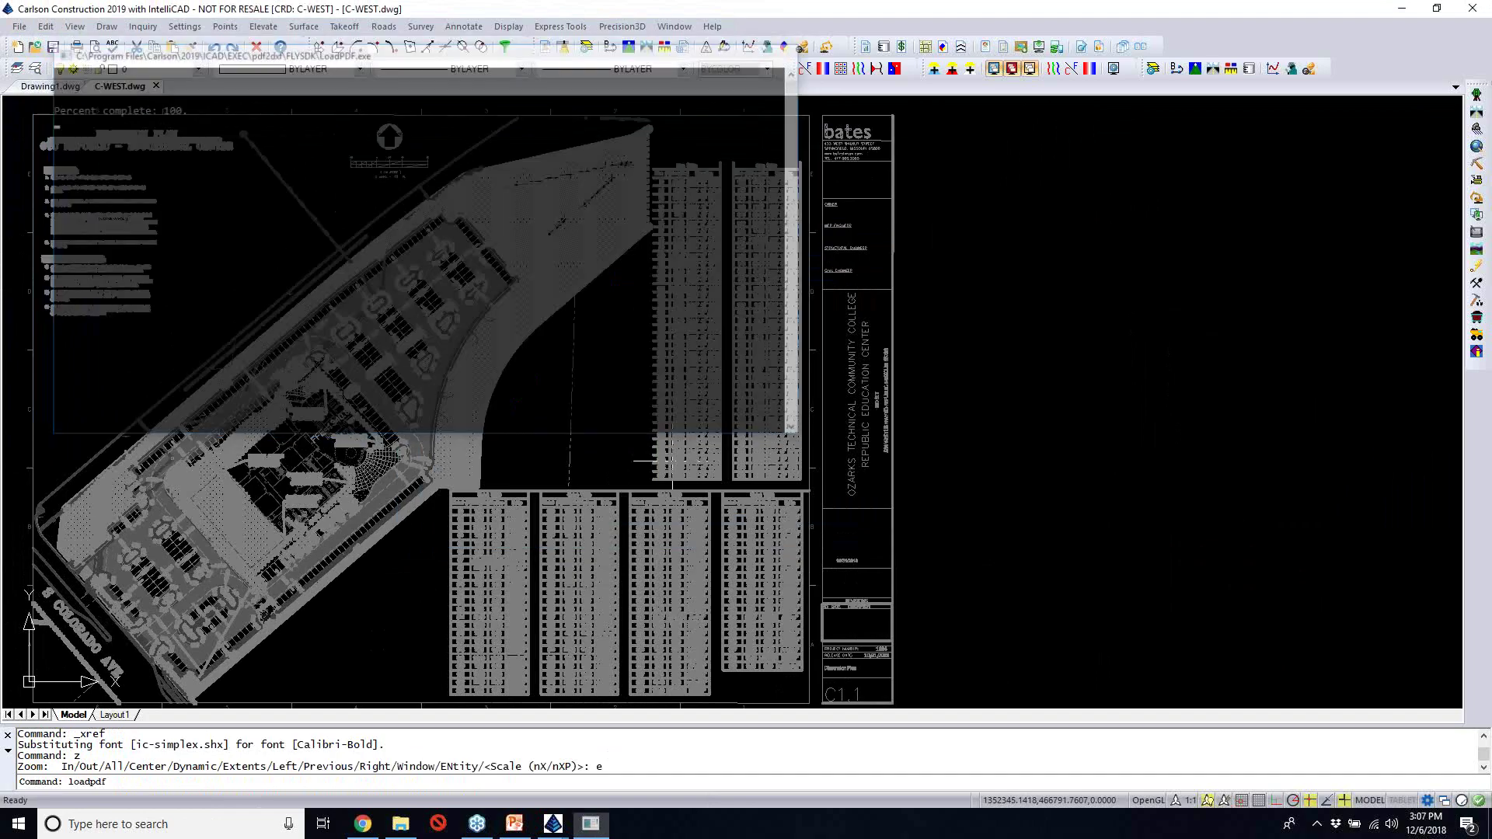
Place the PDF linework in the empty area beside the base drawing's title block, with rotation 0 and scale 20
left_click(1025, 611)
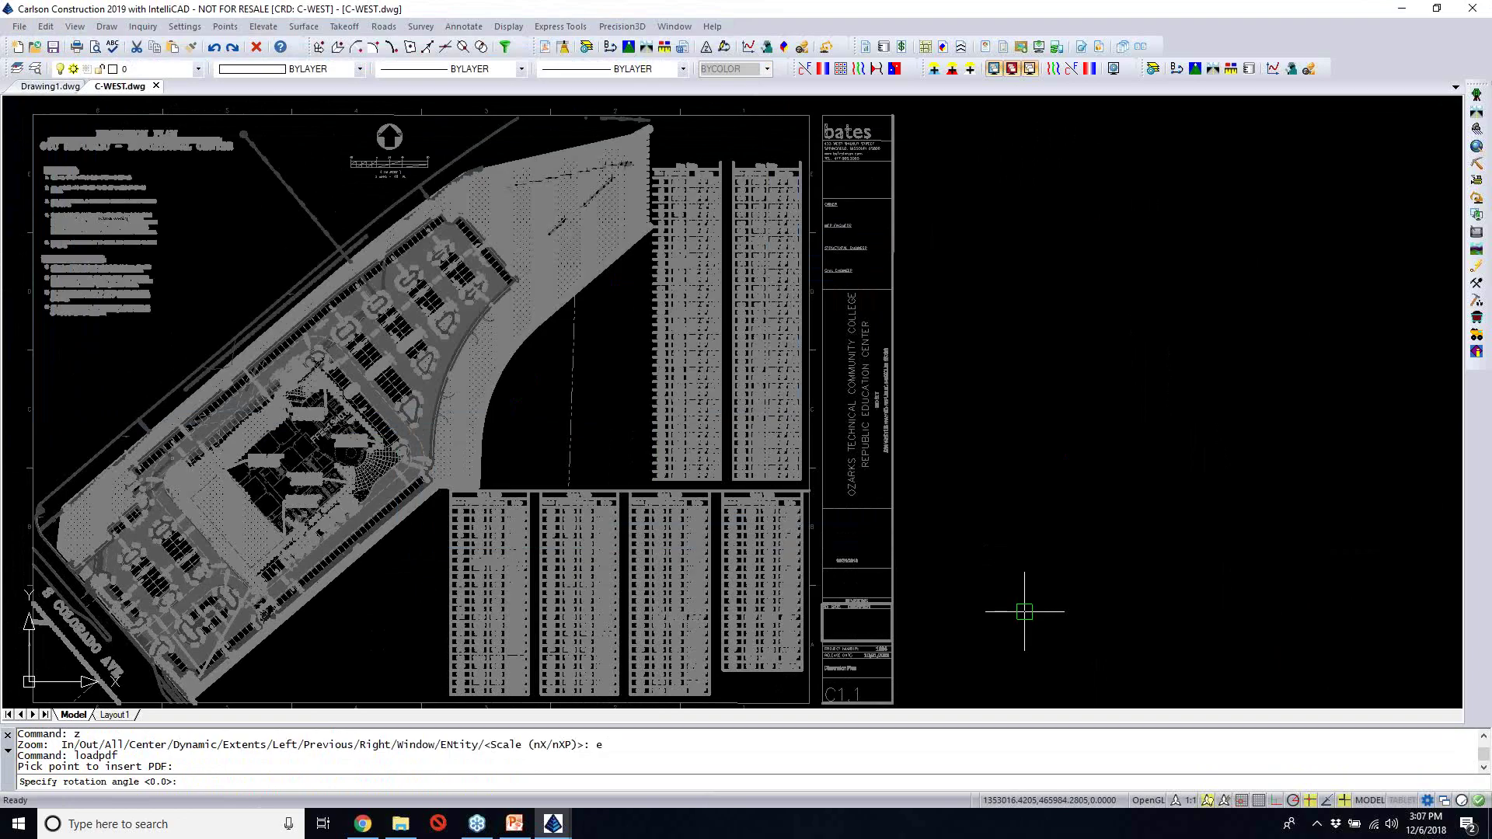
key("Return")
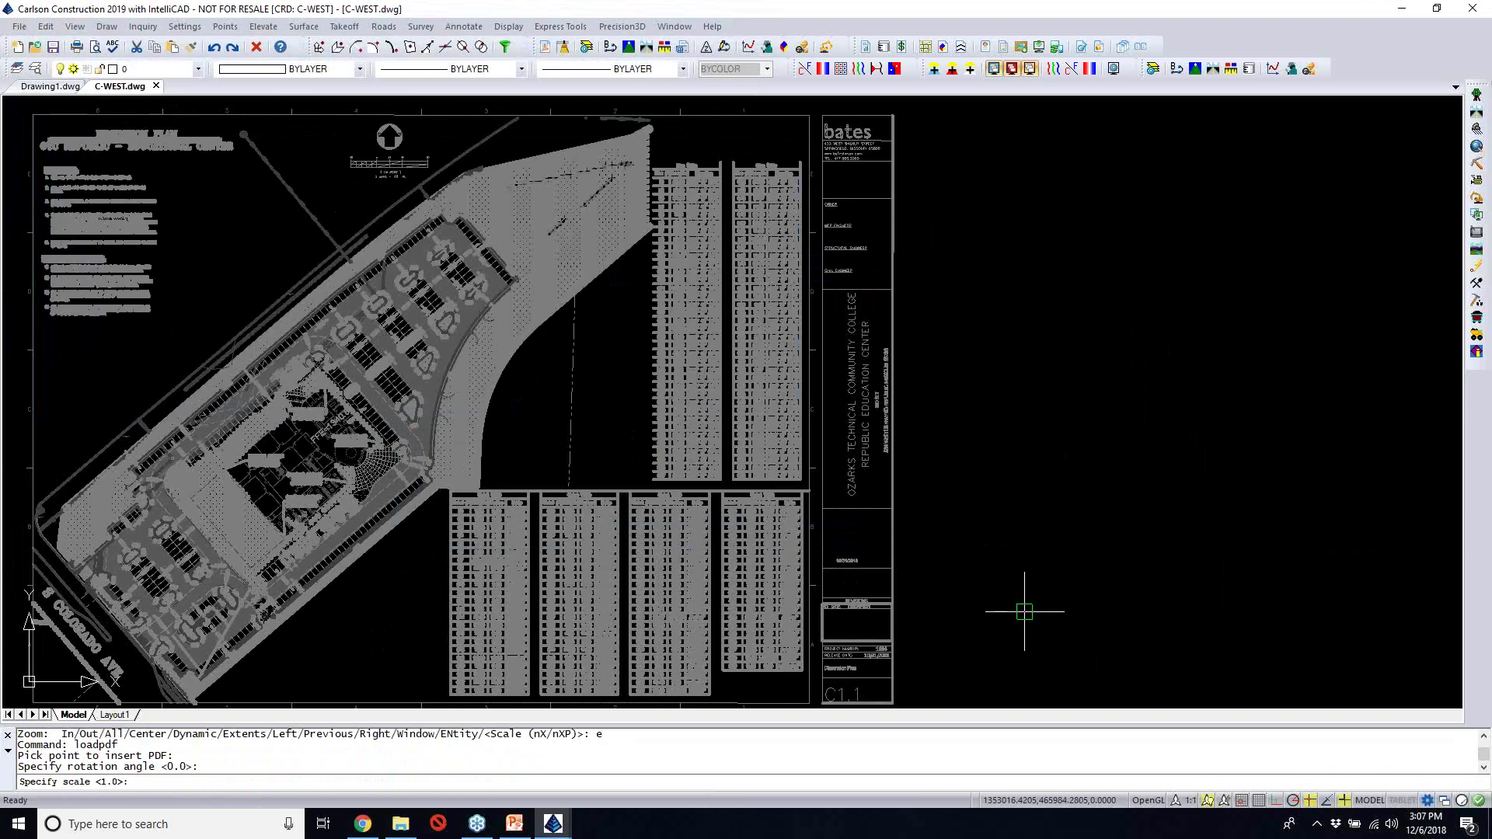
type("20")
key("Return")
key("Return")
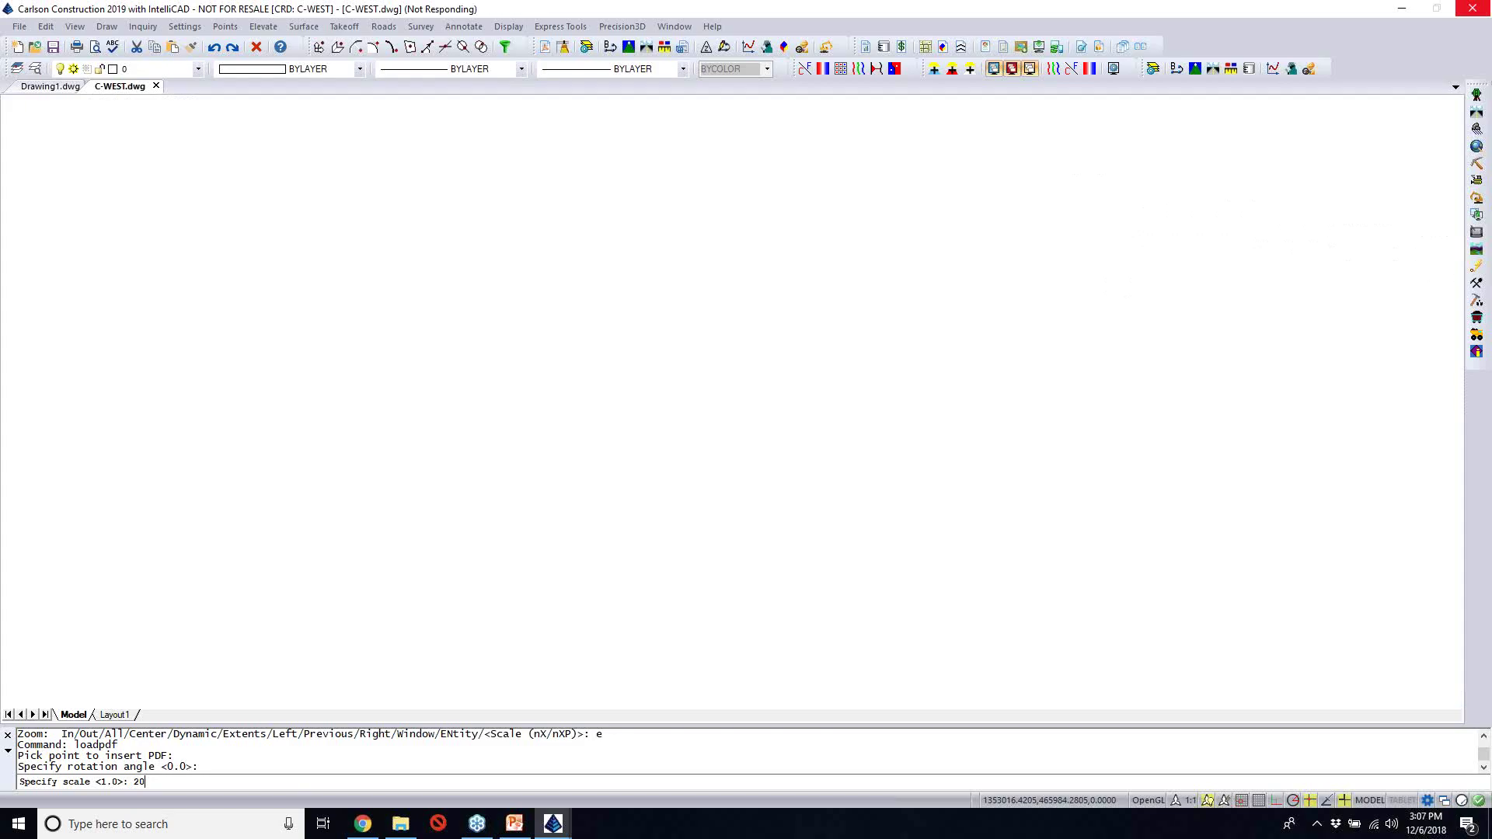
key("super+d")
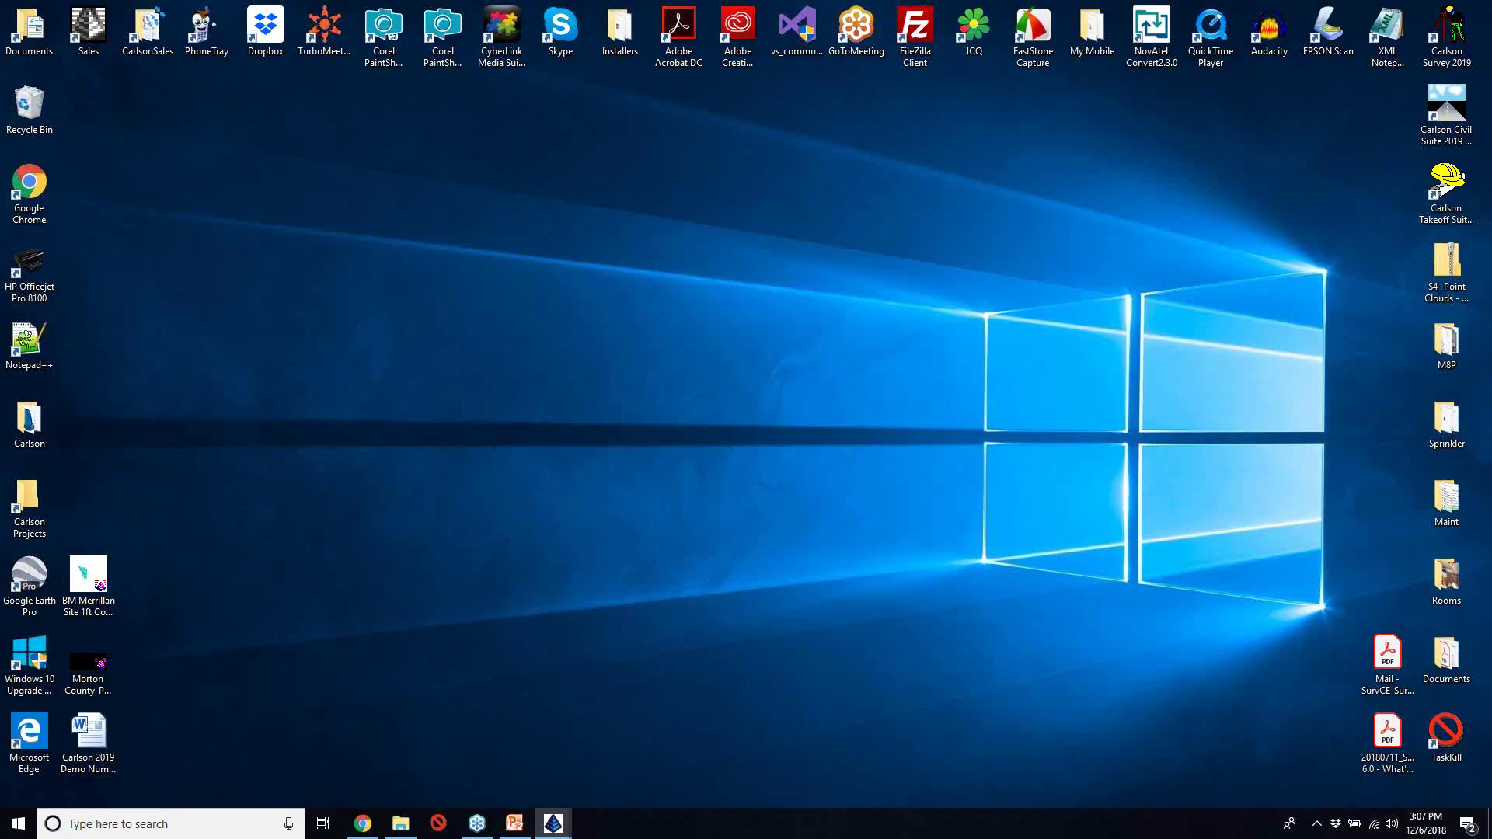
key("super+d")
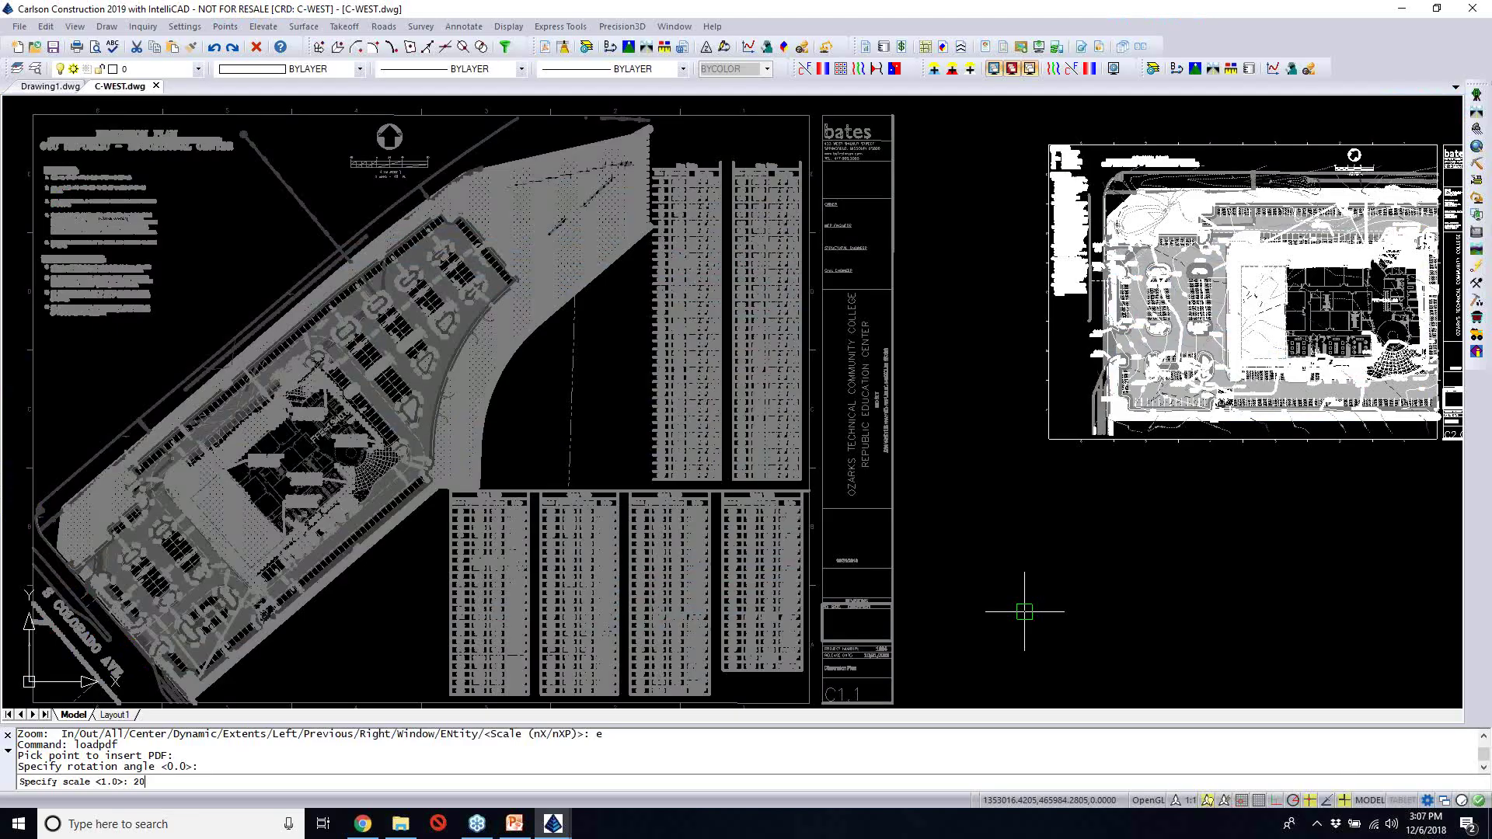
key("Return")
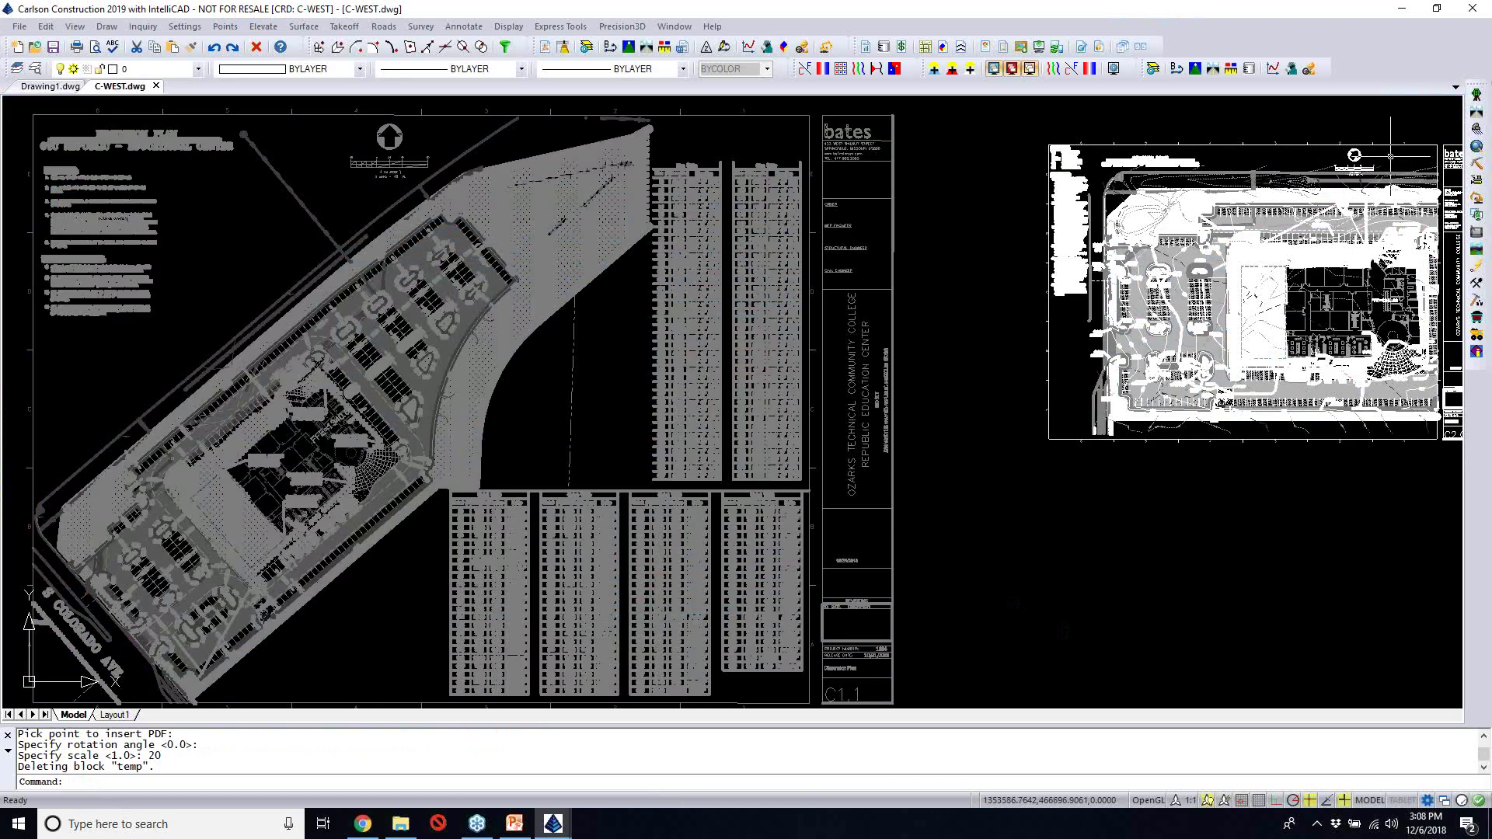
Measure the full length of the imported plan's graphic scale bar, from its starting 20 mark to the 40 mark
middle_click_drag(1390, 157, 1301, 176)
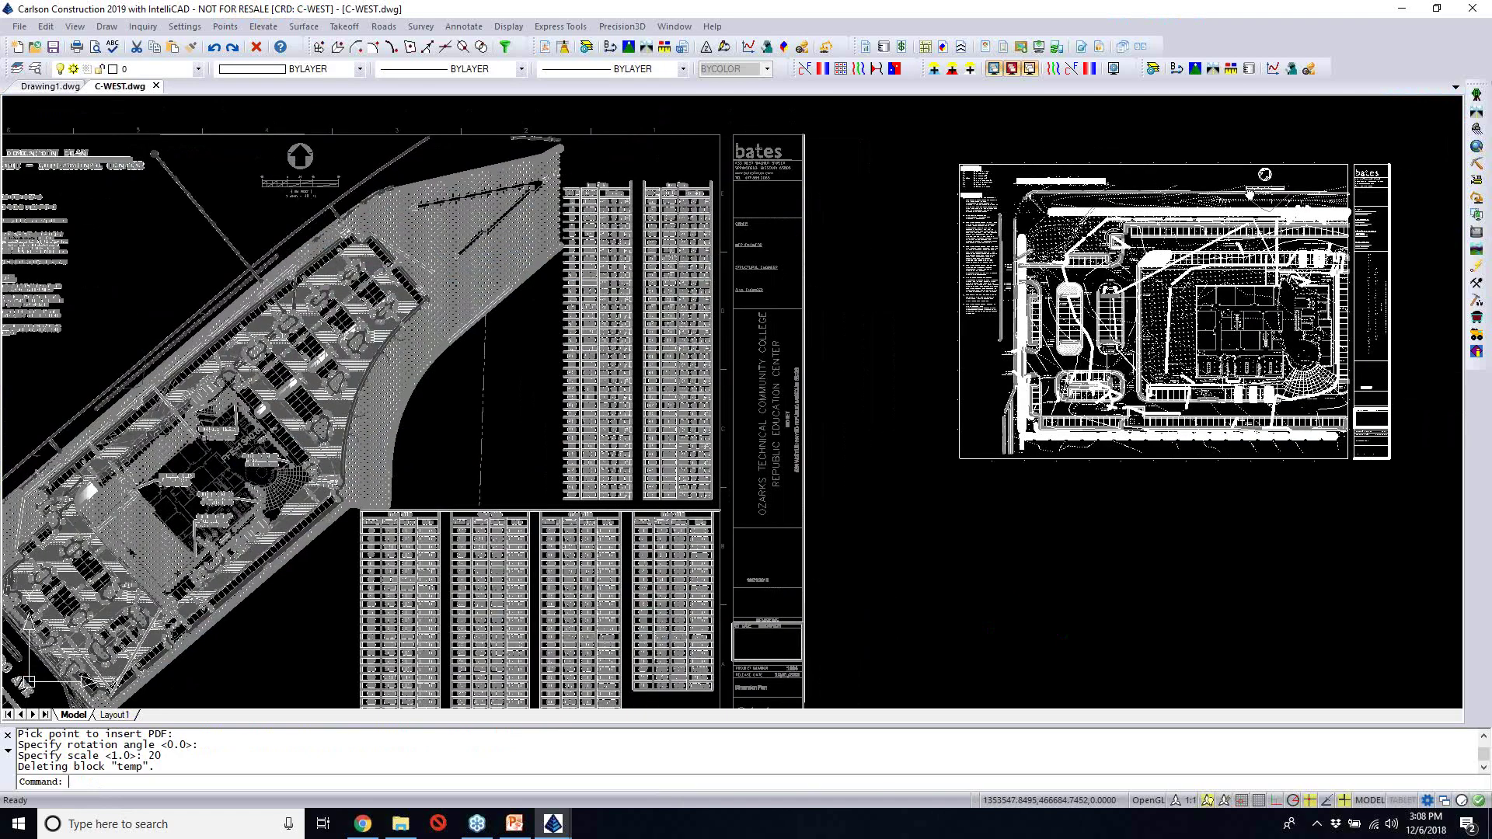
scroll(1265, 174, "up", 5)
scroll(1157, 225, "up", 1)
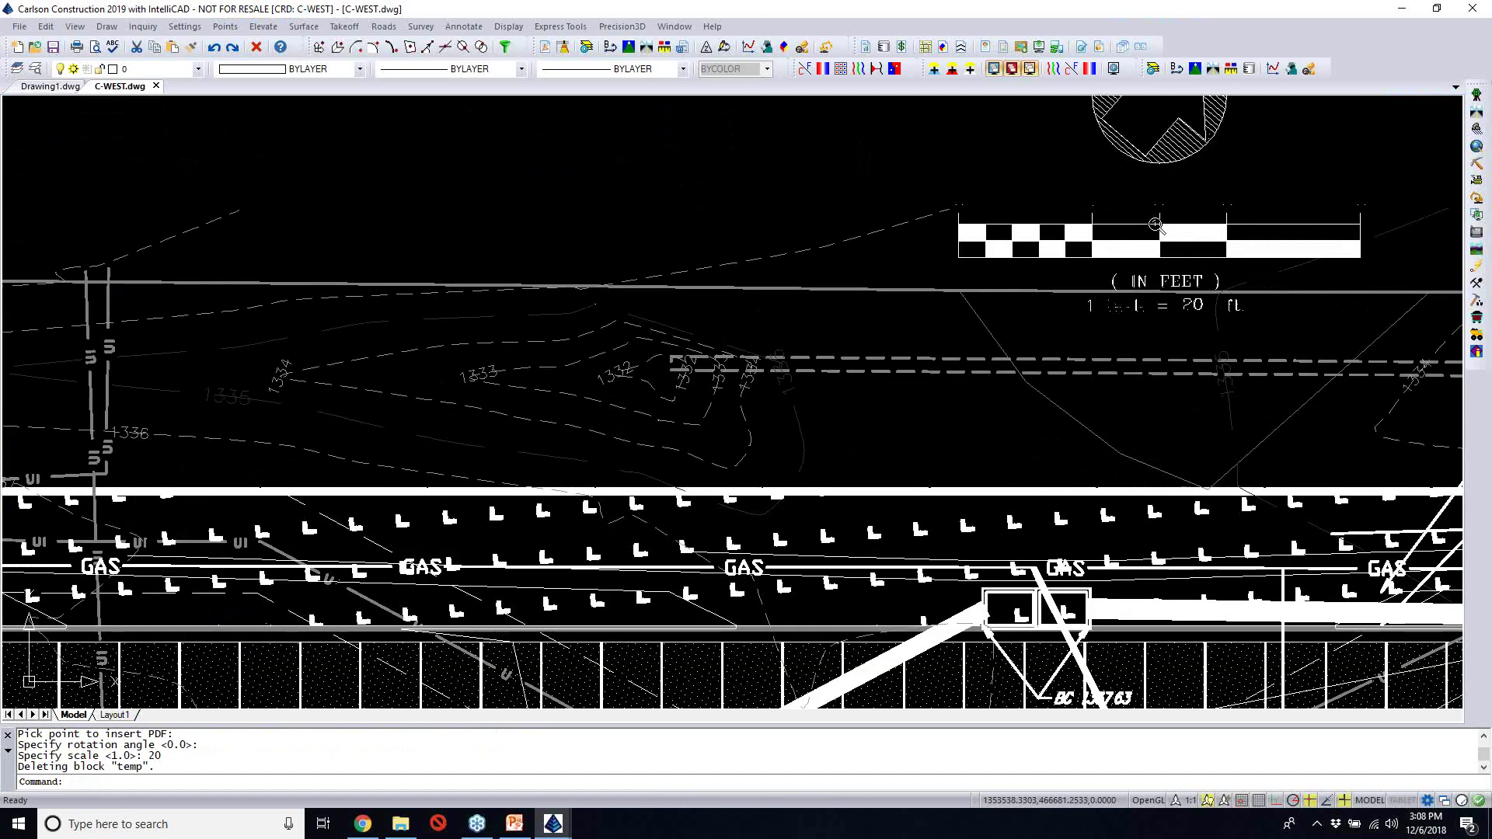
scroll(1156, 225, "up", 2)
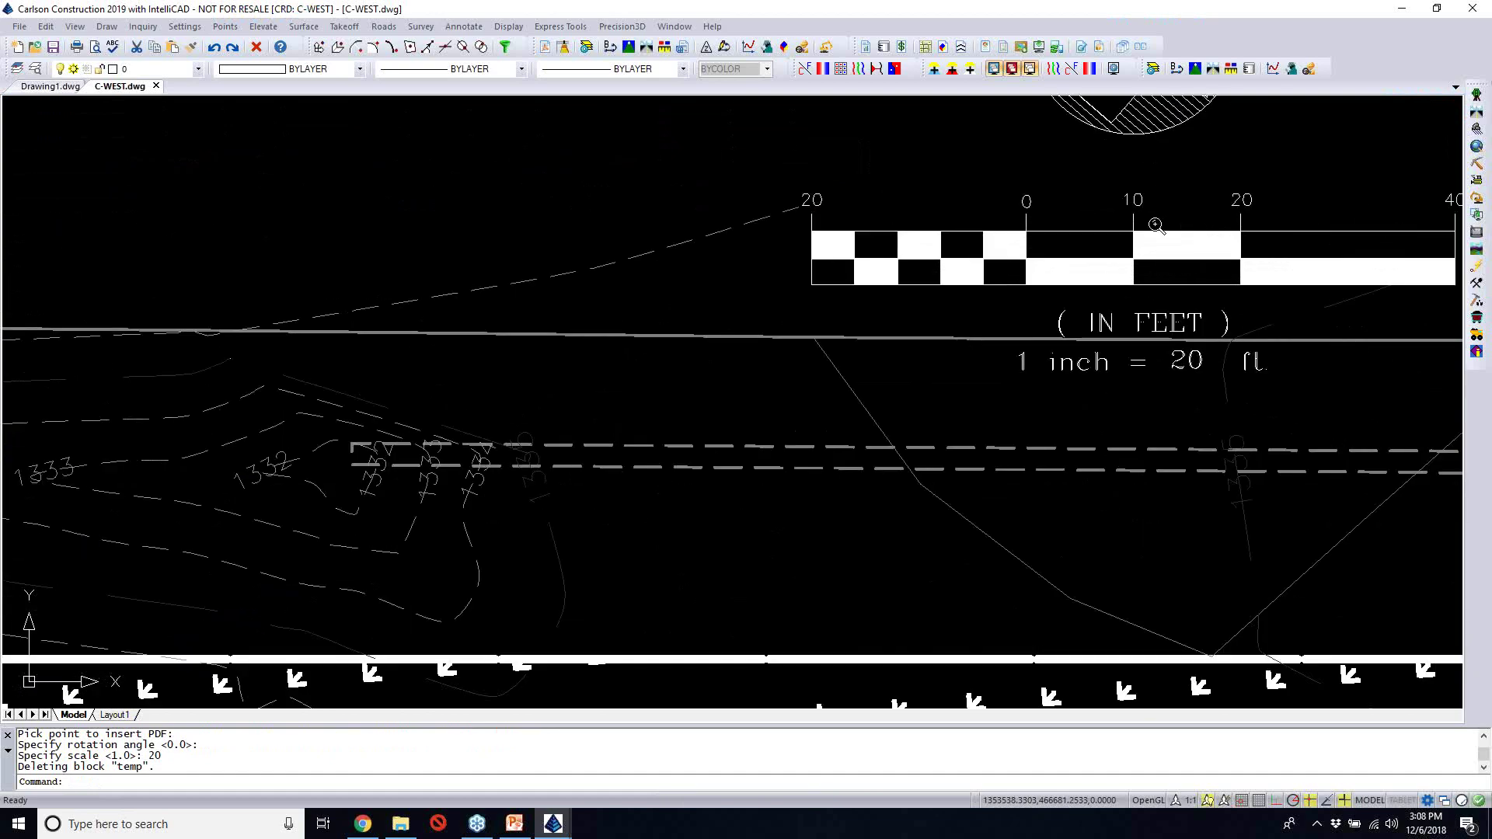
scroll(1157, 226, "up", 2)
scroll(1157, 226, "down", 2)
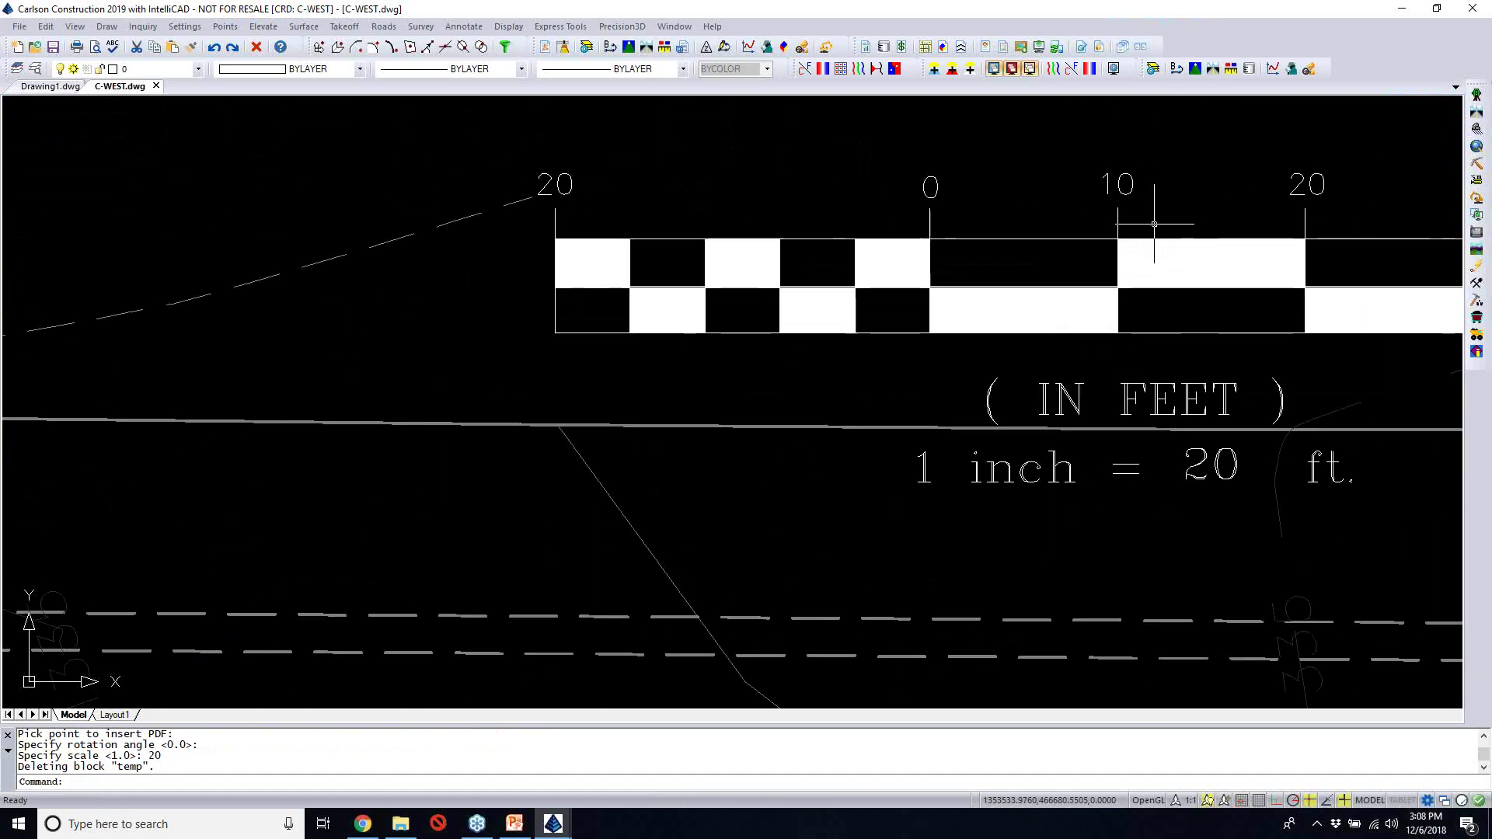
middle_click_drag(1156, 225, 905, 267)
scroll(879, 262, "down", 2)
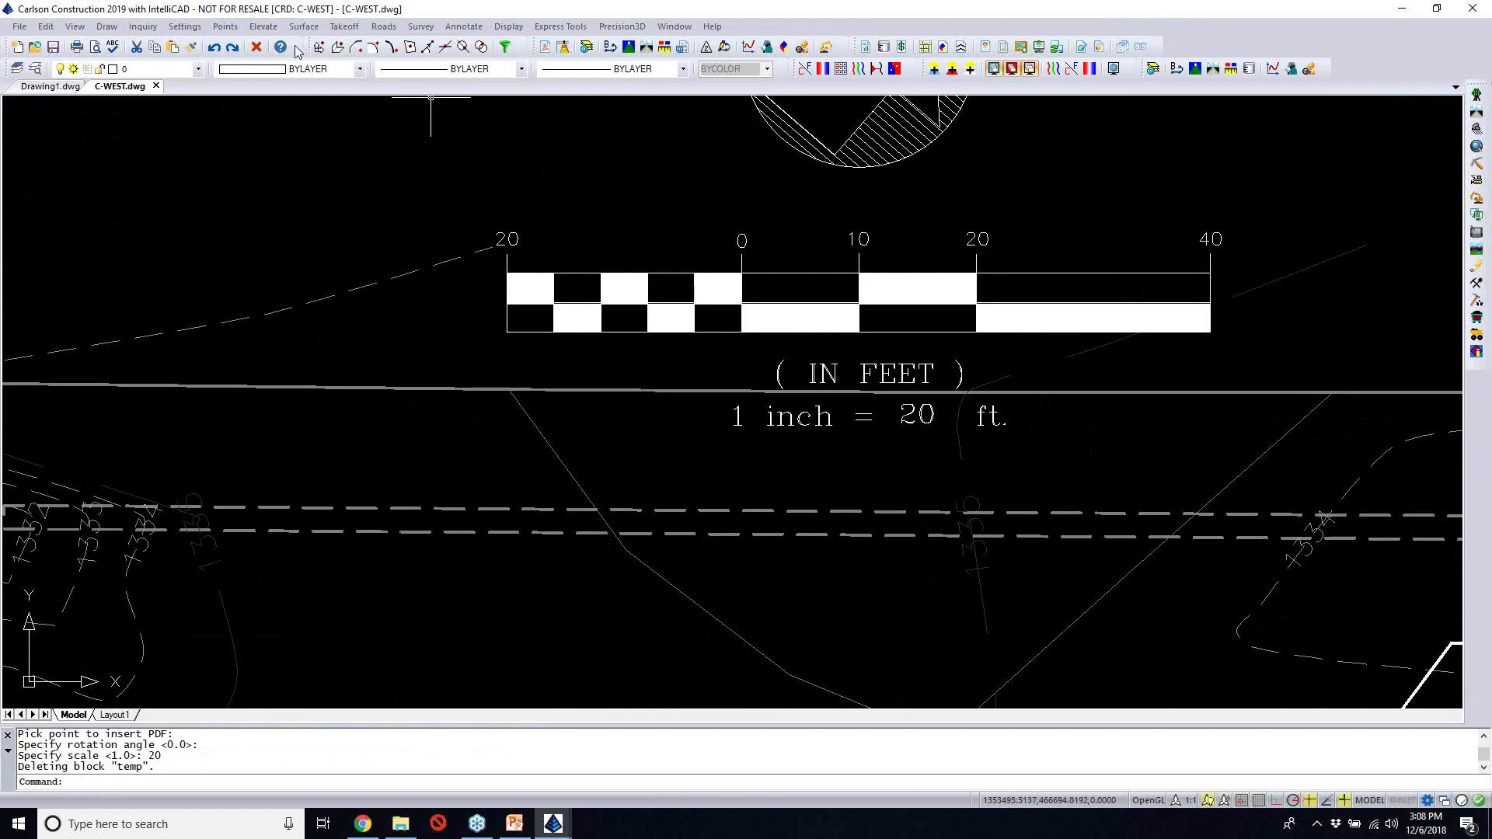
left_click(143, 27)
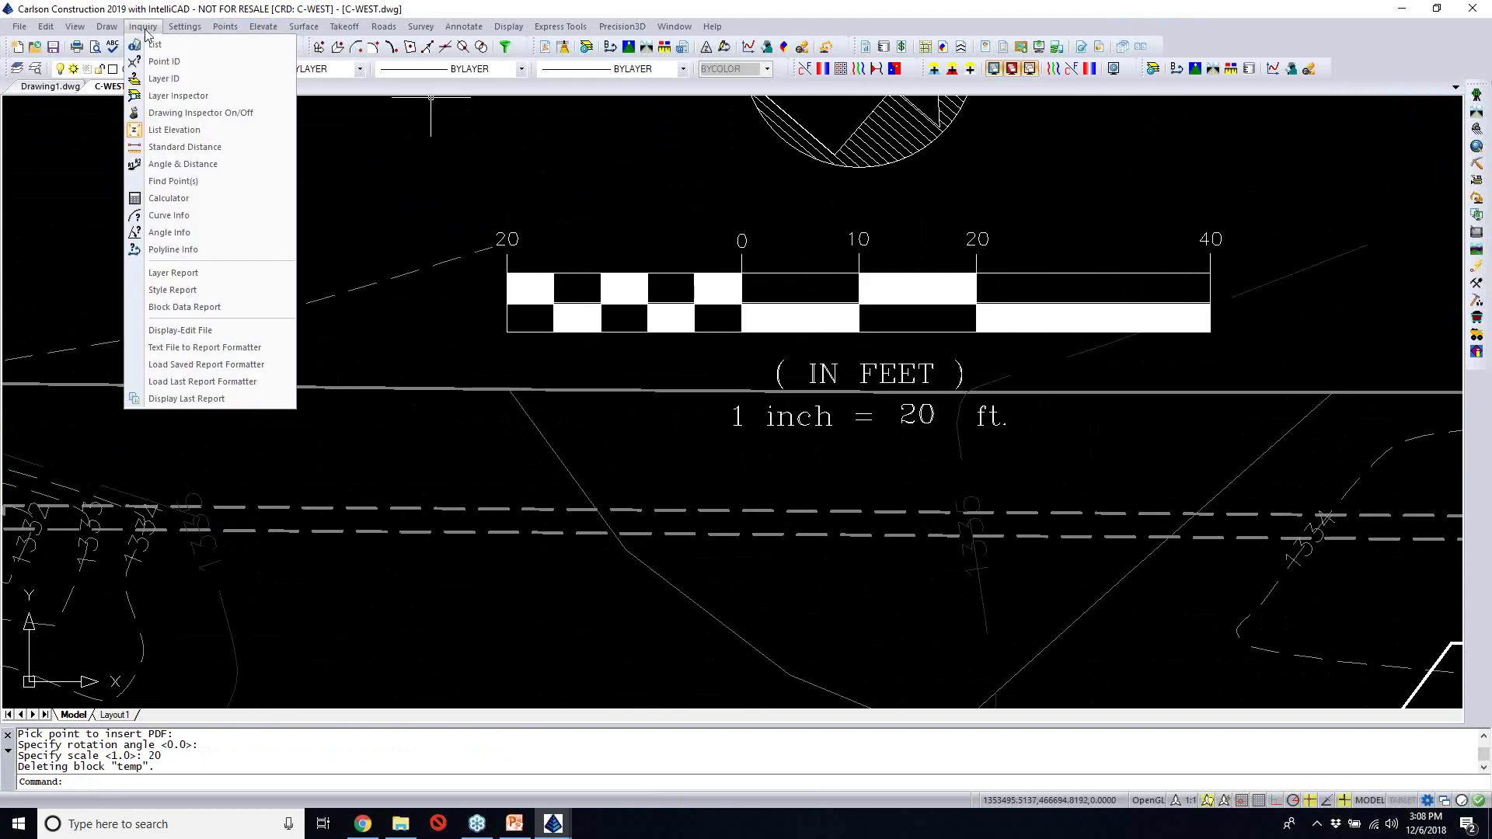
left_click(197, 147)
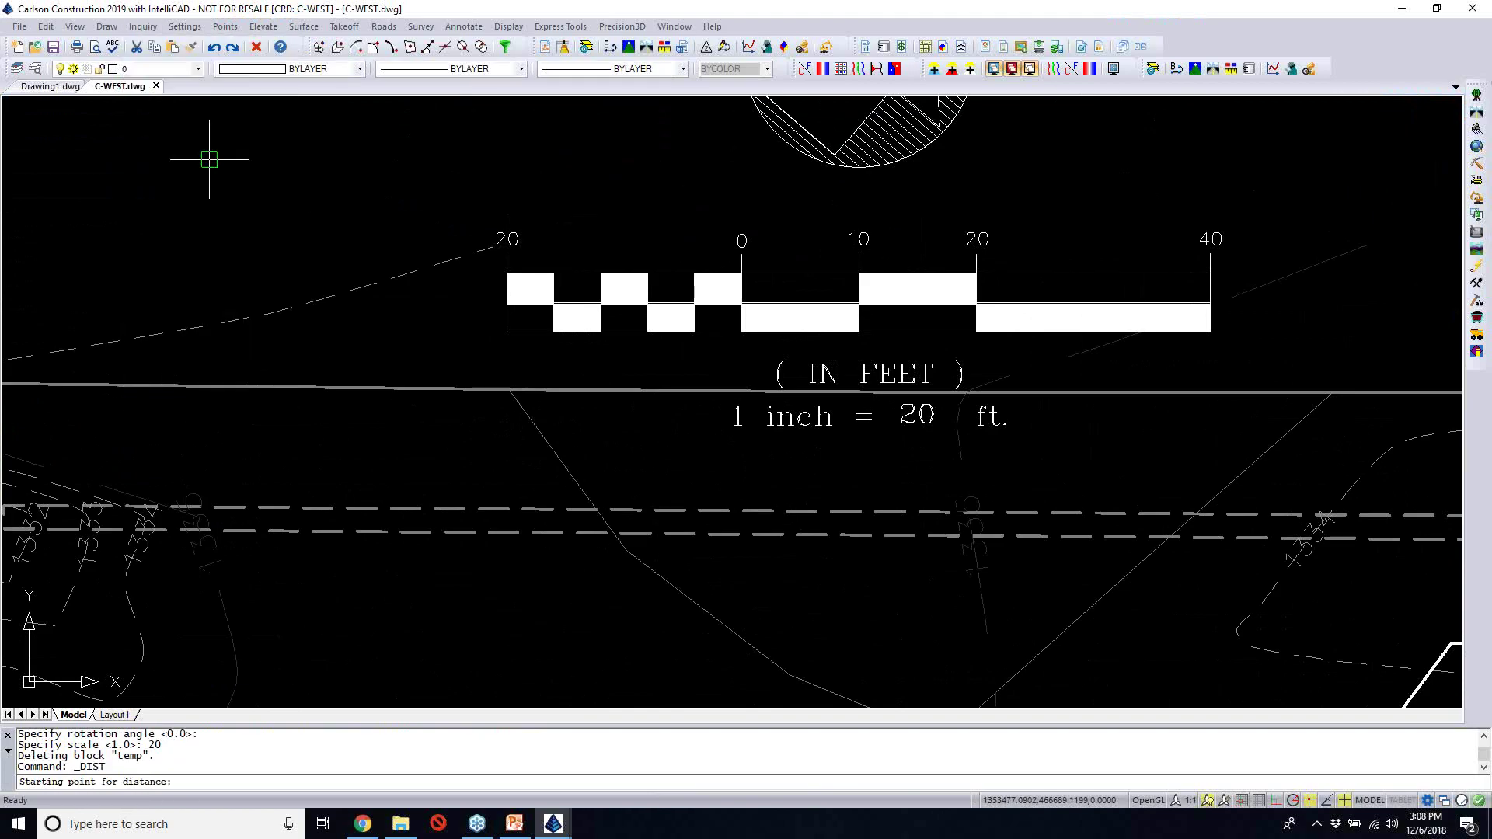
left_click(507, 274)
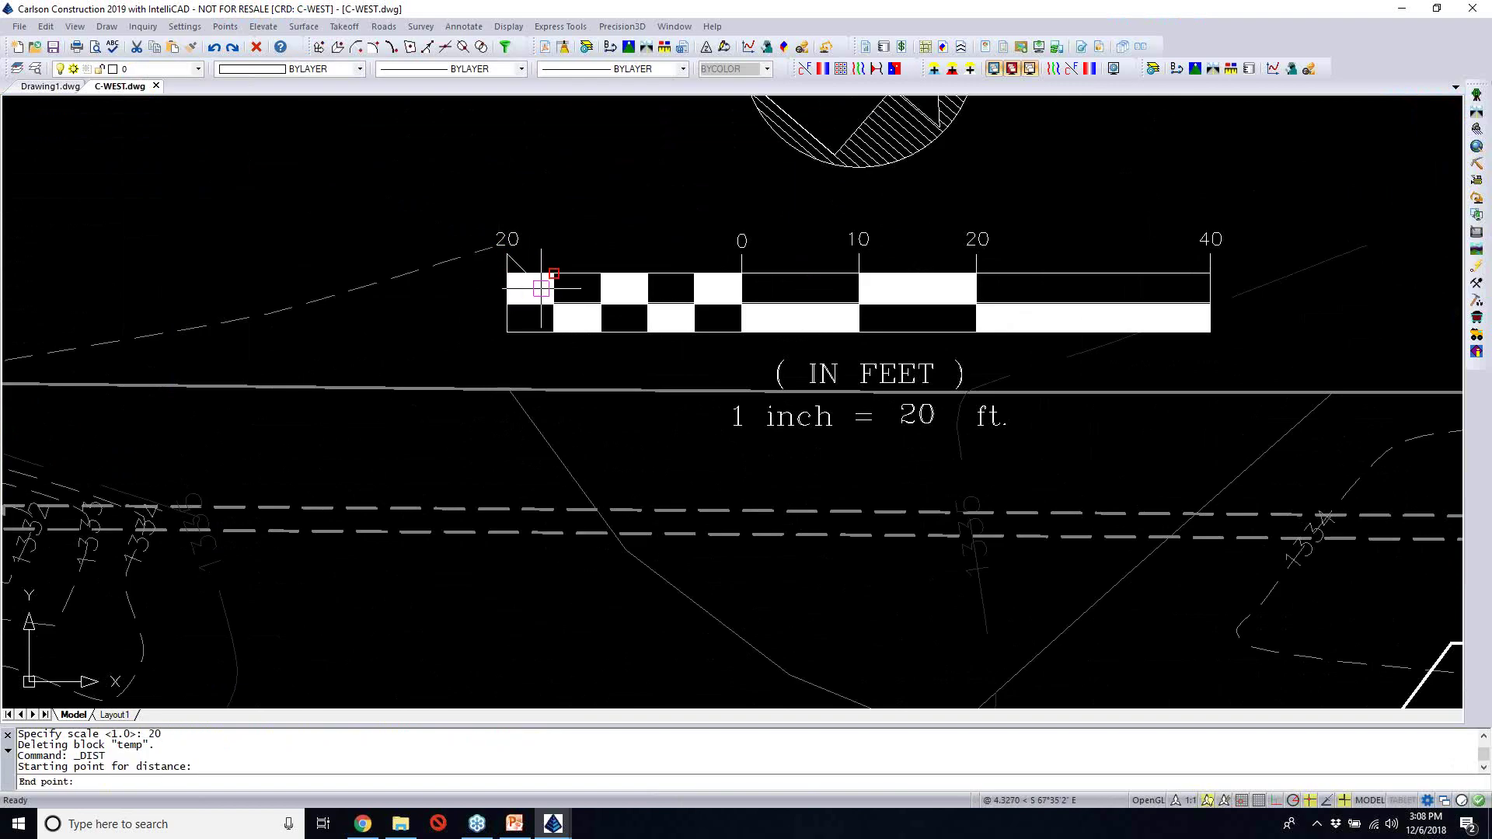
left_click(1214, 256)
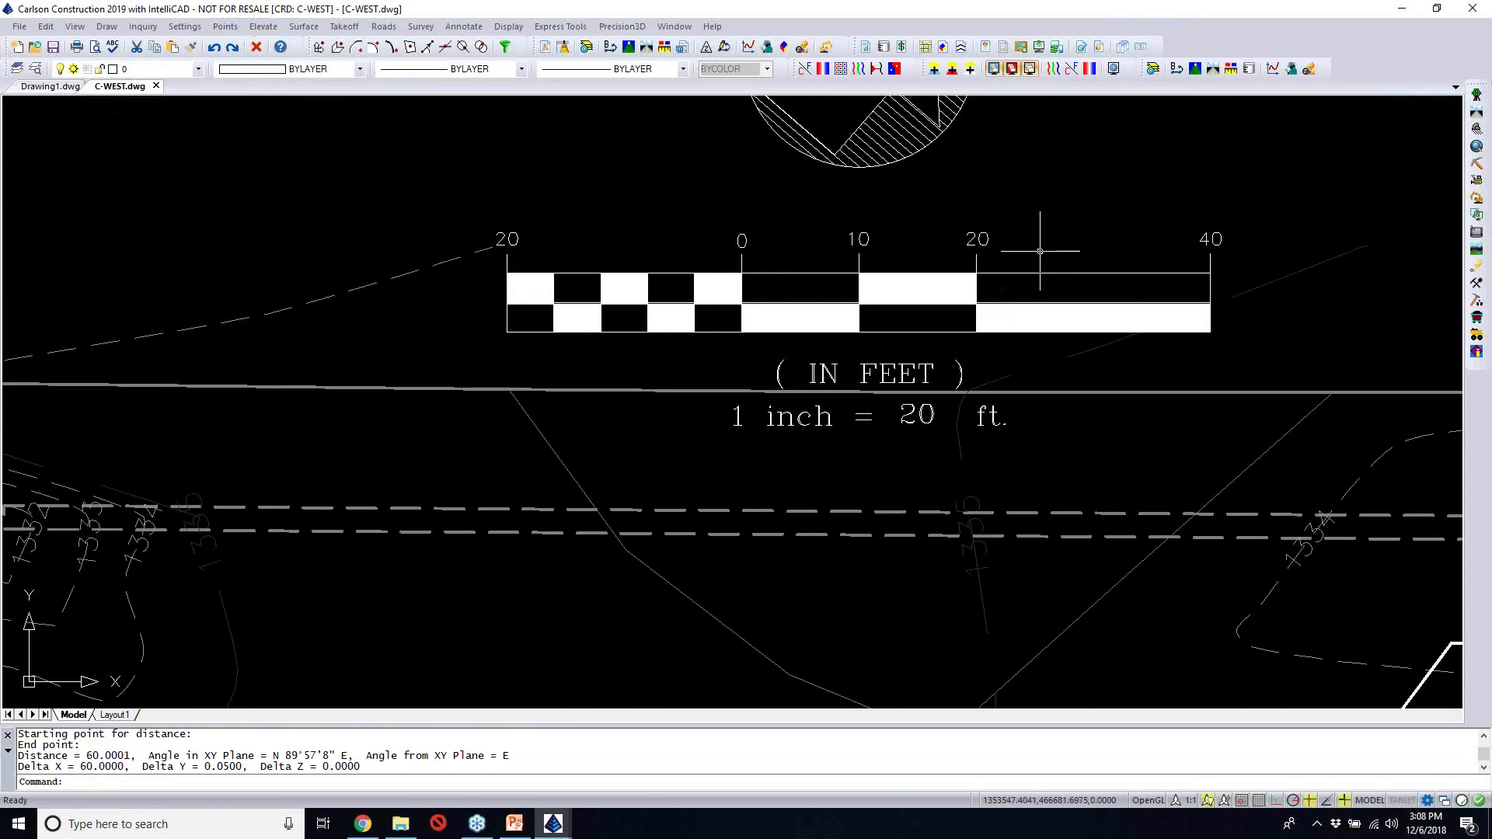
Measure the scale bar between its two 20 marks on either side of zero
key("Return")
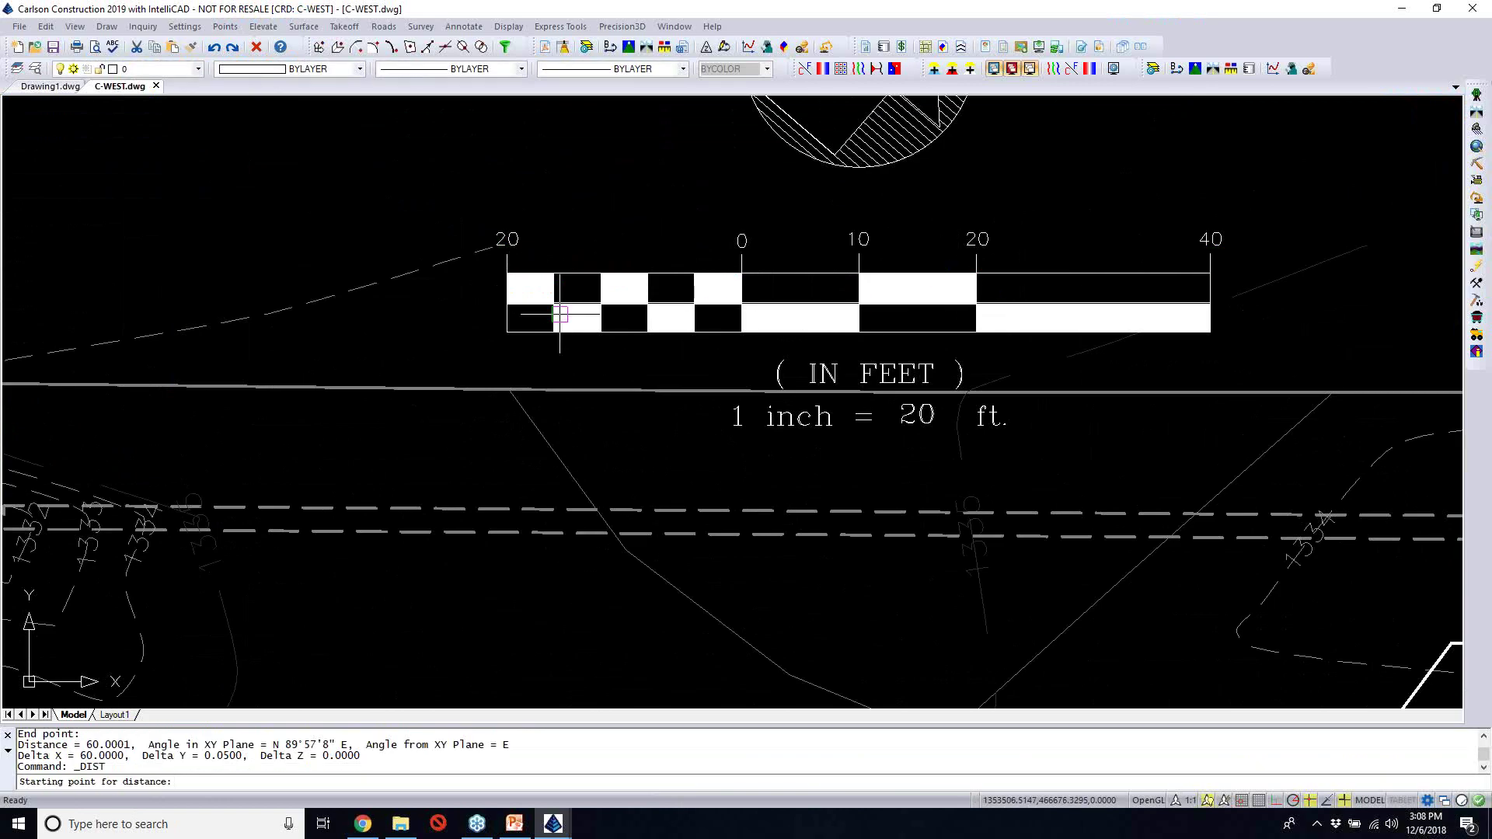
left_click(508, 248)
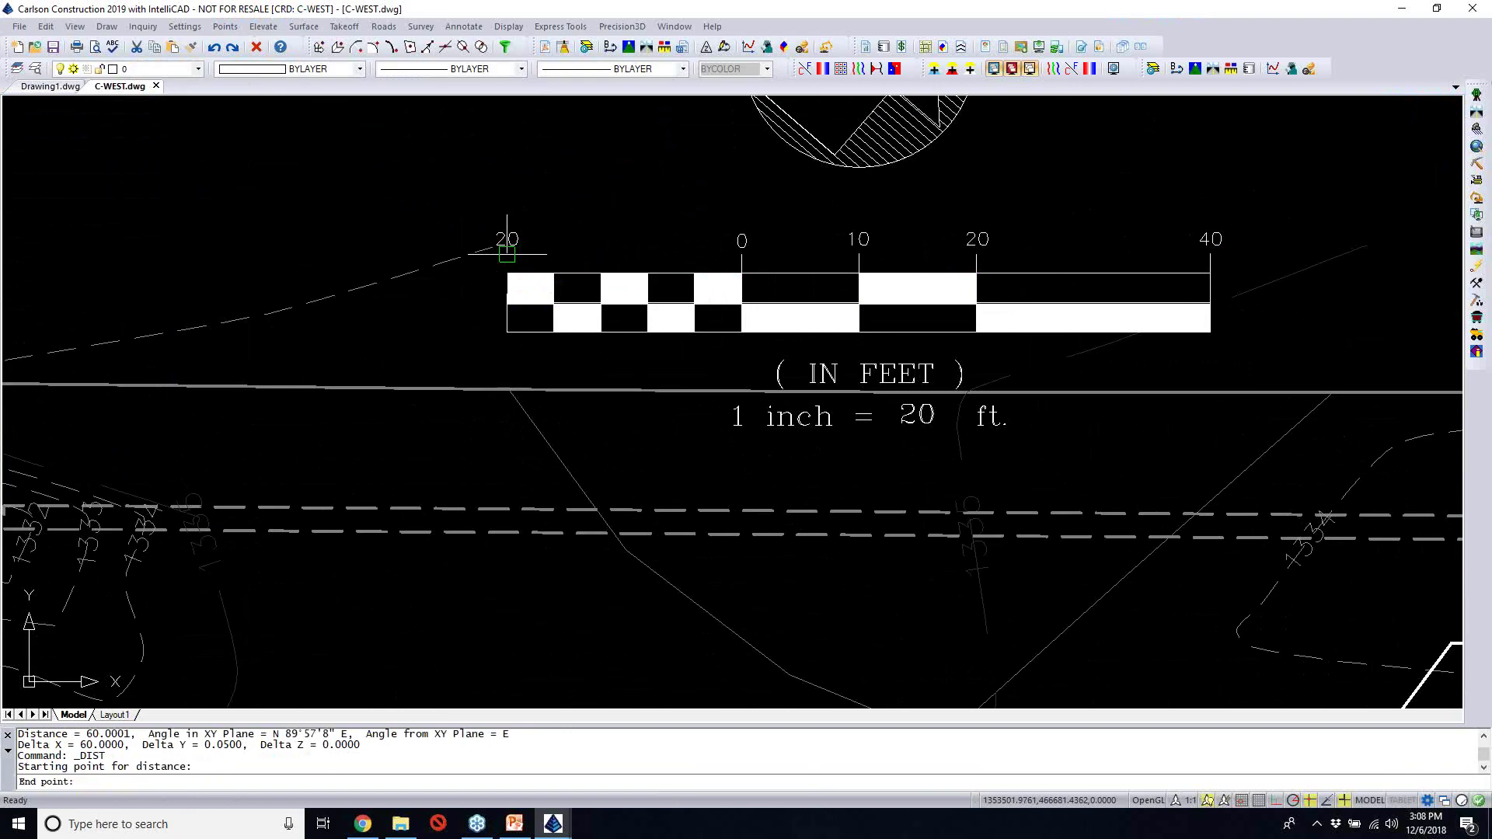
left_click(975, 254)
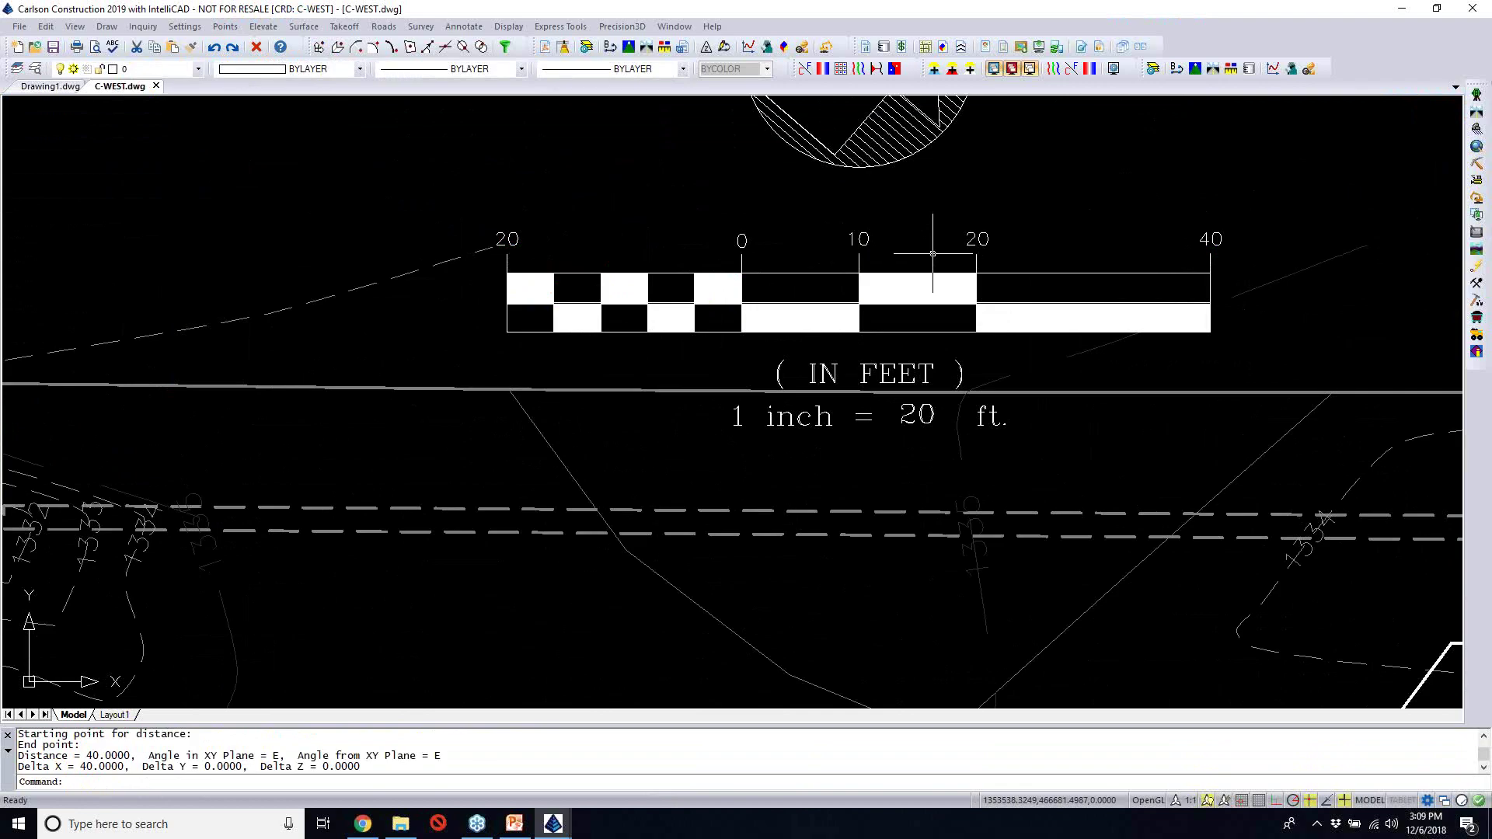
Erase the hatches from the imported linework using a selection filter that includes only the Hatch type
scroll(933, 253, "down", 2)
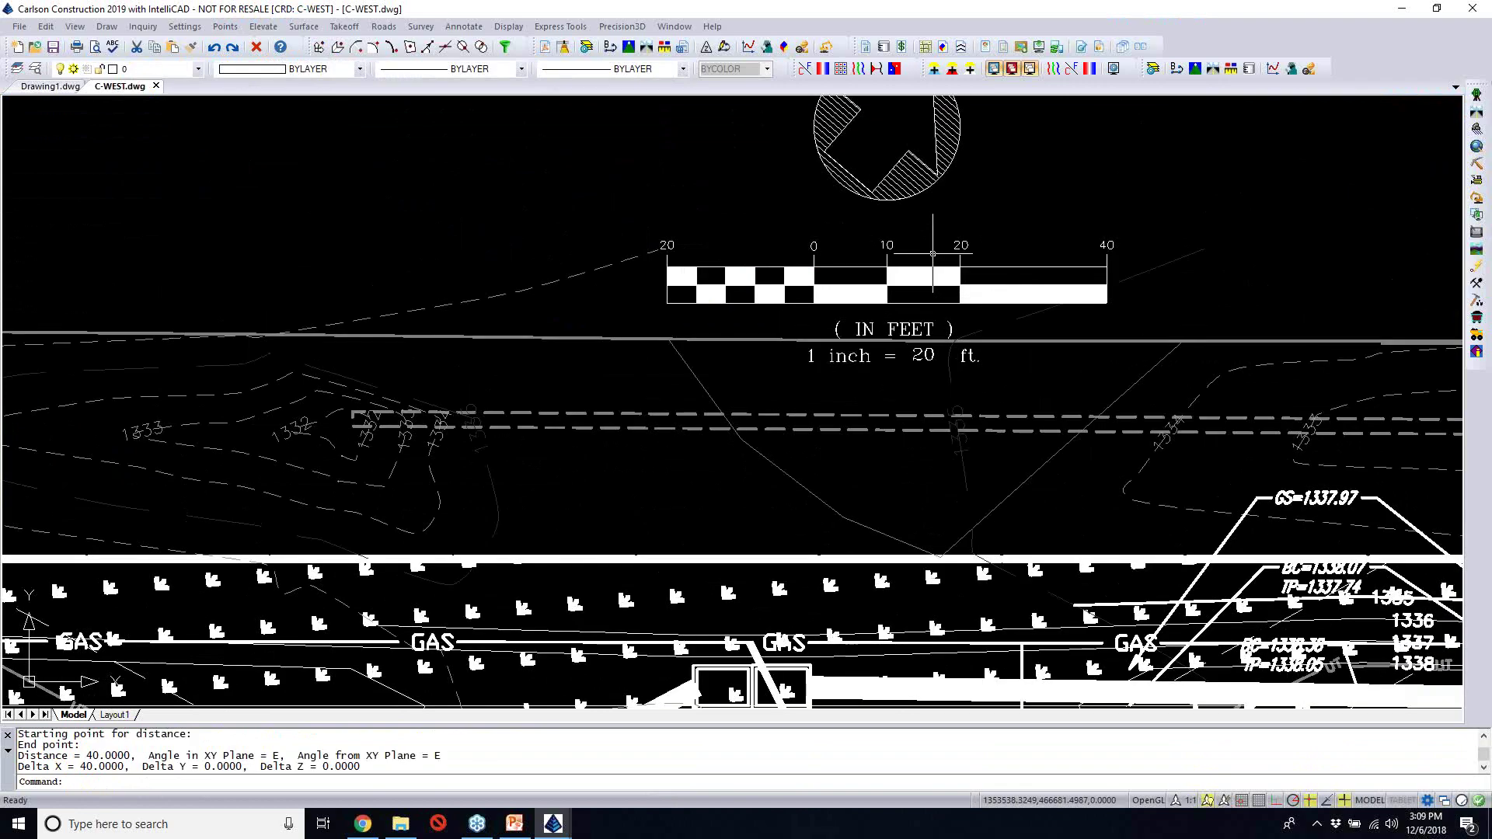
scroll(932, 254, "down", 4)
scroll(932, 256, "down", 2)
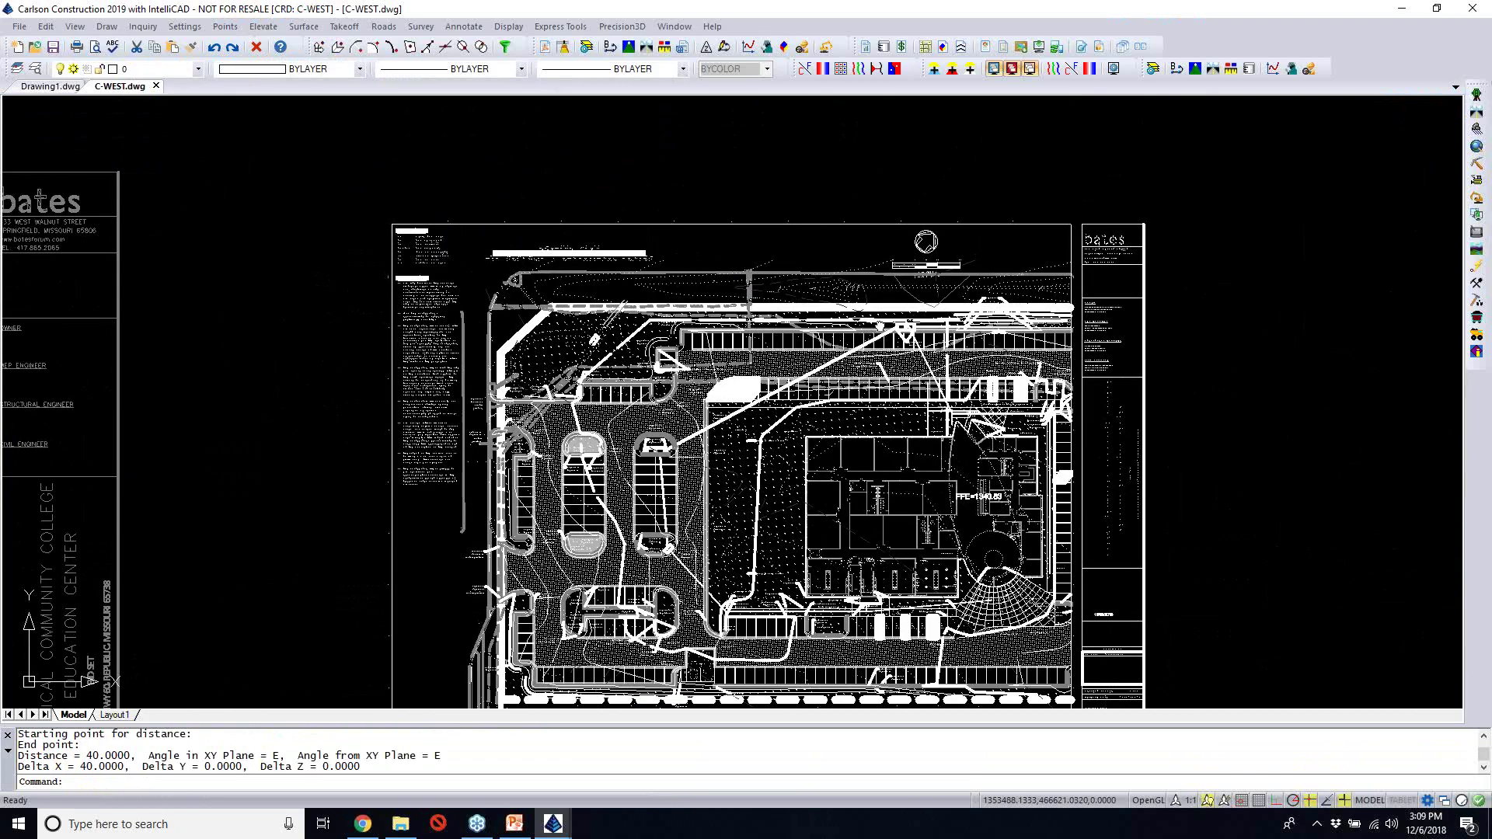
middle_click_drag(39, 199, 31, 102)
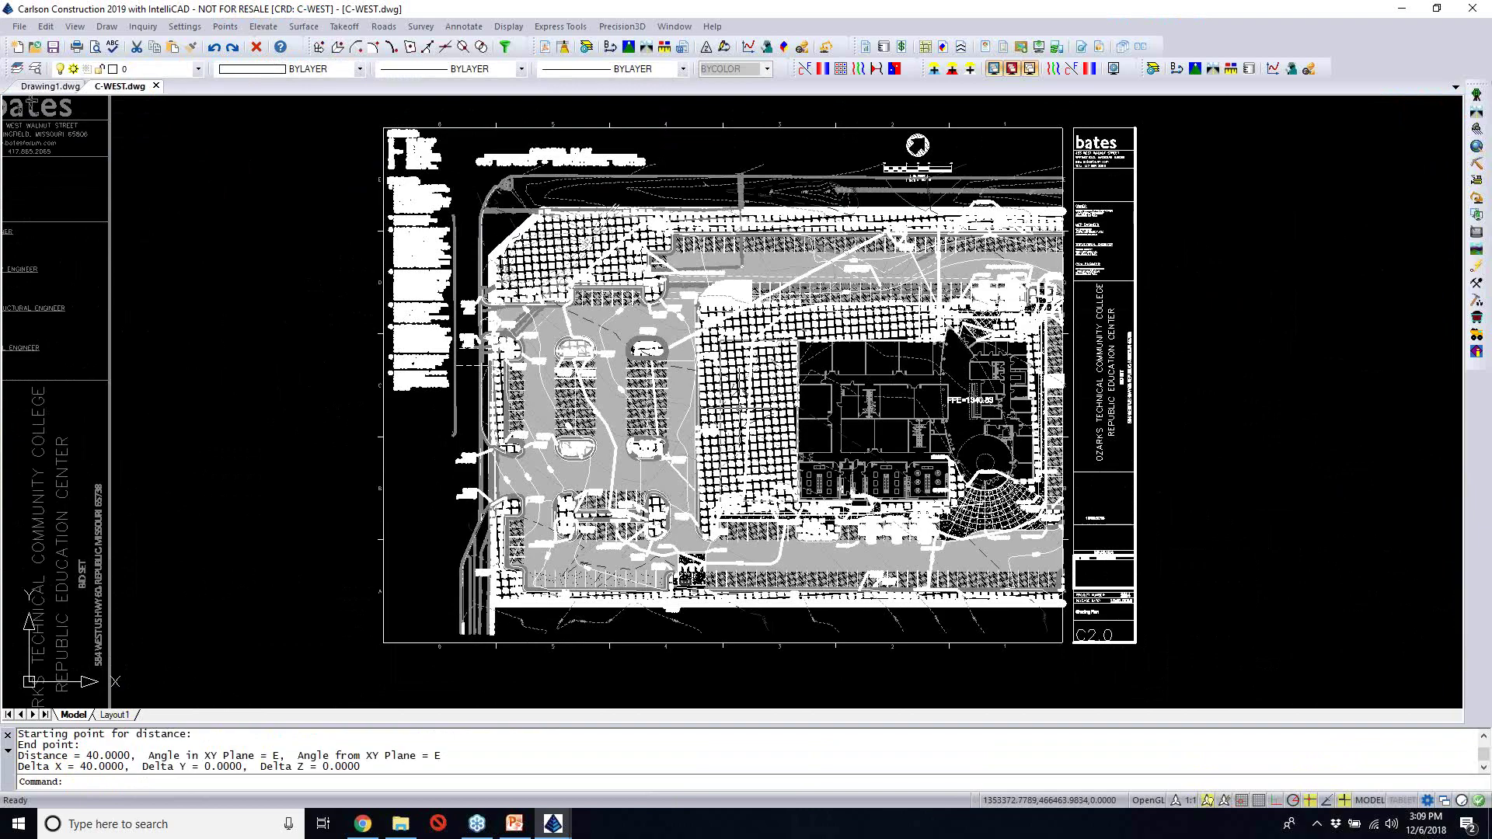
type("e")
key("Return")
type("fil")
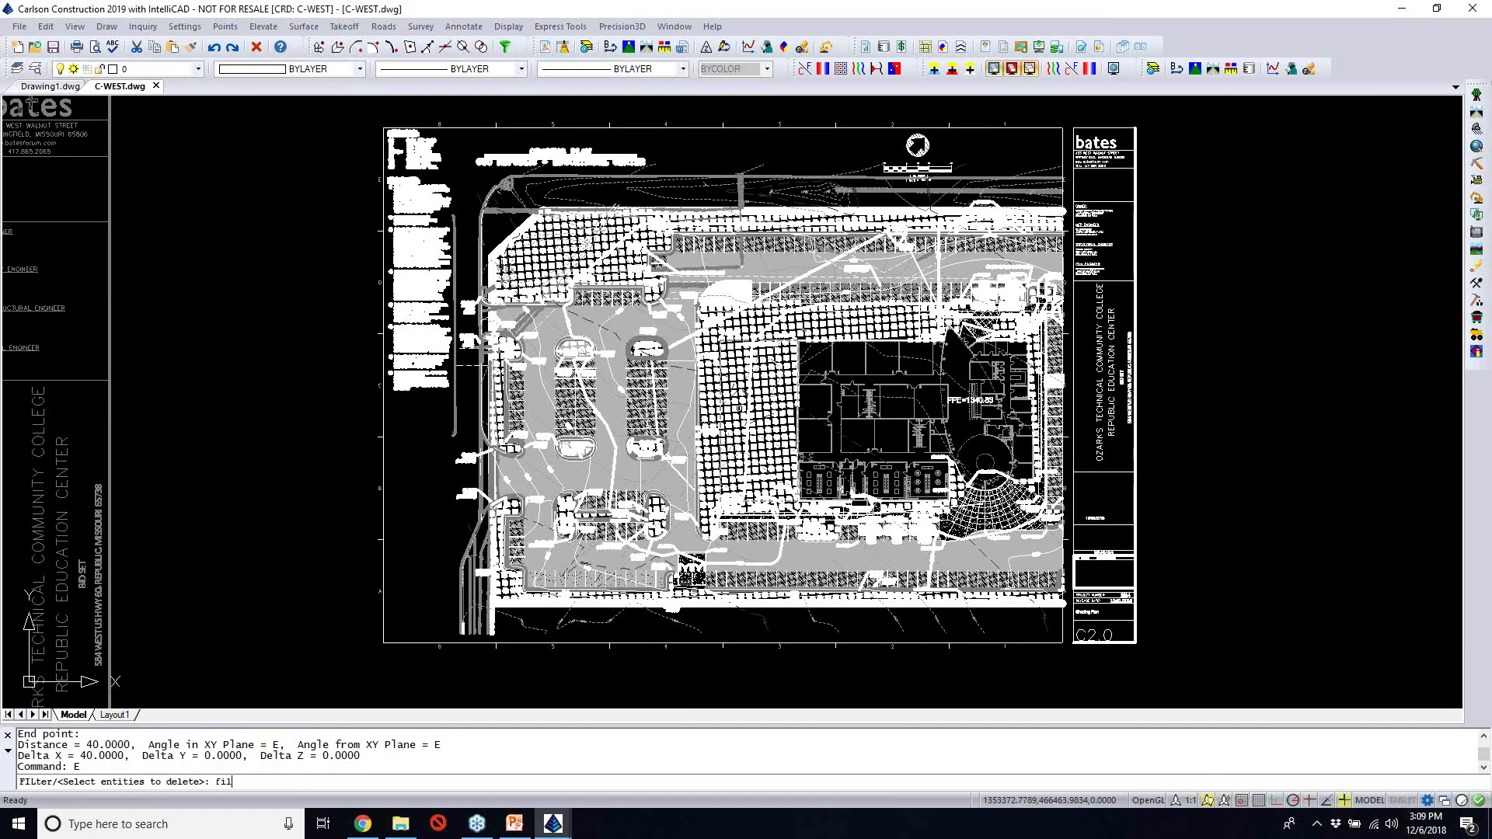
key("Return")
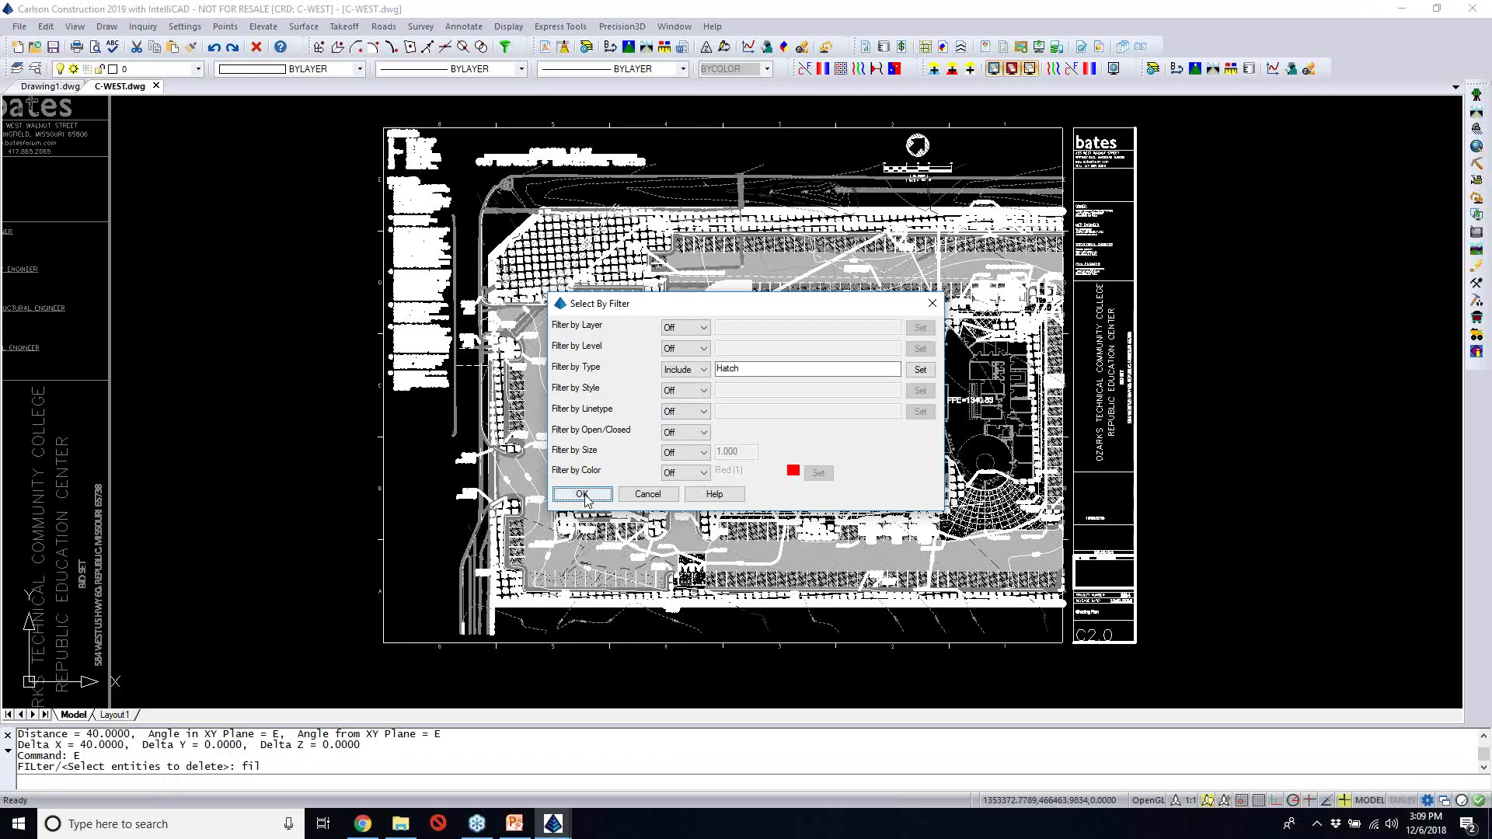
left_click(582, 495)
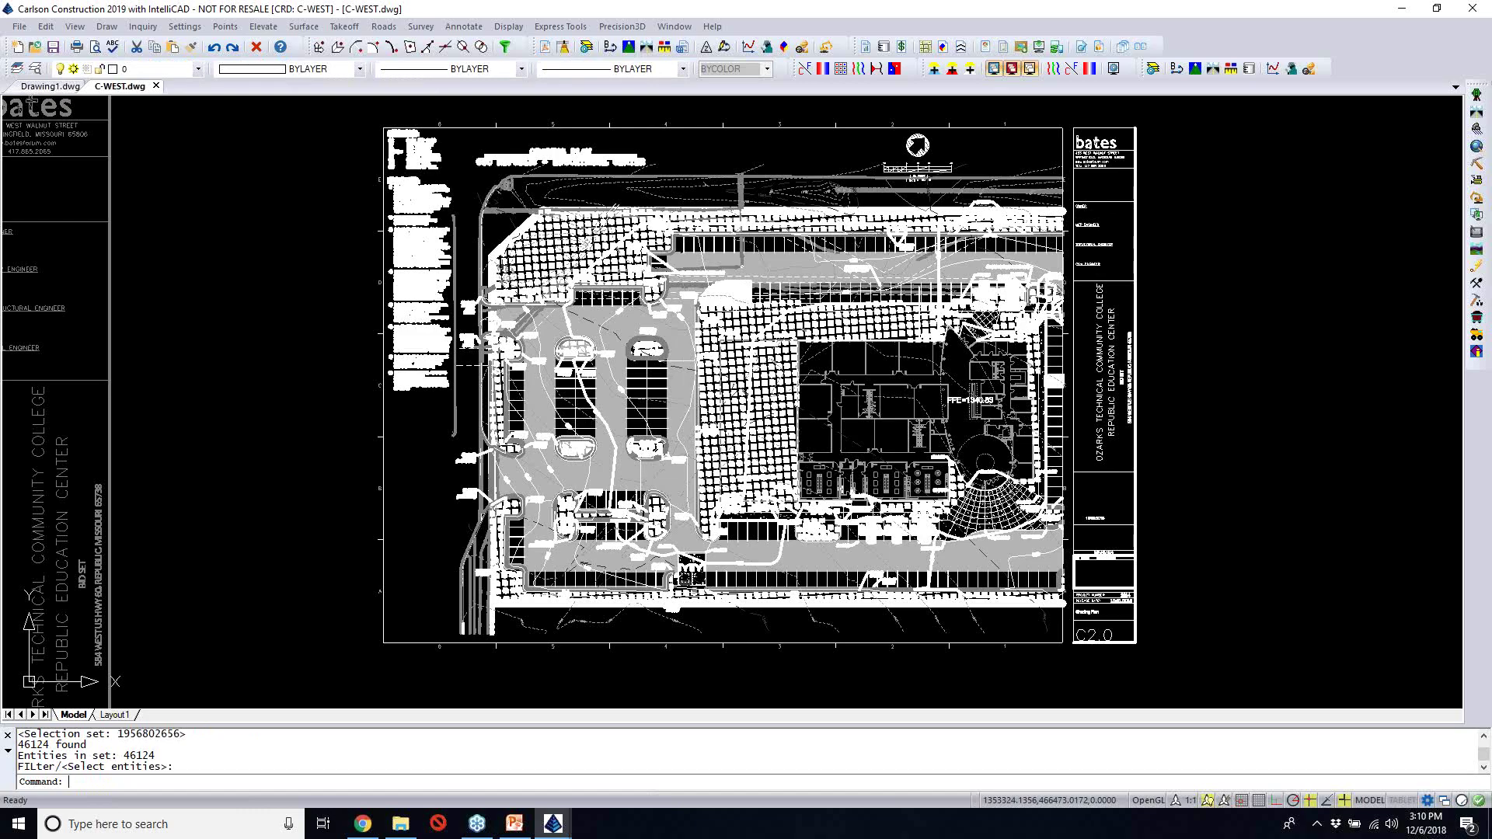
Detach the G-BASE external reference from the drawing and save the drawing
scroll(759, 458, "down", 2)
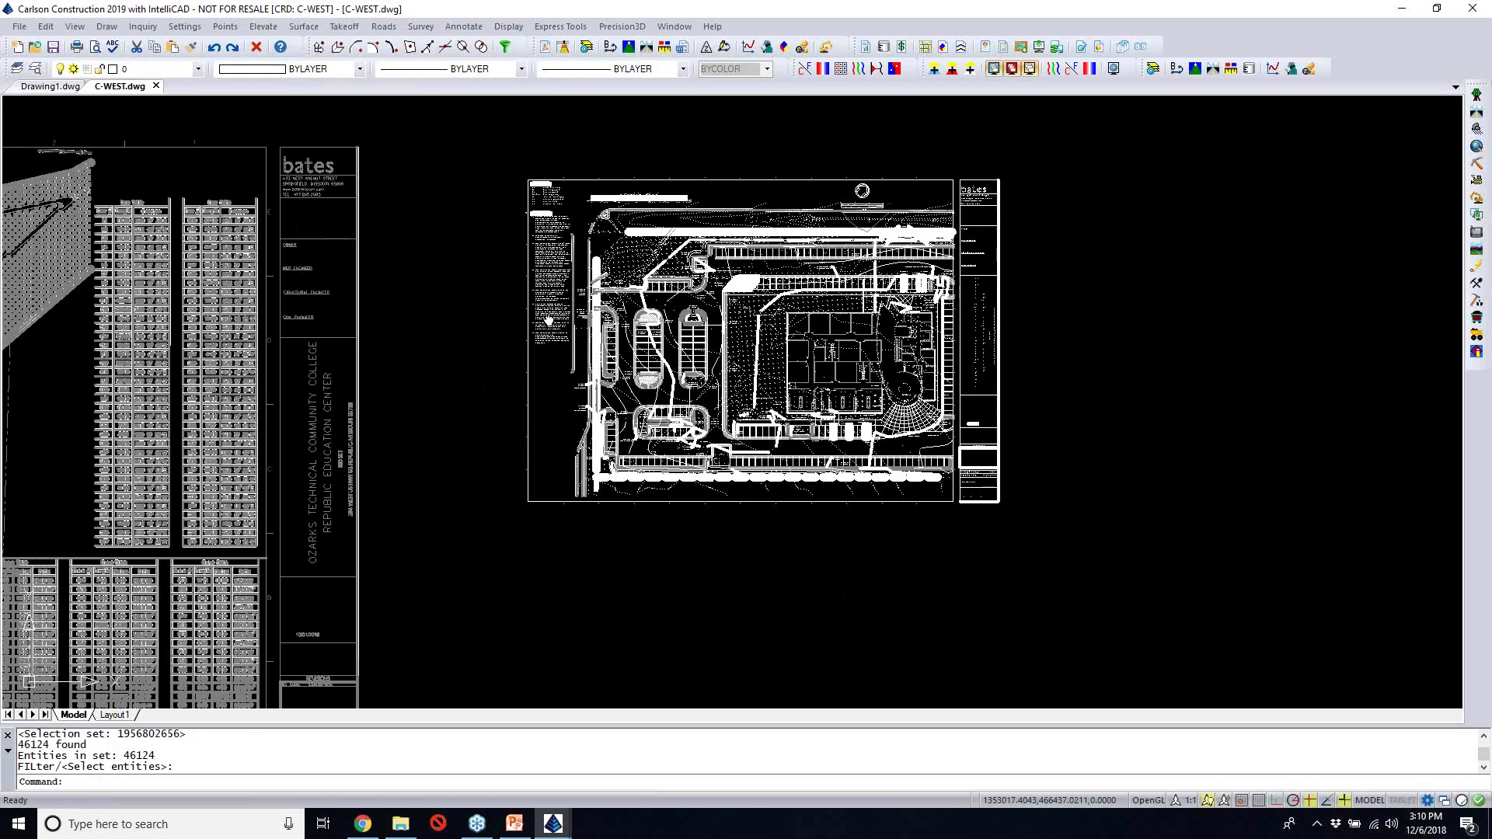
middle_click_drag(549, 320, 577, 314)
scroll(578, 314, "down", 2)
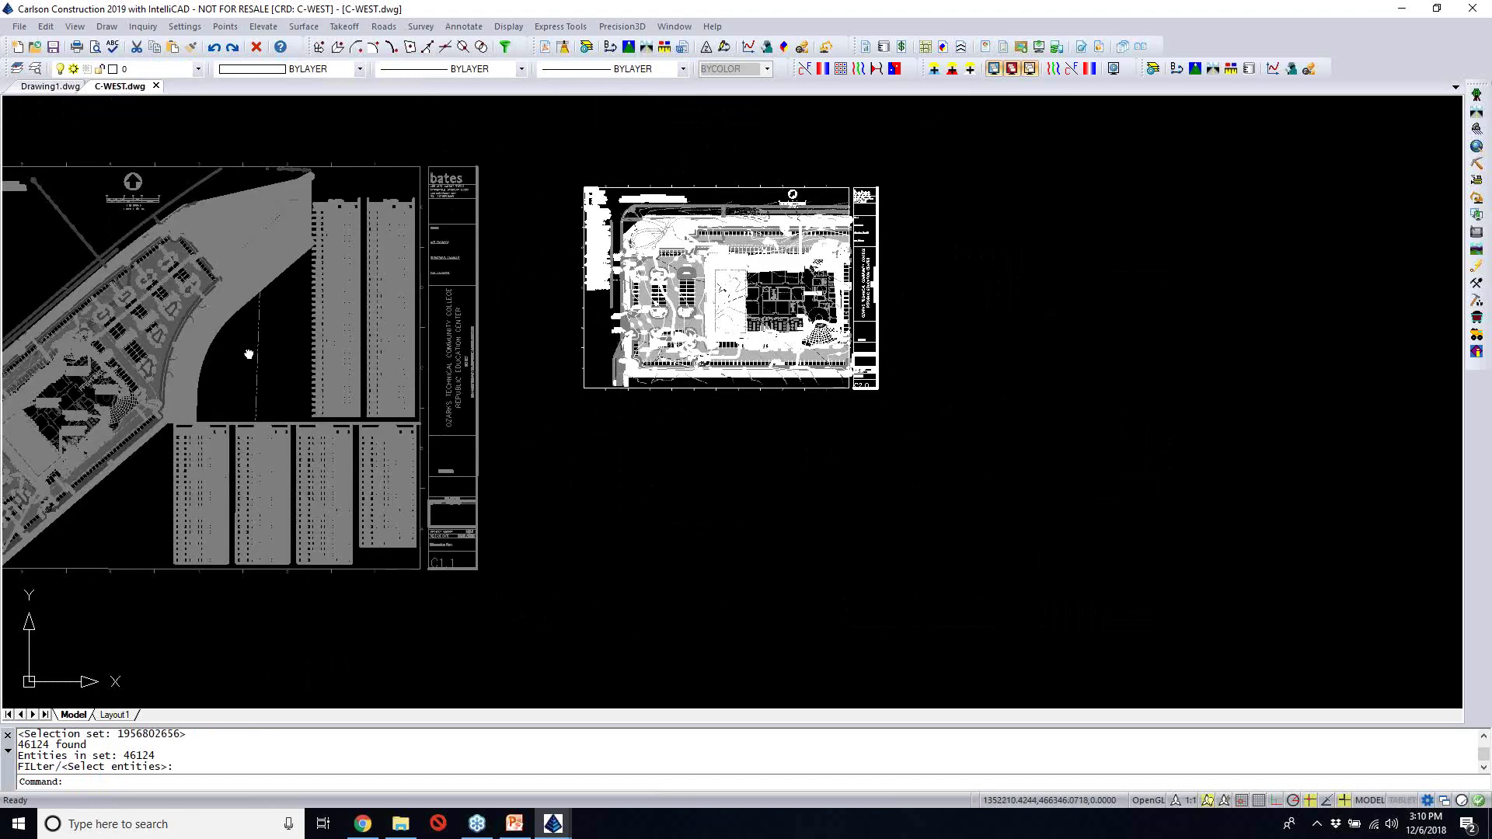
middle_click_drag(248, 354, 464, 361)
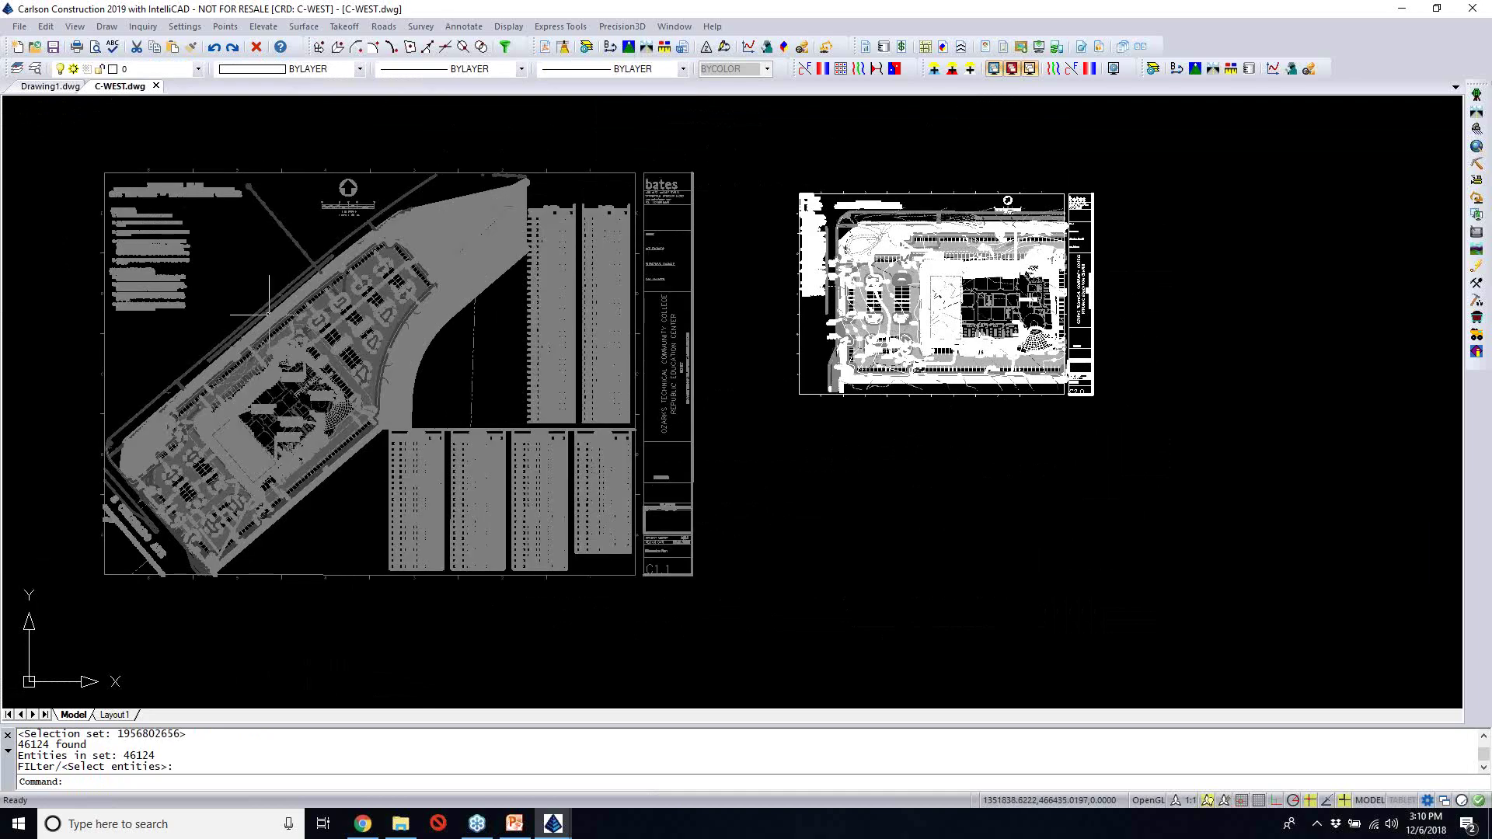
type("XREF")
key("Return")
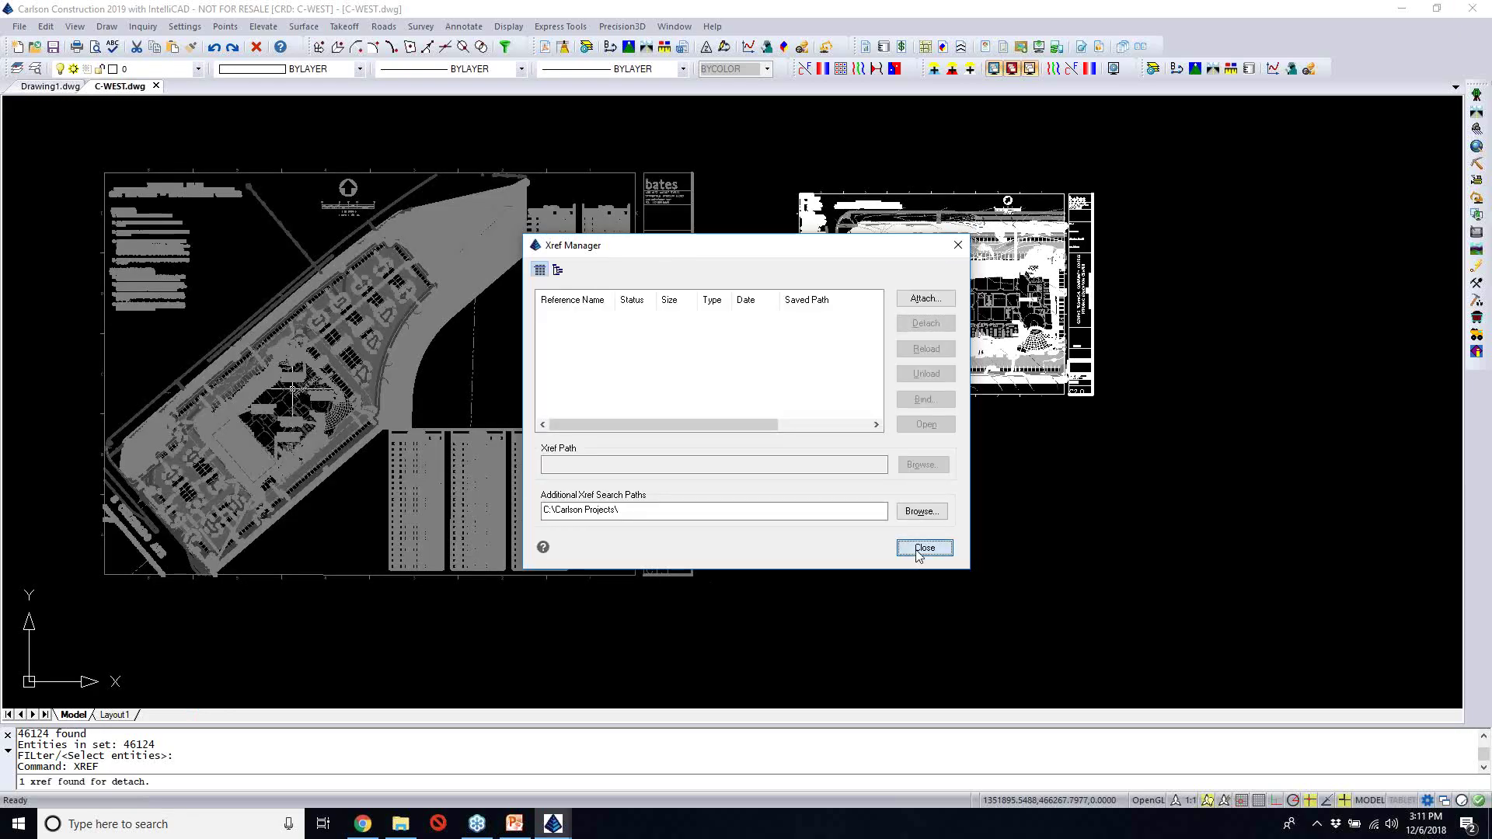
left_click(924, 548)
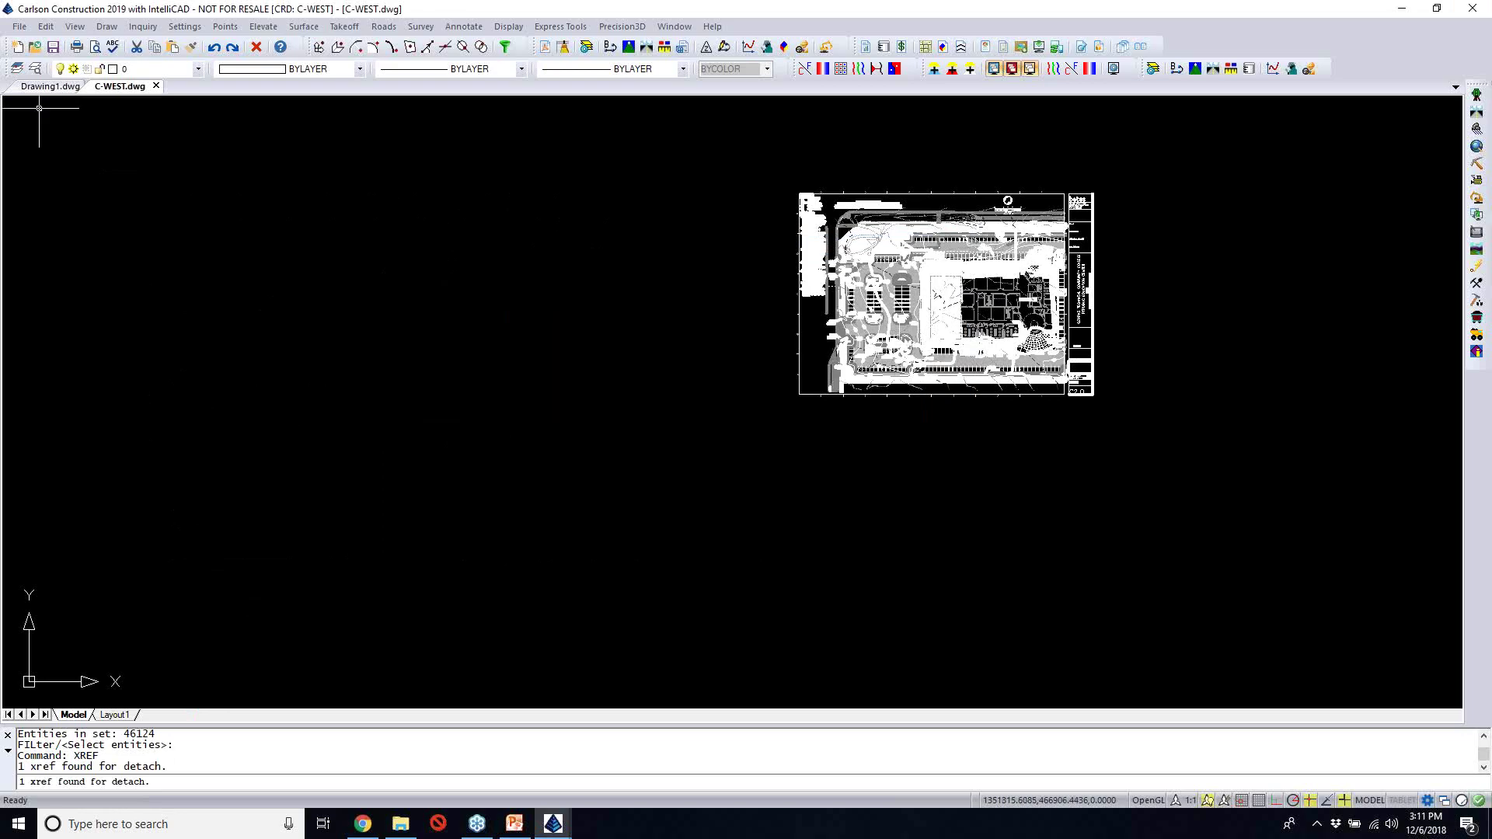
left_click(53, 48)
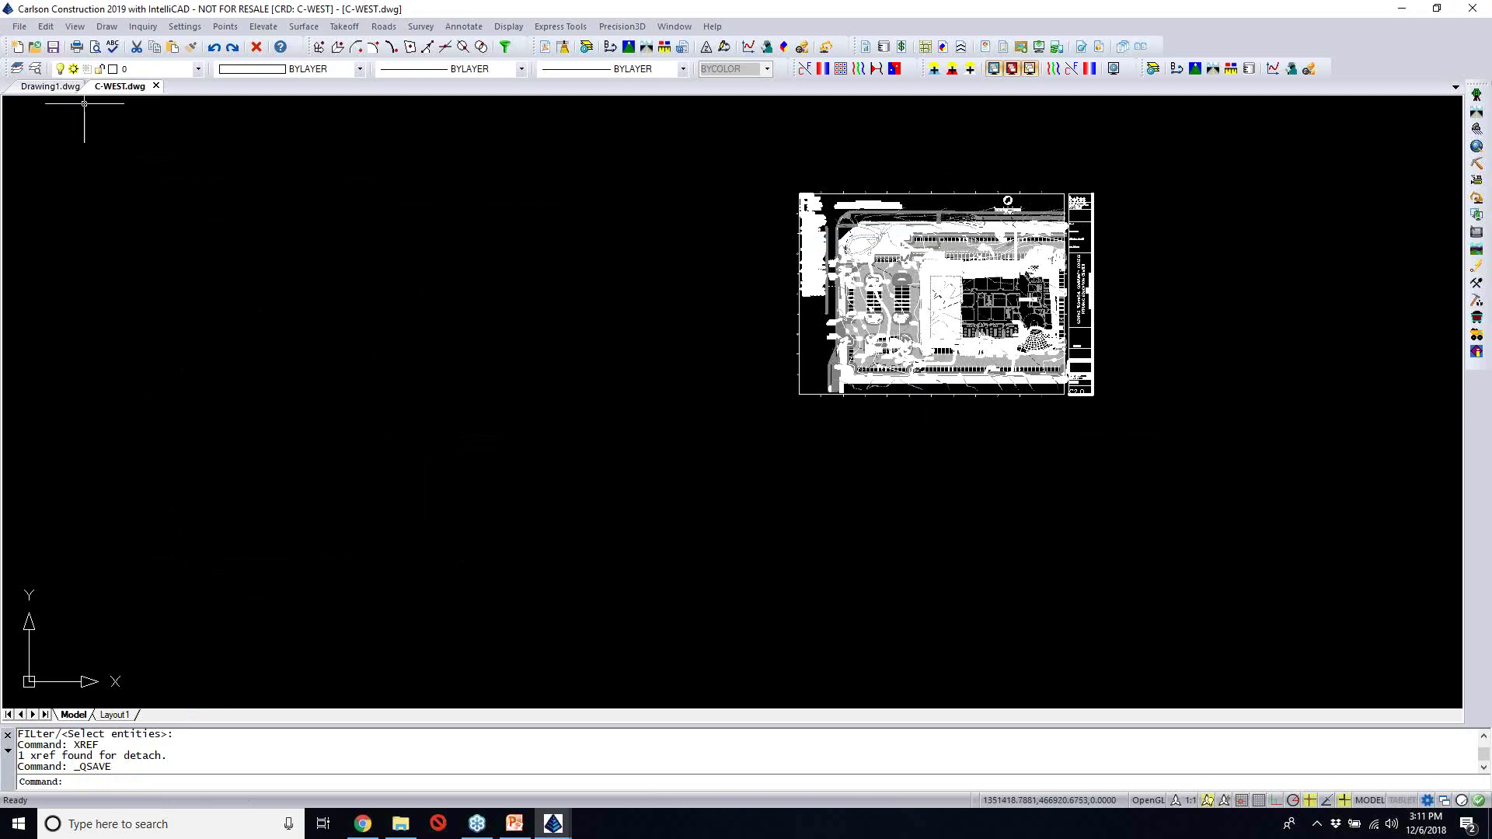
Examine the C-WEST drawing's layer list for unused layers
left_click(34, 70)
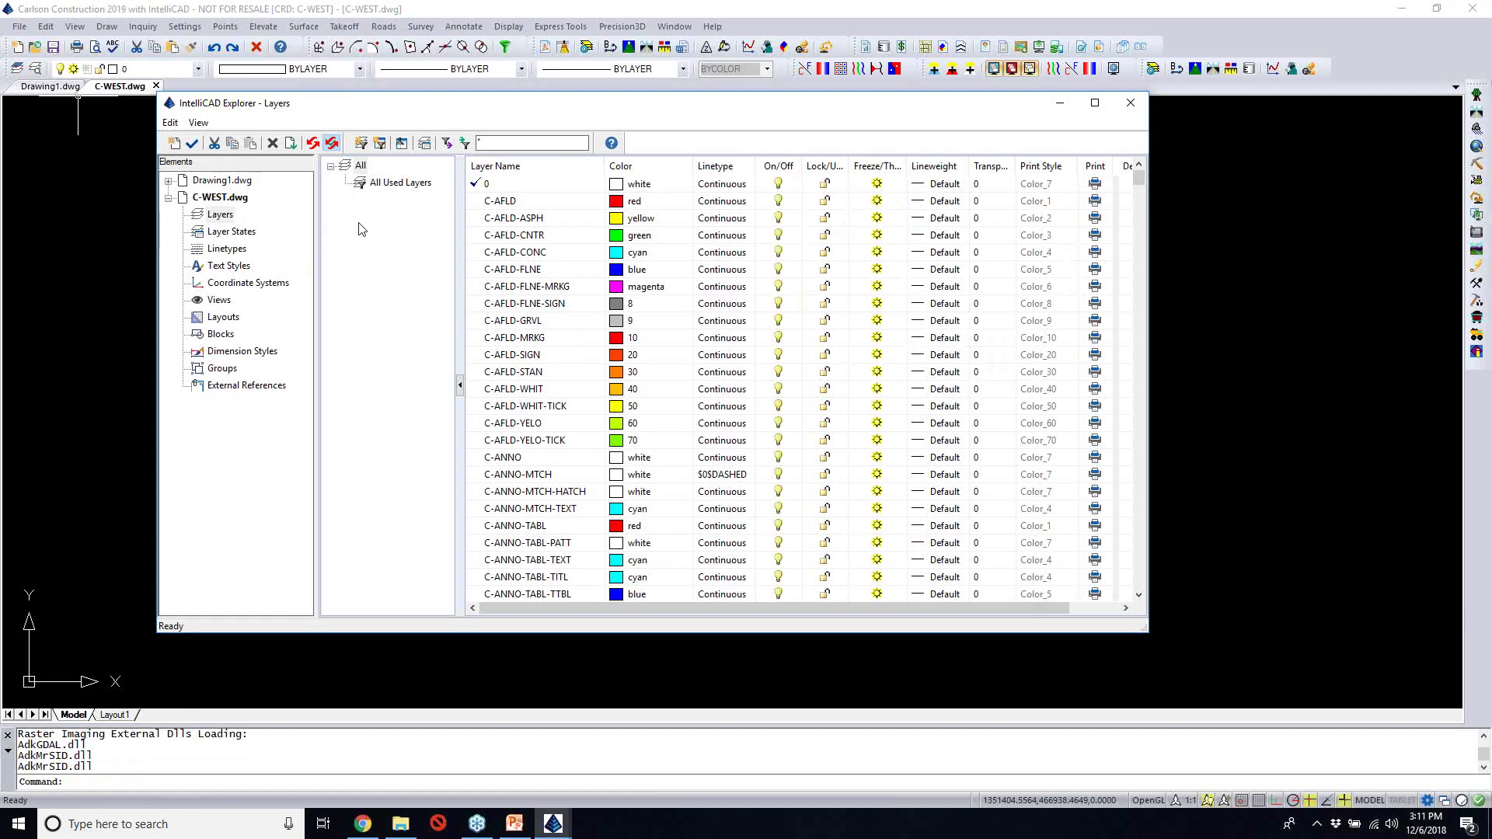
scroll(635, 289, "down", 1)
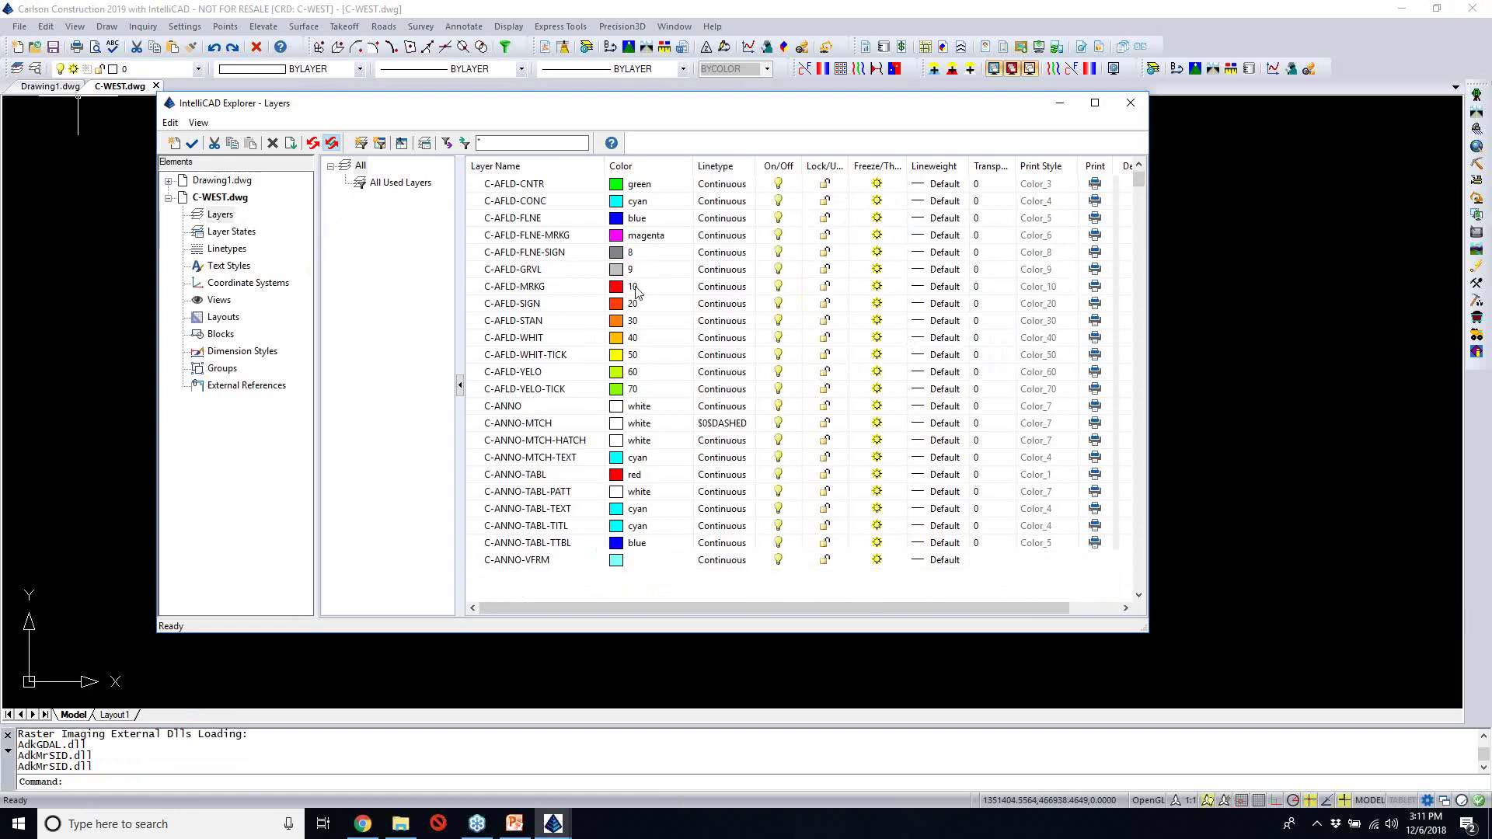
scroll(636, 289, "down", 1)
left_click(1139, 222)
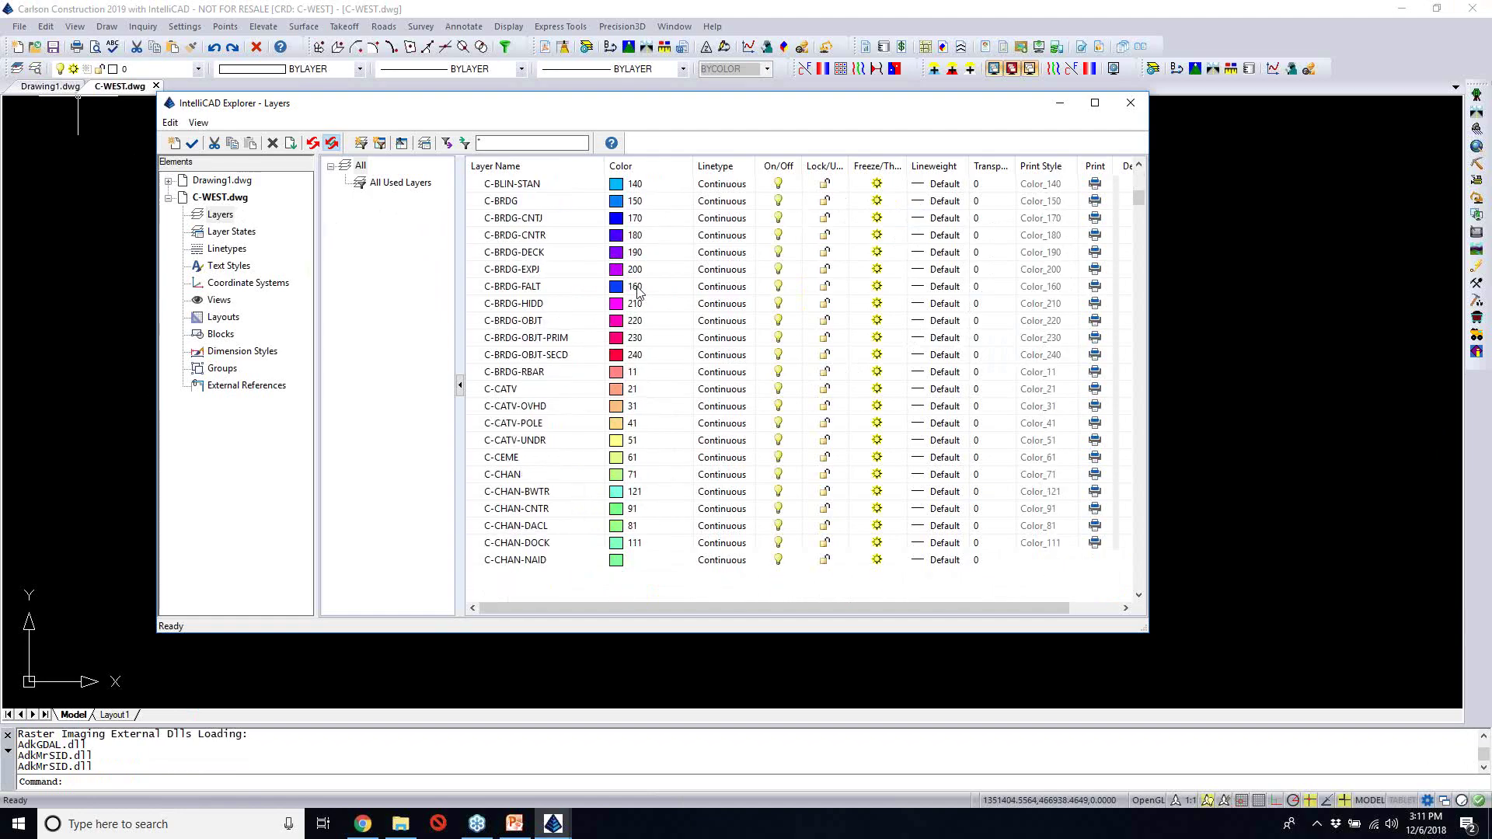
left_click(1138, 222)
left_click_drag(1139, 222, 1124, 488)
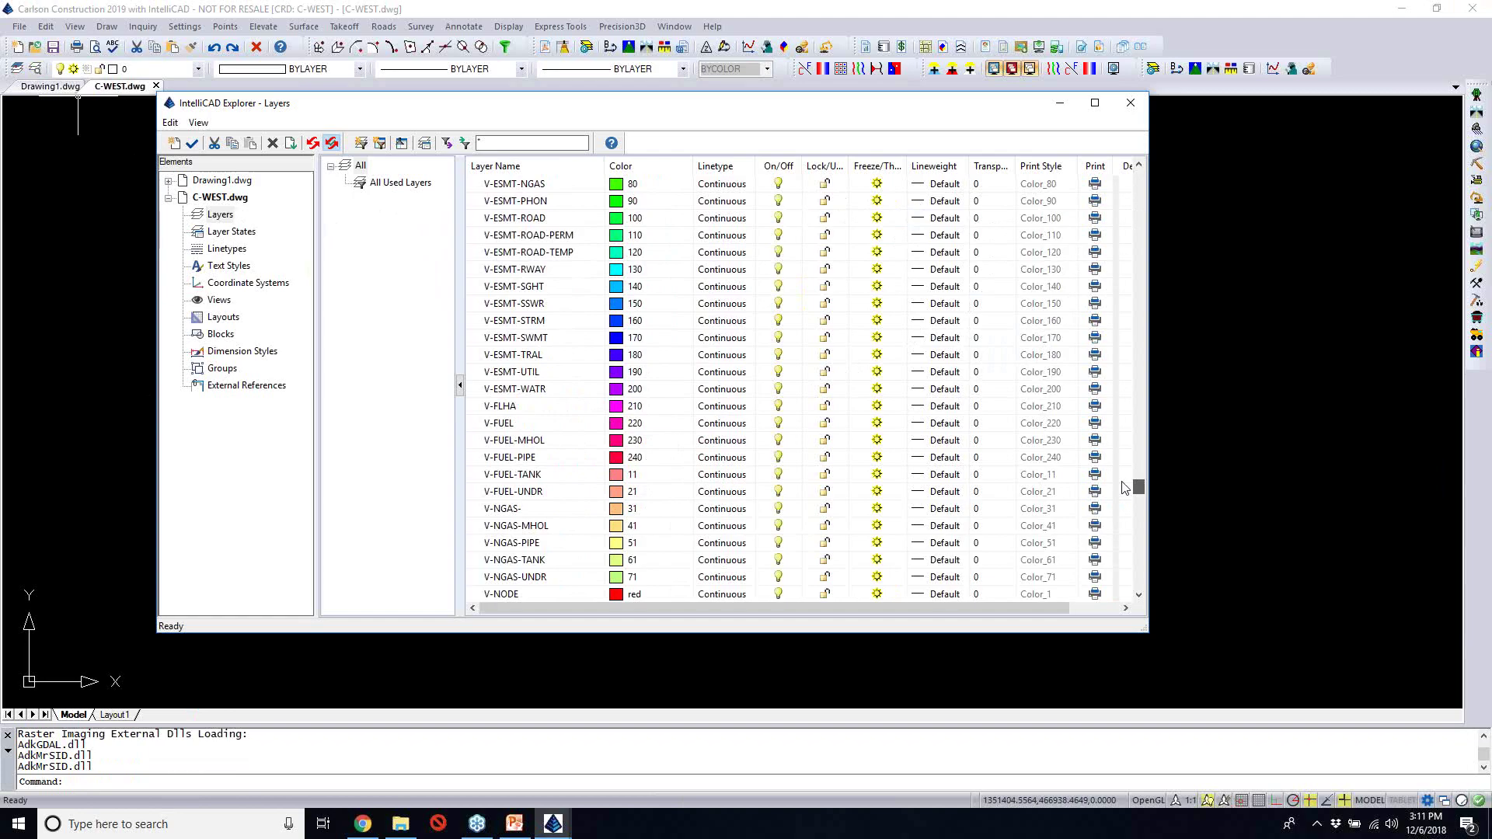
left_click(1131, 103)
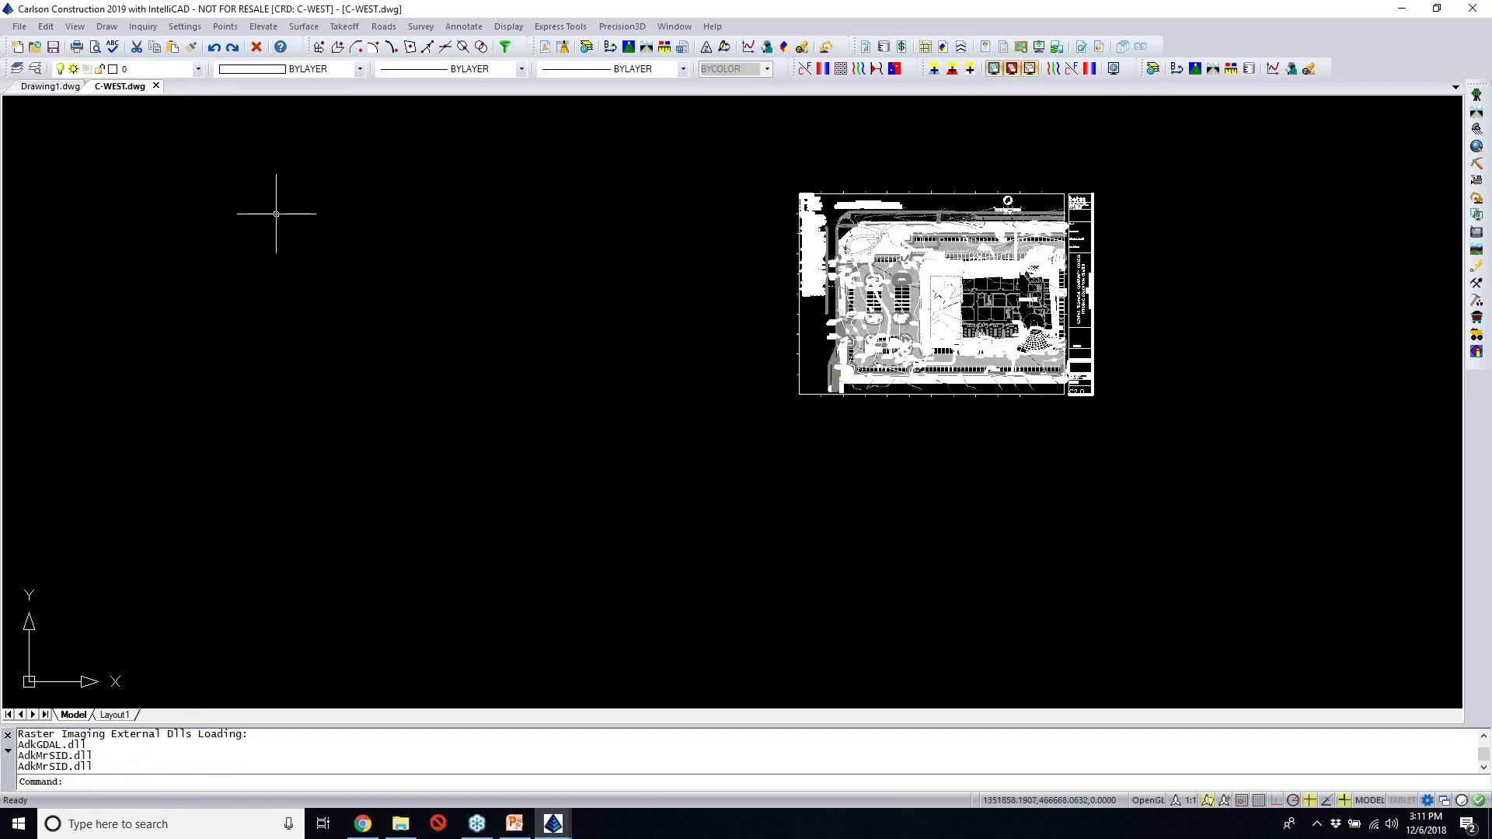
Purge all unused items from the drawing and open its layer list for checking
left_click(20, 27)
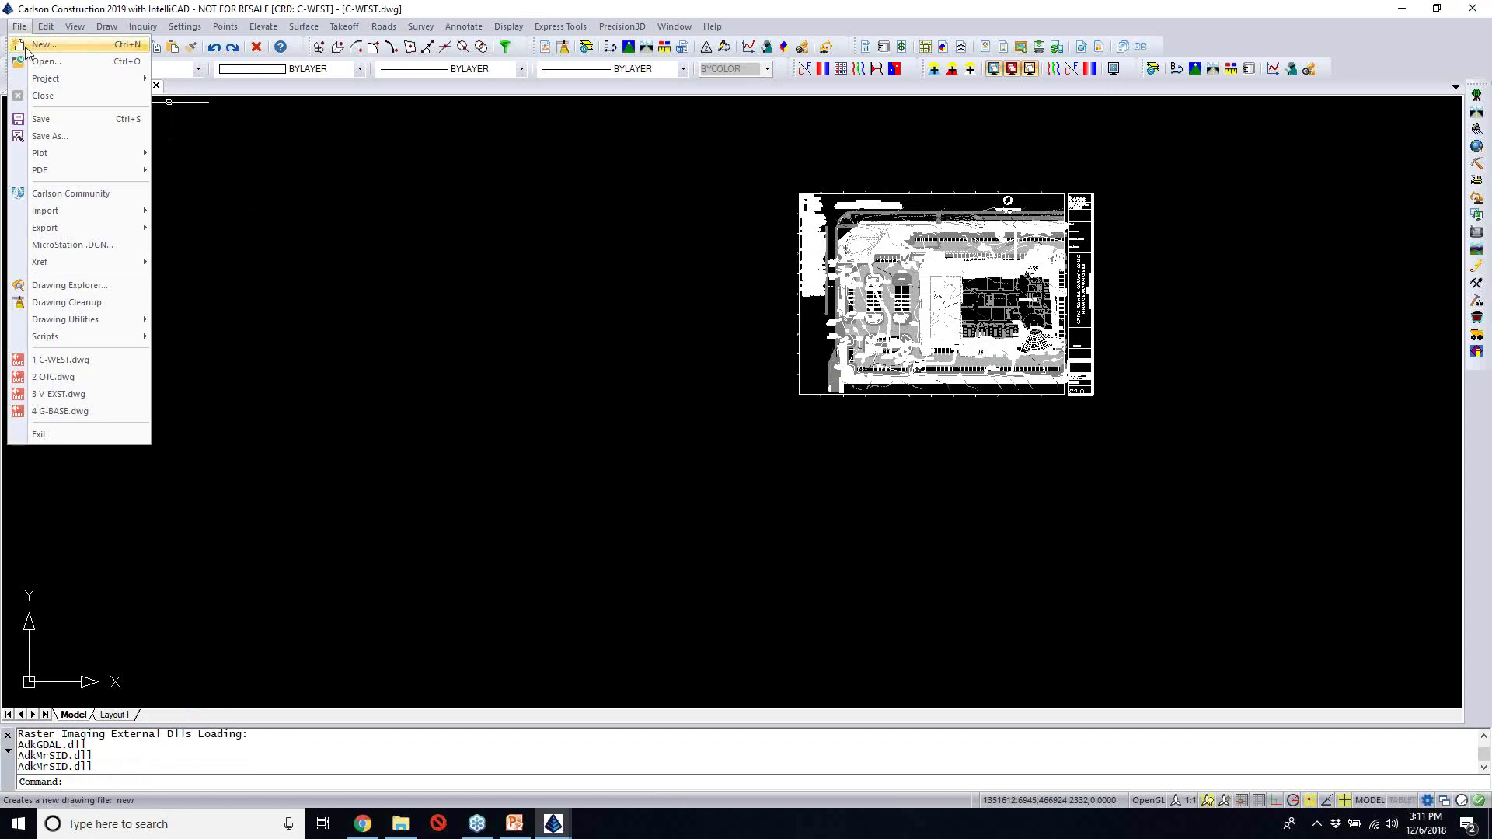
mouse_move(78, 319)
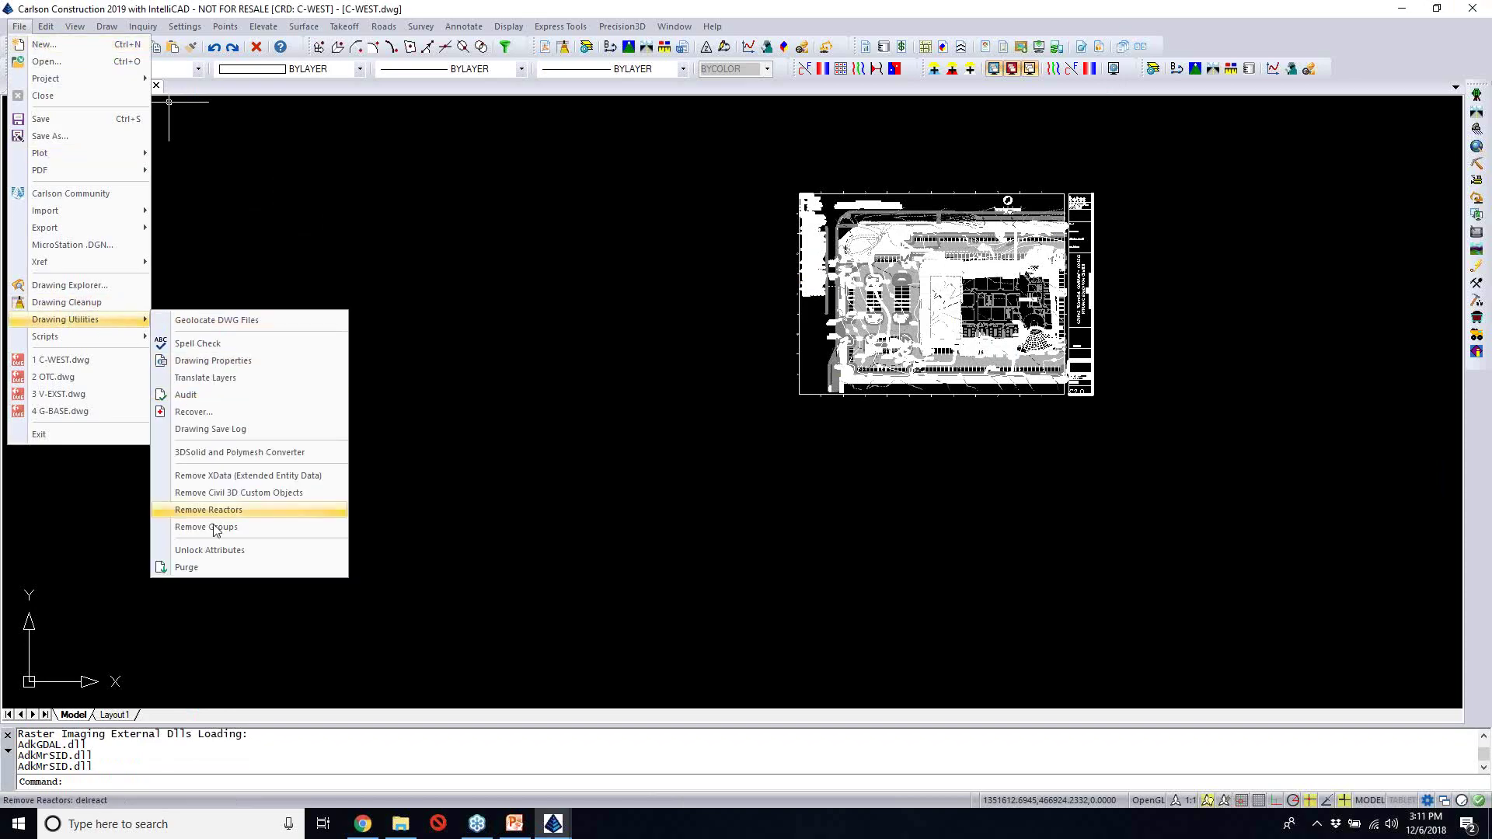
left_click(225, 571)
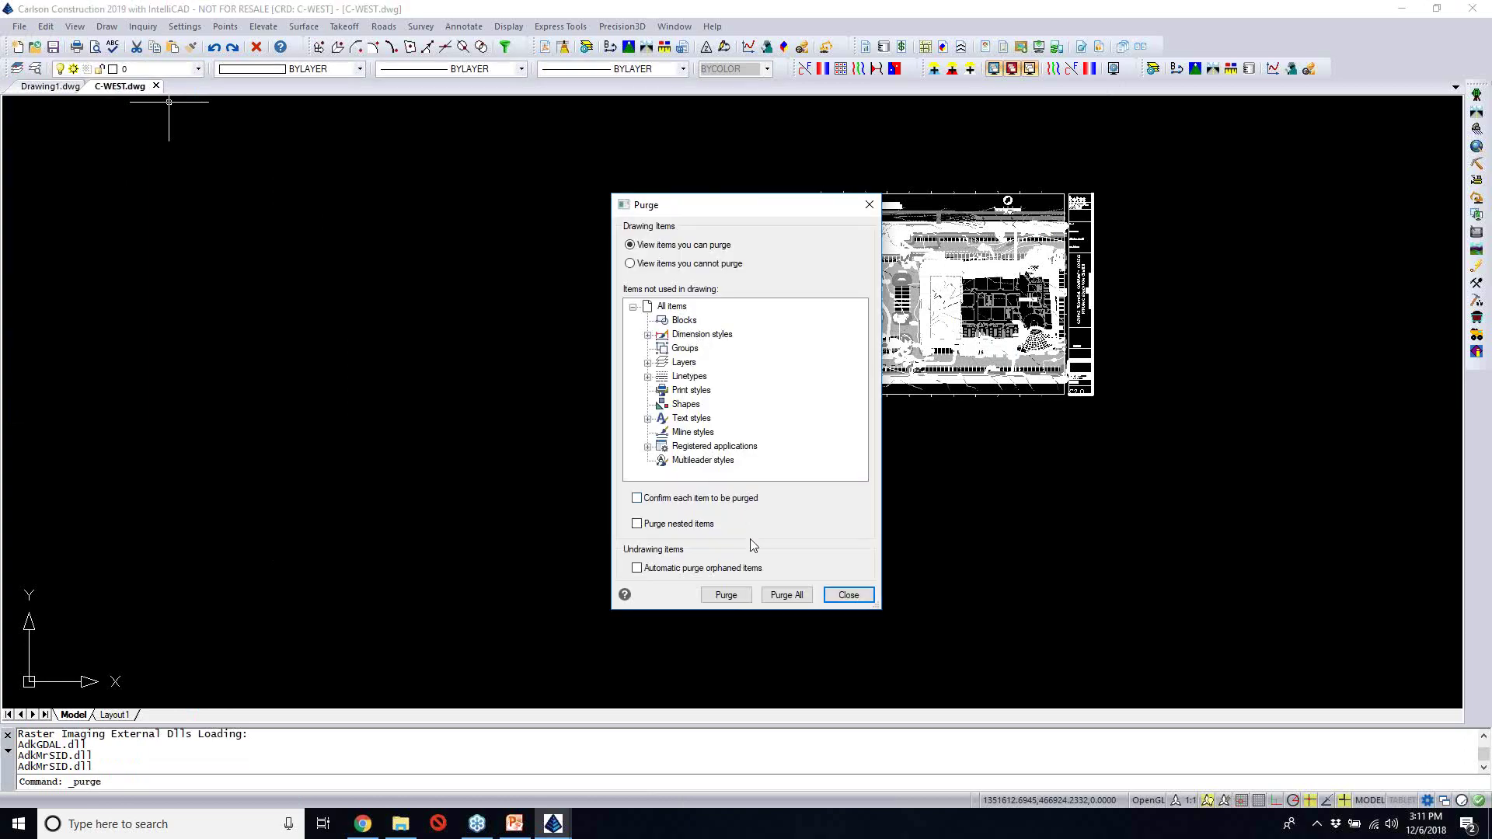
left_click(788, 595)
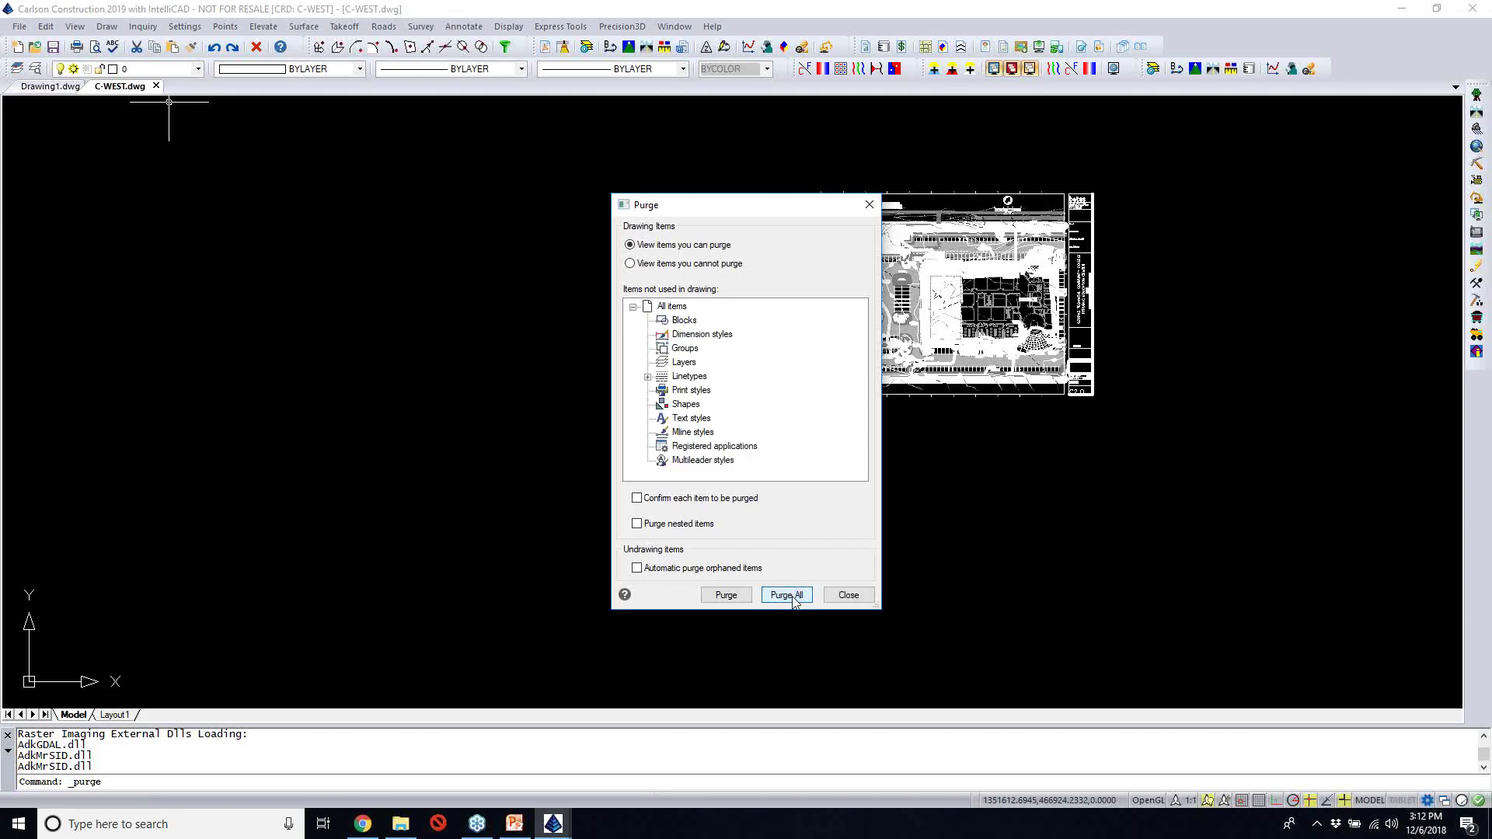
left_click(855, 599)
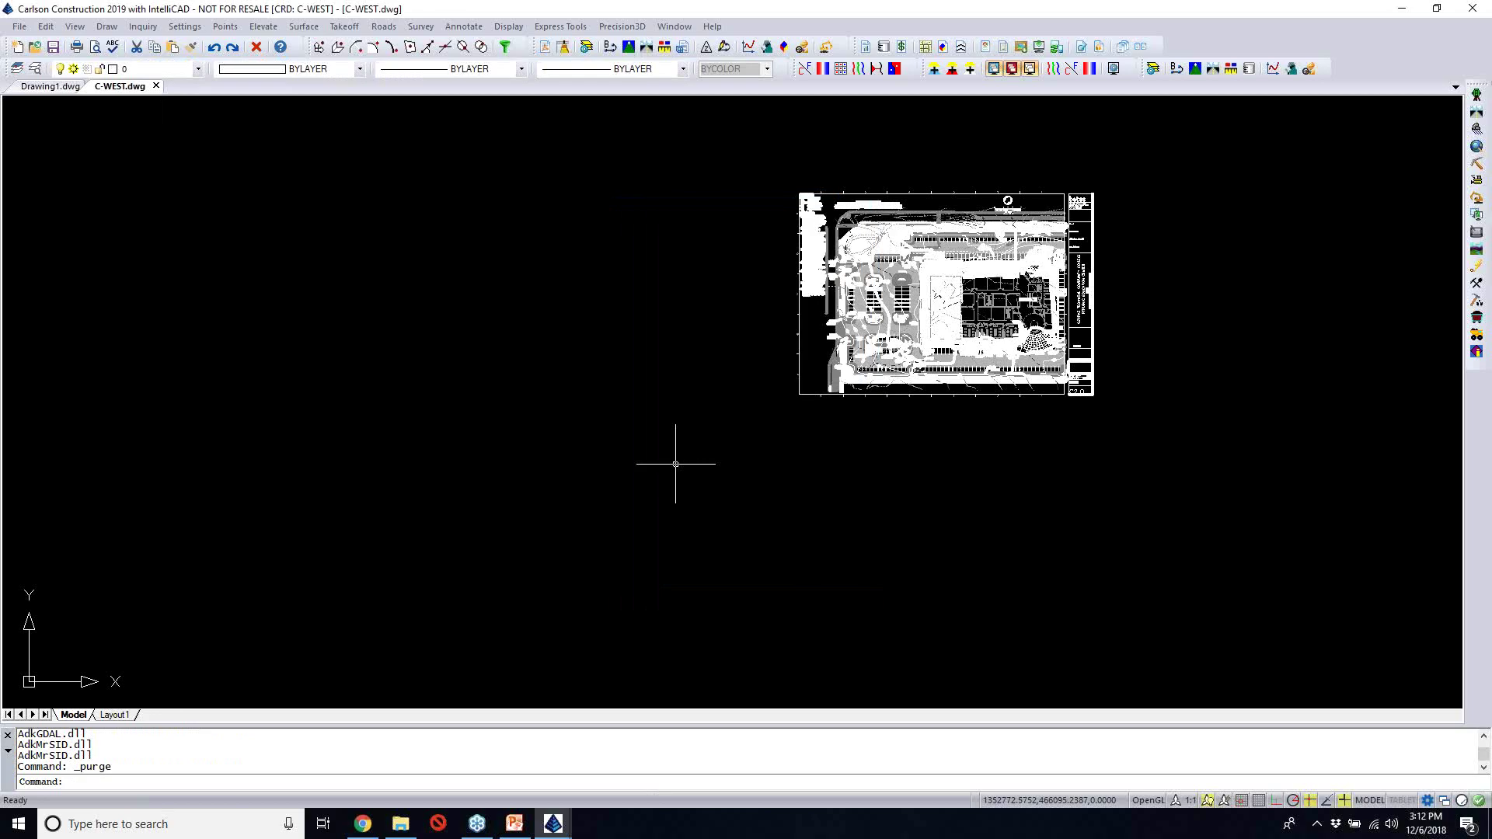
left_click(35, 69)
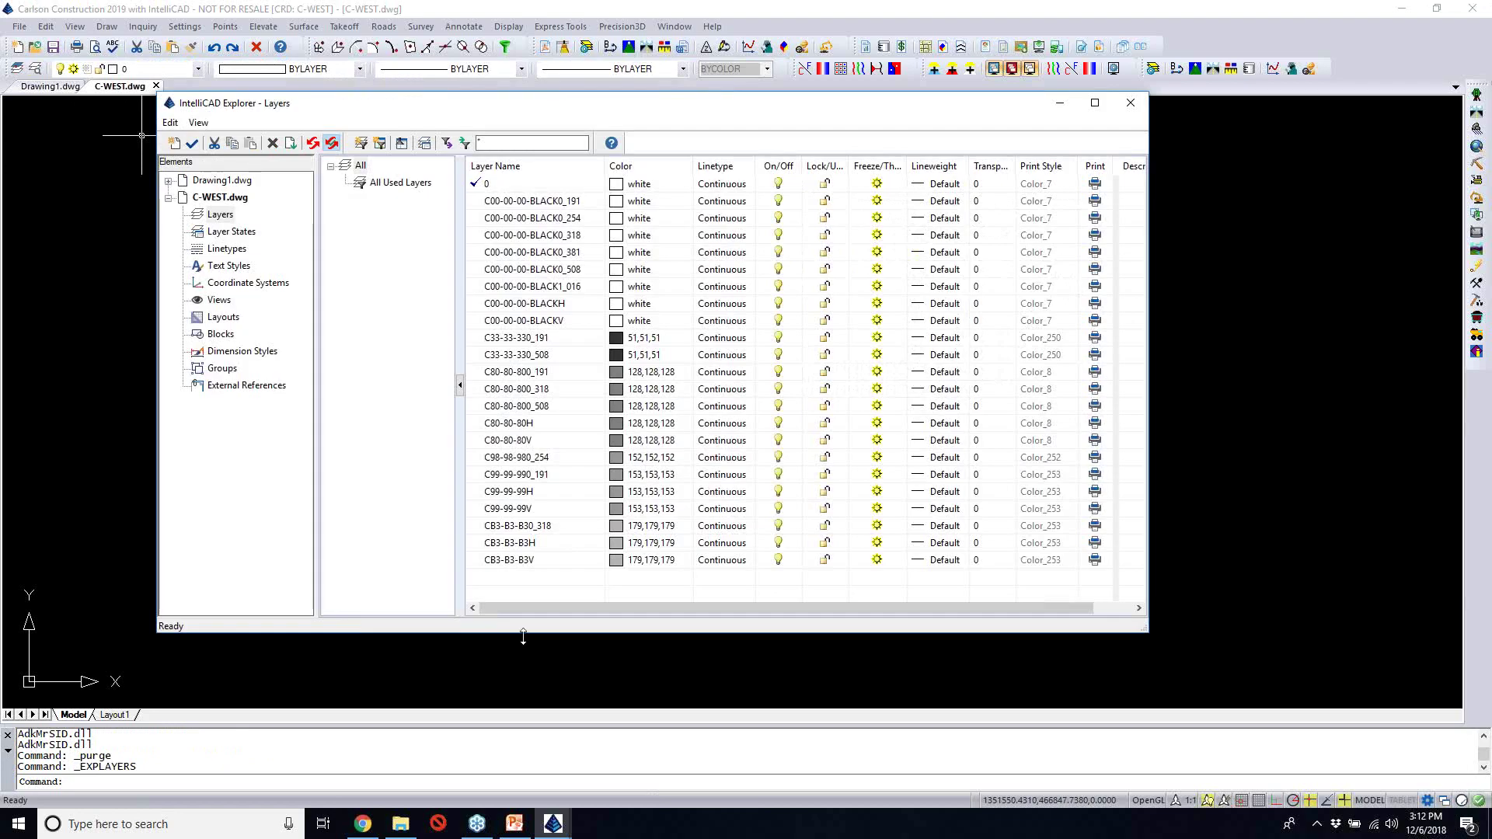
Create a new layer named C-MTCH in C-WEST and set its color to red (1)
left_click_drag(523, 637, 521, 684)
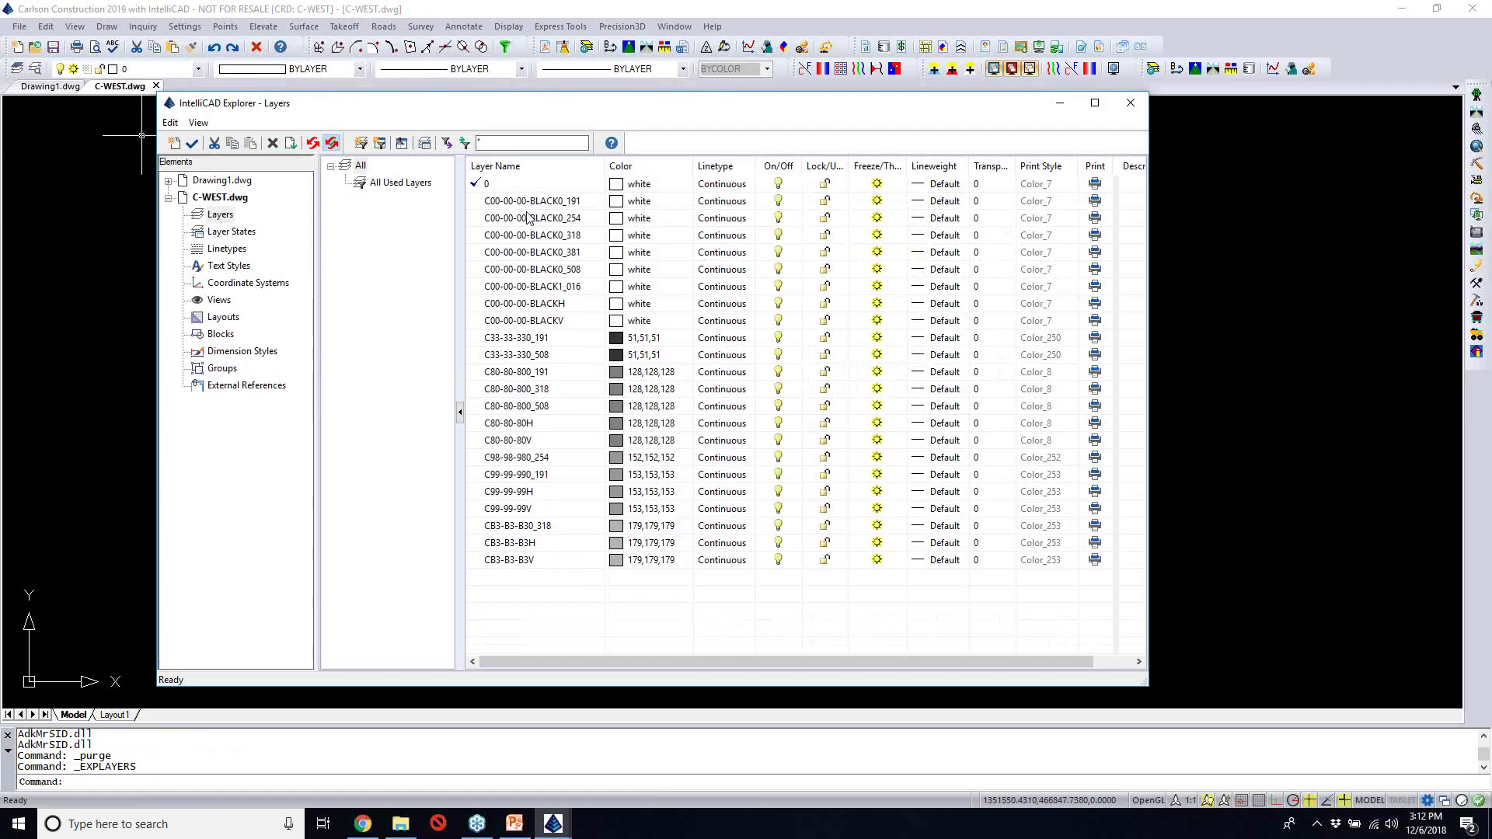
left_click(173, 146)
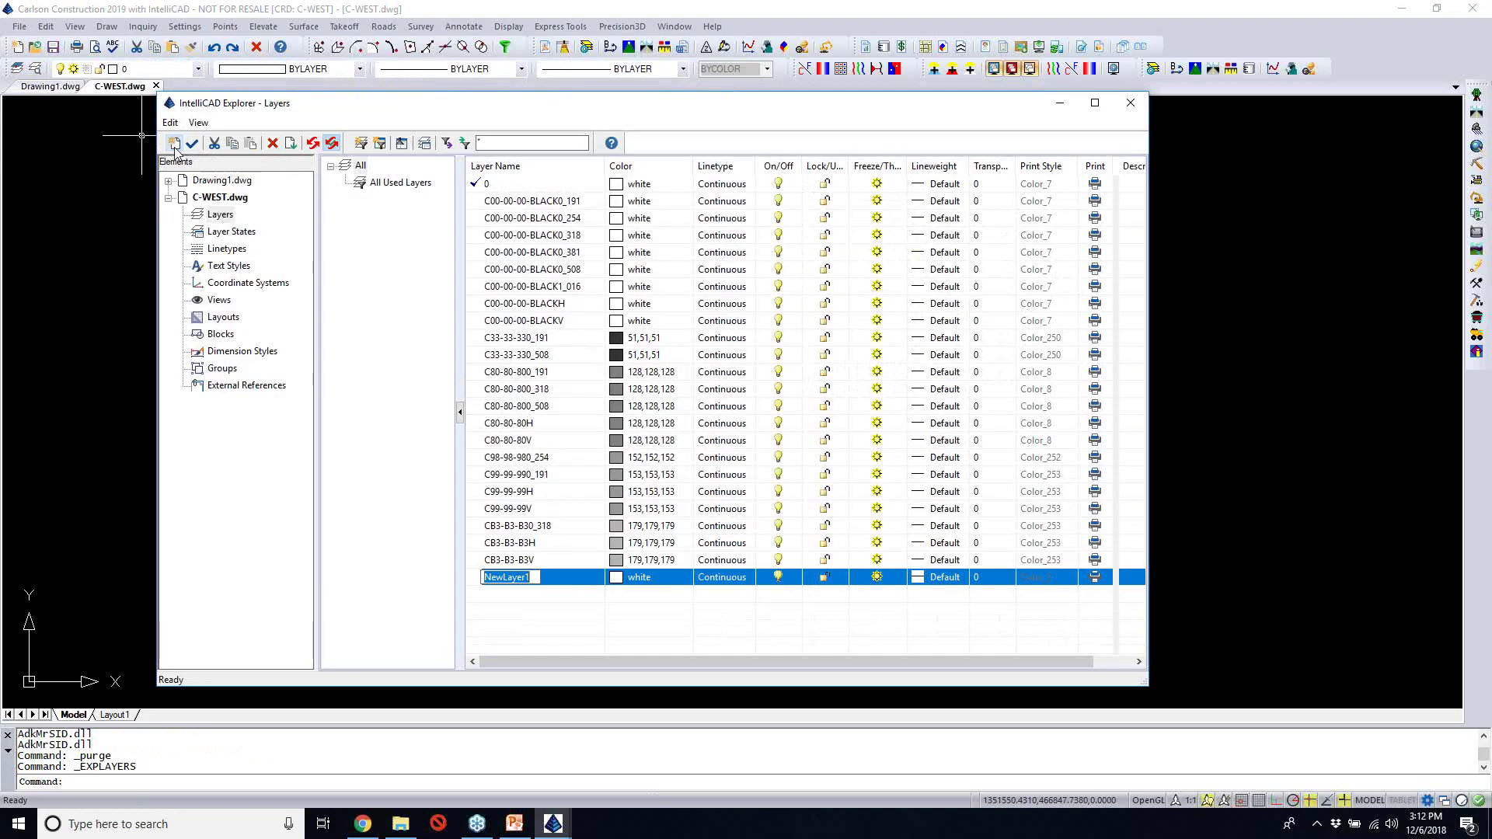
type("C-MTCH")
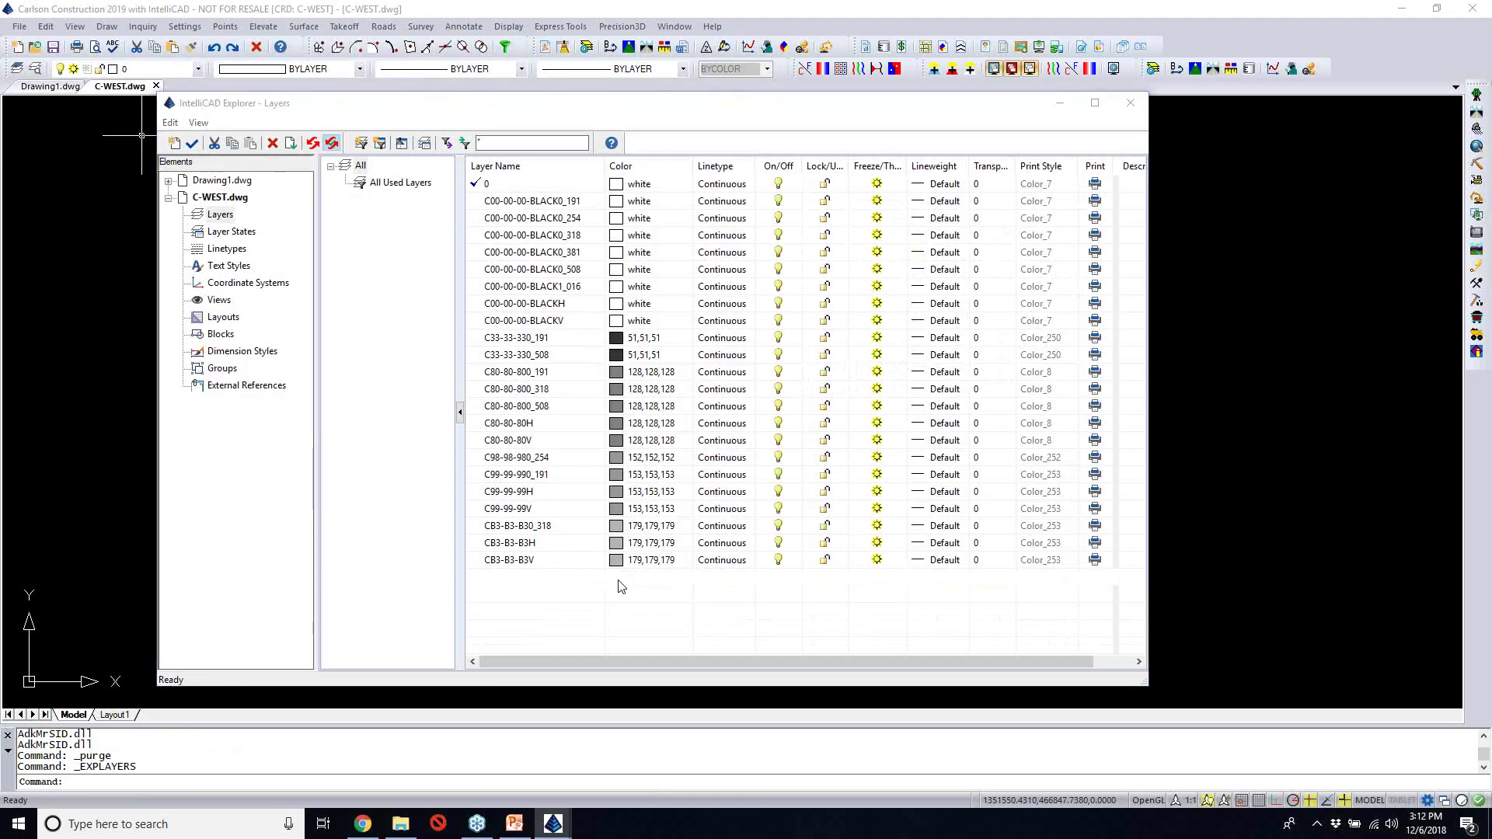
type("1")
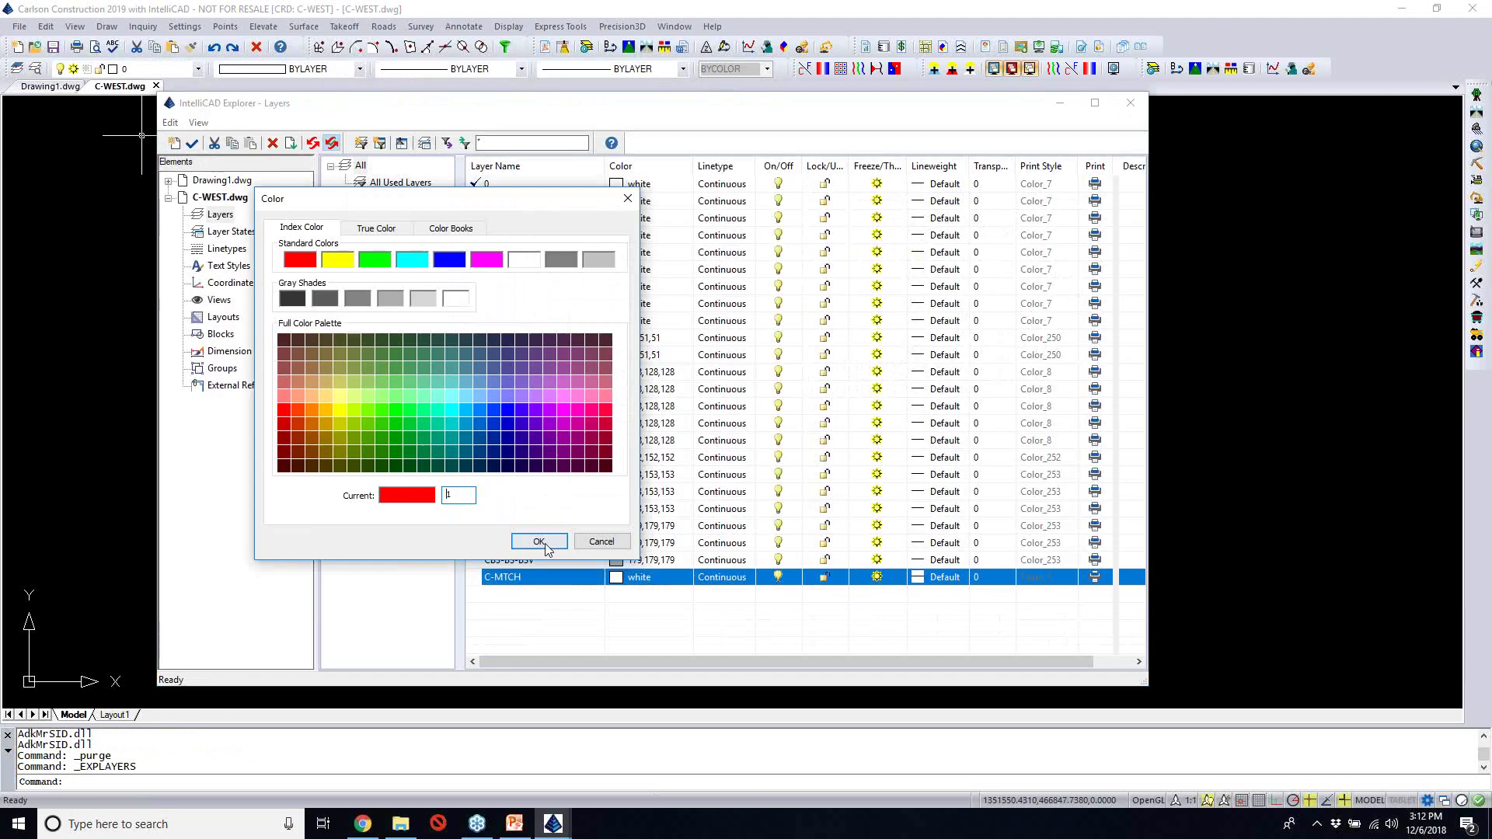
left_click(539, 542)
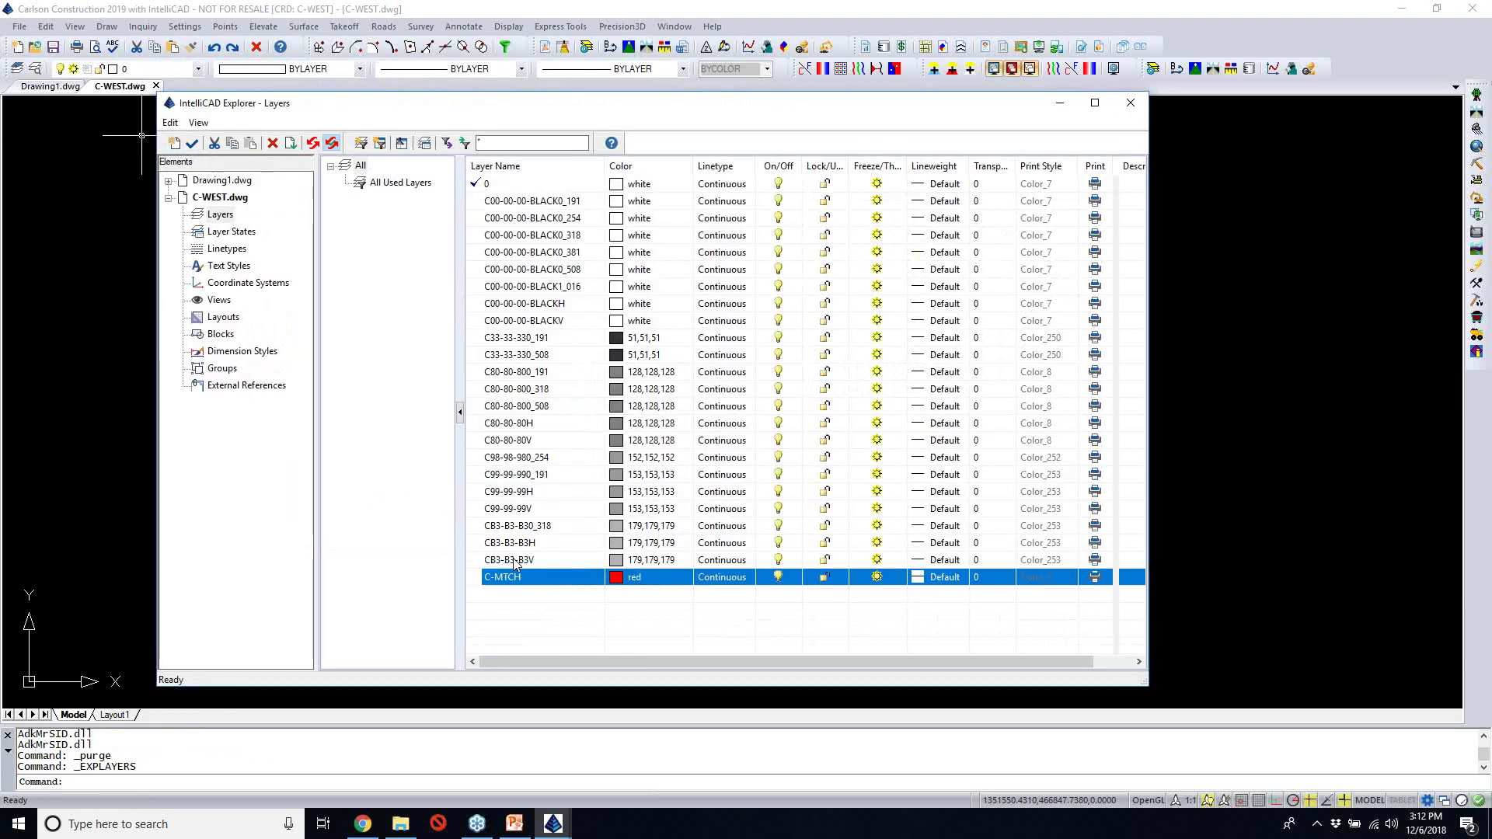
left_click(1131, 102)
scroll(1059, 388, "up", 5)
scroll(1059, 388, "down", 2)
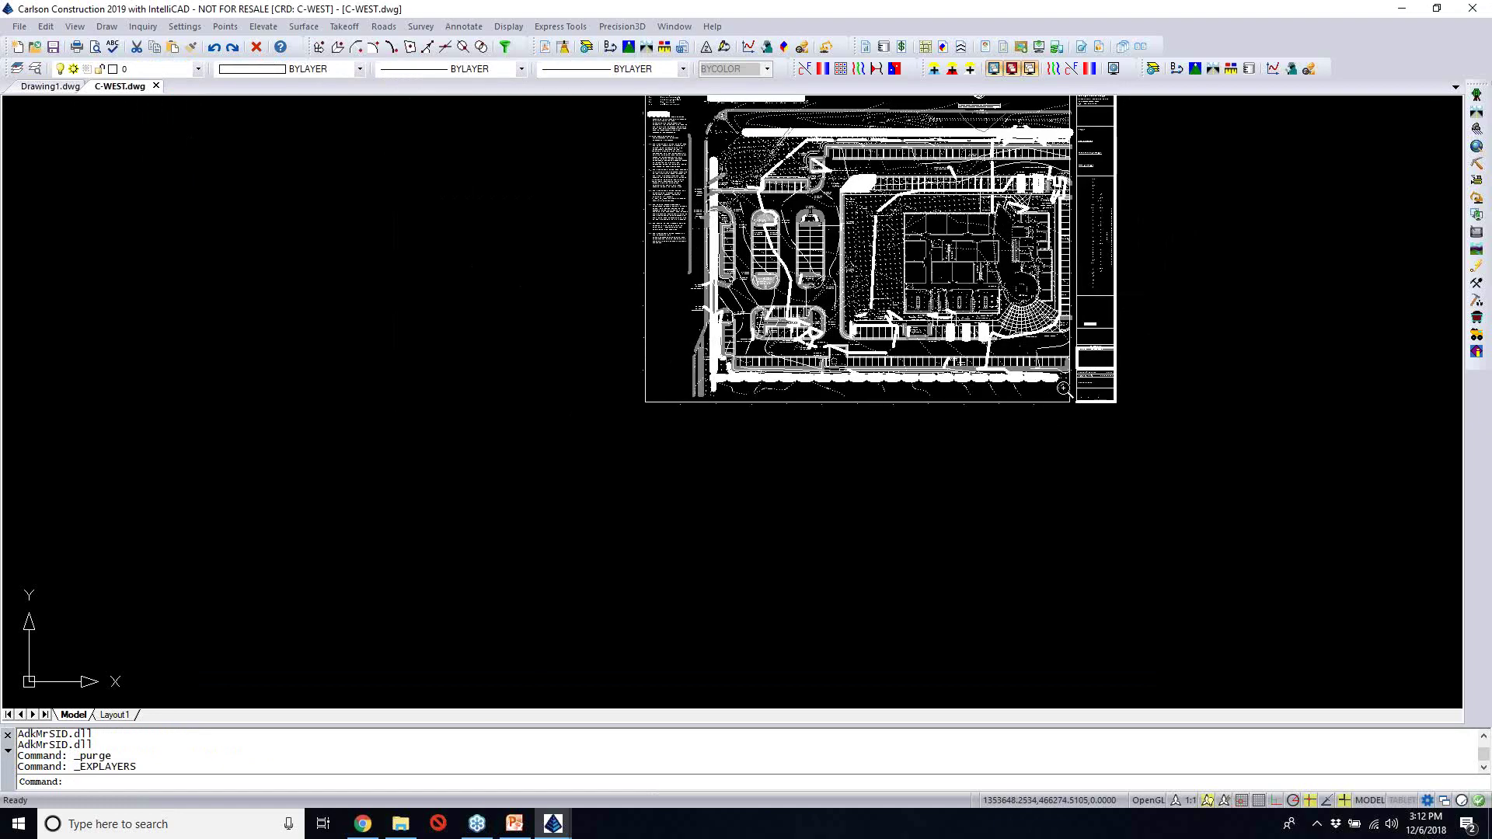
middle_click_drag(1064, 389, 981, 541)
left_click(109, 27)
left_click(128, 61)
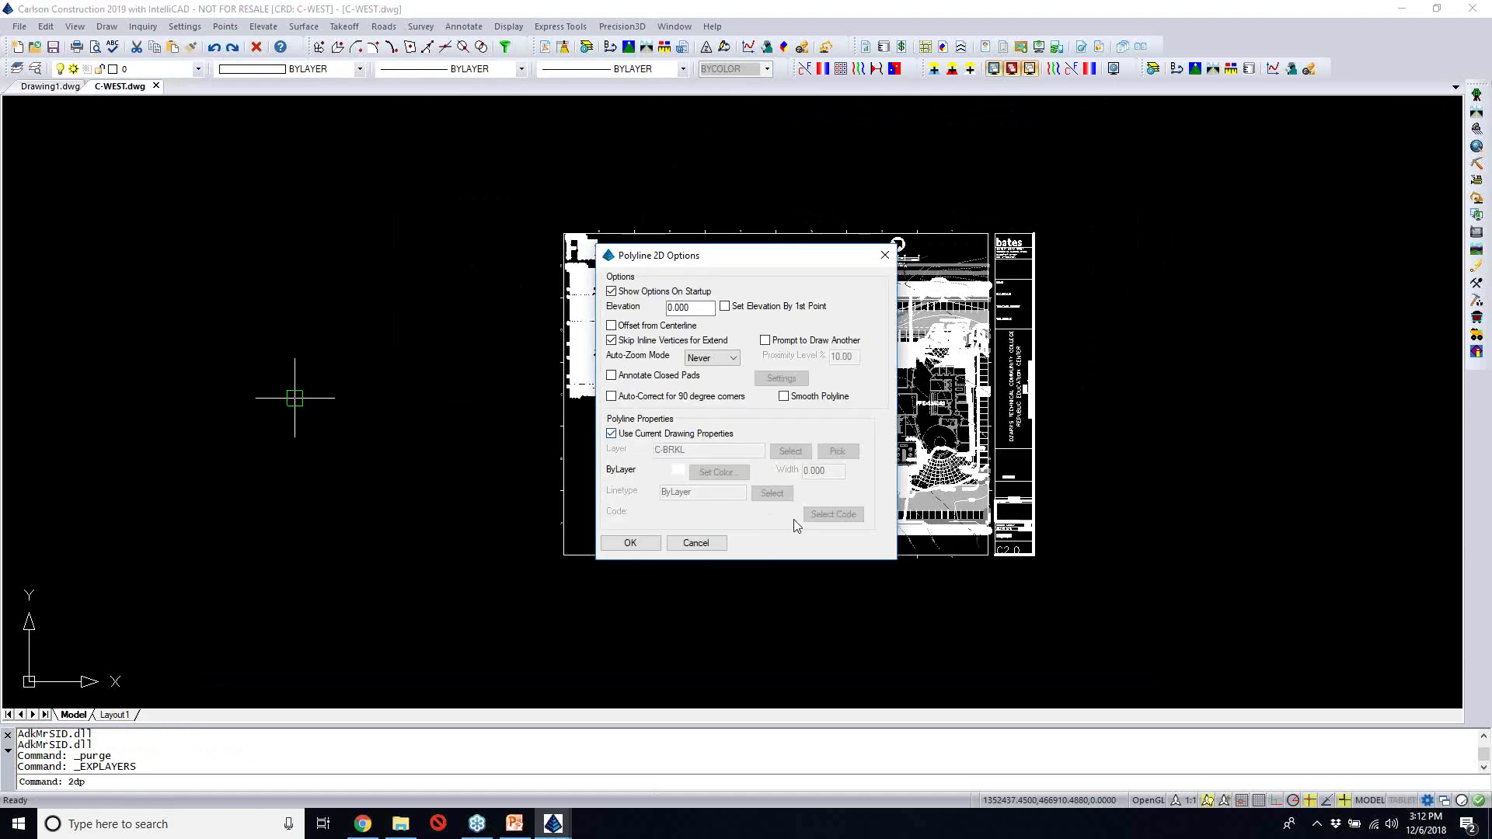
left_click(707, 544)
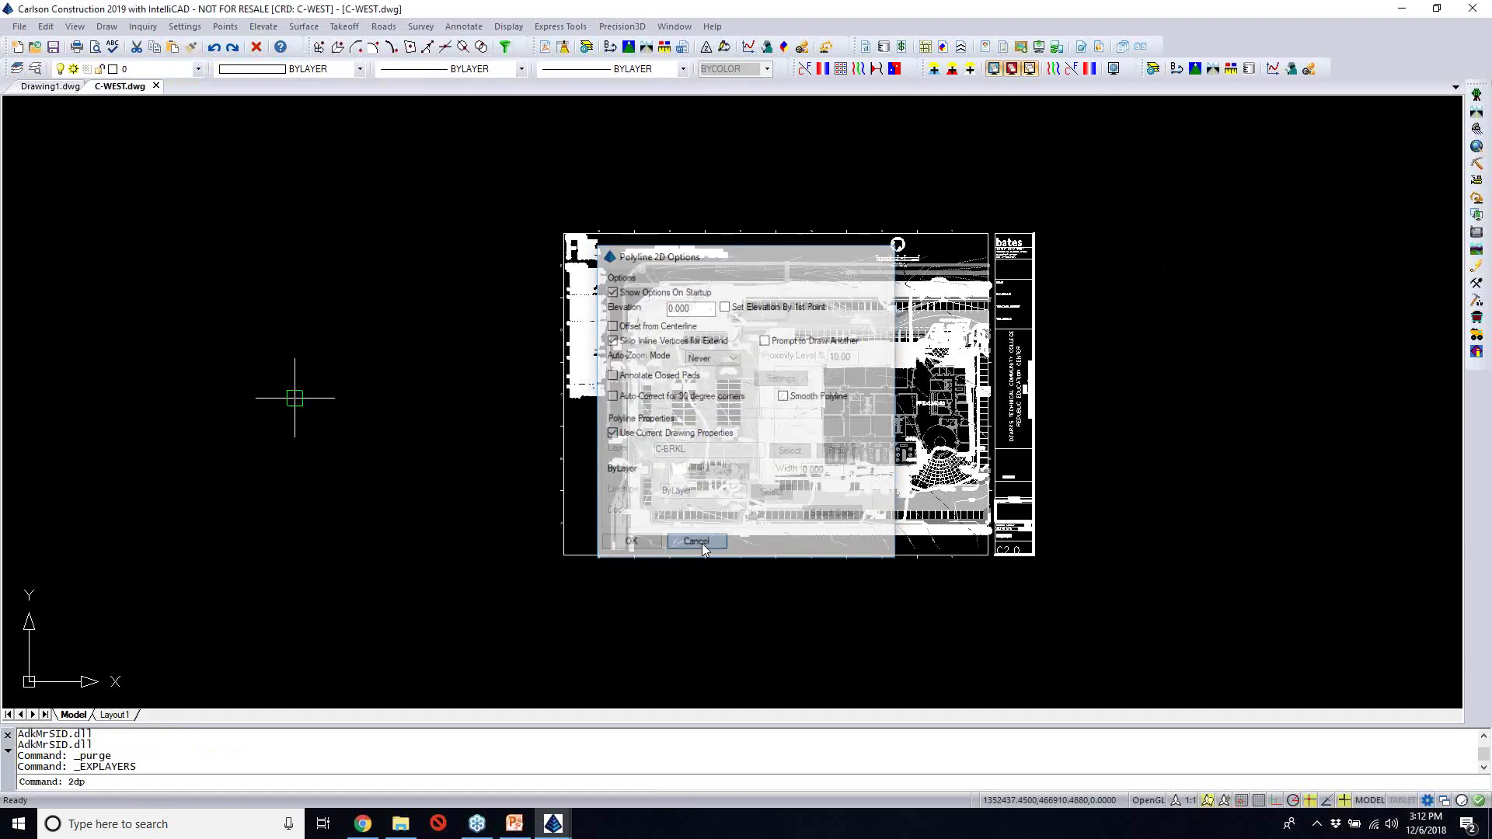
Make the C-MTCH layer current in the drawing
left_click(36, 70)
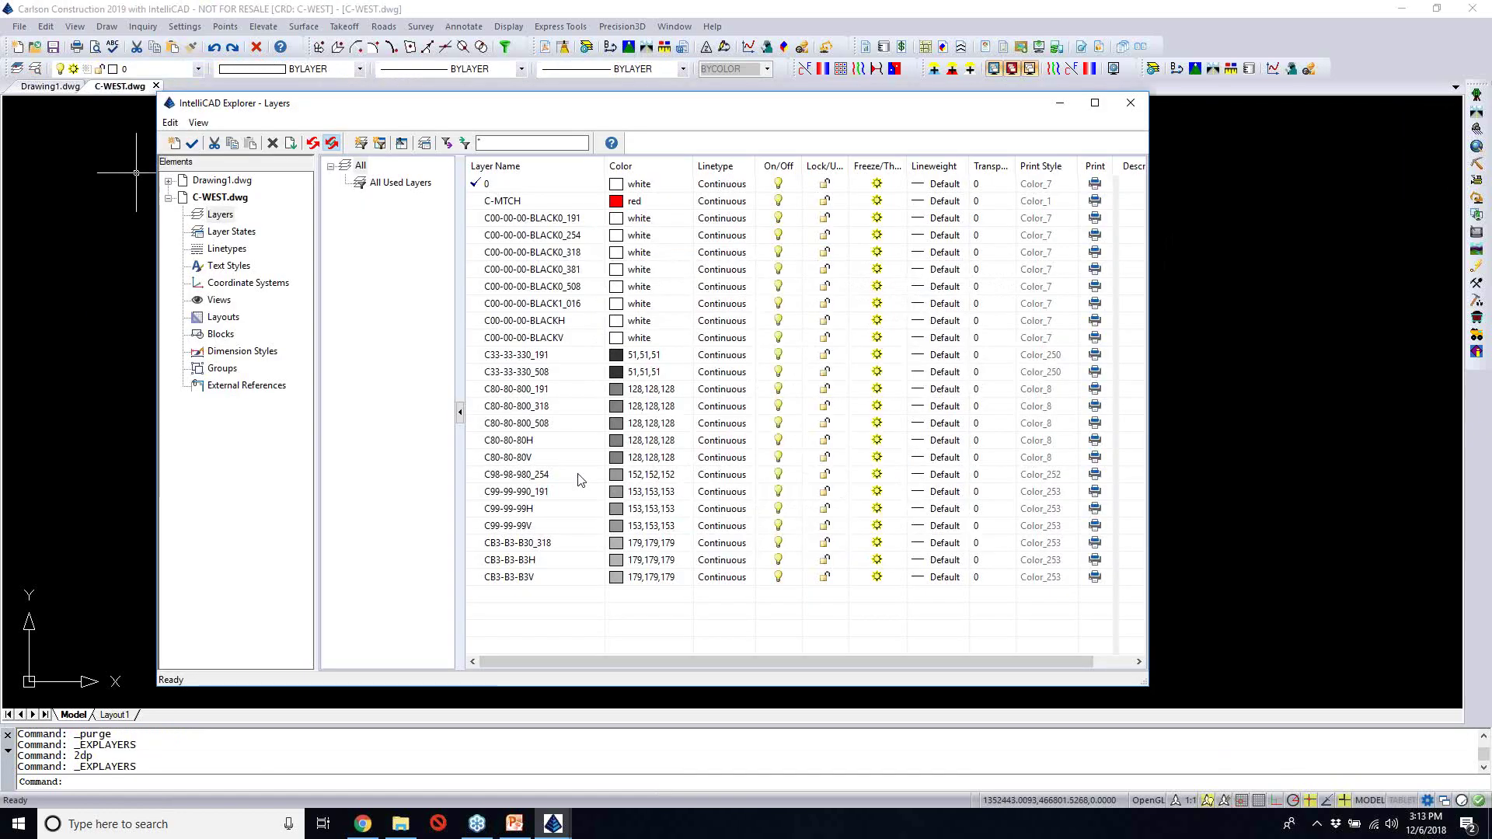
double_click(530, 201)
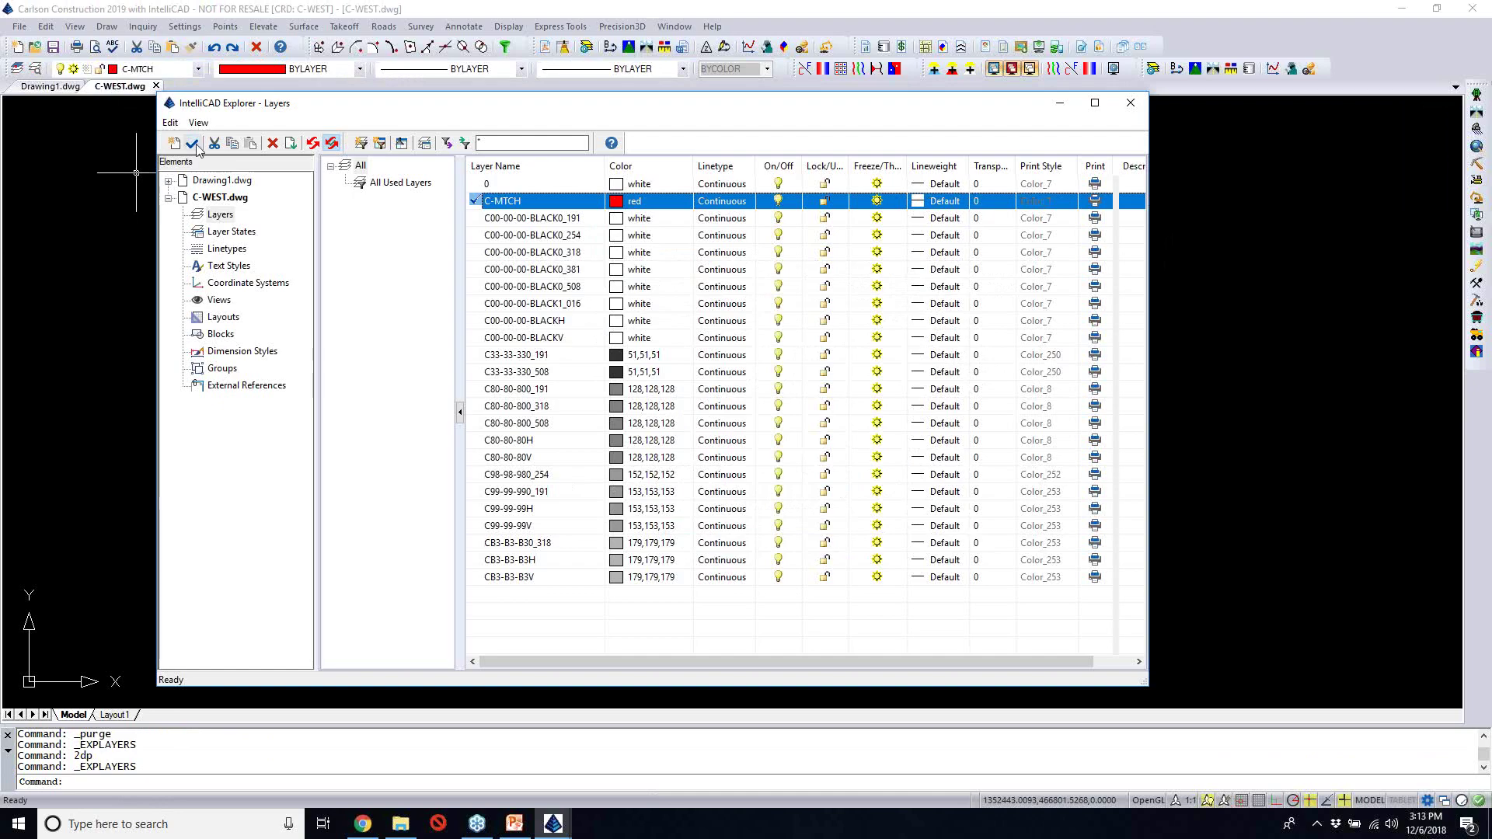
left_click(1130, 104)
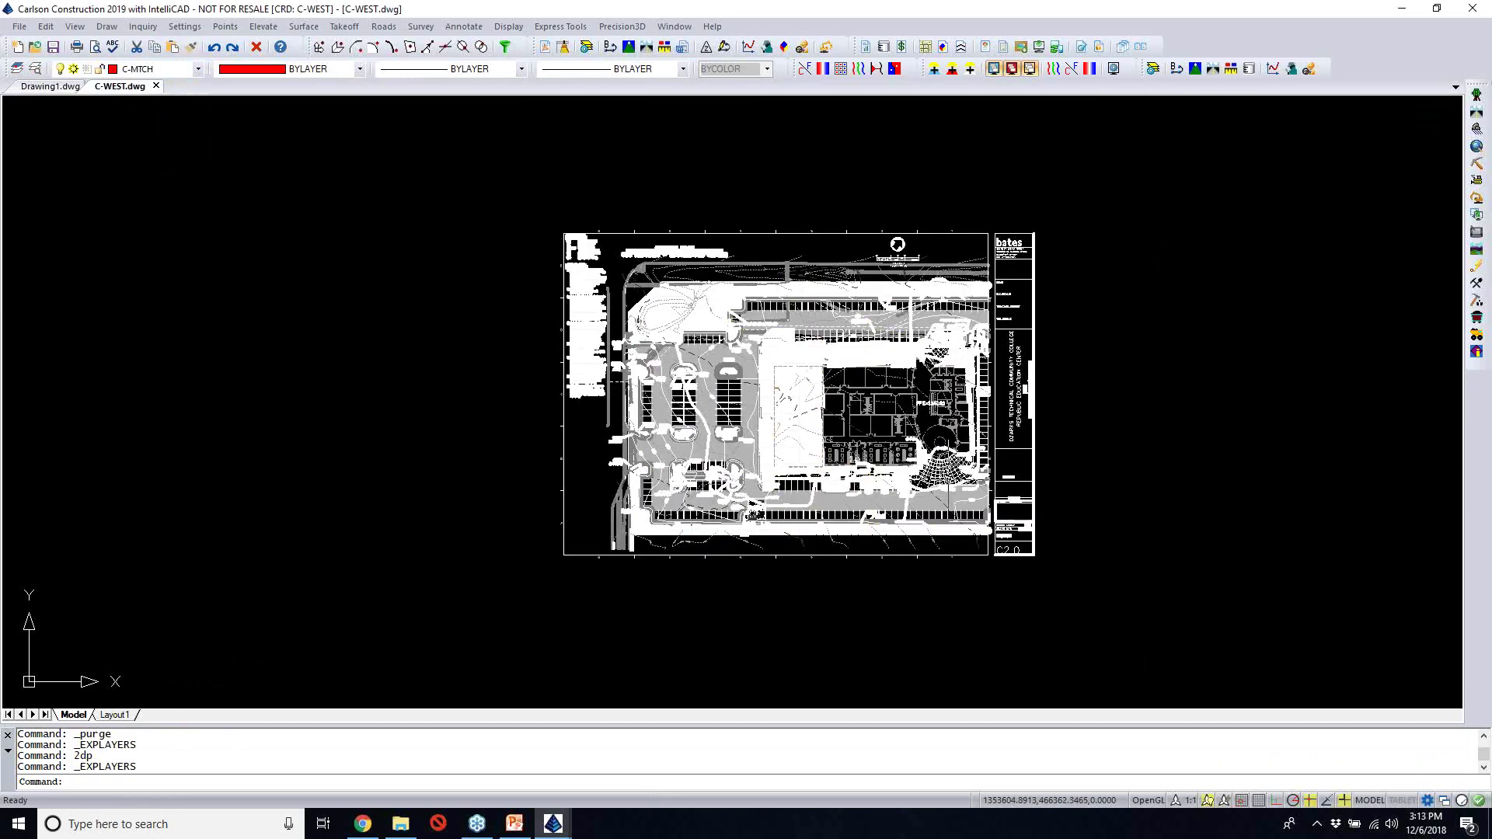
Examine the linework at the curved plaza edge, where the TSW/TP=1340.15 leader points, for a suitable match point
scroll(948, 480, "up", 2)
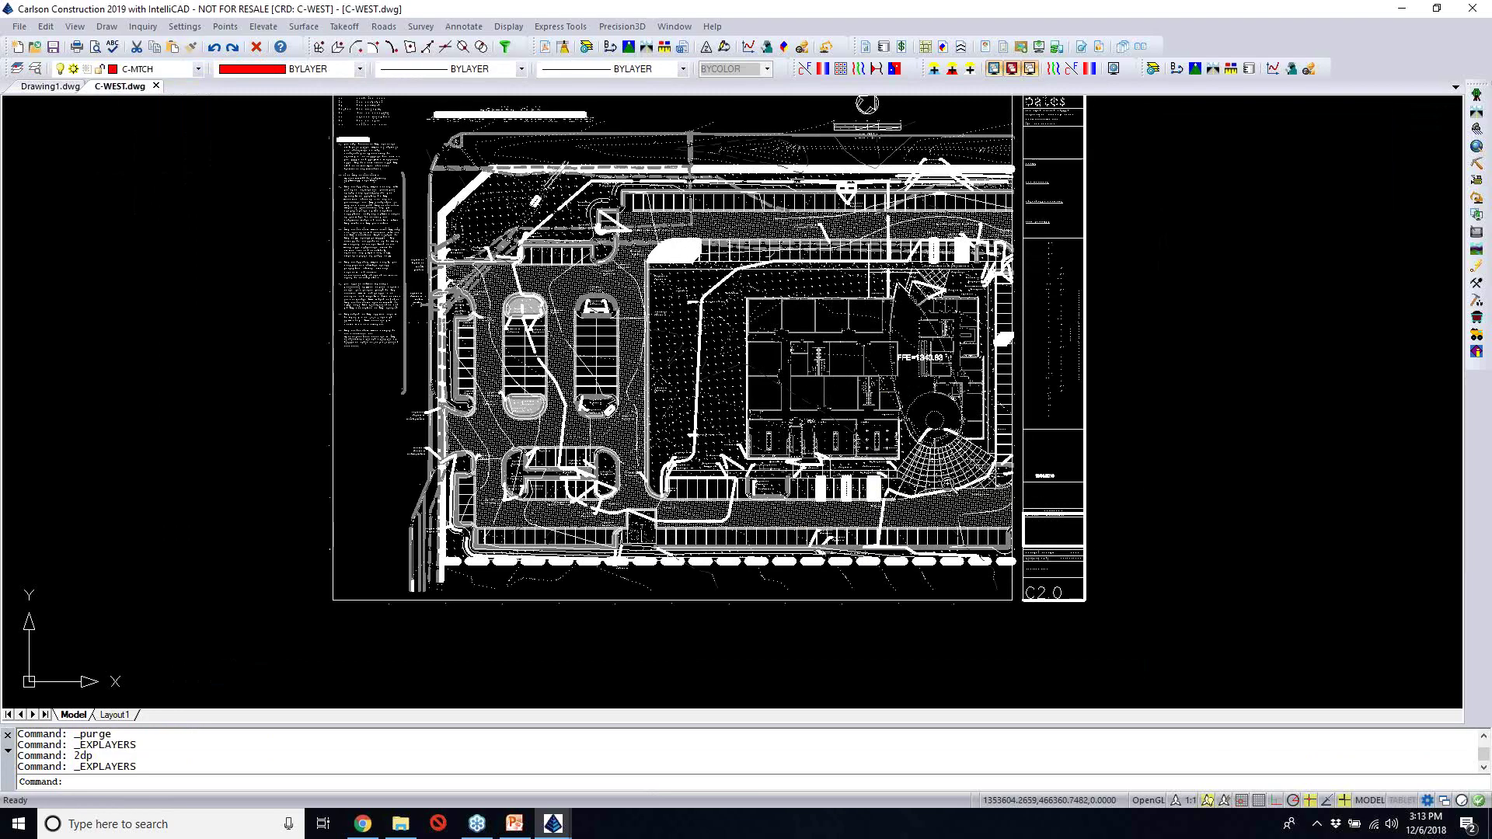
scroll(950, 493, "up", 5)
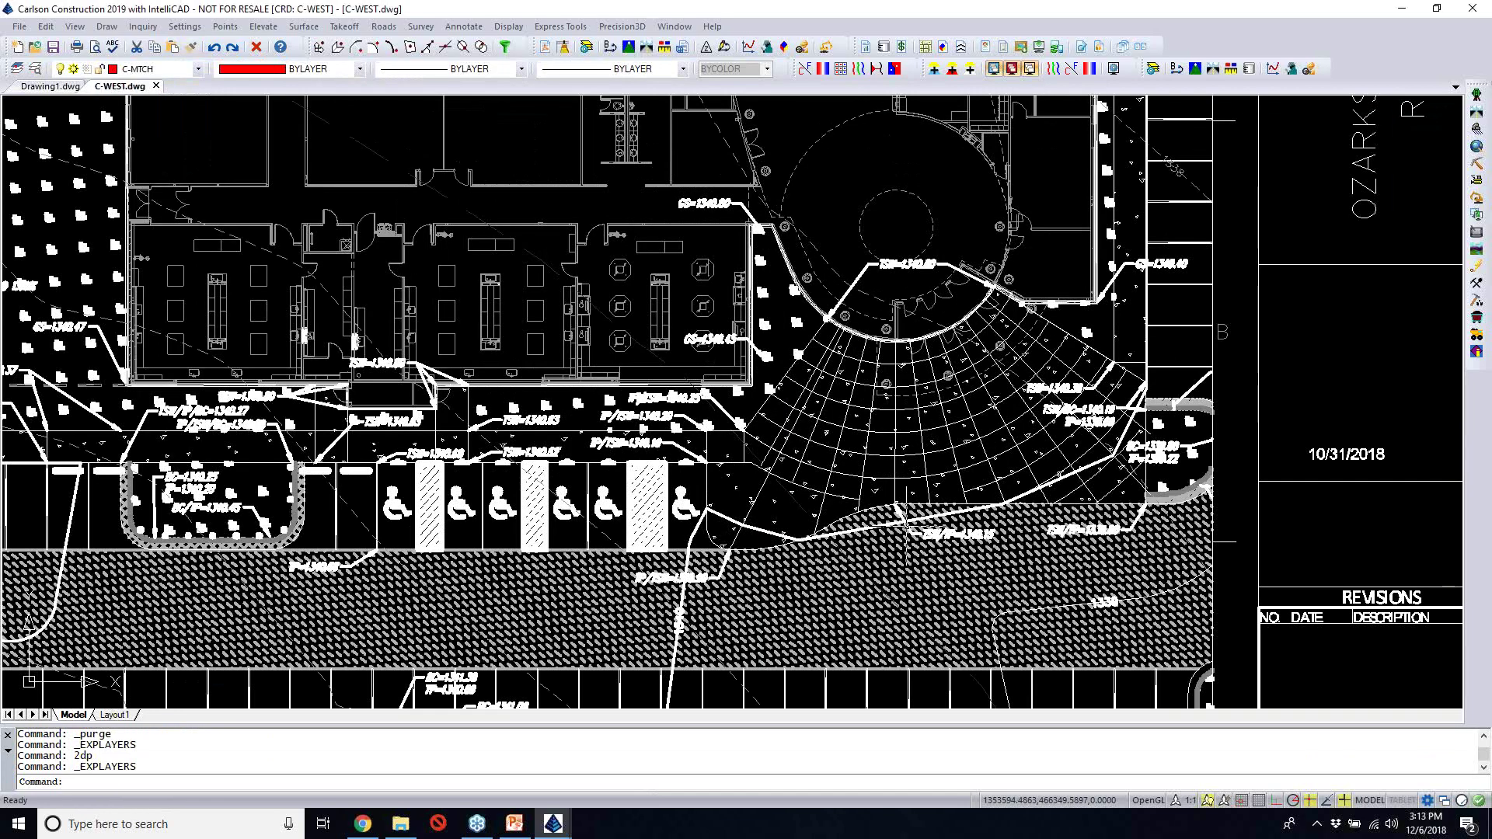
scroll(905, 522, "up", 5)
scroll(874, 470, "up", 5)
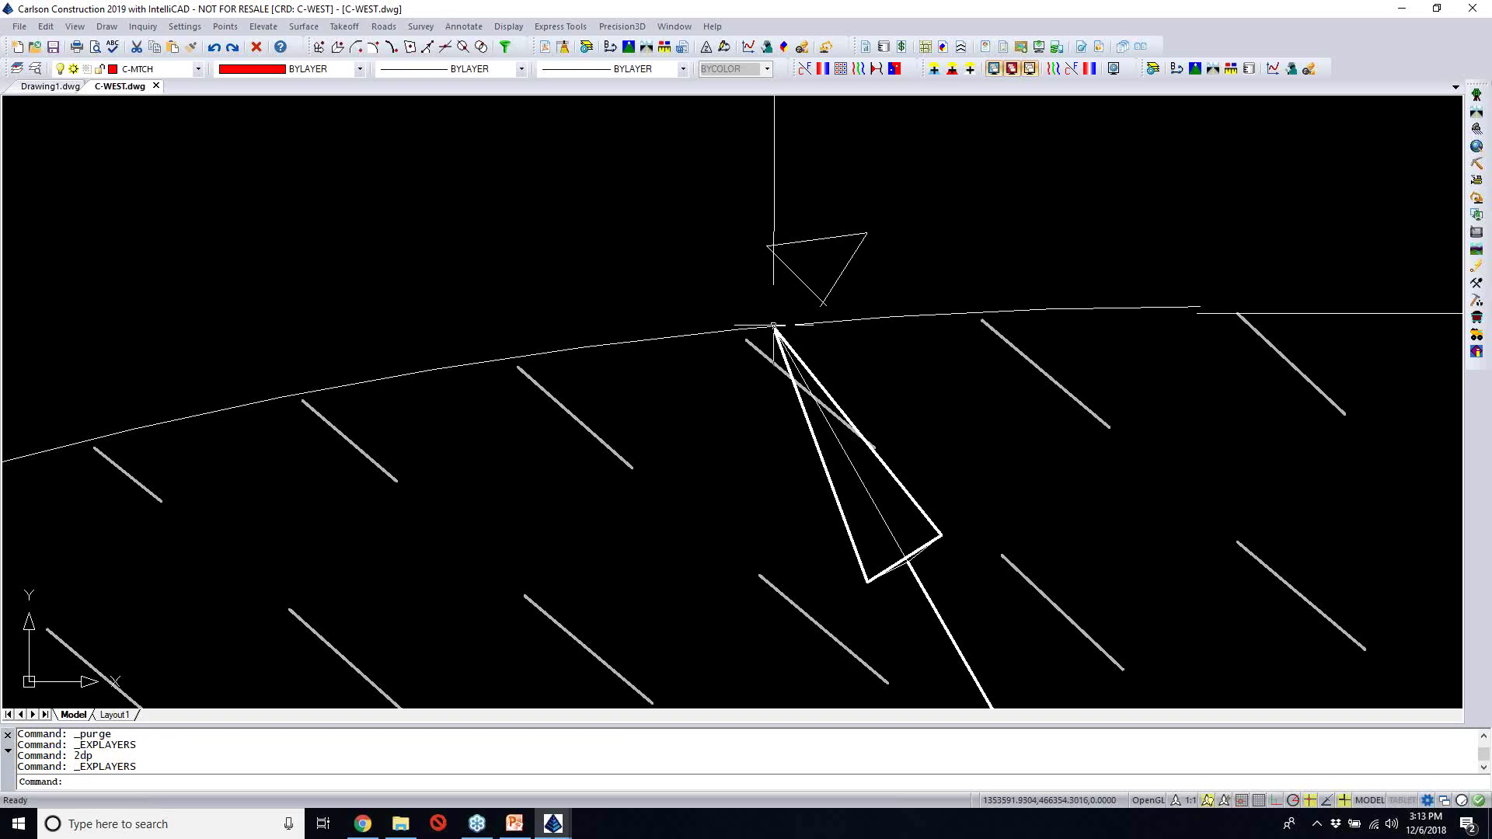
scroll(771, 316, "down", 2)
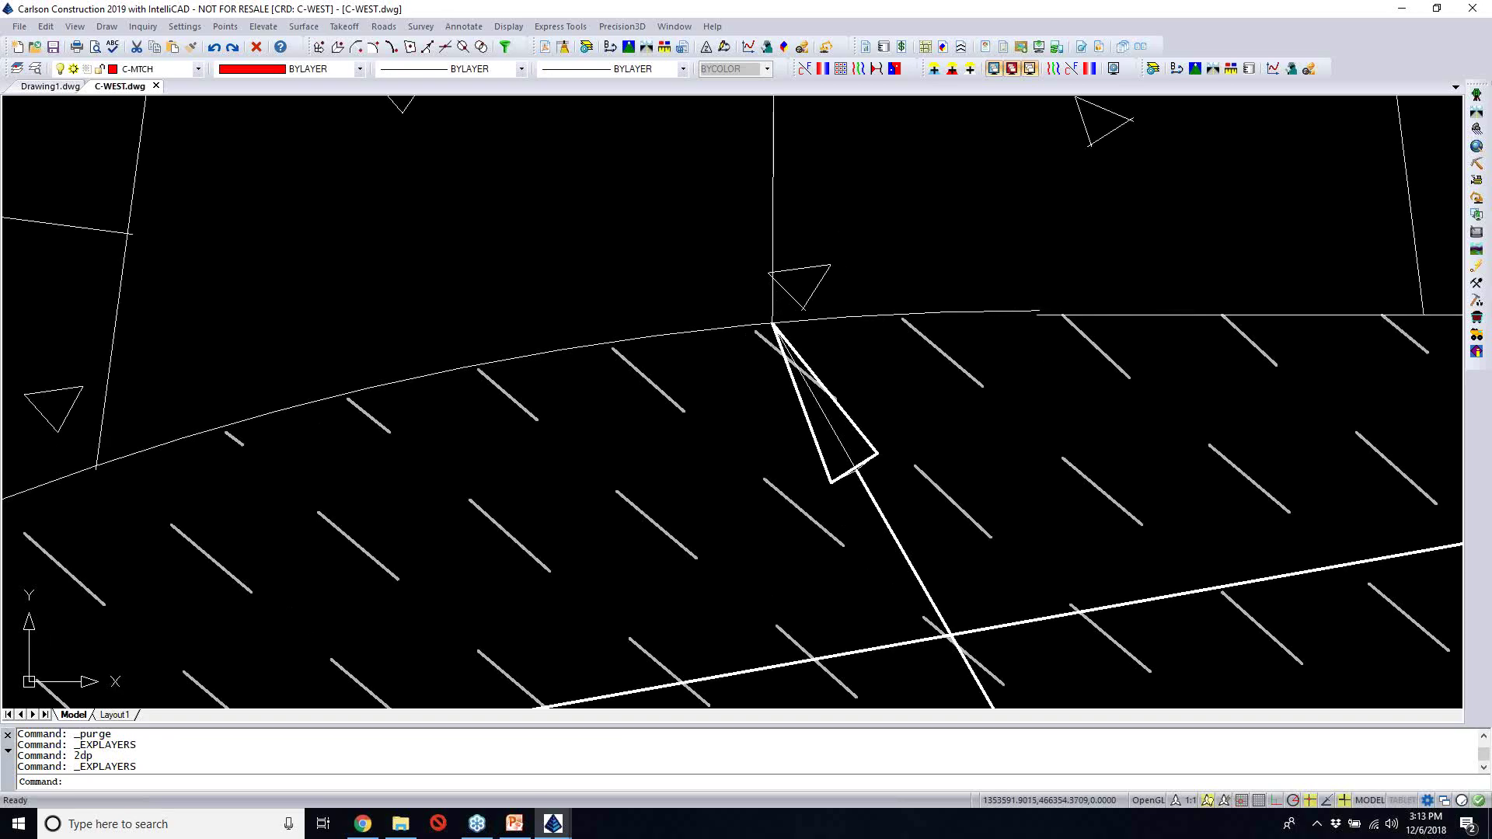
scroll(771, 321, "down", 2)
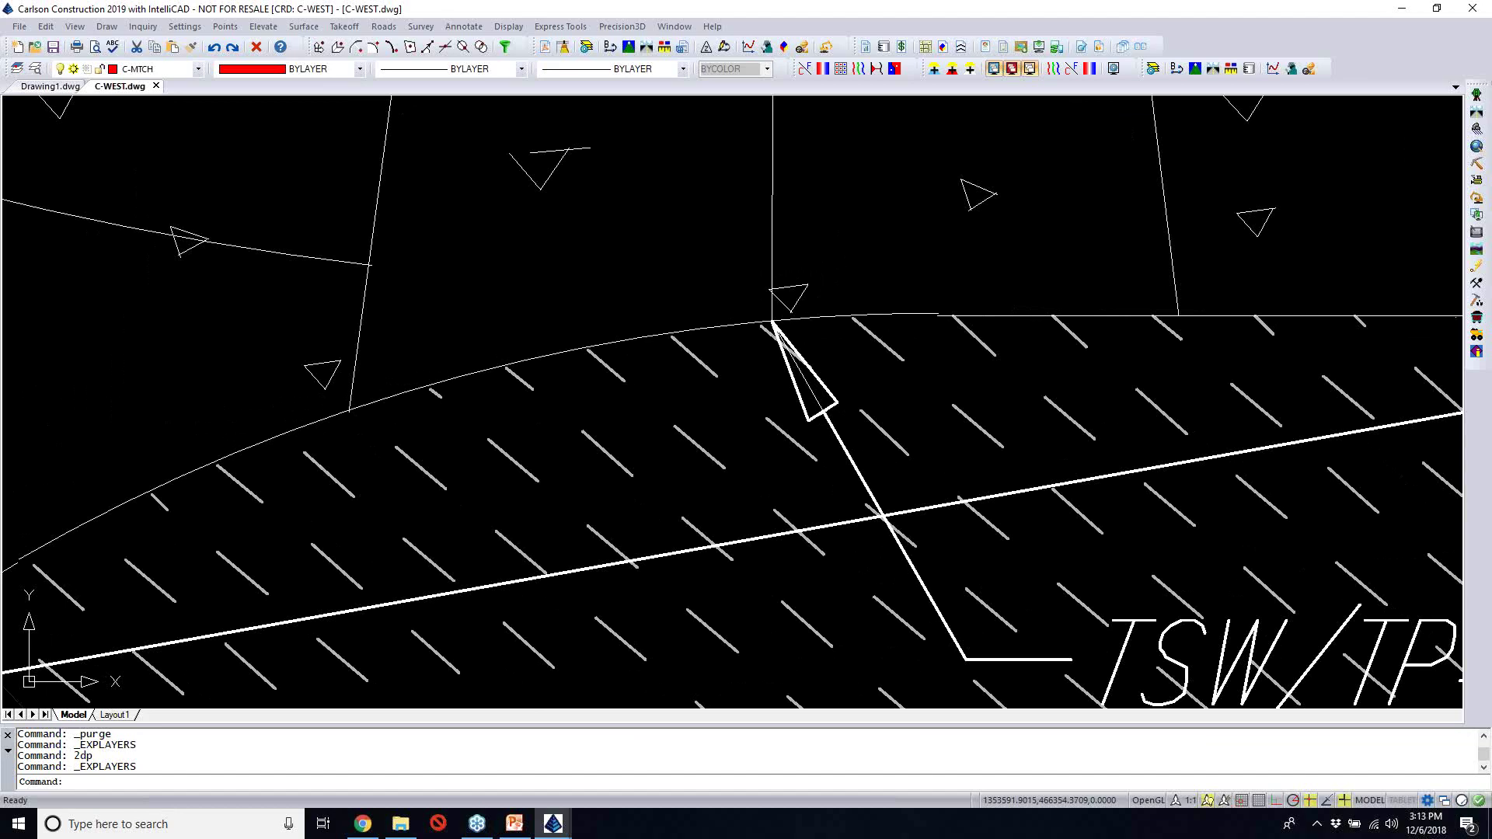
scroll(771, 322, "down", 3)
scroll(780, 294, "down", 5)
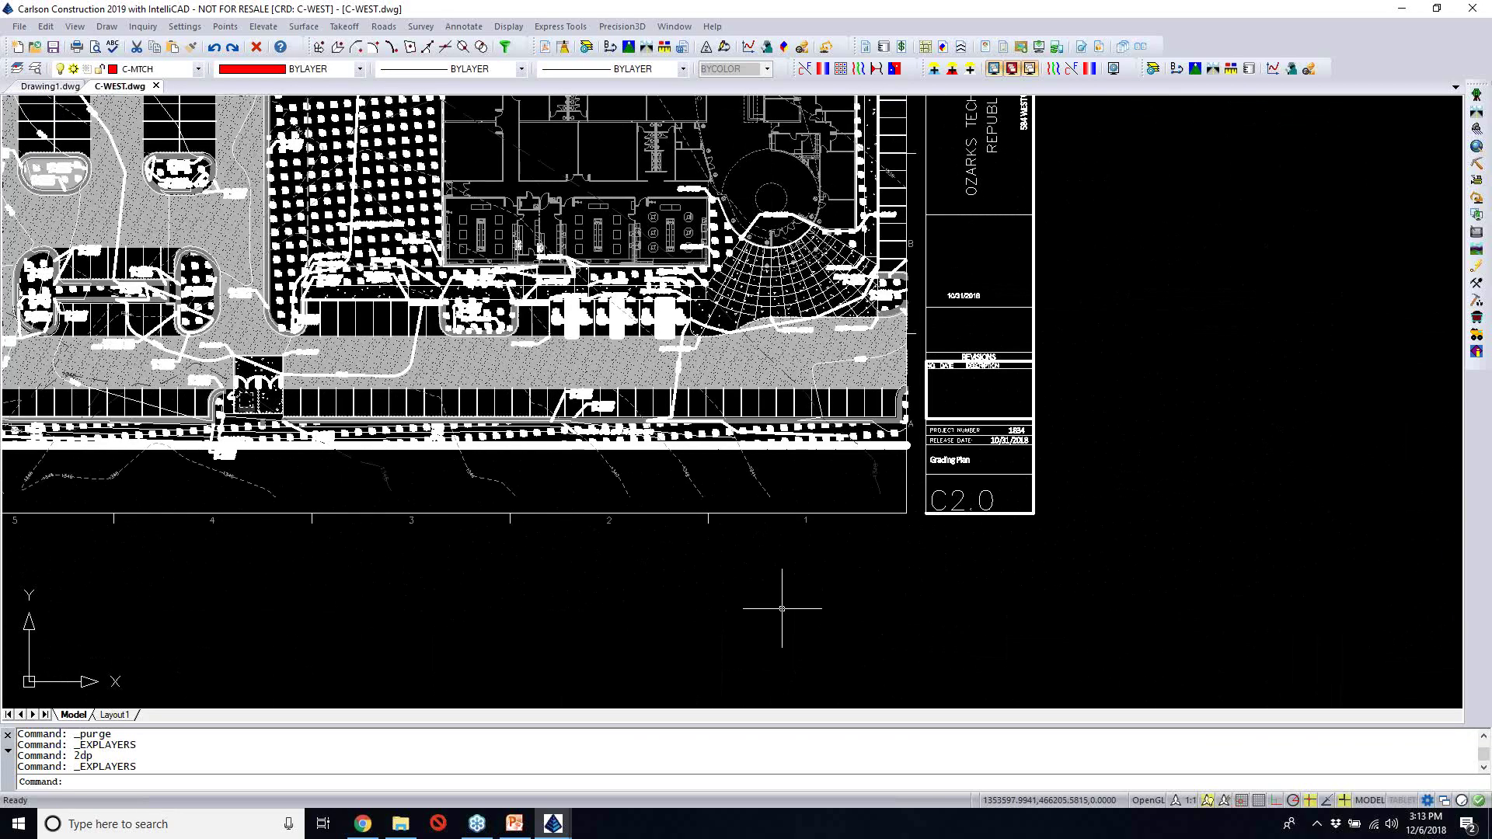
scroll(782, 608, "down", 2)
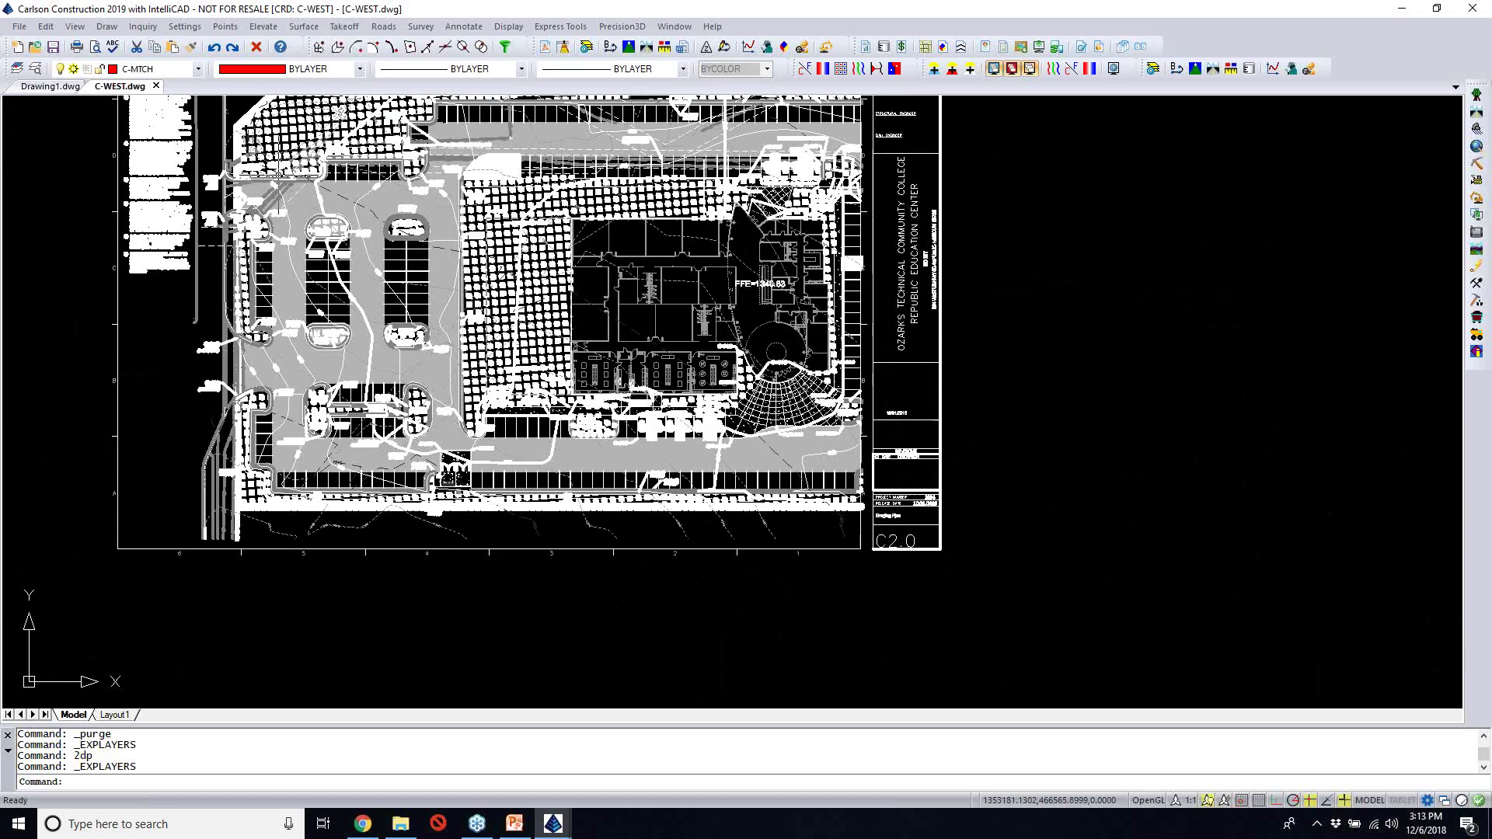
Start a 2D polyline using the current drawing properties, with its first point just below the C2.0 sheet border near the title block
left_click(107, 26)
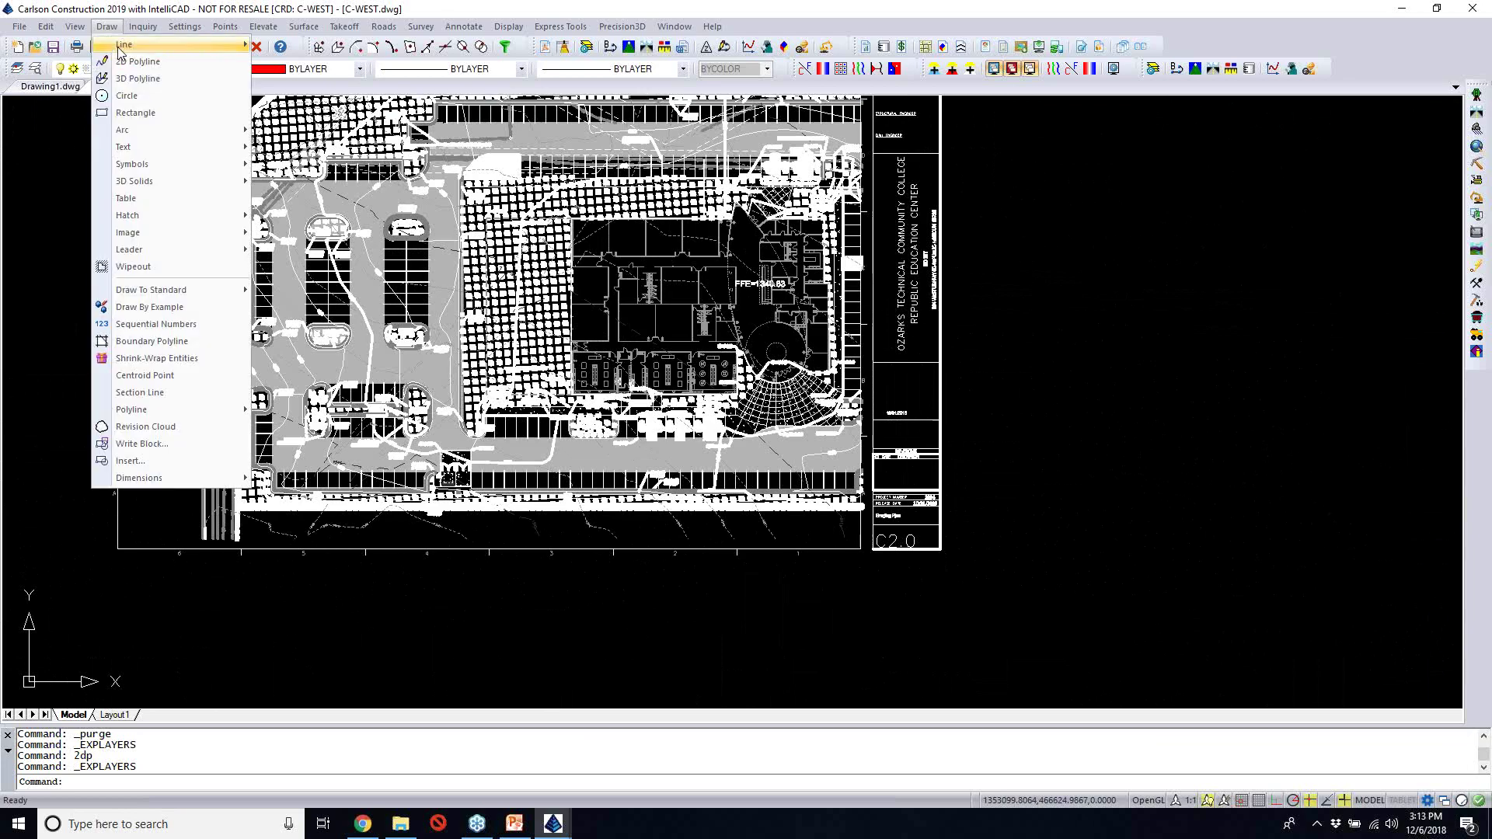
left_click(138, 61)
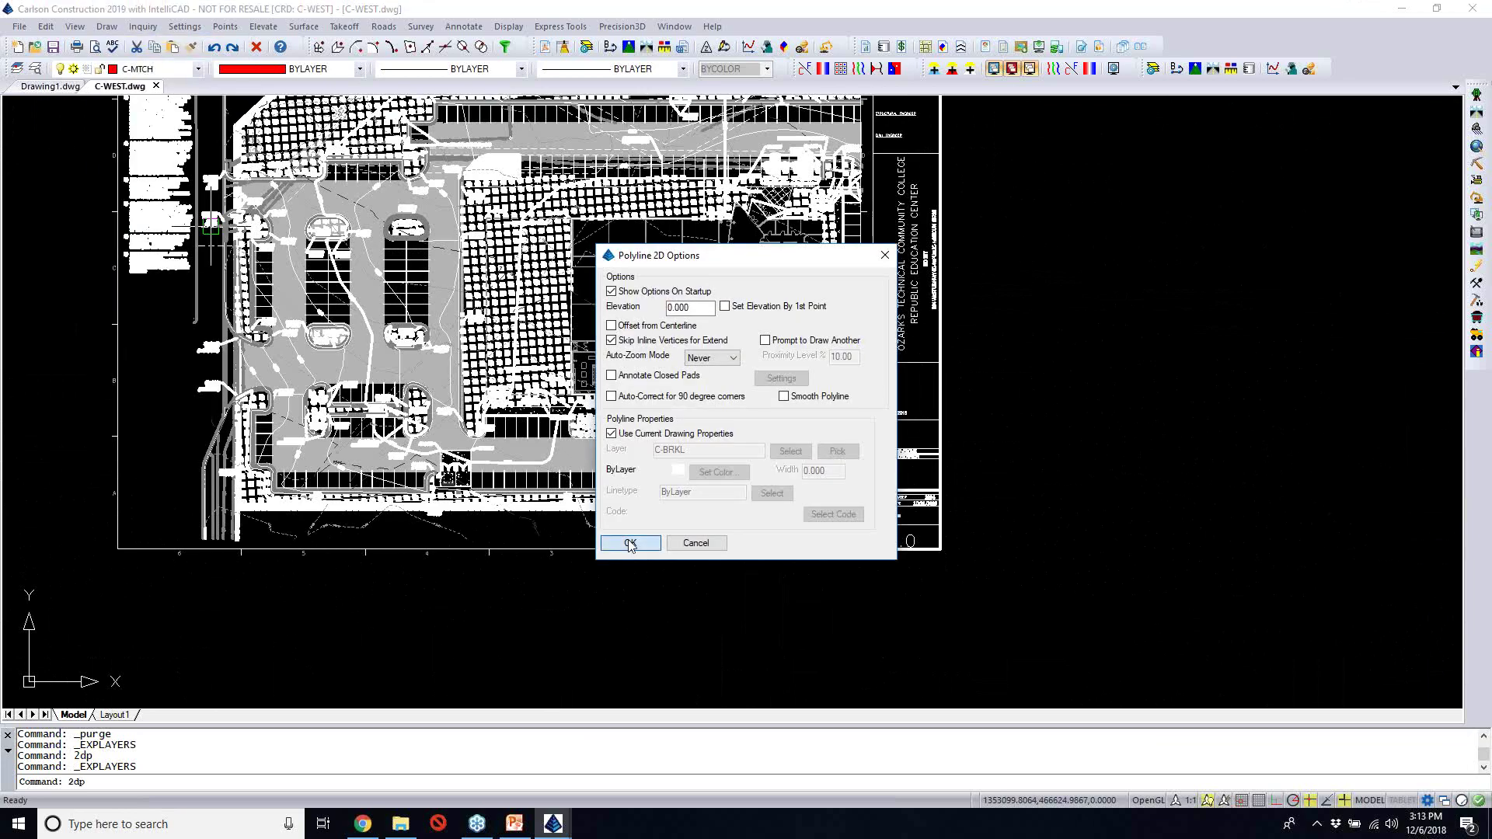
left_click(631, 544)
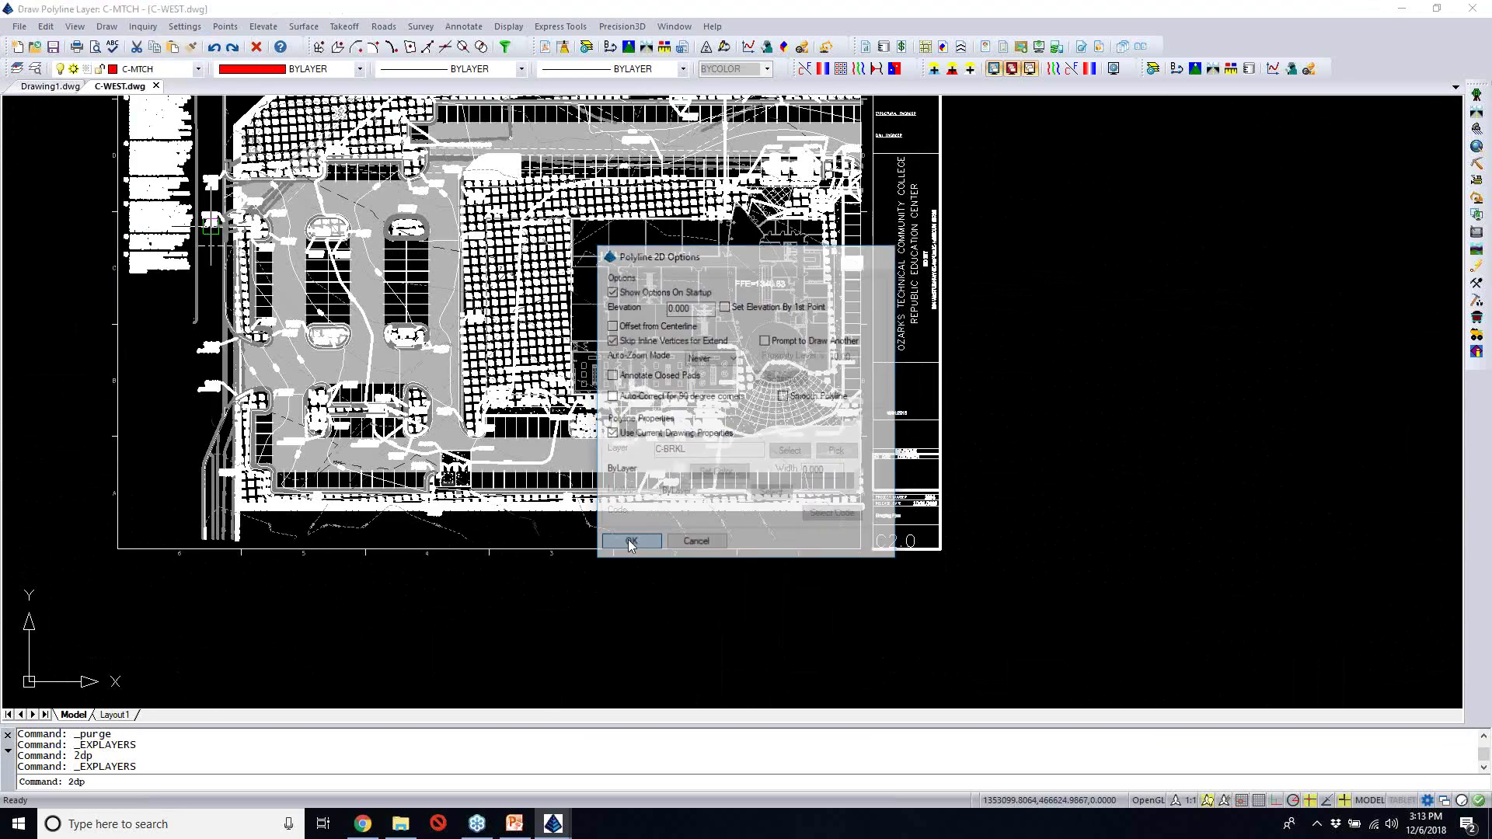
left_click(824, 590)
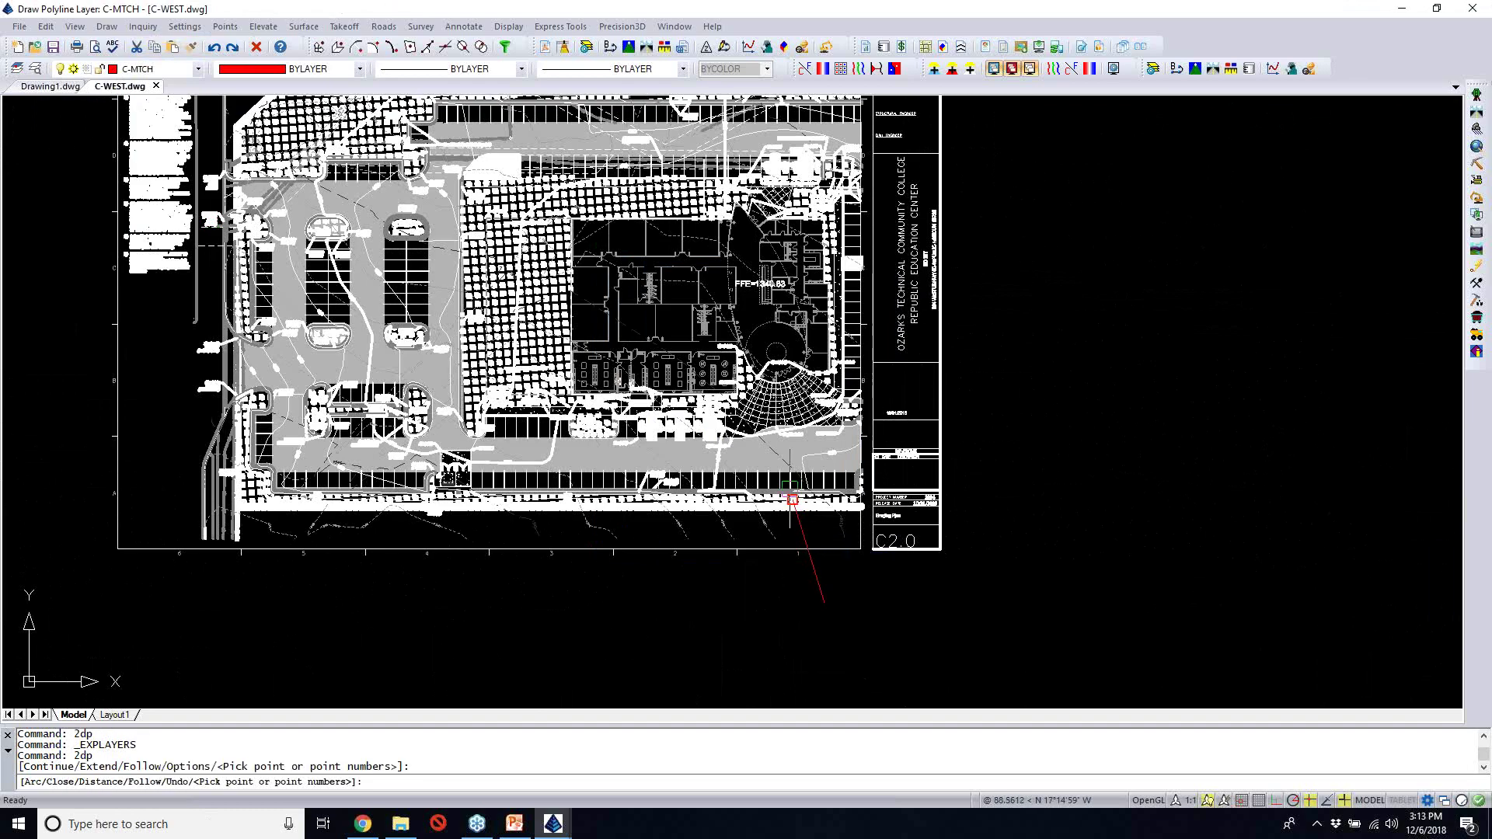
Place the match line's second vertex with an endpoint snap where the plaza joint meets the curved pavement edge at the TSW/TP=1340.15 leader tip
scroll(790, 488, "up", 5)
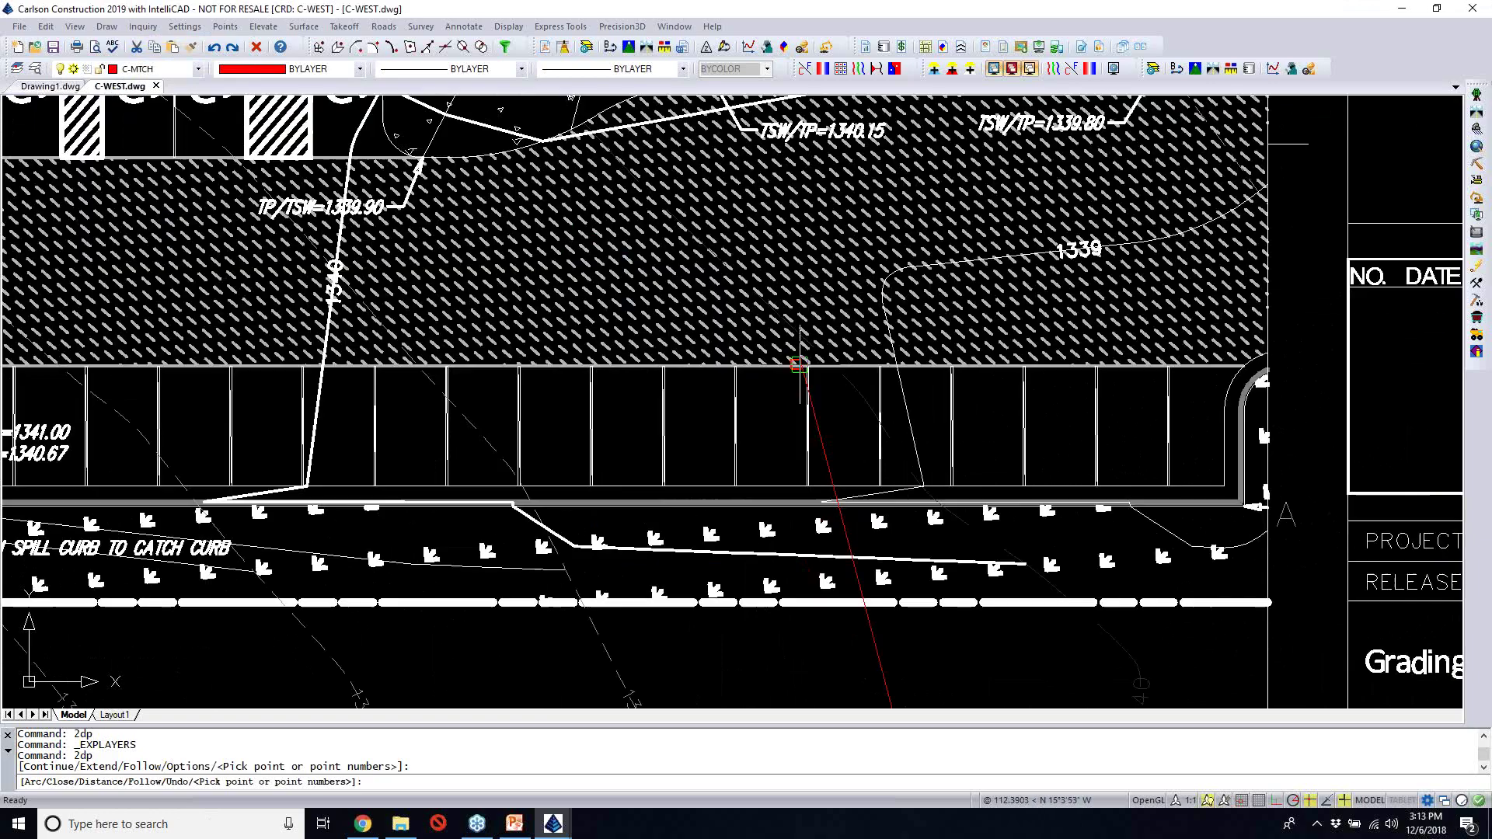
middle_click_drag(798, 365, 805, 659)
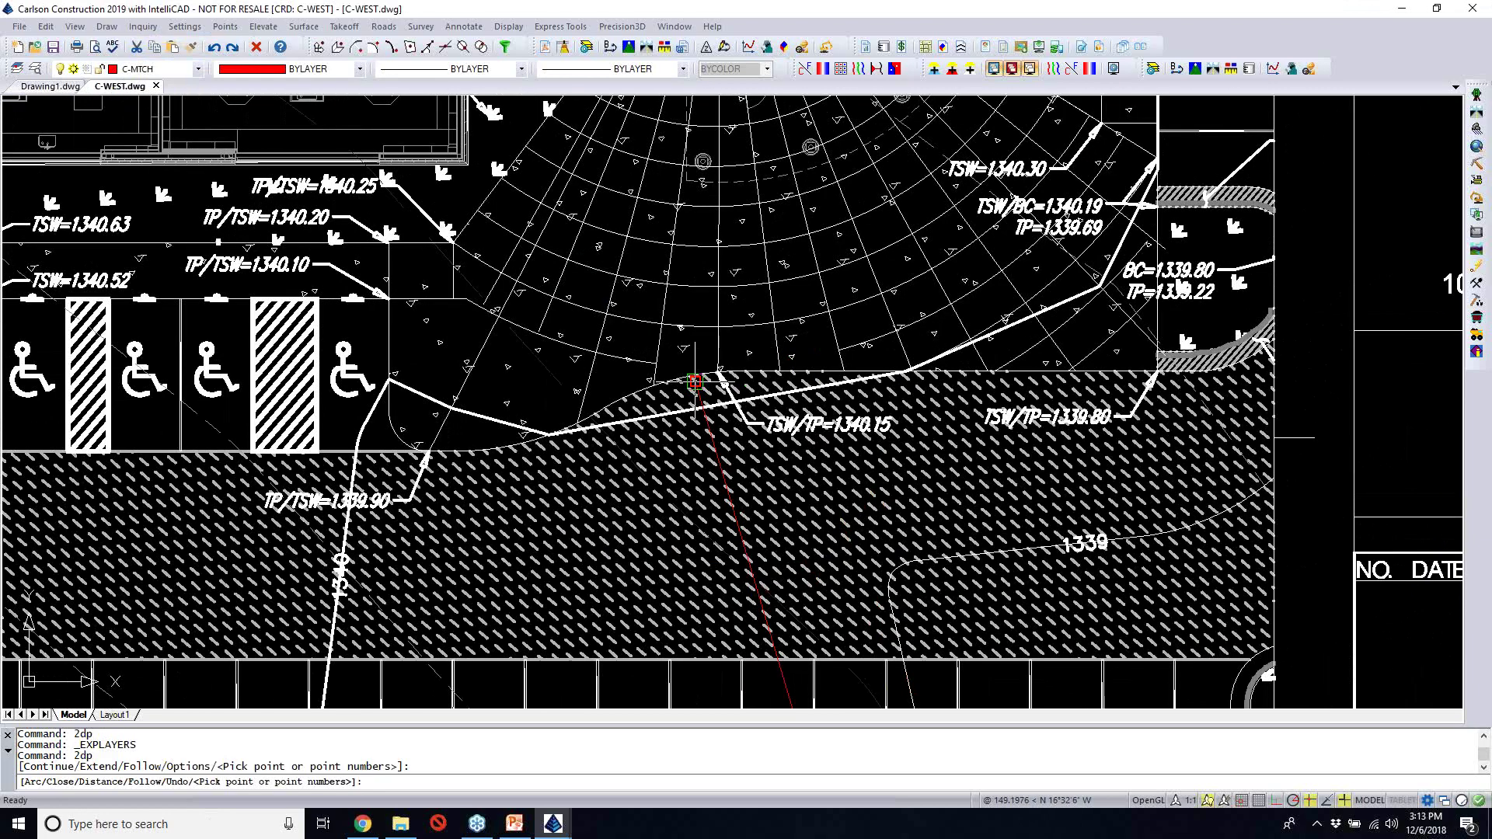
scroll(695, 381, "up", 5)
scroll(981, 472, "up", 1)
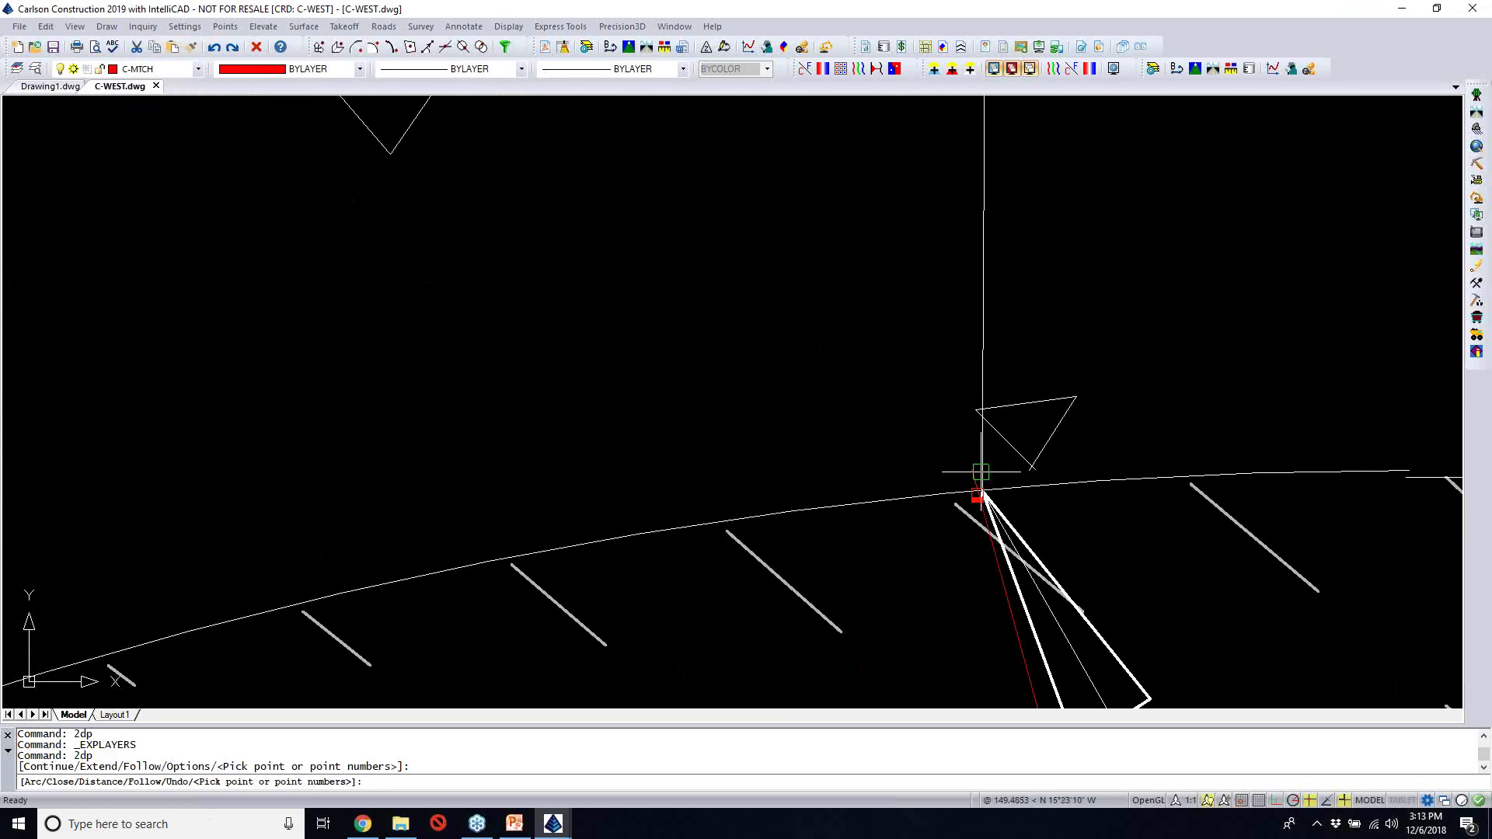
scroll(981, 472, "up", 4)
type("end")
key("Return")
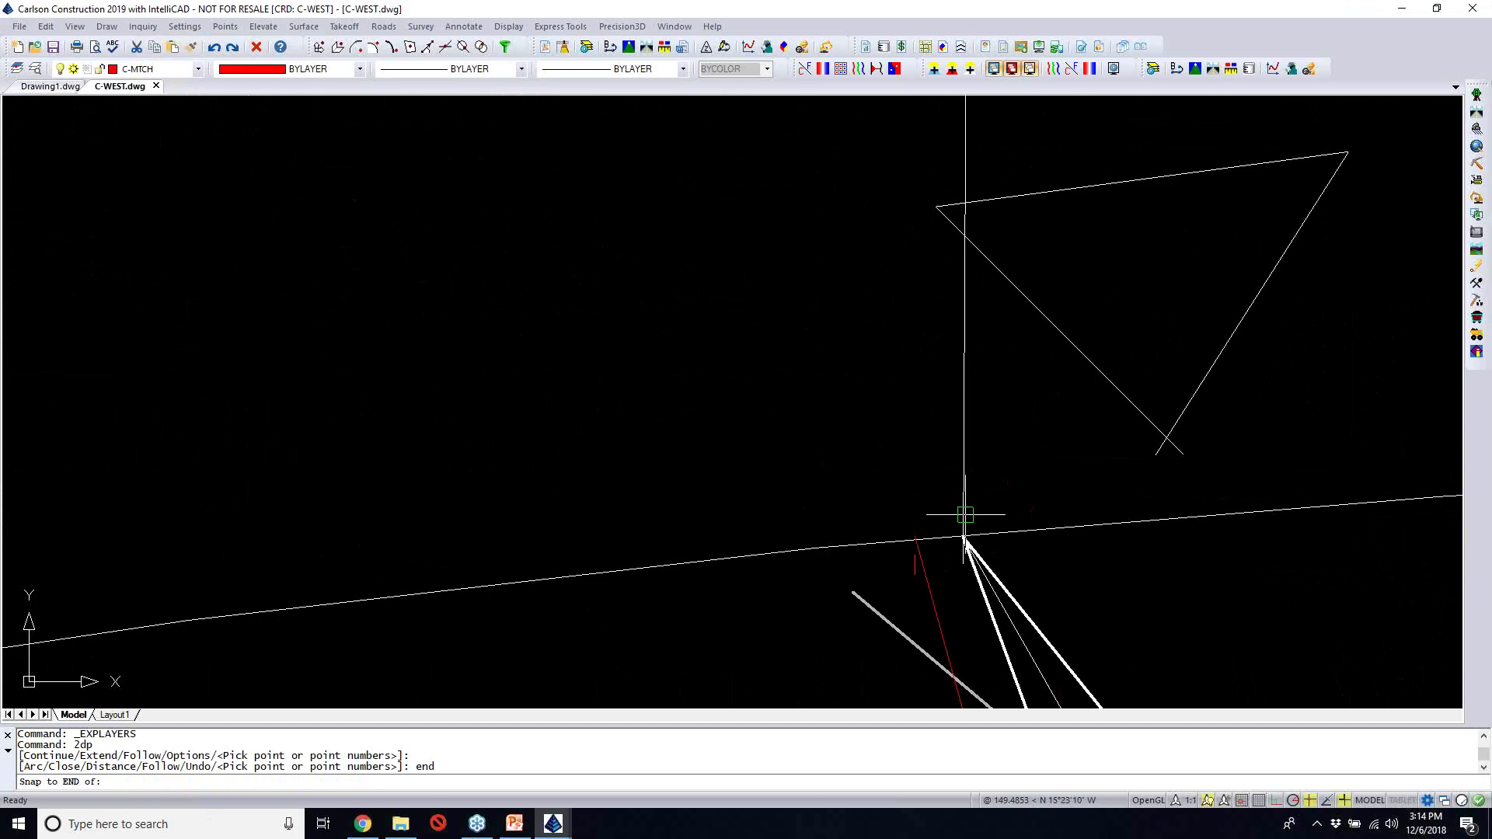
left_click(963, 515)
Place the match line's third vertex above the sheet's north border, about 403 units north of the plaza joint vertex
scroll(962, 515, "down", 4)
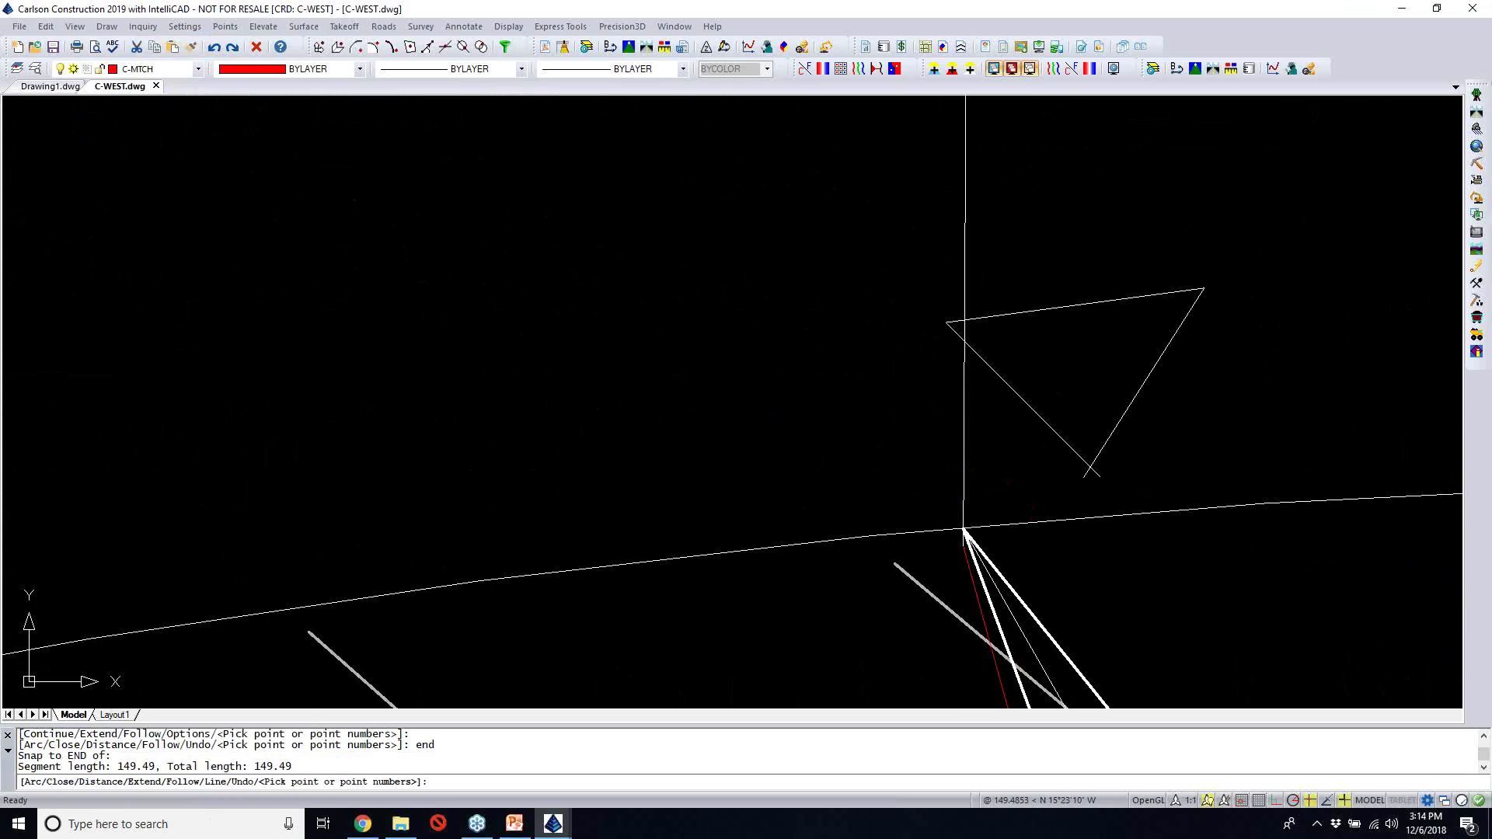
scroll(964, 516, "down", 2)
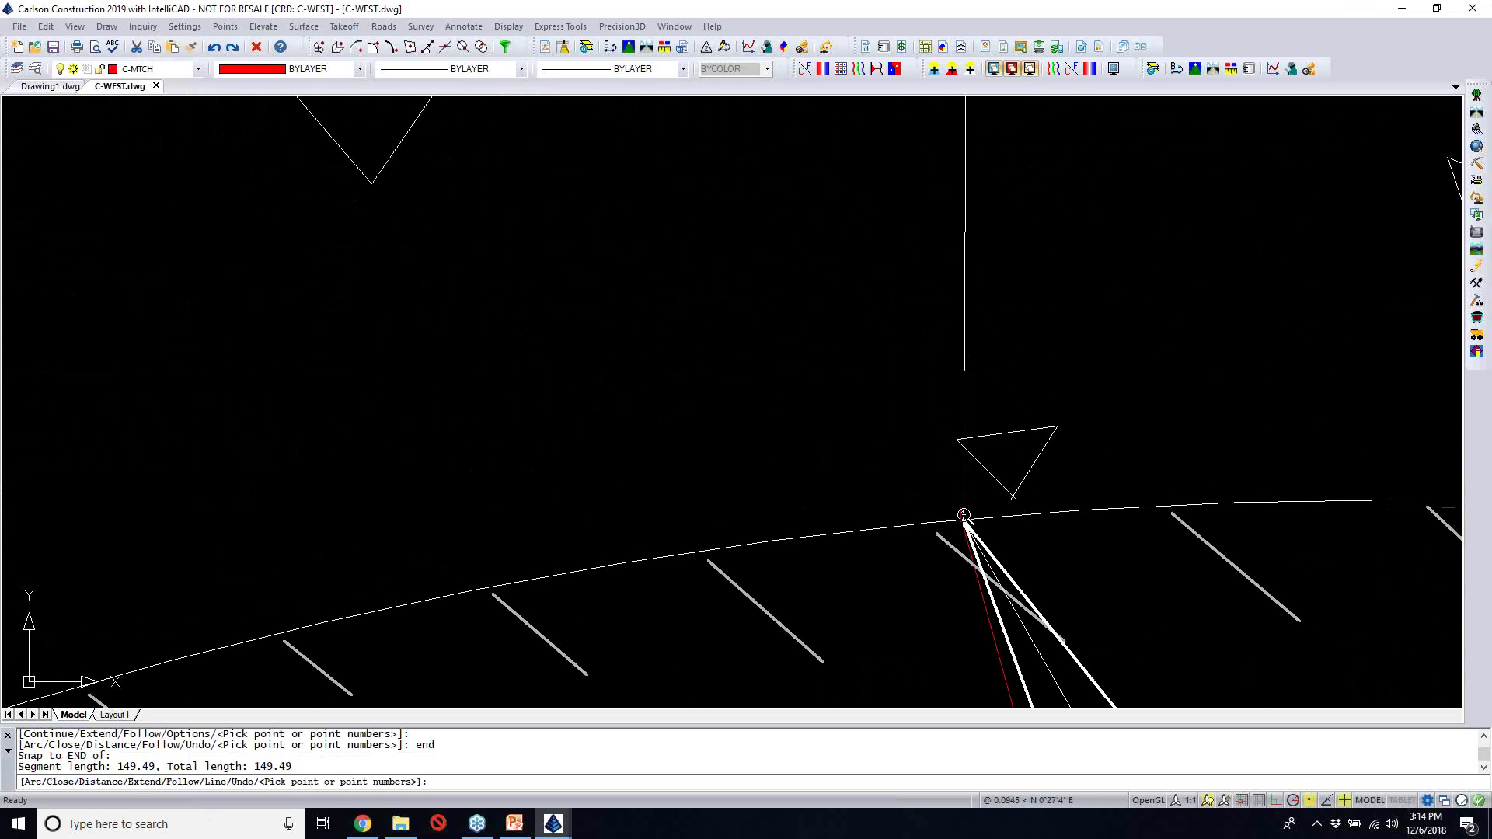
scroll(964, 516, "down", 2)
scroll(1048, 513, "down", 3)
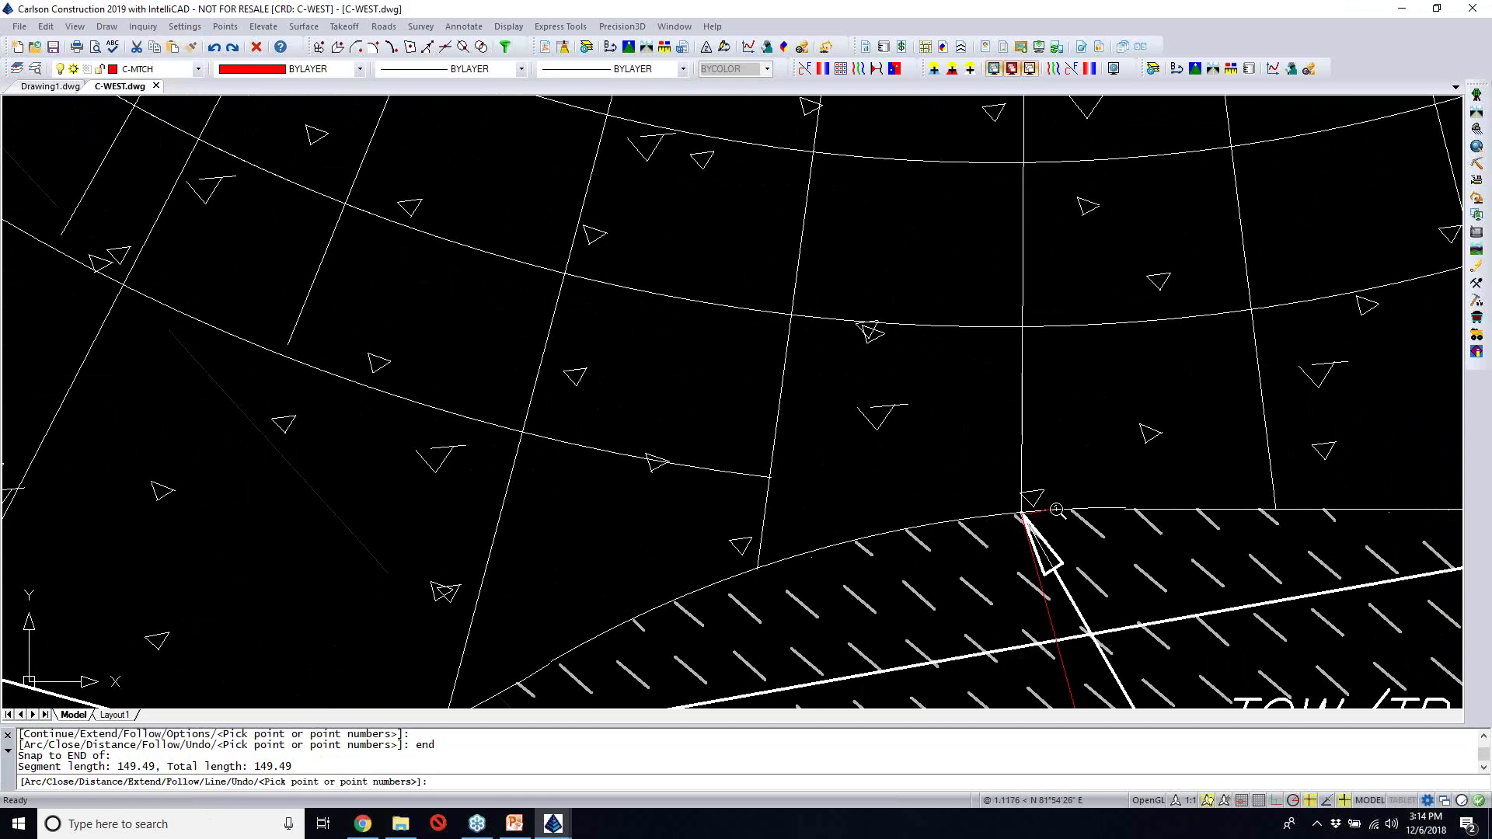
scroll(1057, 510, "down", 5)
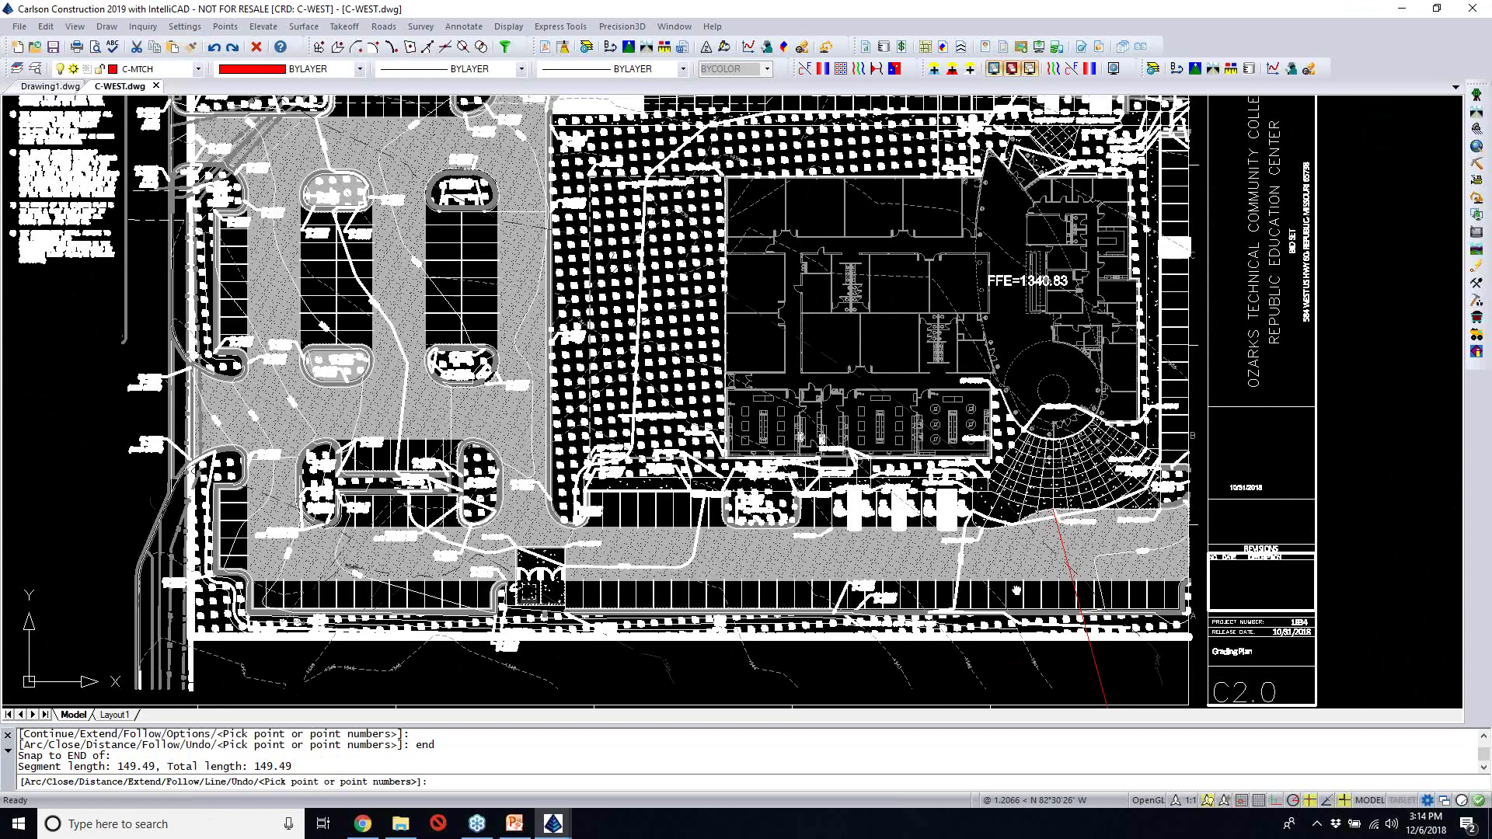
middle_click_drag(1055, 513, 959, 646)
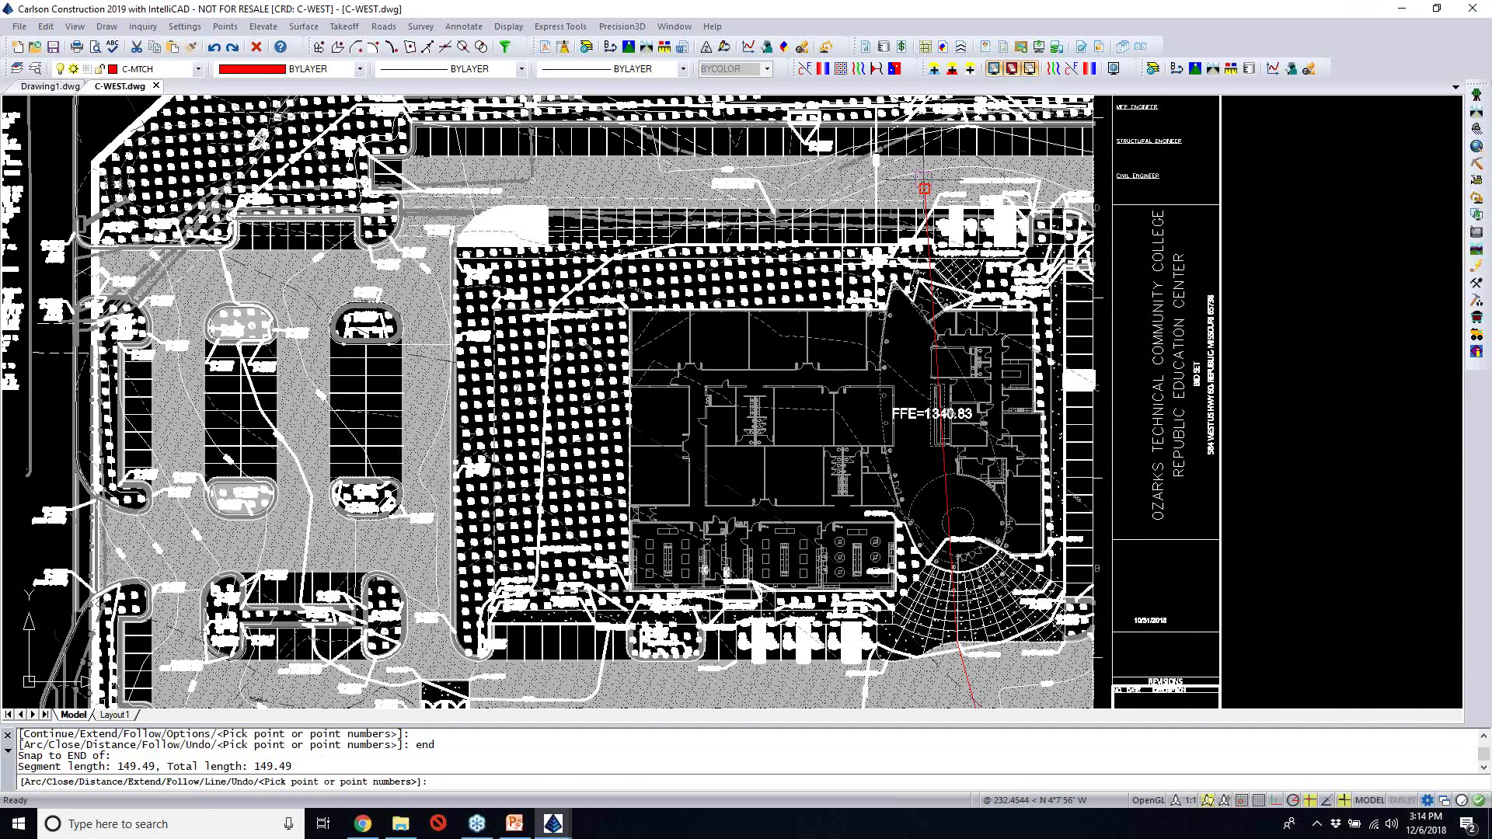
middle_click_drag(924, 188, 875, 326)
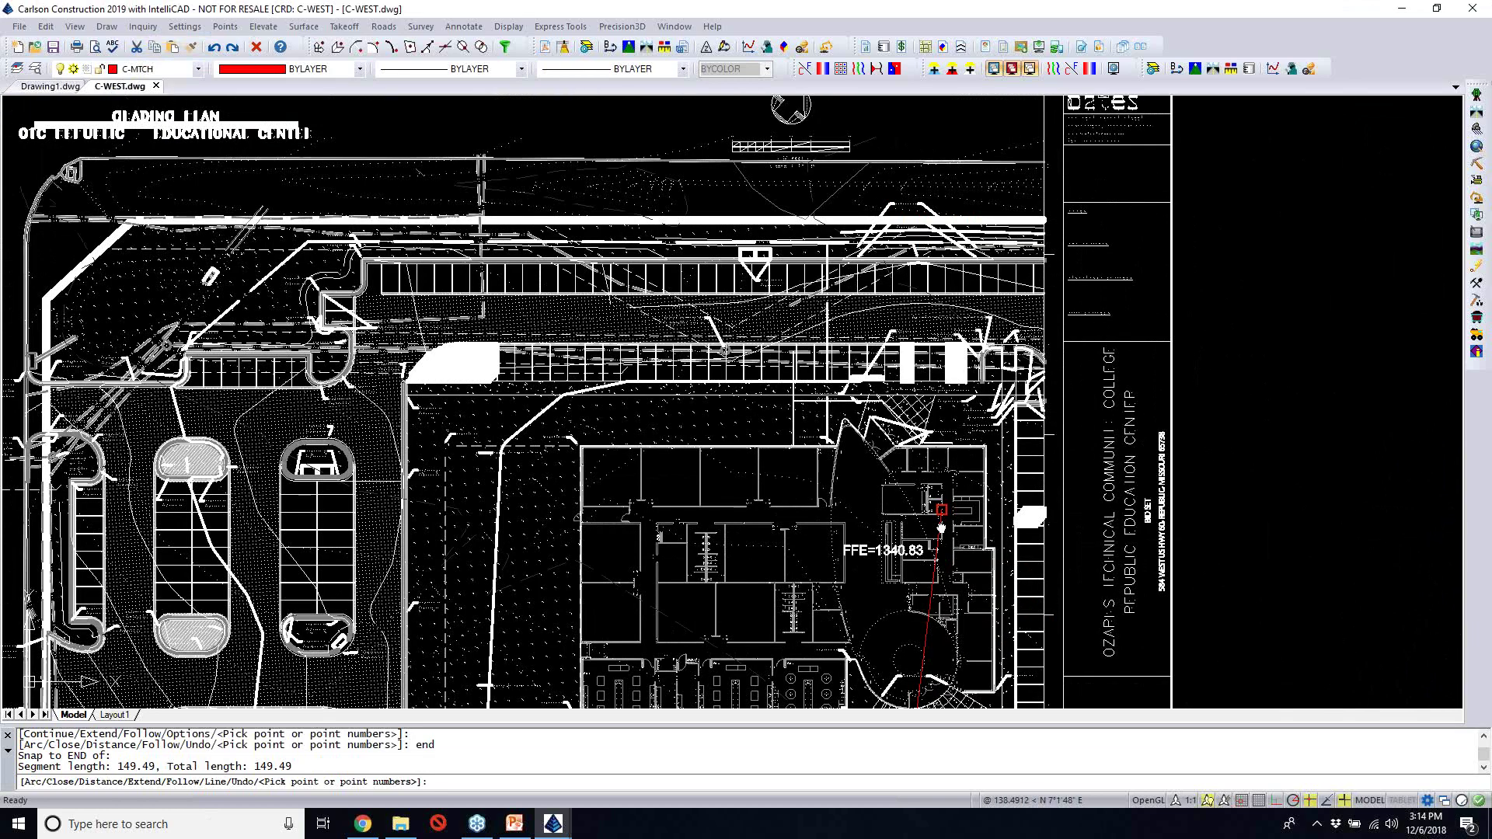
scroll(942, 528, "down", 2)
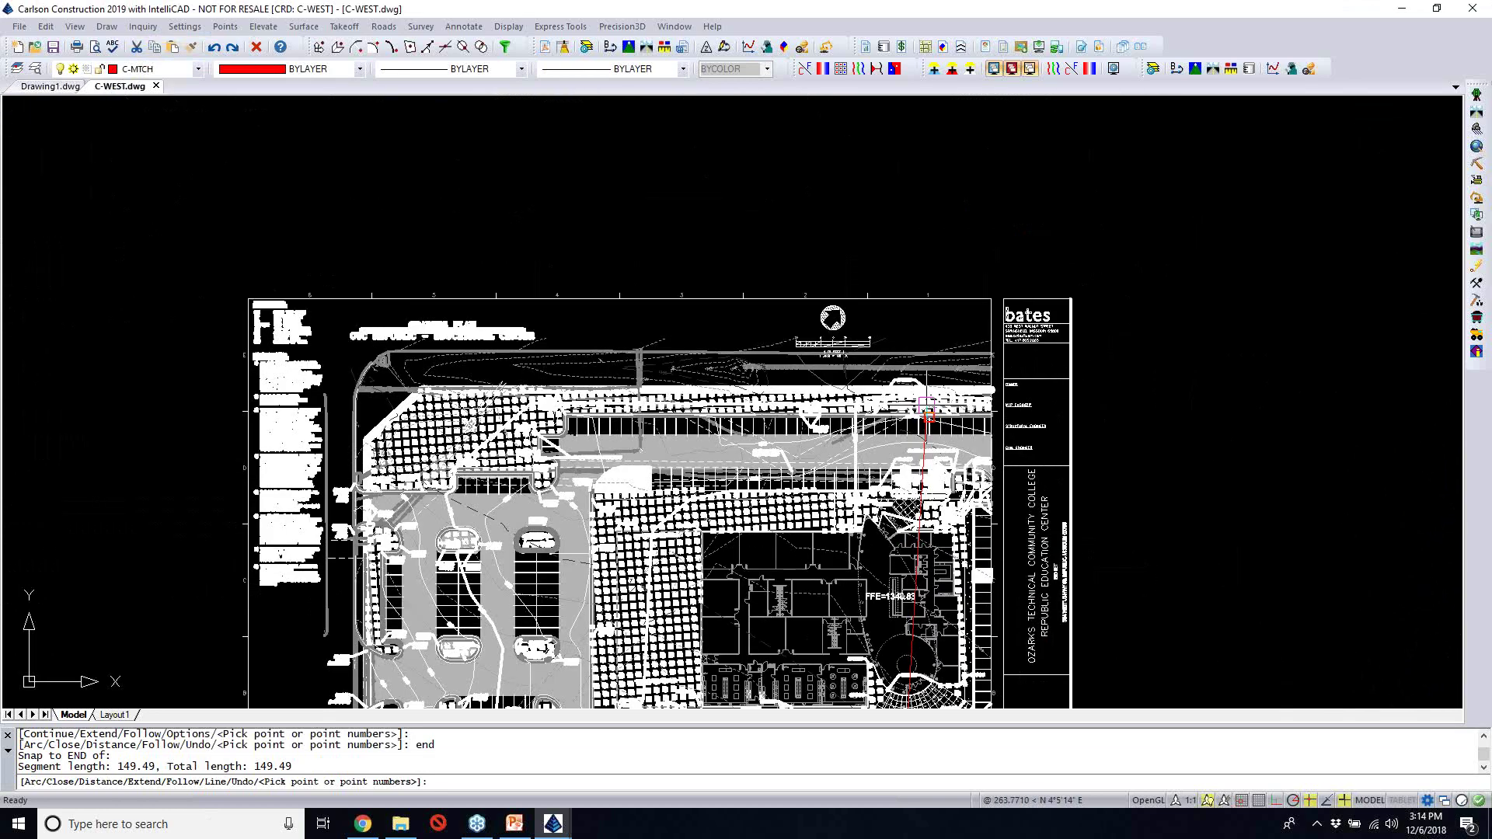
left_click(912, 249)
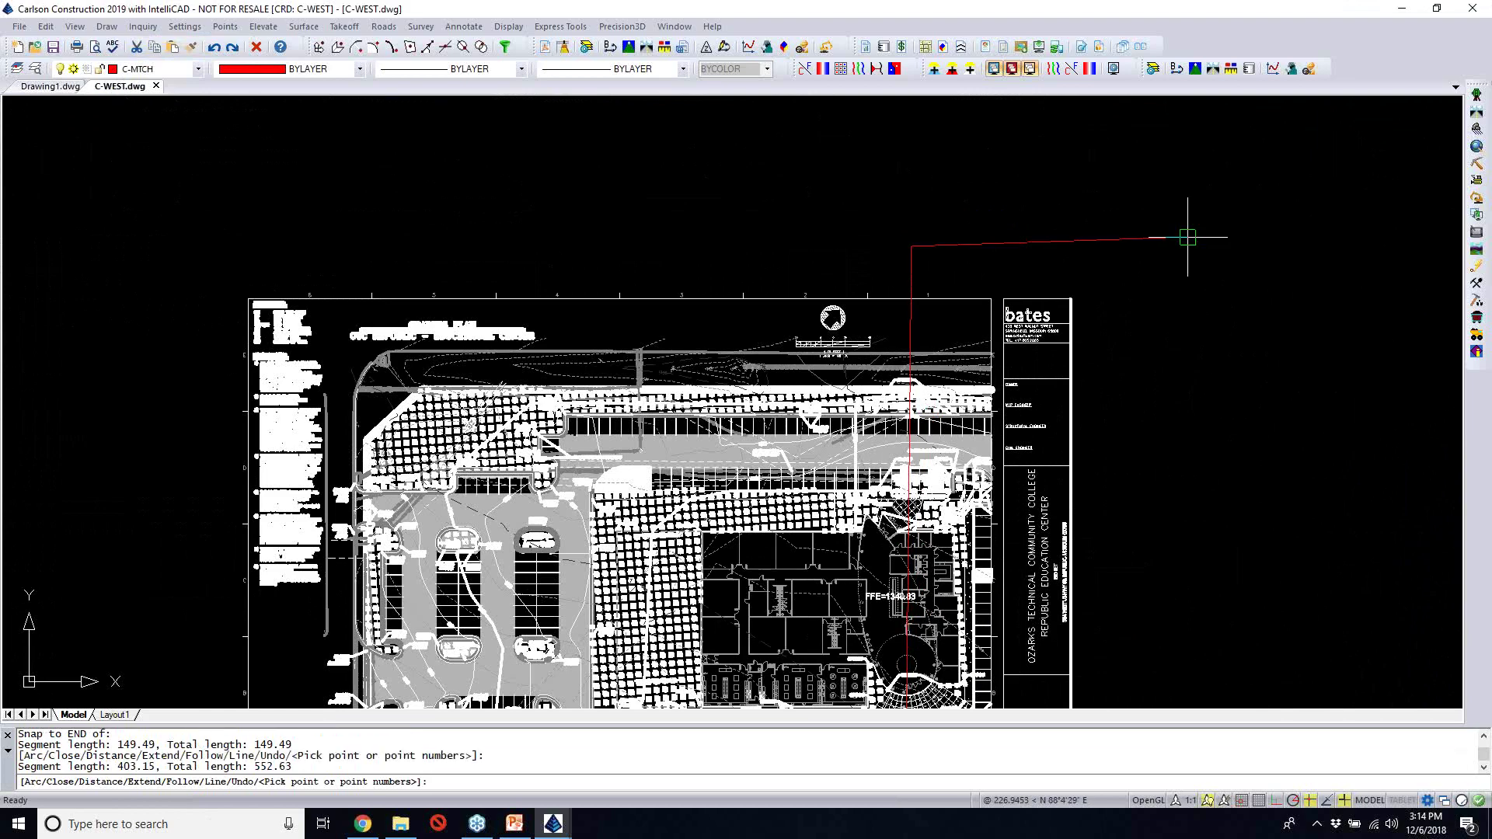
Add two vertices east of the title block, with segments about 227 and 594 units long, and close the match-line polyline
left_click(1186, 233)
scroll(1190, 326, "down", 6)
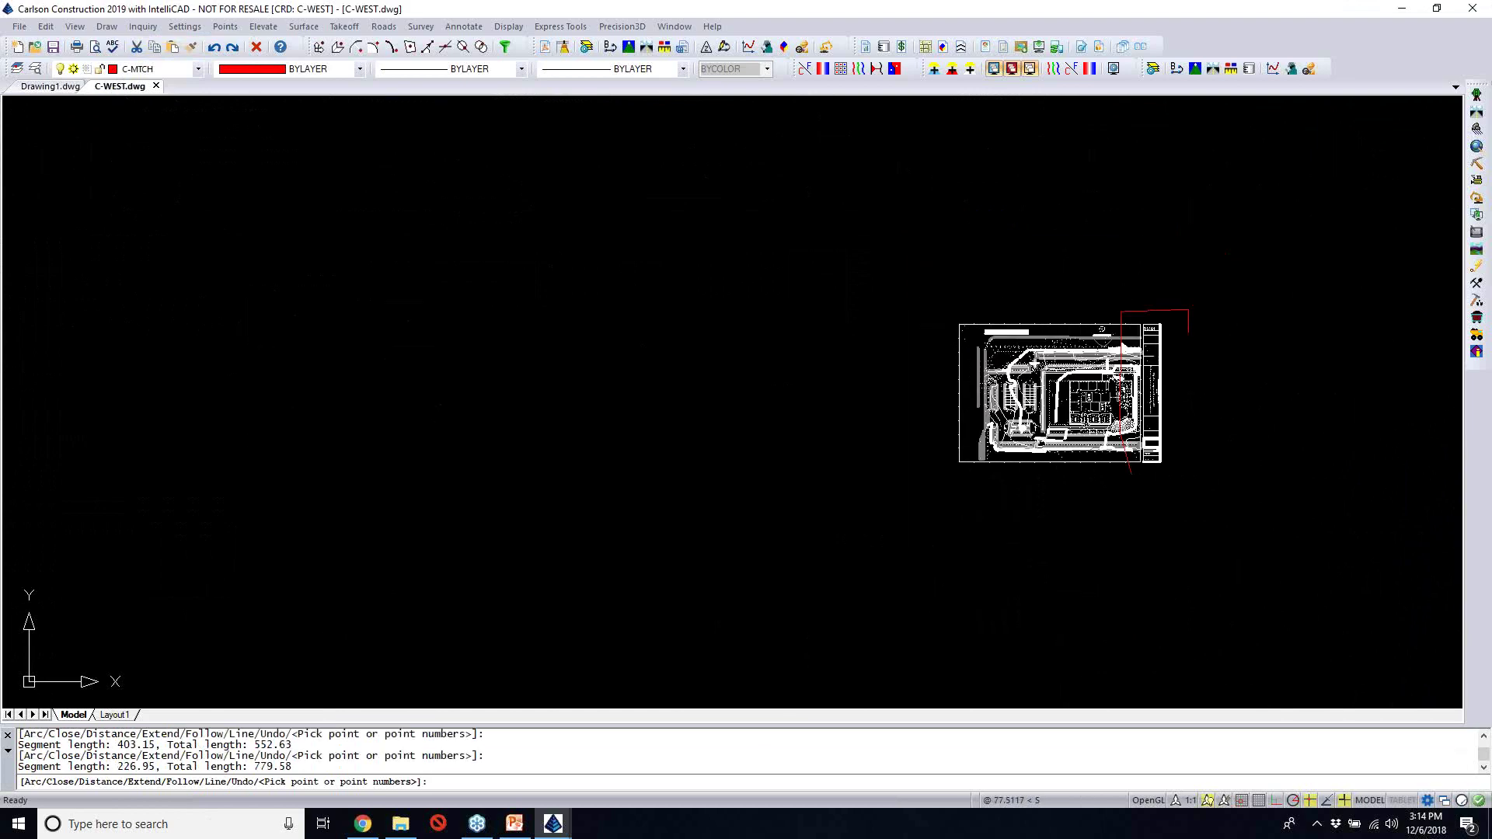
left_click(1201, 486)
type("c")
key("Return")
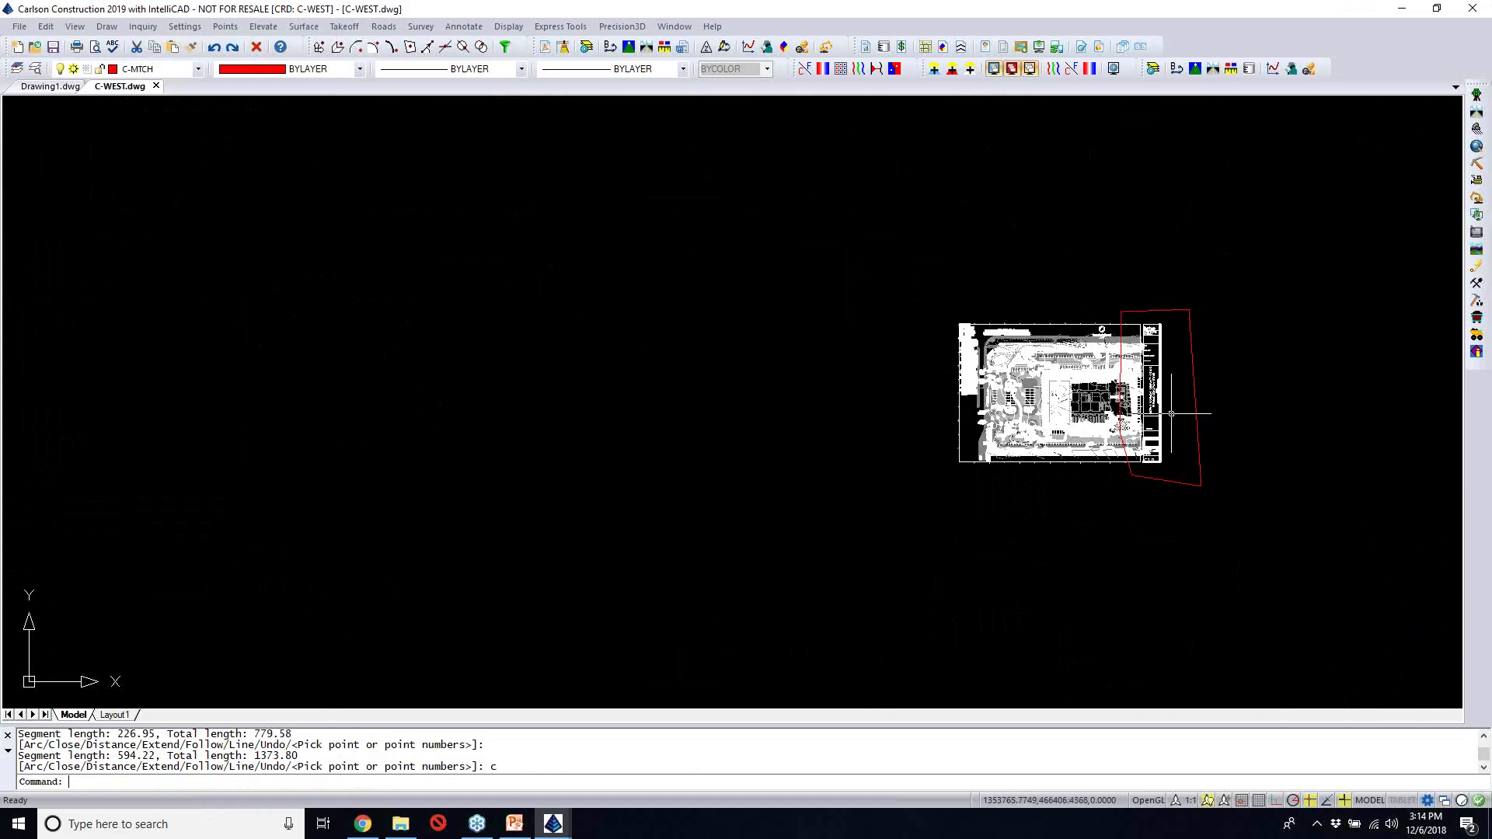
Erase all entities inside the closed C-MTCH perimeter with Erase By Closed Polyline, using the Erase Inside option
middle_click_drag(1175, 422, 1013, 476)
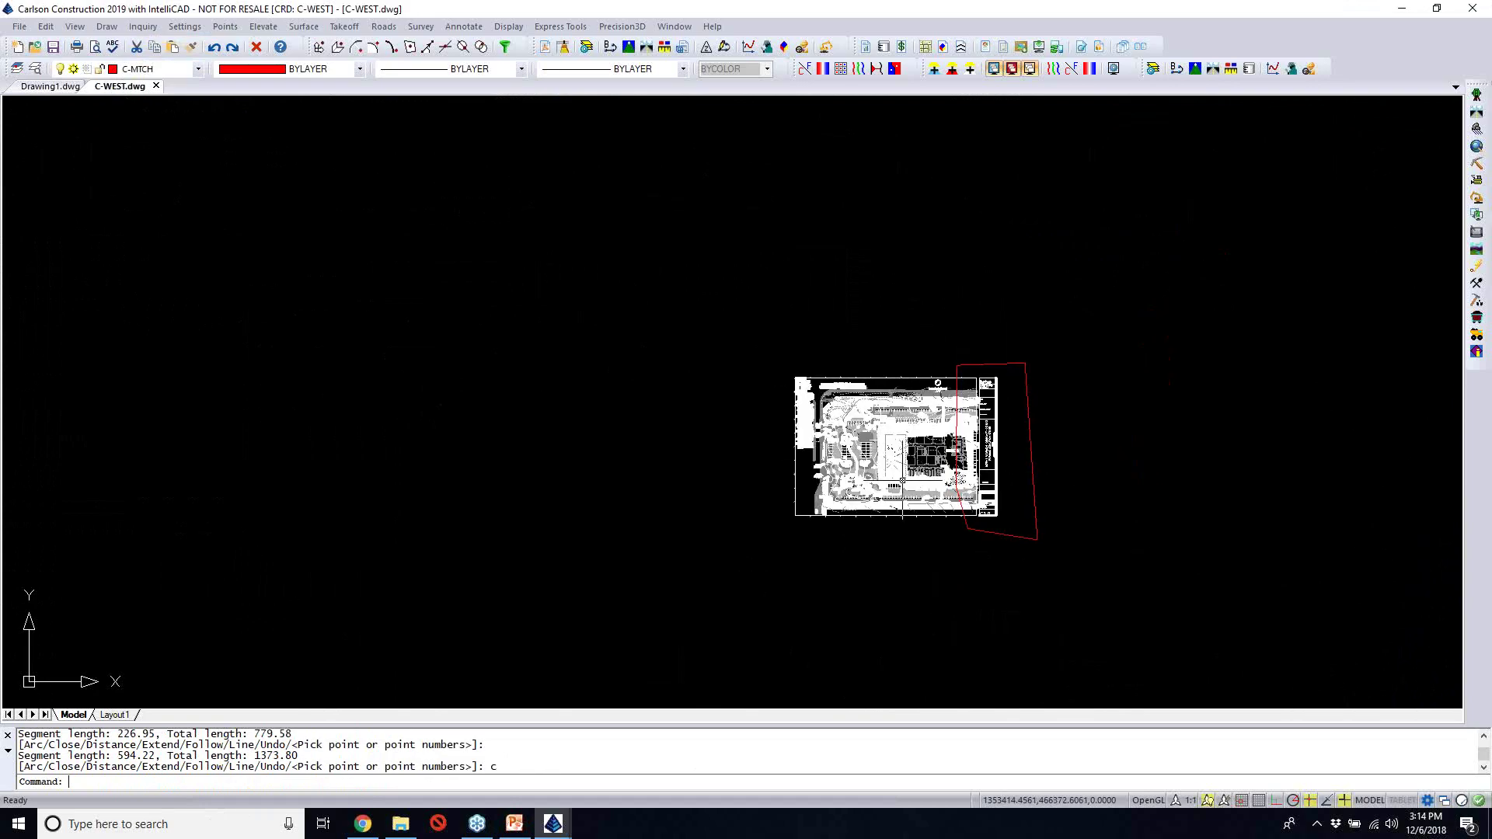
scroll(926, 474, "up", 2)
scroll(976, 459, "up", 2)
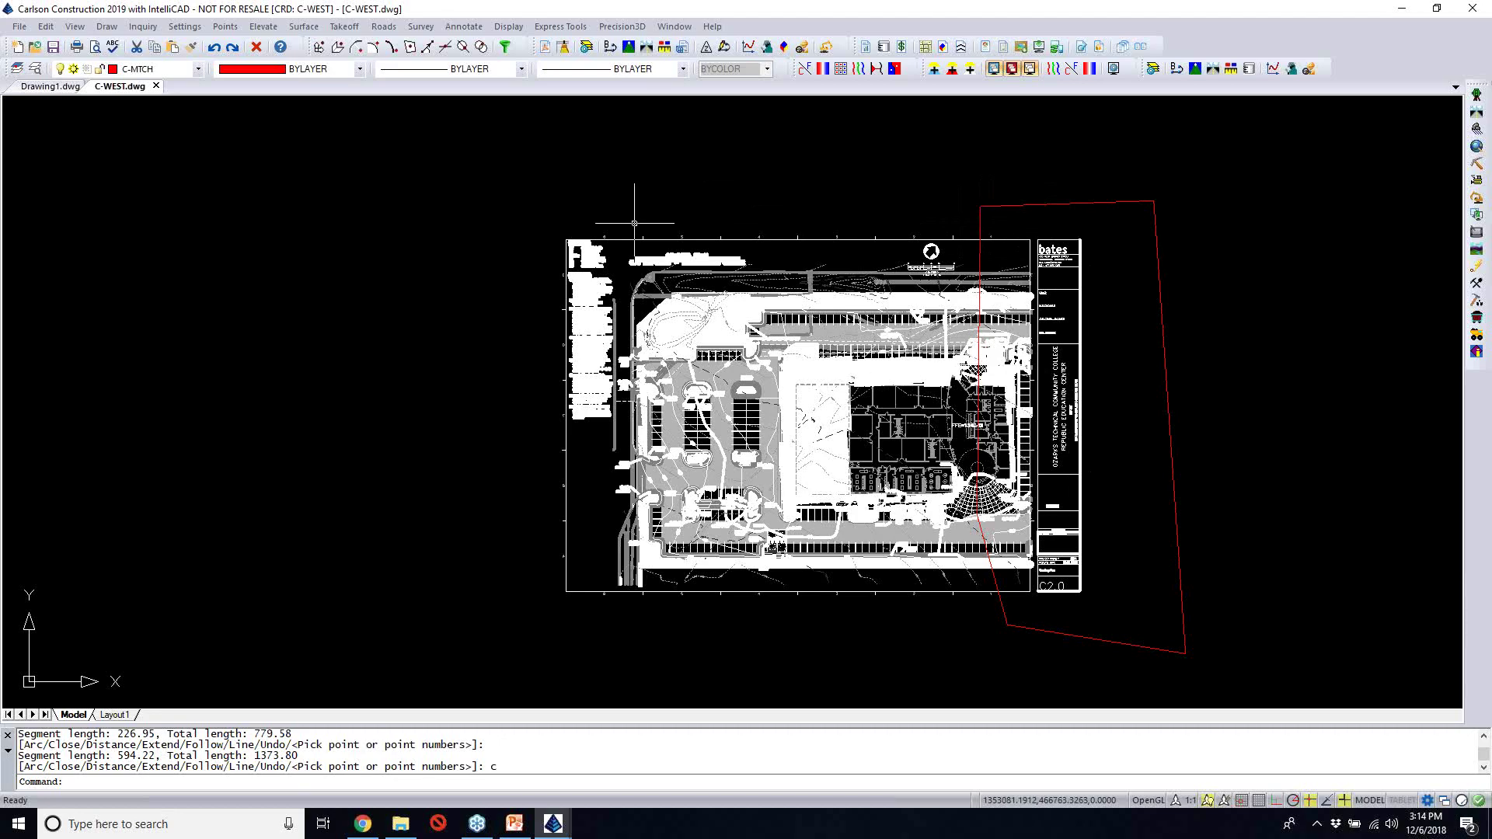
left_click(46, 25)
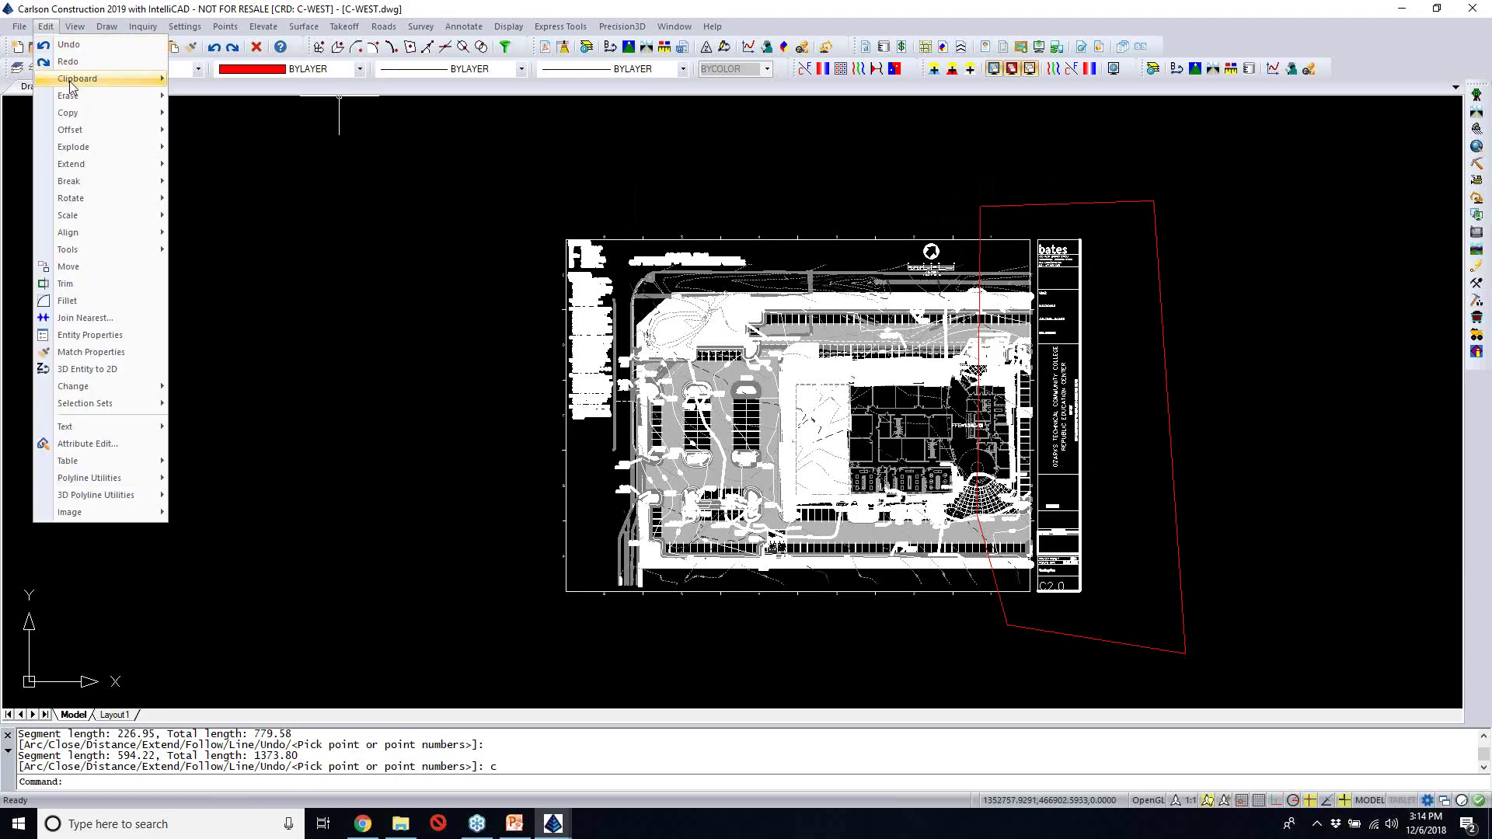
mouse_move(69, 96)
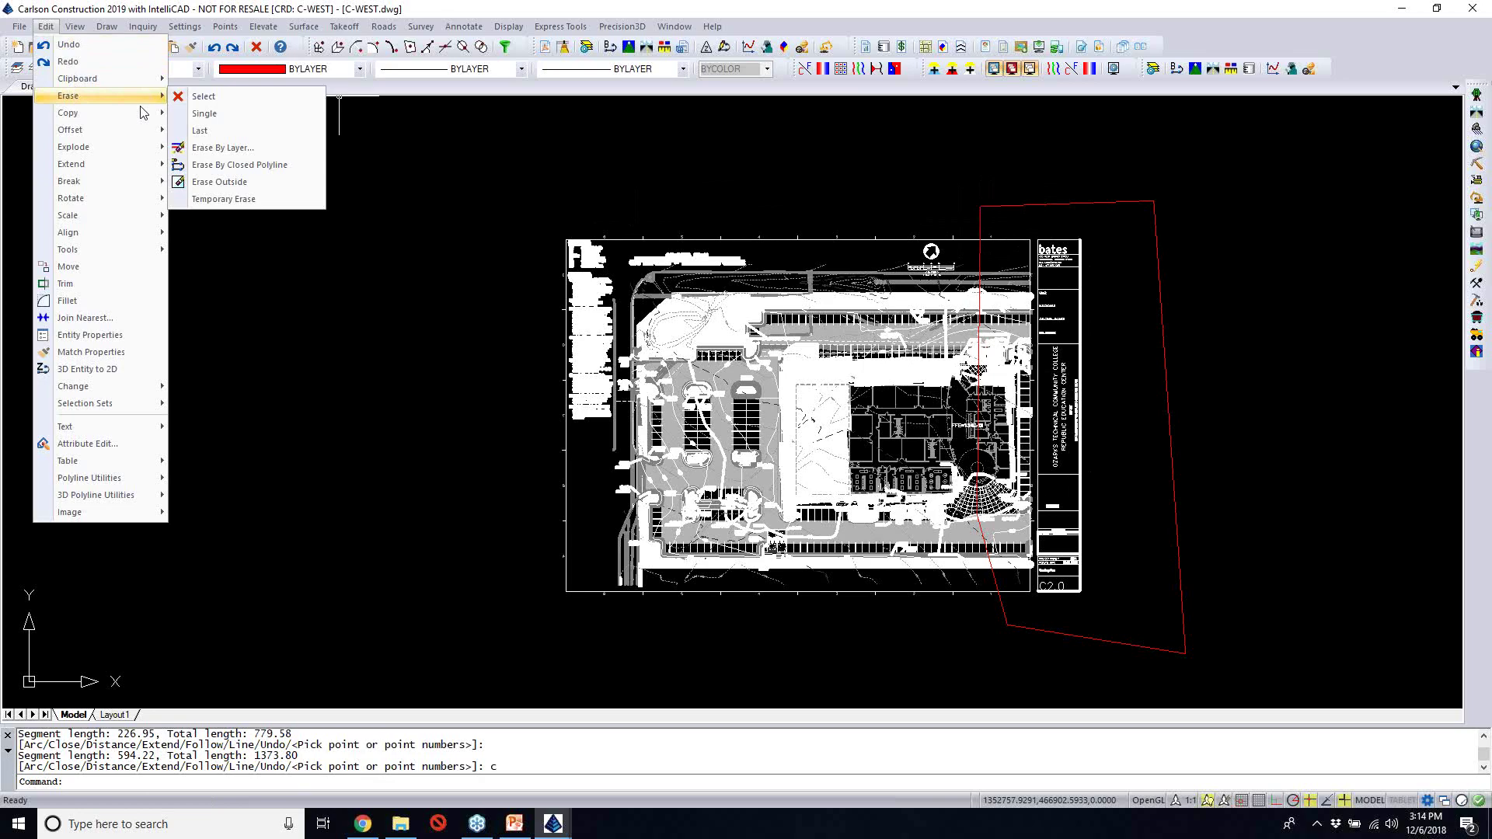
left_click(266, 168)
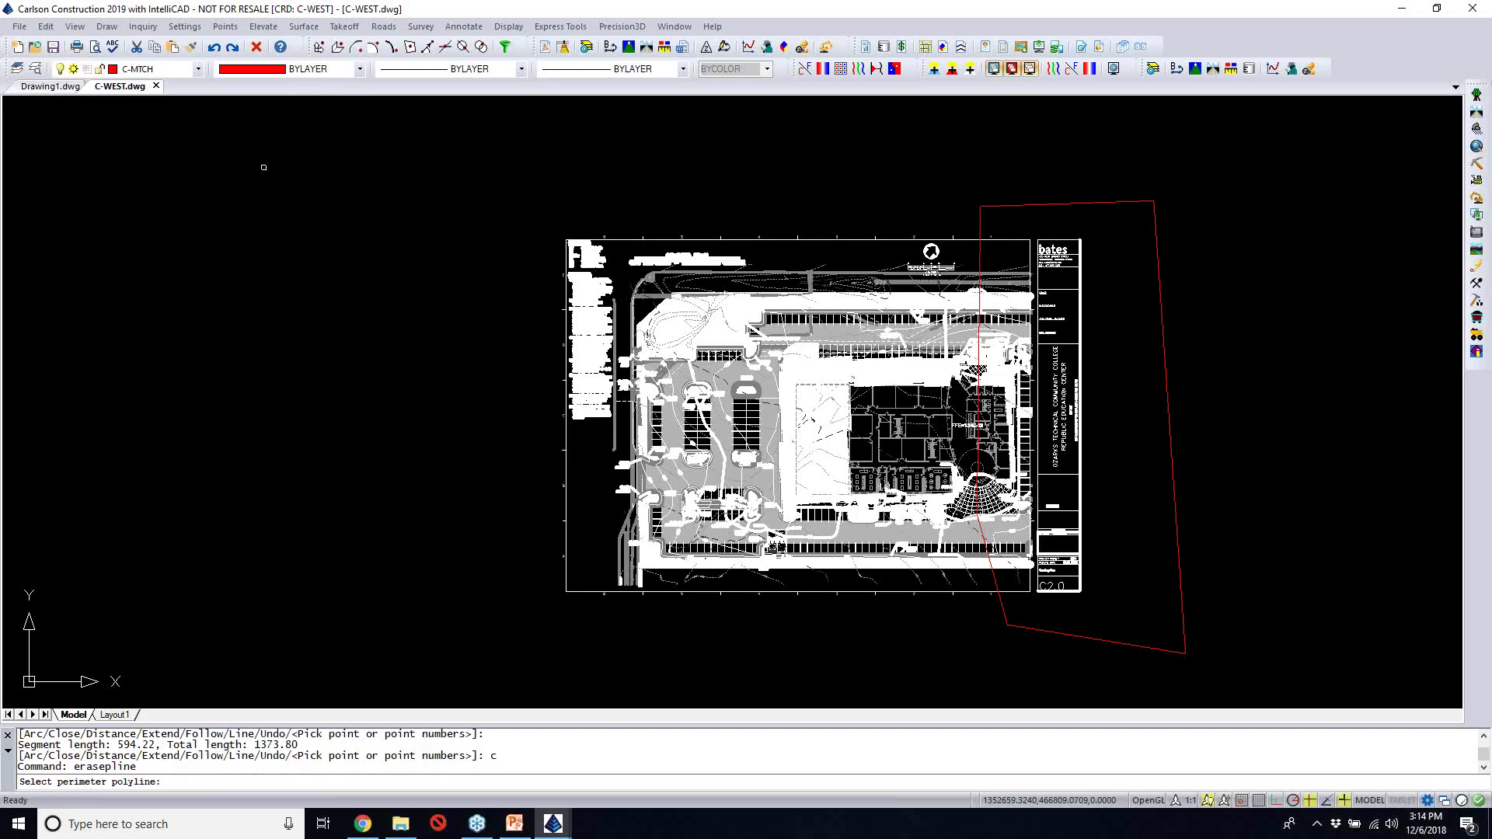
left_click(1045, 202)
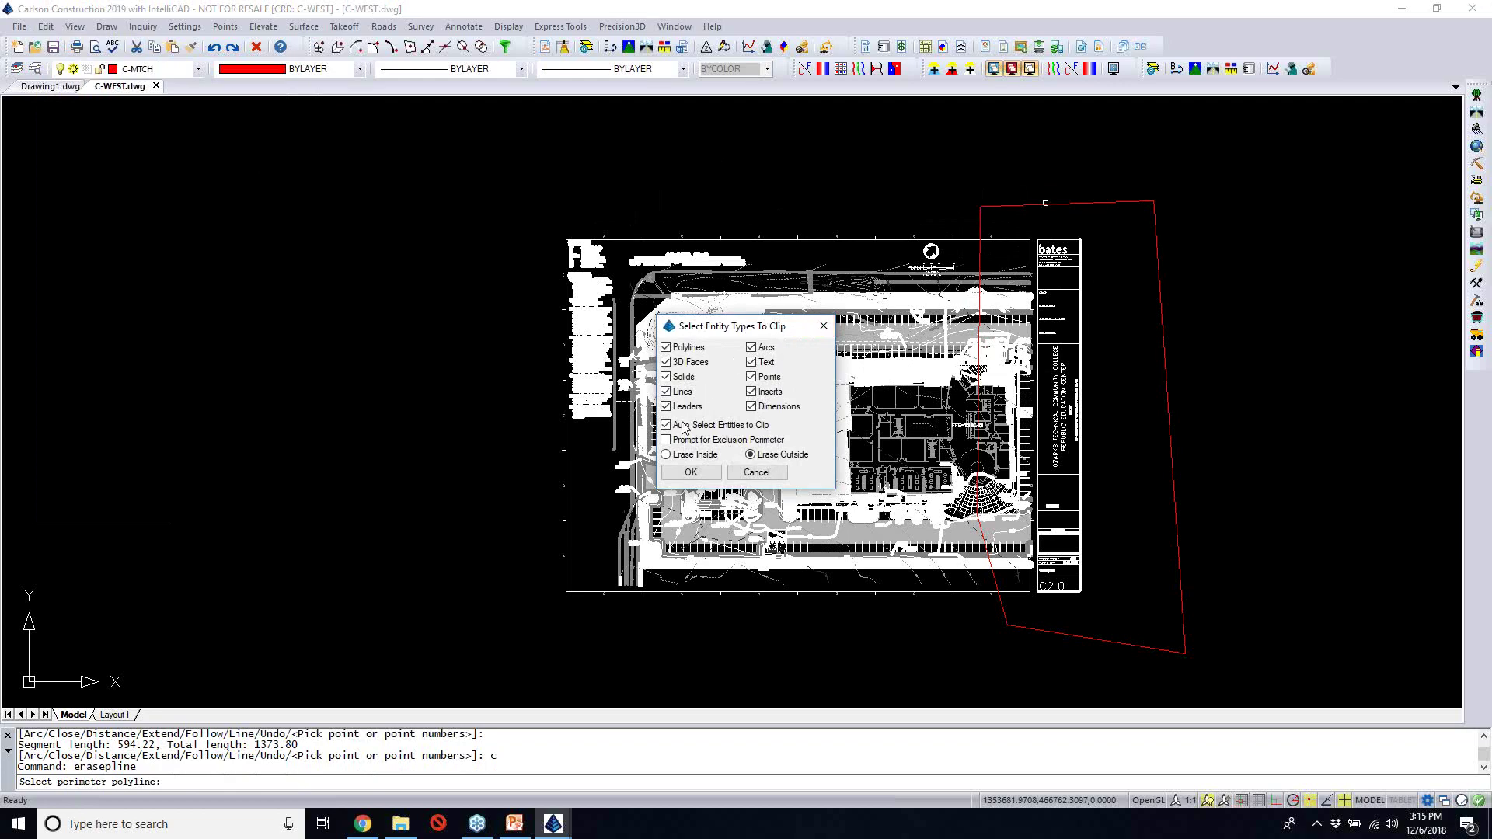
left_click(688, 456)
left_click(691, 472)
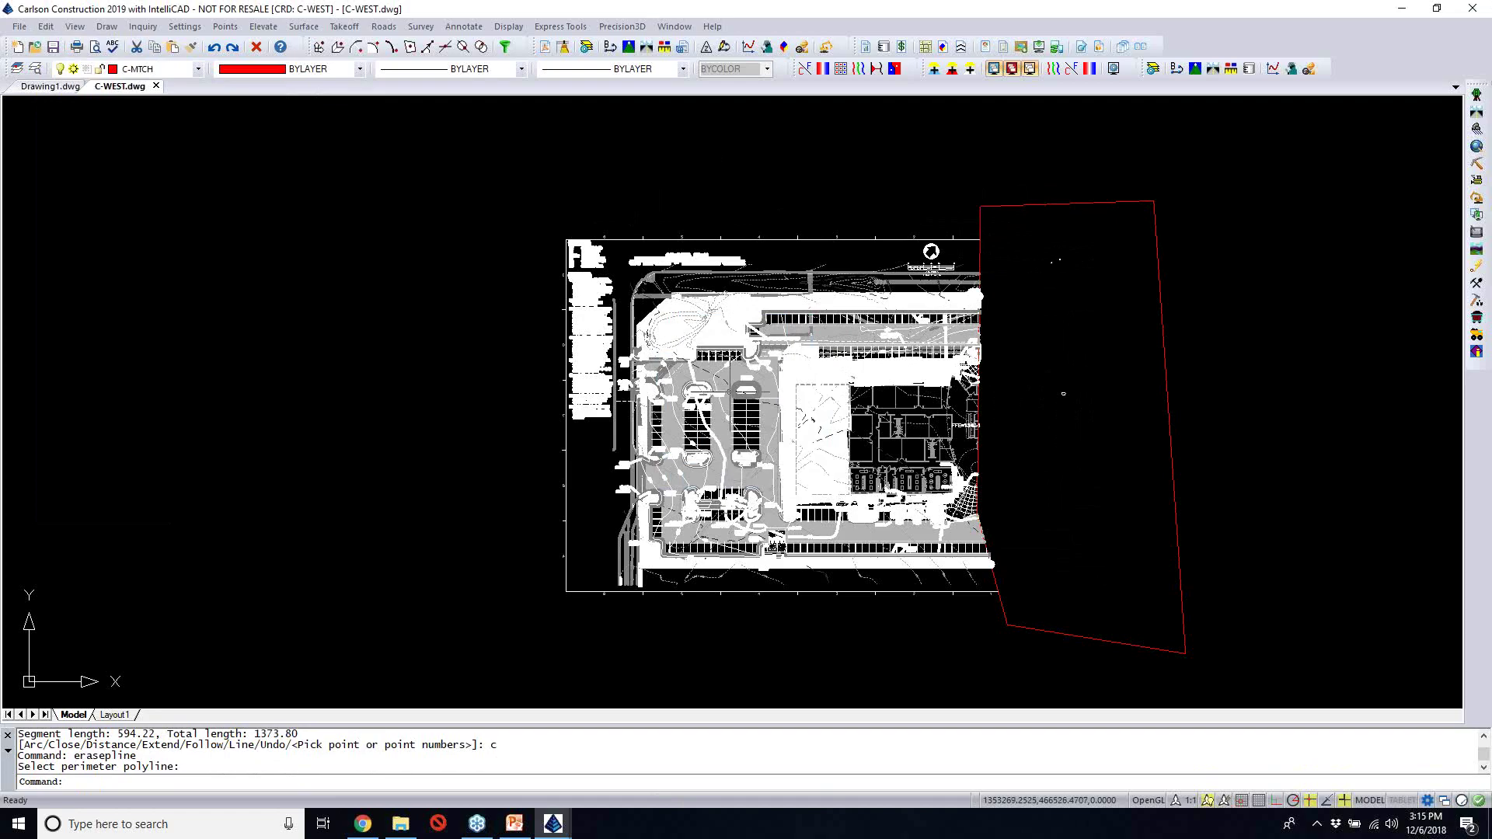
Erase the small leftover entities inside the cleared match-line perimeter
scroll(1018, 352, "up", 1)
scroll(1023, 350, "down", 1)
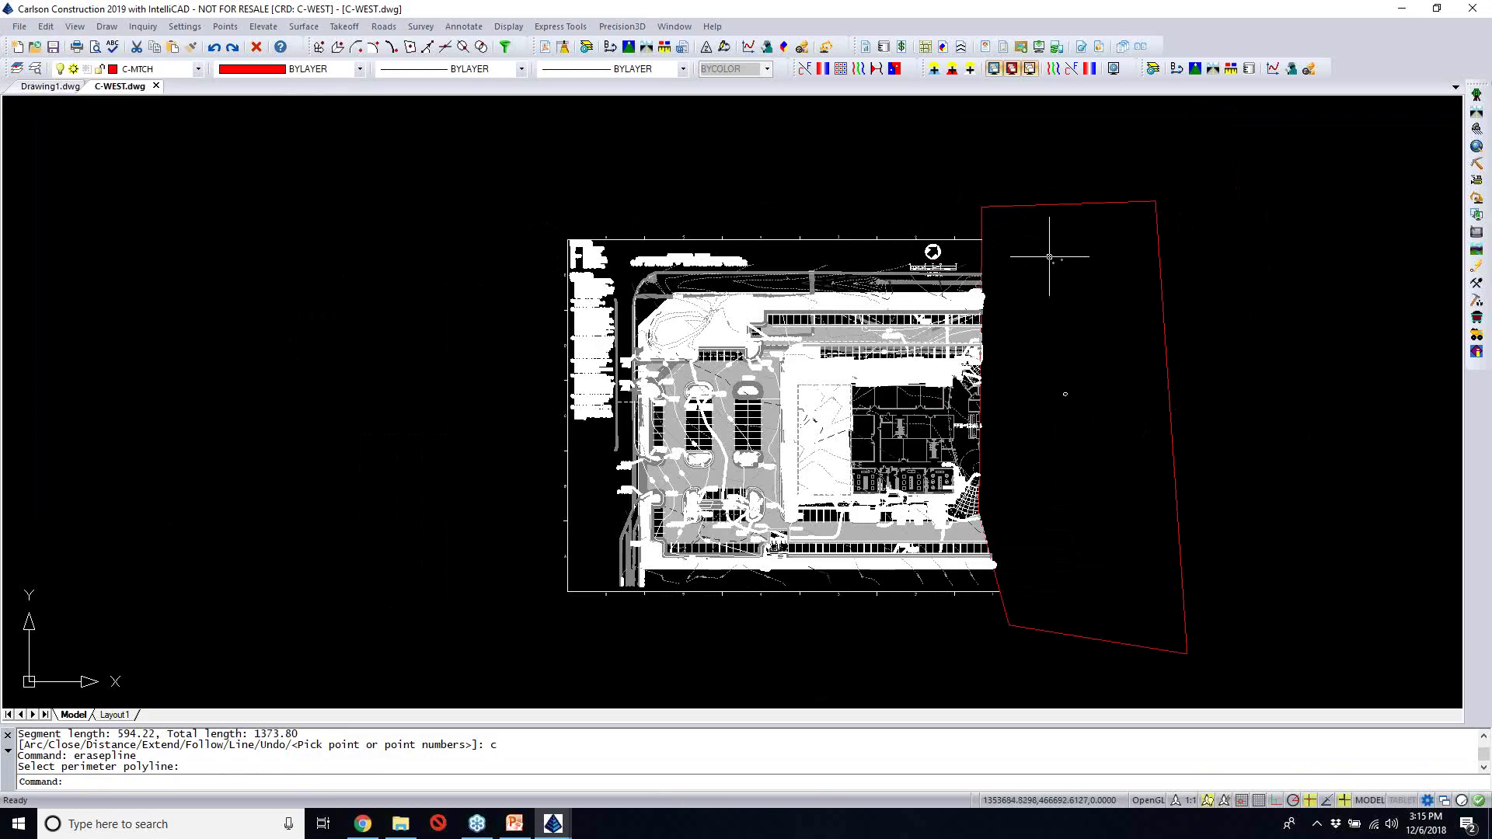
scroll(1049, 256, "up", 2)
scroll(1060, 264, "down", 1)
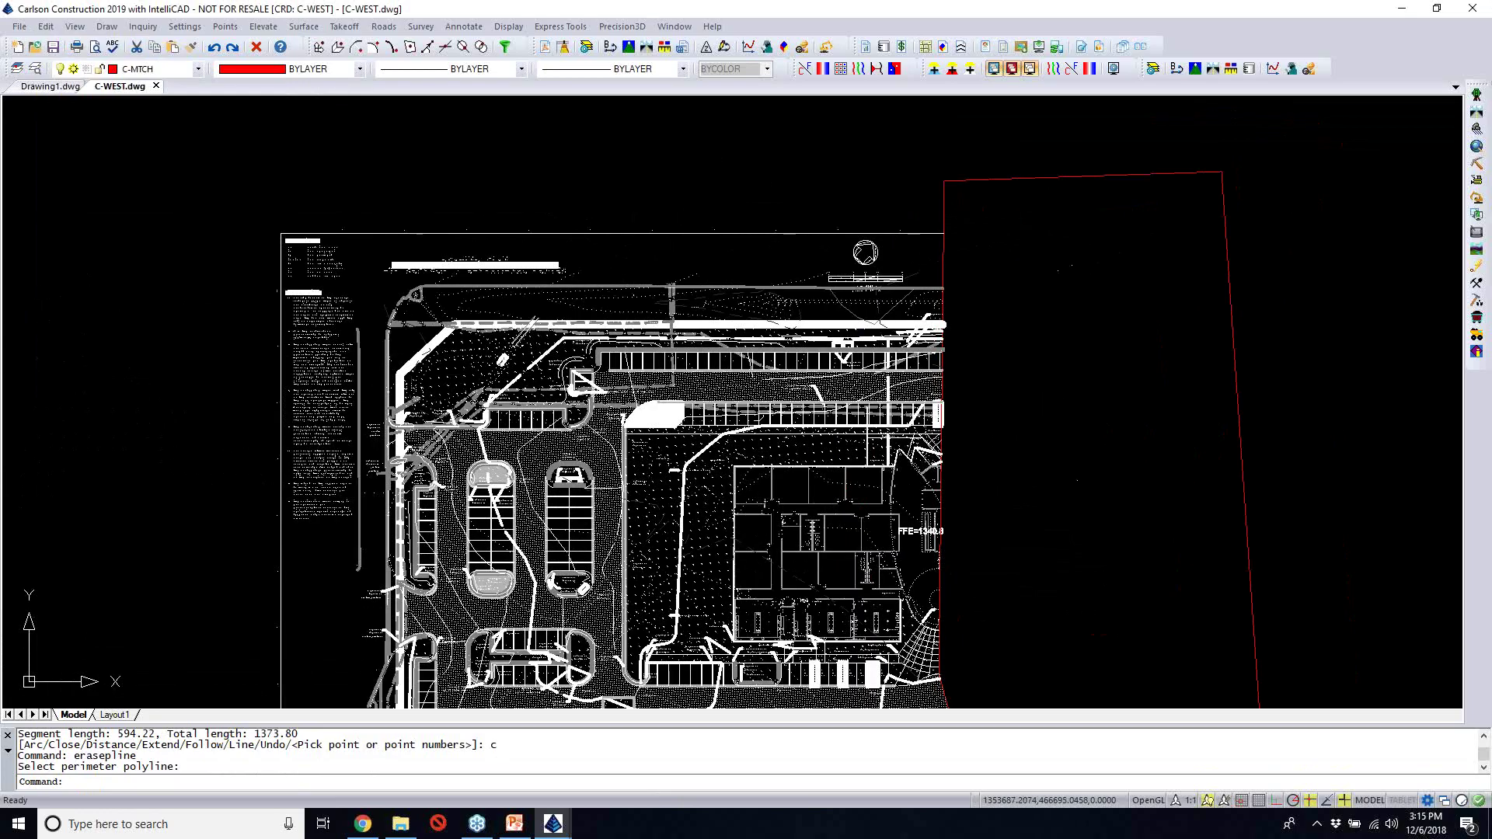
type("e")
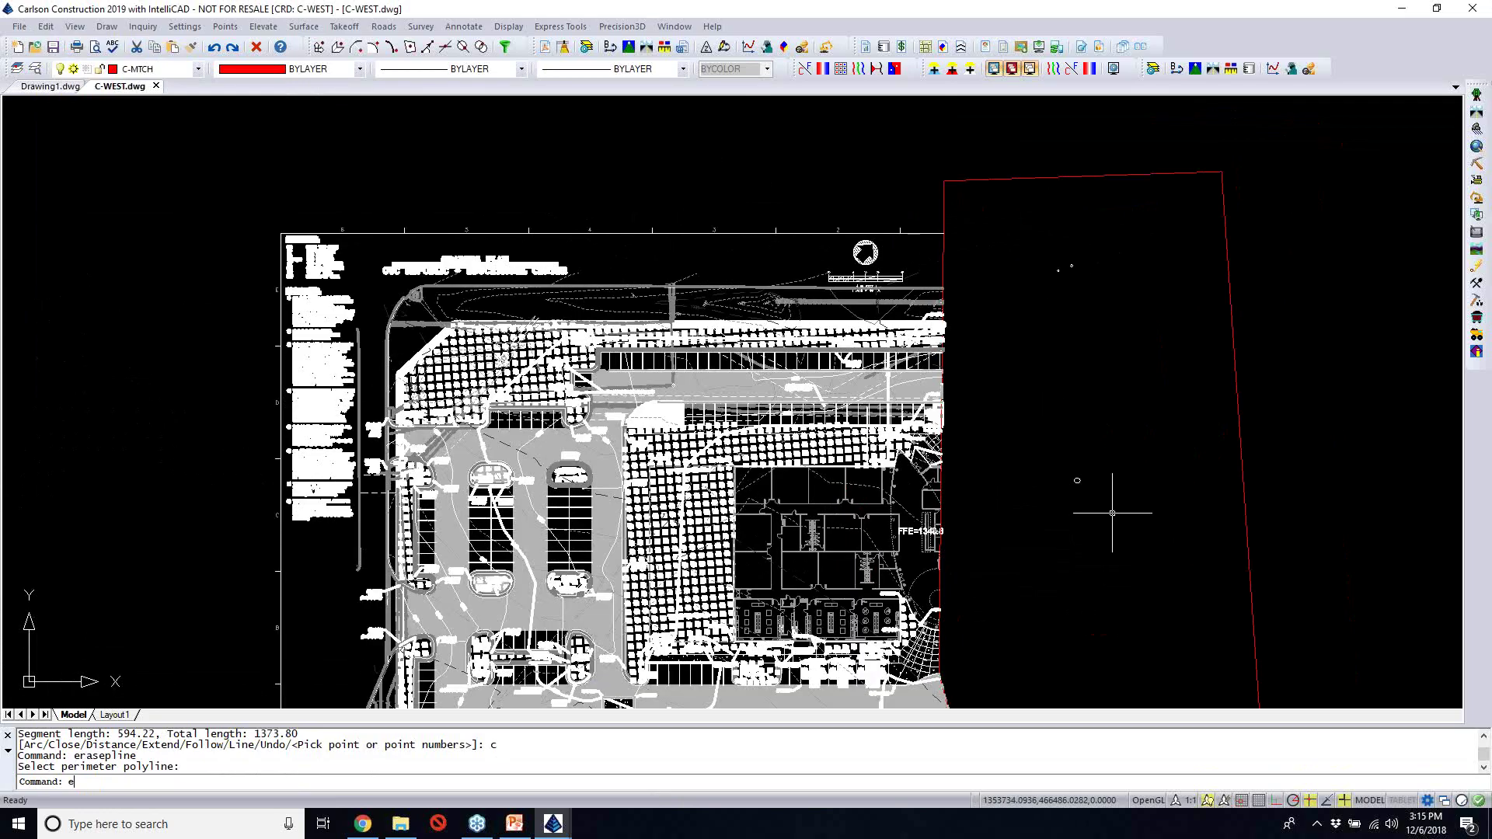
key("Return")
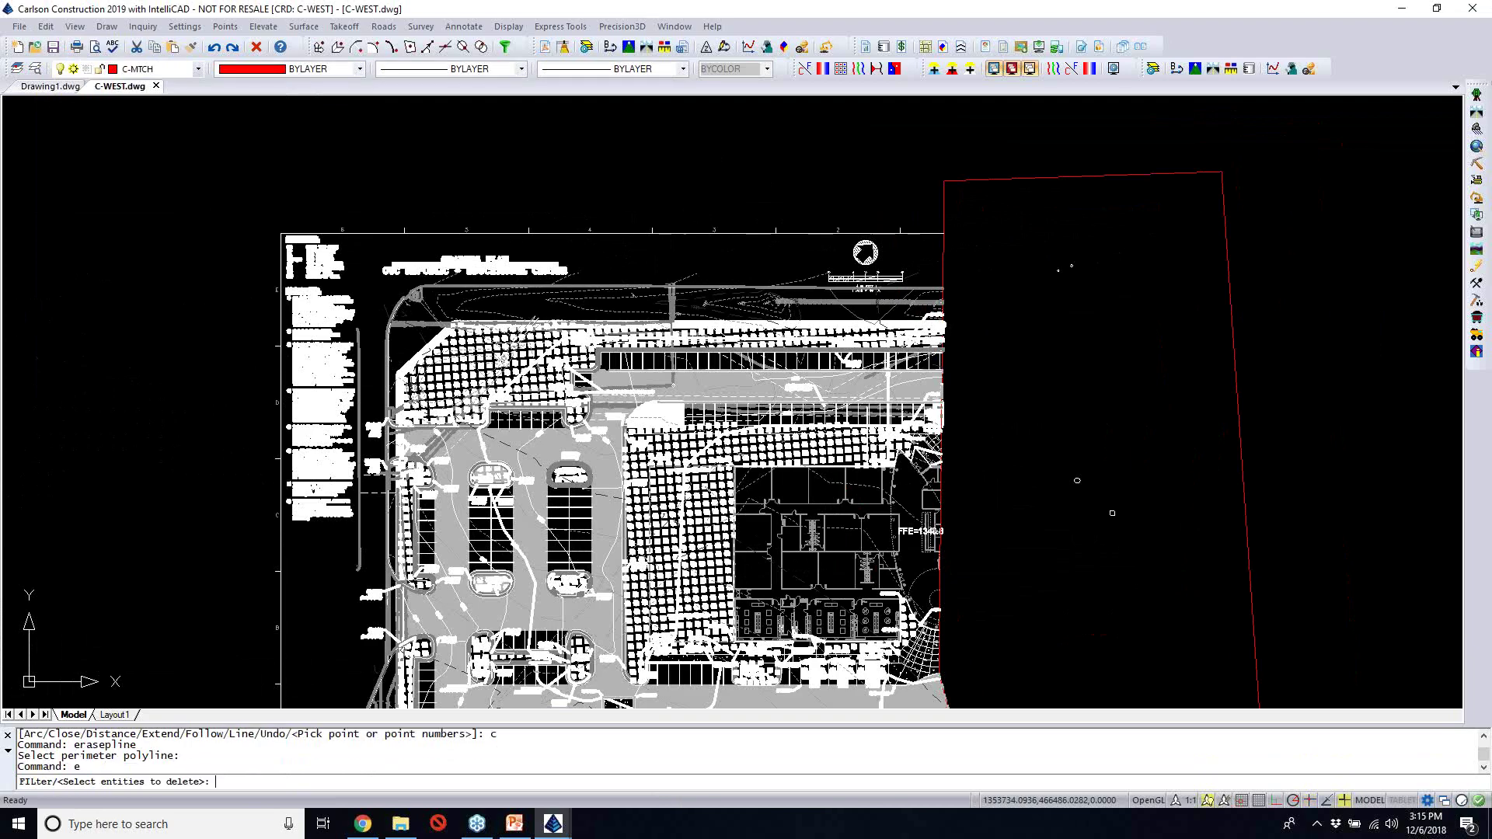
left_click(1147, 546)
left_click(1089, 368)
key("Return")
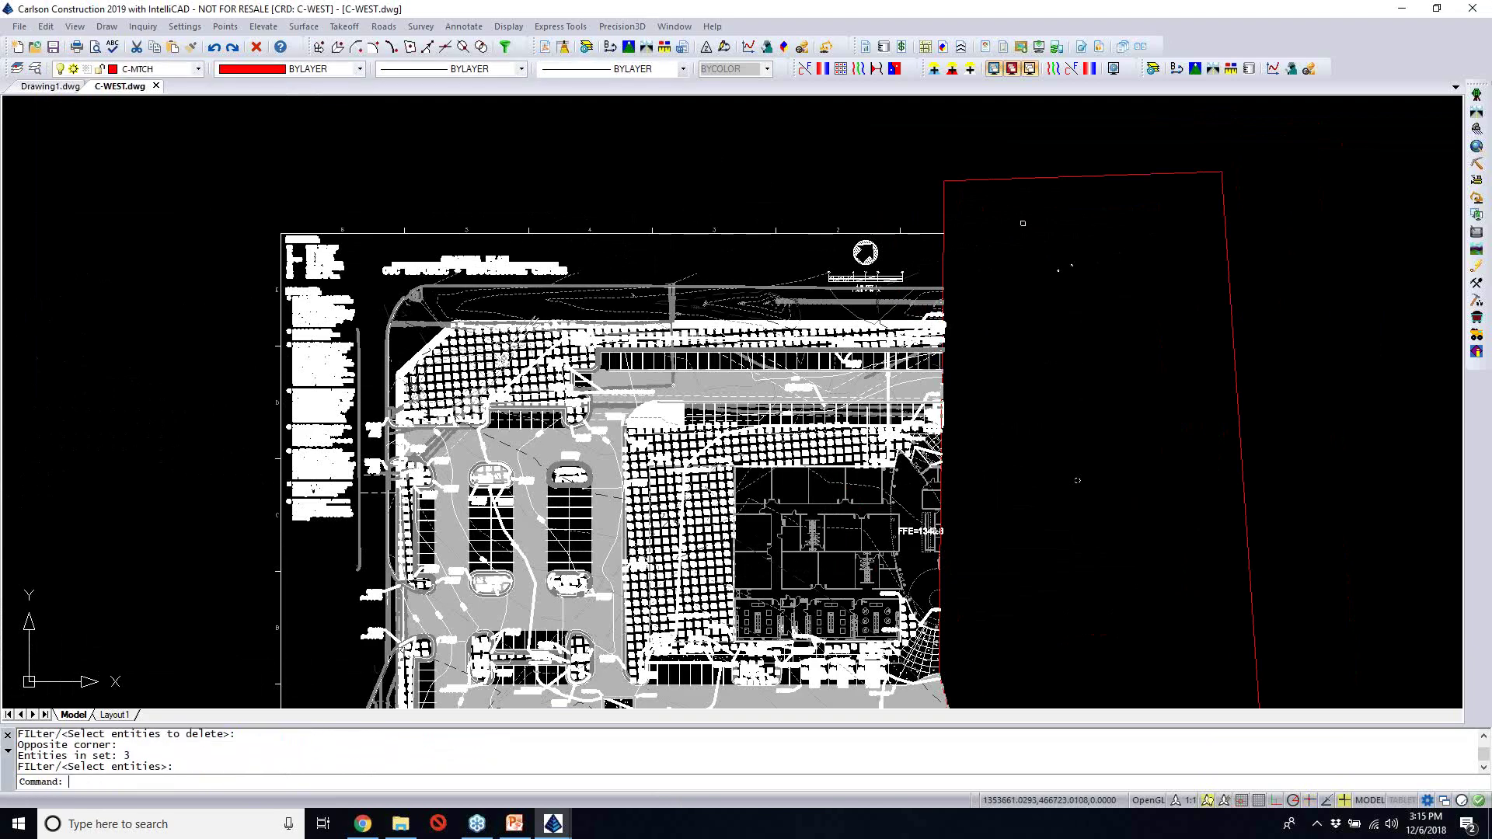
Examine how the linework is clipped along the match line near the sheet's south border and heavy dashed boundary
scroll(1039, 295, "down", 5)
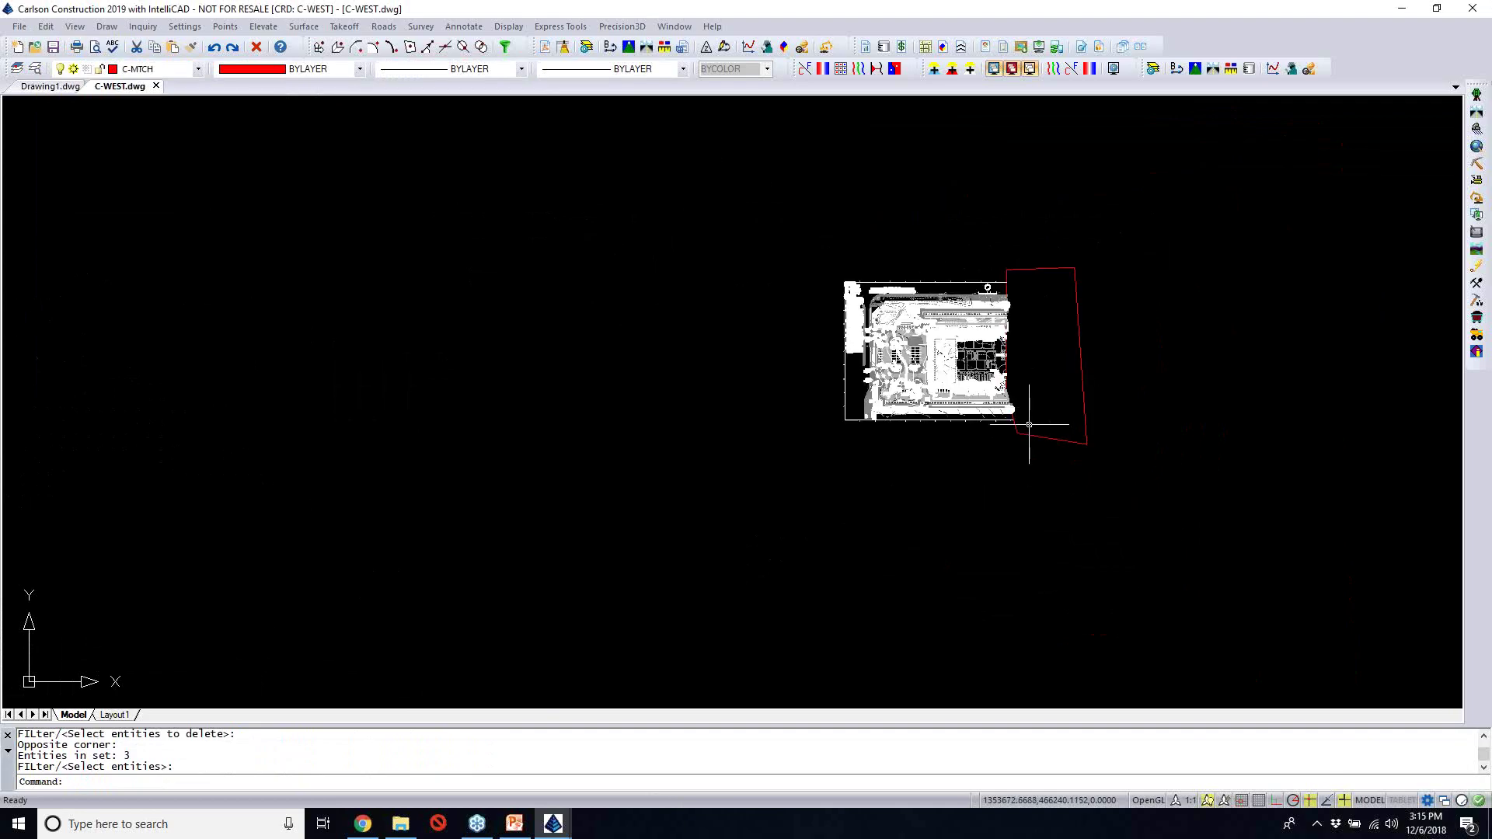
scroll(1029, 425, "up", 4)
scroll(1028, 423, "up", 4)
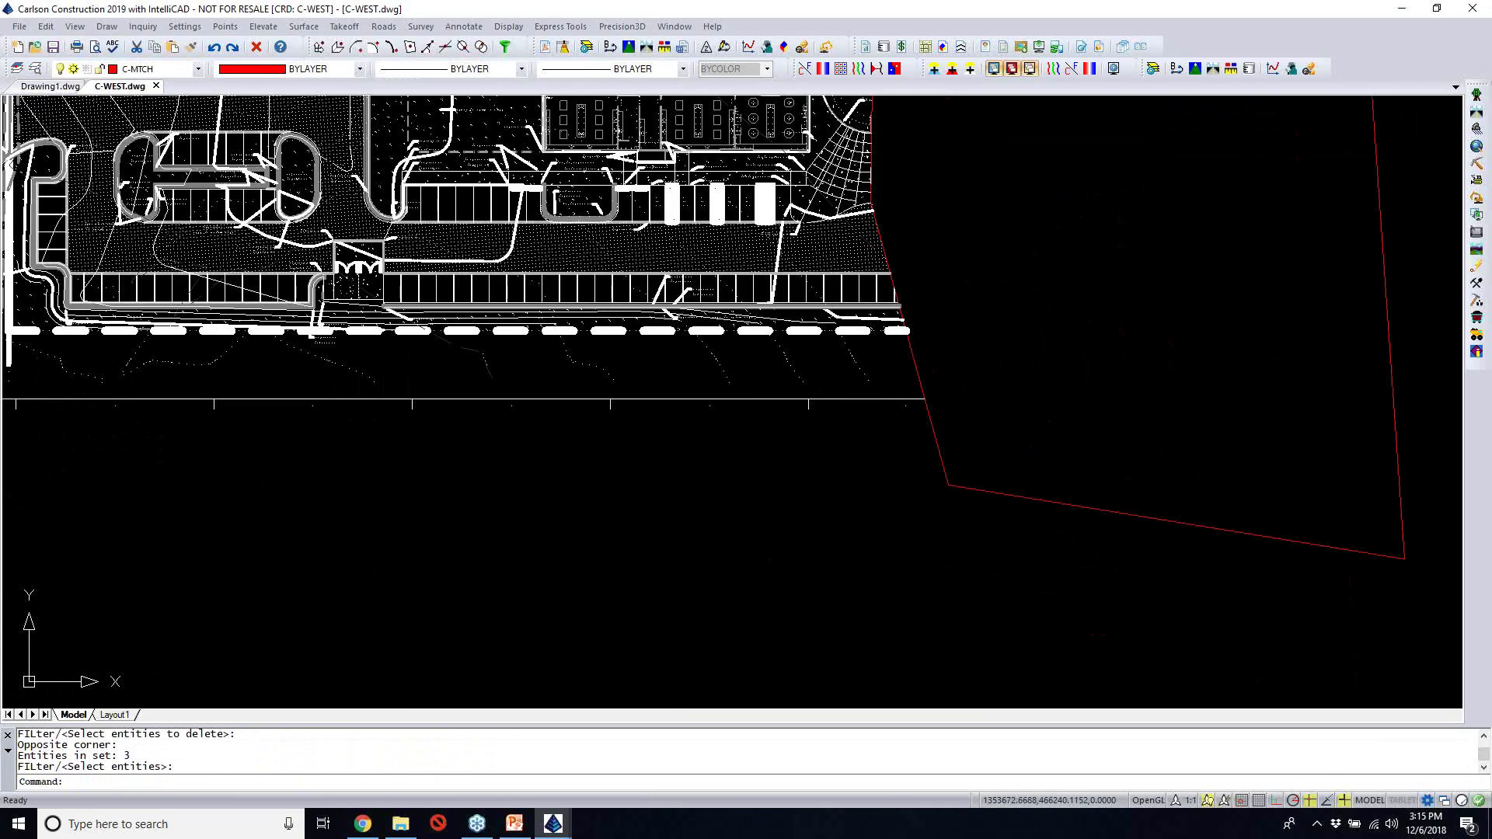
scroll(1028, 423, "up", 4)
scroll(696, 185, "up", 4)
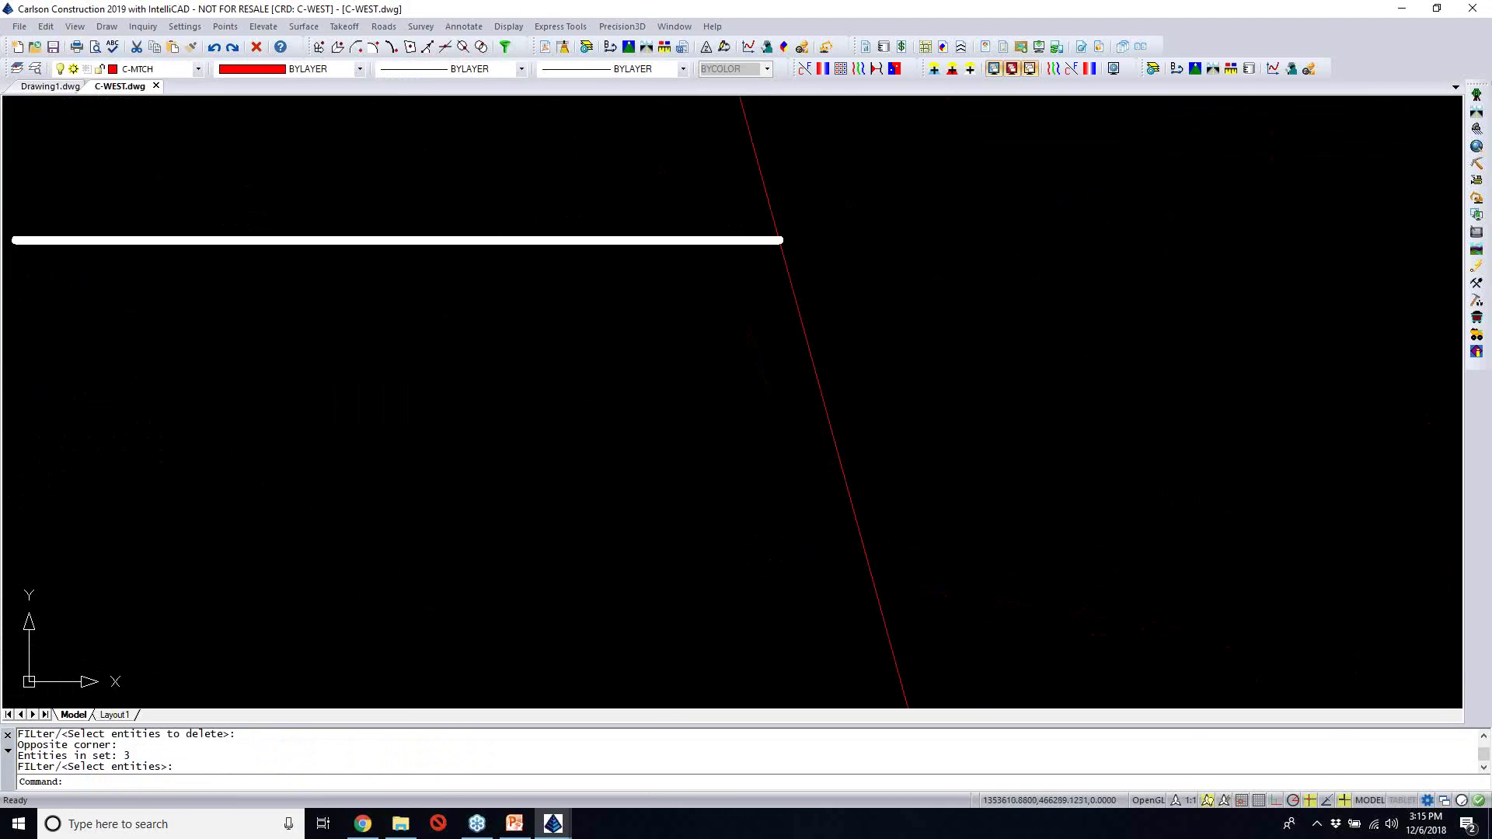
middle_click_drag(779, 240, 732, 255)
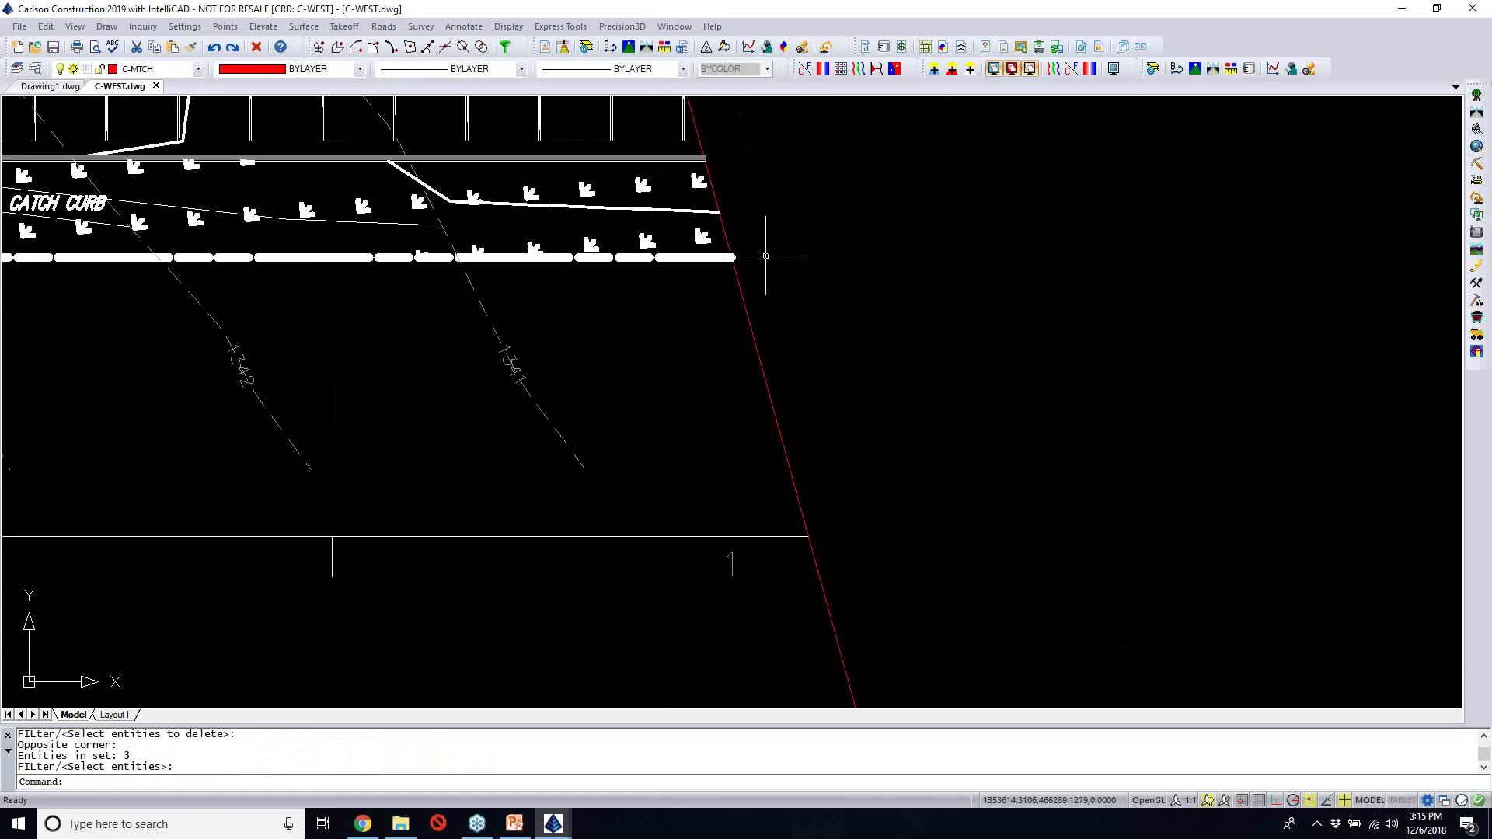
scroll(777, 256, "down", 2)
scroll(840, 255, "down", 5)
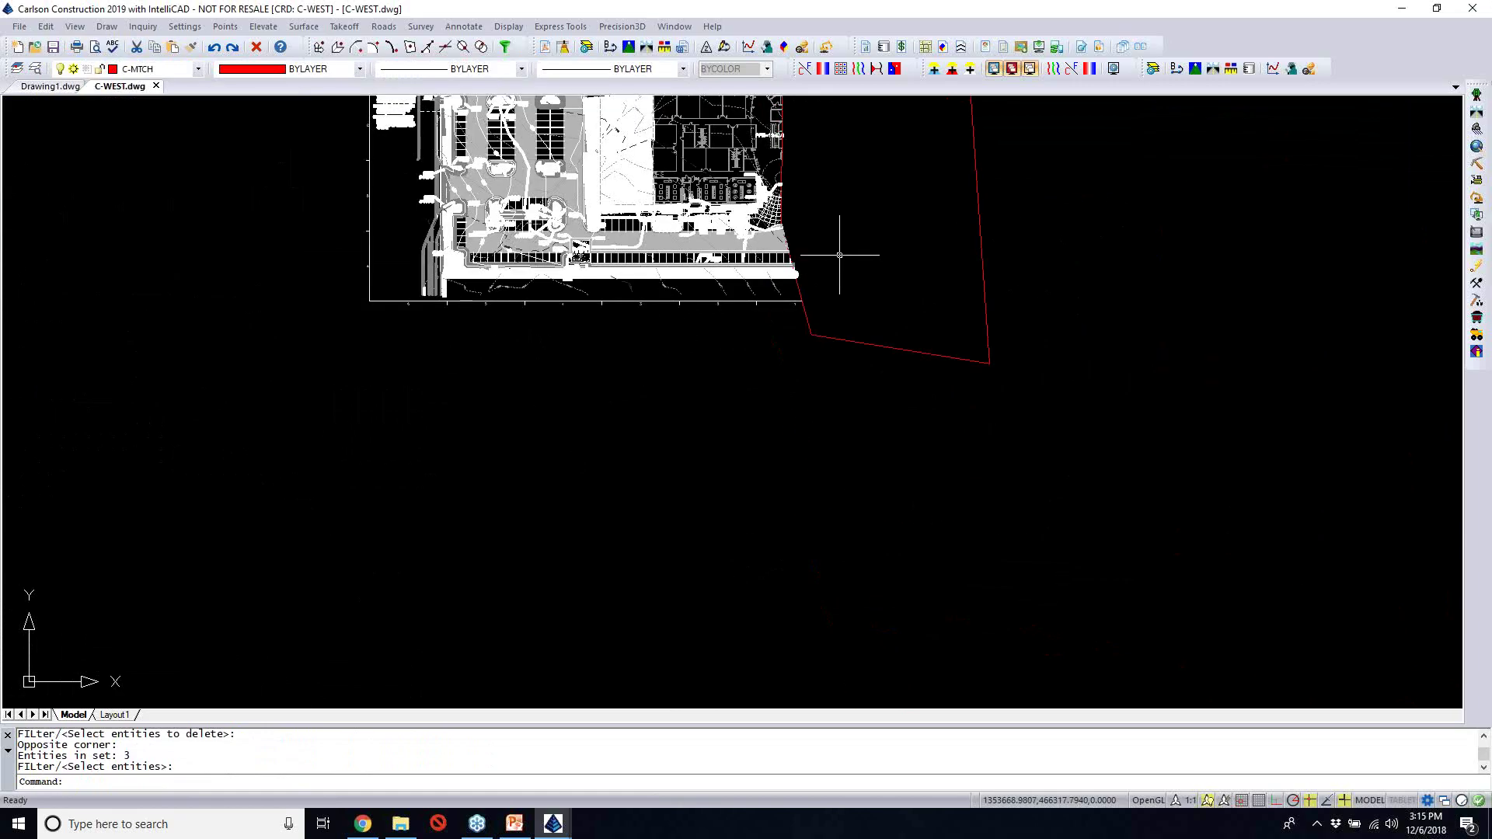
middle_click_drag(840, 255, 853, 473)
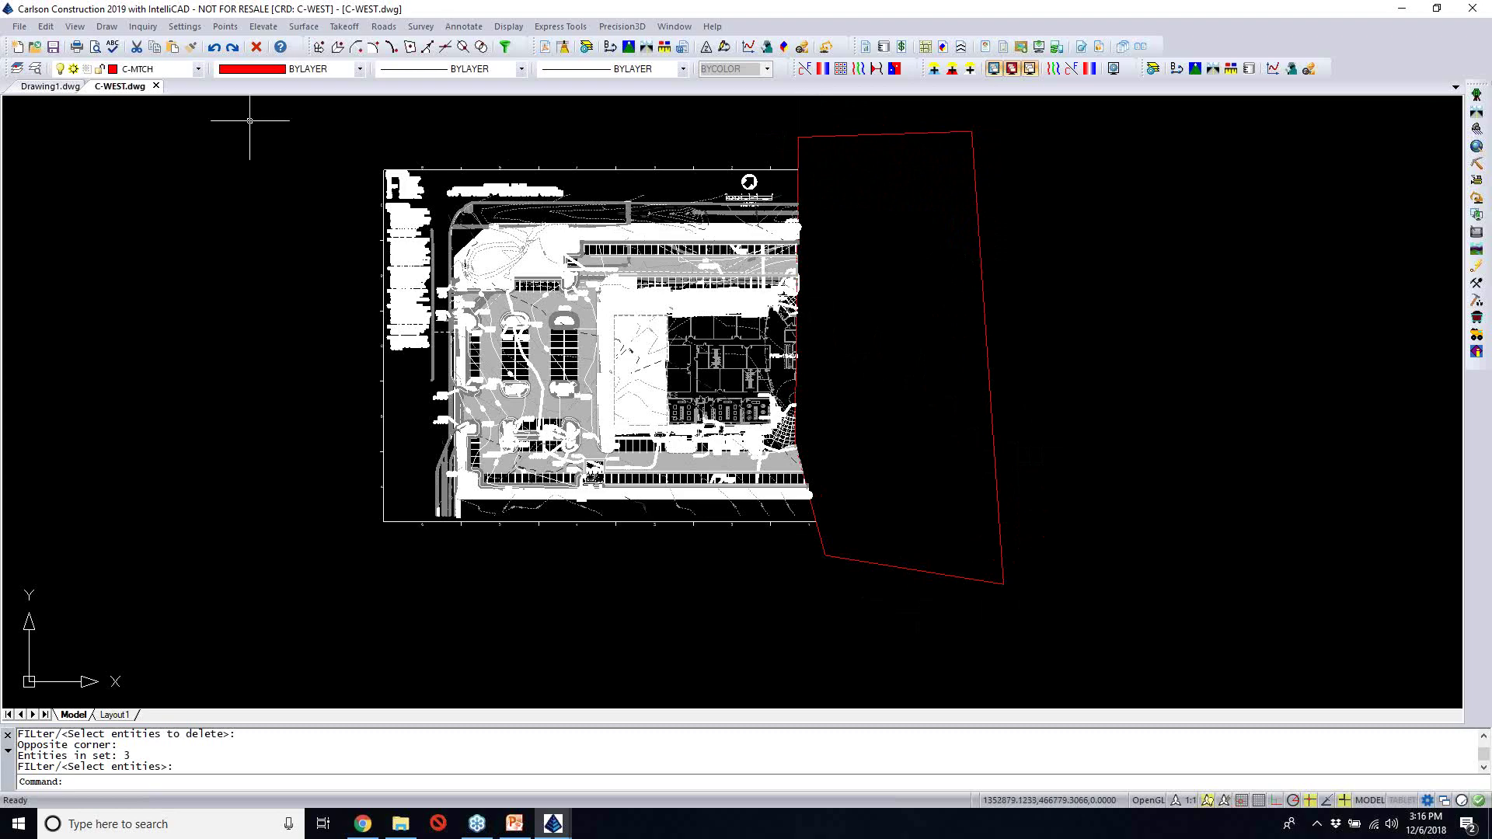
Start a Write Block export from entities and select the closed C-MTCH match-line polyline as its content
left_click(107, 27)
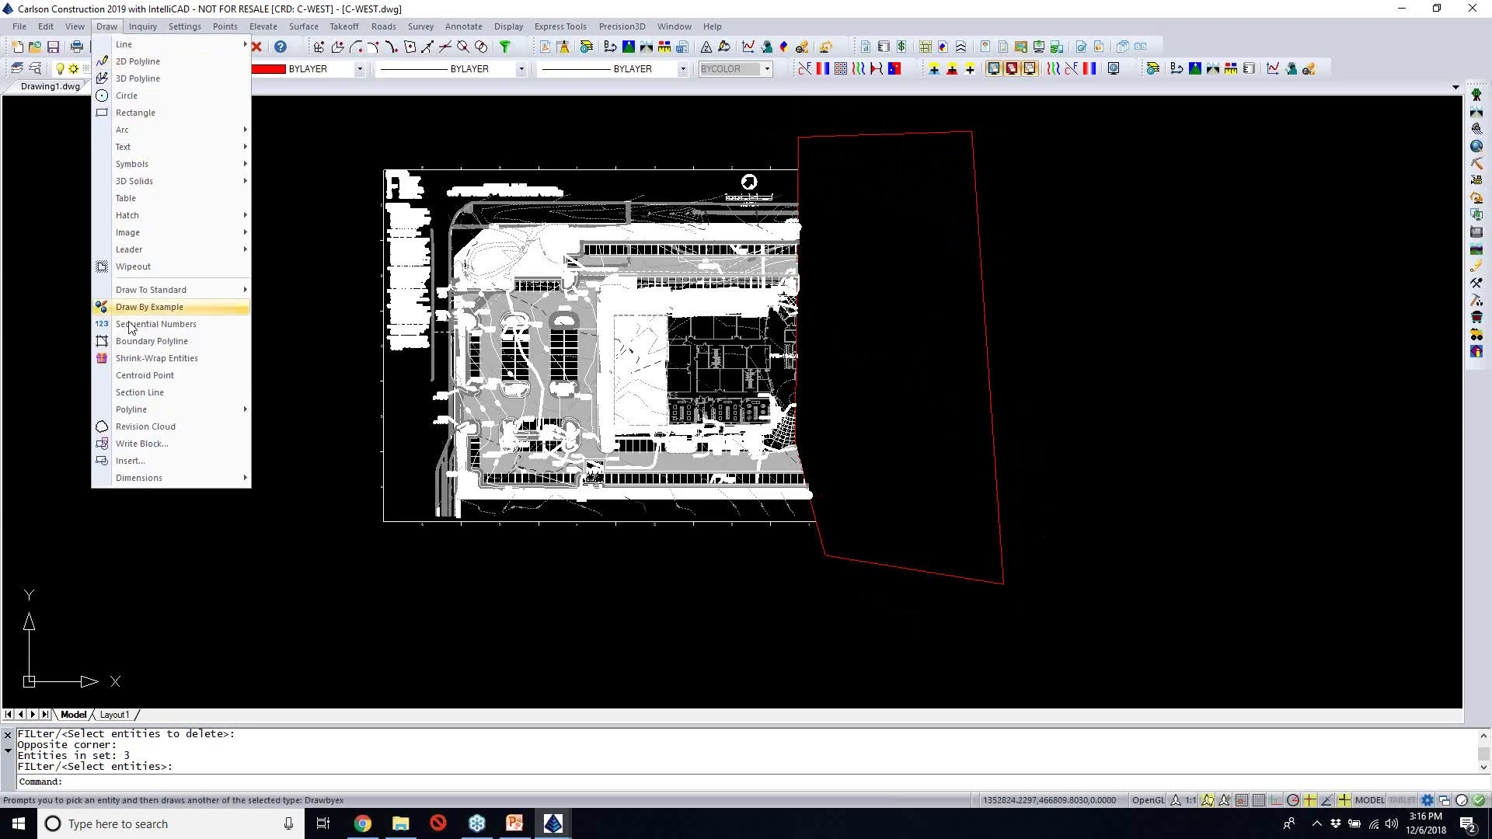
left_click(149, 446)
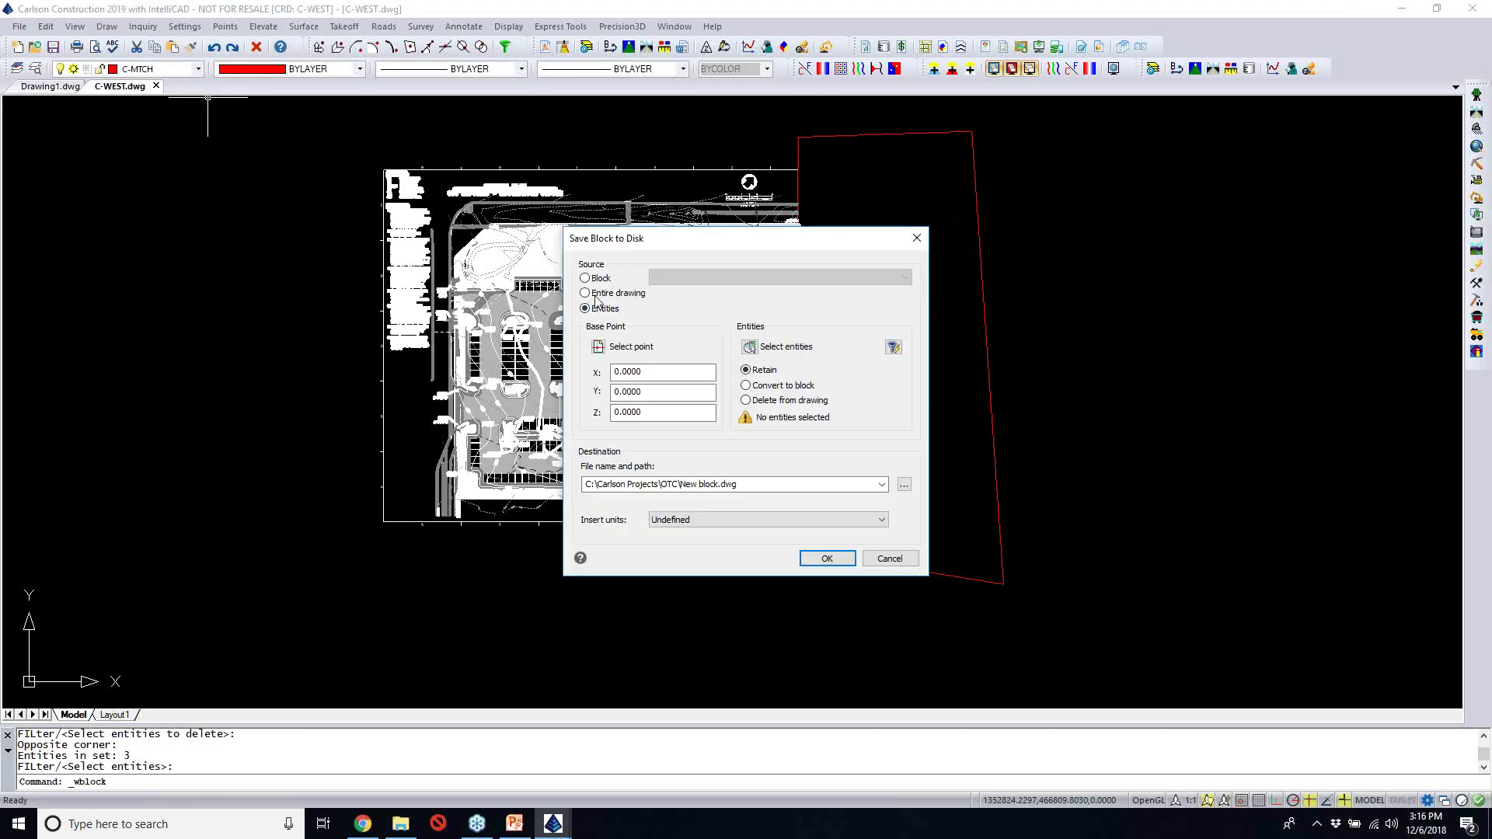
left_click(751, 347)
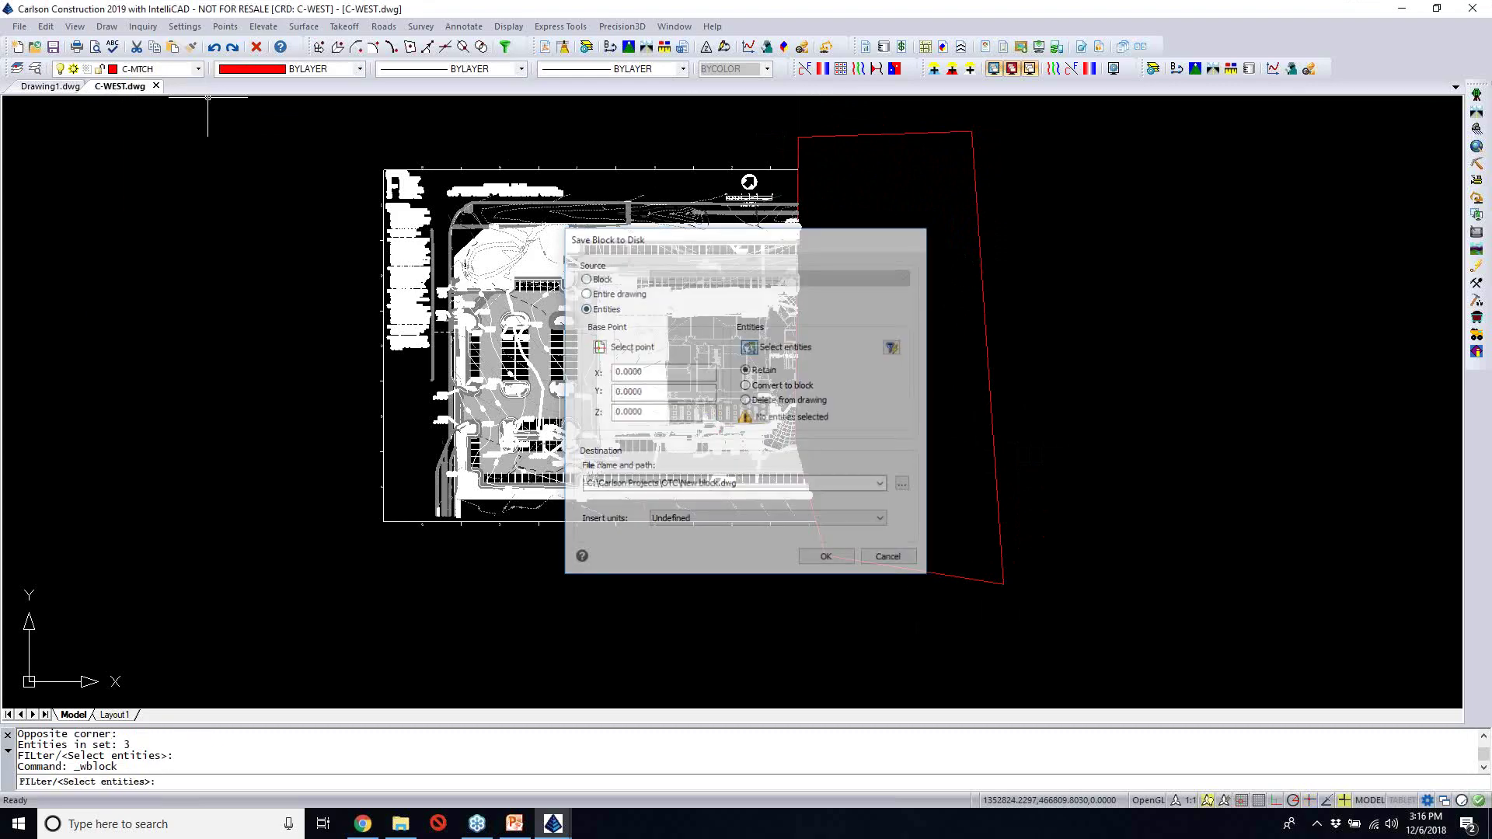
left_click(875, 564)
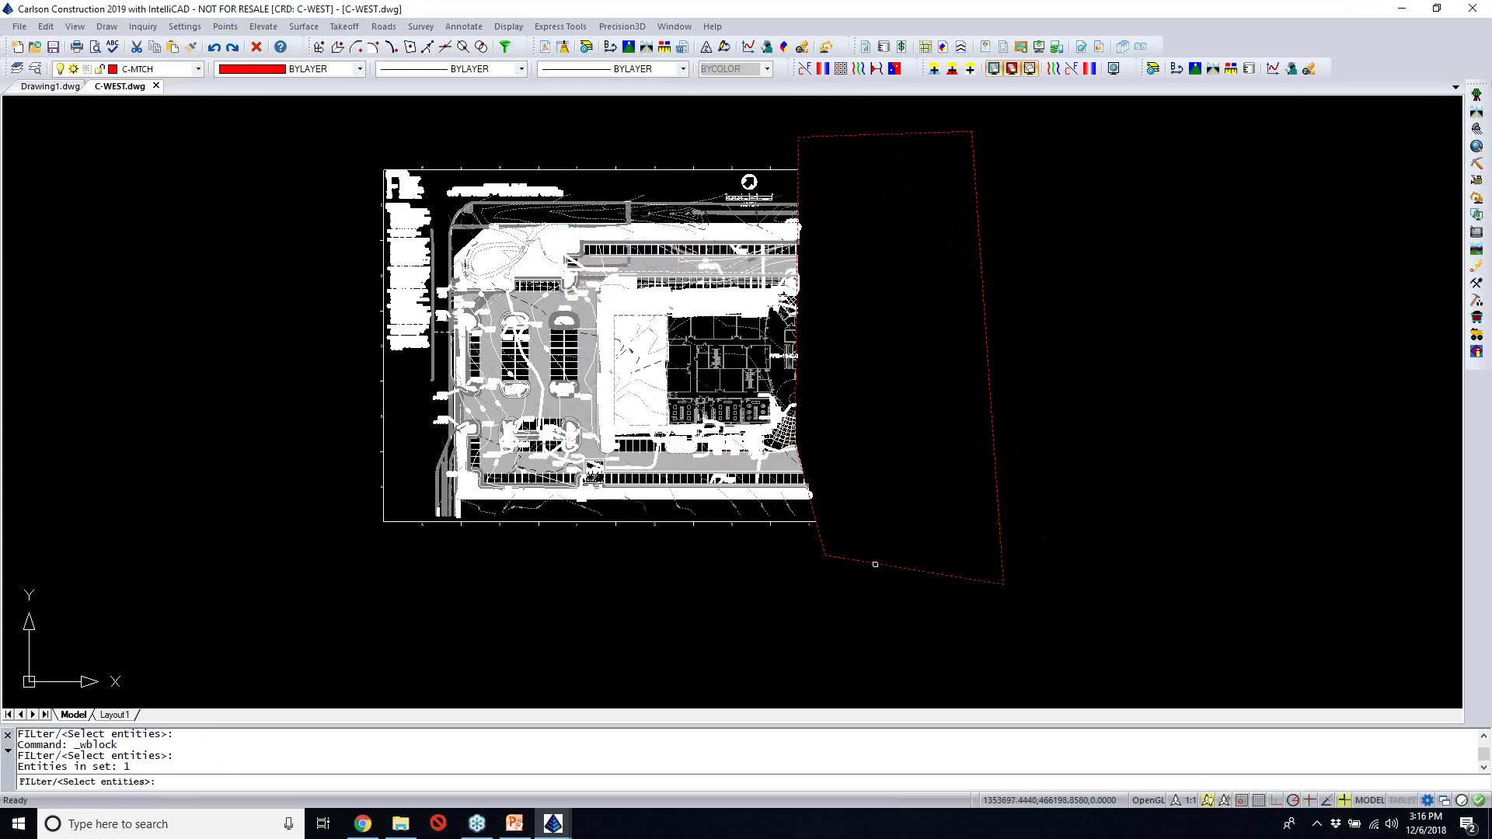
key("Return")
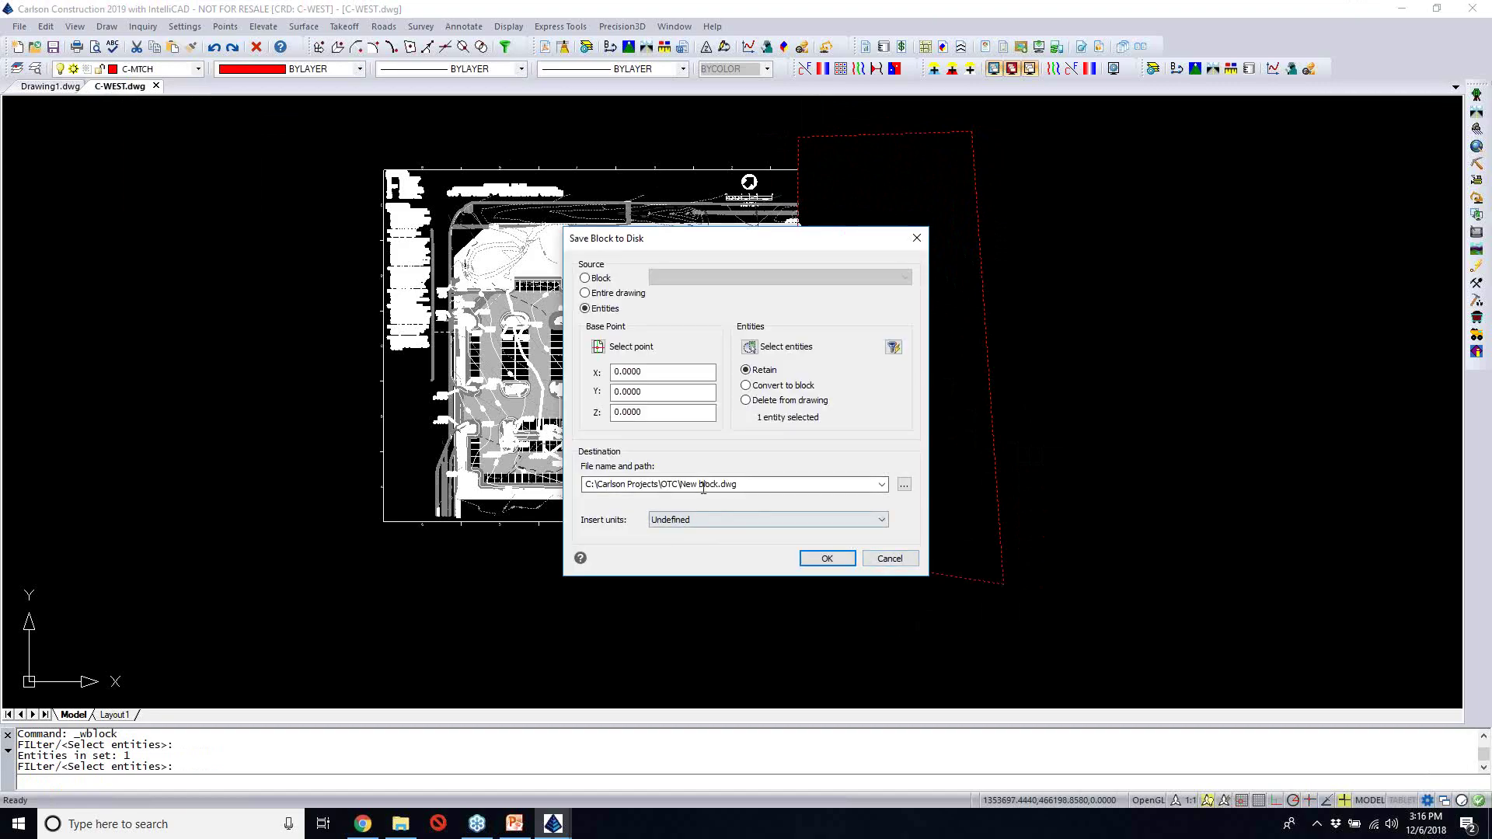
Set the block's destination file to C-MTCH1.dwg in the C:\Carlson Projects\OTC folder
triple_click(692, 485)
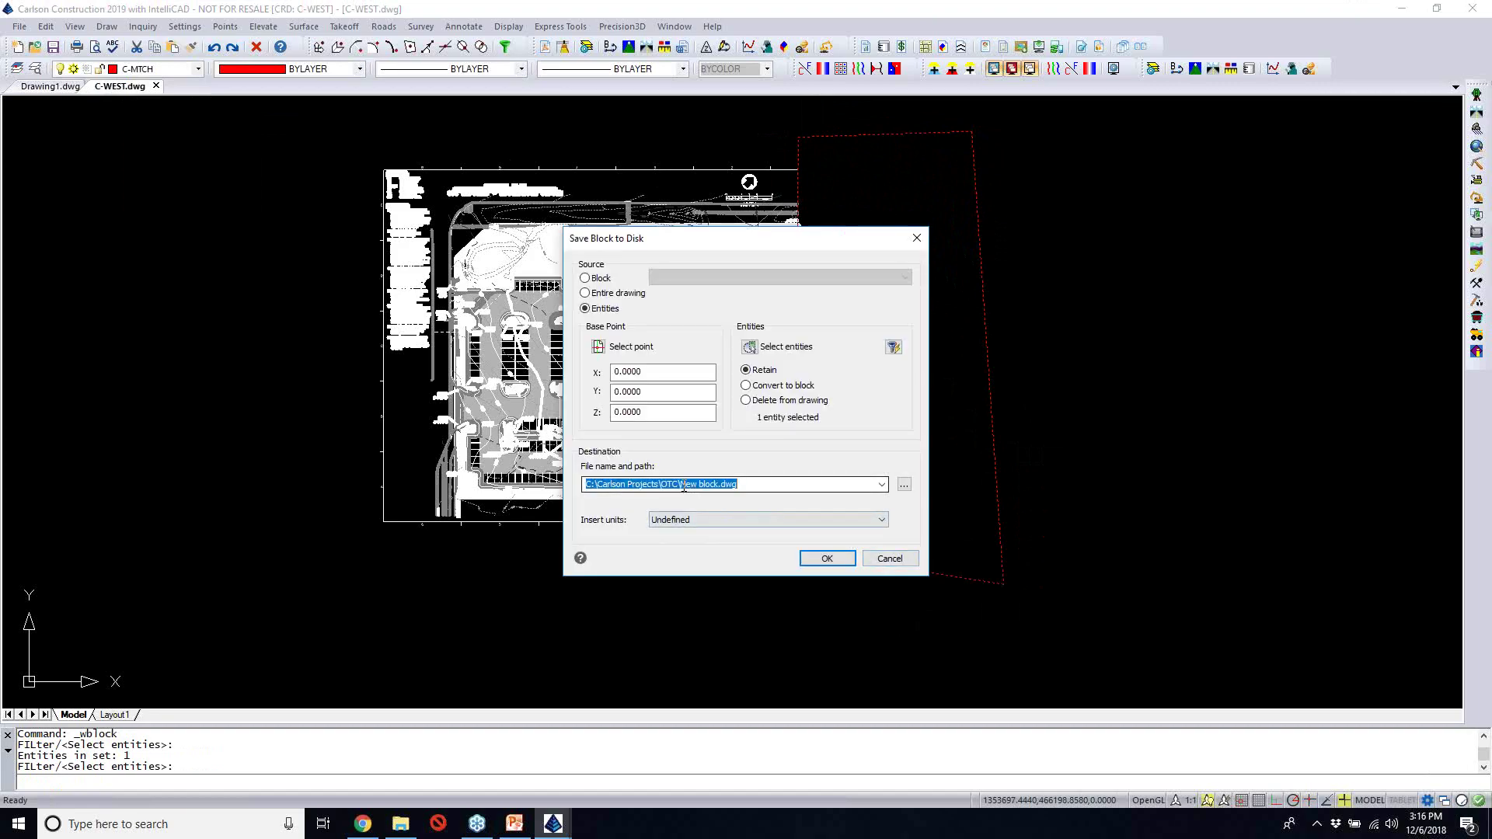
left_click(697, 484)
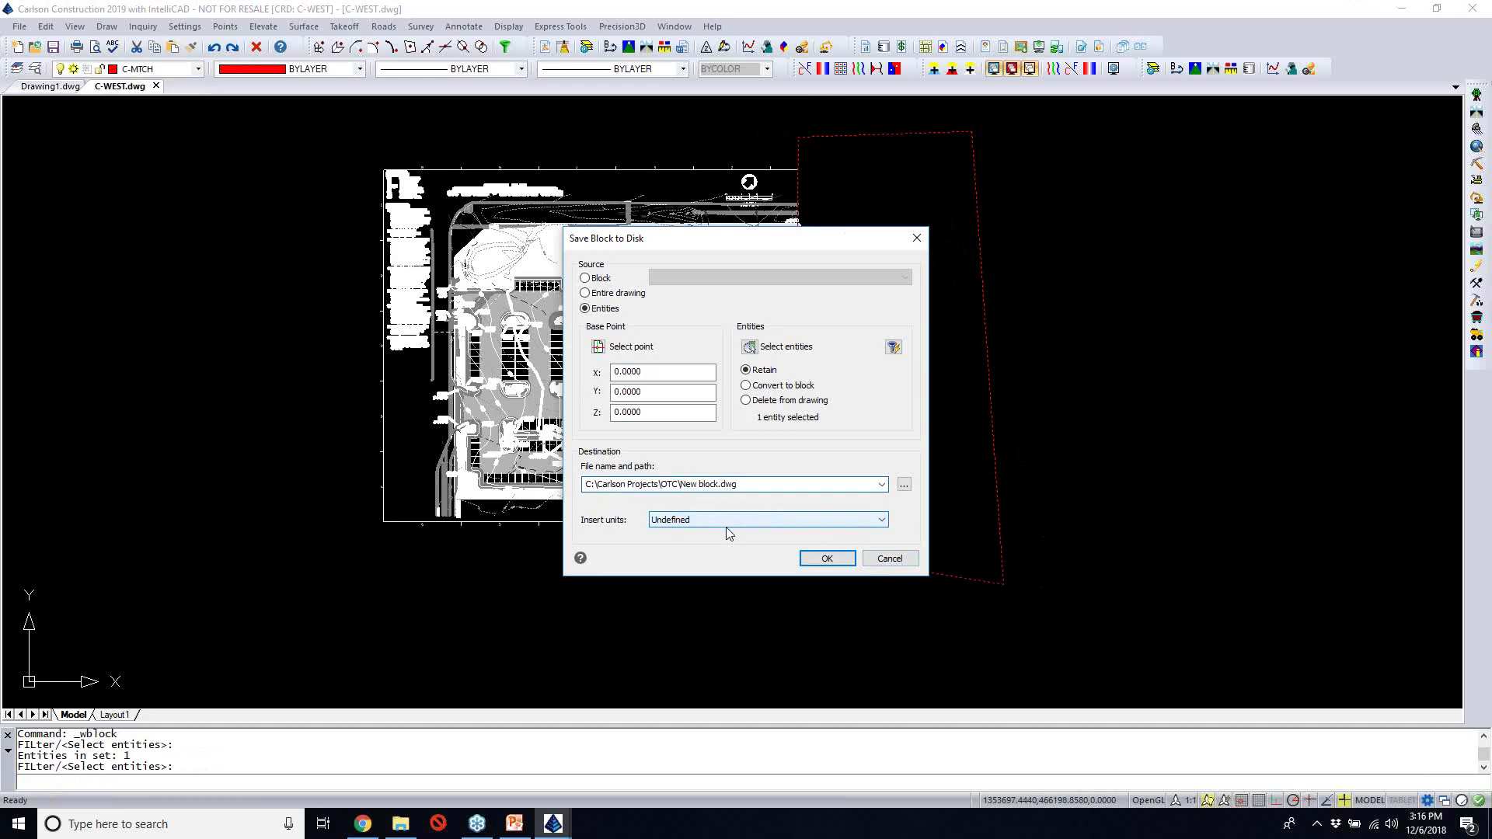
key("shift+Right")
key("shift+Right")
key("shift+Right")
key("shift+Right")
key("shift+Right")
key("shift+Right")
key("shift+Right")
key("shift+Right")
key("shift+Right")
type("C-MTCH1")
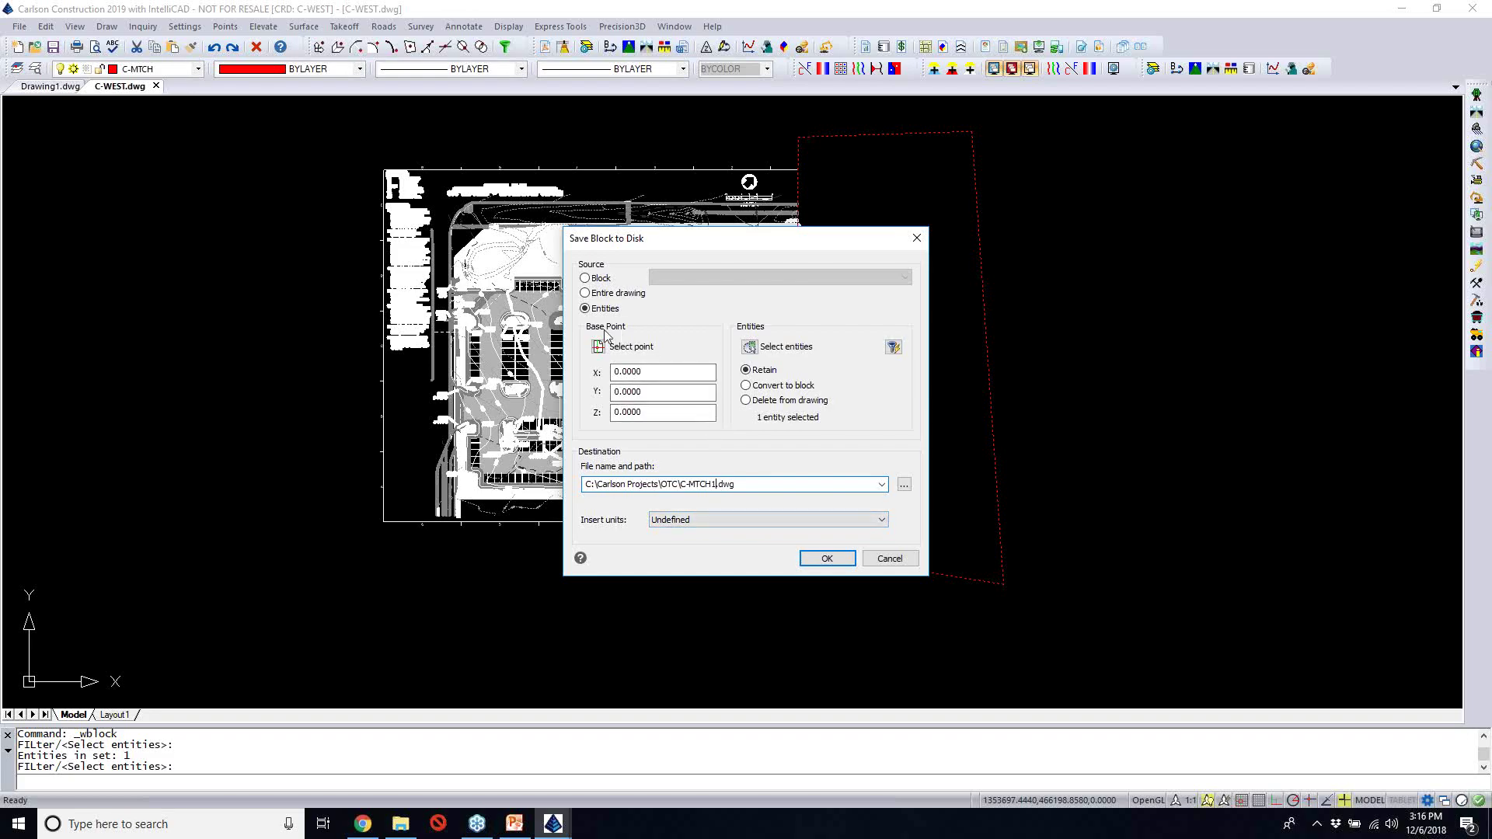
Pick the export's base point on the match line at X 1353591.9262, Y 466354.2360, and write the block to disk with the original retained
left_click(599, 348)
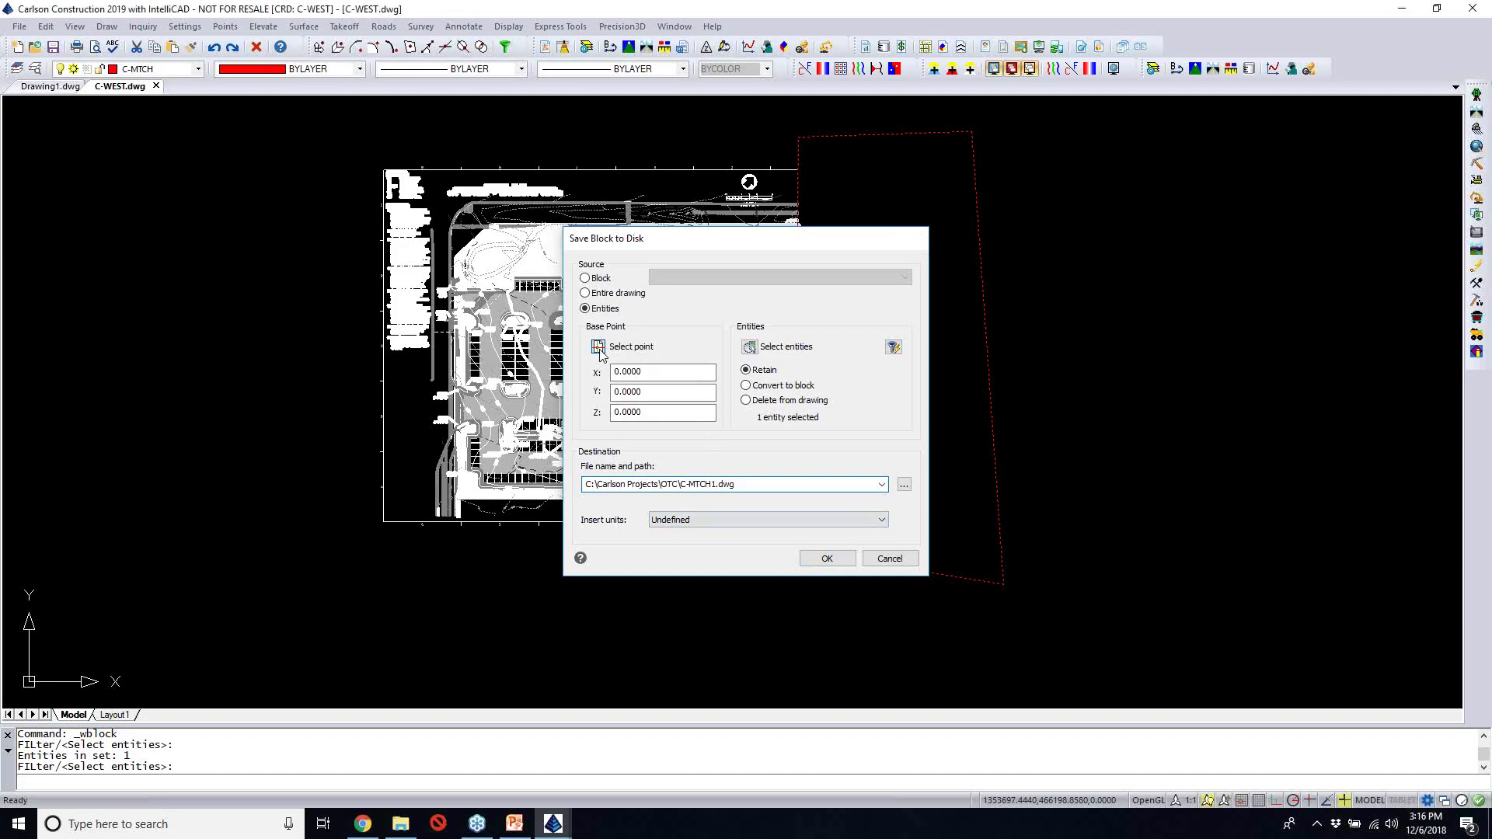
scroll(823, 537, "up", 2)
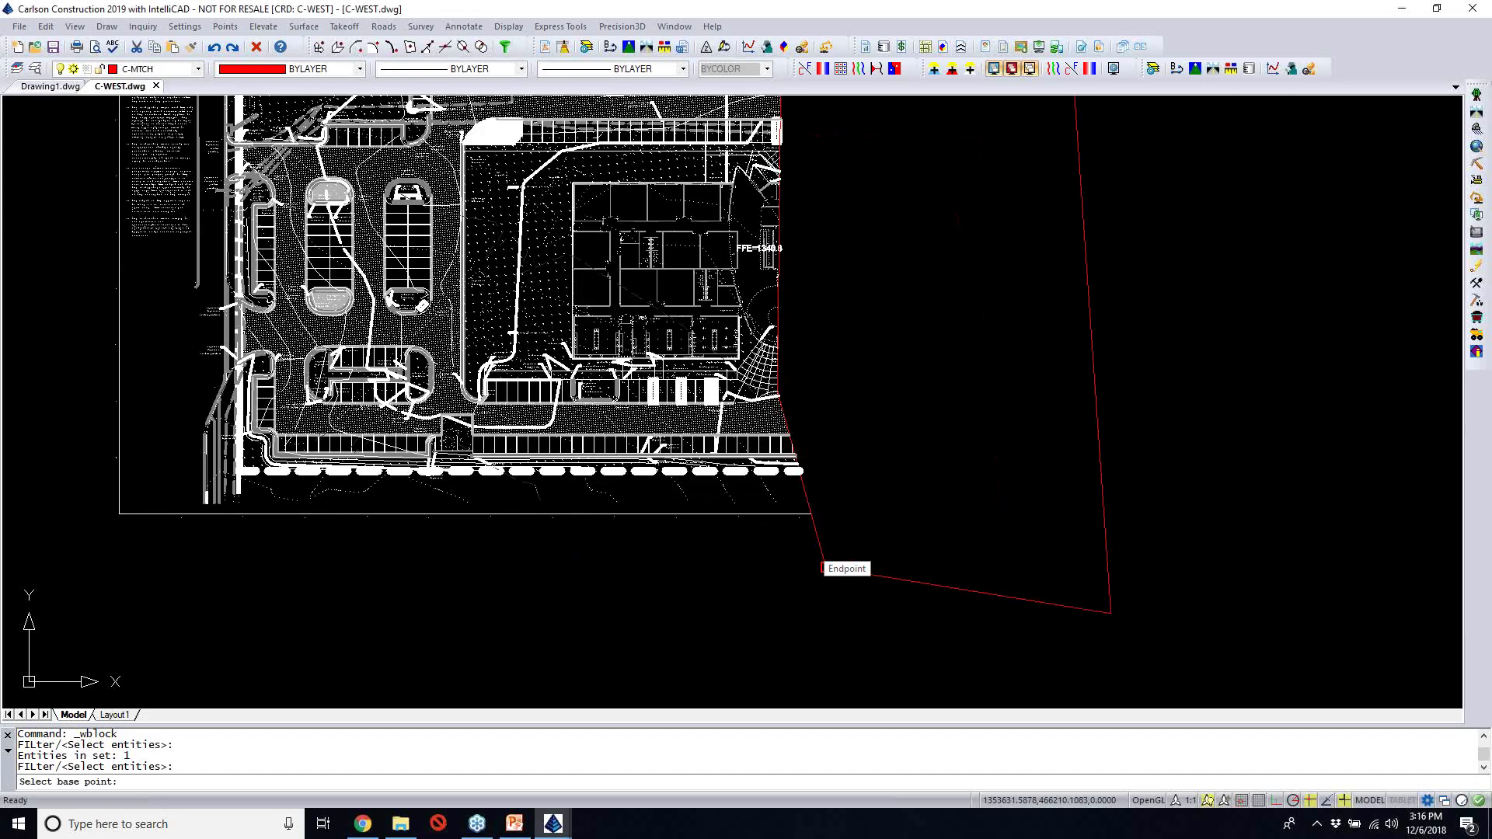
scroll(823, 544, "up", 3)
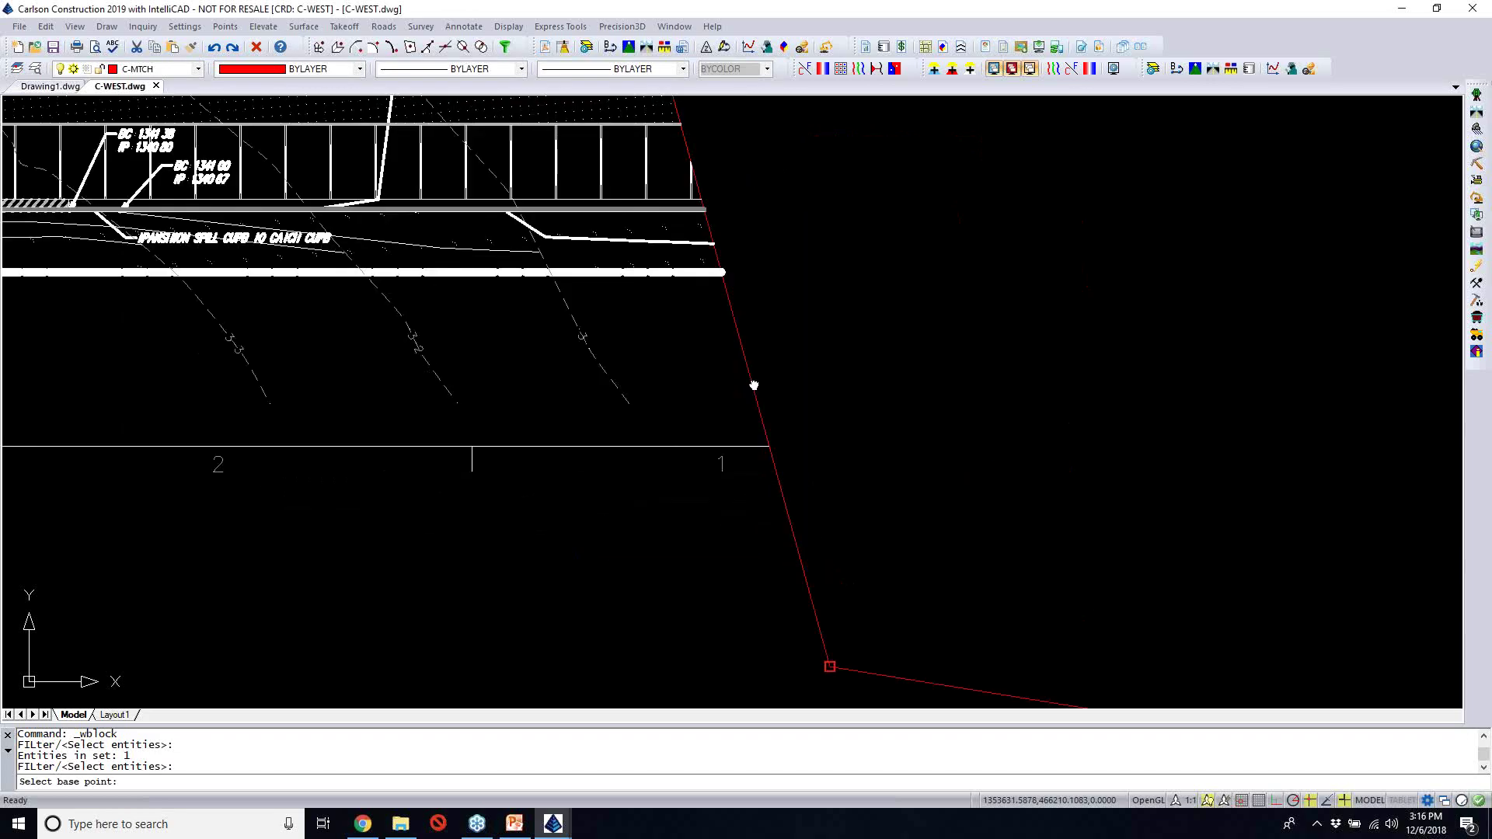
middle_click_drag(754, 386, 805, 573)
scroll(793, 360, "down", 1)
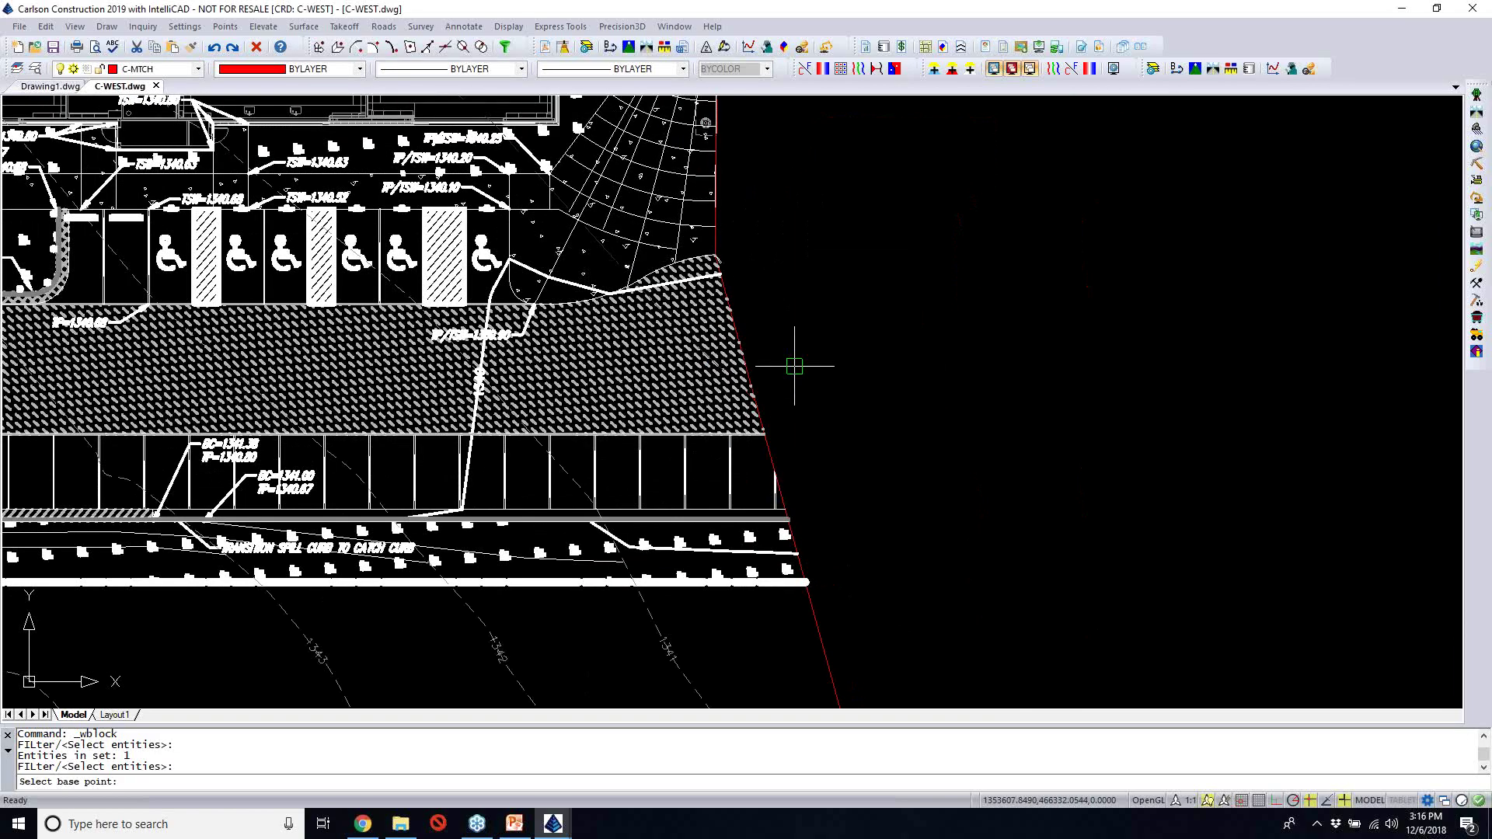
scroll(683, 310, "up", 5)
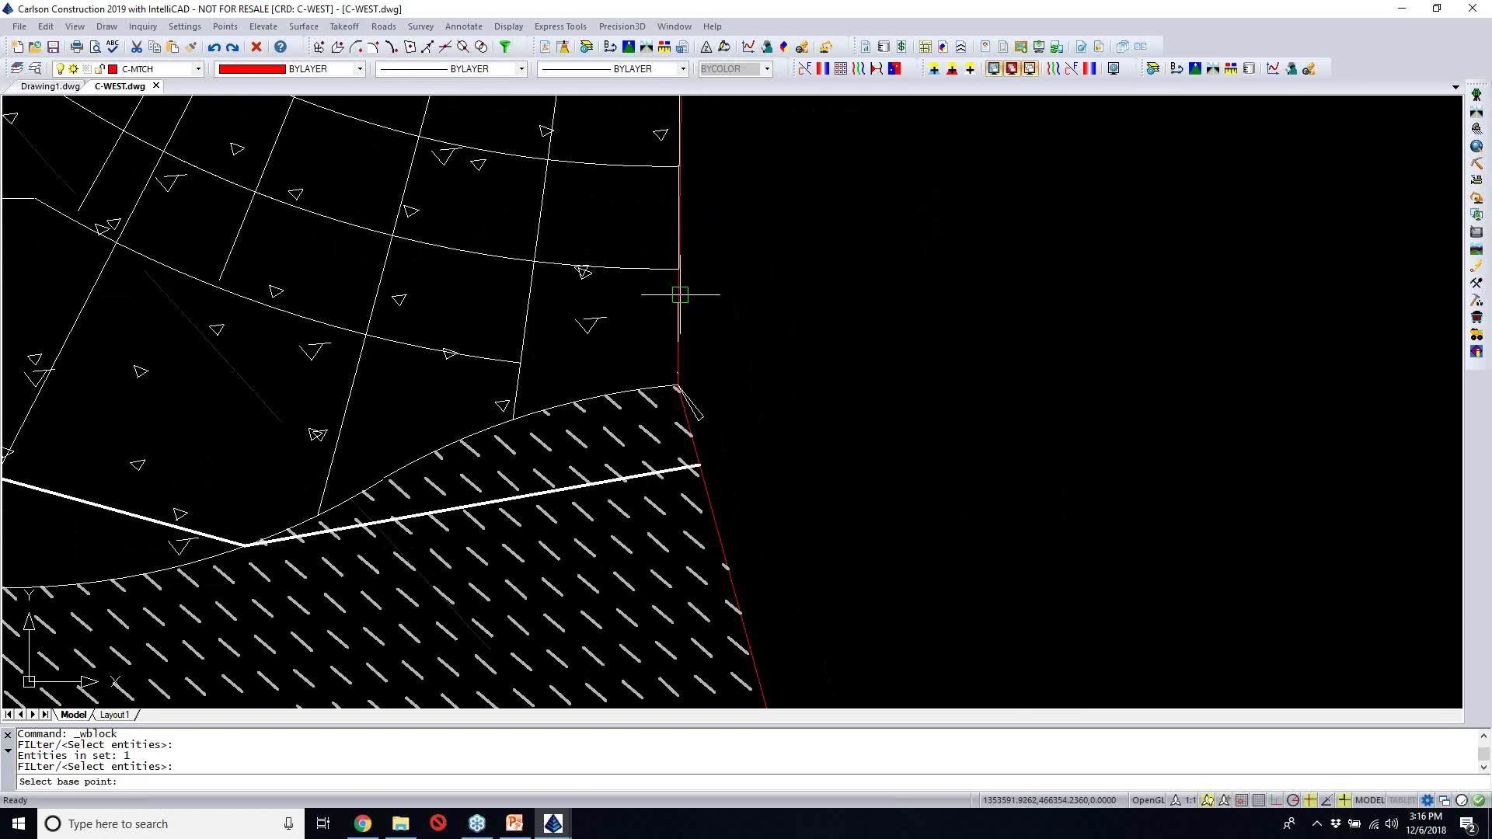
left_click(680, 295)
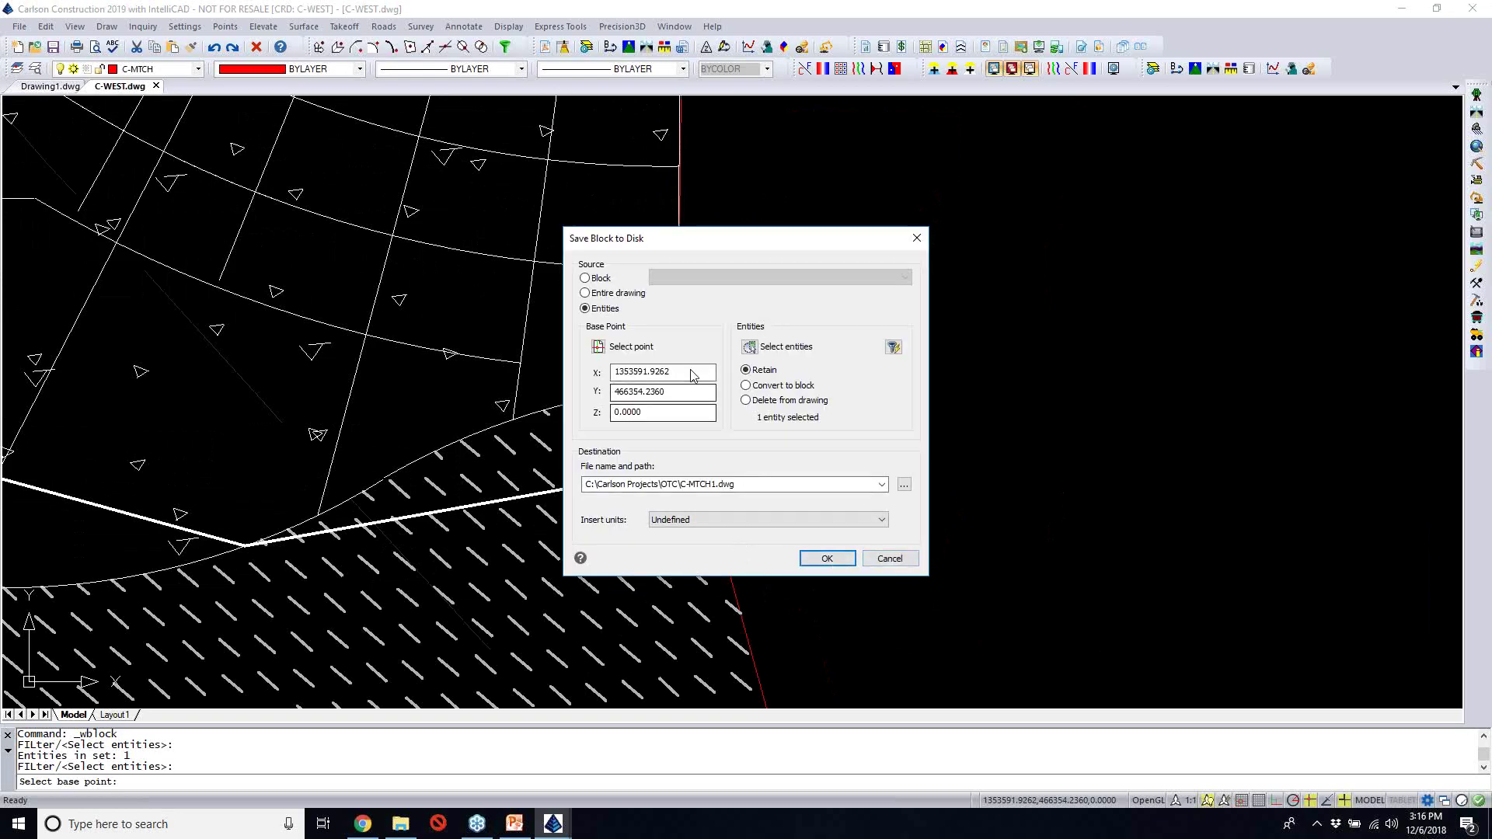
left_click(599, 347)
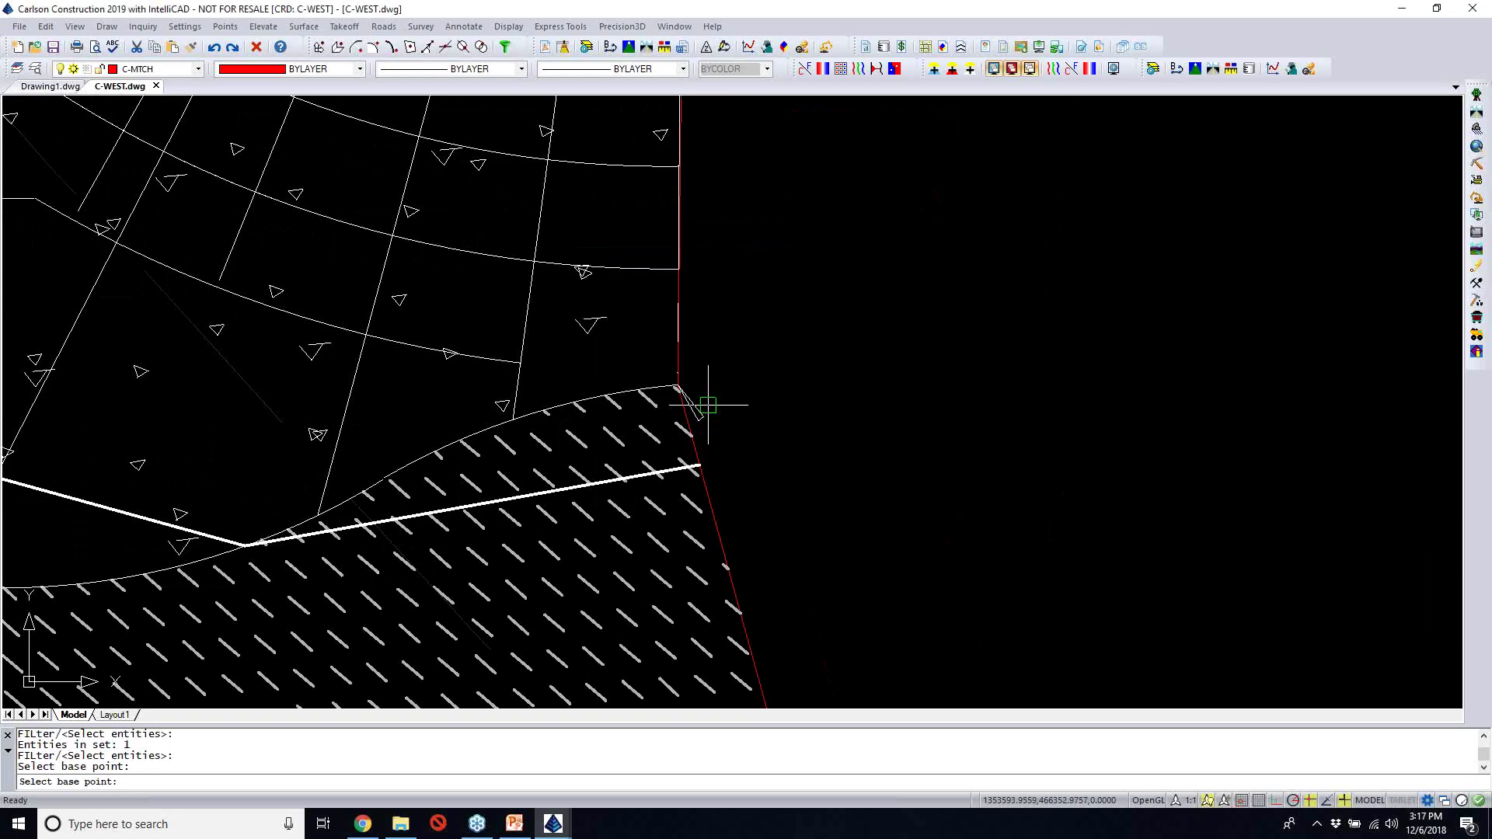
scroll(687, 443, "up", 3)
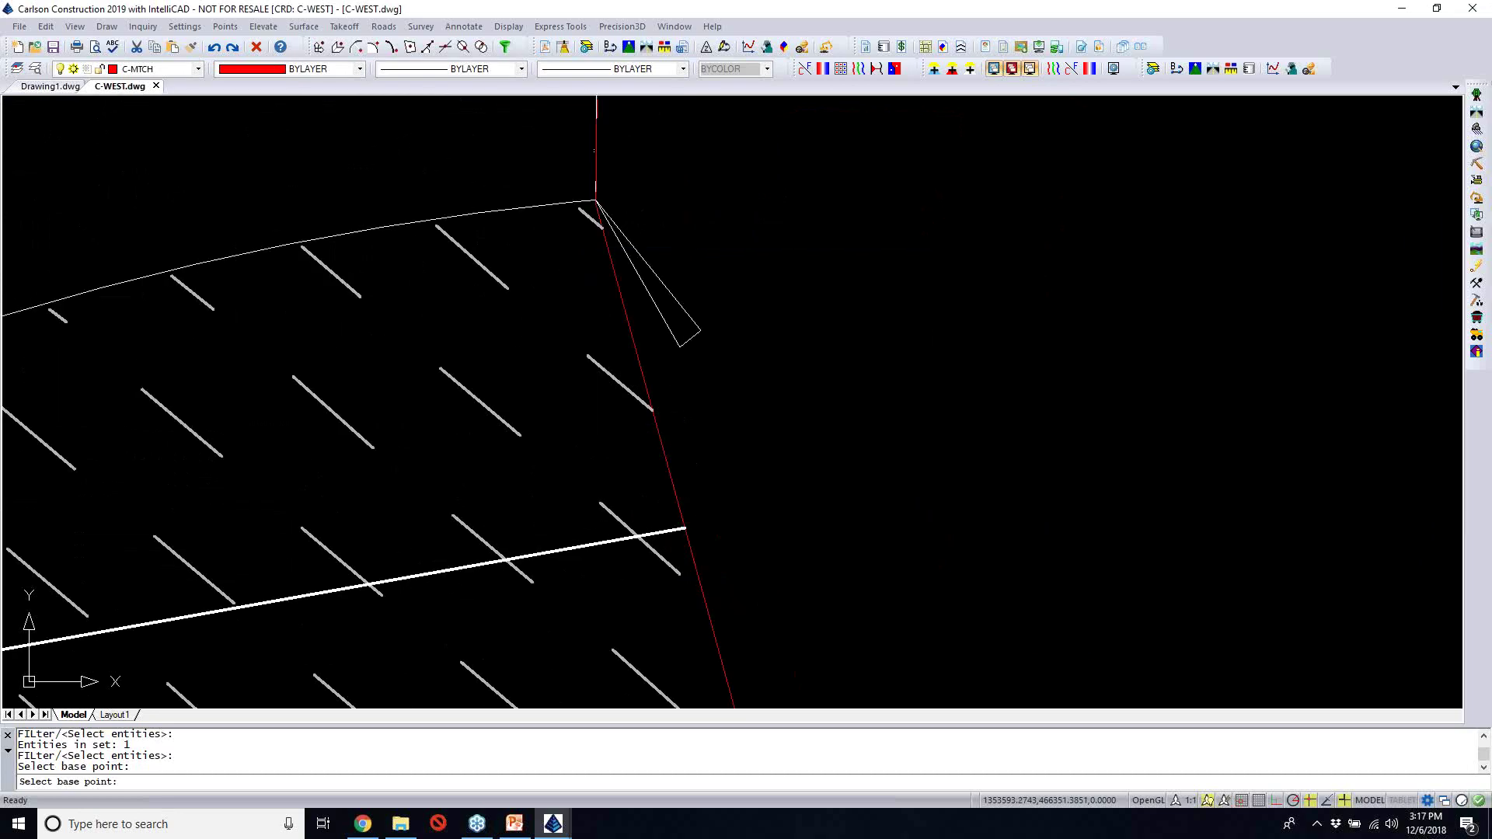
left_click(665, 457)
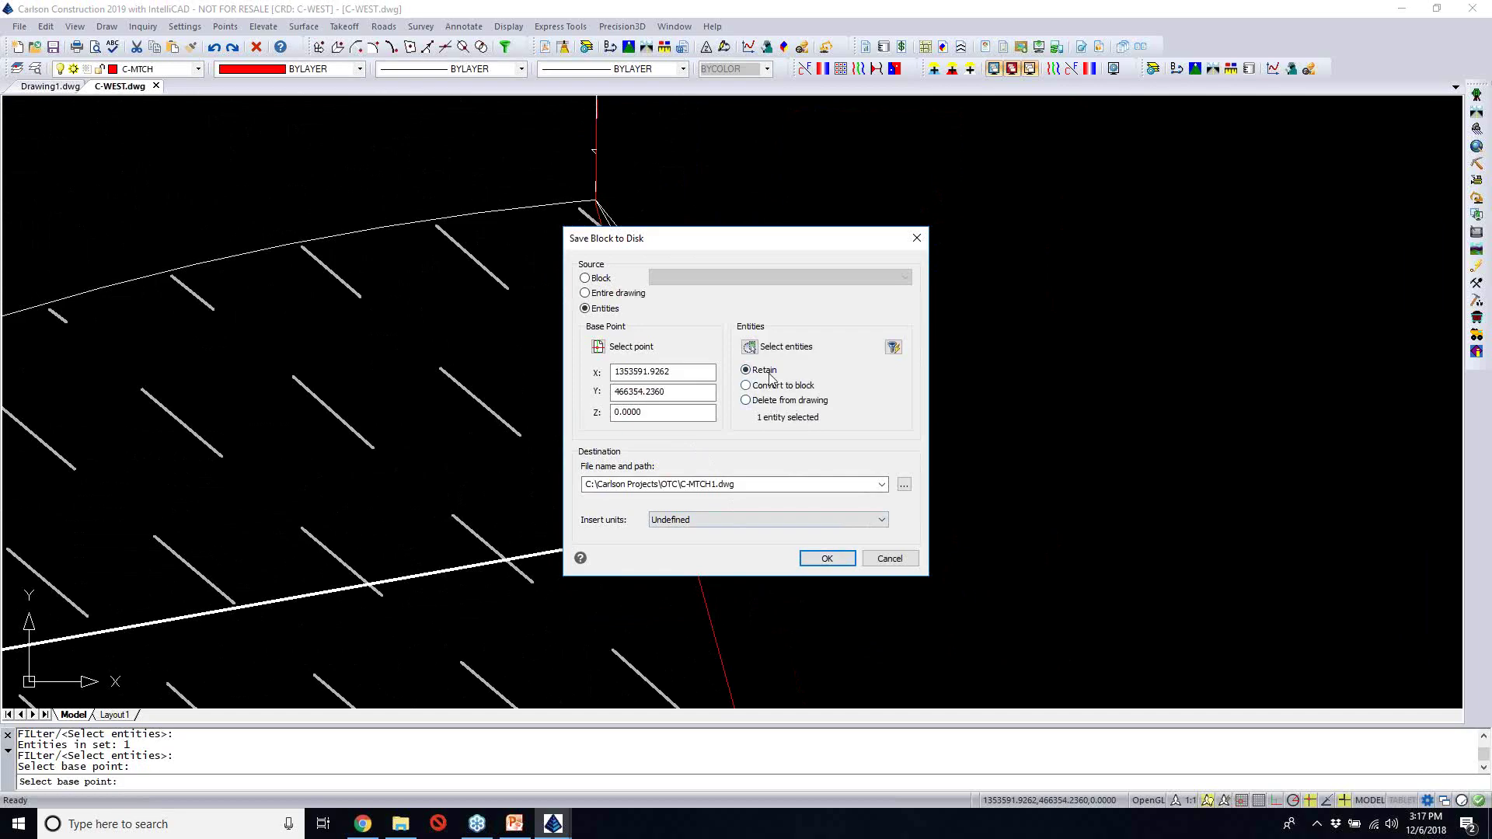
left_click(828, 559)
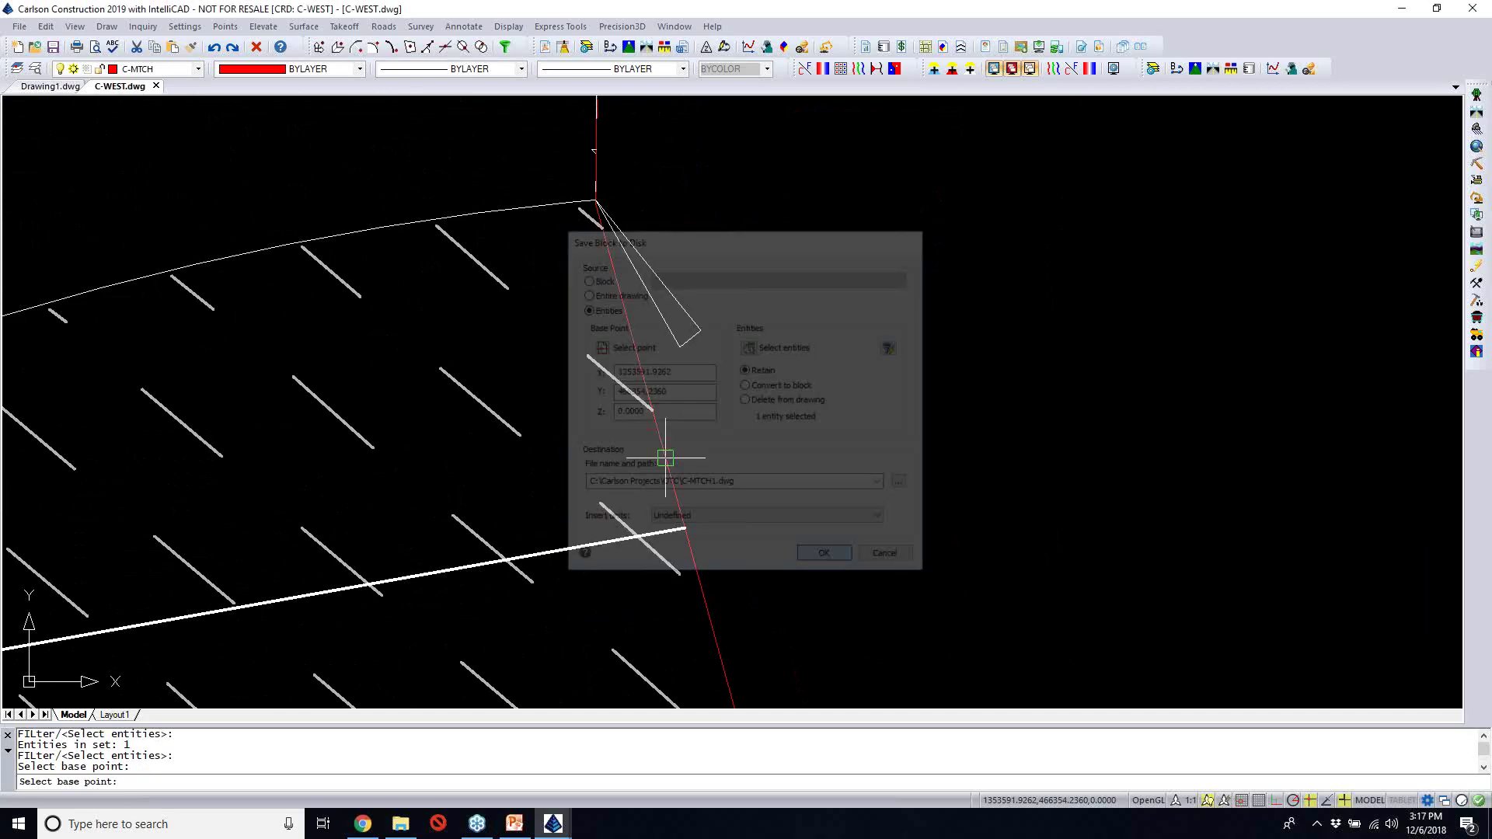
Bring the whole sheet and match-line perimeter into view and save the C-WEST drawing
scroll(845, 486, "down", 5)
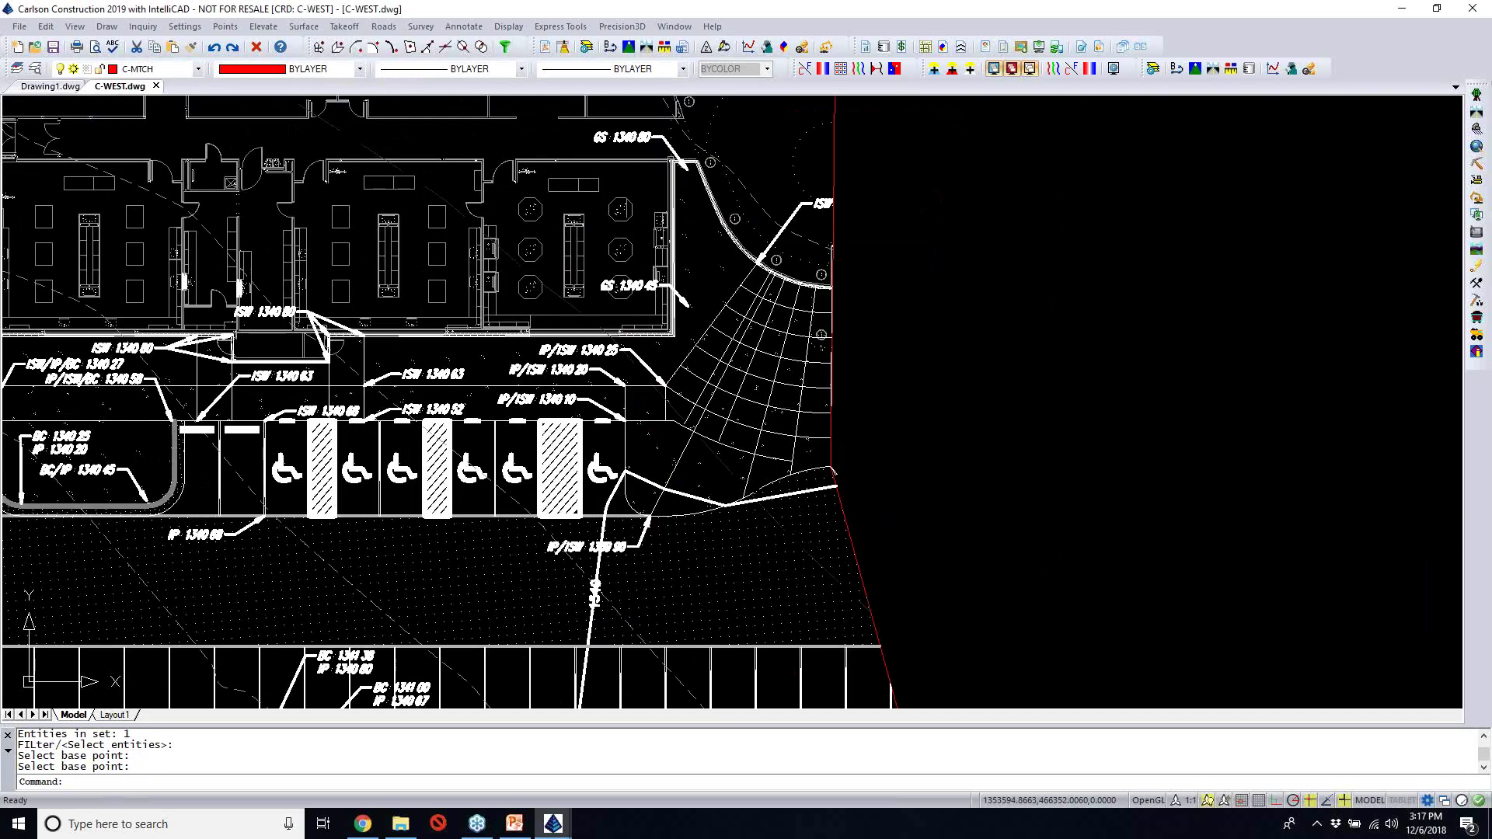
scroll(833, 473, "down", 6)
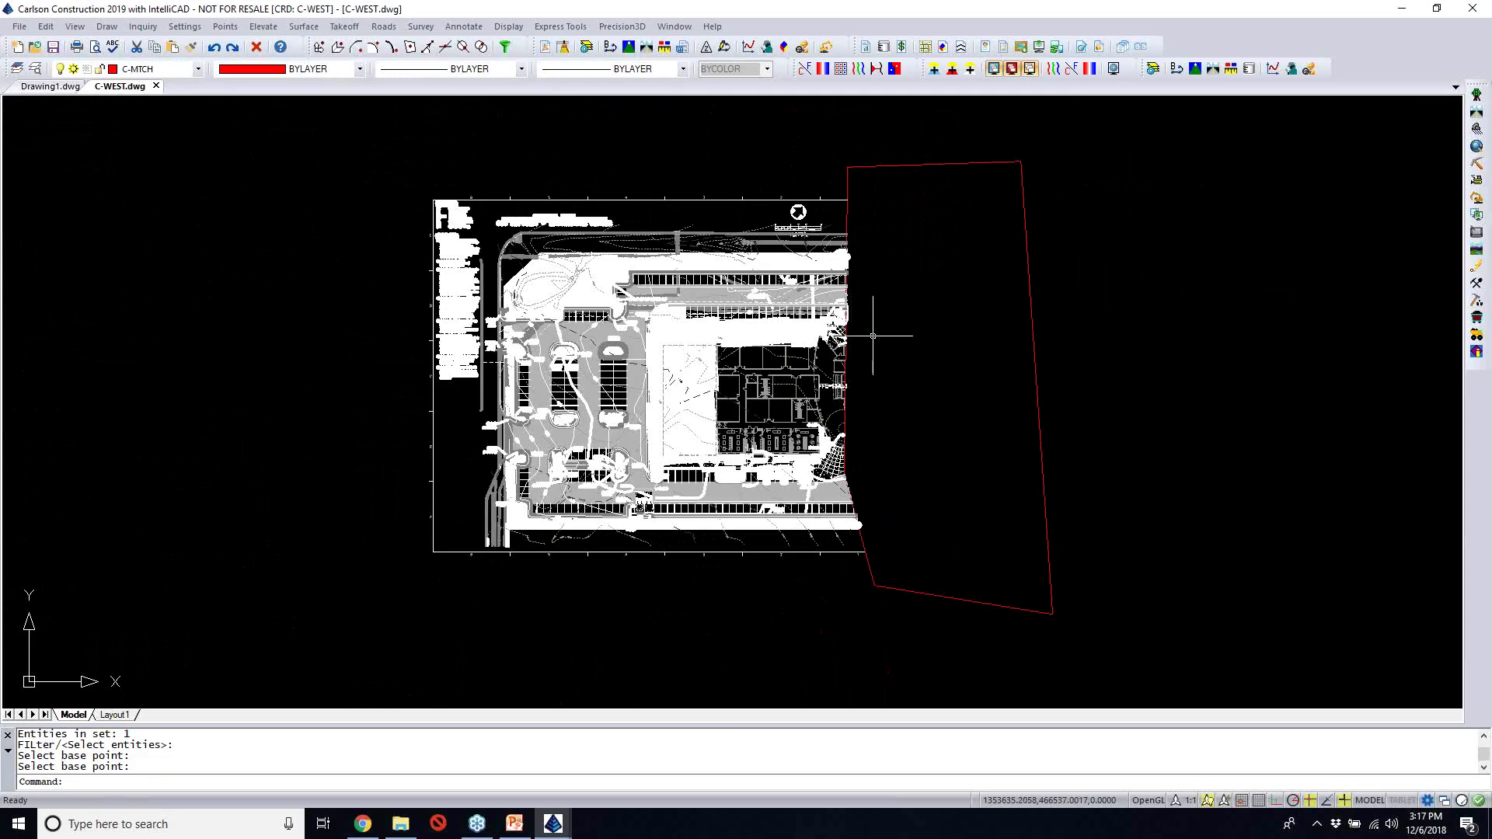
middle_click_drag(946, 357, 623, 360)
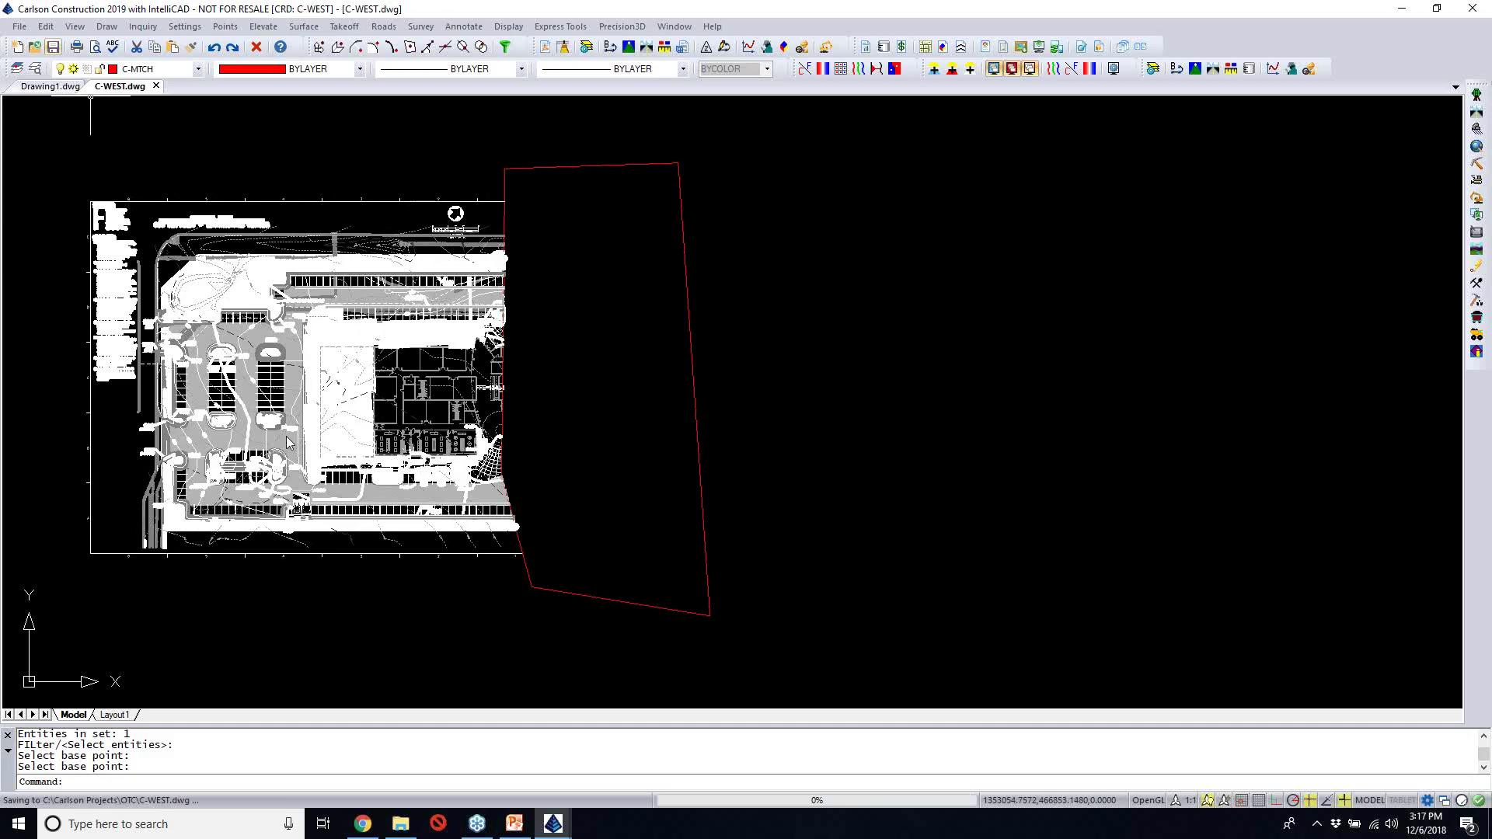
left_click(52, 47)
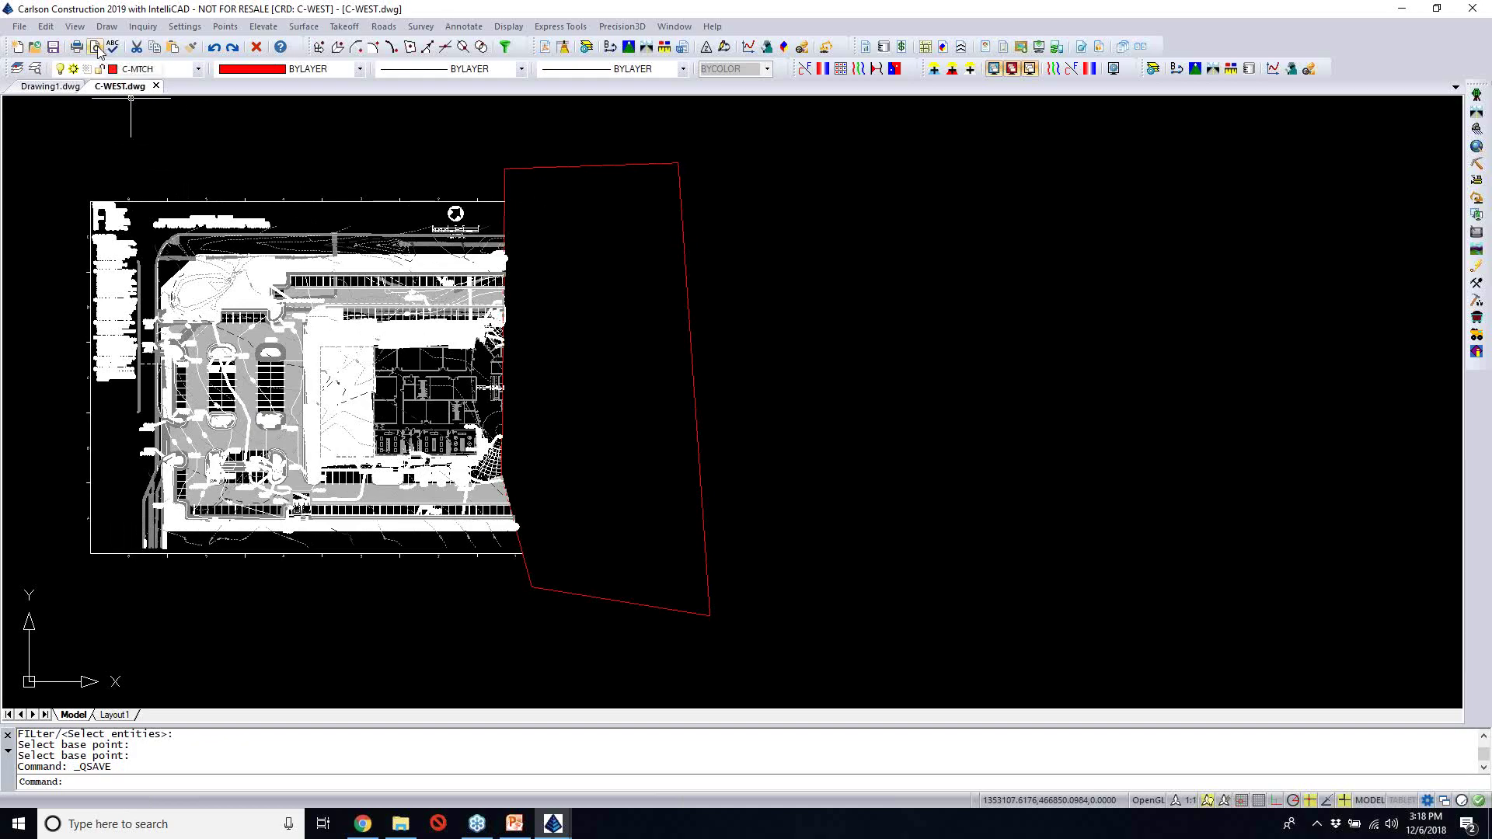
Start a new drawing and name it C-EAST in the C:\Carlson Projects\OTC folder
left_click(20, 27)
left_click(29, 43)
left_click(772, 514)
left_click(773, 515)
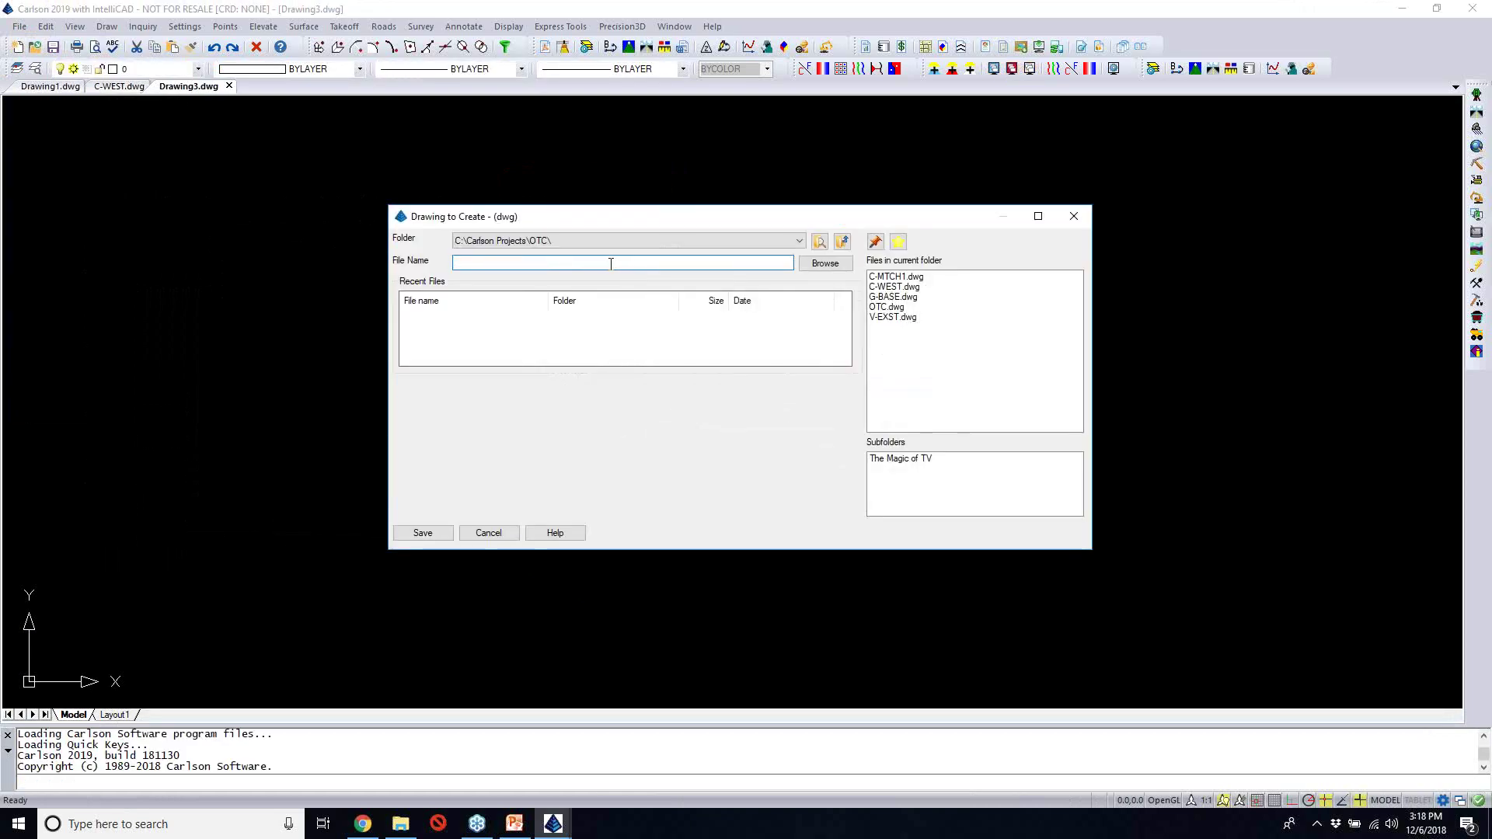
type("C-EAST")
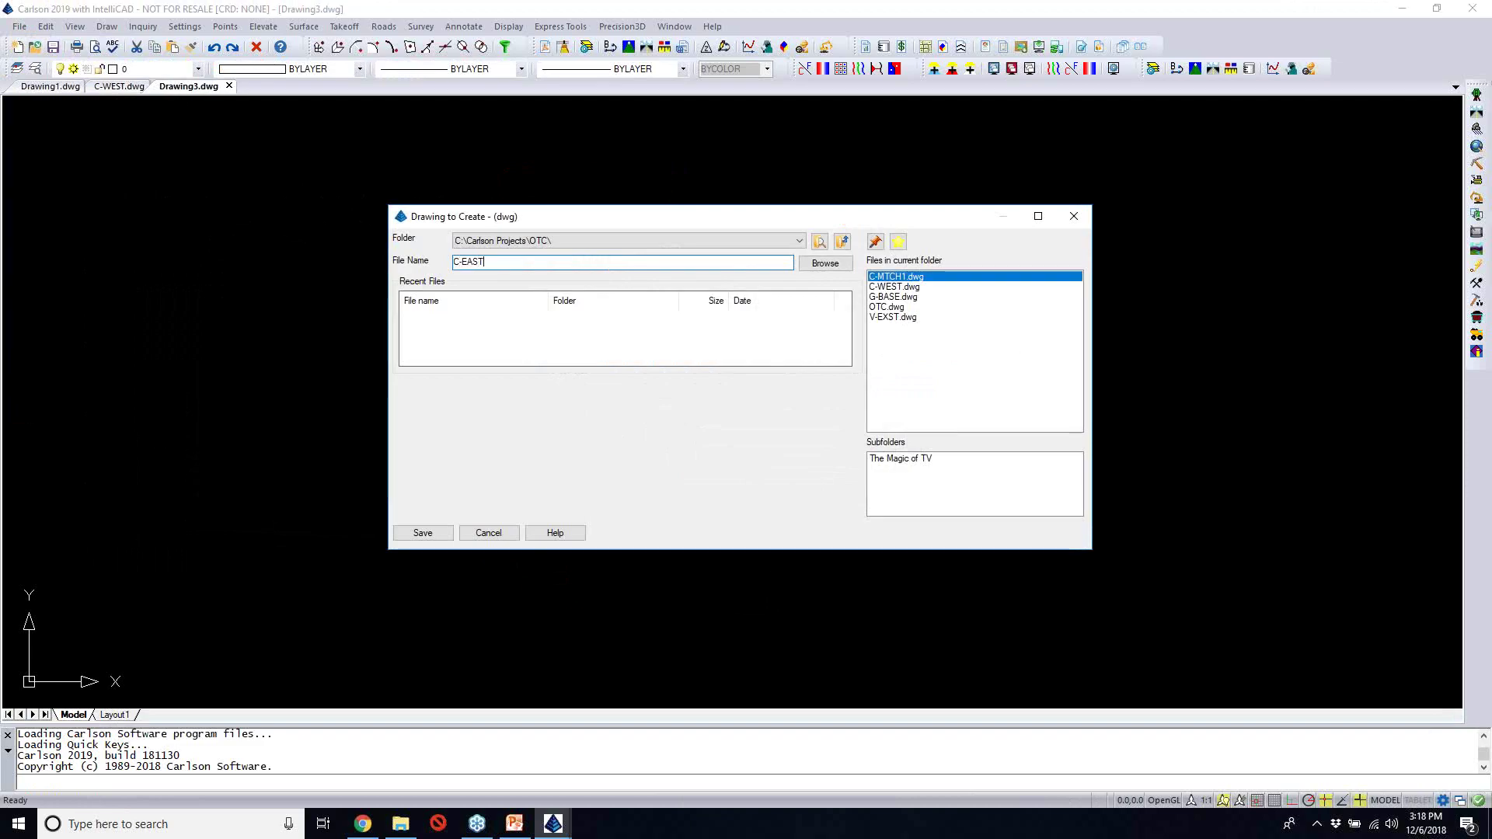
key("Return")
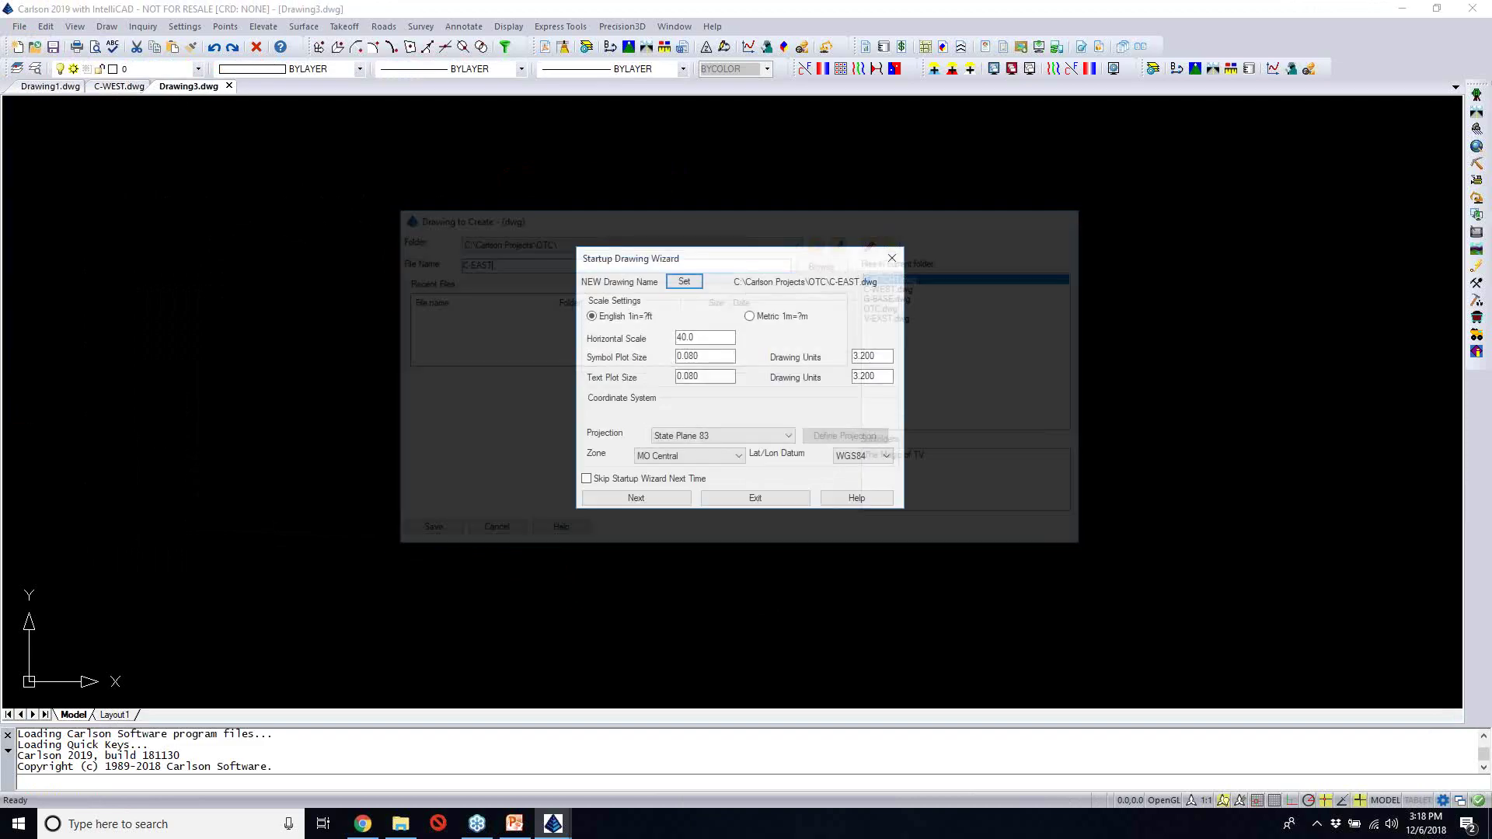
Set the new drawing's horizontal scale to 20 and complete the startup wizard with a new coordinate file and no point import
double_click(723, 338)
type("20")
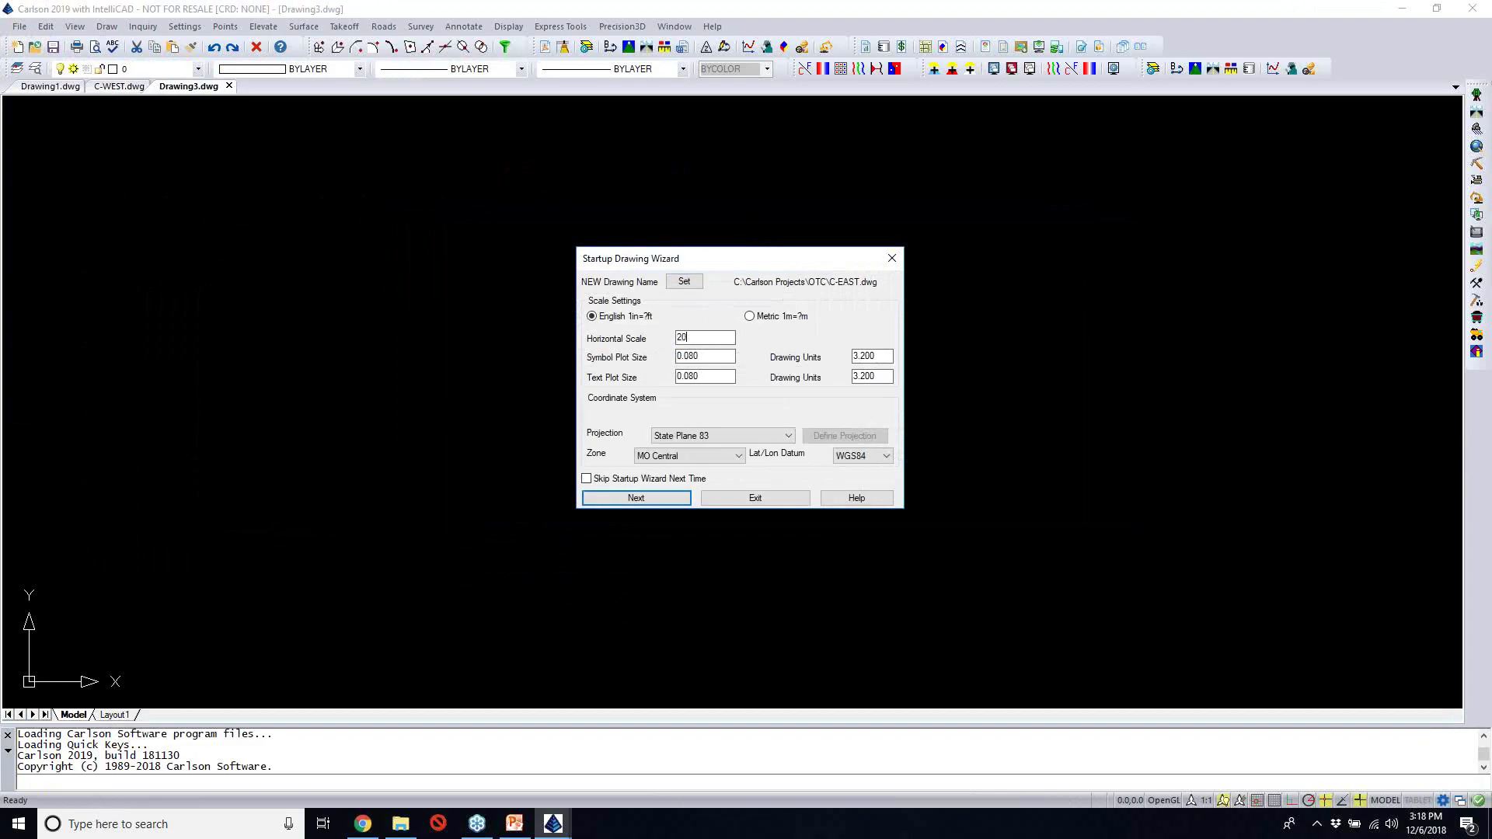
left_click(615, 502)
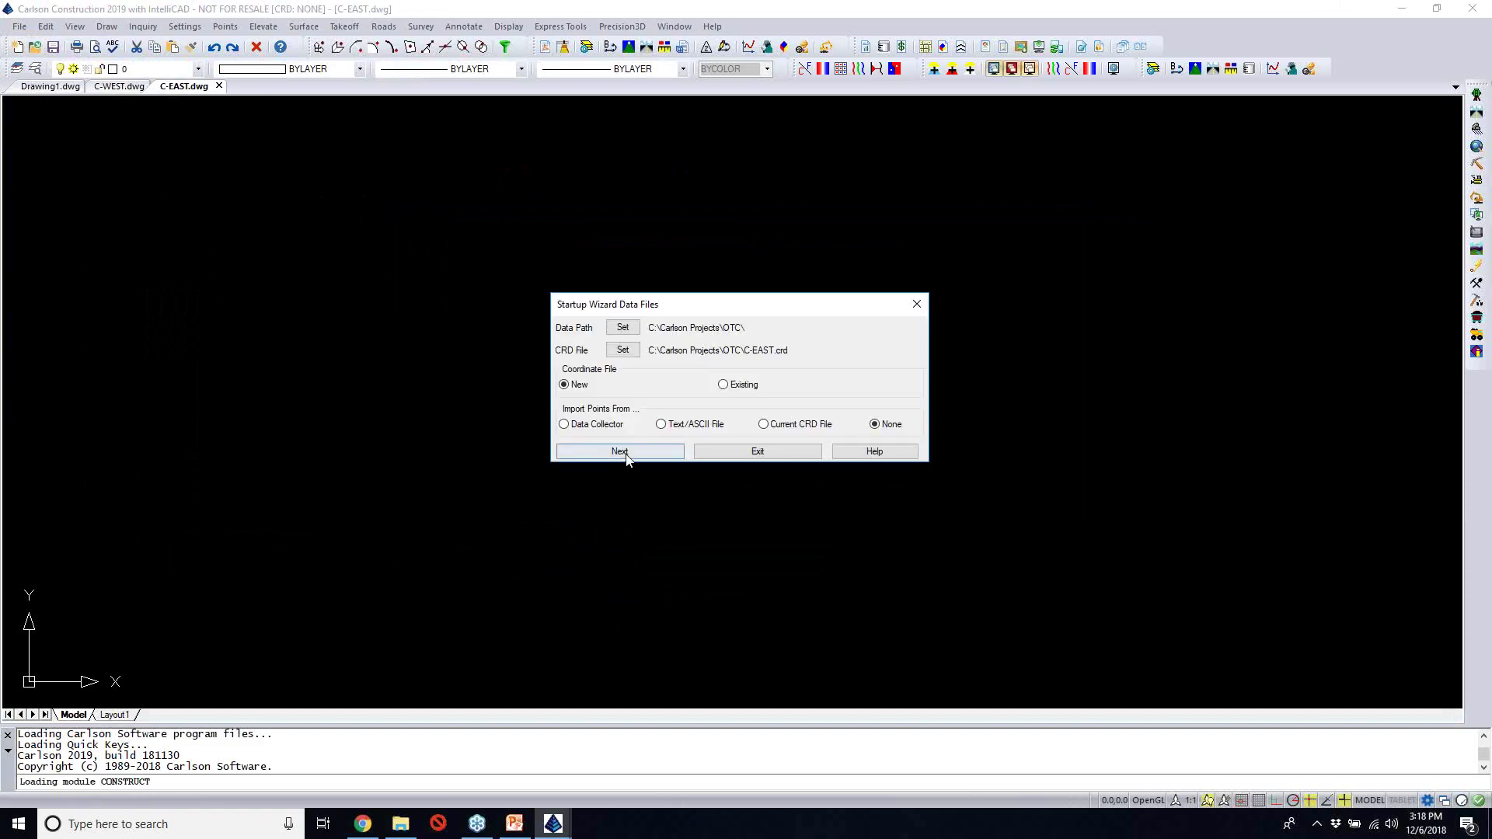
left_click(622, 454)
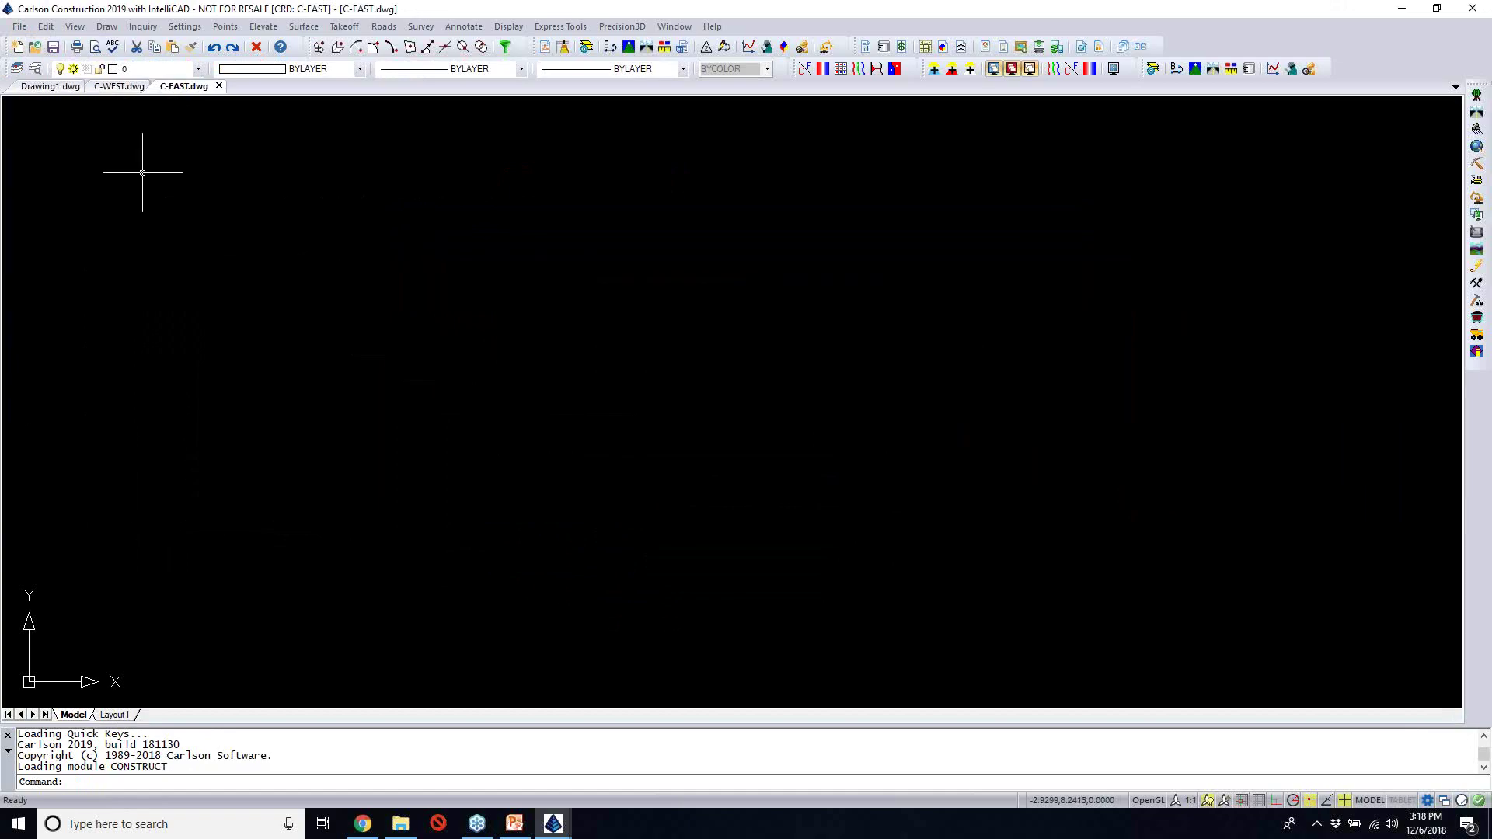
Save the C-WEST drawing once more and return to C-EAST
left_click(117, 86)
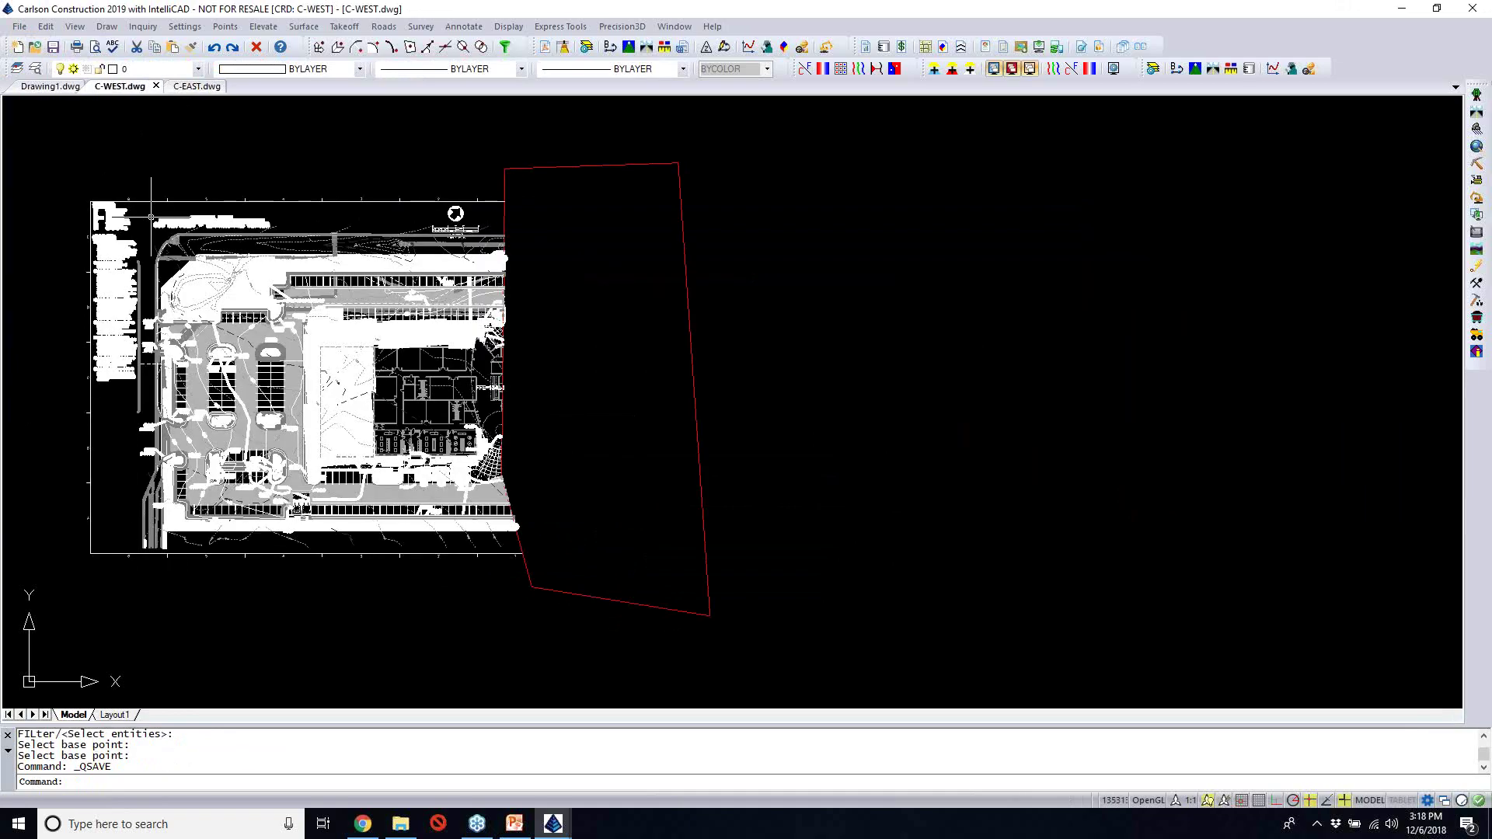
left_click(53, 48)
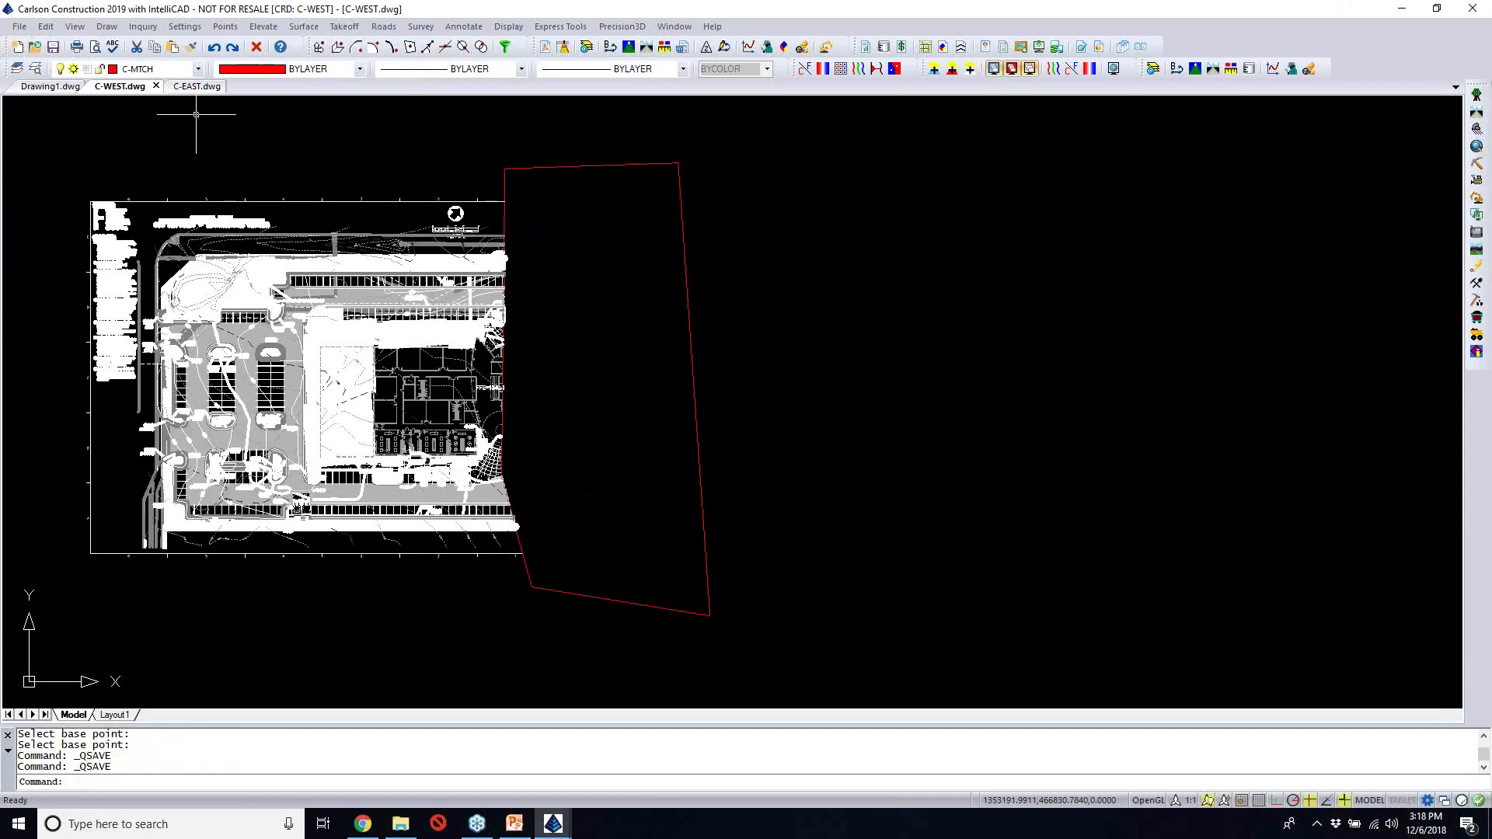
left_click(197, 86)
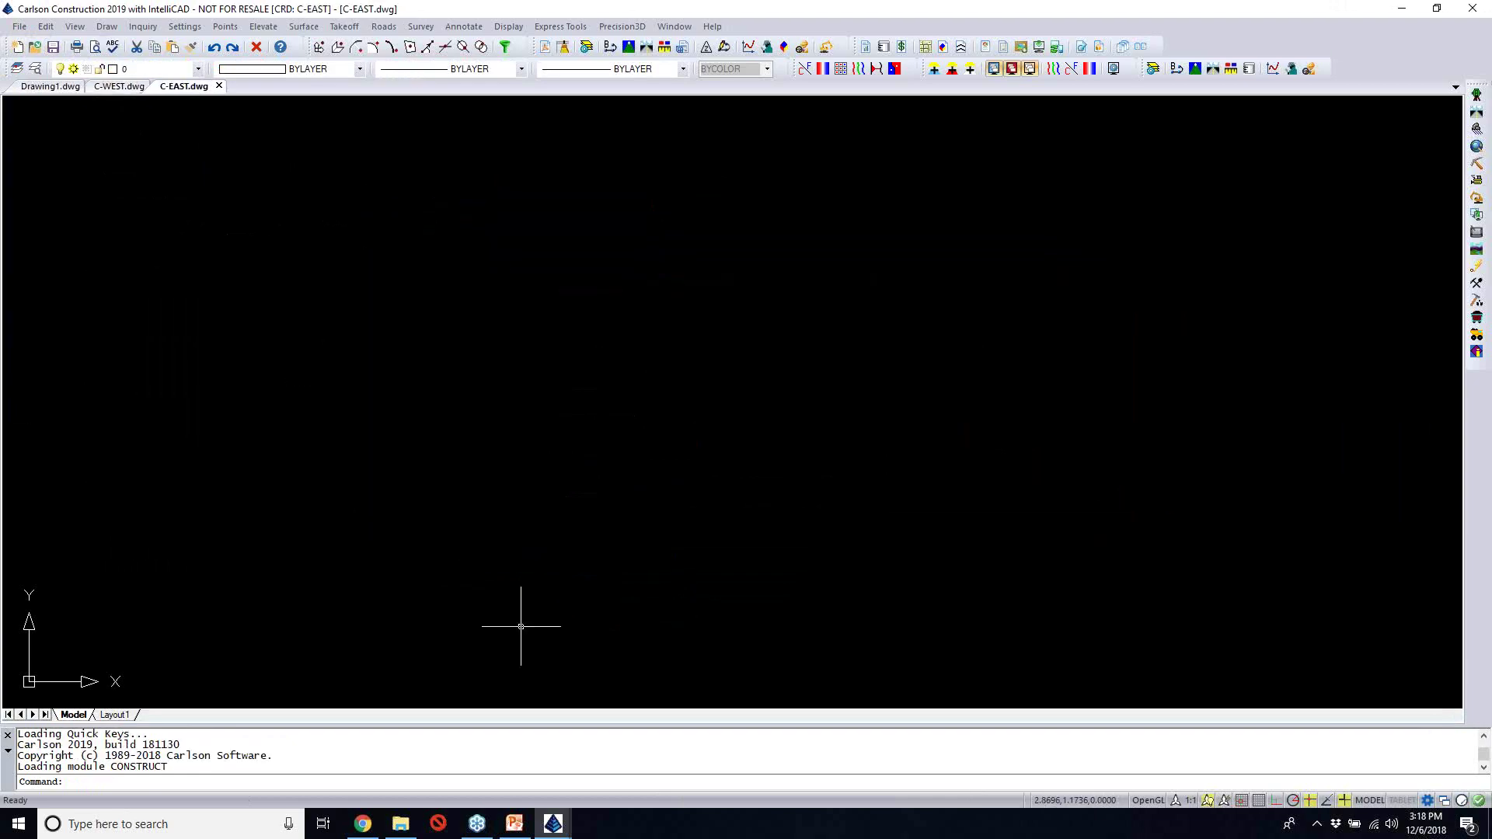
Attach C-WEST.dwg to C-EAST as an external reference at insertion point 0,0,0 with scale 1 and full path
left_click(17, 26)
mouse_move(94, 256)
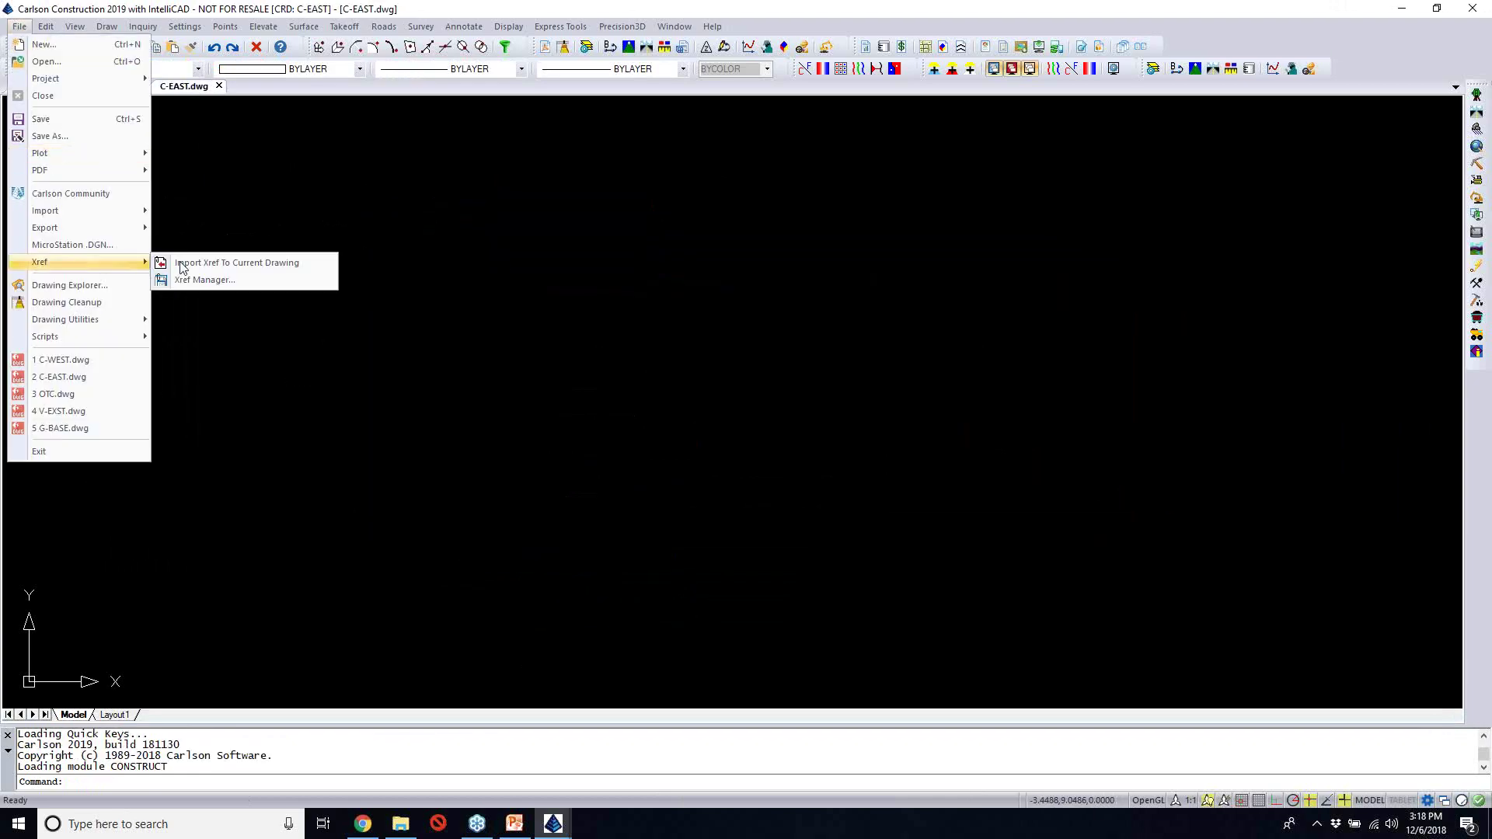
left_click(225, 281)
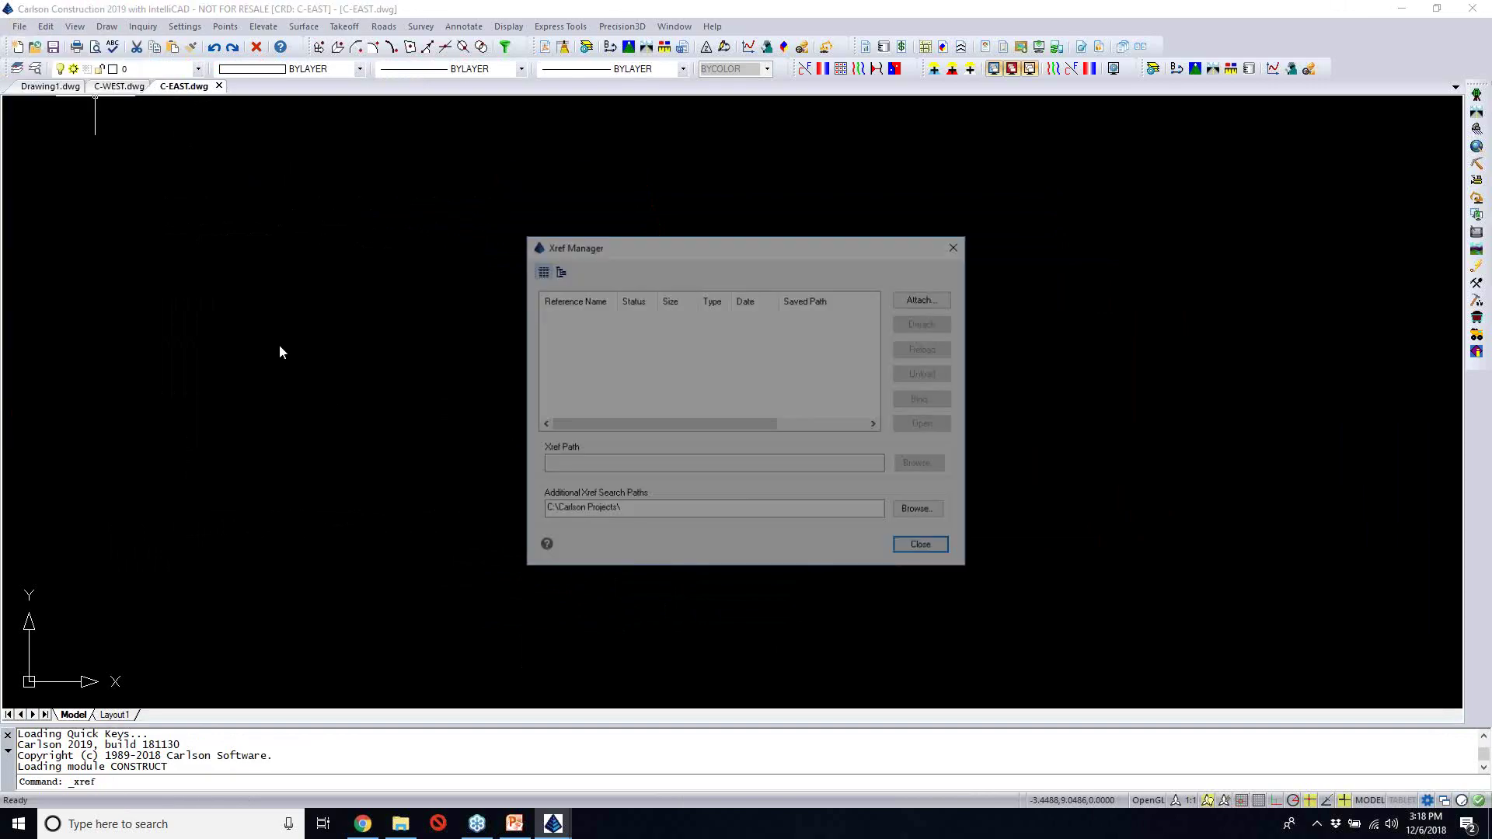
left_click(923, 300)
left_click(719, 414)
left_click(1136, 647)
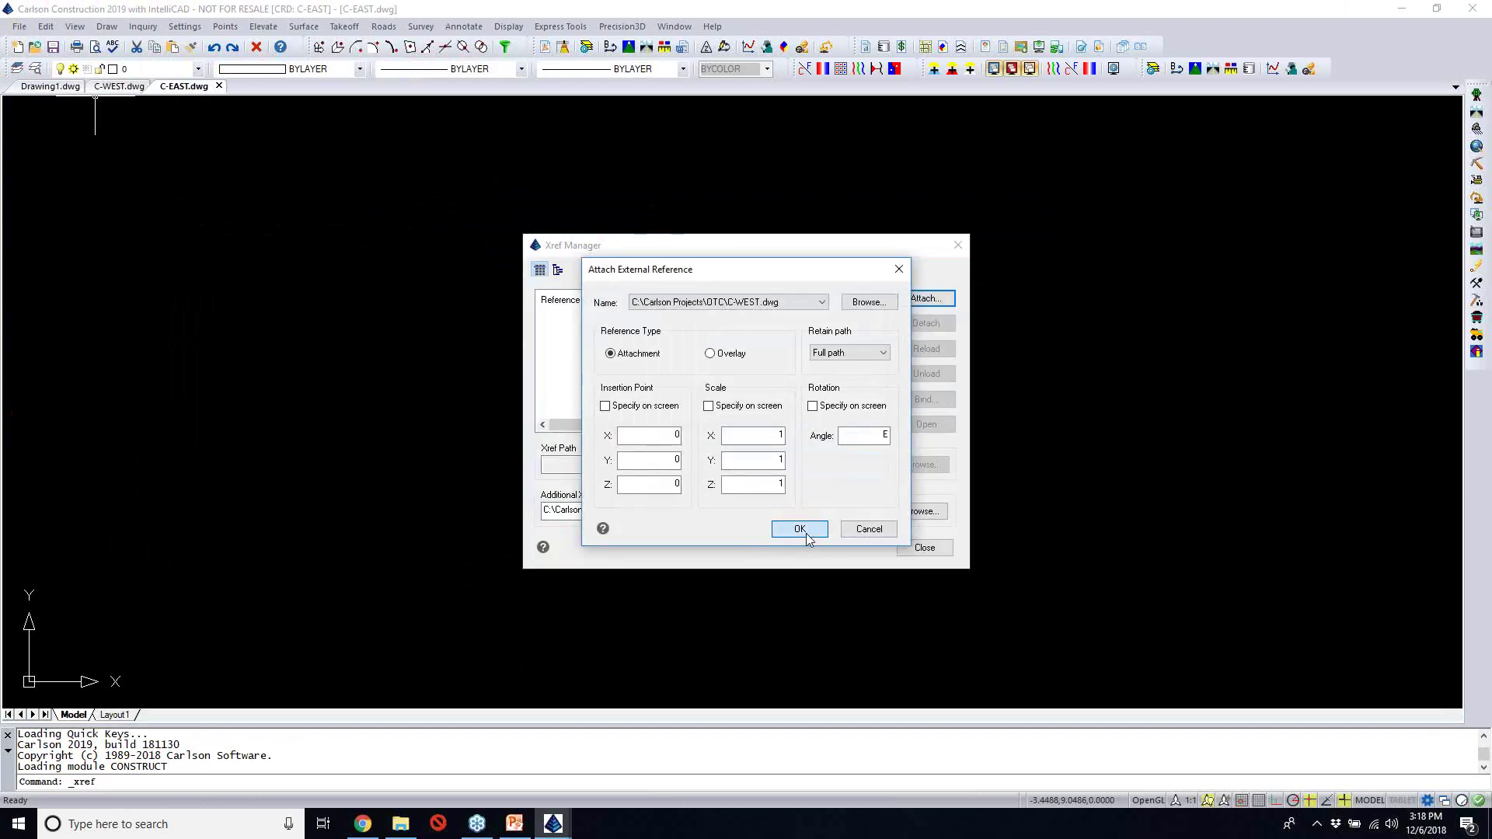
left_click(799, 529)
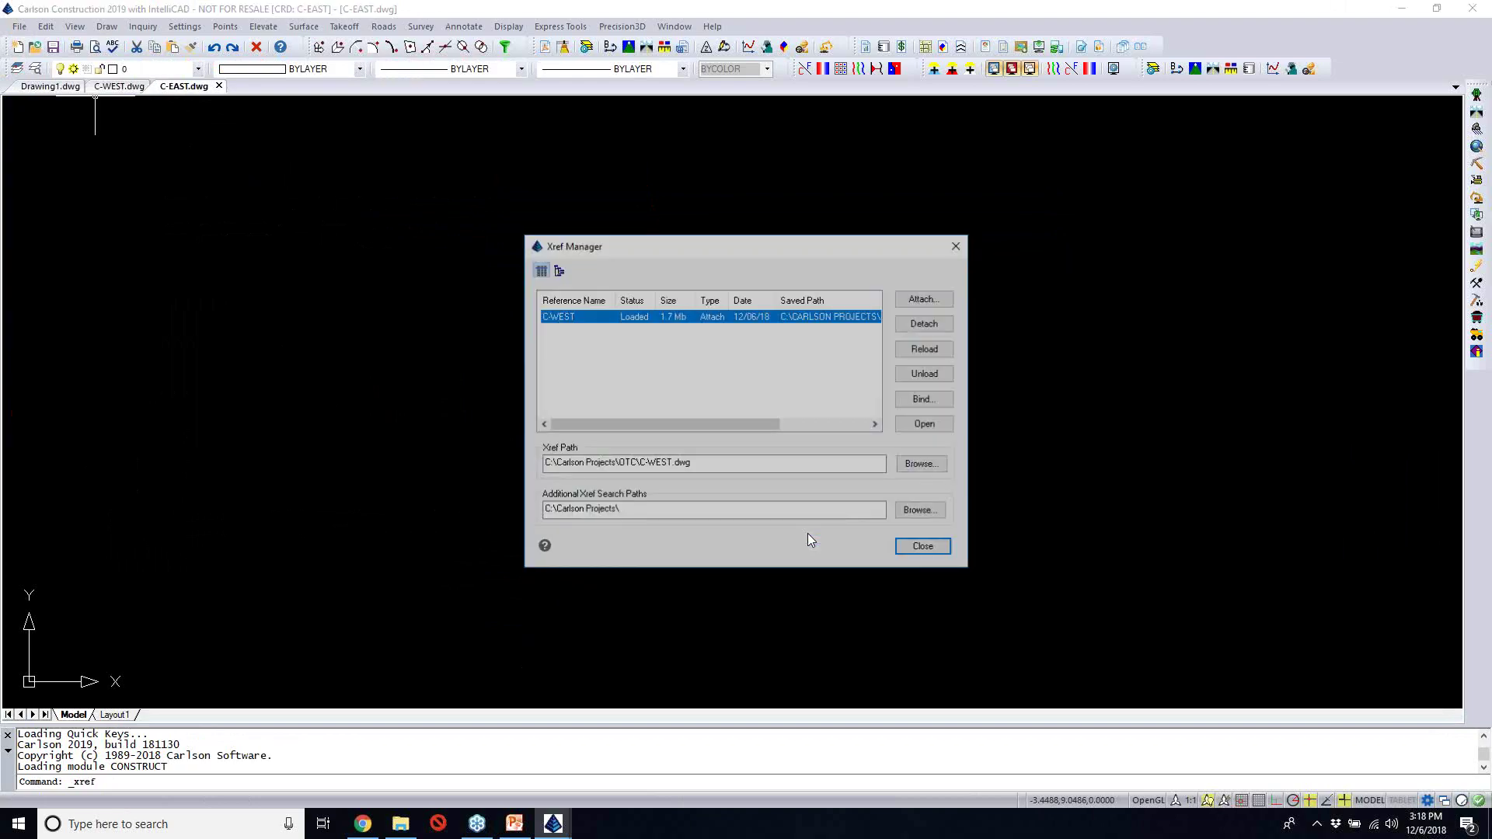
Zoom to the drawing extents and inspect the attached C-WEST plan and its match-line boundary
type("Z")
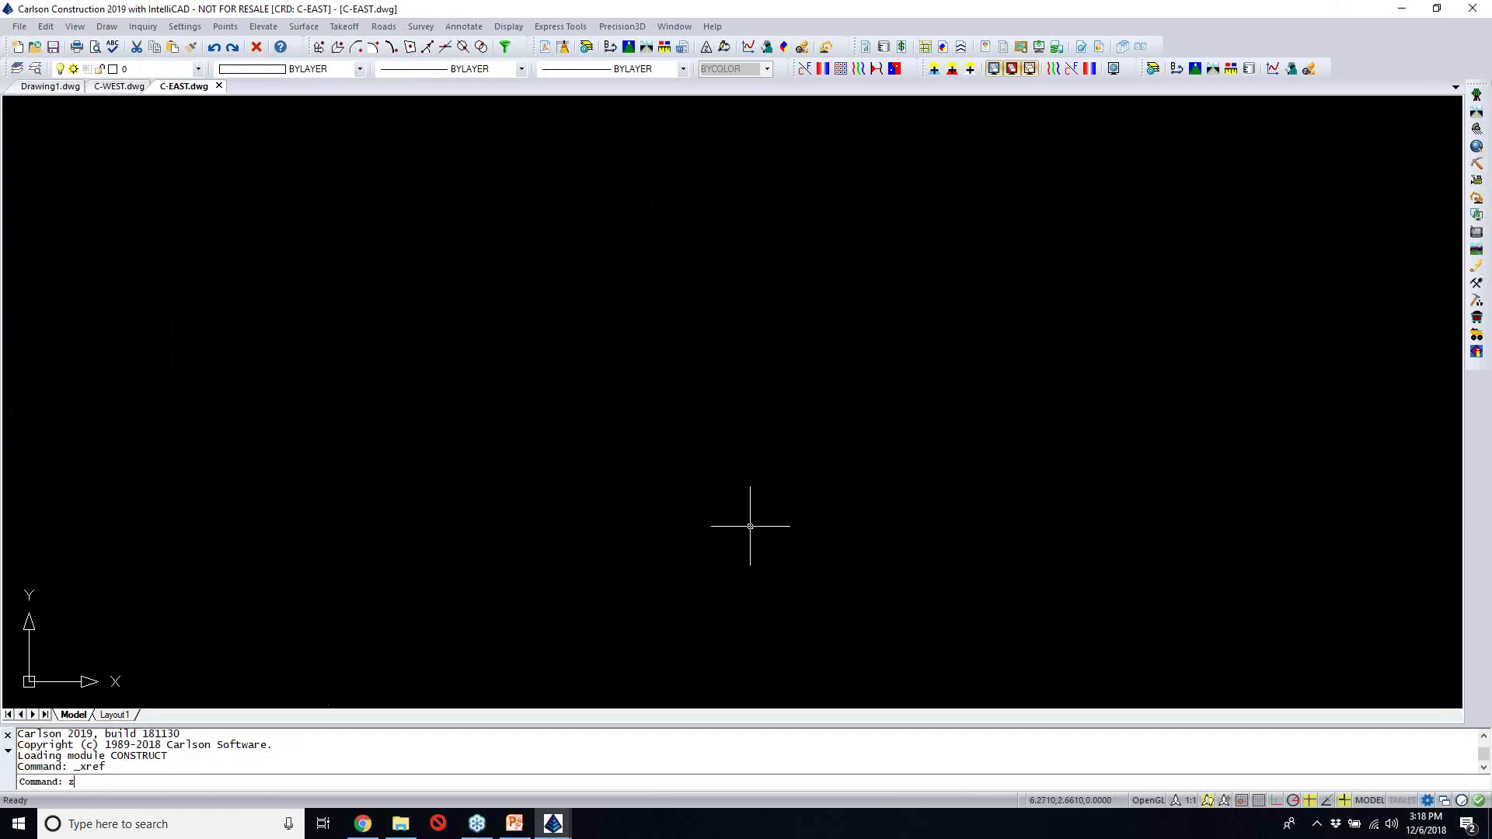
key("Return")
type("e")
key("Return")
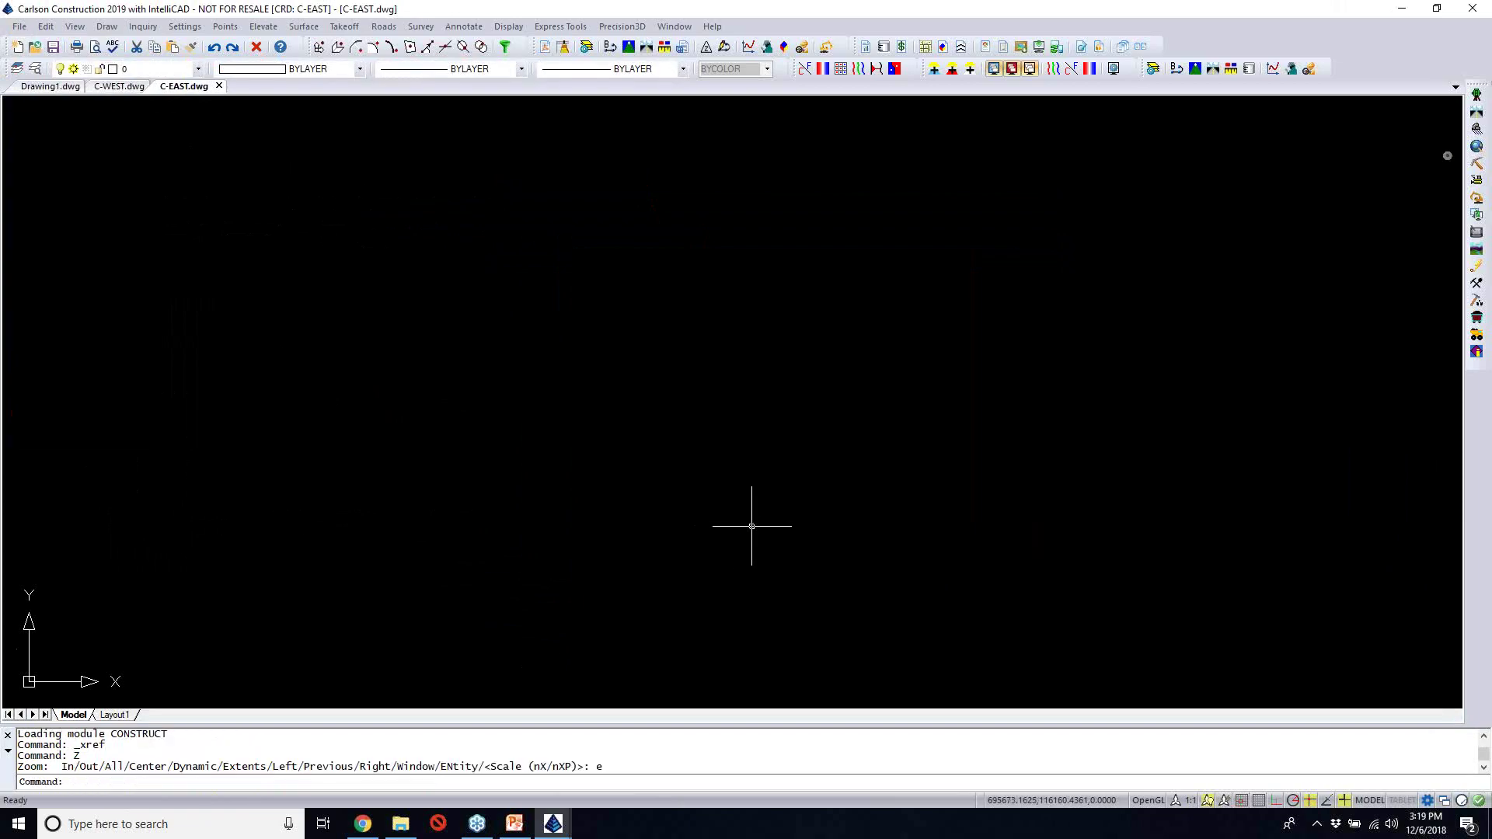
scroll(919, 317, "up", 5)
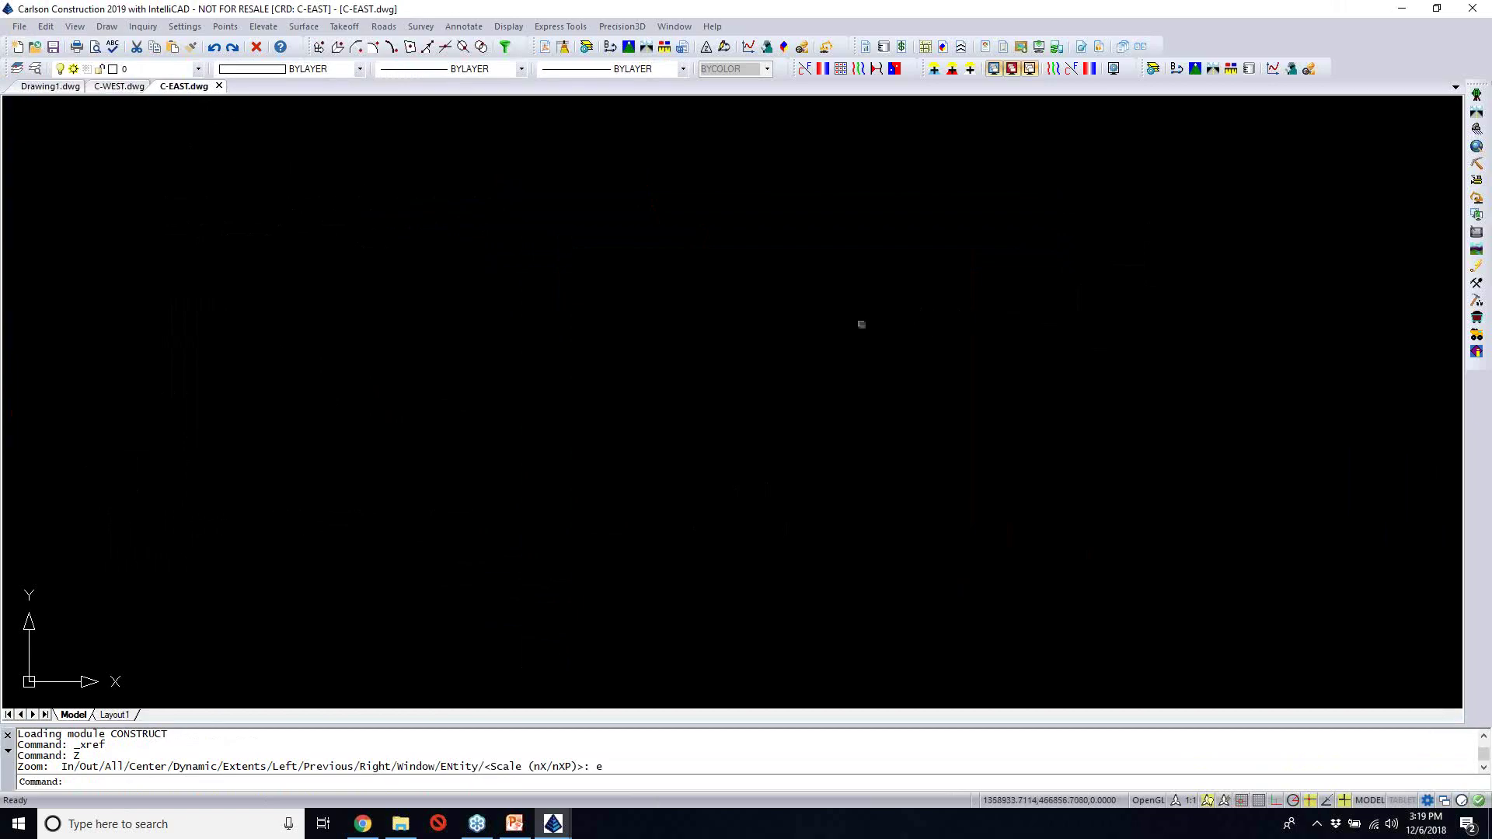
scroll(745, 336, "up", 5)
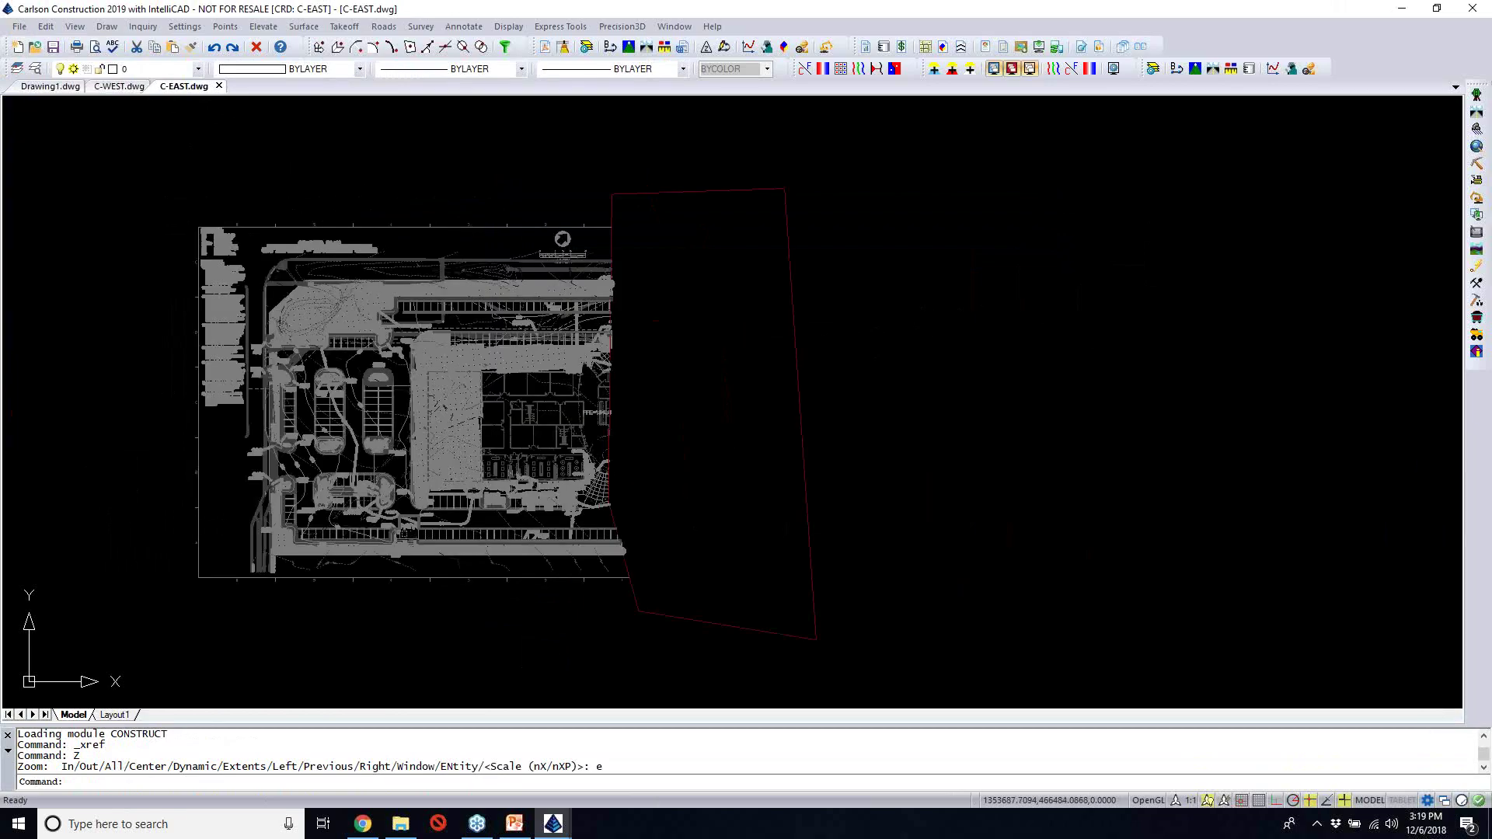
scroll(680, 402, "up", 1)
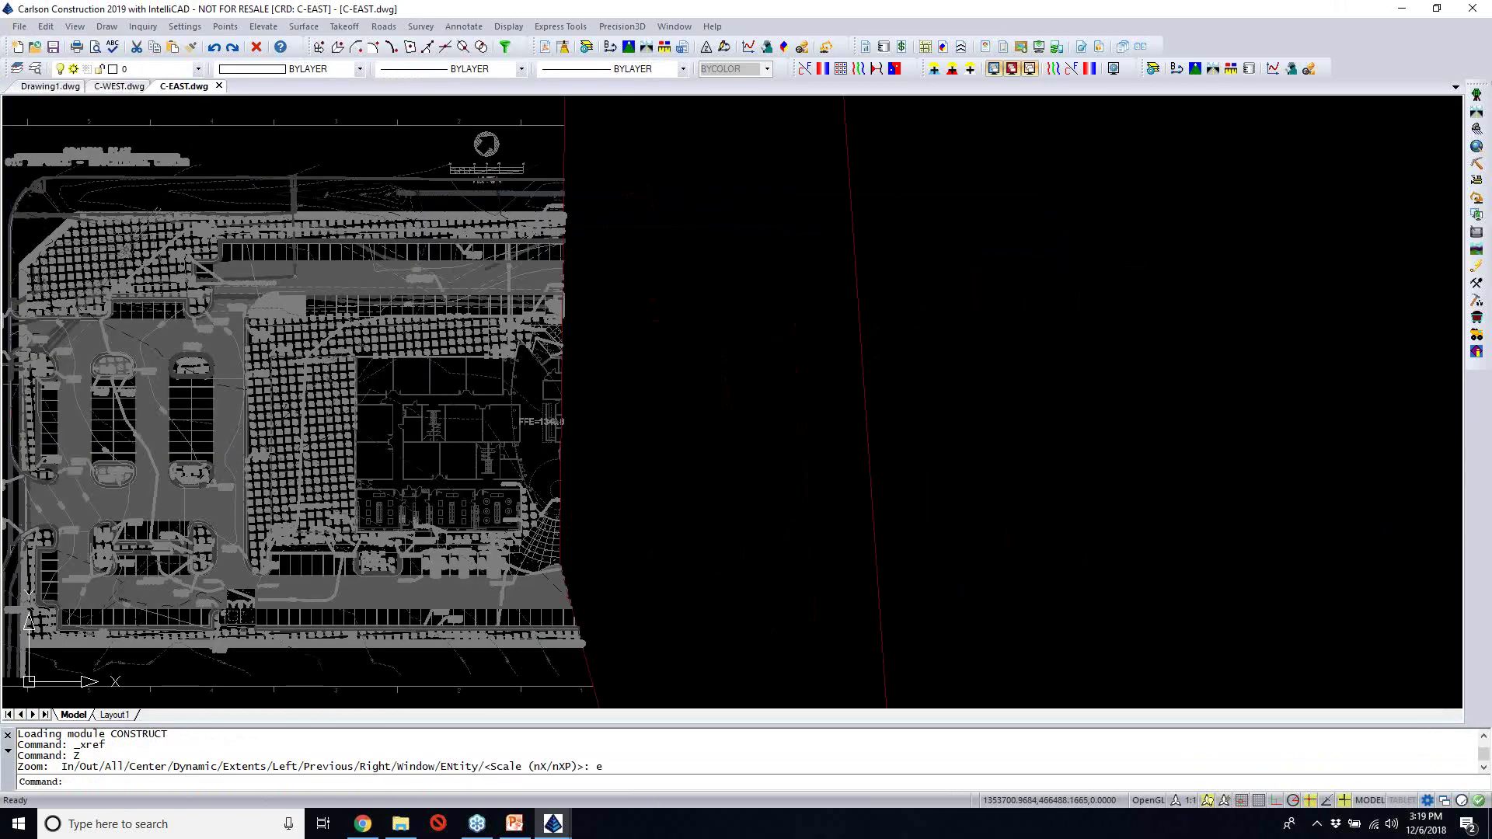
scroll(710, 399, "down", 1)
middle_click_drag(751, 402, 681, 406)
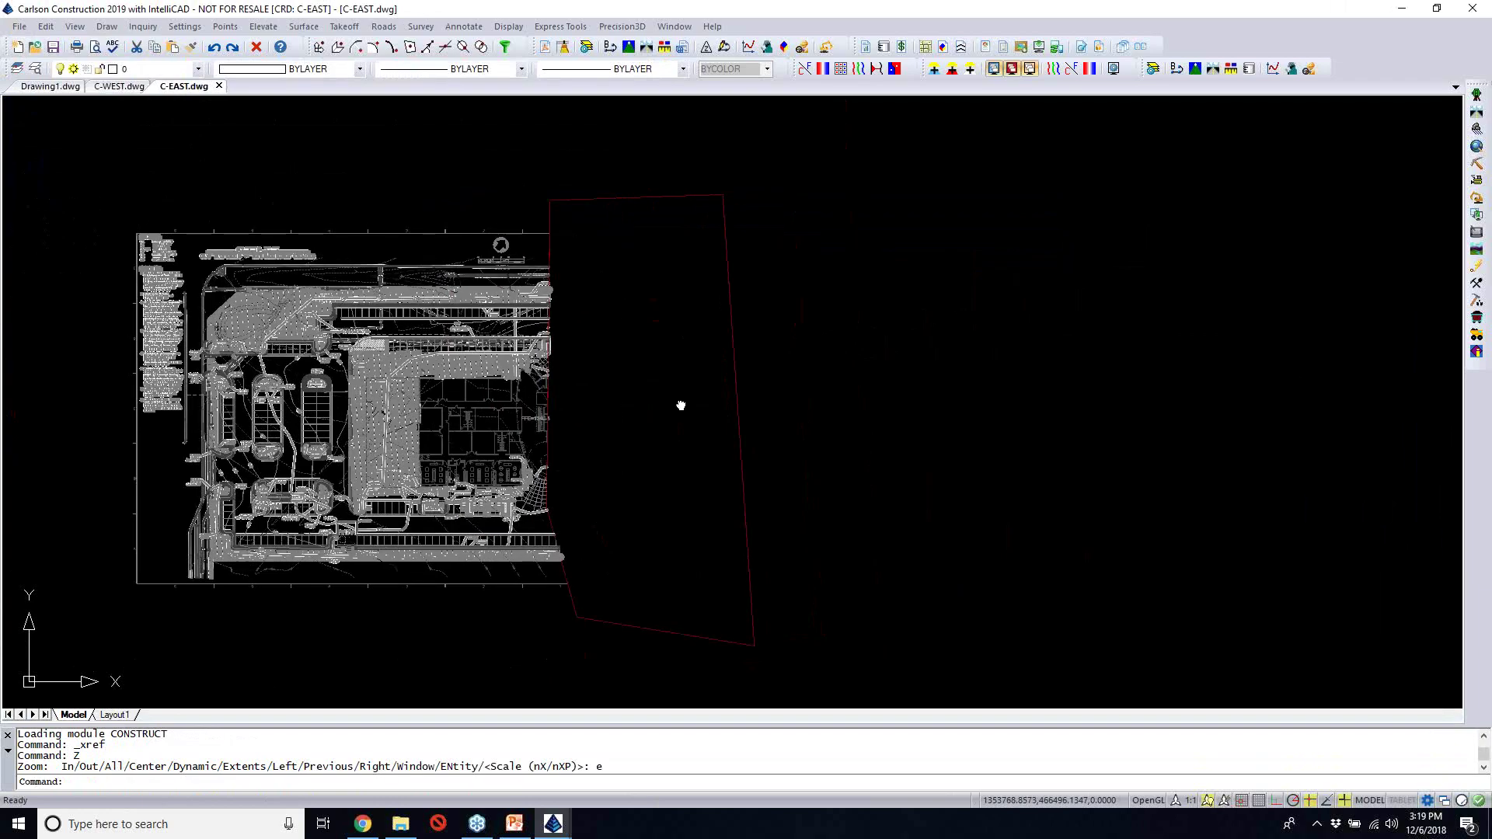
scroll(680, 406, "down", 1)
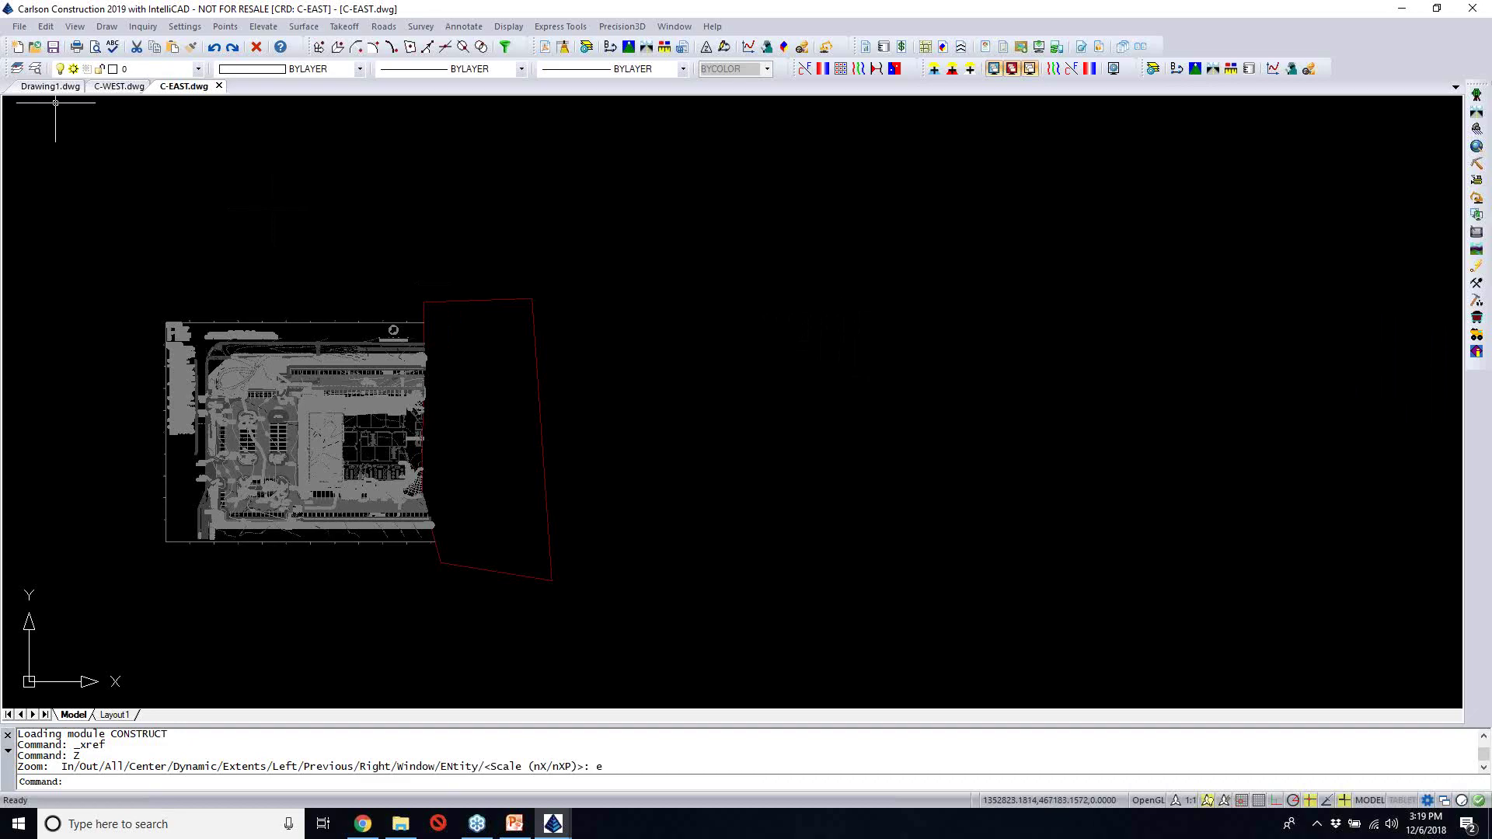
Import the east plan PDF into open space east of the C-WEST reference, with rotation 0 and scale 20
left_click(19, 27)
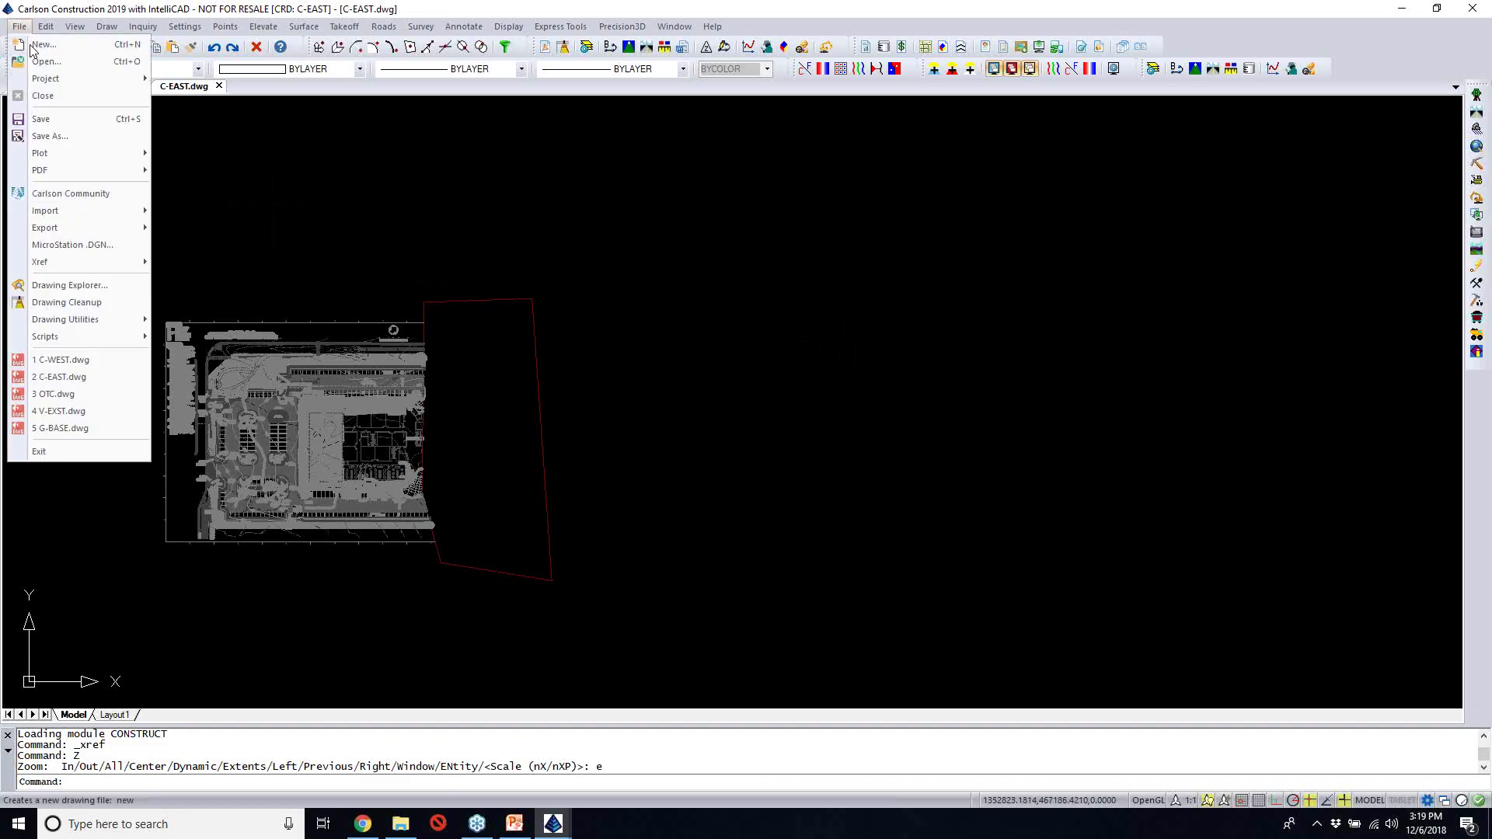
left_click(548, 53)
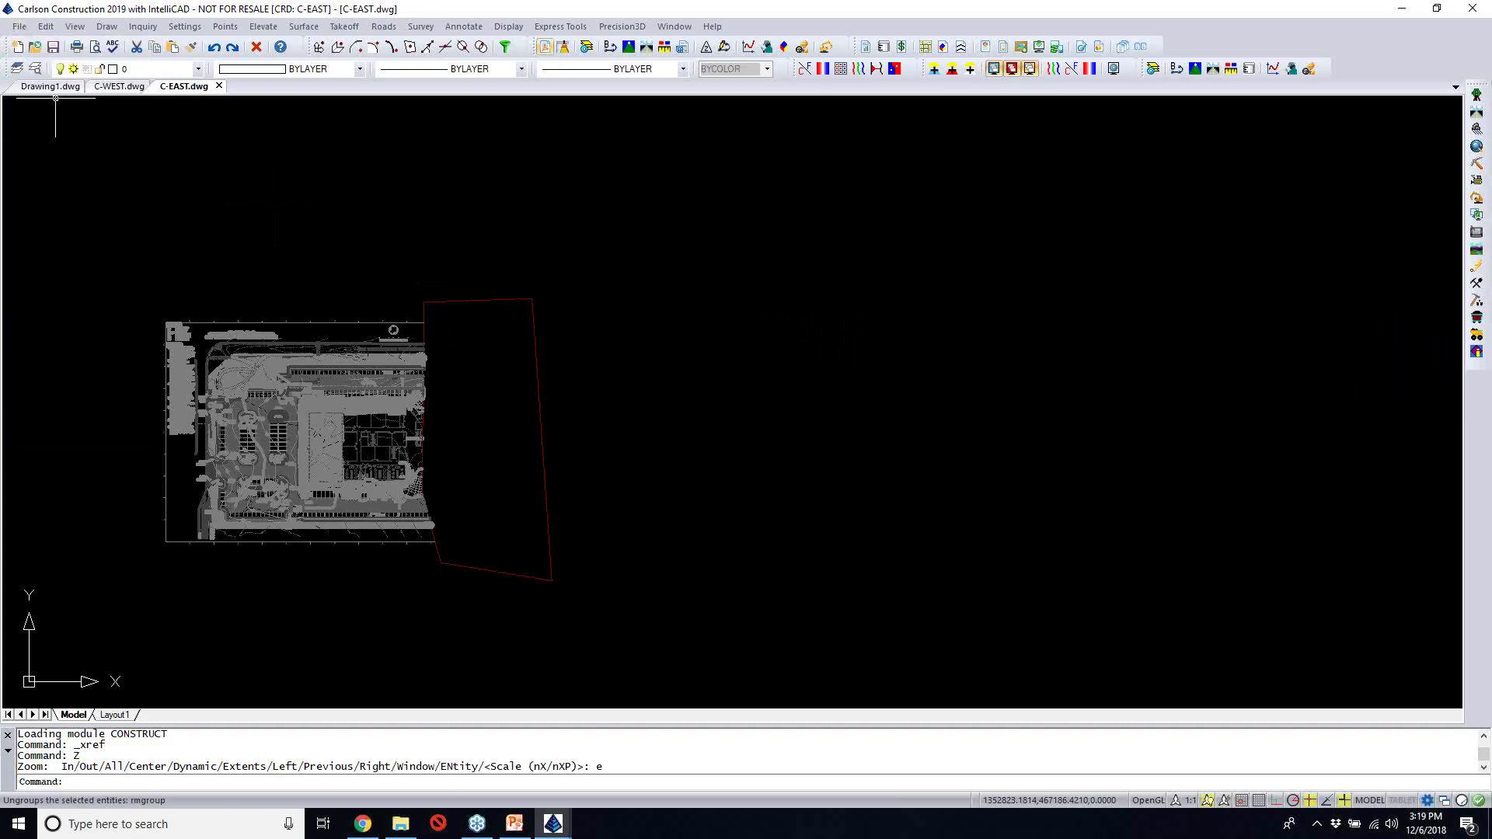
left_click(548, 53)
left_click(906, 331)
left_click(428, 557)
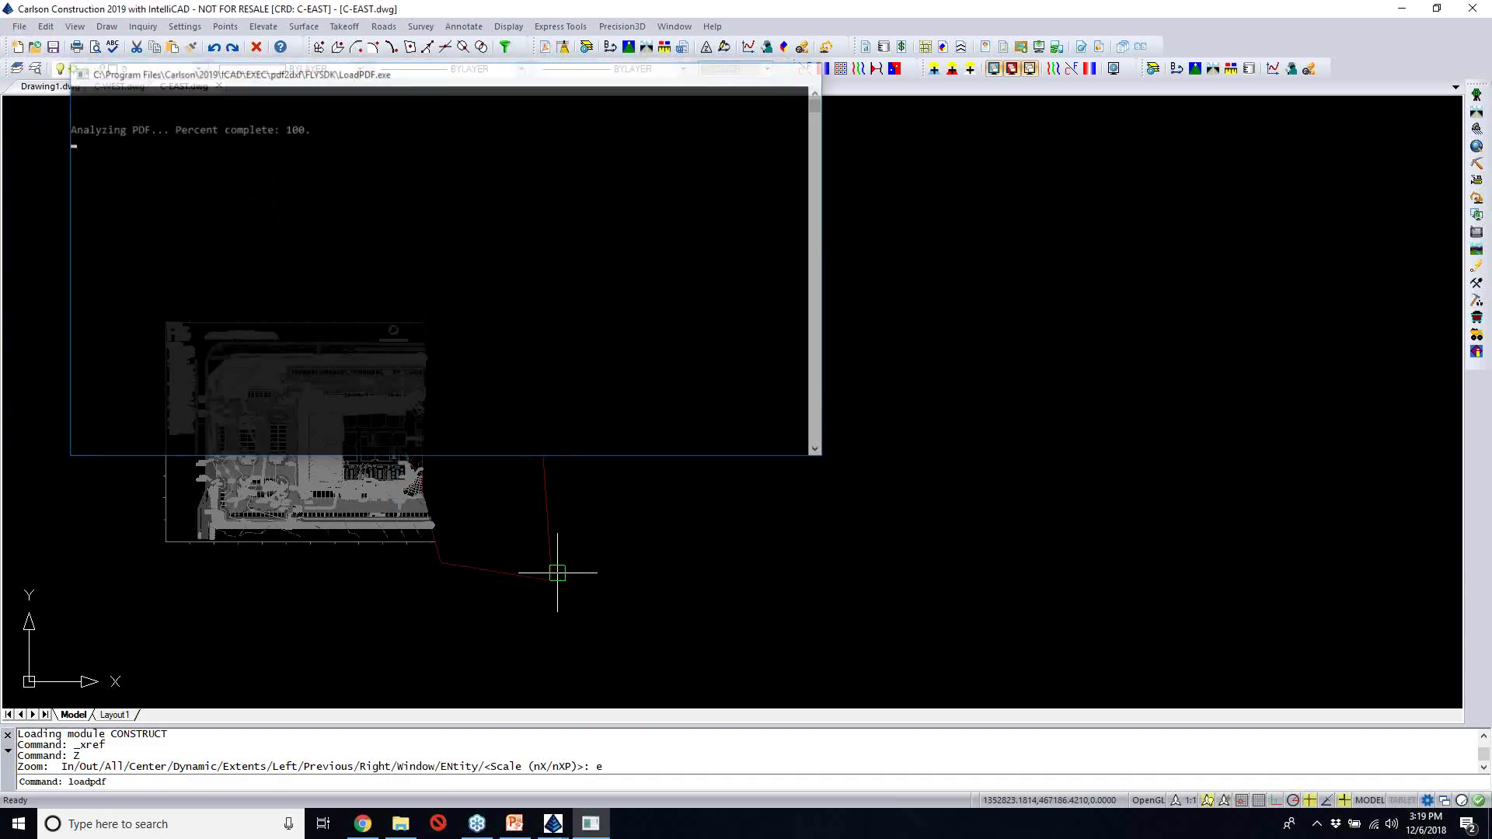
left_click(735, 460)
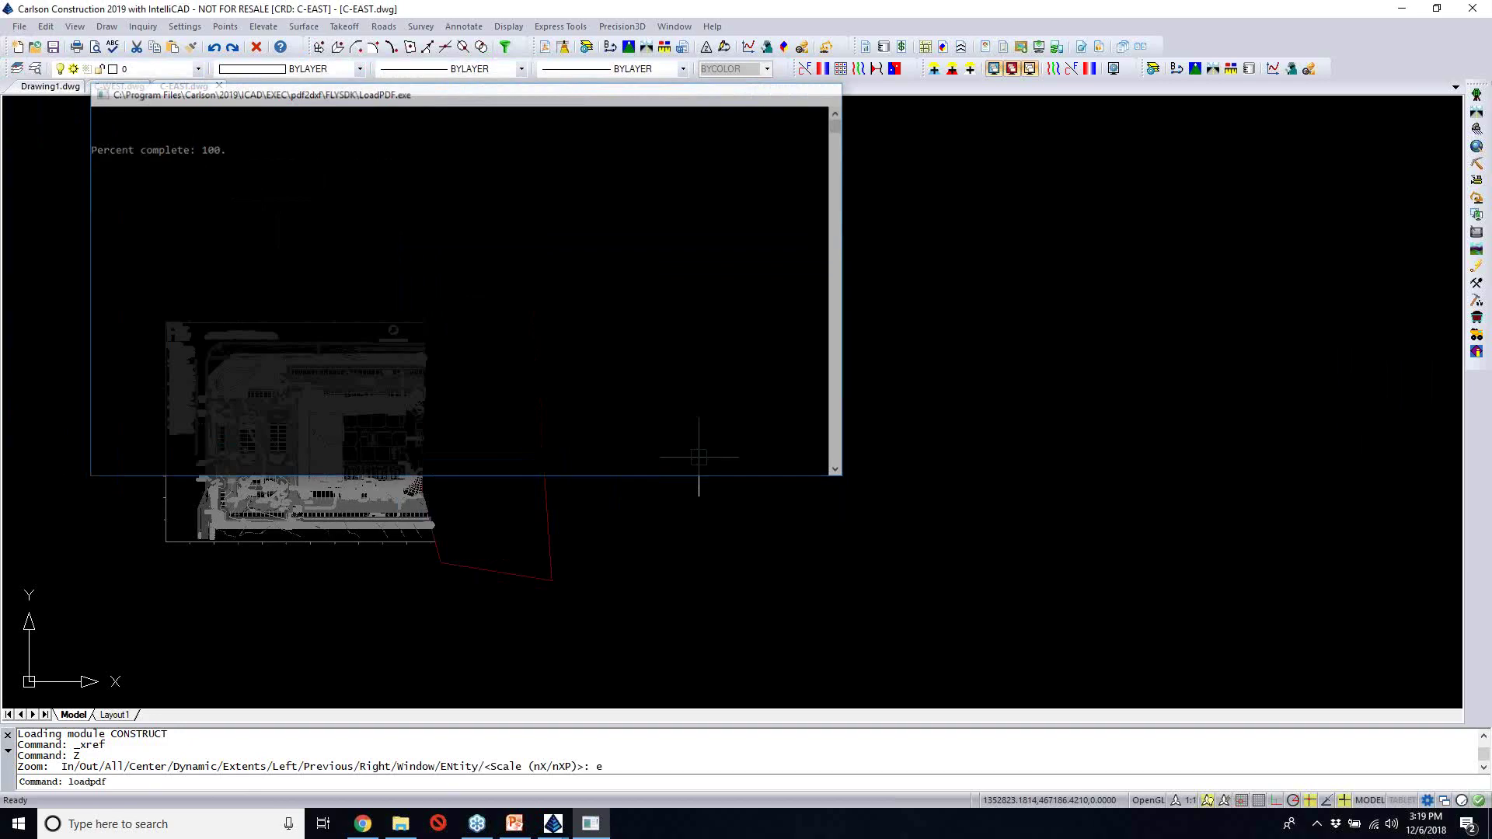
left_click(742, 579)
key("Return")
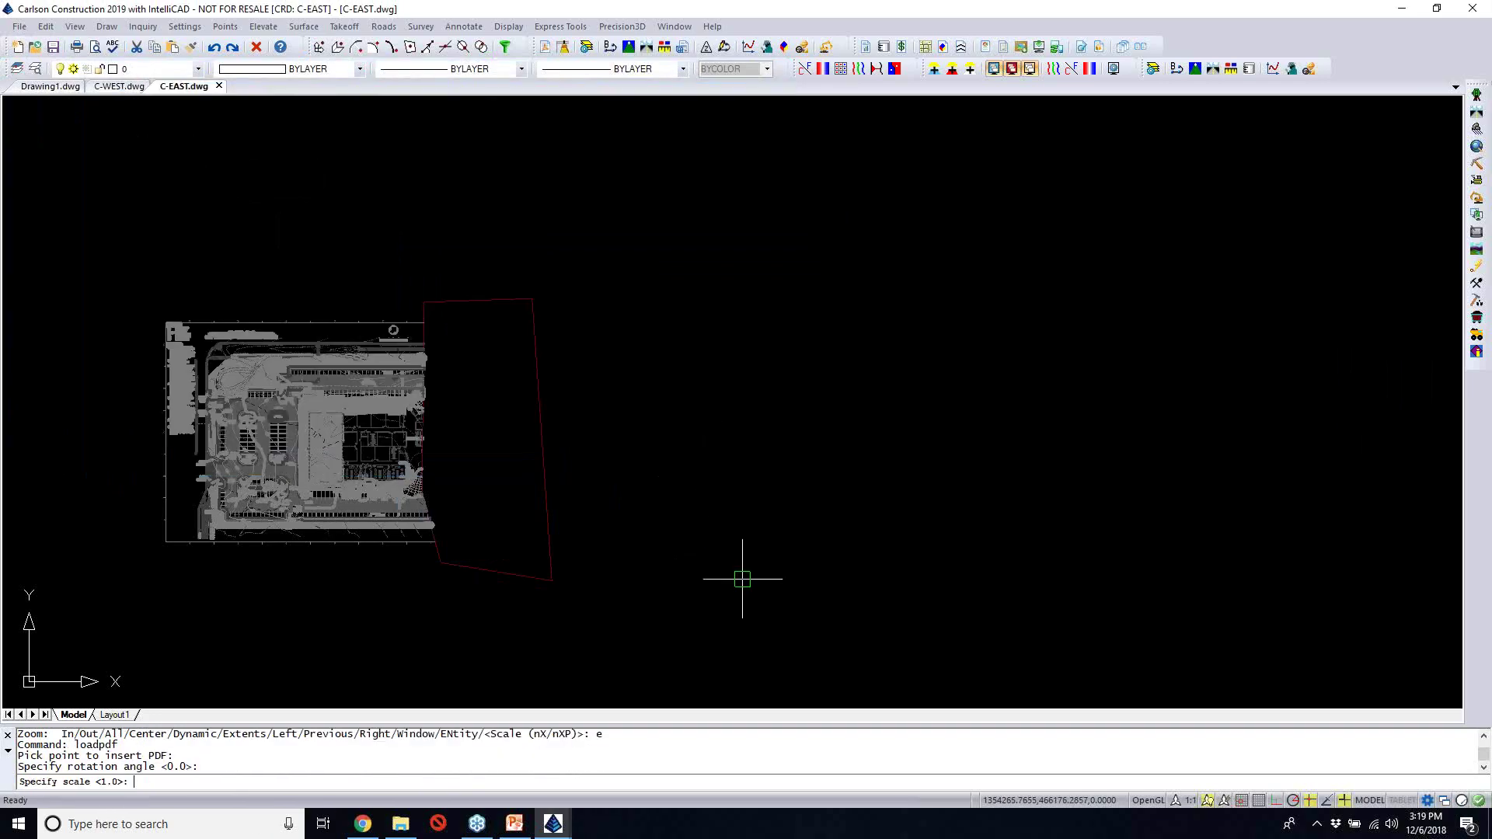
type("20")
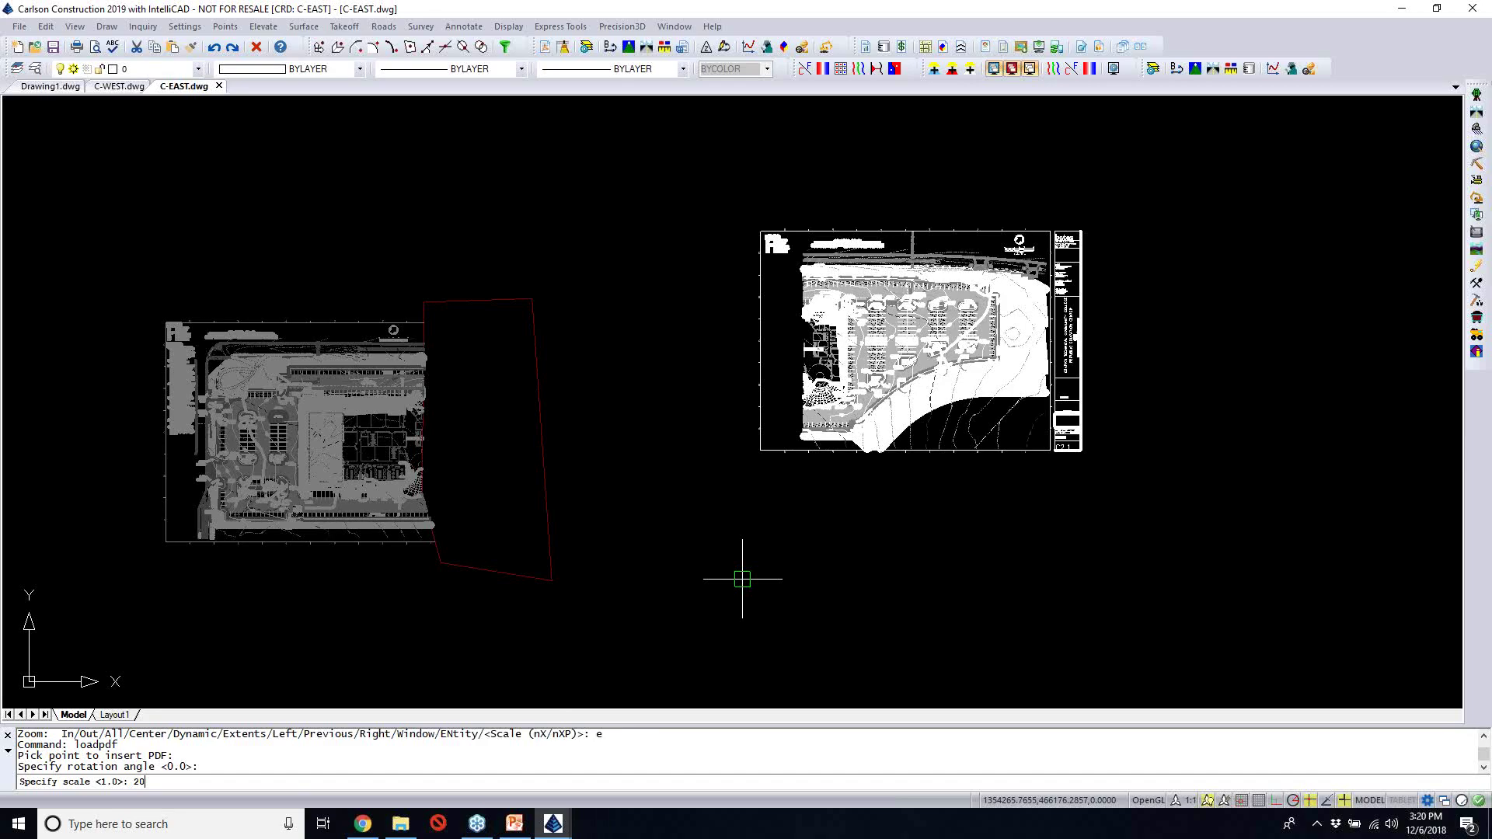
key("Return")
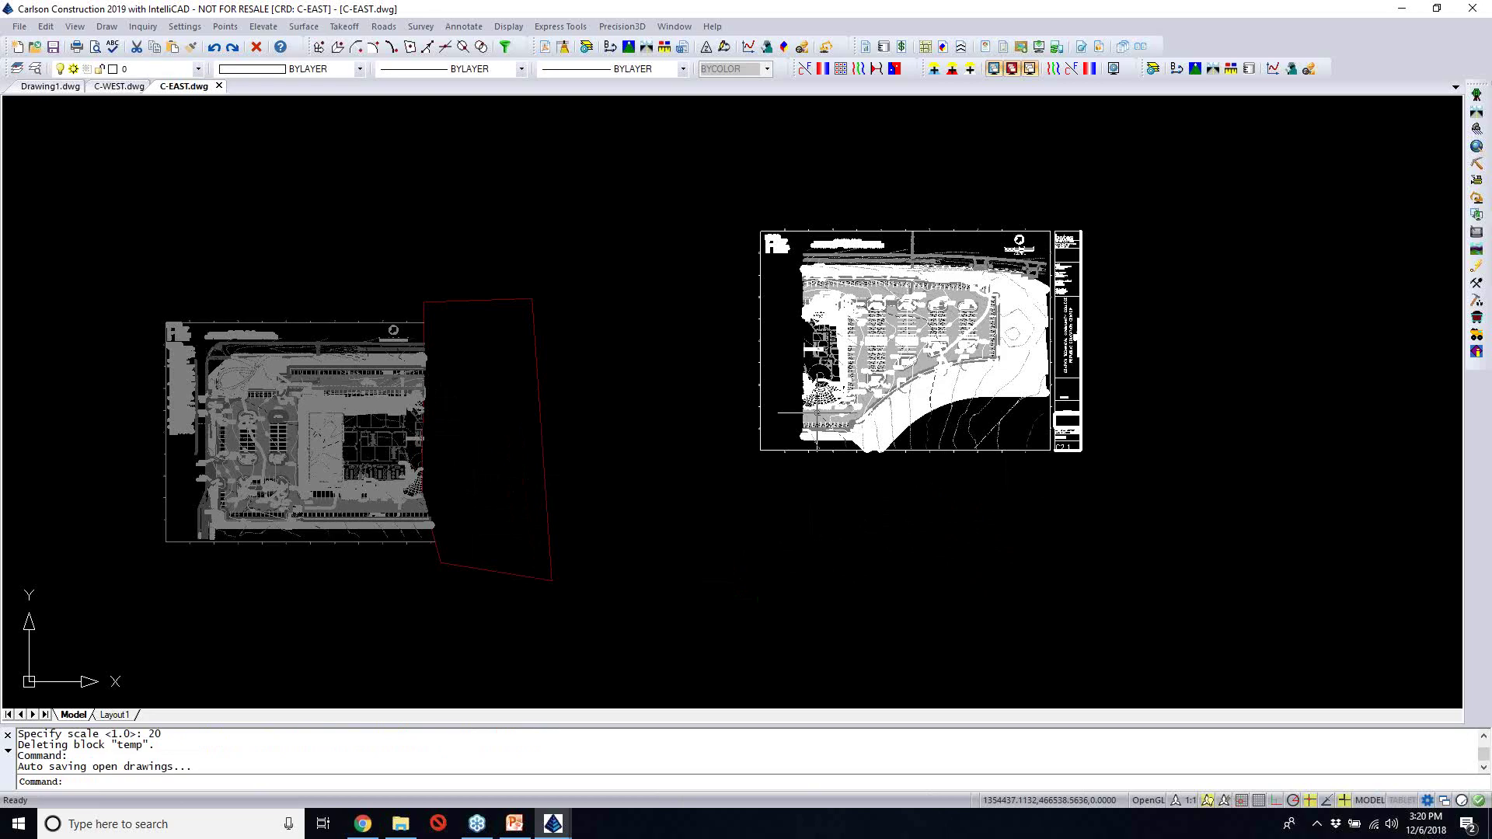
Detach the C-WEST external reference from the C-EAST drawing
type("xref")
key("Return")
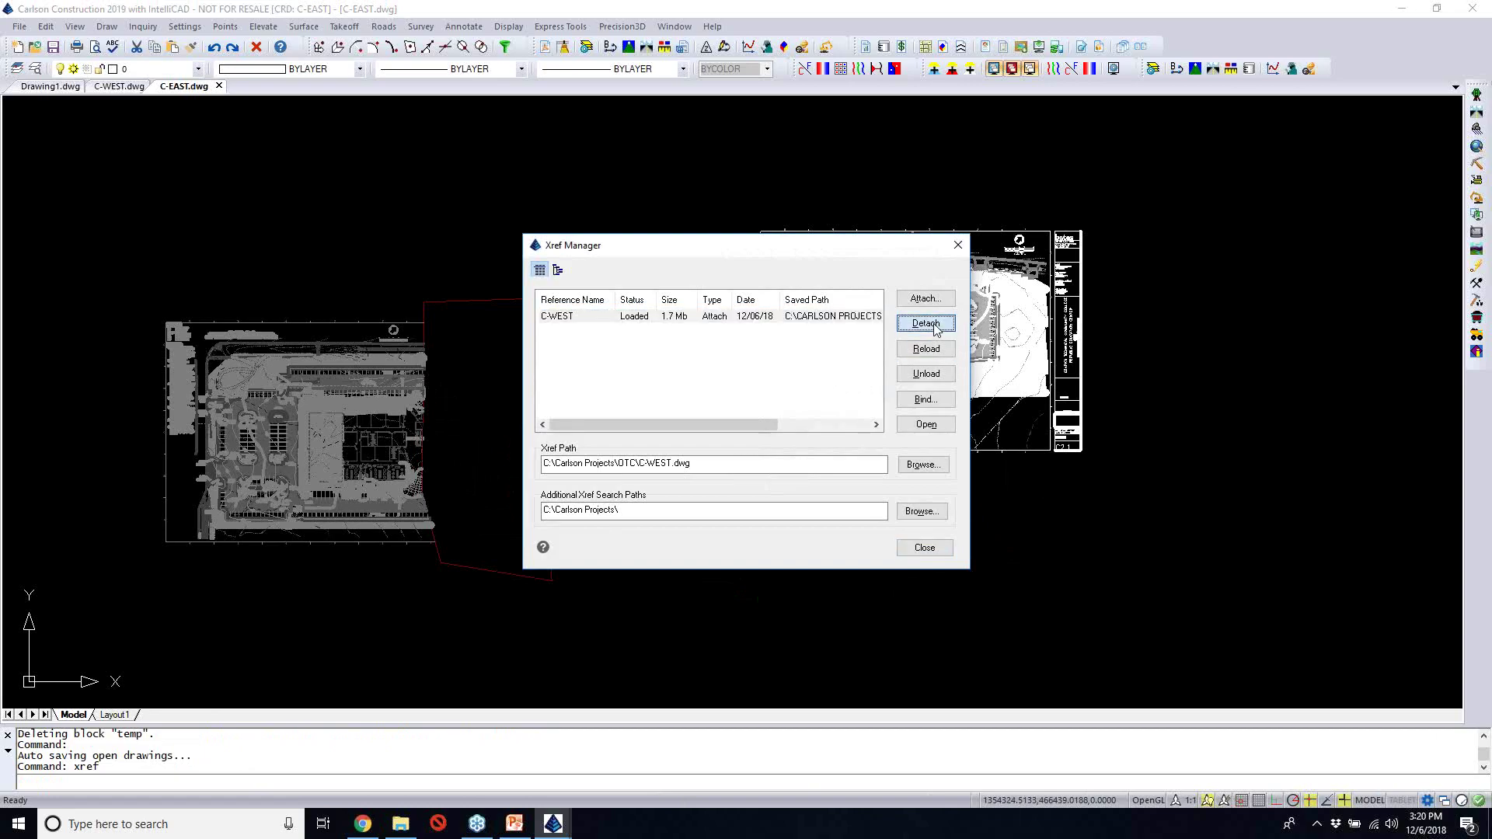
left_click(934, 324)
left_click(937, 548)
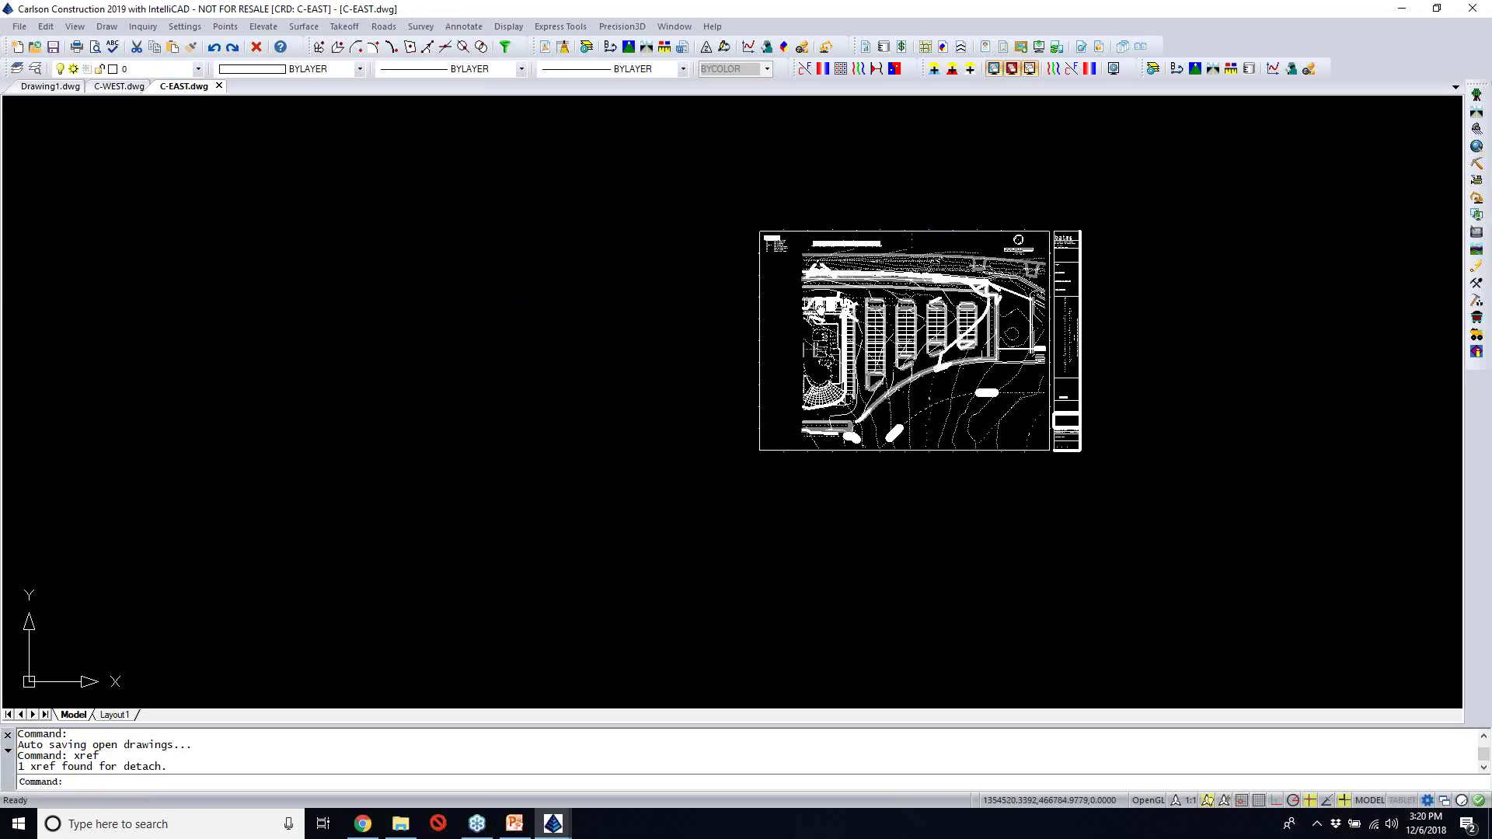
Erase the hatches from the imported east plan using a selection filter that includes only the Hatch type
middle_click_drag(773, 307, 589, 354)
scroll(622, 357, "up", 2)
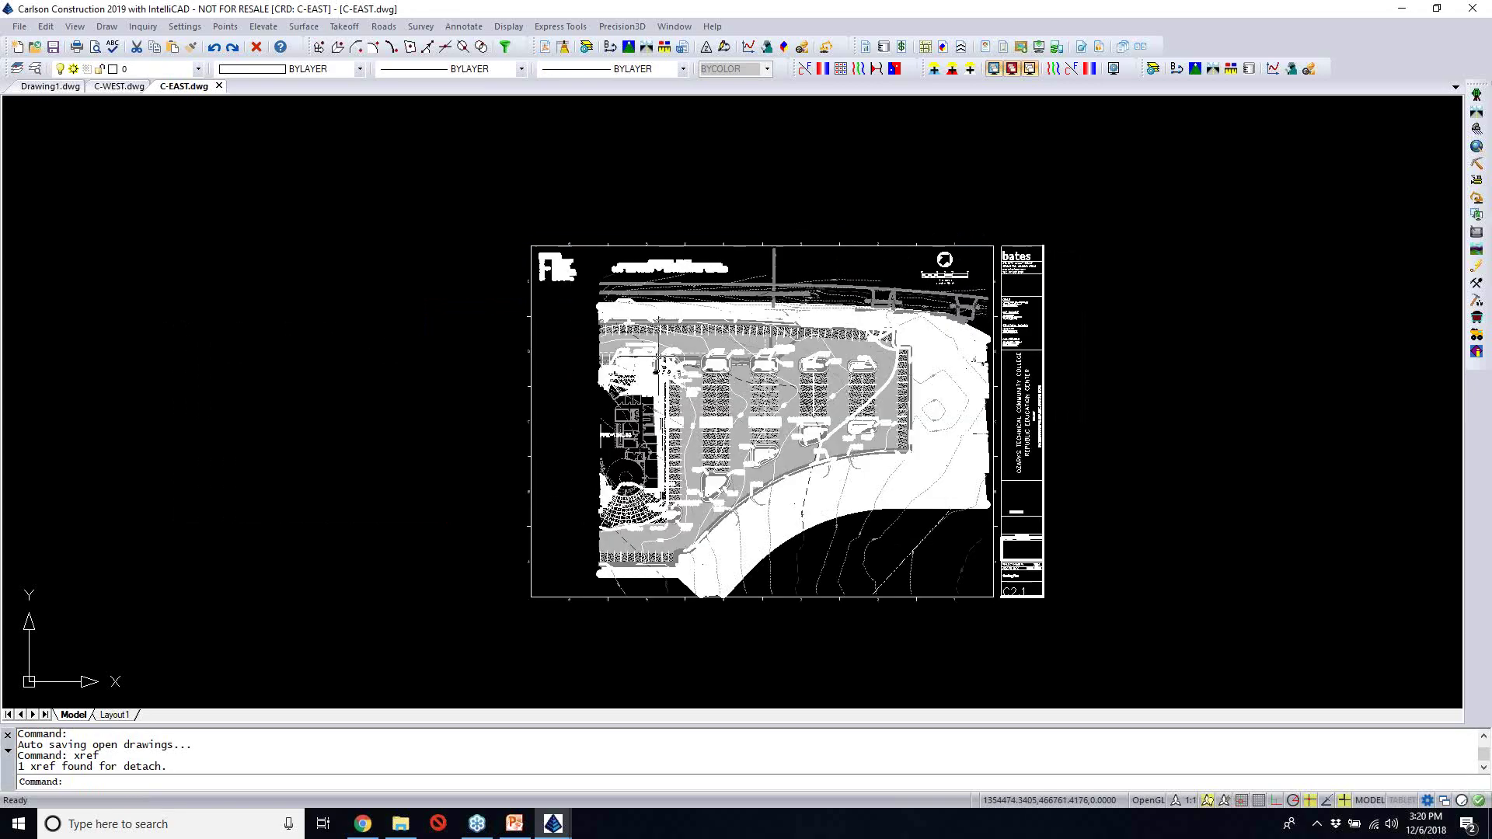
type("e")
key("Return")
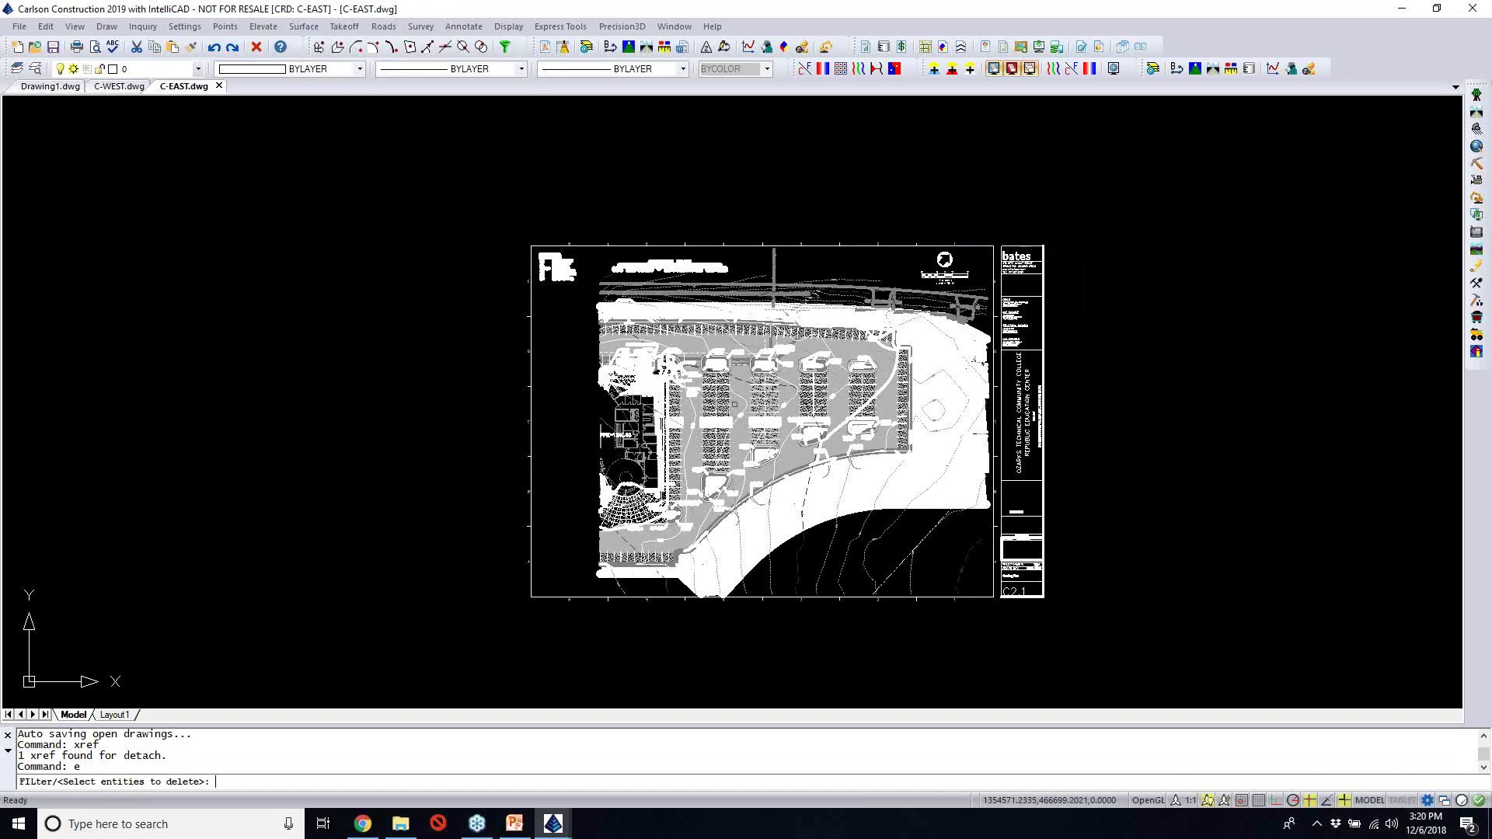
type("fil")
key("Return")
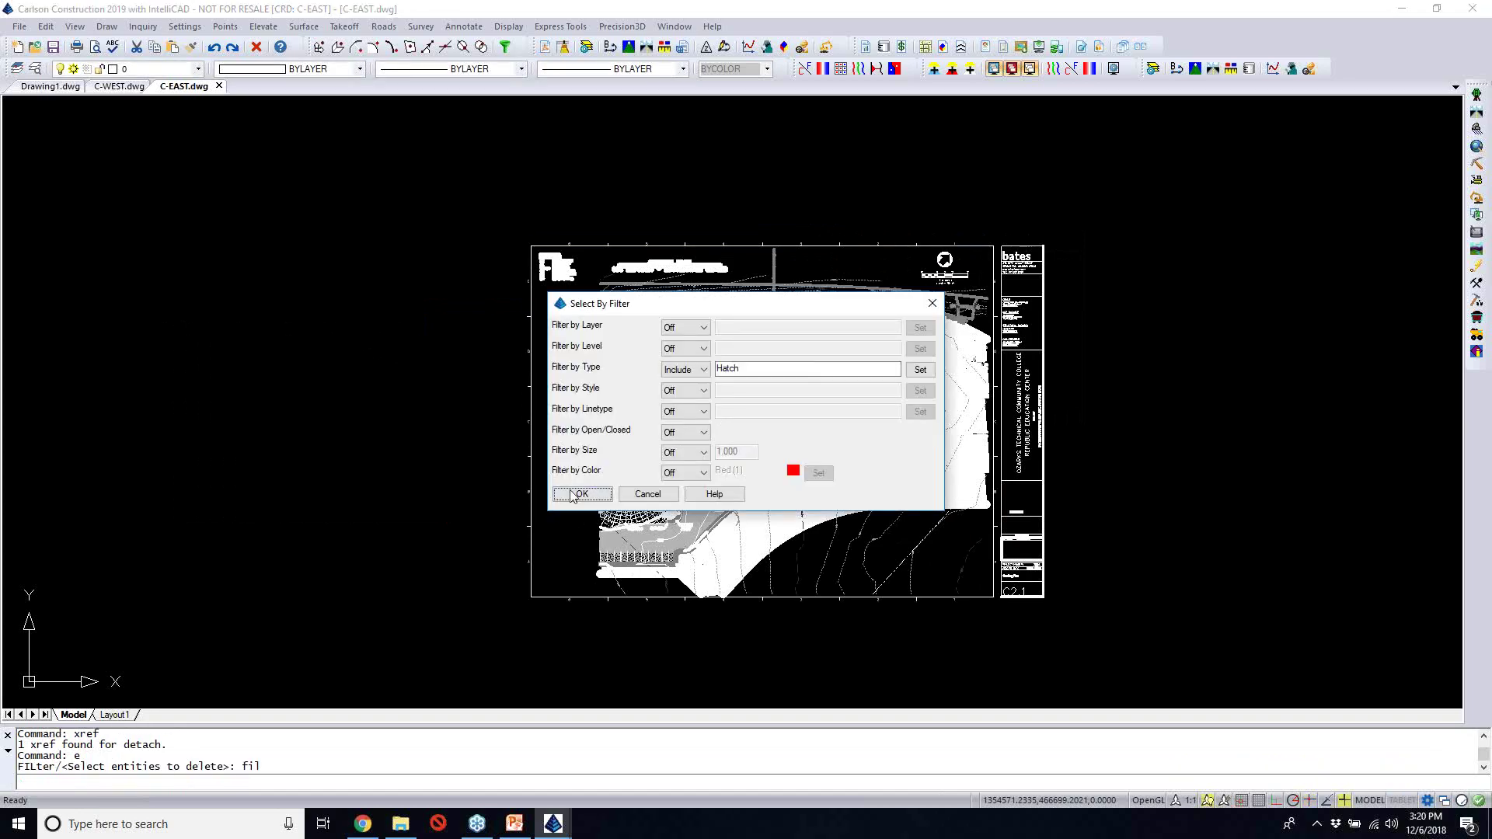
left_click(579, 494)
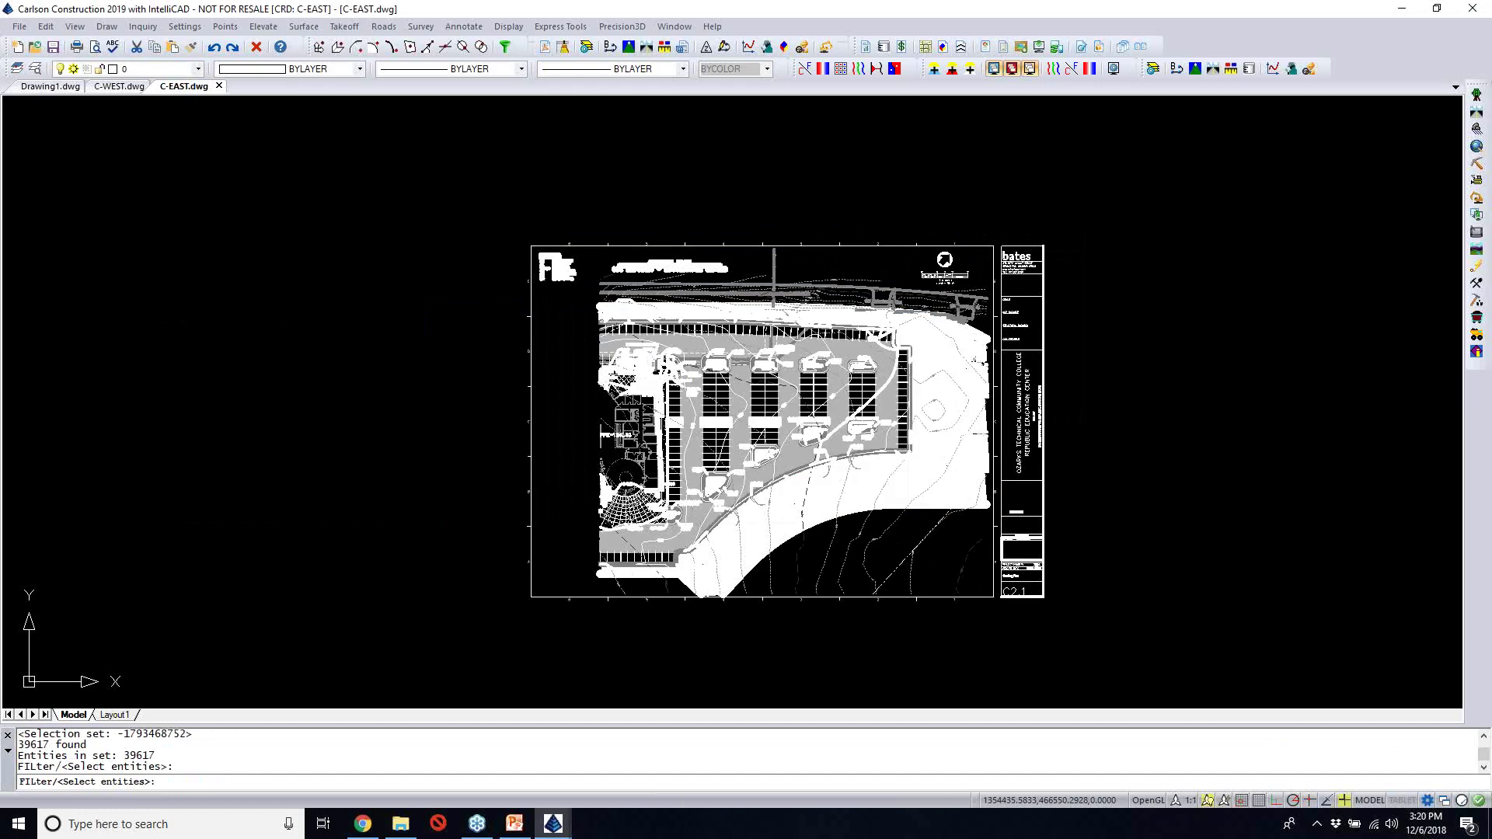
key("Return")
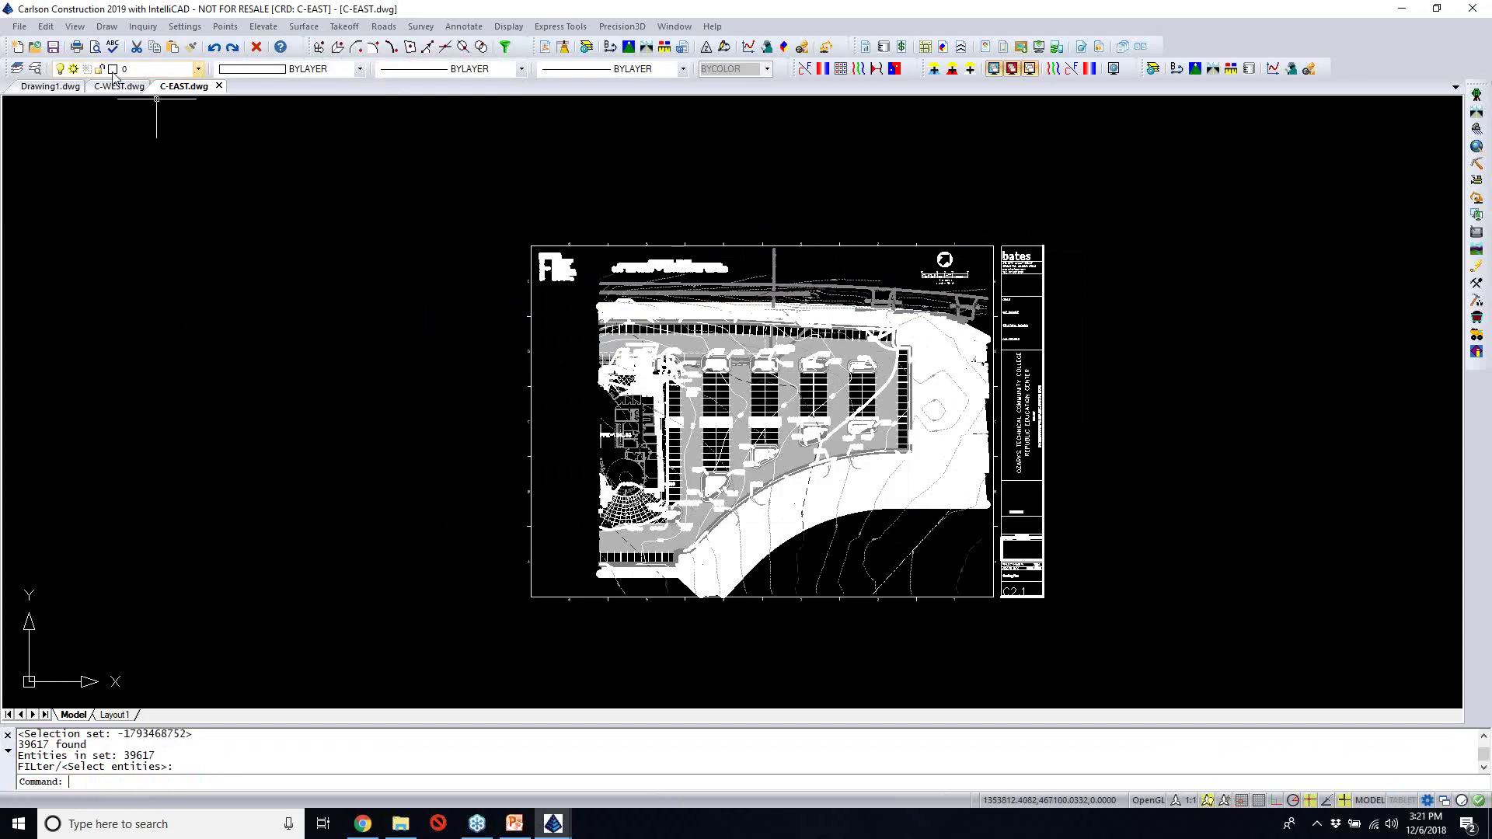
Start inserting C-MTCH1.dwg from the OTC folder as an unexploded block at uniform scale 1, with its insertion point specified on screen
left_click(106, 26)
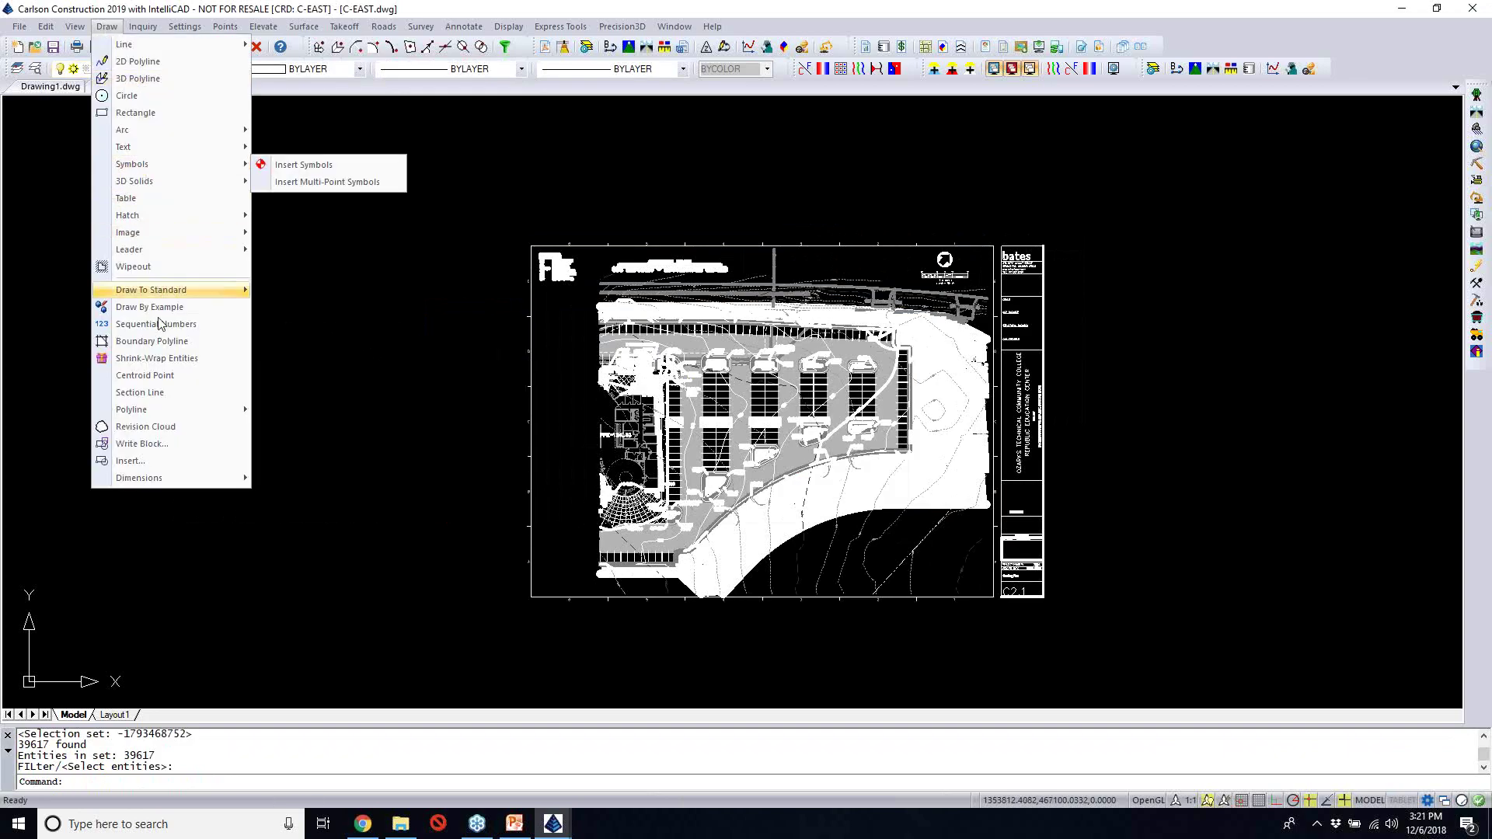
left_click(155, 458)
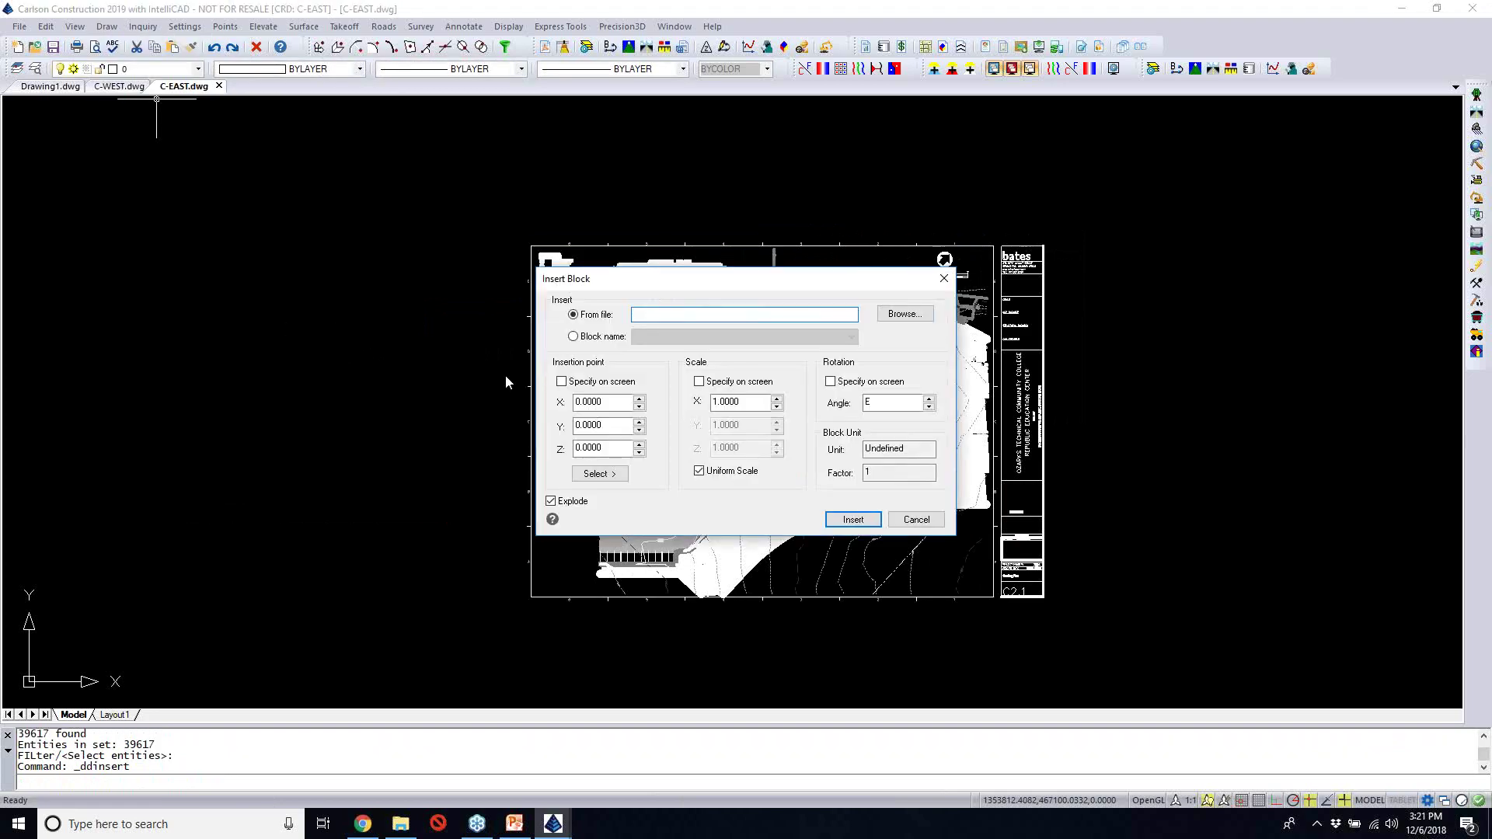
left_click(896, 323)
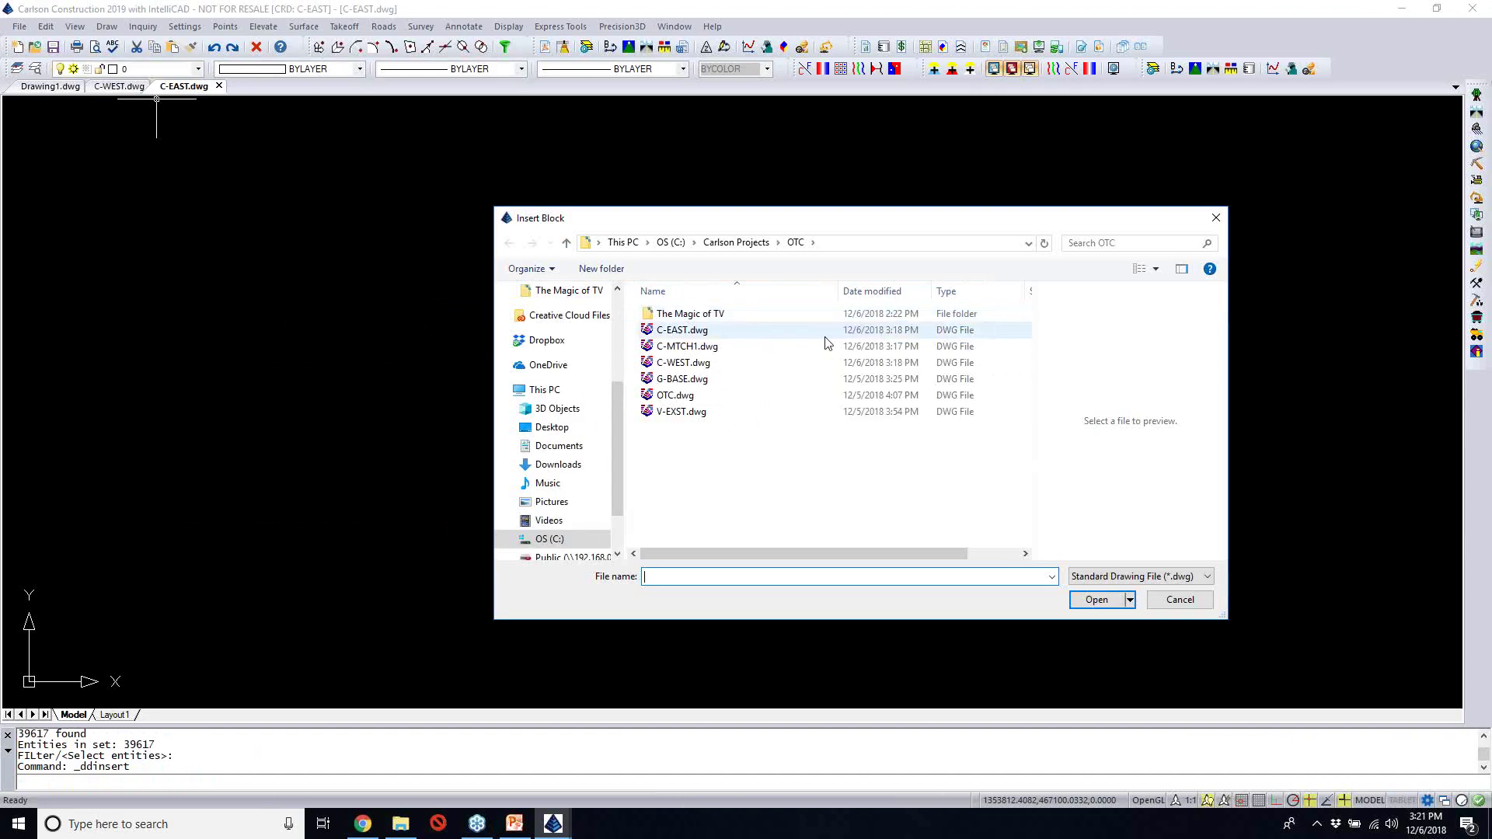
left_click(703, 350)
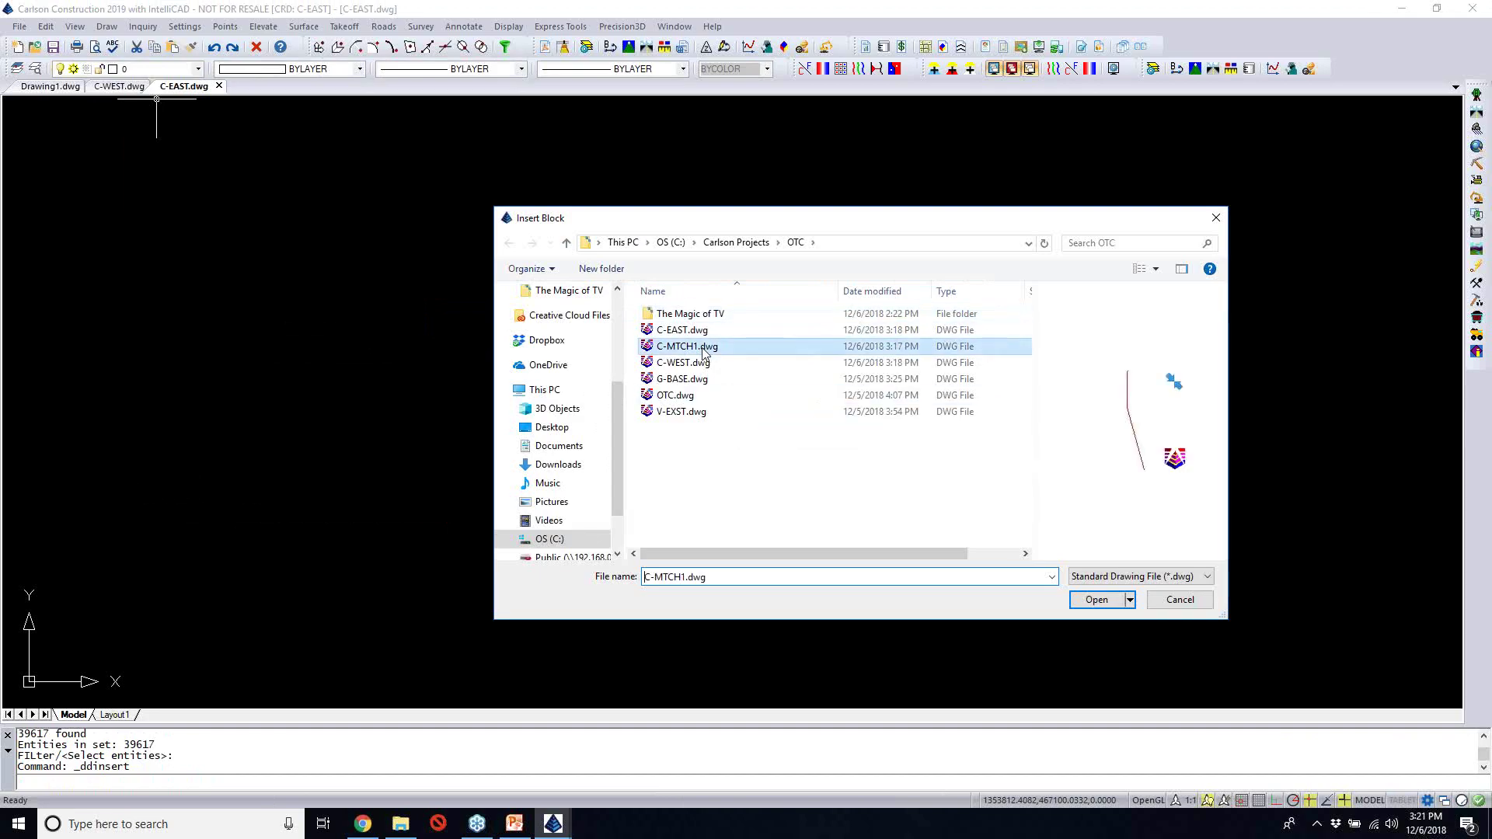
left_click(1096, 600)
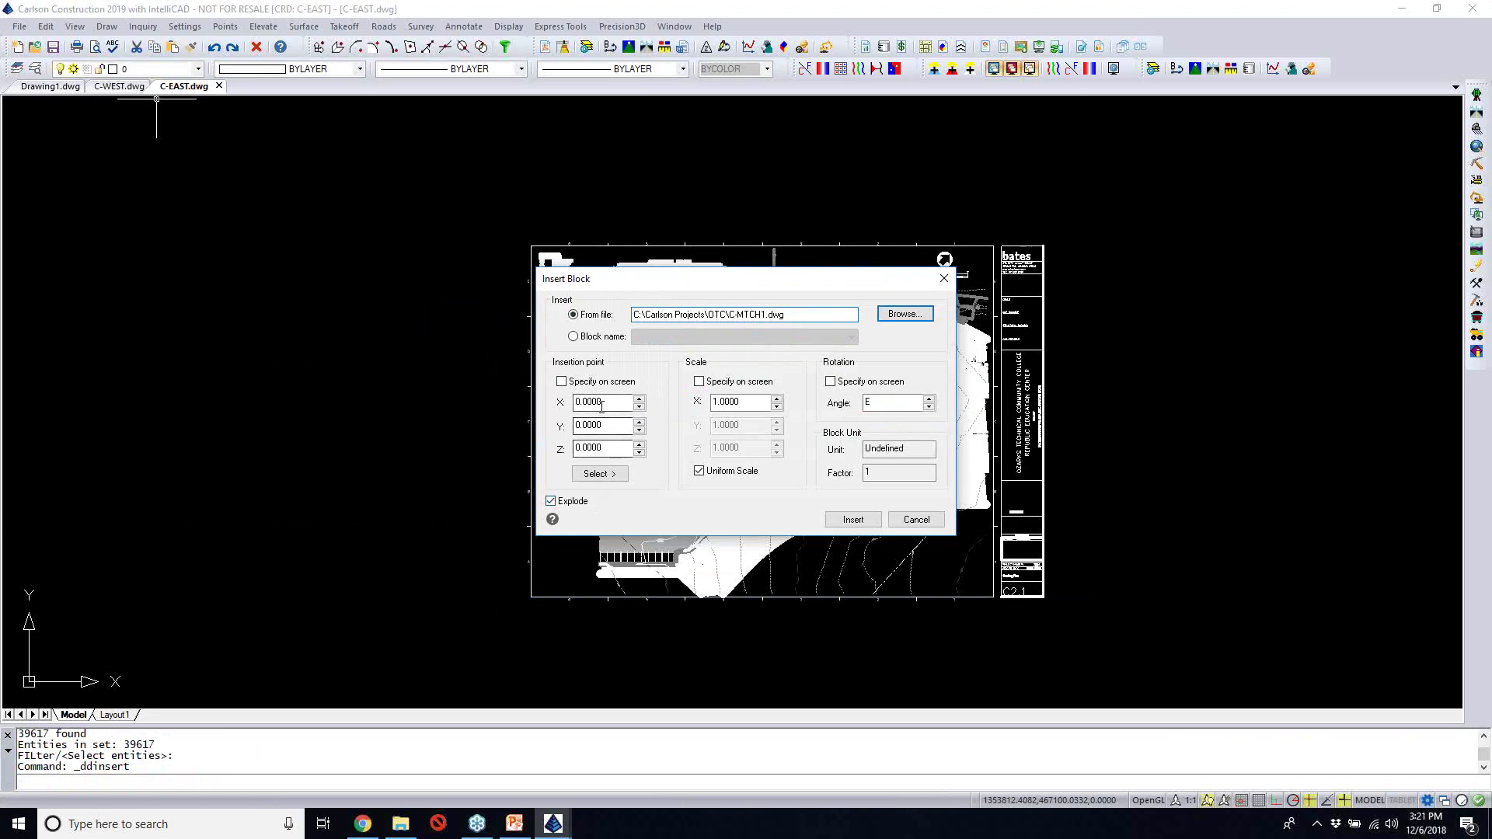
left_click(551, 501)
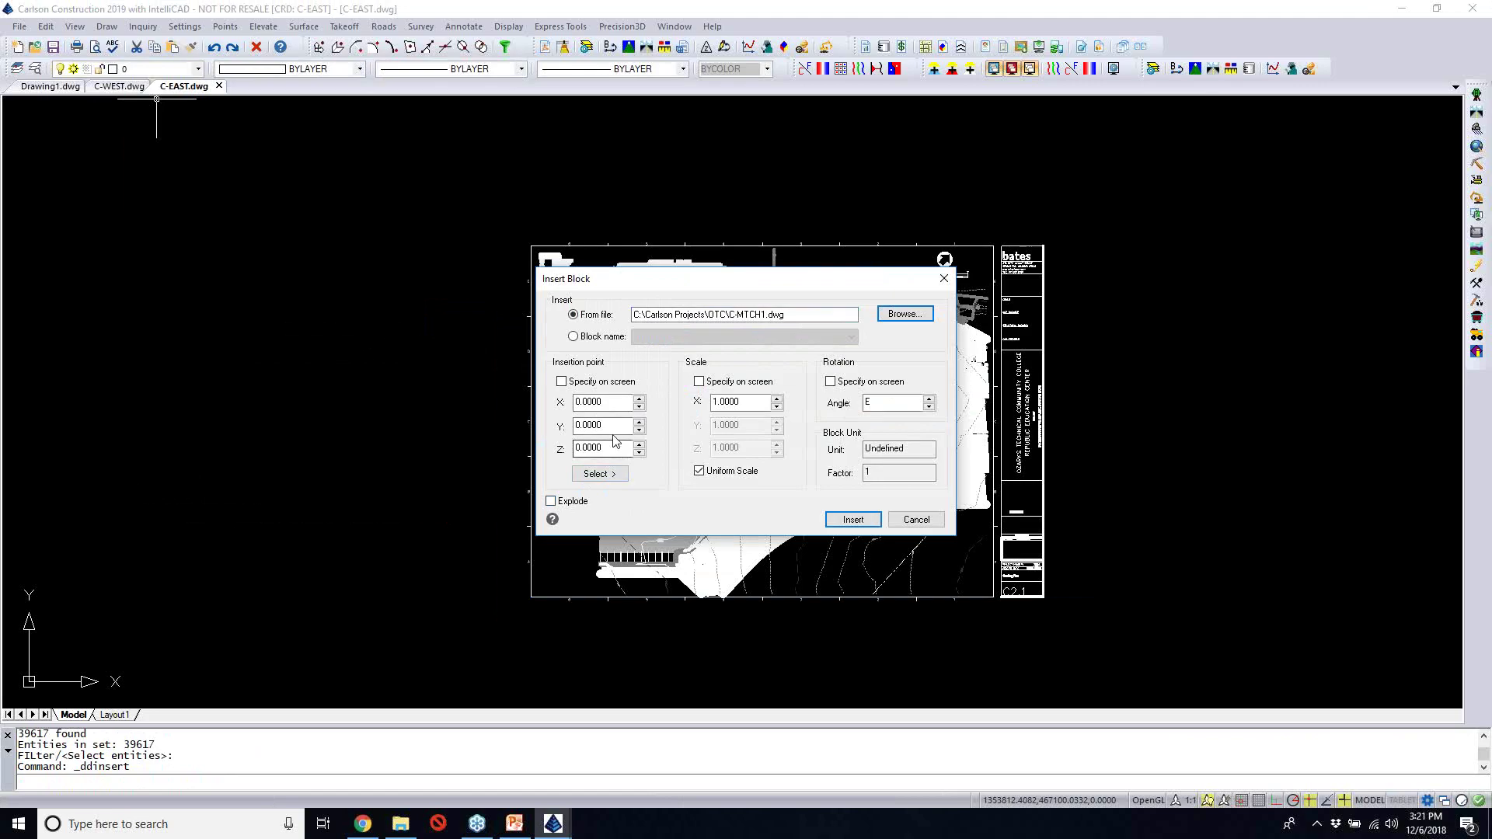
left_click(597, 384)
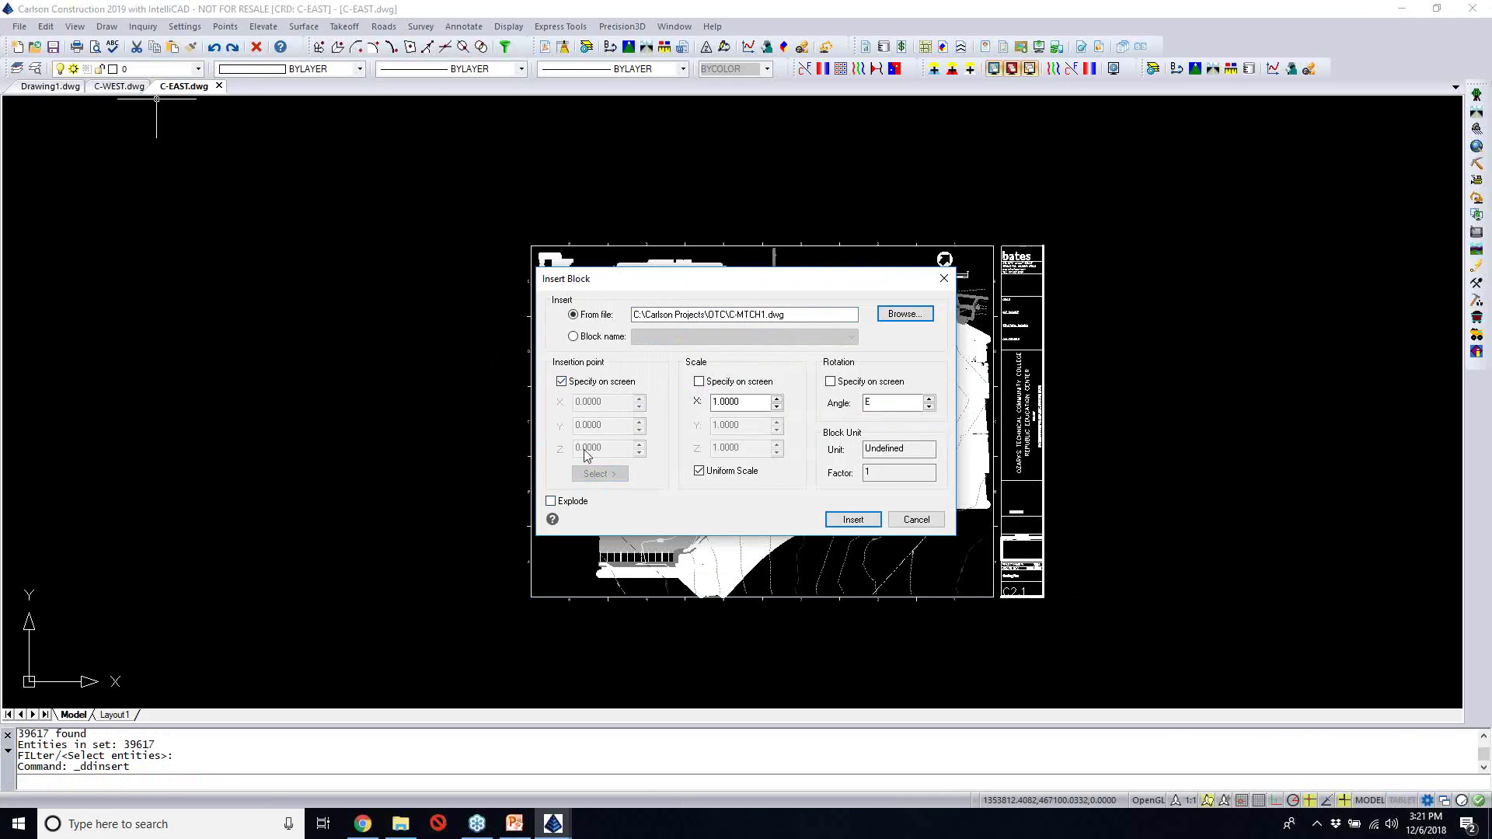
left_click_drag(637, 285, 929, 255)
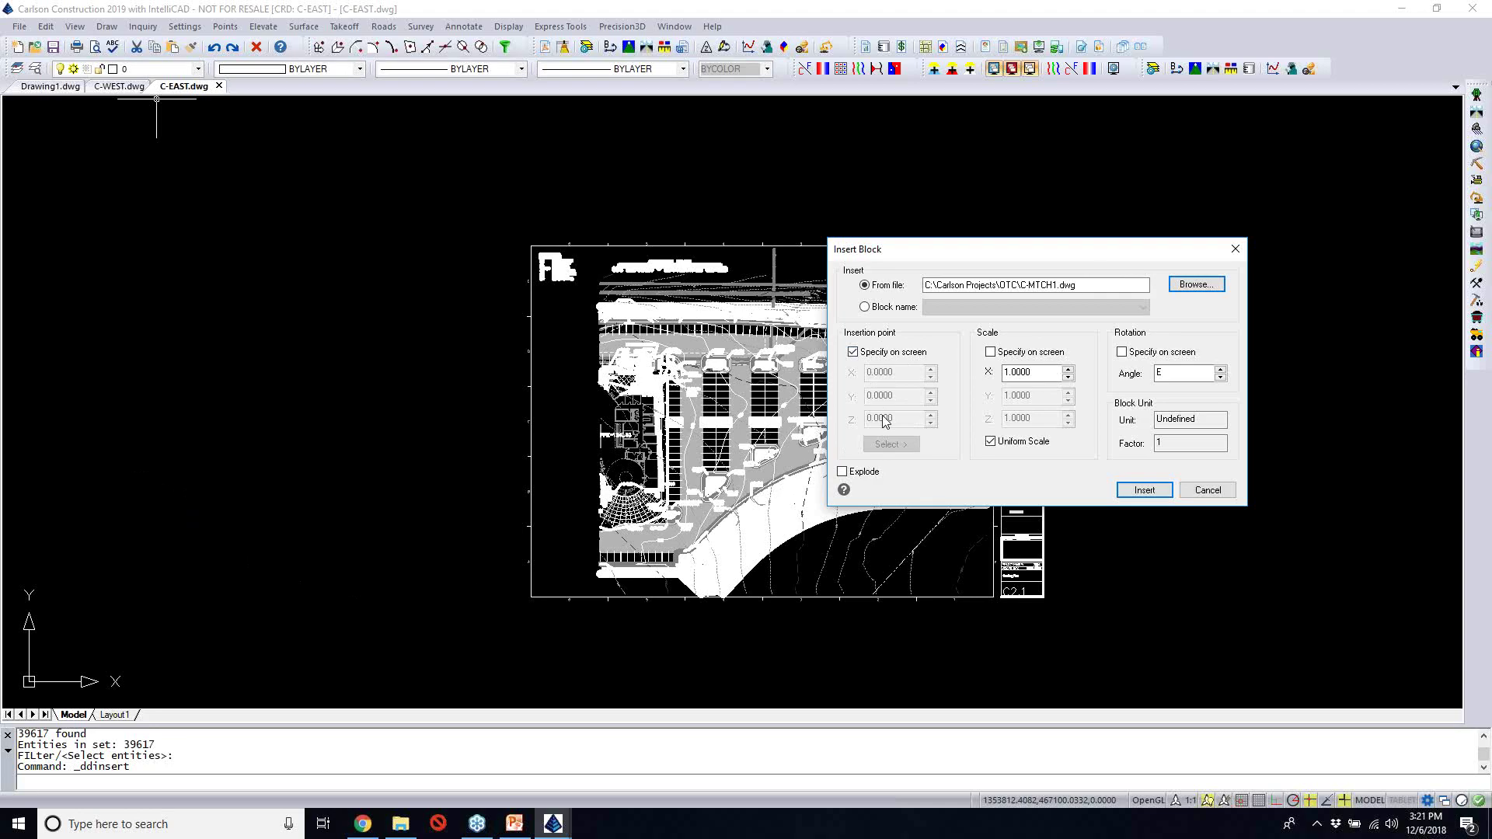
left_click(1157, 495)
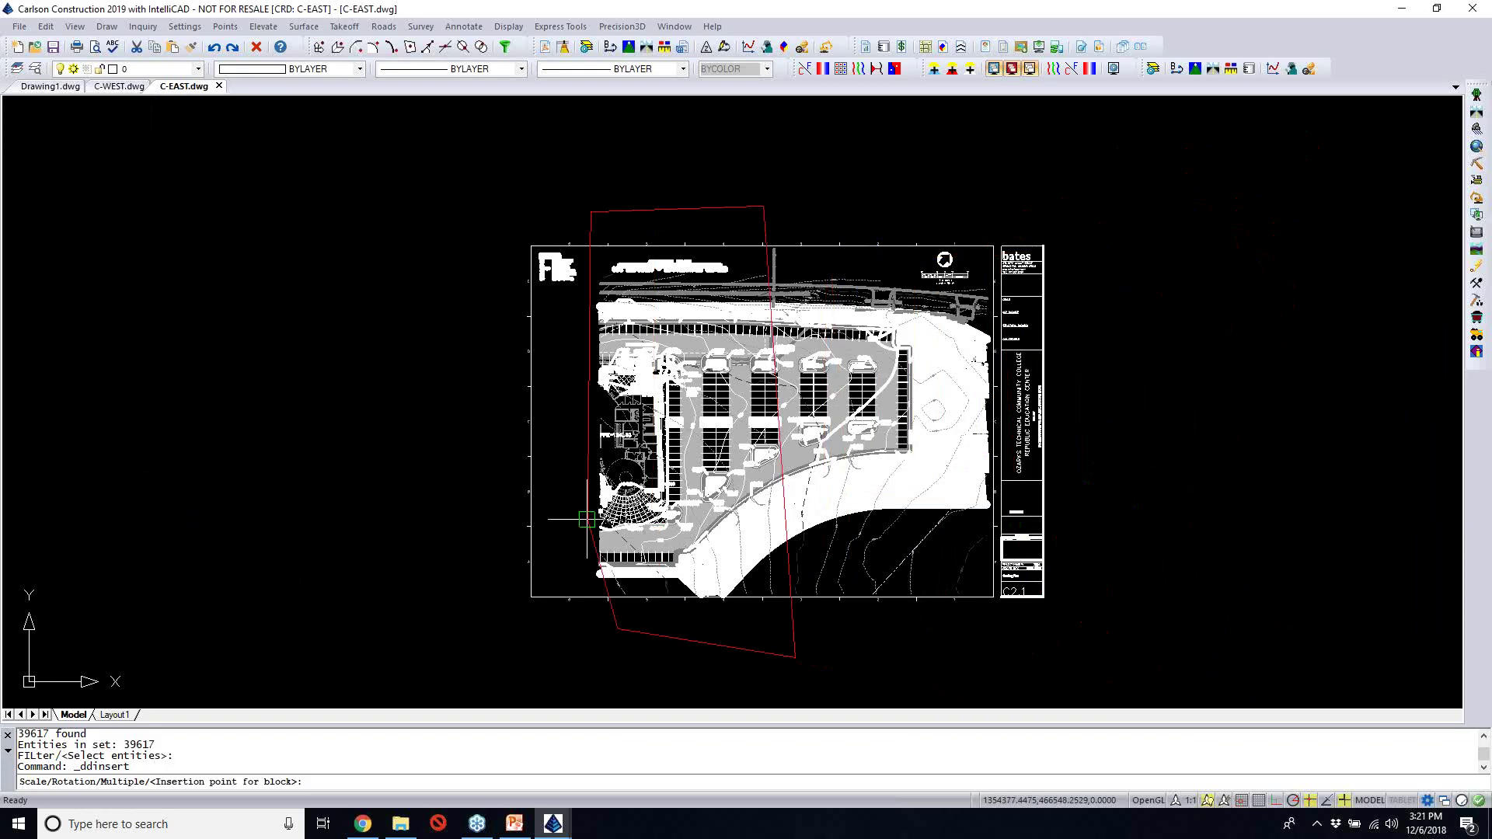
Place the match-line block at the endpoint where the vertical paving line meets the curved edge, at the TSW/TP=1340.15 leader tip
scroll(587, 520, "up", 3)
scroll(587, 518, "up", 2)
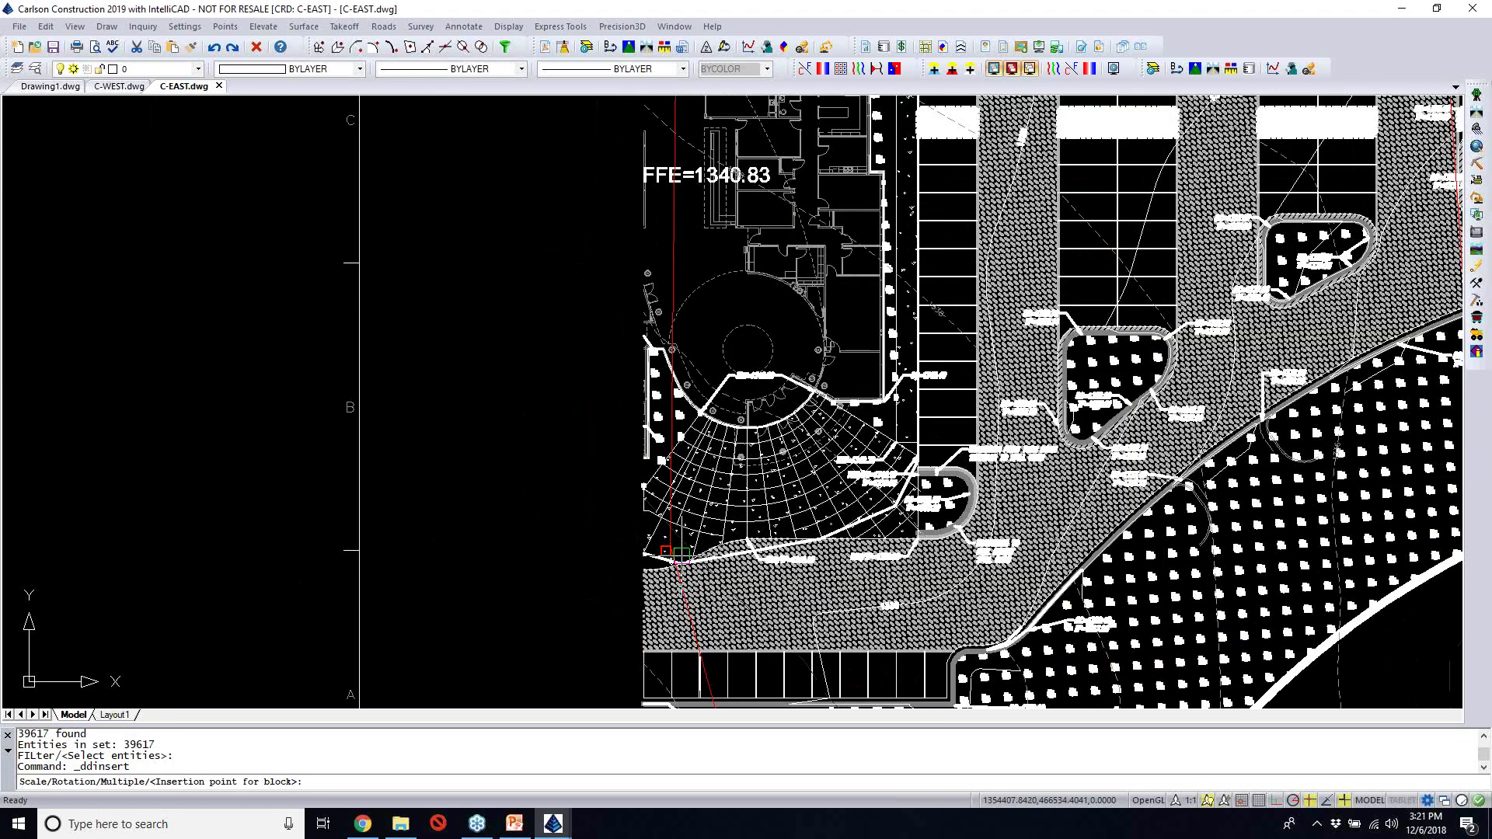
scroll(673, 553, "up", 3)
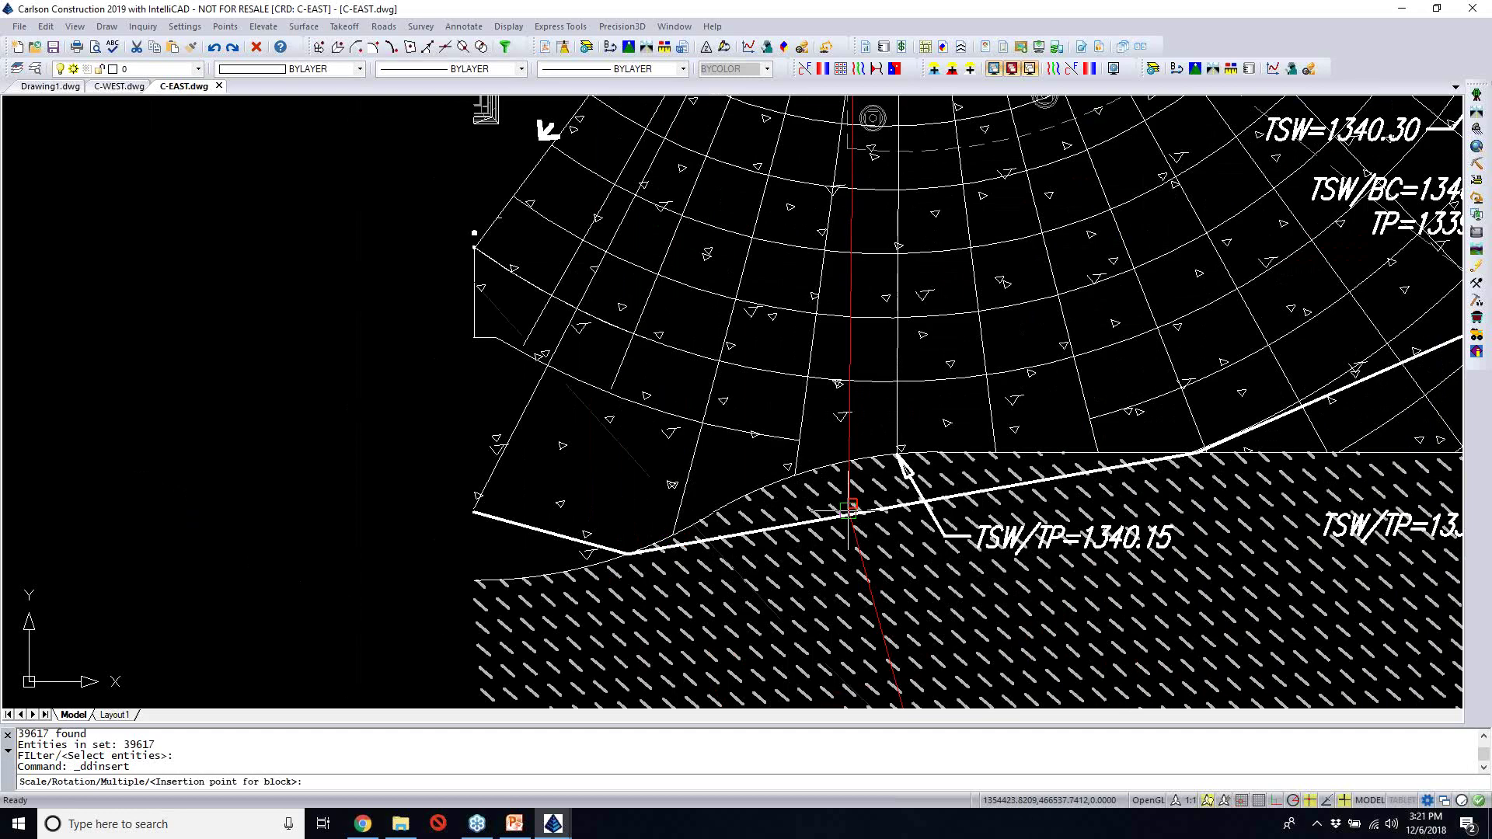
scroll(849, 510, "up", 2)
scroll(916, 422, "up", 2)
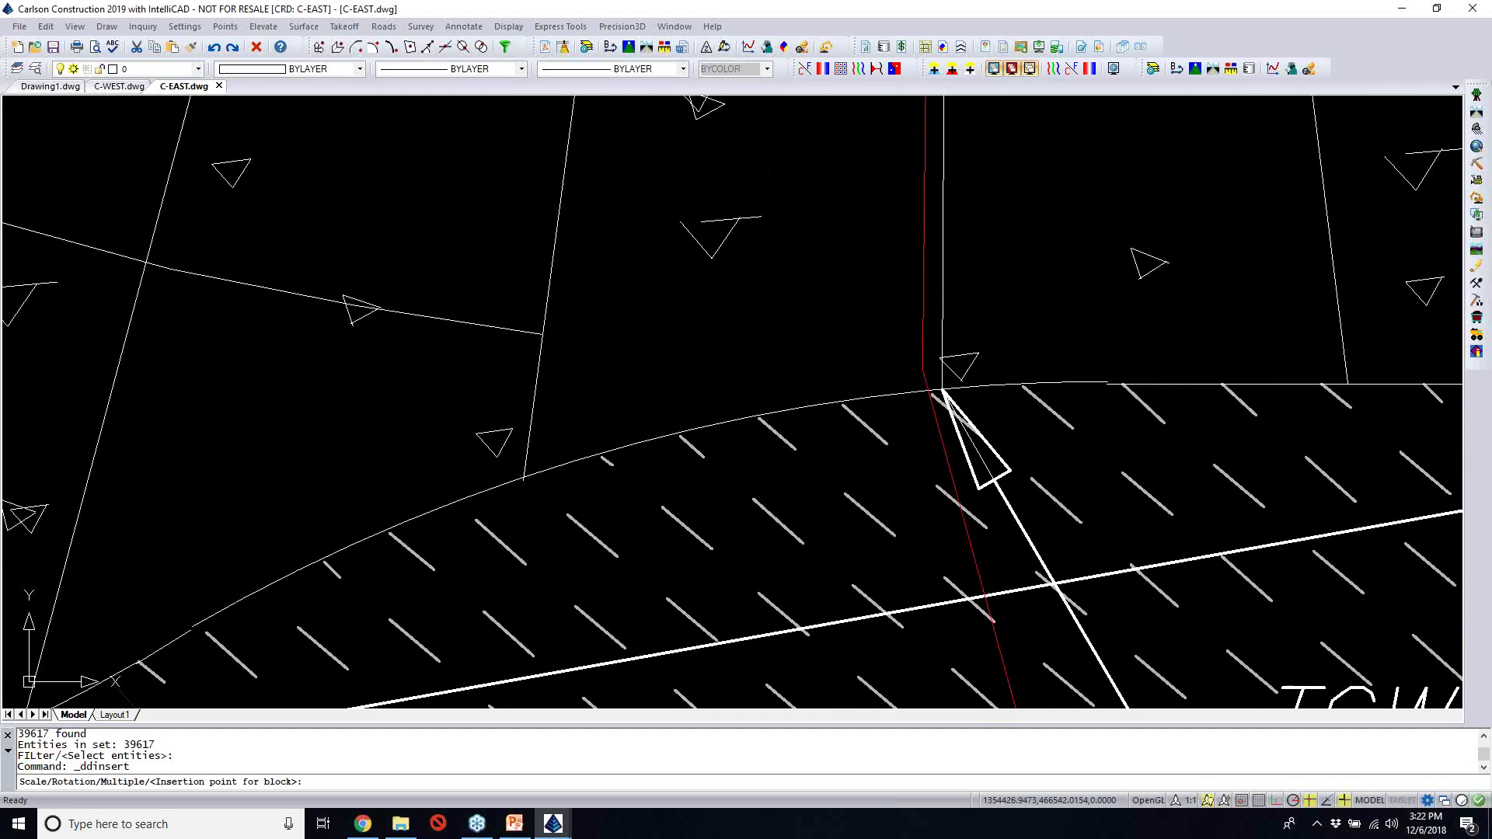
scroll(921, 373, "up", 1)
type("end")
key("Return")
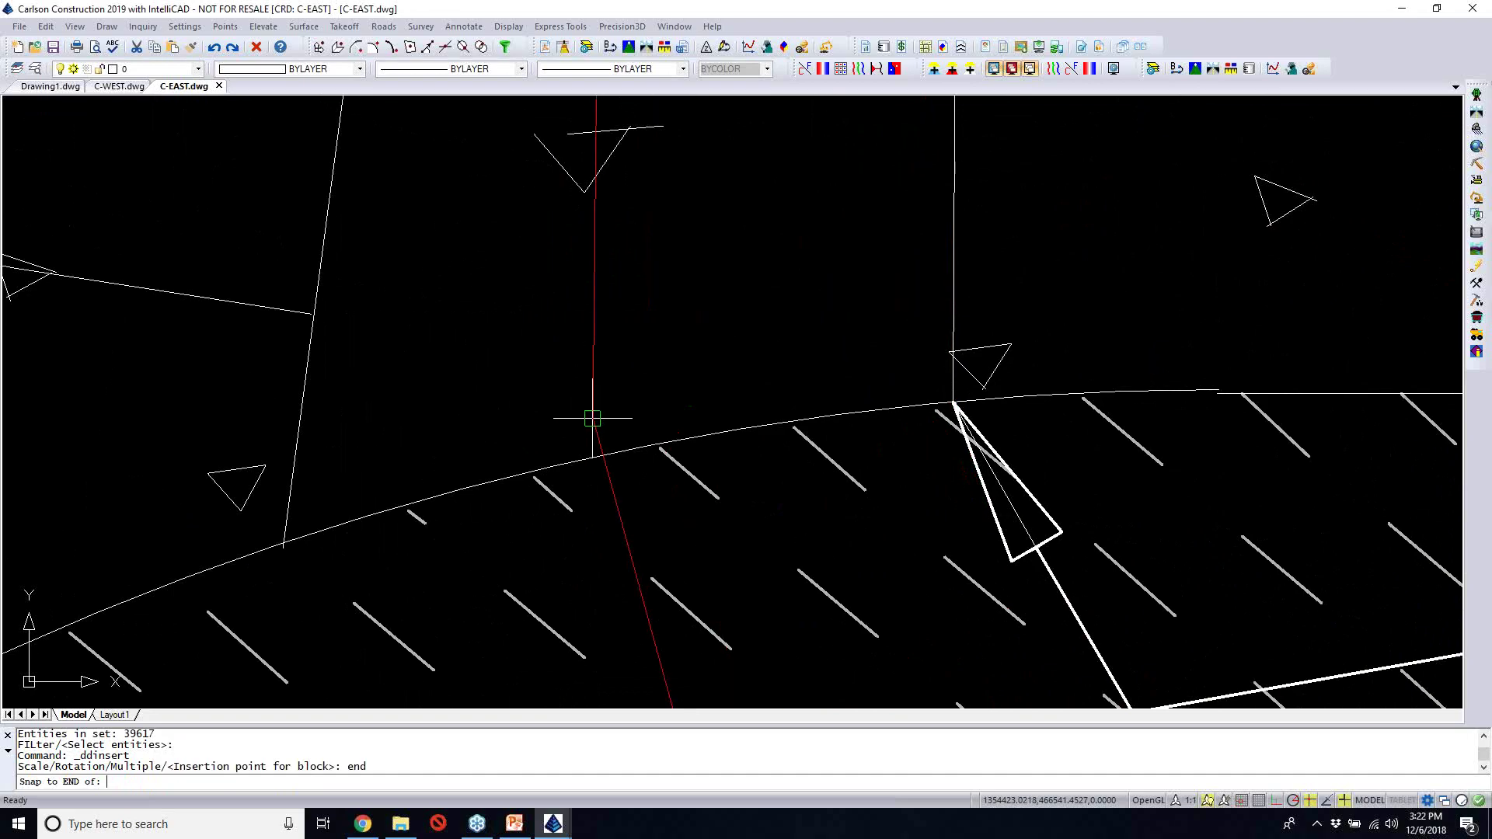
left_click(951, 385)
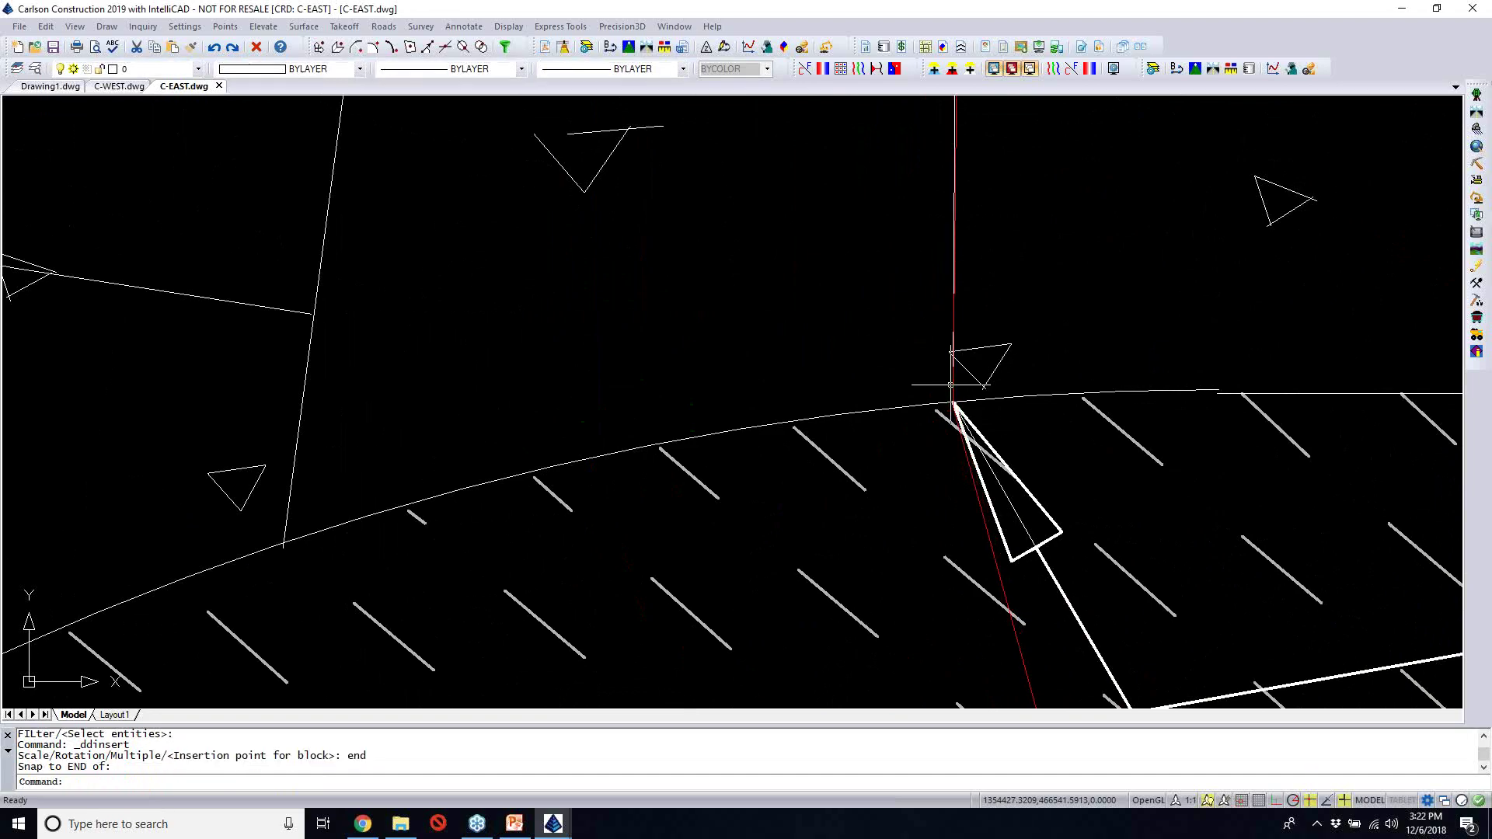
List the database properties of the inserted C-MTCH1 match-line block and check its block name and insertion point
scroll(832, 408, "down", 2)
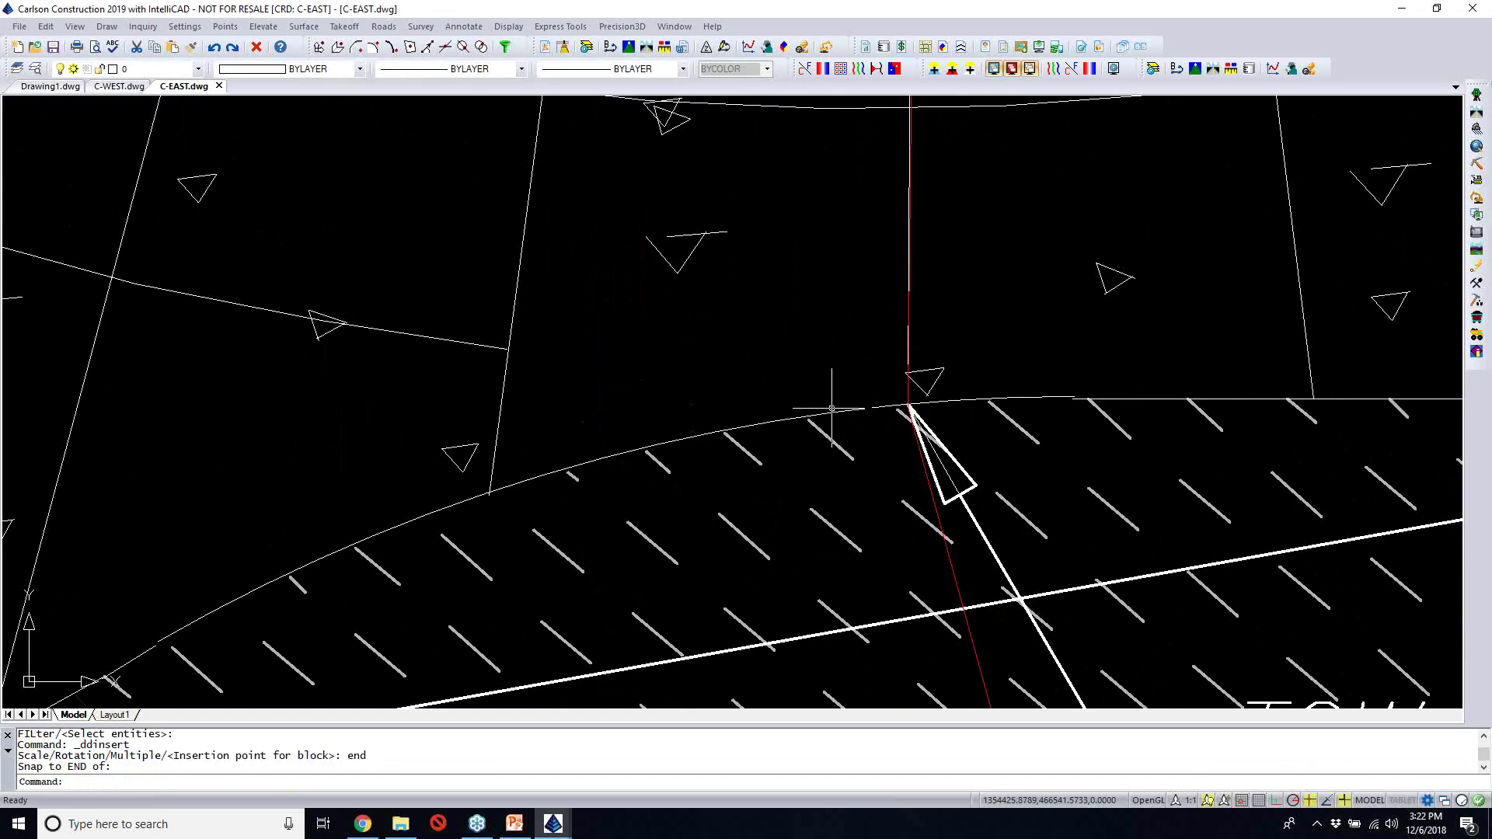
scroll(832, 409, "down", 2)
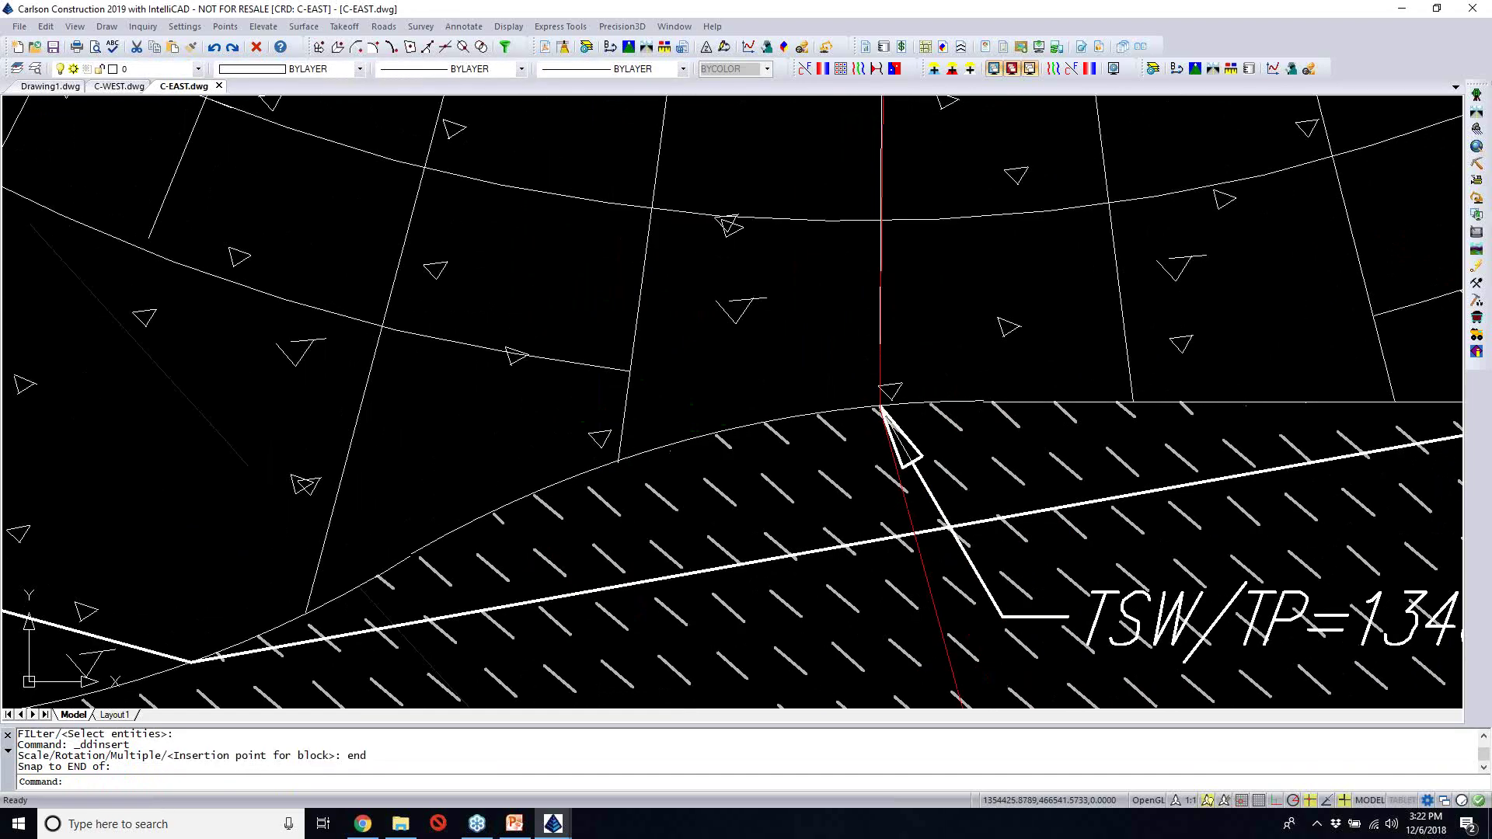
scroll(831, 409, "down", 3)
scroll(831, 409, "down", 5)
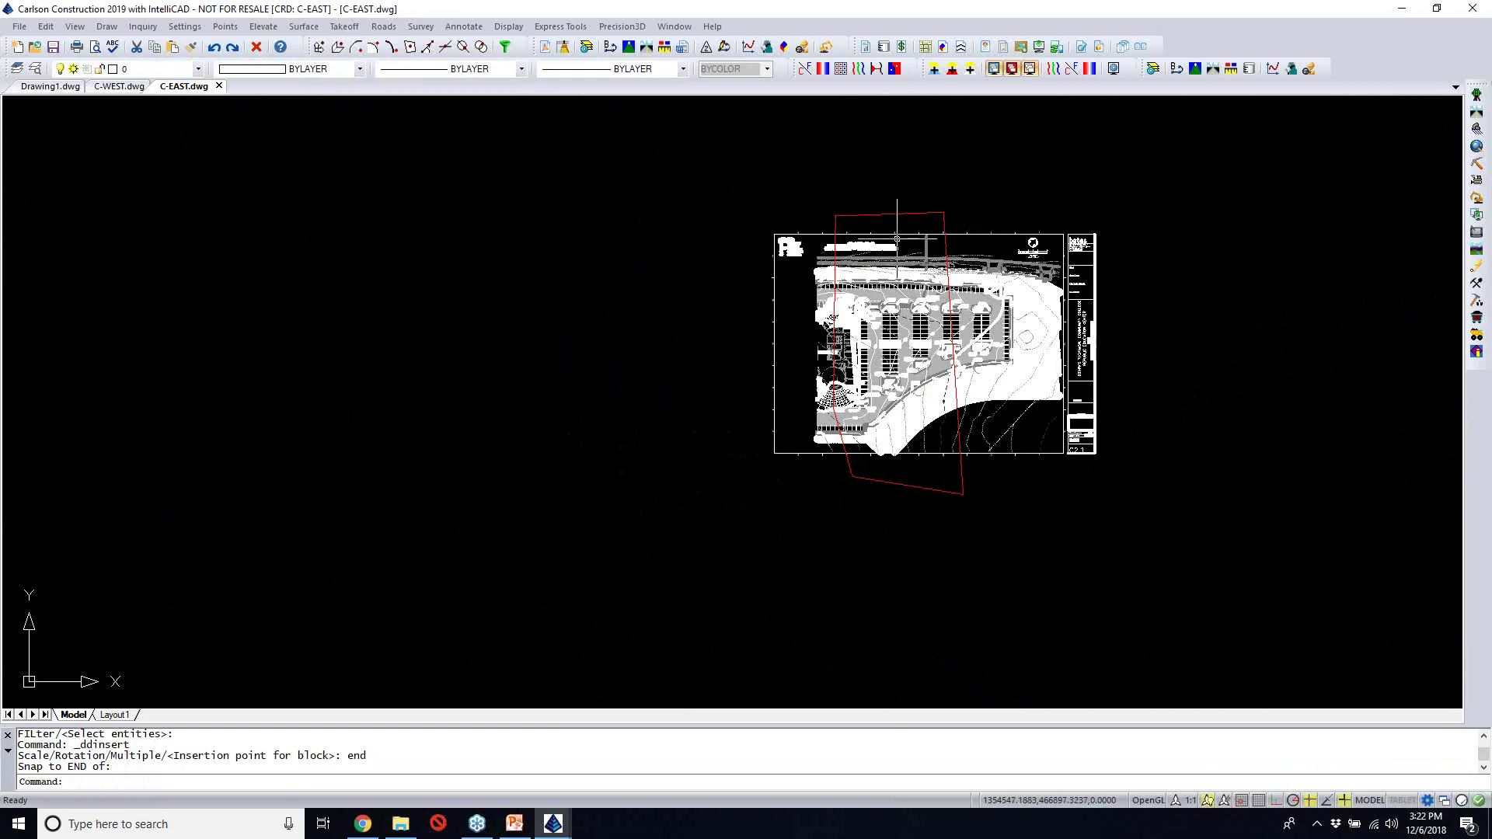
left_click(144, 27)
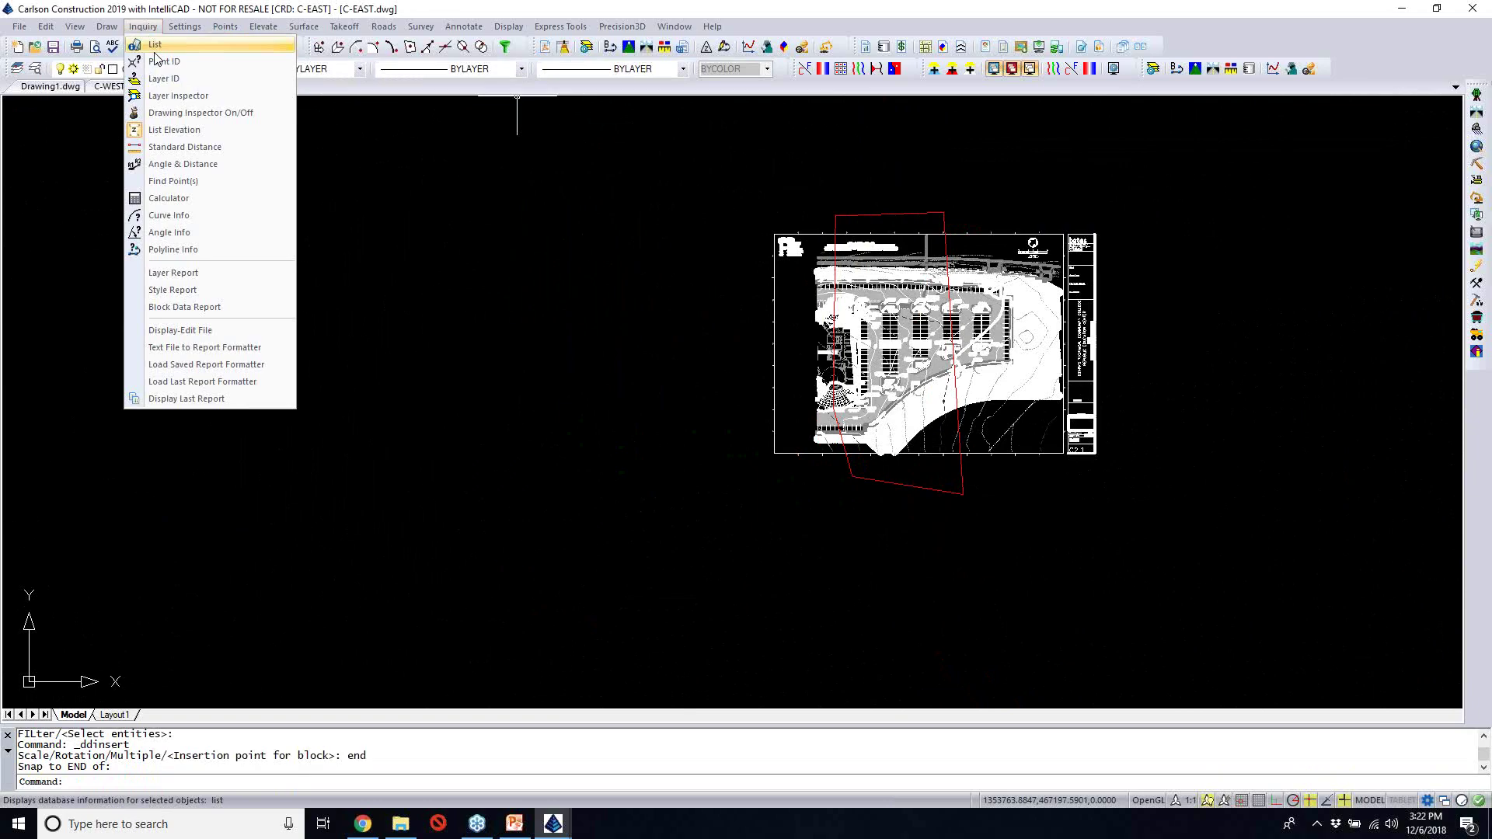
left_click(155, 53)
left_click(886, 481)
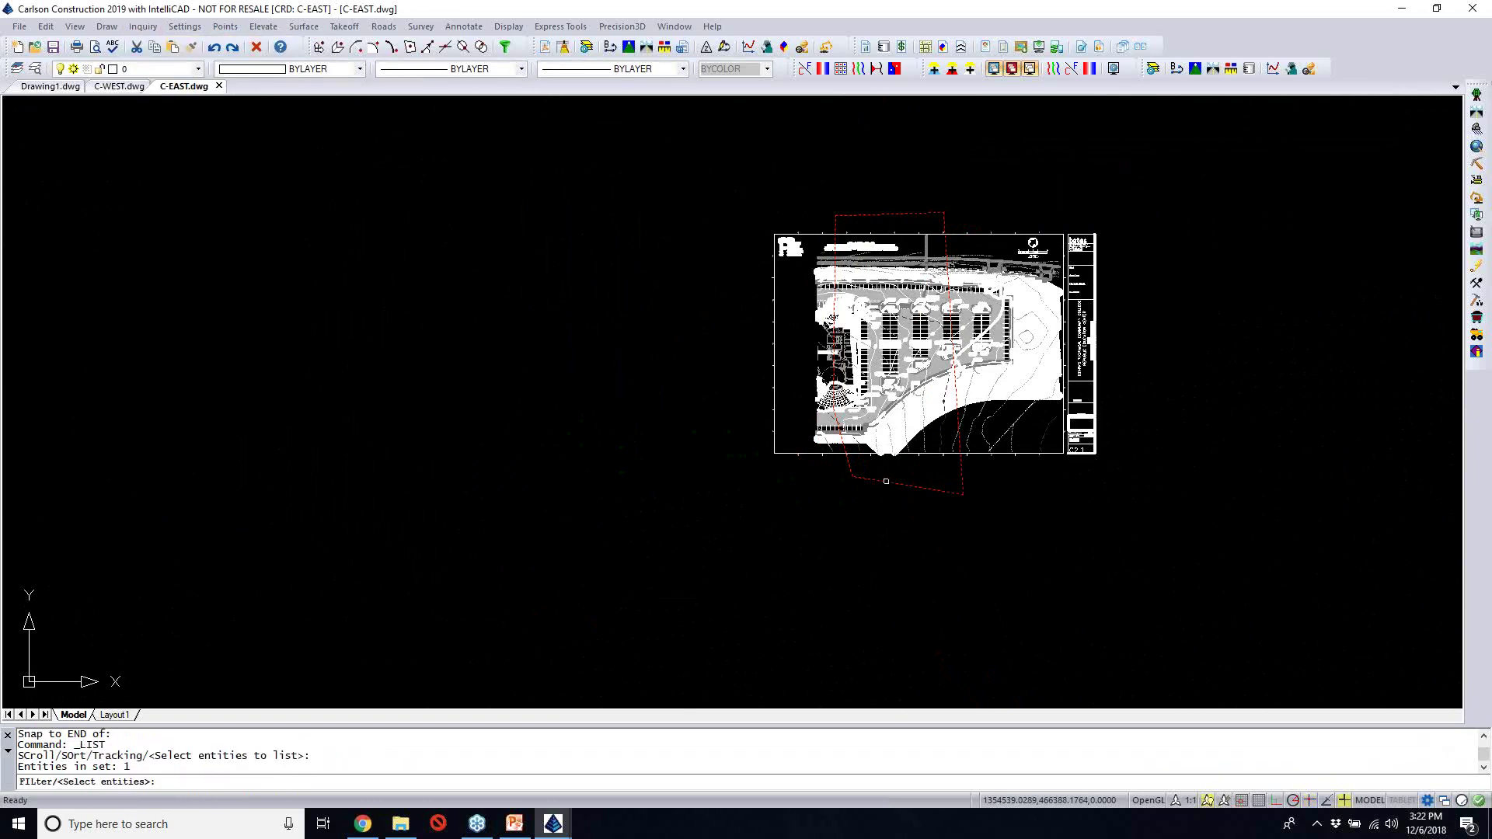
key("Return")
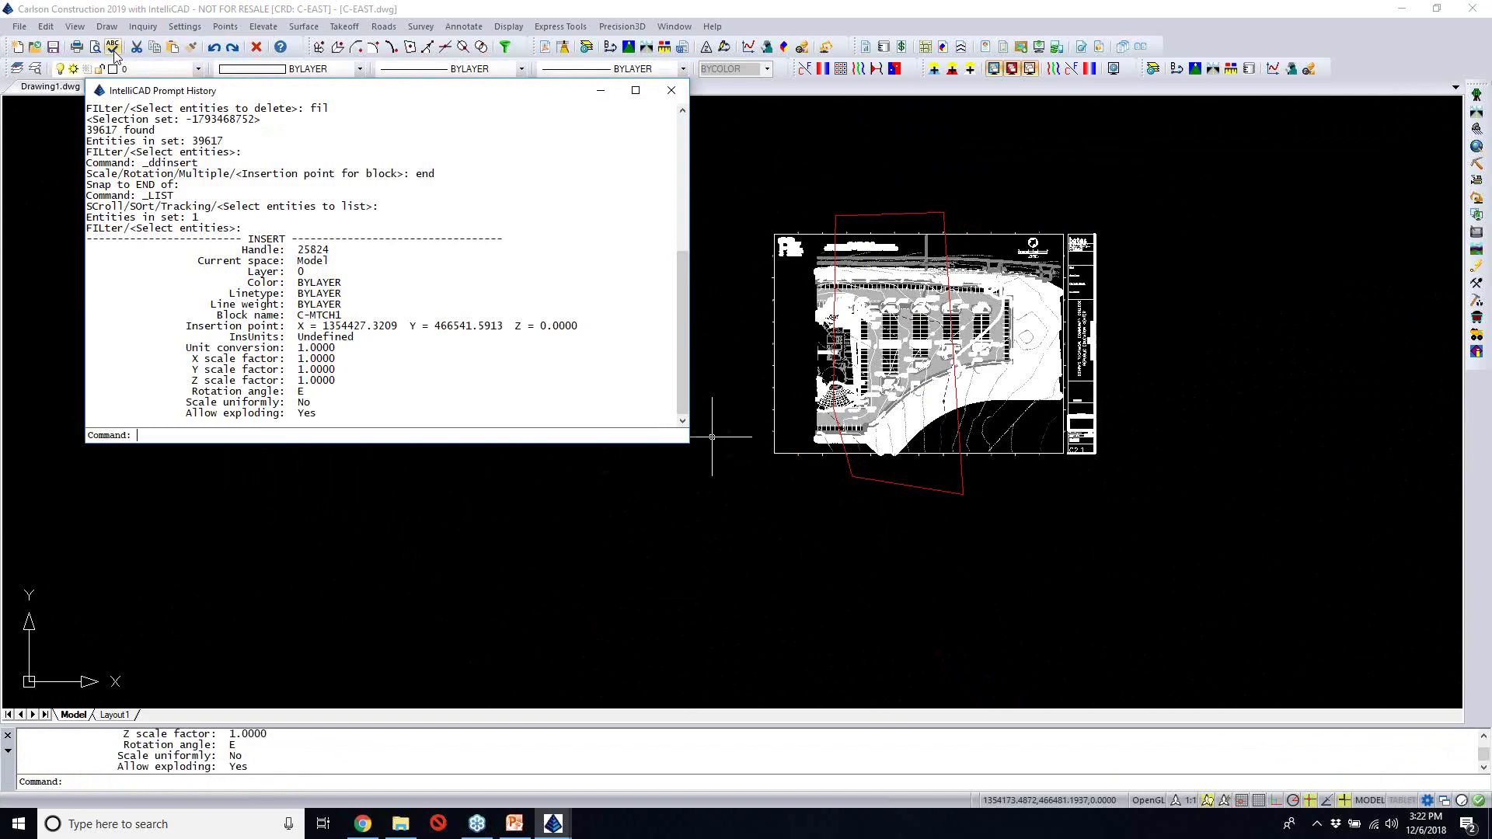
key("F2")
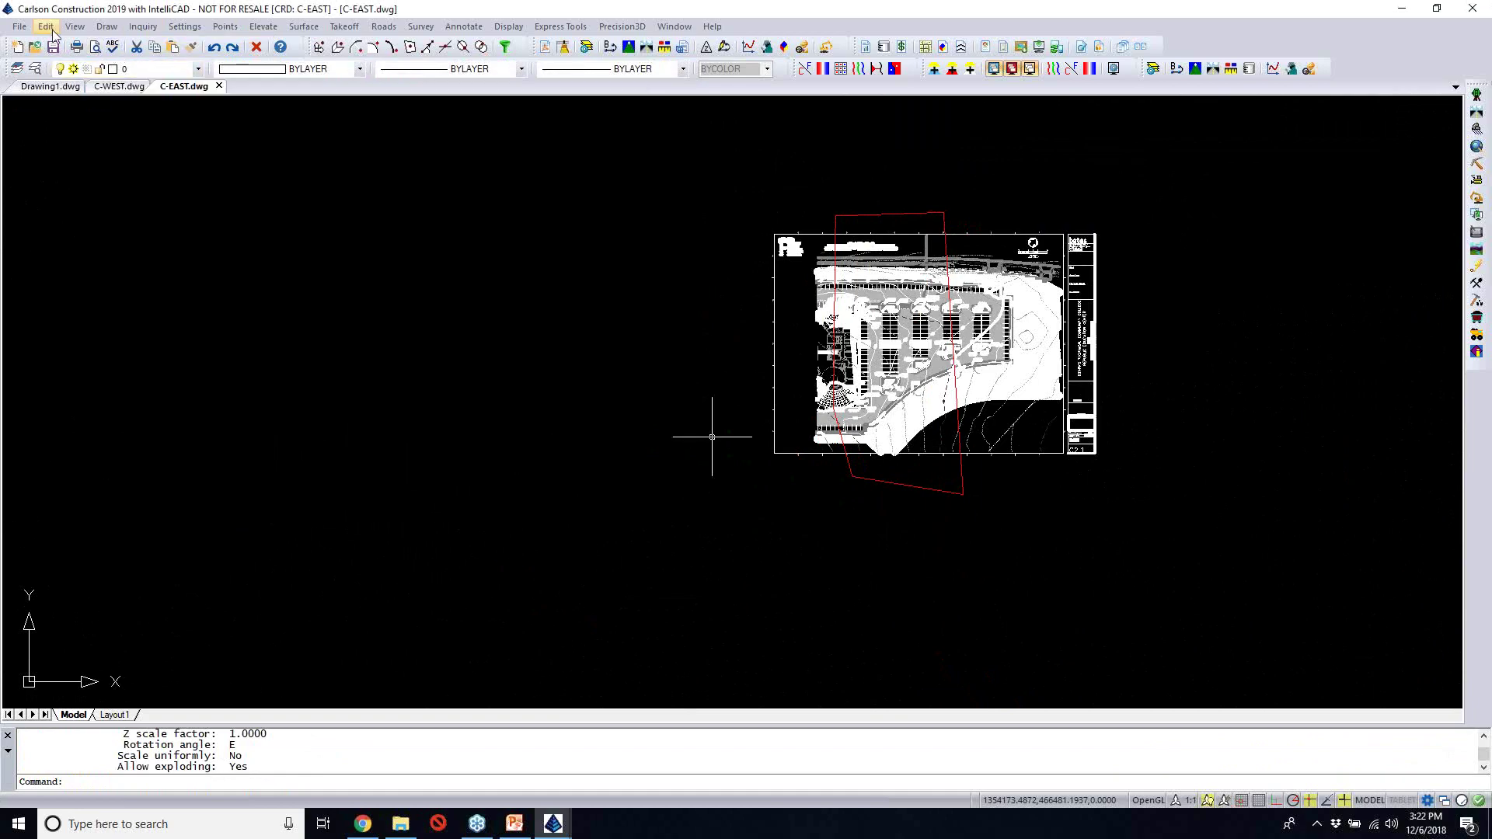
left_click(46, 27)
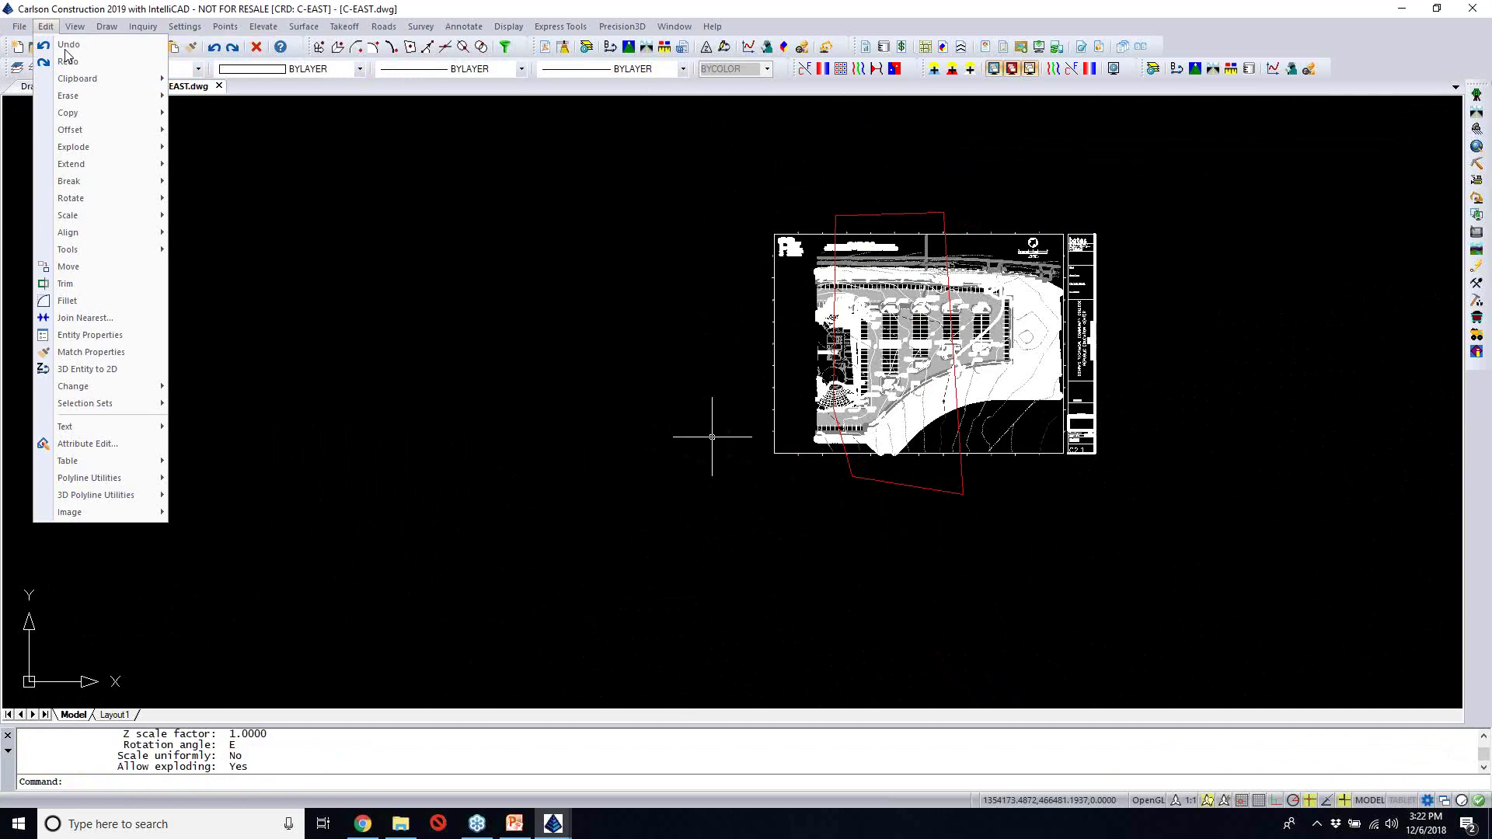
mouse_move(100, 147)
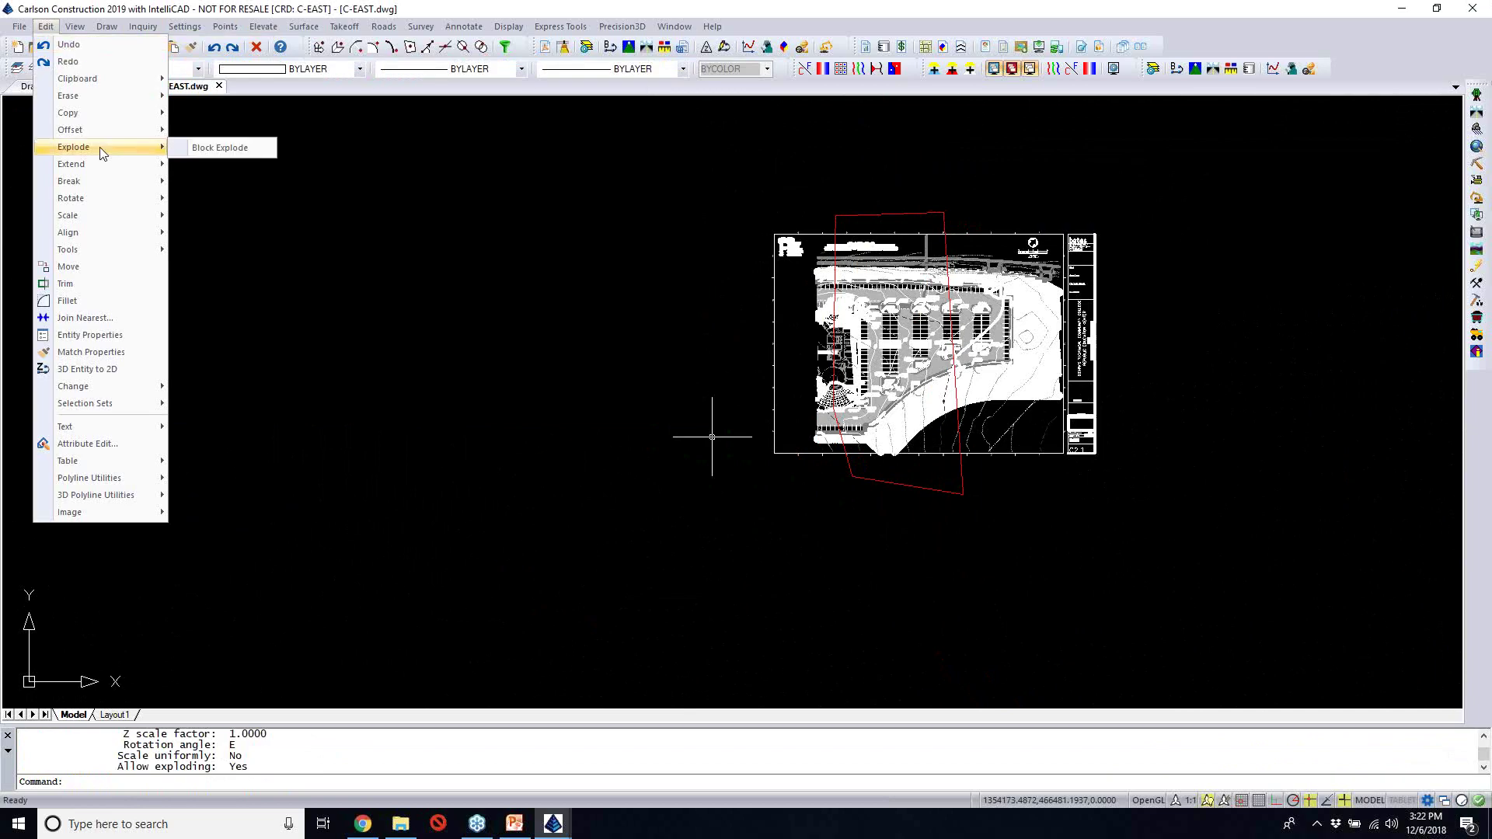
left_click(215, 155)
type("o")
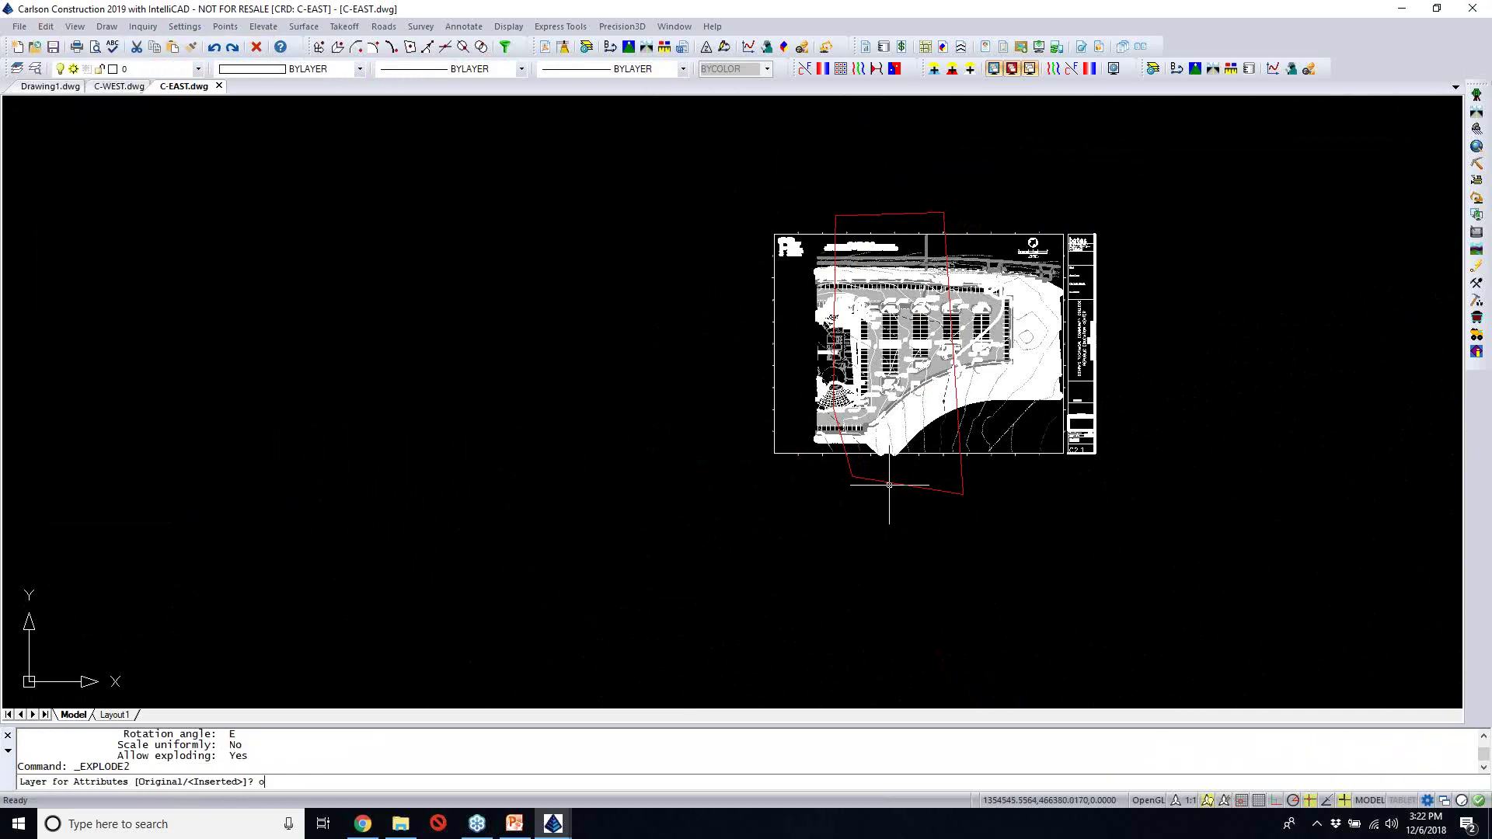
key("Return")
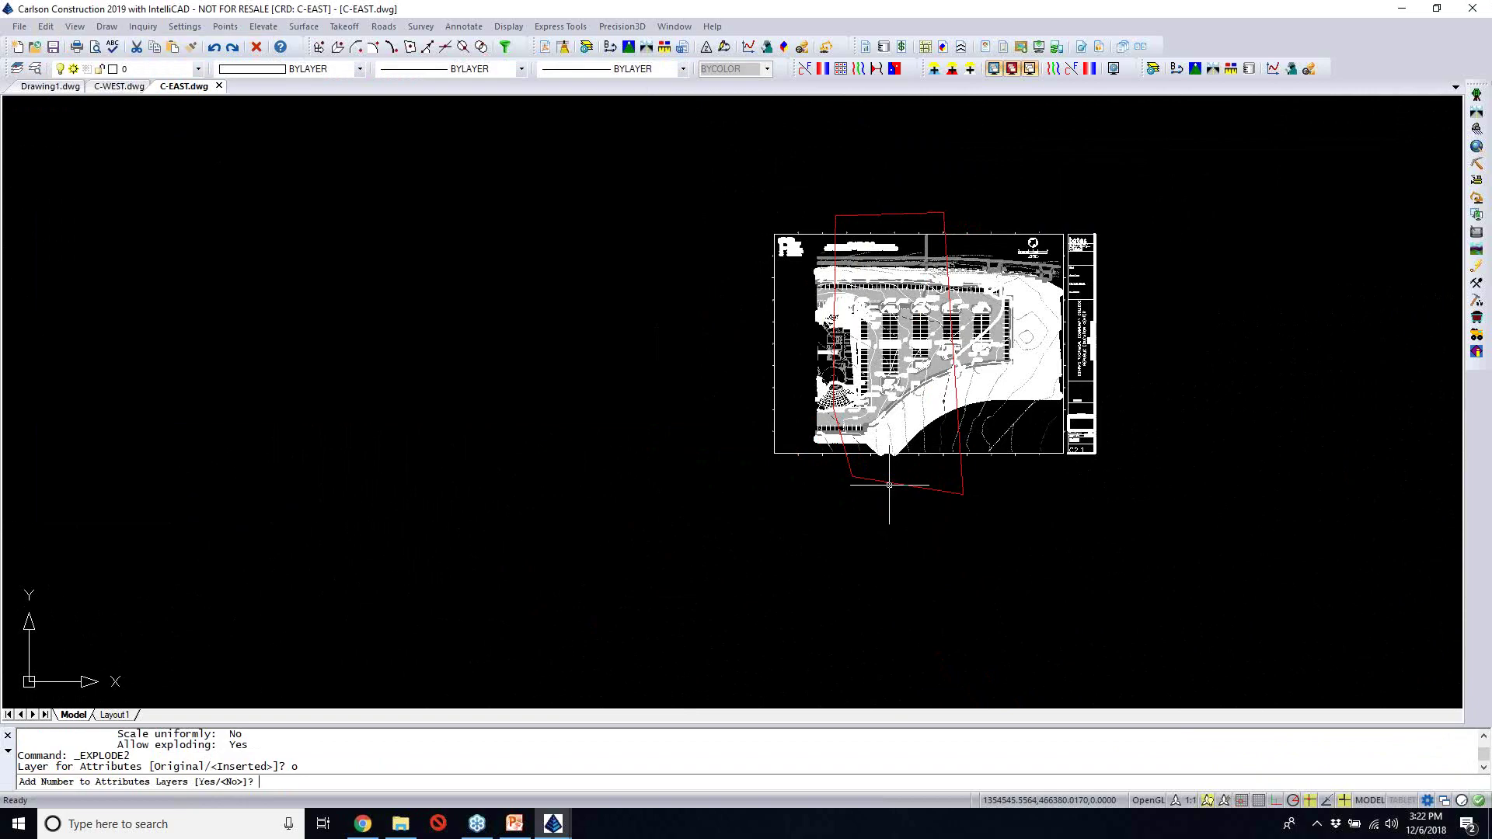
key("Return")
key("Escape")
Explode the C-MTCH1 match-line block with the standard EXPLODE command
type("EPL")
key("BackSpace")
key("BackSpace")
key("BackSpace")
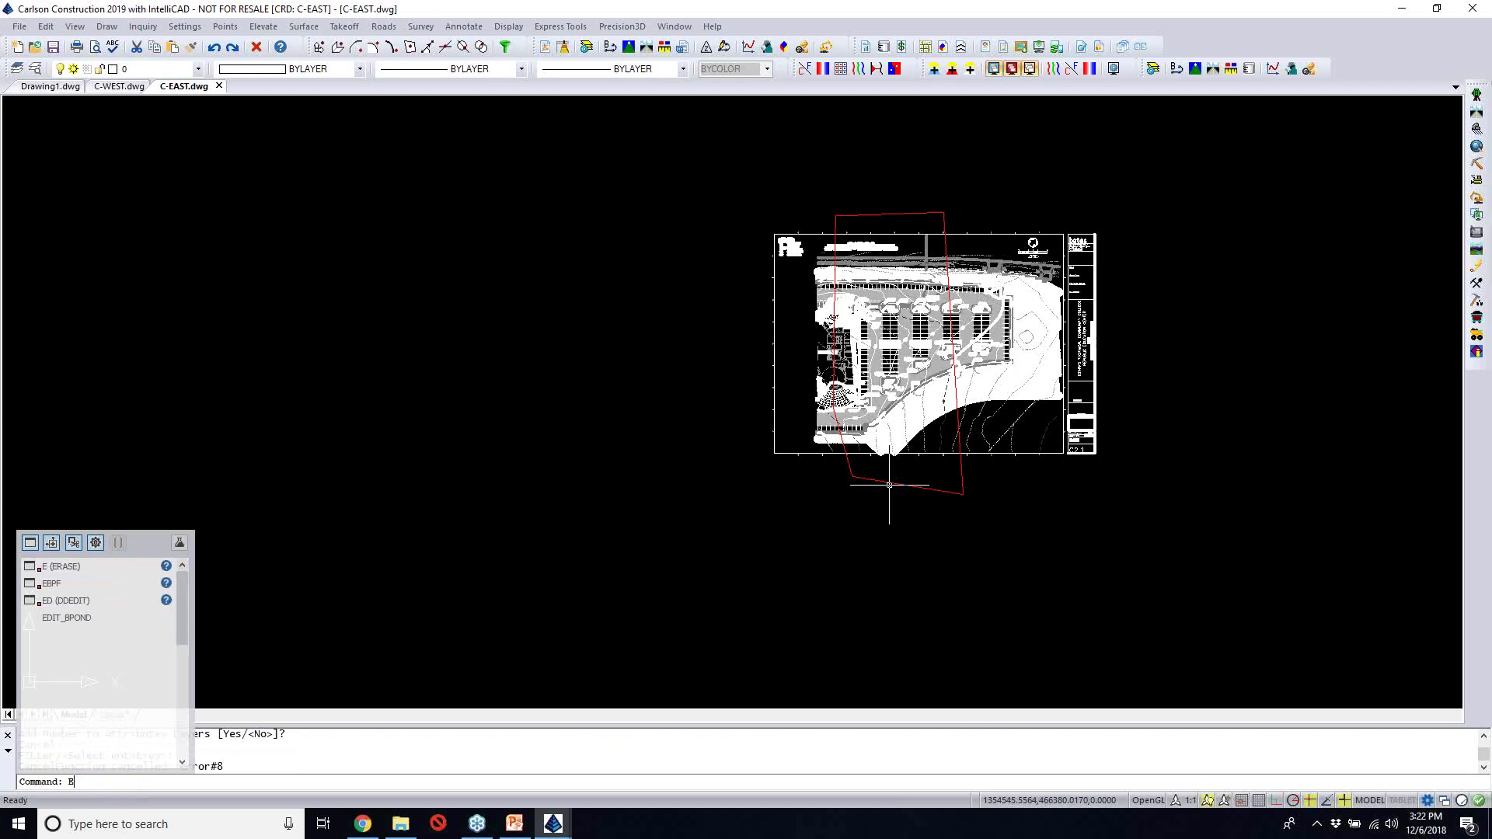
type("XPLODE")
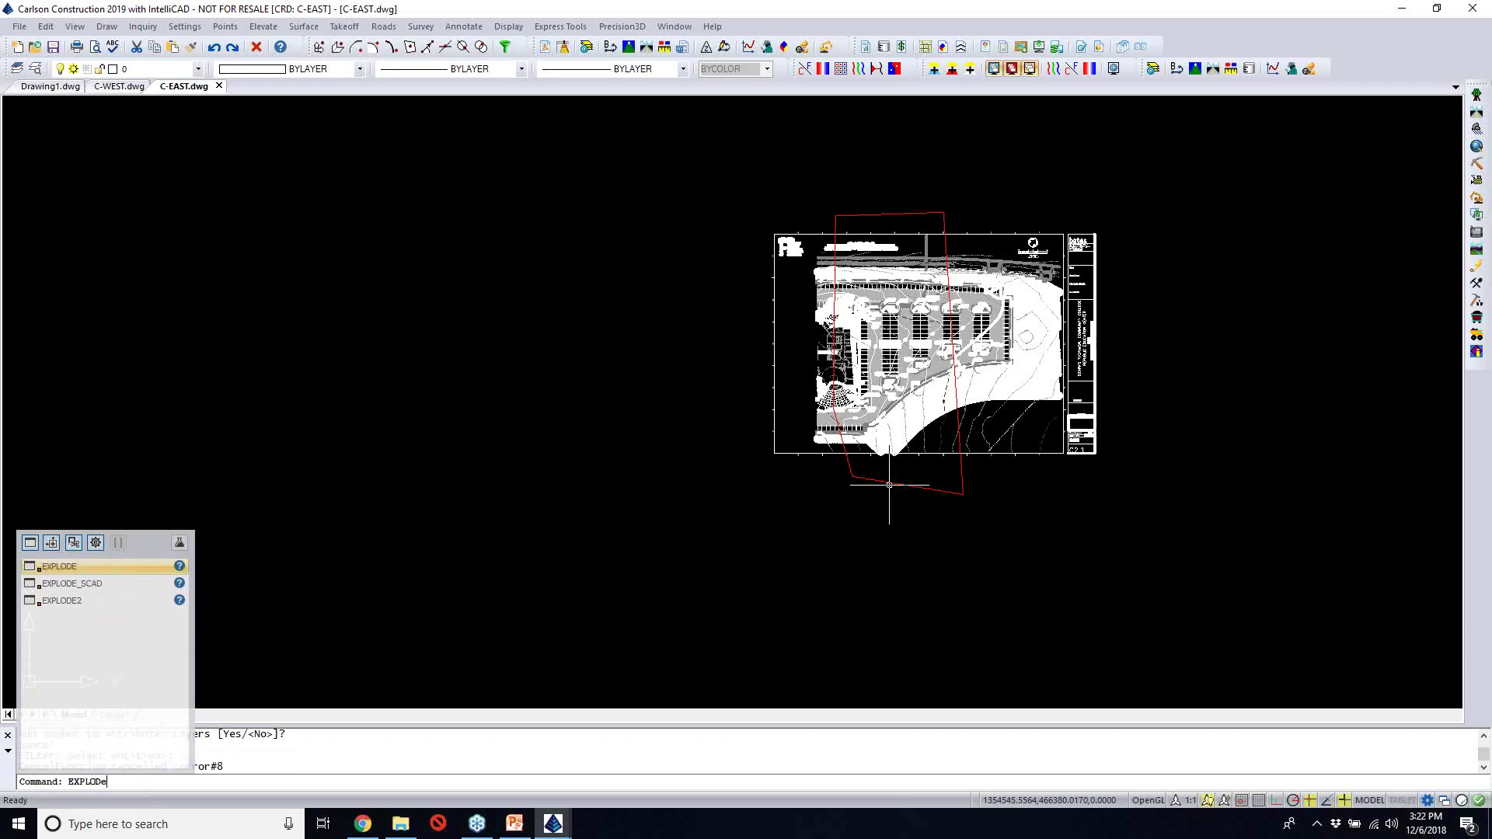
key("Return")
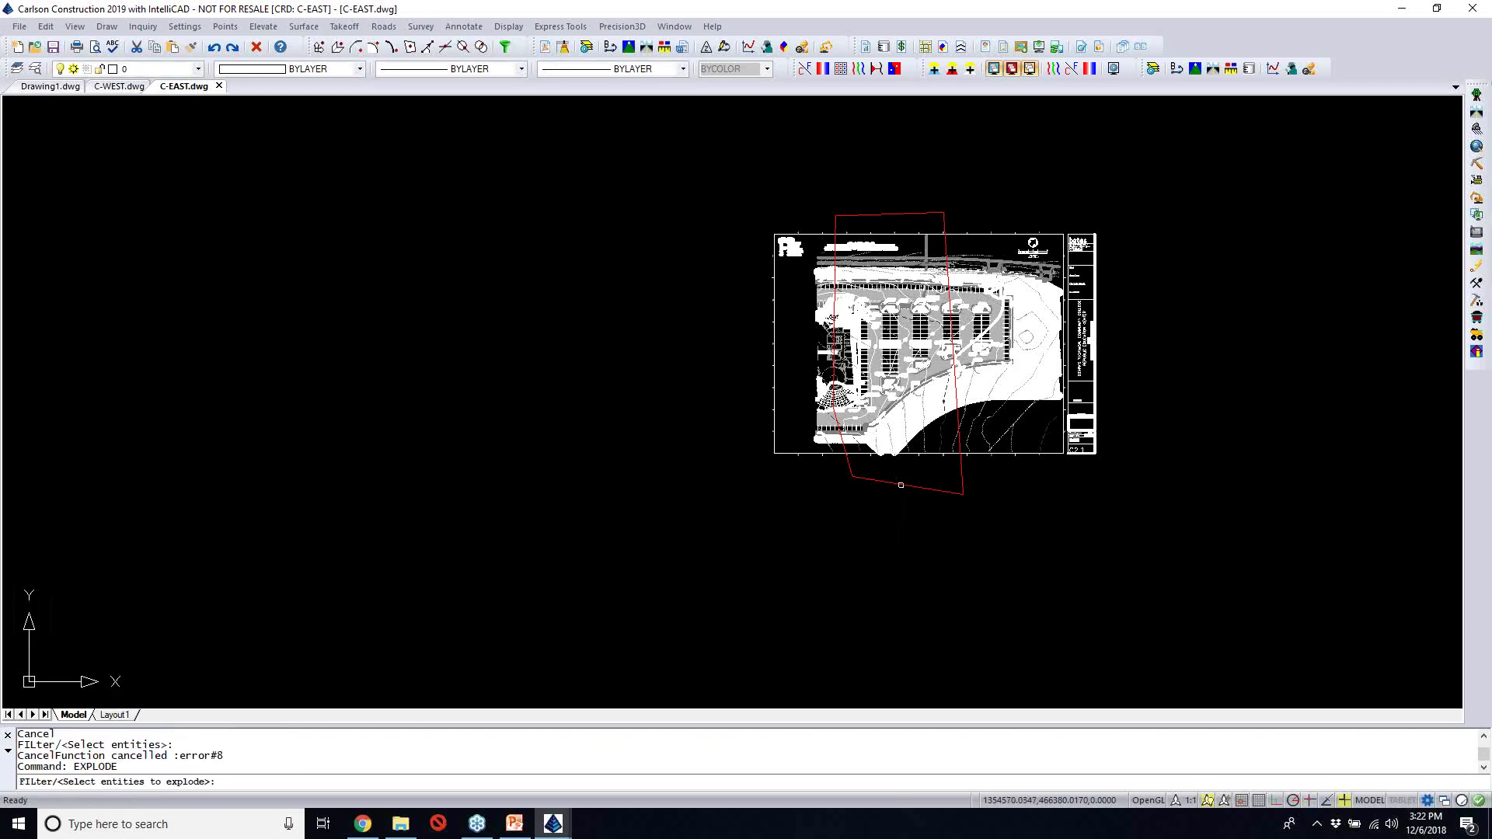
left_click(893, 484)
key("Return")
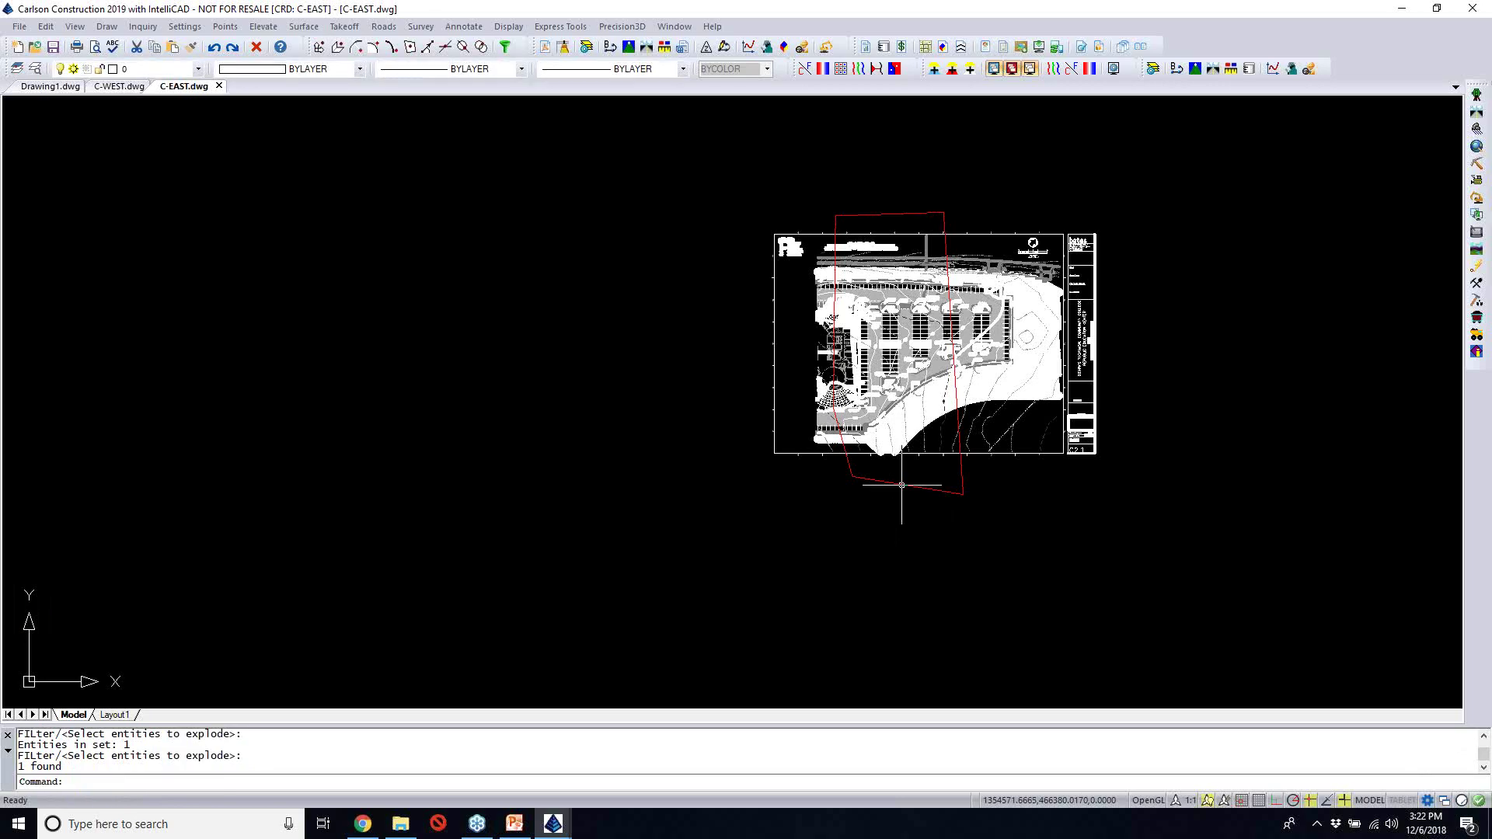
List the properties of the exploded red match-line boundary to check its entity type and layer
type("li")
key("Return")
left_click(902, 485)
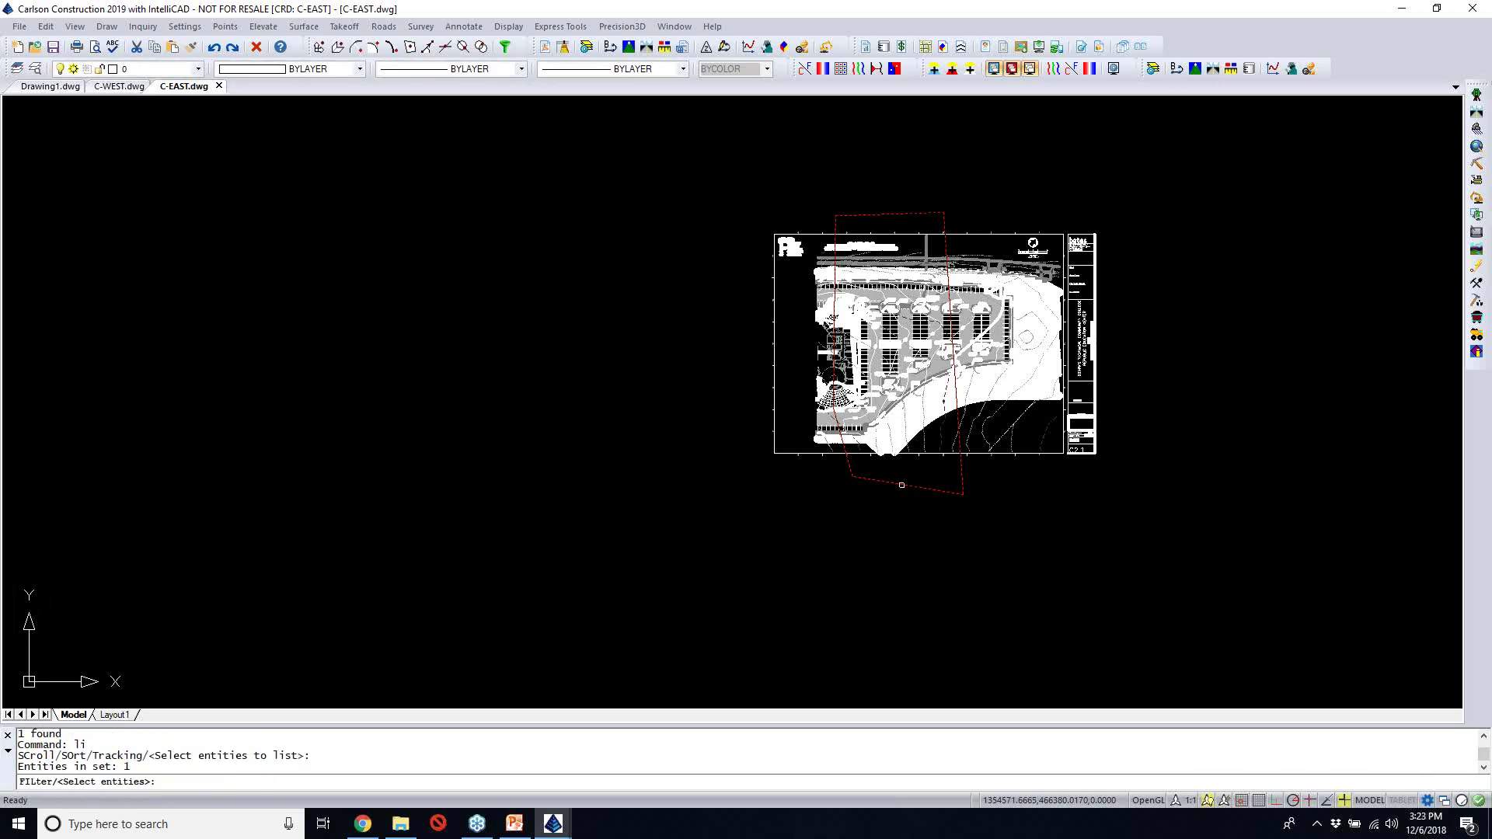
key("F2")
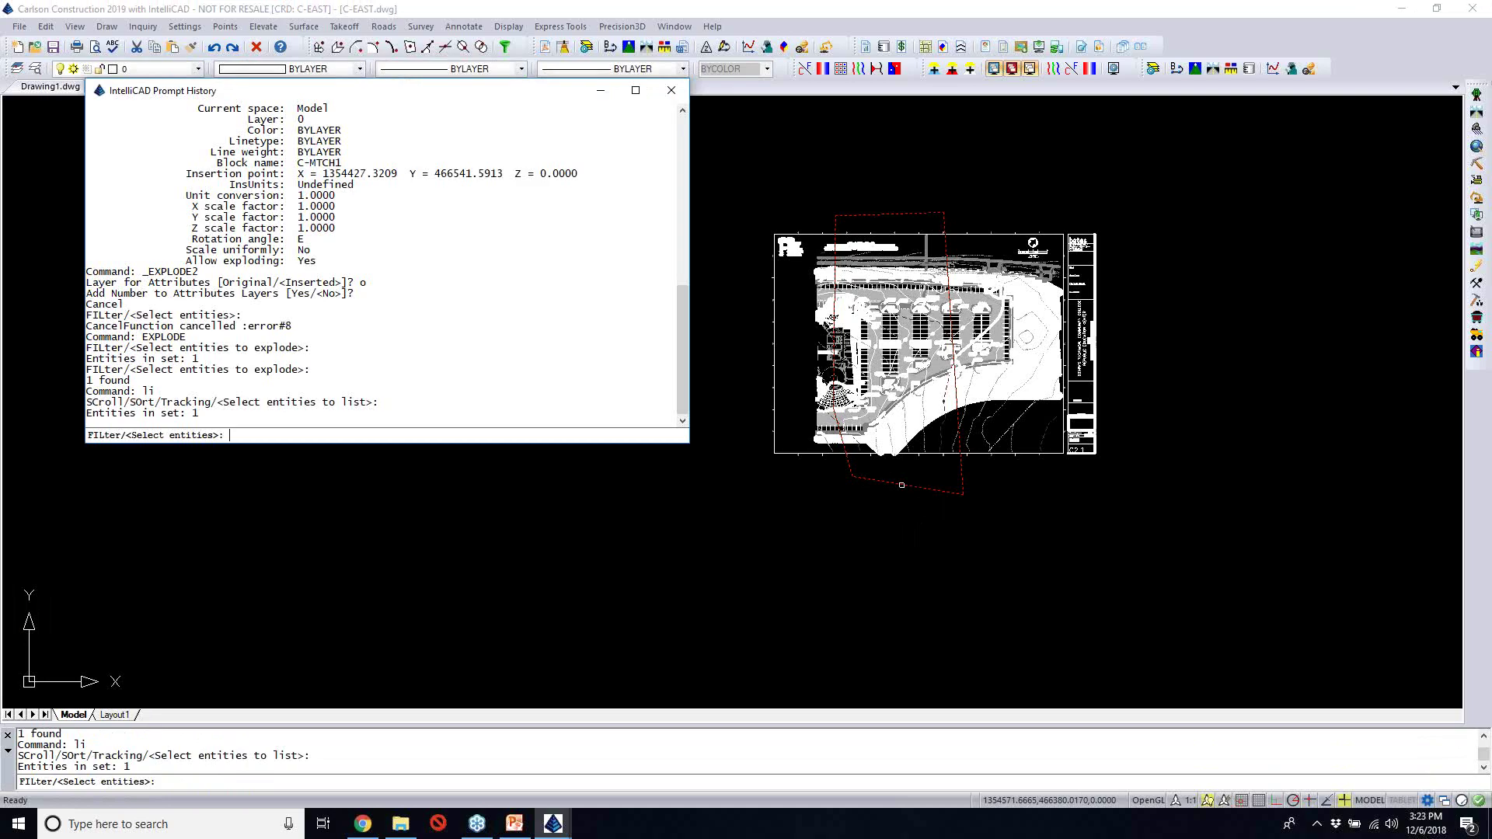
key("Return")
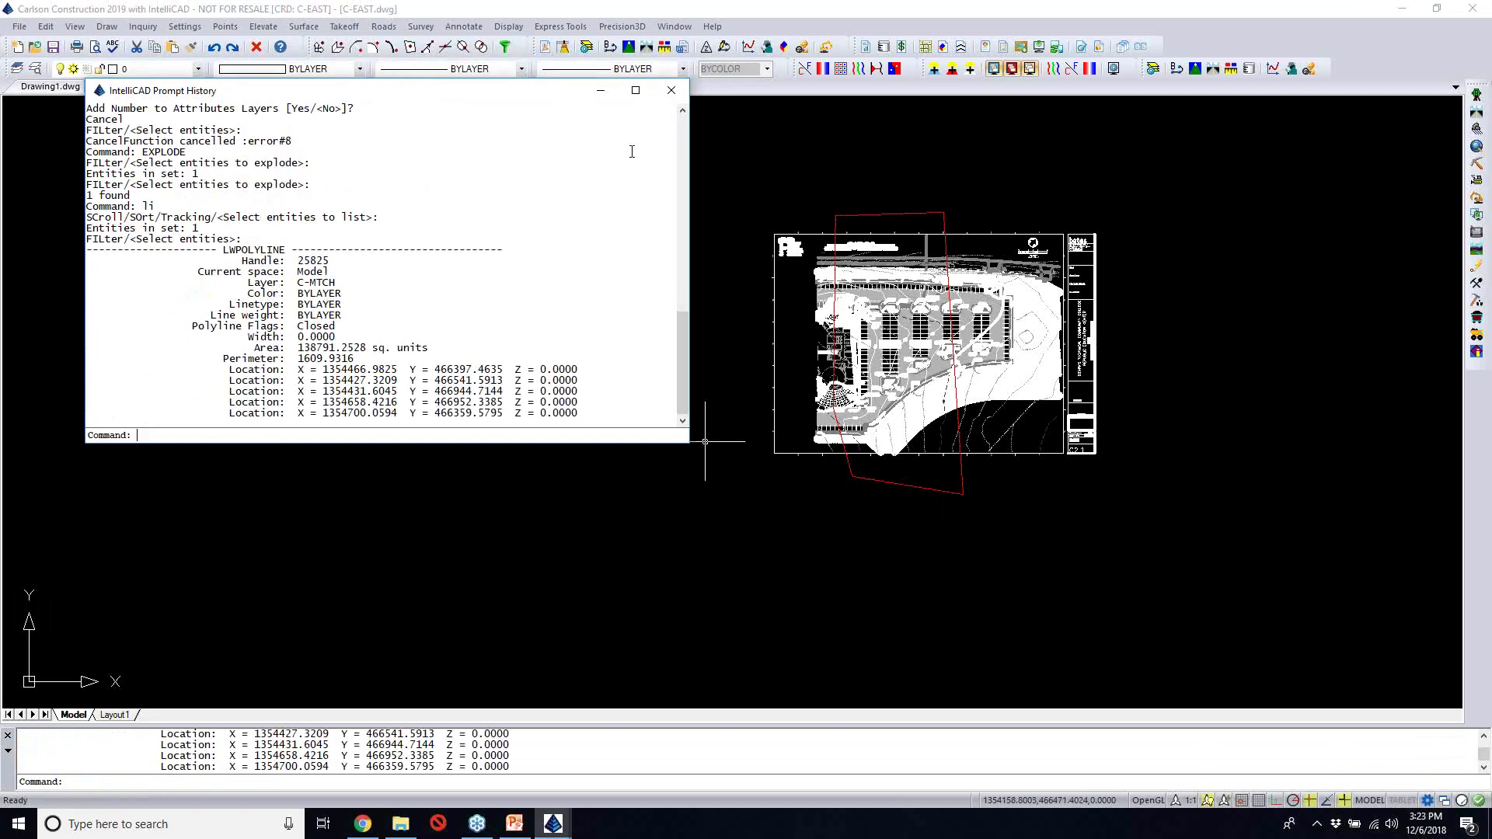
left_click(670, 94)
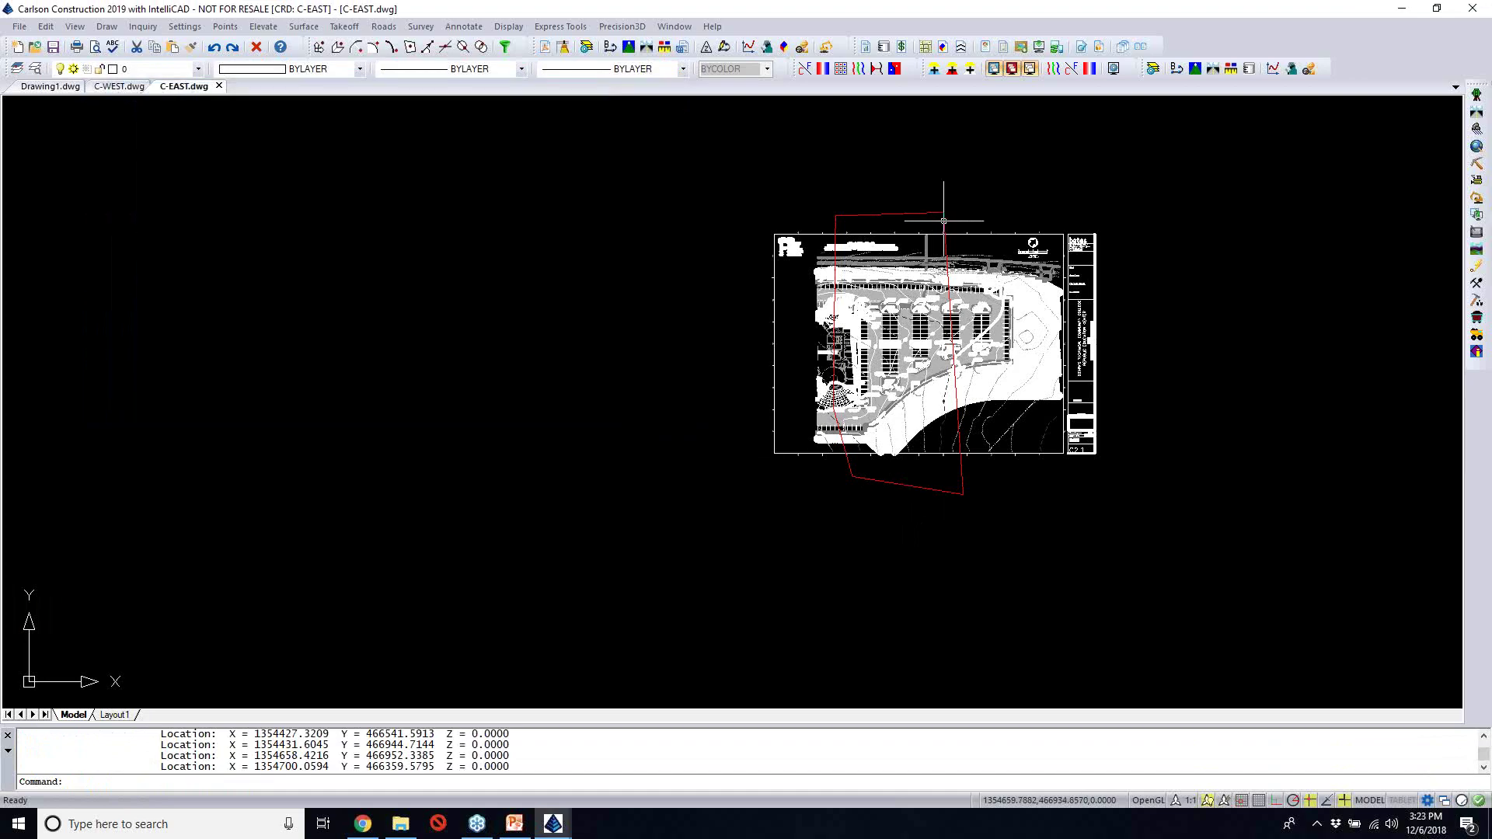
Stretch the two eastern corners of the red match-line polyline outward beyond the sheet's title block, enclosing the east plan
left_click(943, 220)
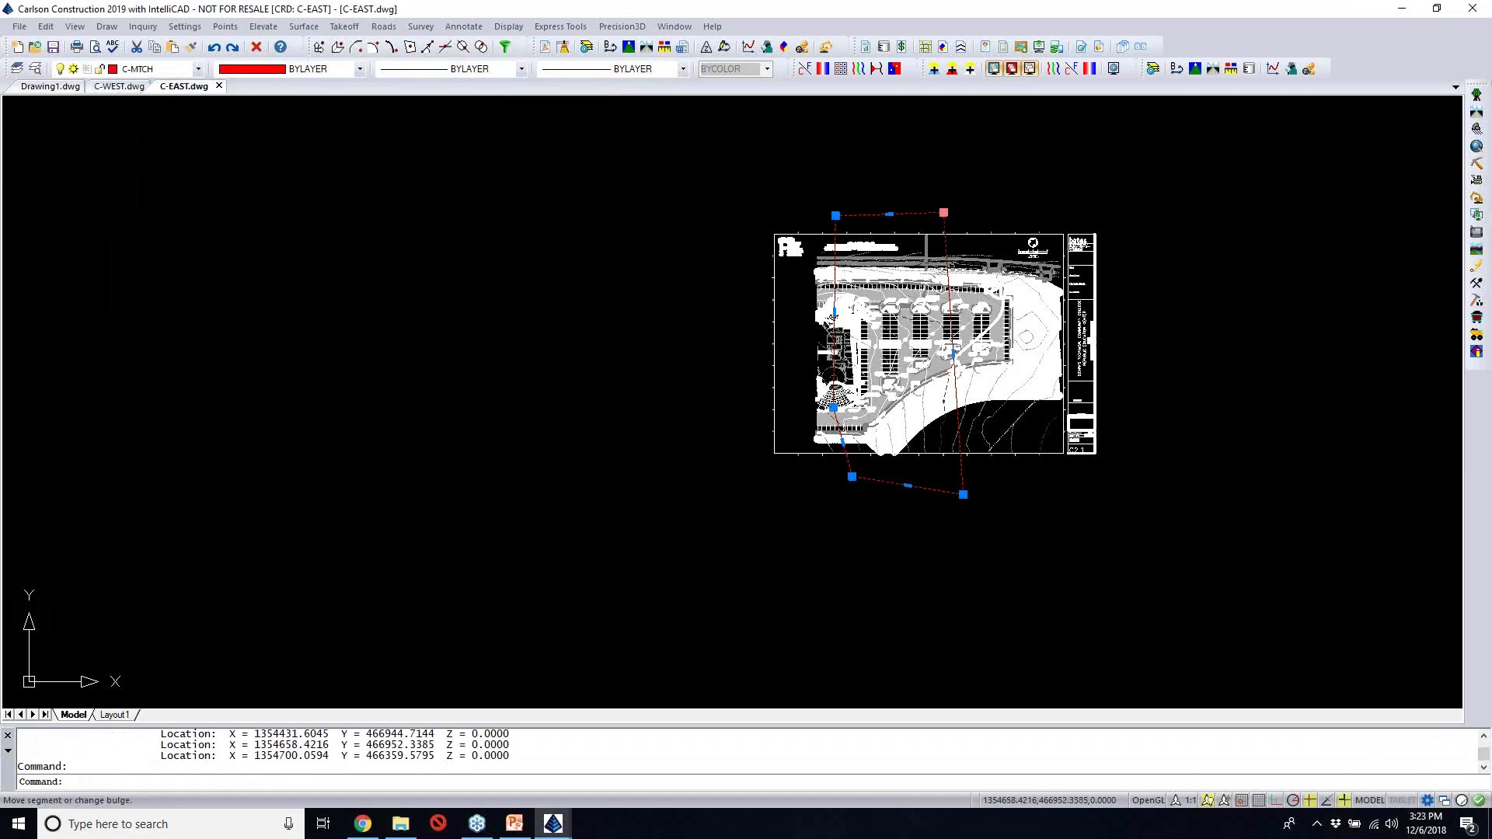
left_click(943, 213)
left_click(1149, 199)
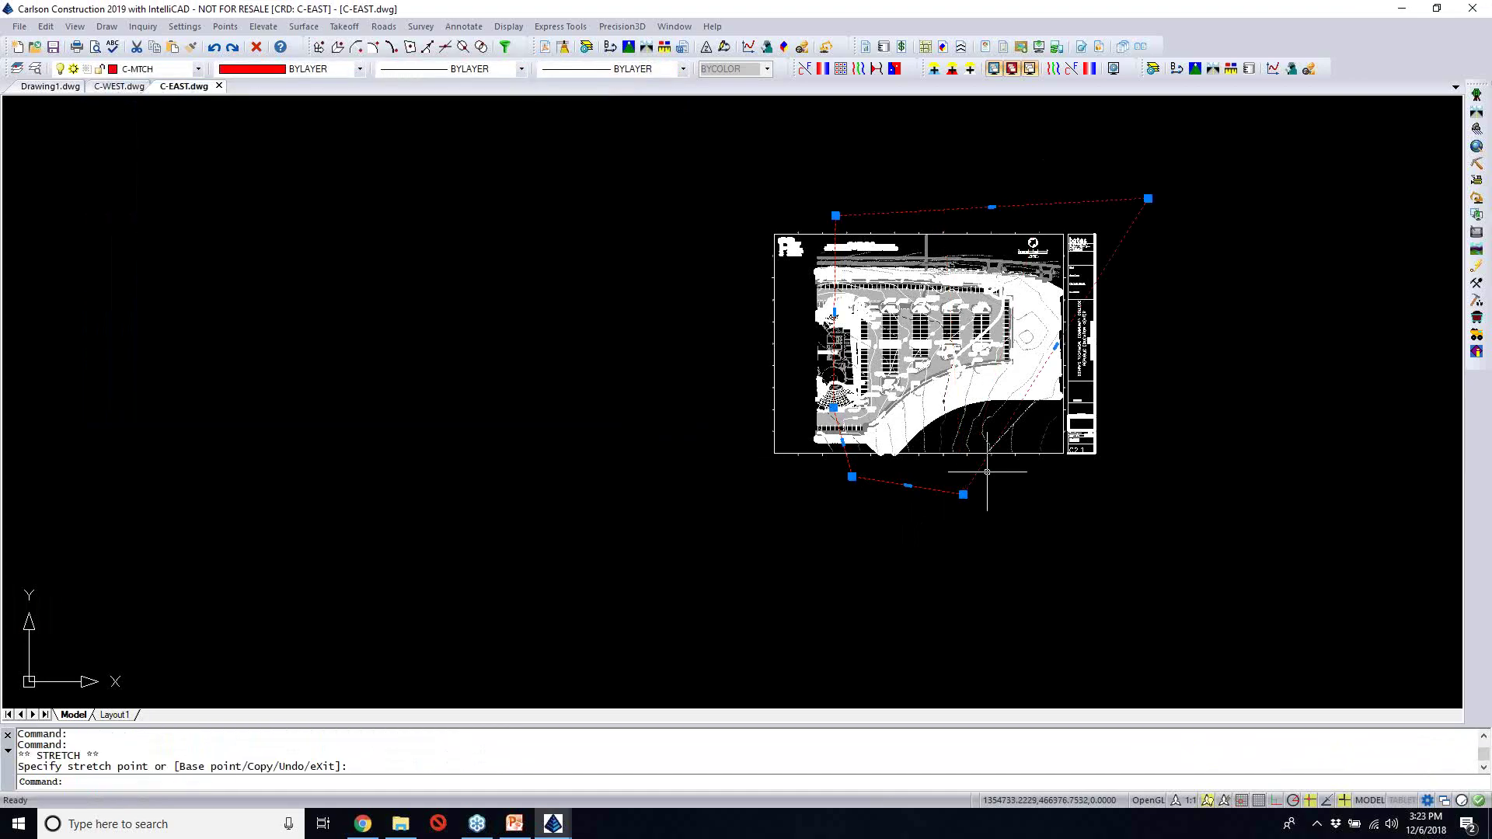
left_click(964, 494)
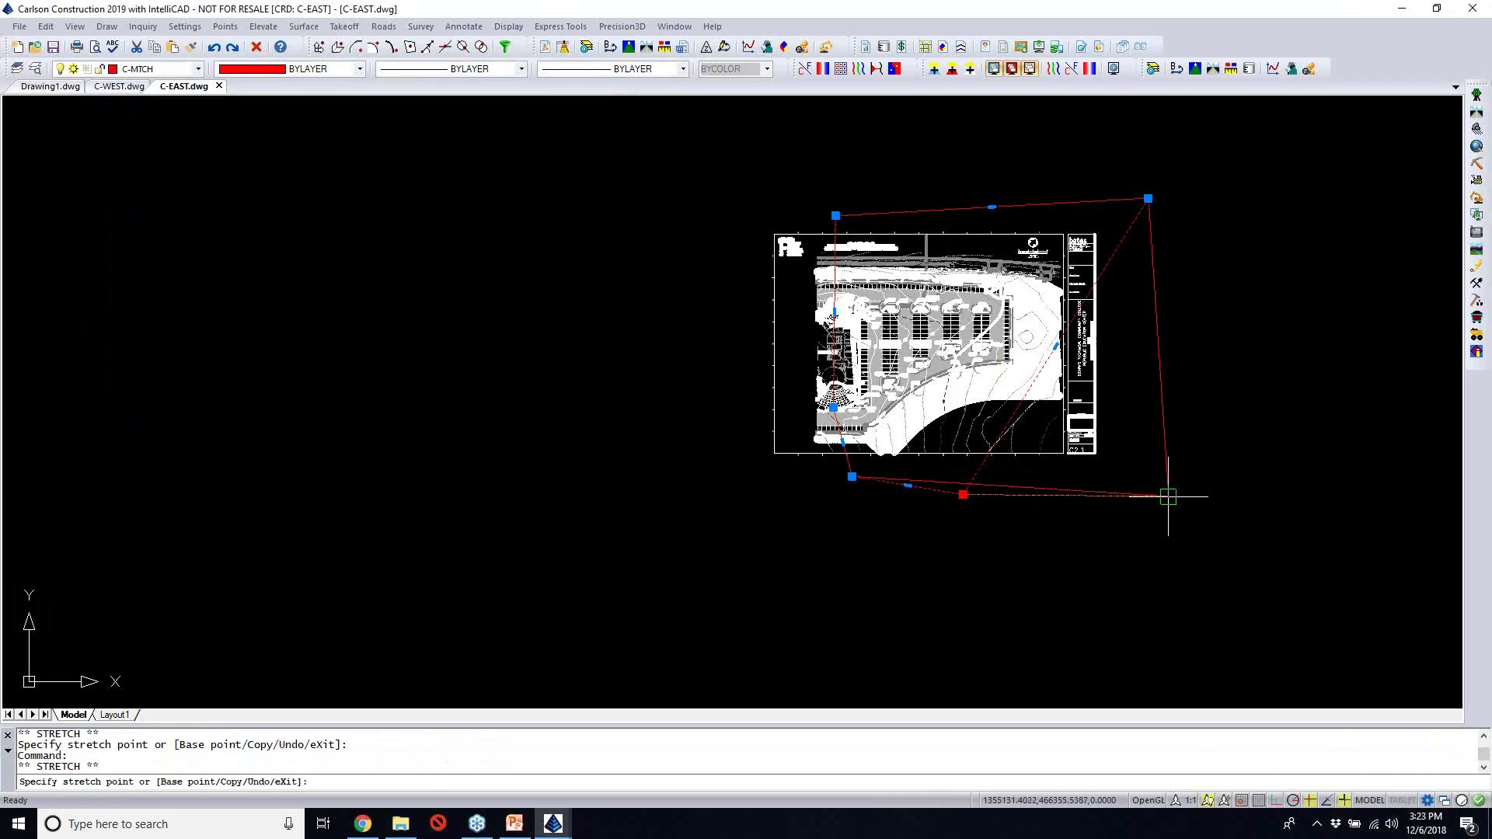
left_click(1168, 497)
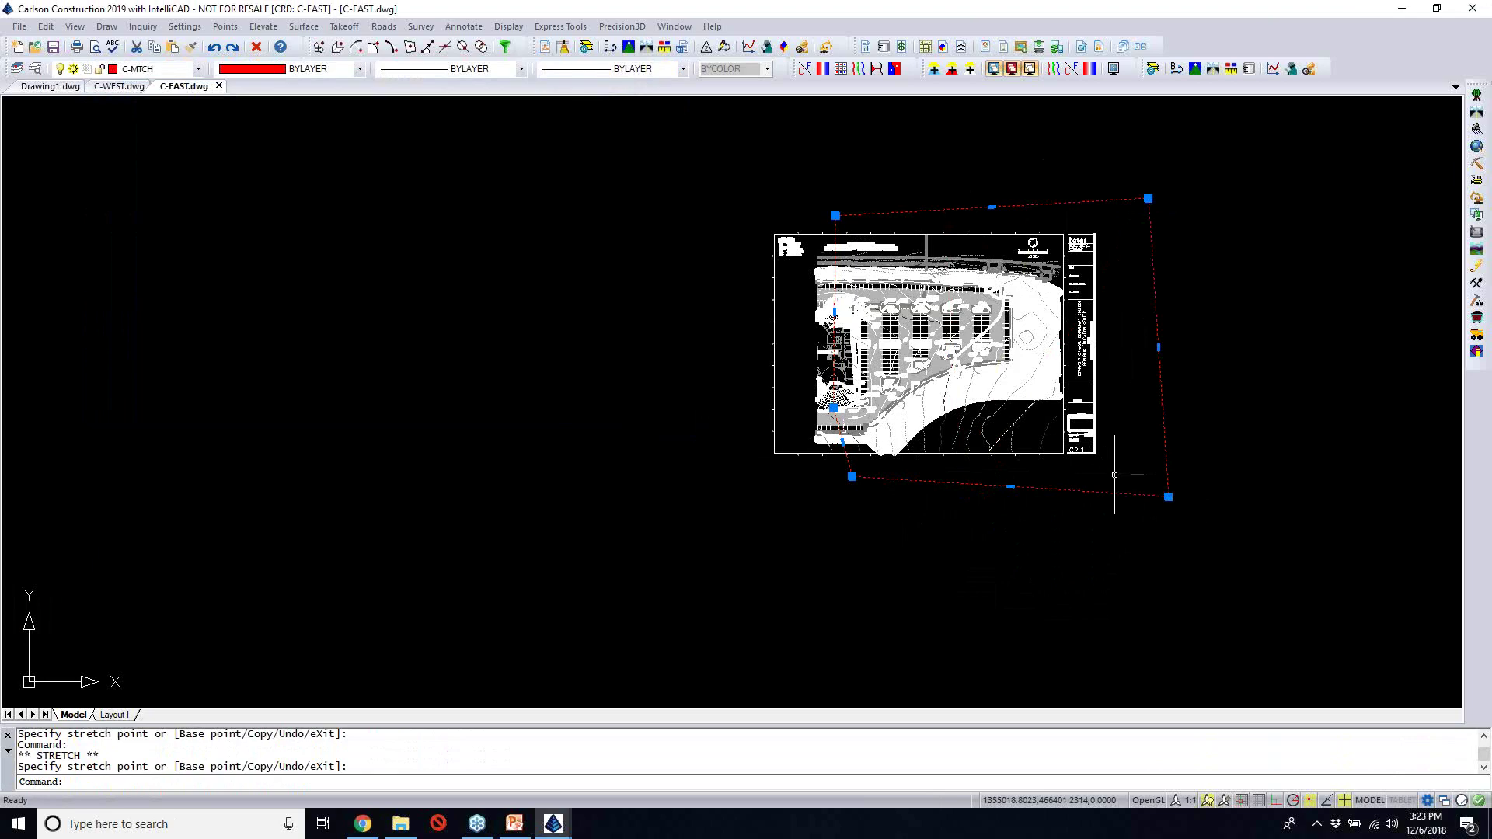
key("Escape")
key("Escape")
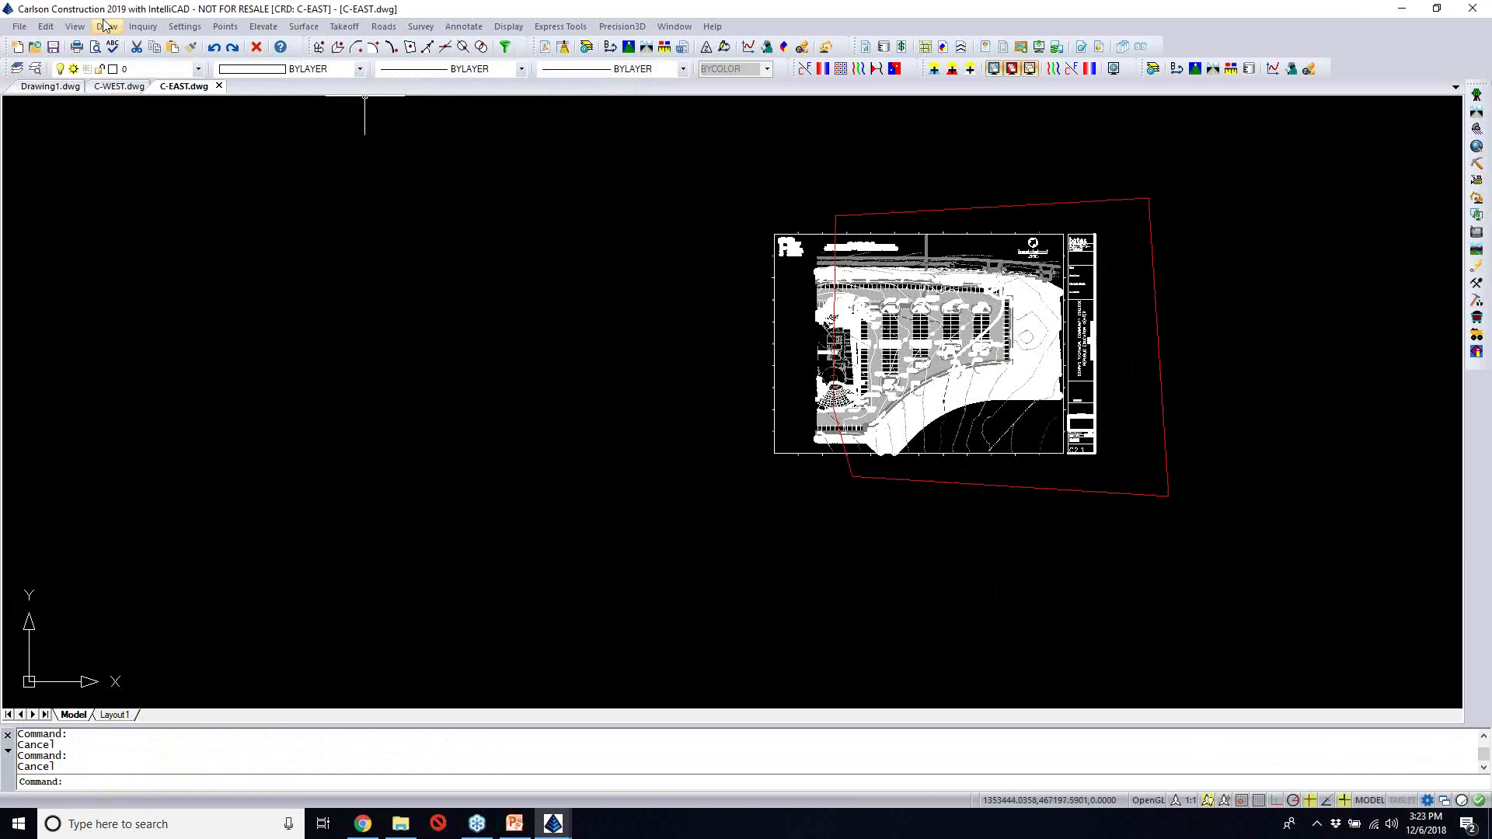
Clip the plan with Erase By Closed Polyline, using the red match-line perimeter, all entity types, automatic entity selection and Erase Outside
left_click(46, 27)
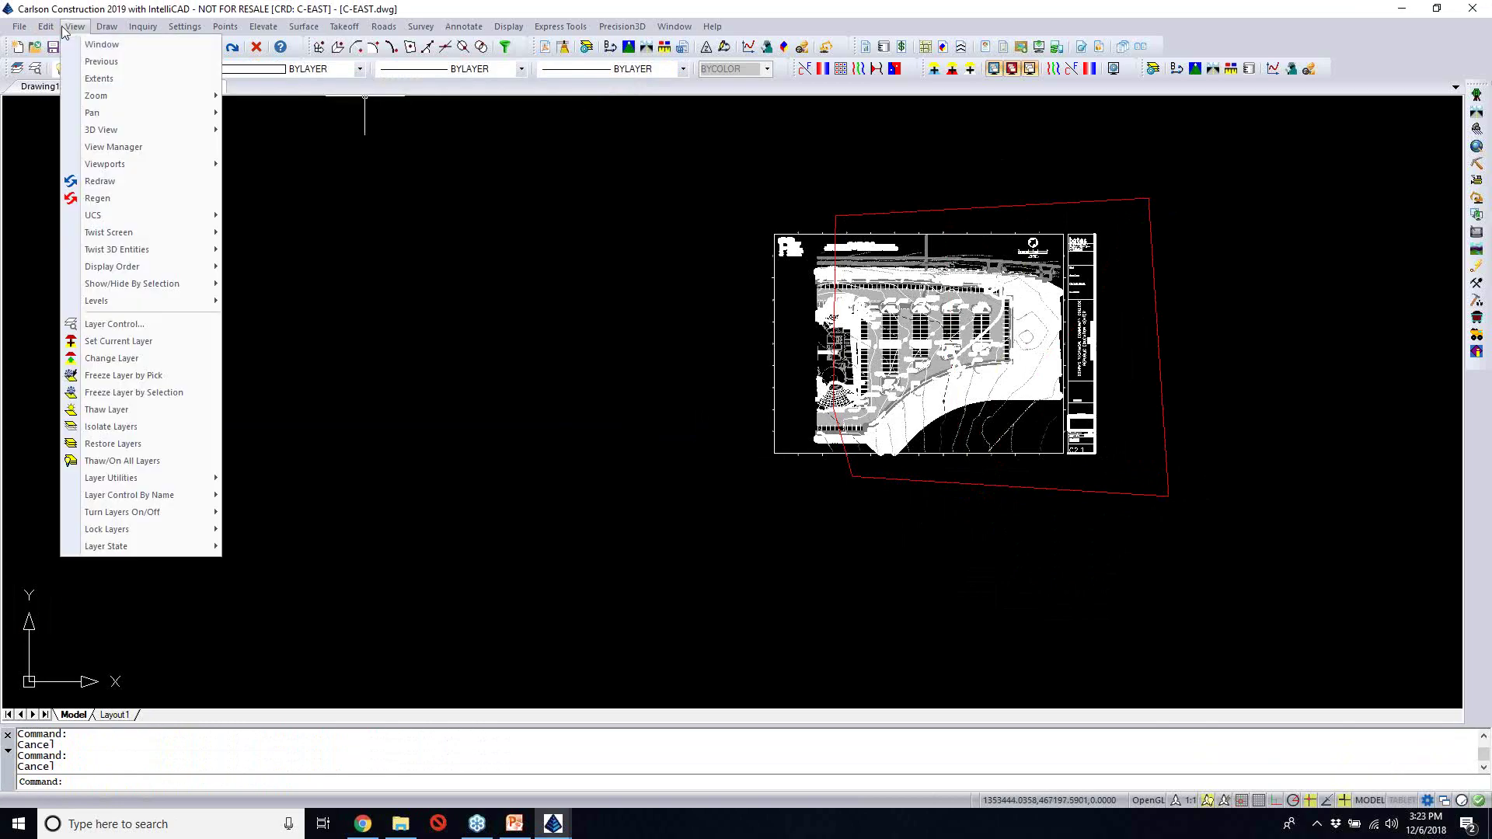
mouse_move(156, 96)
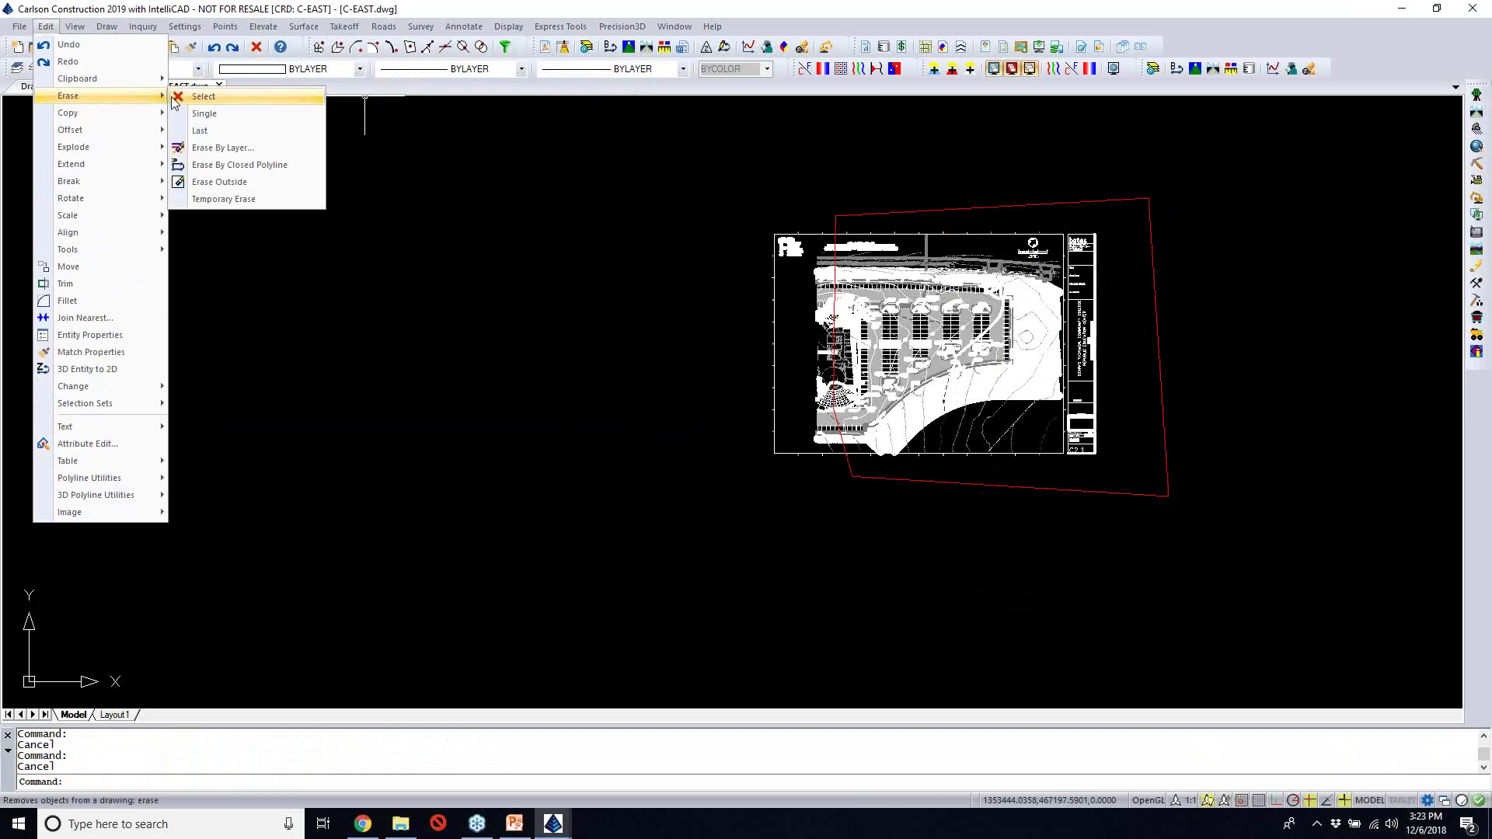
left_click(257, 165)
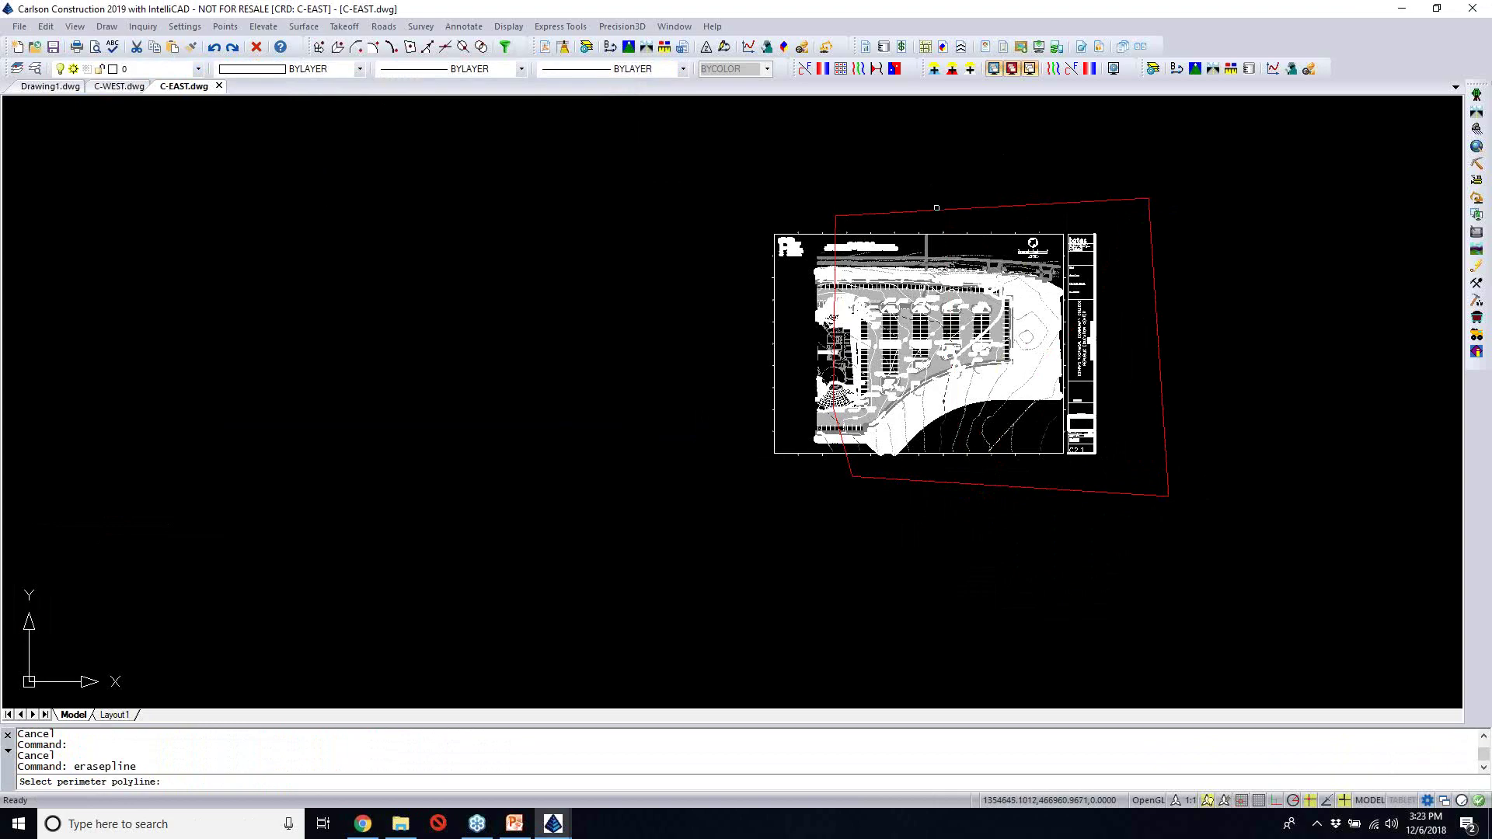
left_click(935, 209)
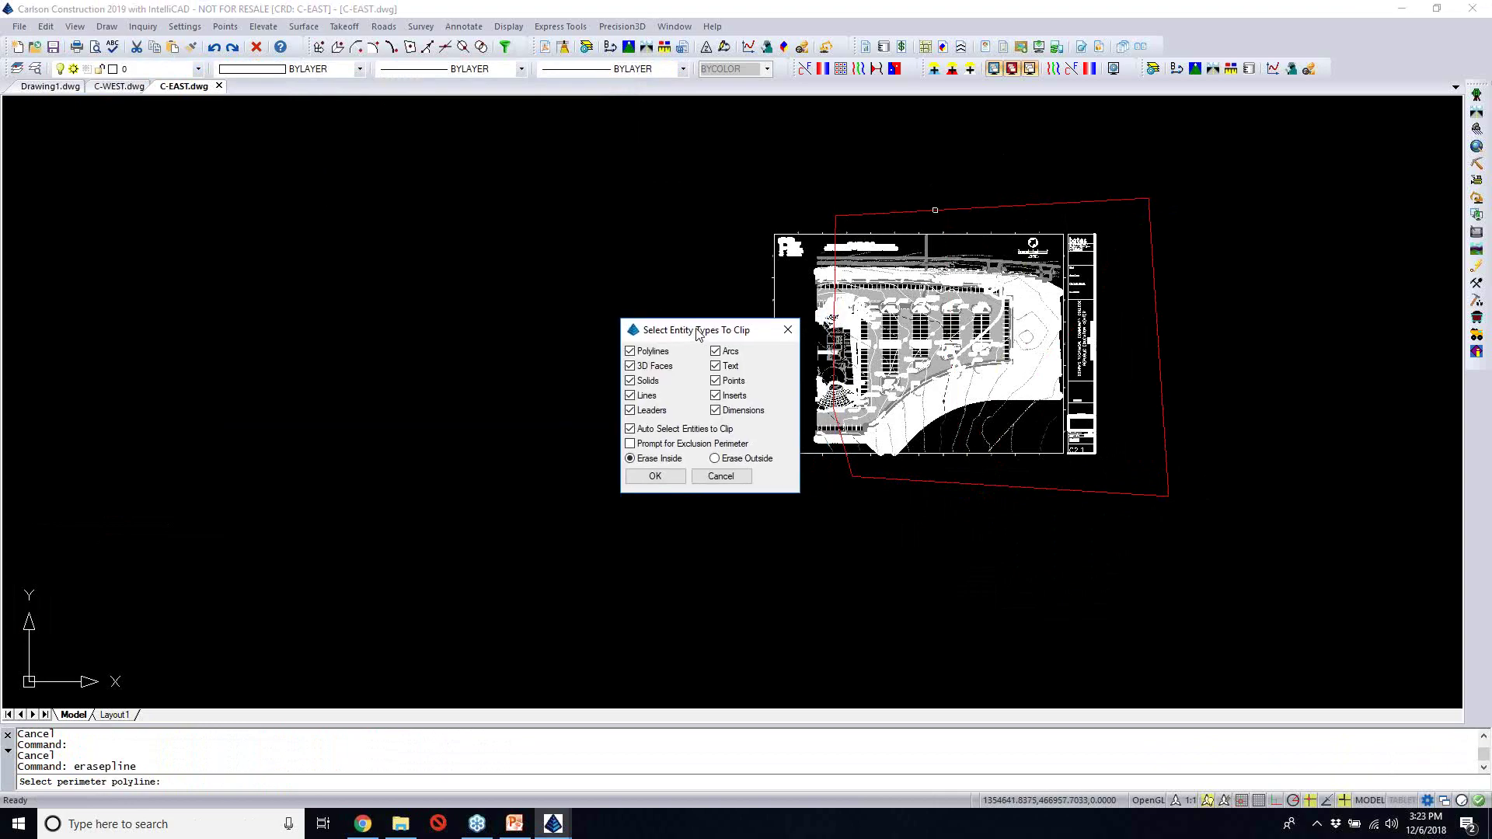
left_click_drag(697, 334, 652, 333)
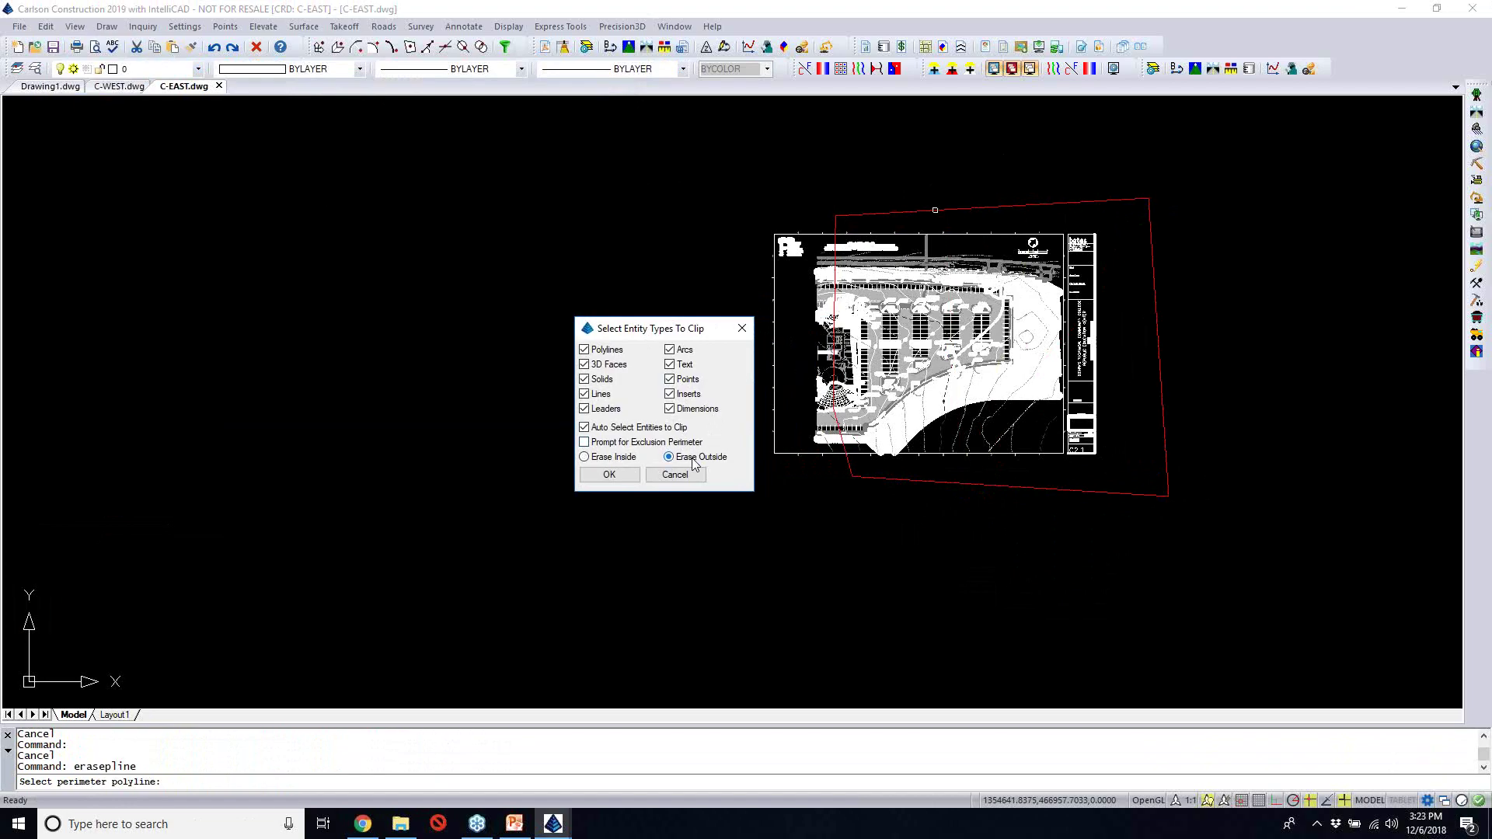
left_click(607, 477)
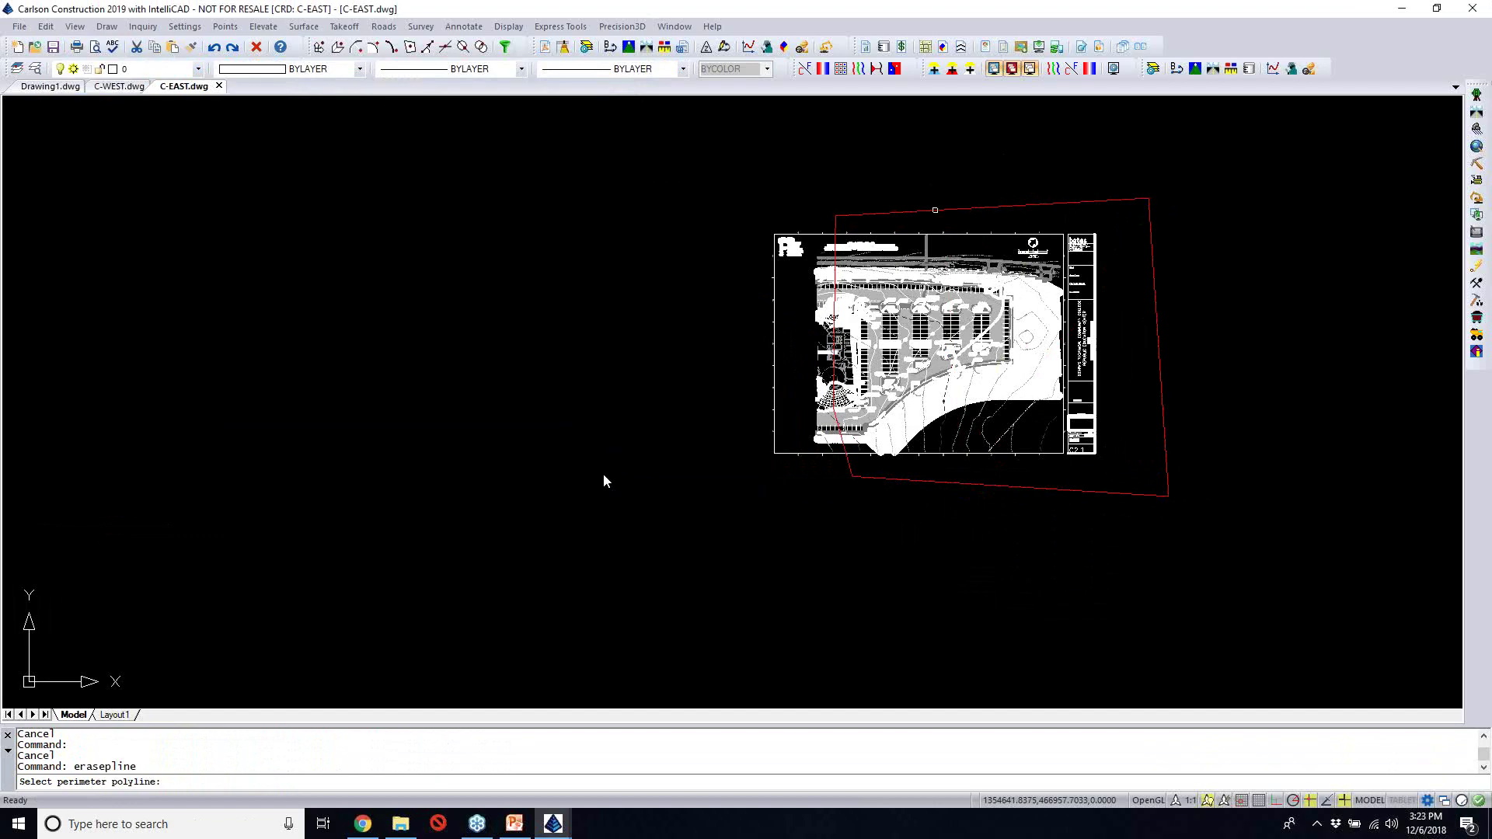
left_click(935, 210)
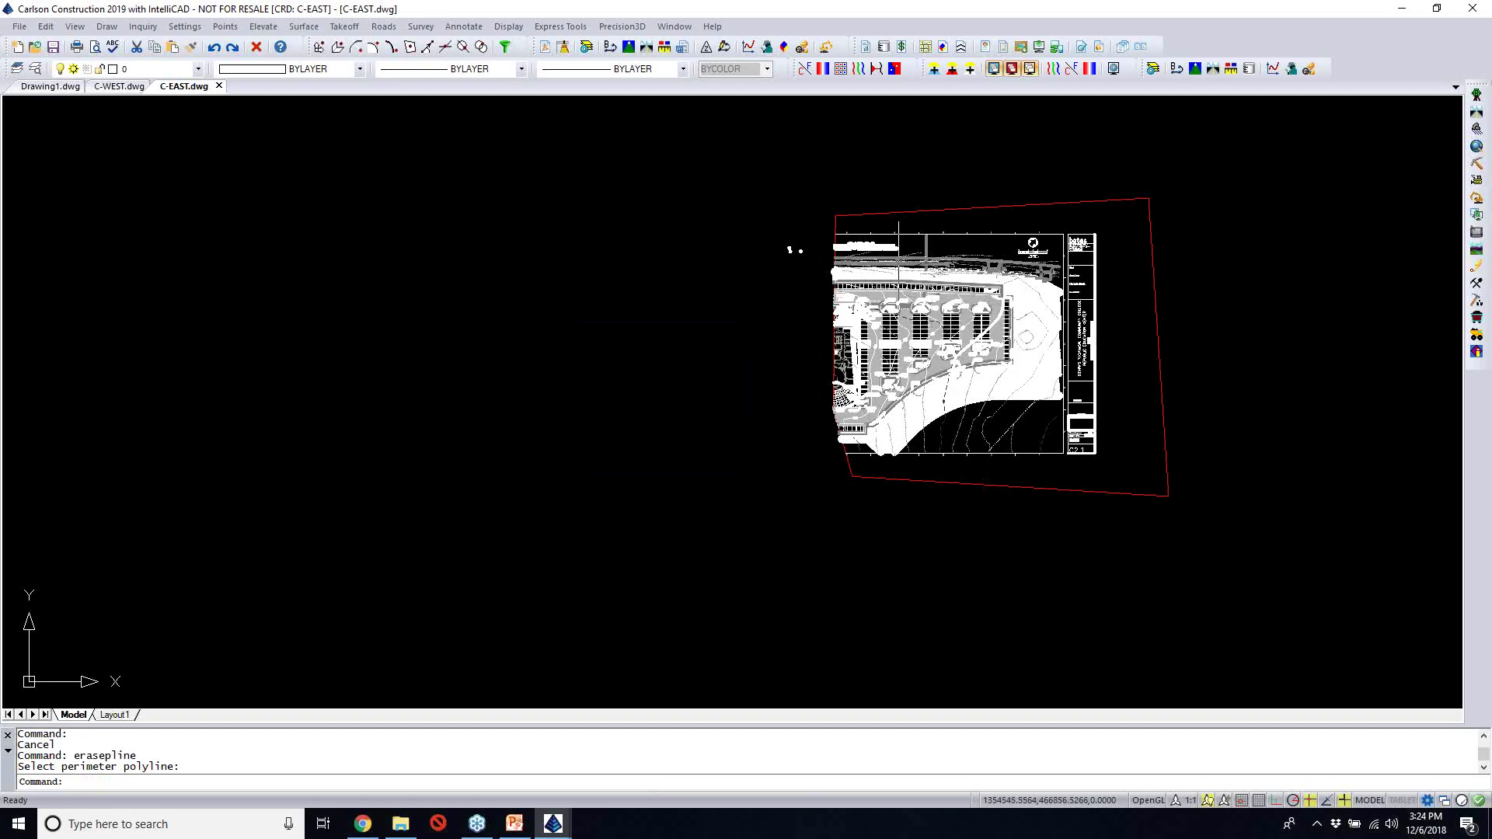
Erase the leftover fragments outside the upper west side of the match-line perimeter and save the C-EAST drawing
type("e")
key("Return")
left_click_drag(816, 280, 757, 228)
key("Return")
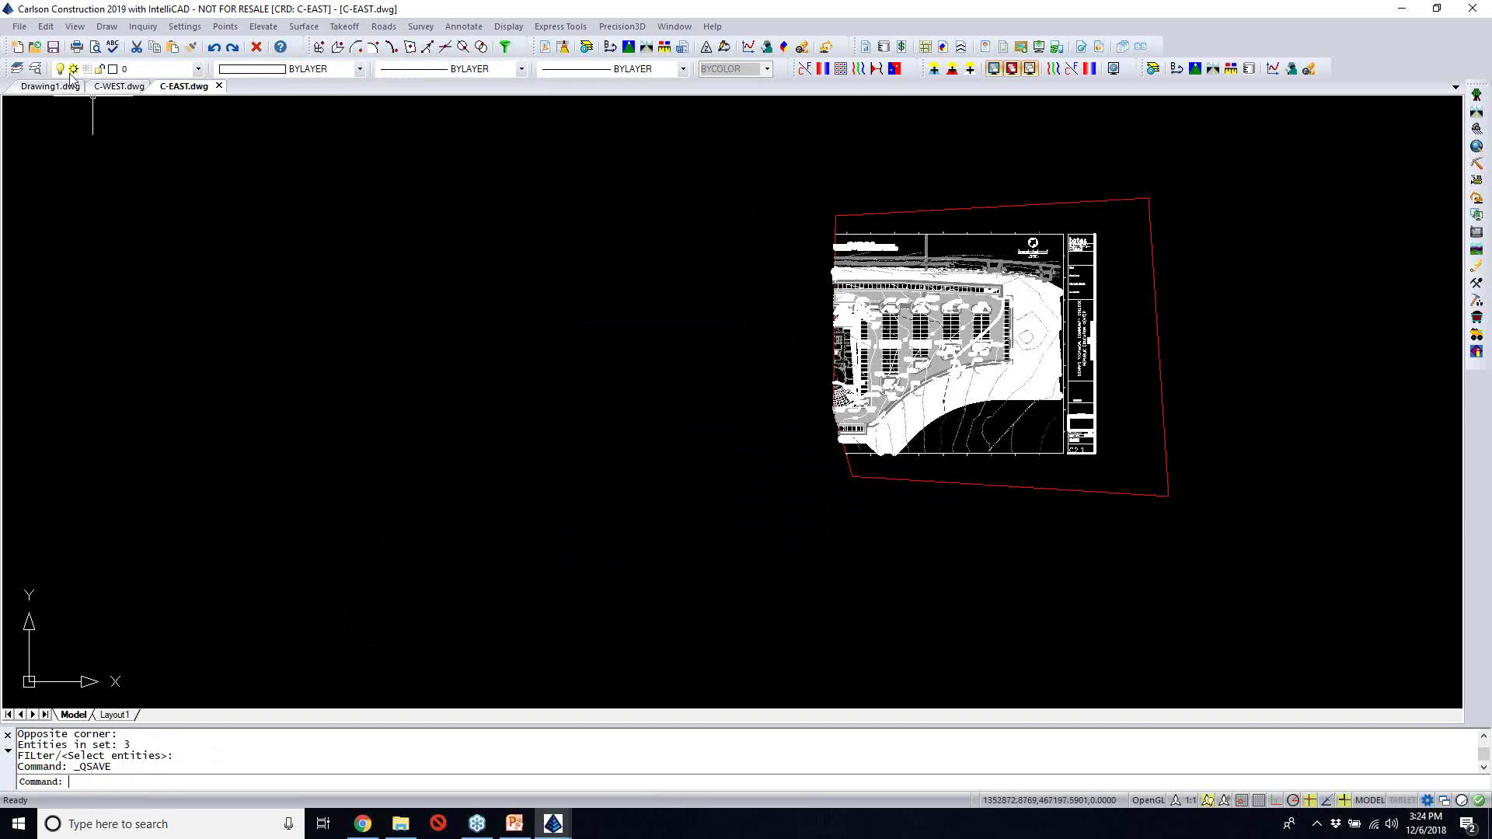
Open C-POND.dwg from The Magic of TV folder inside the OTC project folder
left_click(35, 47)
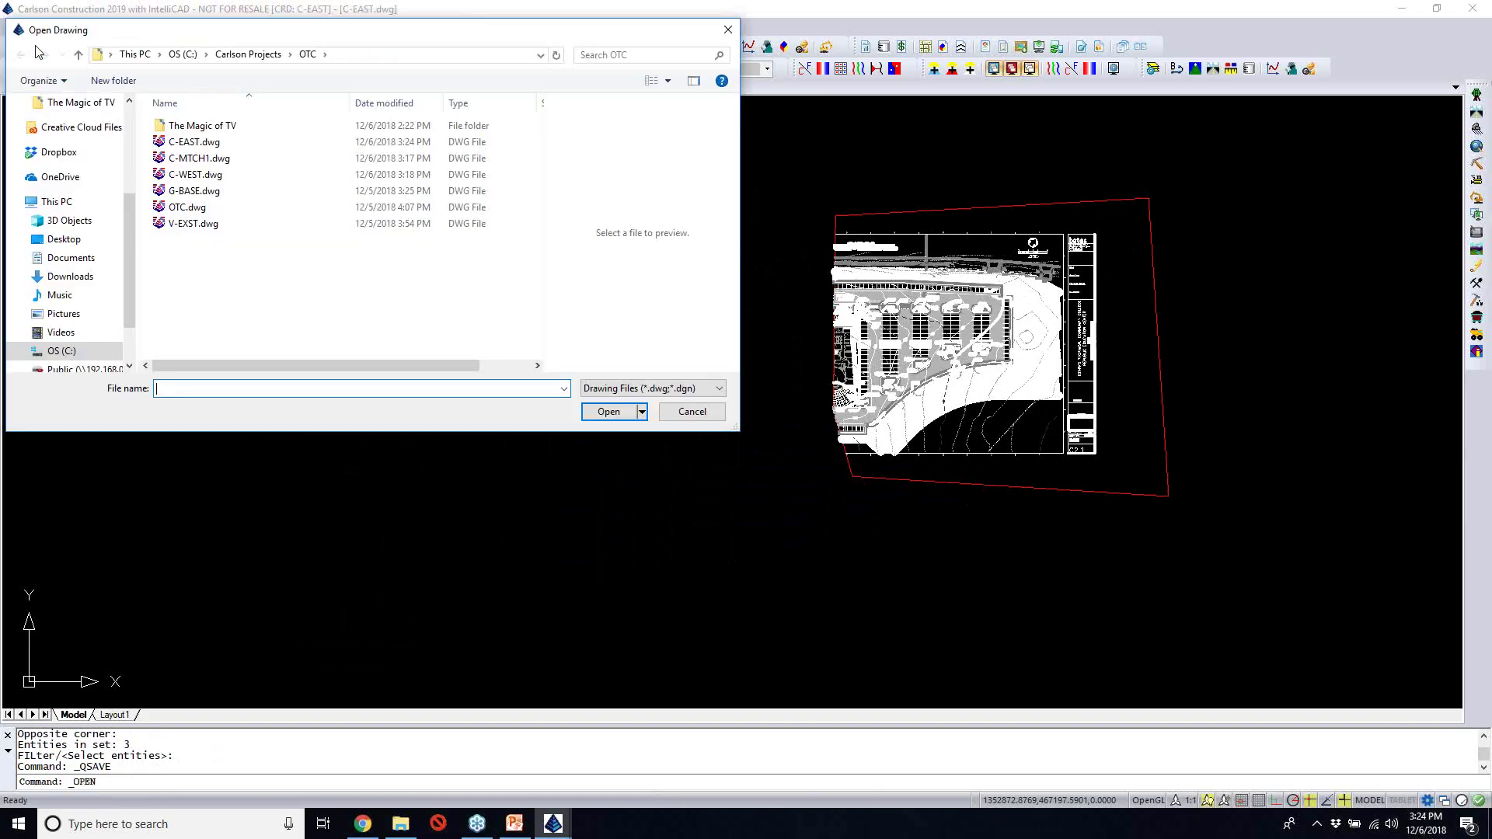
double_click(203, 126)
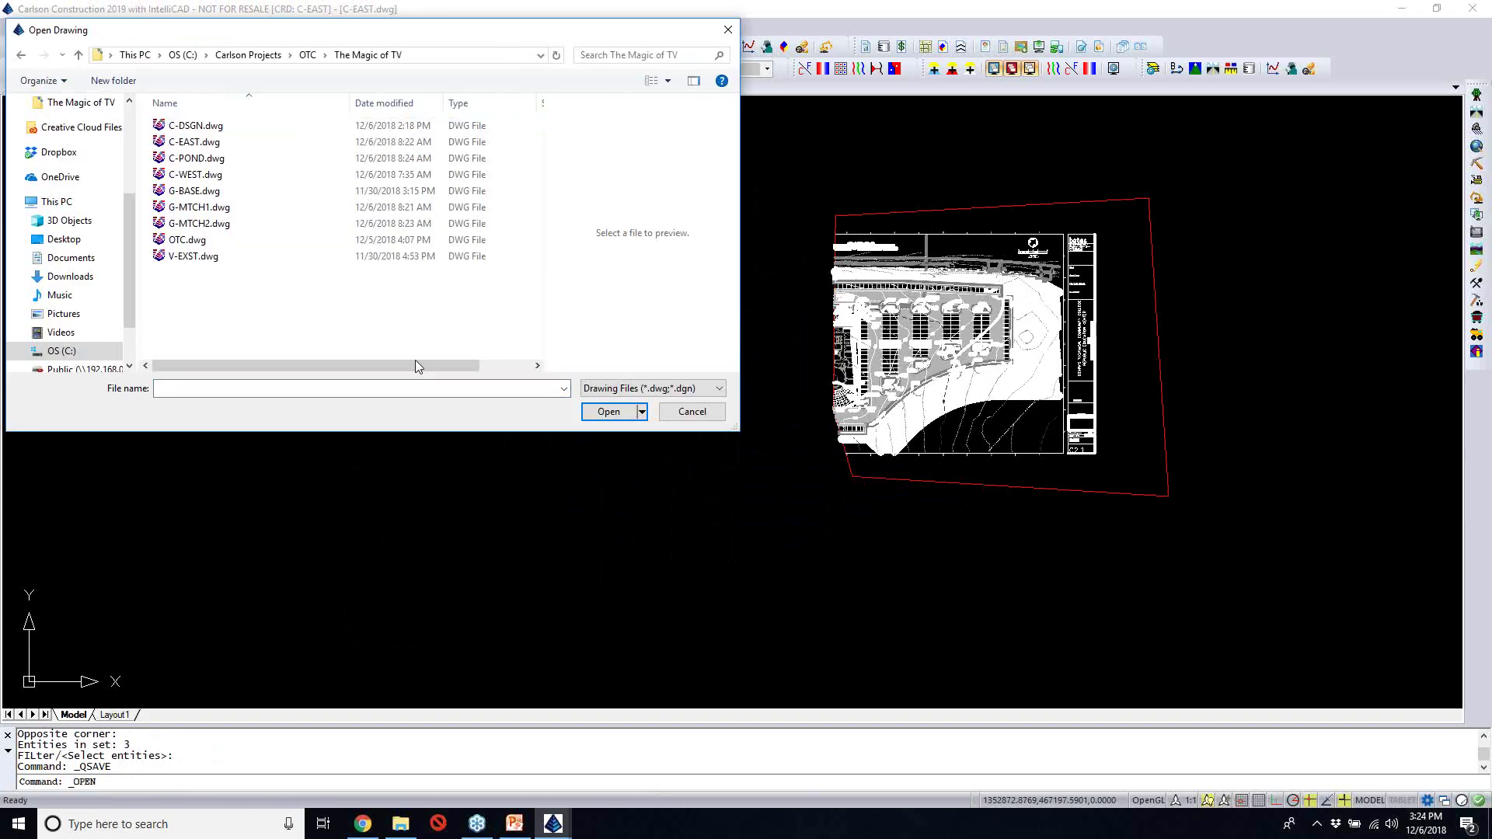
left_click(311, 158)
left_click(609, 412)
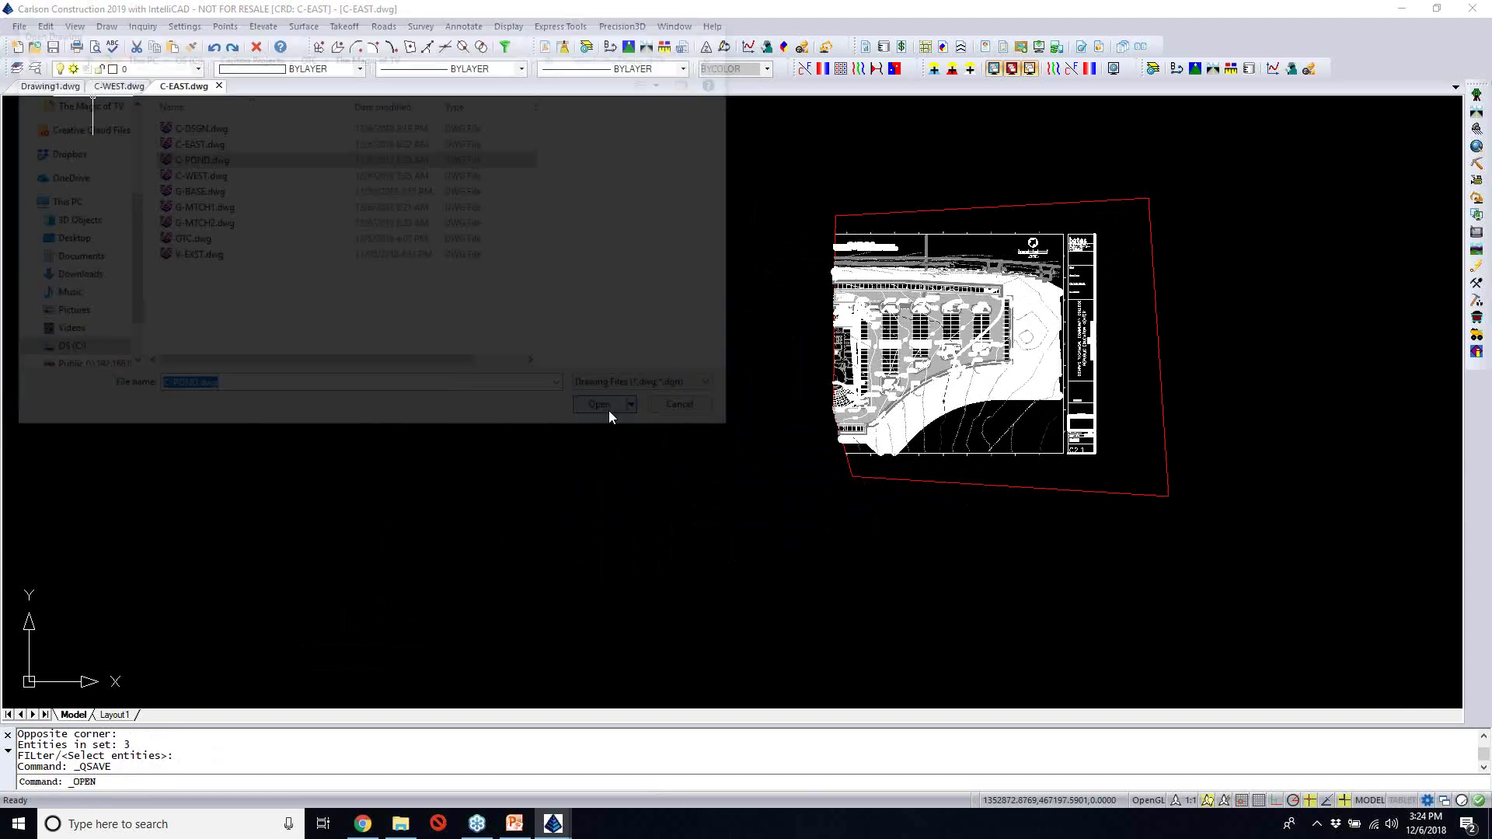
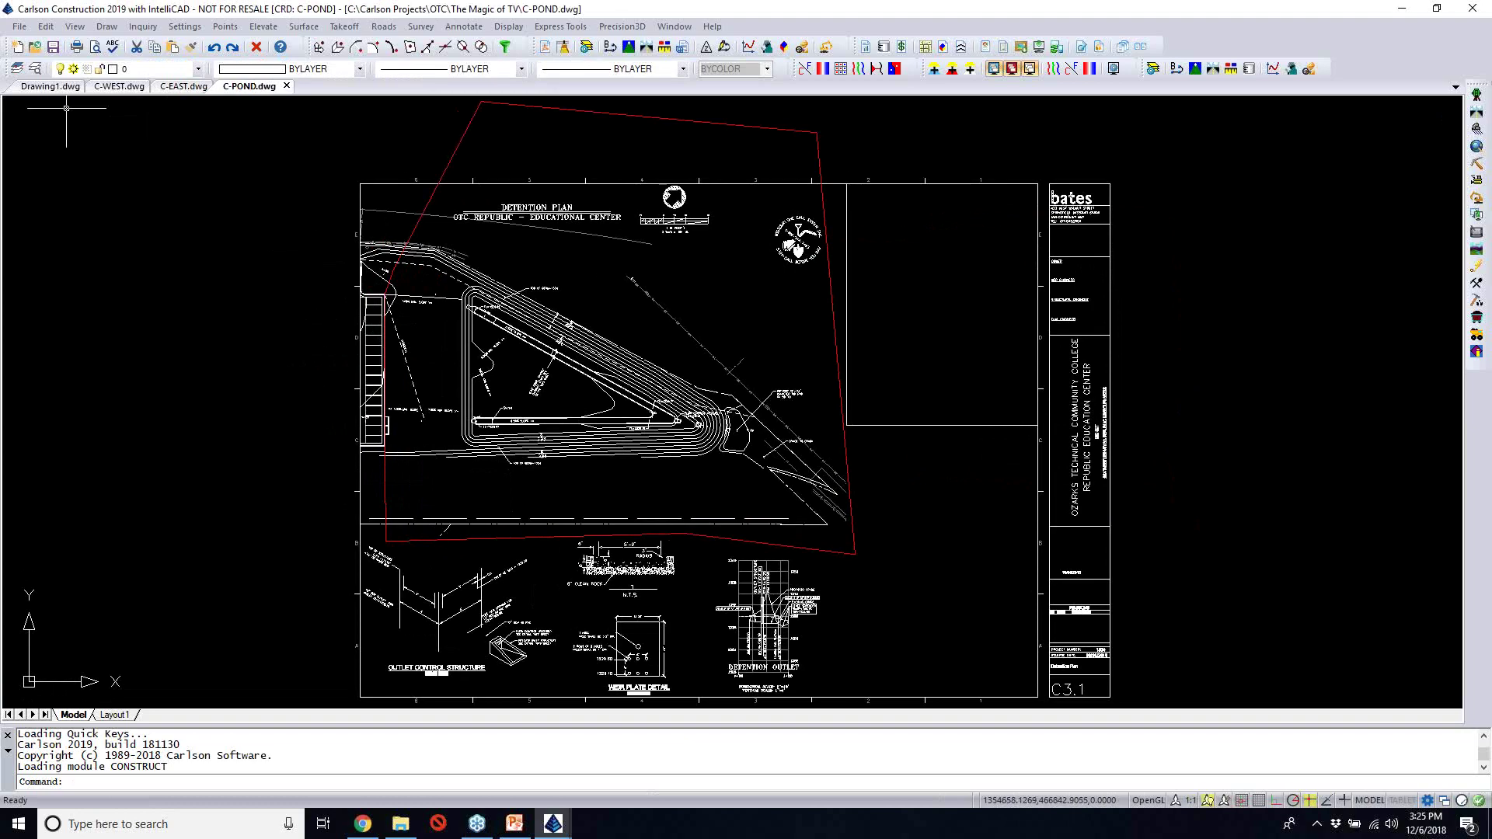
Open C-EAST.dwg from The Magic of TV folder to view its east plan and match-line polylines
left_click(36, 48)
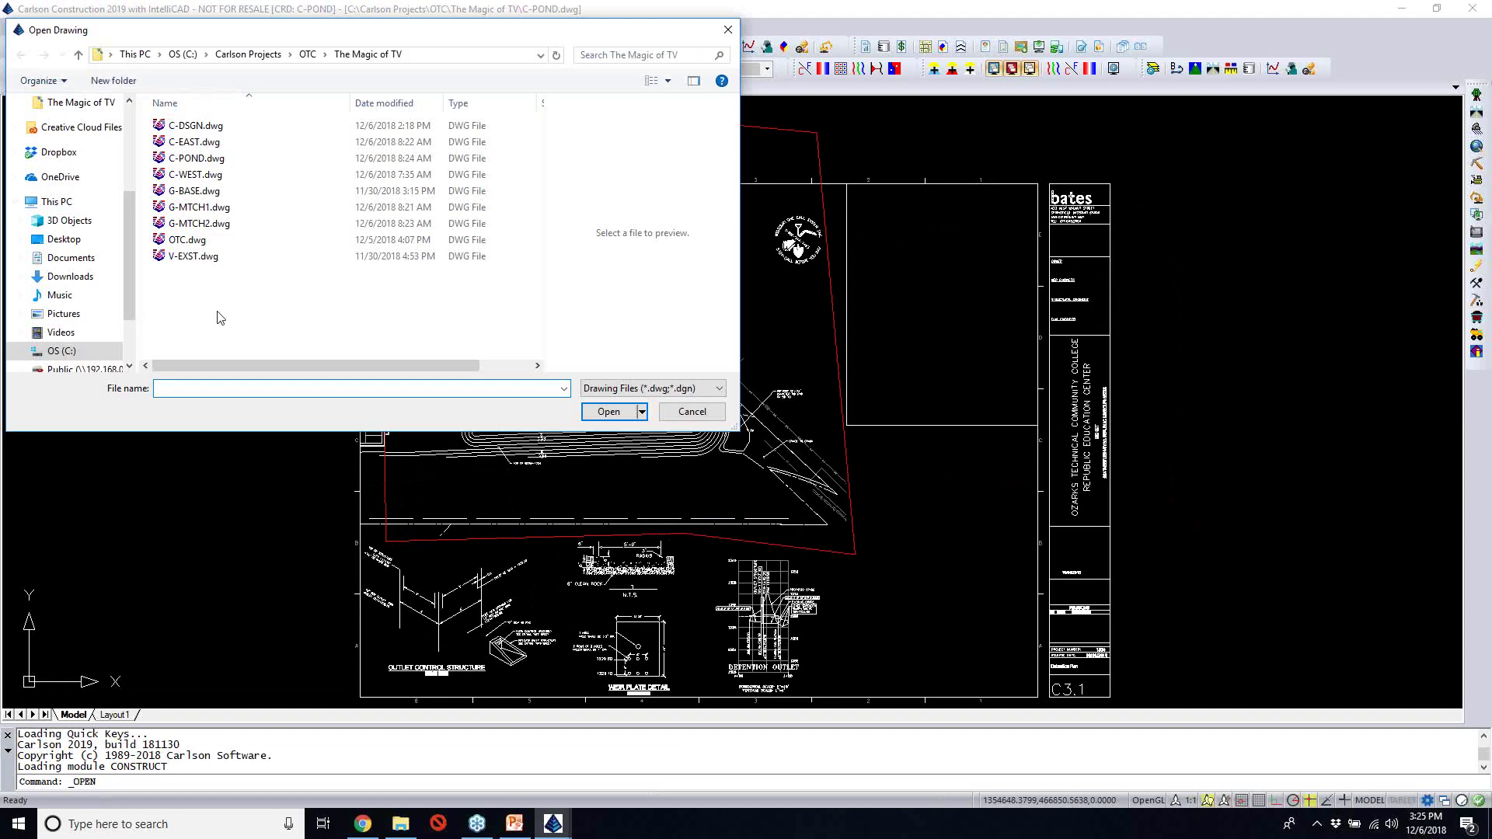
left_click(221, 145)
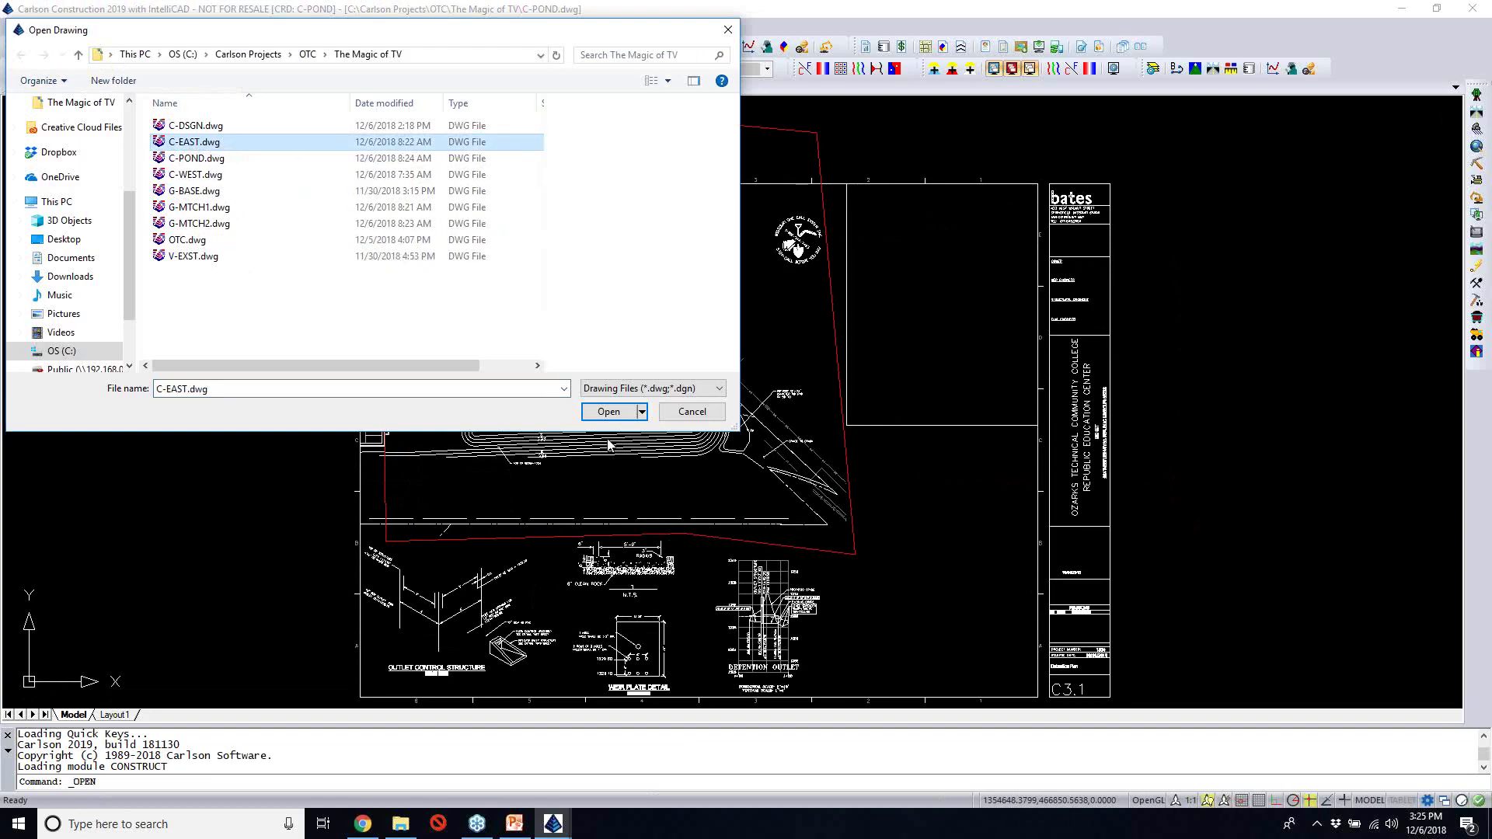
left_click(606, 416)
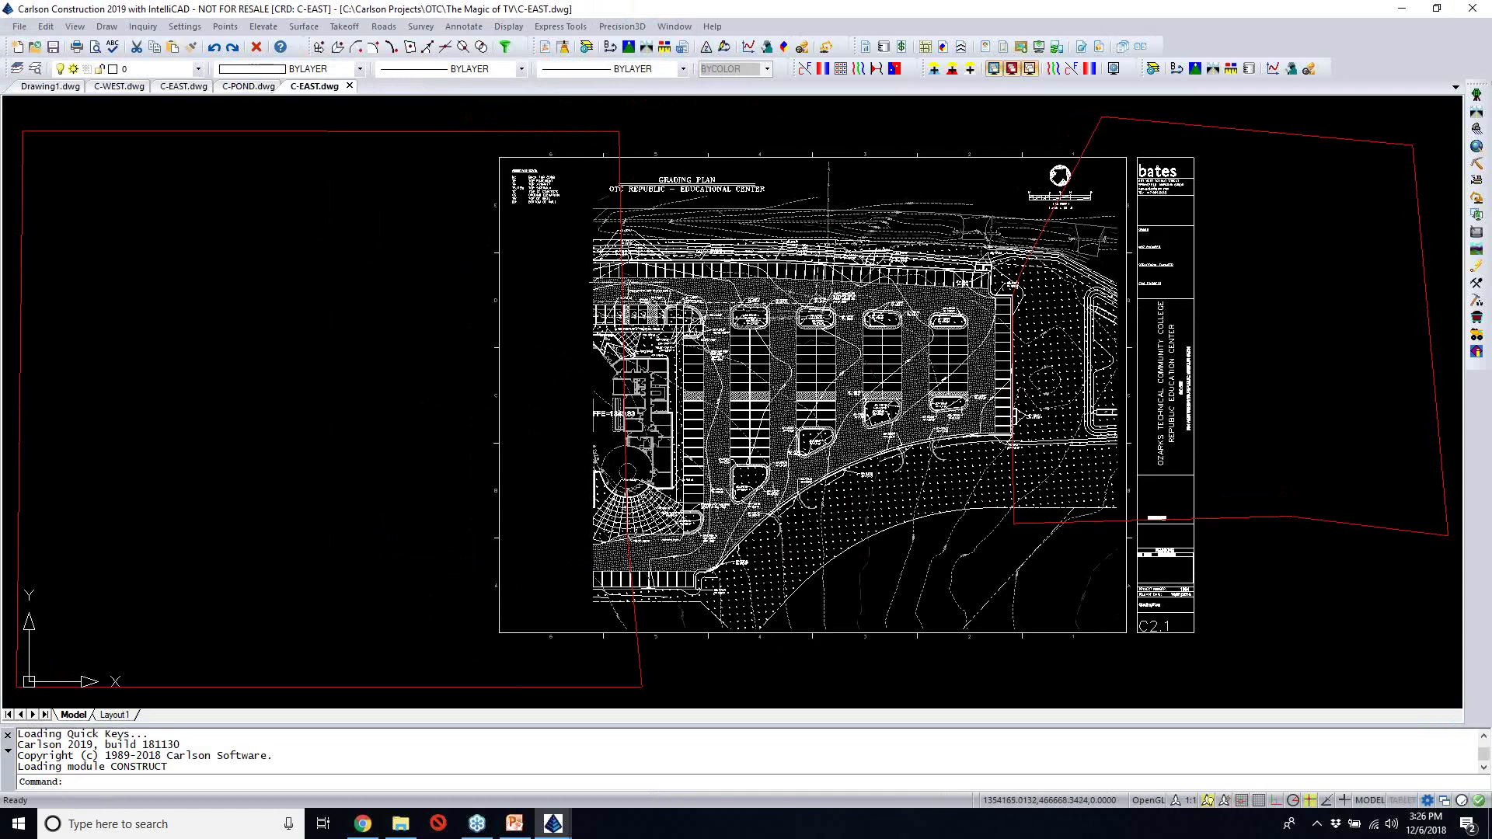
Close the C-EAST and C-POND drawings opened from The Magic of TV folder, discarding the changes to C-POND
left_click(350, 86)
key("Return")
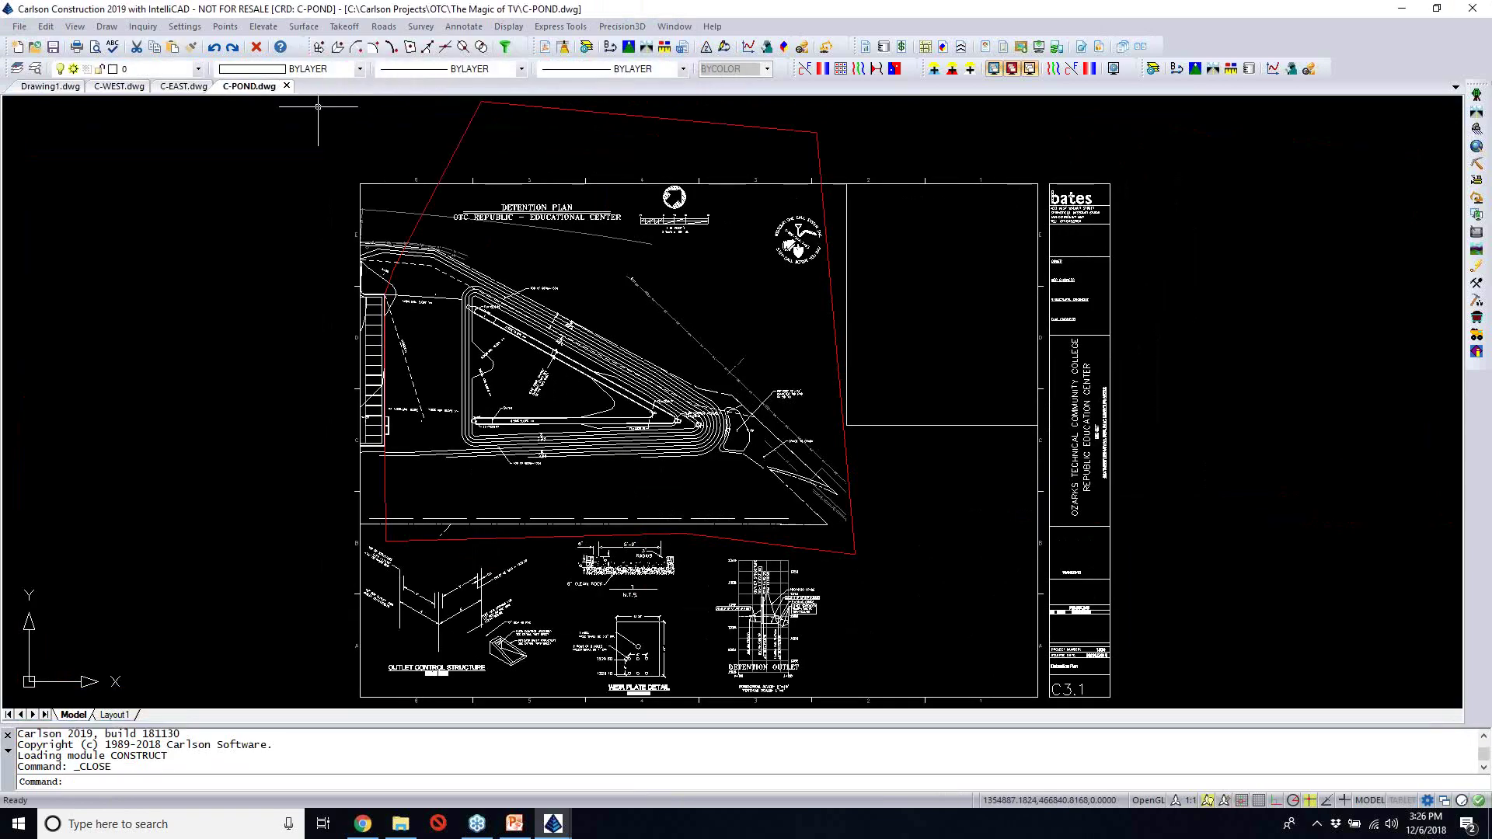
left_click(287, 85)
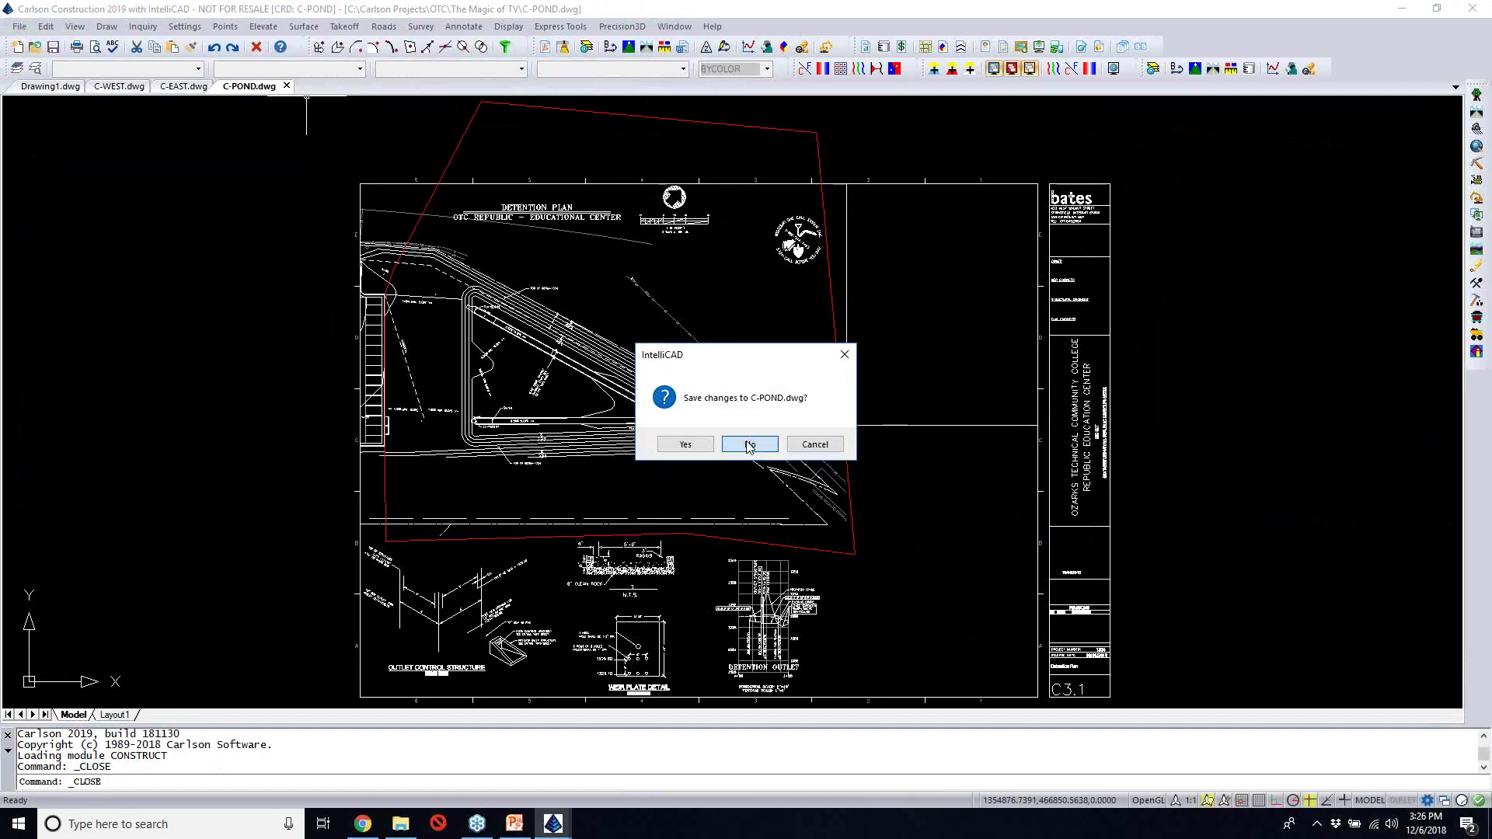
left_click(749, 444)
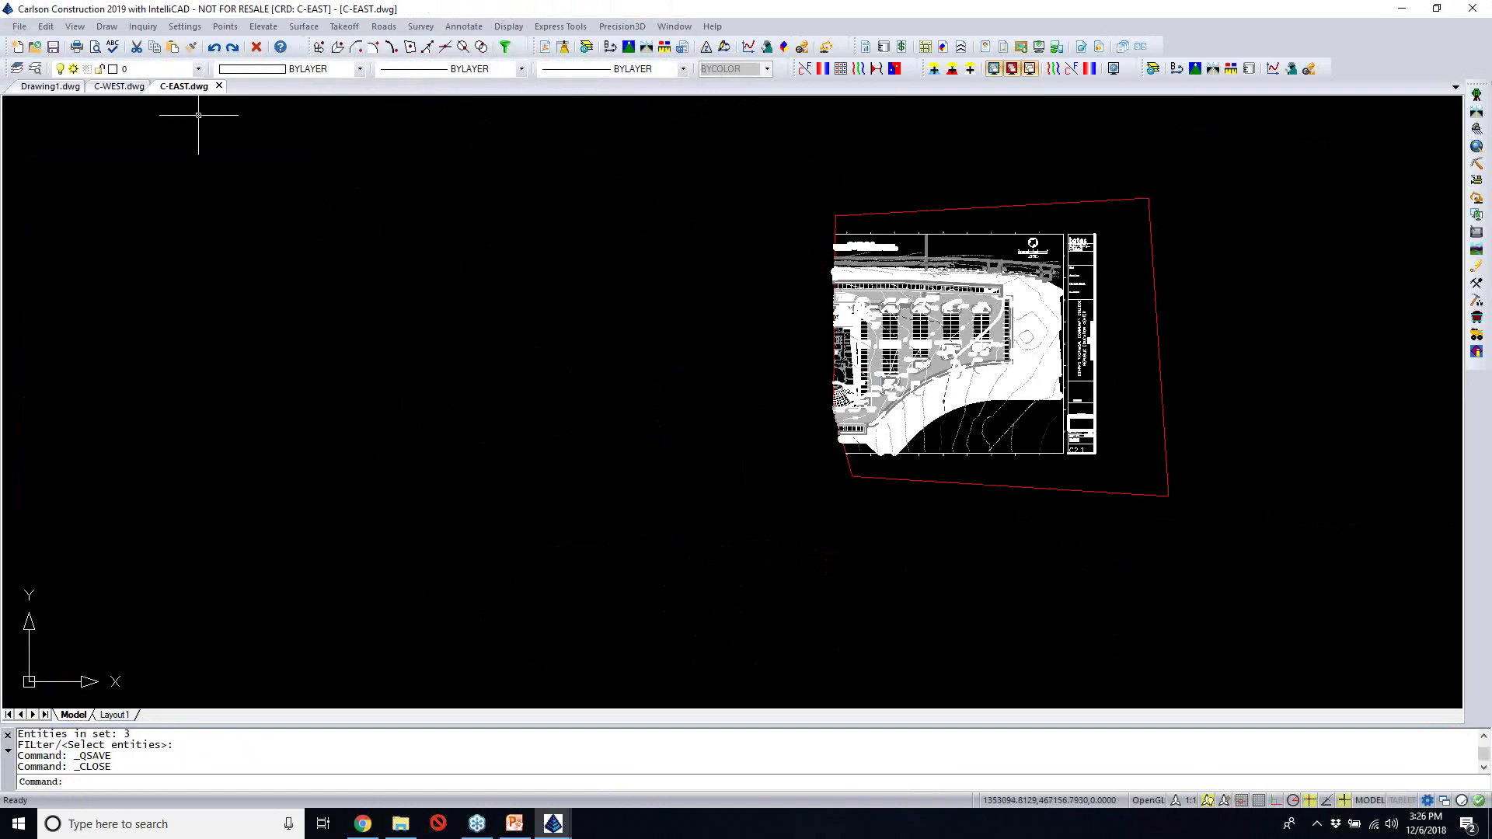
Review the layer list of the C-WEST drawing, including layer colors and linetypes
left_click(141, 87)
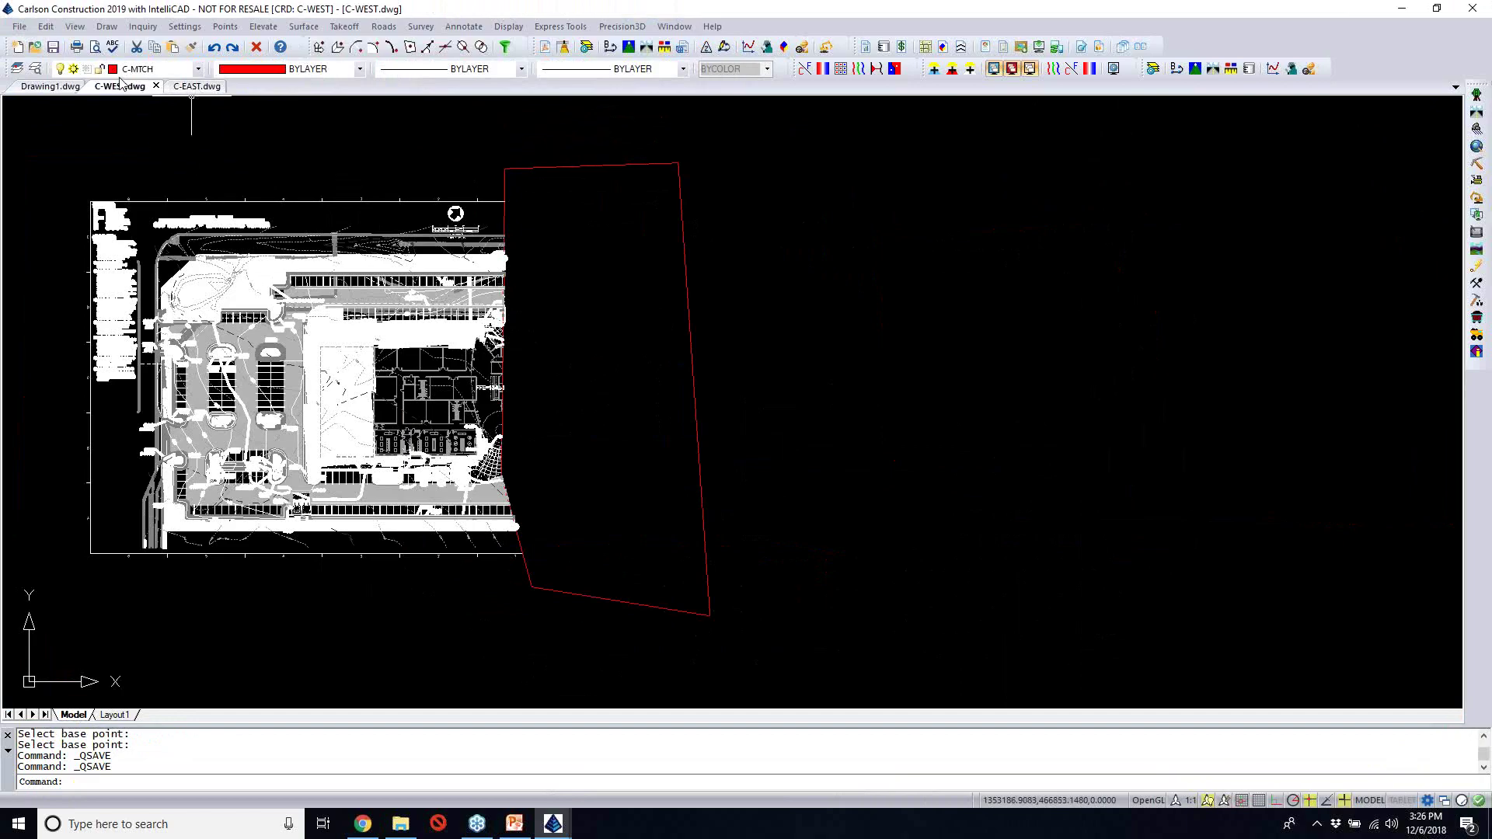
left_click(35, 68)
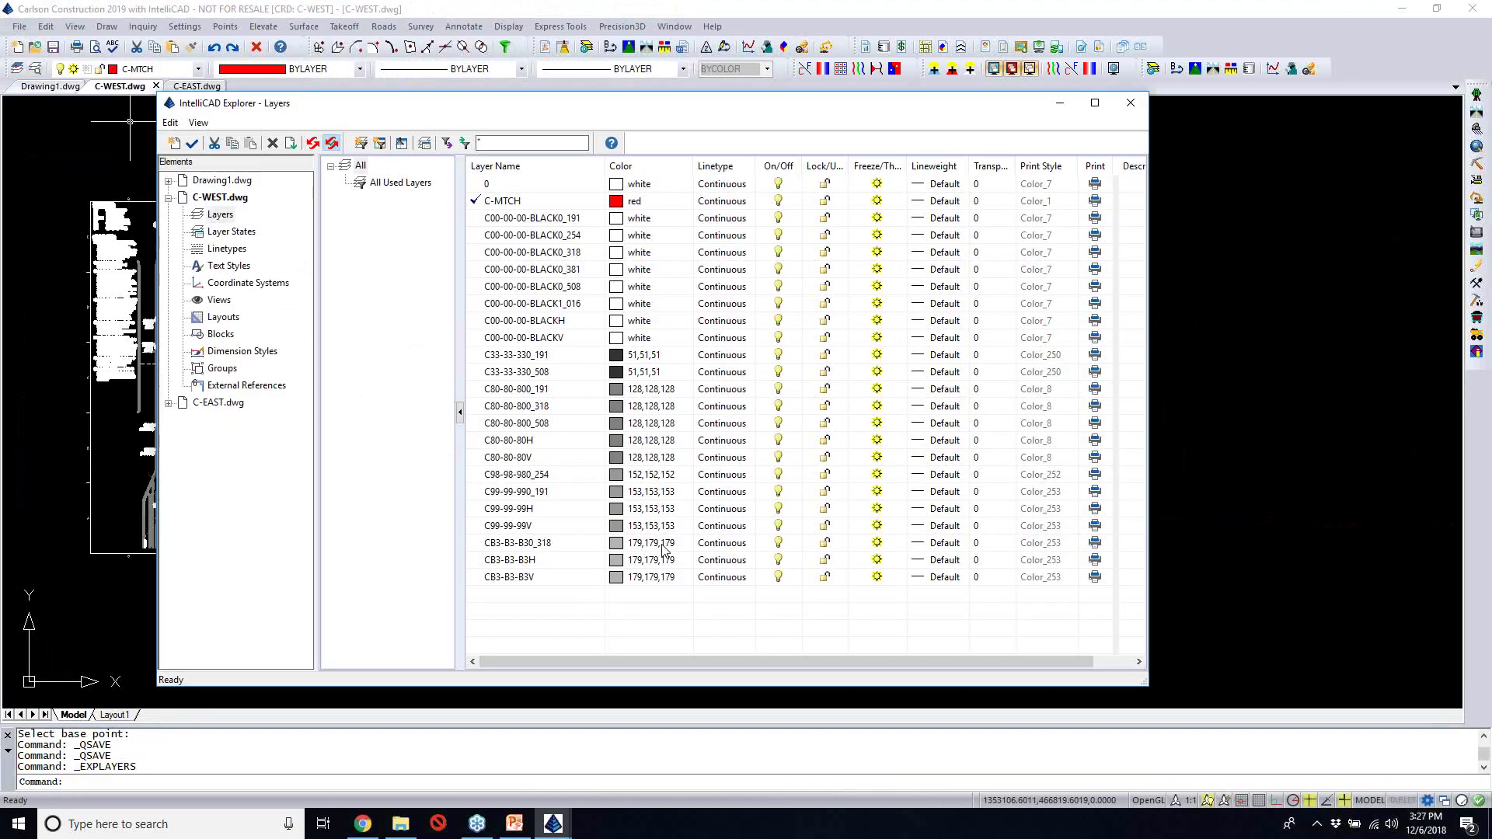
left_click(1131, 102)
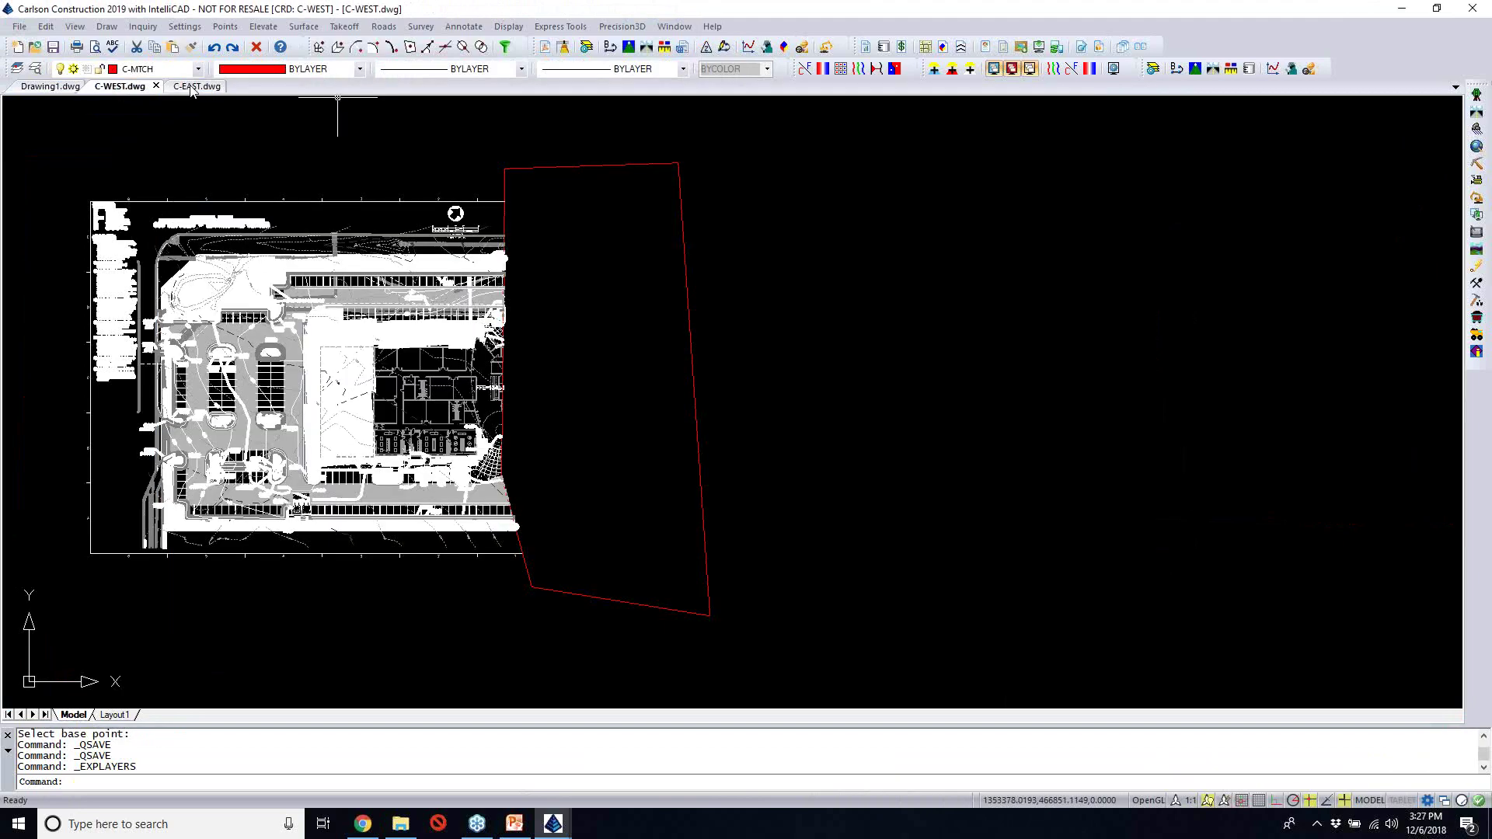
Purge the unused items from the clipped C-EAST drawing, save it and close it
left_click(191, 87)
type("purge")
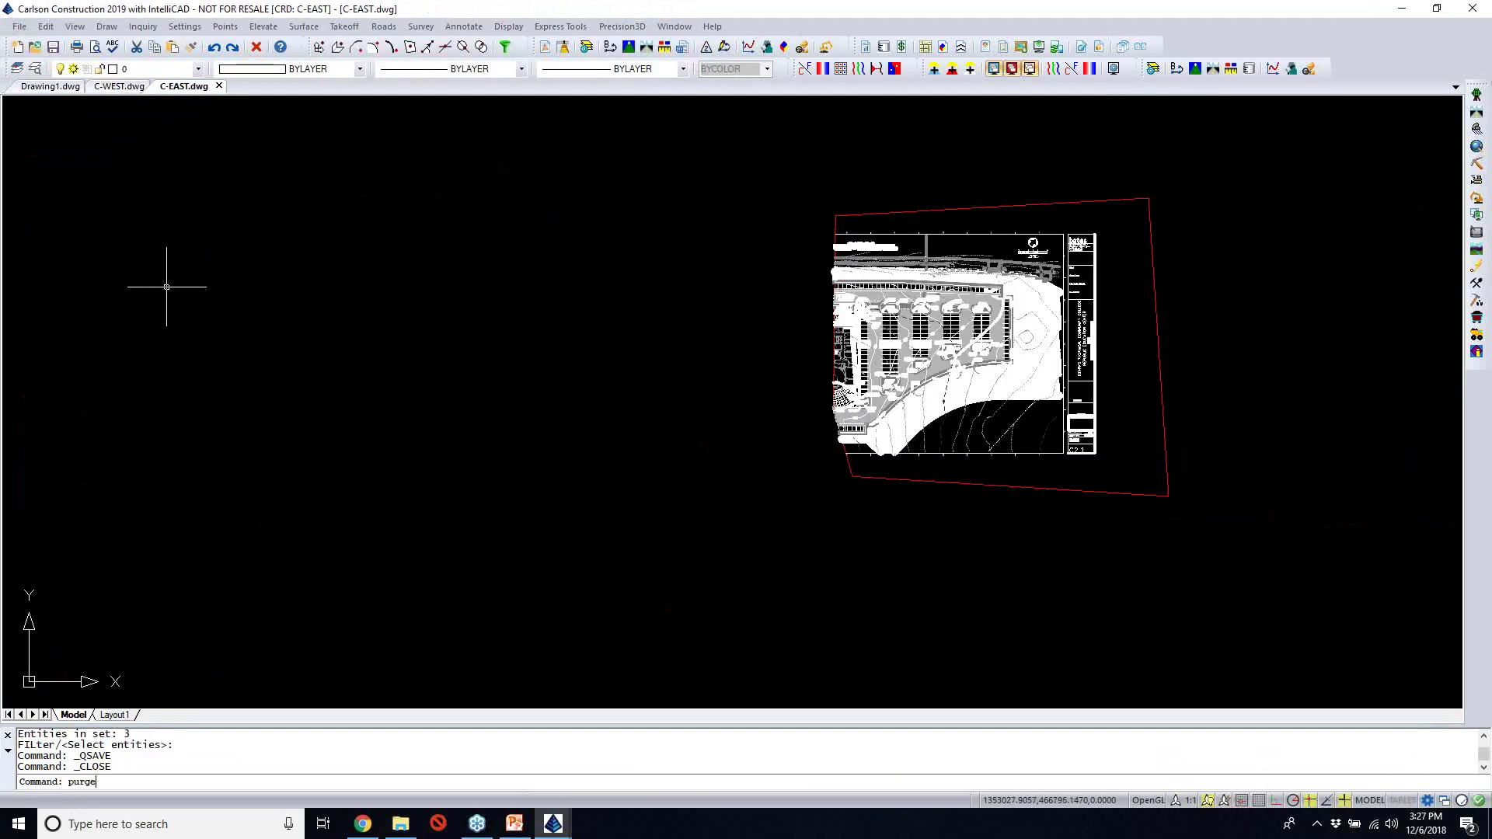
key("Return")
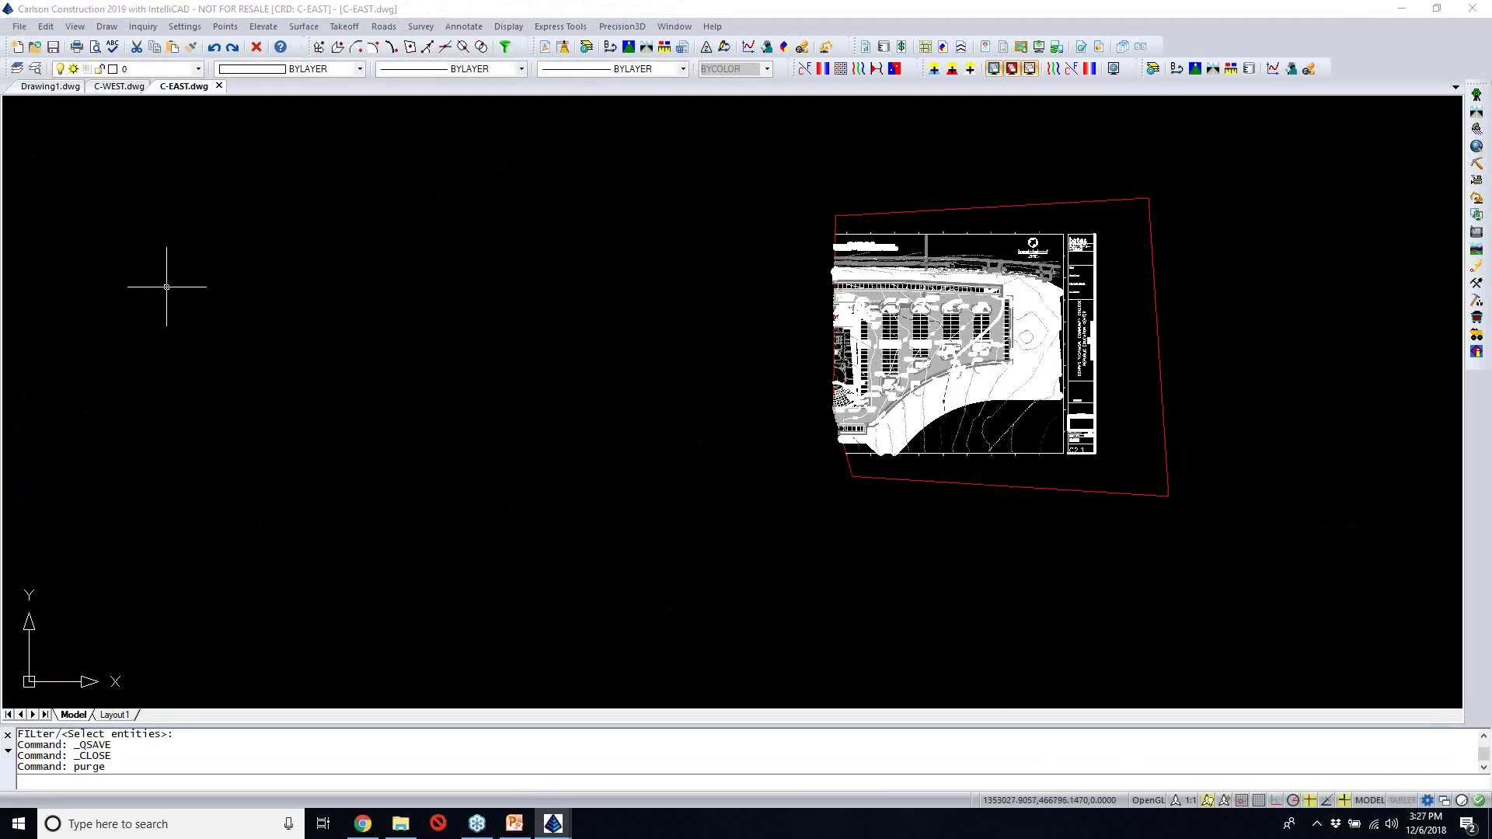
left_click(785, 595)
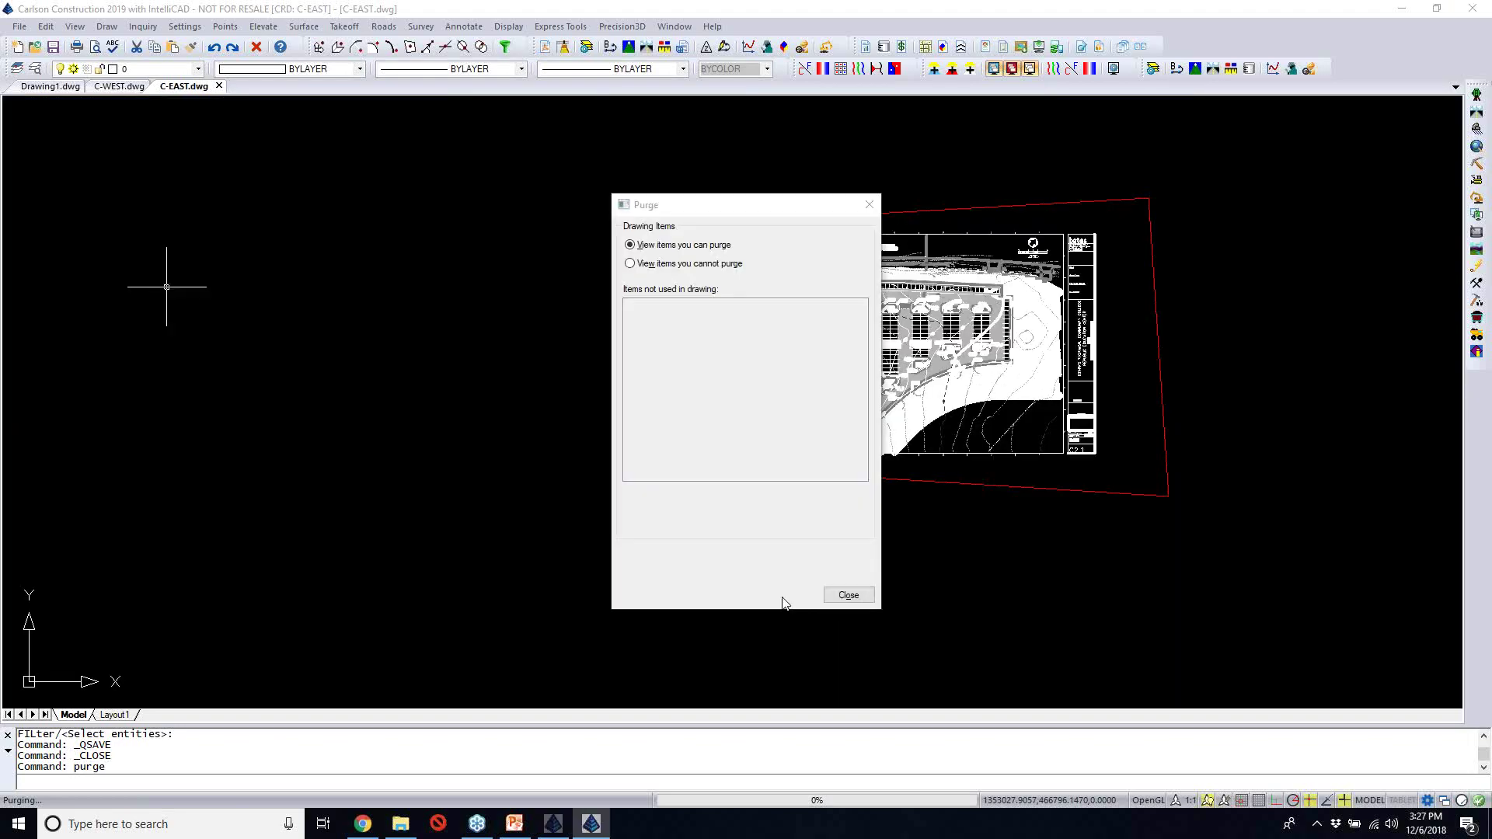
left_click(851, 597)
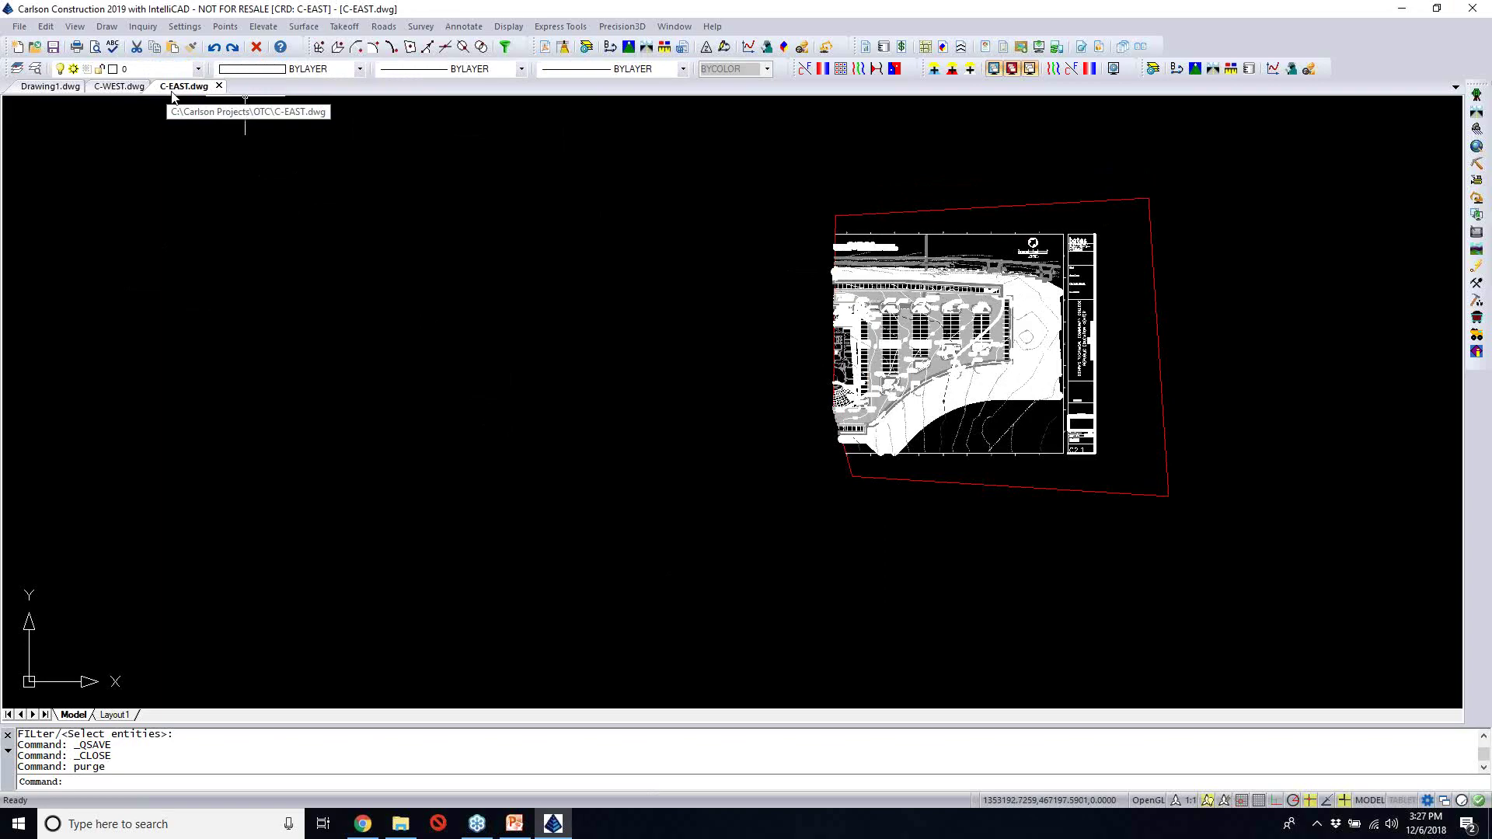
left_click(58, 49)
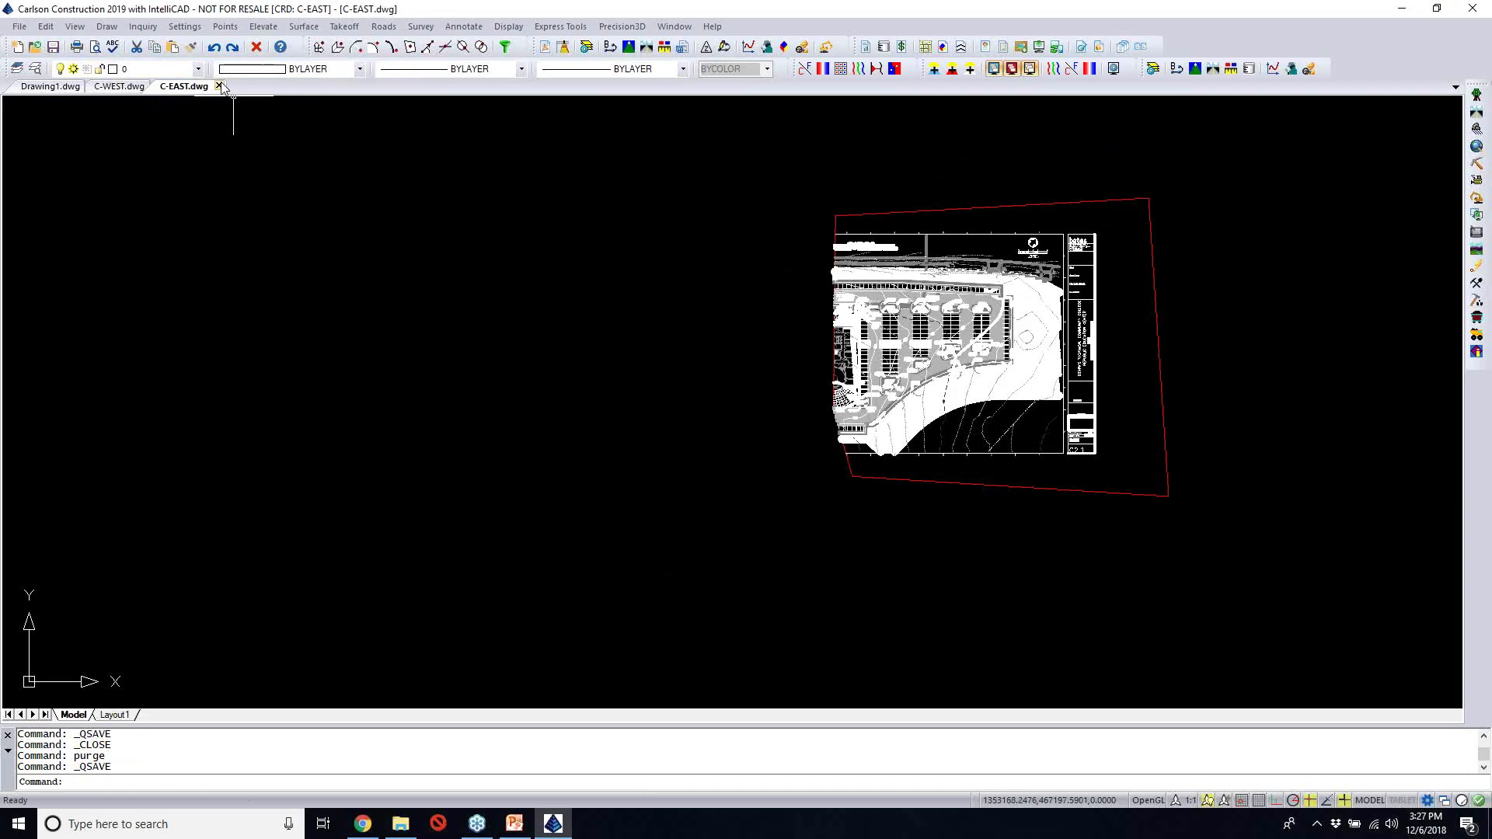
left_click(219, 85)
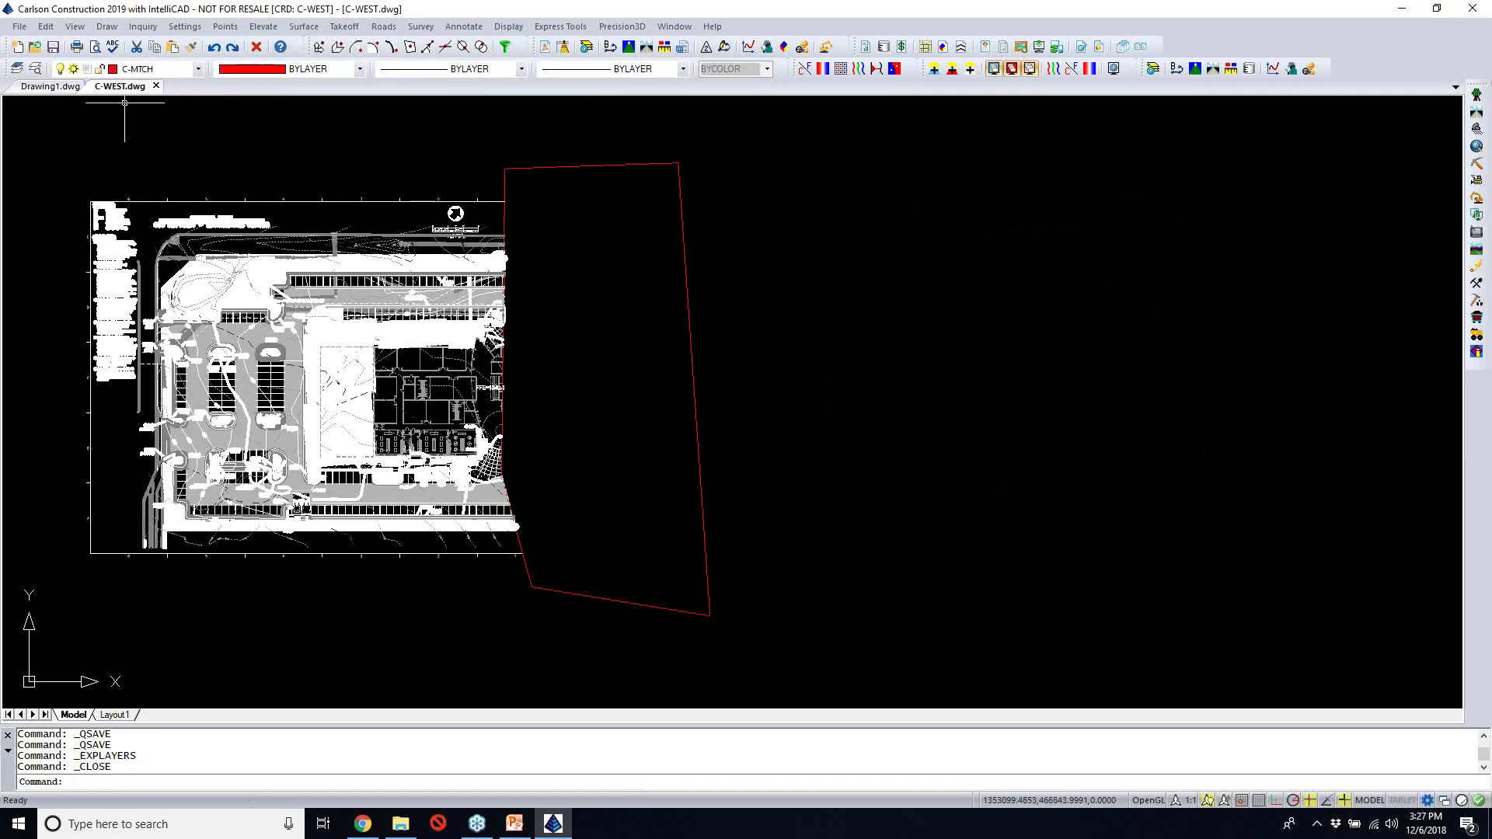
Insert C-EAST.dwg from the OTC folder into C-WEST as an unexploded block at 0,0,0 with a uniform scale of 1
left_click(108, 27)
mouse_move(144, 233)
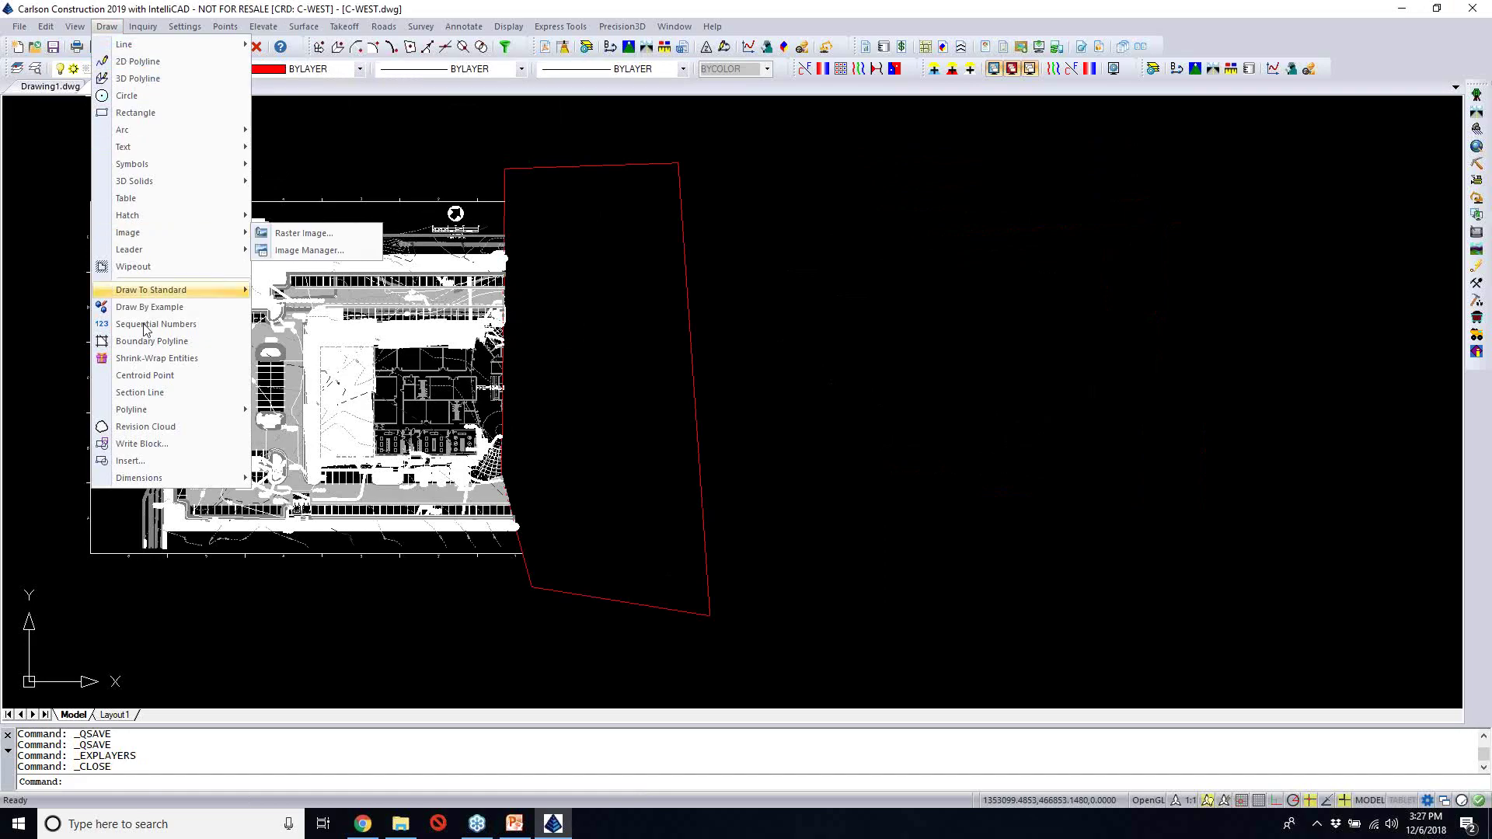
left_click(129, 460)
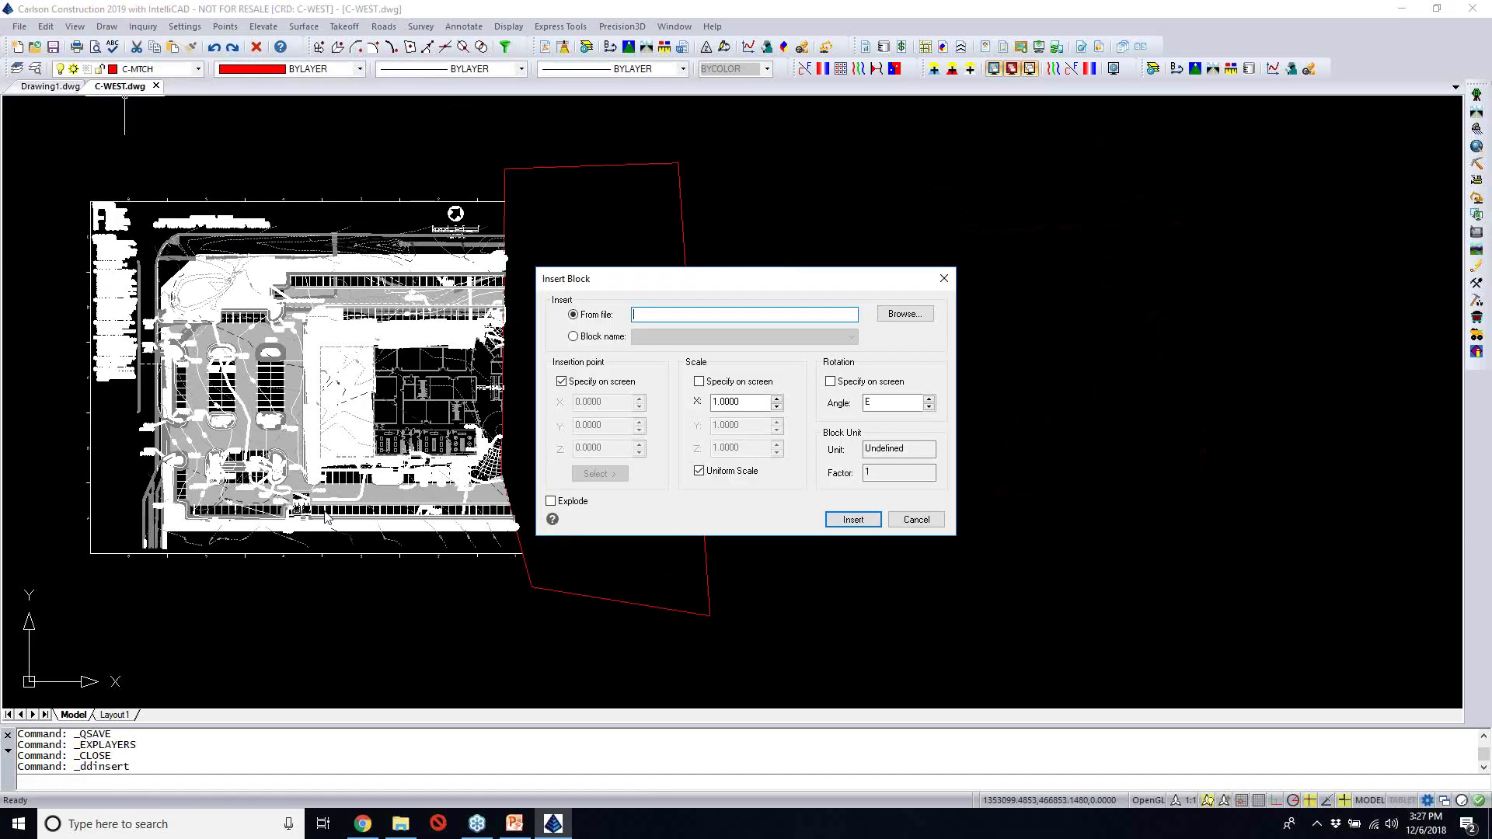
left_click(904, 314)
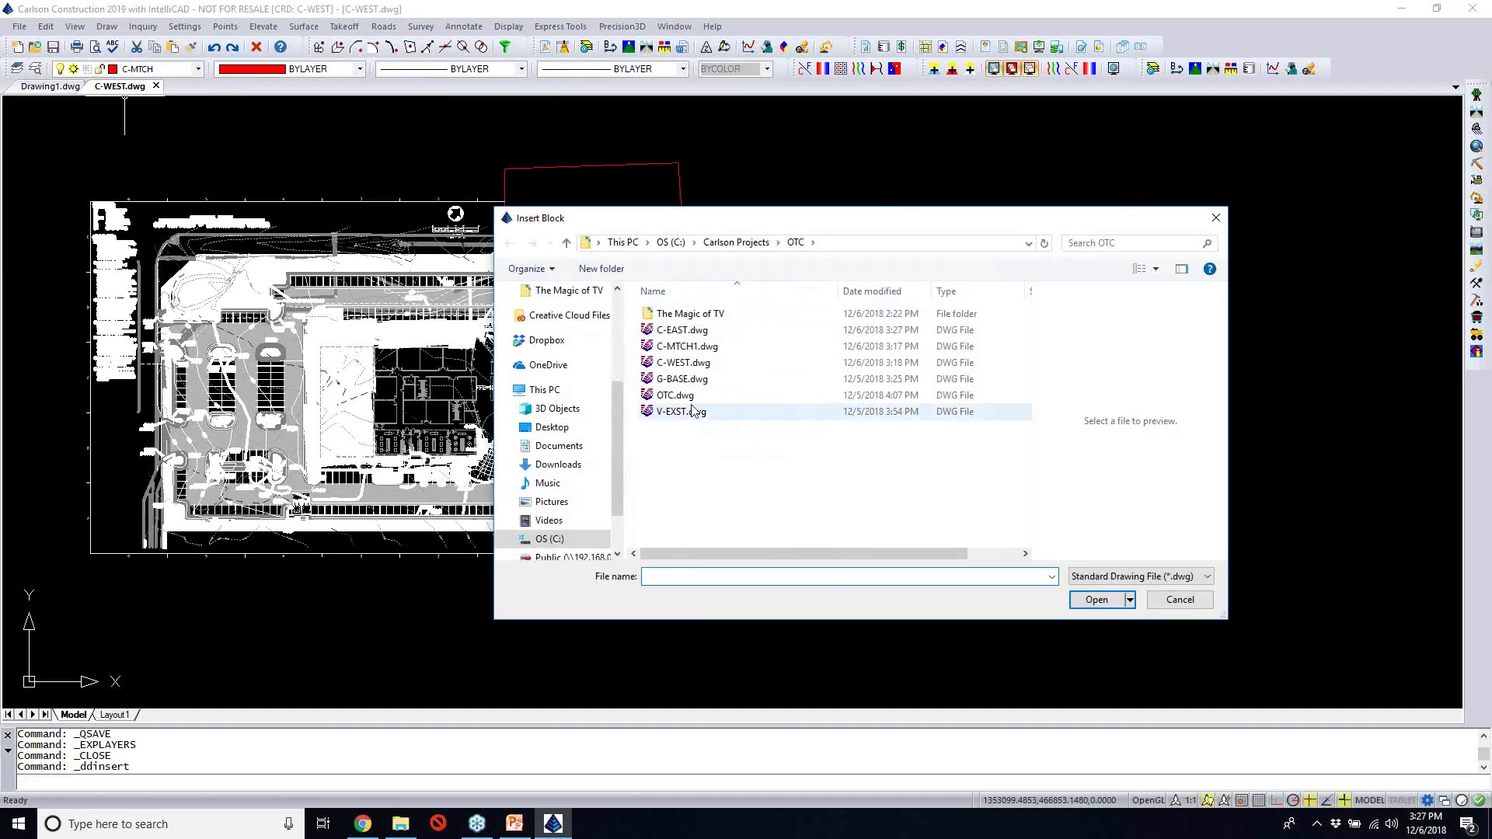
left_click(694, 333)
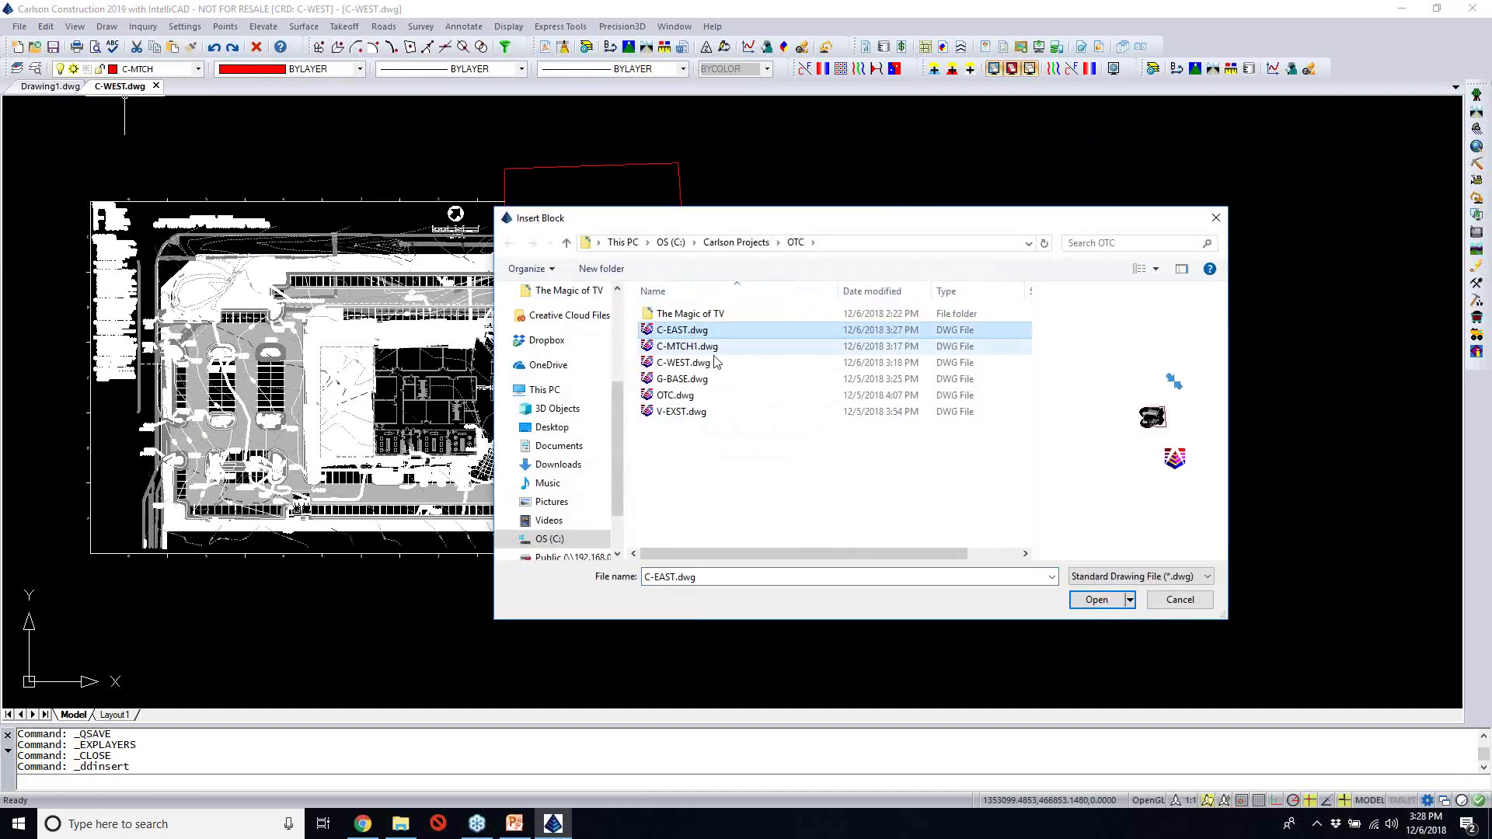
left_click(1097, 601)
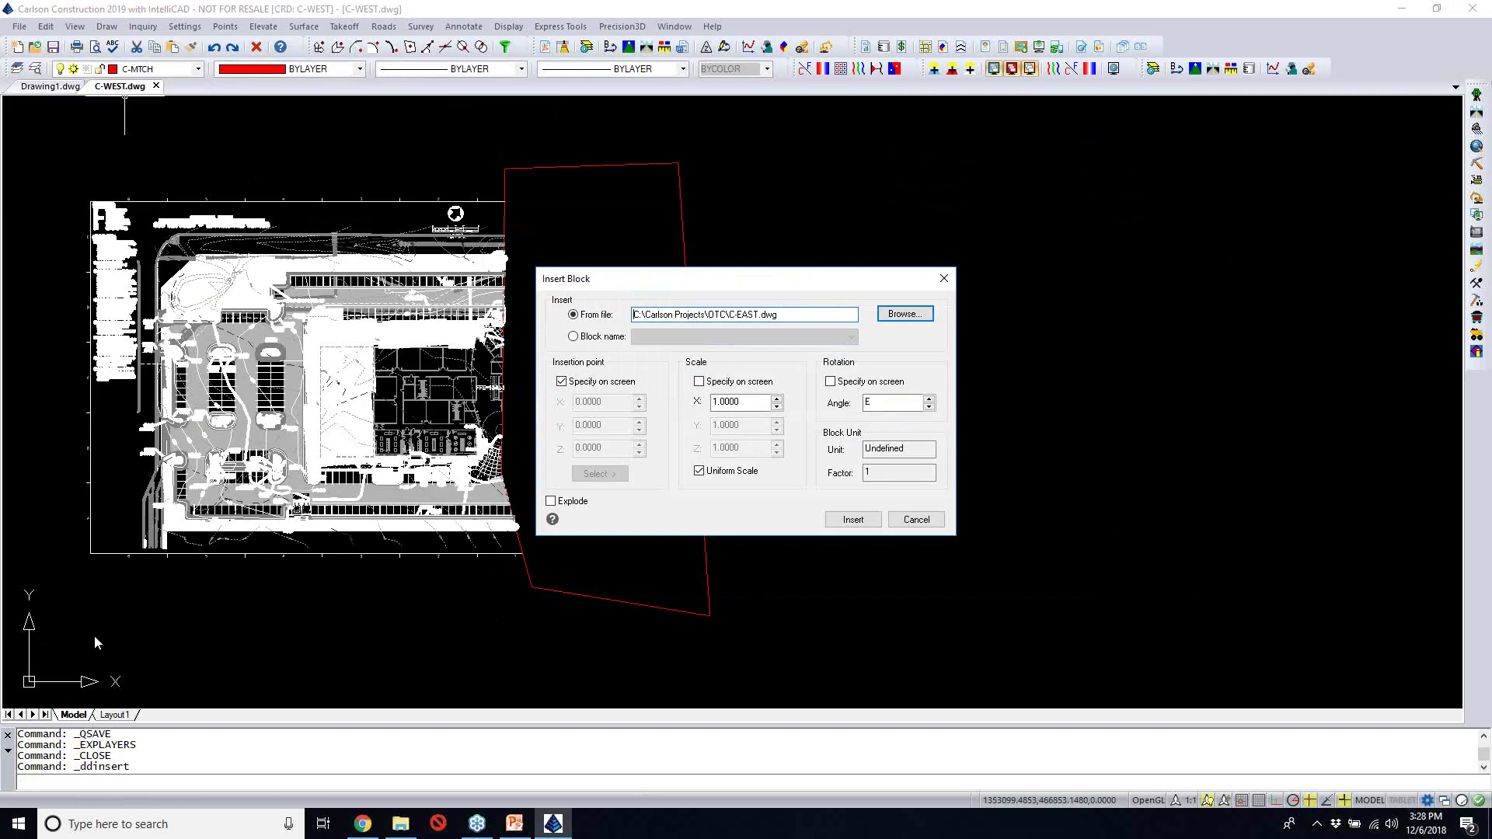
left_click(583, 386)
left_click(605, 432)
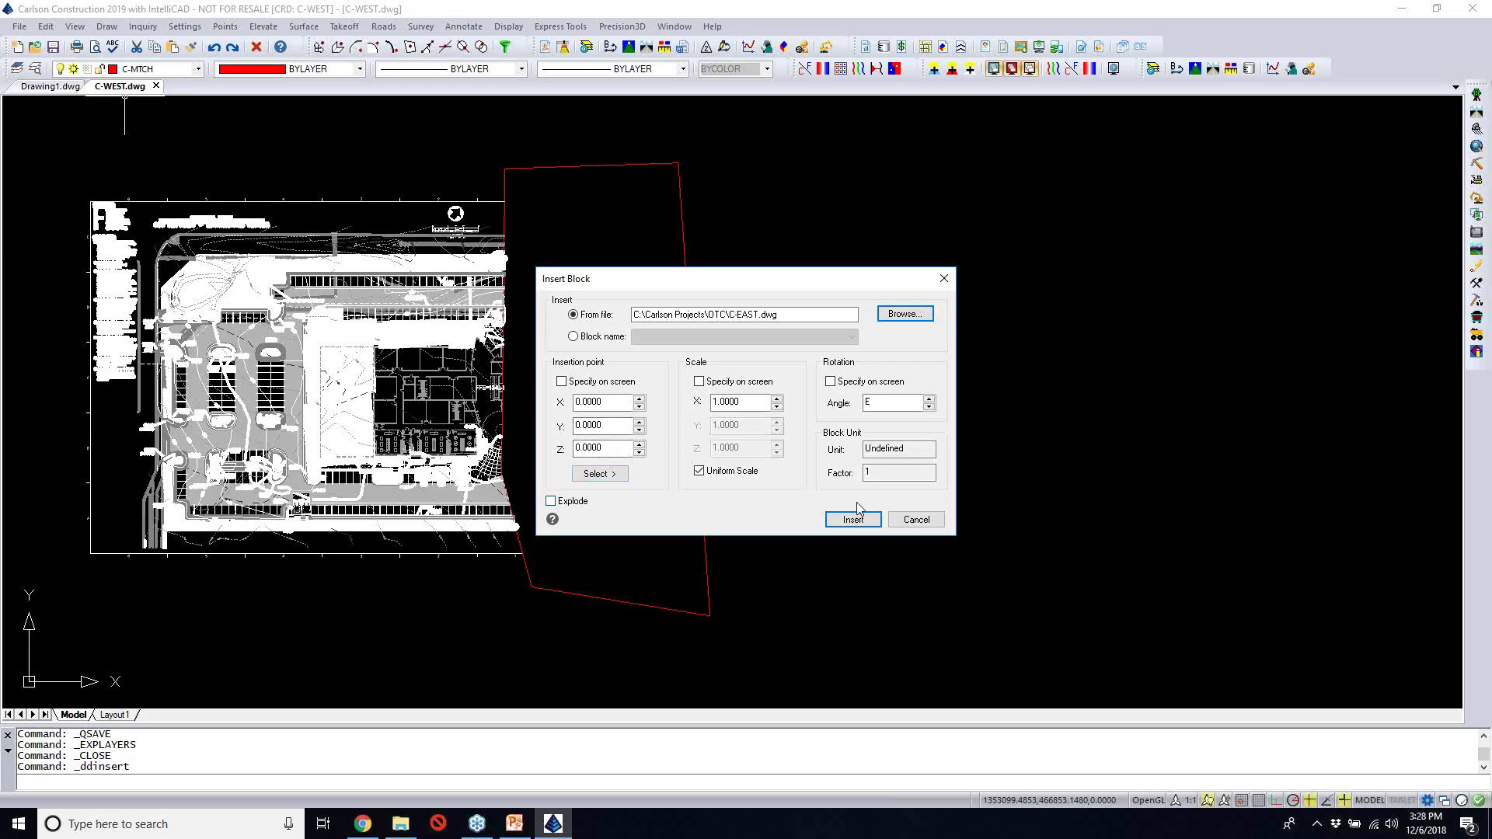
left_click(858, 524)
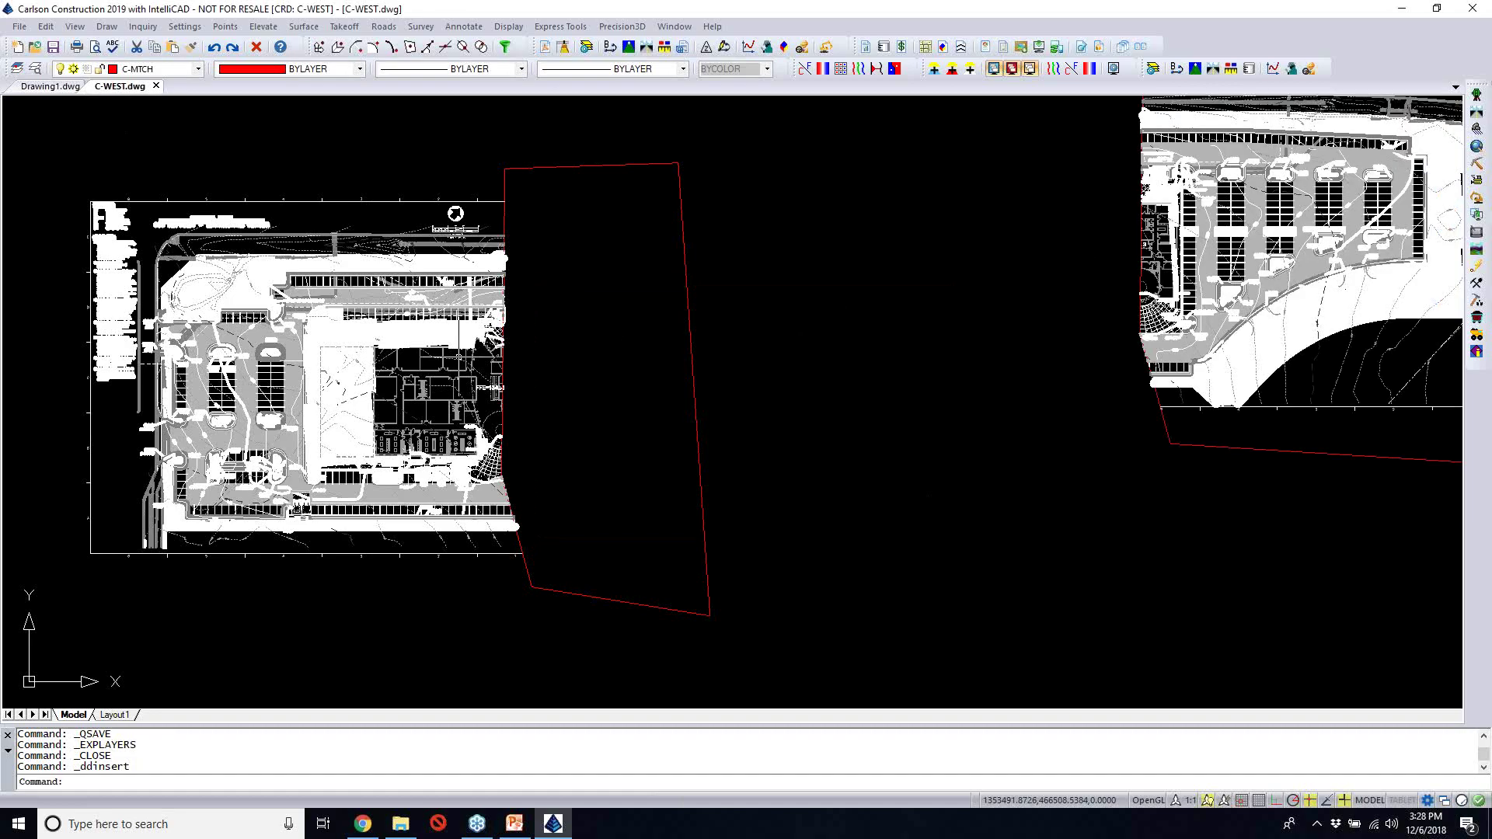
Select the inserted east plan to check that it is a single block, and clear the selection
scroll(1189, 348, "down", 2)
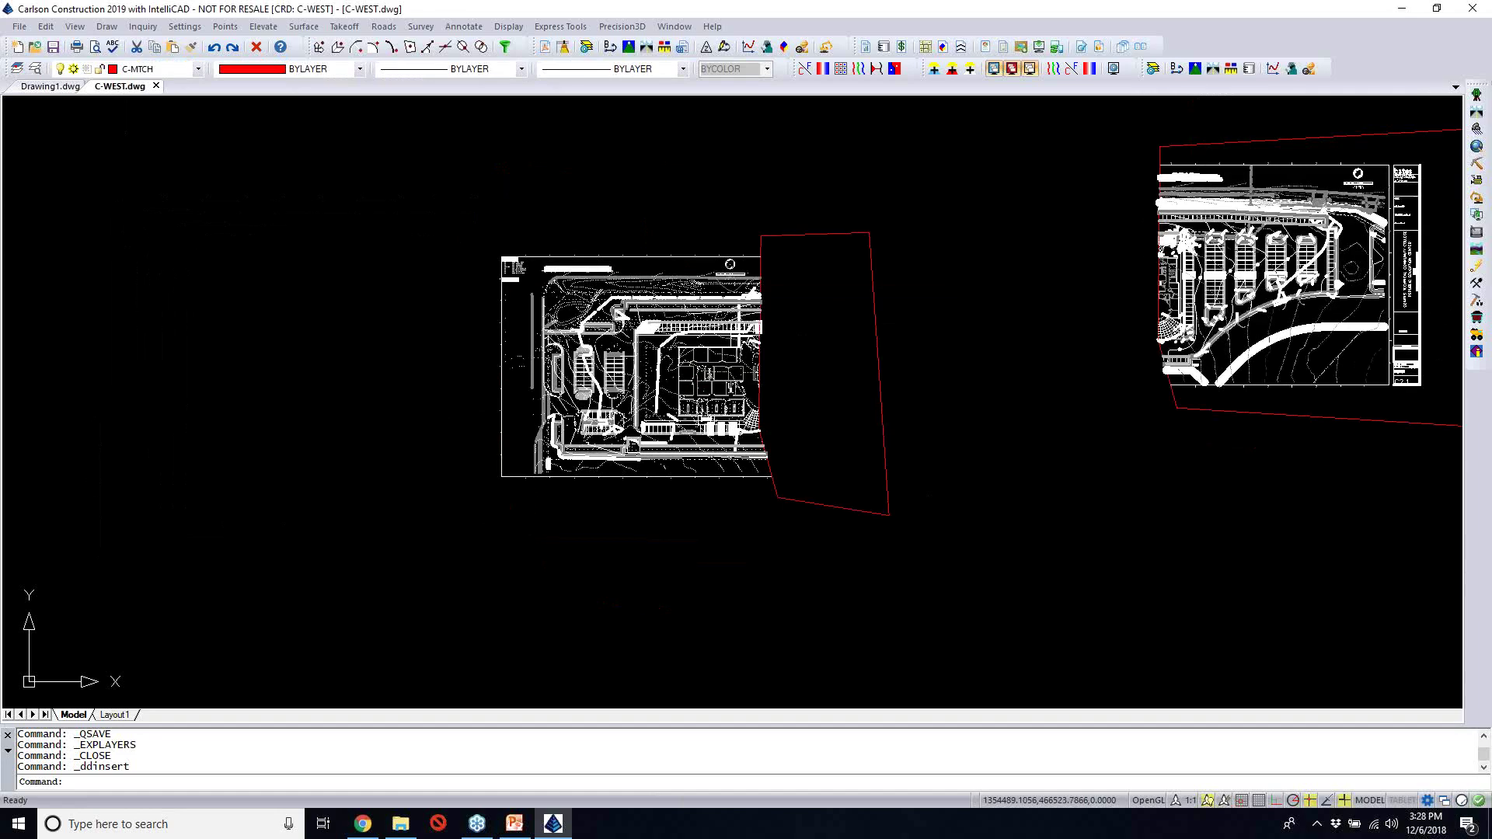
middle_click_drag(1189, 348, 1055, 399)
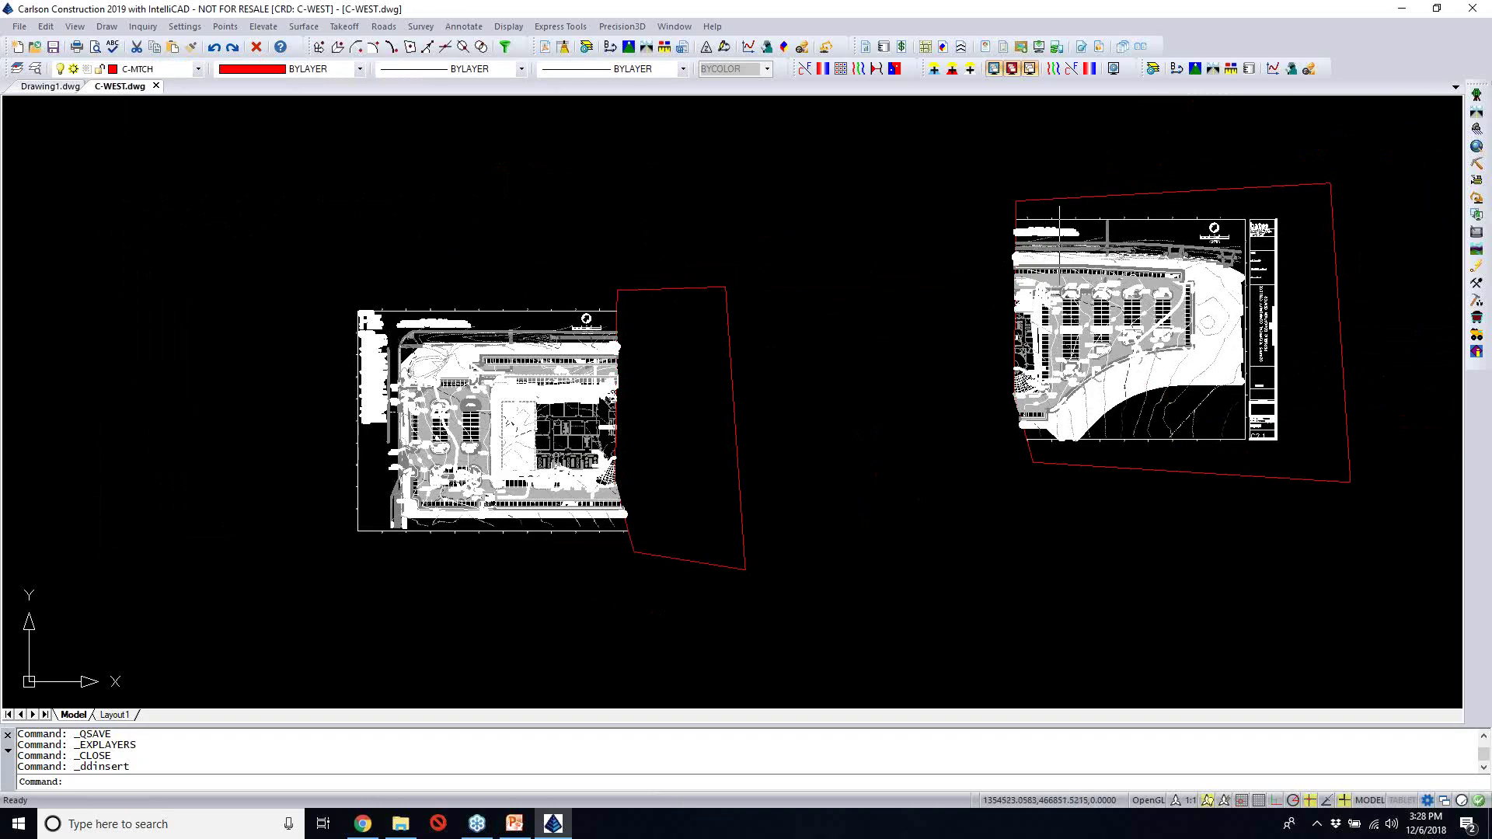
left_click(1055, 199)
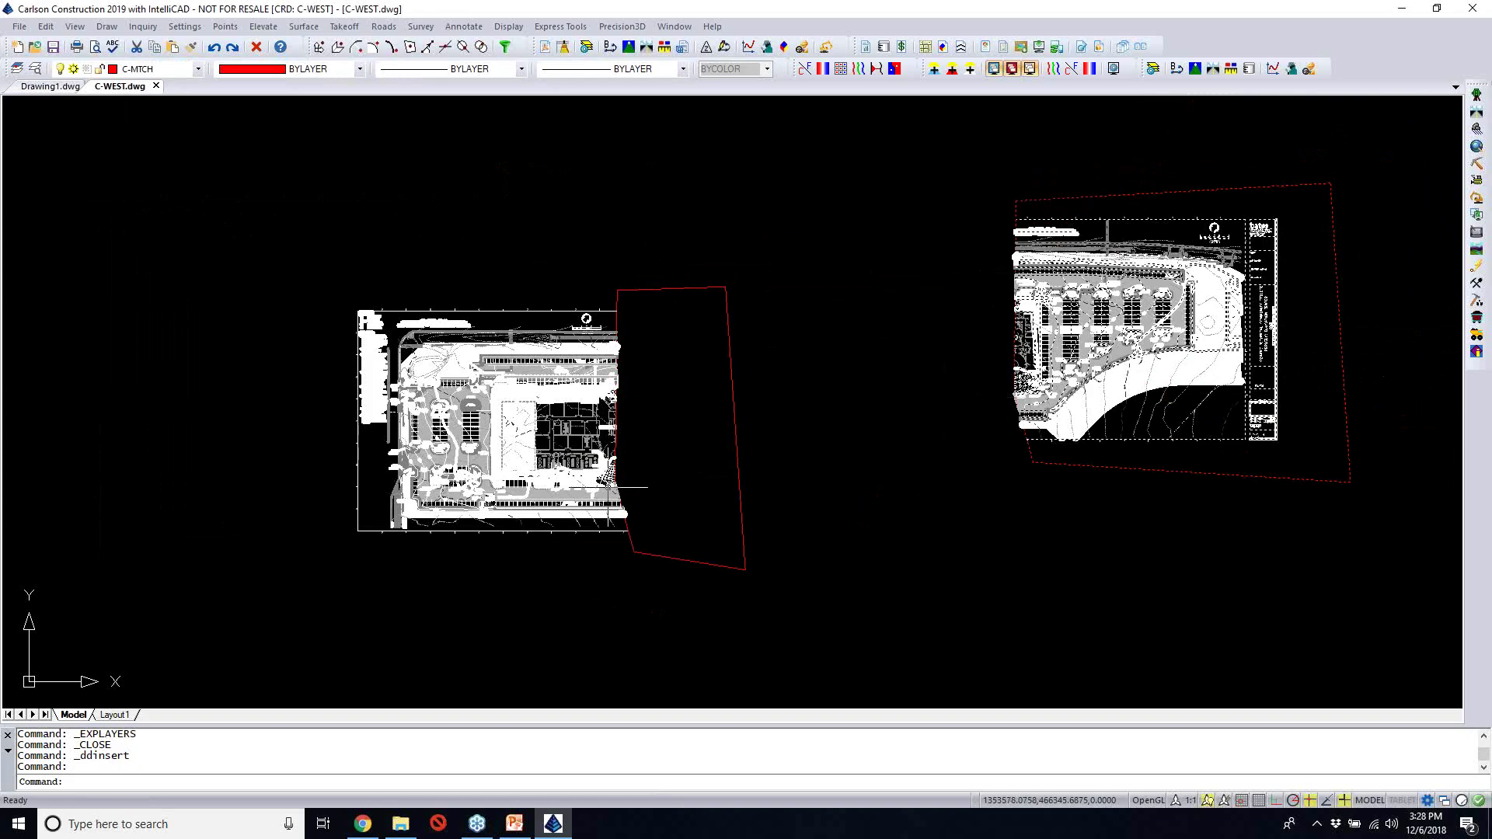
key("Escape")
key("Escape")
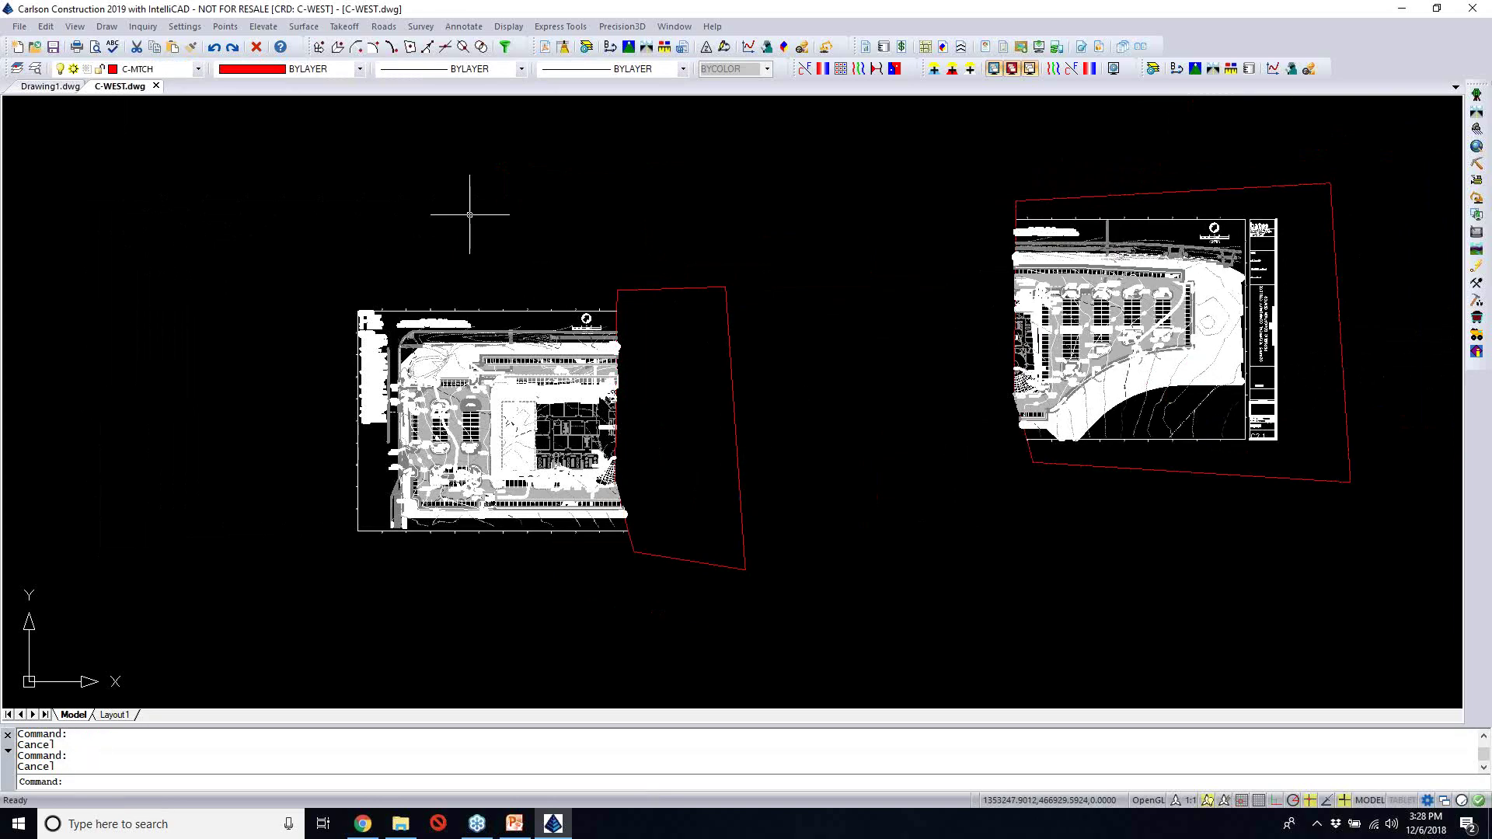
Start moving the inserted east plan block, using the endpoint at the bend in its red match line as the base point
left_click(45, 26)
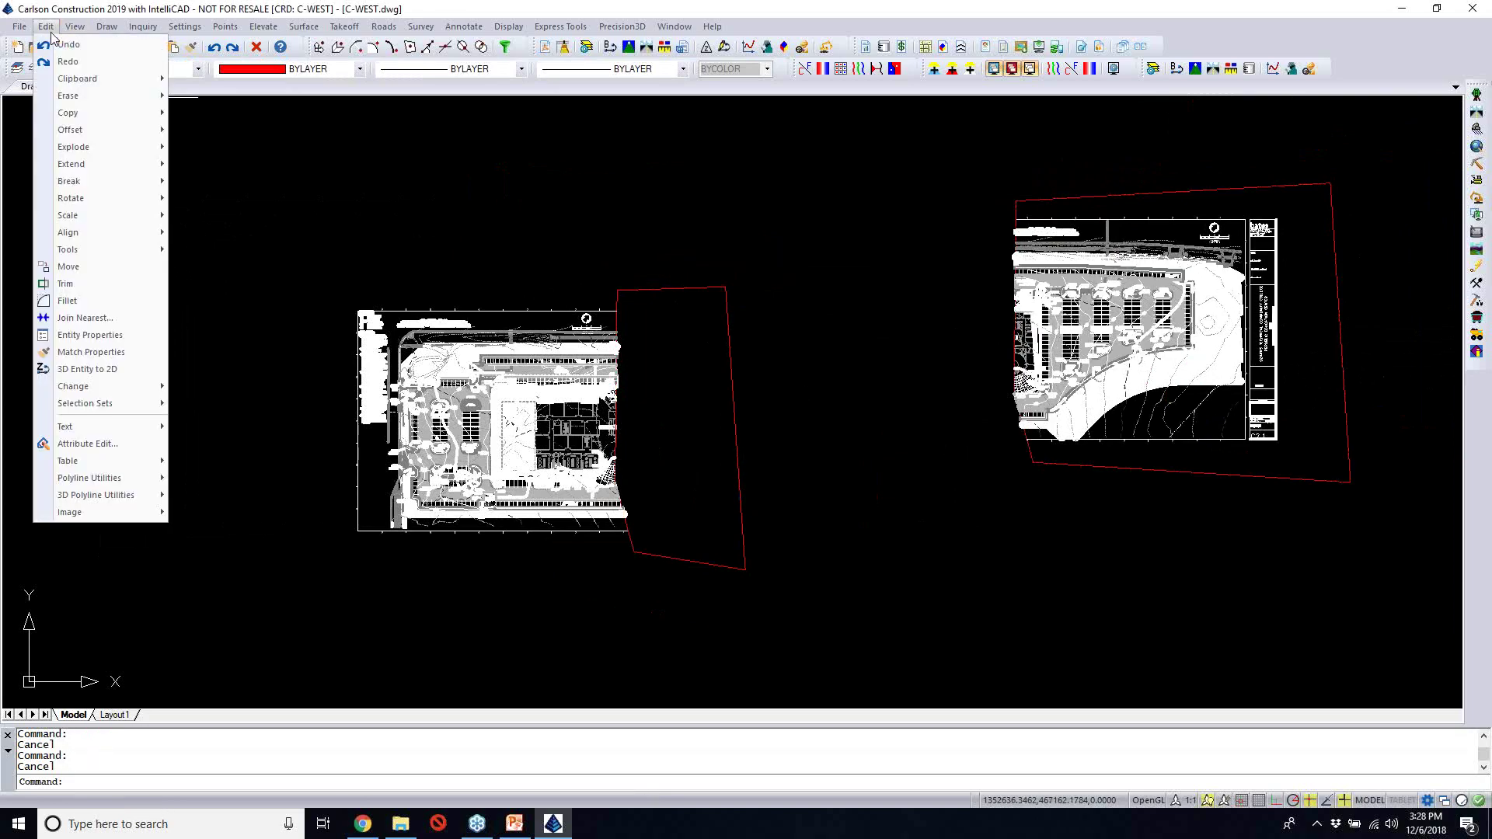
left_click(86, 267)
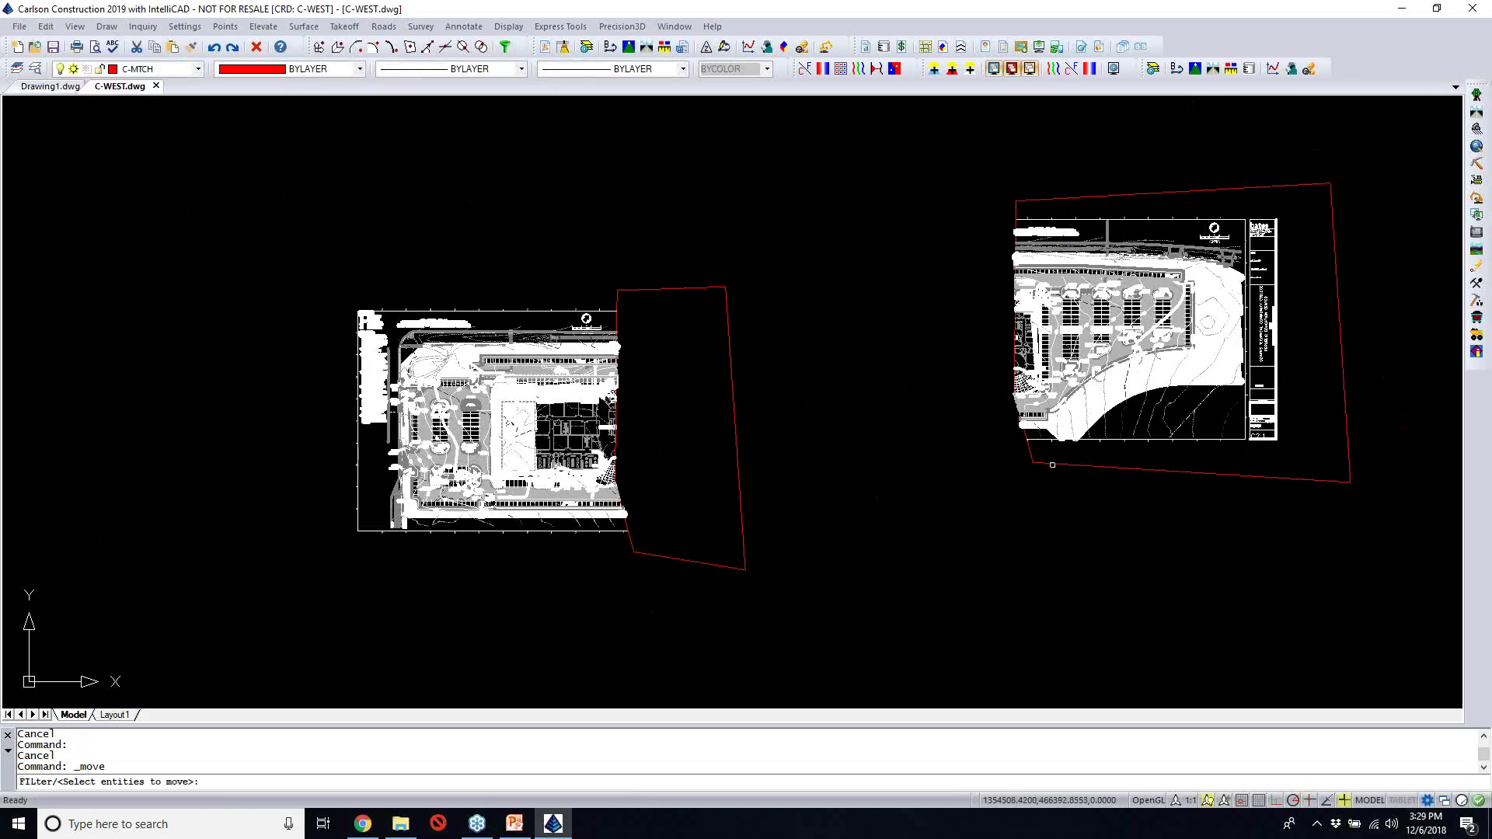
left_click(1052, 465)
key("Return")
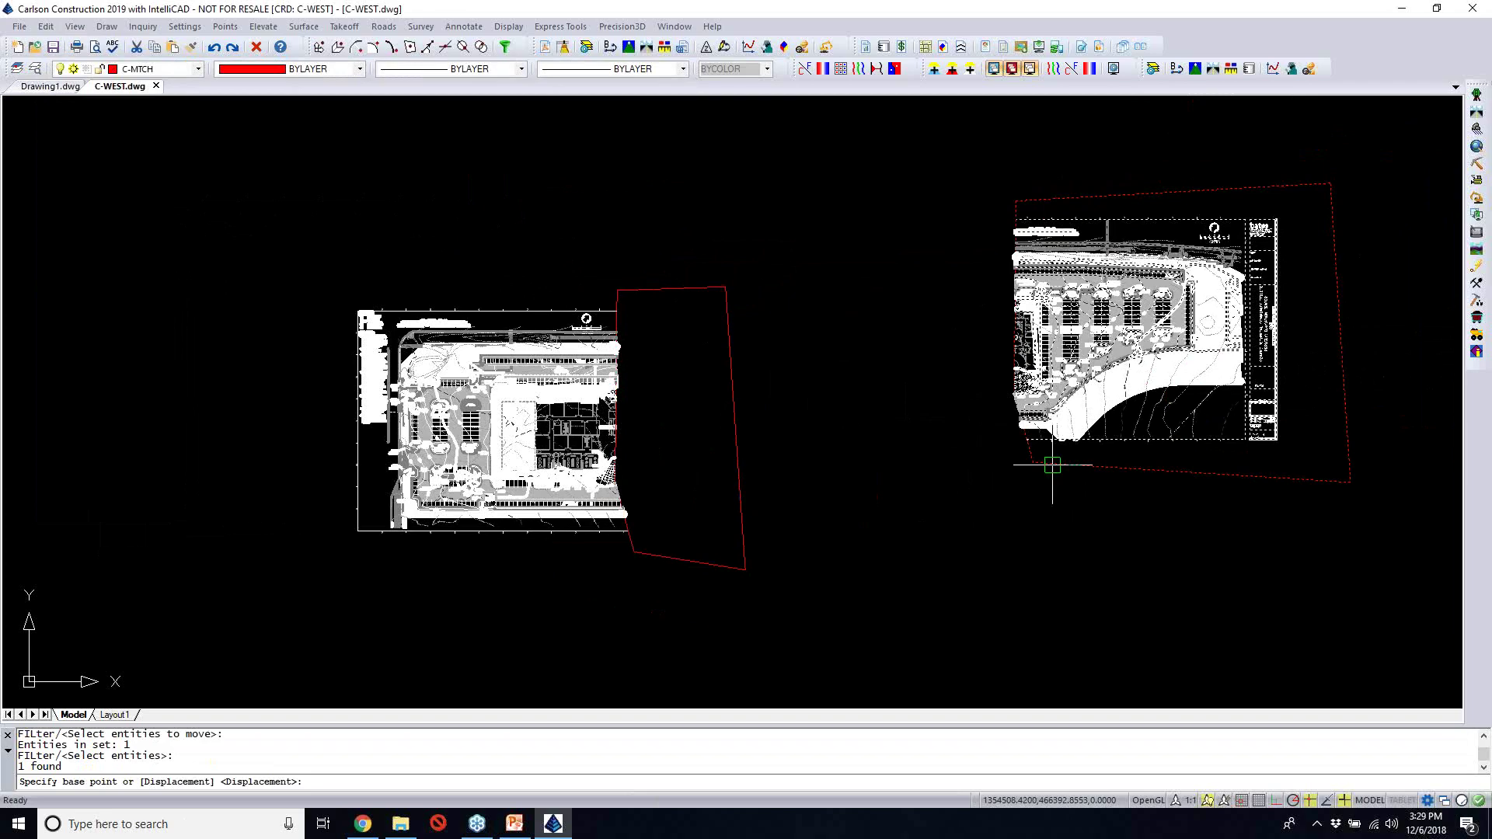
scroll(1025, 443, "up", 2)
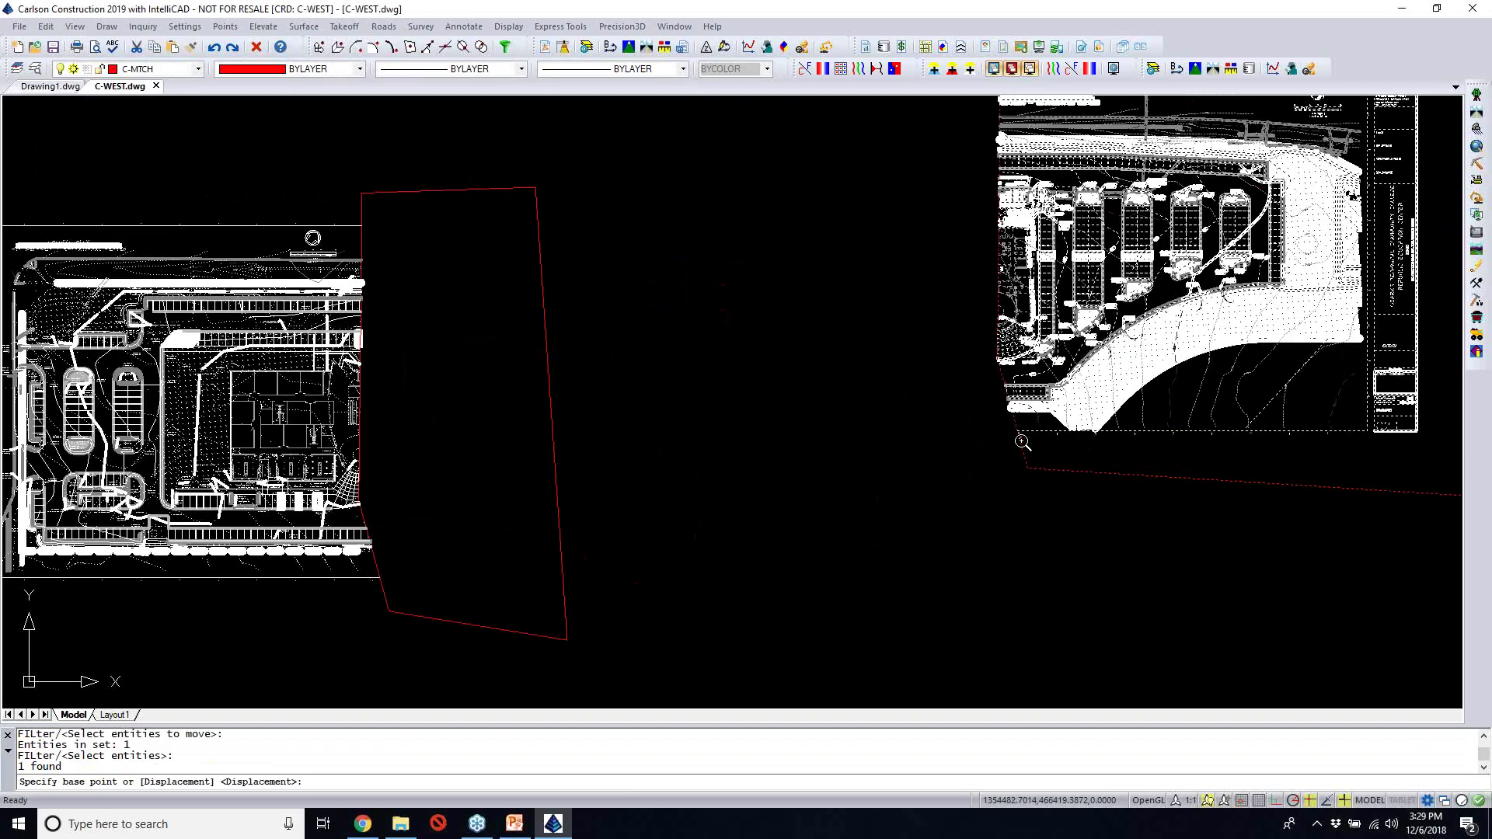
scroll(1023, 443, "up", 3)
scroll(1007, 416, "down", 4)
scroll(902, 225, "up", 6)
scroll(965, 251, "up", 3)
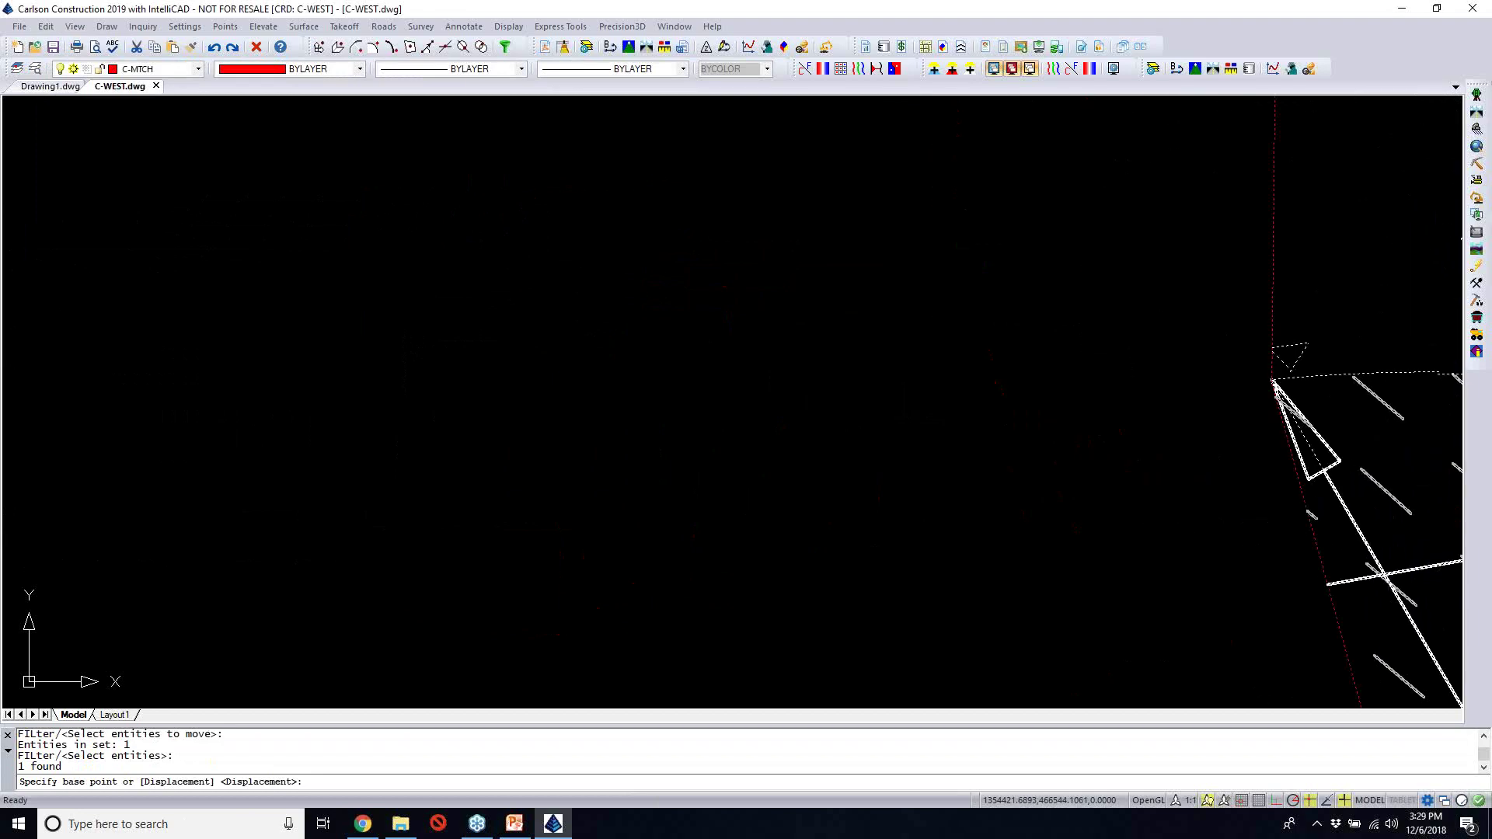
scroll(999, 249, "down", 2)
type("end")
key("Return")
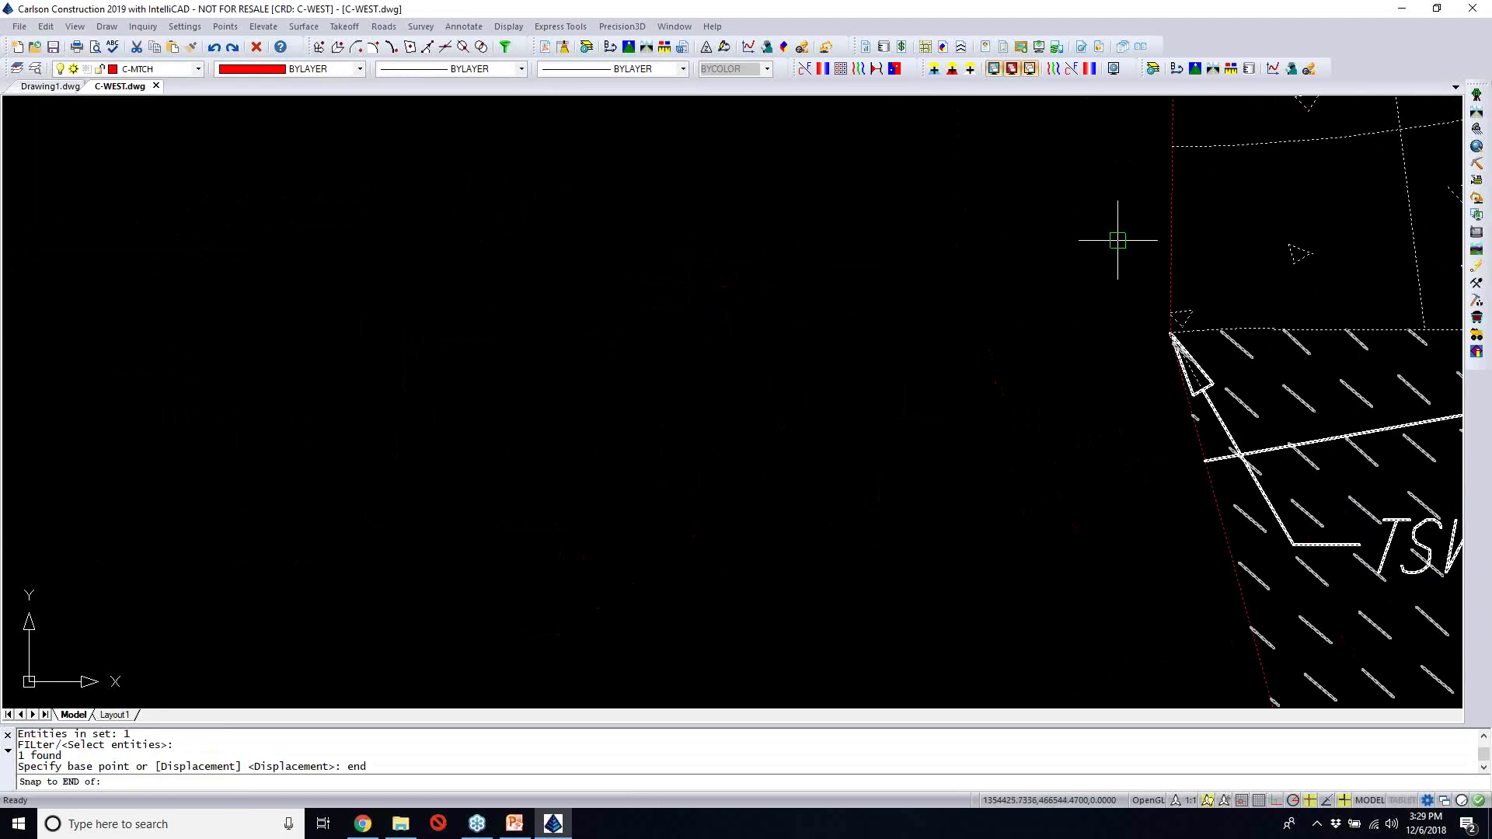
left_click(1170, 334)
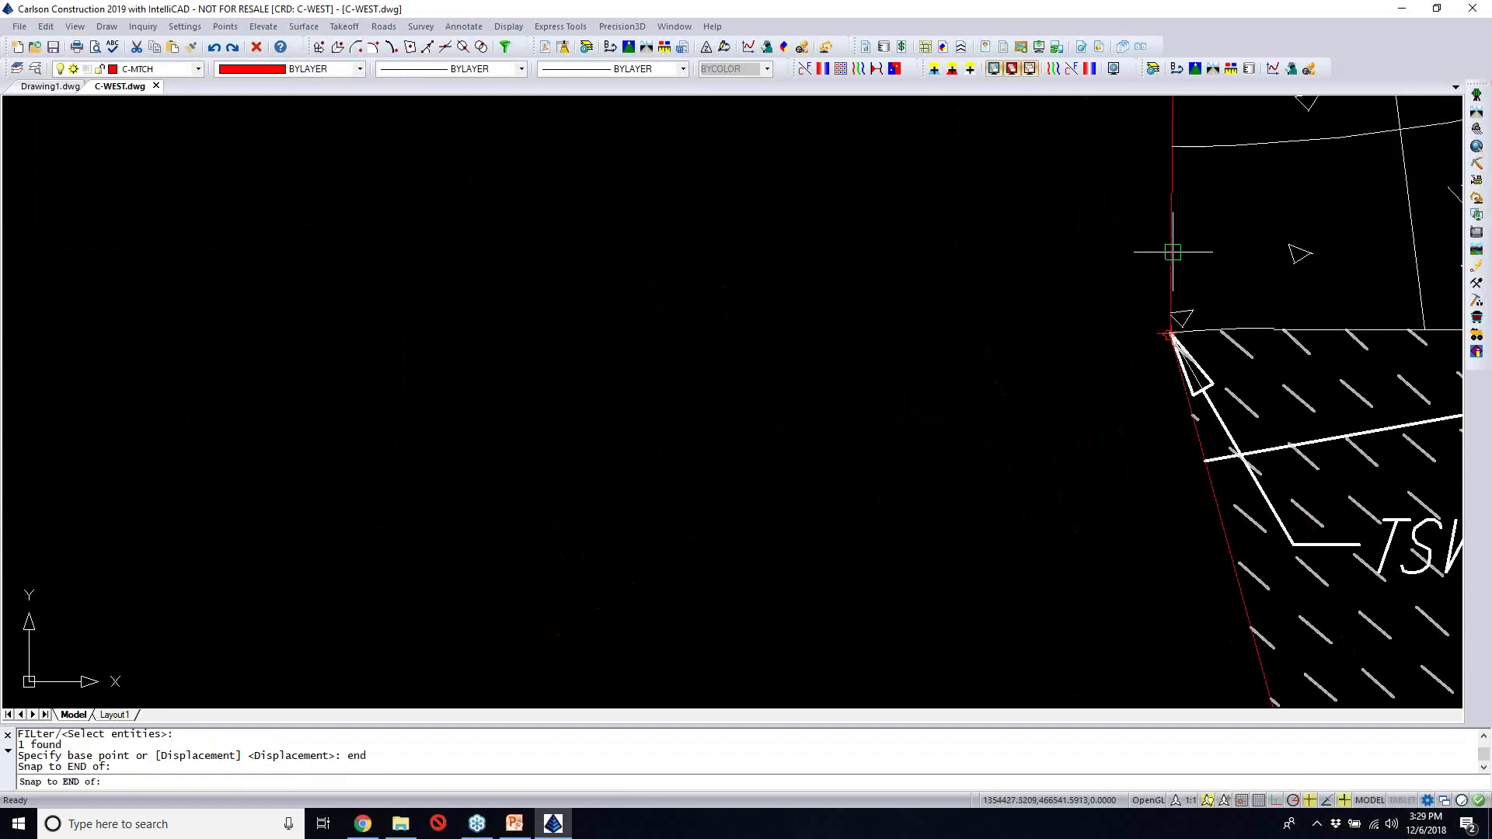
left_click(1173, 251)
Place the east plan by snapping its base point to the endpoint at the corresponding bend in the west plan's match line
scroll(1128, 270, "down", 3)
scroll(1128, 270, "down", 3)
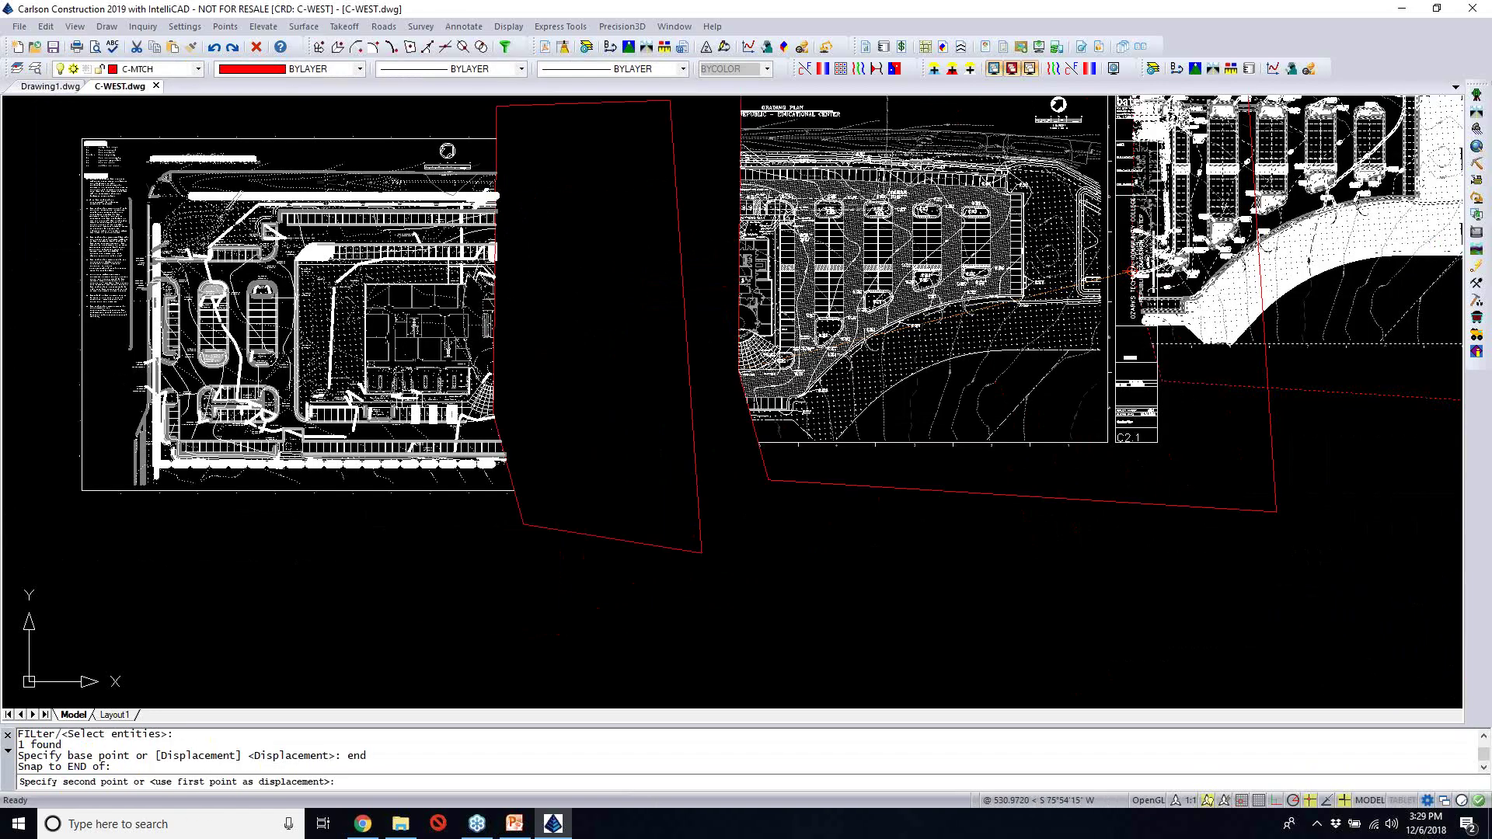
scroll(1128, 270, "up", 5)
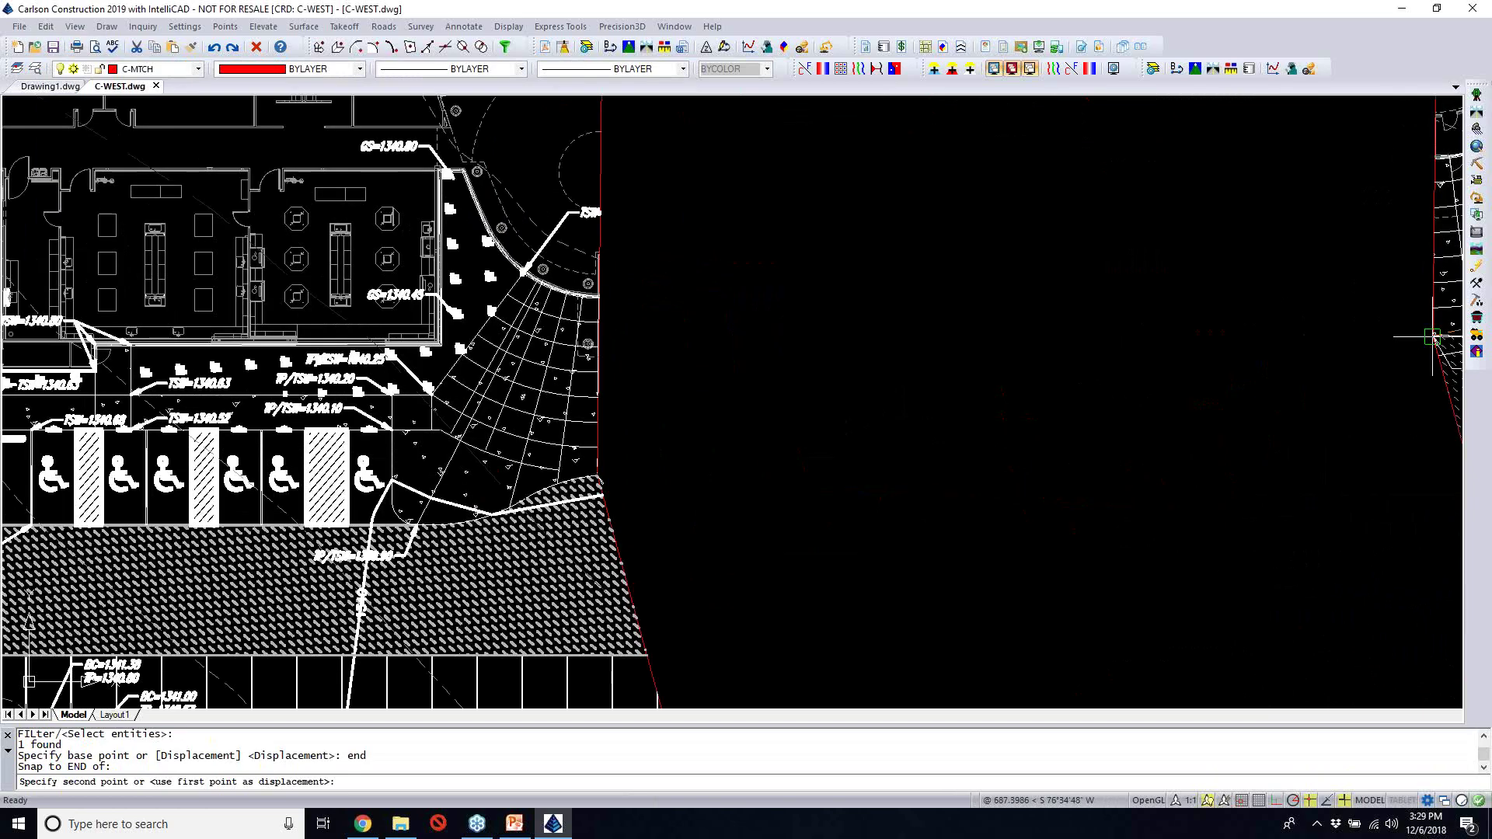
type("end")
key("Return")
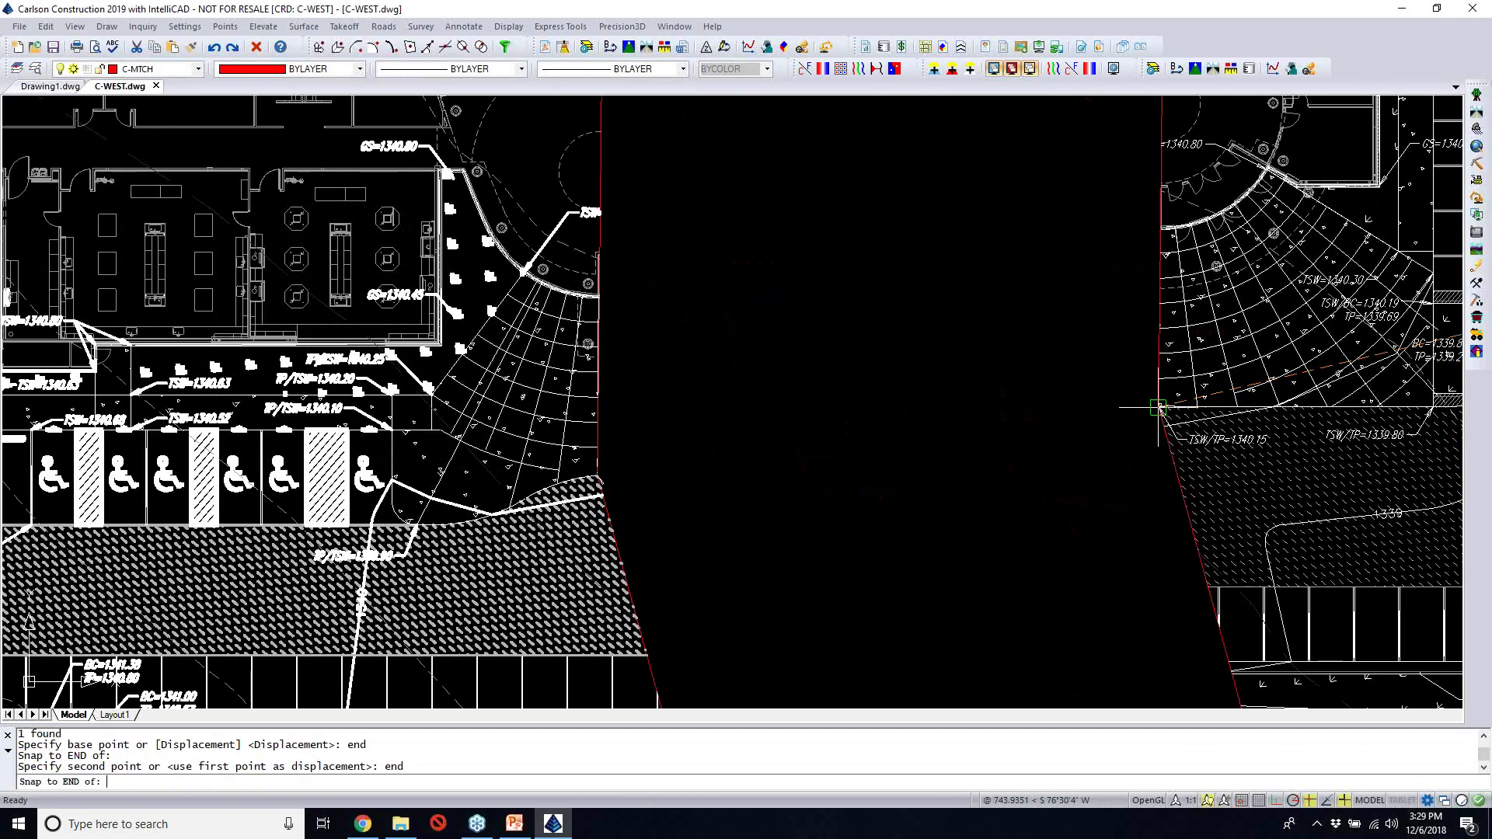
scroll(1158, 408, "up", 2)
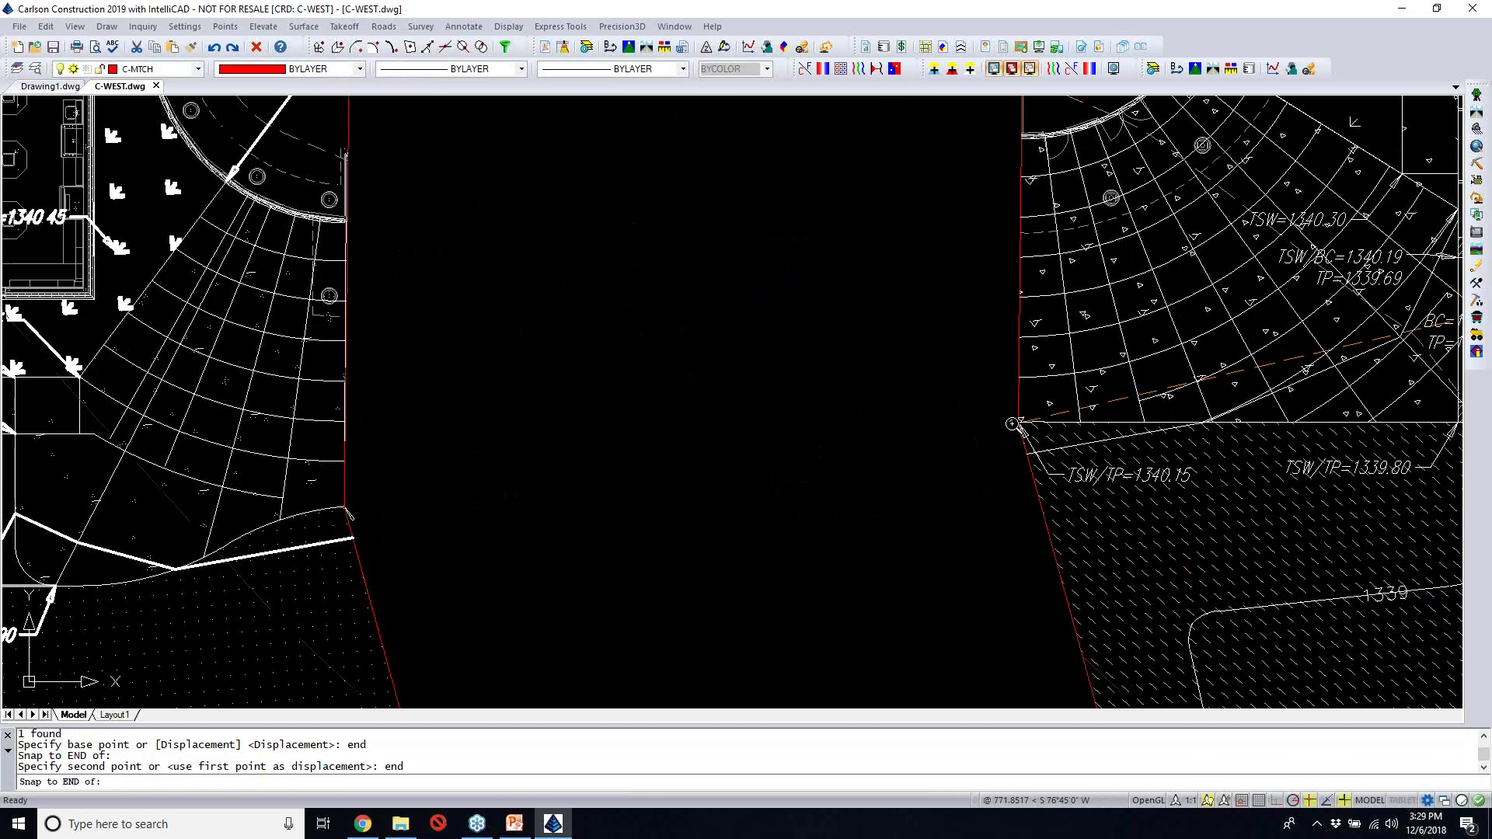
scroll(922, 473, "up", 2)
scroll(922, 474, "up", 2)
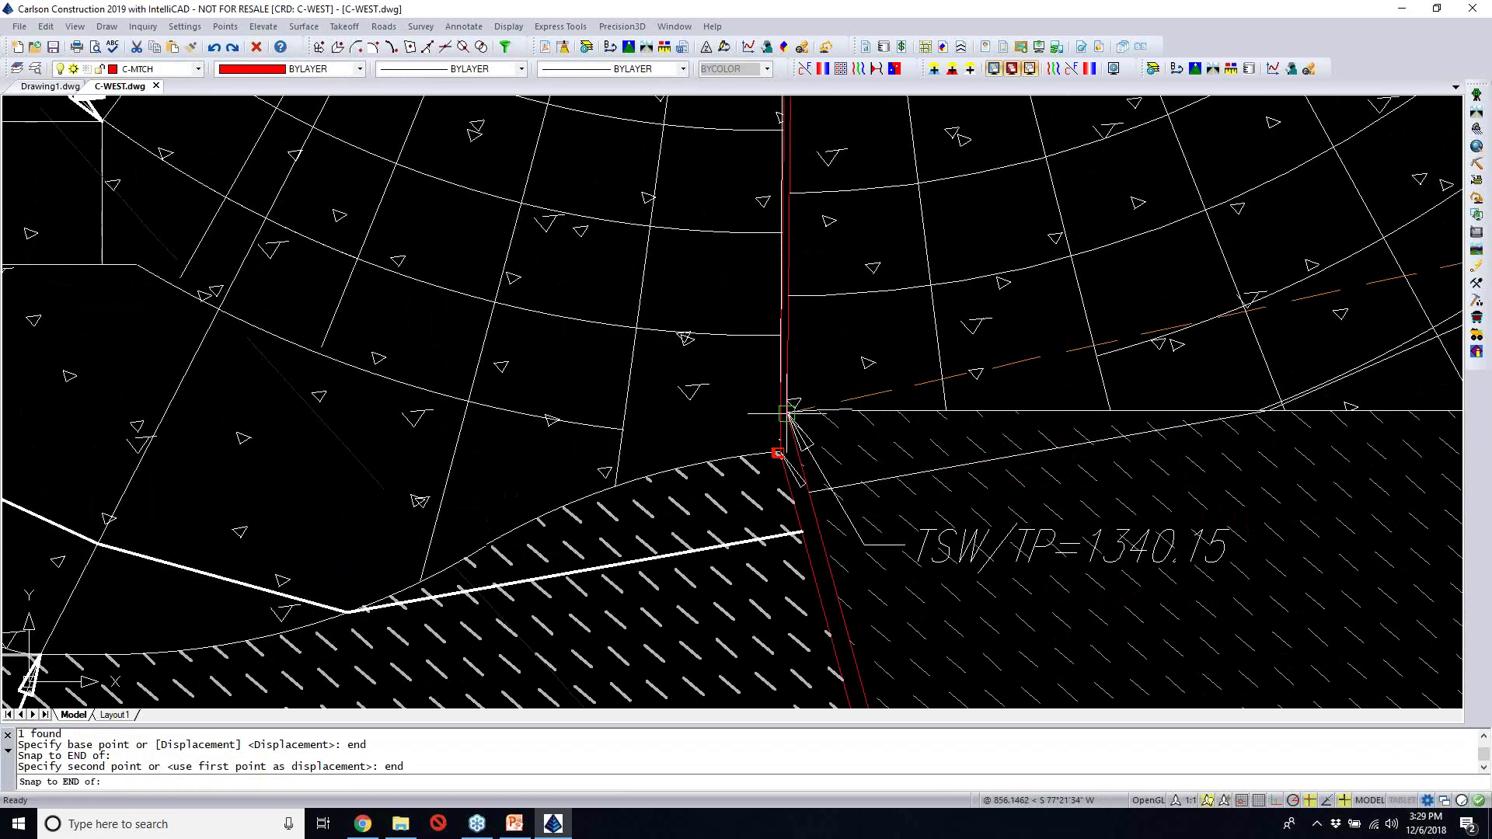
left_click(788, 415)
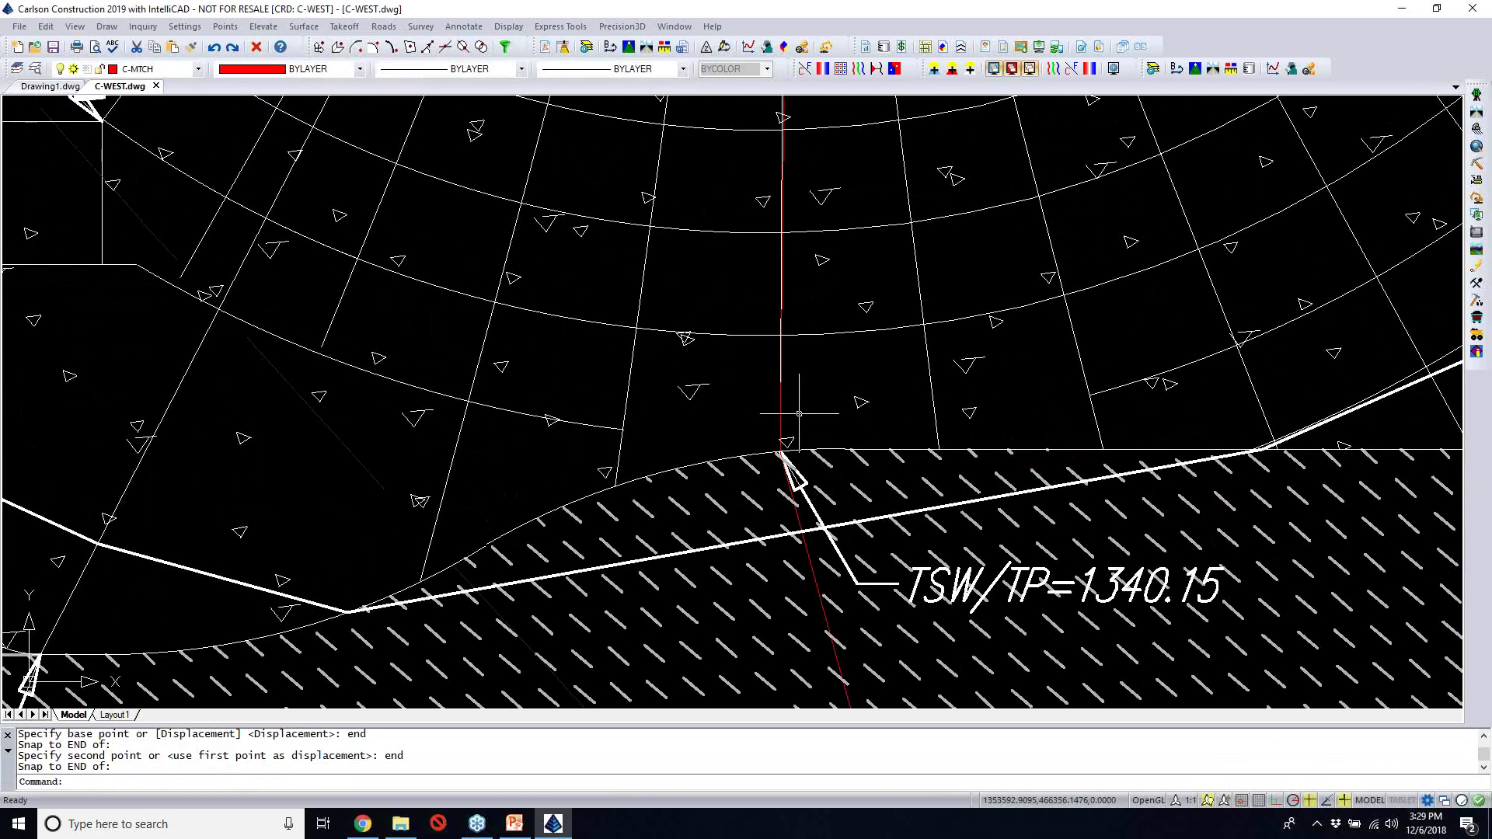
Explode the joined east plan block into its individual entities
scroll(869, 389, "down", 2)
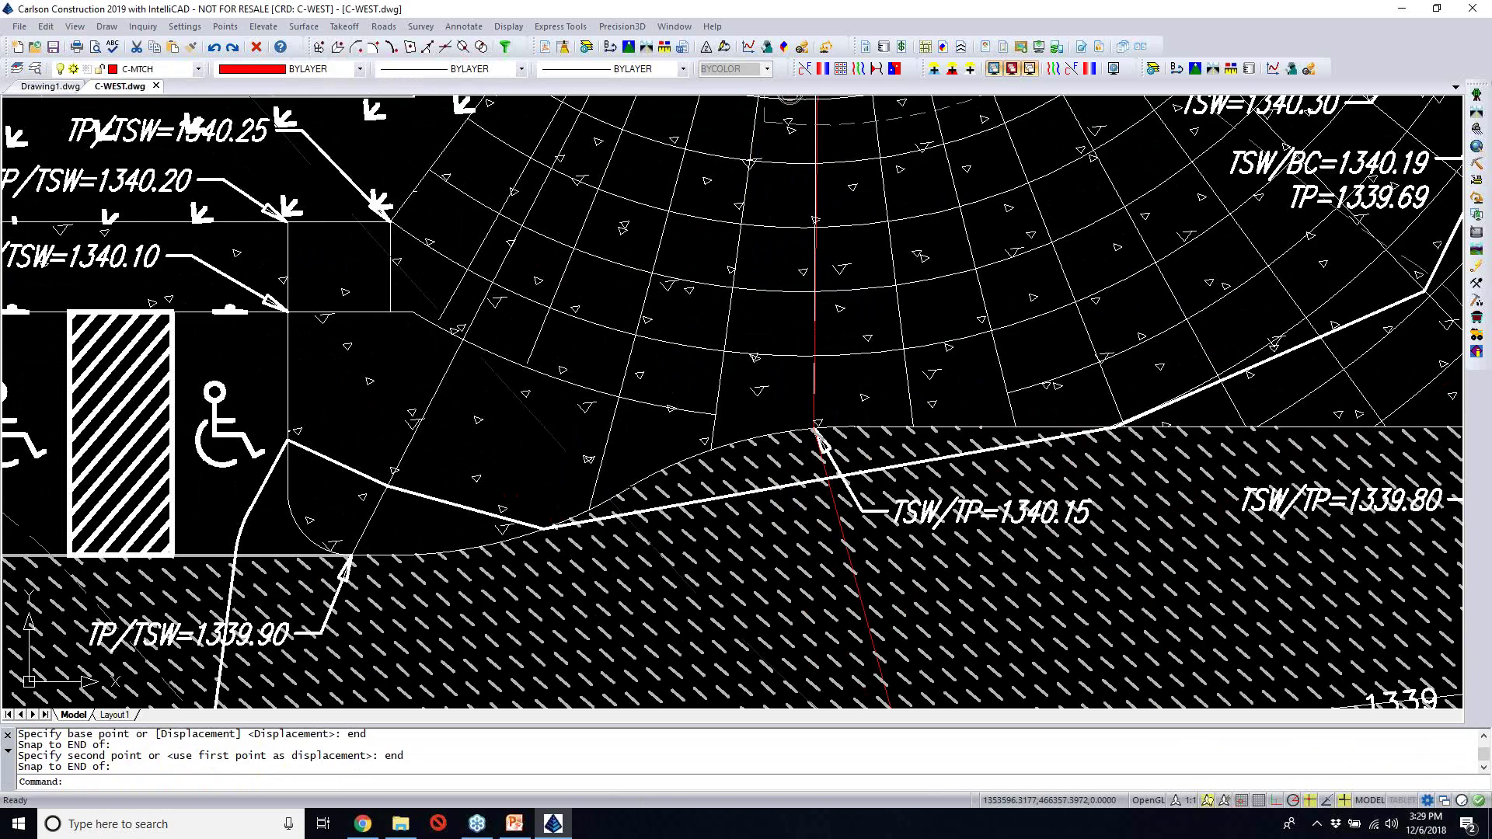
scroll(867, 391, "down", 2)
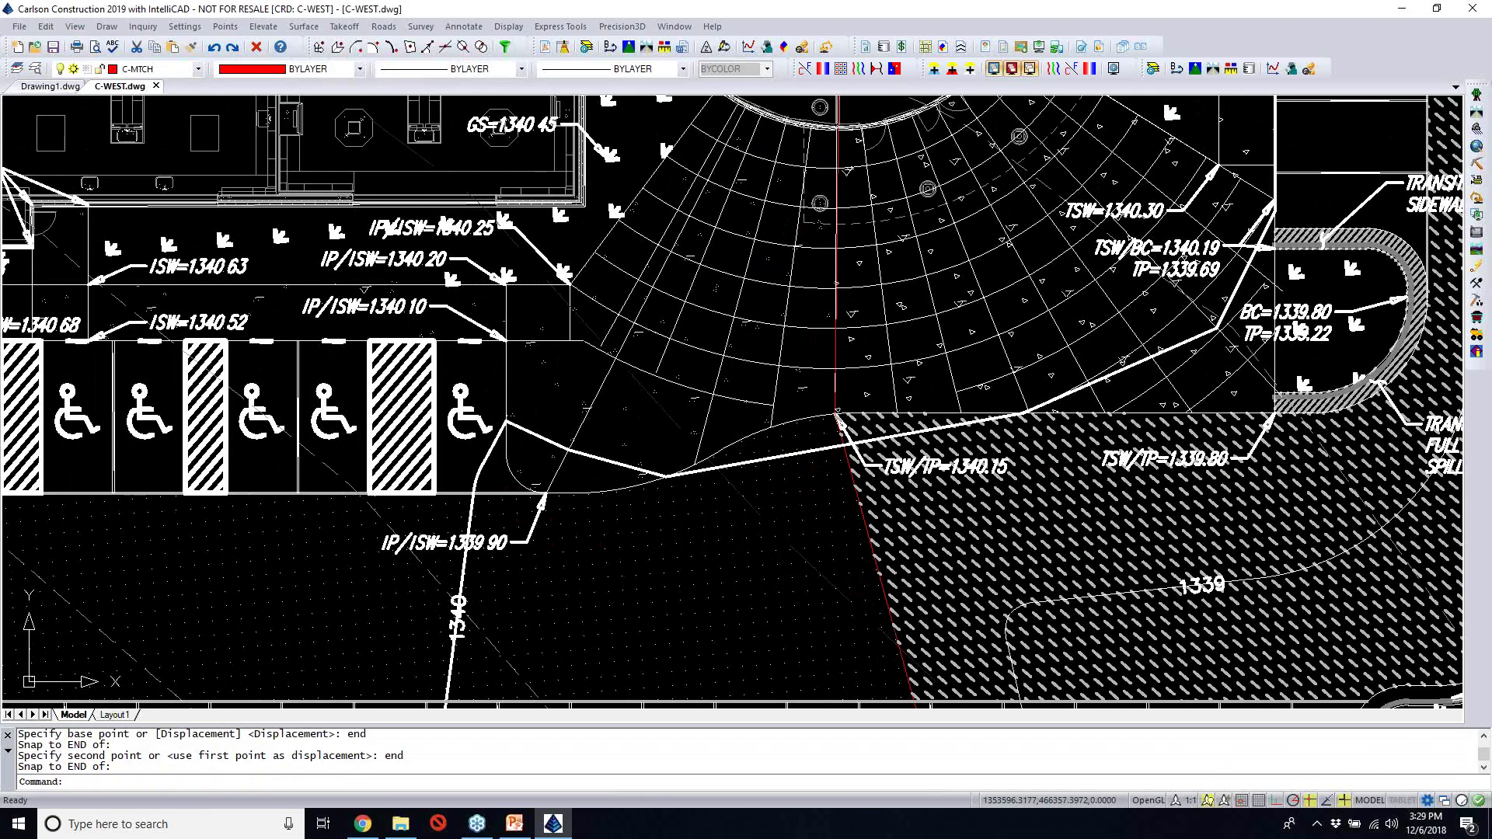
scroll(871, 390, "down", 2)
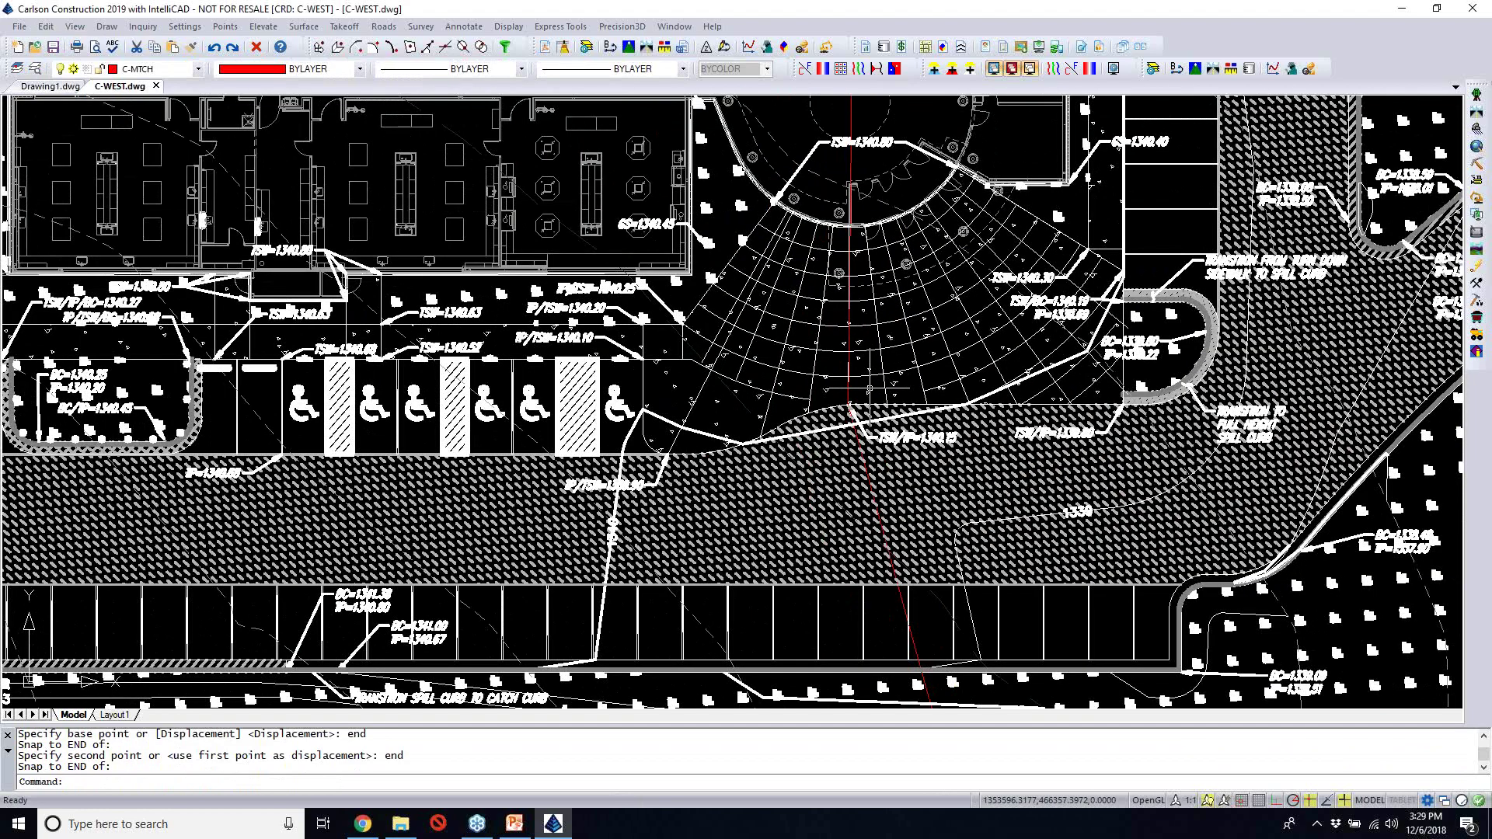
scroll(942, 362, "down", 5)
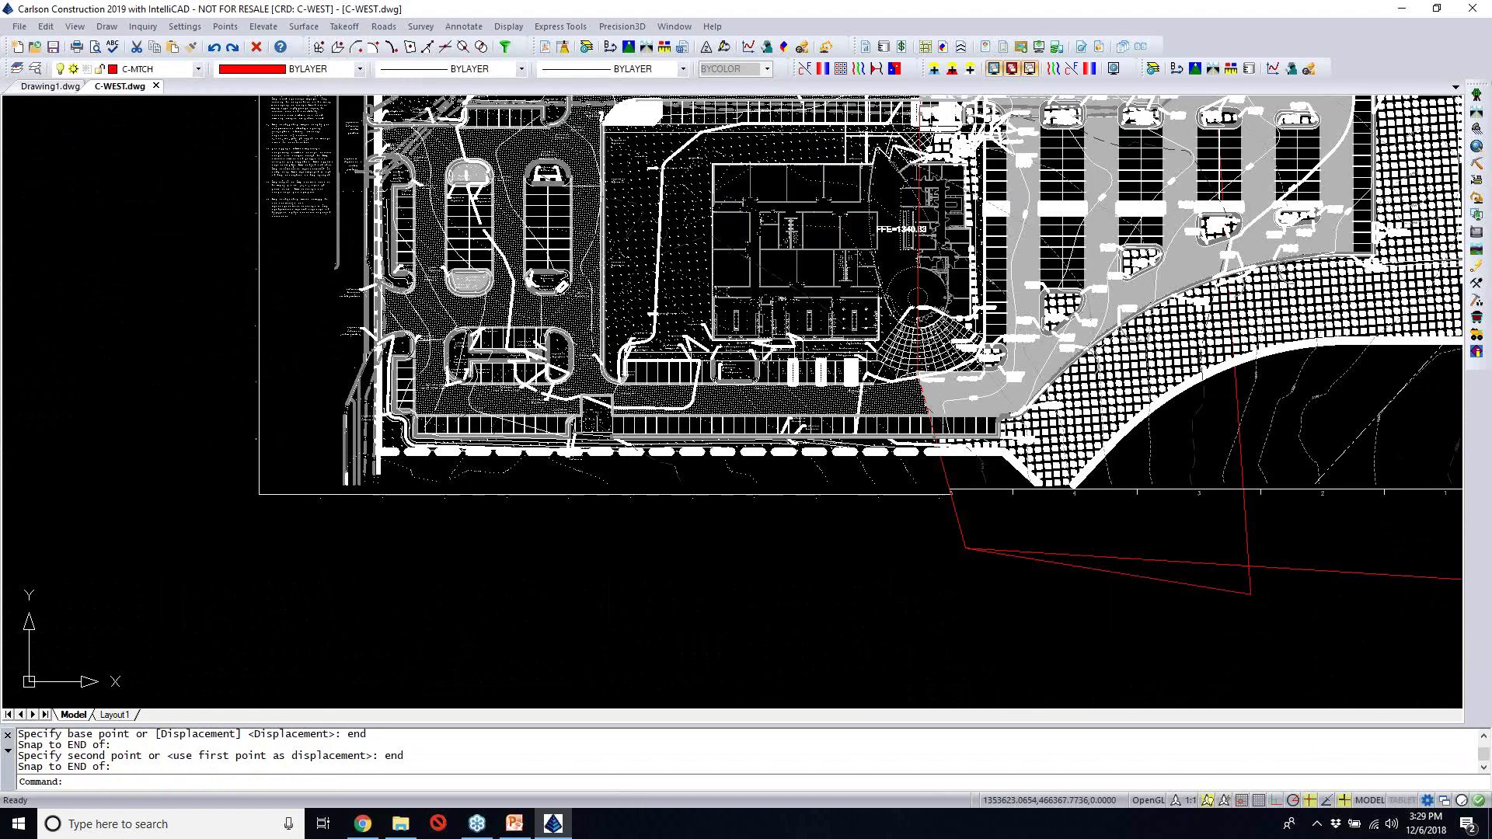
scroll(975, 438, "down", 2)
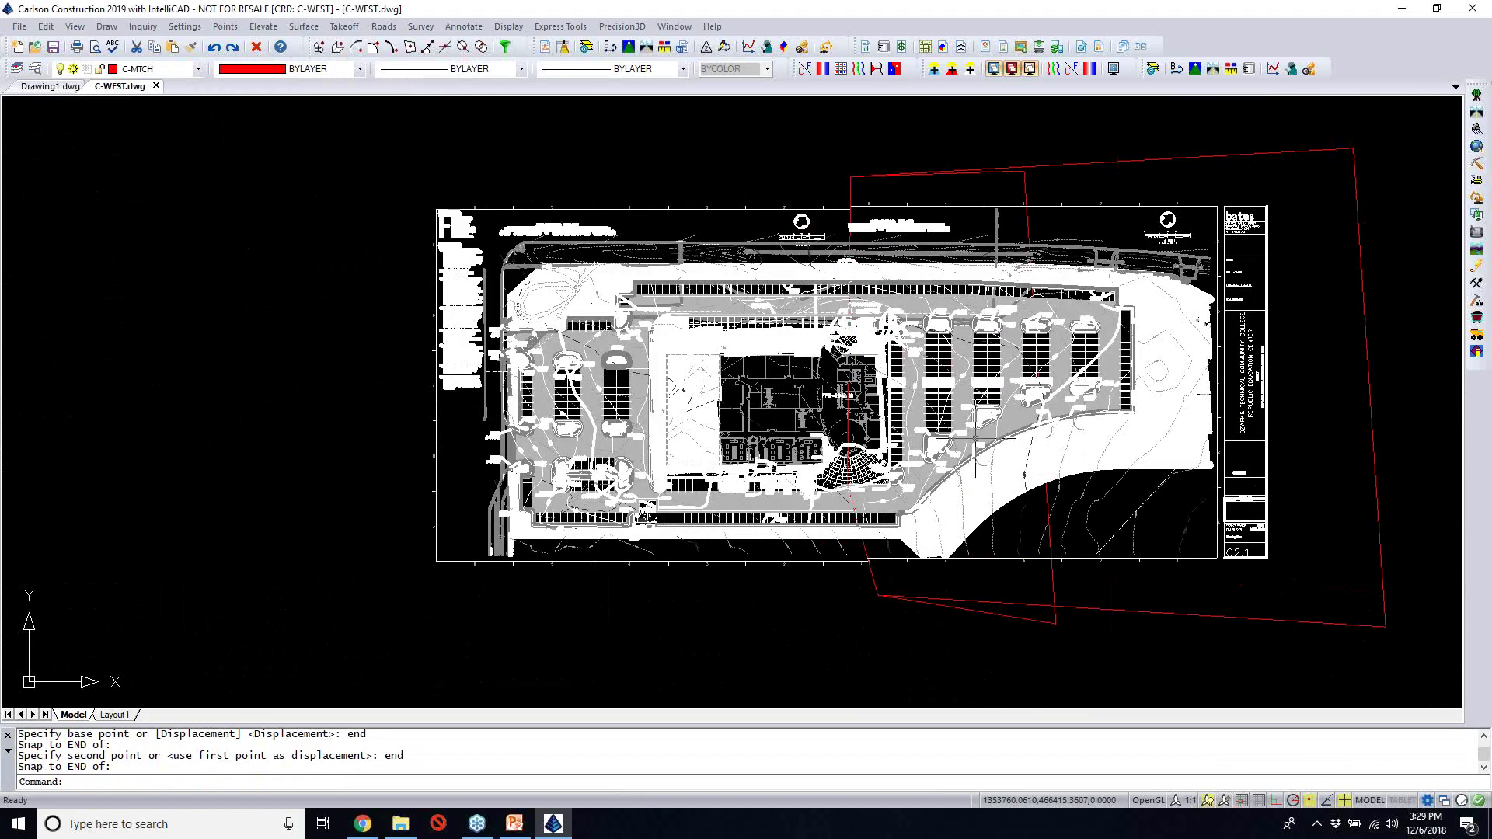
type("explode")
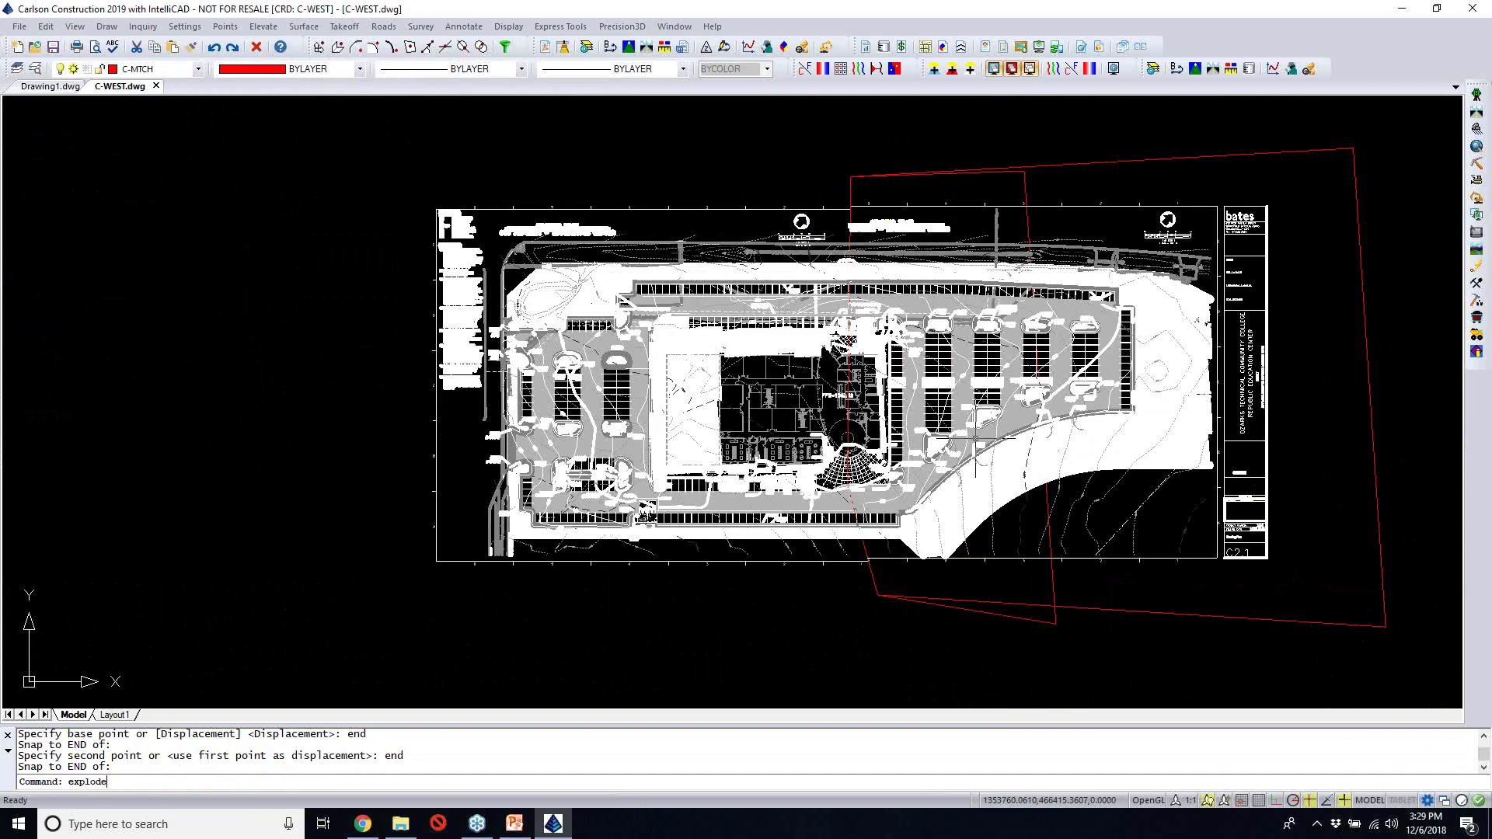
key("Return")
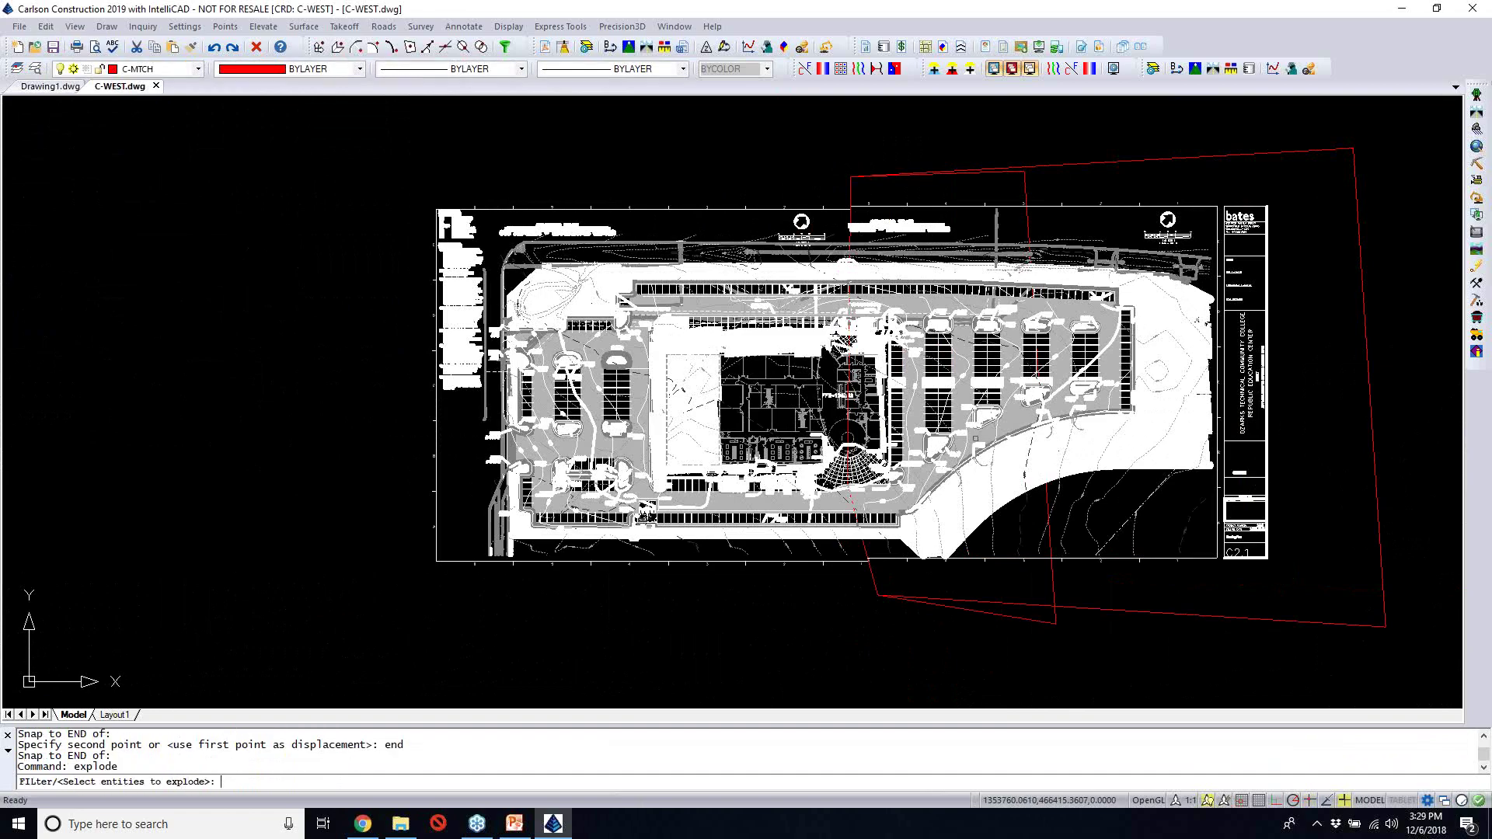
left_click(1185, 433)
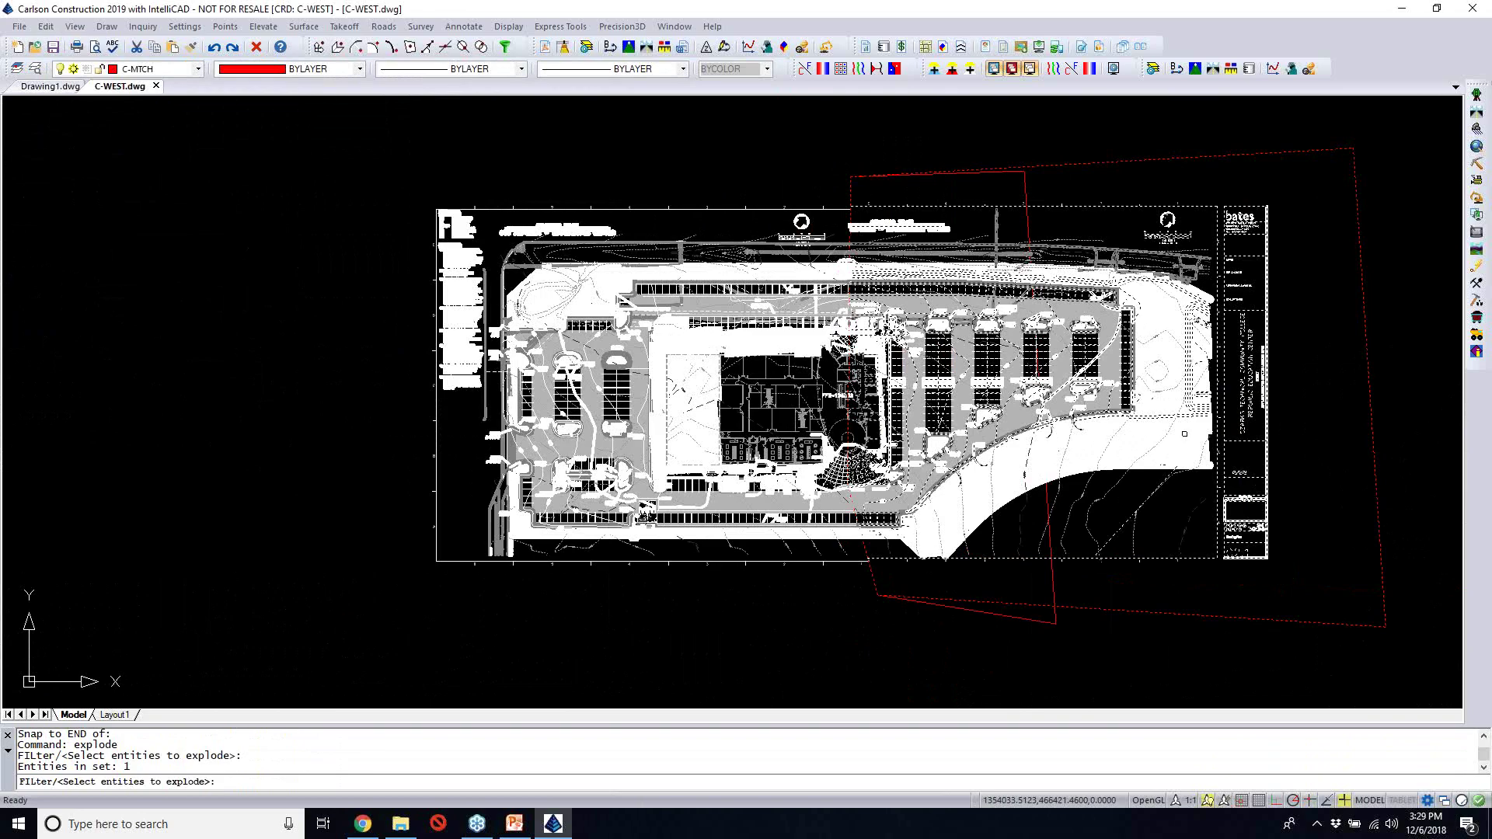
left_click(1184, 434)
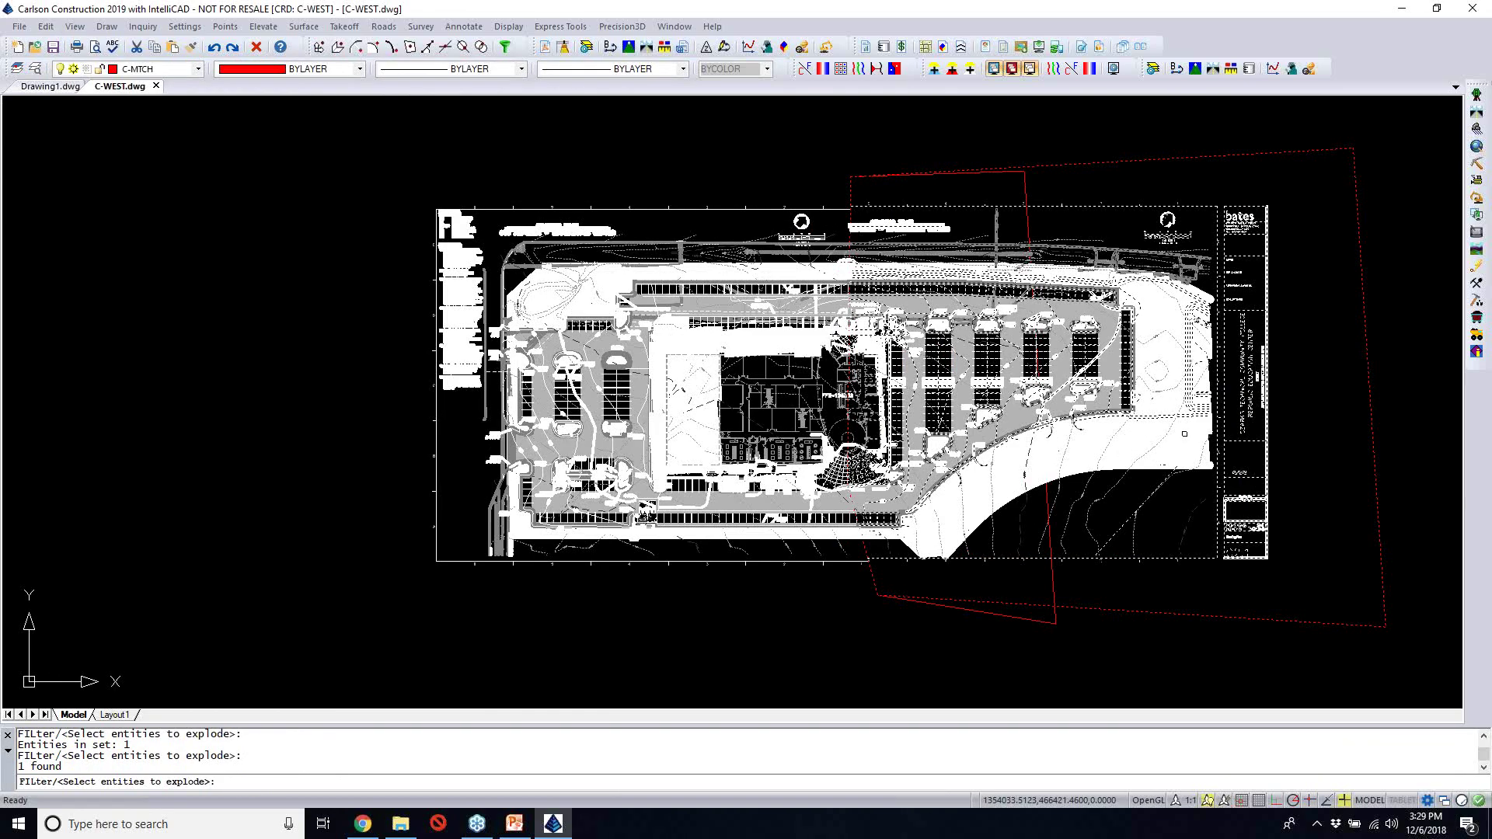
key("Return")
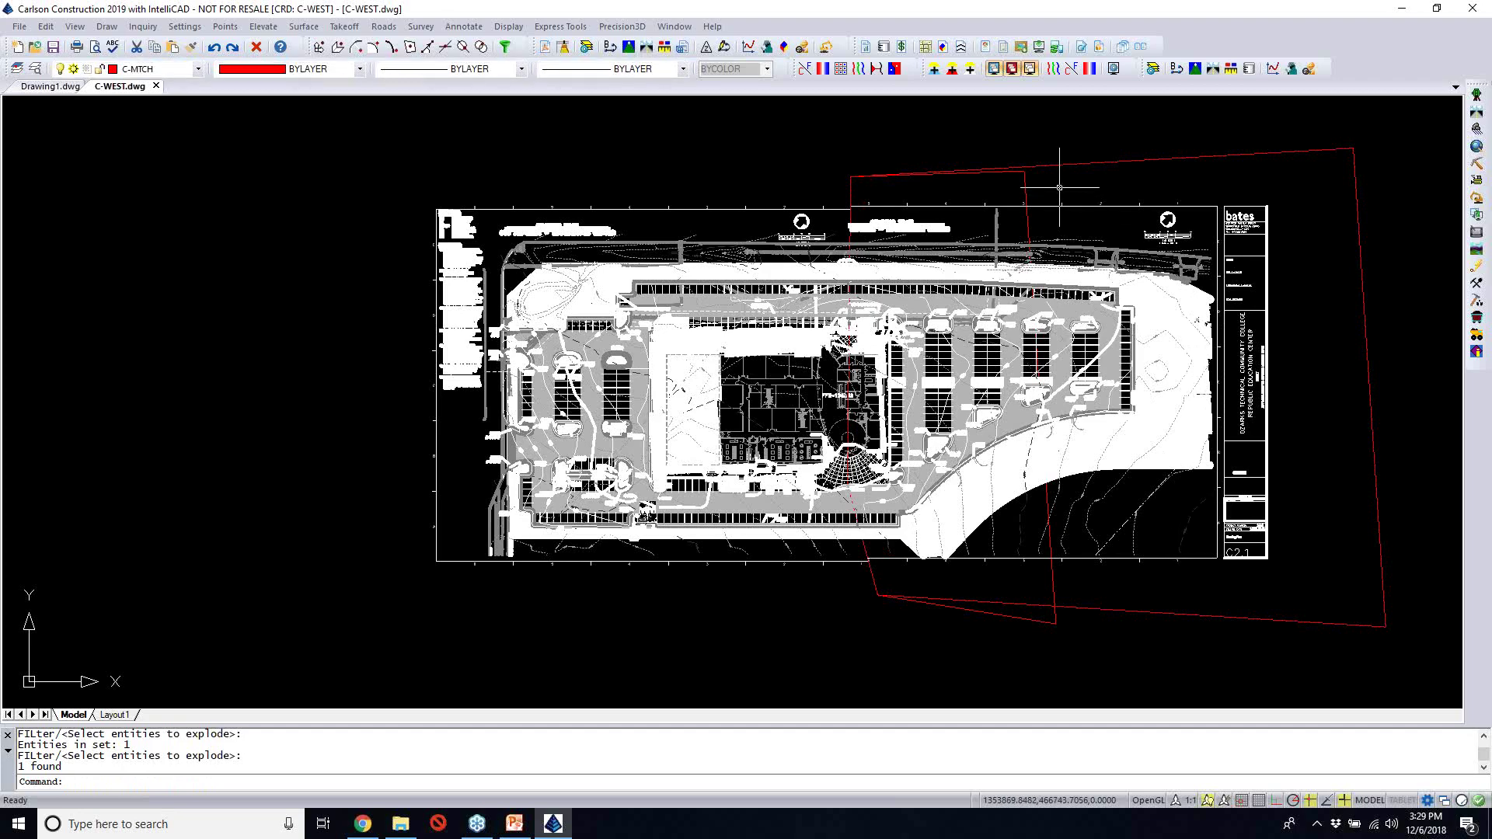
Erase the two red clipping boundary outlines around the joined plans
type("e")
key("Return")
left_click(1058, 187)
left_click(977, 154)
key("Return")
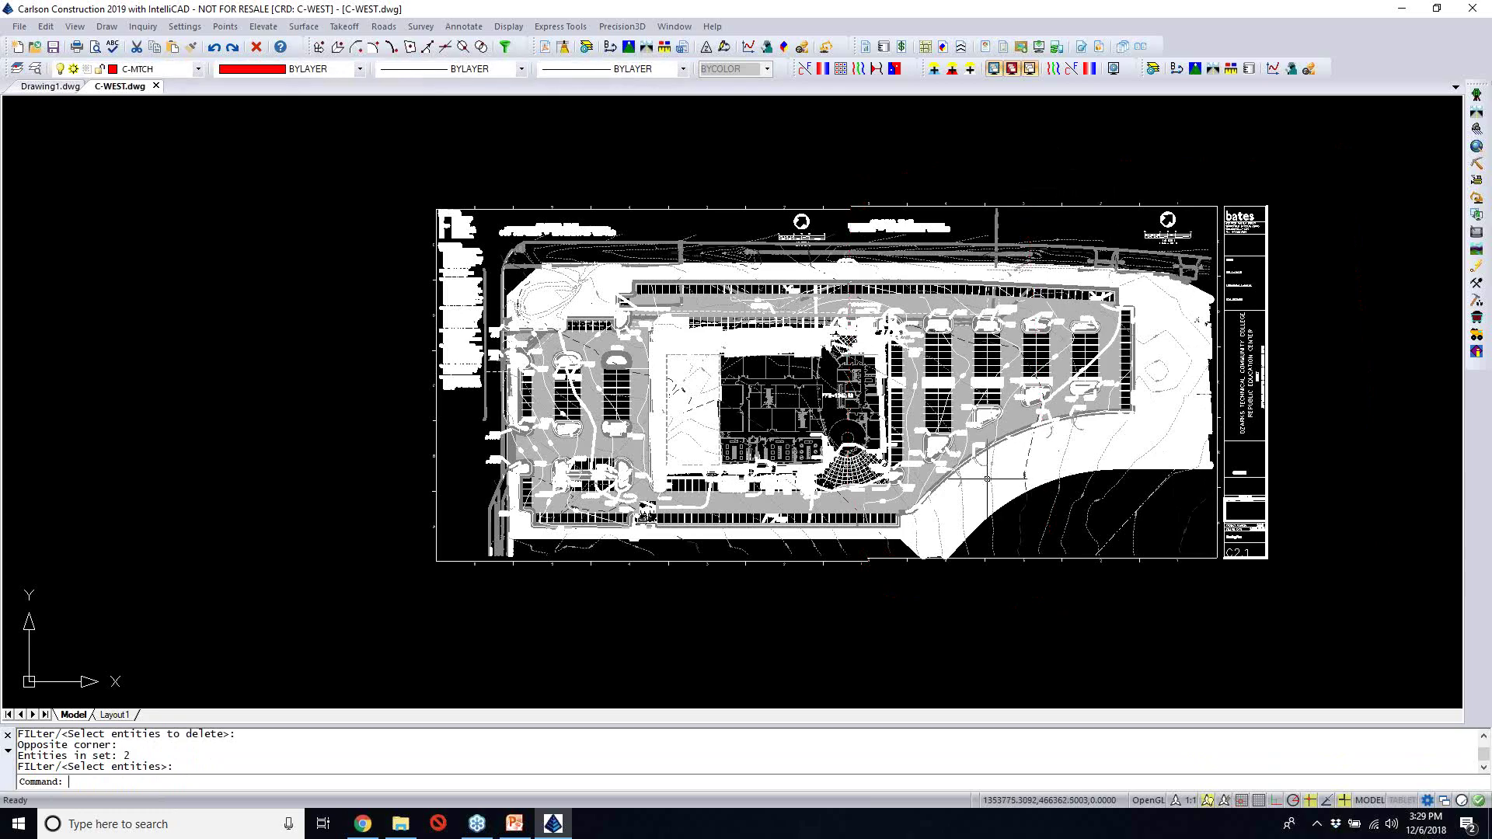
List the properties of one line of a grass symbol below the curved curb in the east plan, and close the listing
scroll(987, 480, "up", 5)
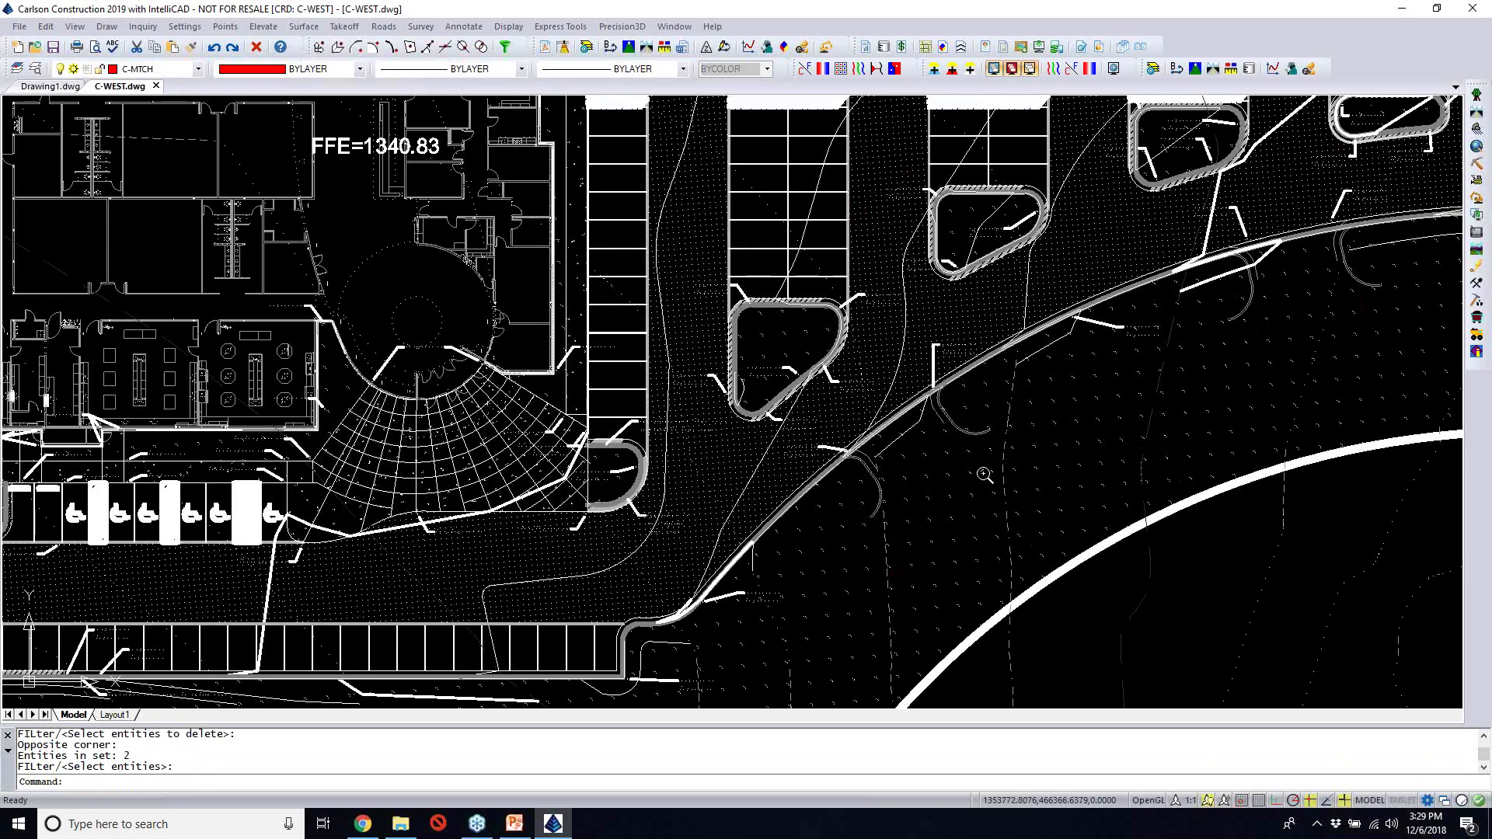
scroll(984, 475, "up", 4)
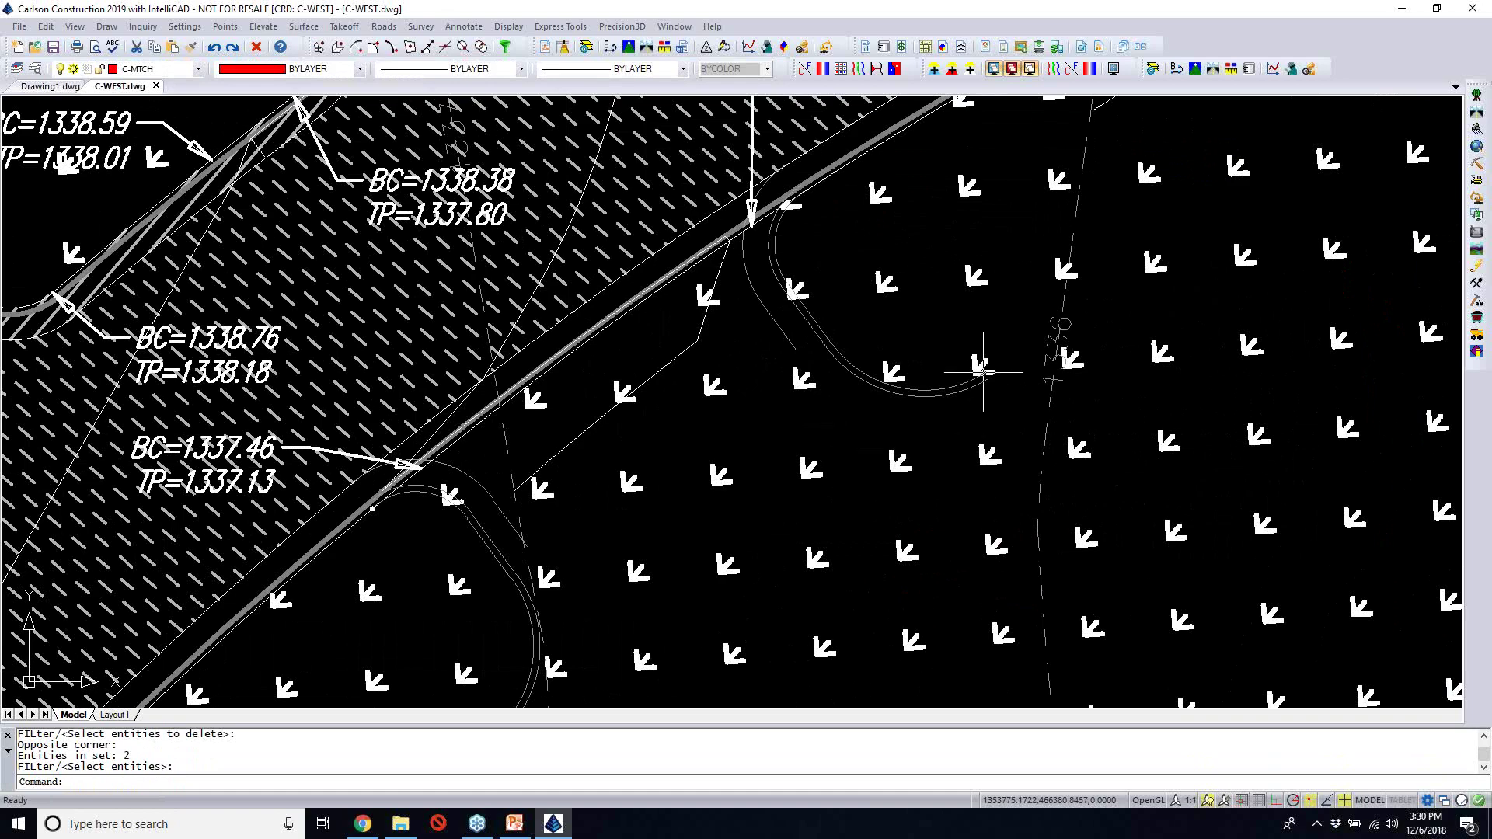
scroll(984, 371, "up", 2)
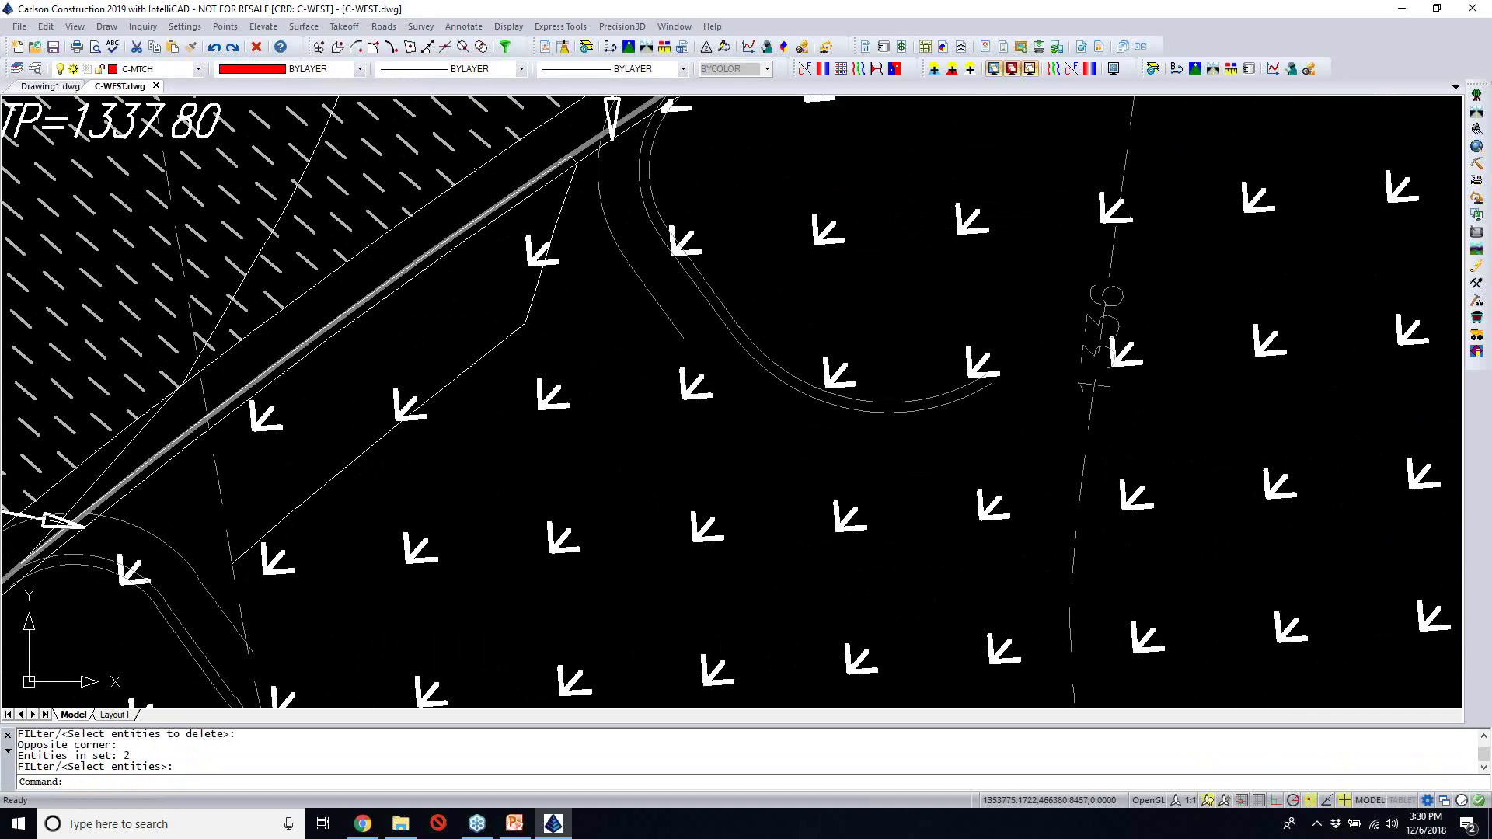
scroll(978, 374, "up", 2)
left_click(962, 365)
type("li")
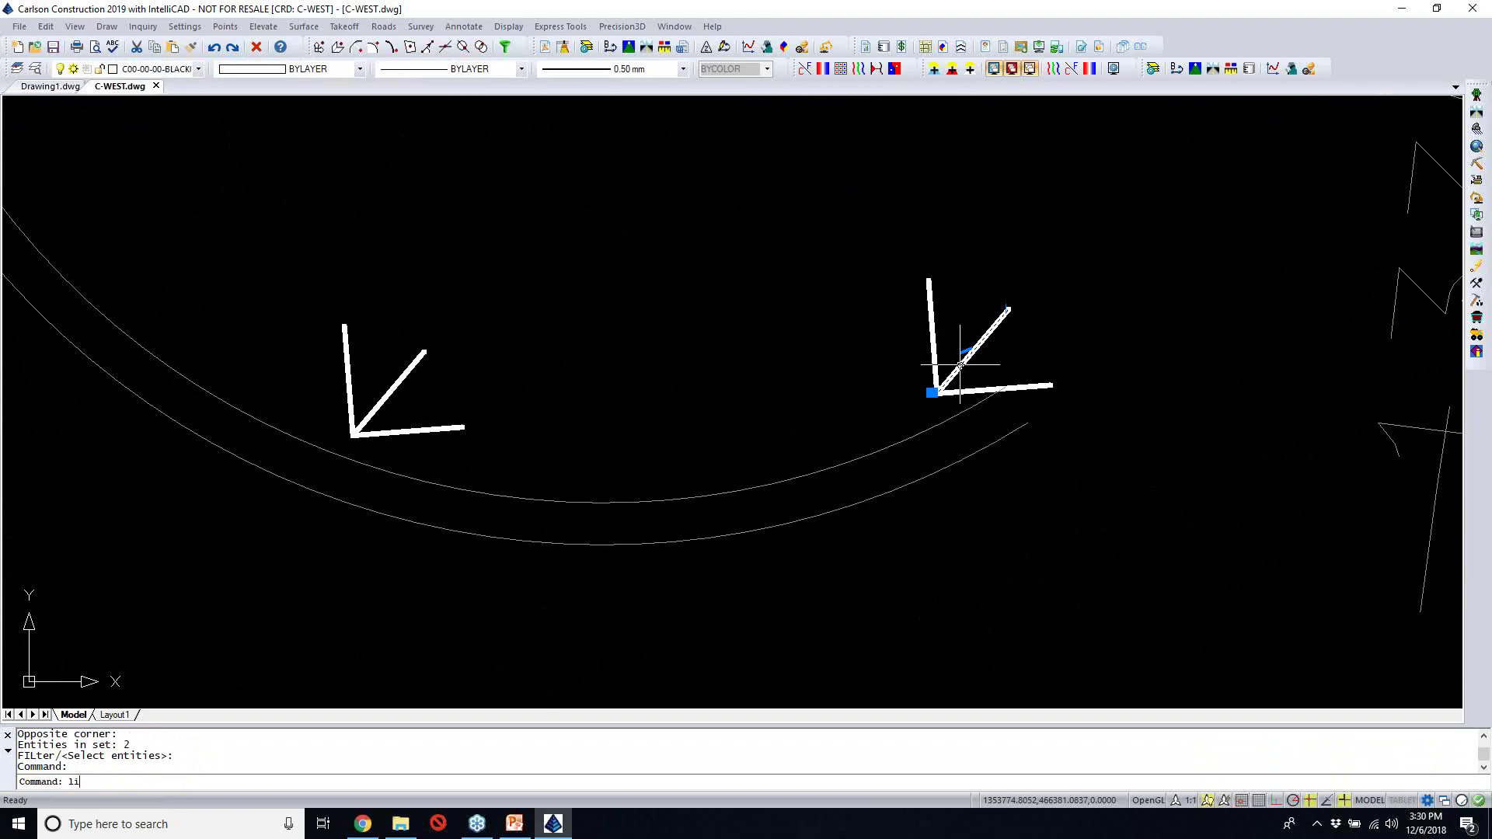
key("F2")
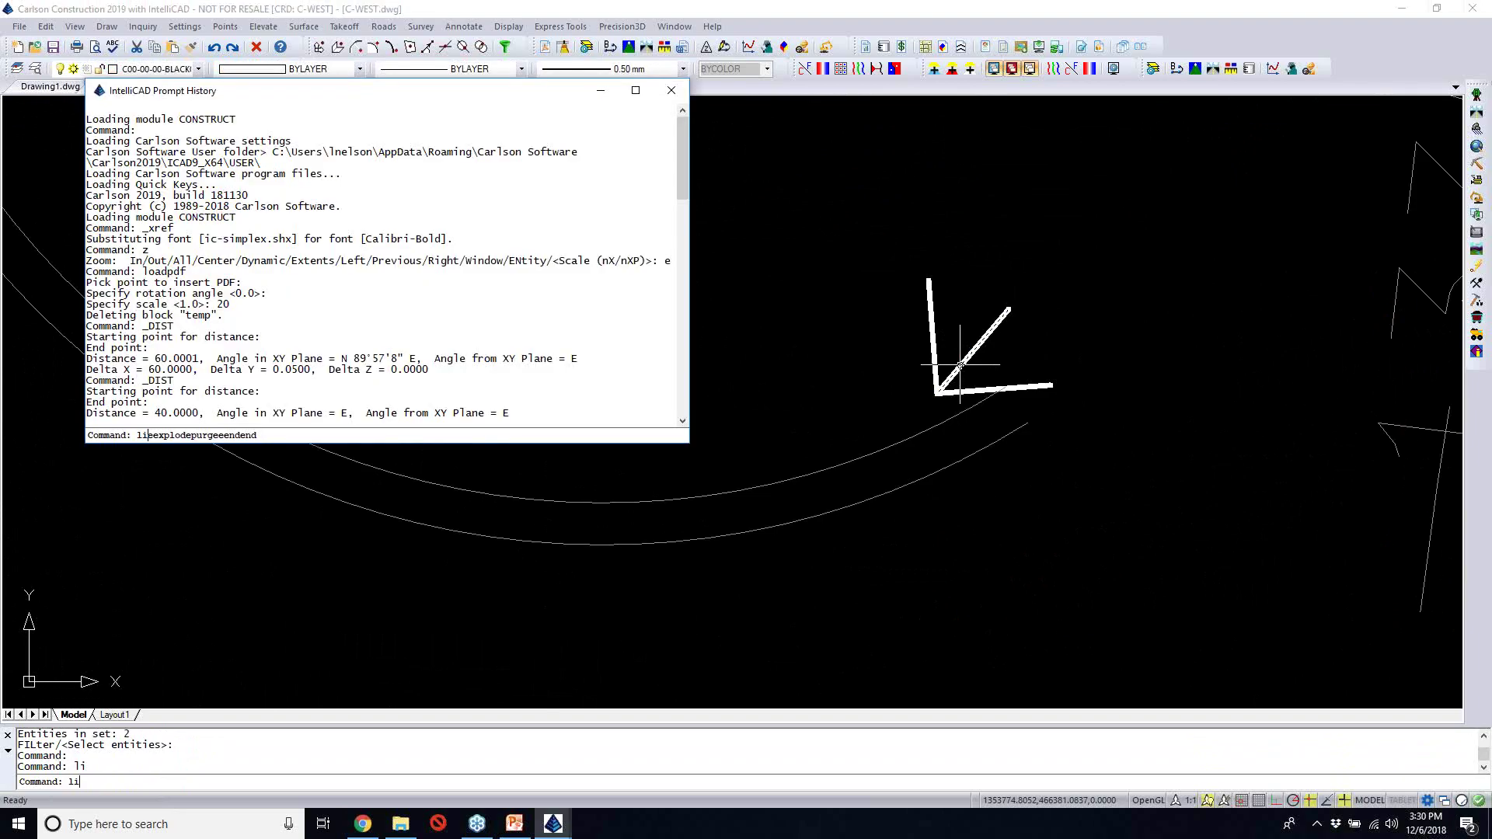
key("Return")
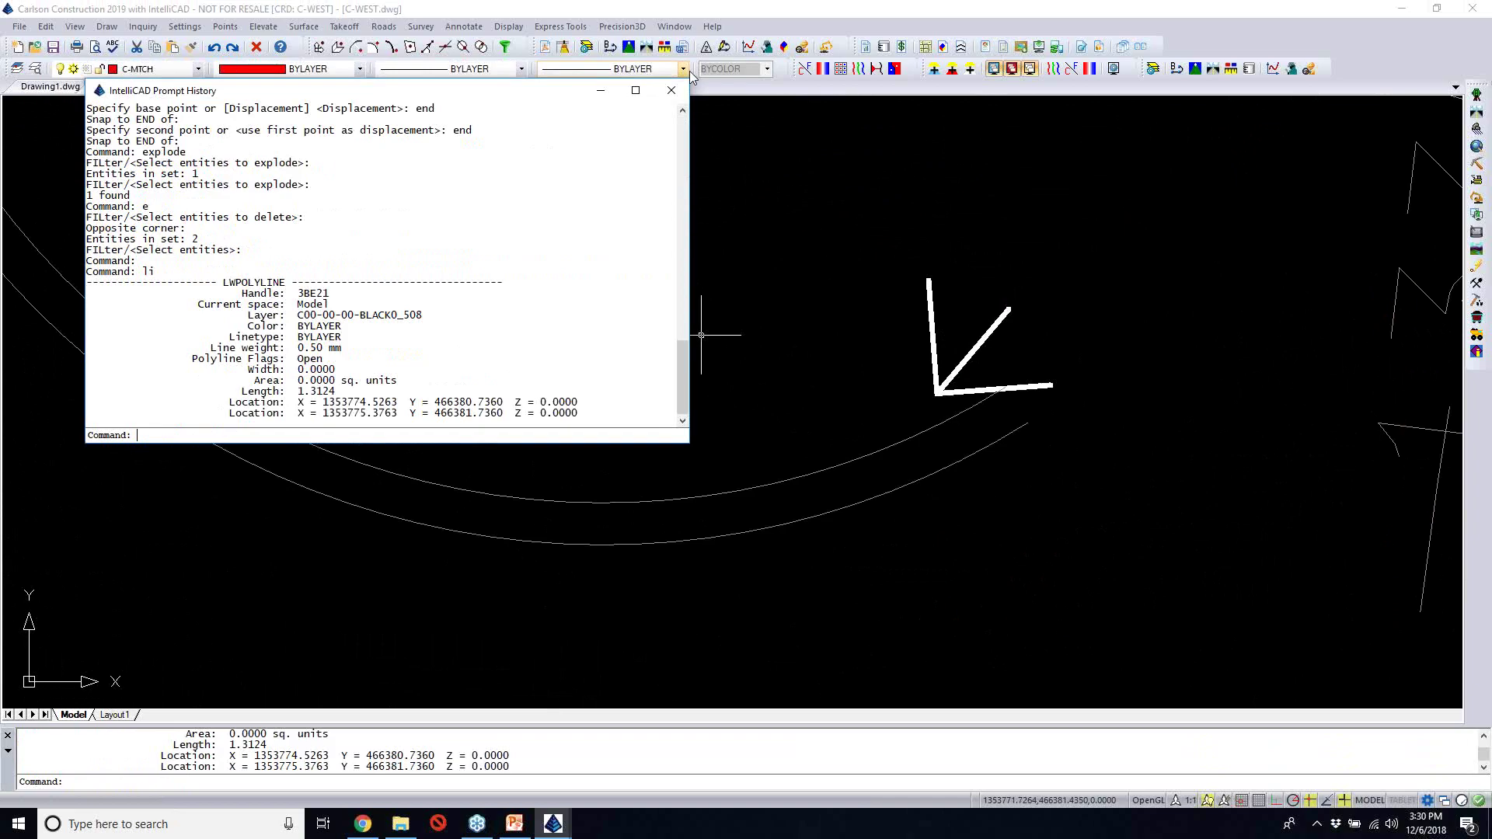
key("F2")
scroll(706, 277, "down", 2)
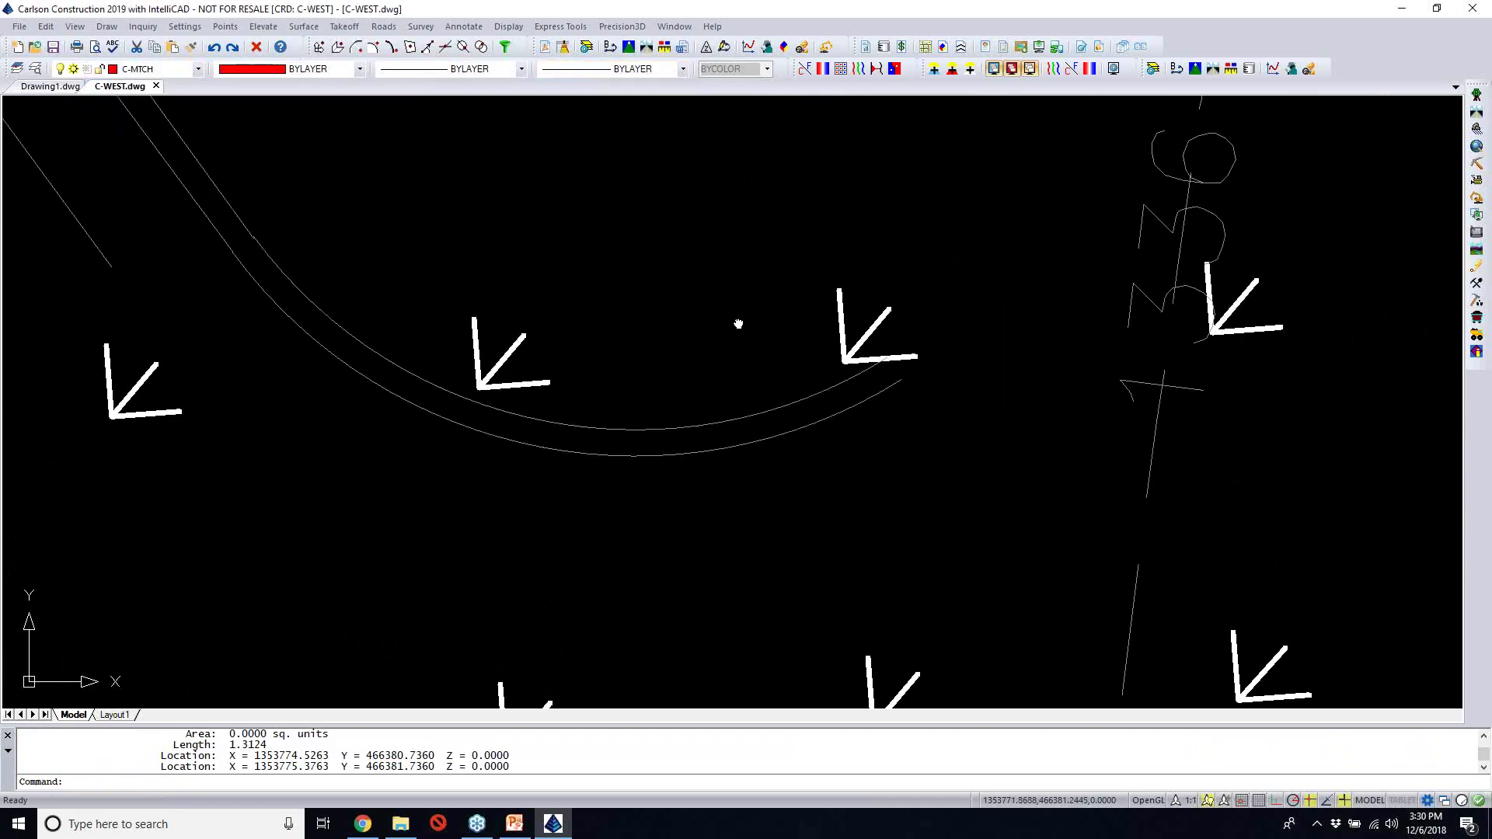
scroll(742, 315, "down", 2)
scroll(748, 308, "down", 2)
key("Escape")
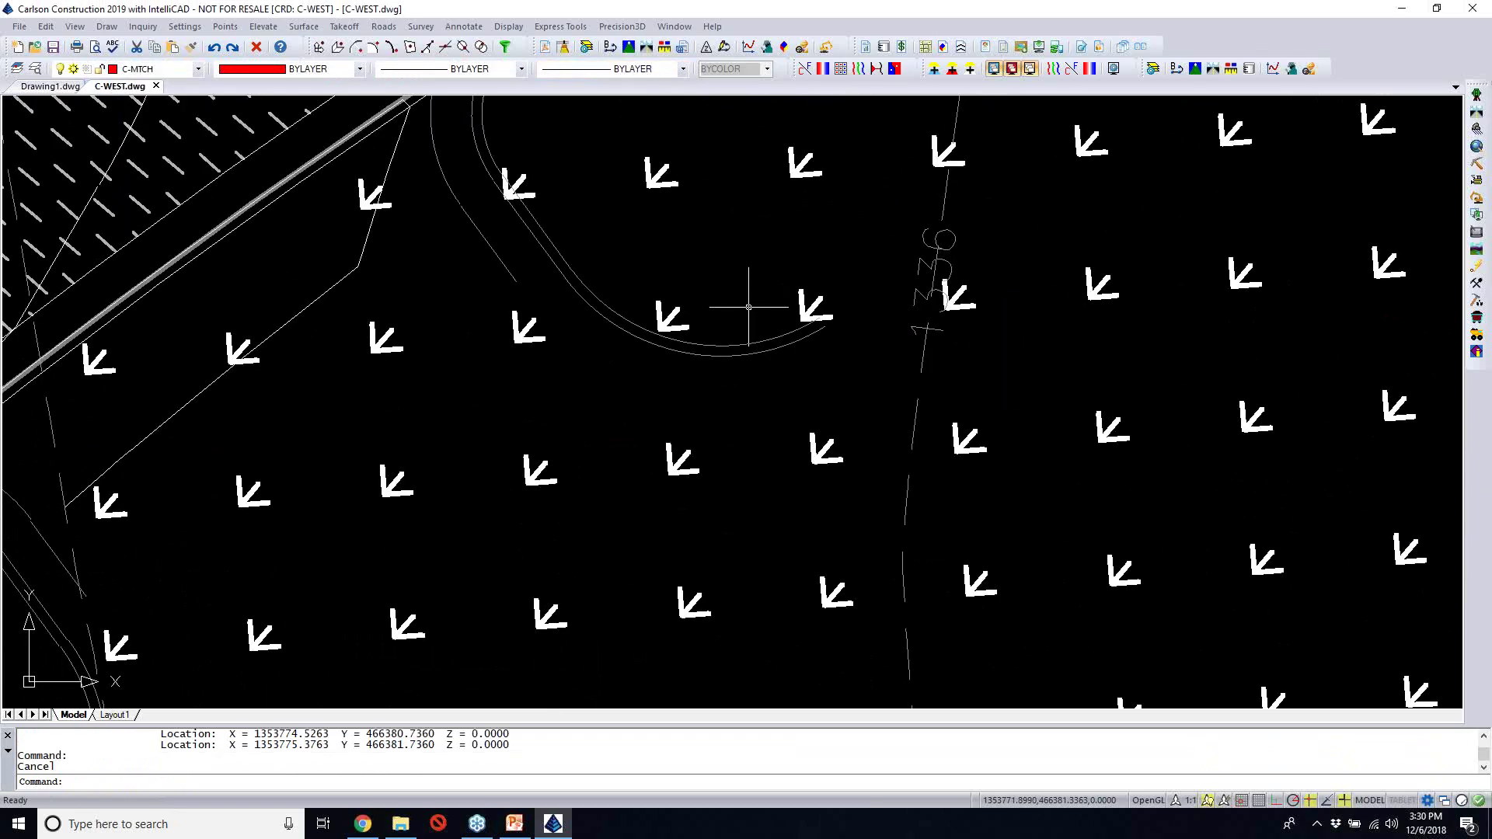
scroll(749, 307, "down", 2)
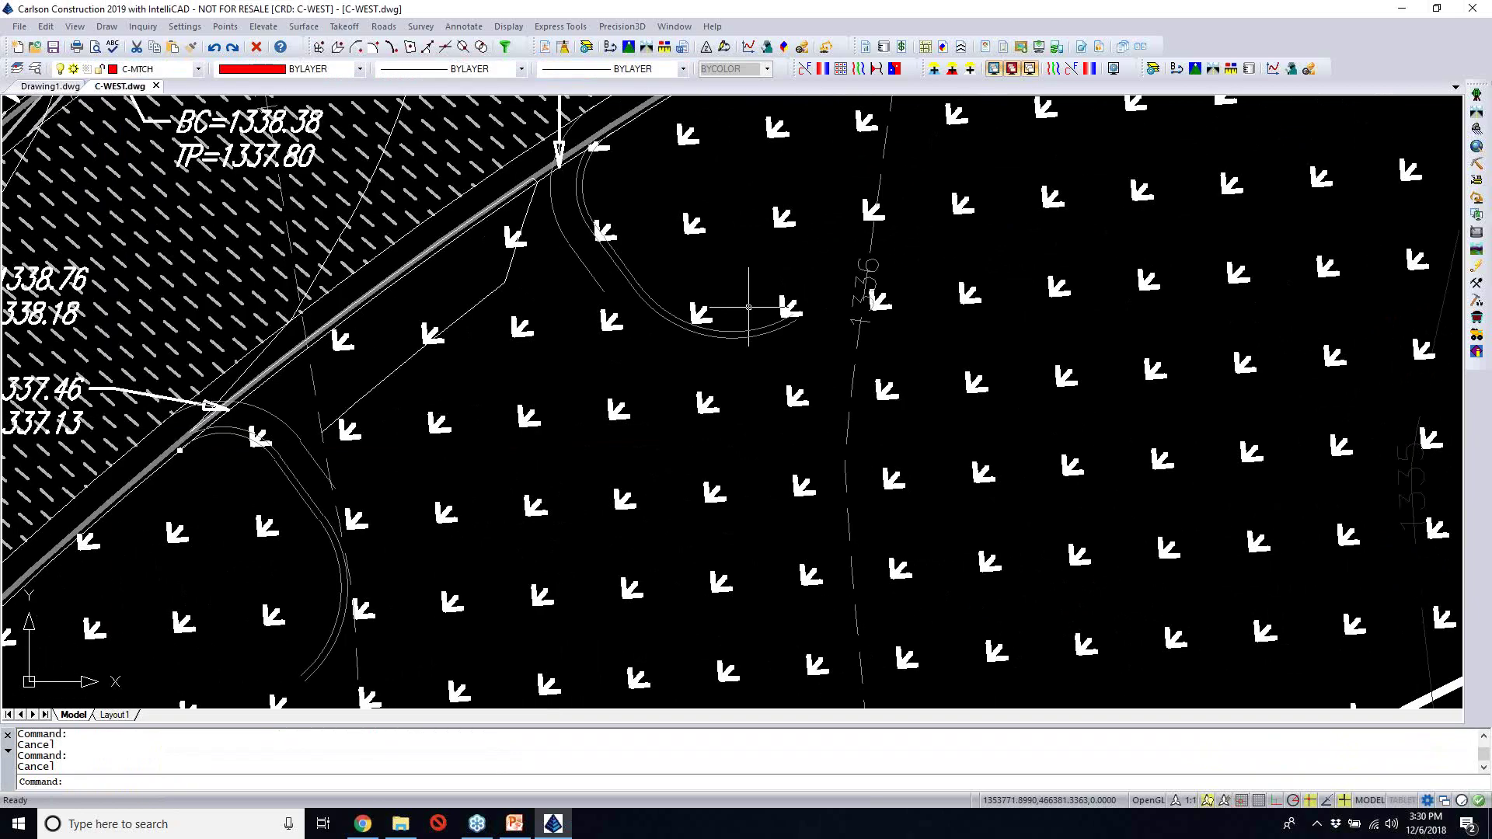
scroll(749, 308, "down", 2)
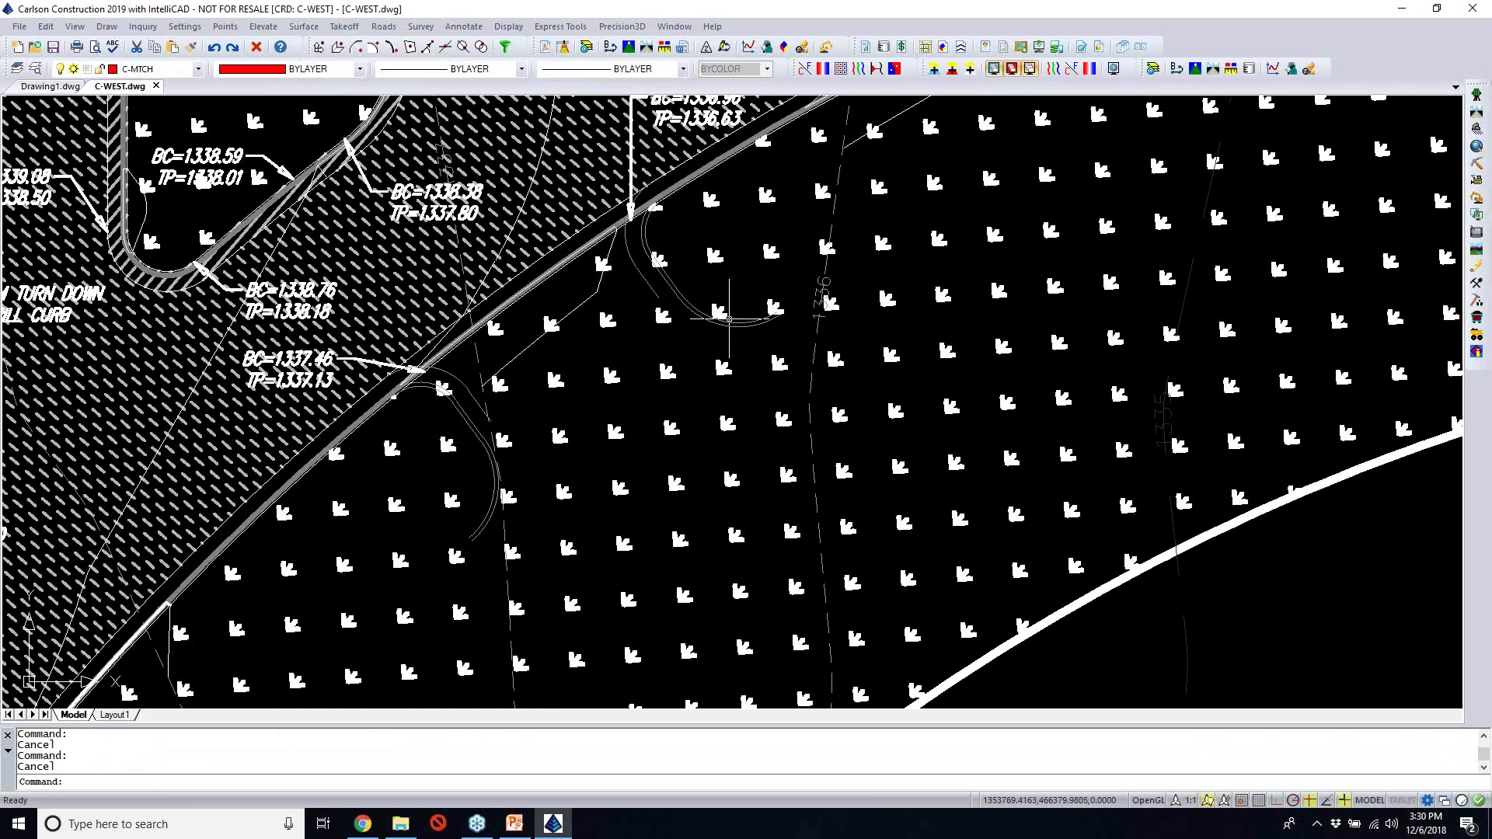
scroll(729, 319, "down", 2)
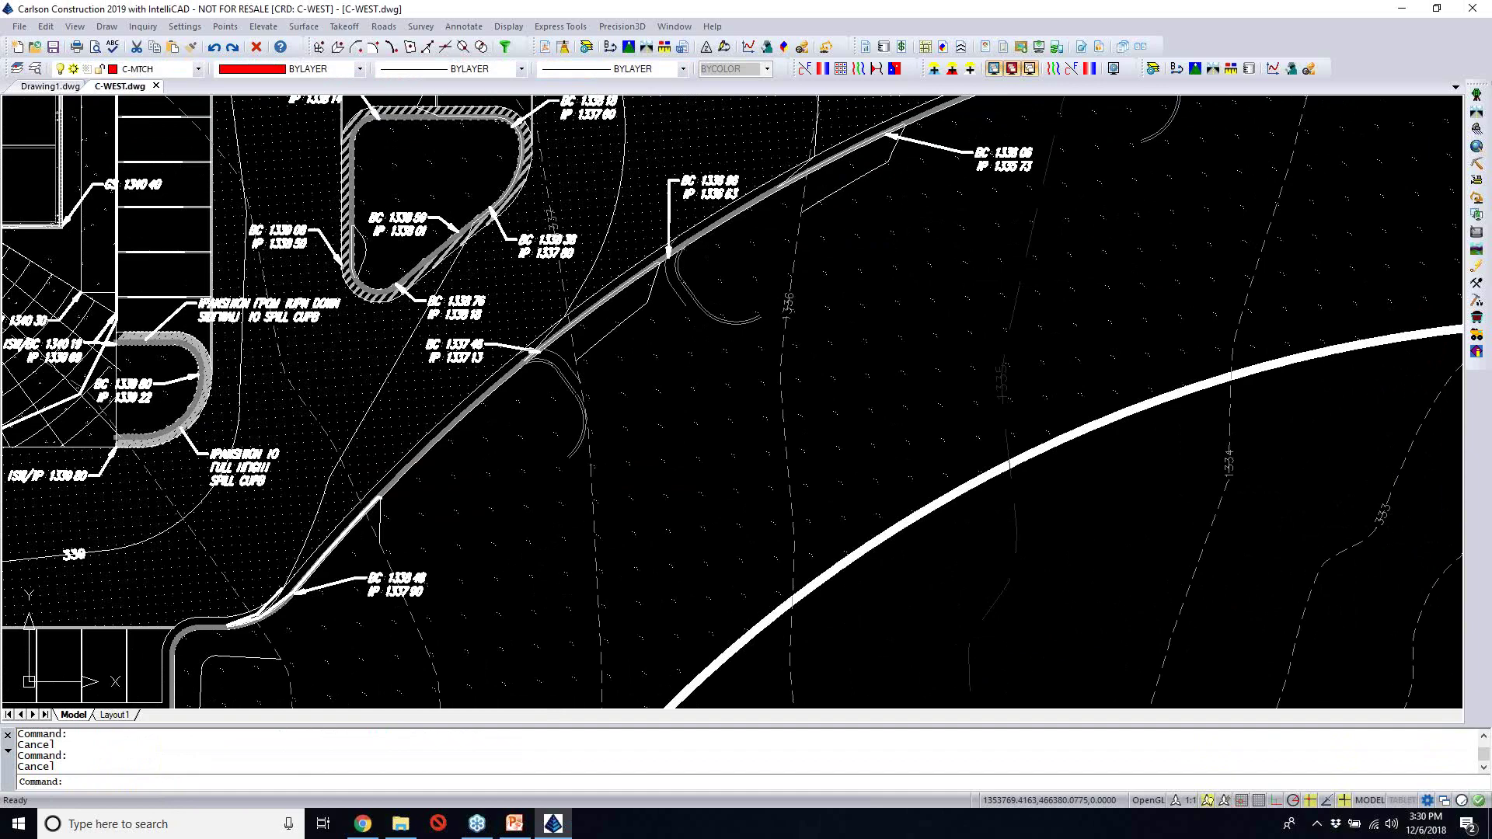
Select all entities similar to one dash of the pavement hatch beside the curved curb, and erase them
middle_click_drag(782, 304, 815, 288)
scroll(815, 287, "down", 2)
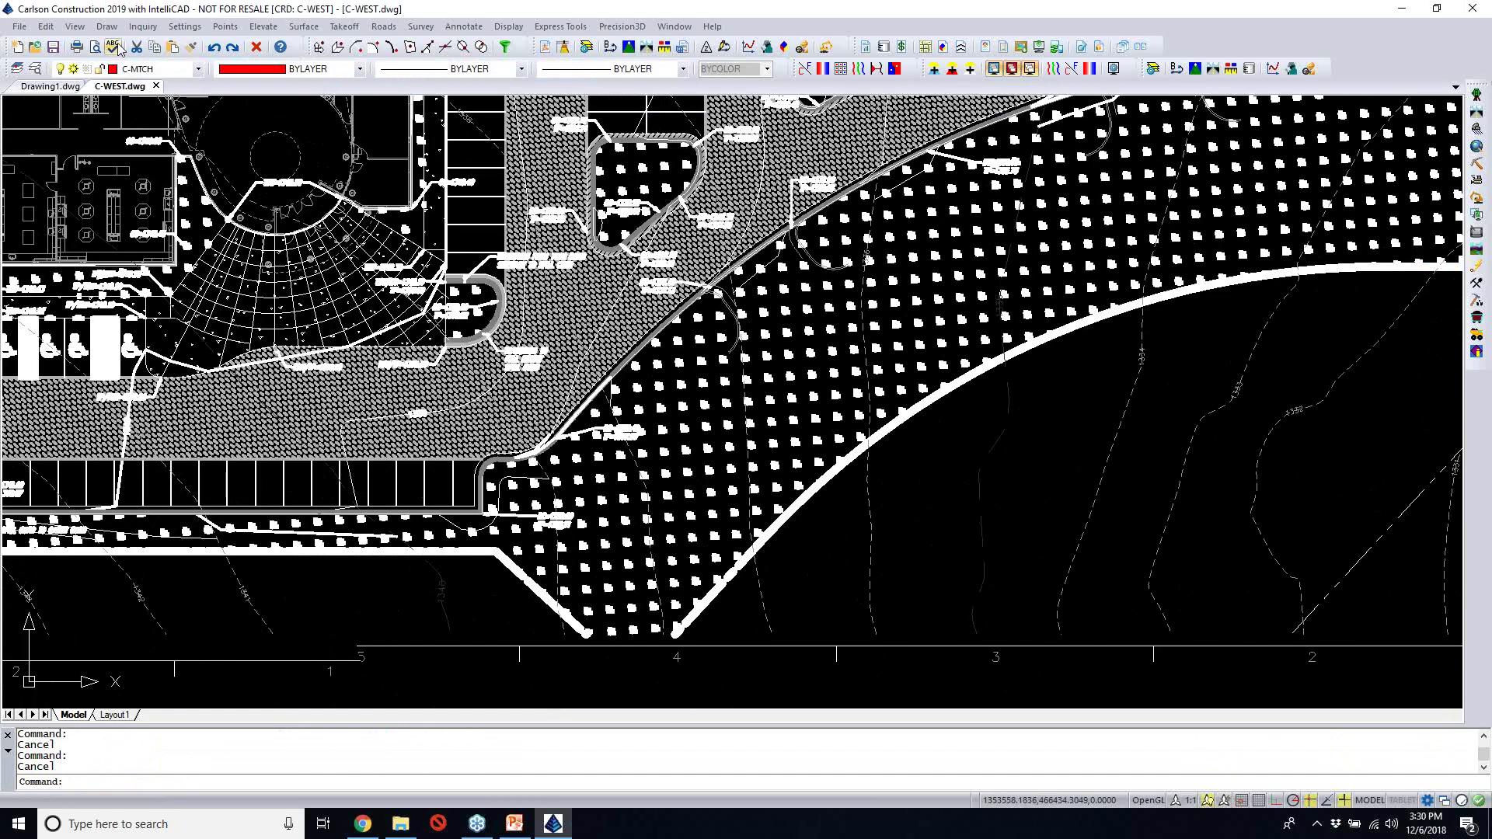
left_click(46, 26)
mouse_move(97, 403)
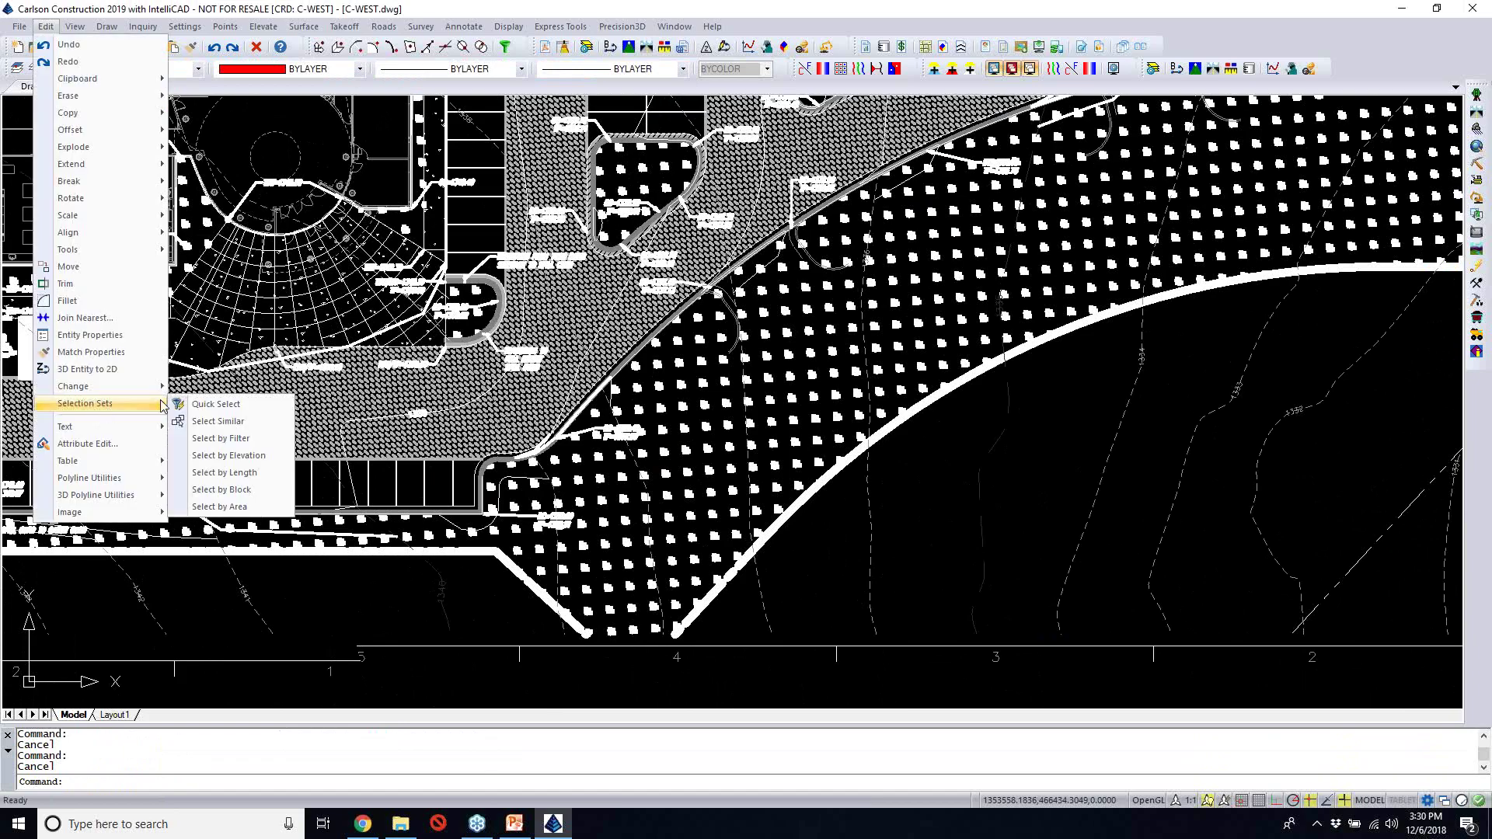
left_click(241, 423)
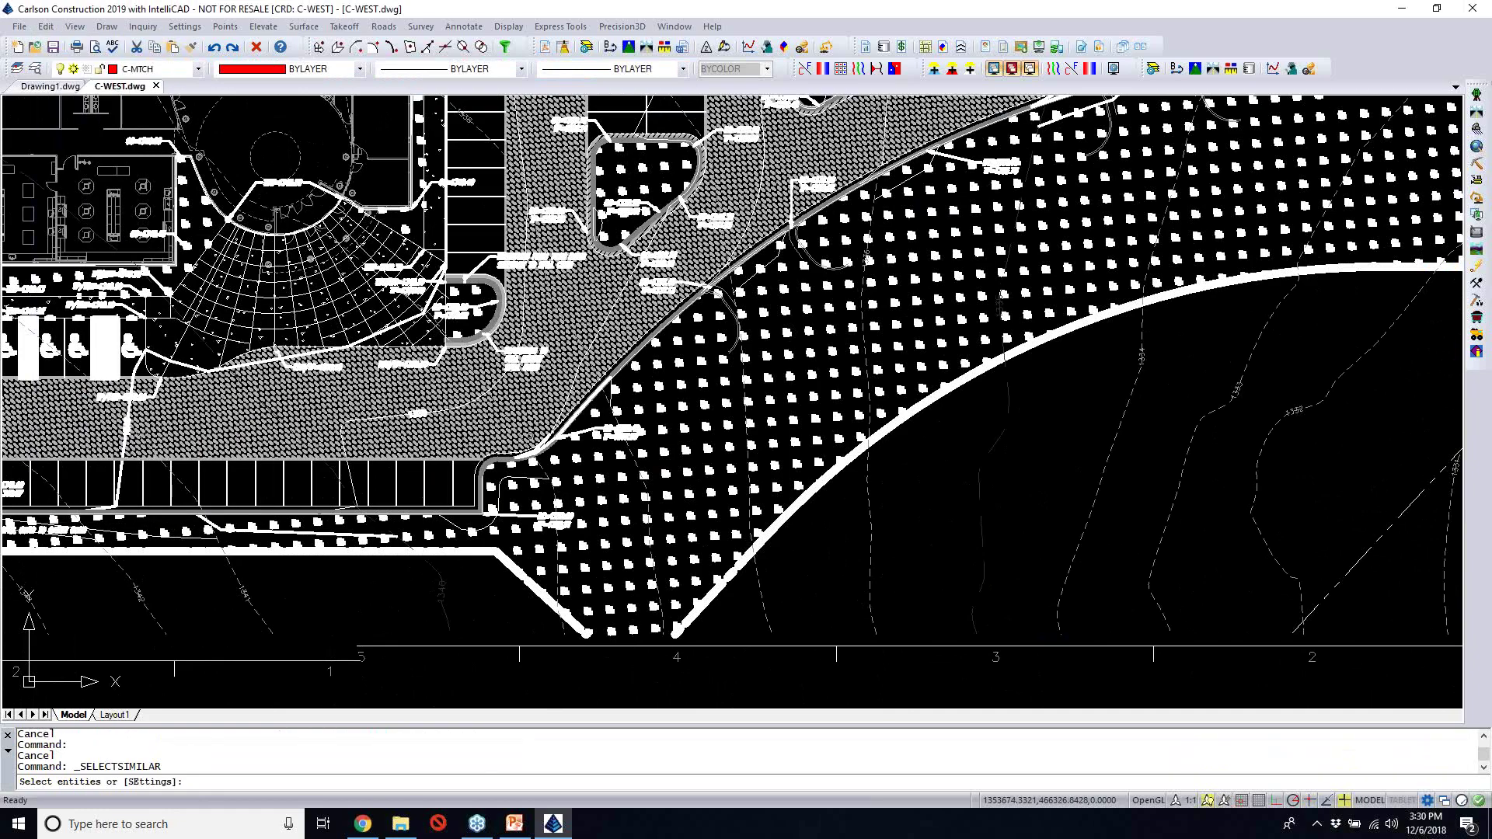
scroll(509, 409, "up", 5)
left_click(508, 409)
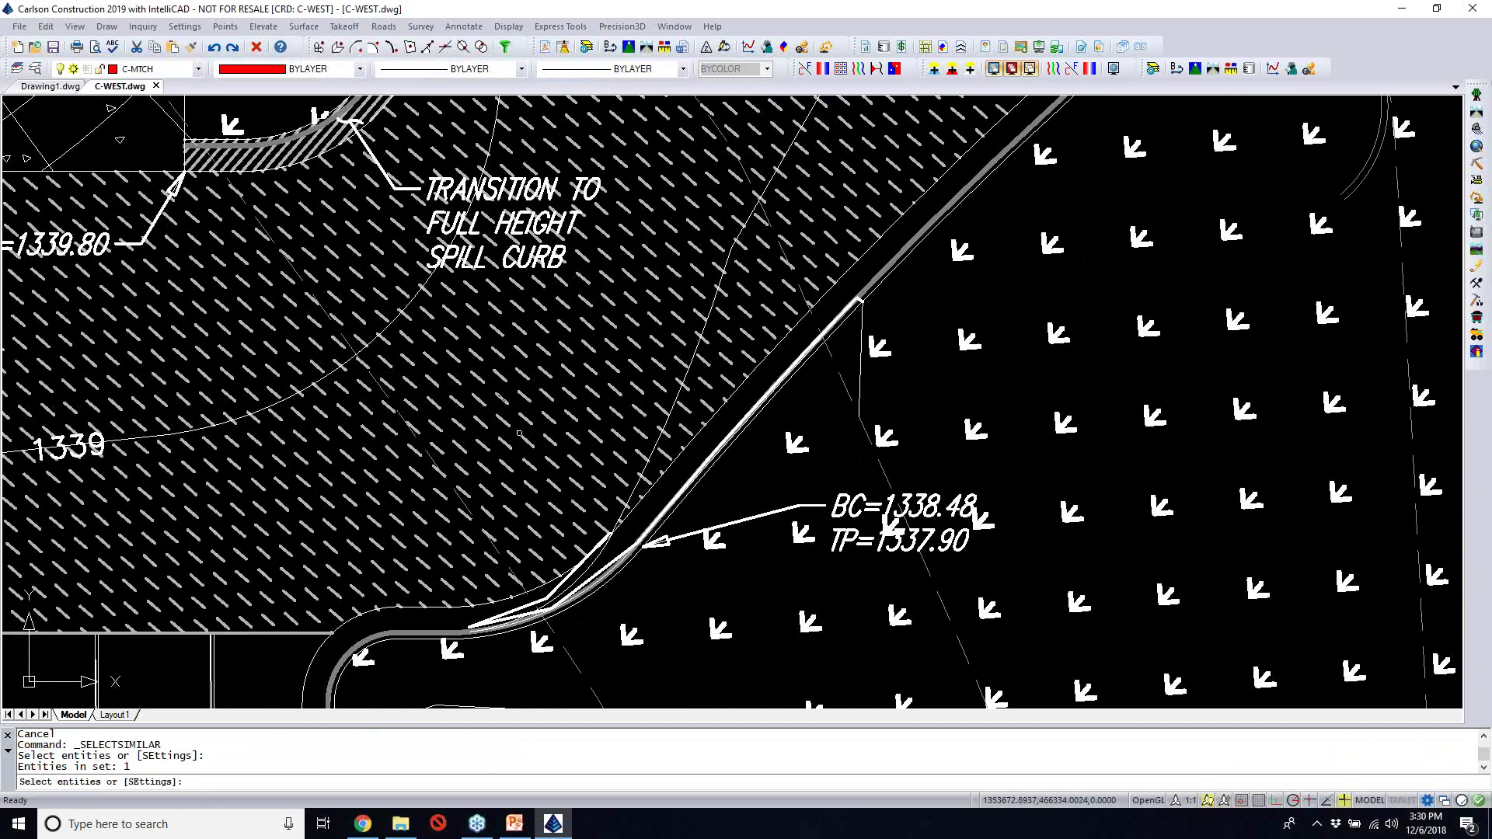
key("Return")
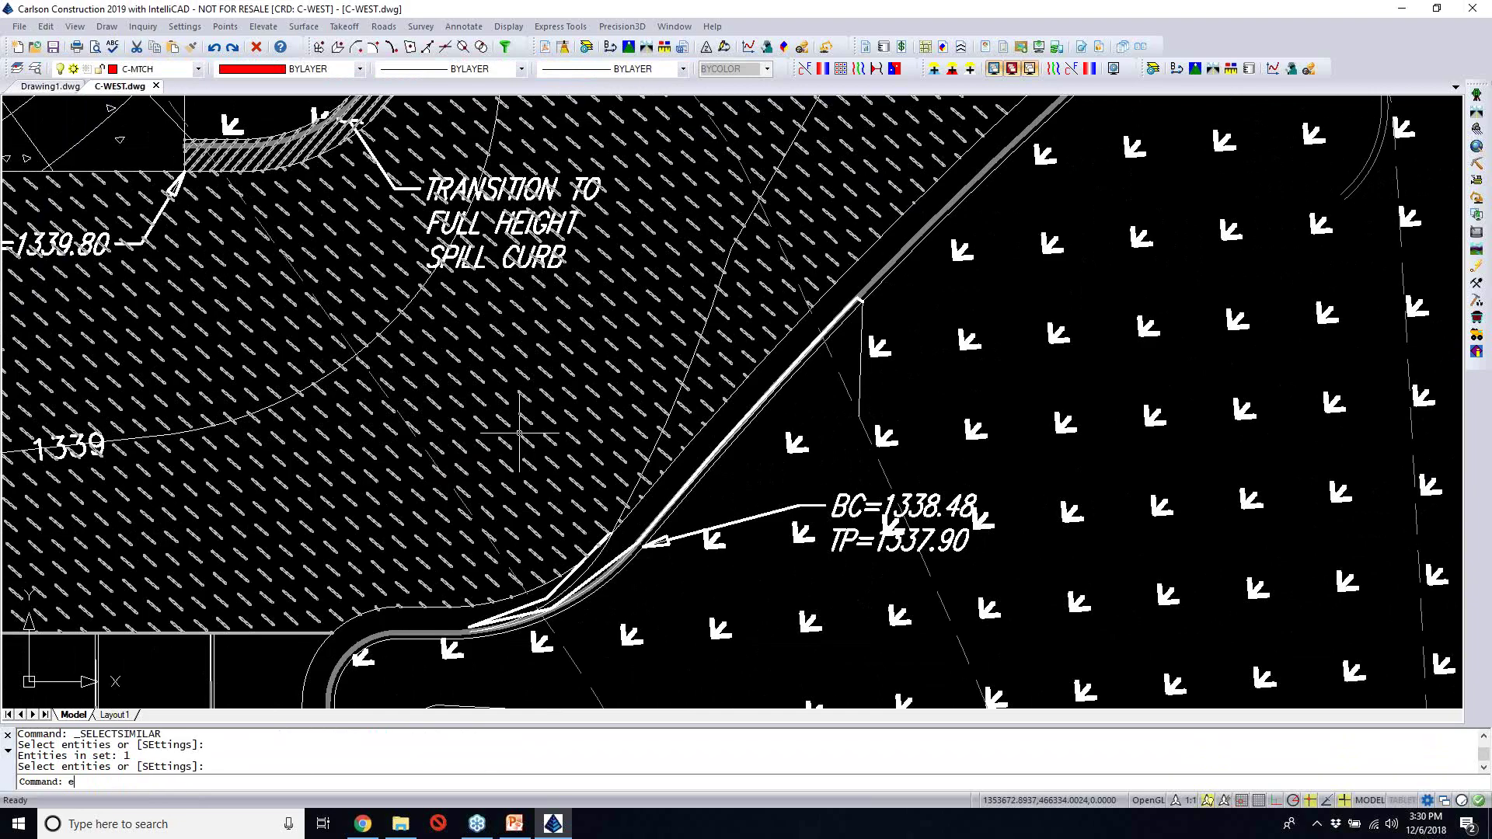
key("Return")
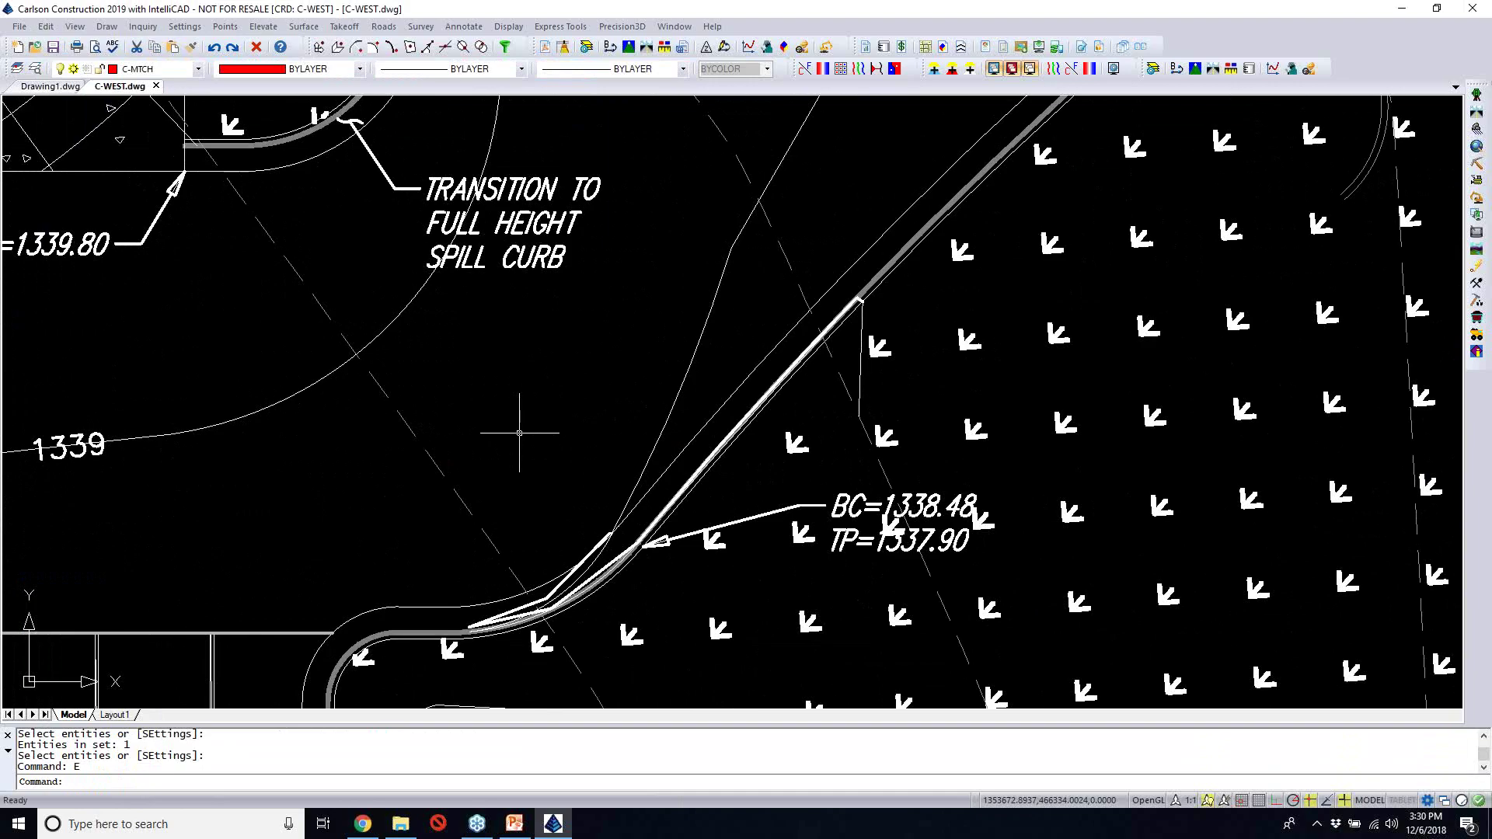
Select all entities similar to one grass symbol southeast of the curved curb, and erase them
type("_SELECTSIMILAR")
key("Return")
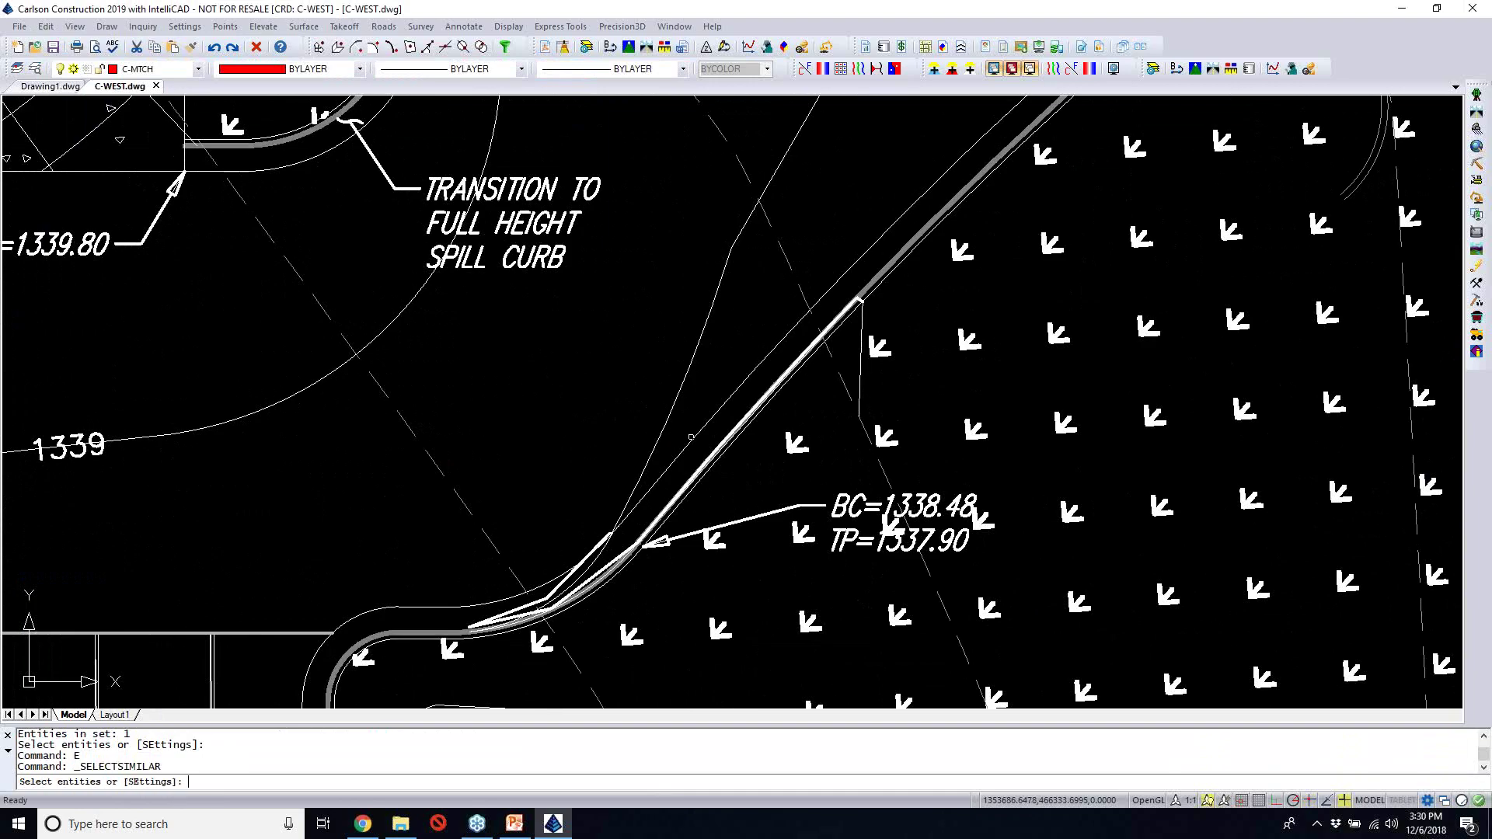
left_click(888, 443)
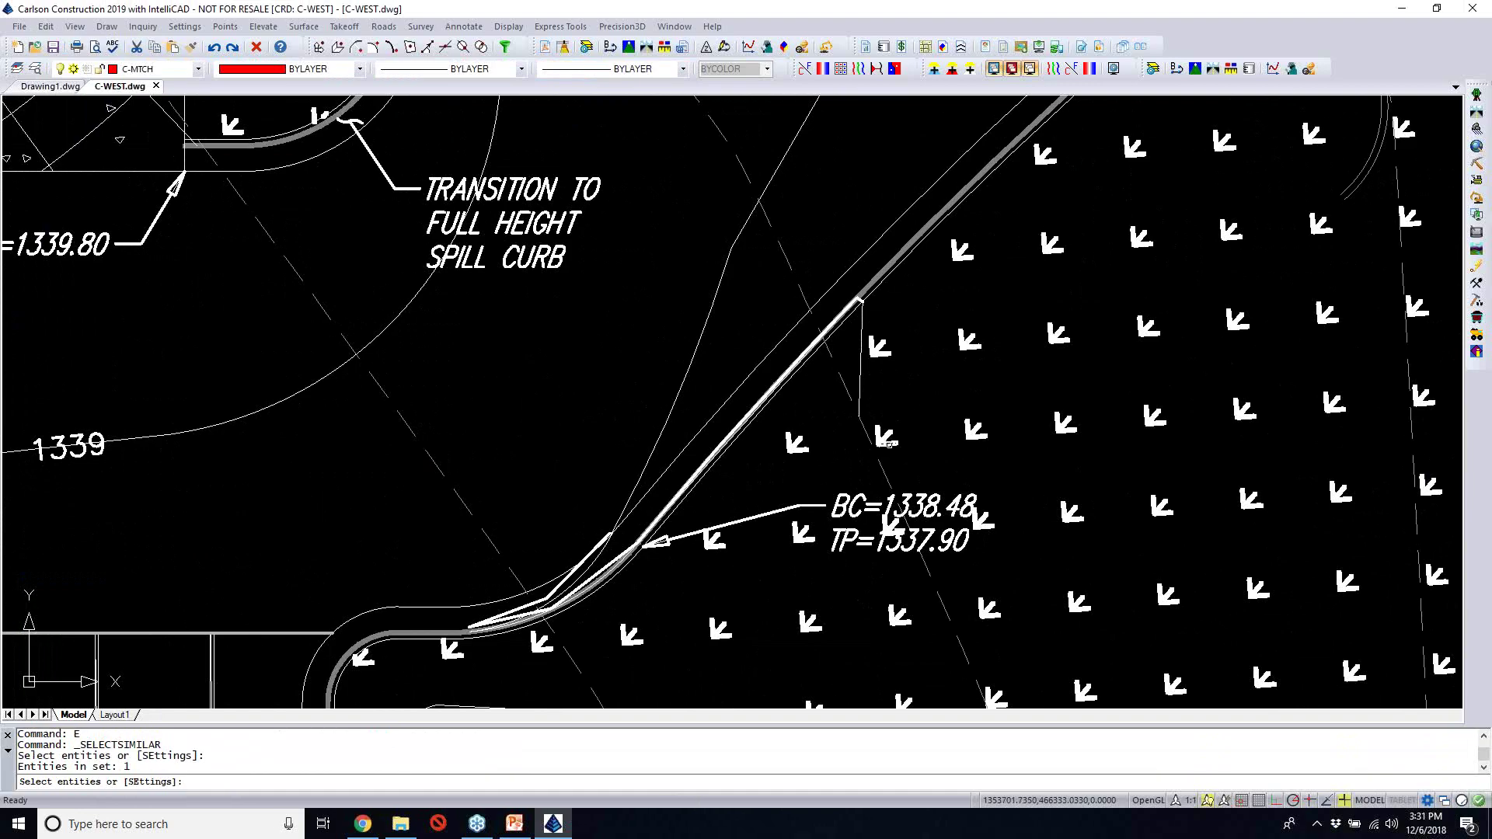
key("Return")
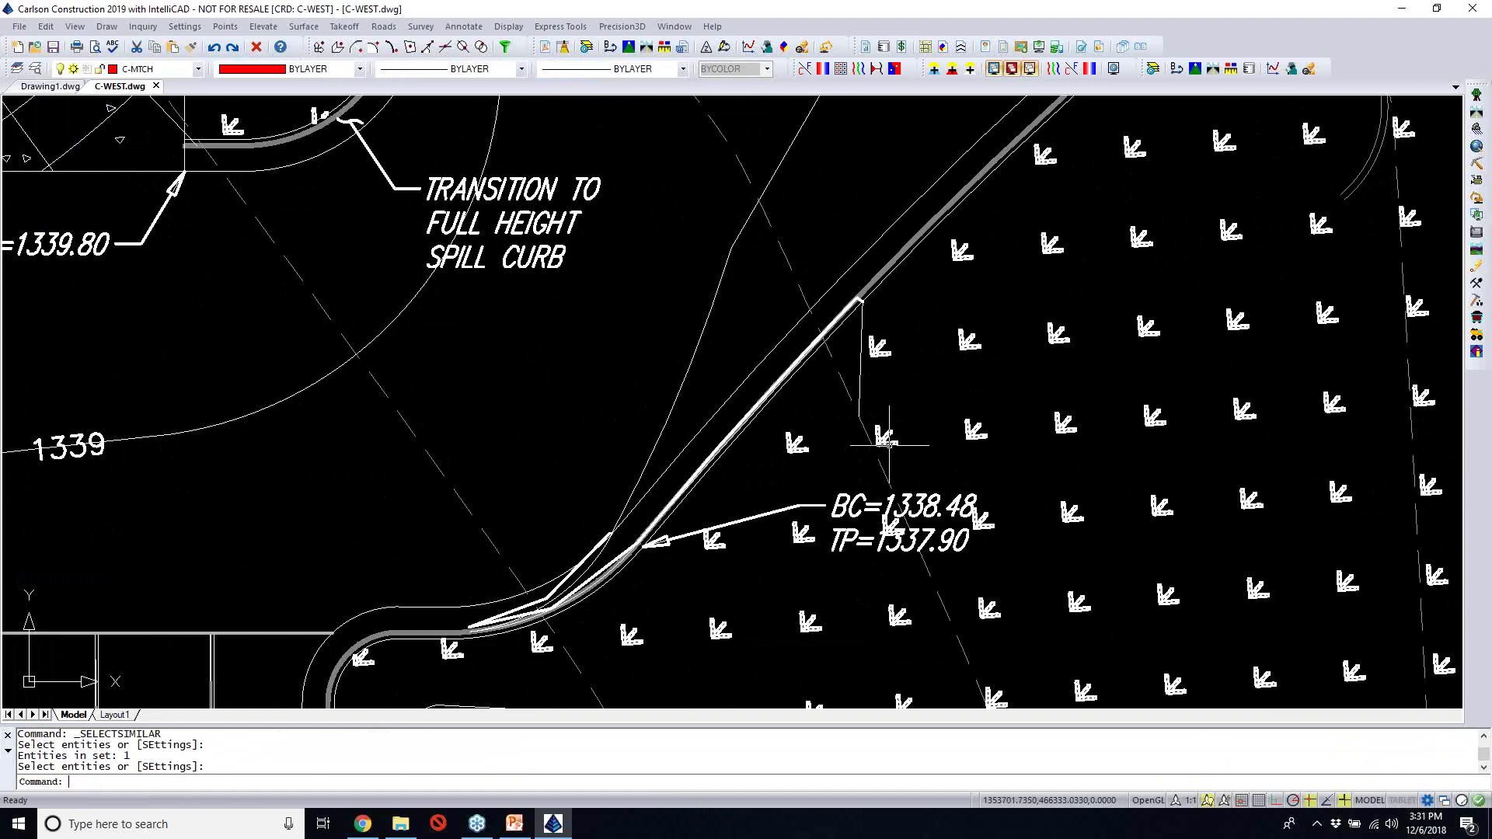
type("e")
key("Return")
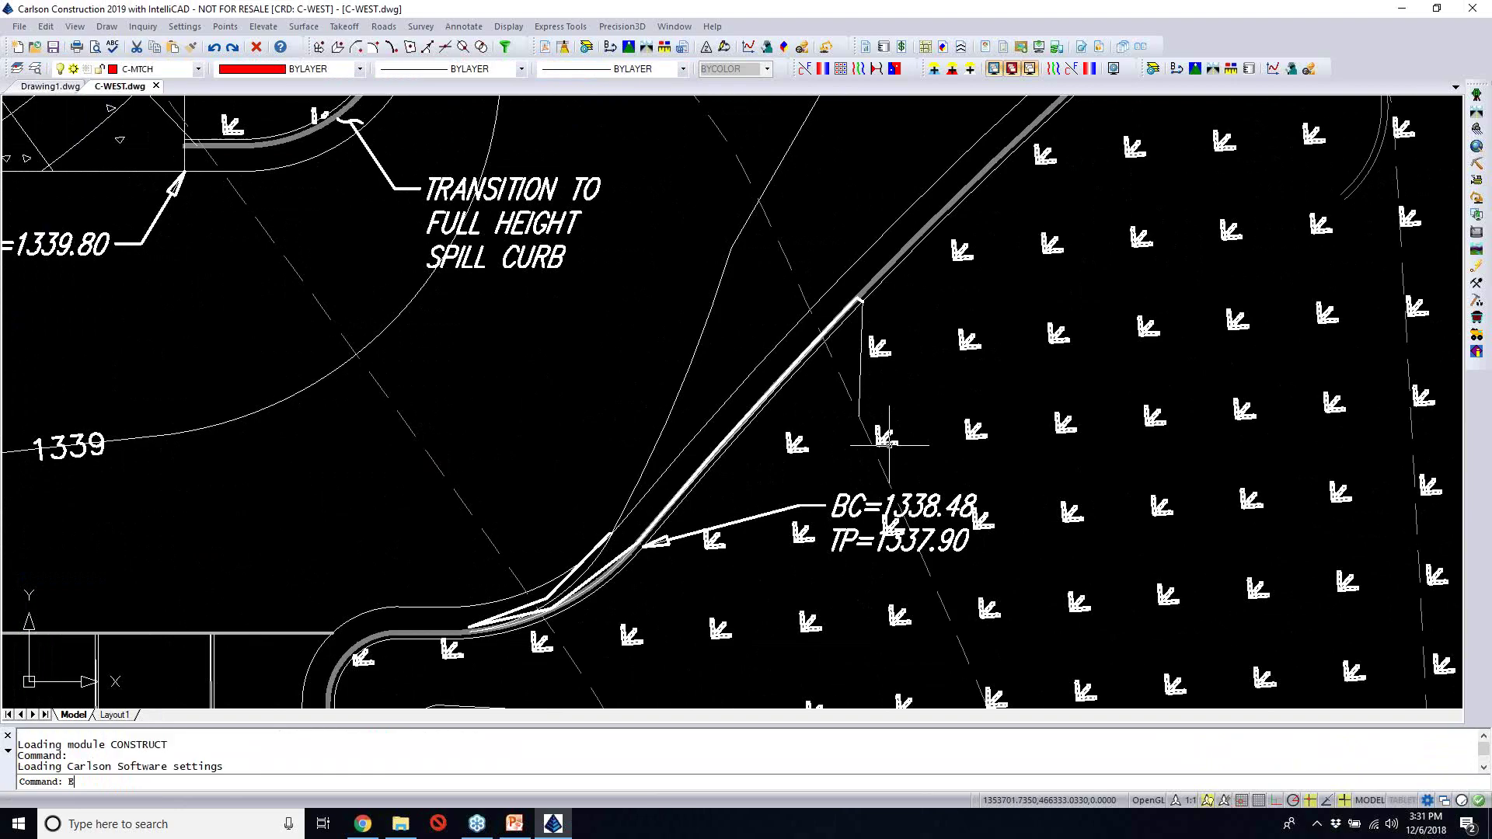
key("Return")
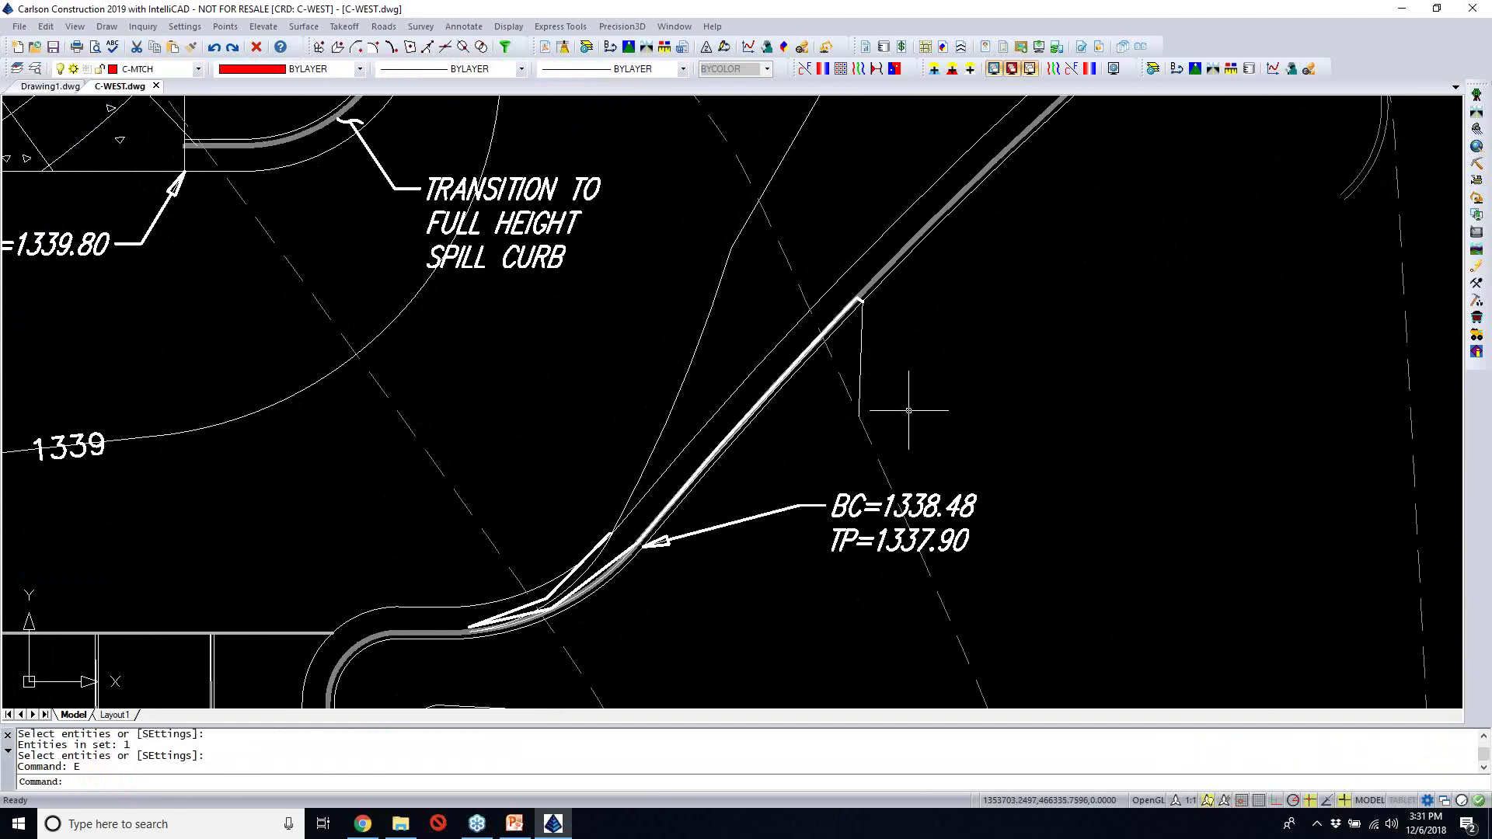
scroll(908, 410, "down", 2)
scroll(917, 402, "down", 2)
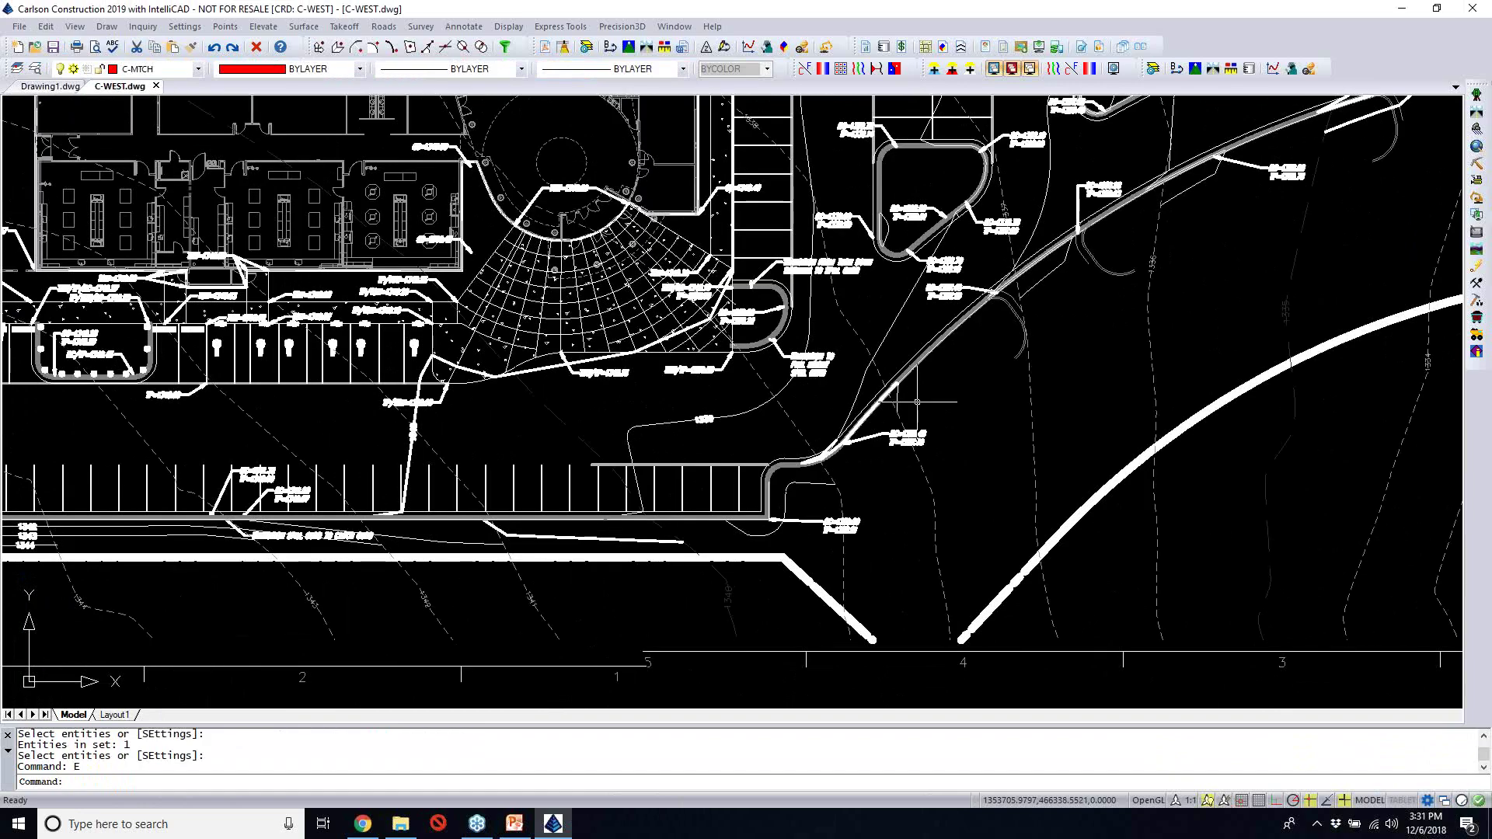
scroll(917, 402, "down", 2)
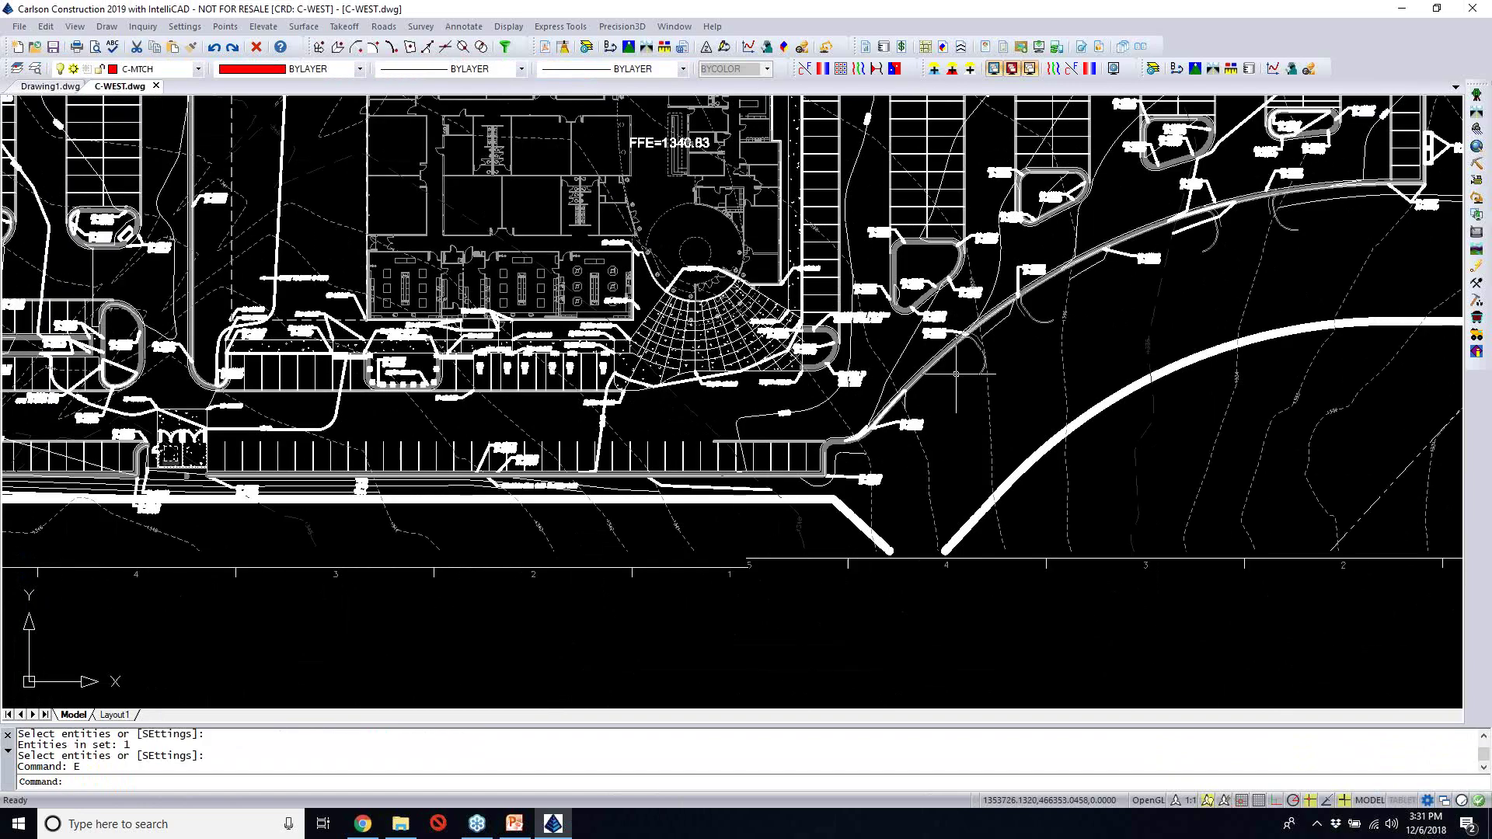
scroll(956, 374, "down", 4)
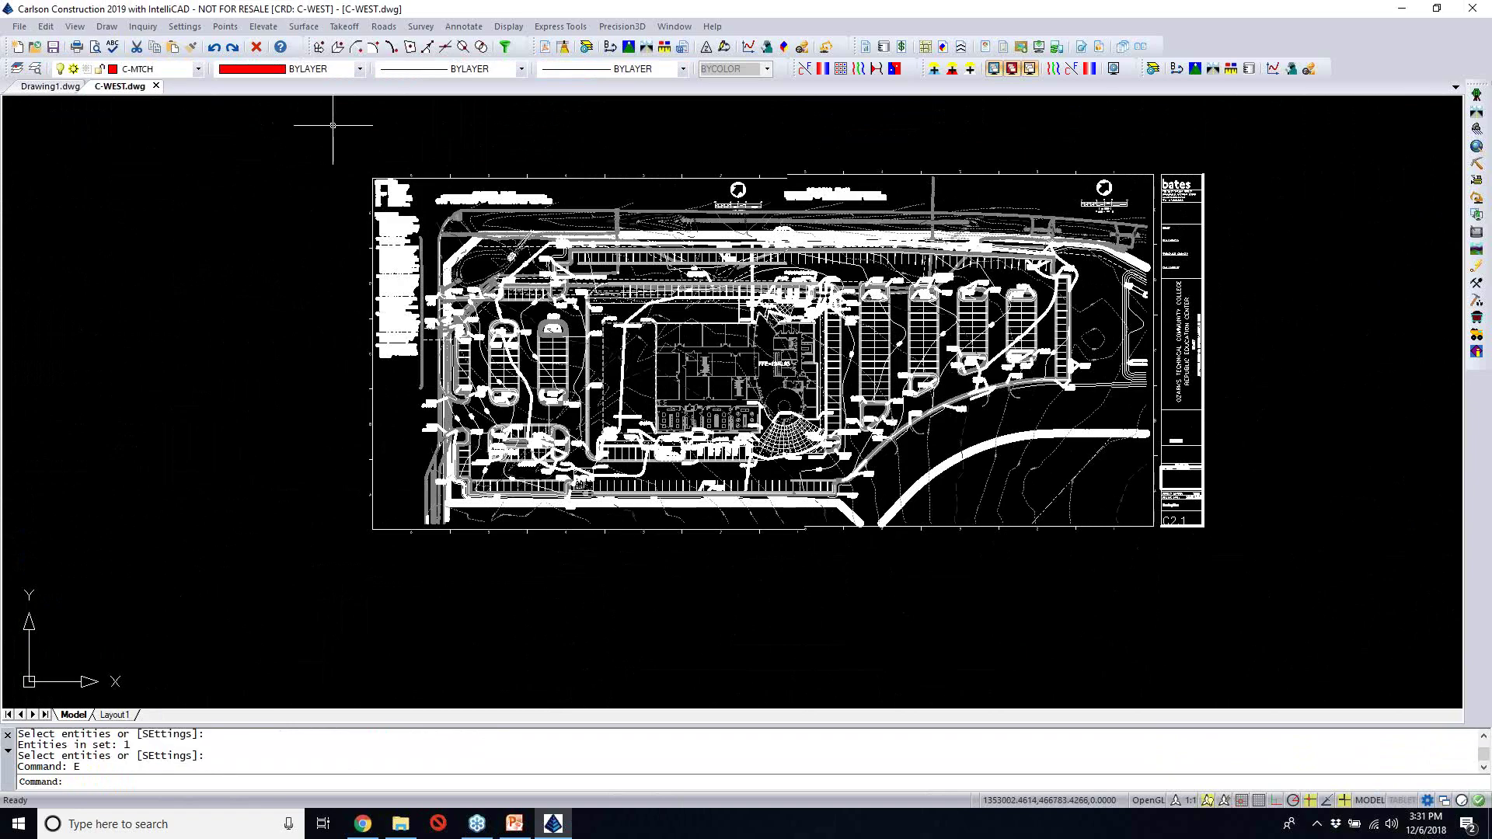
left_click(46, 26)
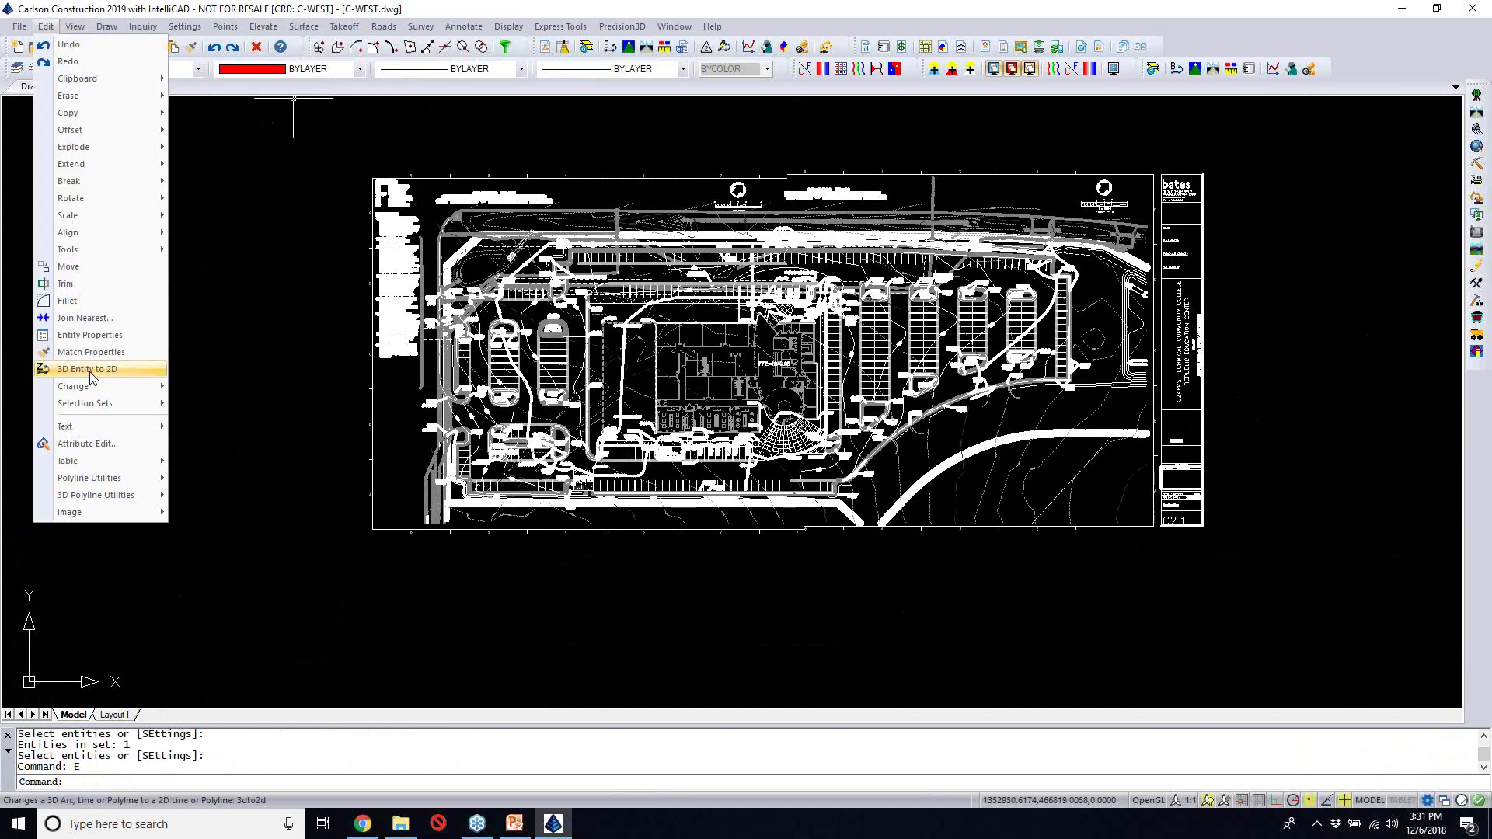
mouse_move(140, 403)
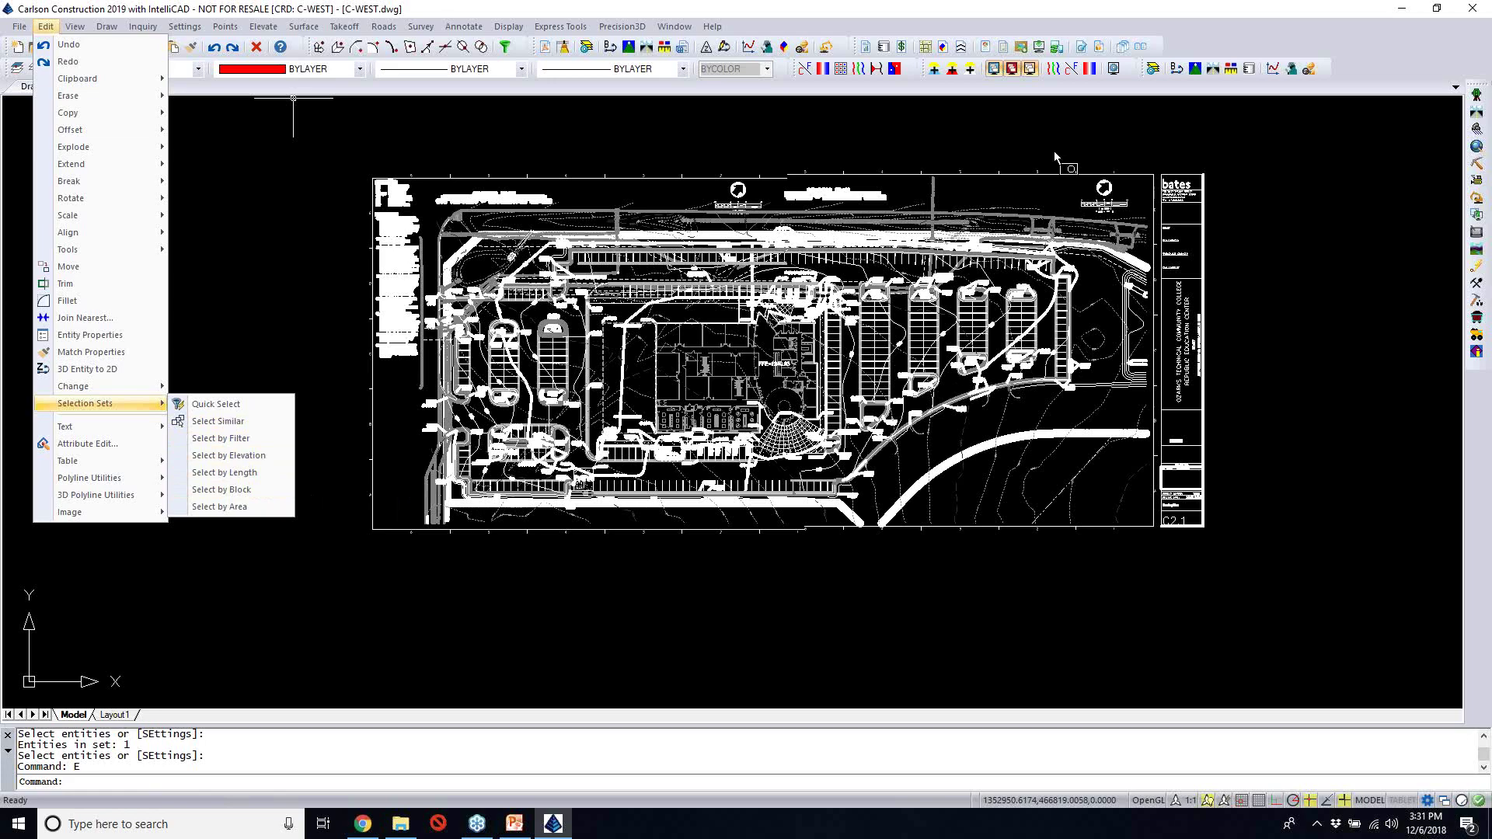
key("Escape")
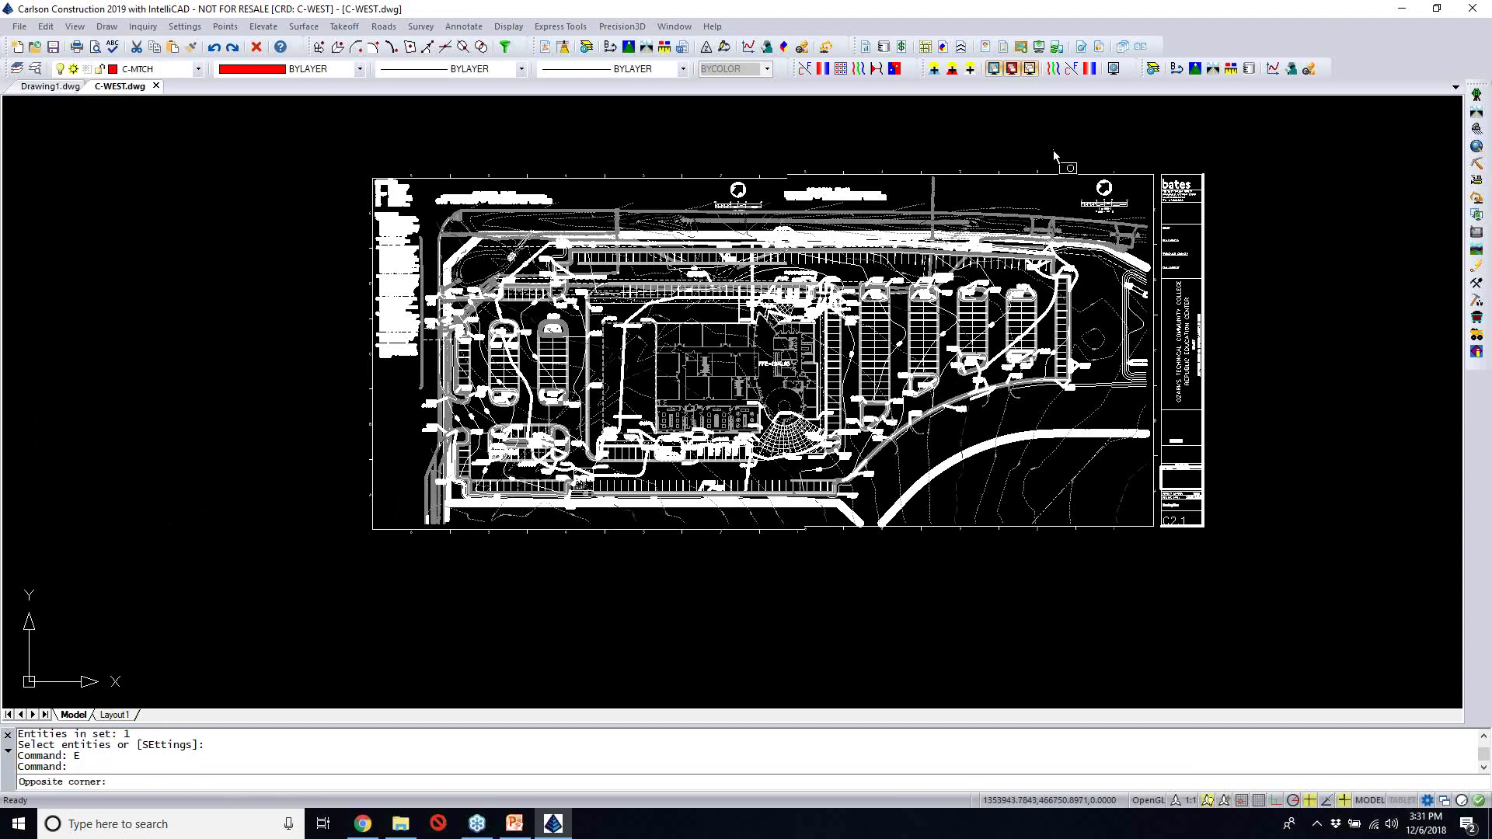
left_click(1052, 151)
left_click(1035, 320)
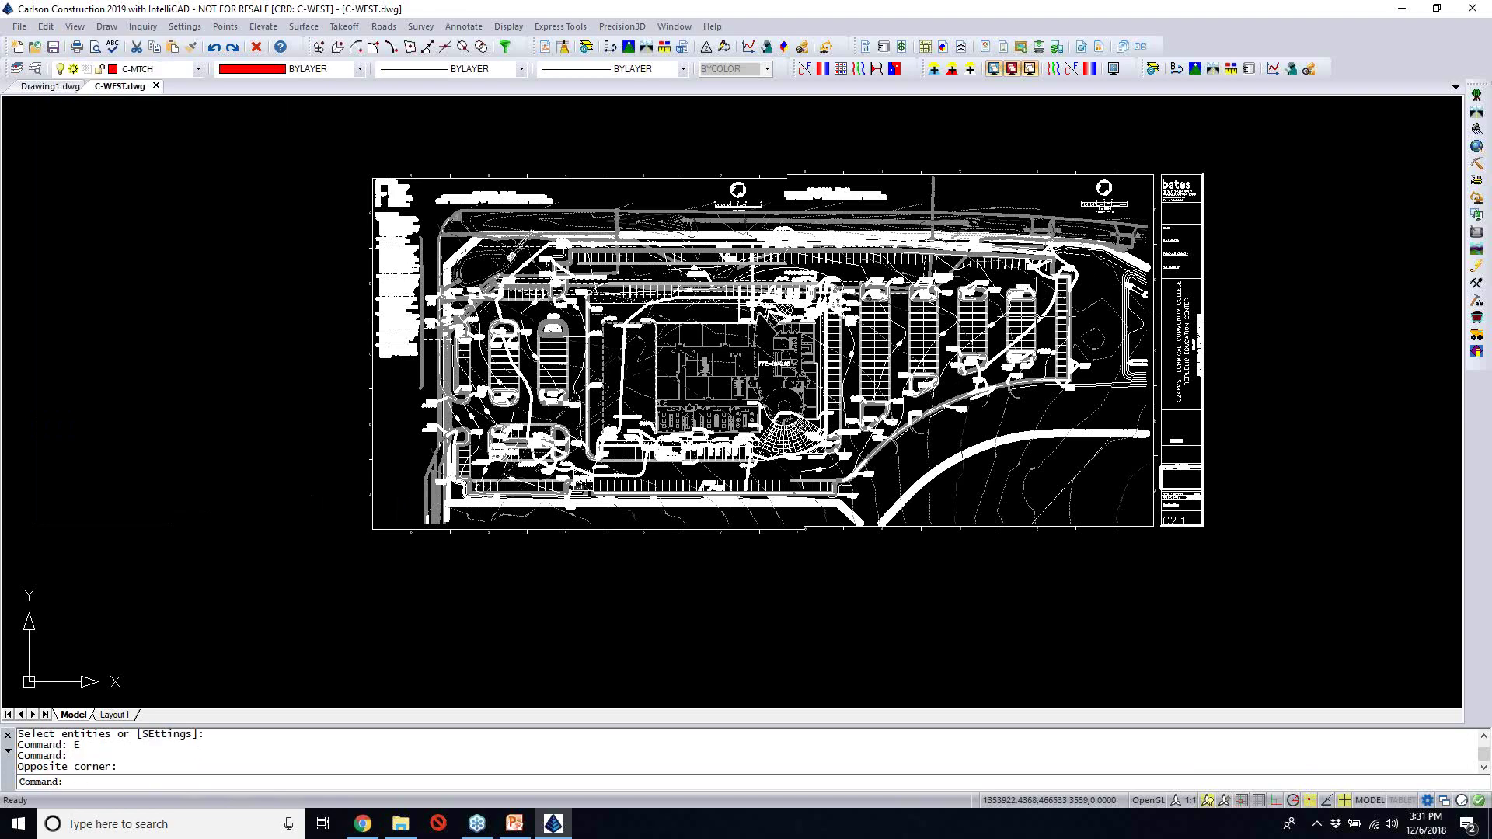
Examine the contour lines and their elevation labels around the parking islands in the east plan
scroll(1035, 319, "up", 4)
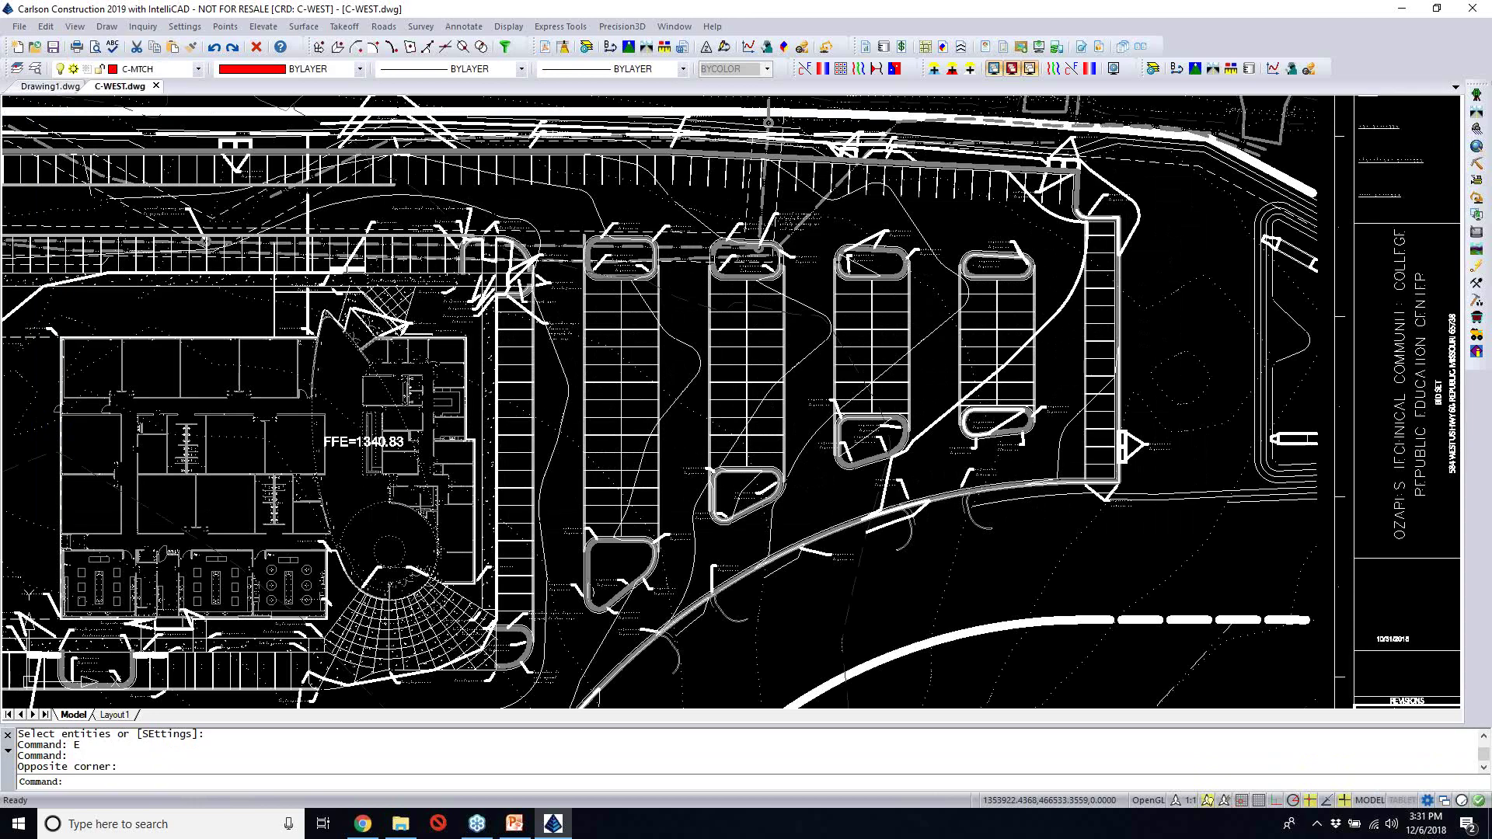
scroll(833, 308, "up", 4)
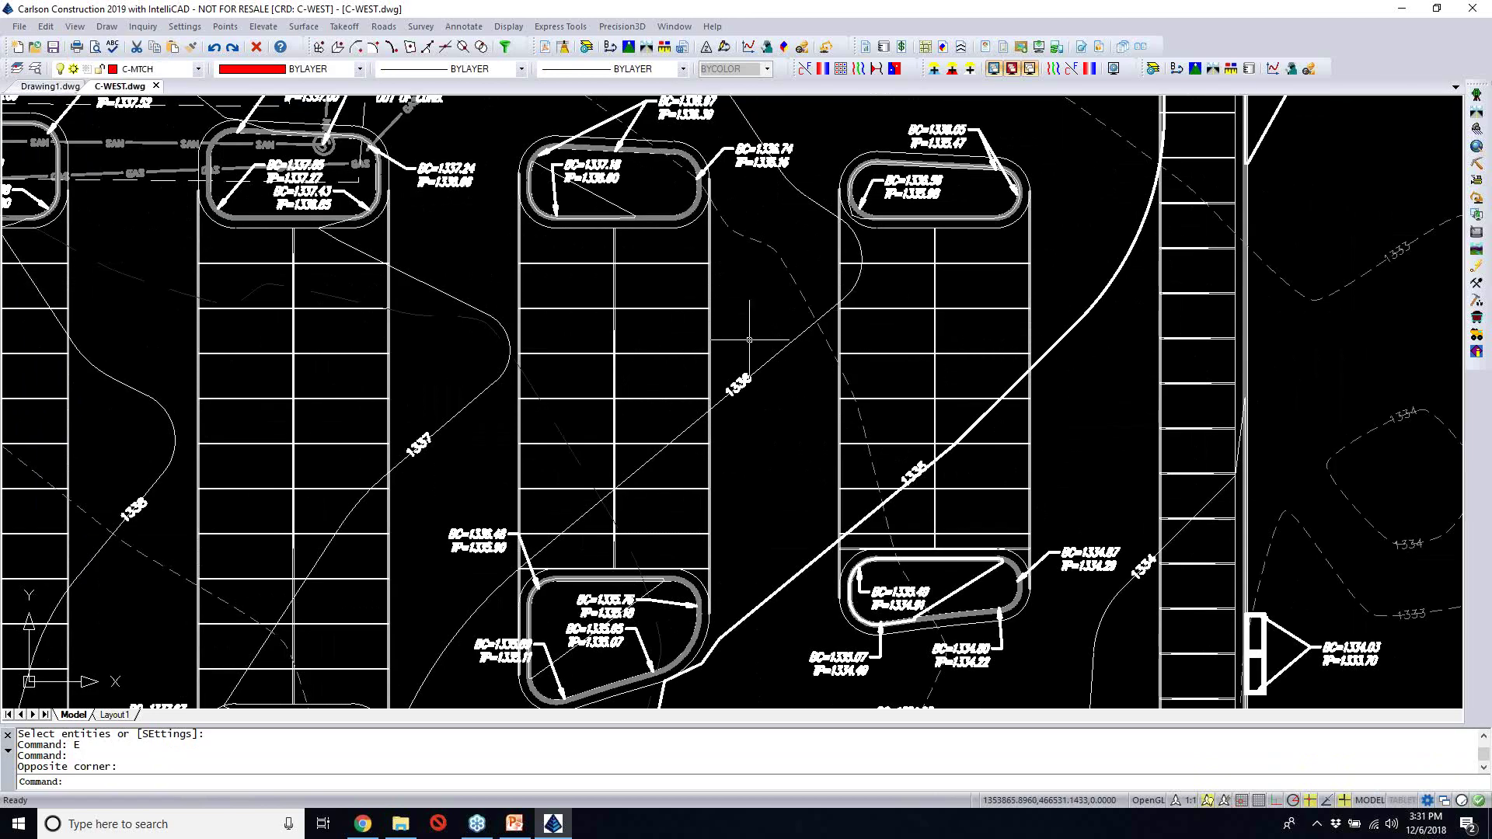
middle_click_drag(753, 363, 768, 432)
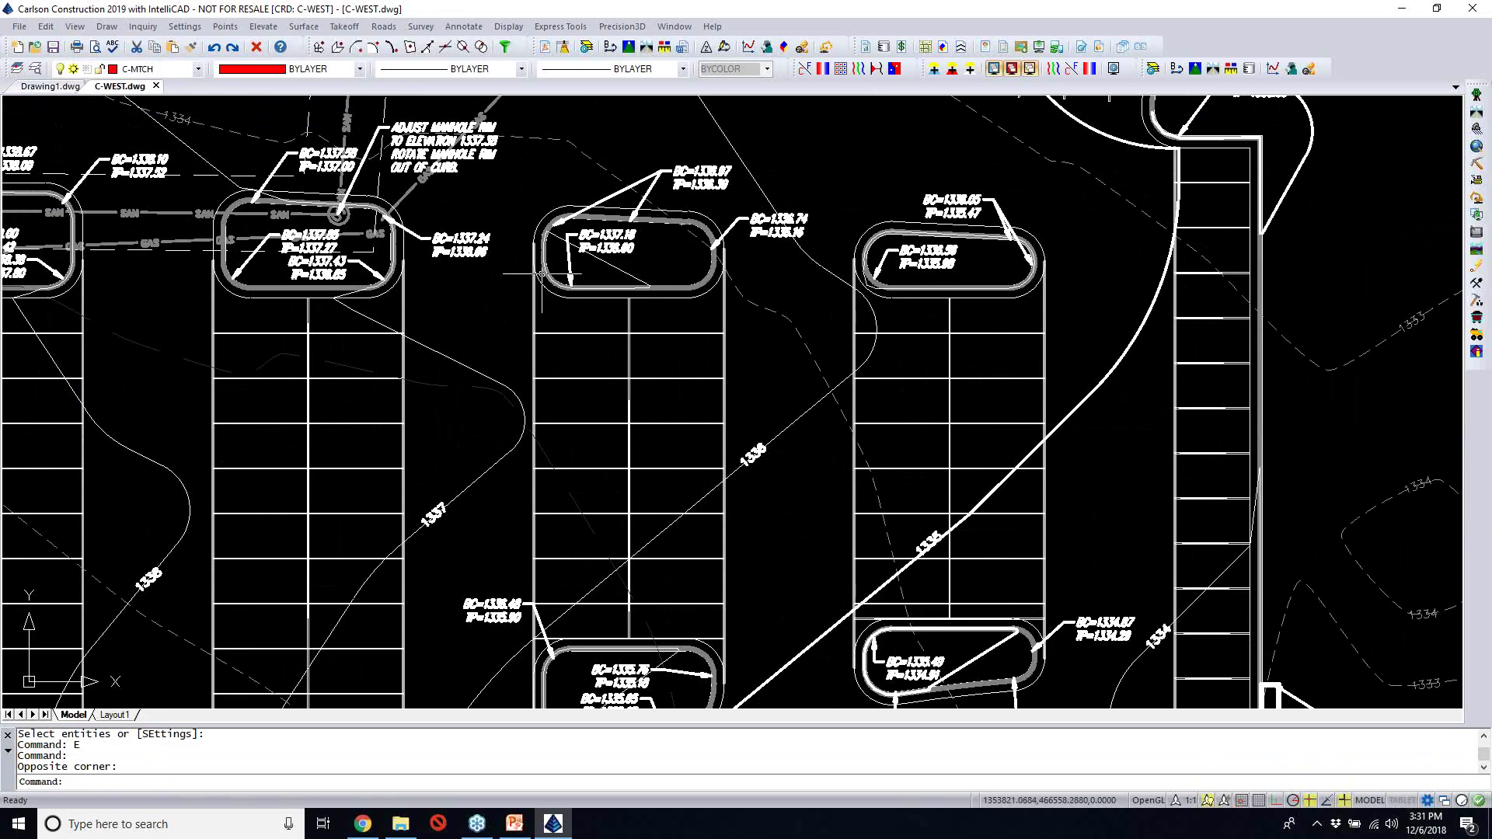
middle_click_drag(630, 282, 844, 426)
middle_click_drag(1061, 381, 939, 232)
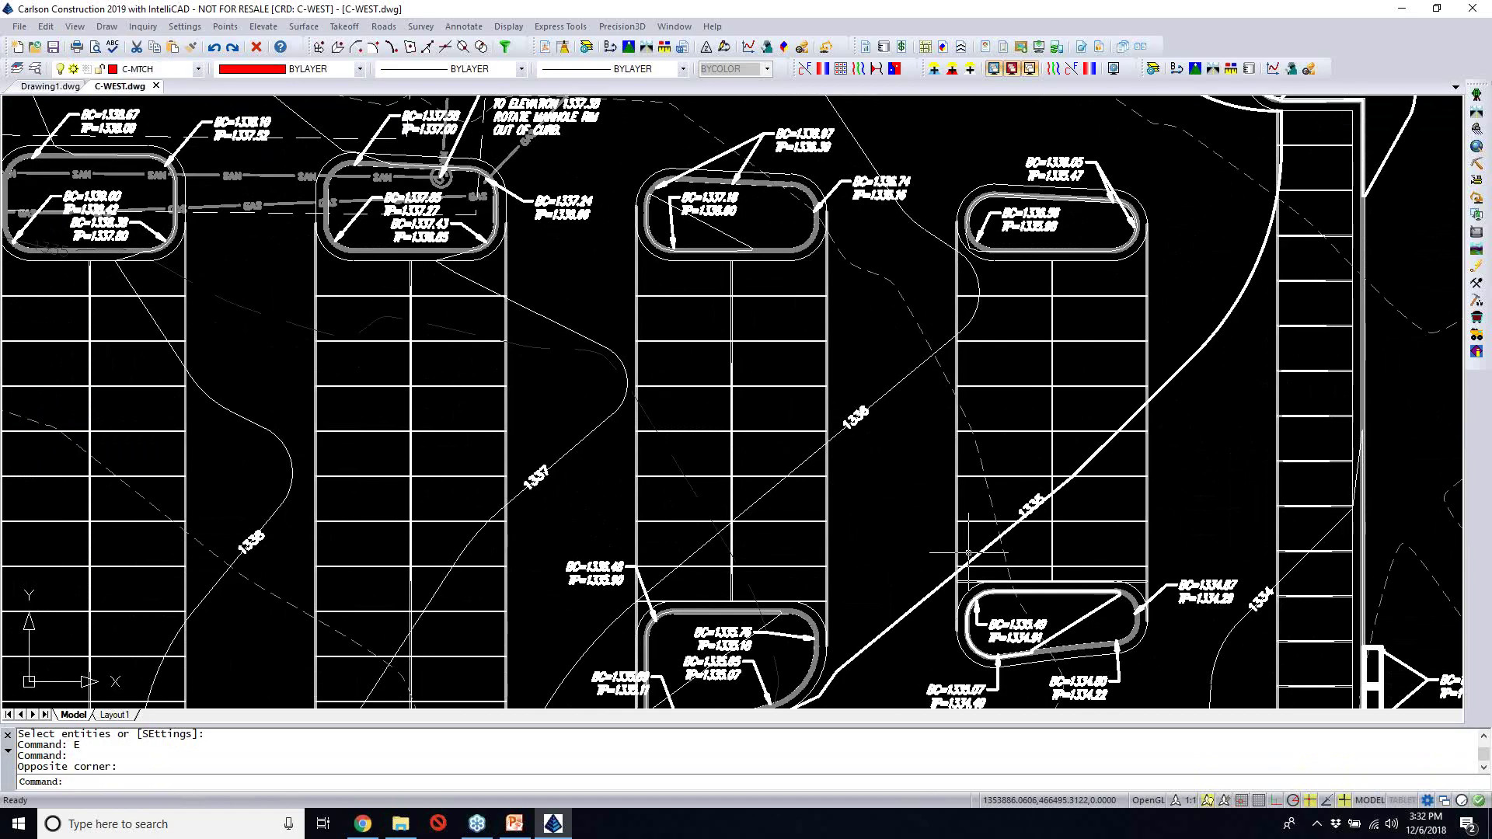
middle_click_drag(969, 554, 937, 494)
scroll(938, 494, "up", 2)
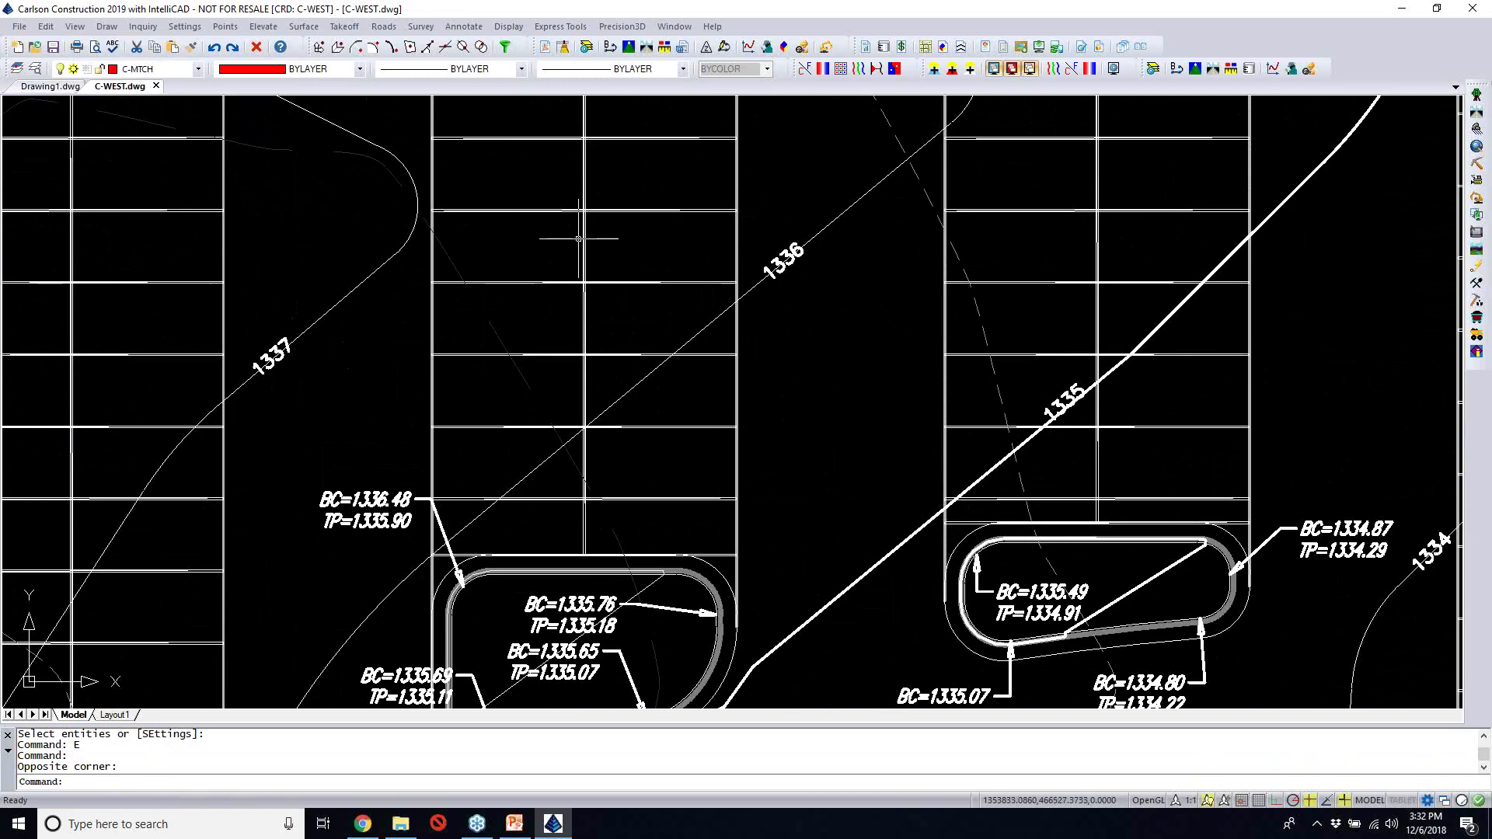
left_click(265, 28)
mouse_move(365, 251)
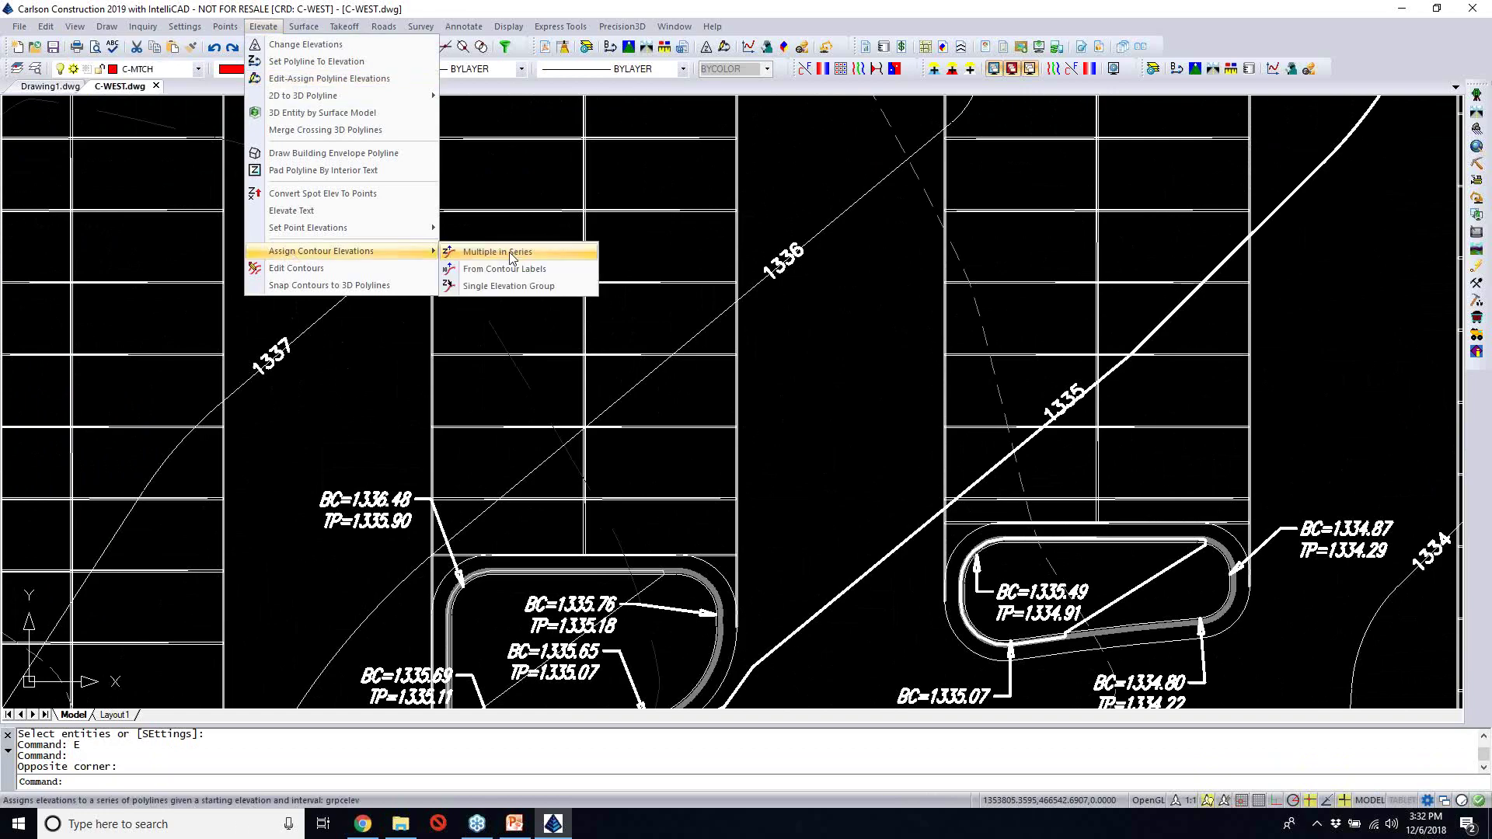
left_click(501, 251)
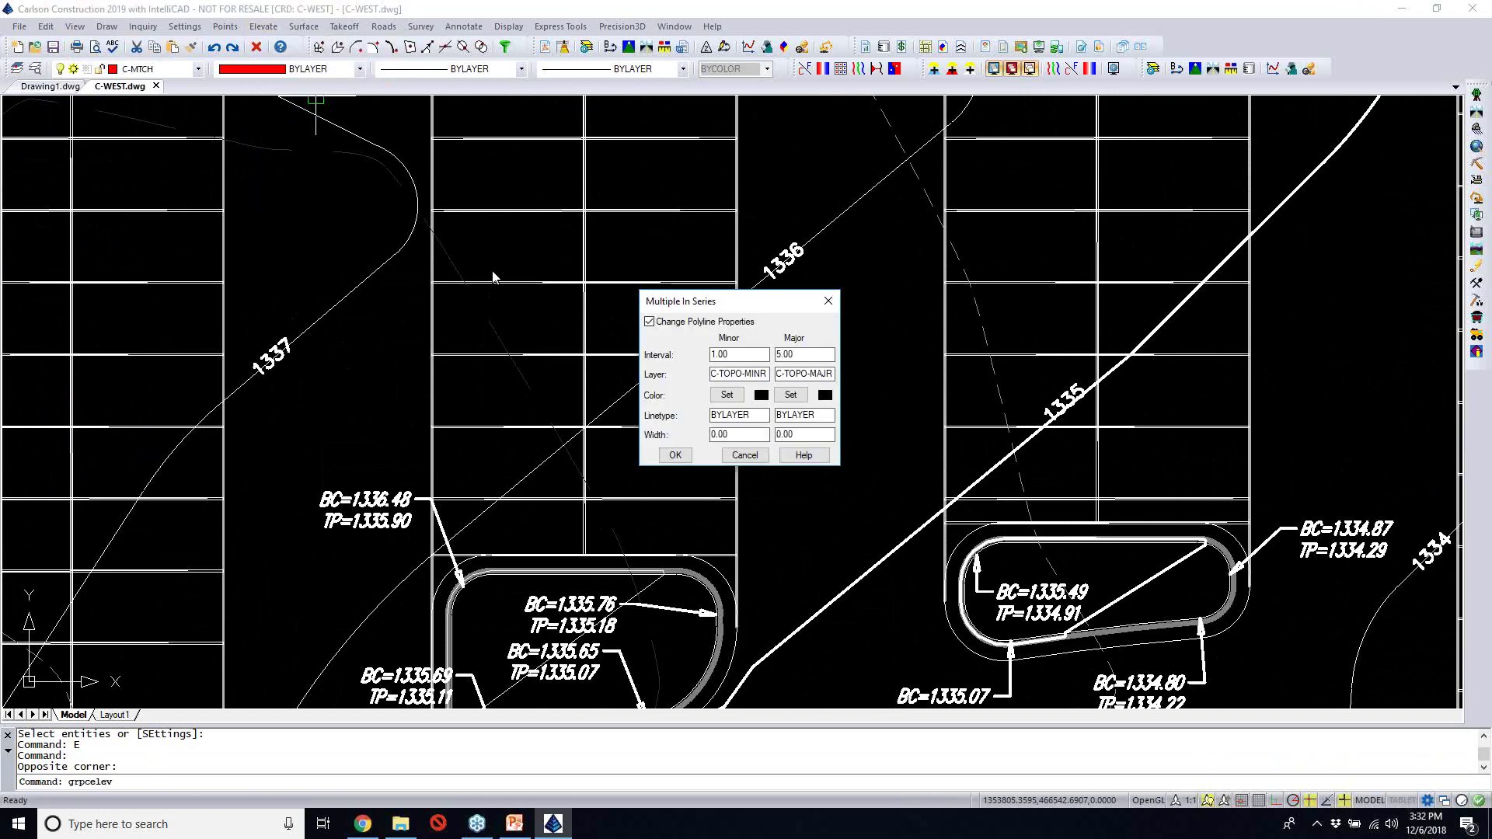
left_click(675, 455)
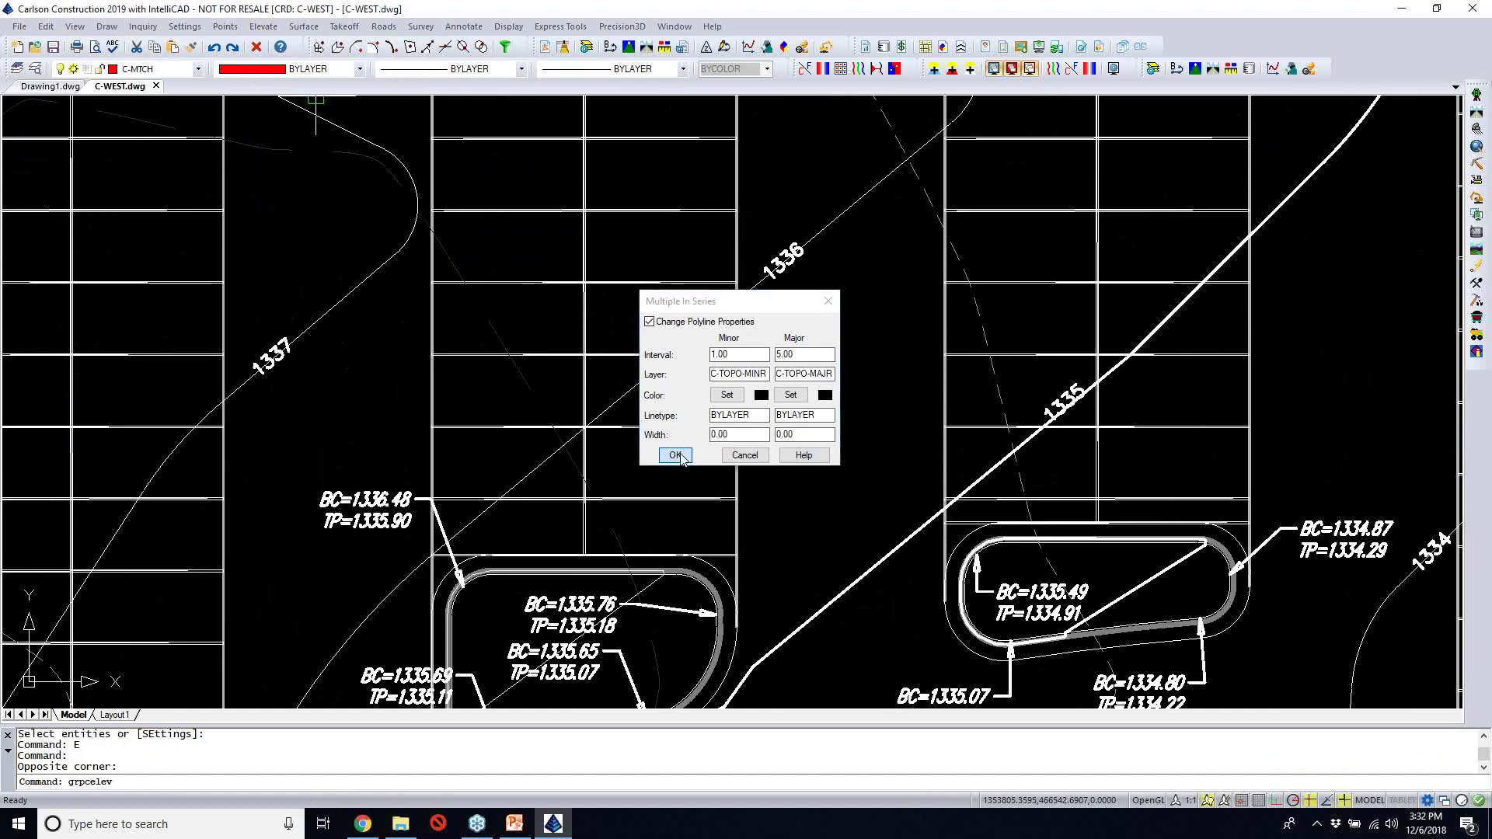
left_click(824, 498)
left_click(802, 413)
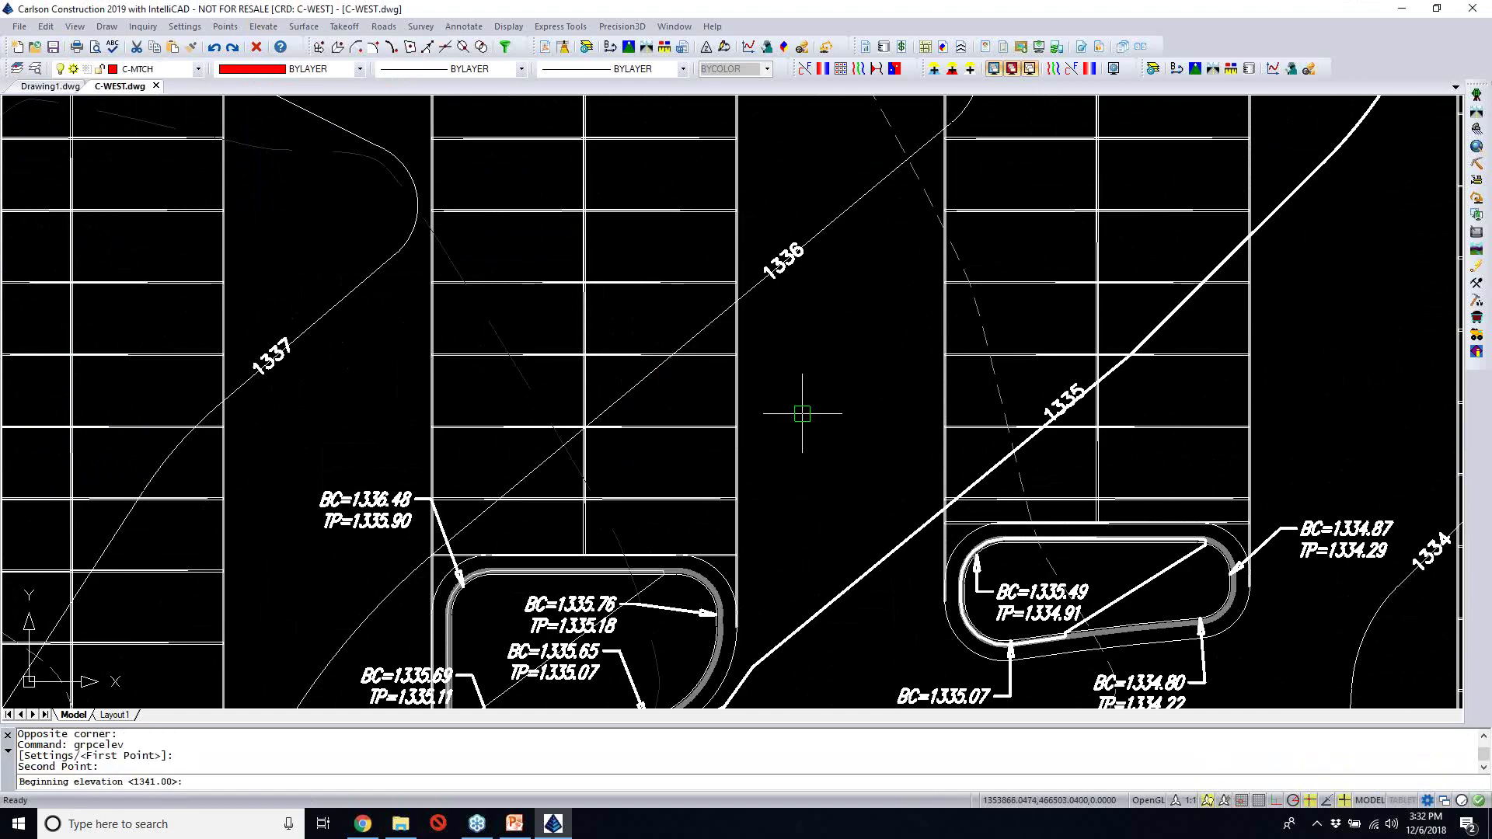
key("Escape")
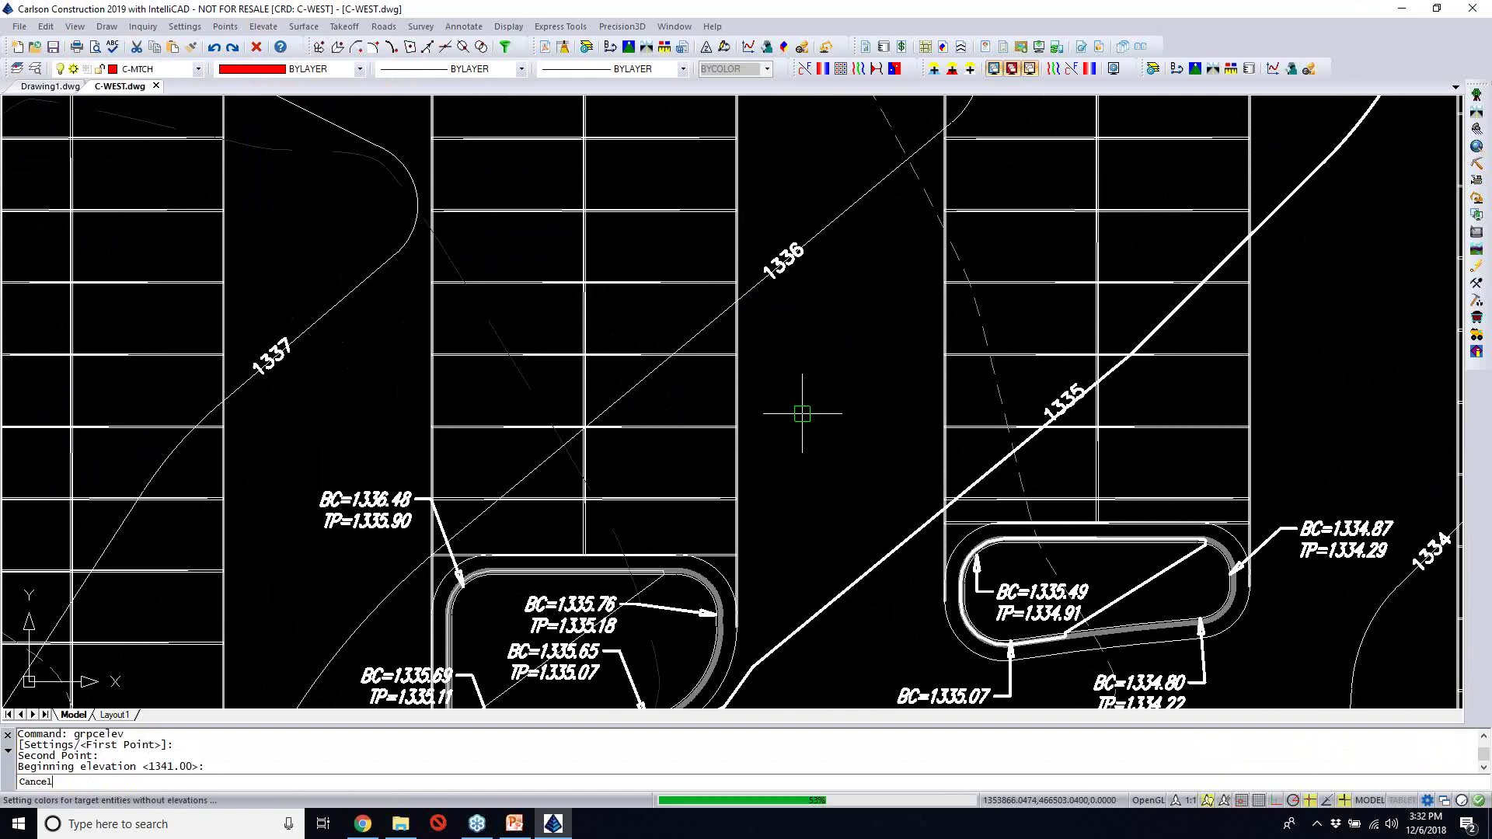
key("Return")
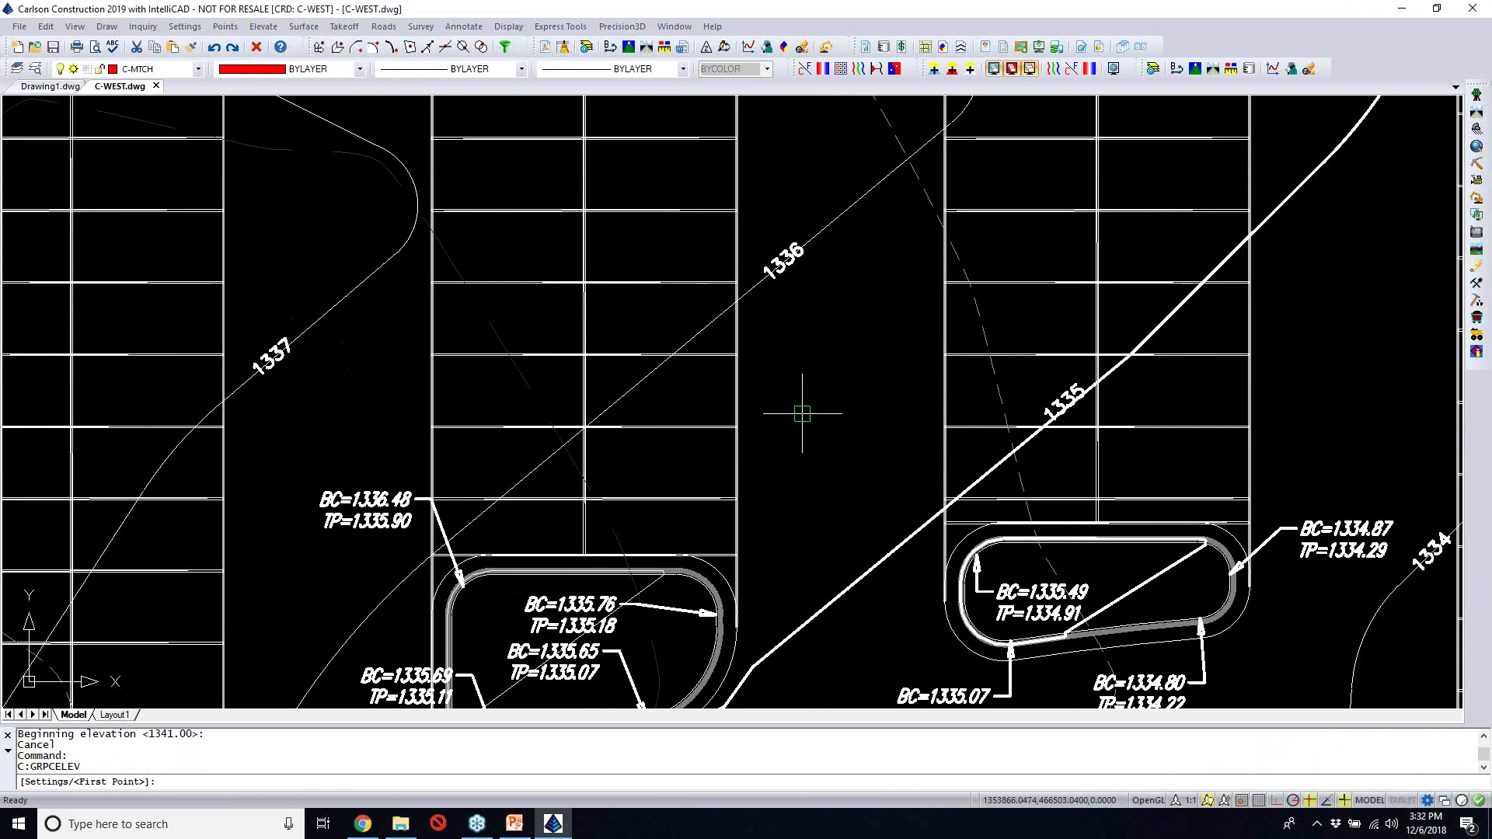
key("Return")
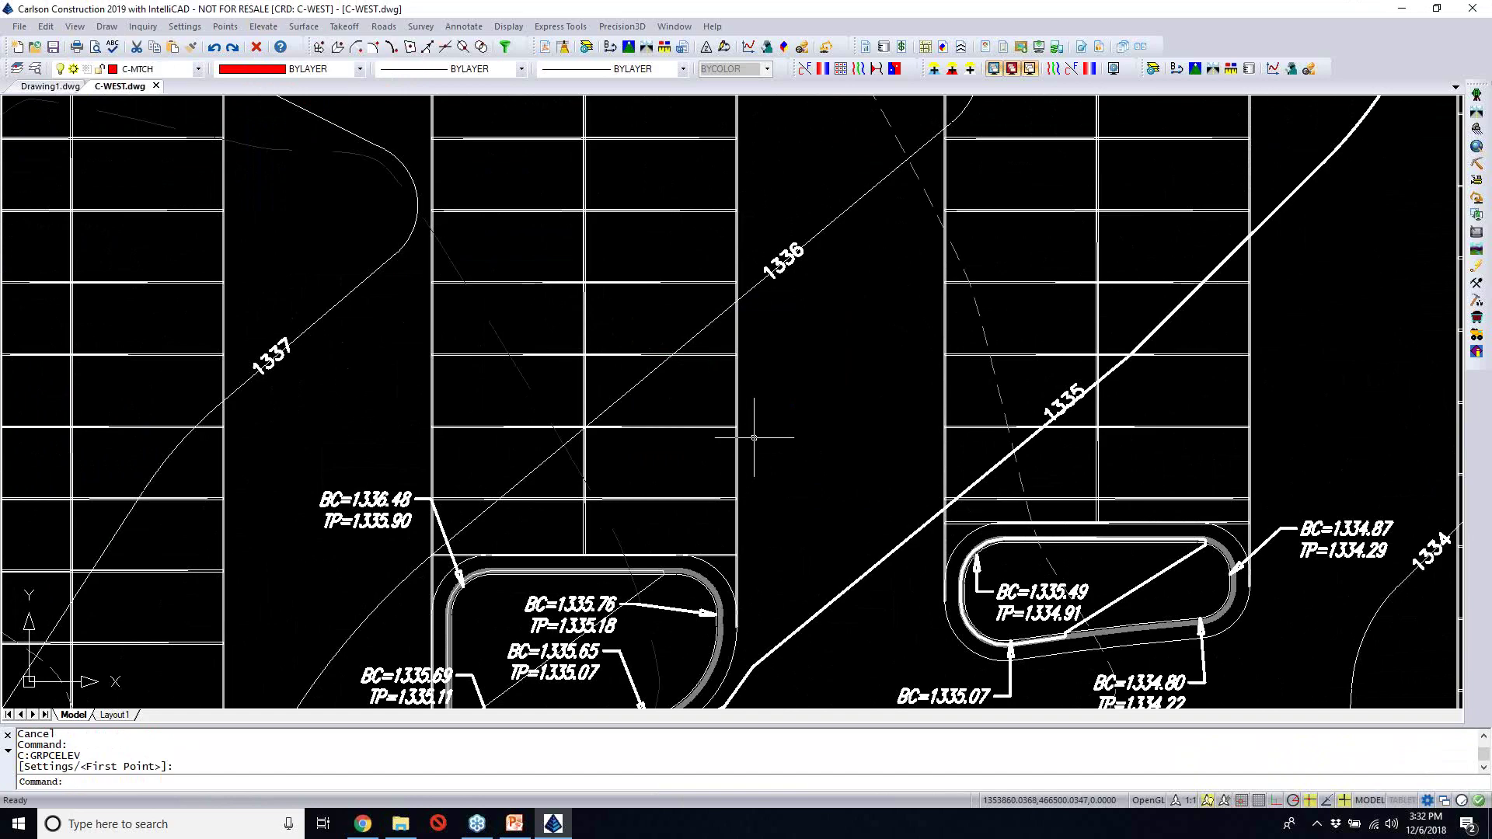
Assign elevations to the 1335 and 1336 contours as a series starting at 1335 and incrementing up, with intervals of 1.00 minor and 5.00 major
key("Return")
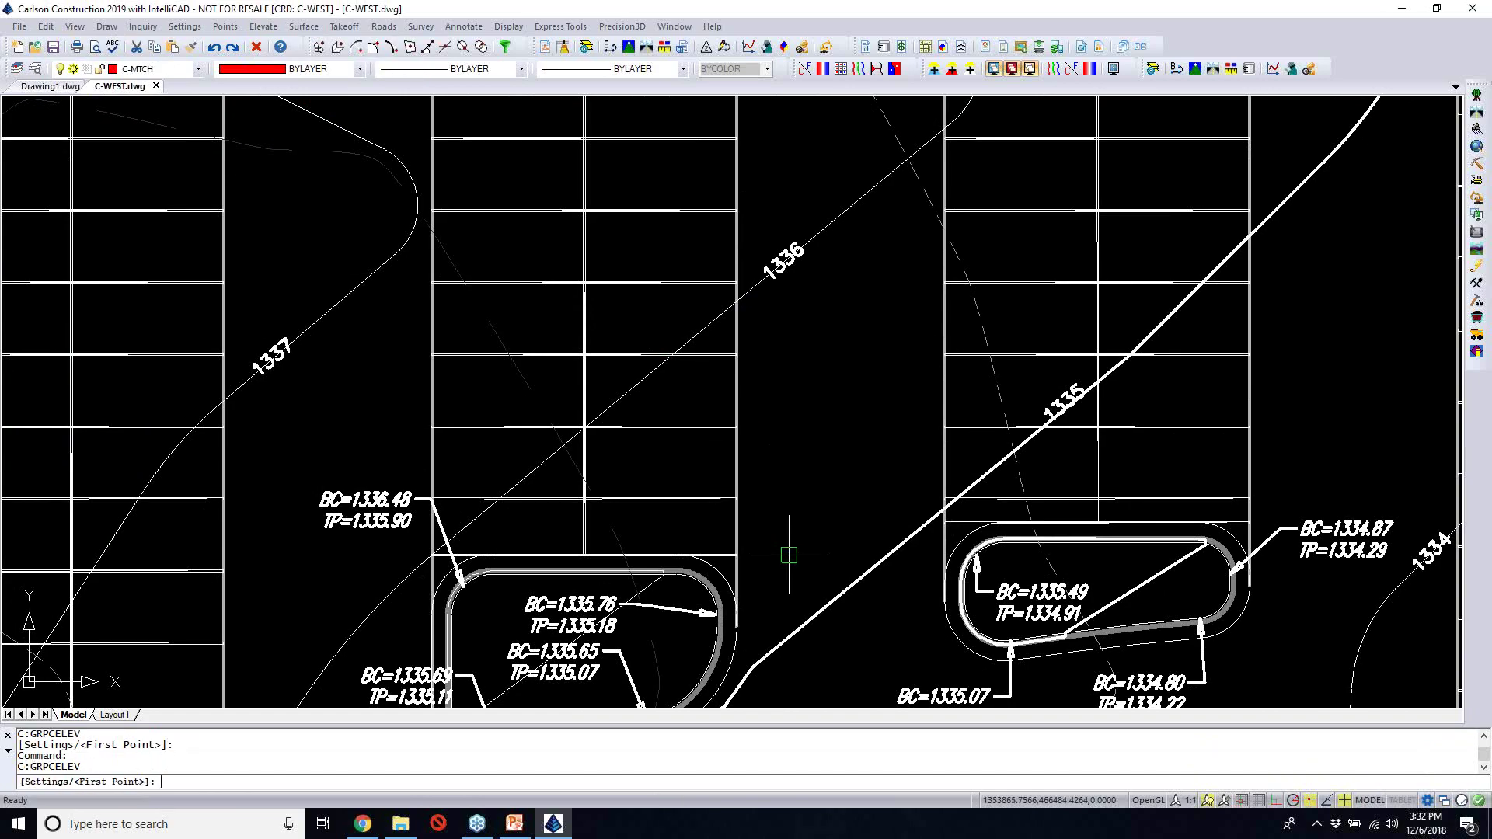
type("s")
key("Return")
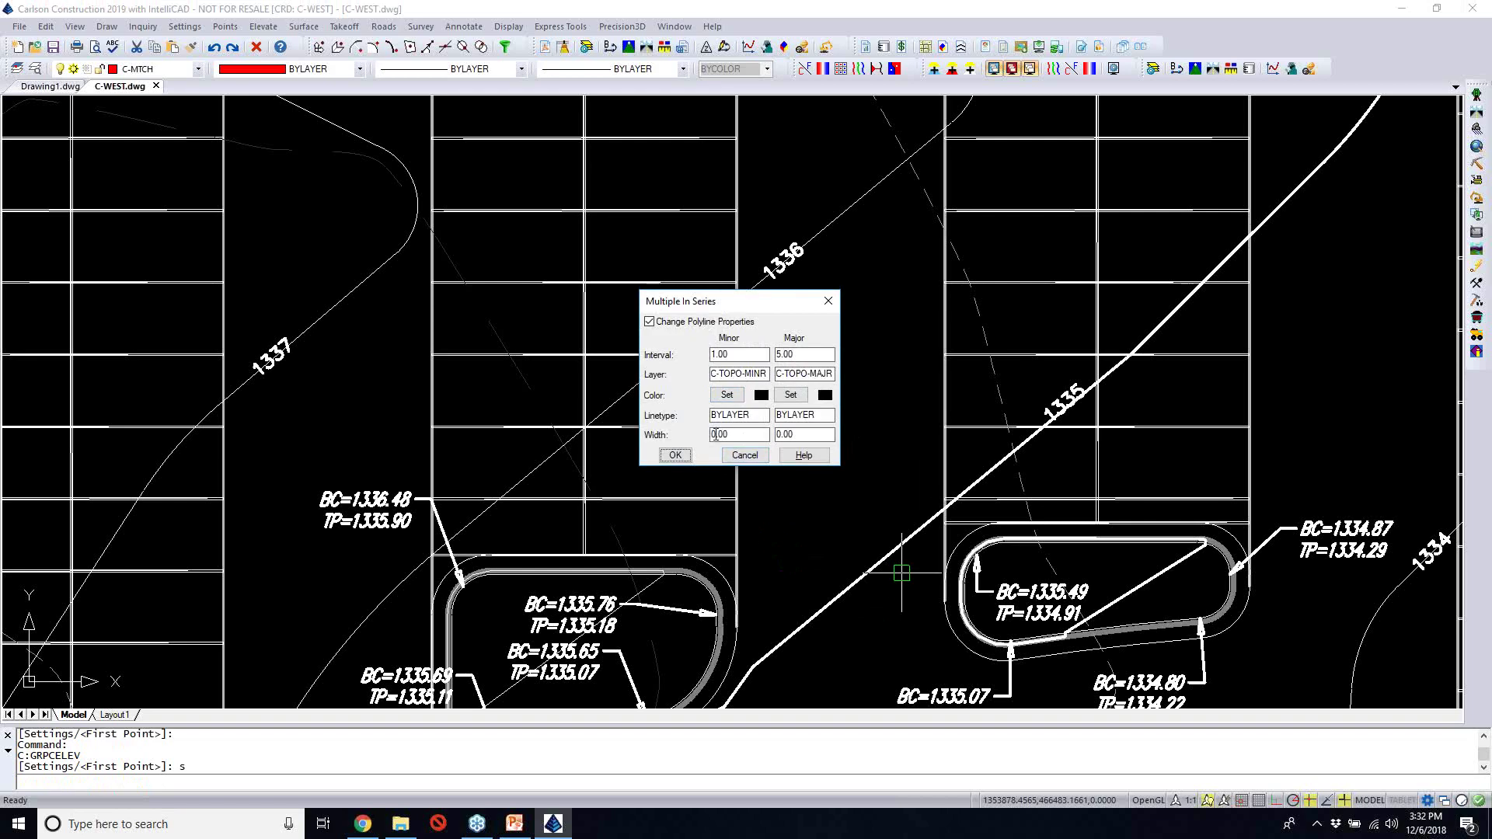
left_click(676, 456)
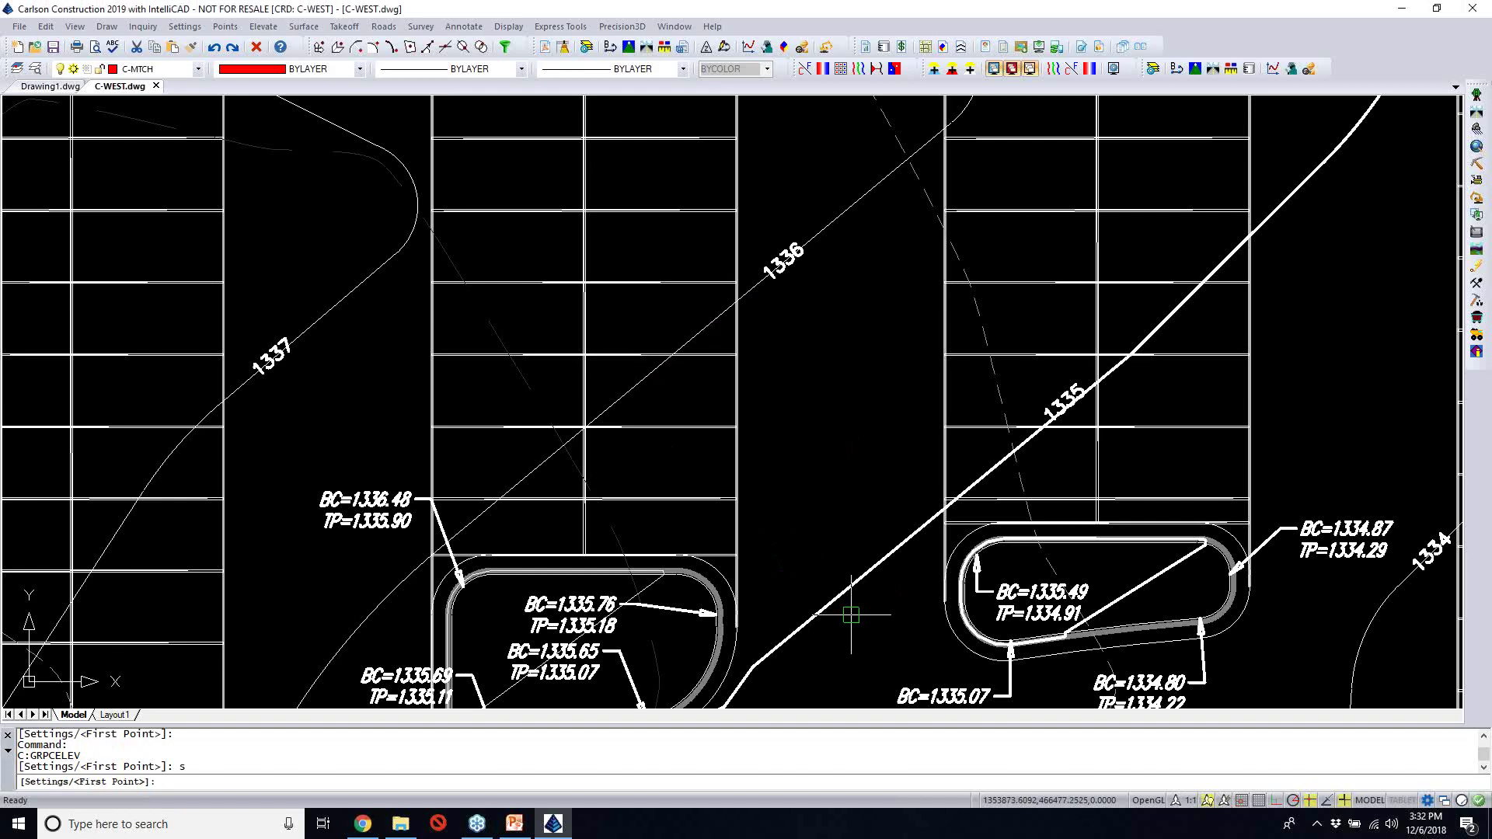
left_click(878, 614)
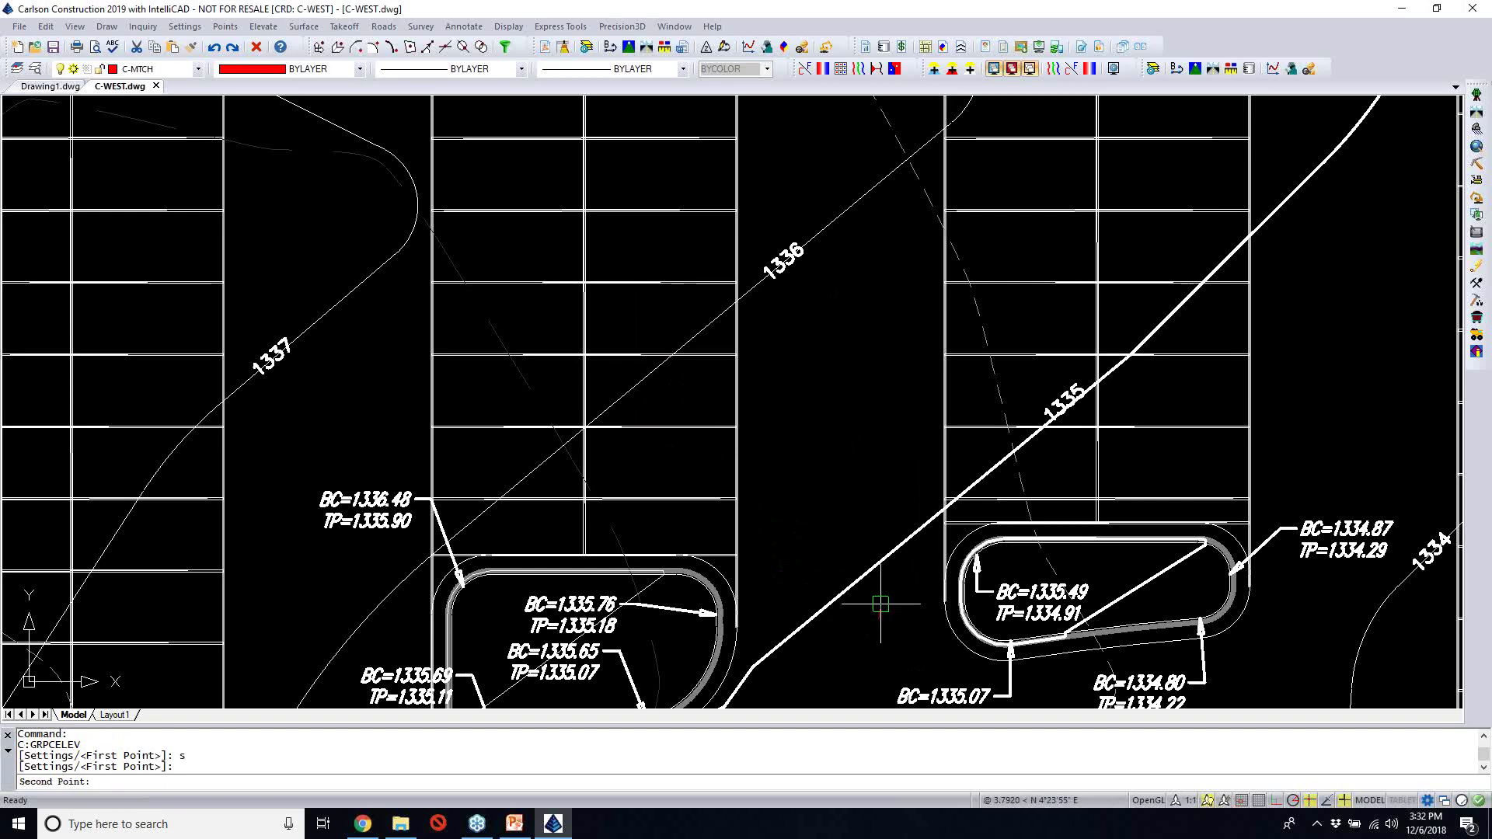
left_click(858, 214)
type("1335")
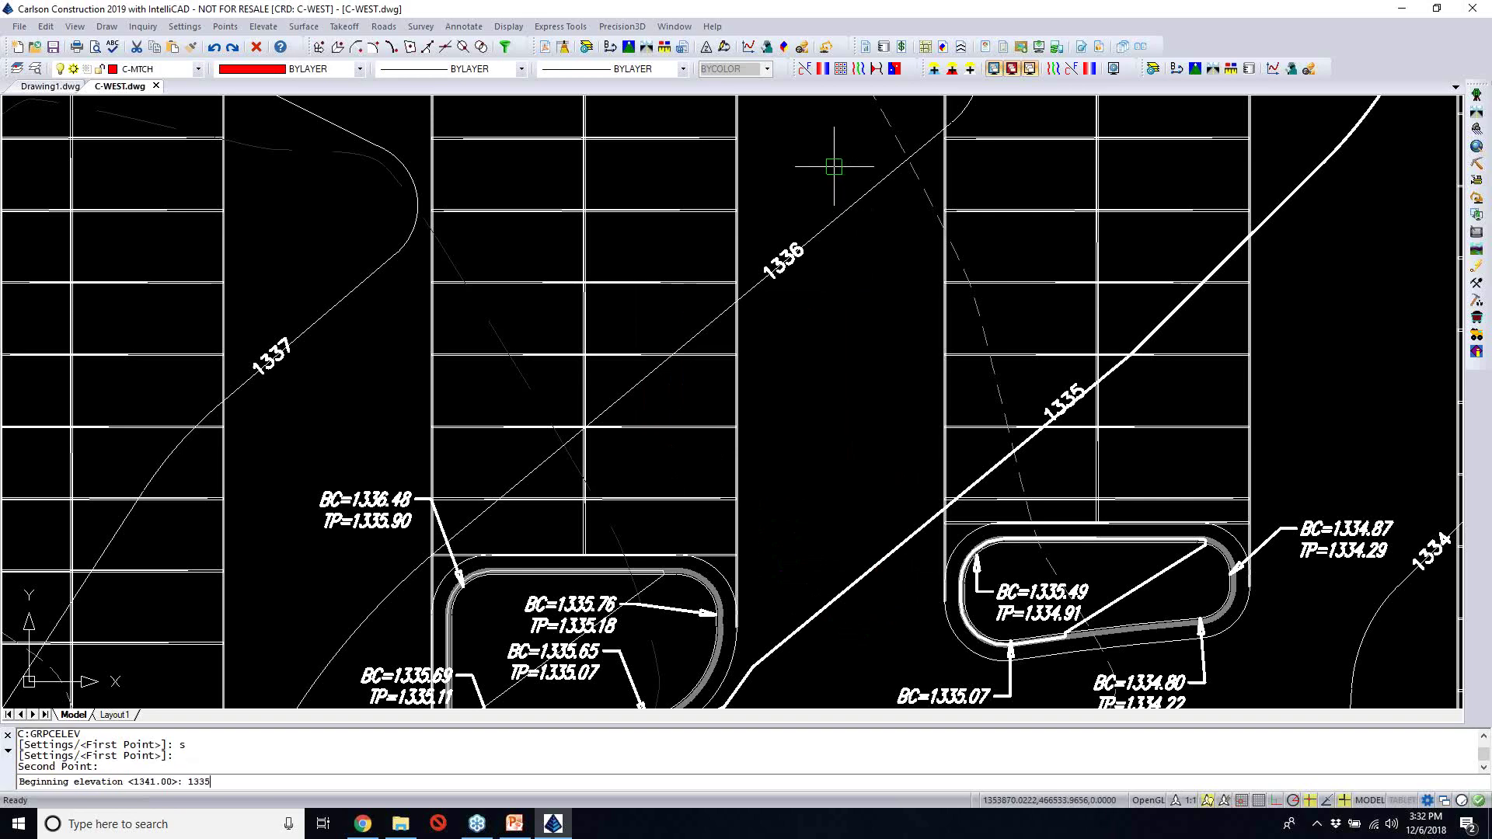
key("Return")
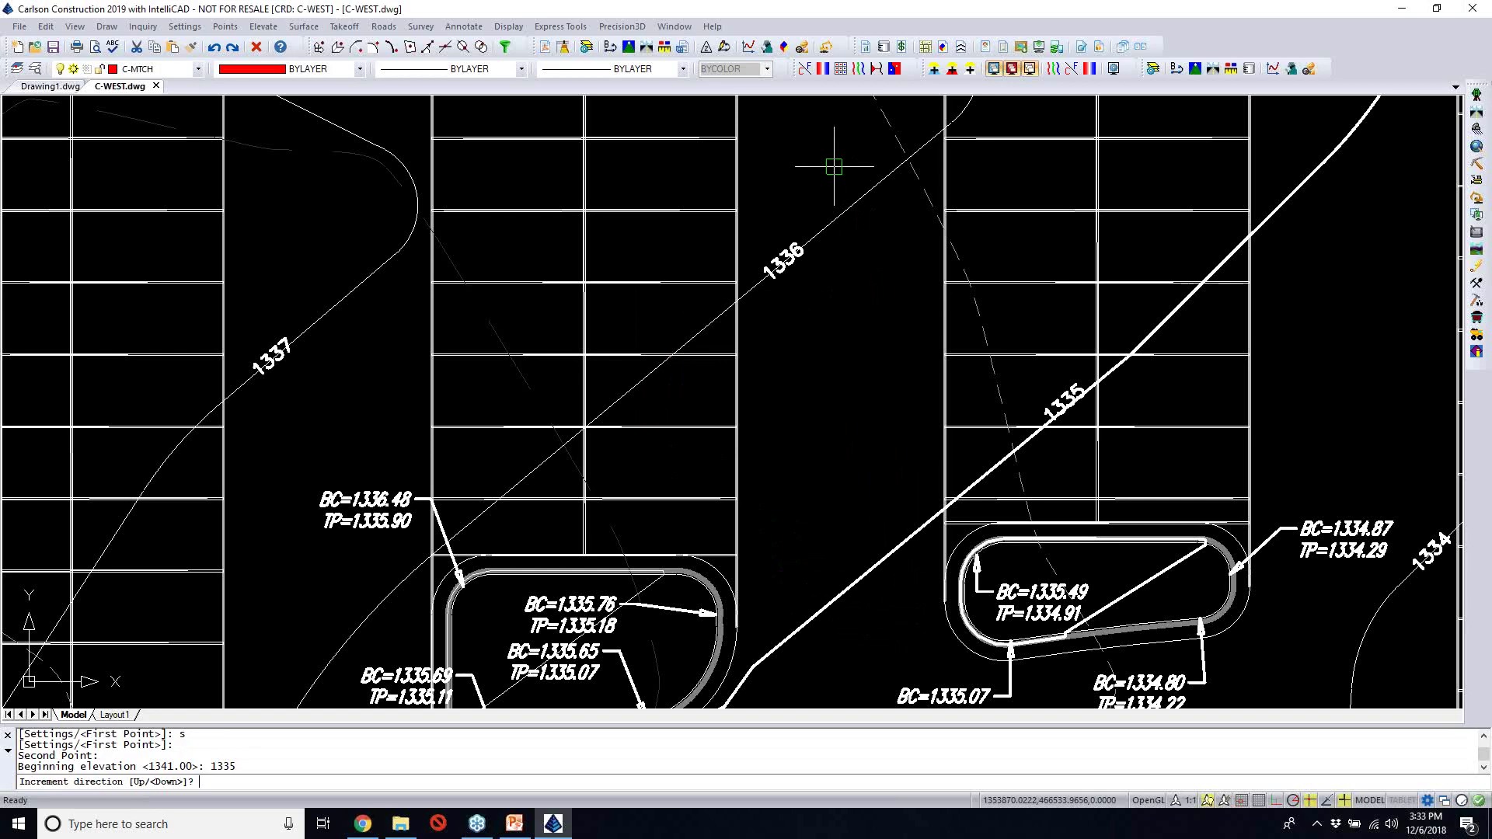
key("Return")
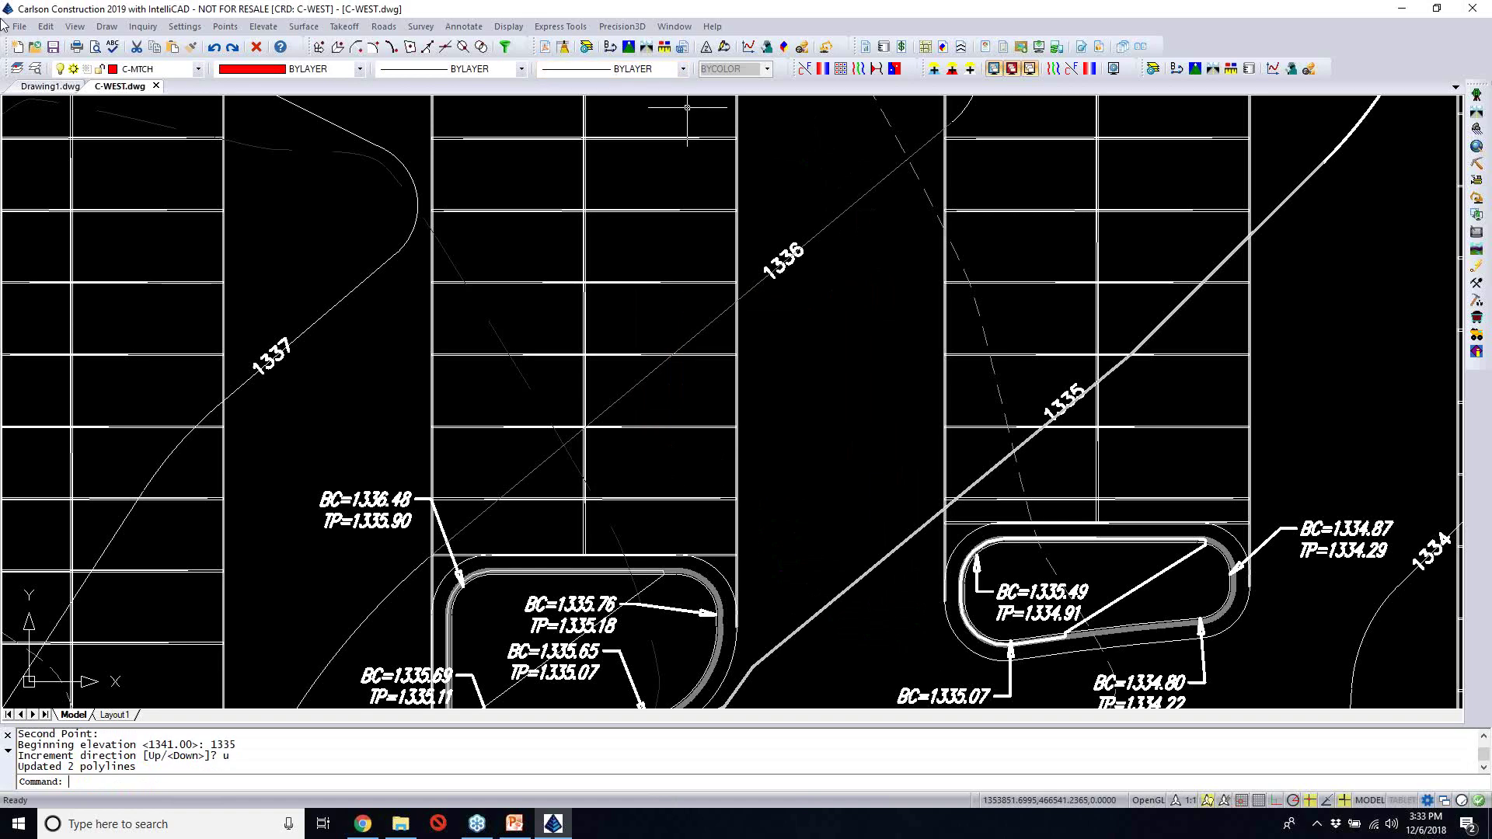
Set the layer colour of C-TOPO-MAJR to green and of C-TOPO-MINR to cyan
left_click(35, 69)
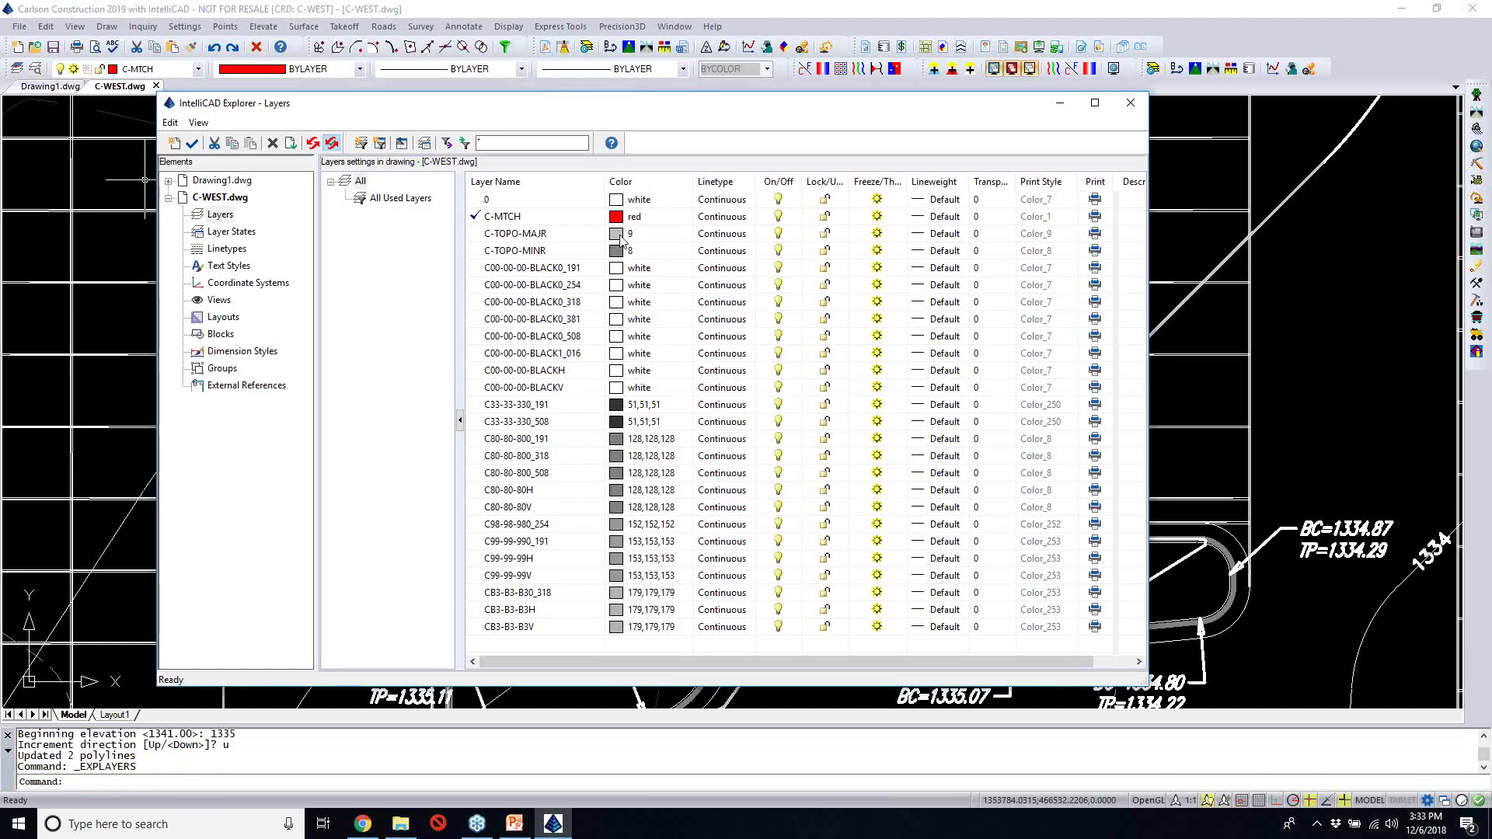
left_click(618, 235)
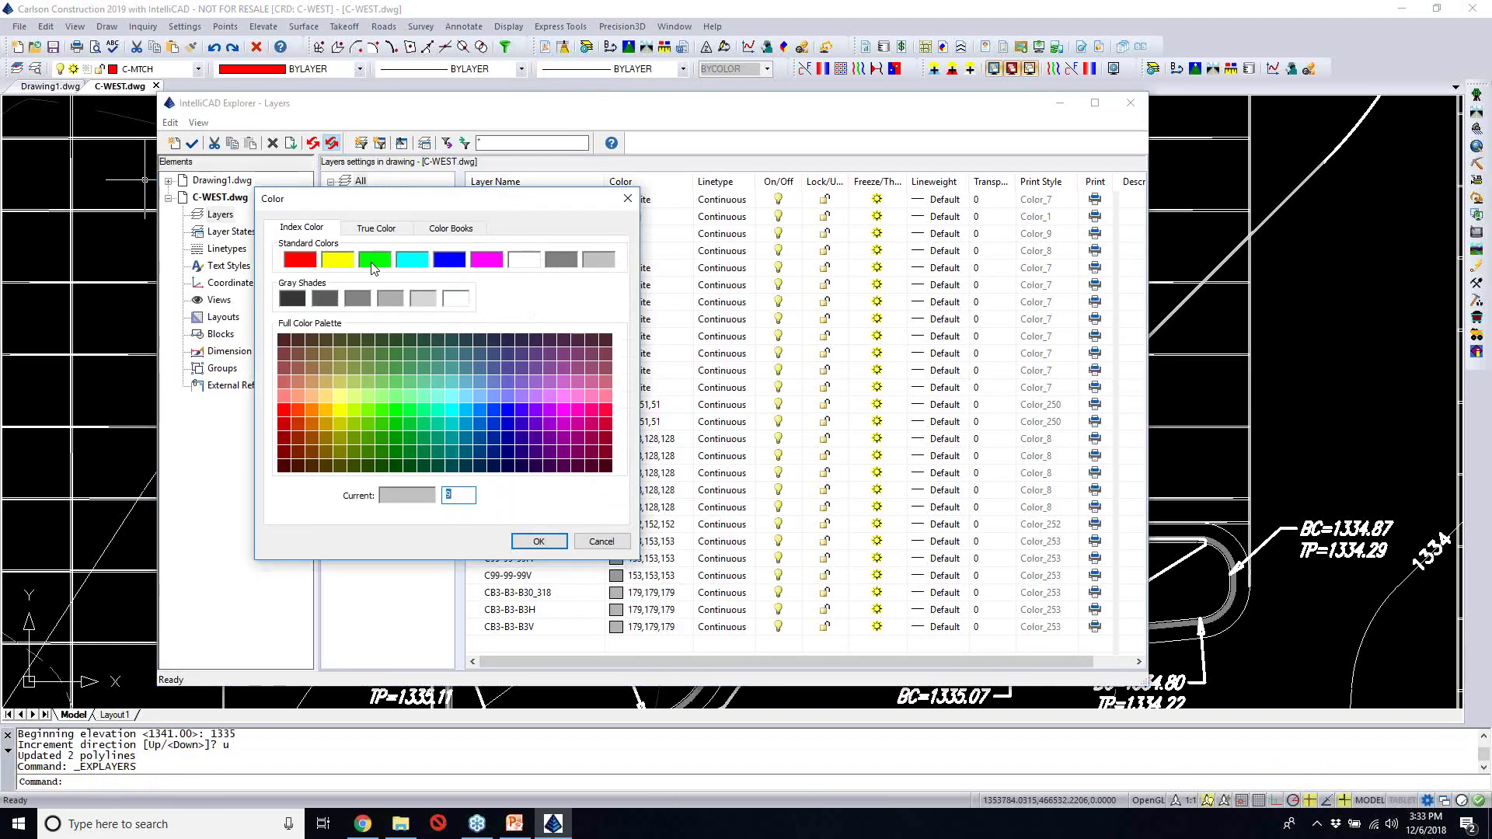
double_click(373, 262)
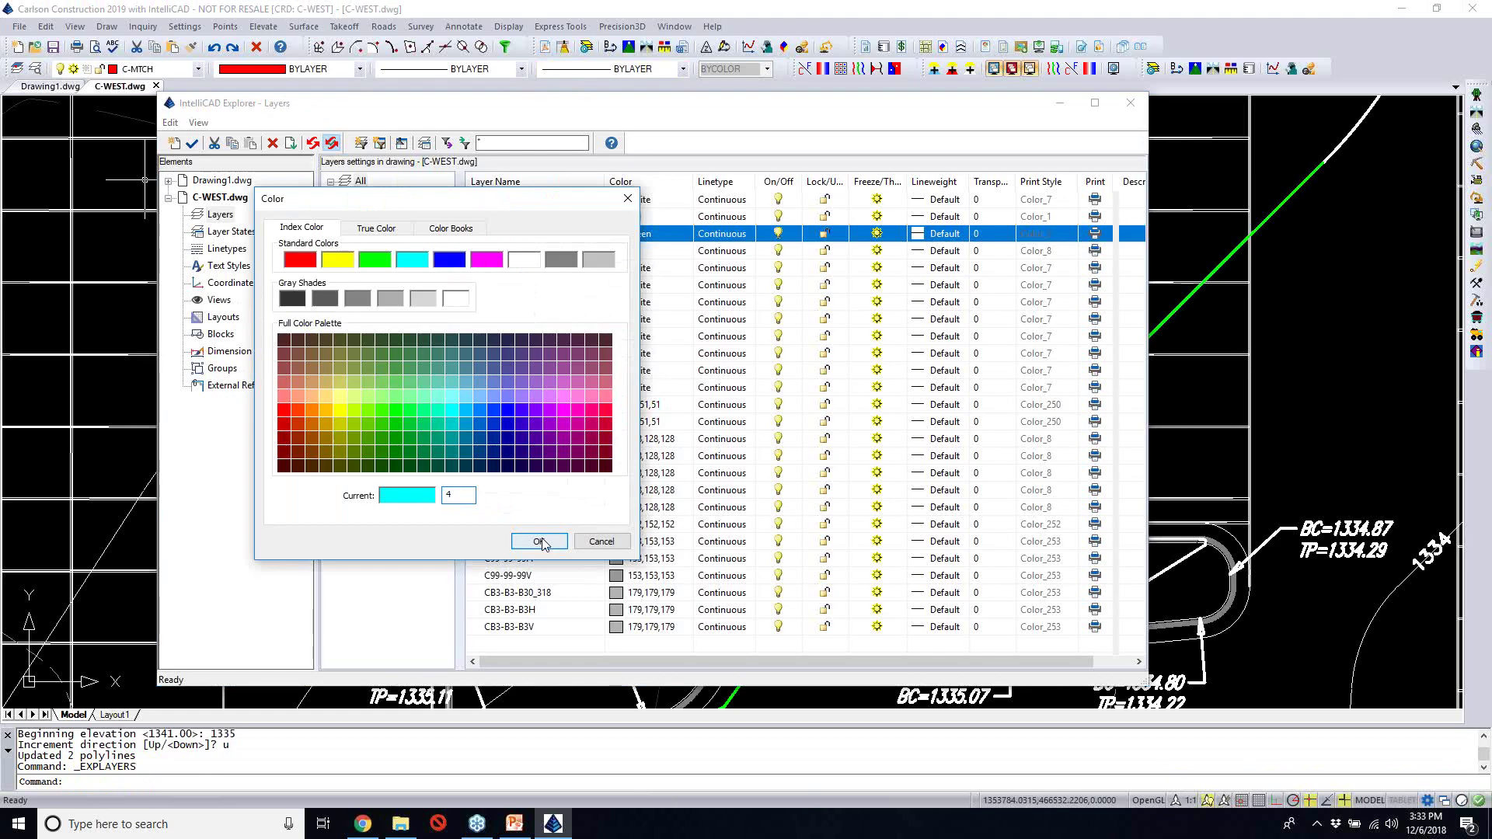
left_click(540, 542)
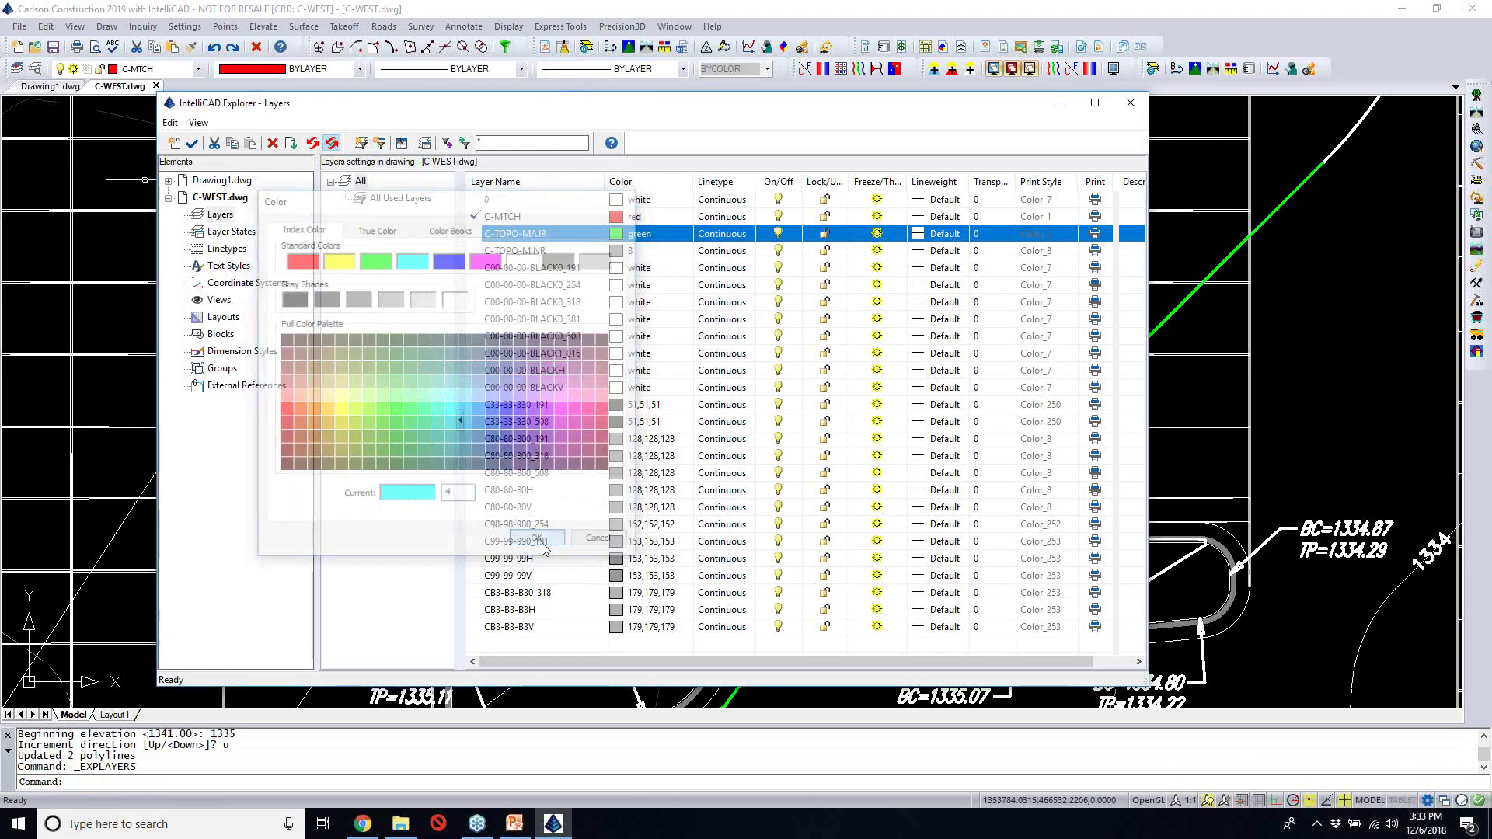
left_click(1131, 103)
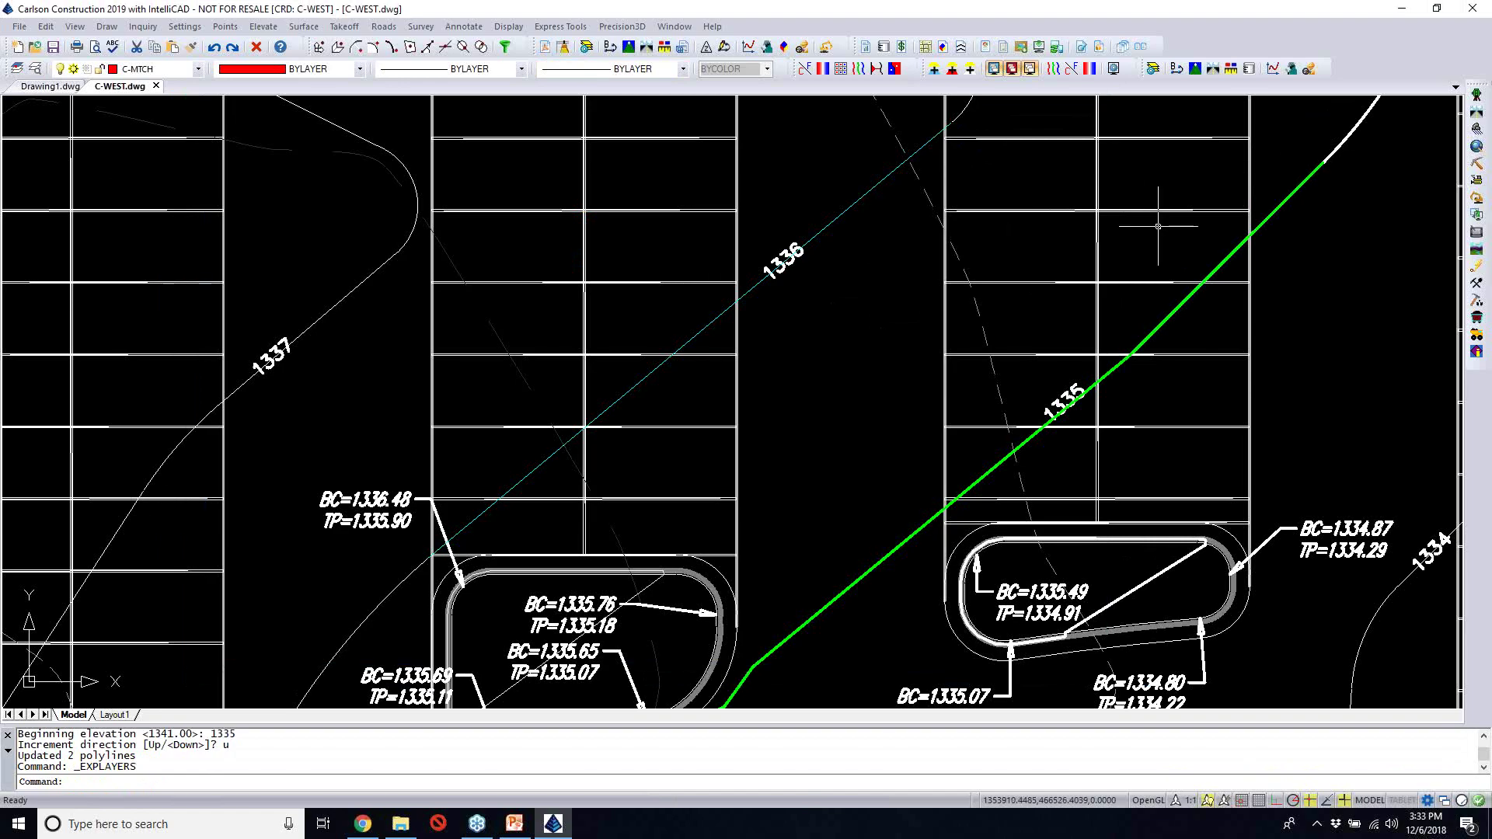
Undo the colour changes of the C-TOPO-MAJR and C-TOPO-MINR layers
key("ctrl+z")
key("ctrl+z")
key("ctrl+z")
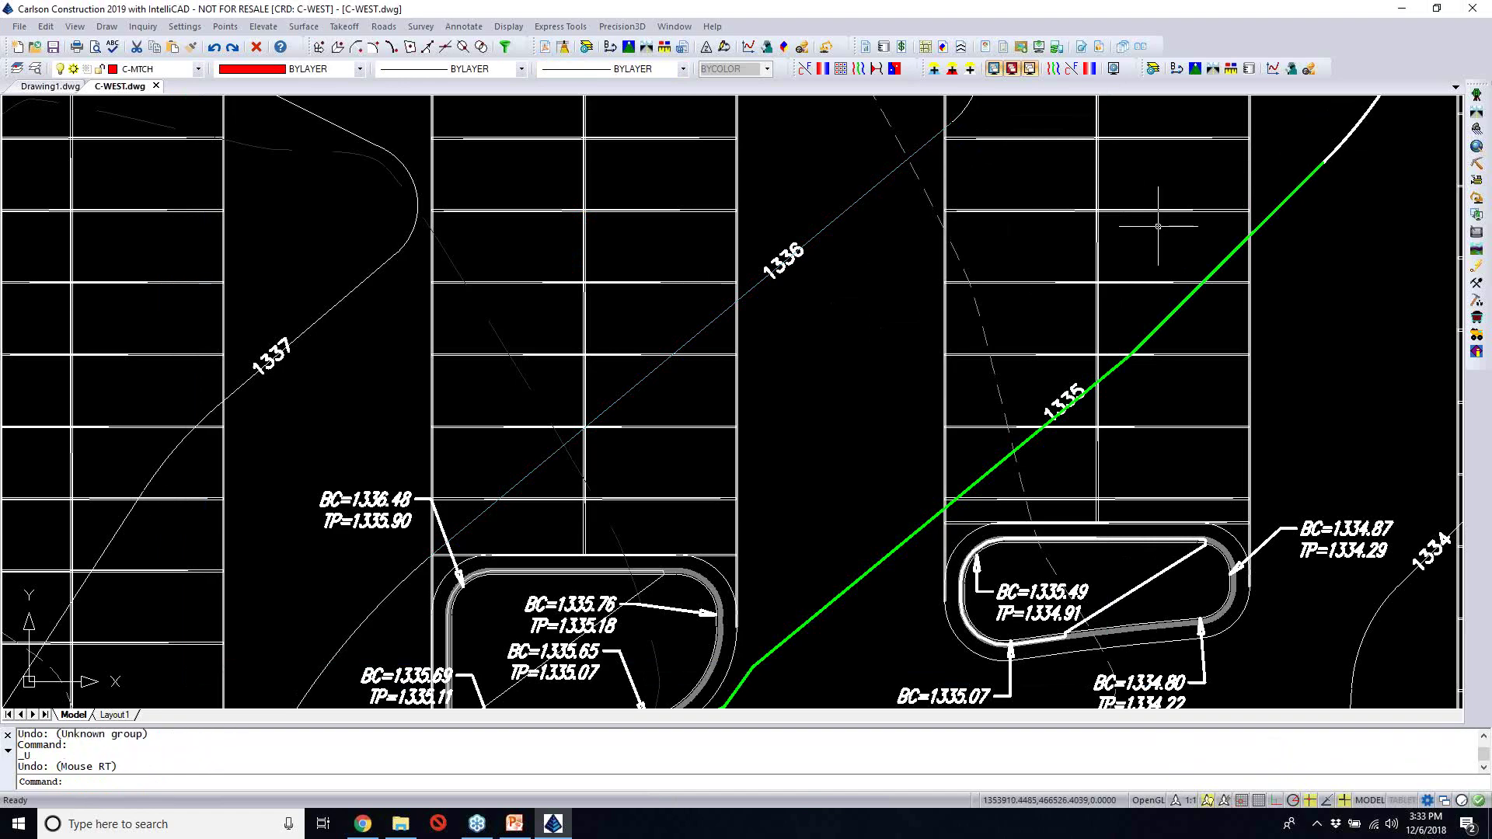
key("ctrl+z")
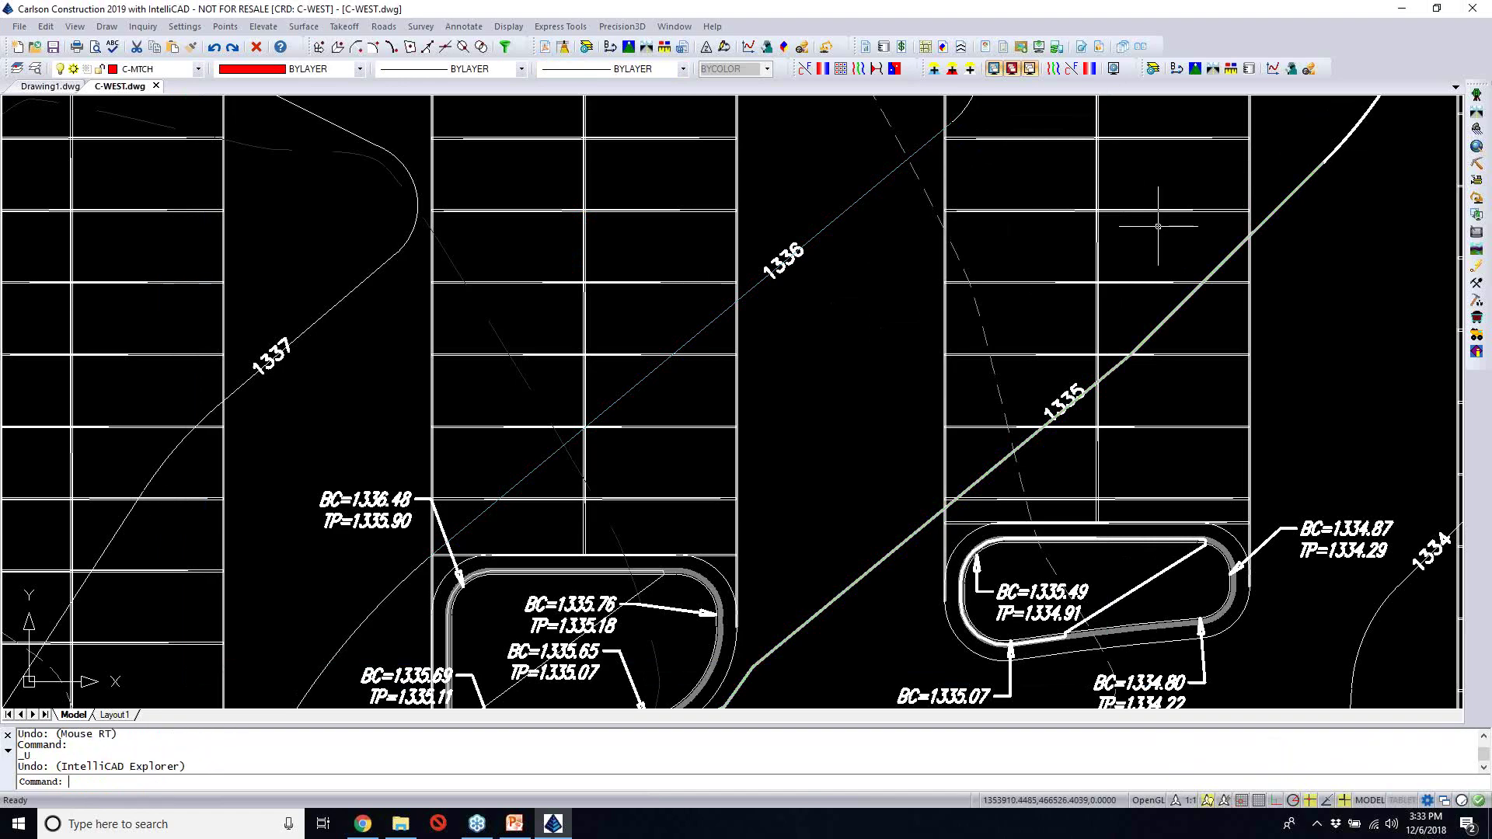
type("u")
key("Return")
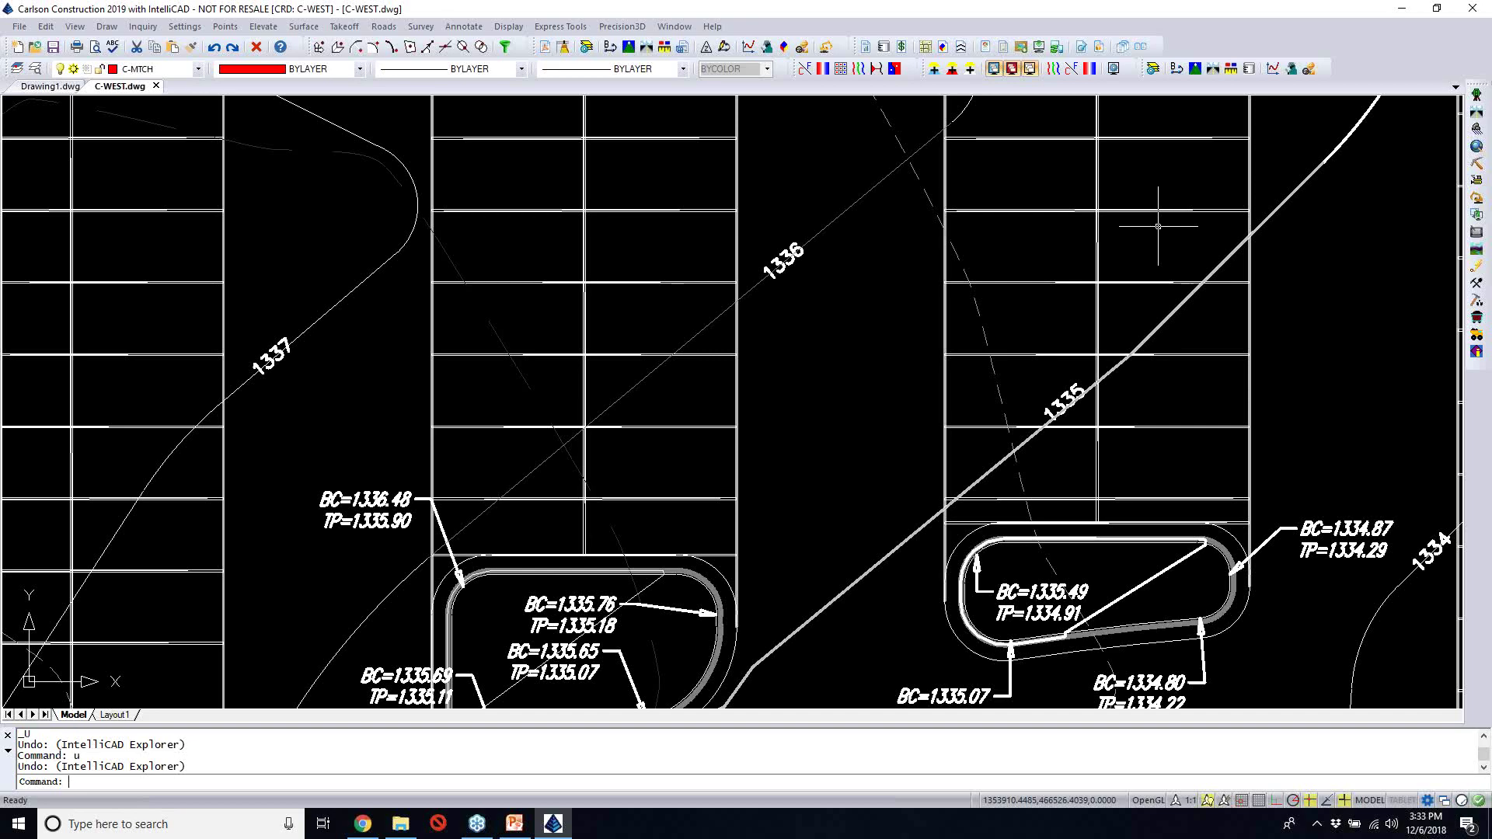
Undo the series elevation assignment on the 1335 and 1336 contours
key("ctrl+z")
key("ctrl+z")
key("ctrl+z")
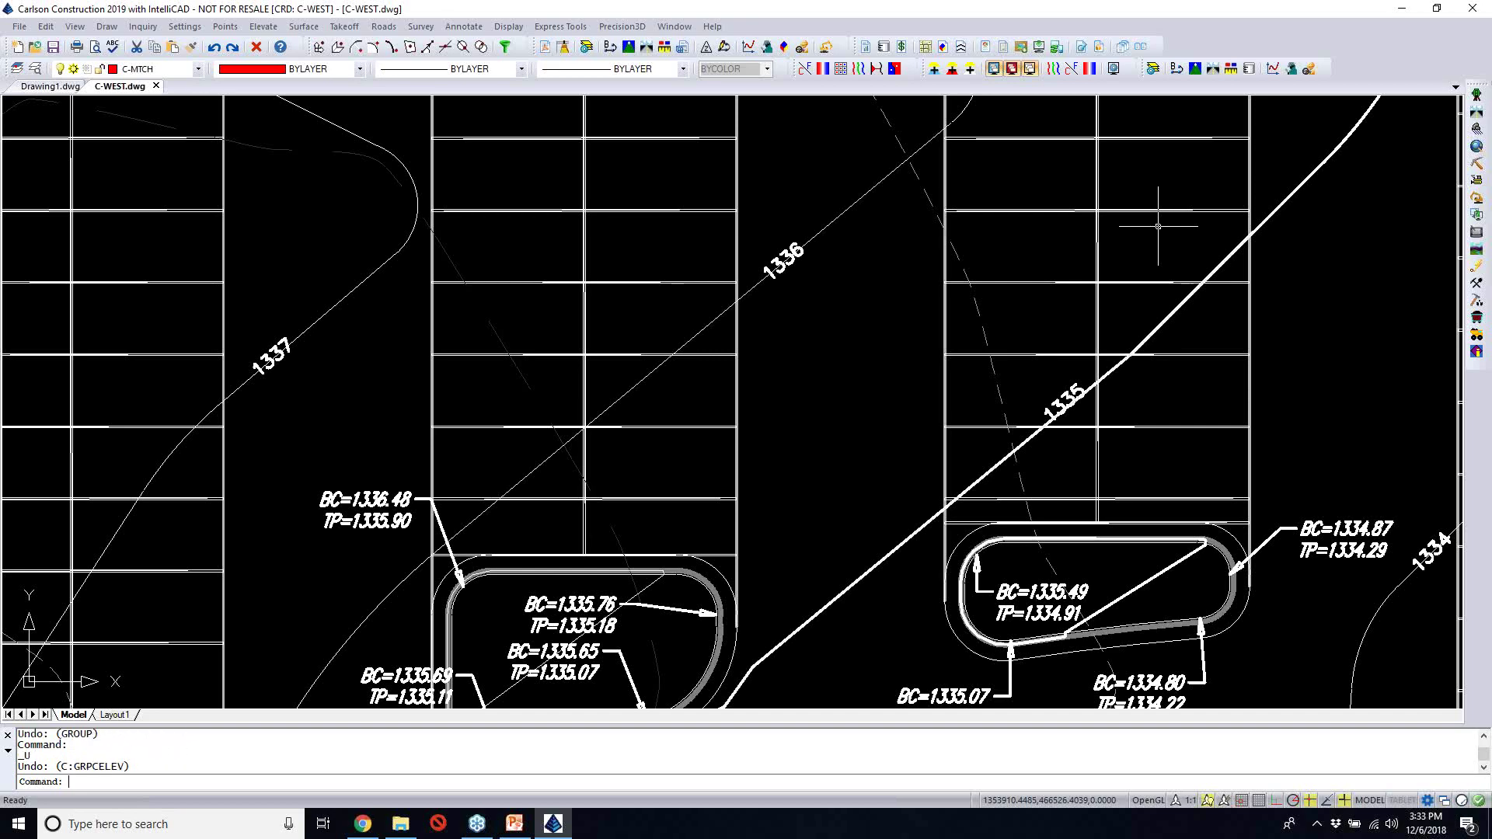
key("ctrl+z")
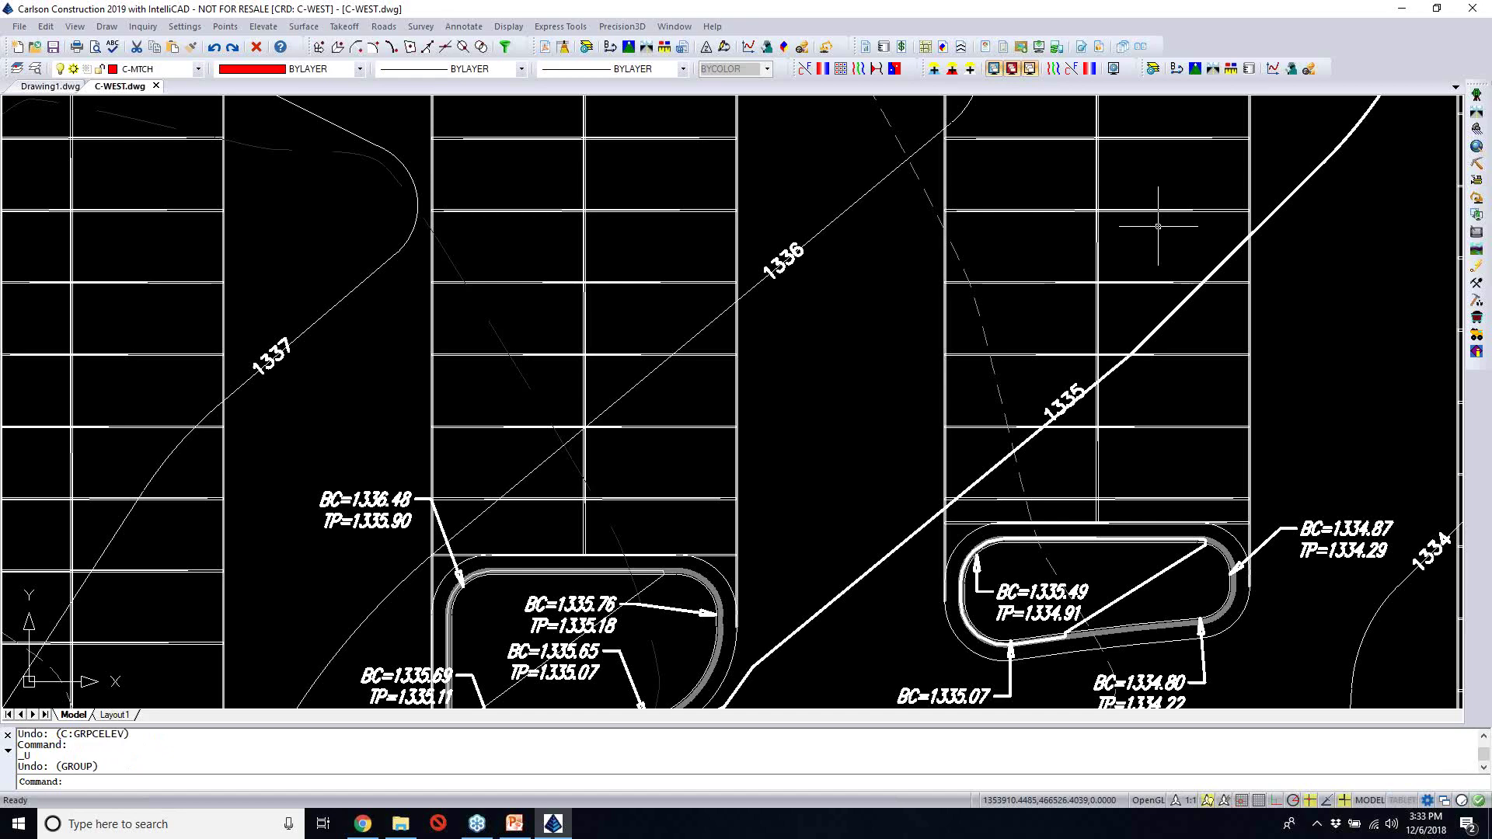
key("ctrl+z")
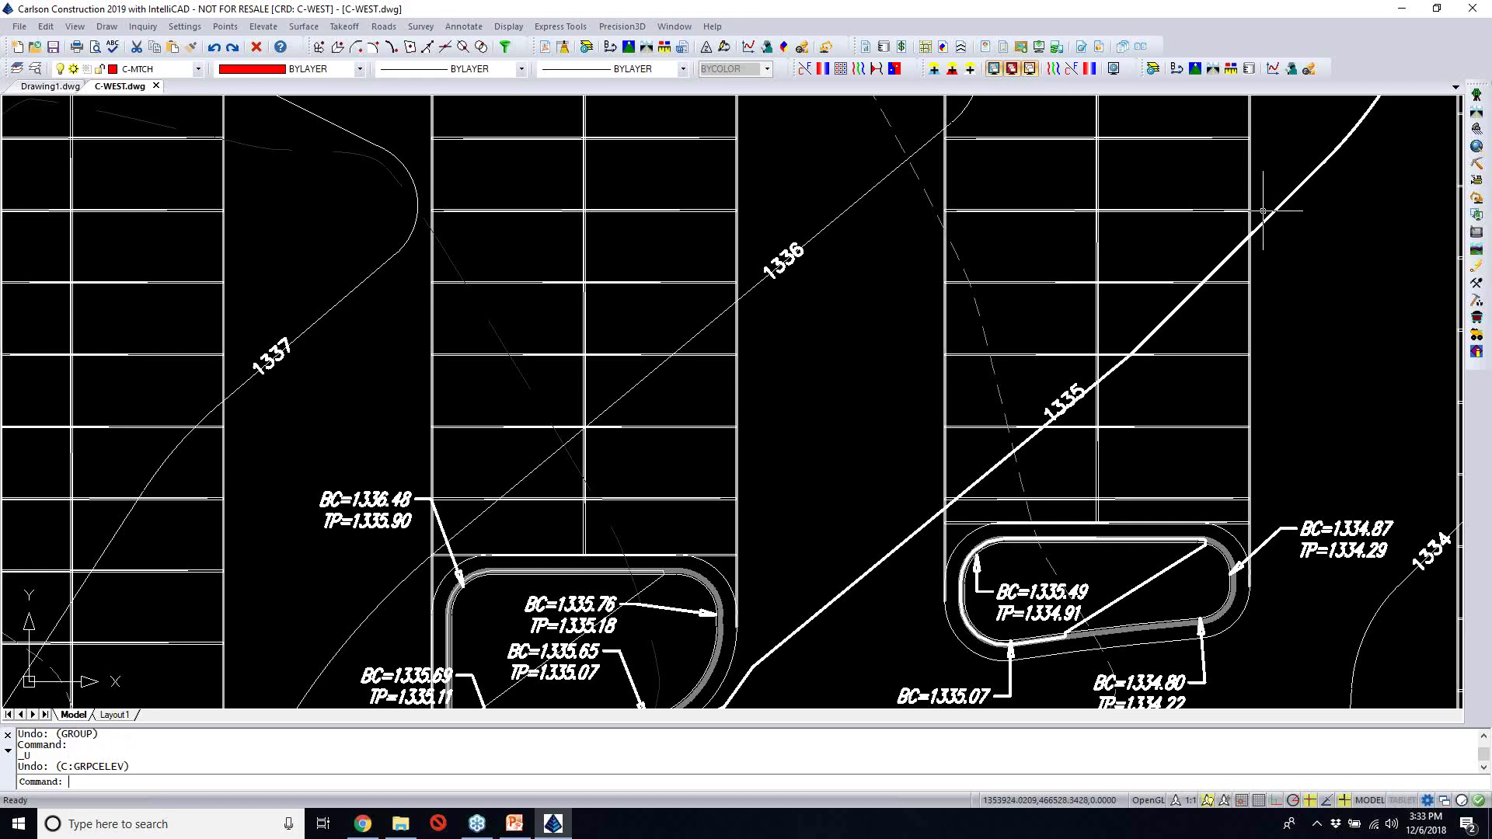
Select the thick 1335 contour polyline northeast of its label
left_click(1292, 196)
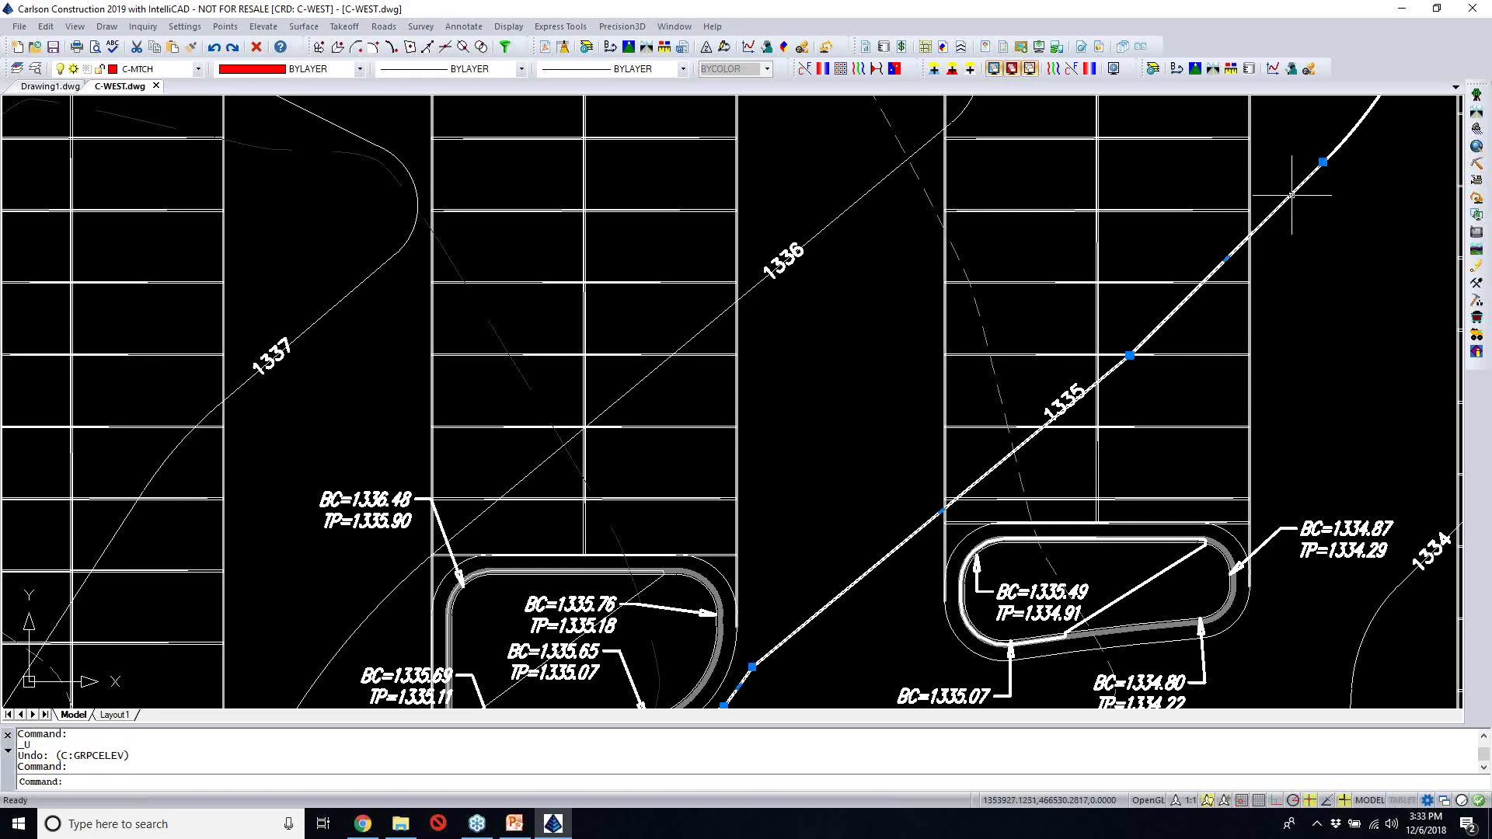
Check whether the 1336 contour is one continuous polyline by selecting its straight and curved parts
left_click(853, 205)
middle_click_drag(853, 205, 800, 370)
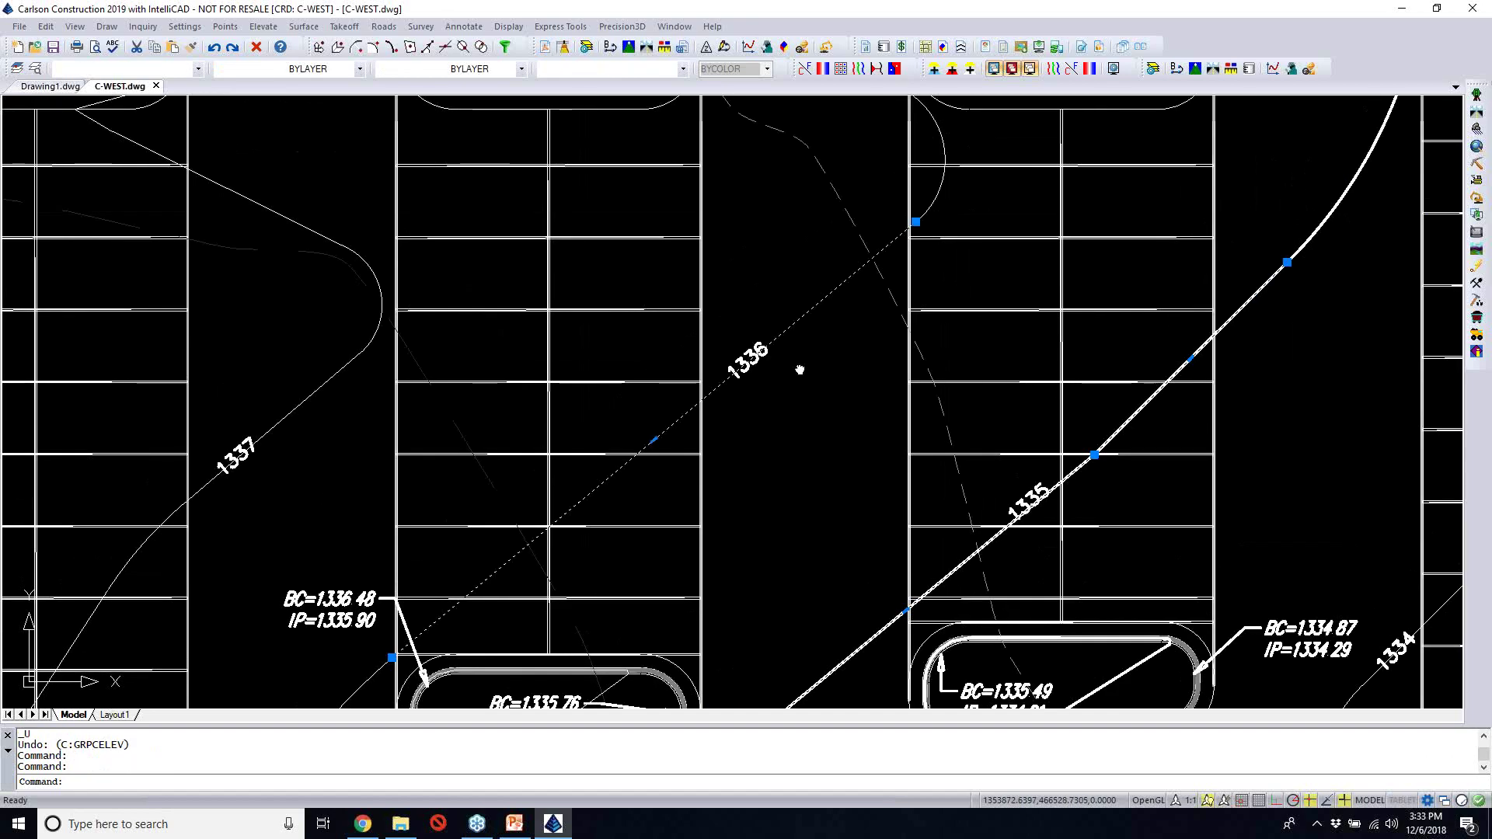
key("Escape")
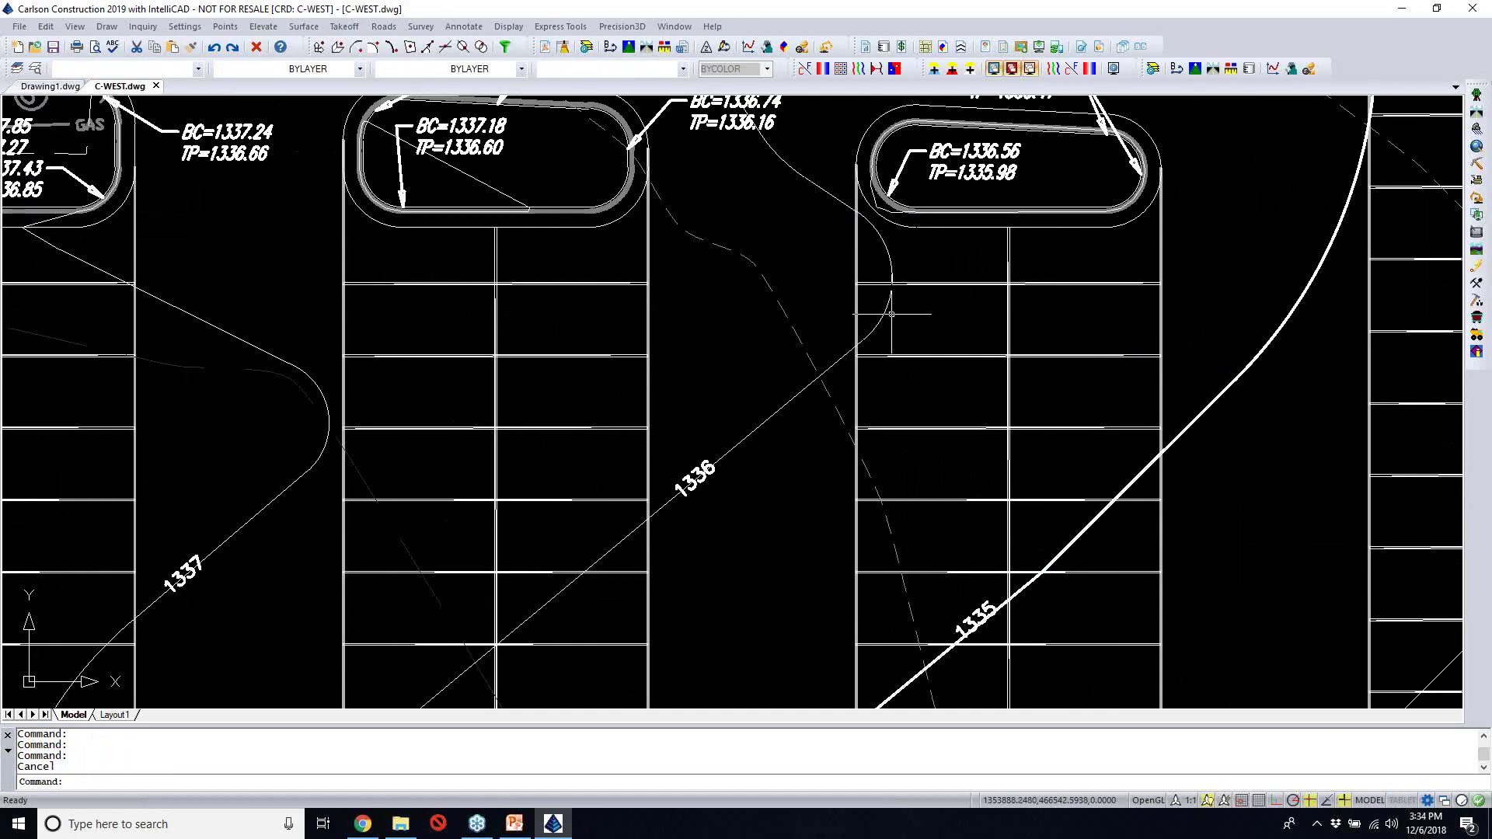
left_click(789, 159)
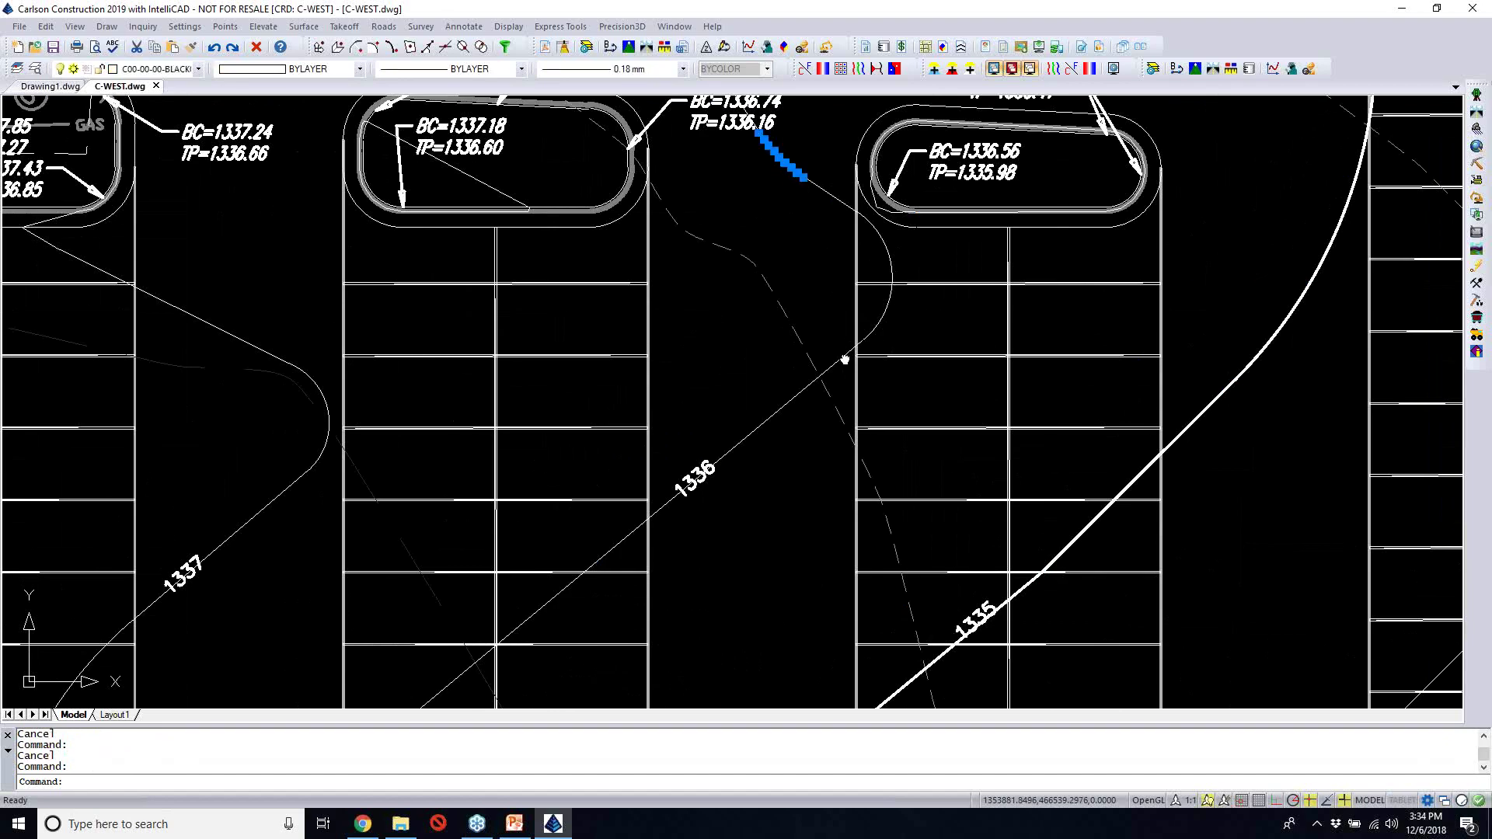
middle_click_drag(846, 359, 853, 501)
scroll(853, 501, "down", 3)
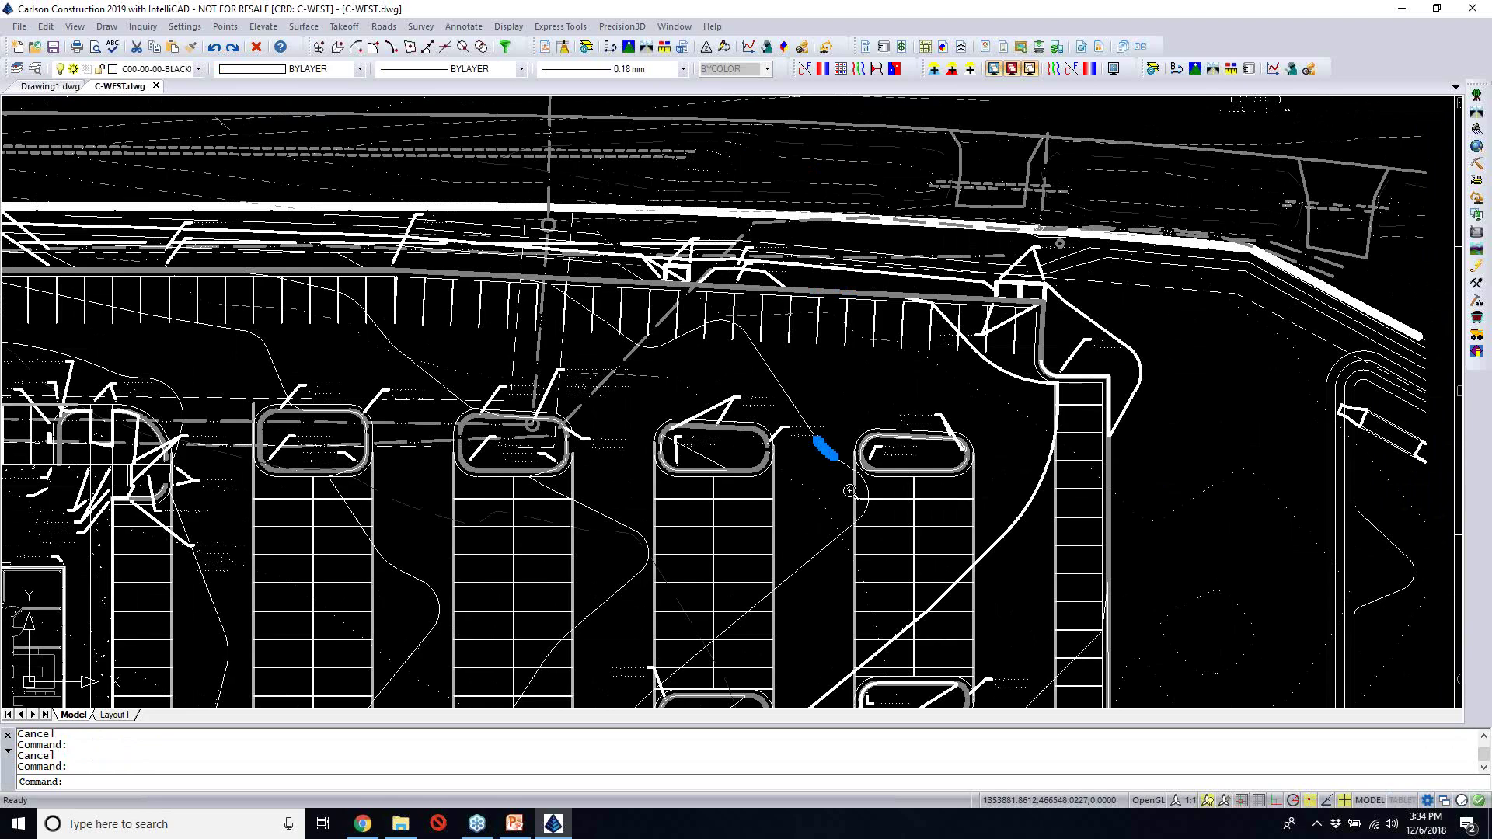
key("Escape")
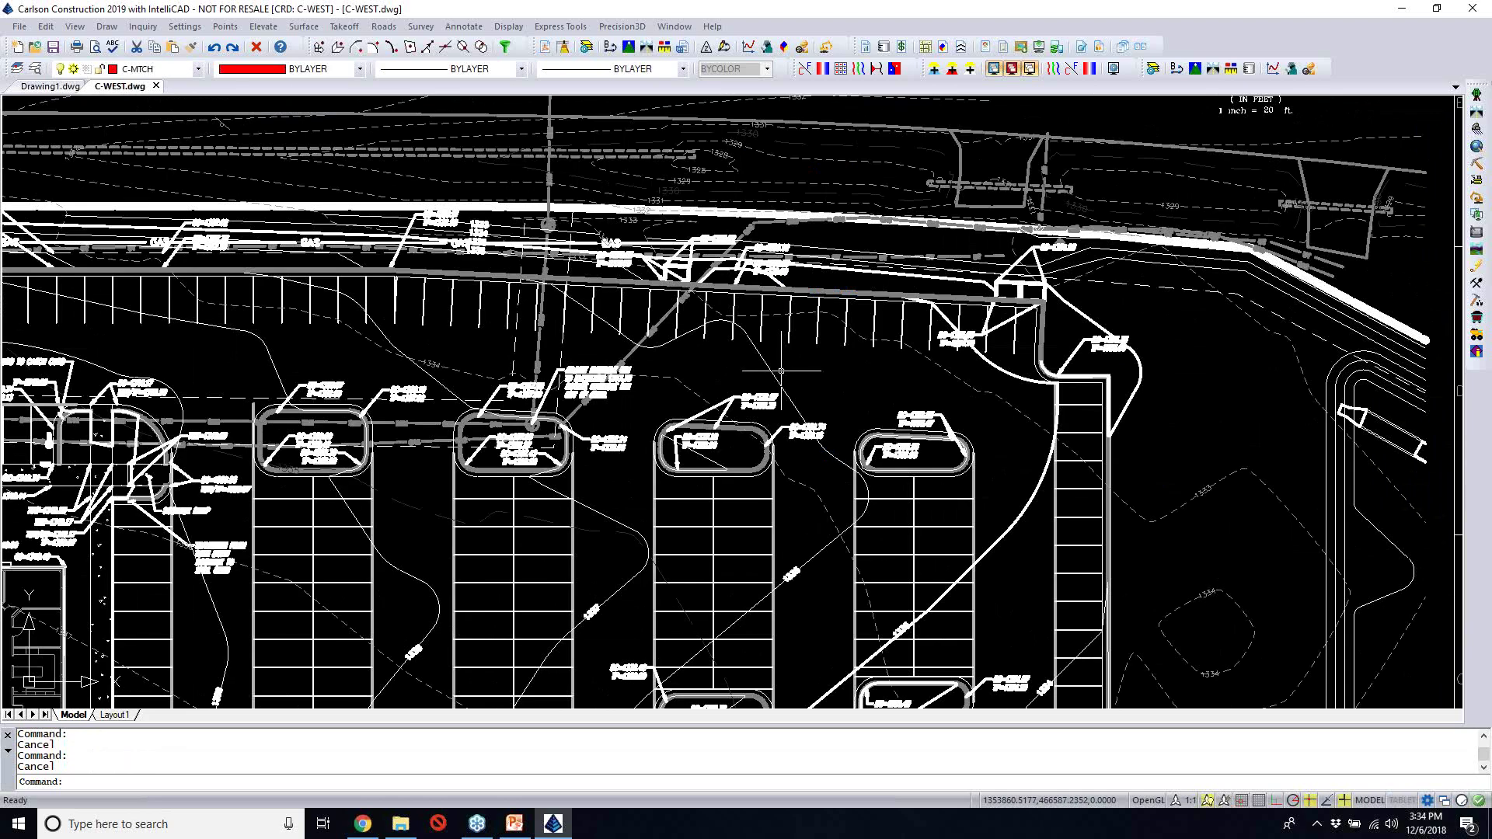
left_click(780, 375)
key("Escape")
Isolate the layers of the contour lines by selecting the 1335 contour and its neighbours in the parking area
left_click(75, 26)
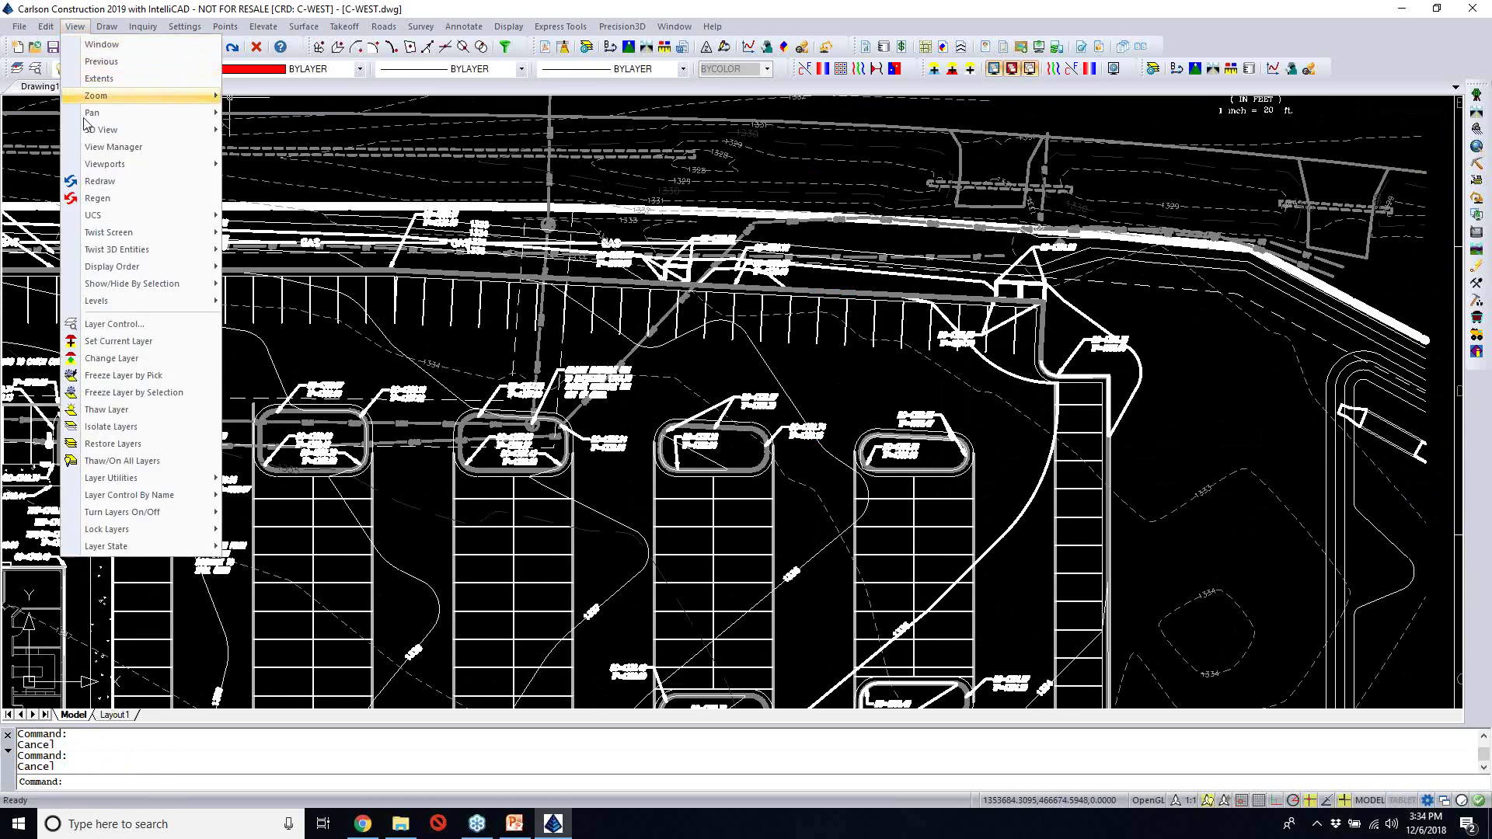
left_click(113, 444)
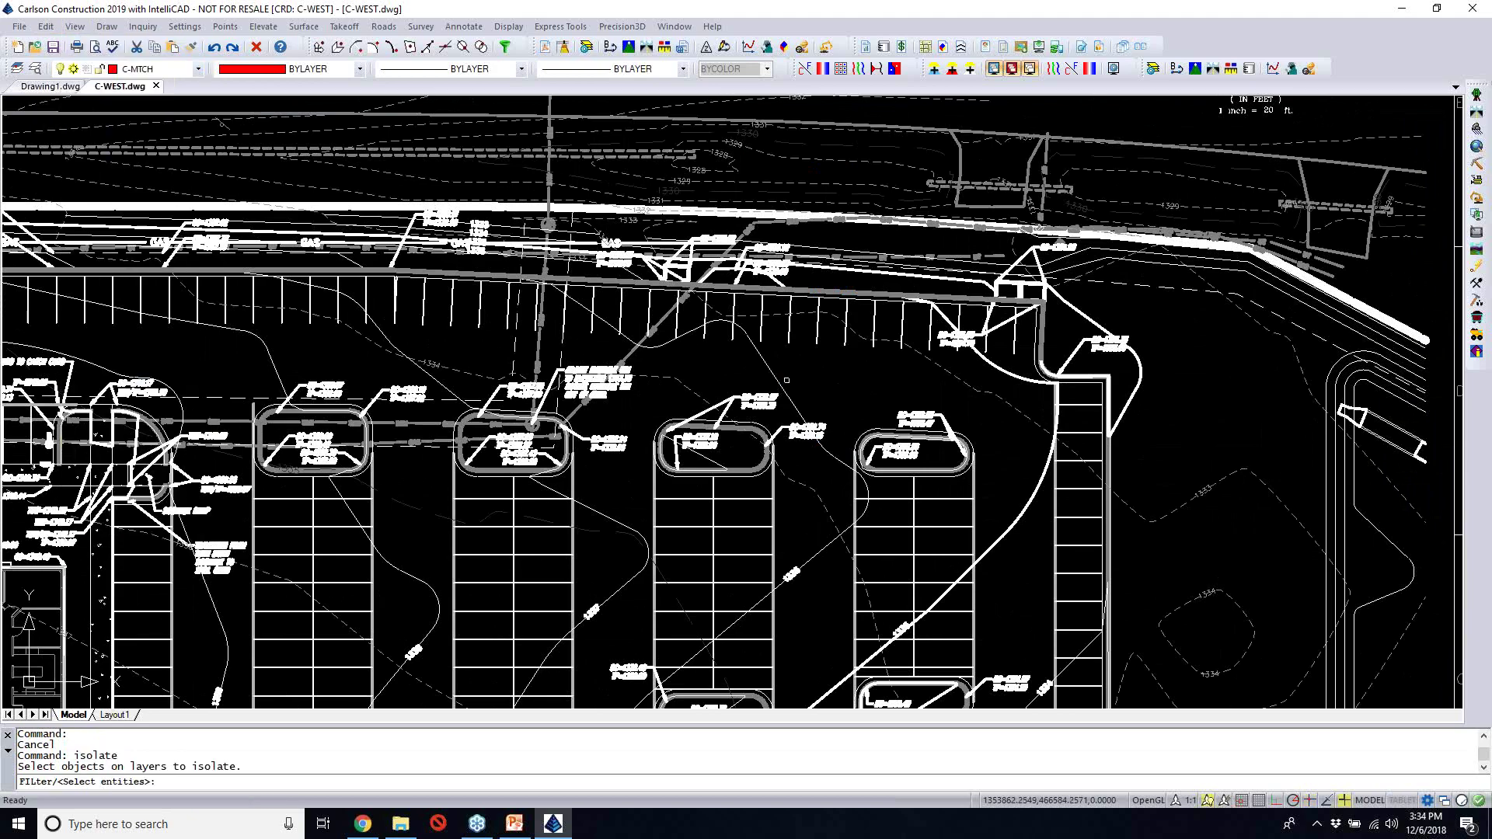
left_click(1014, 550)
left_click(992, 493)
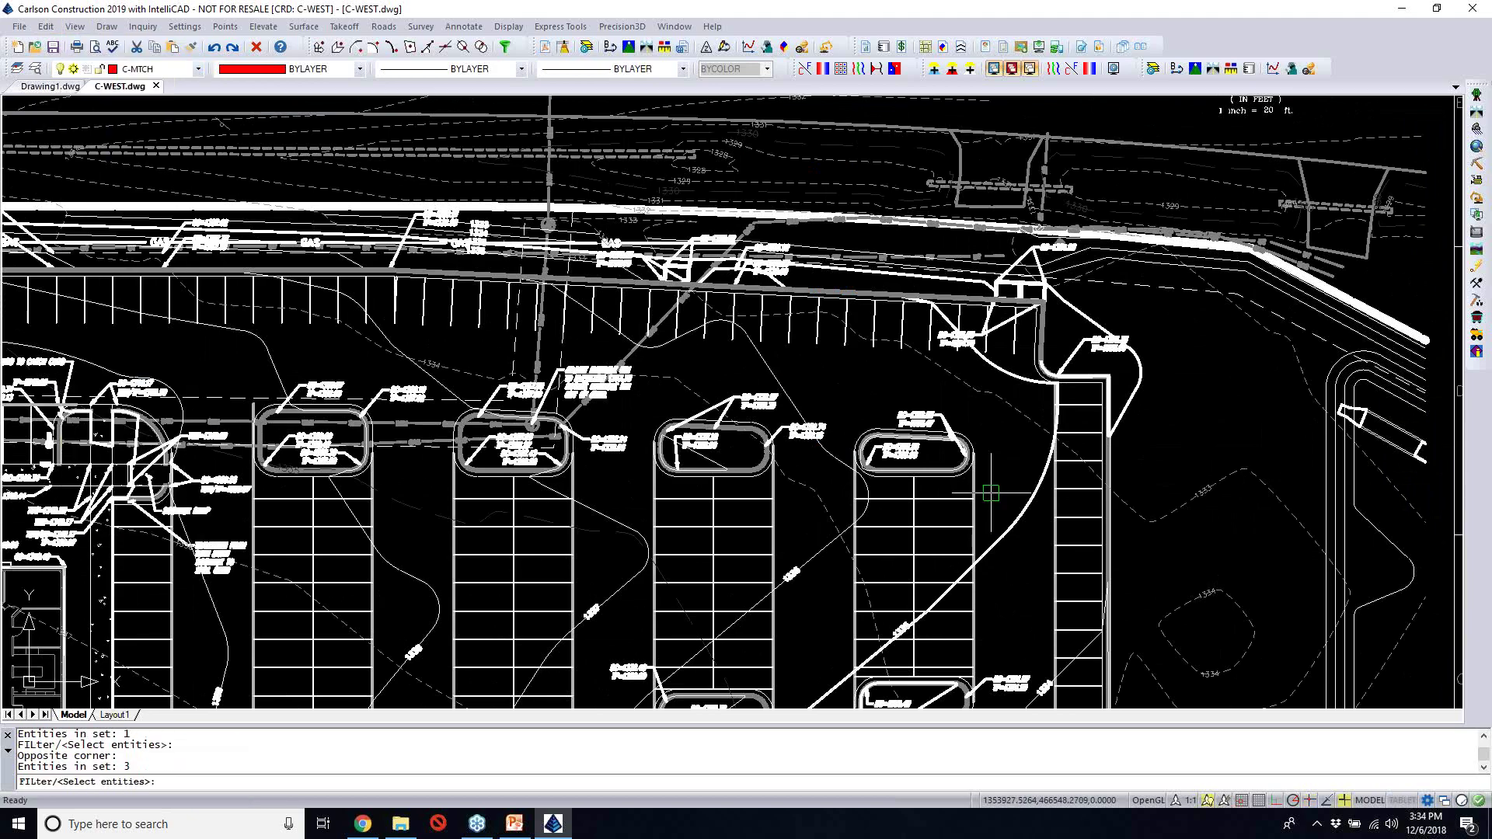
key("Return")
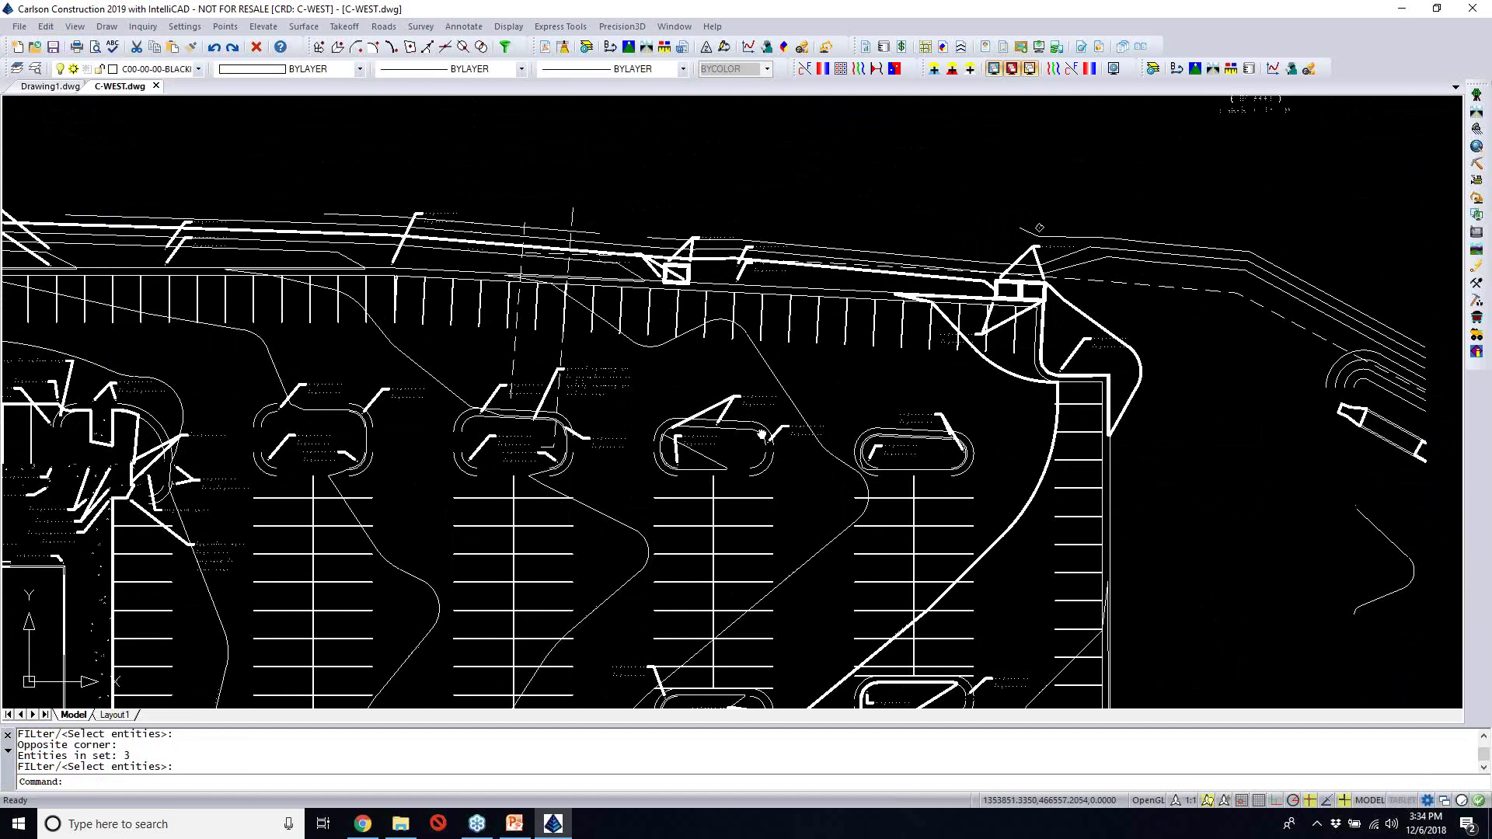
Start Join Nearest (nearjoin) and restrict joining to identical widths, identical layers and identical elevations
mouse_move(761, 434)
middle_mouse_down()
mouse_move(840, 250)
mouse_move(800, 328)
middle_mouse_up()
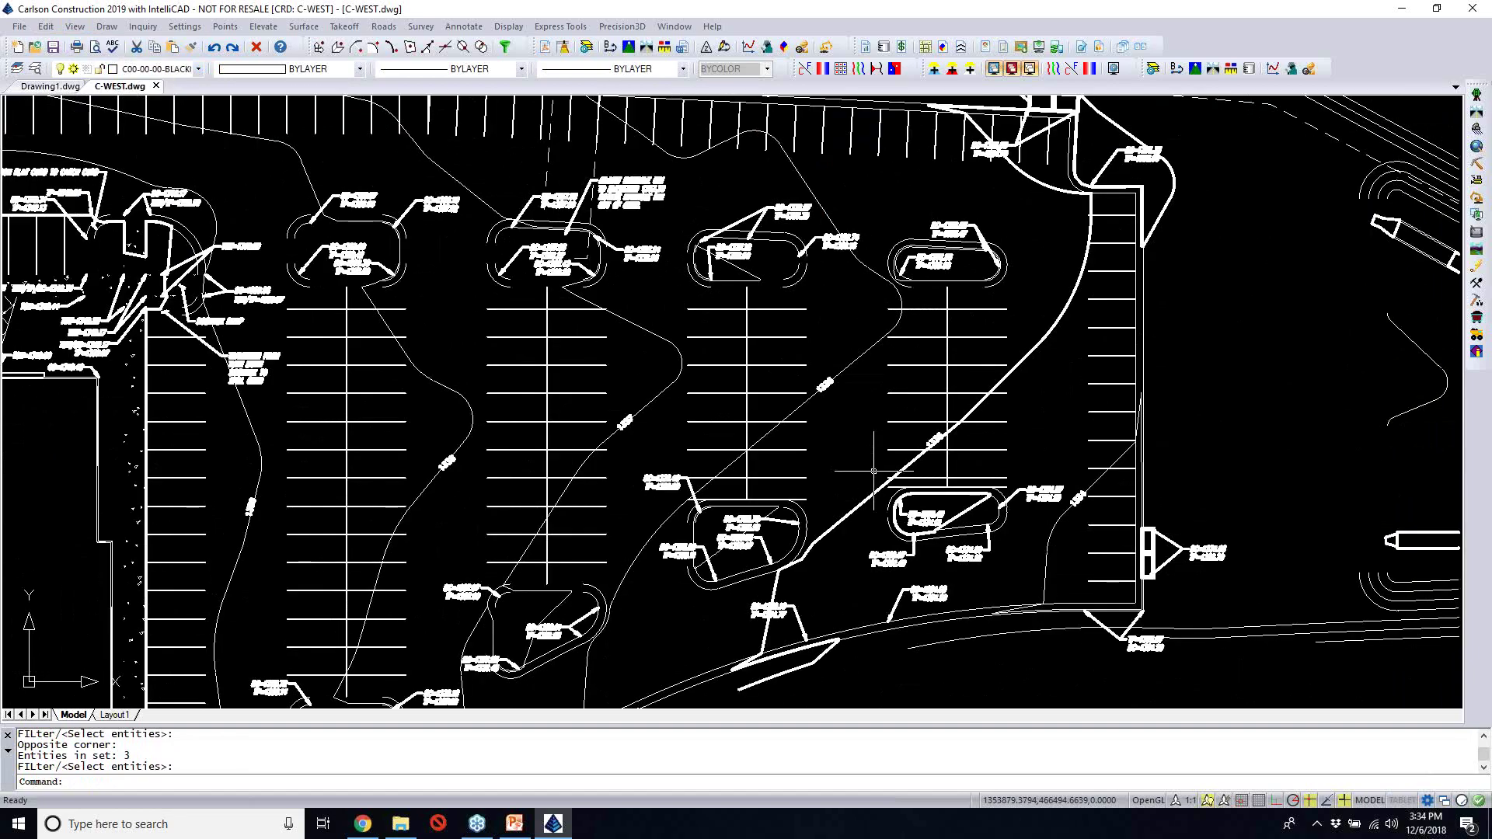
left_click(69, 27)
key("Escape")
type("nearjoin")
key("Return")
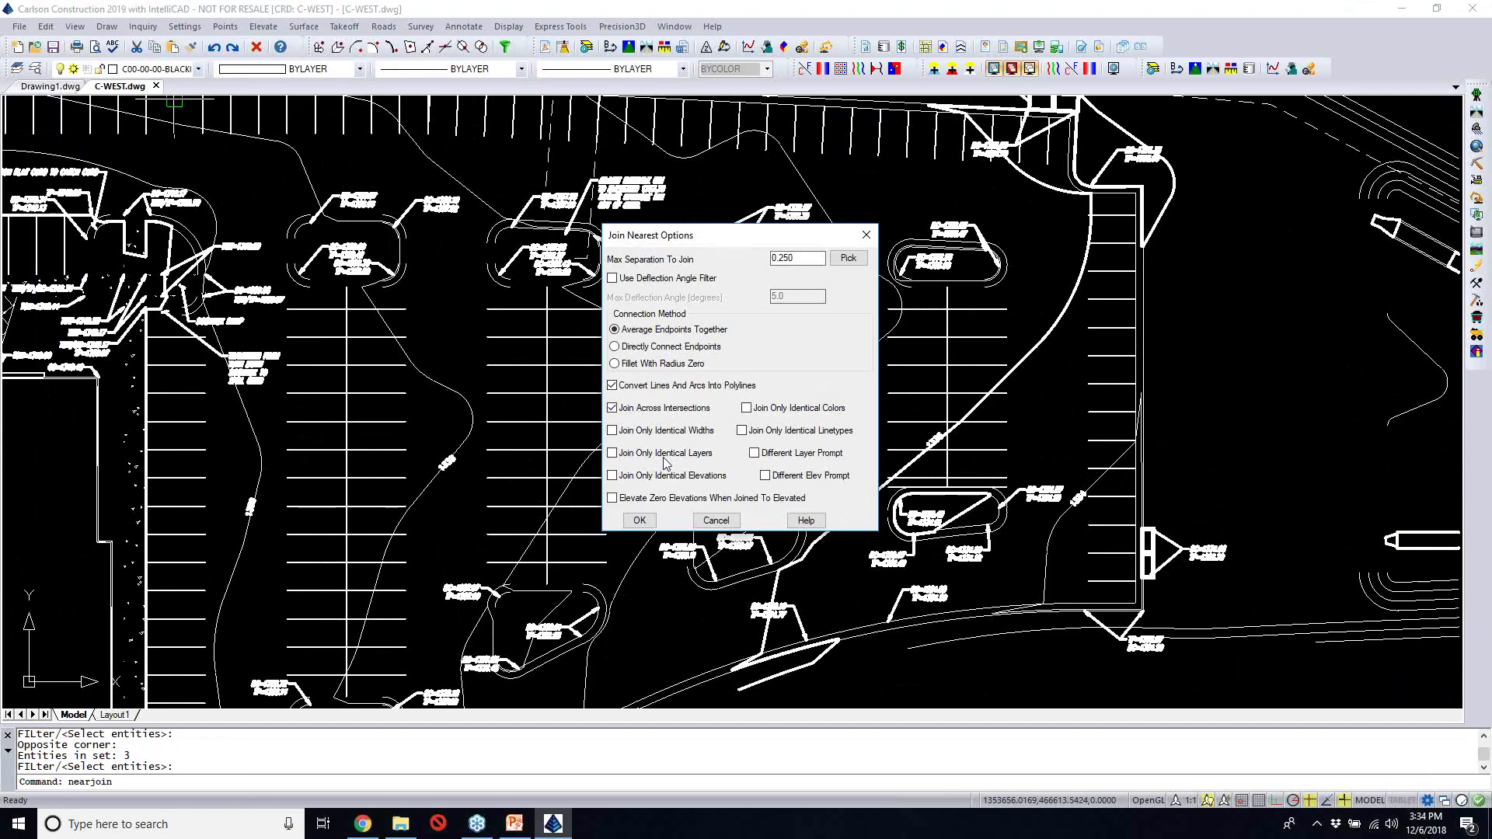
left_click(645, 429)
left_click(657, 453)
left_click(660, 476)
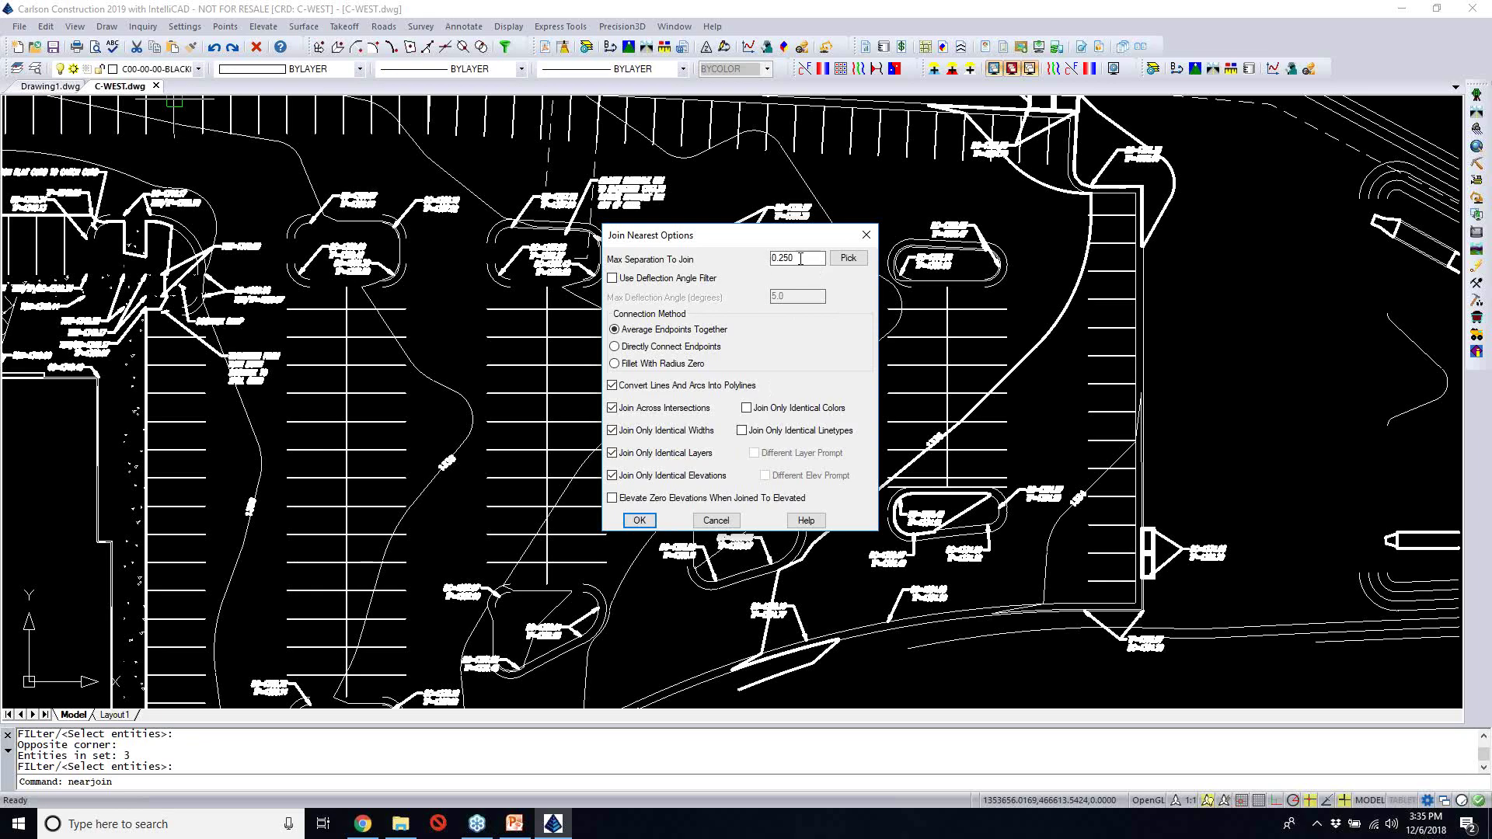
Set the maximum separation to join to .1 and run the join on all entities
left_click_drag(777, 258, 886, 264)
type(".1")
left_click(640, 521)
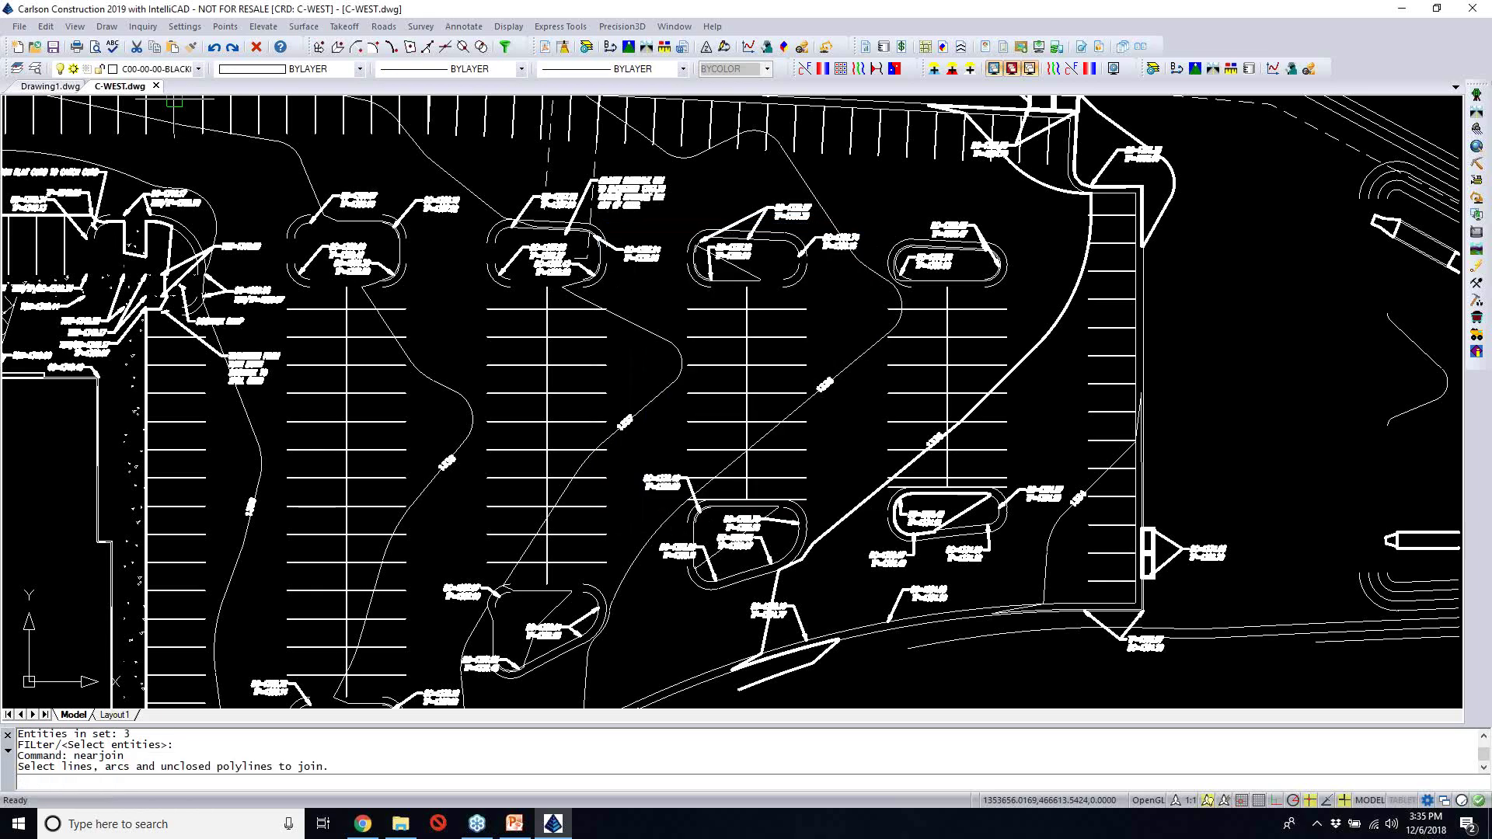
type("all")
key("Return")
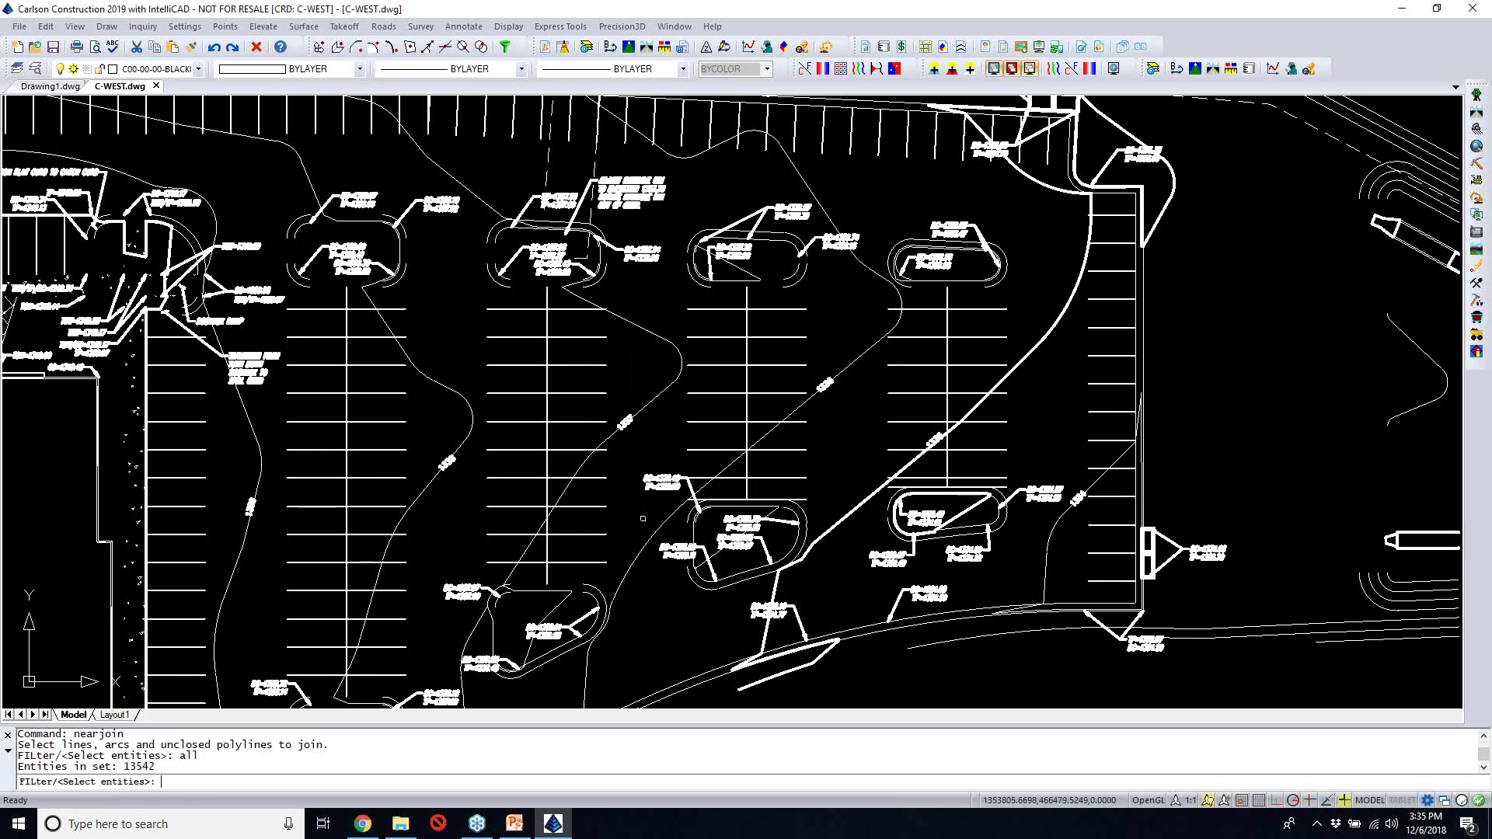
key("Return")
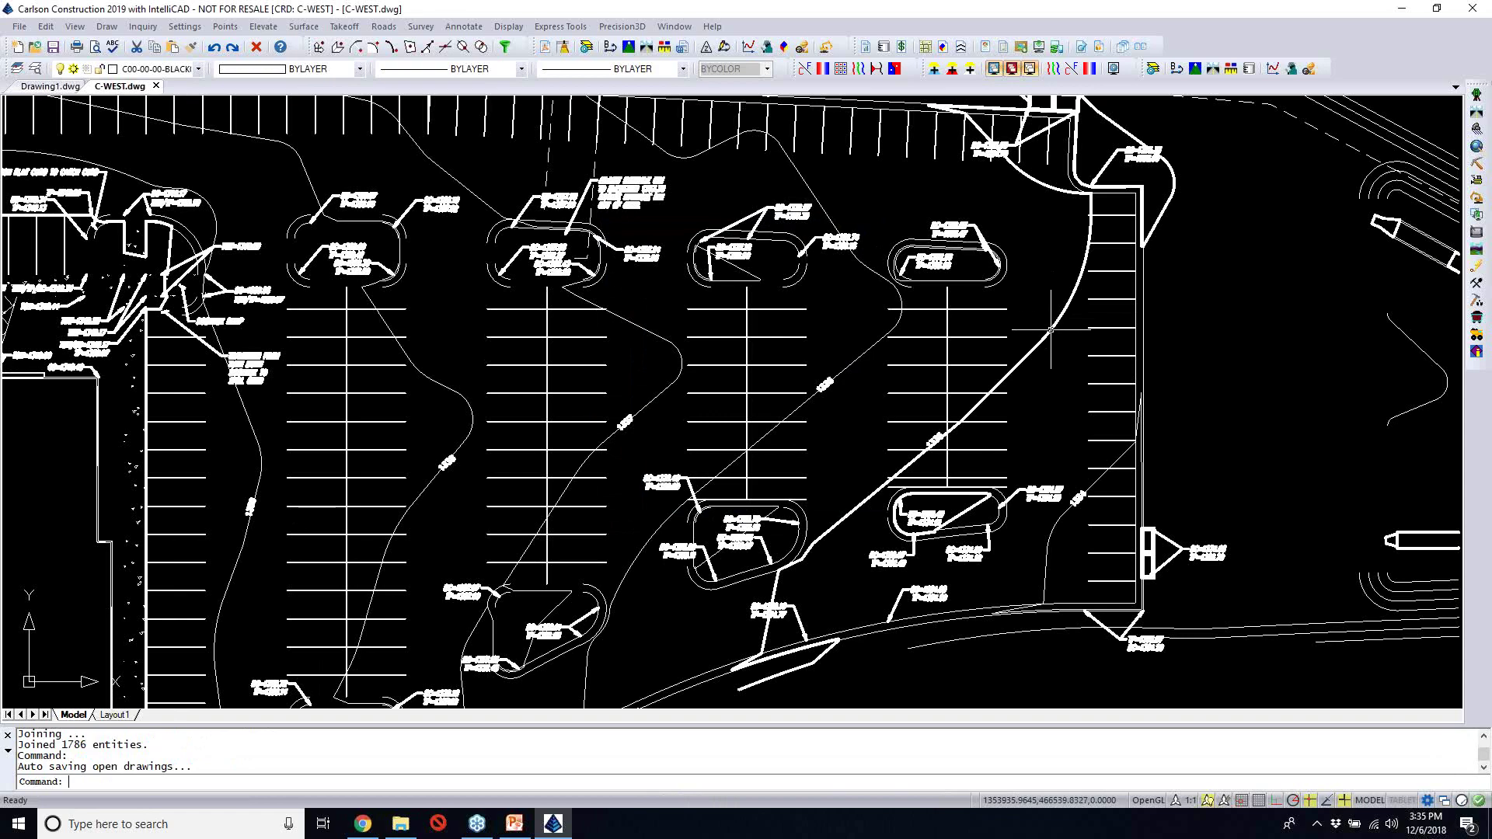
Check the joined contour polylines in the parking area by selecting them one after another, then clear the selection
left_click(1048, 331)
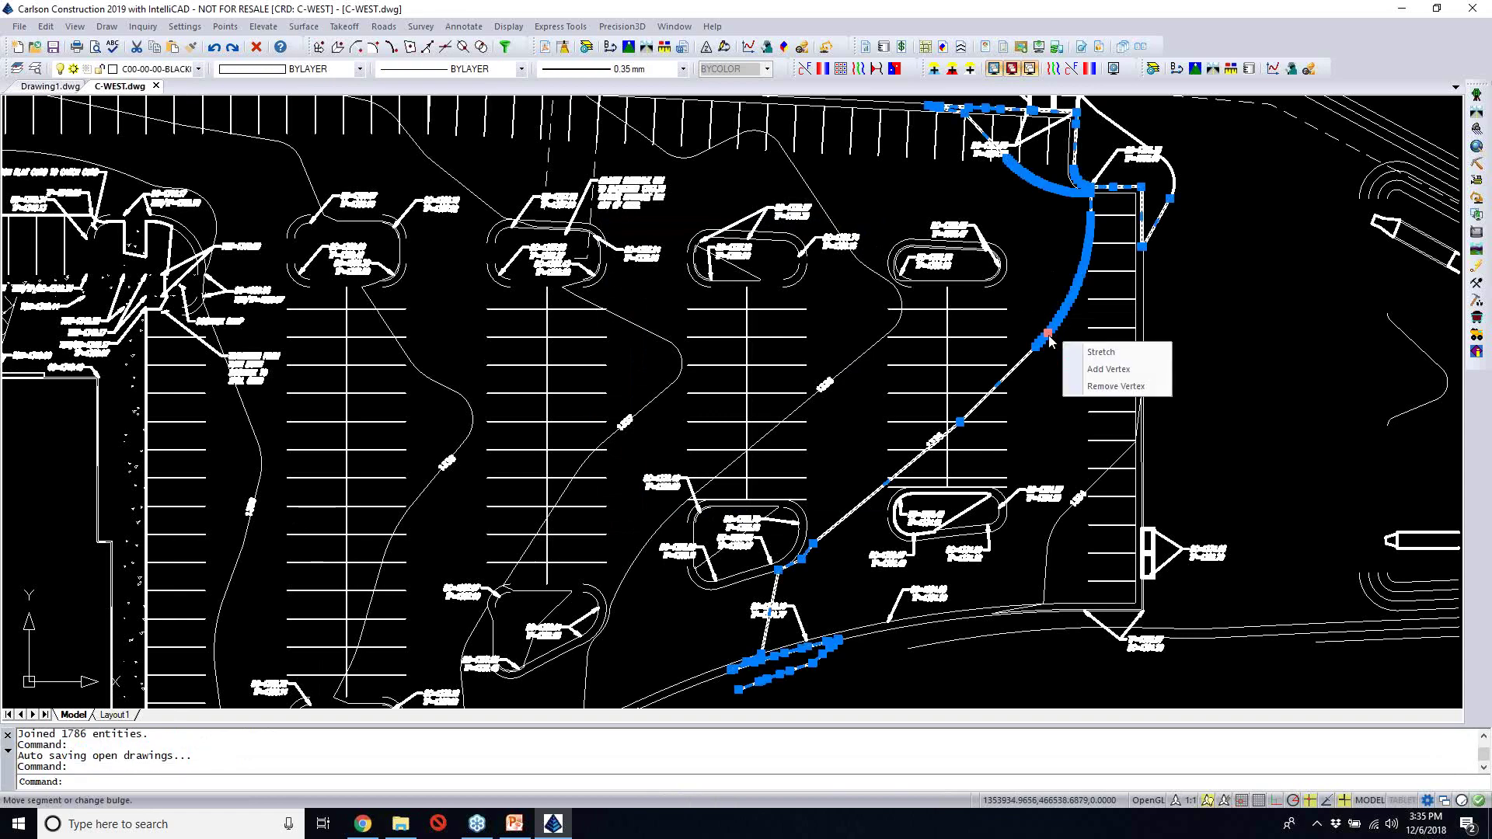
mouse_move(796, 606)
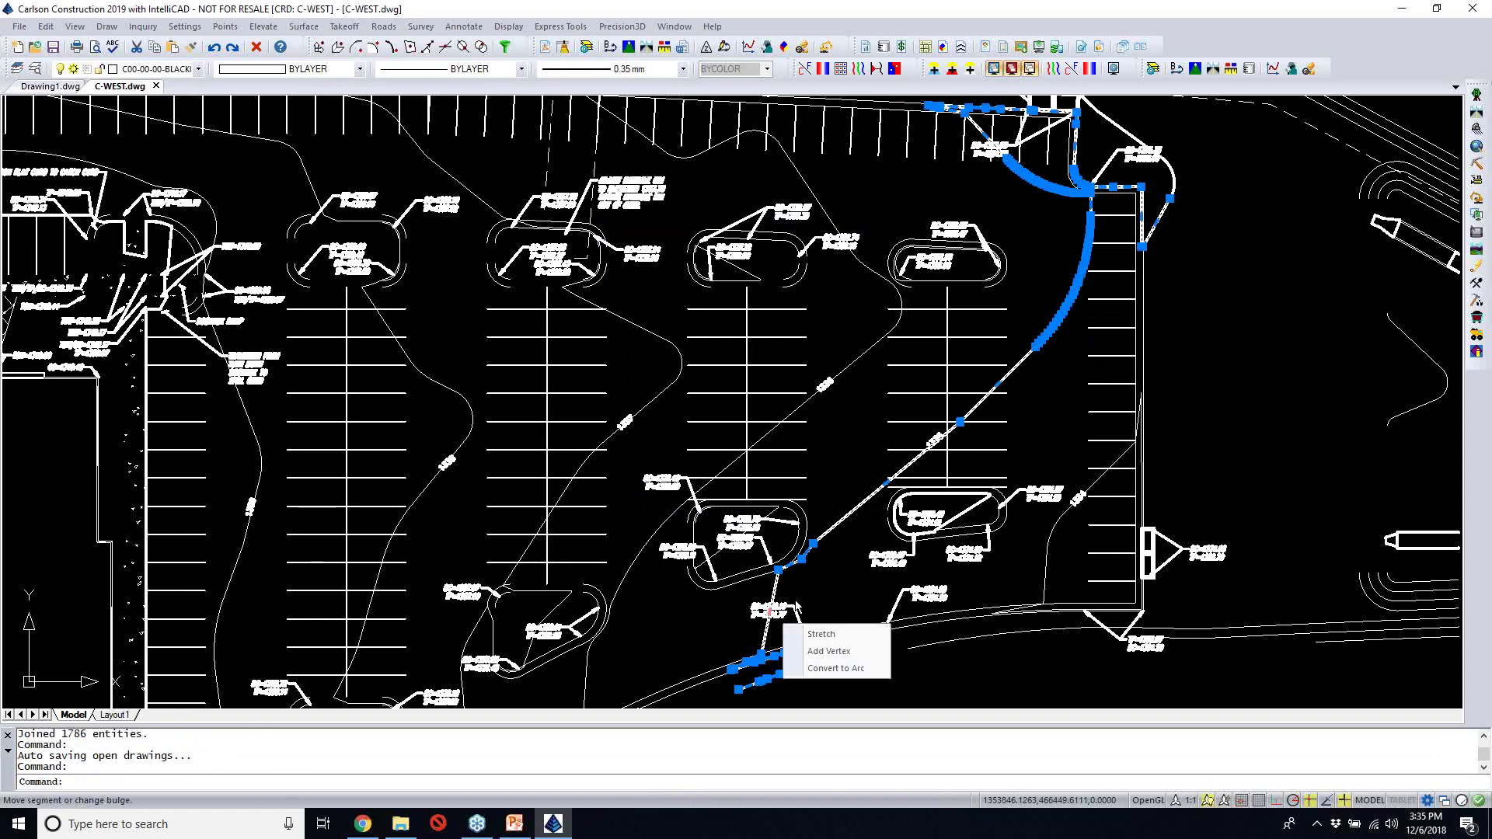
left_click(864, 352)
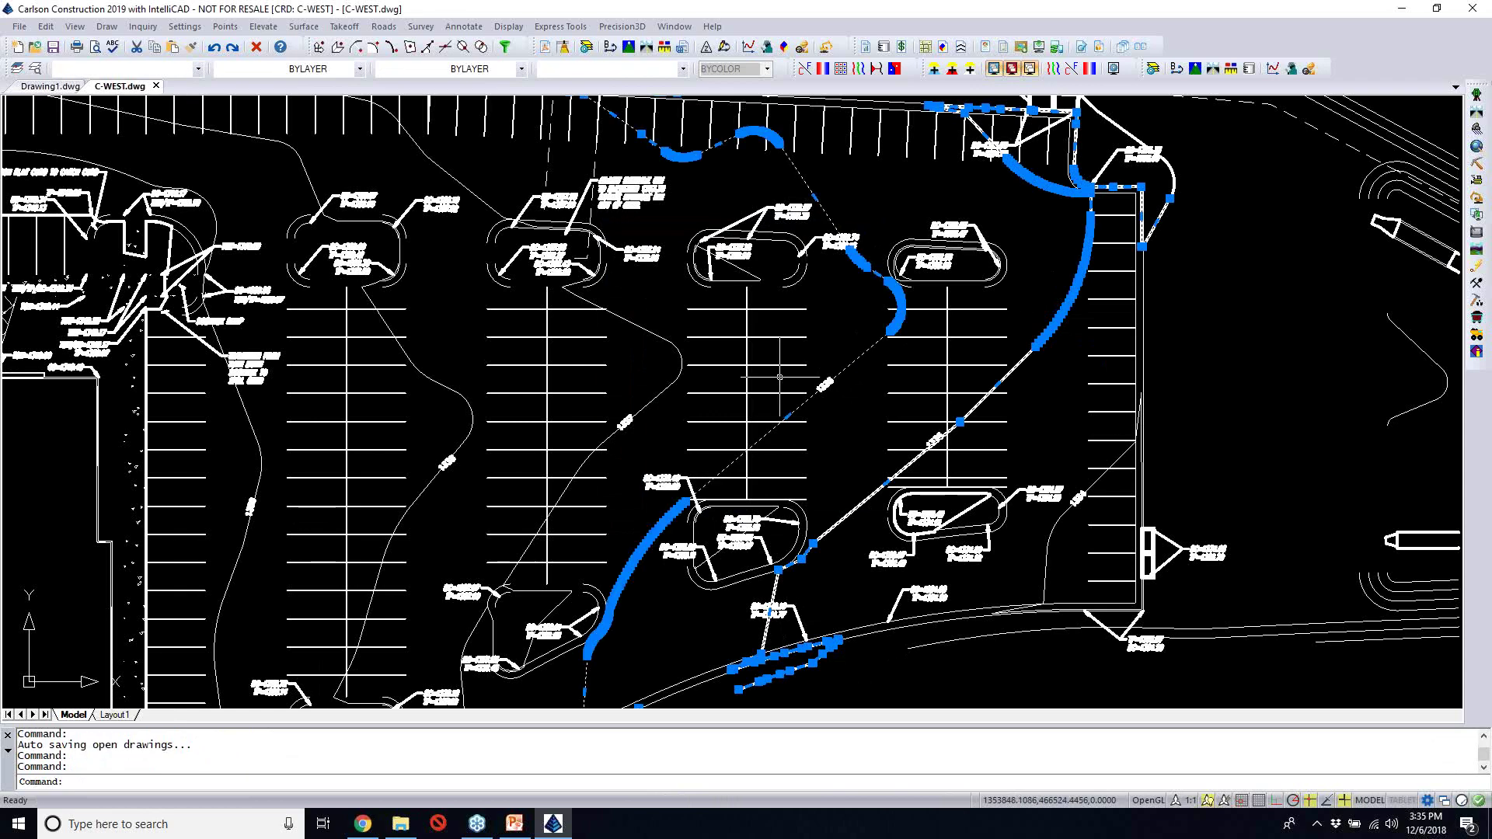
key("Escape")
key("Escape")
left_click(681, 358)
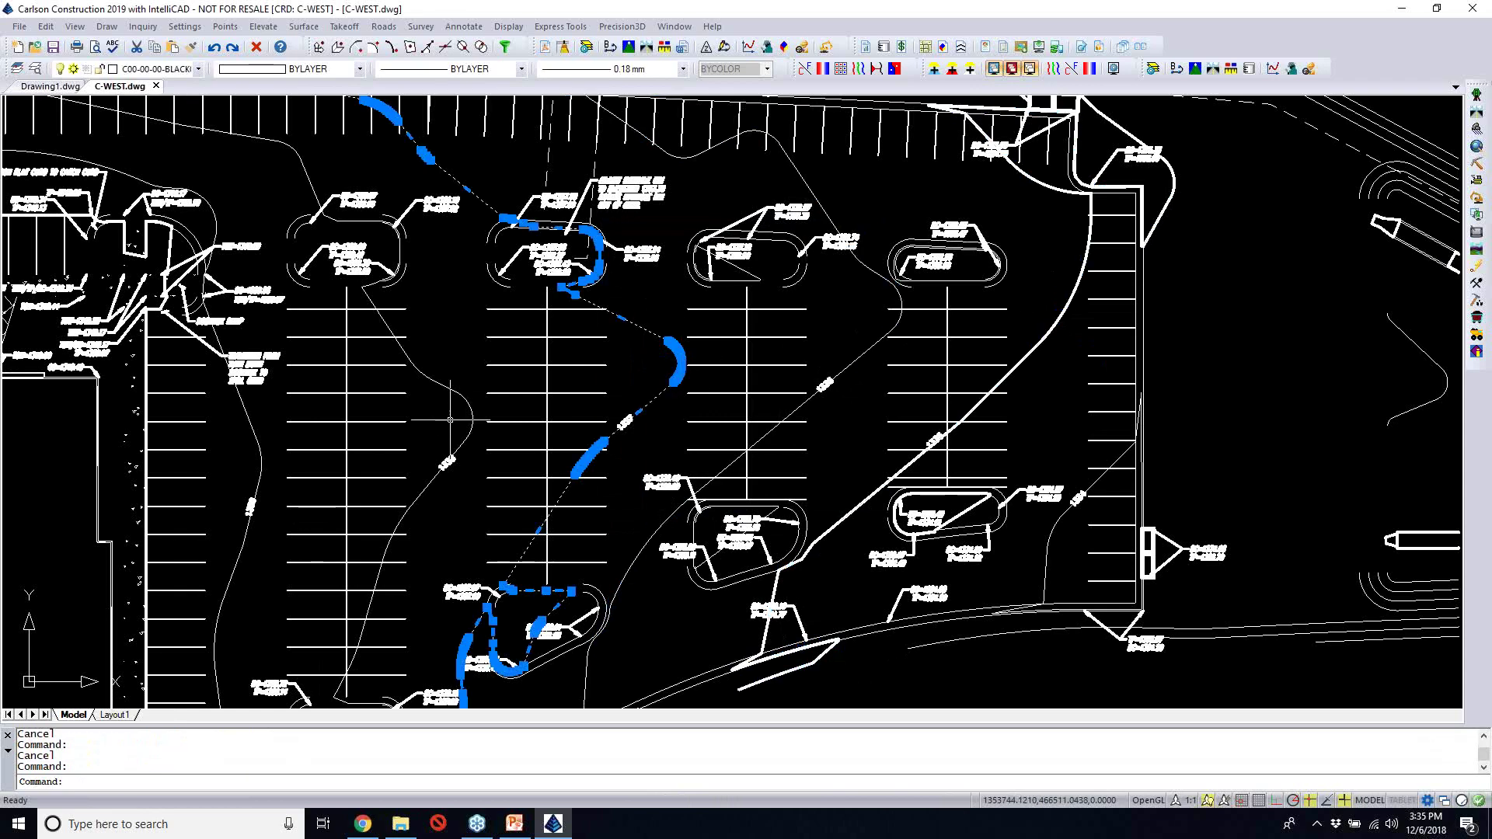
key("Escape")
left_click(458, 392)
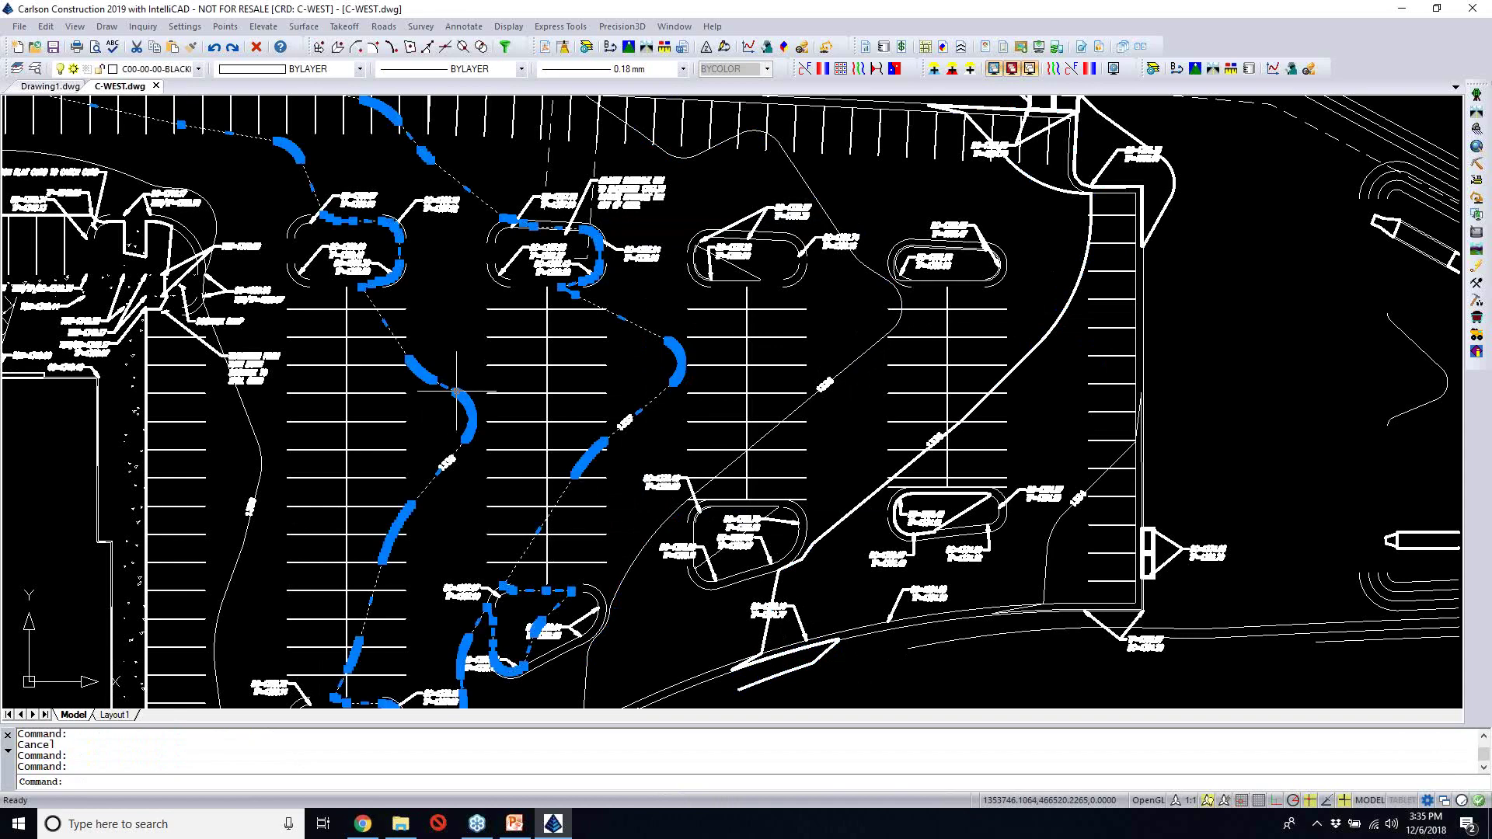
key("Delete")
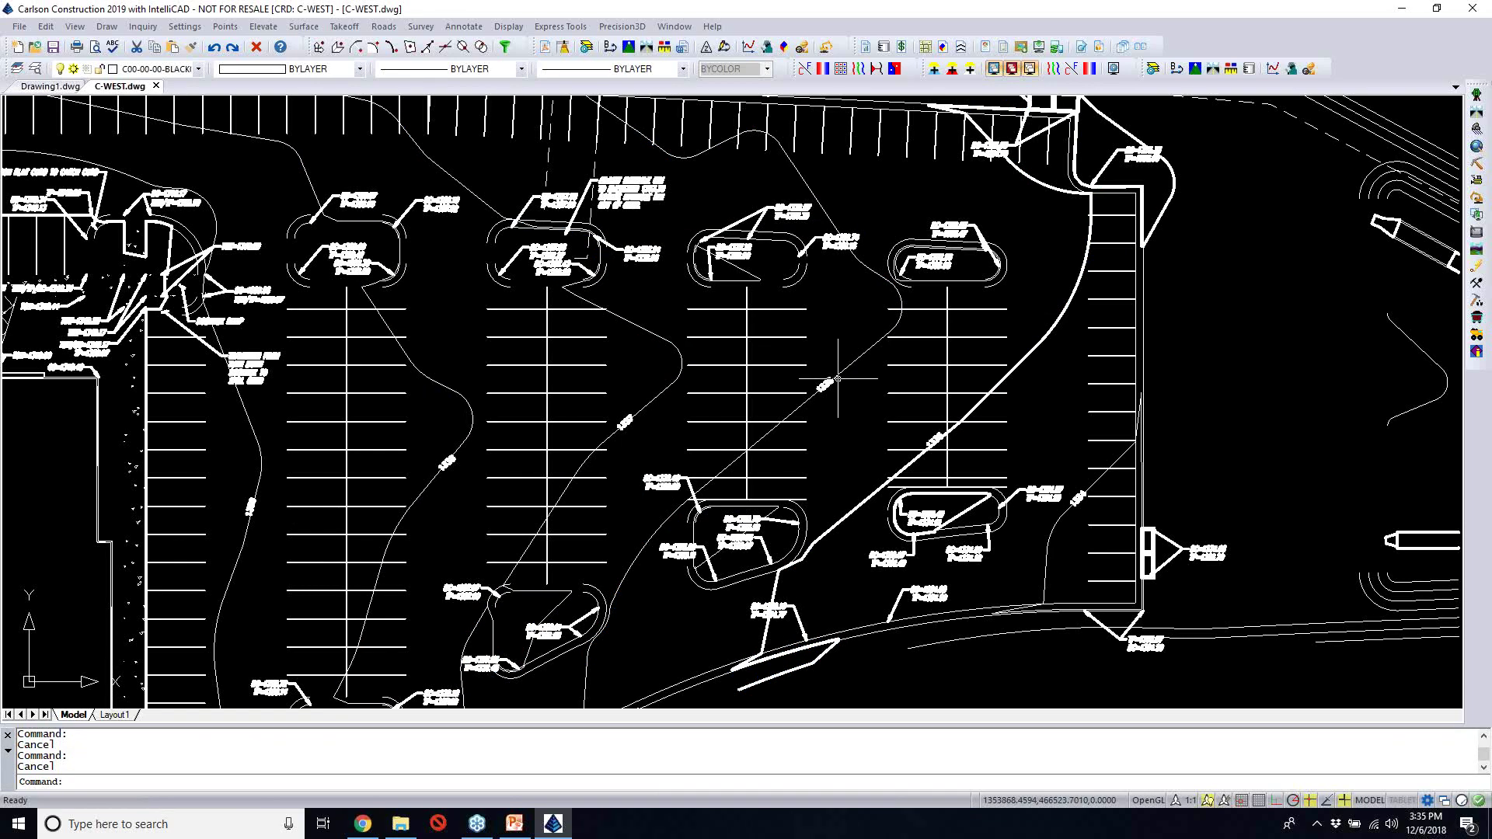
Assign elevations to the 1335 and 1336 contours with a two-point line across them, beginning at 1335 and incrementing up
scroll(877, 458, "up", 5)
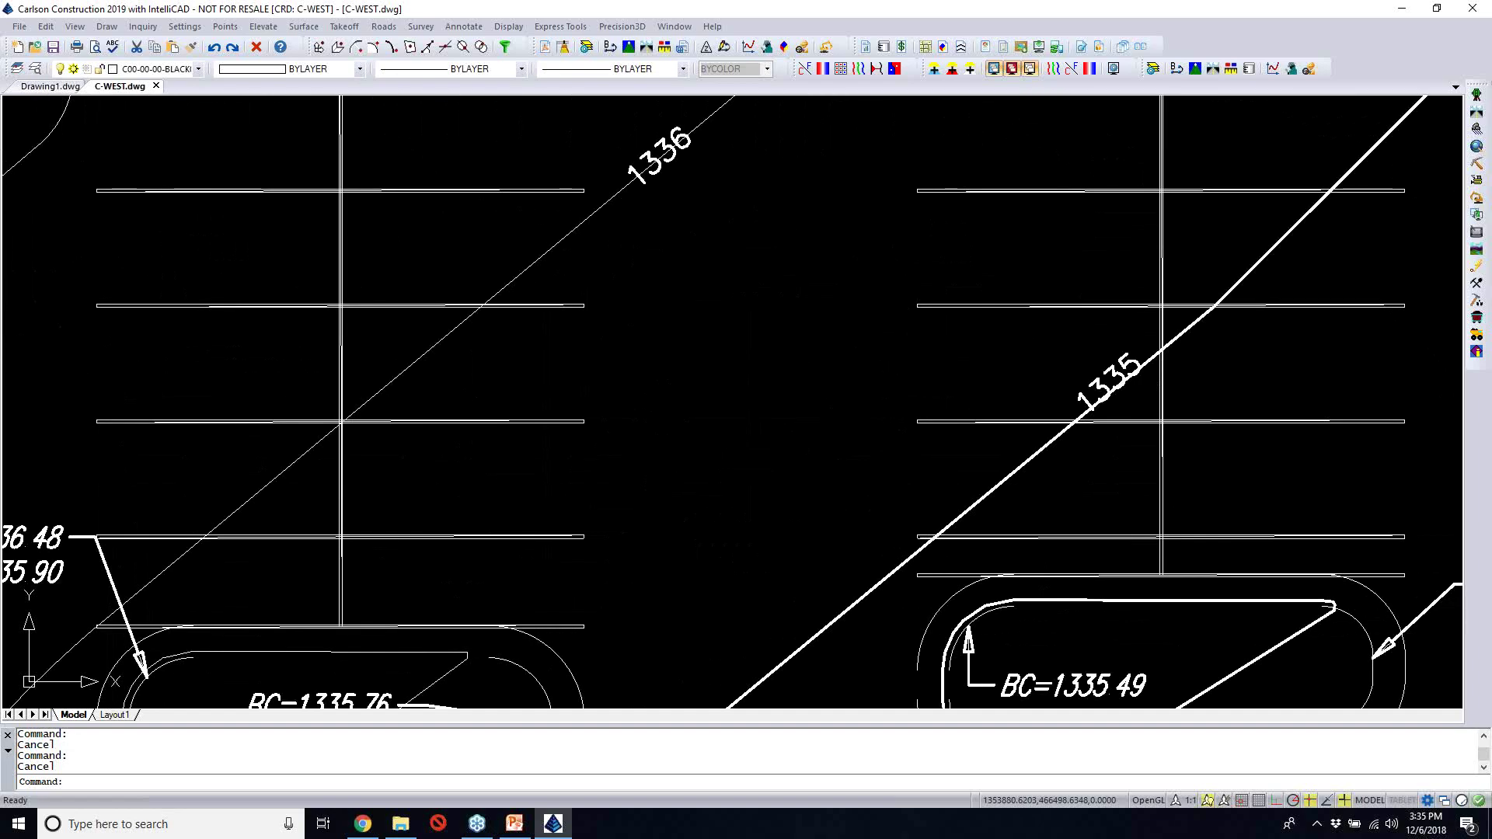
scroll(886, 459, "down", 2)
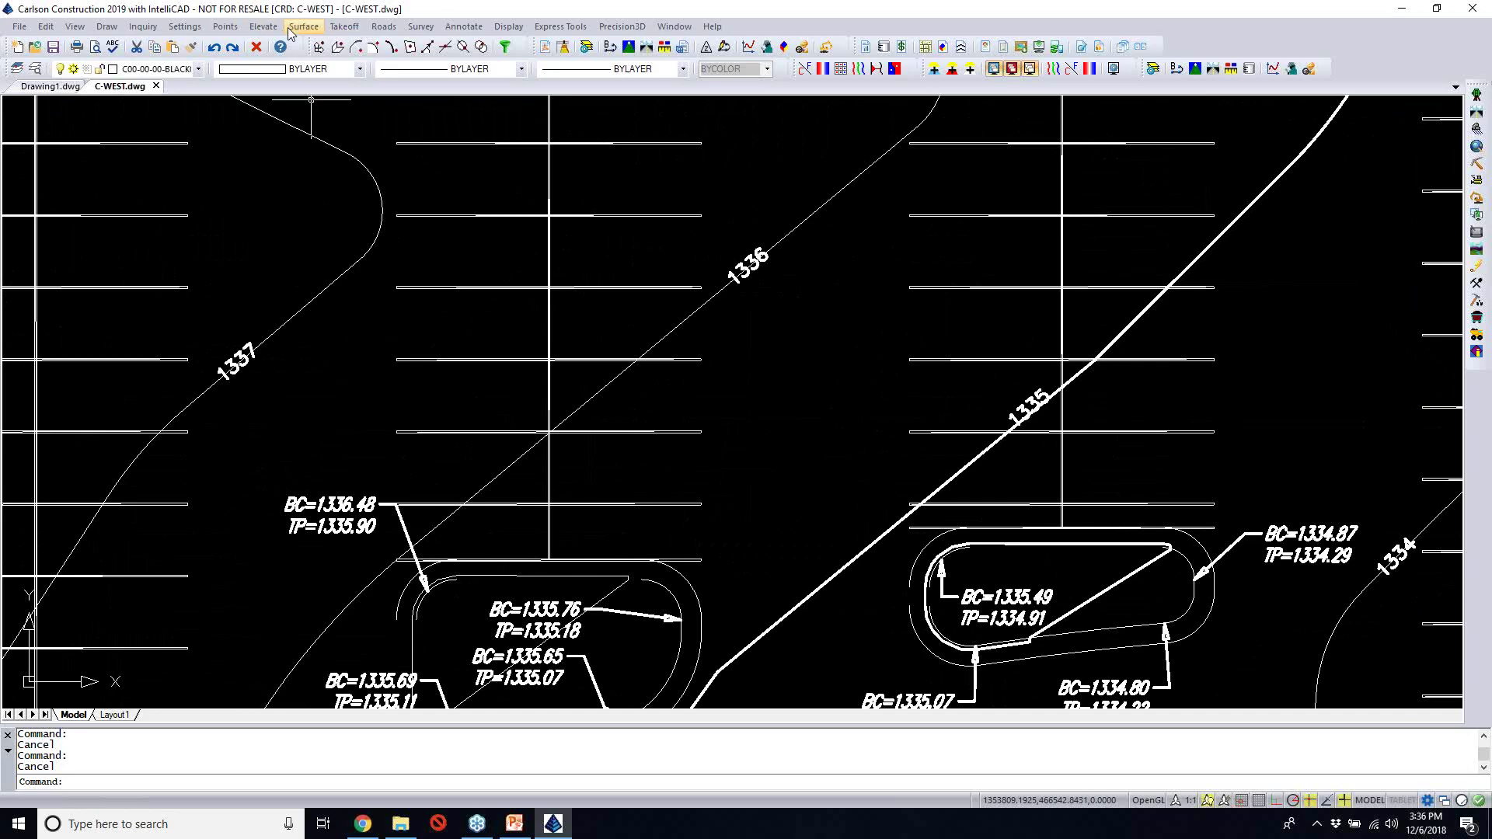
left_click(264, 27)
left_click(497, 268)
left_click(845, 596)
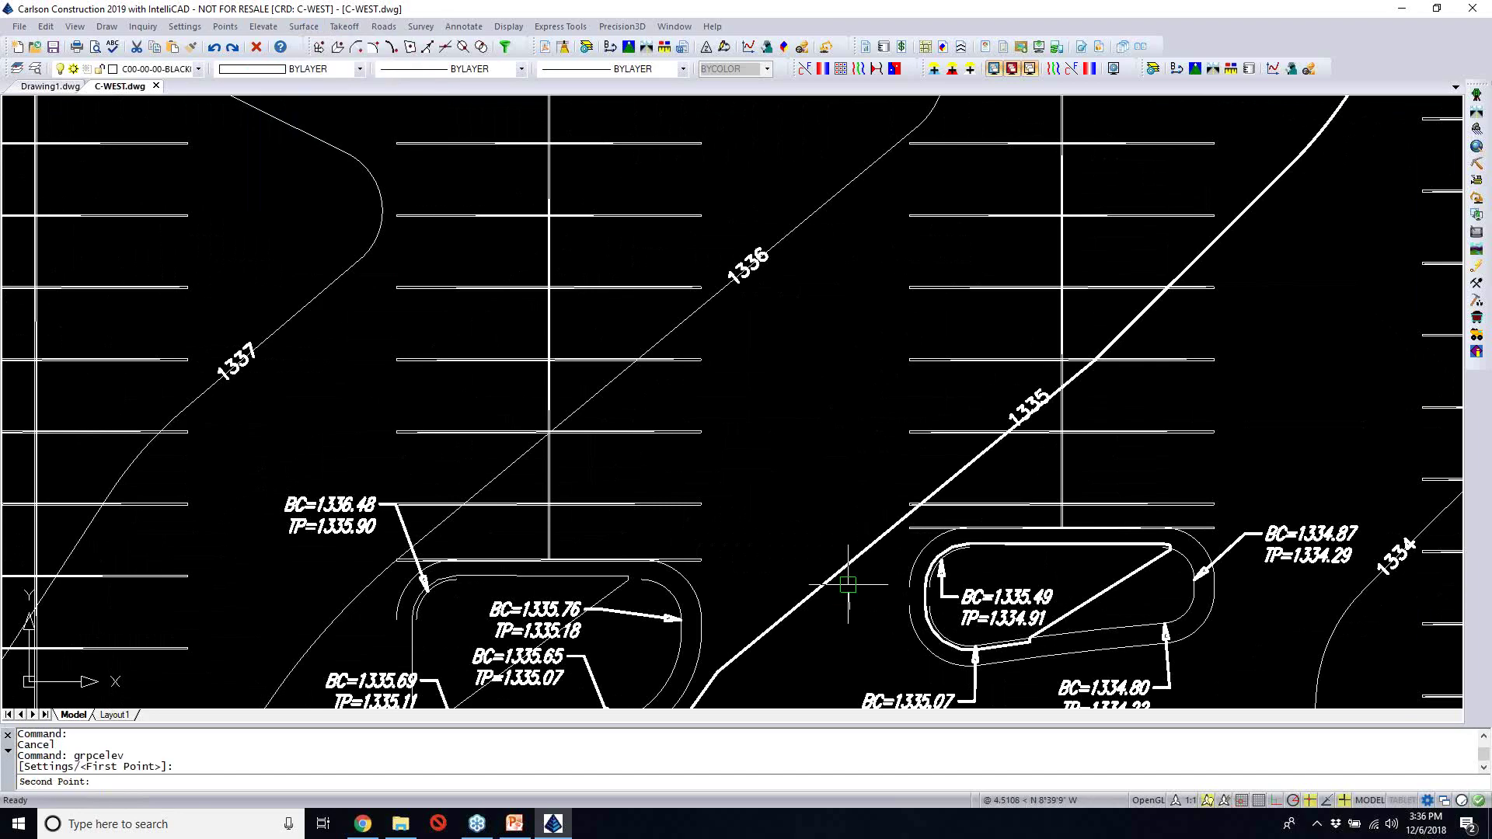
left_click(790, 189)
type("11")
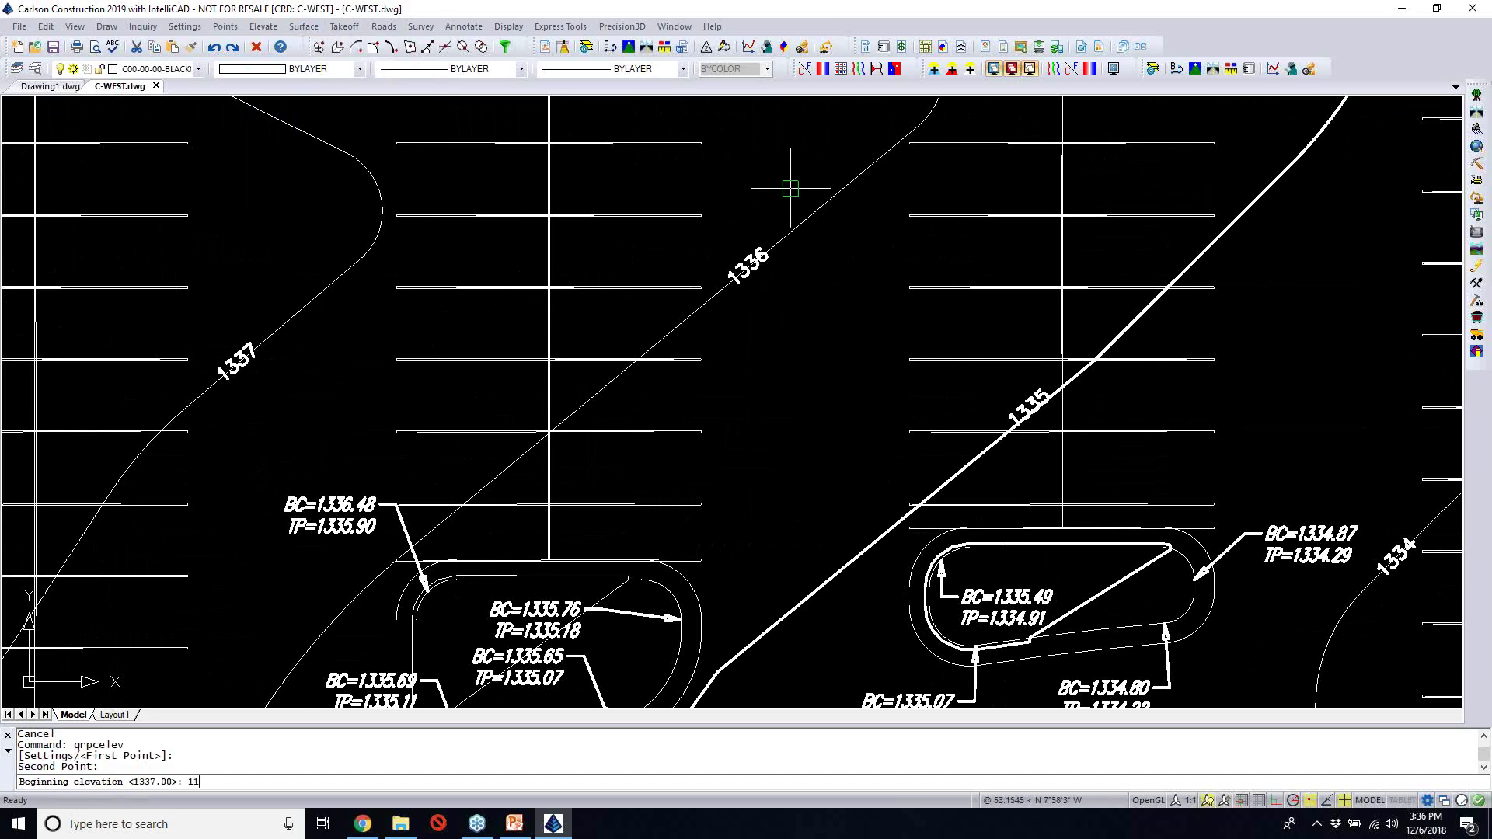
type("355")
key("Return")
key("Return")
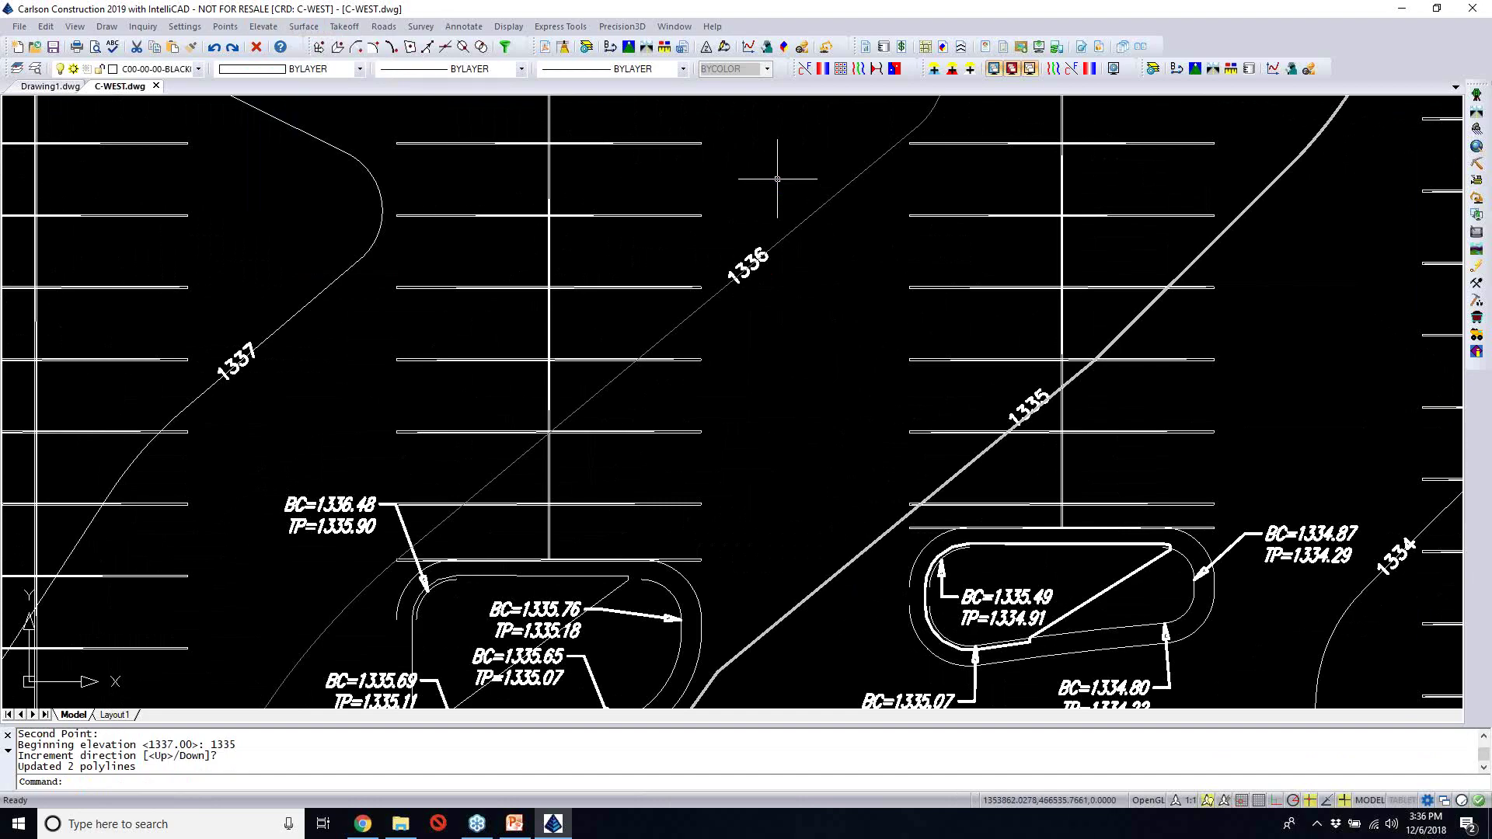
Set the layer color of the 1335 contour to green and that of the 1336 contour to cyan
left_click(36, 70)
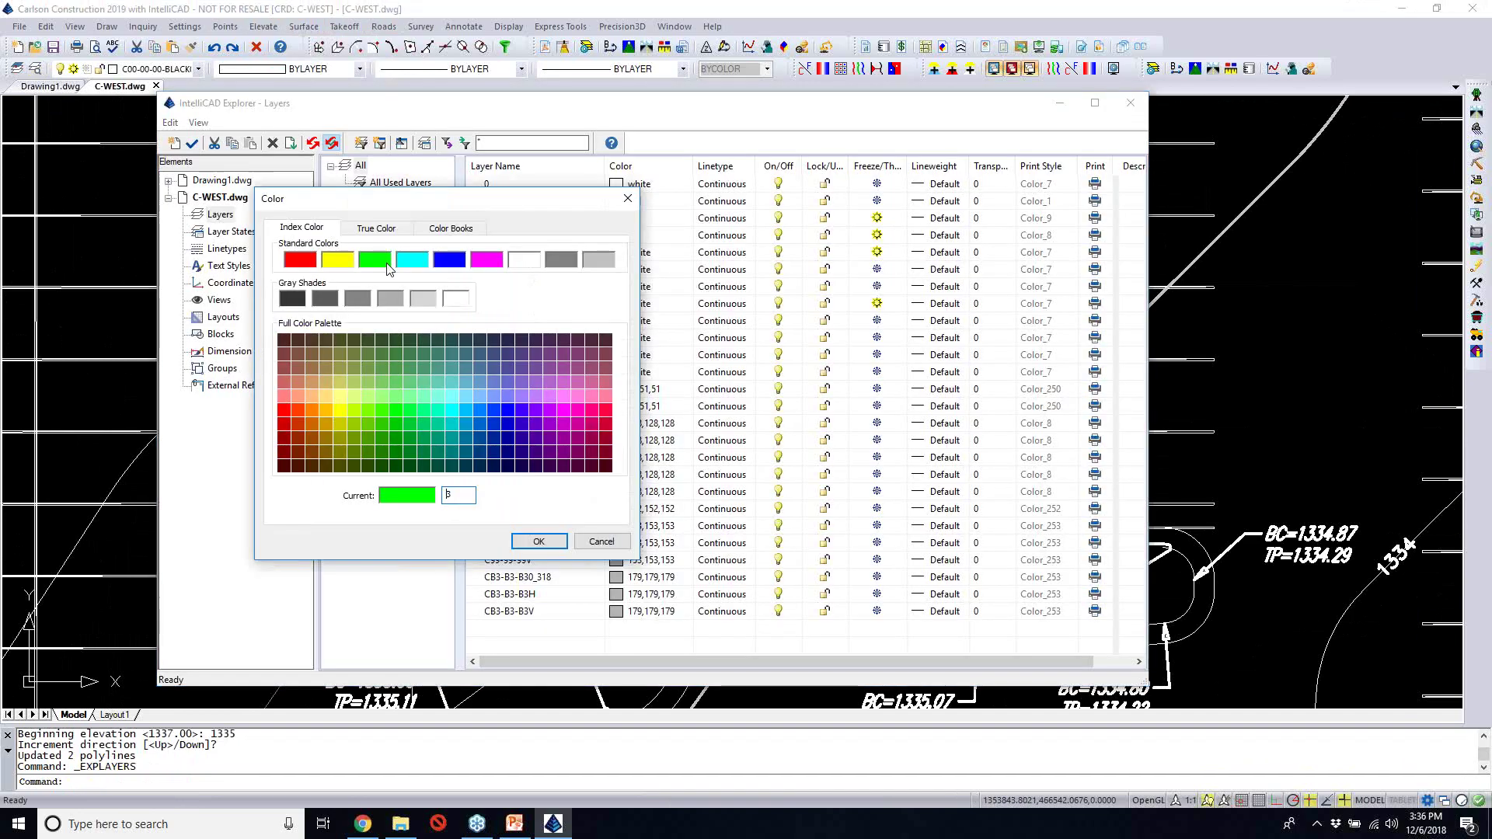
left_click(539, 541)
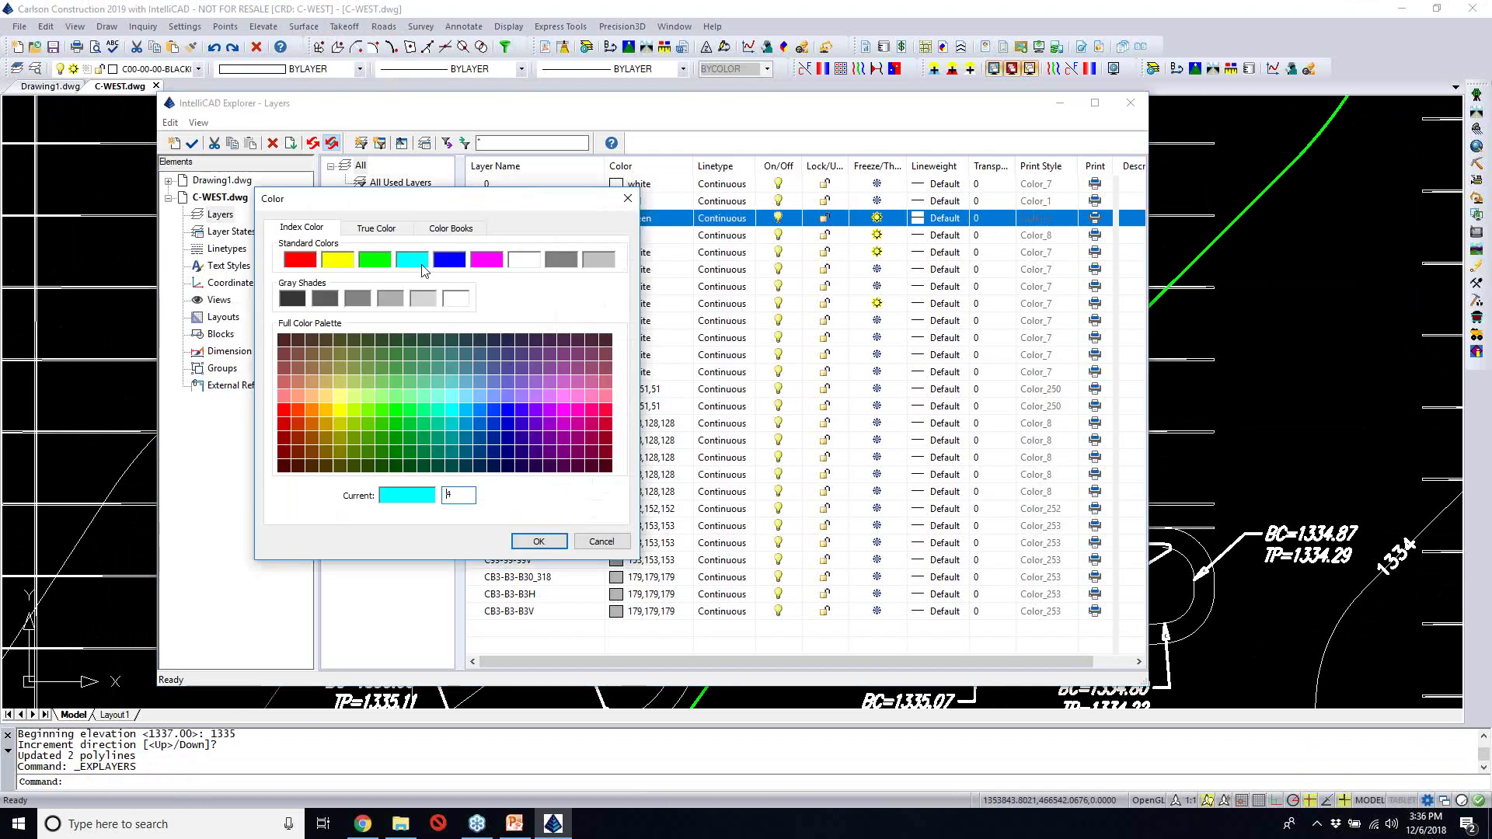
left_click(539, 542)
left_click(1130, 102)
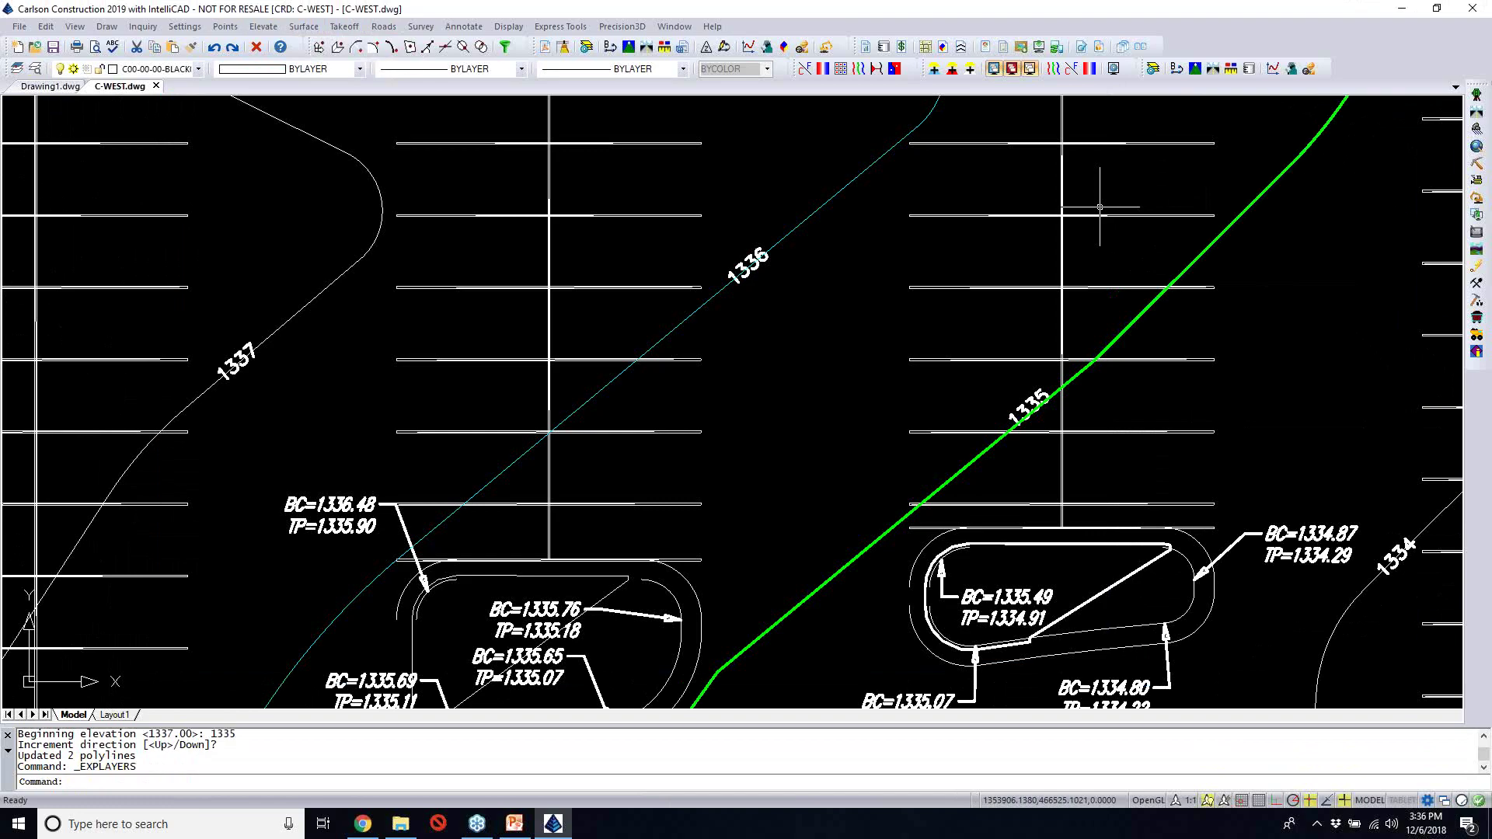
Save the C-WEST.dwg drawing and close it
scroll(1027, 431, "down", 3)
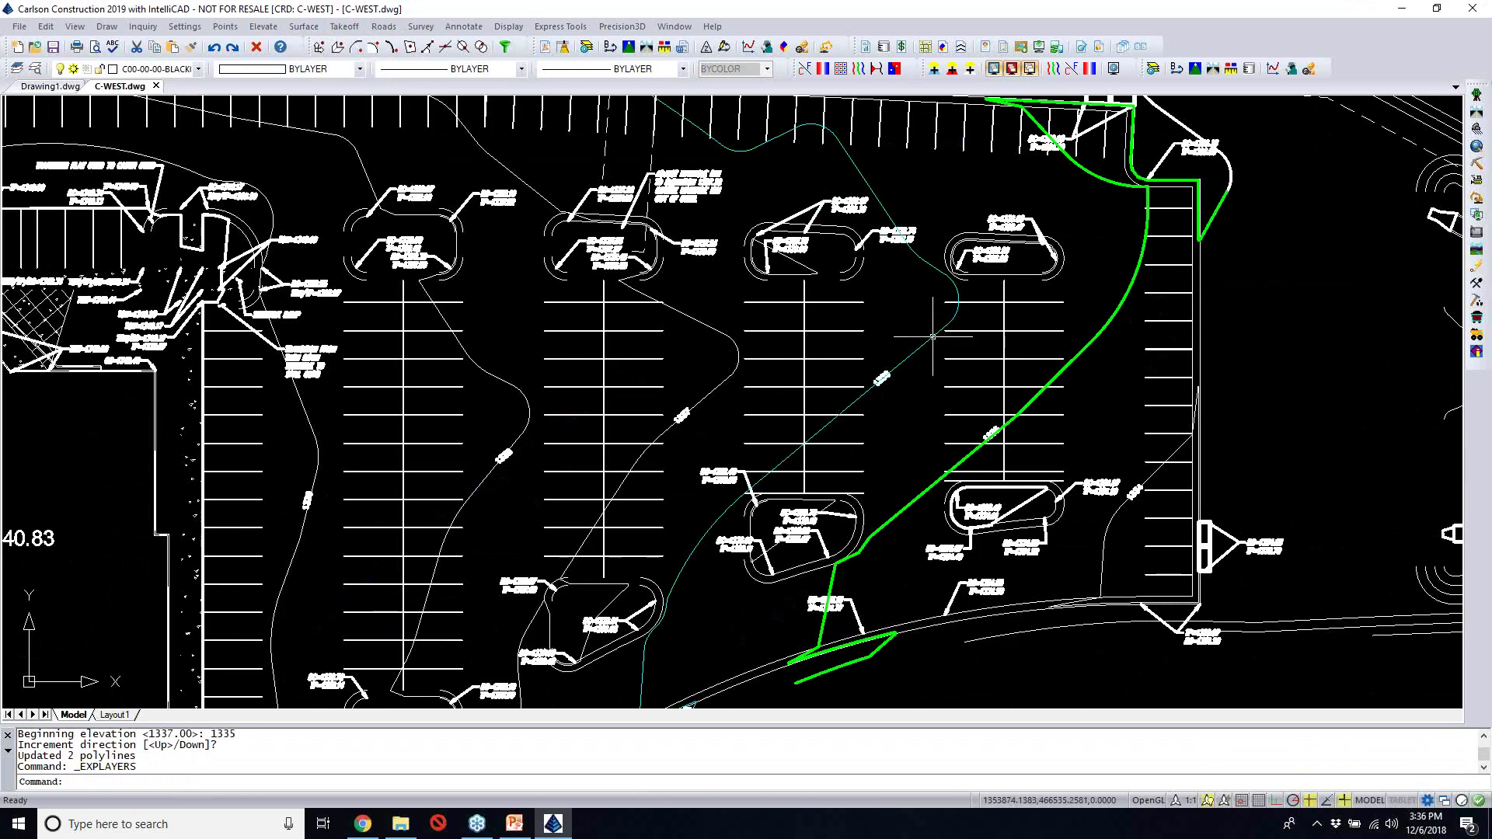
middle_click_drag(888, 339, 924, 419)
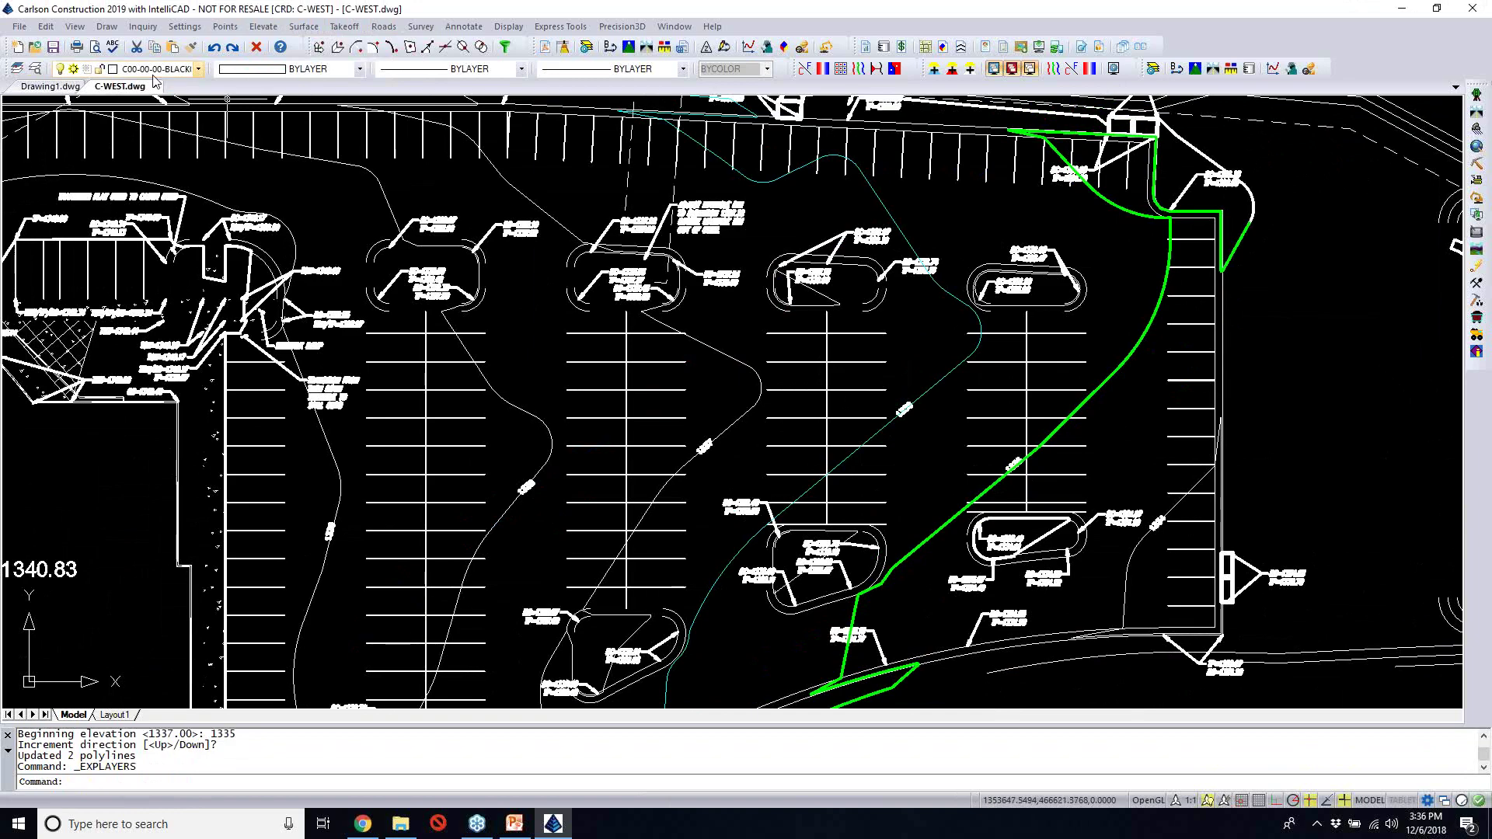
left_click(53, 48)
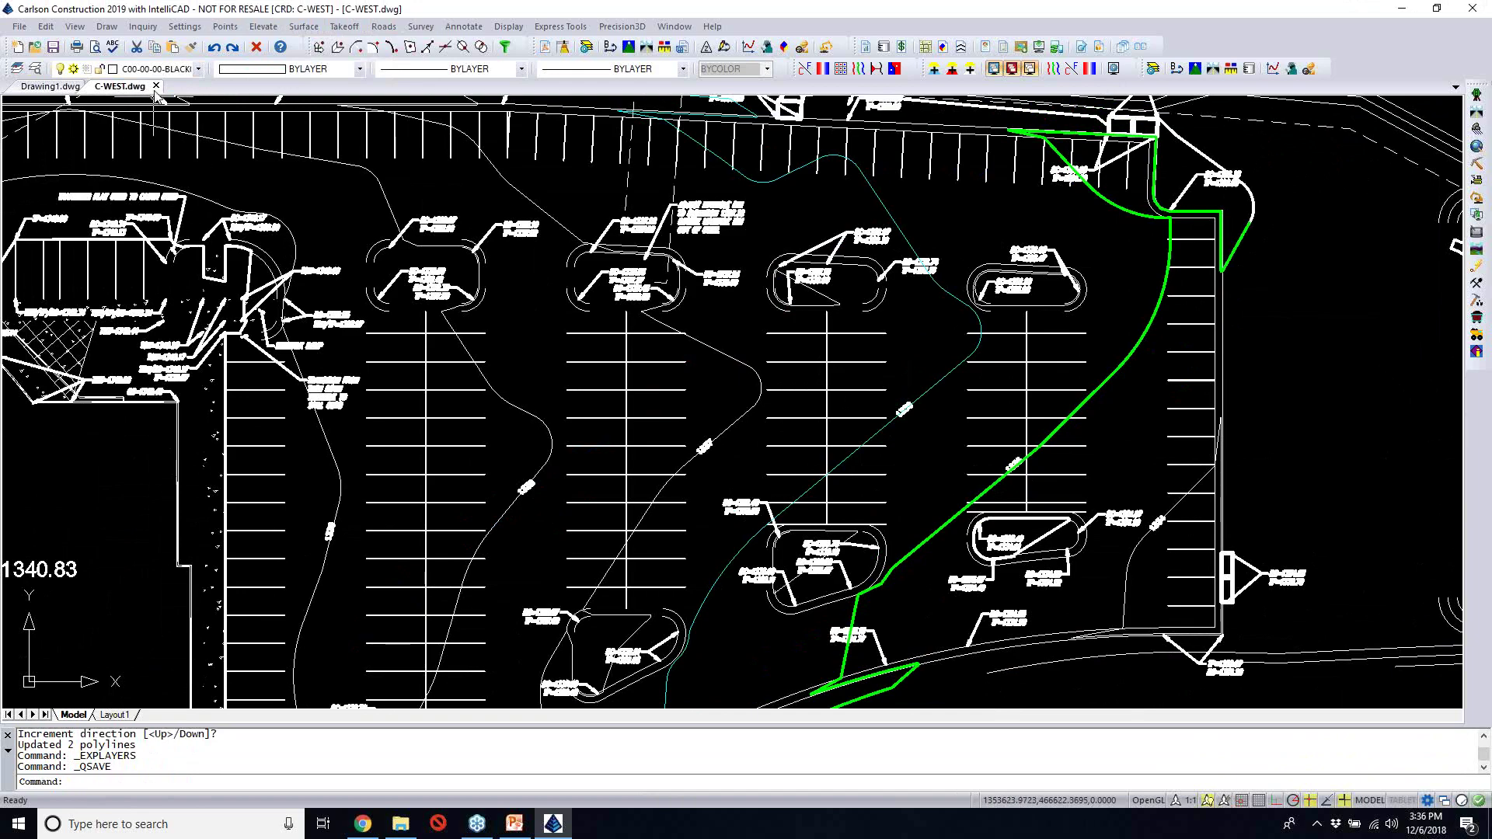
left_click(155, 88)
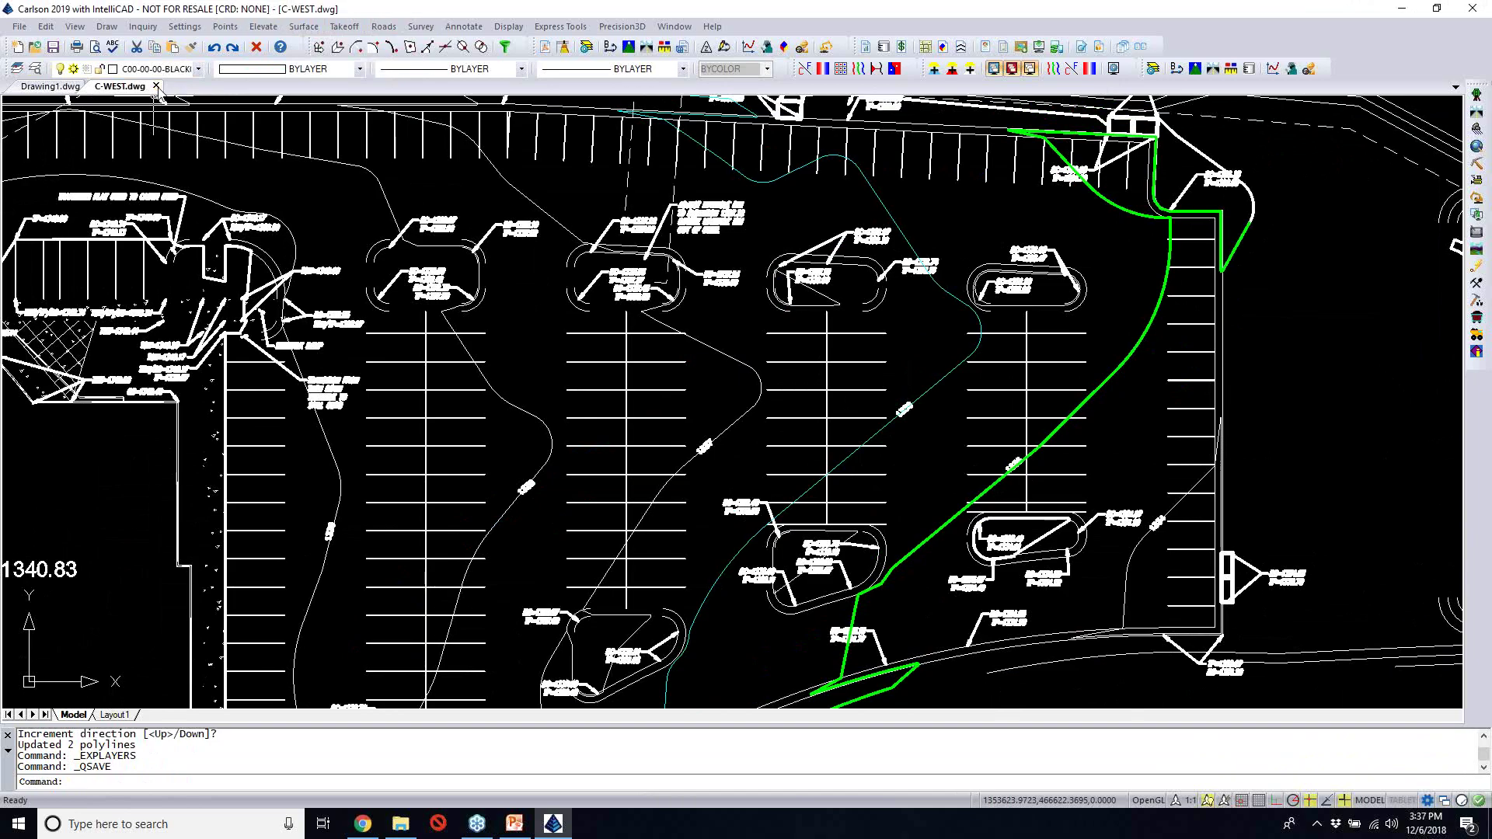
Open the C-DSGN.dwg drawing from The Magic of TV folder
left_click(35, 47)
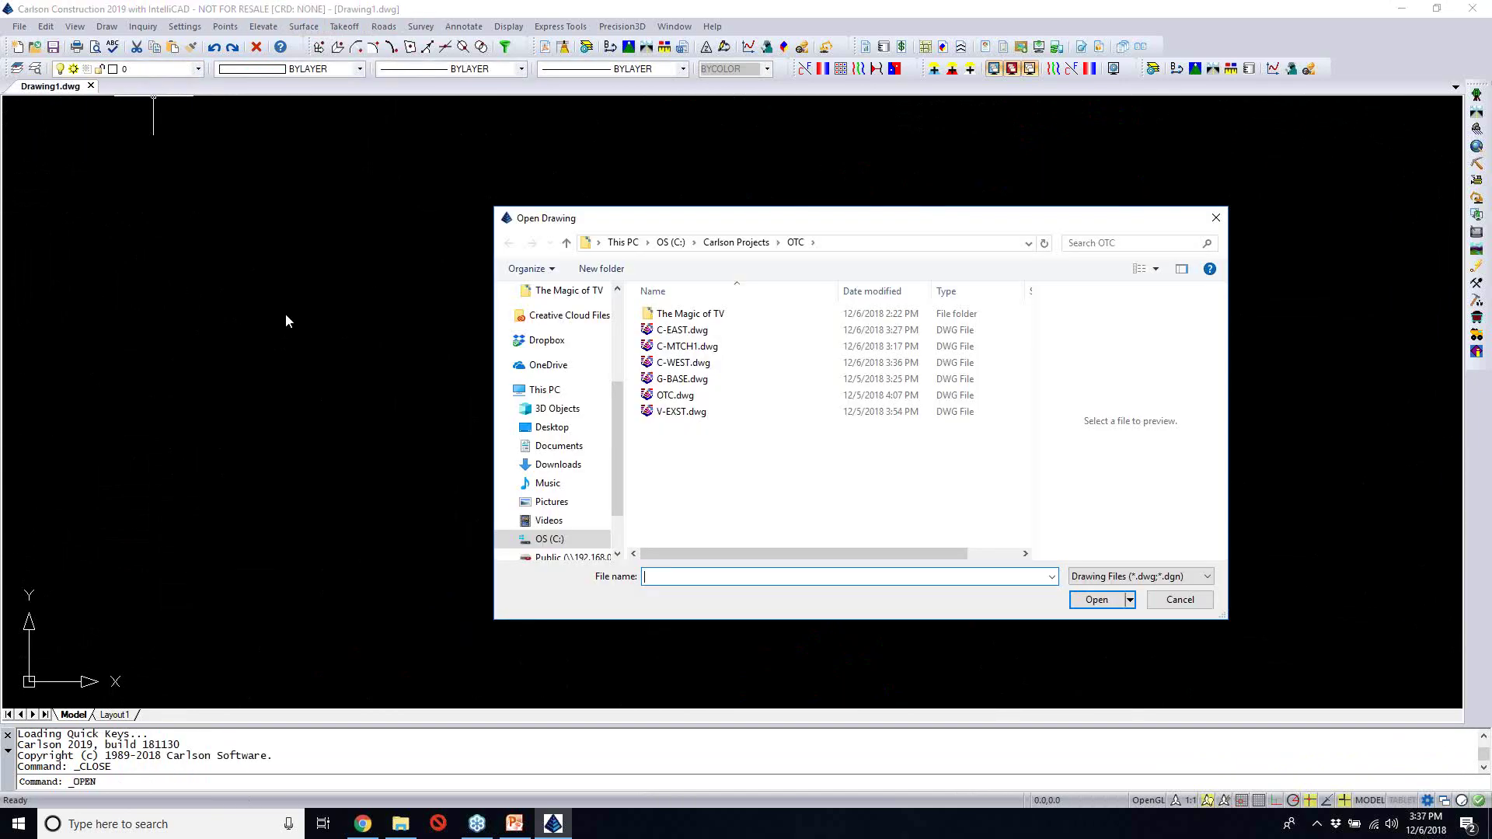
double_click(711, 313)
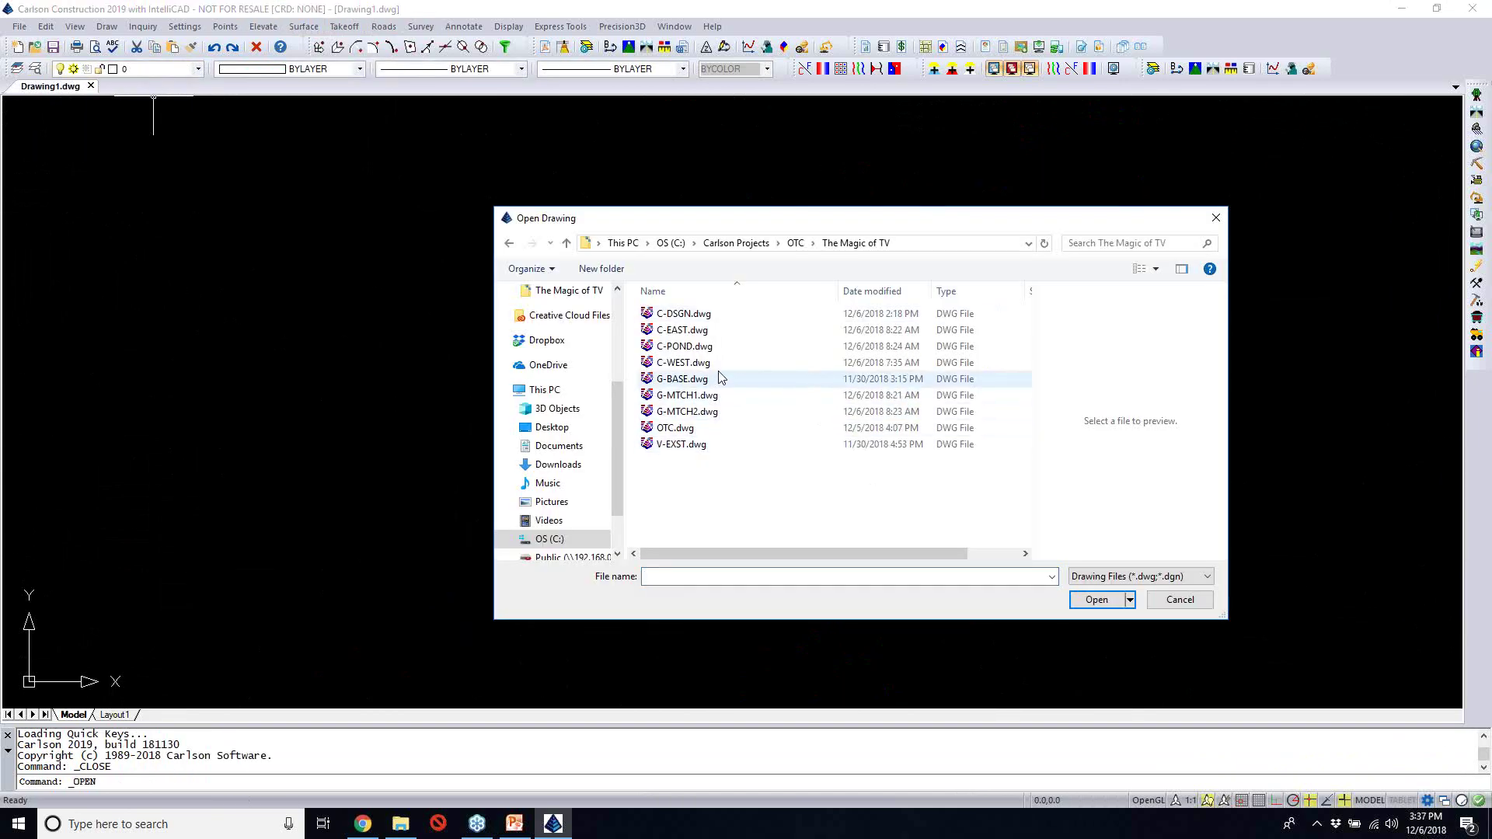
left_click(692, 314)
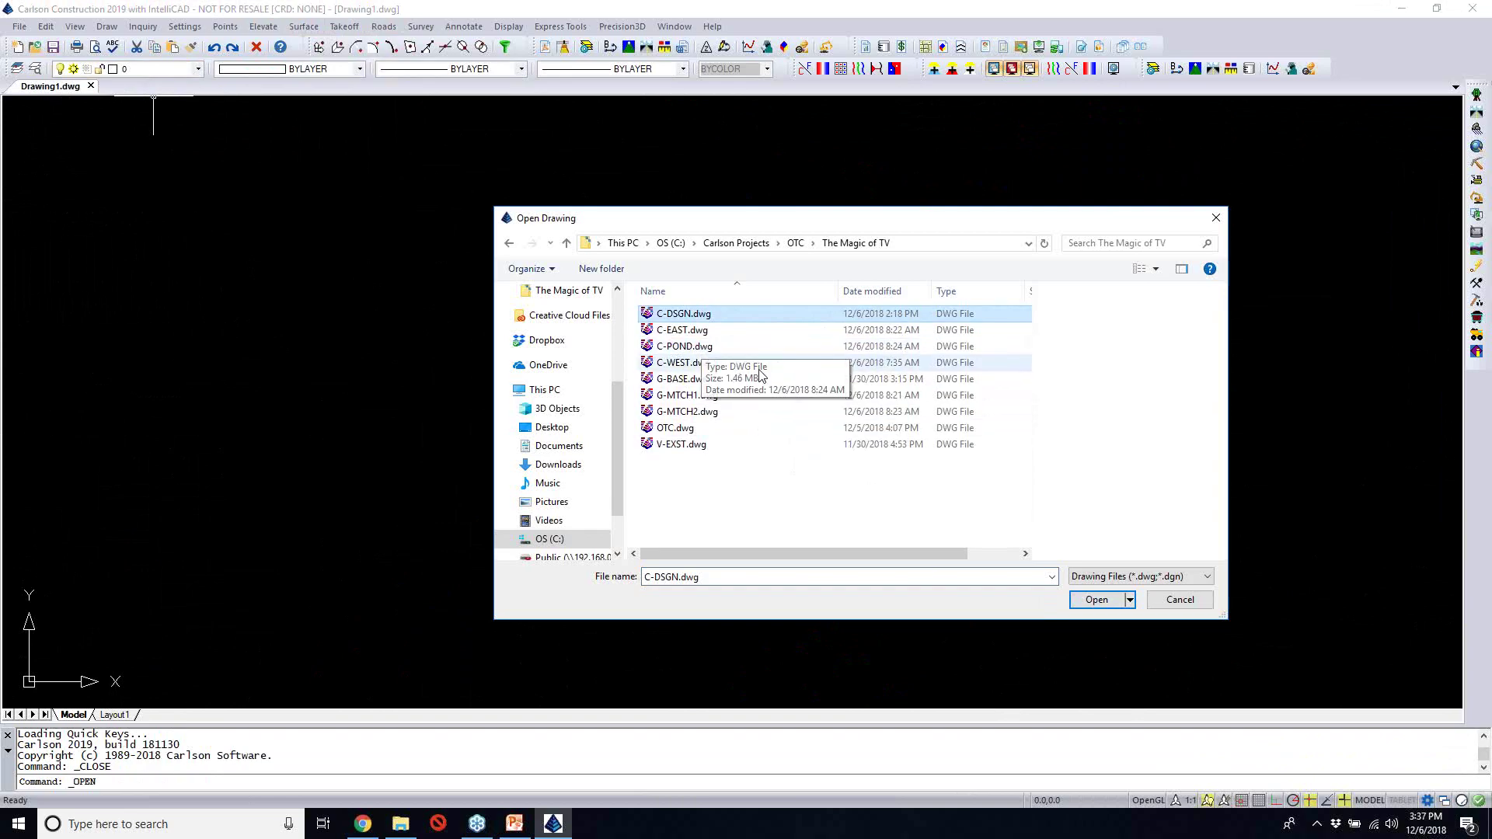
left_click(1098, 602)
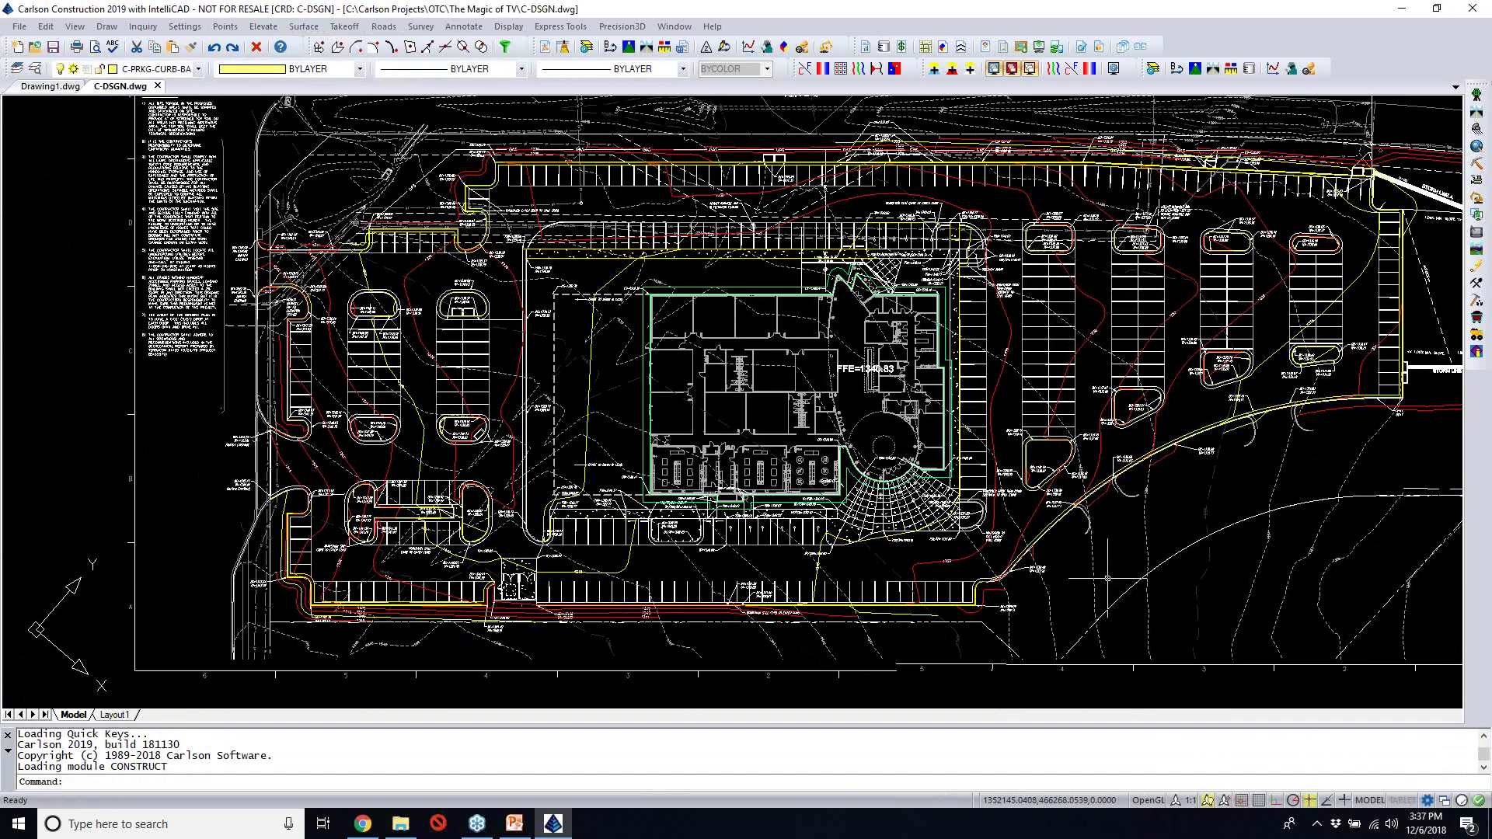
Isolate the layers of the linework in the building's upper exterior wall using a selection window across the wall
mouse_move(1107, 572)
middle_mouse_down()
mouse_move(900, 591)
mouse_move(889, 610)
mouse_move(910, 607)
middle_mouse_up()
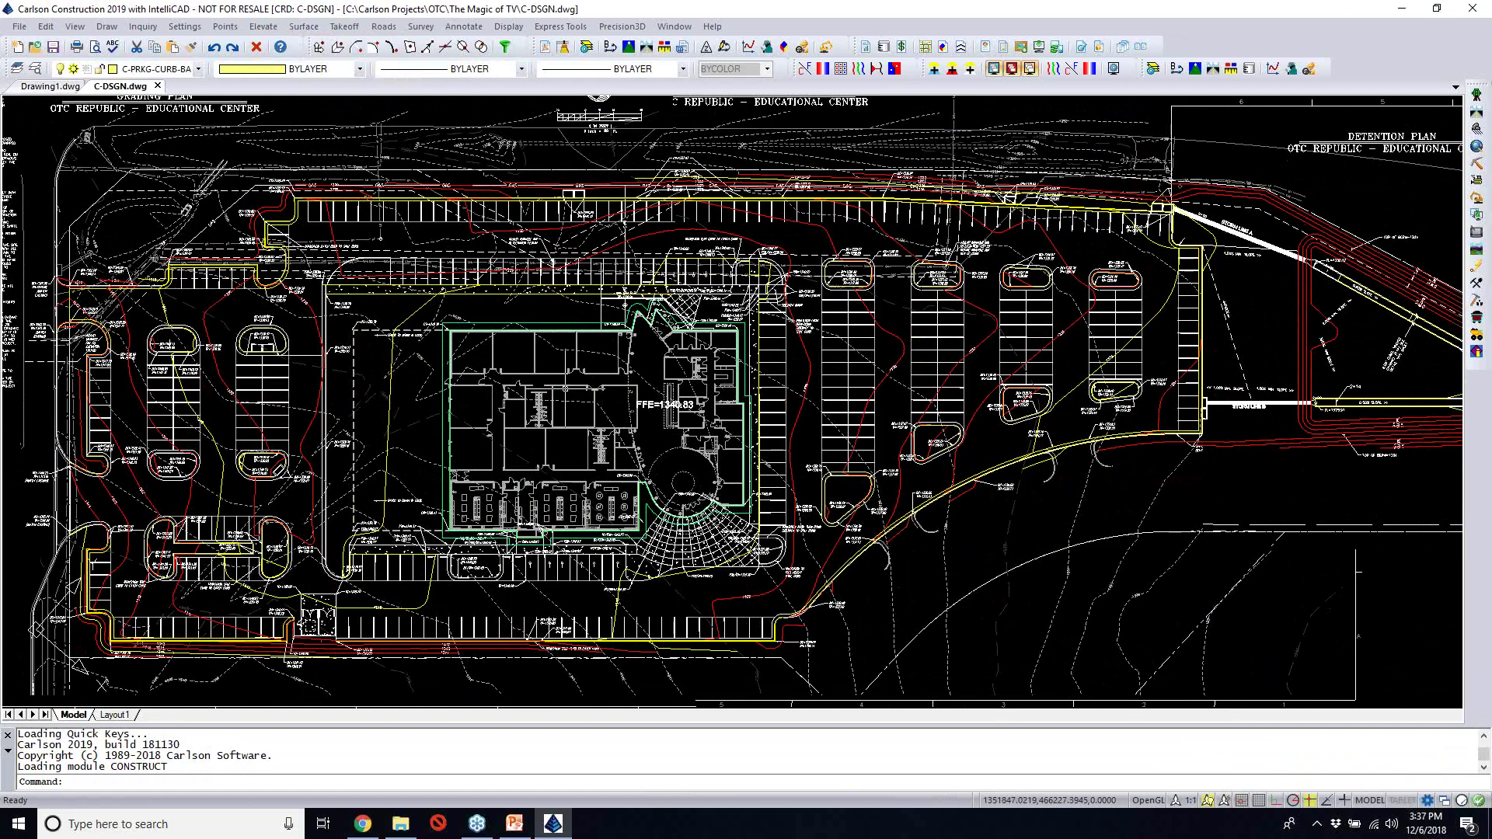
scroll(532, 355, "up", 2)
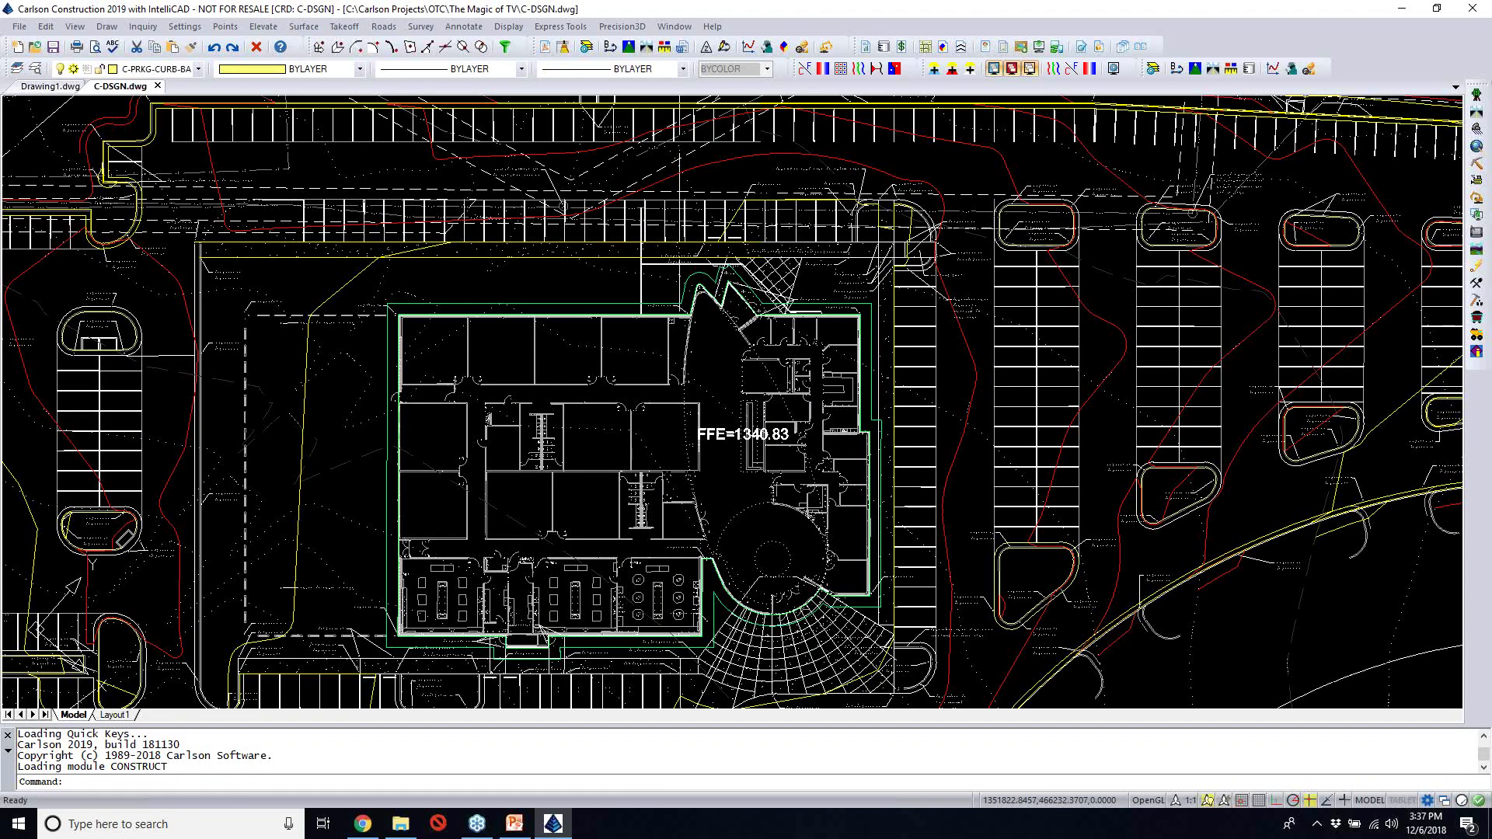
scroll(520, 389, "up", 2)
middle_click_drag(589, 371, 597, 279)
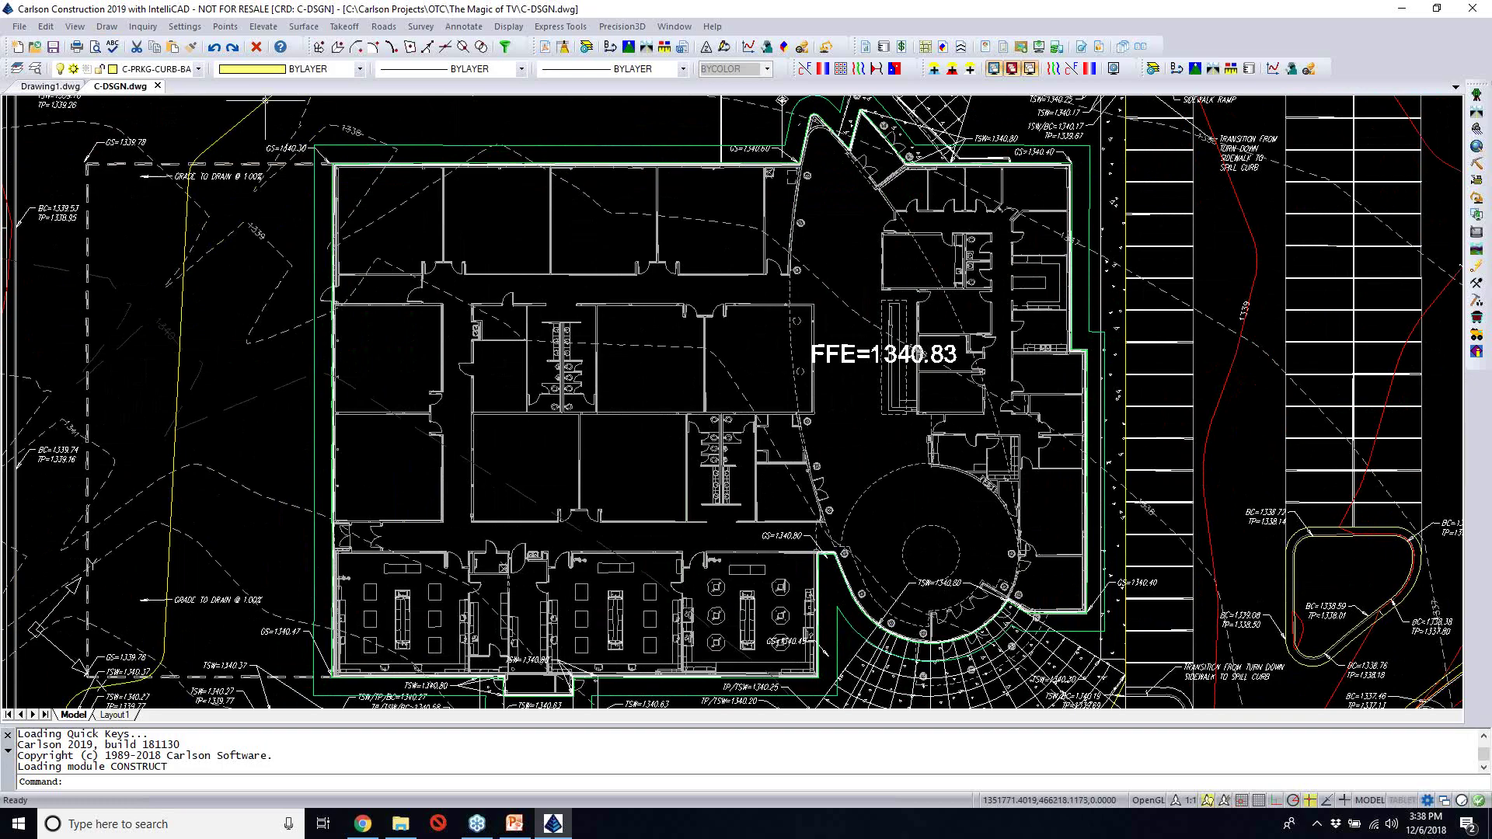
scroll(629, 186, "up", 5)
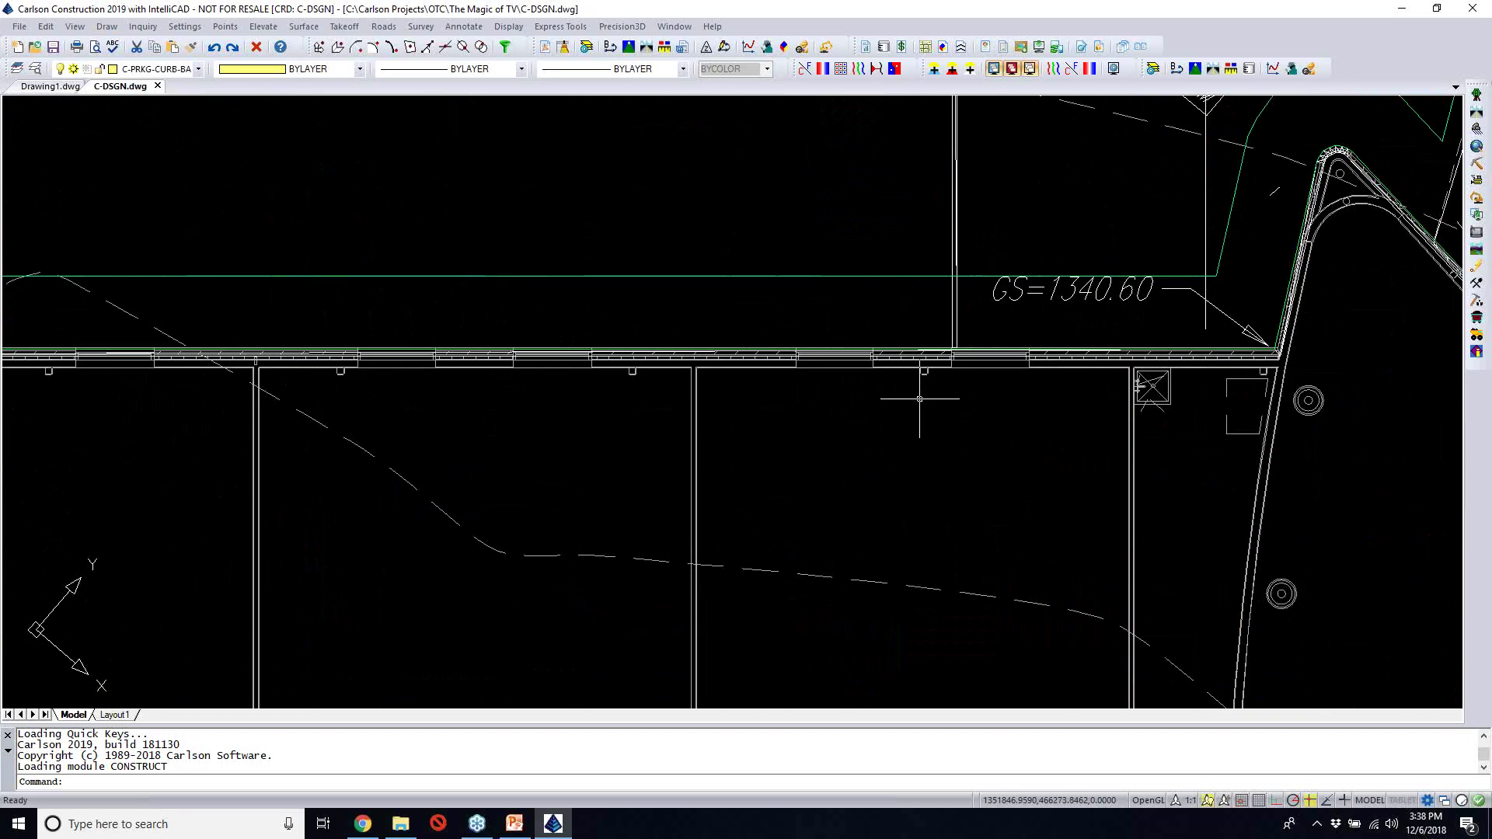
left_click(109, 27)
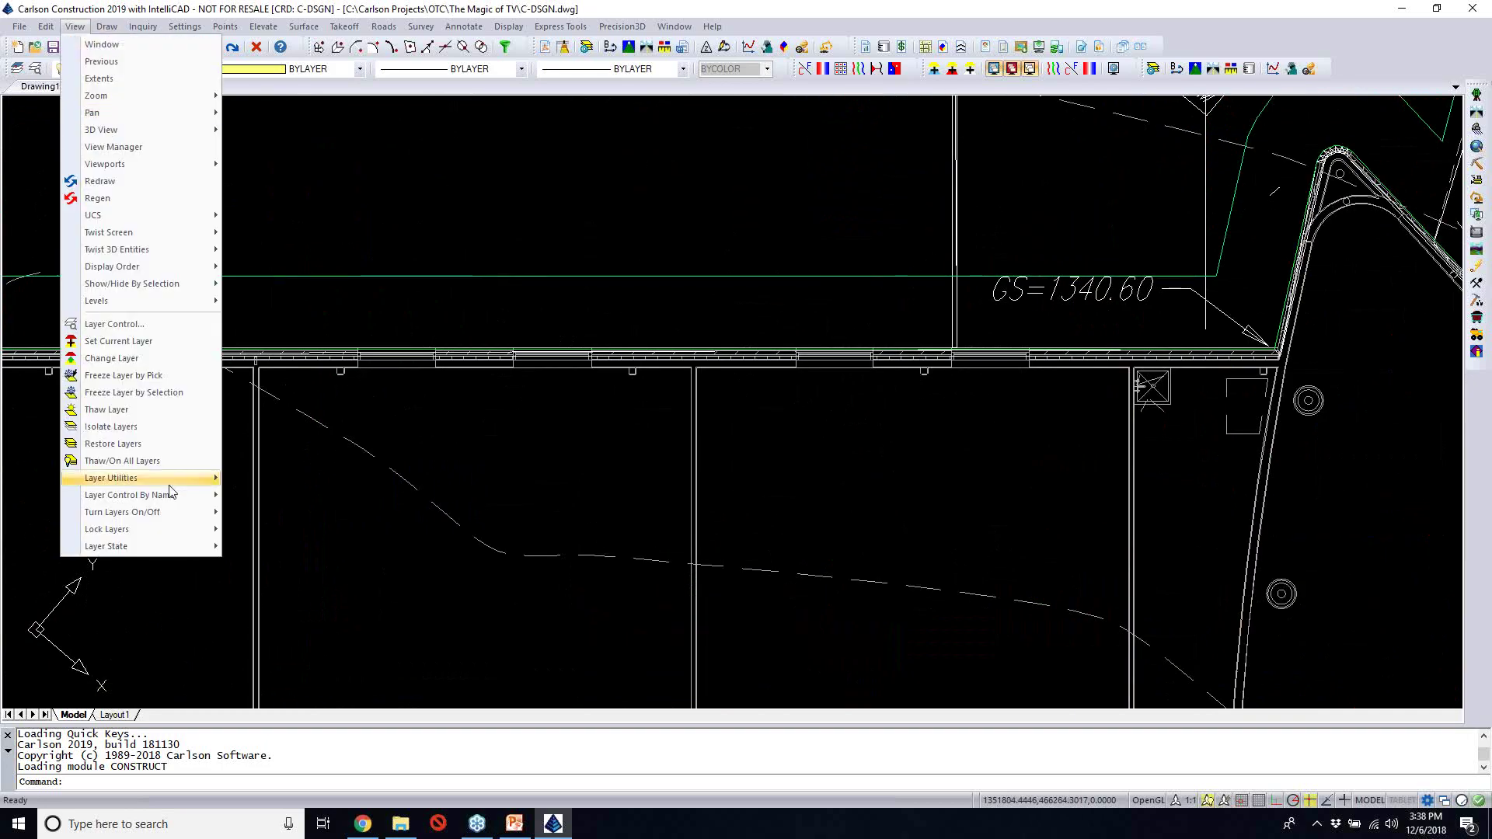
left_click(128, 436)
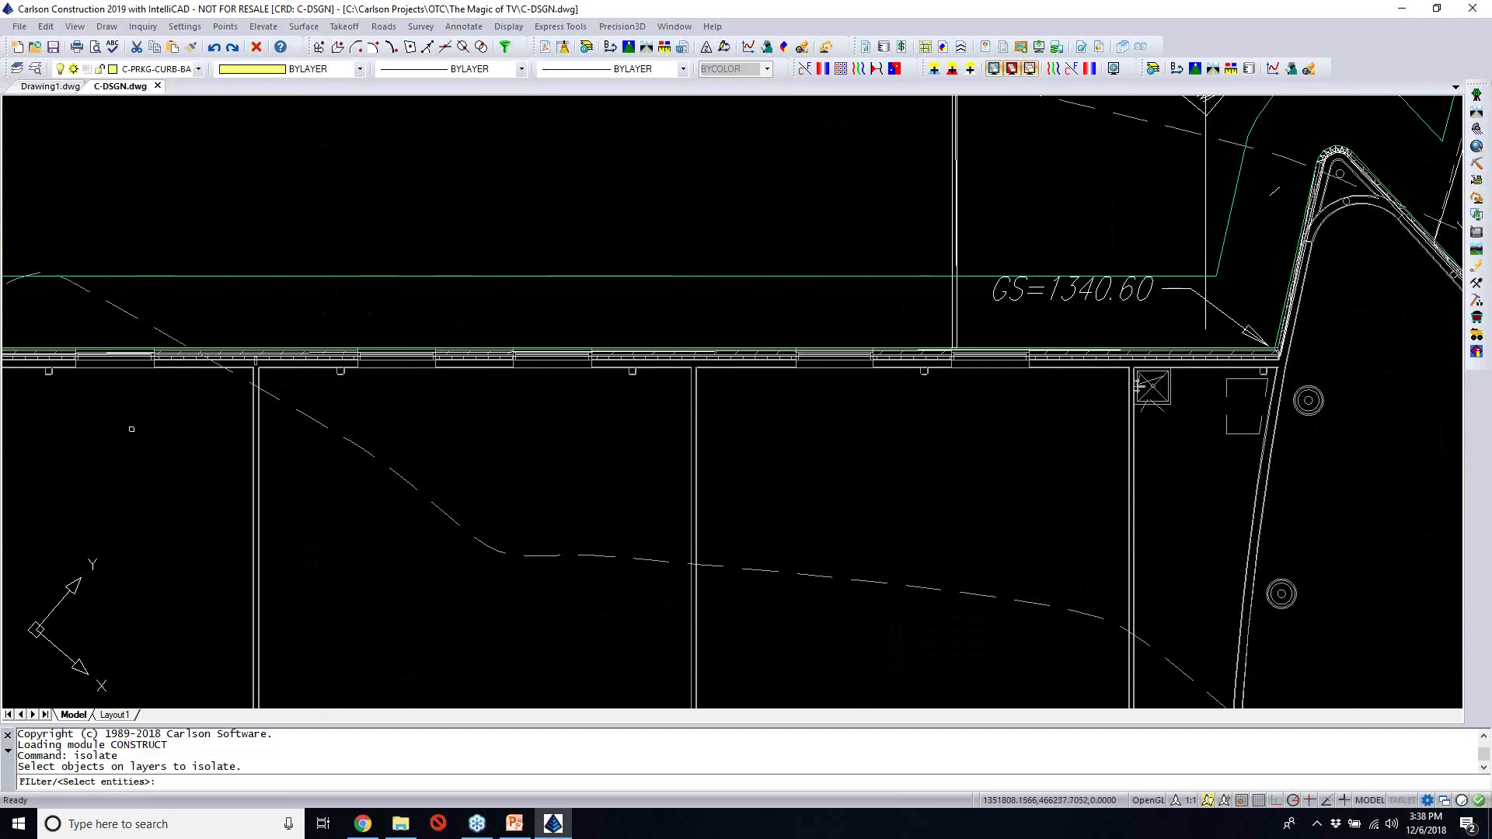
scroll(863, 413, "up", 3)
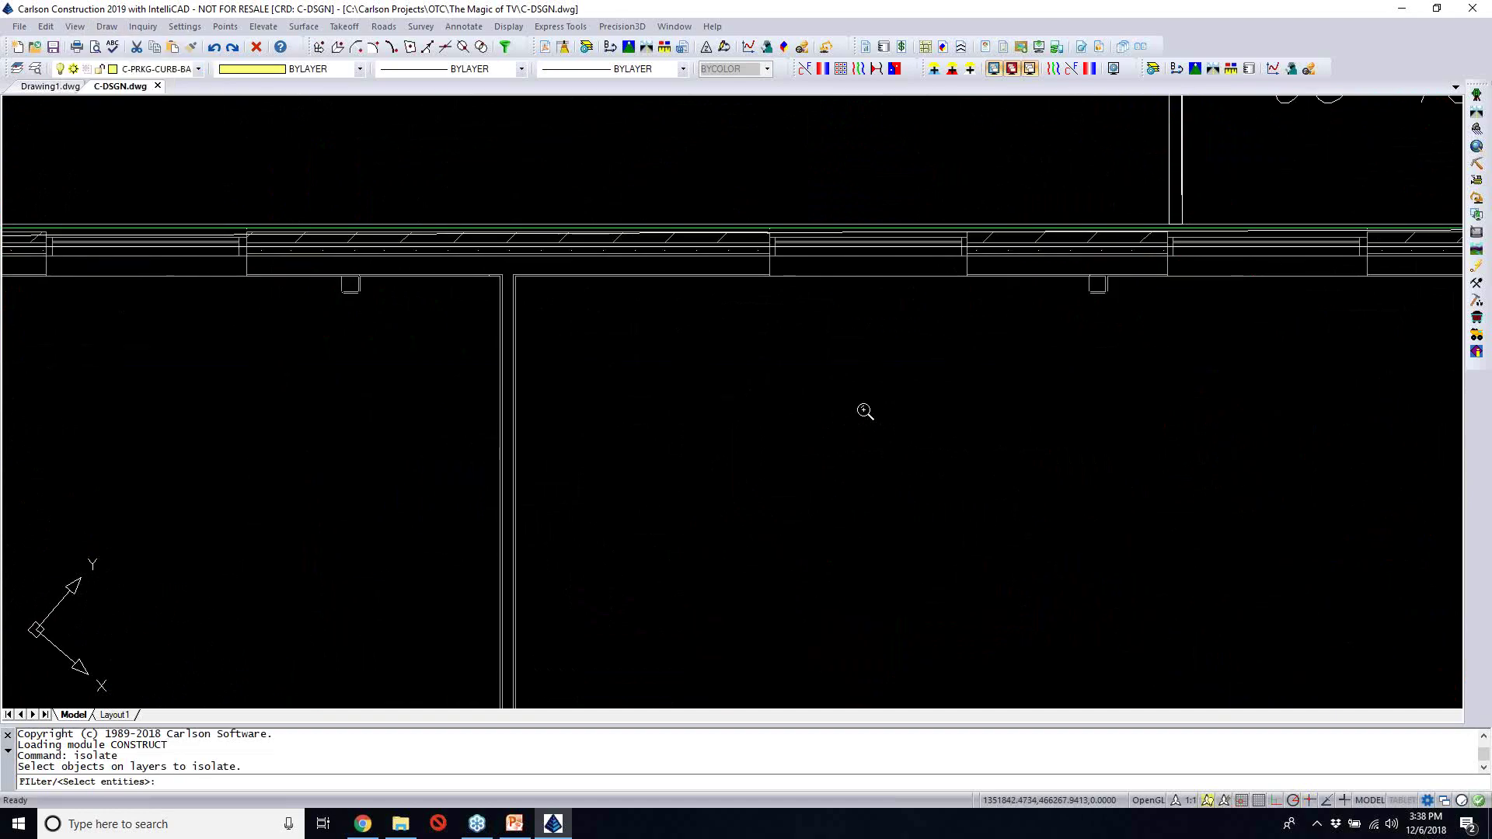
middle_click_drag(862, 412, 863, 529)
left_click(893, 498)
left_click(563, 355)
key("Return")
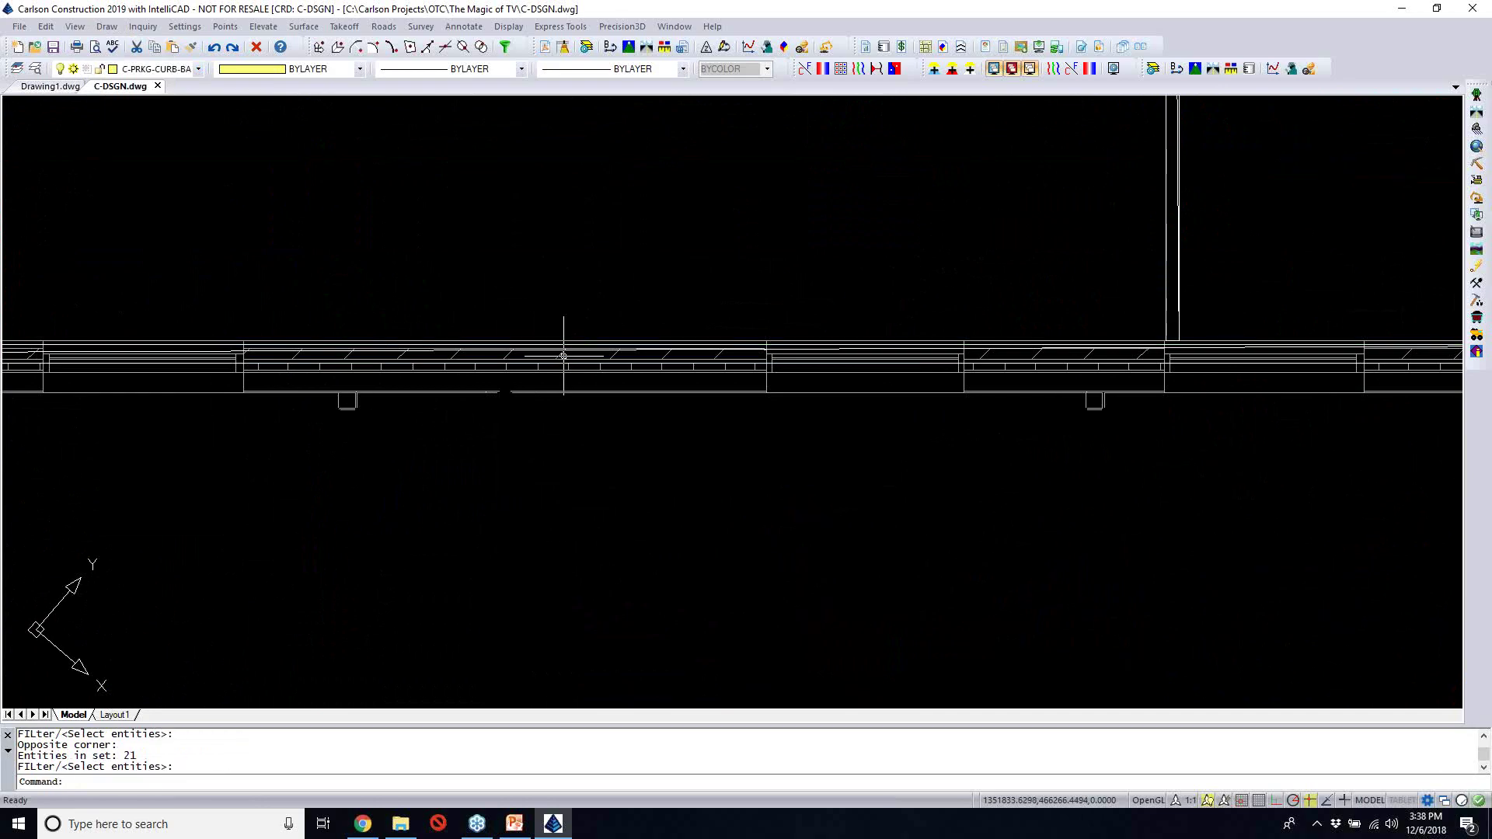
Isolate the layer of the triangulated outer wall linework at the rounded tip of the building's zigzag entrance
scroll(748, 357, "down", 2)
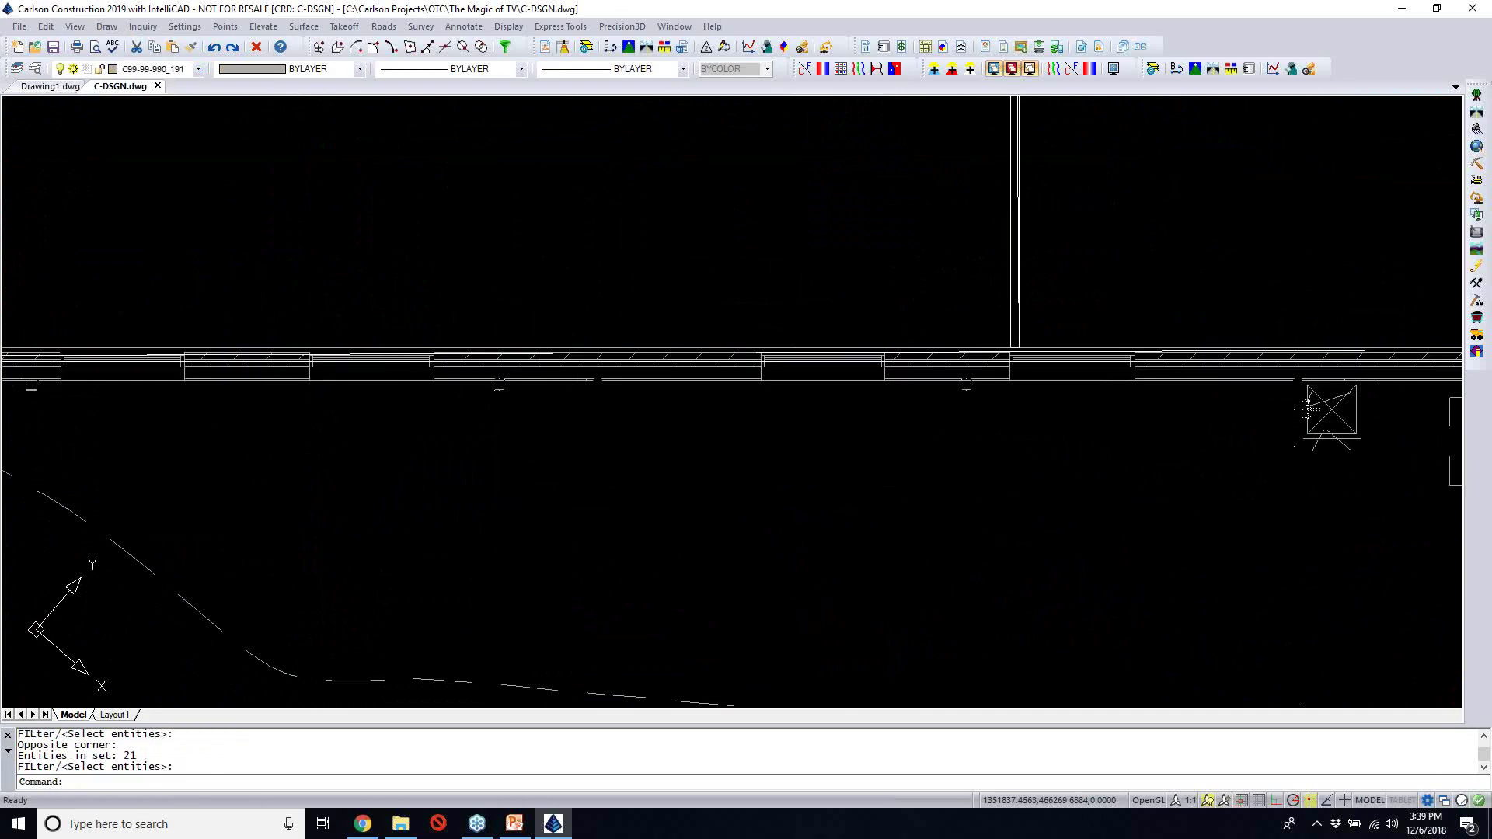
scroll(753, 359, "down", 3)
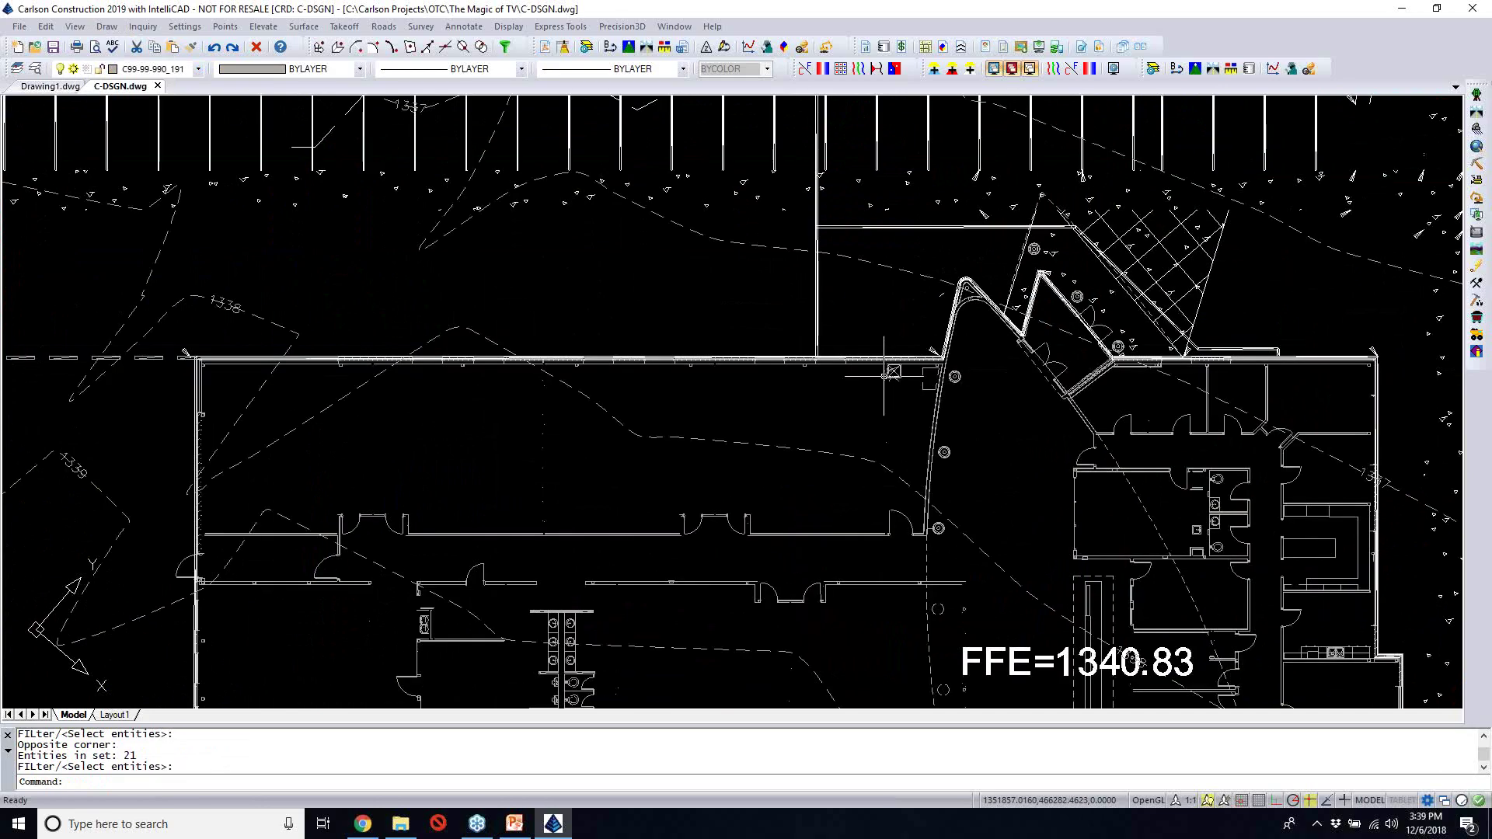
middle_click_drag(885, 375, 1018, 303)
scroll(347, 291, "up", 4)
scroll(347, 290, "down", 2)
middle_click_drag(909, 335, 907, 461)
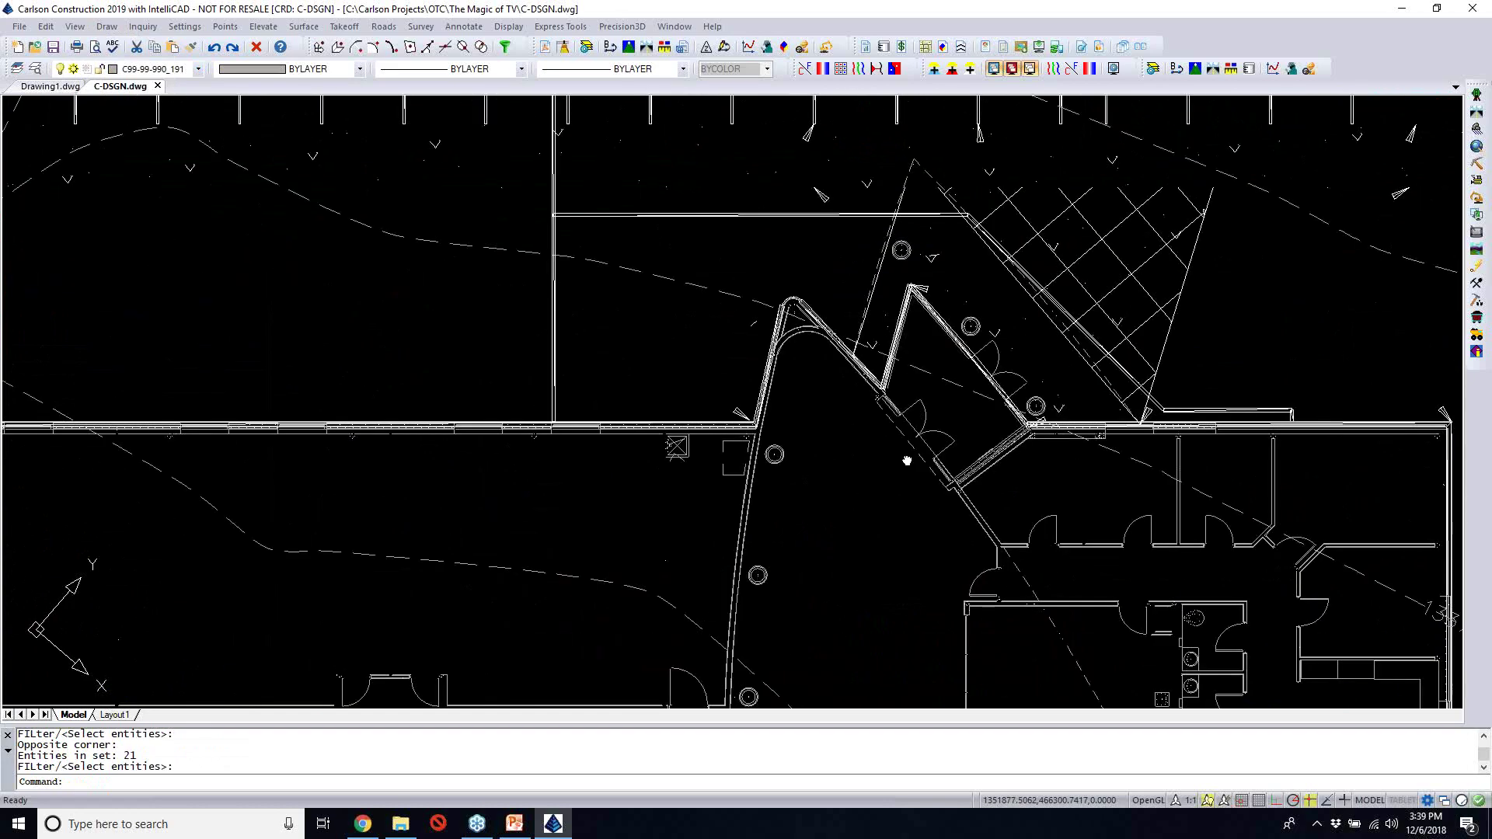
scroll(773, 301, "up", 3)
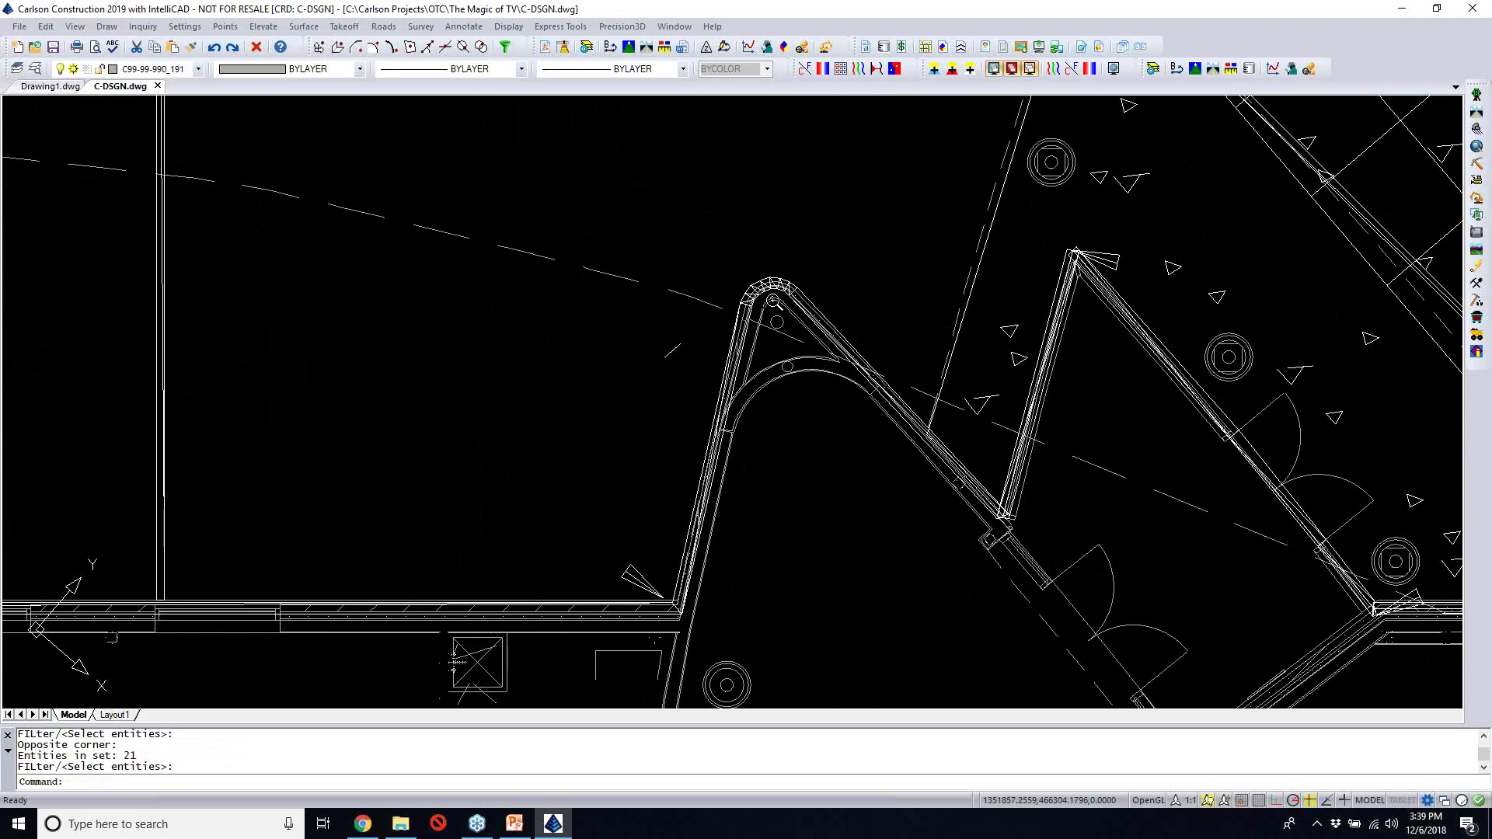
scroll(773, 227, "up", 3)
type("isolate")
key("Return")
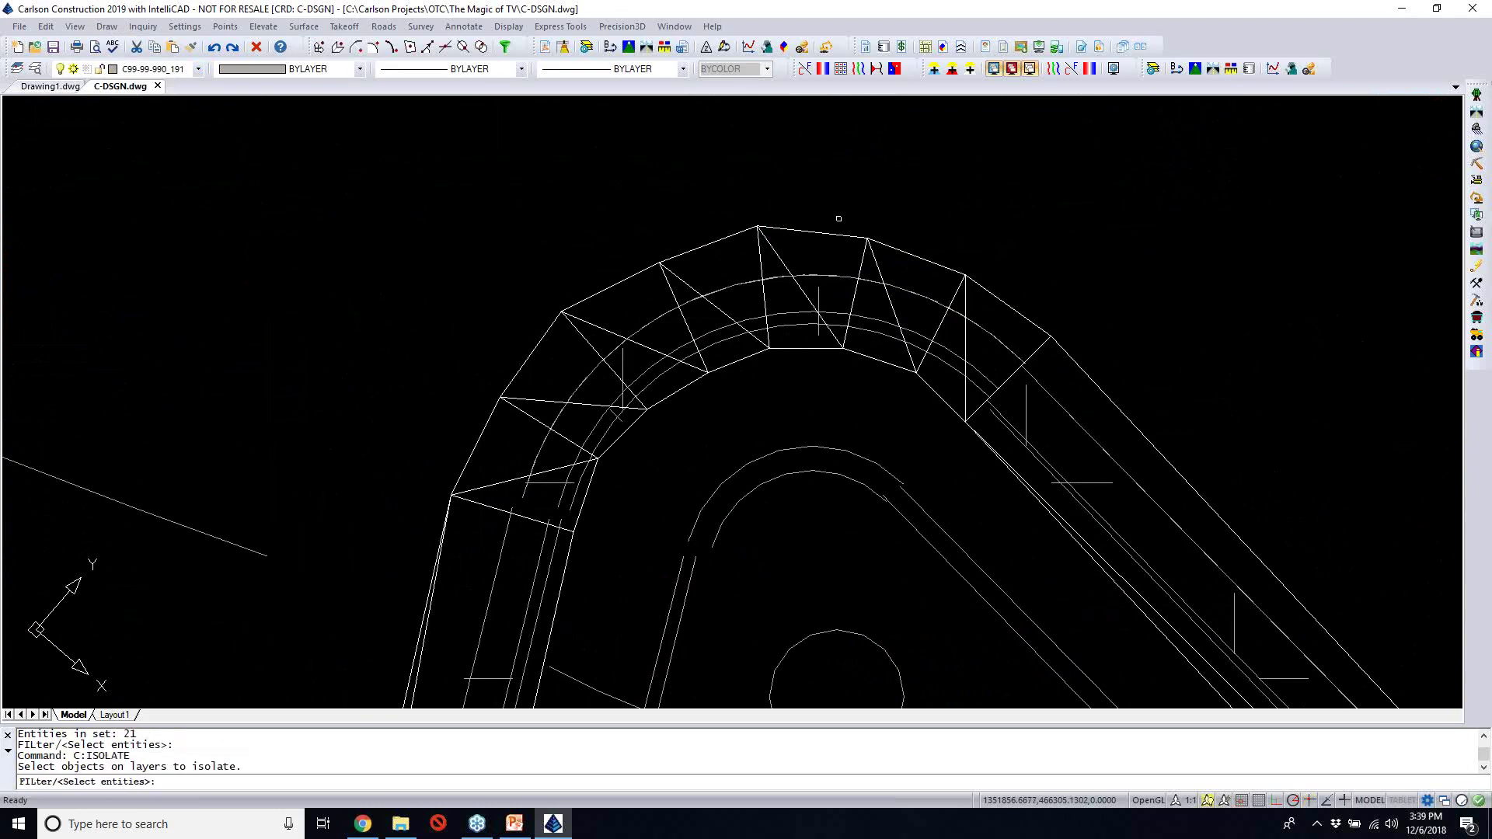
left_click(841, 211)
left_click(700, 247)
key("Return")
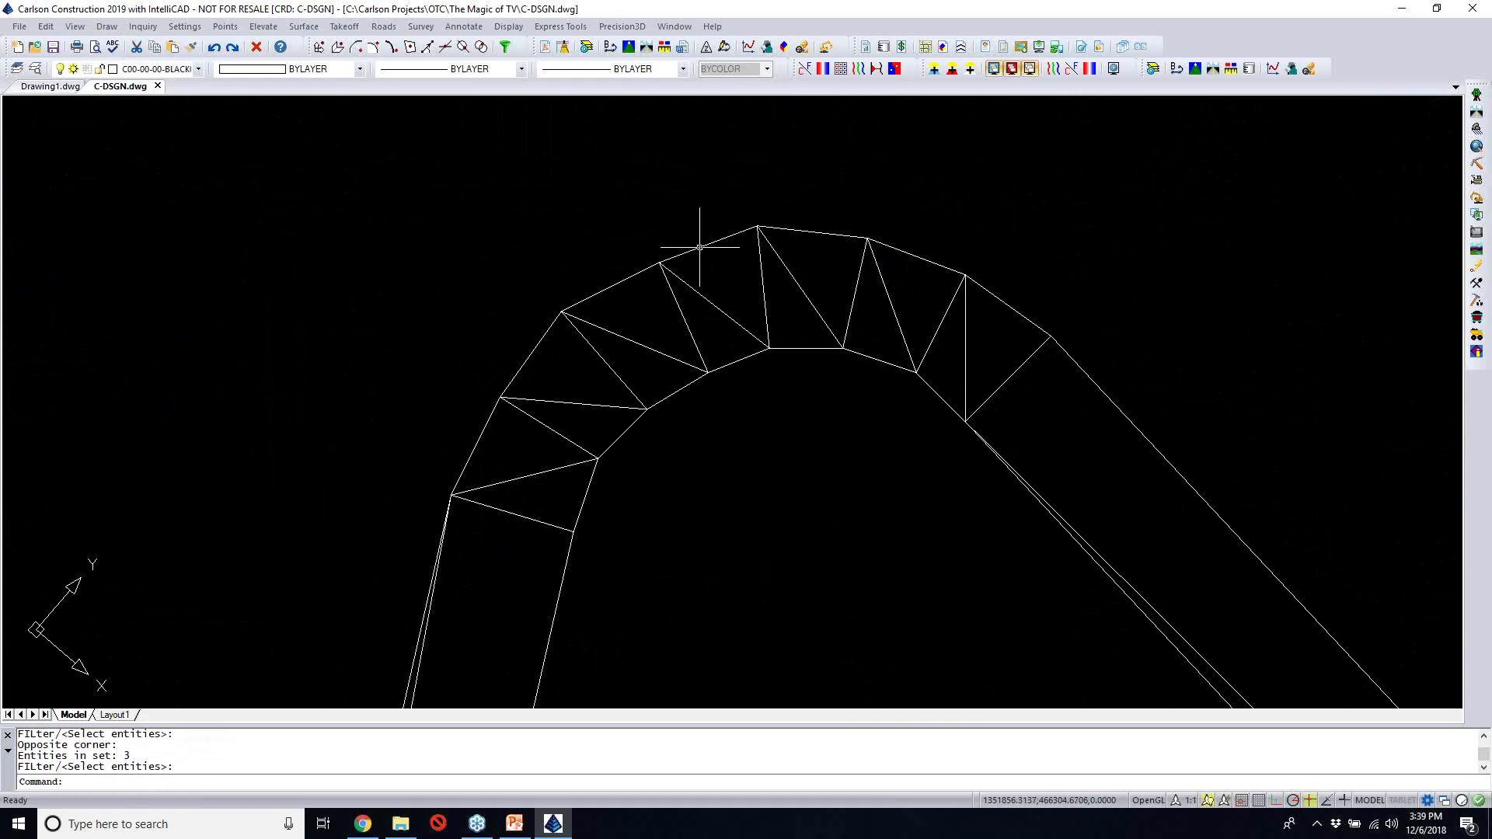
Examine the isolated building perimeter and the linework of its zigzag entrance for a usable outline
scroll(700, 247, "down", 3)
scroll(712, 235, "down", 3)
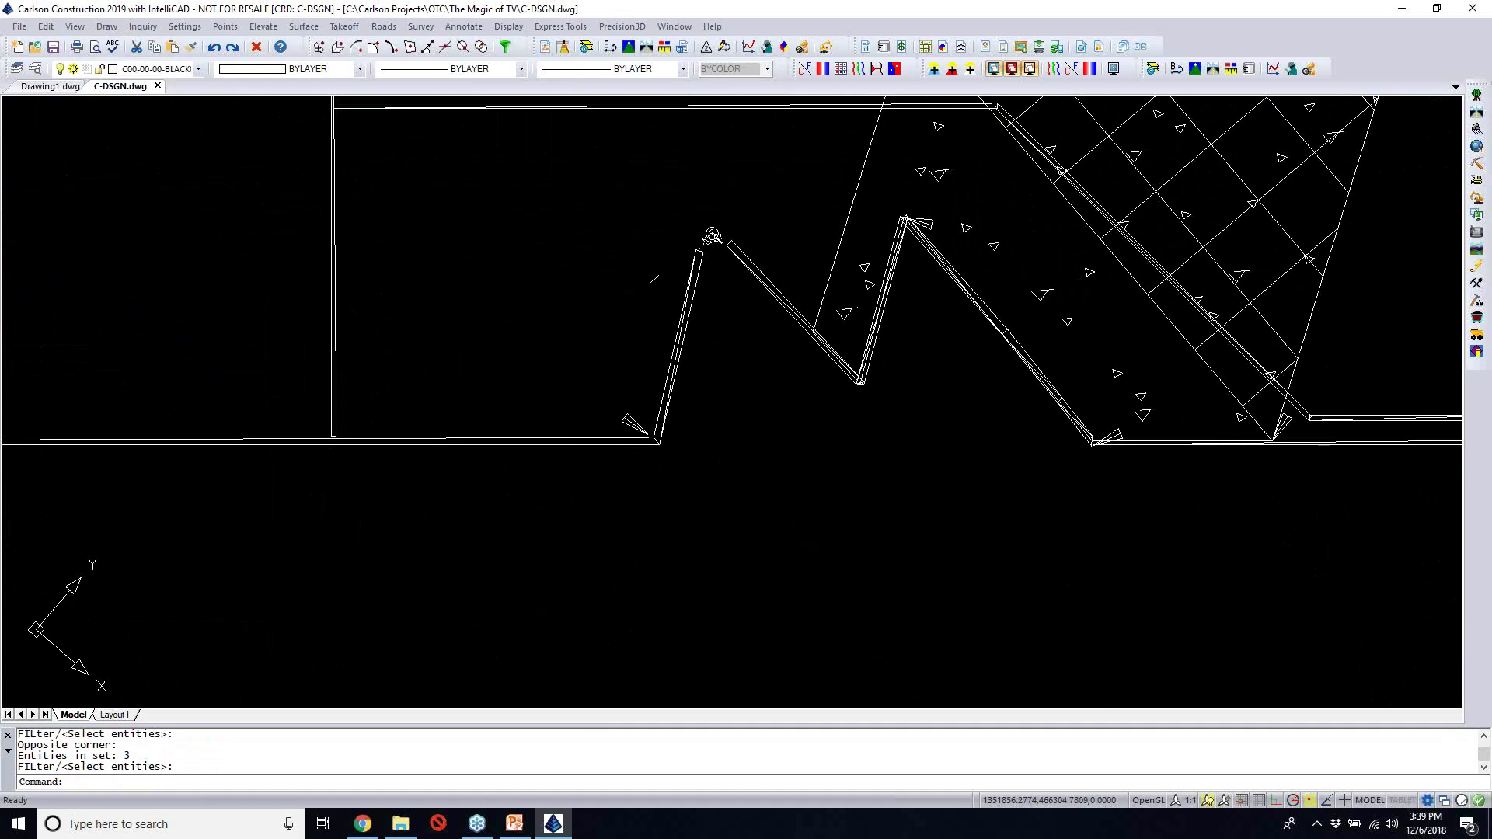
middle_click_drag(712, 235, 742, 219)
scroll(747, 455, "down", 2)
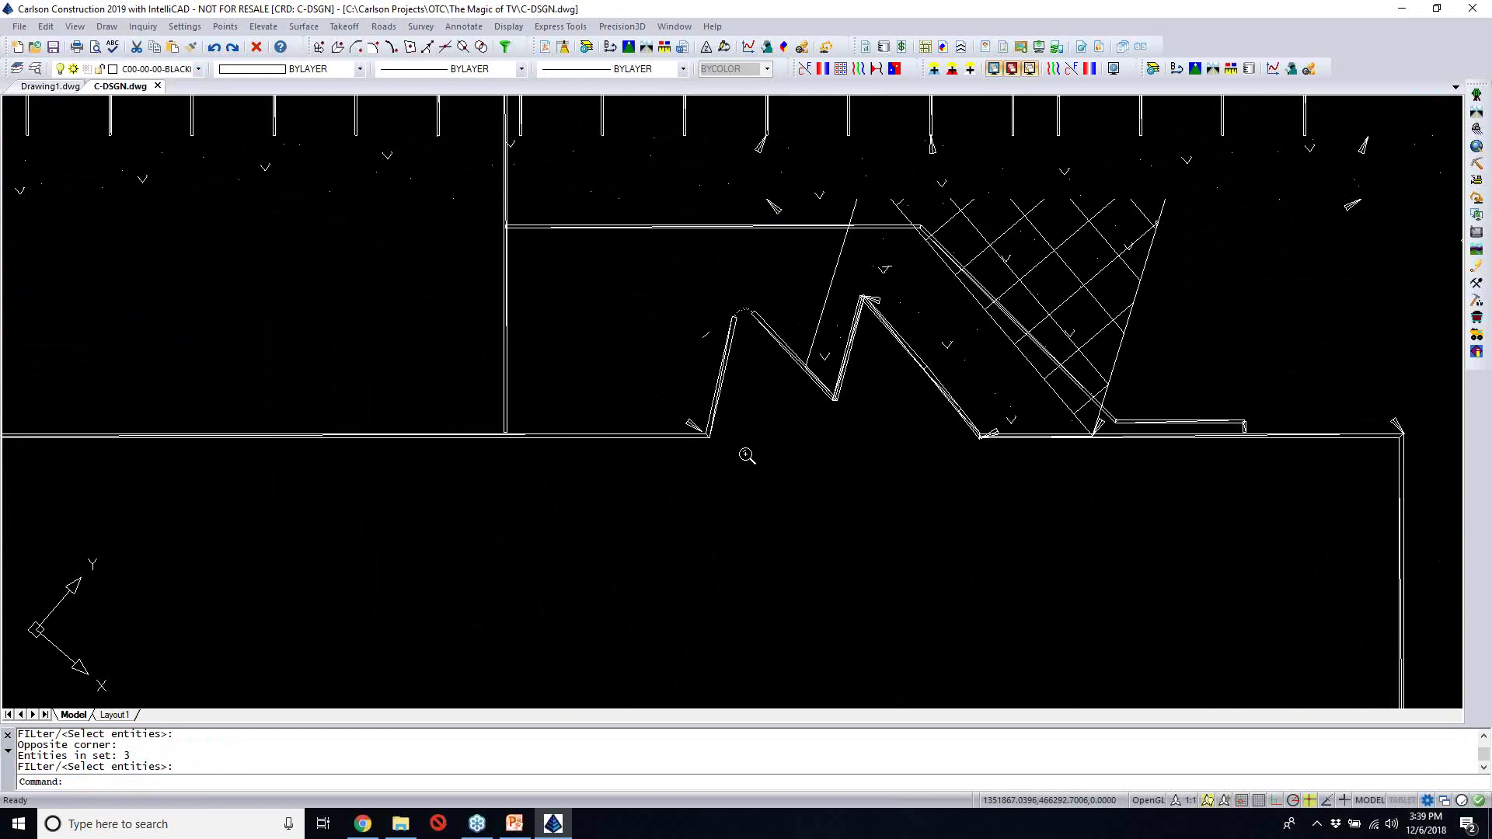
scroll(746, 455, "down", 2)
scroll(766, 454, "down", 2)
middle_click_drag(766, 455, 822, 200)
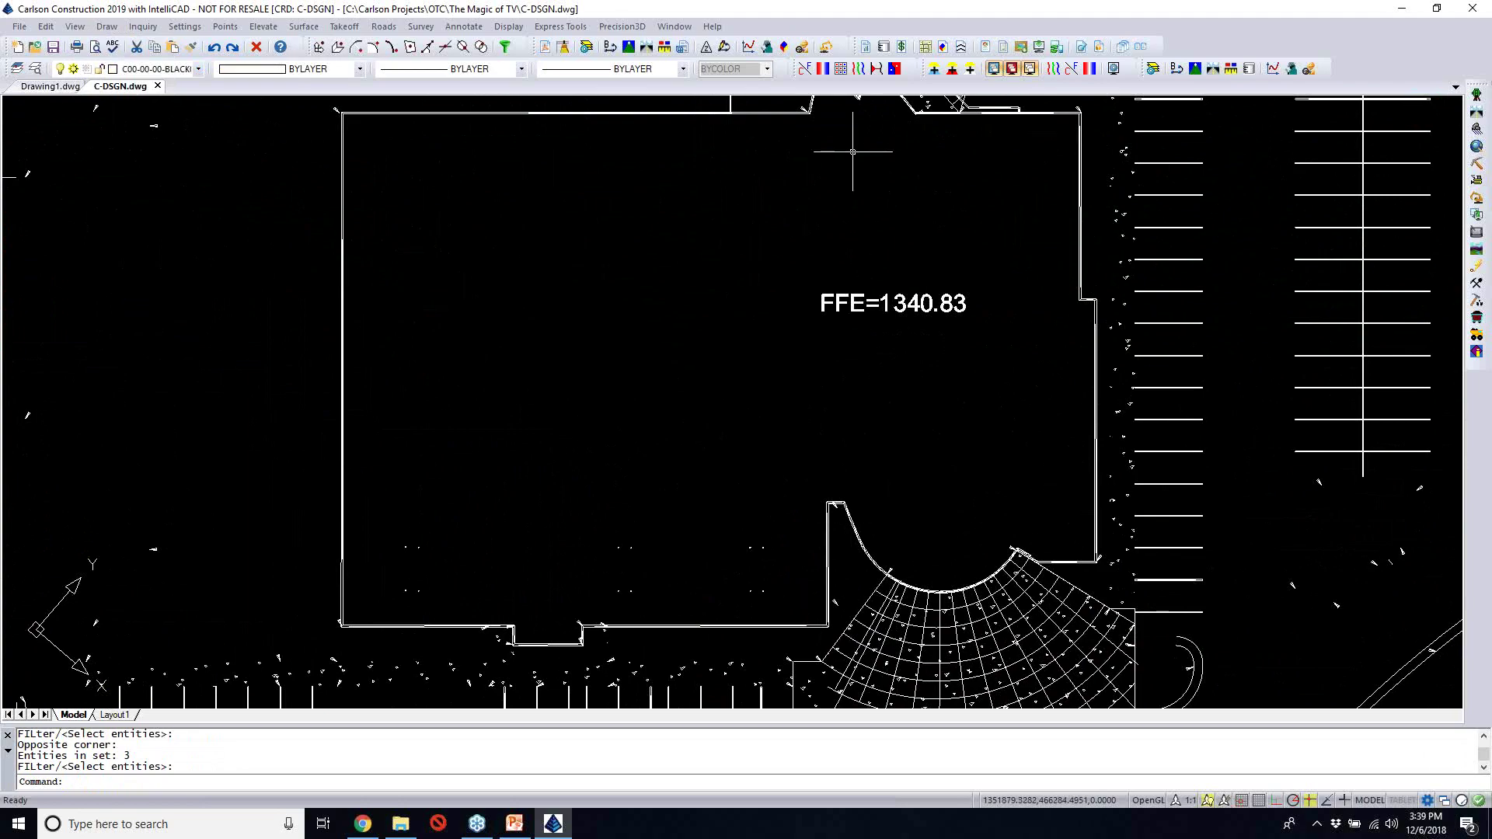
scroll(850, 311, "down", 2)
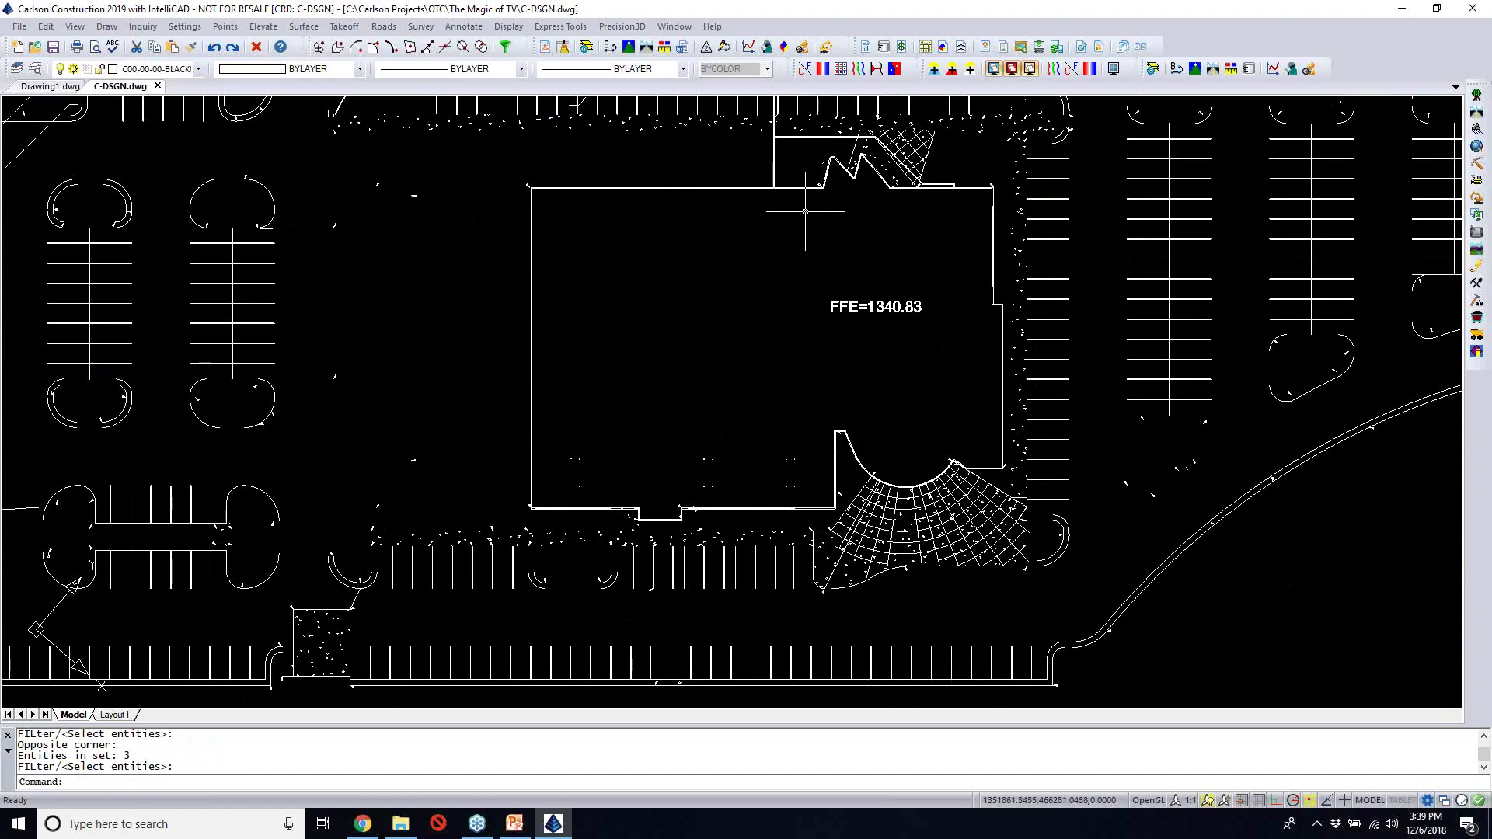
scroll(840, 163, "up", 6)
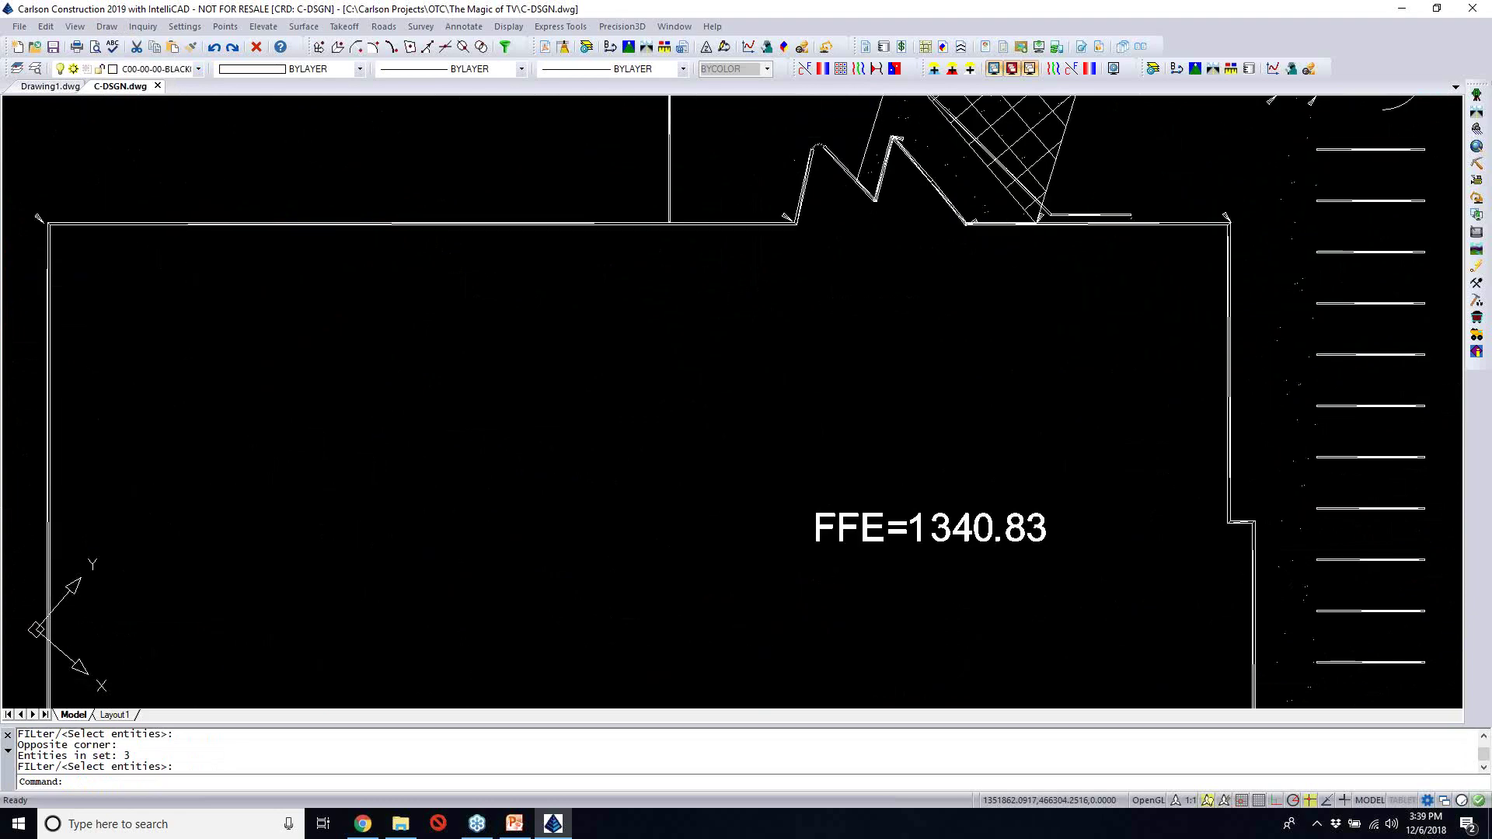
middle_click_drag(826, 164, 805, 226)
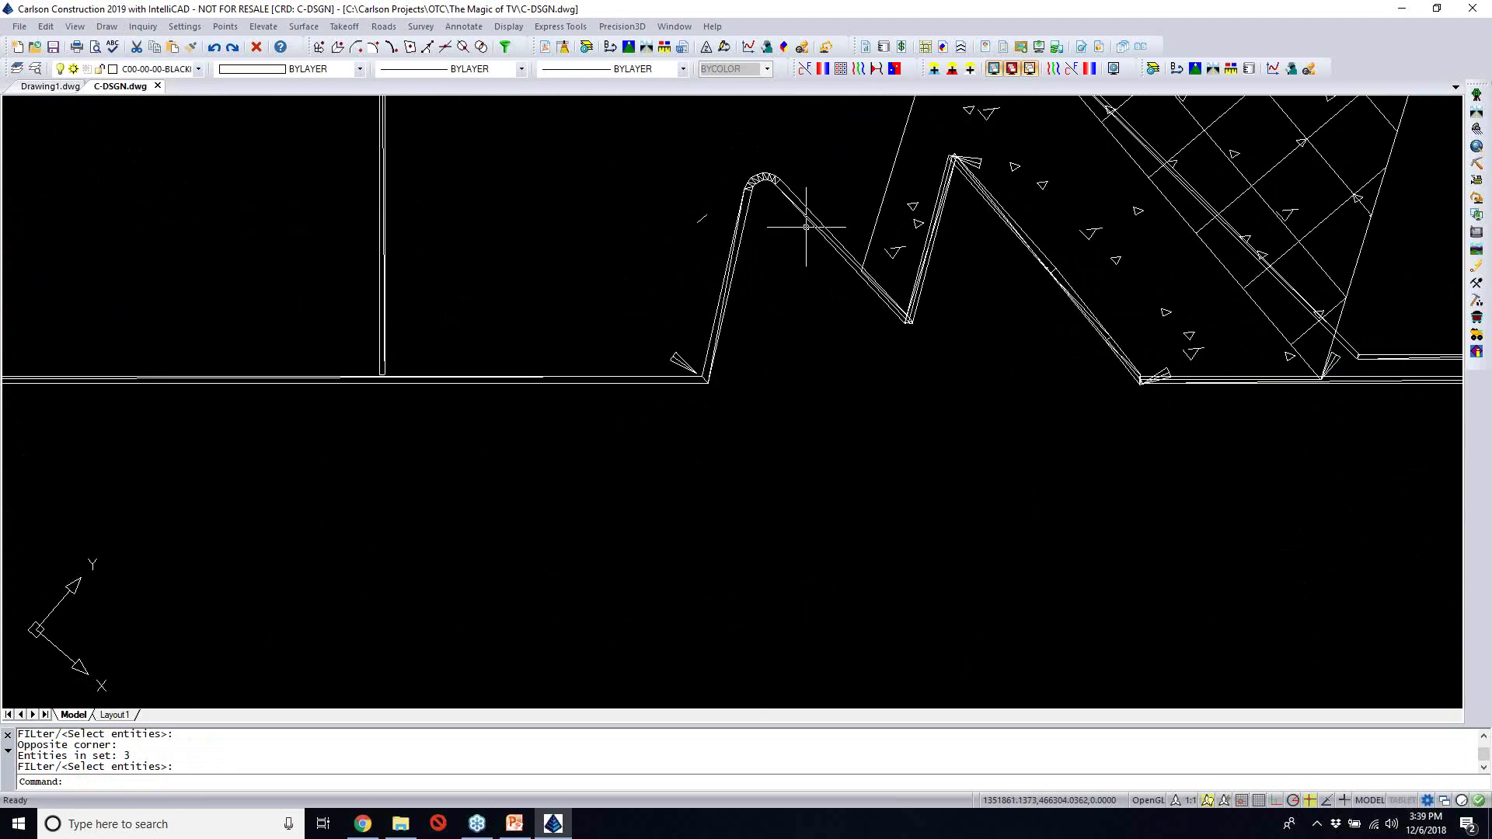
scroll(805, 233, "down", 2)
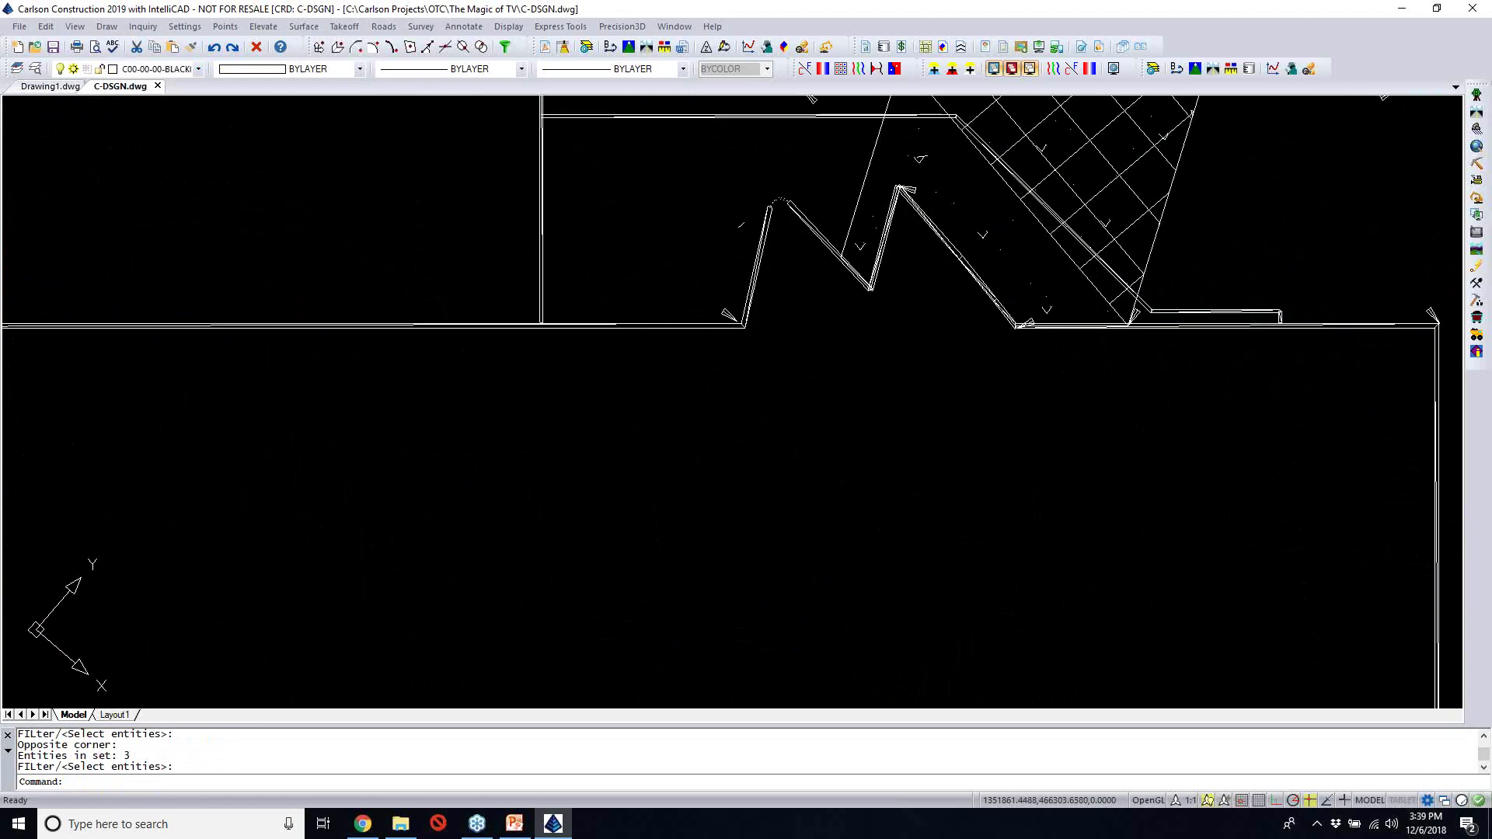
scroll(812, 235, "down", 2)
middle_click_drag(811, 235, 1022, 178)
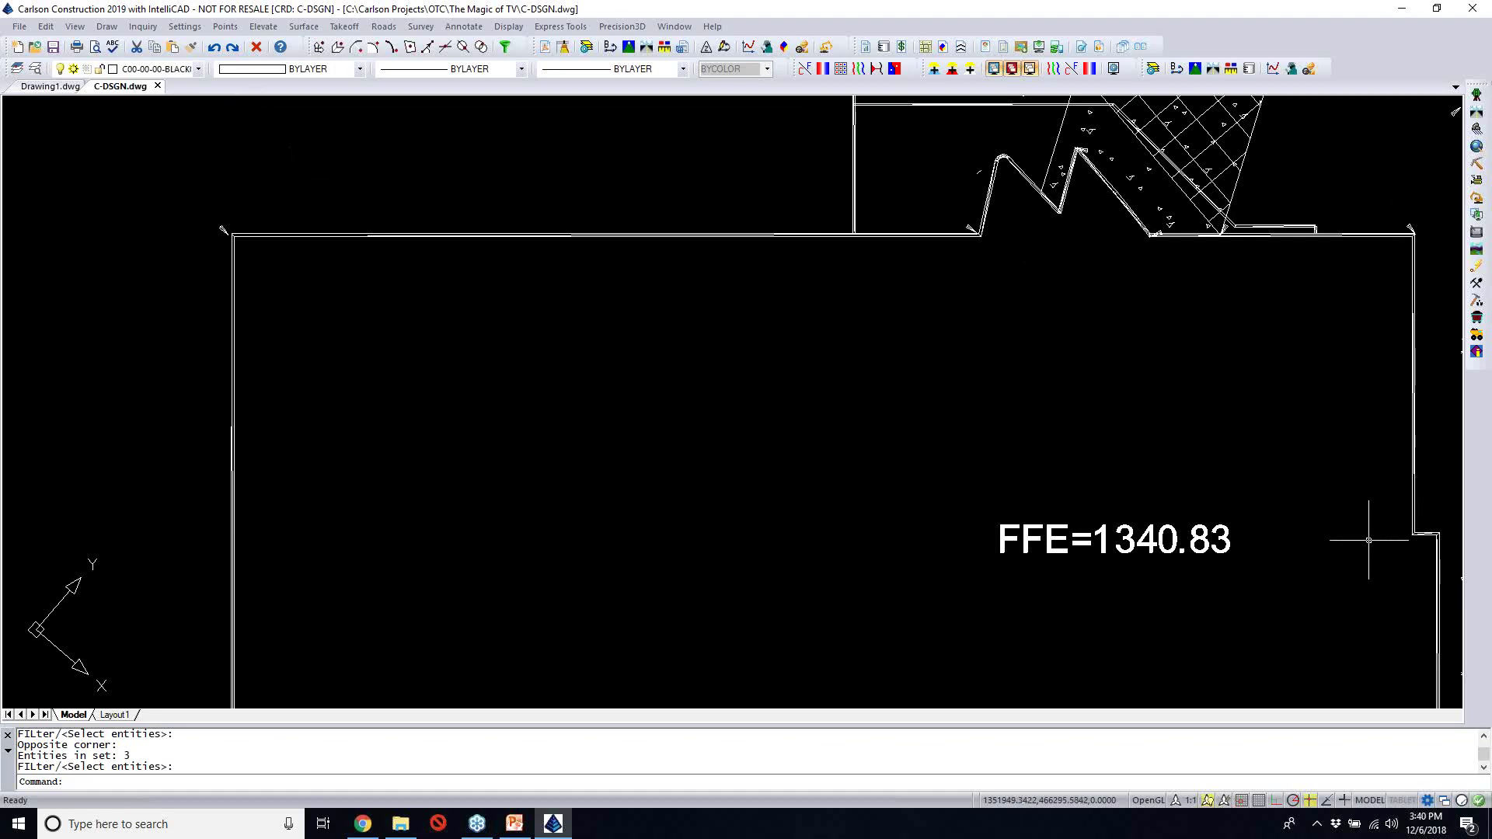
middle_click_drag(945, 258, 749, 355)
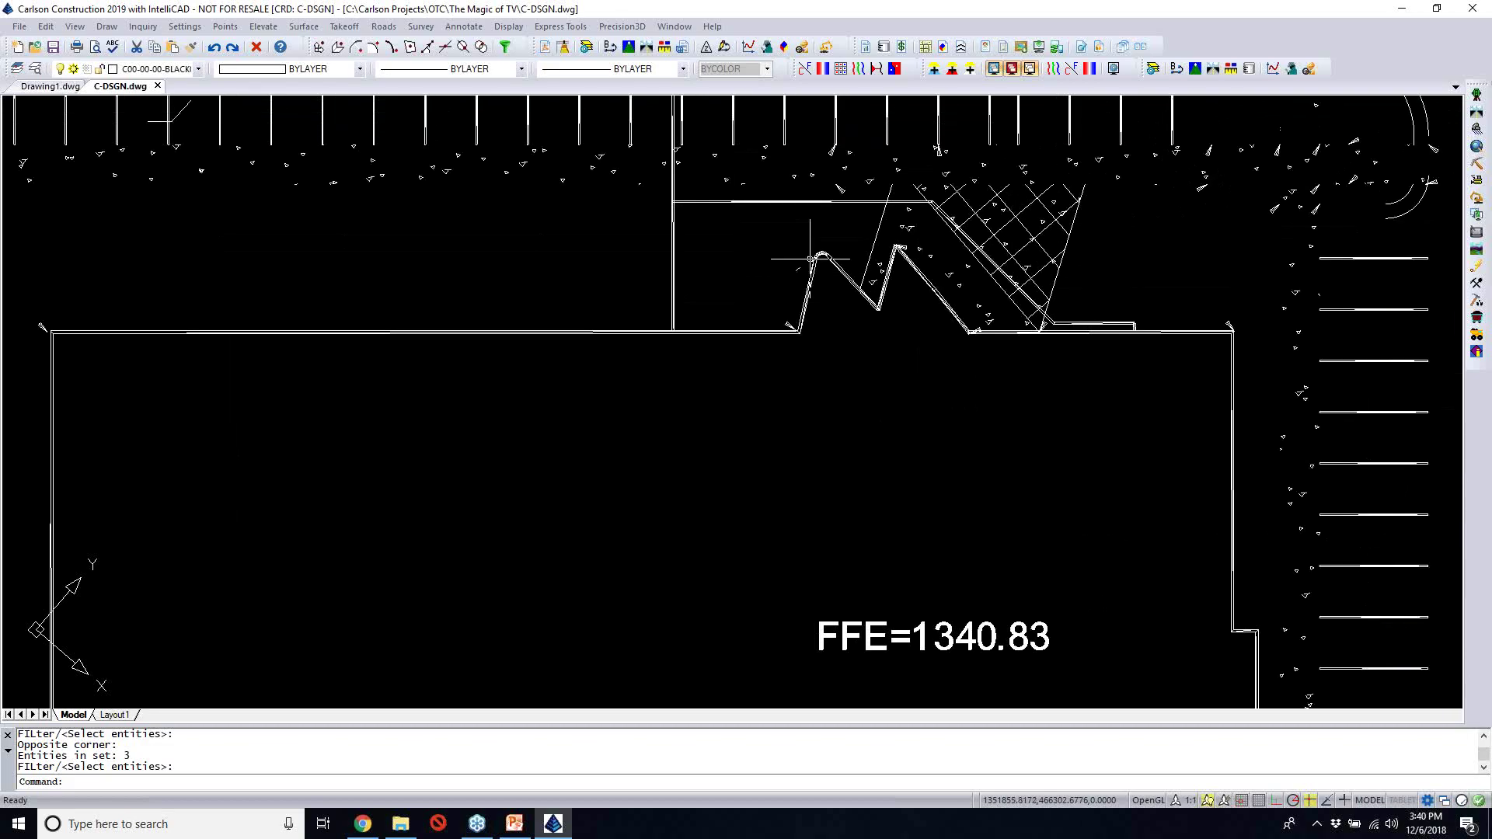
scroll(810, 258, "up", 4)
middle_click_drag(842, 290, 630, 298)
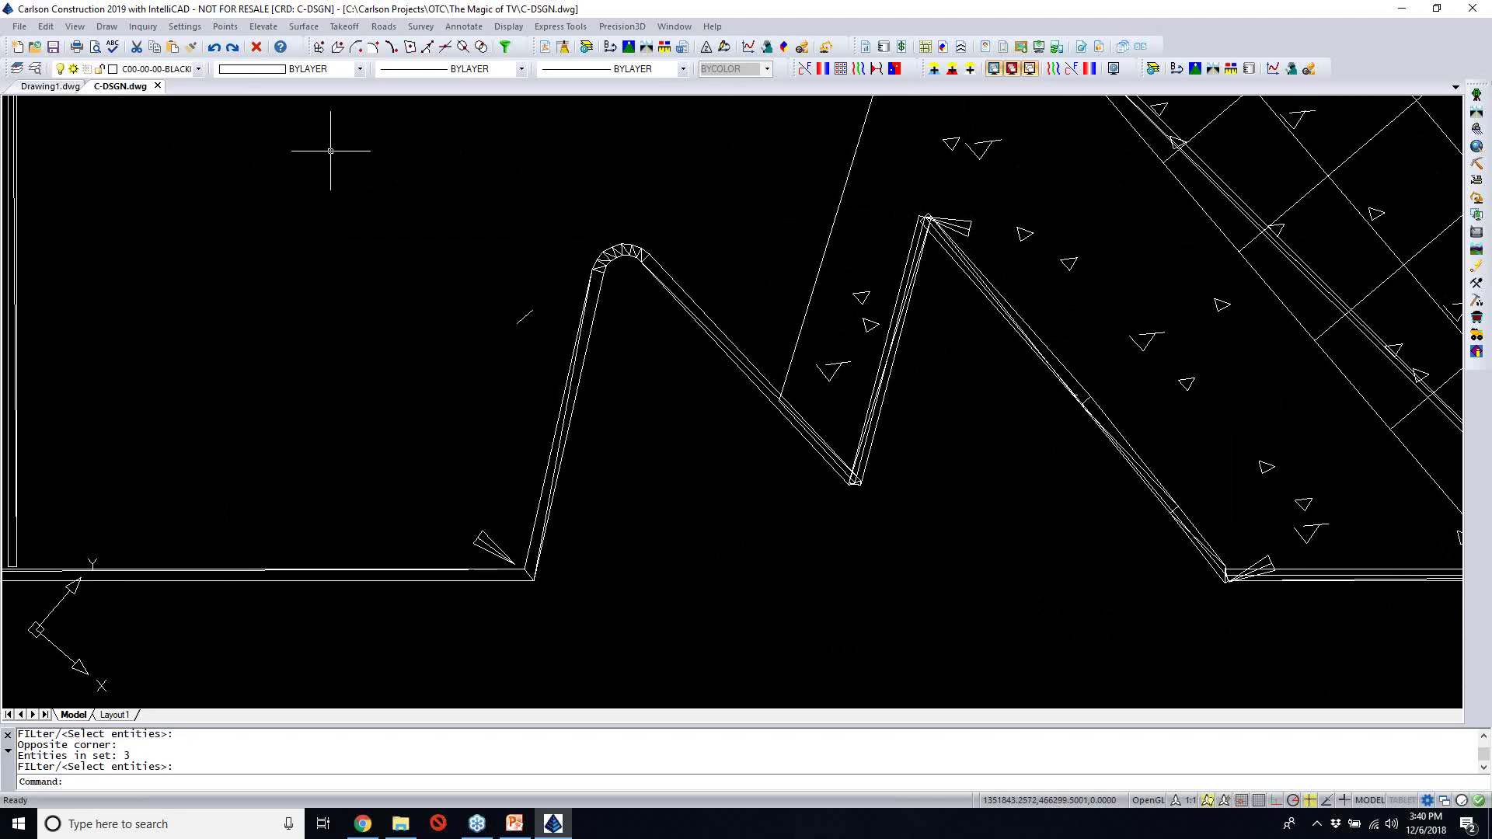
Start Shrink-Wrap Entities with the Bounded Linework Only method and the layer name C-BLDG-OUTL2
left_click(108, 27)
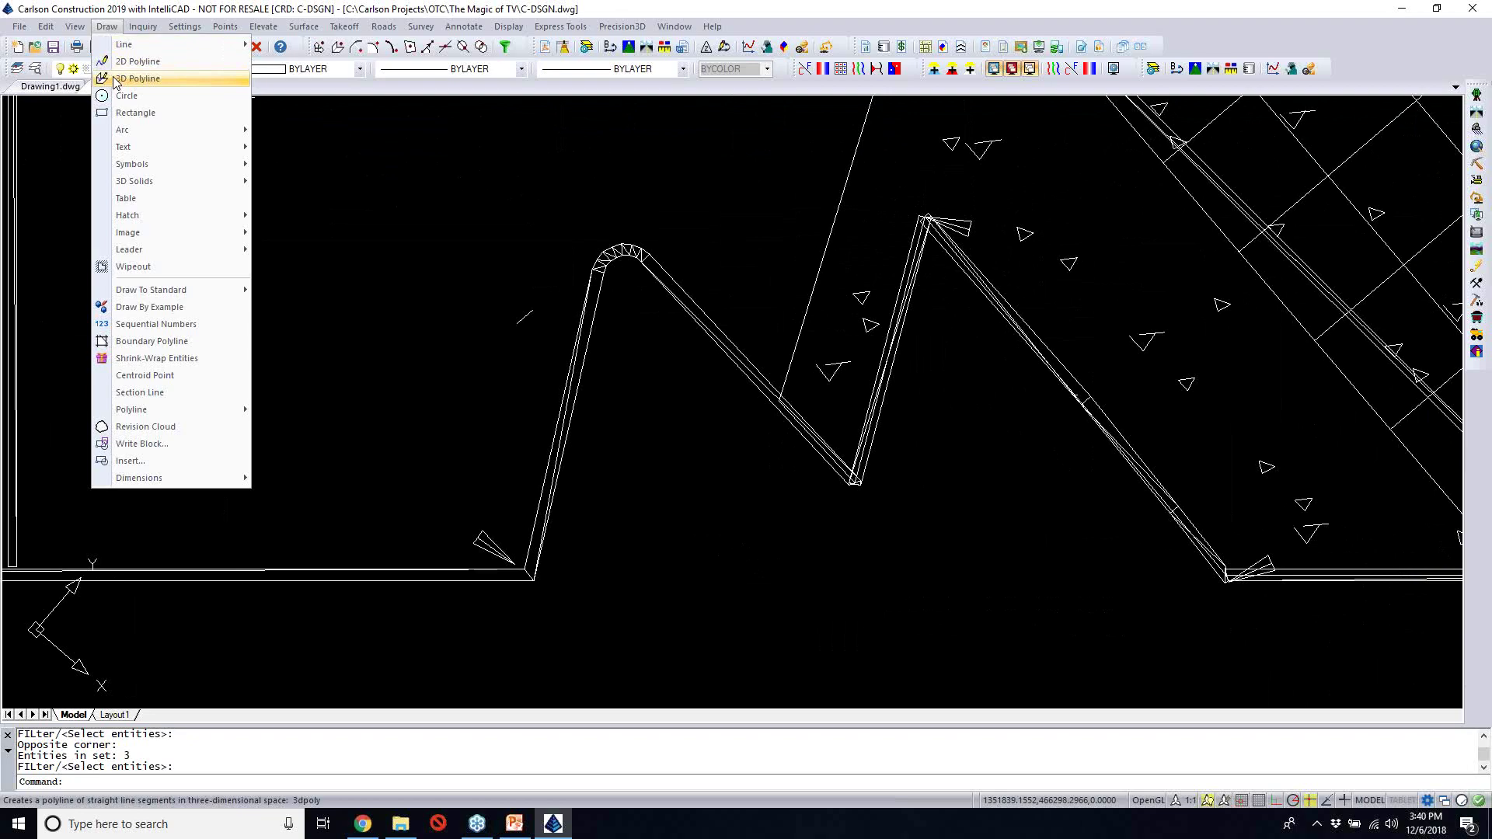
left_click(165, 359)
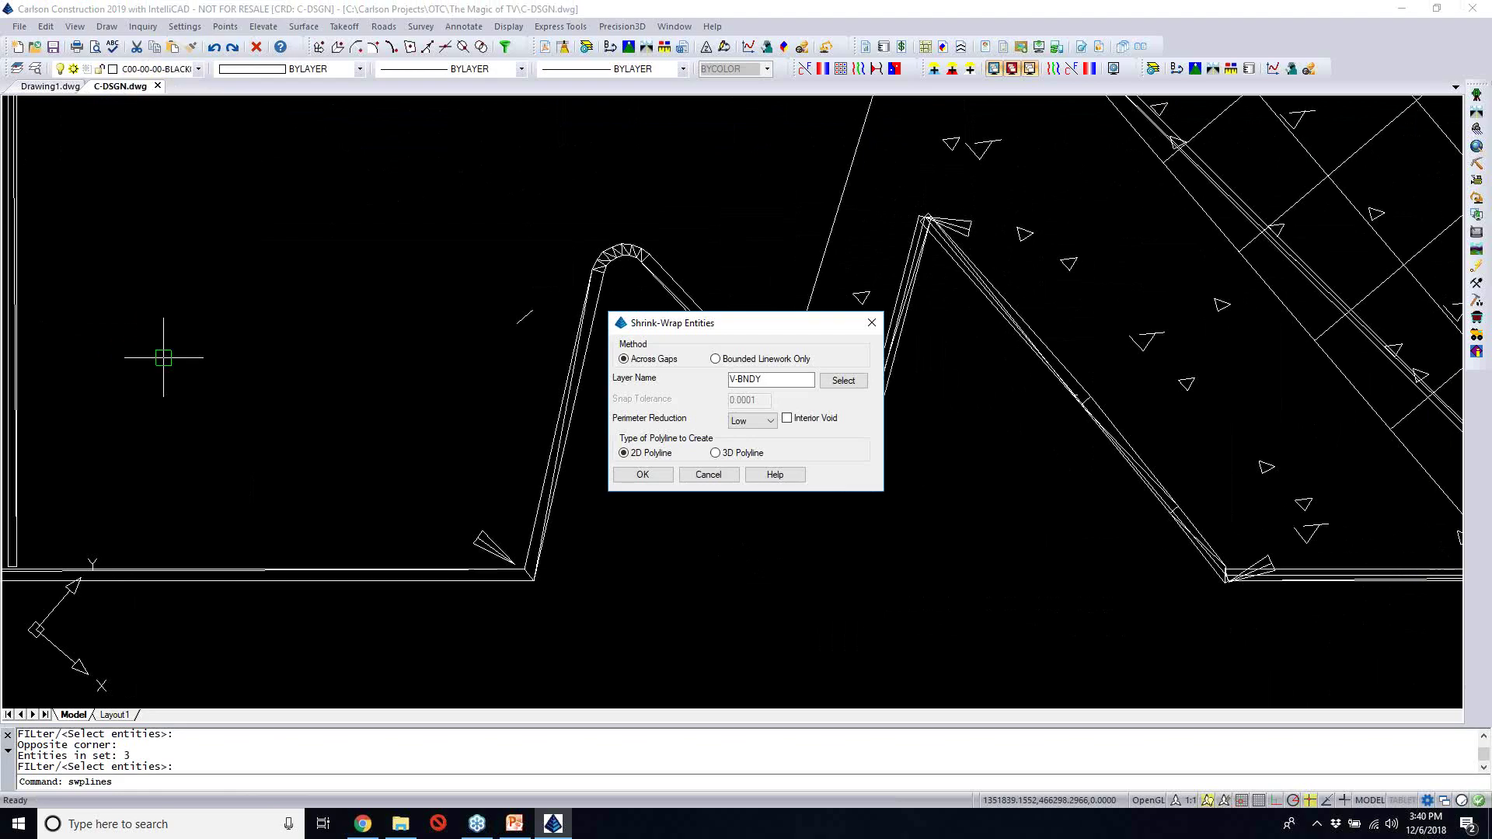
left_click(755, 379)
double_click(777, 380)
type("C-BLDG-OUTL2")
left_click(741, 362)
left_click(740, 363)
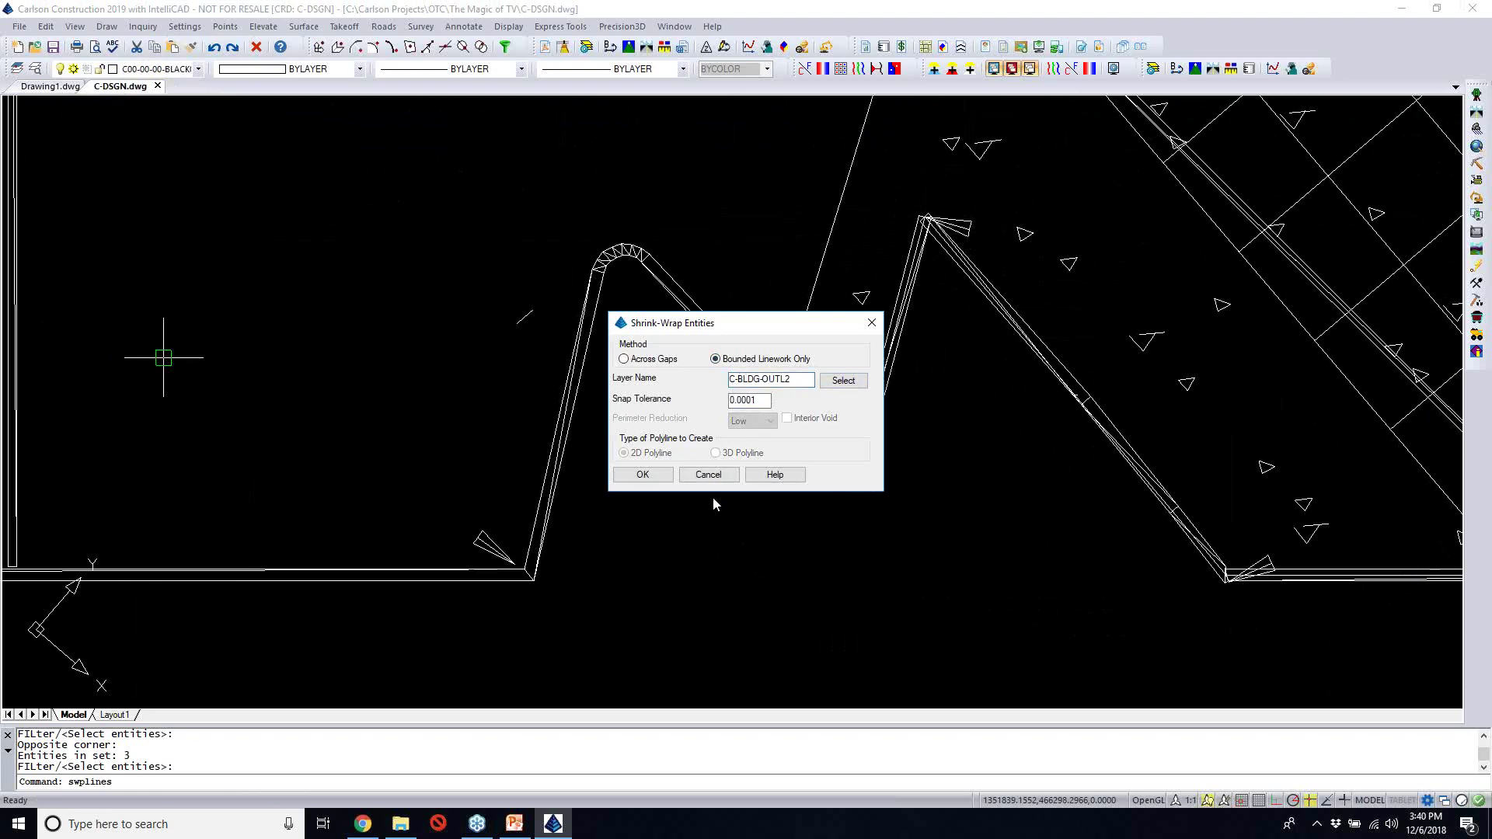
left_click(644, 475)
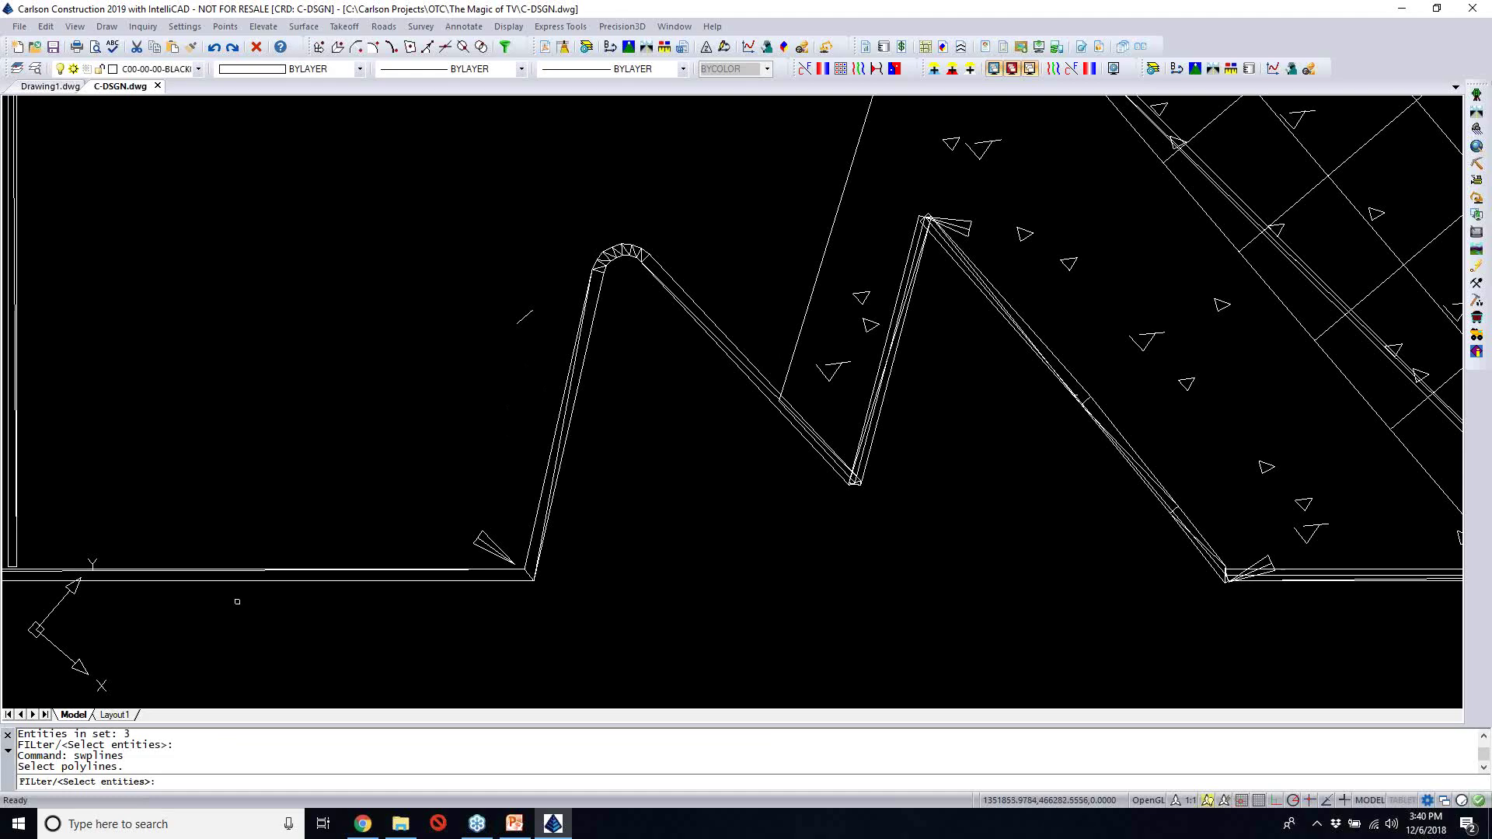
Start a fence selection for the shrink-wrap at the zigzag entrance and disable entity snaps
scroll(358, 512, "down", 2)
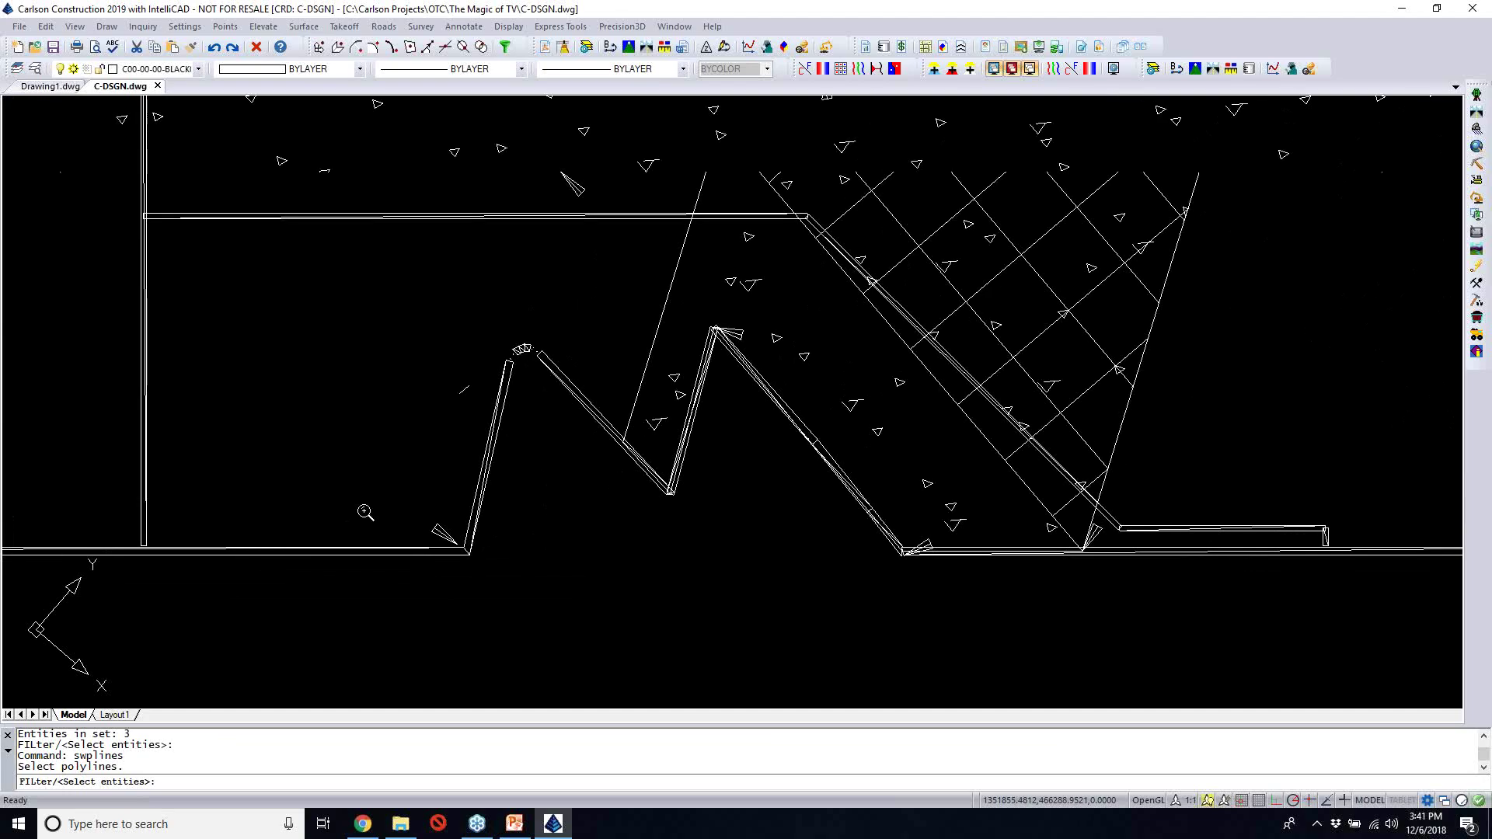
type("fence")
key("Return")
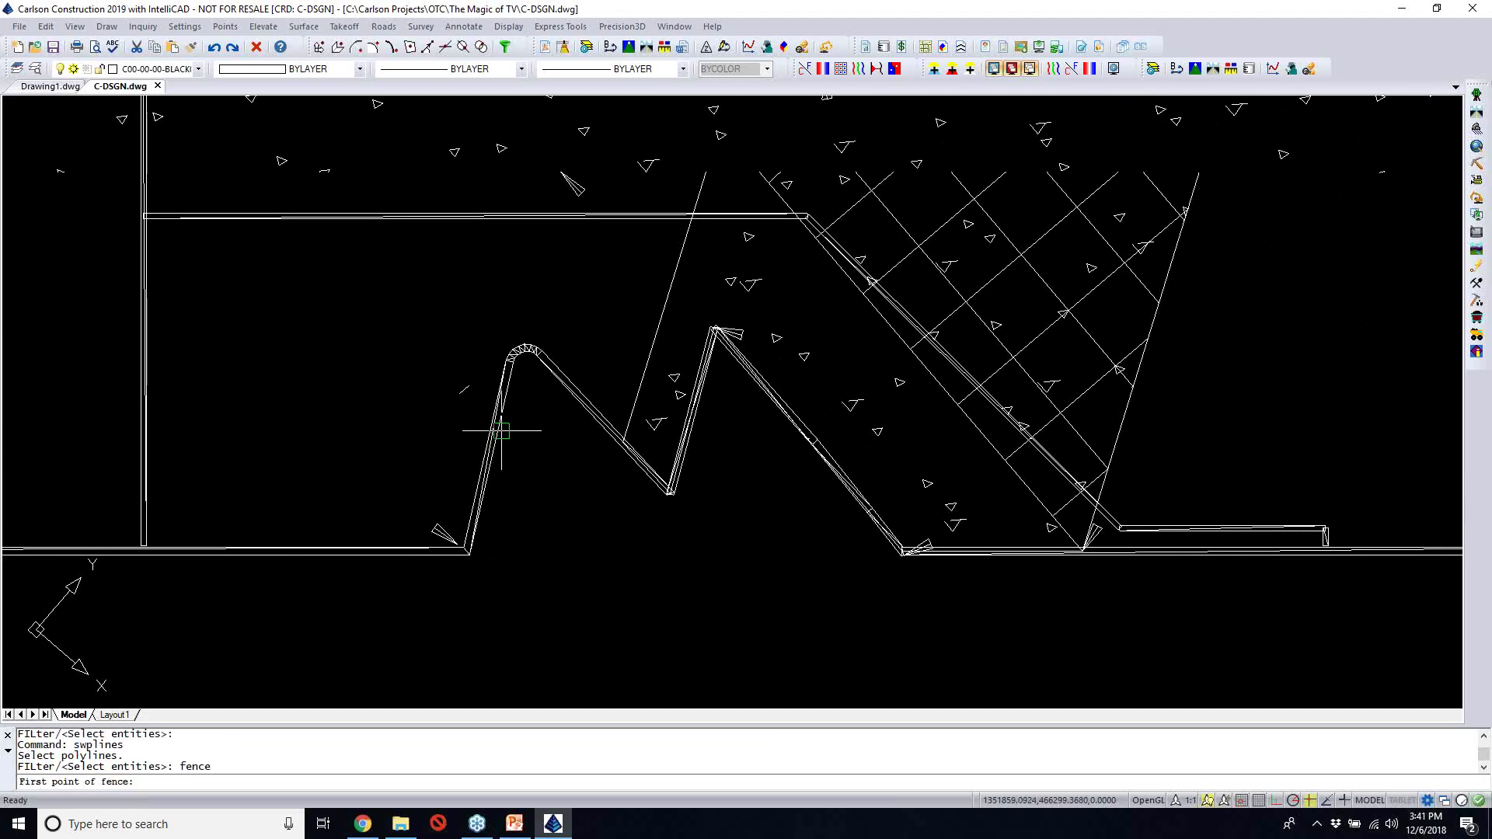
scroll(510, 371, "up", 2)
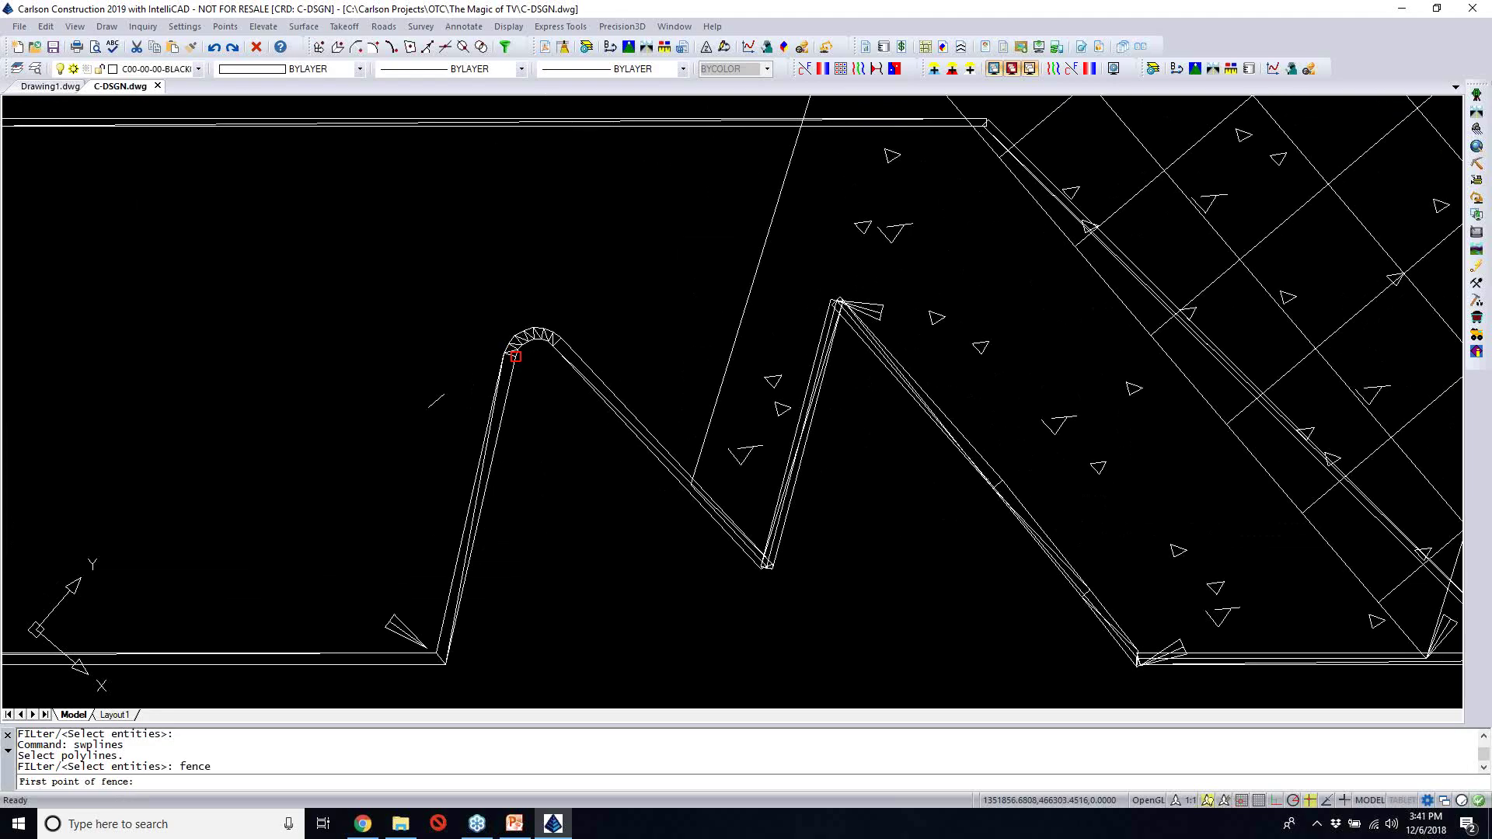
scroll(593, 376, "up", 3)
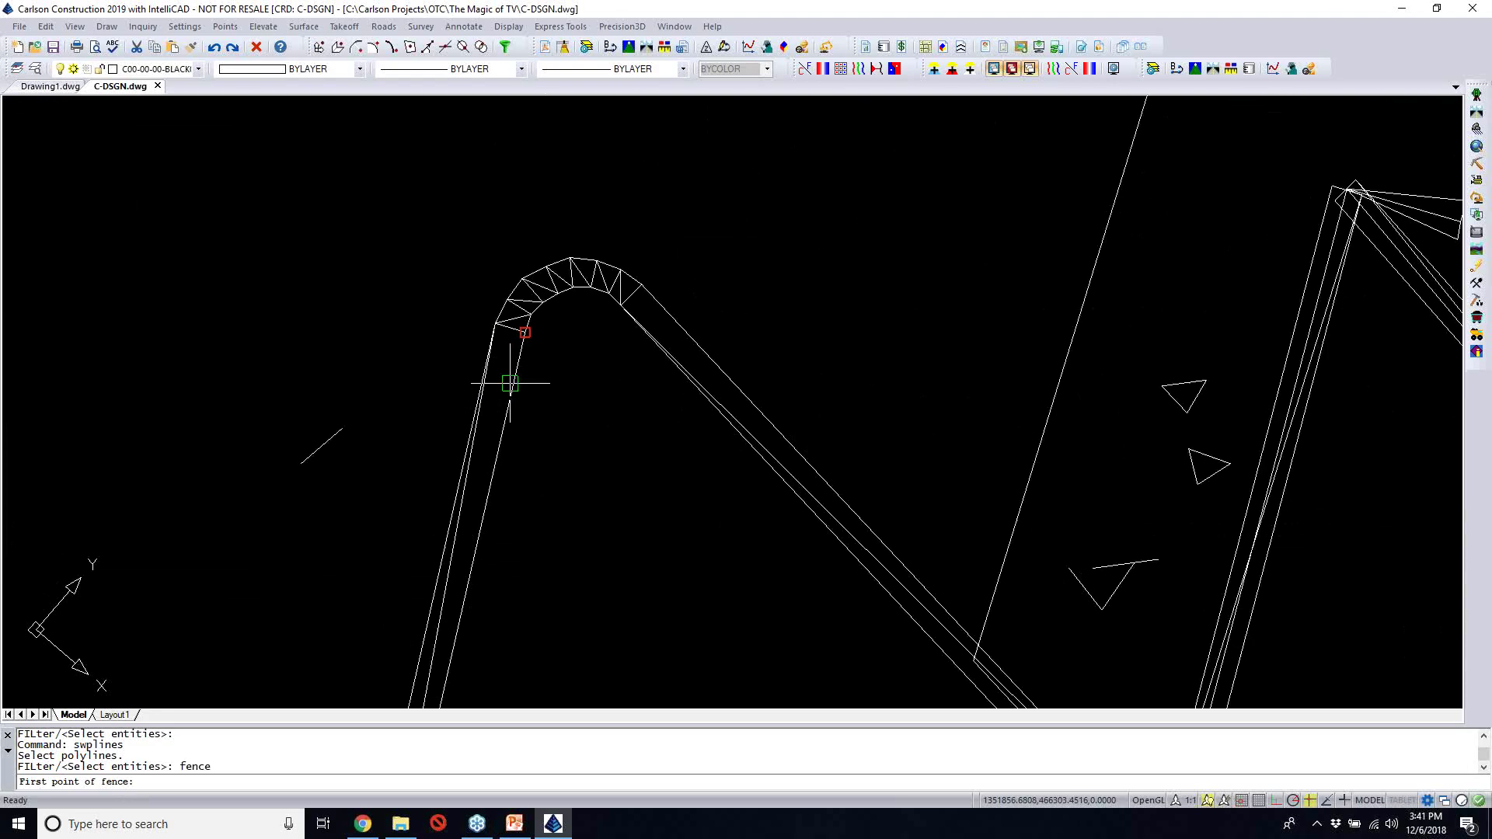
right_click(1309, 804)
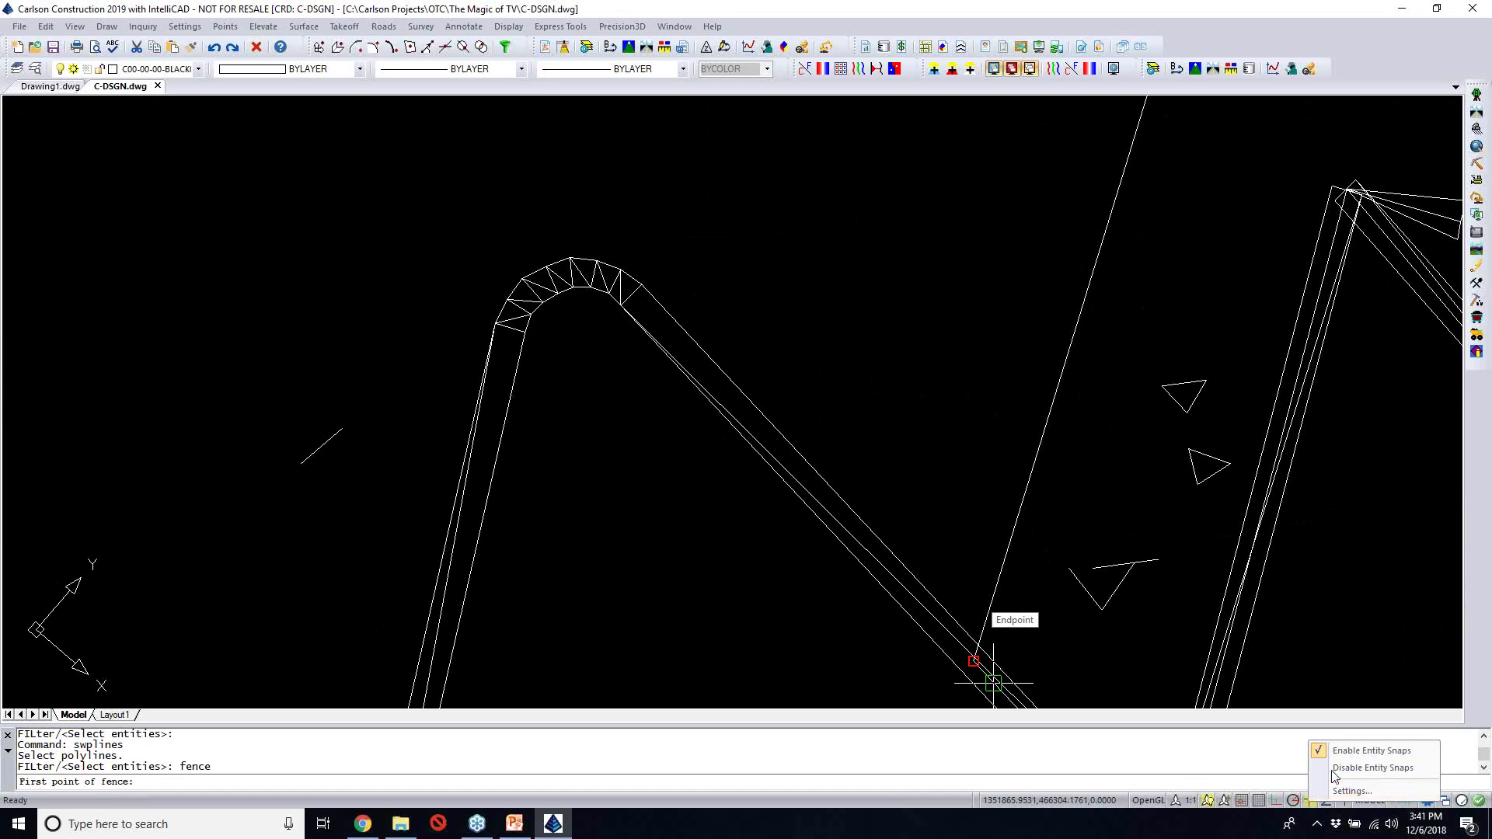
left_click(1372, 768)
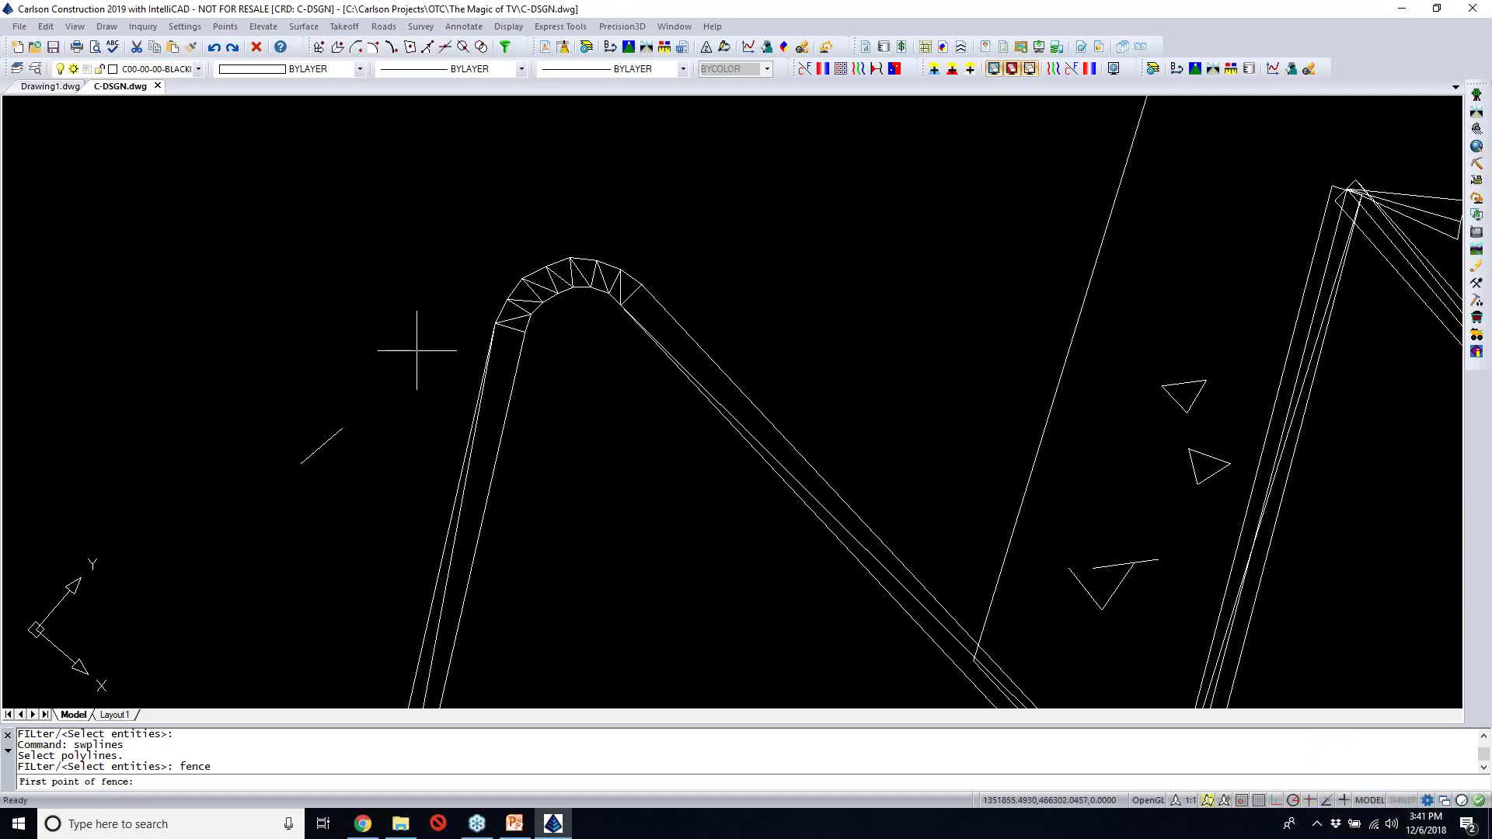
Select the linework around the rounded tip and along the adjoining zigzag walls with a multi-point fence
left_click(489, 405)
left_click(533, 290)
left_click(579, 283)
left_click(622, 300)
left_click(669, 330)
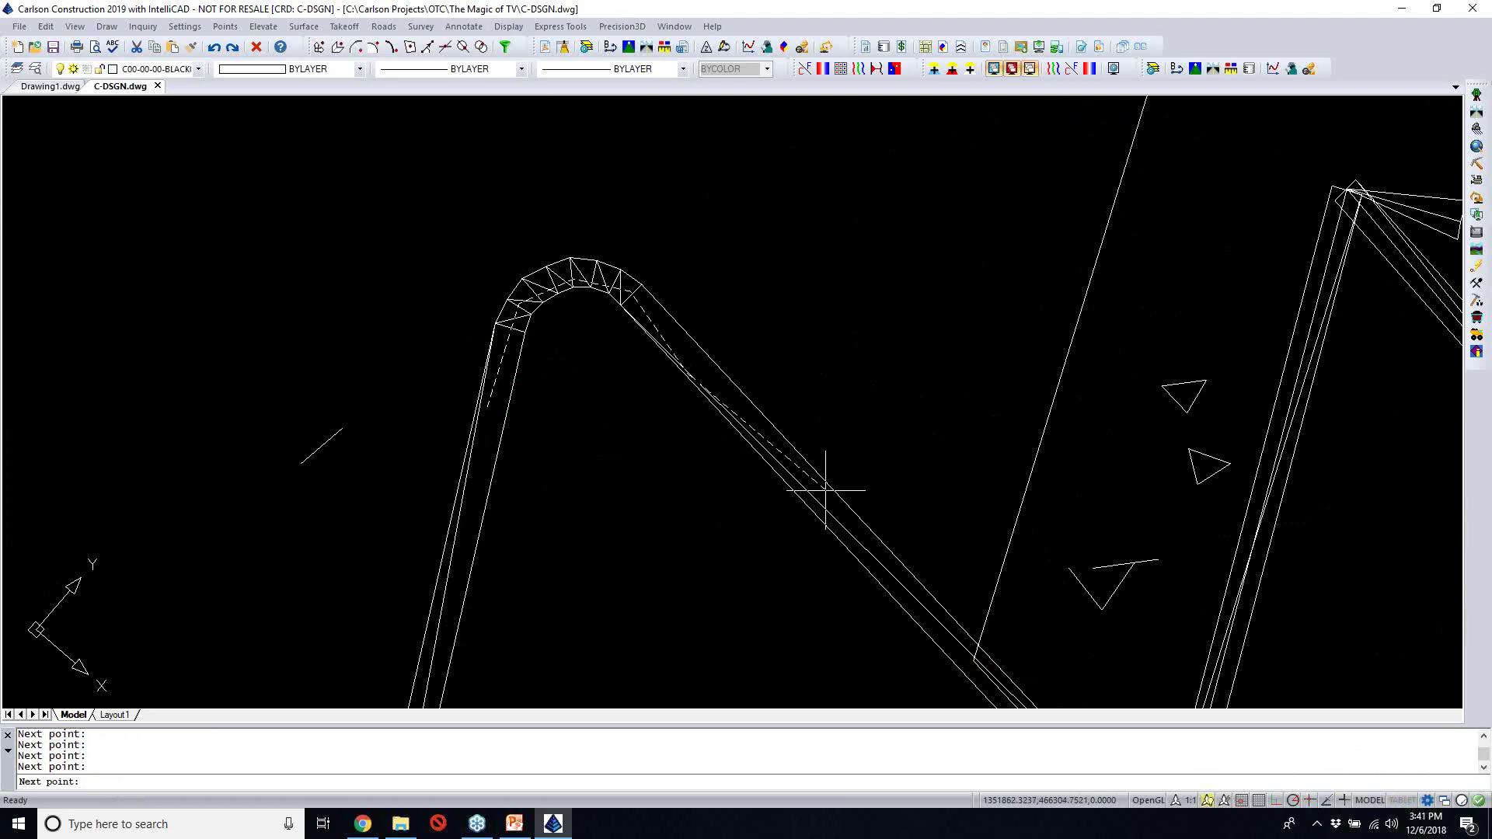
scroll(912, 586, "down", 5)
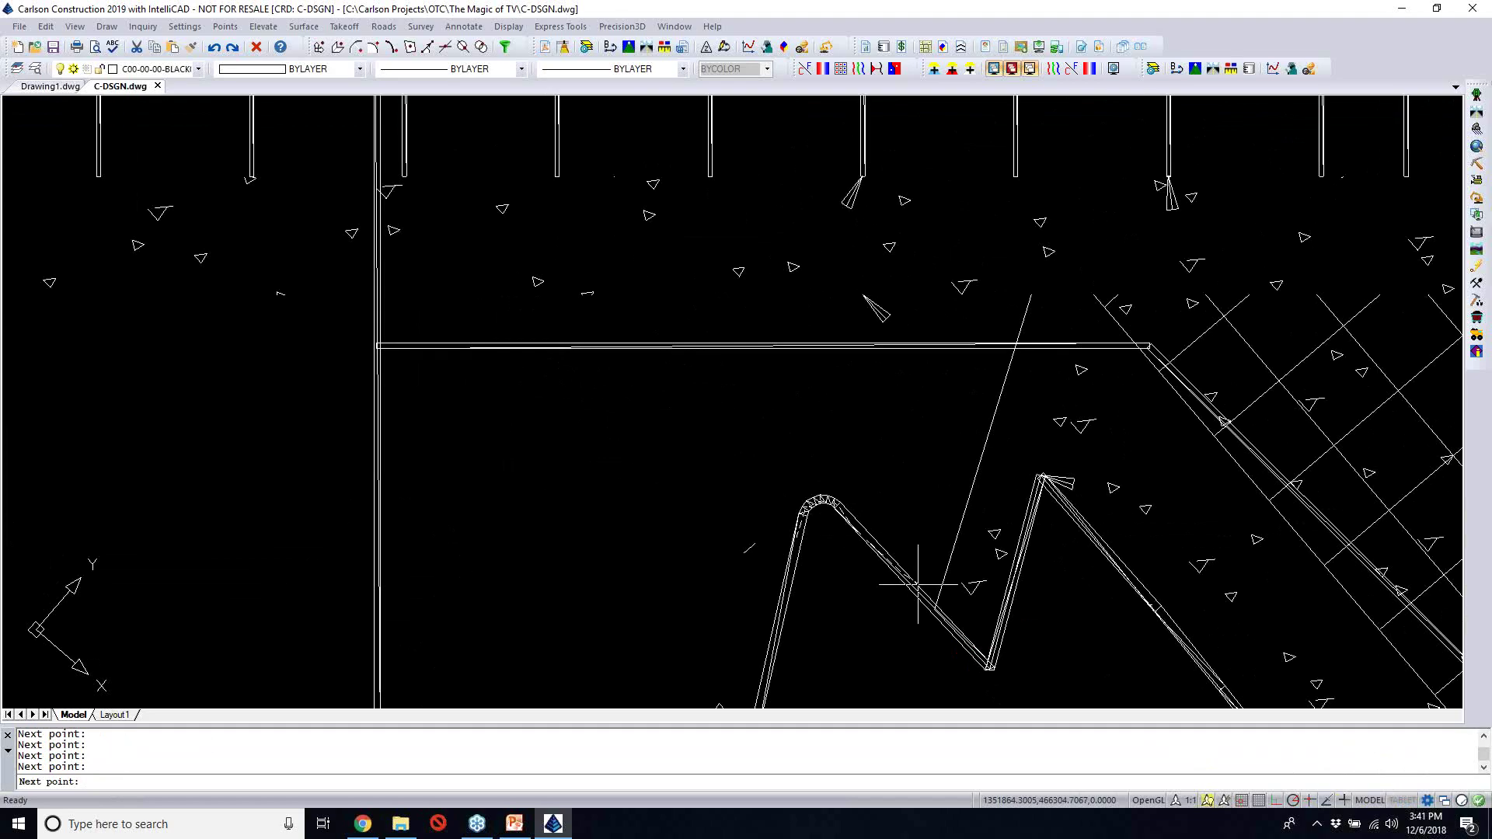
left_click(1041, 480)
key("Return")
middle_click_drag(1034, 605, 880, 504)
Try to remove window-selected linework in the middle of the zigzag from the selection, finish the shrink-wrap, and undo it
type("r")
key("Return")
left_click(846, 397)
left_click(940, 594)
key("Return")
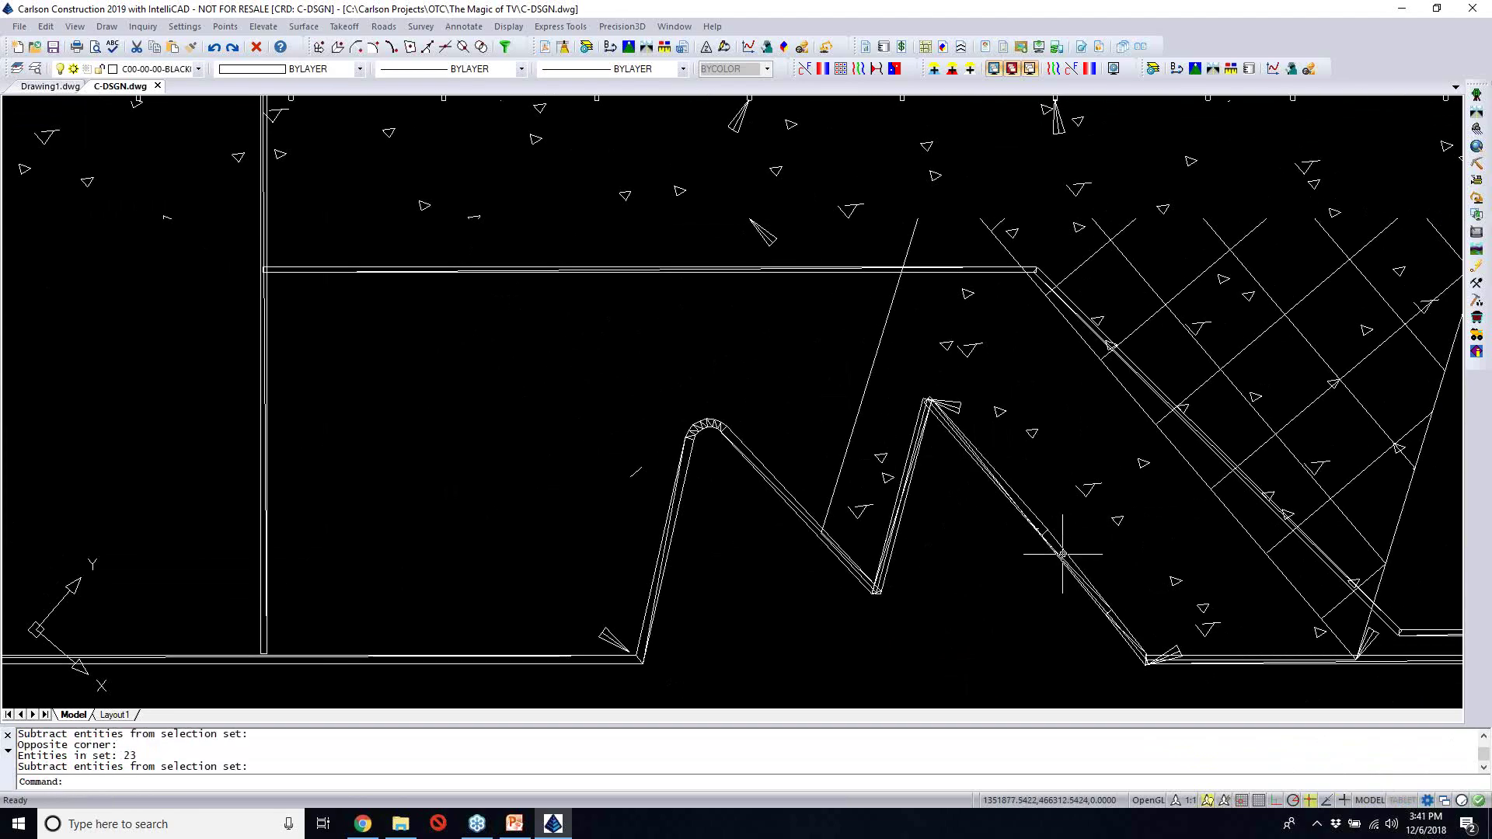
type("U")
key("Return")
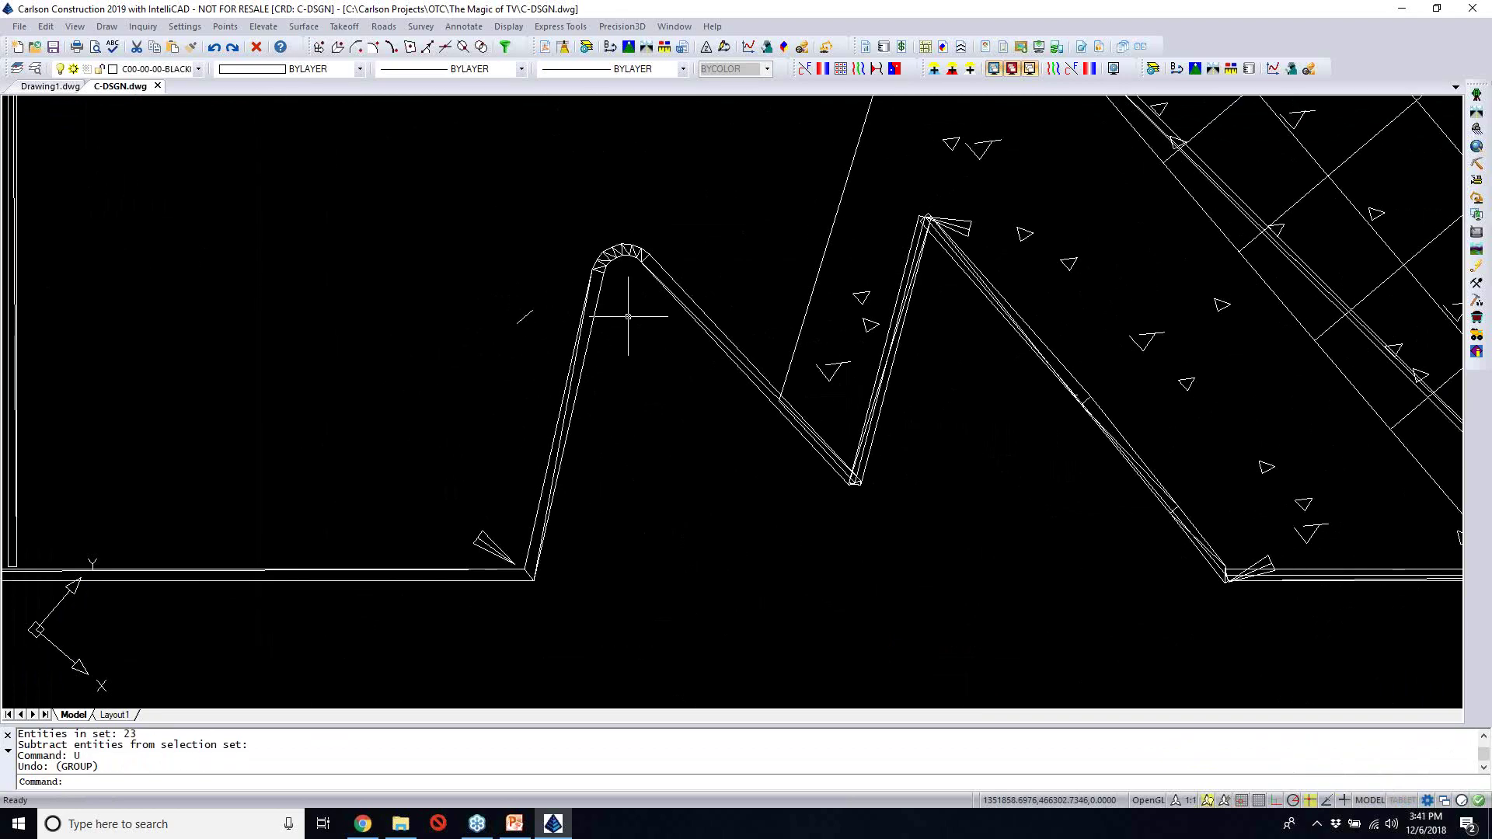
Restart Shrink-Wrap Entities on layer C-BLDG-OUTL2 with Bounded Linework Only and select the zigzag's rounded tip and first leg
type("C:SWPLINES")
key("Return")
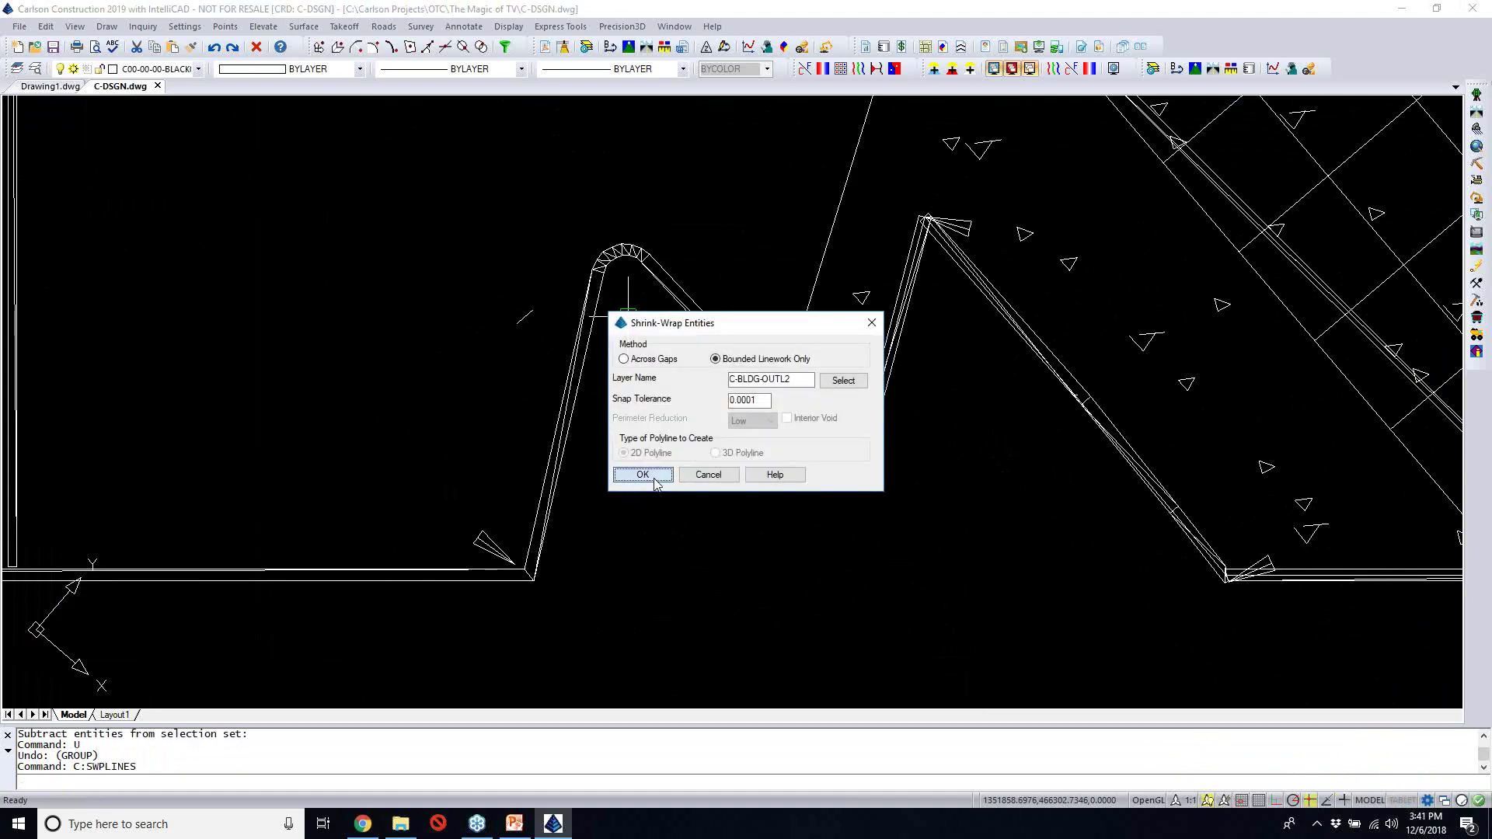
left_click(642, 474)
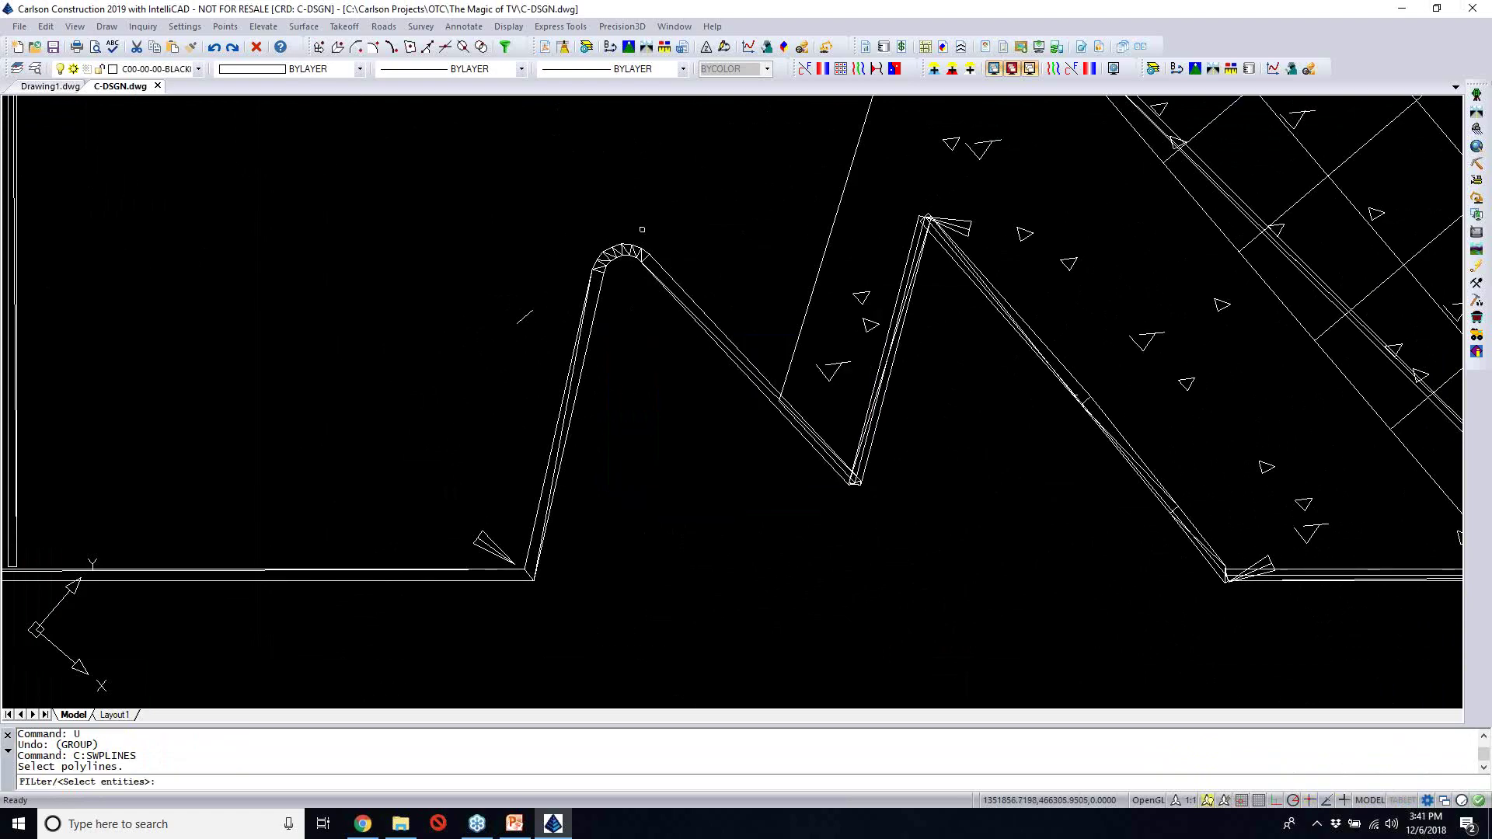
left_click(573, 218)
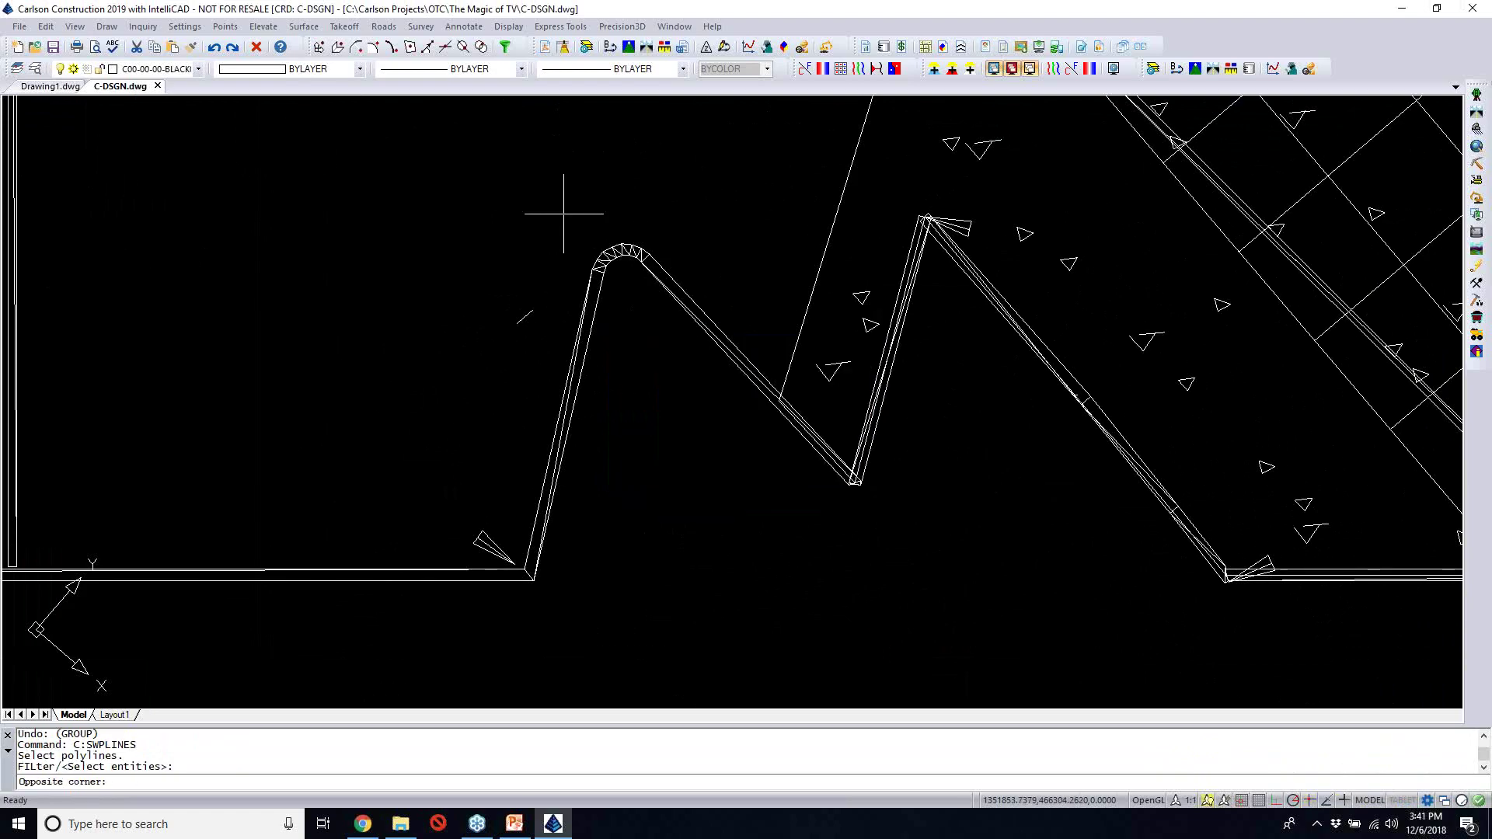
left_click(664, 294)
left_click(621, 352)
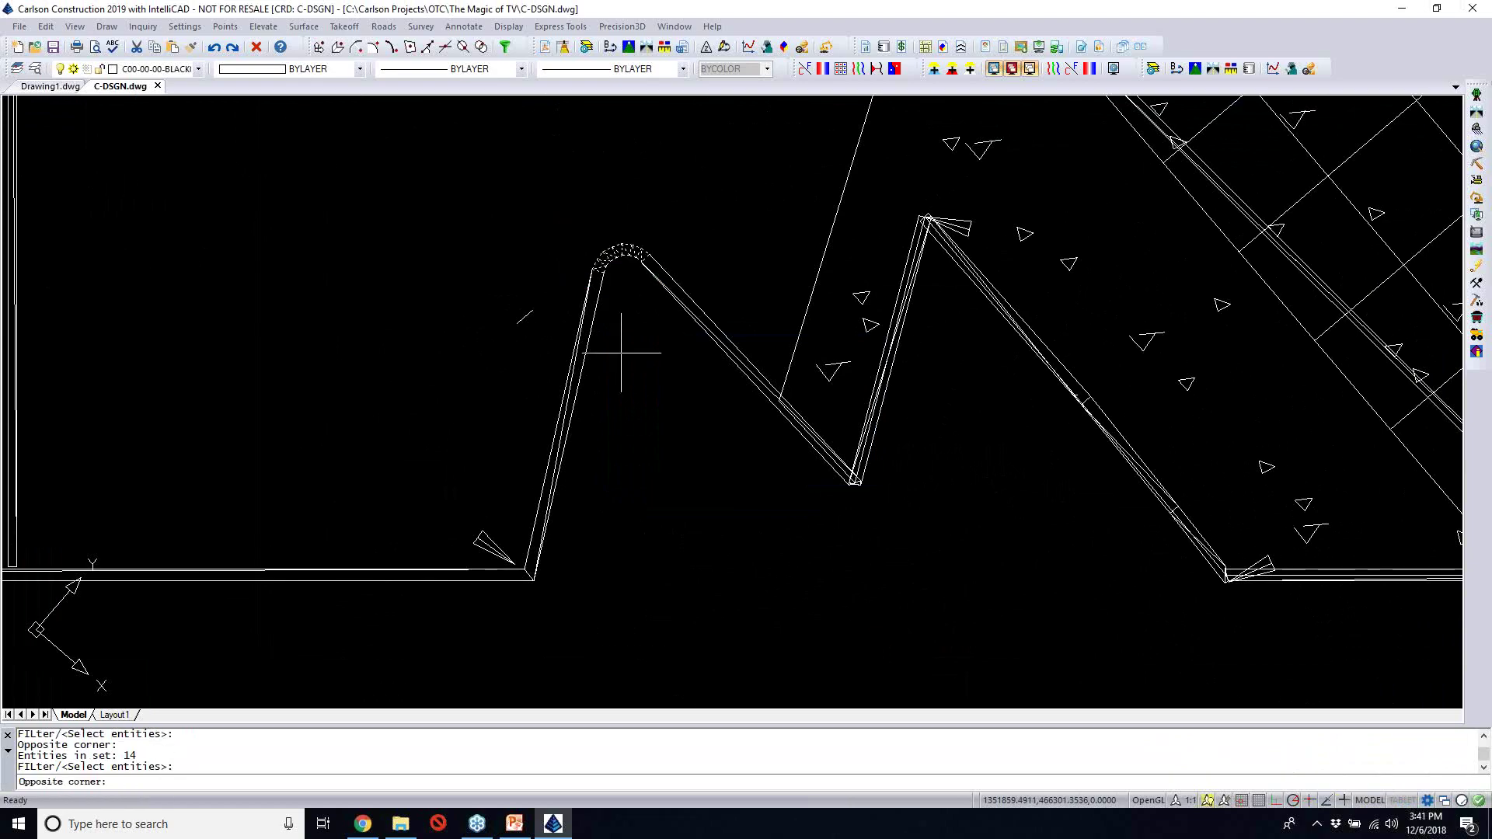
left_click(568, 261)
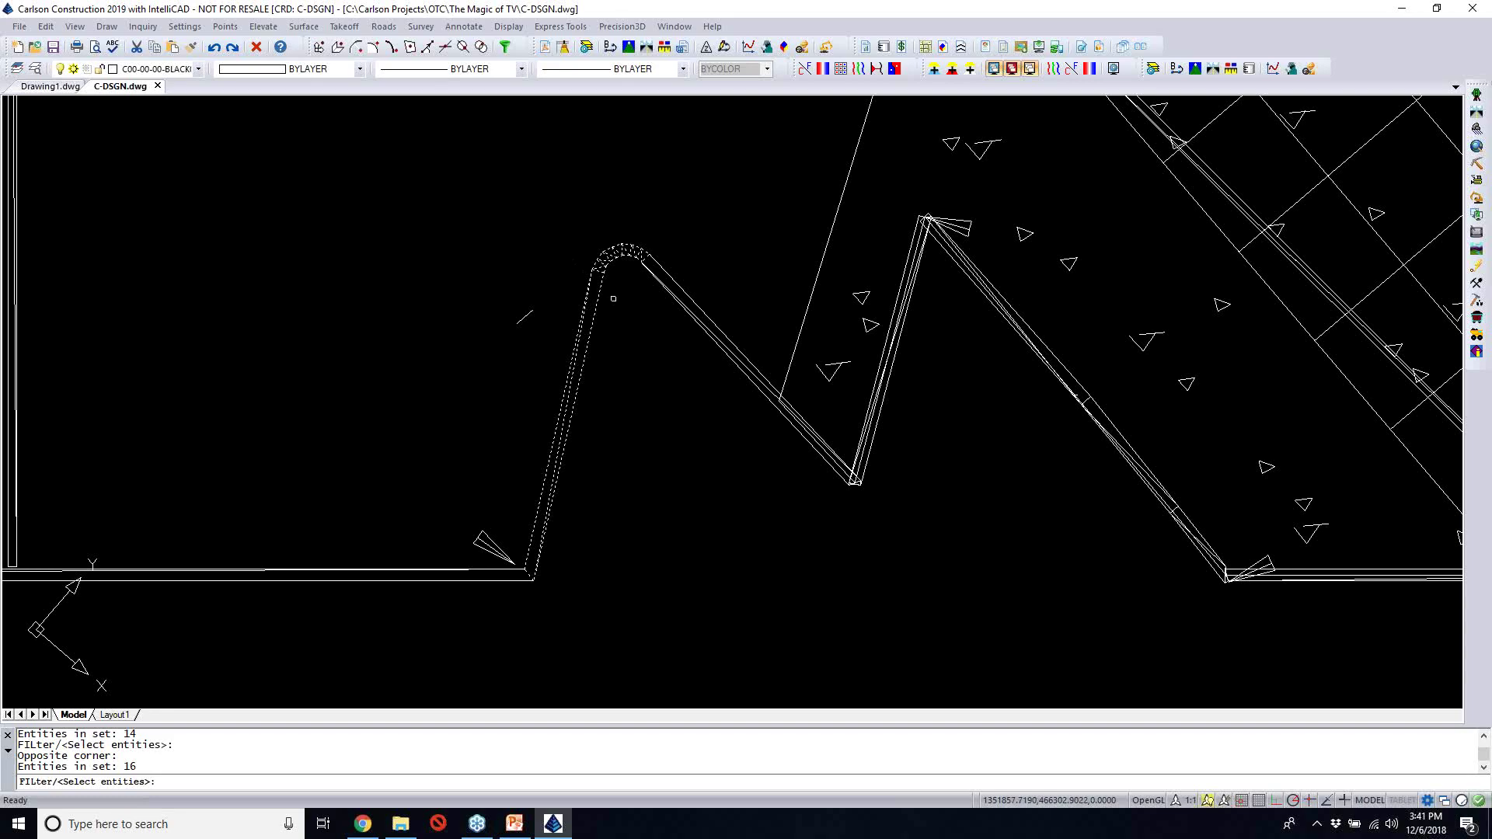
Add the zigzag's second and third legs to the selection with a fence through their shared lower corner
type("fence")
key("Return")
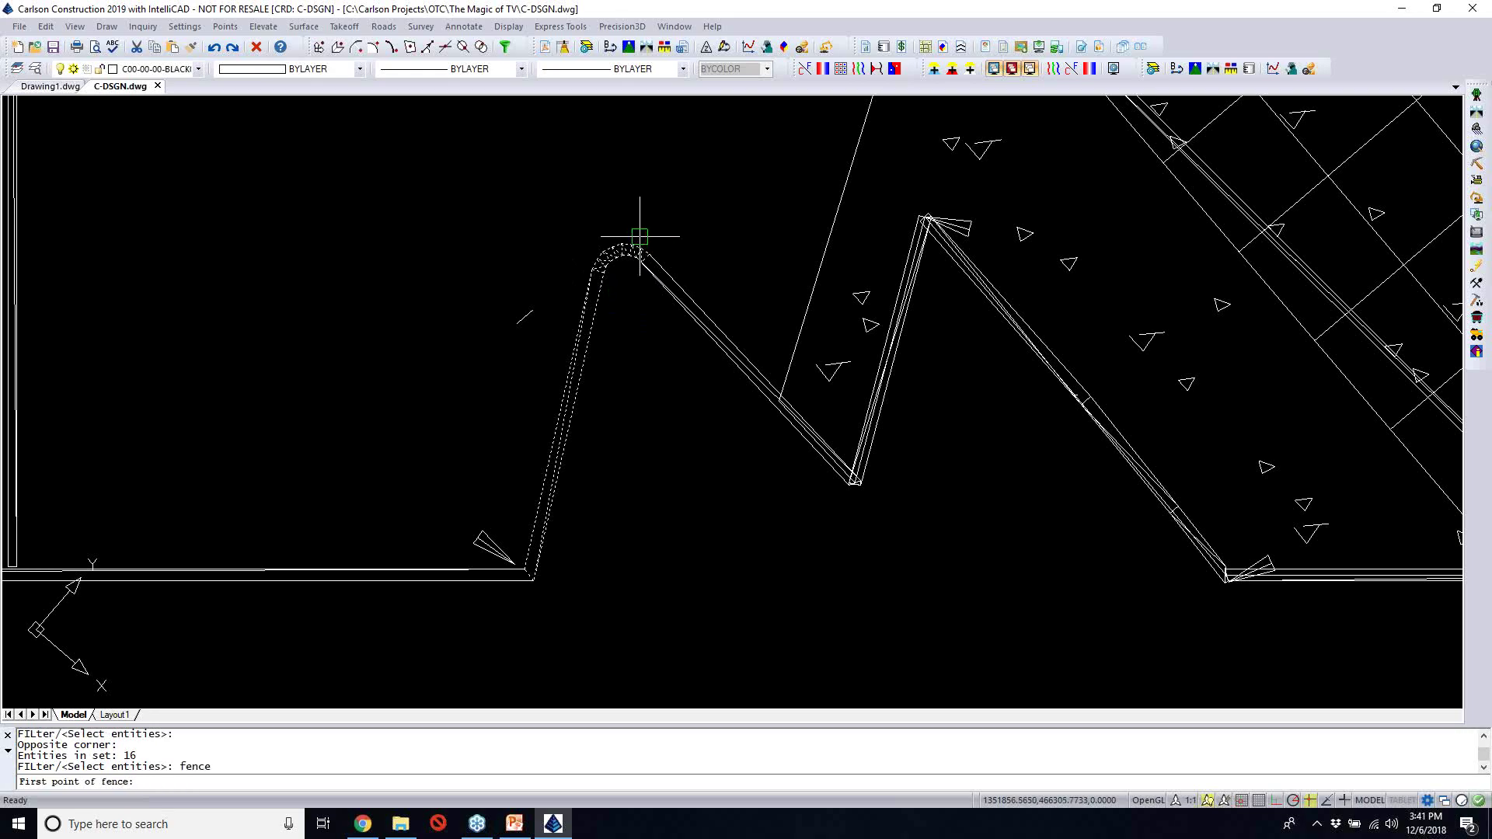
left_click(575, 199)
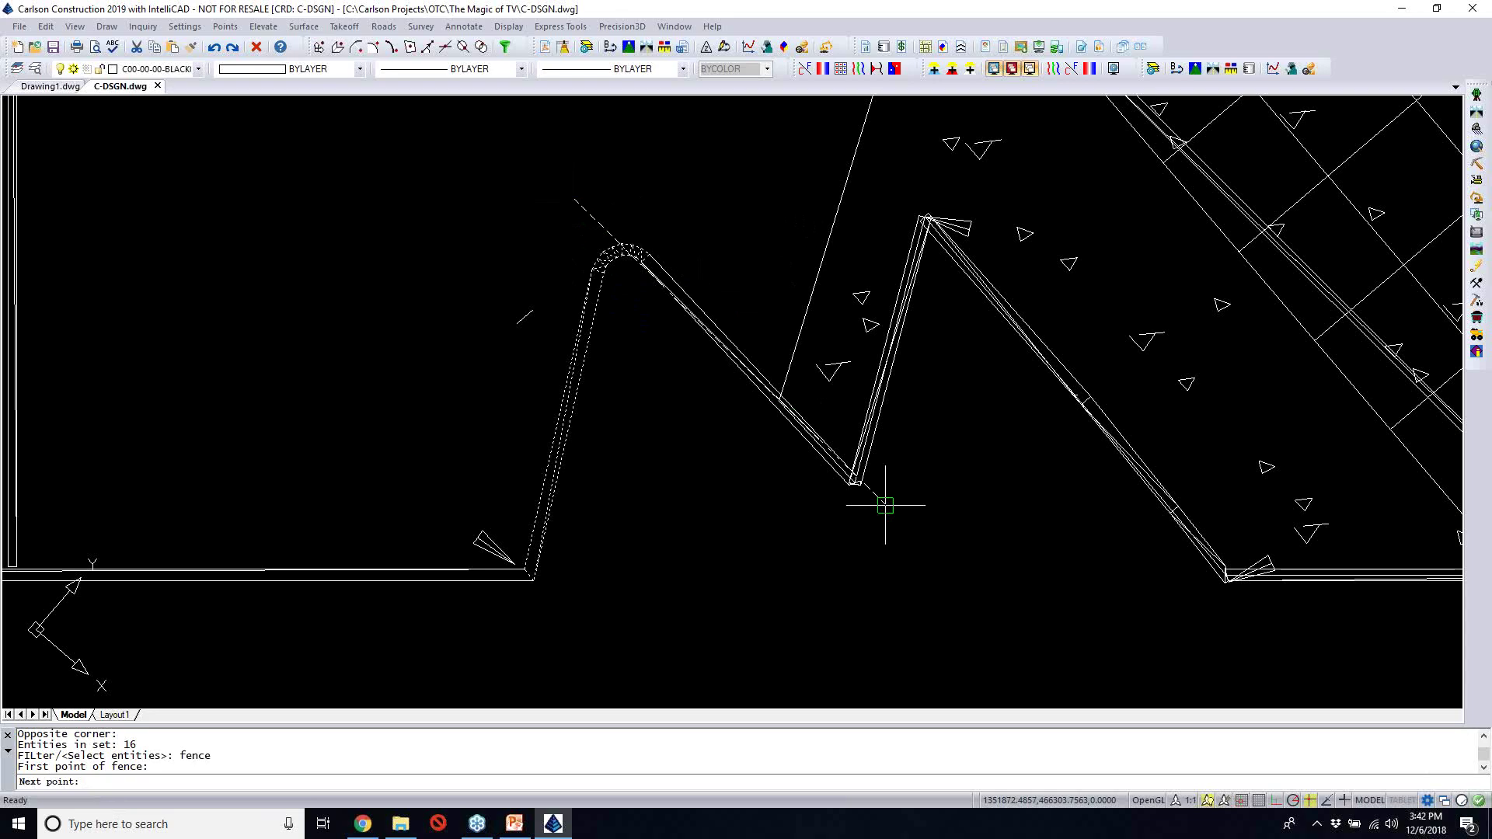
left_click(916, 545)
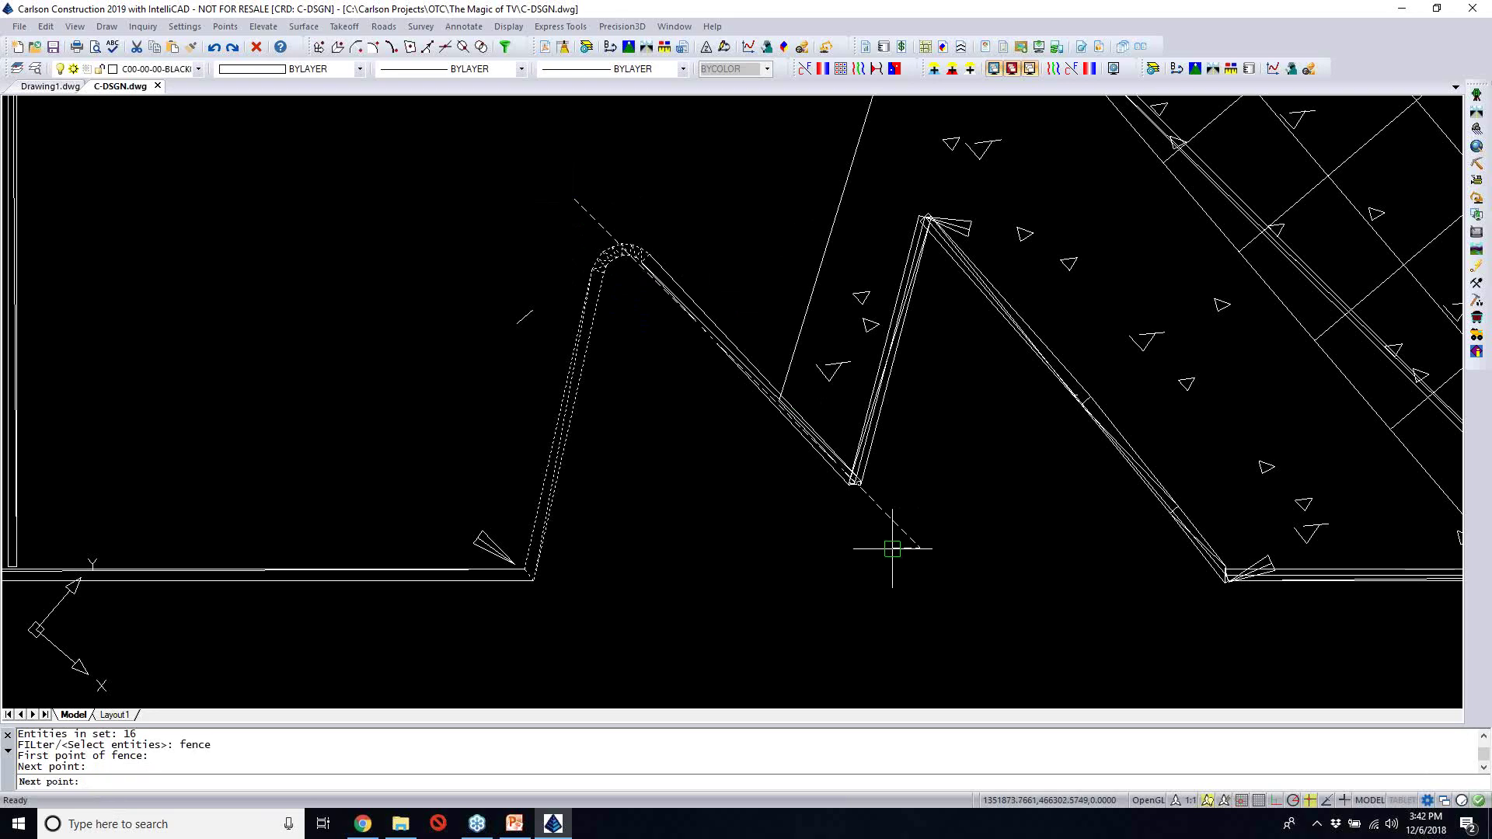
left_click(854, 411)
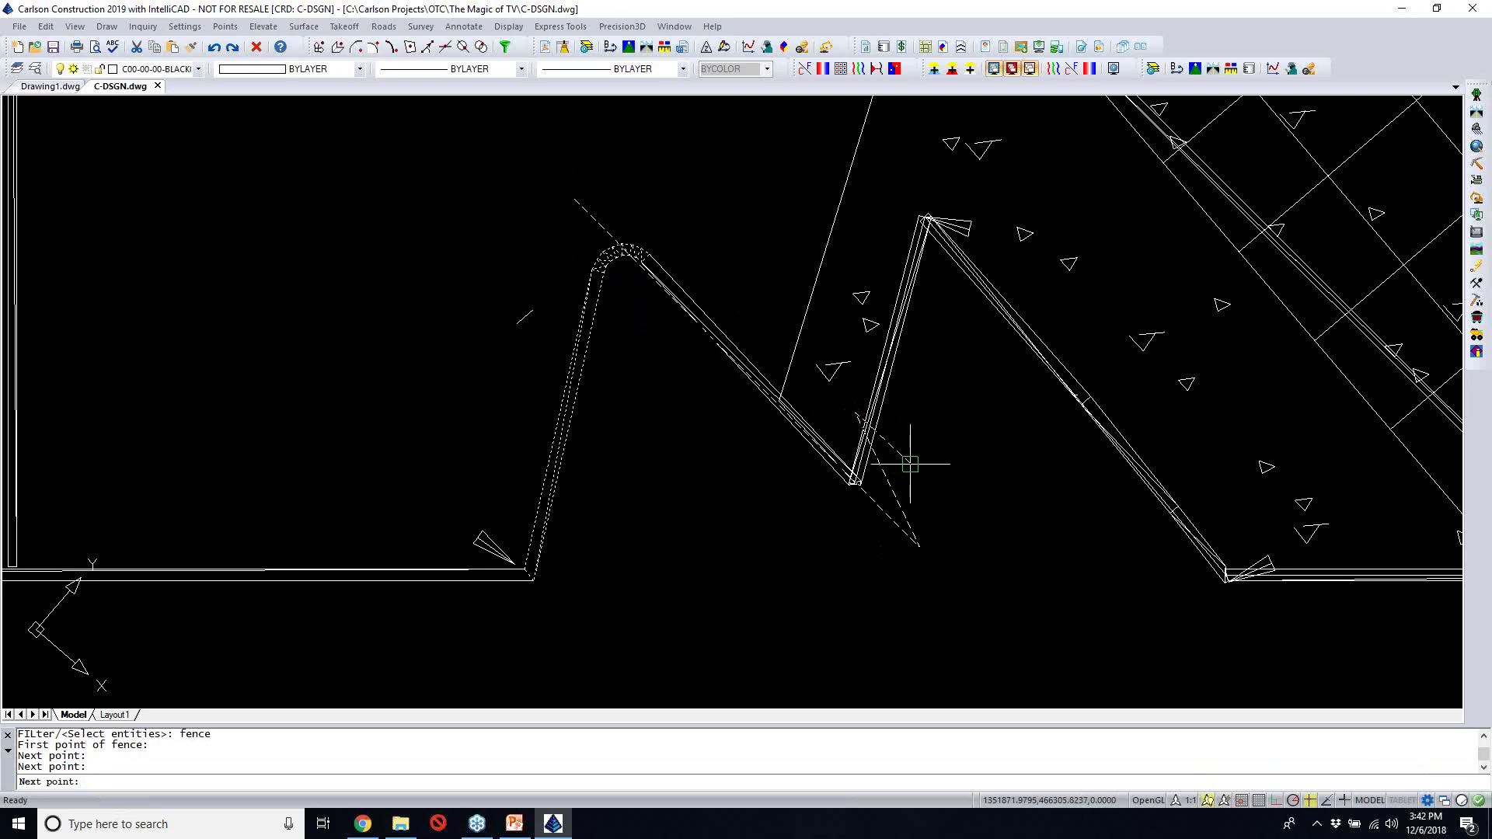
key("Return")
Remove the stray diagonal line that meets the zigzag's second leg from the selection, then return to adding entities
type("r")
key("Return")
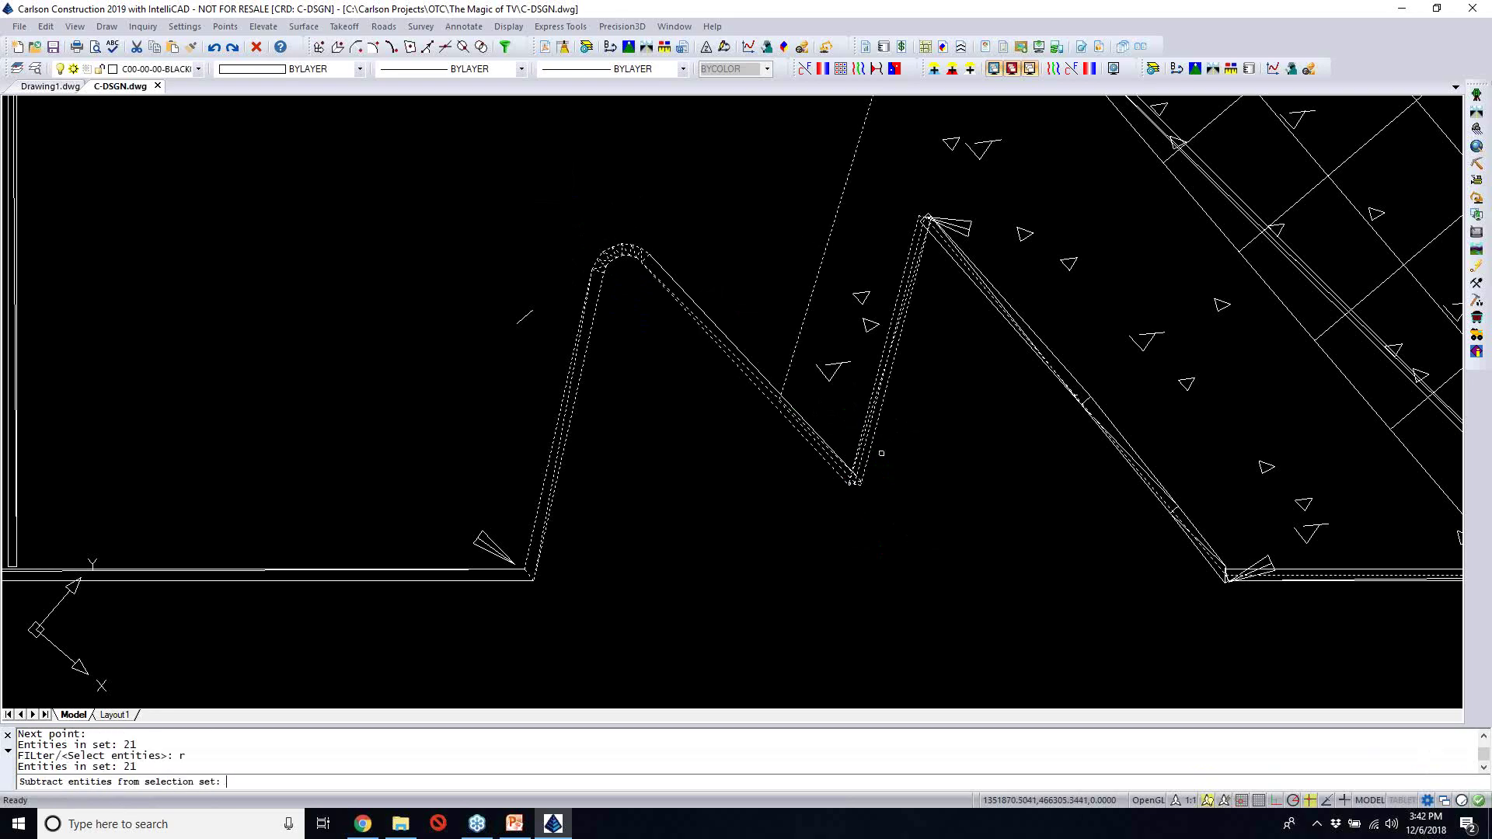
left_click(802, 321)
type("a")
key("Return")
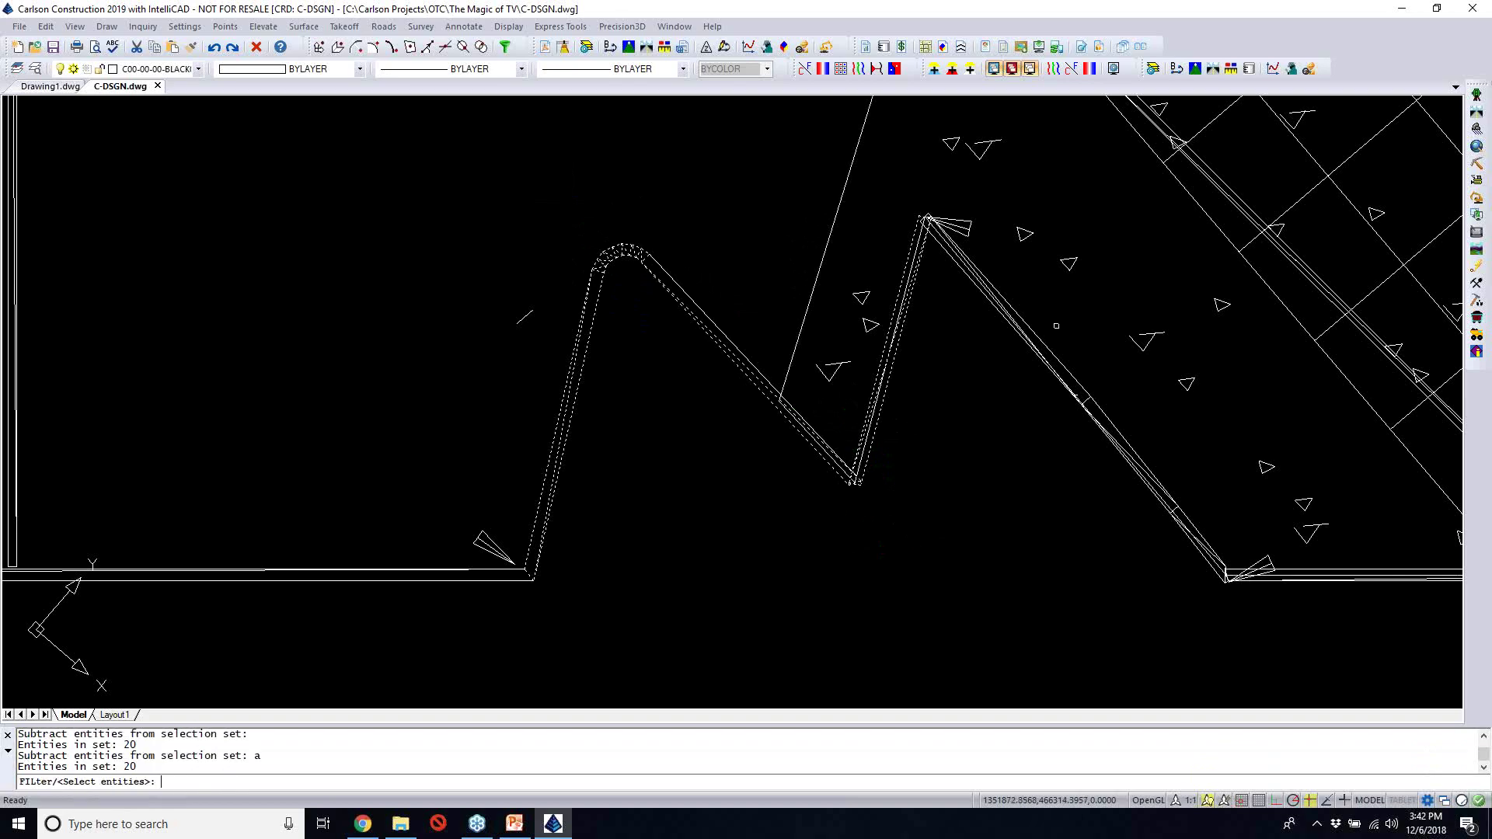
Add the zigzag's long slanted leg and the adjoining straight wall up to the building corner to the selection
left_click(1114, 383)
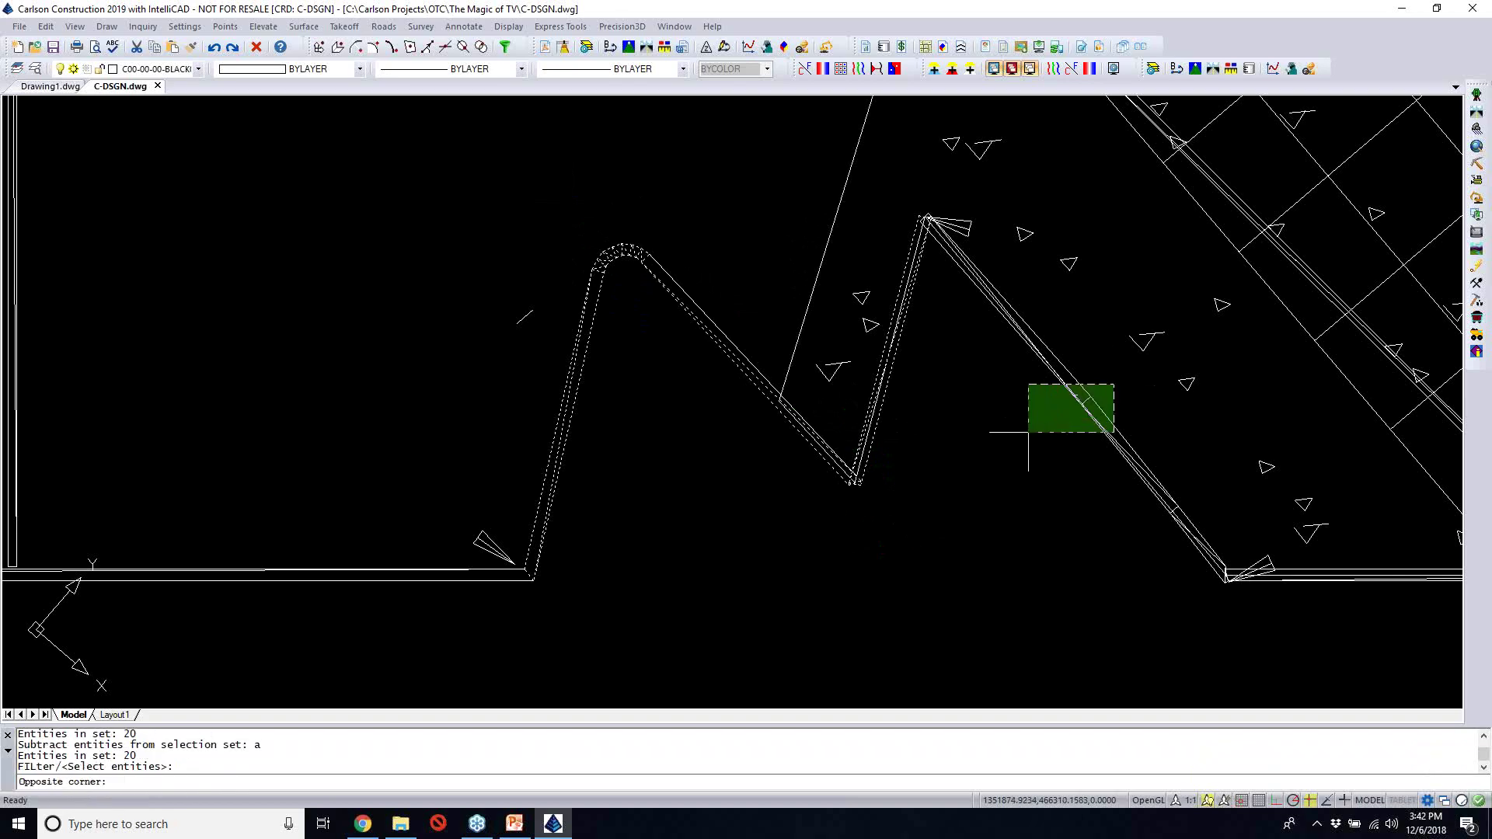
left_click(1028, 432)
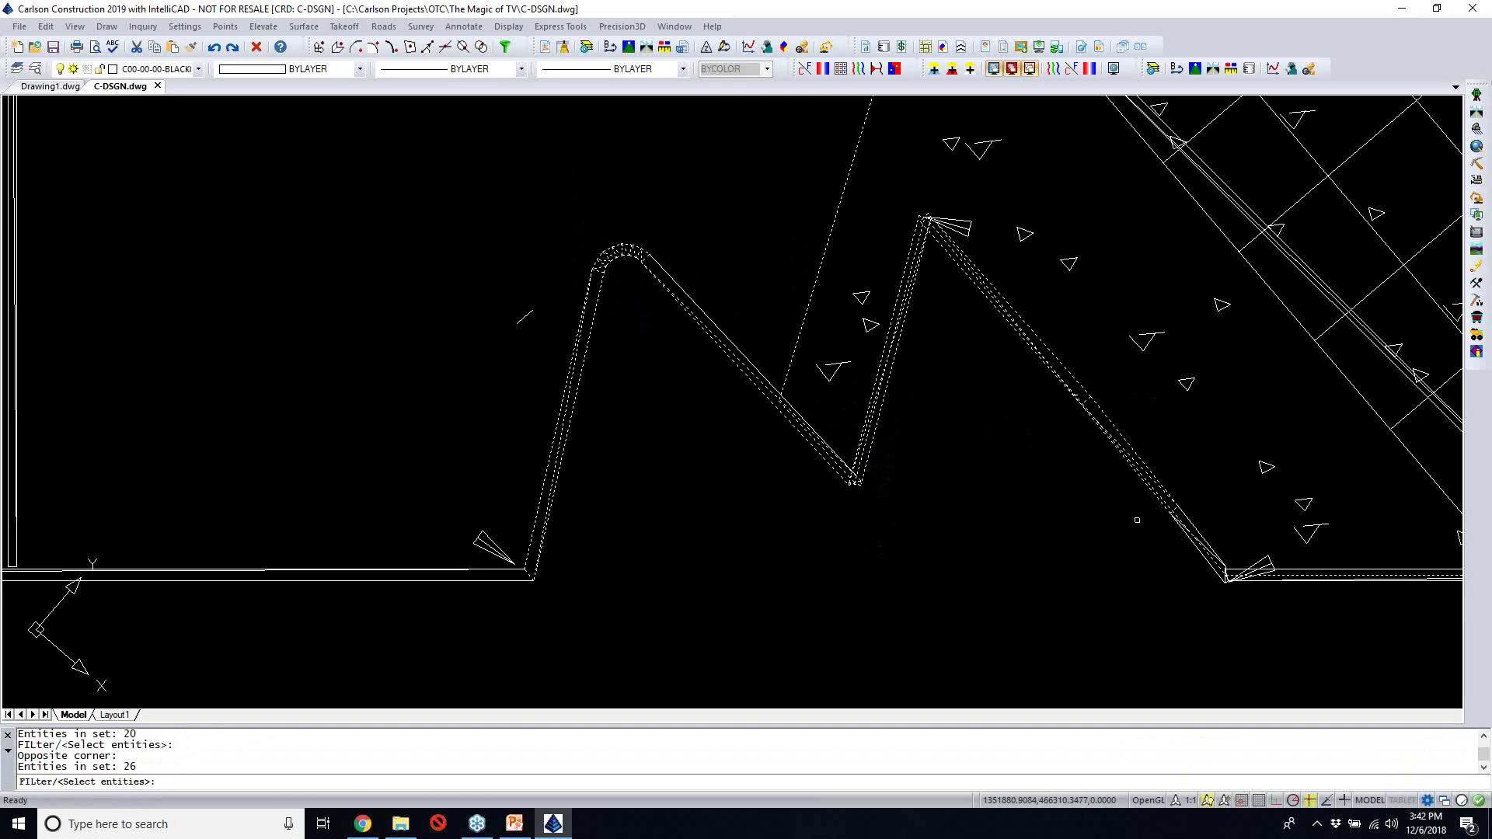
scroll(1137, 520, "down", 3)
middle_click_drag(1137, 520, 689, 507)
left_click(1275, 544)
left_click(1200, 514)
left_click(1159, 512)
left_click(1122, 436)
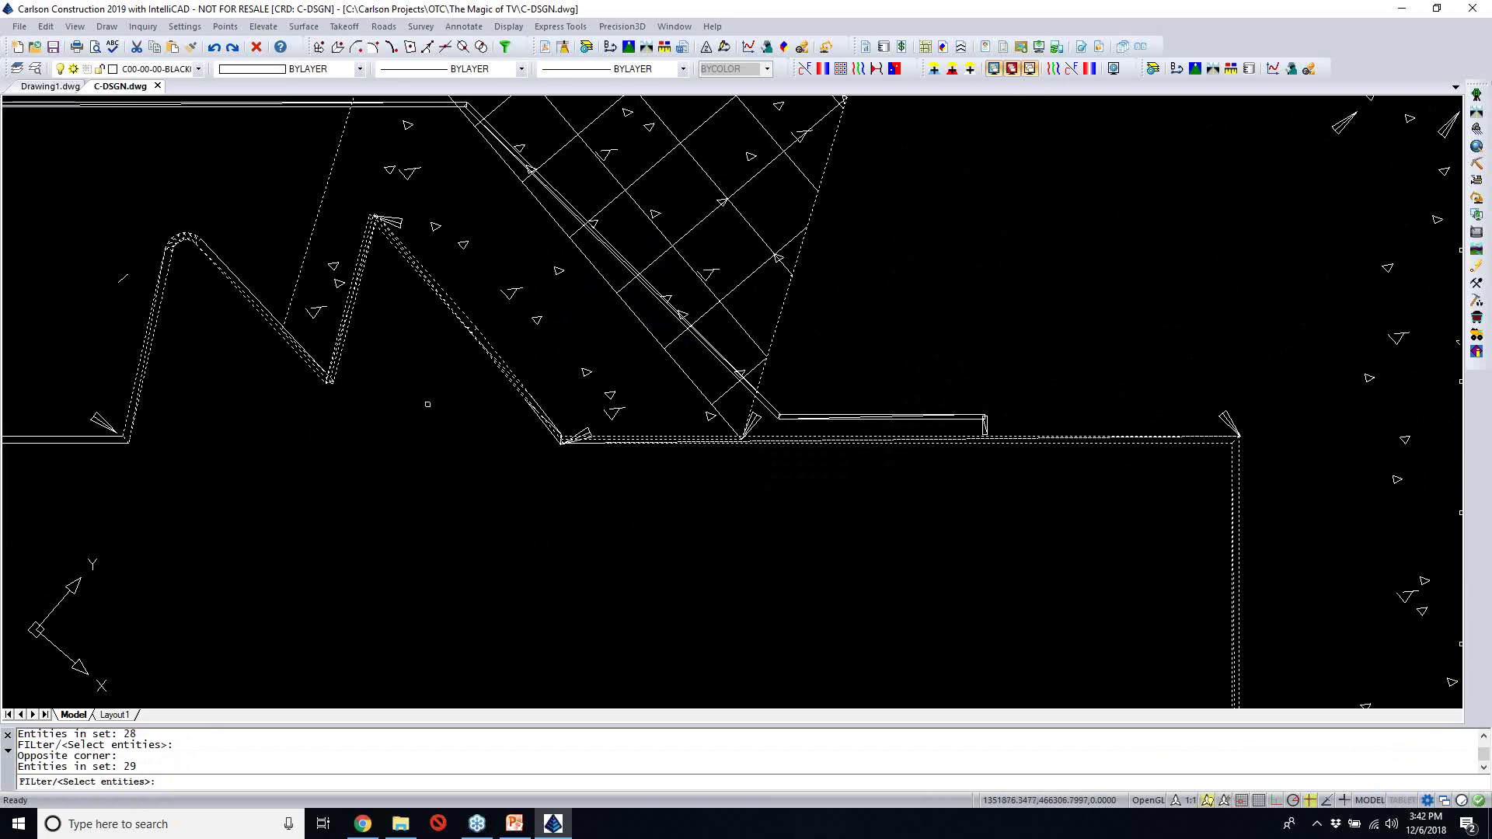
Add the outer wall beside the parking stalls, from its small jog around the lower building corner, to the selection
scroll(393, 409, "down", 5)
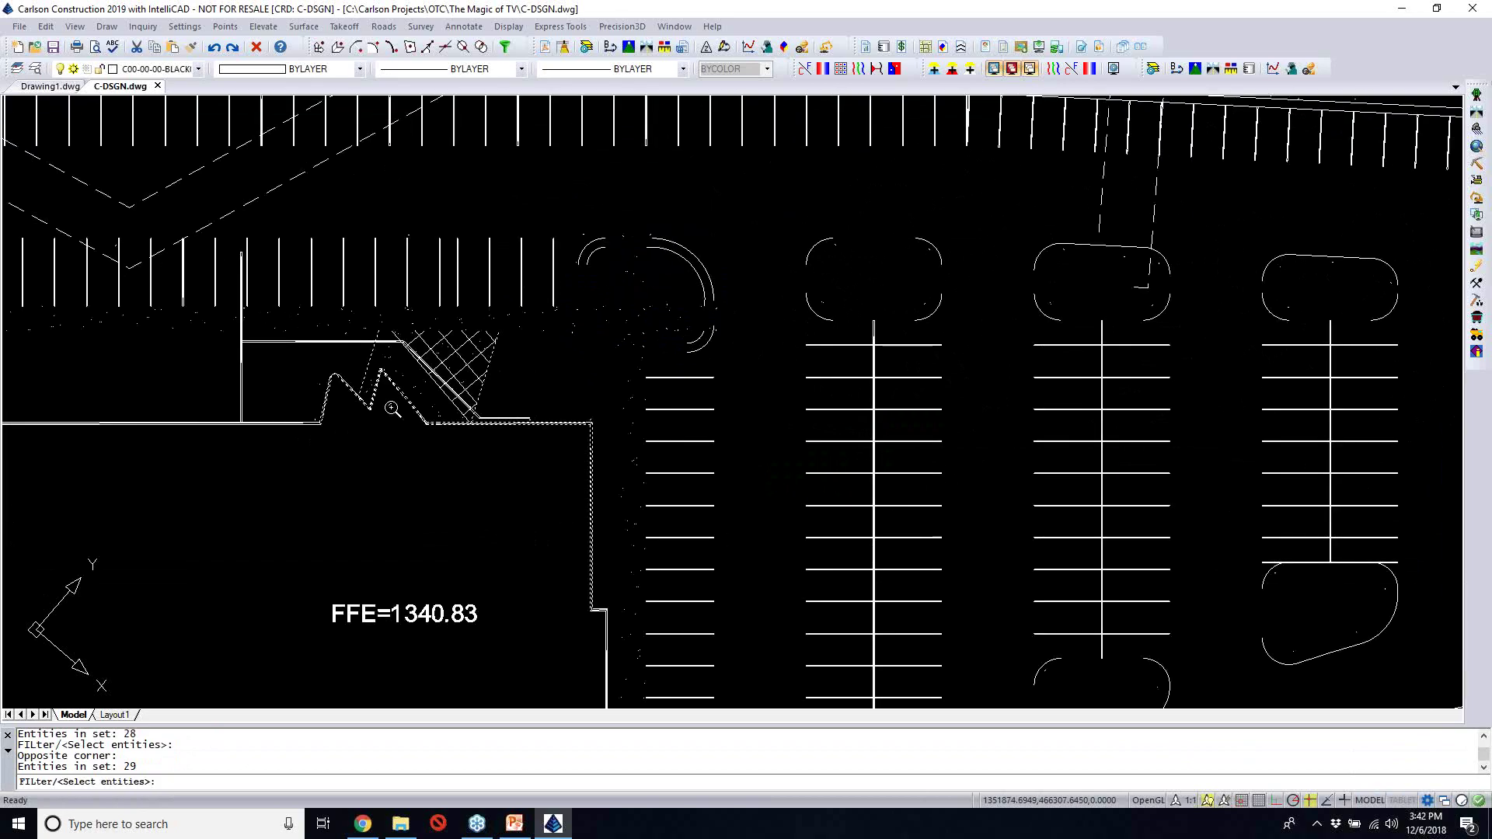
middle_click_drag(393, 409, 470, 225)
left_click(704, 435)
left_click(647, 463)
middle_click_drag(638, 493, 651, 446)
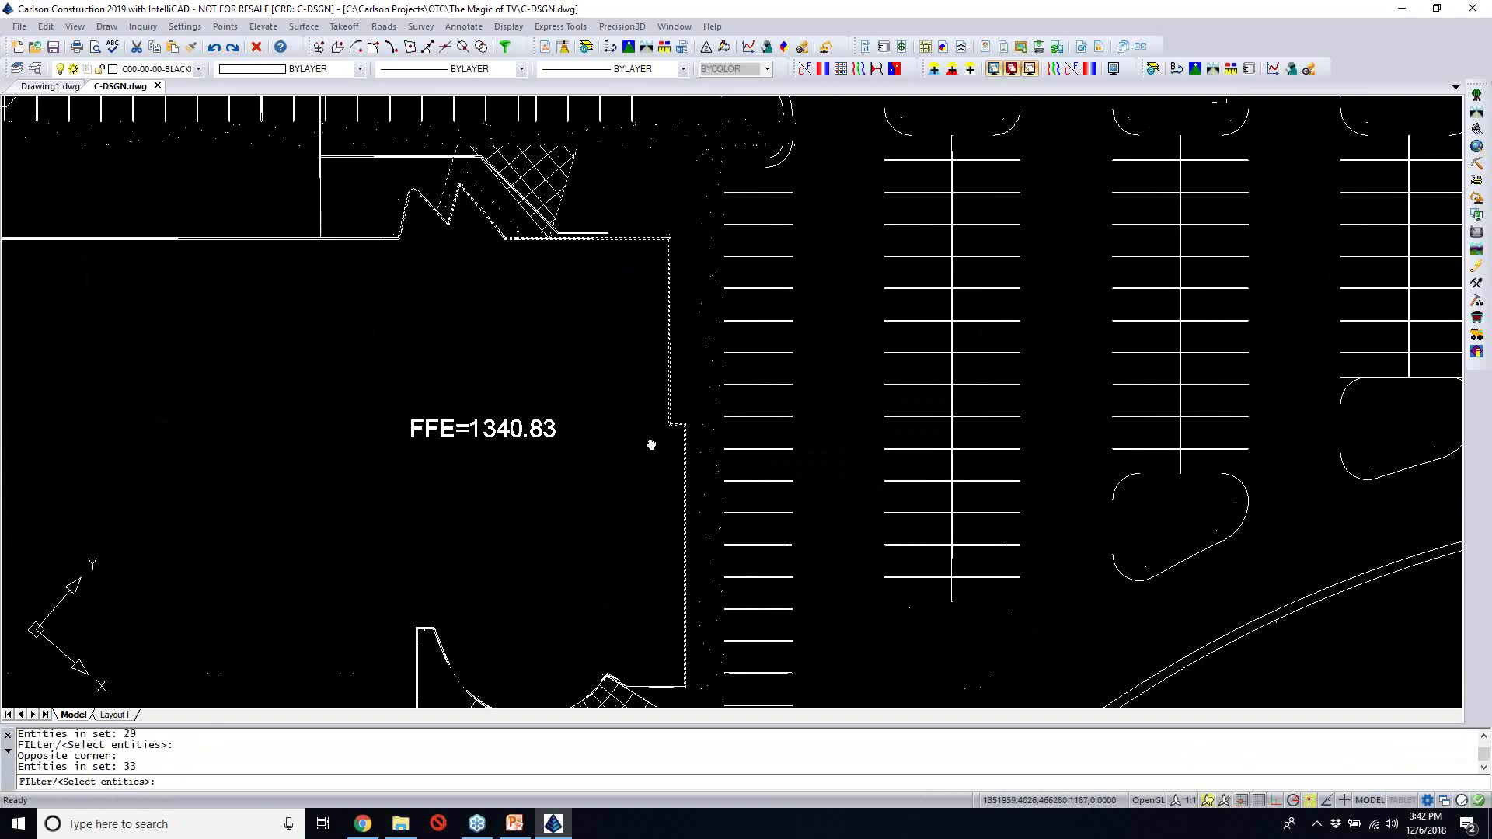
scroll(651, 445, "up", 5)
left_click(801, 541)
left_click(674, 428)
Add the short angled wall segments and the end segment of the curved entrance wall to the selection
mouse_move(674, 428)
middle_mouse_down()
mouse_move(624, 404)
mouse_move(497, 489)
middle_mouse_up()
scroll(497, 490, "up", 3)
left_click(781, 478)
left_click(735, 445)
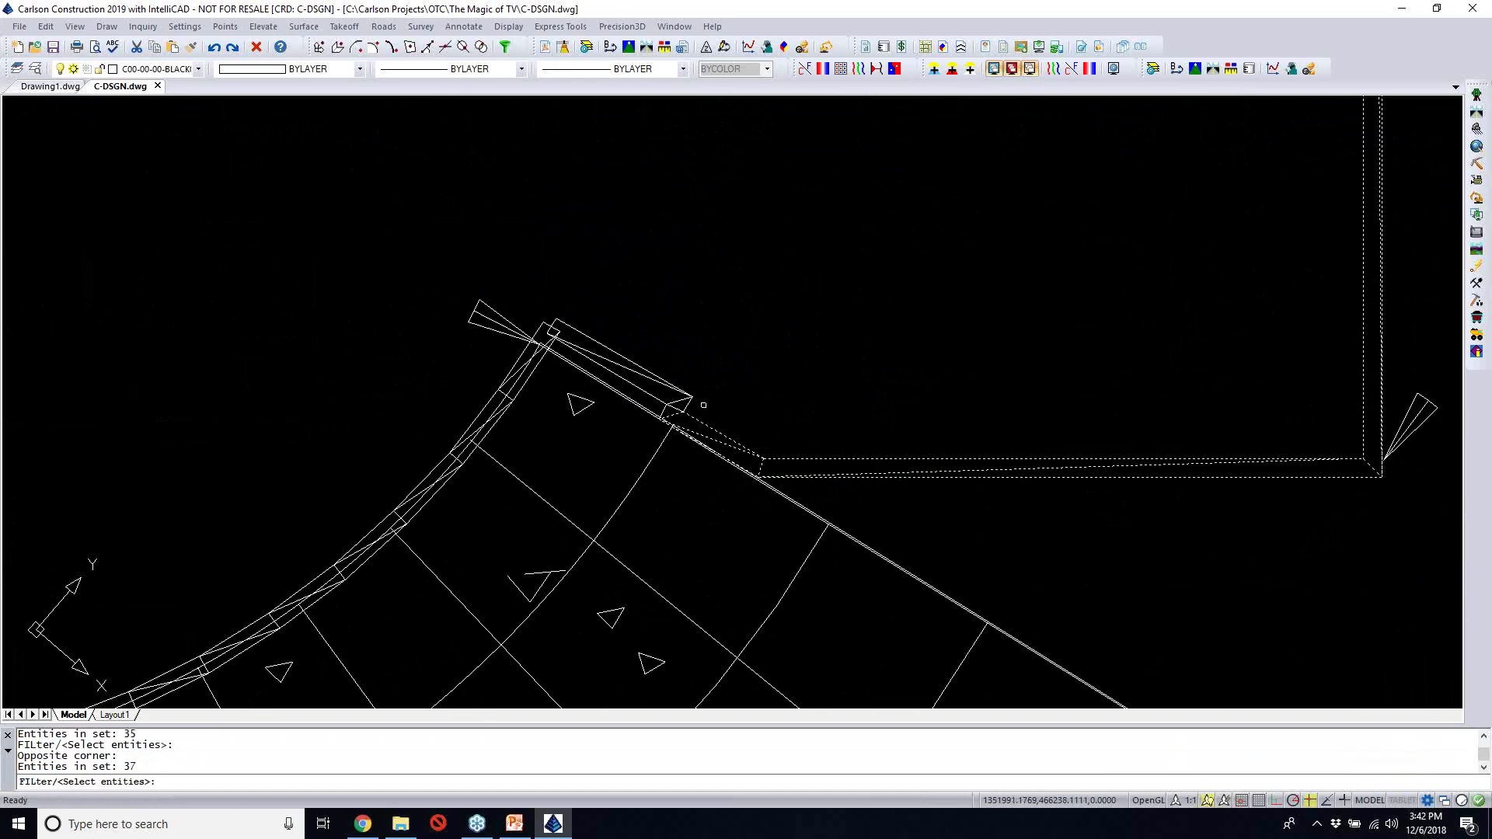
scroll(704, 405, "up", 3)
left_click(709, 416)
left_click(600, 366)
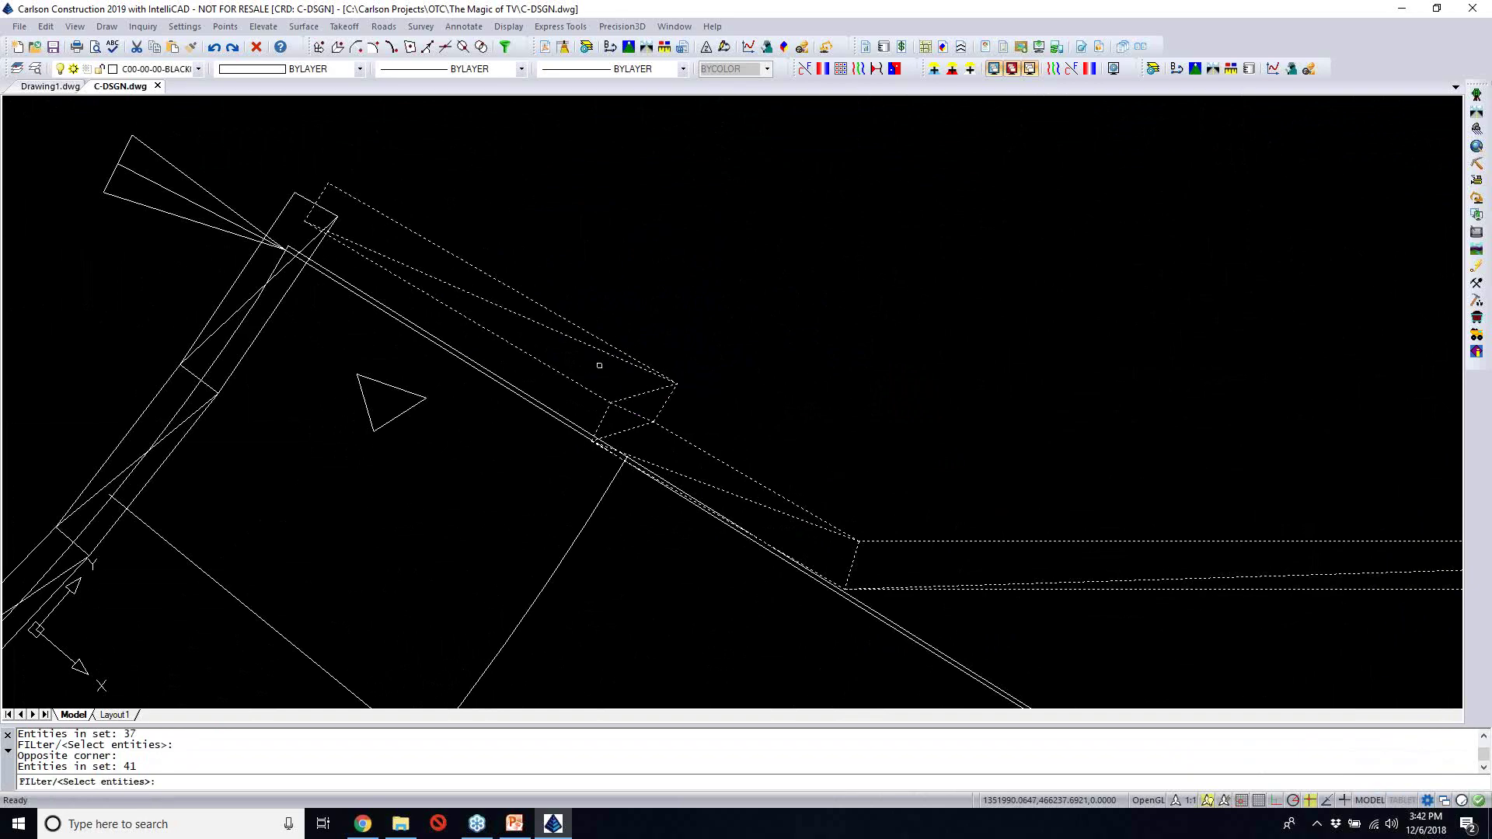
middle_click_drag(599, 365, 832, 340)
left_click(566, 223)
left_click(539, 204)
middle_click_drag(528, 269, 528, 269)
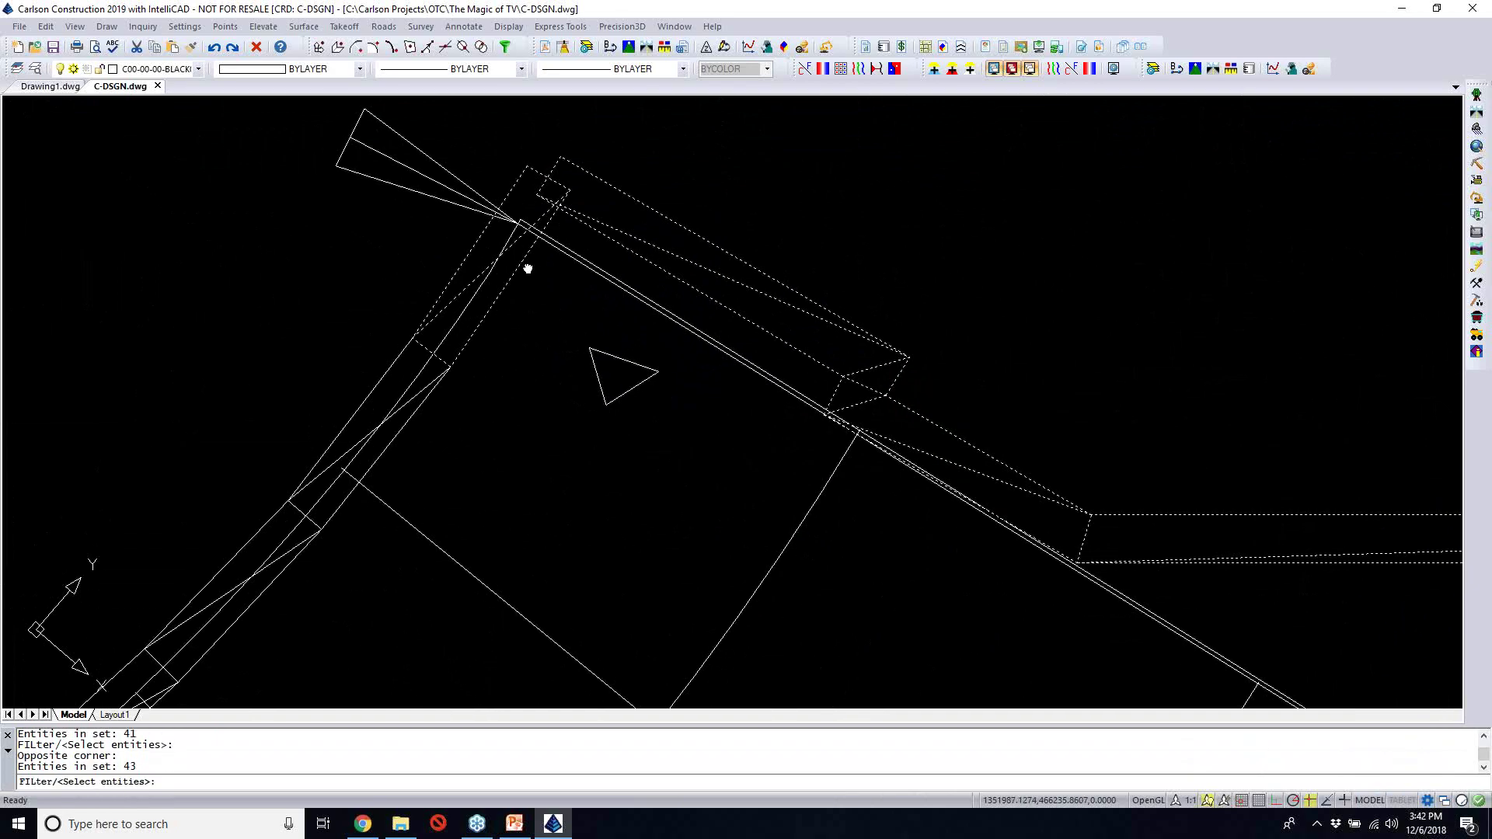
Start a fence selection for the curved entrance wall and turn off entity snapping
scroll(528, 269, "down", 3)
scroll(525, 181, "down", 4)
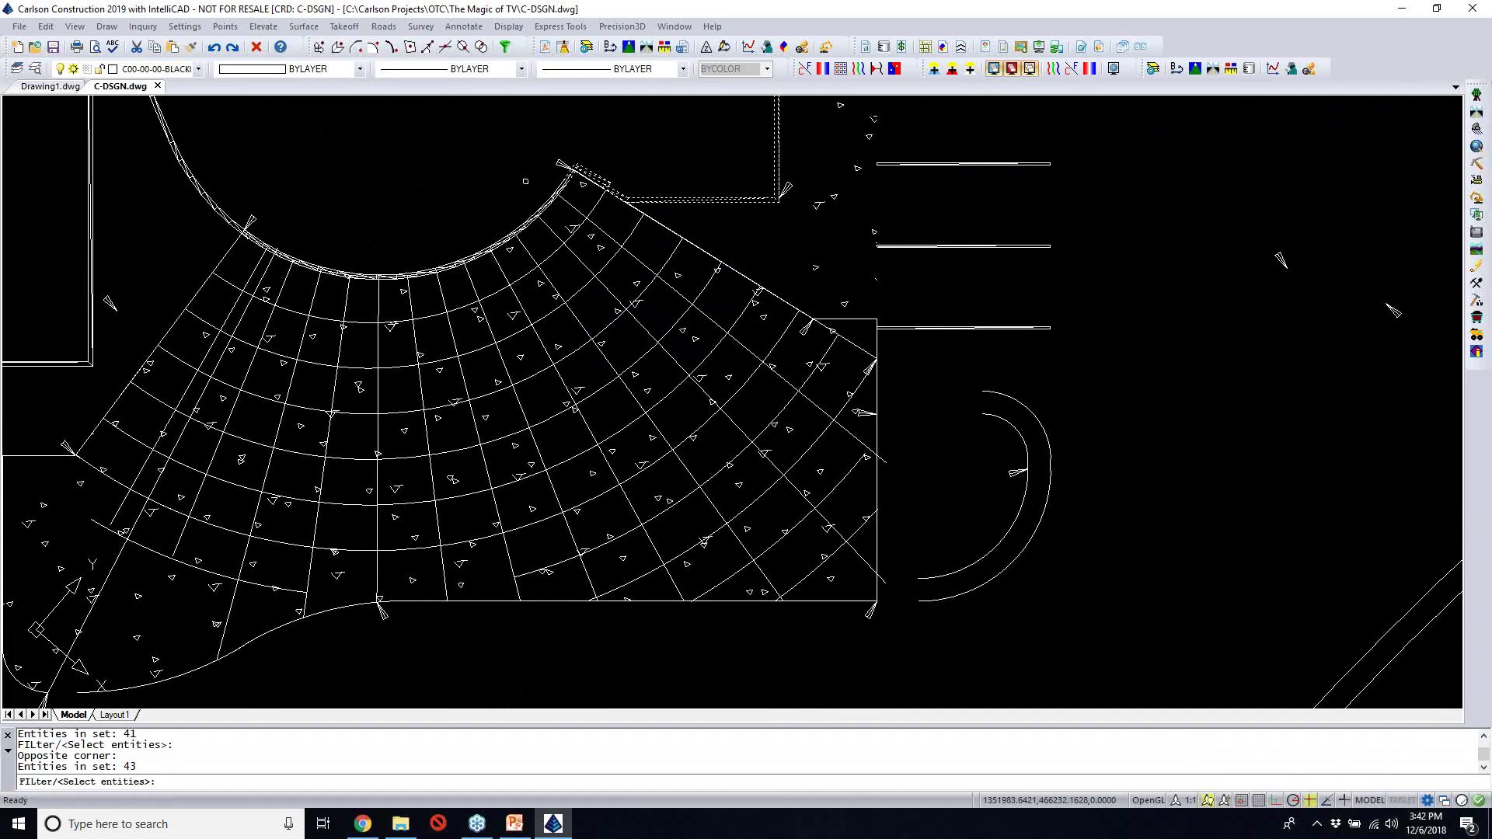
middle_click_drag(526, 181, 740, 279)
scroll(761, 285, "up", 1)
middle_click_drag(649, 315, 758, 346)
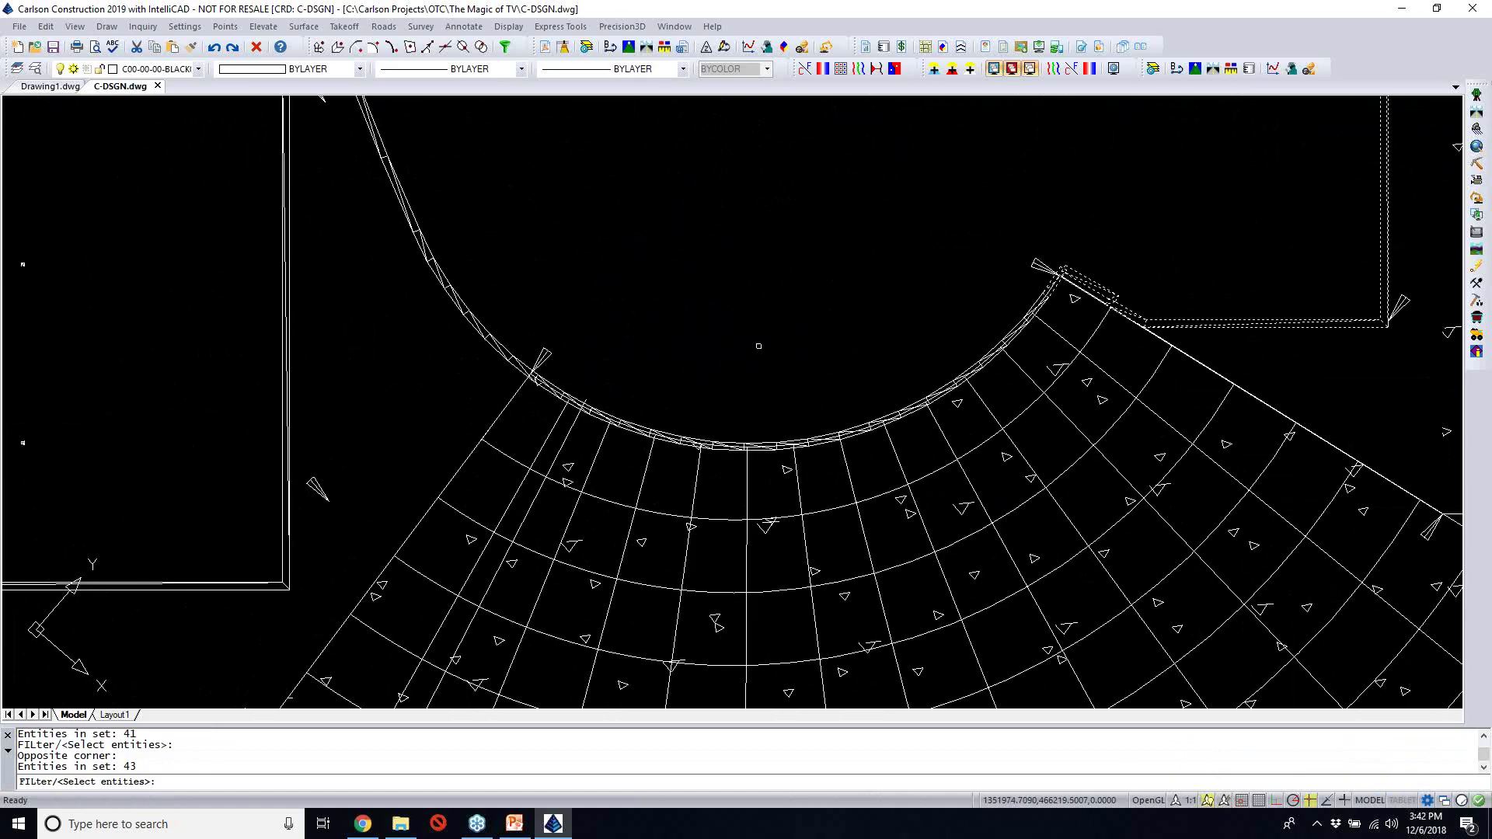
scroll(758, 346, "up", 1)
type("fence")
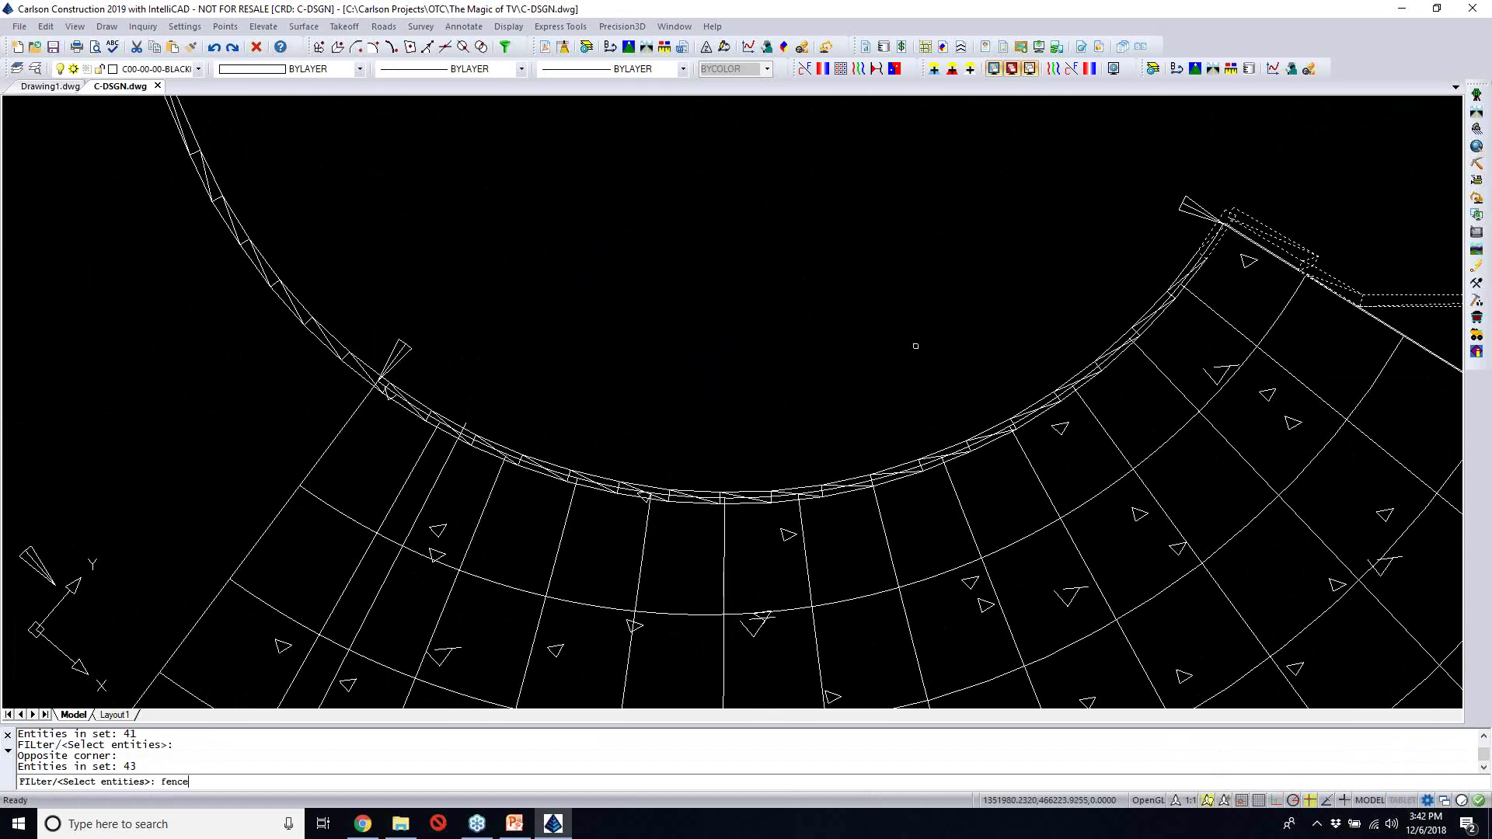
key("Return")
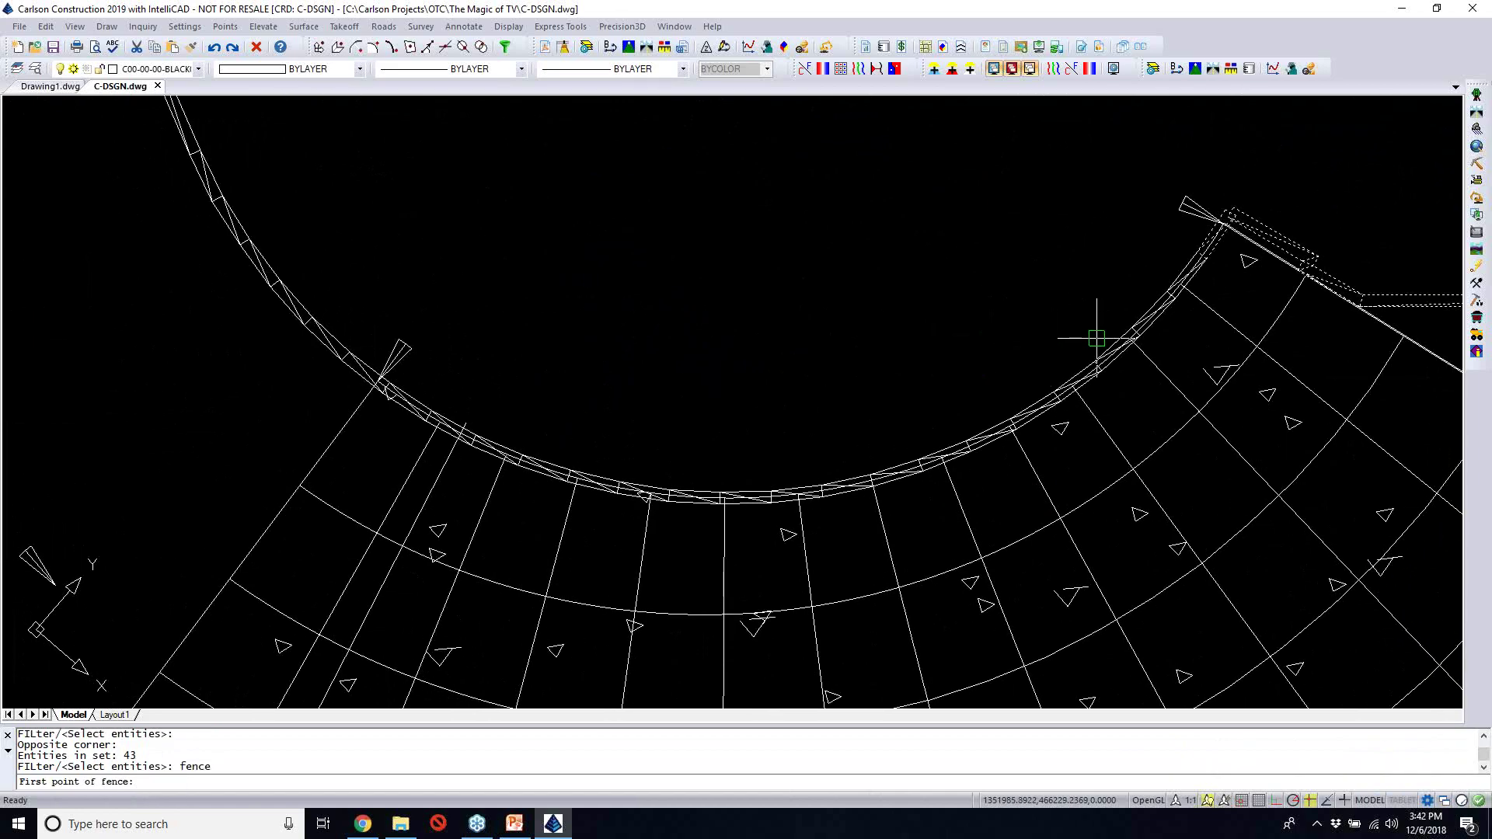
scroll(1104, 334, "up", 1)
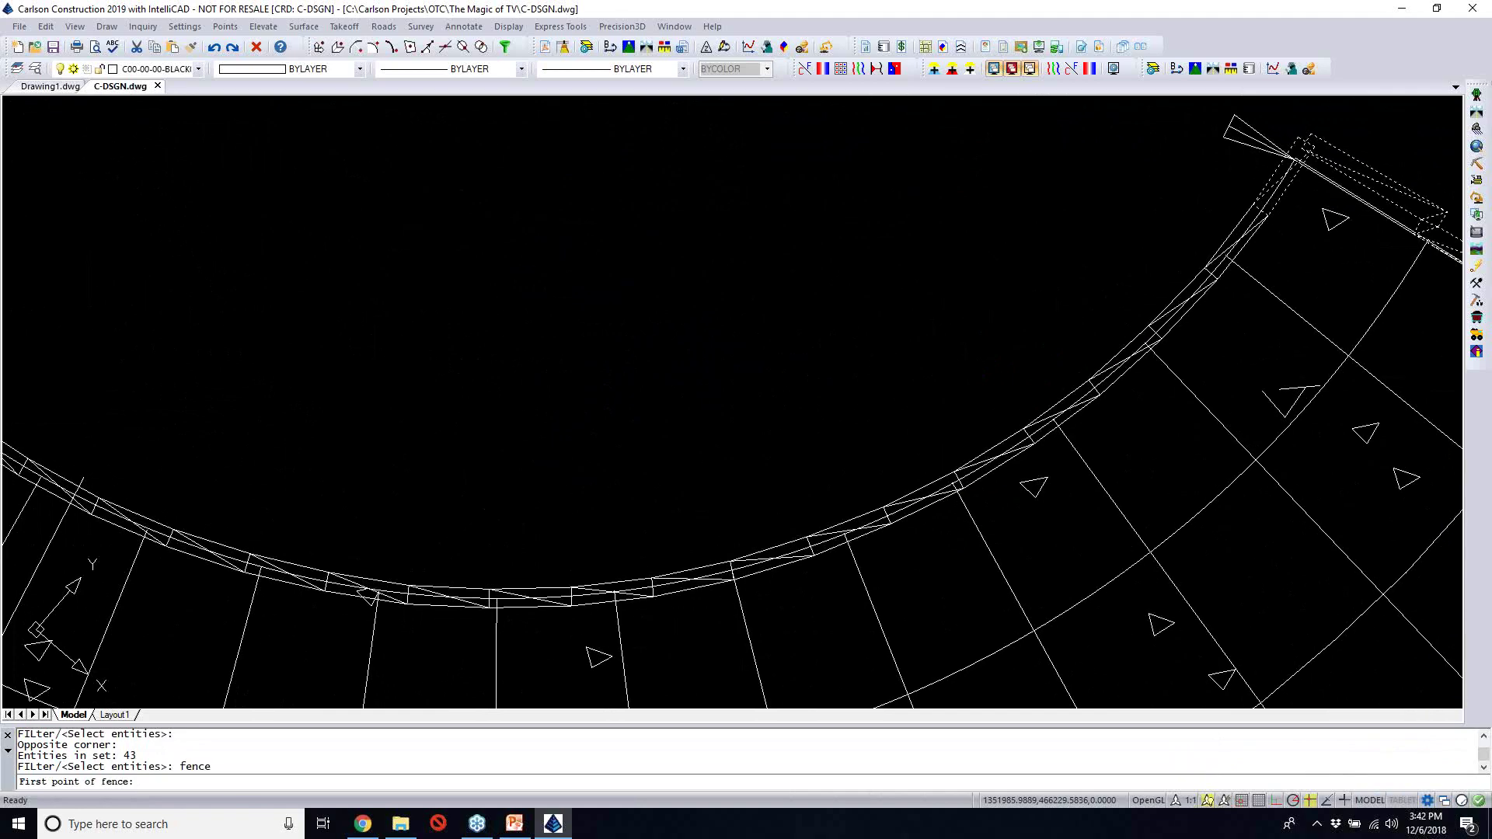
scroll(1104, 334, "down", 1)
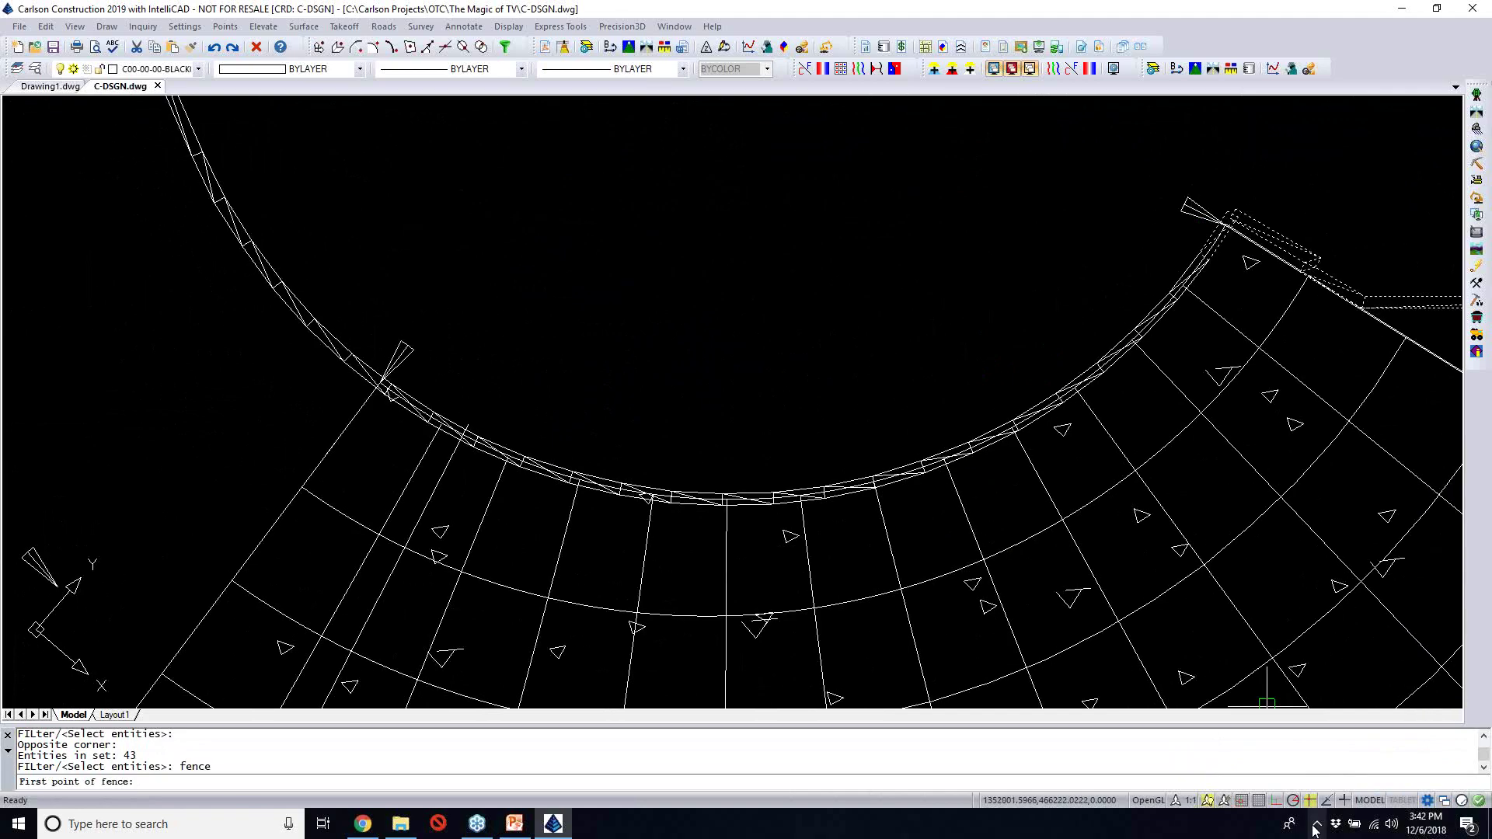
right_click(1310, 800)
left_click(1353, 774)
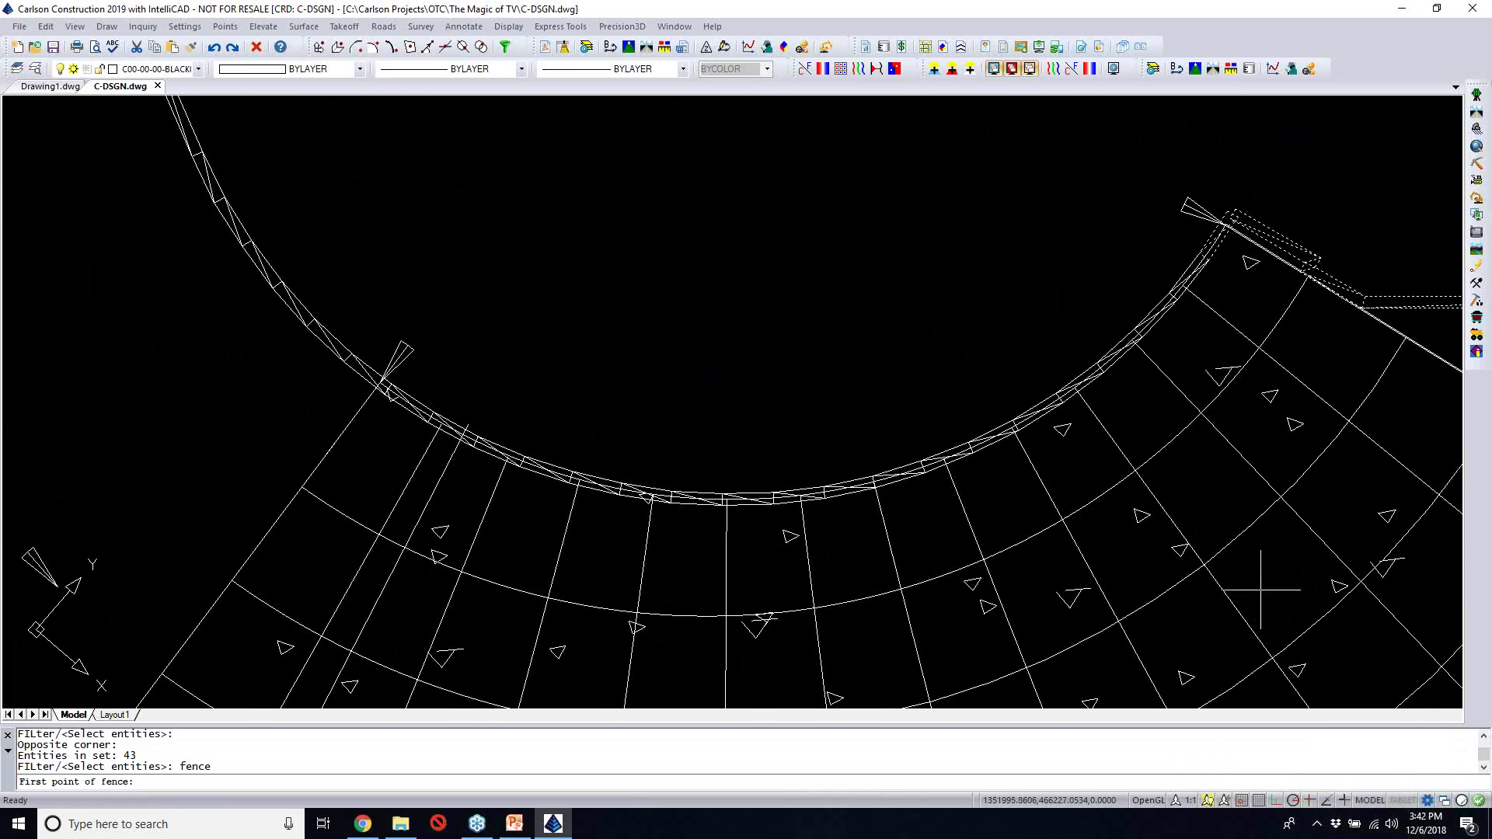
Run the selection fence along the curved entrance wall, from its end beside the angled segments past the lowest part of the arc
scroll(1211, 441, "down", 1)
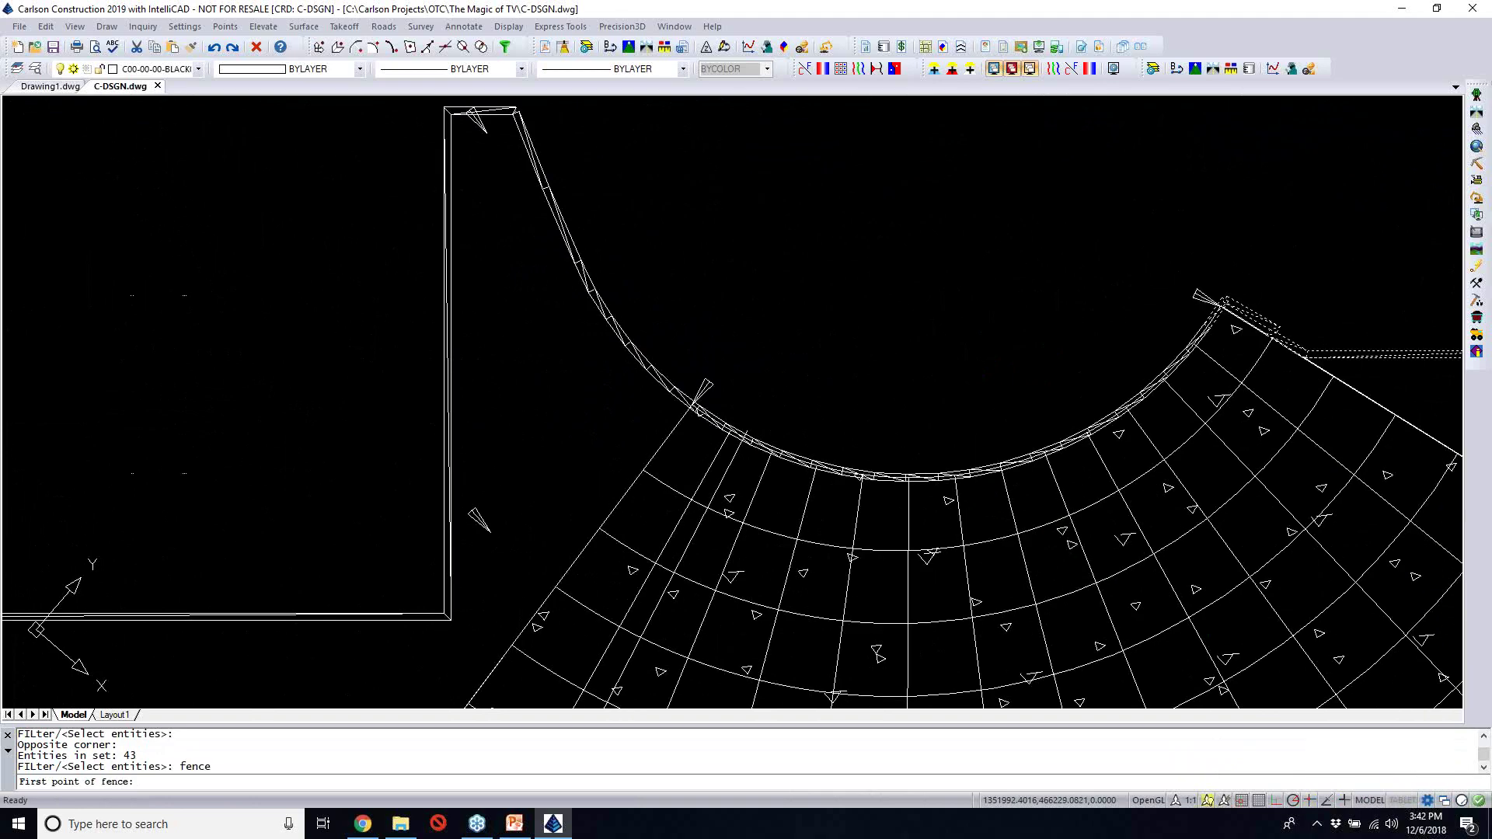
scroll(1211, 440, "down", 1)
left_click(1213, 389)
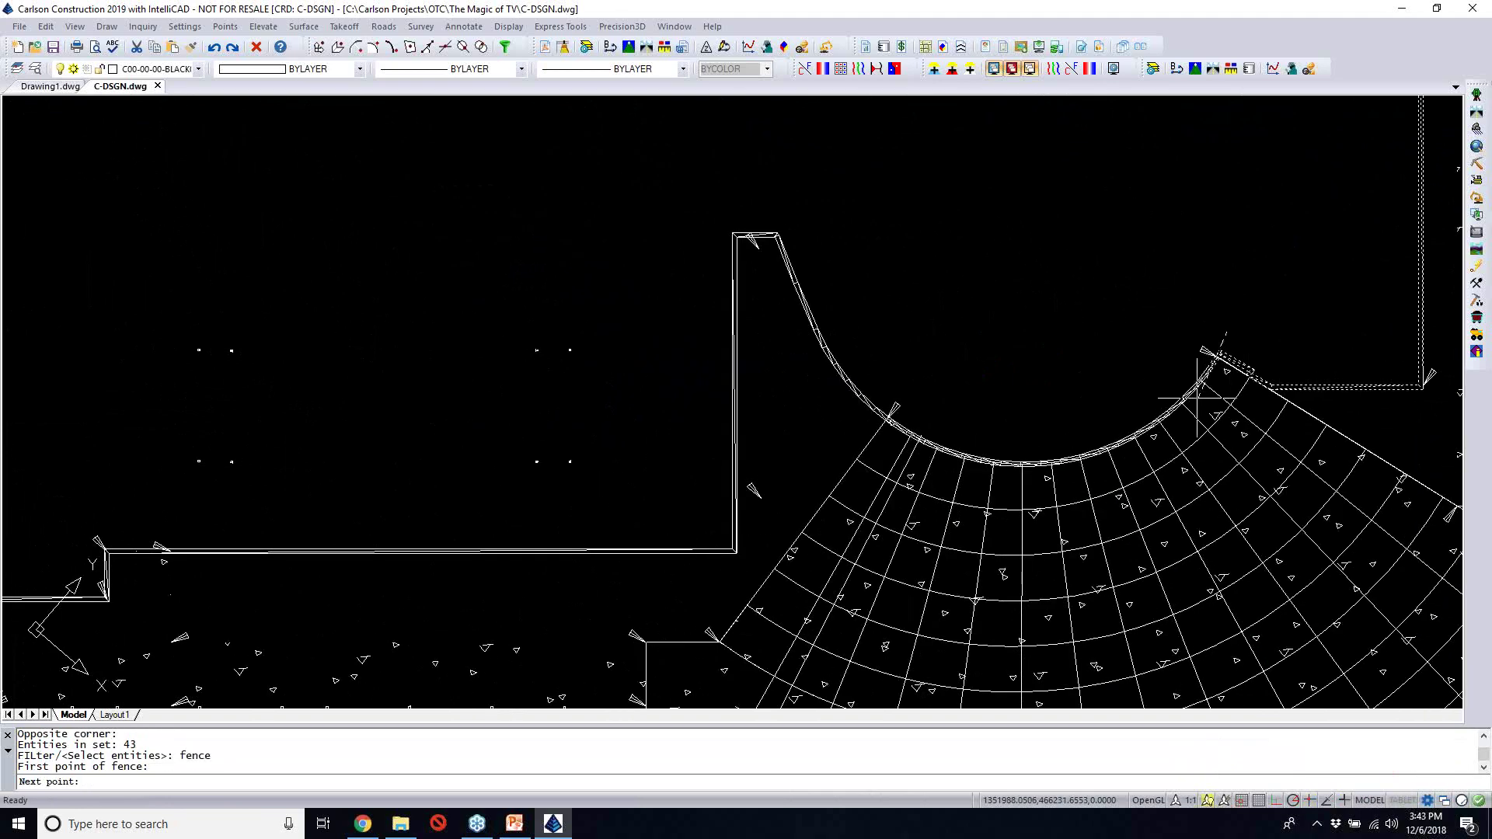
scroll(1197, 398, "up", 3)
left_click(1228, 345)
left_click(1159, 405)
left_click(1079, 488)
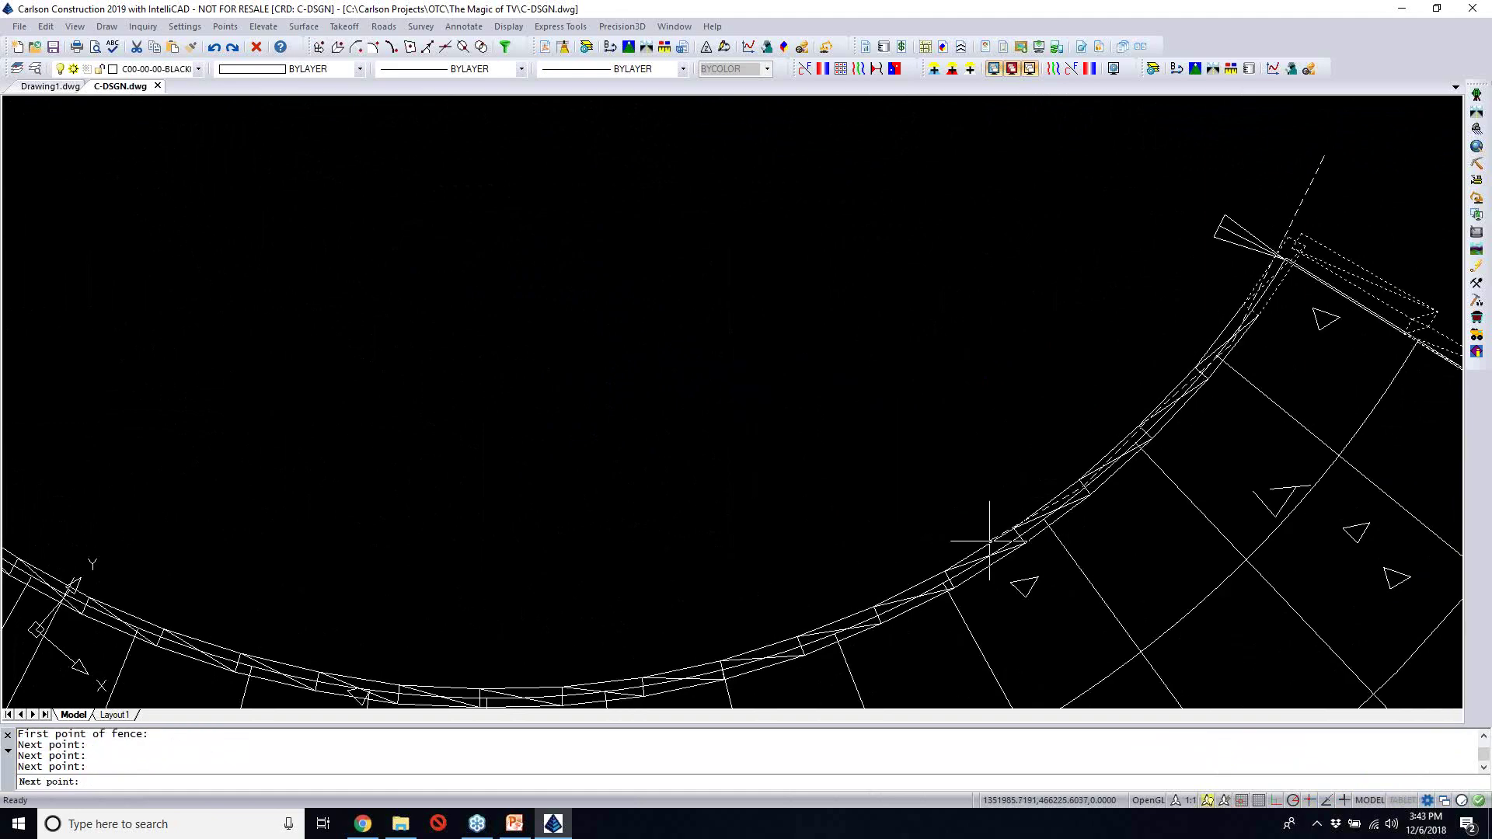
left_click(983, 555)
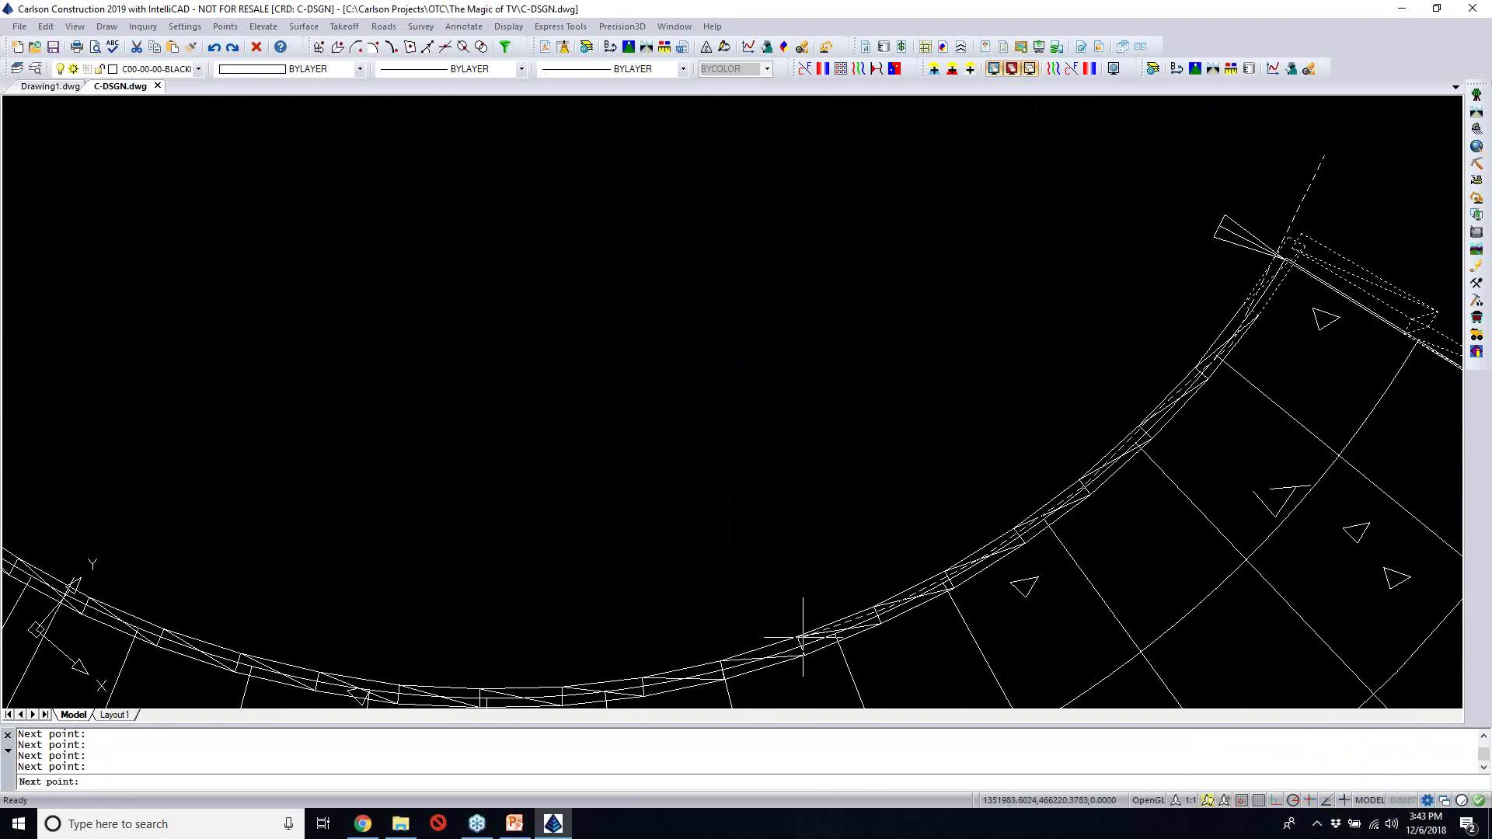
left_click(723, 663)
middle_click_drag(371, 551, 766, 539)
left_click(363, 523)
left_click(291, 473)
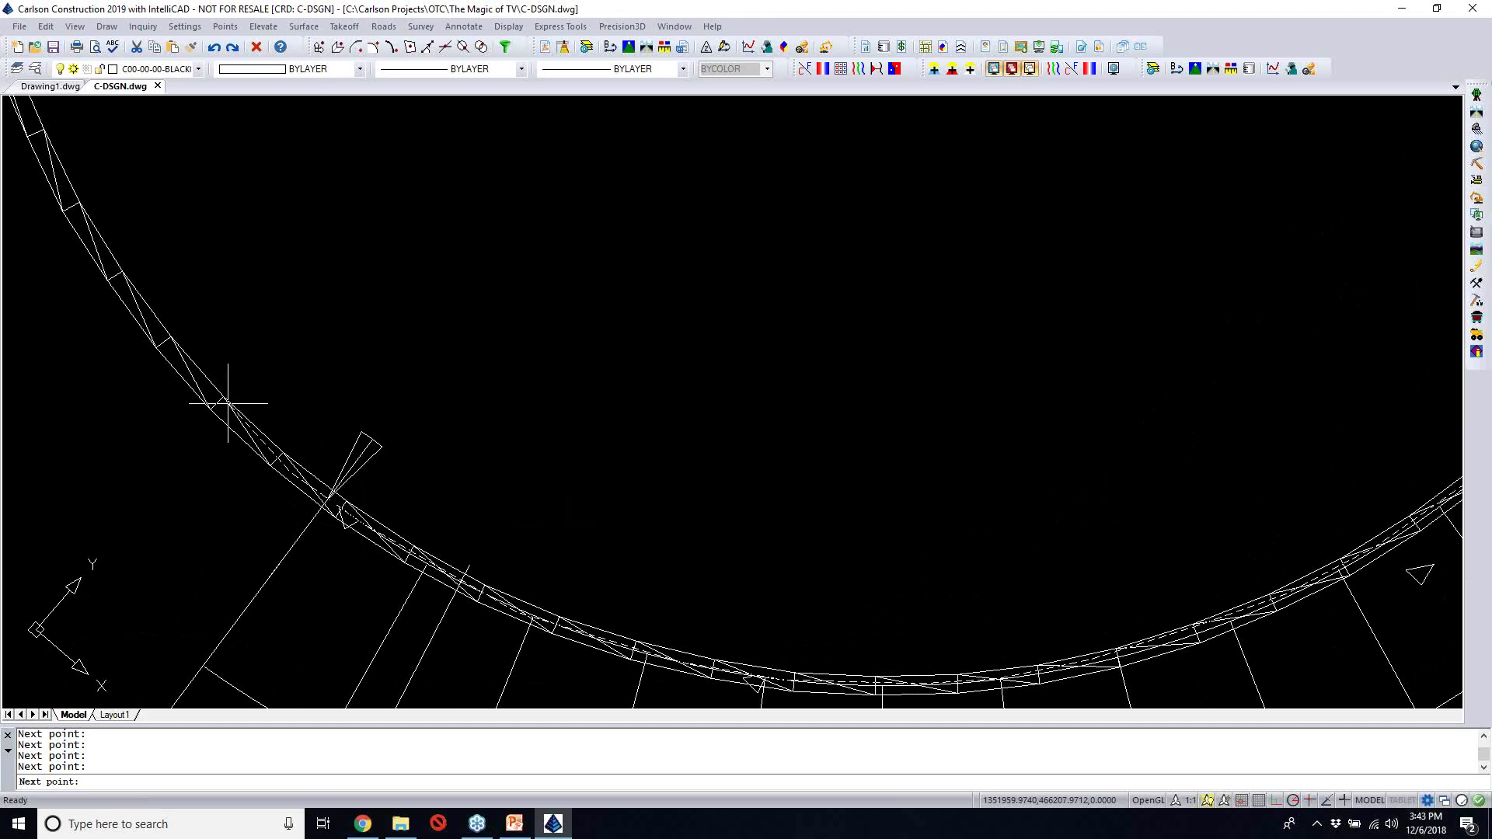
Continue the fence up the rest of the curve, through the short end wall and across the adjoining straight wall, then complete it
left_click(190, 367)
middle_click_drag(196, 305, 435, 474)
left_click(325, 390)
left_click(264, 255)
middle_click_drag(284, 316, 369, 491)
left_click(286, 318)
middle_click_drag(341, 298, 492, 587)
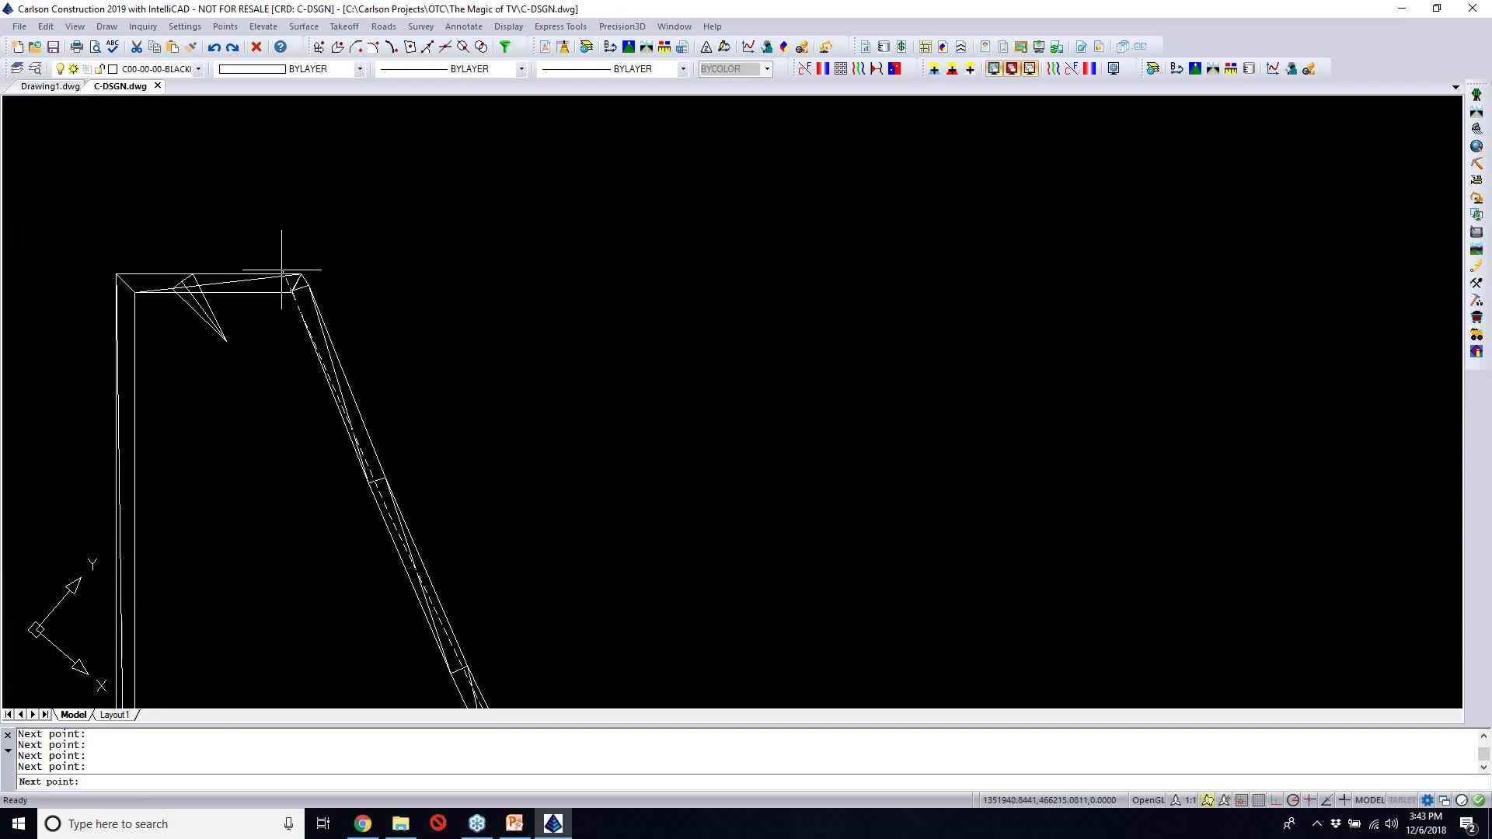
left_click(230, 285)
left_click(250, 395)
left_click(128, 394)
key("Return")
Add the long front wall that meets the straight wall beside the curved entrance, using a crossing window
scroll(462, 463, "down", 2)
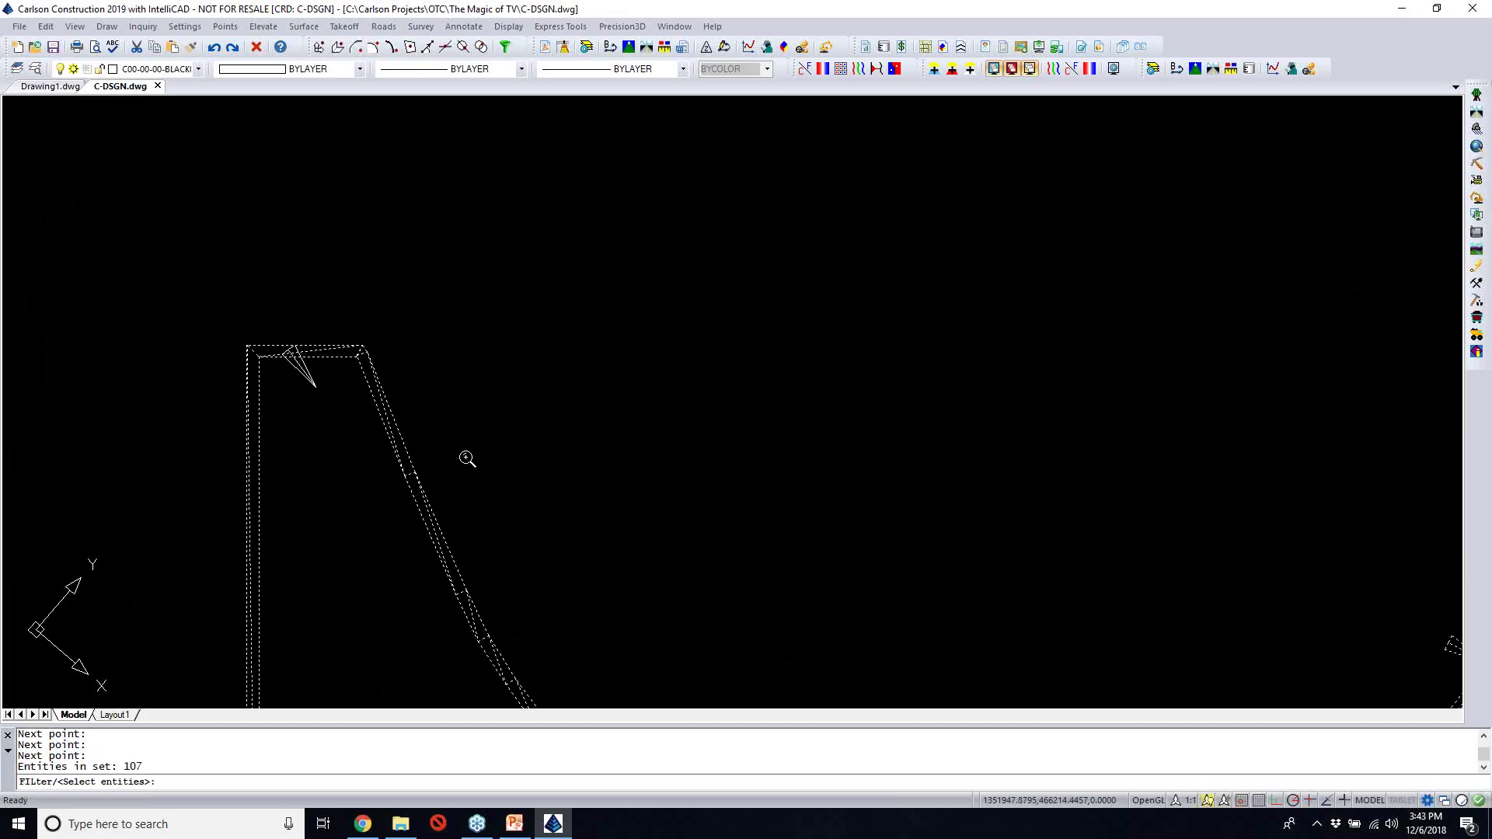
scroll(467, 458, "down", 2)
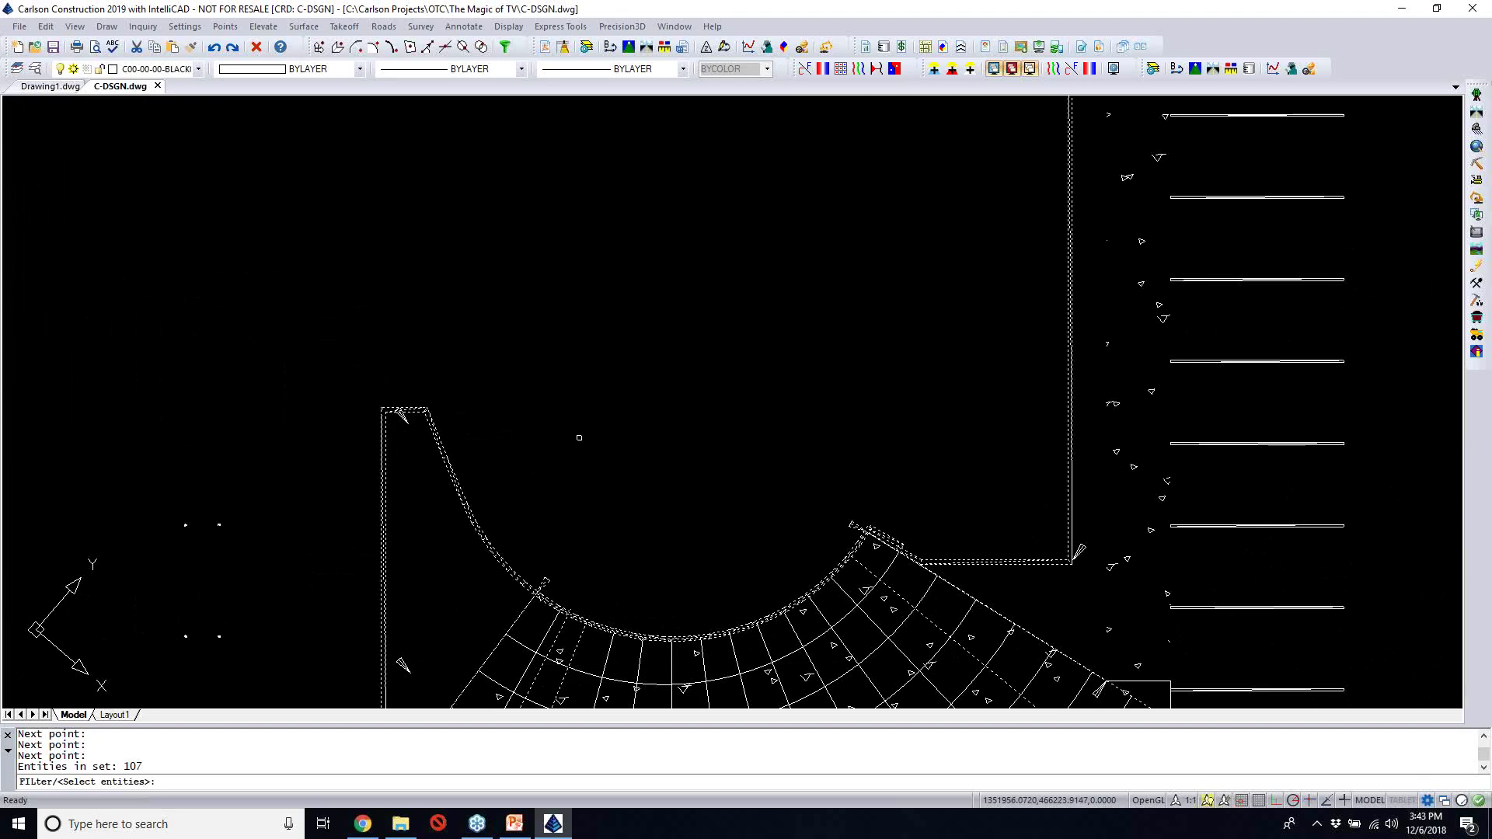
middle_click_drag(588, 433, 632, 203)
type("r")
key("BackSpace")
type("c")
key("Return")
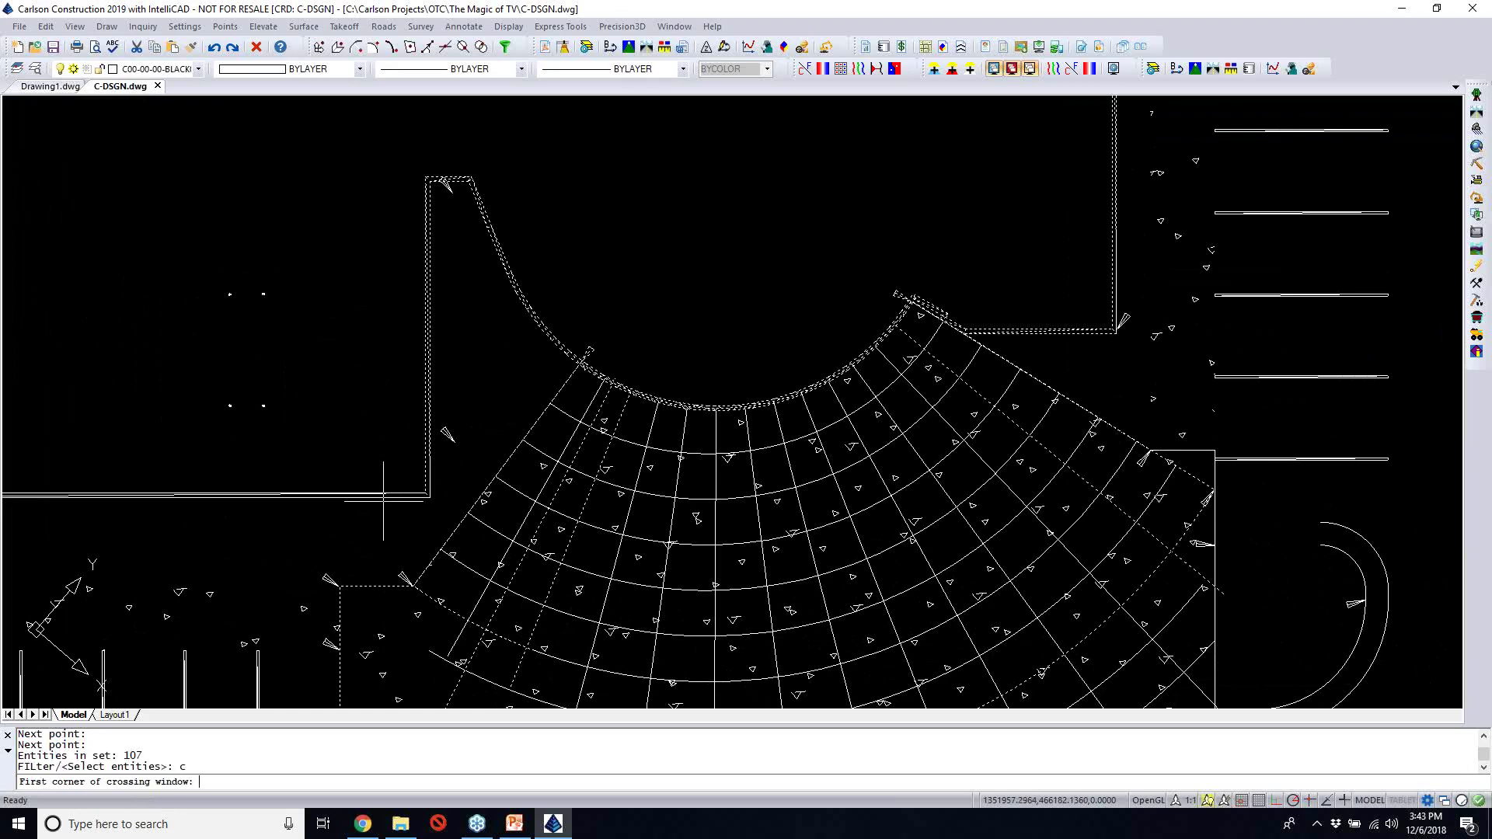
left_click(429, 502)
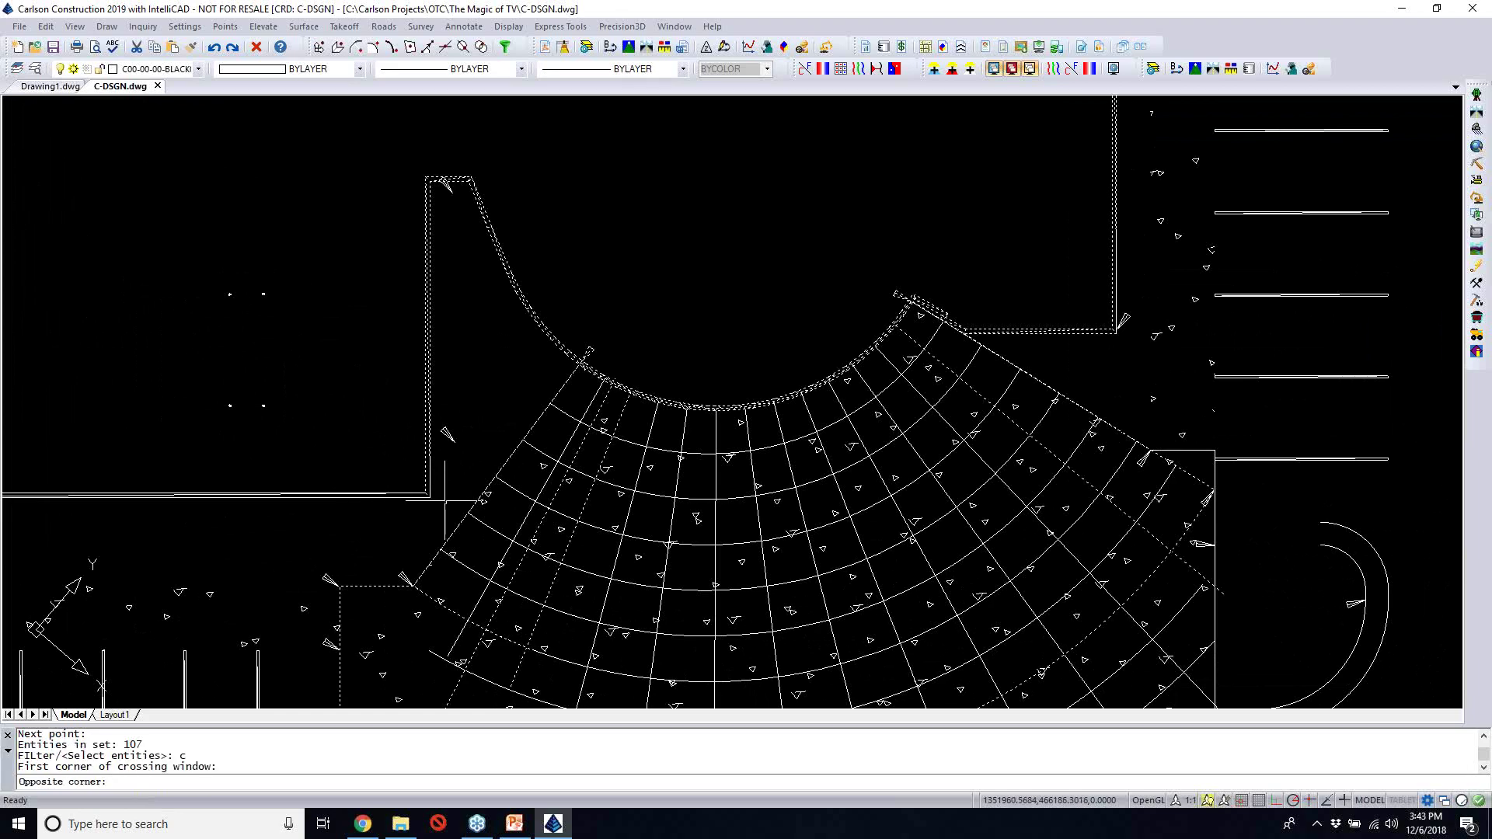
left_click(298, 476)
Add the small rectangular bump-out in the front wall and the straight wall continuing to the building corner to the selection
middle_click_drag(533, 488, 1095, 475)
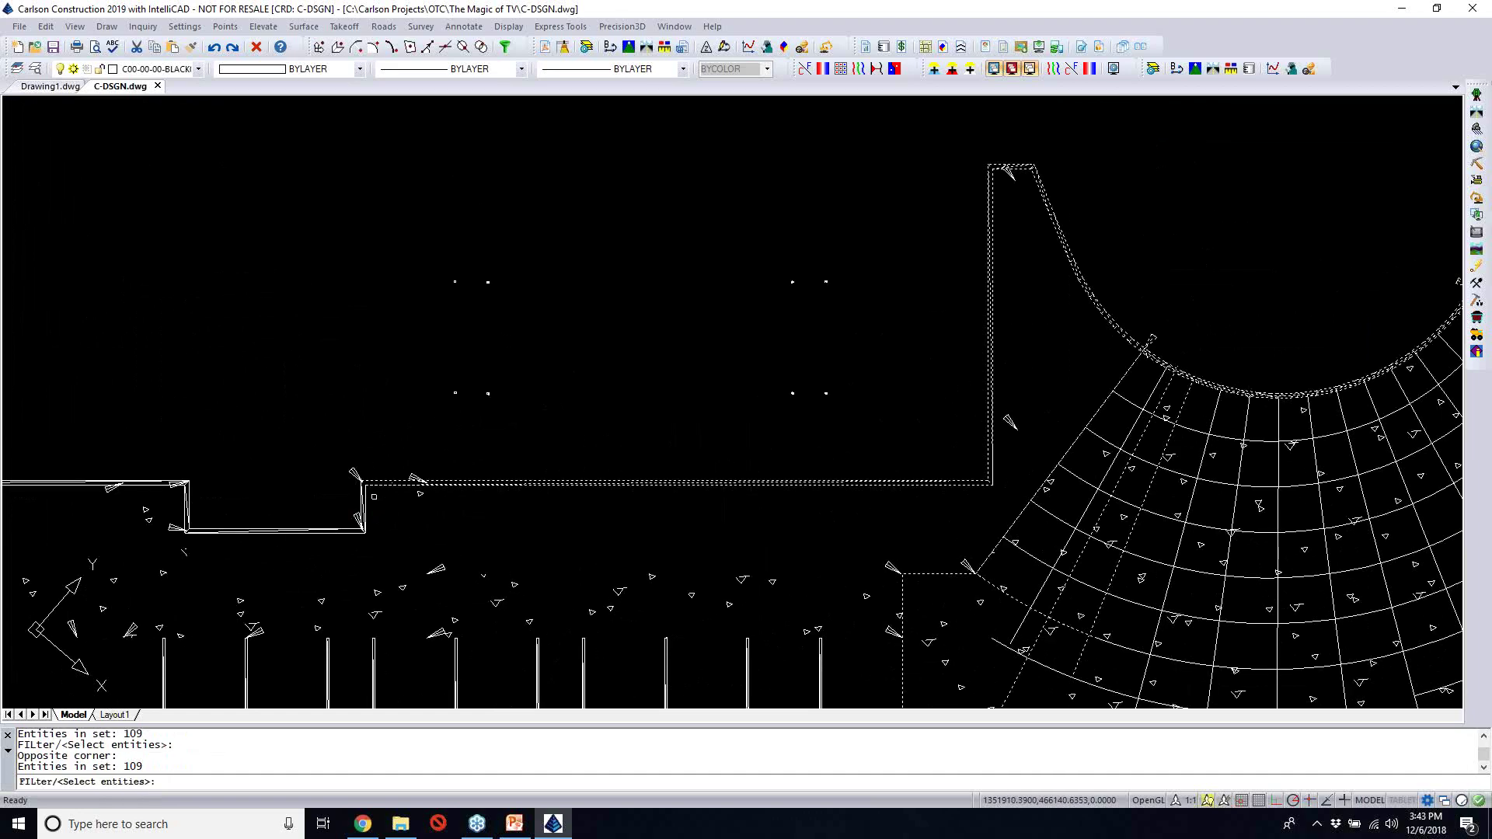
left_click(398, 467)
left_click(318, 541)
left_click(293, 547)
left_click(250, 516)
mouse_move(203, 502)
middle_mouse_down()
mouse_move(383, 483)
mouse_move(386, 496)
mouse_move(607, 504)
middle_mouse_up()
left_click(388, 488)
left_click(318, 519)
left_click(353, 493)
left_click(284, 453)
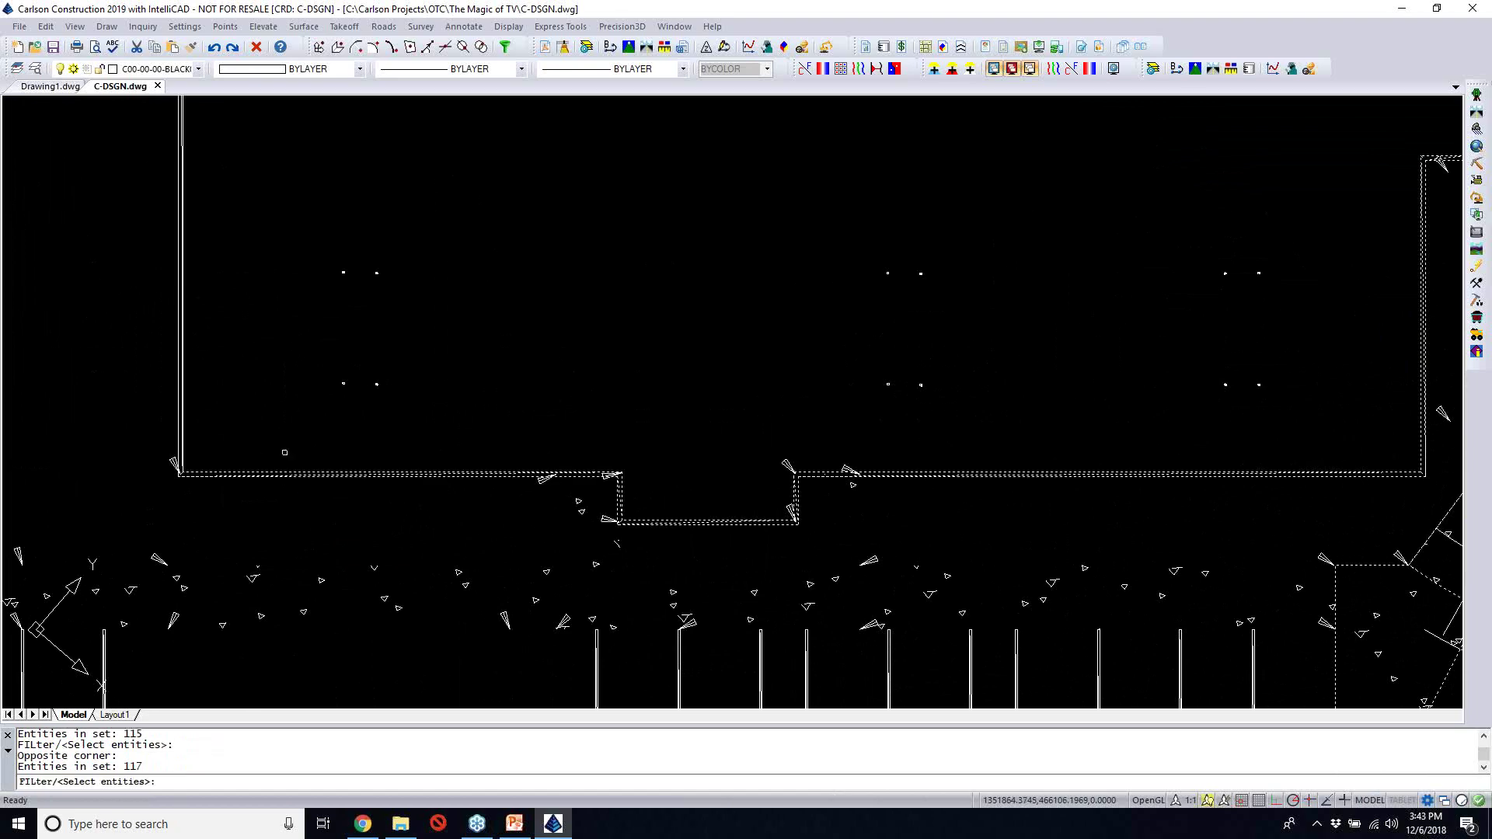
Add the long side wall opposite the curved entrance and the rear wall leading to the zigzag to the selection
middle_click_drag(300, 465, 406, 542)
left_click(342, 449)
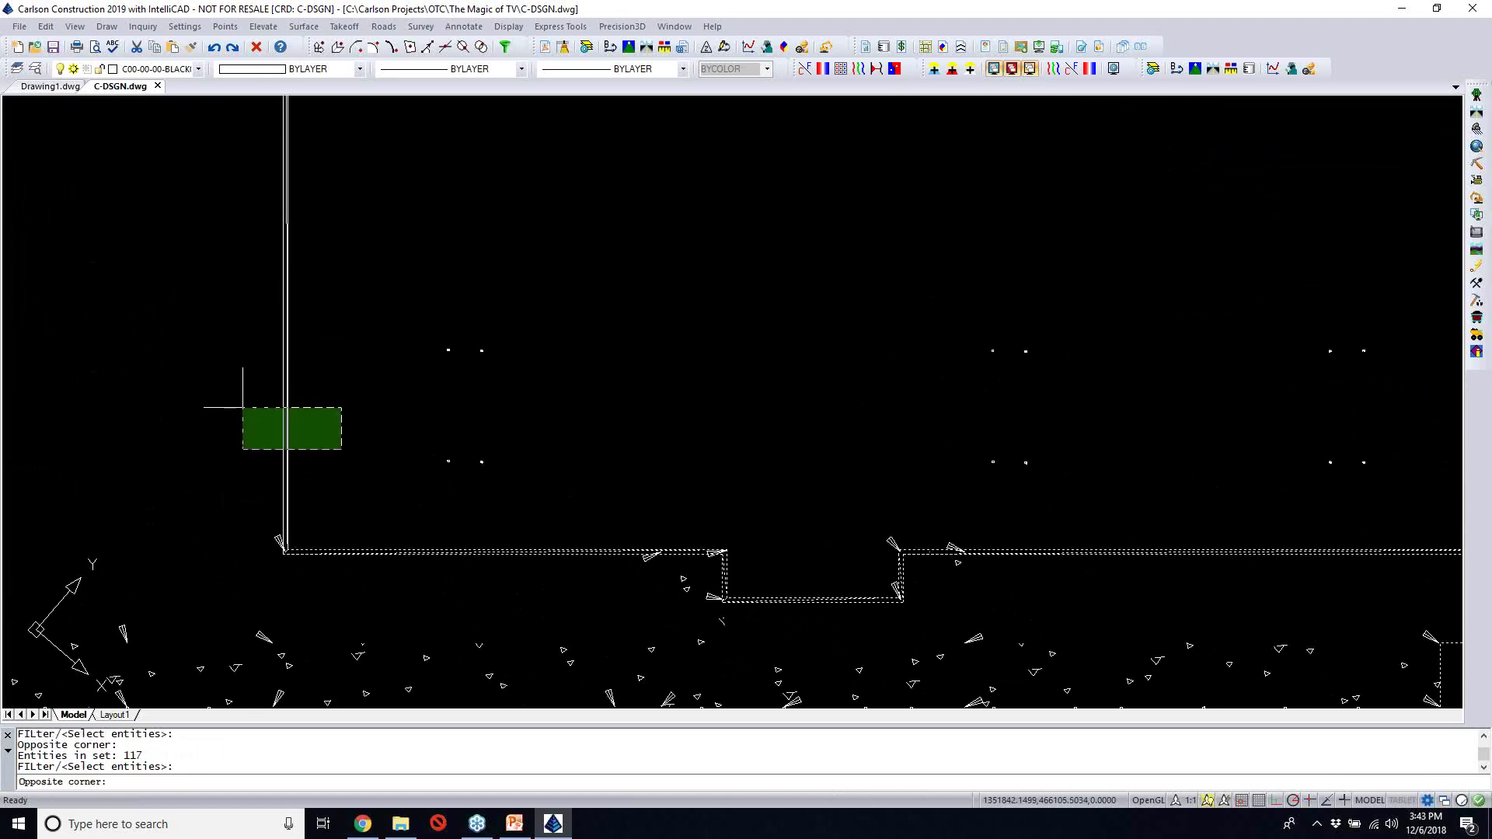
left_click(244, 408)
mouse_move(406, 232)
middle_mouse_down()
mouse_move(408, 474)
mouse_move(471, 749)
middle_mouse_up()
scroll(407, 474, "down", 2)
left_click(753, 189)
left_click(643, 133)
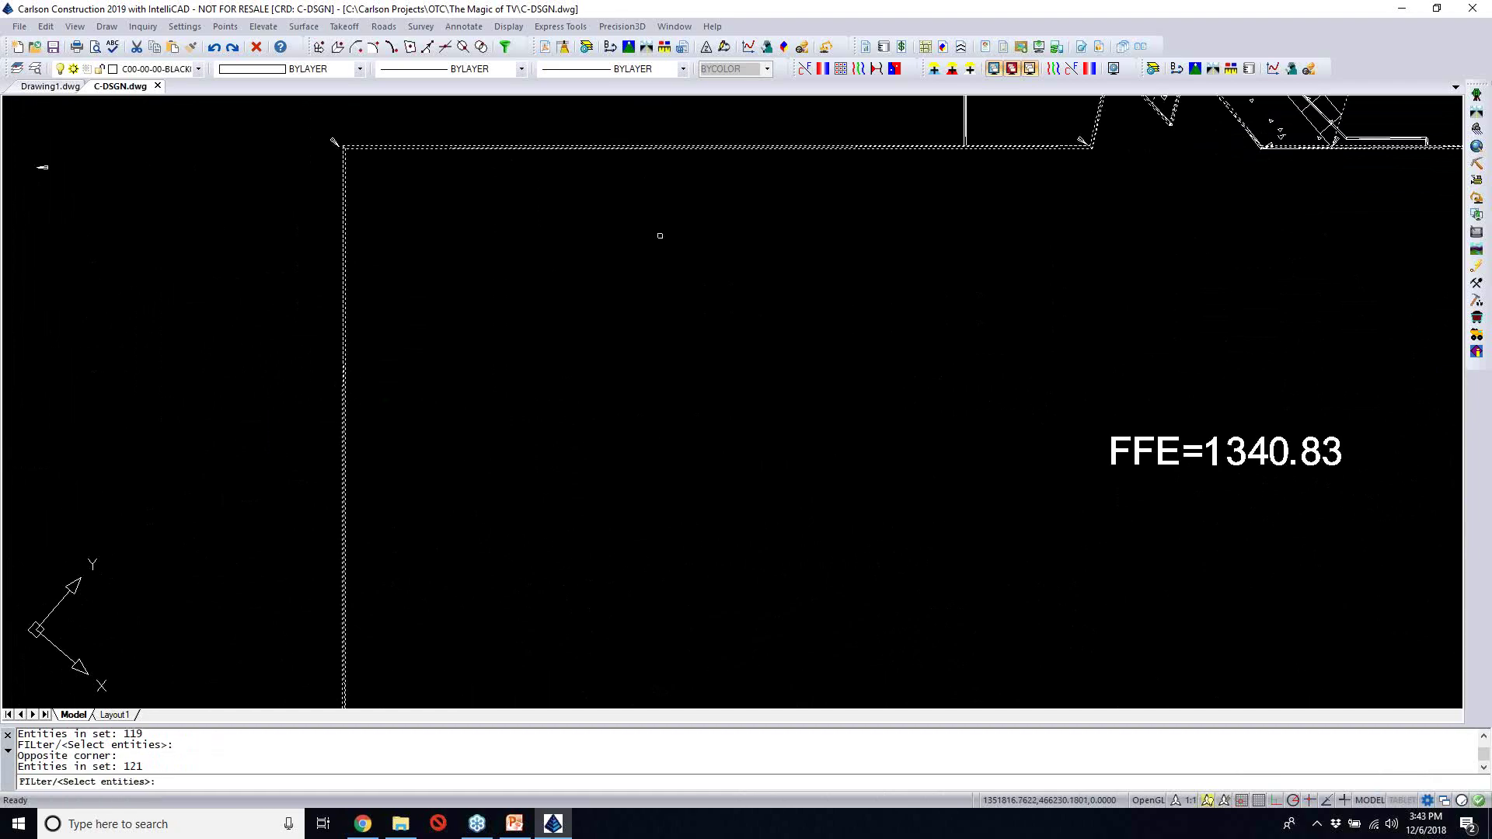
Remove the stray slanted line beside the zigzag wall from the selection
middle_click_drag(660, 235, 526, 507)
type("r")
key("Return")
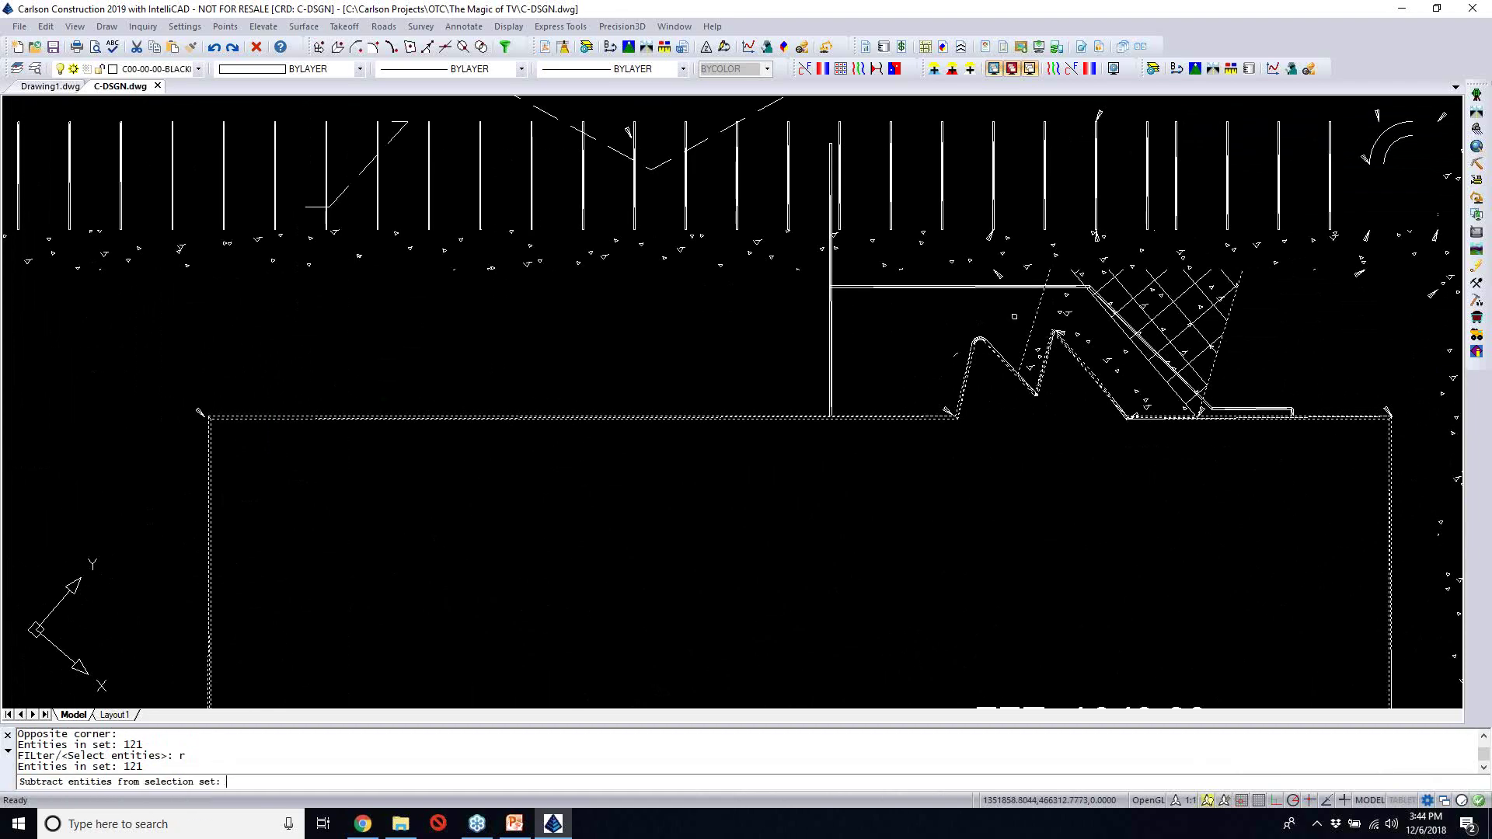
left_click(1040, 304)
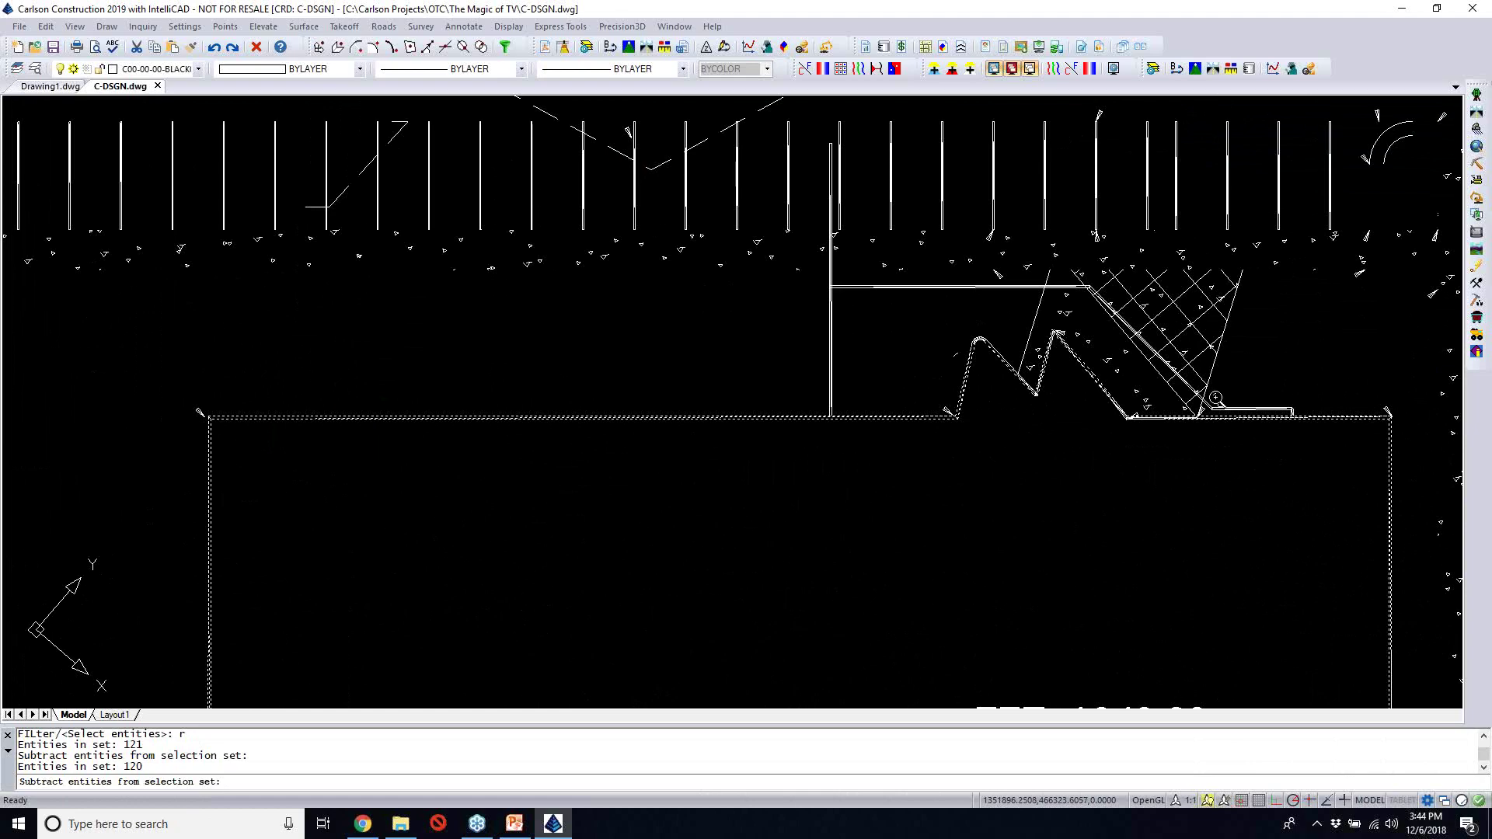
scroll(1217, 398, "down", 4)
middle_click_drag(1204, 386, 1085, 192)
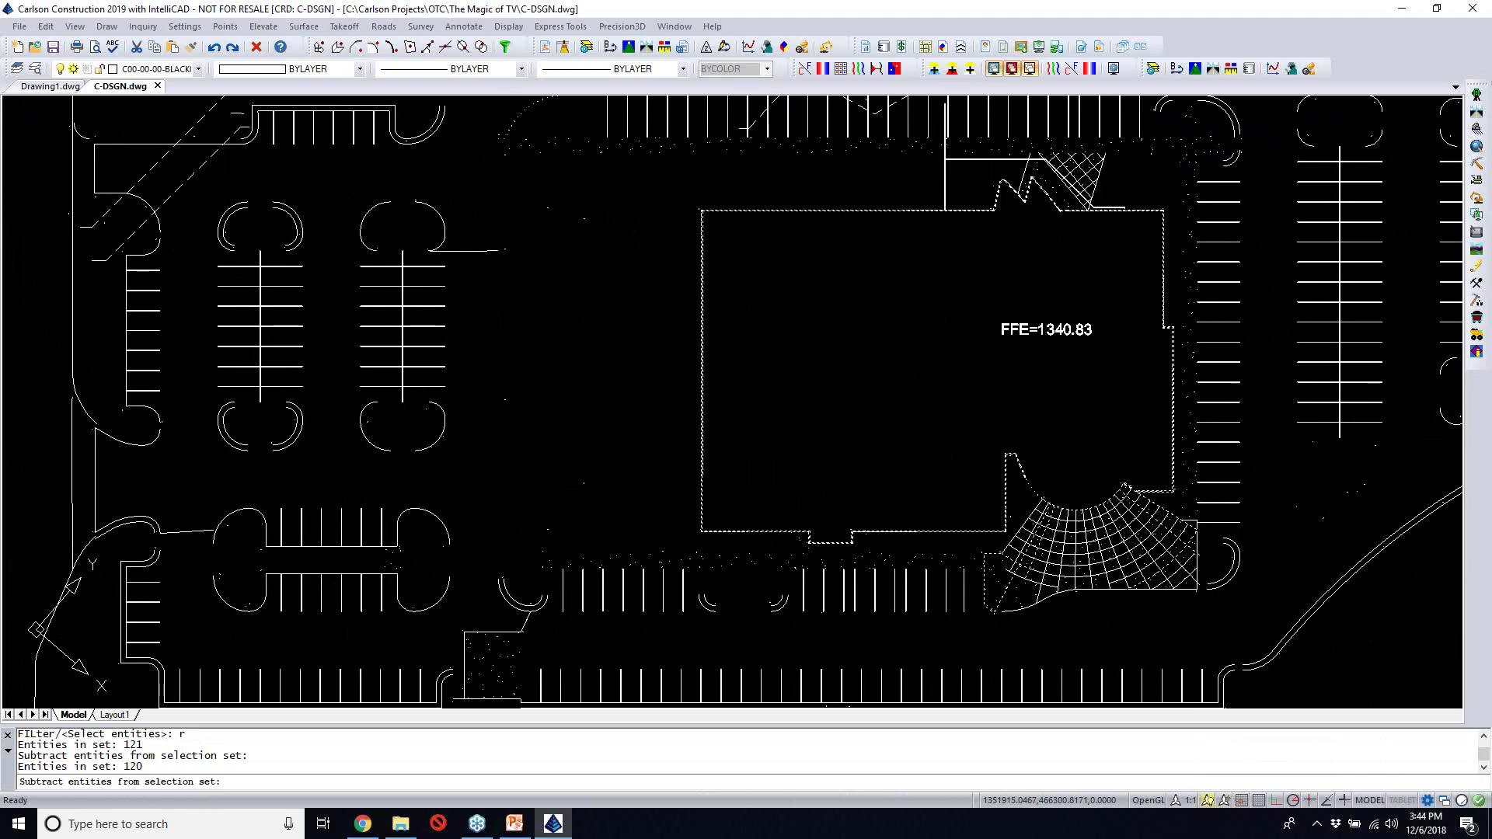
Remove the stray paving lines of the fan-shaped entrance plaza from the selection with crossing windows
scroll(1121, 574, "up", 5)
left_click(842, 460)
left_click(716, 509)
middle_click_drag(792, 503, 243, 477)
left_click(964, 365)
left_click(925, 412)
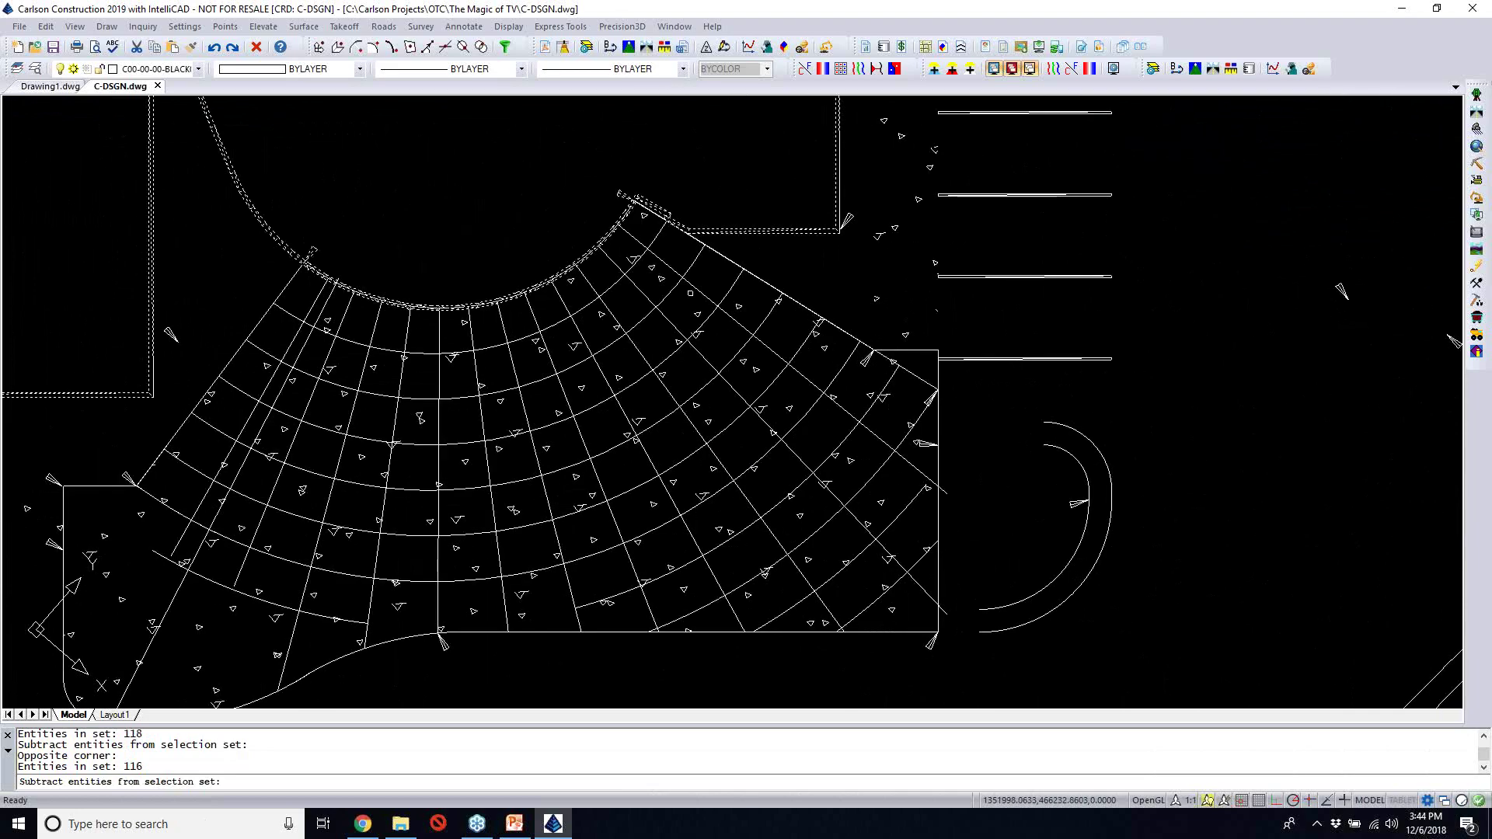
Remove the arrowhead marker at the curved wall's end from the selection and finish, placing the selected walls on layer C-BLDG-OUTL2
scroll(643, 224, "up", 3)
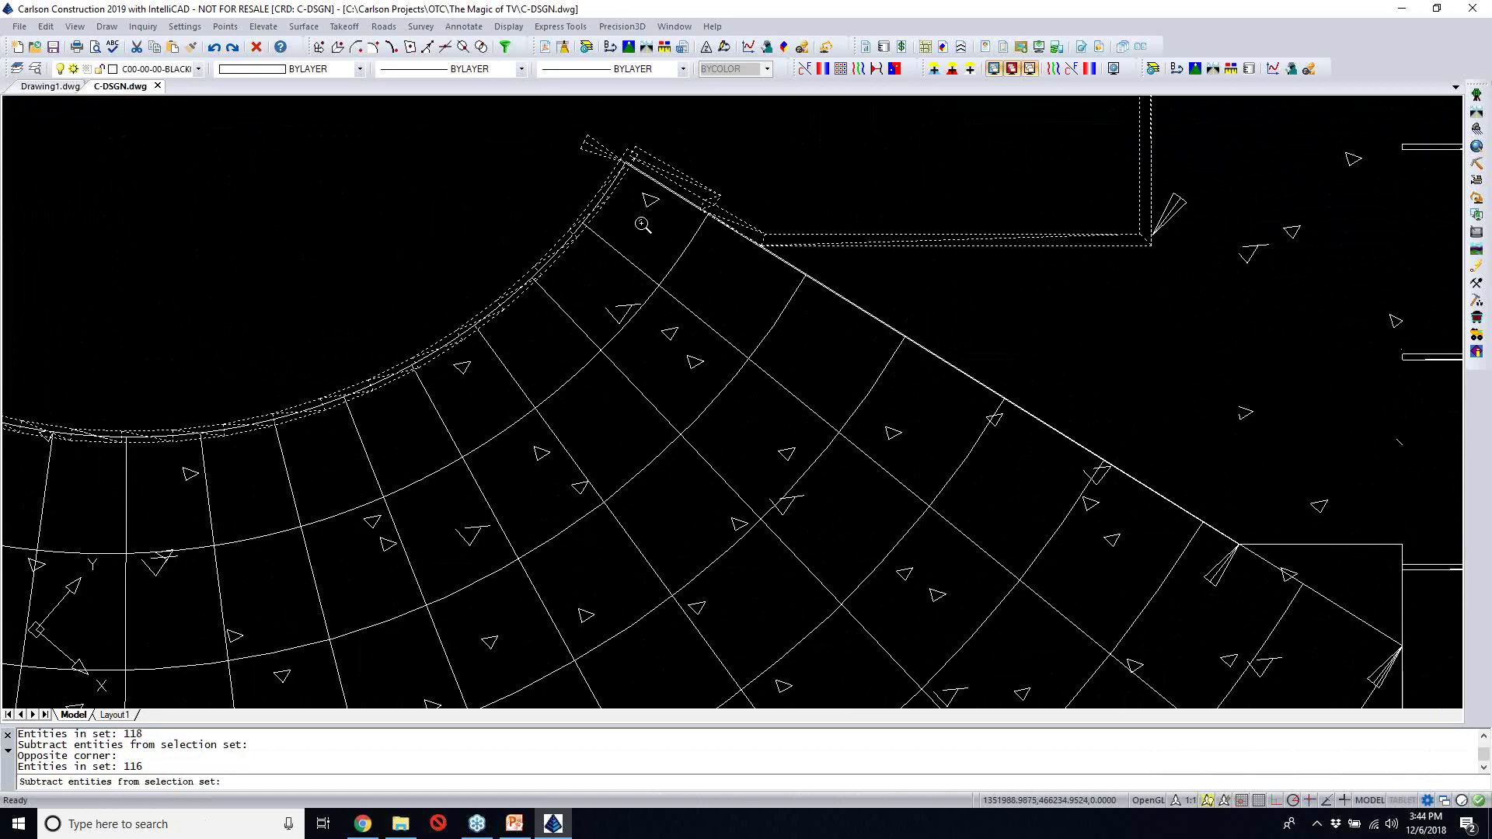
middle_click_drag(643, 225, 778, 496)
left_click(744, 382)
left_click(662, 464)
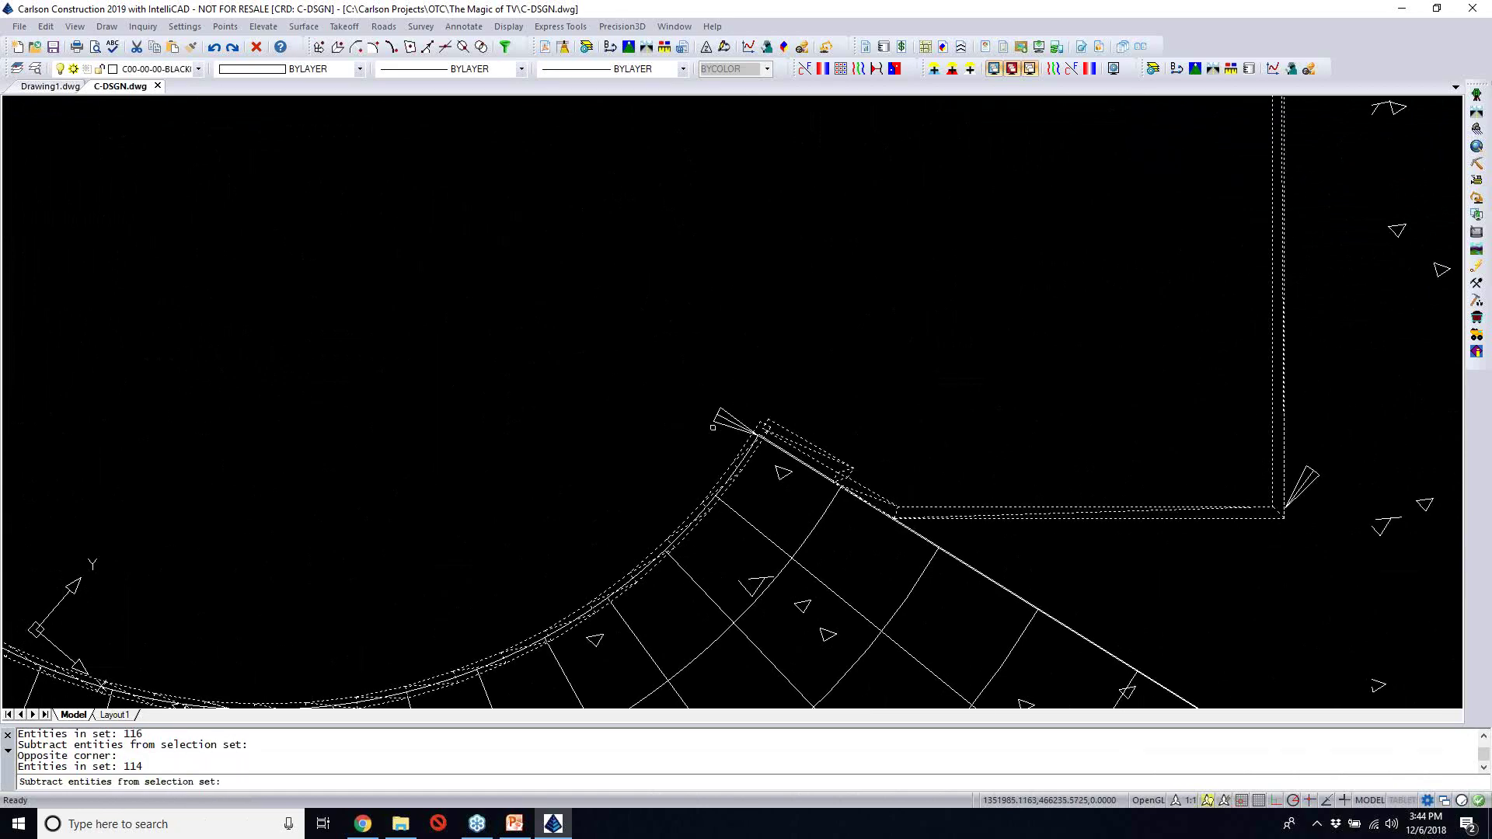
key("Escape")
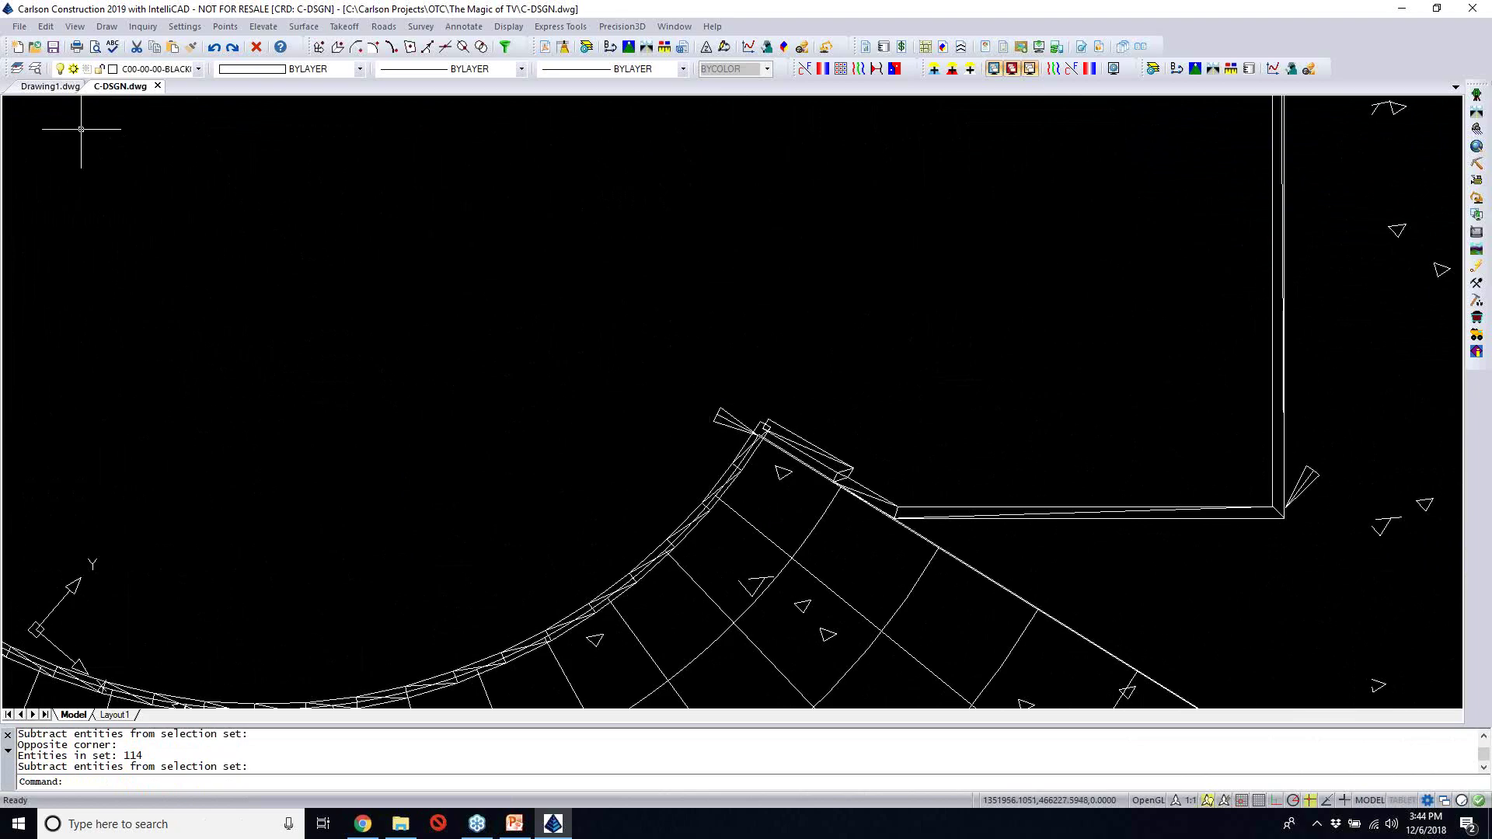
Set the colour of layer C-BLDG-OUTL2 to magenta (6)
left_click(35, 69)
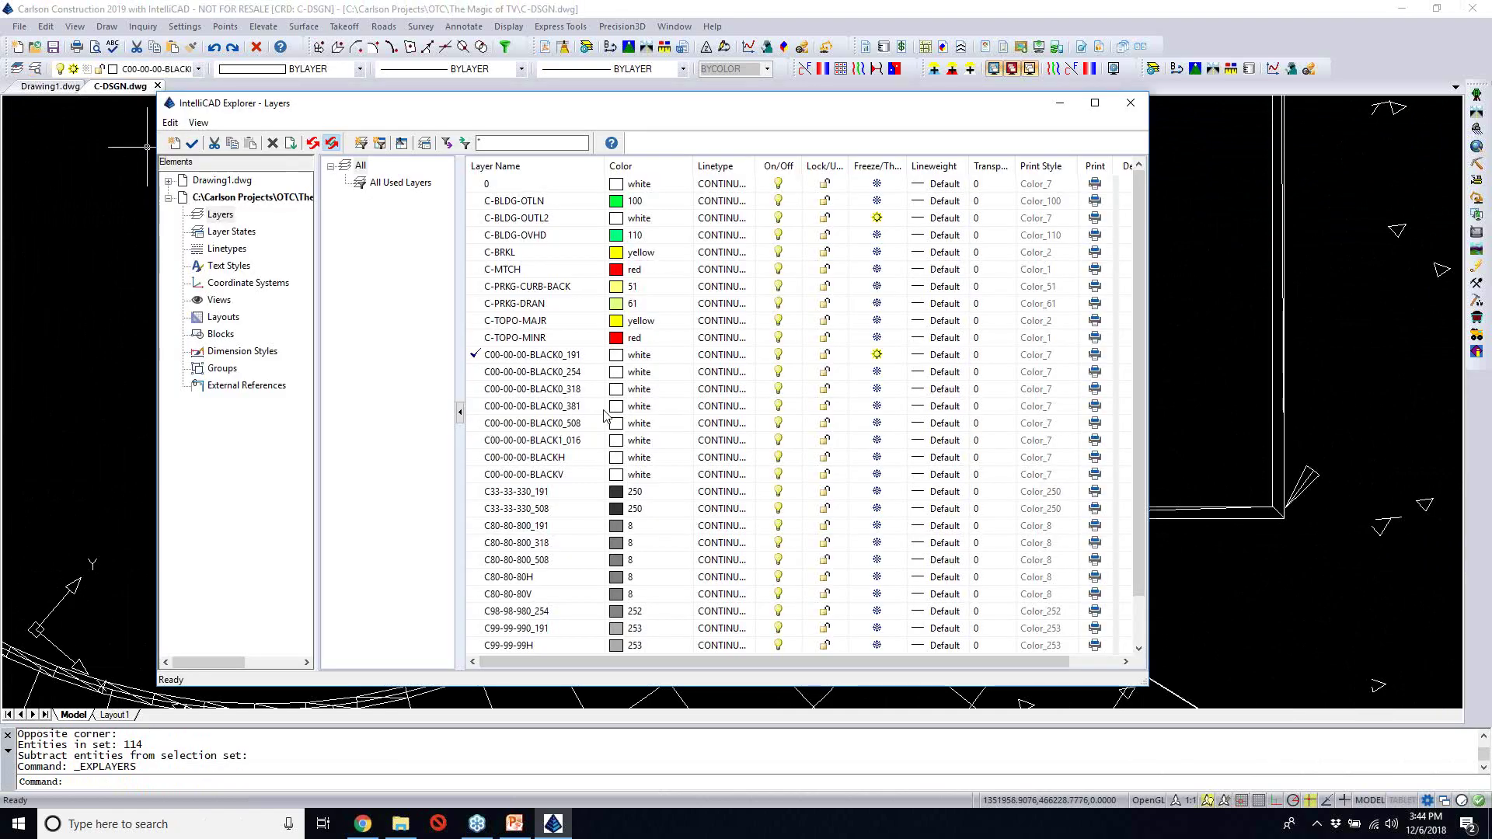
left_click(615, 423)
left_click(487, 259)
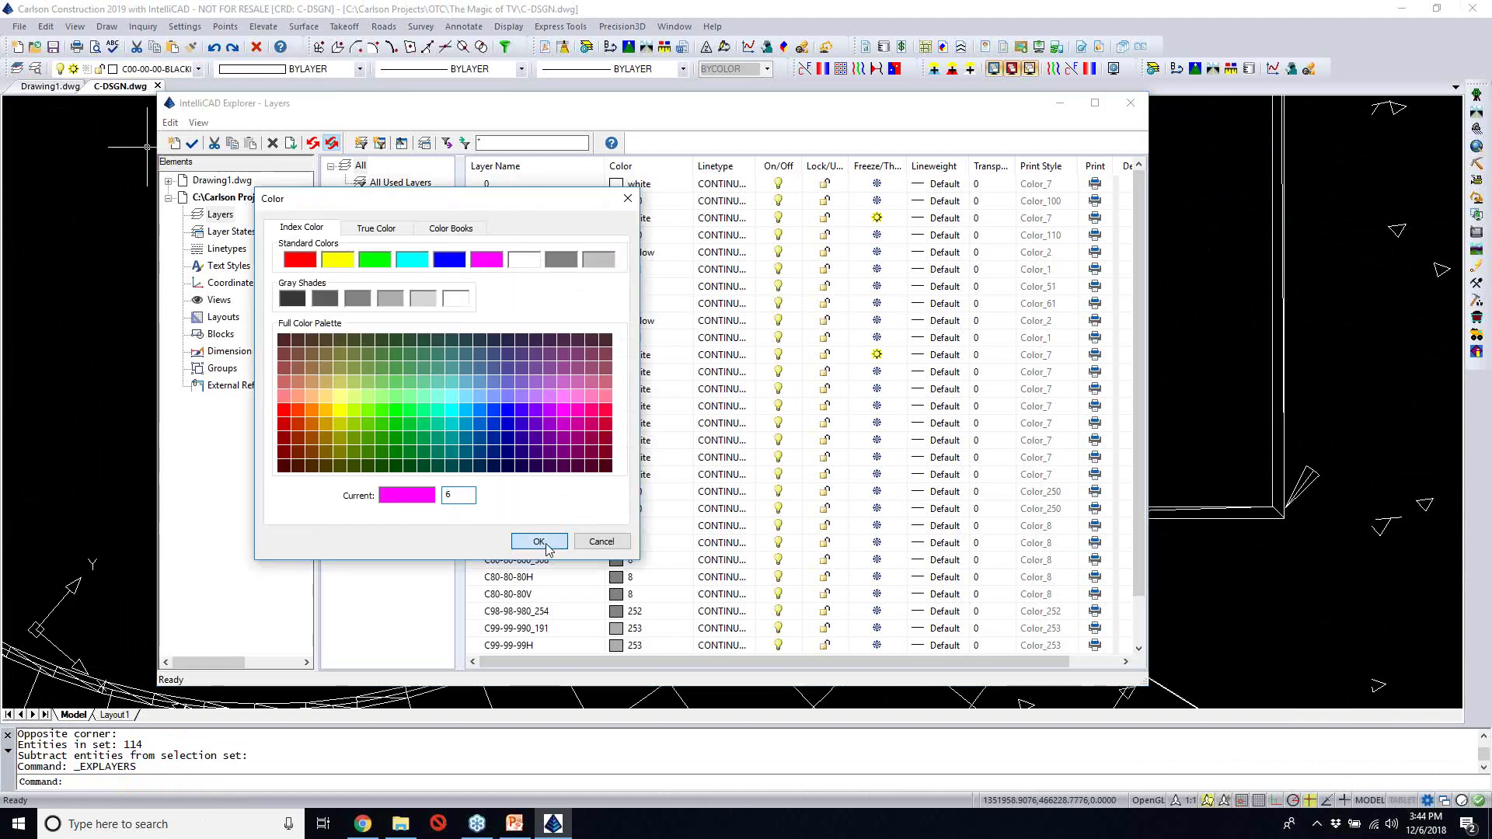
left_click(538, 542)
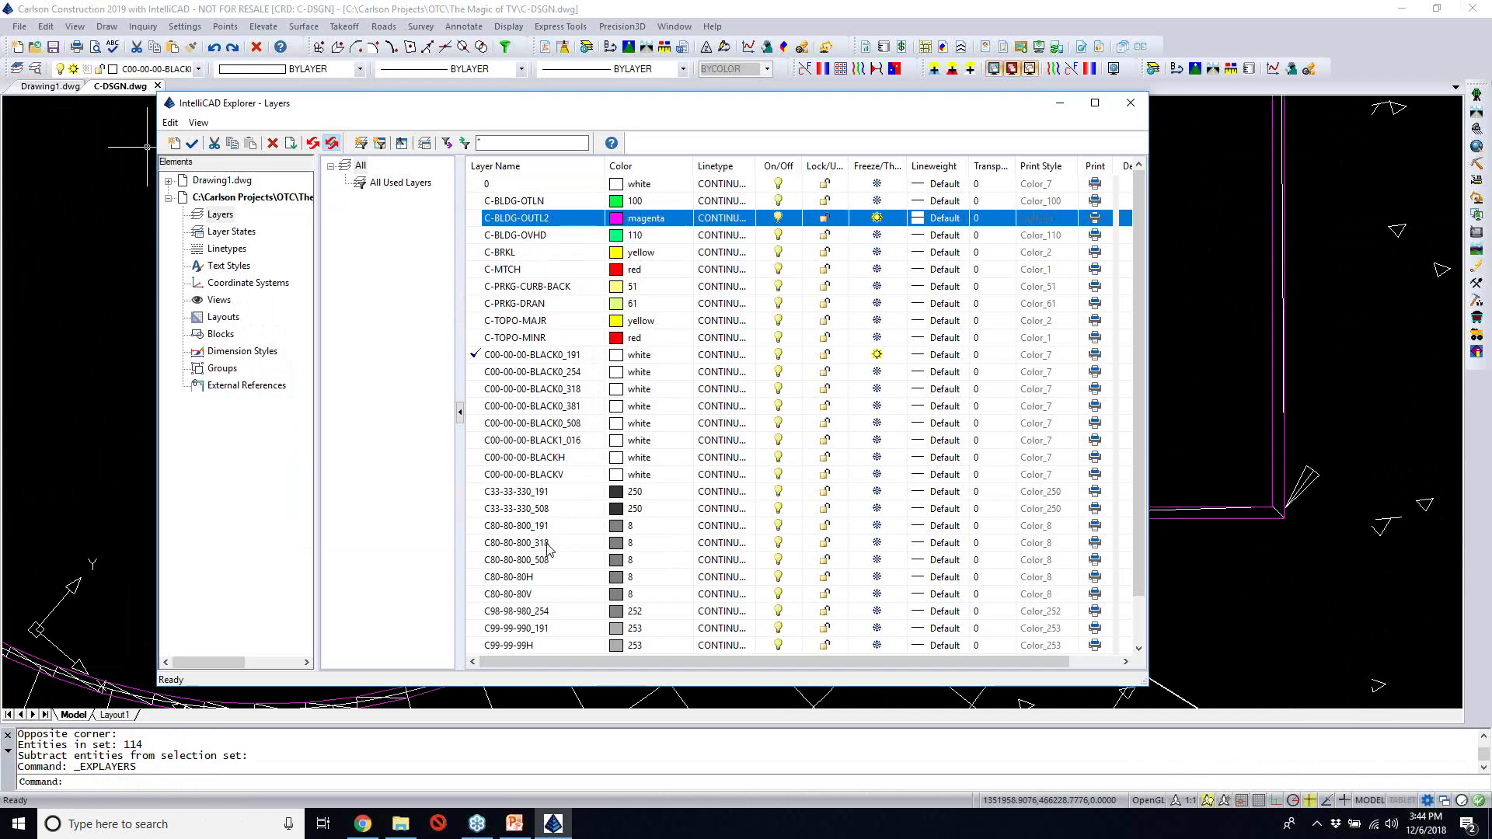
left_click(1131, 102)
Examine the recoloured wall linework around the whole building perimeter for completeness
scroll(509, 465, "down", 2)
middle_click_drag(508, 466, 837, 342)
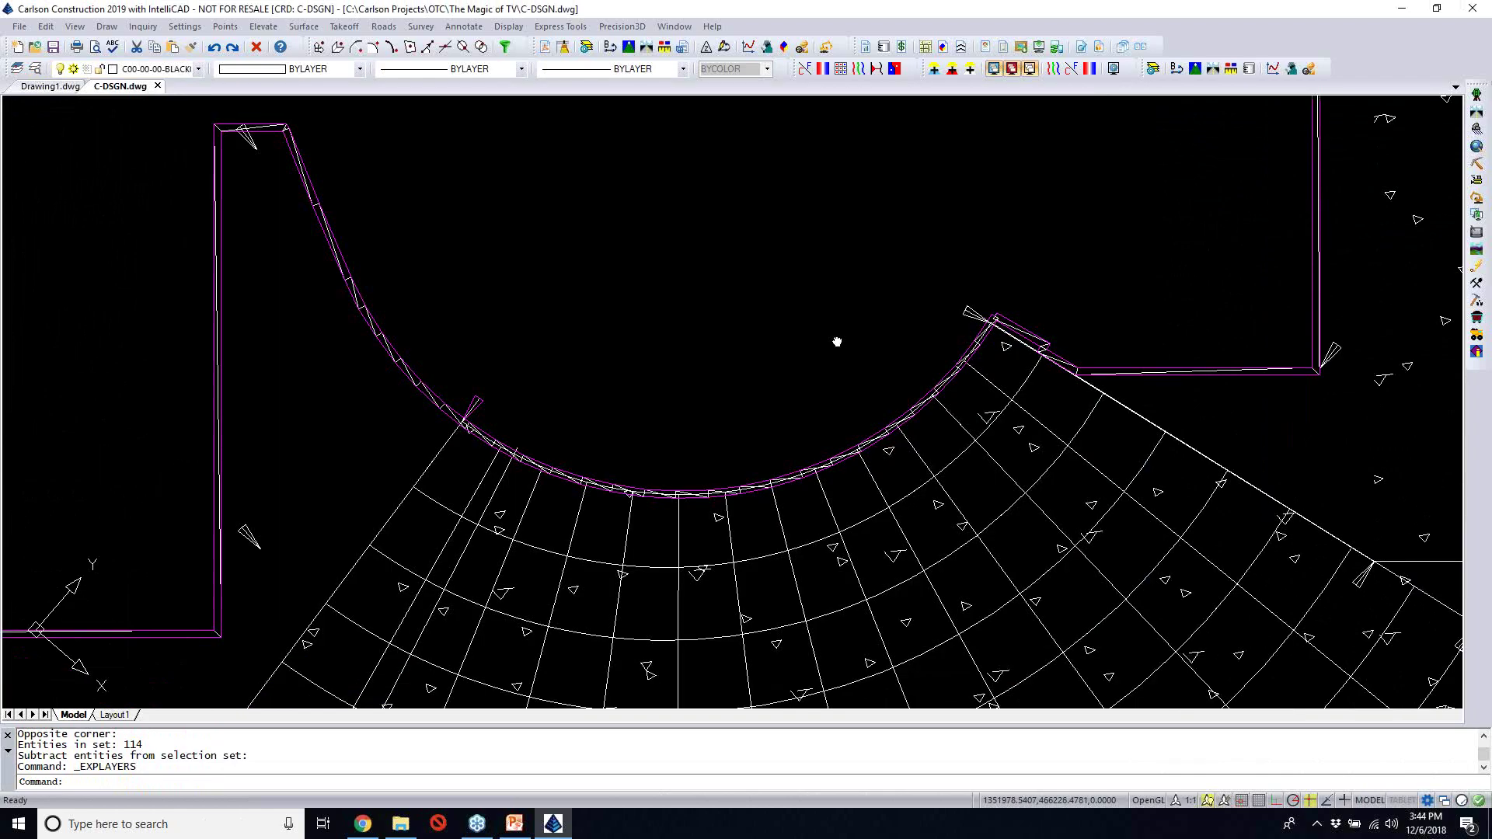
scroll(824, 336, "down", 5)
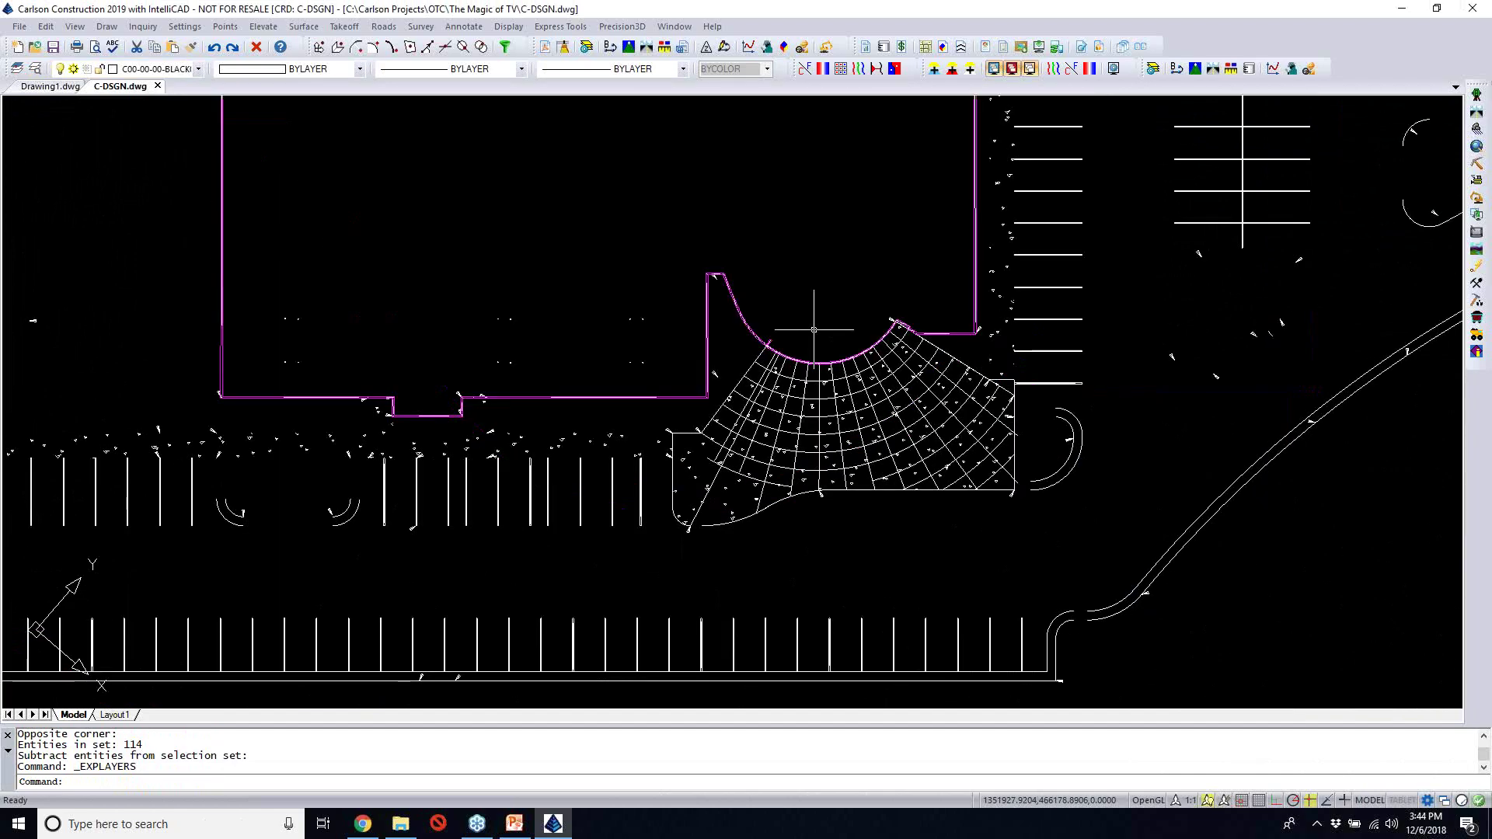
scroll(814, 329, "down", 2)
middle_click_drag(606, 346, 600, 403)
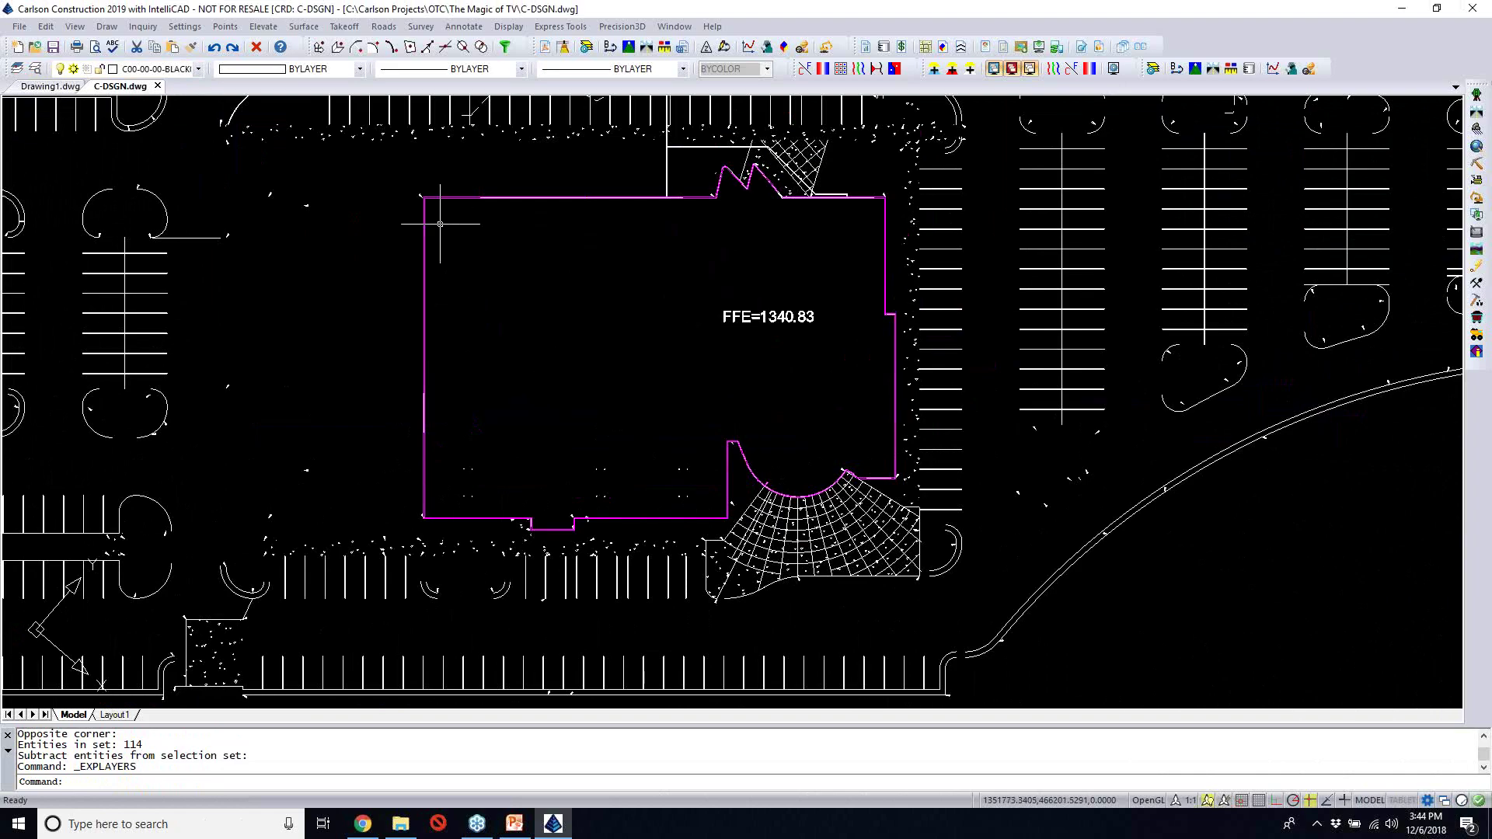
scroll(440, 224, "up", 2)
scroll(433, 213, "up", 2)
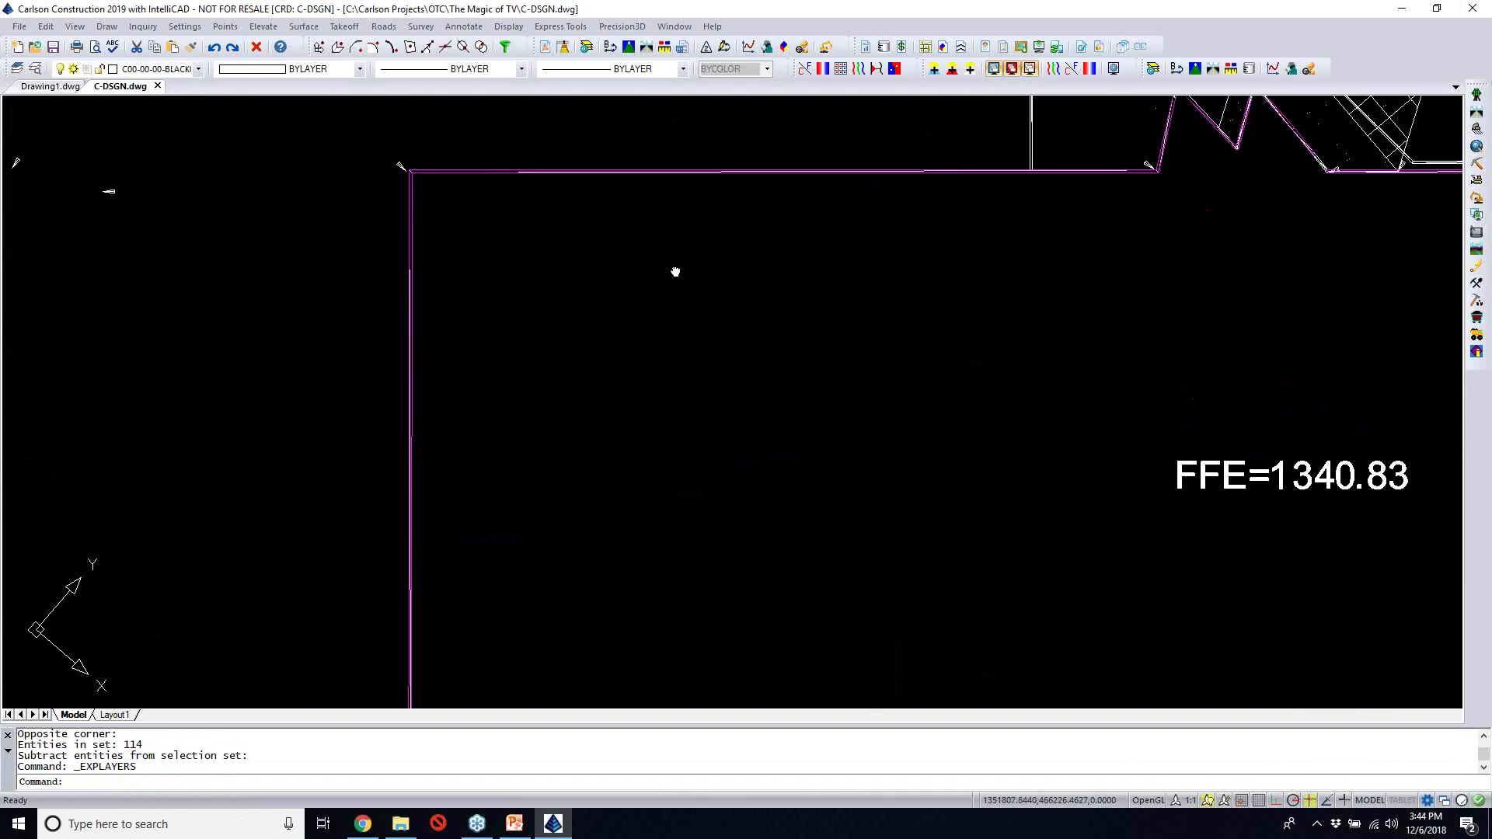
Turn on and thaw all layers of the design drawing around the isolated building walls
middle_click_drag(676, 272, 496, 411)
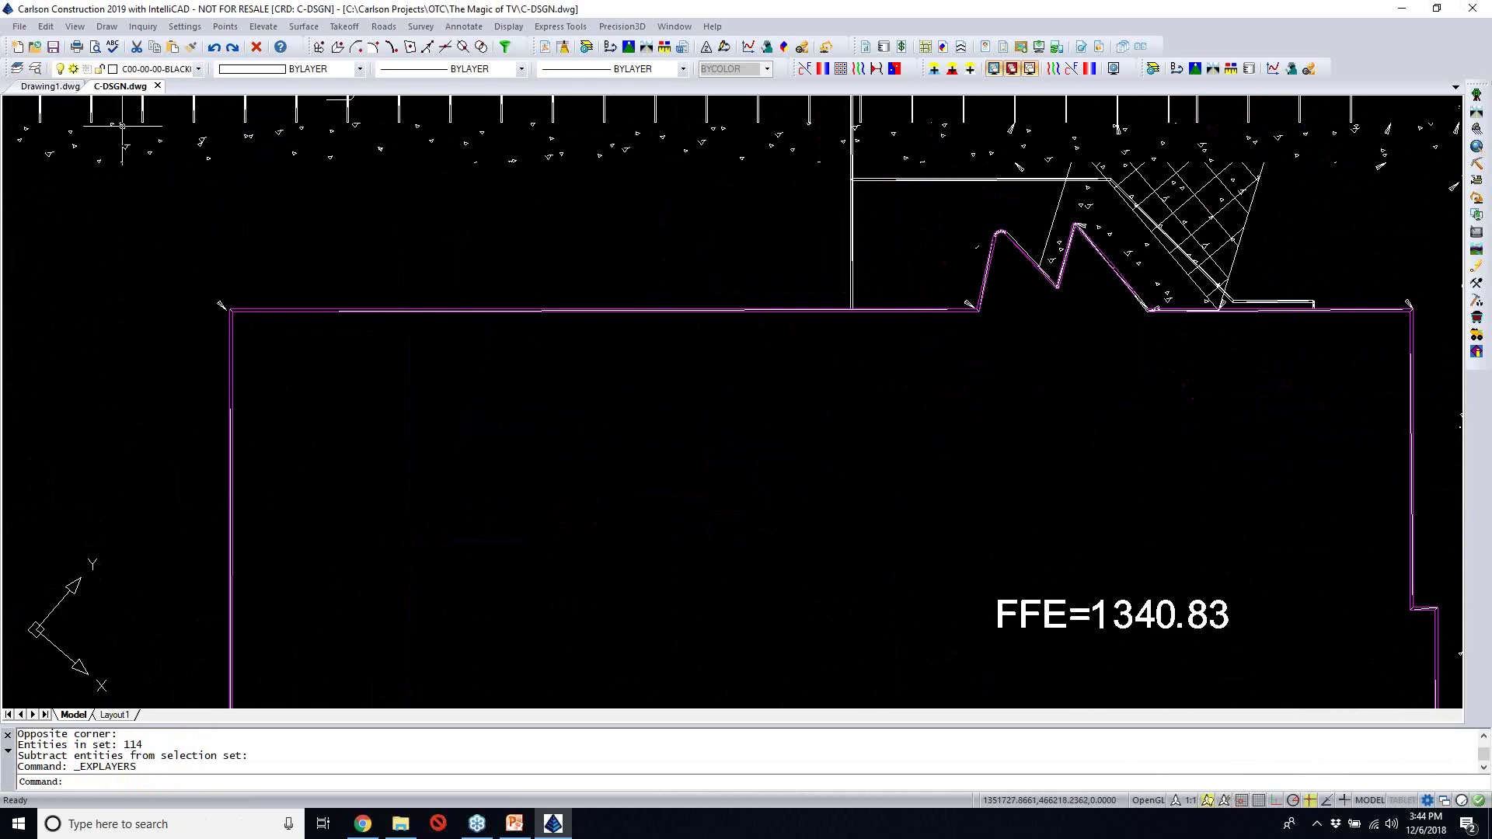
left_click(75, 26)
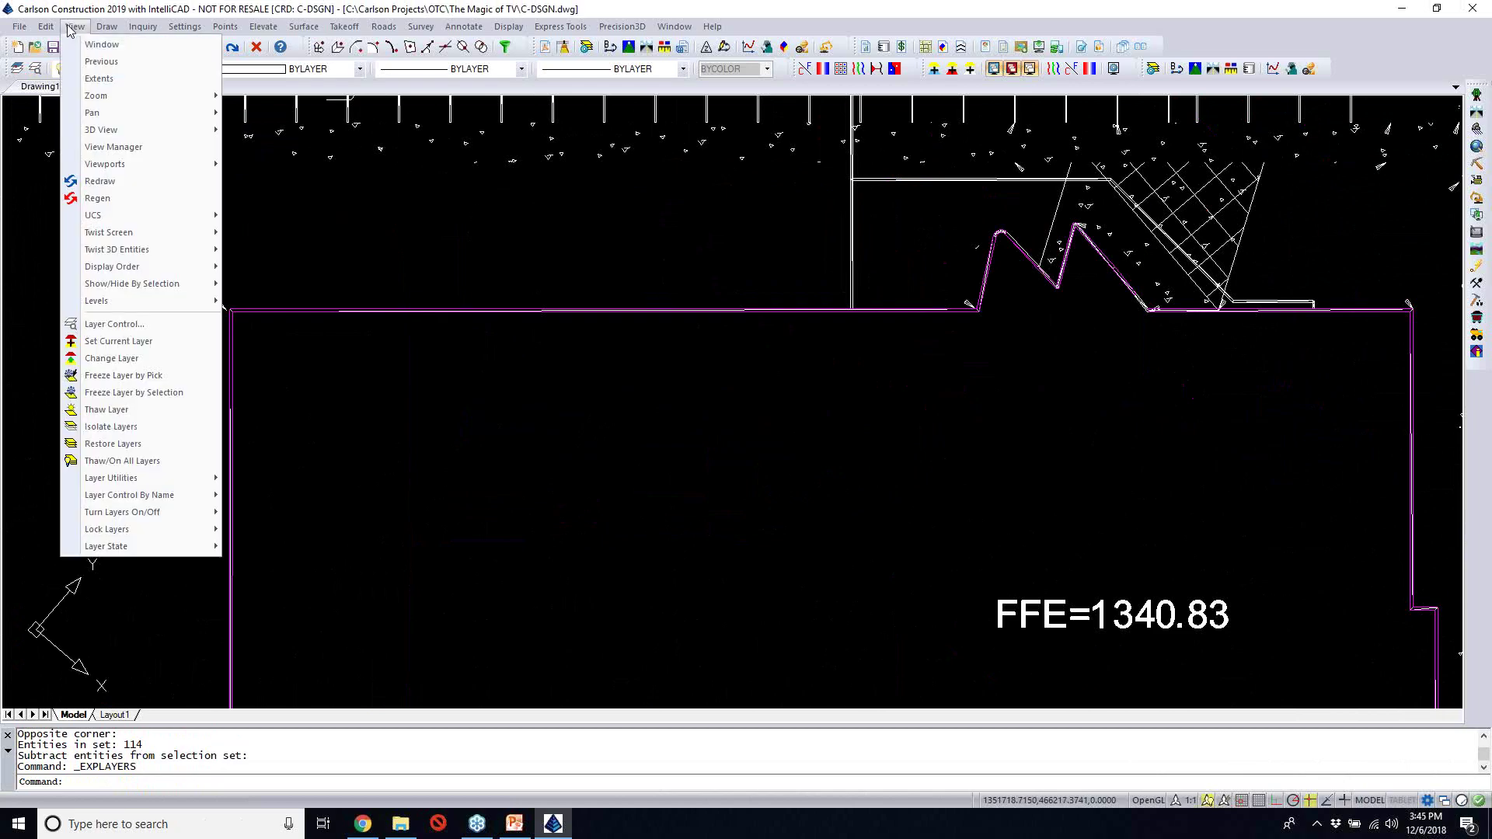
left_click(112, 443)
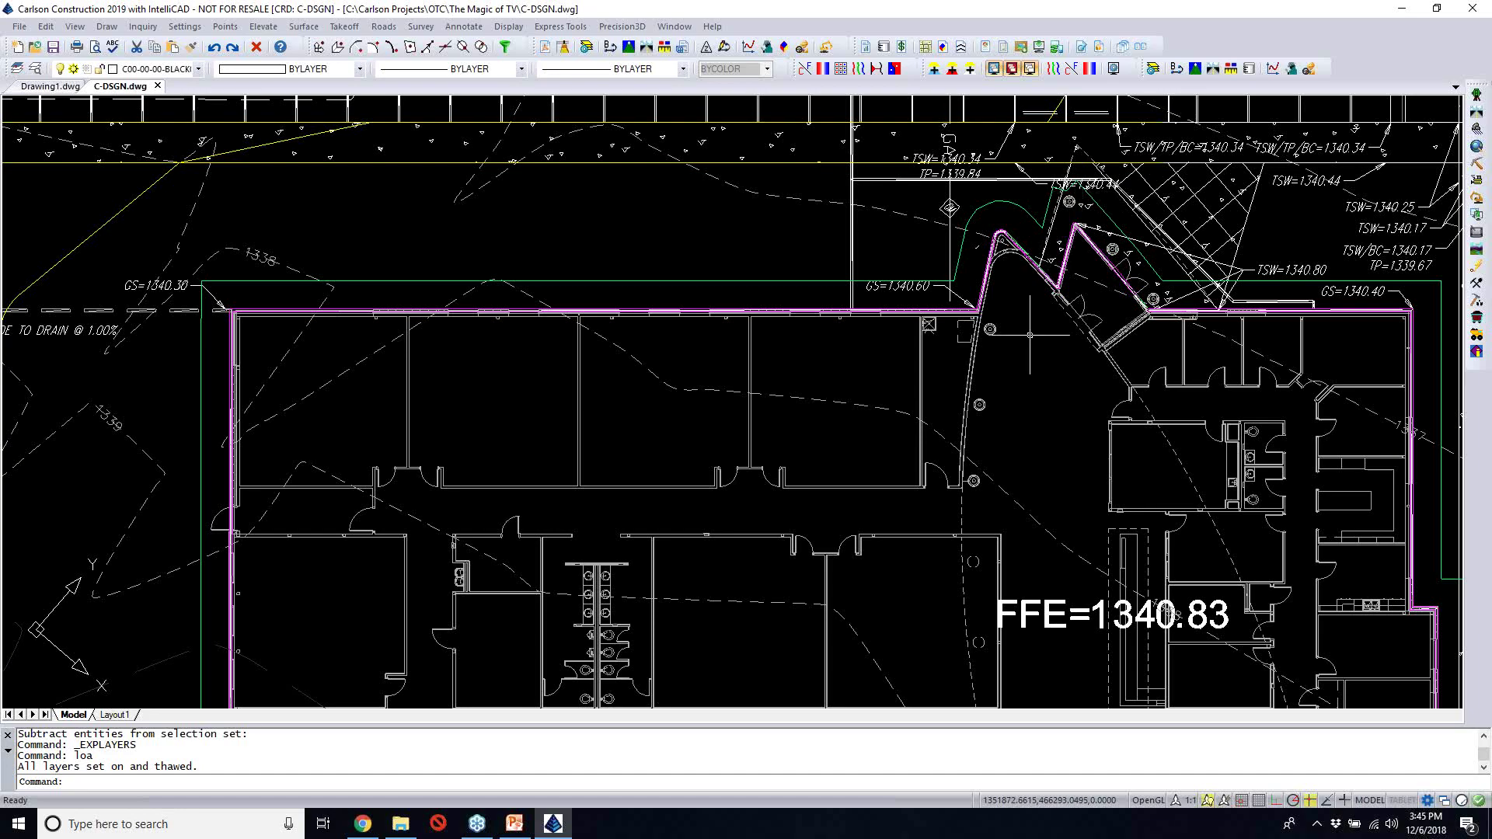
middle_click_drag(935, 416, 708, 344)
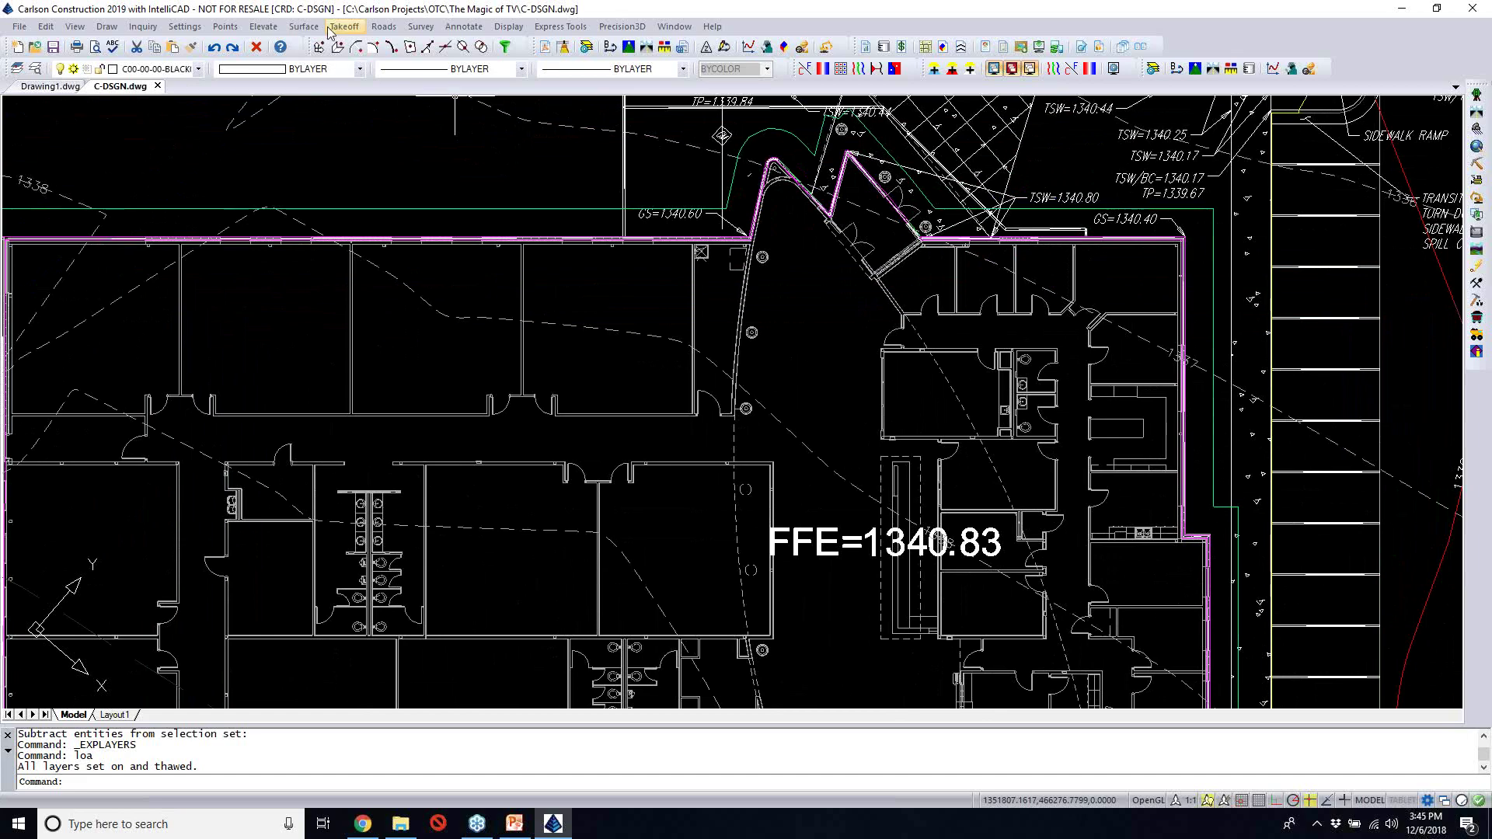
Turn on the Drawing Inspector and check the layer of the polyline just outside the building's perimeter wall
left_click(148, 28)
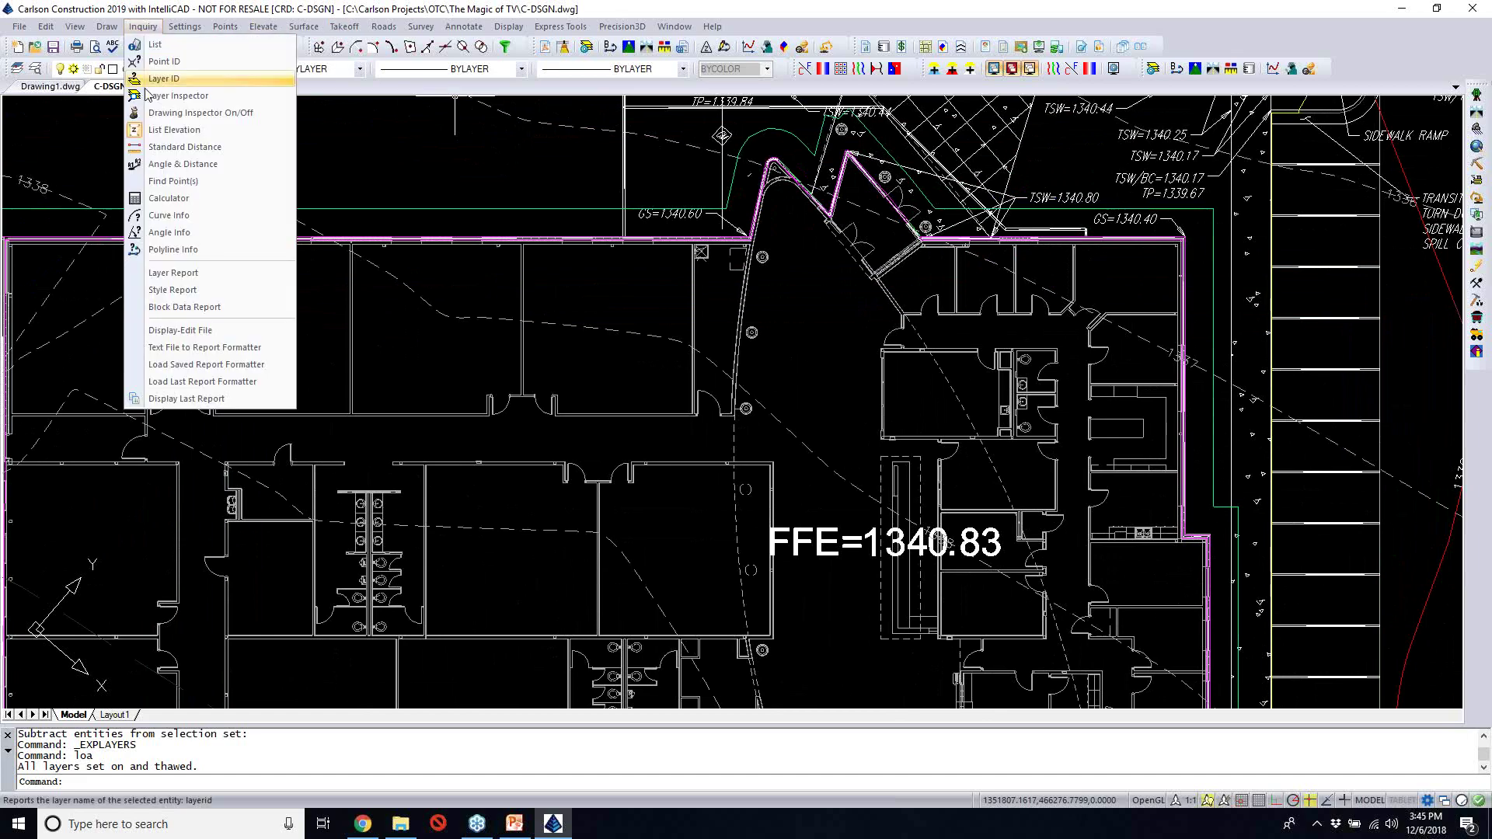
left_click(163, 150)
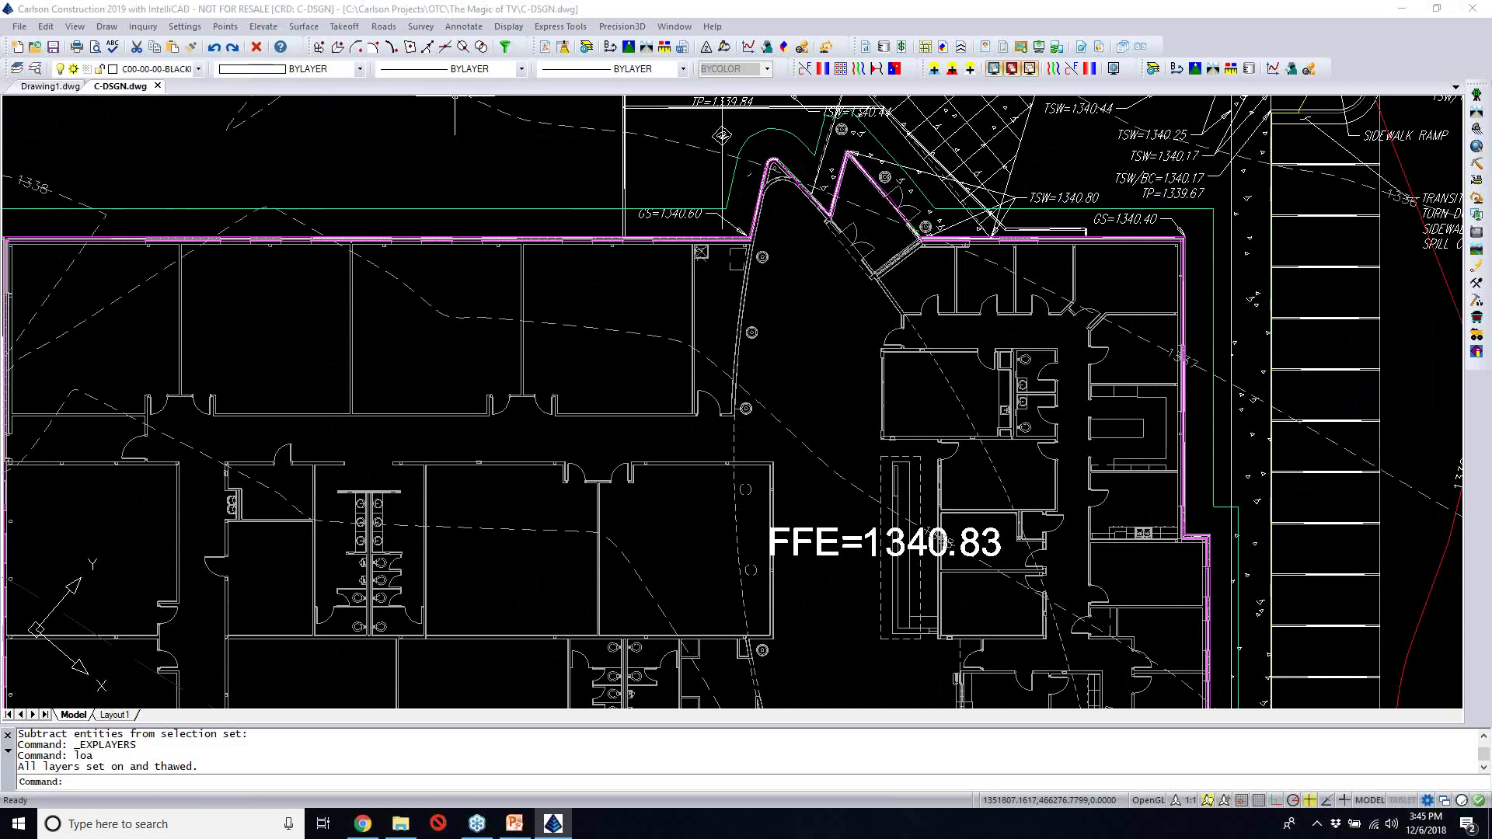
mouse_move(561, 209)
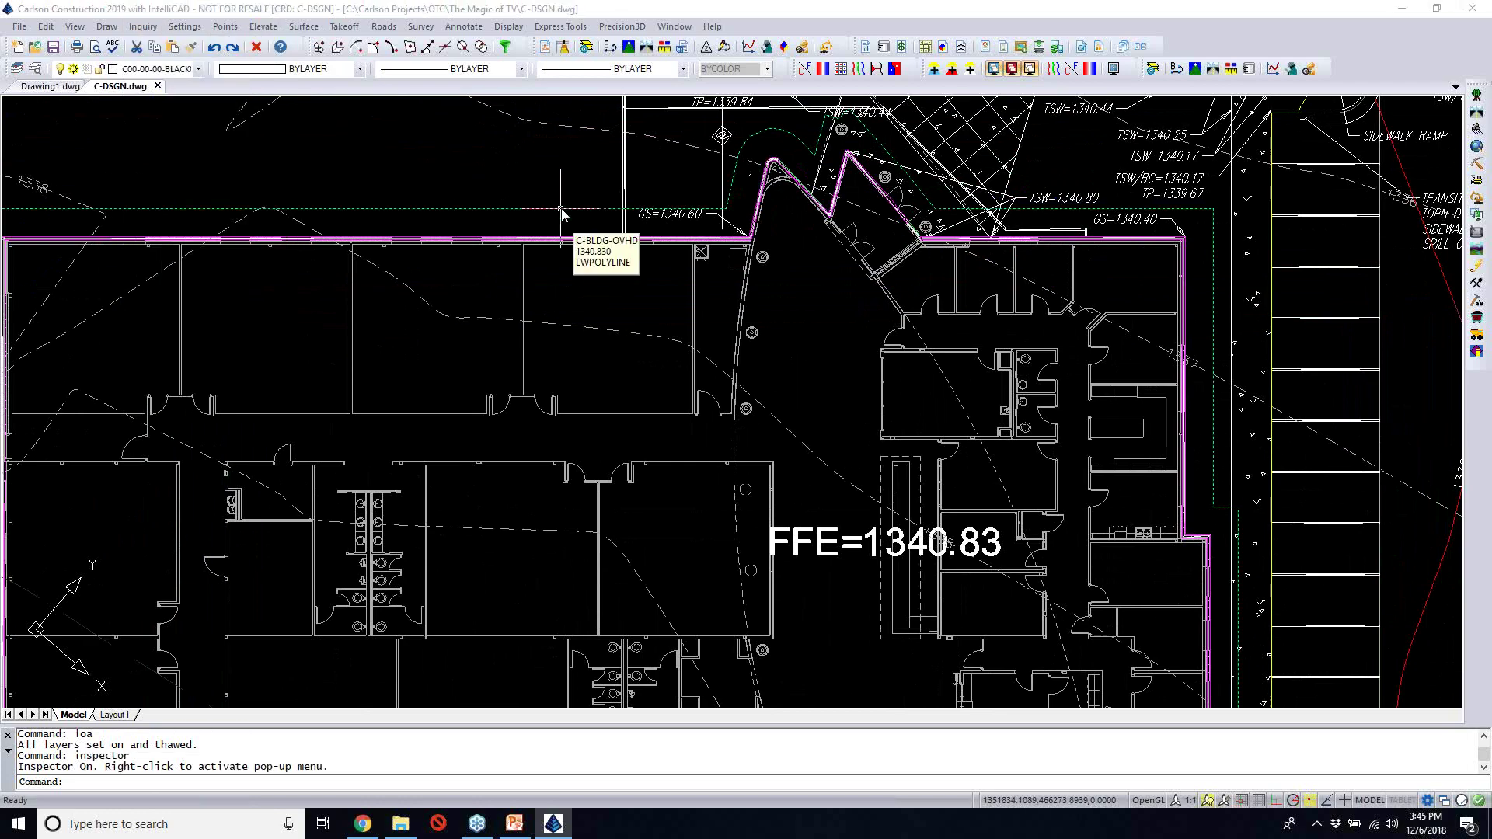
mouse_move(713, 364)
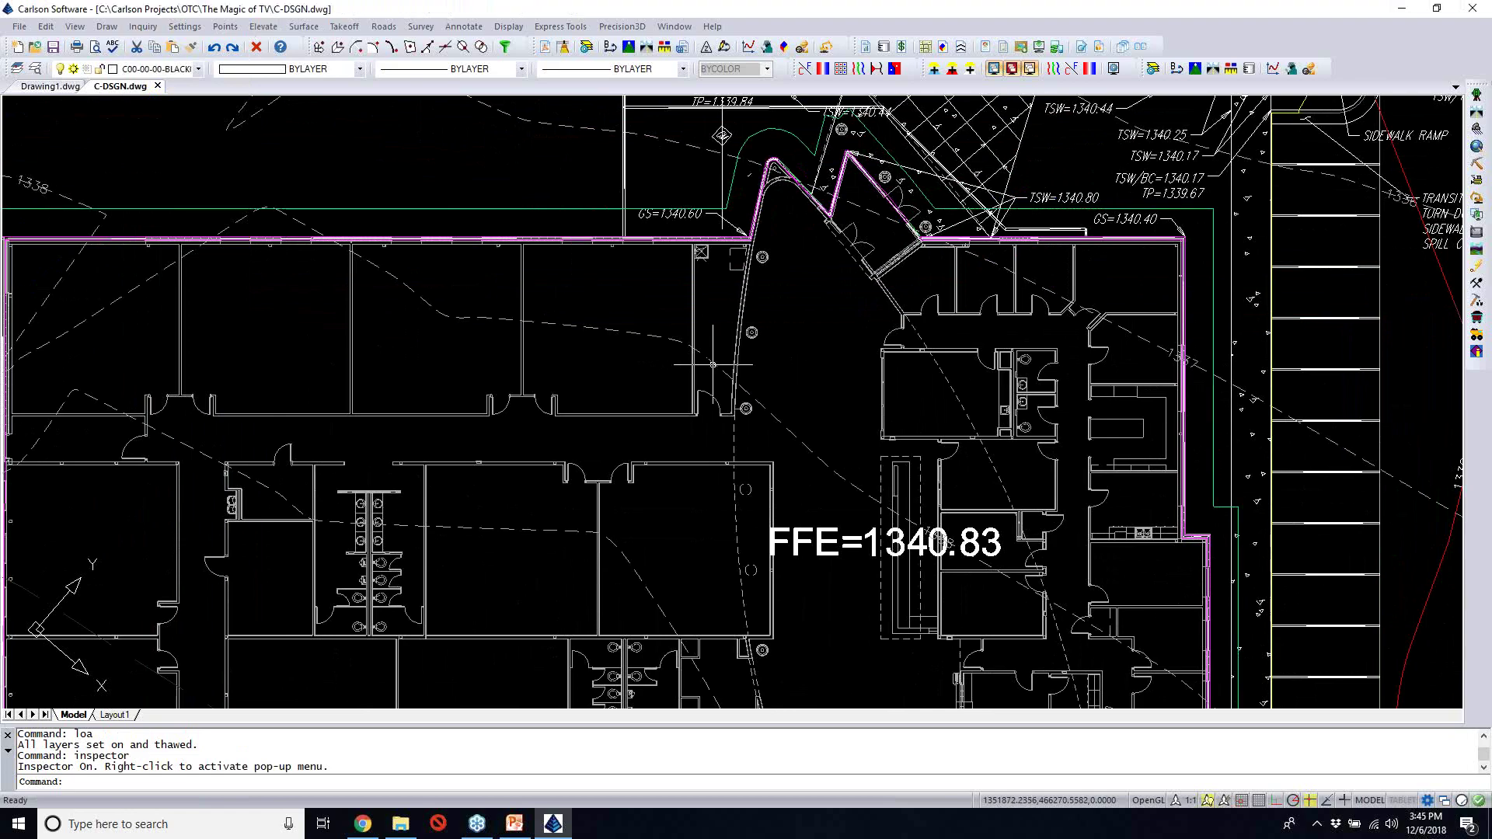
mouse_move(804, 540)
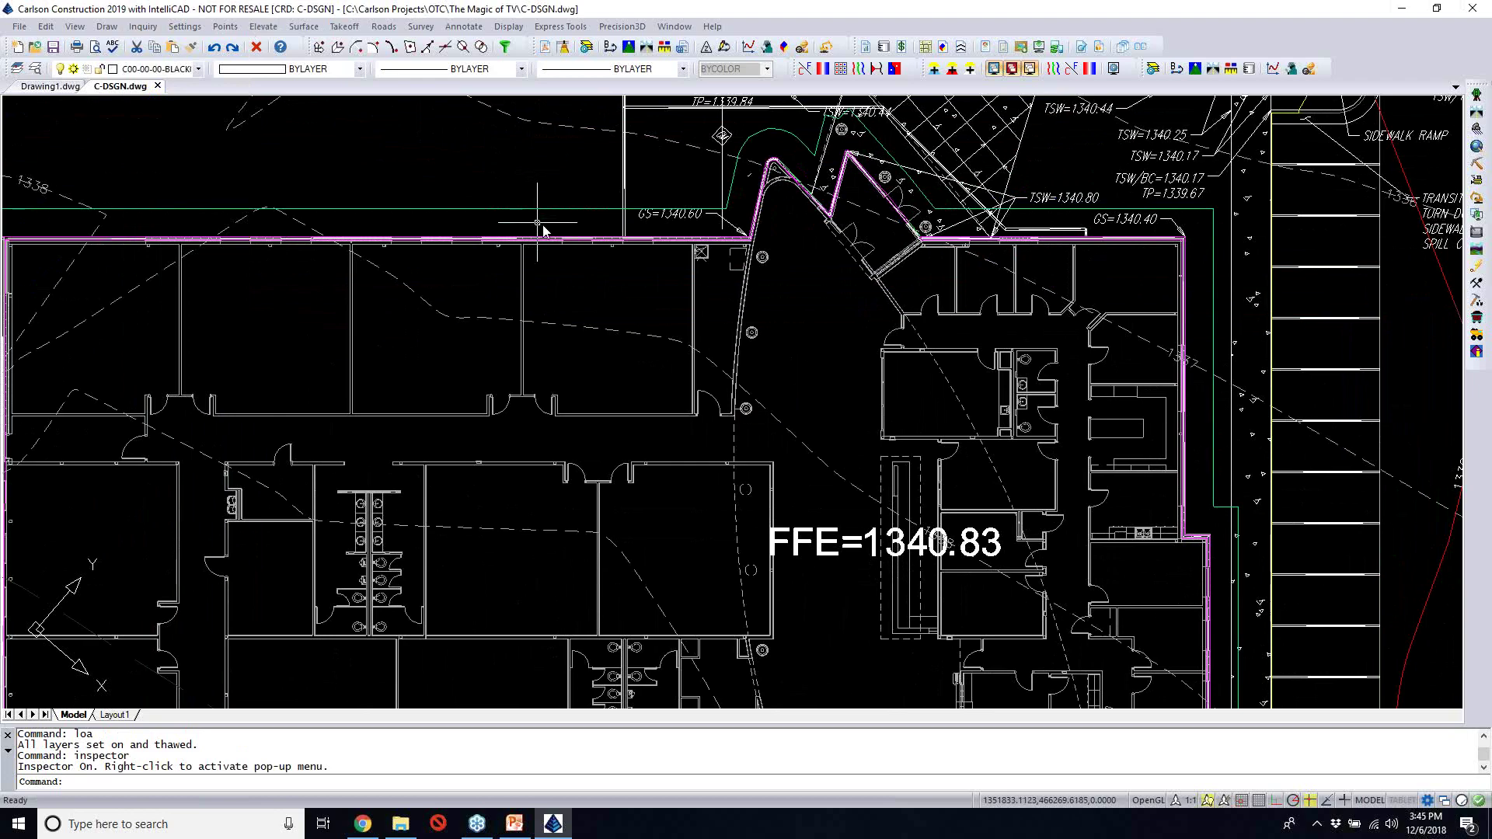
scroll(543, 227, "up", 2)
scroll(550, 229, "up", 2)
mouse_move(566, 258)
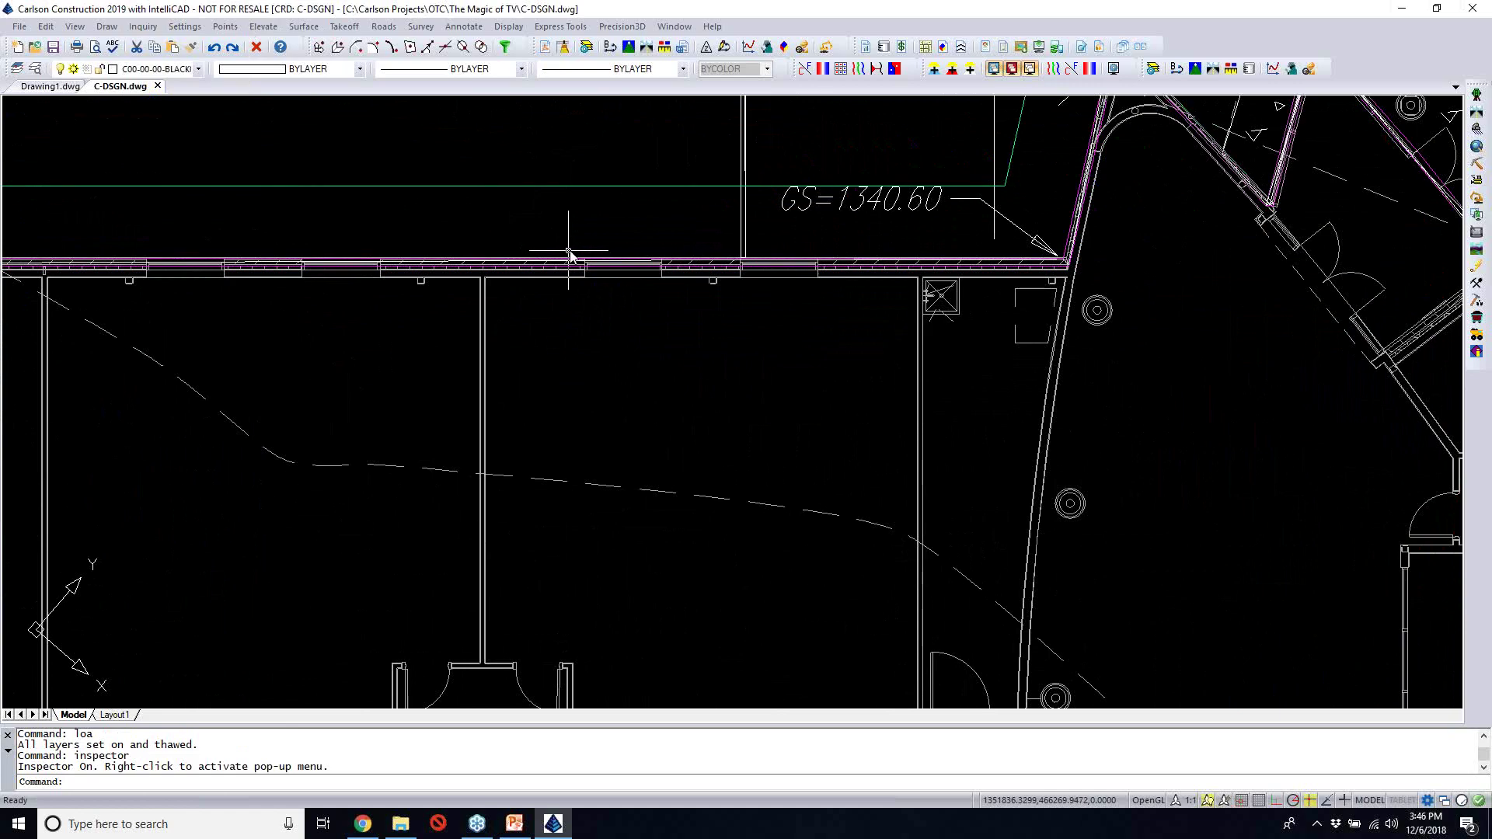
Review the layer assignments for the Existing, Design and Other targets in Define Layer Surface/Material/Subgrade, leaving them as they are
scroll(570, 251, "down", 2)
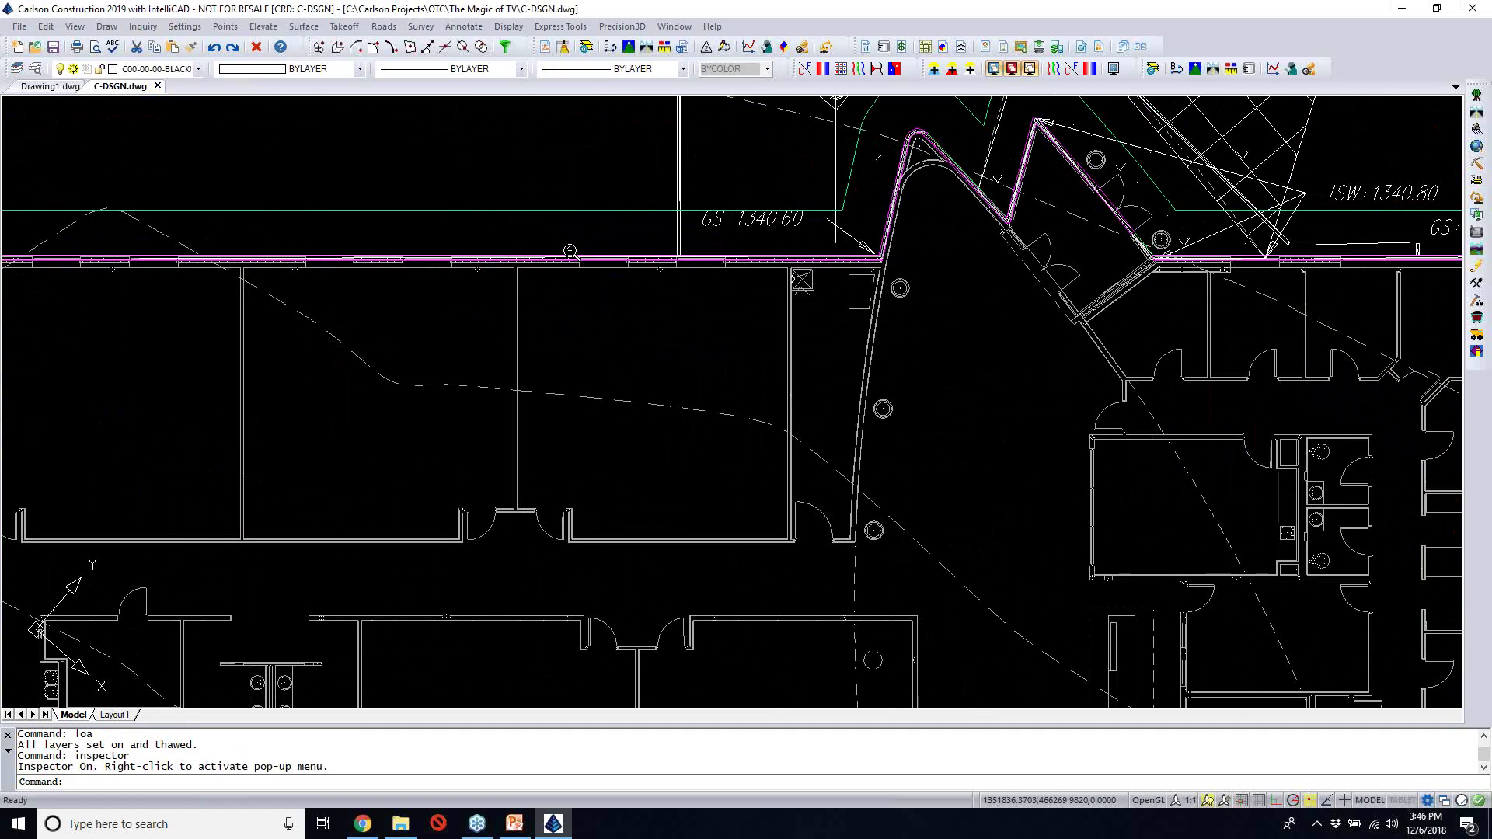
scroll(569, 251, "down", 3)
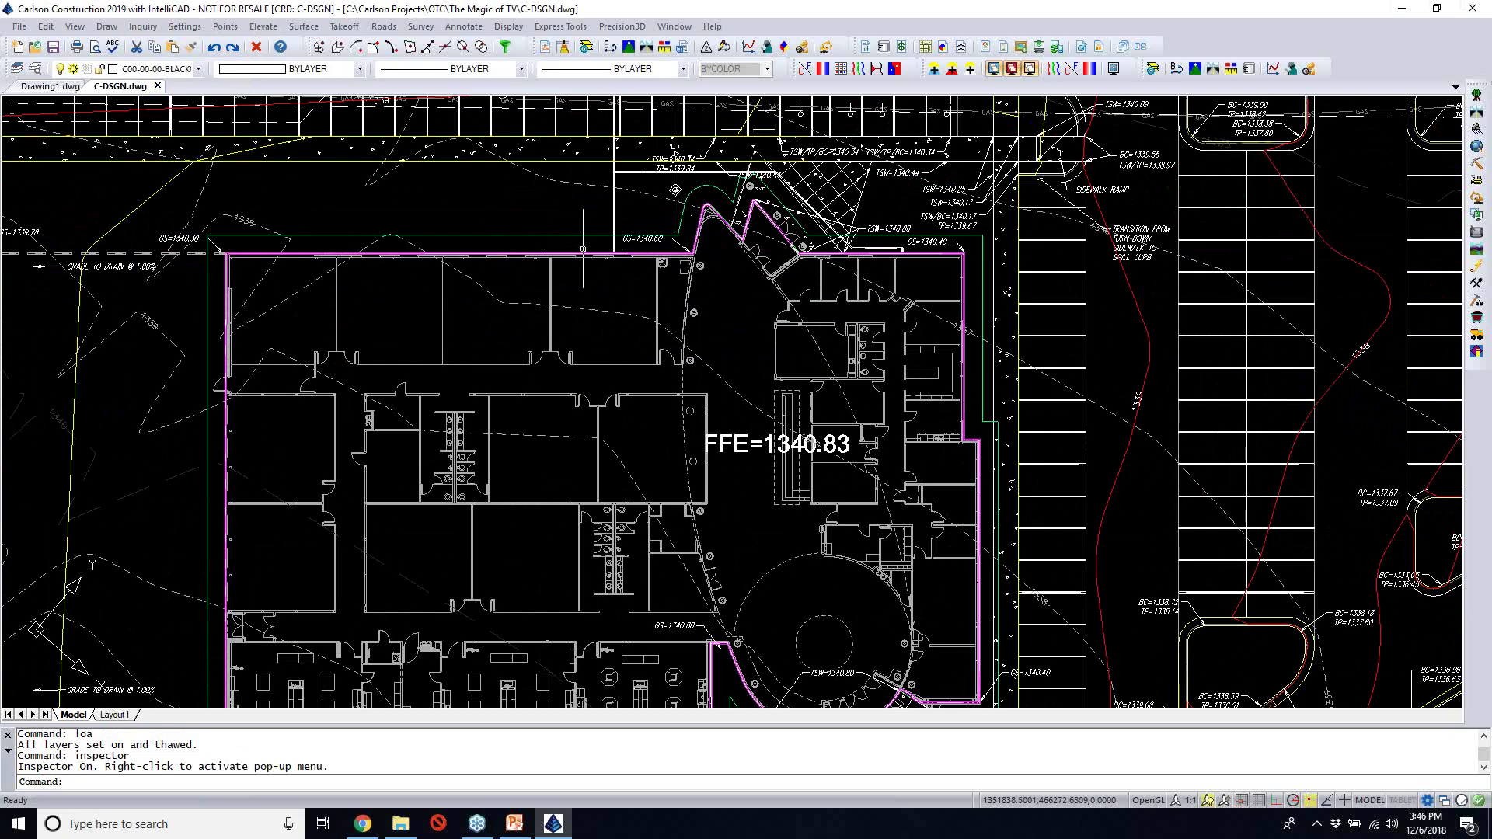
scroll(583, 248, "down", 5)
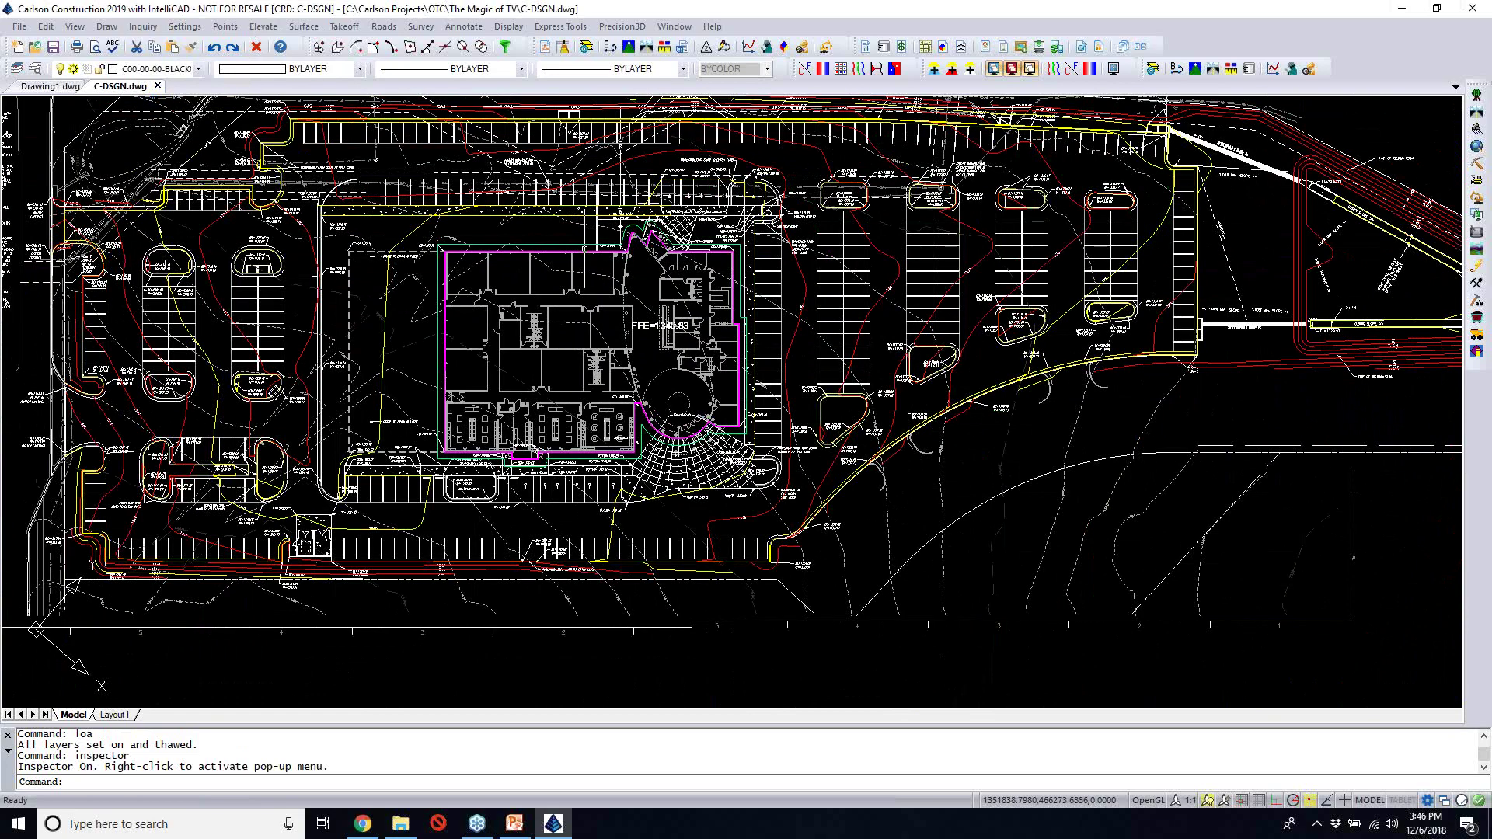
scroll(743, 342, "down", 2)
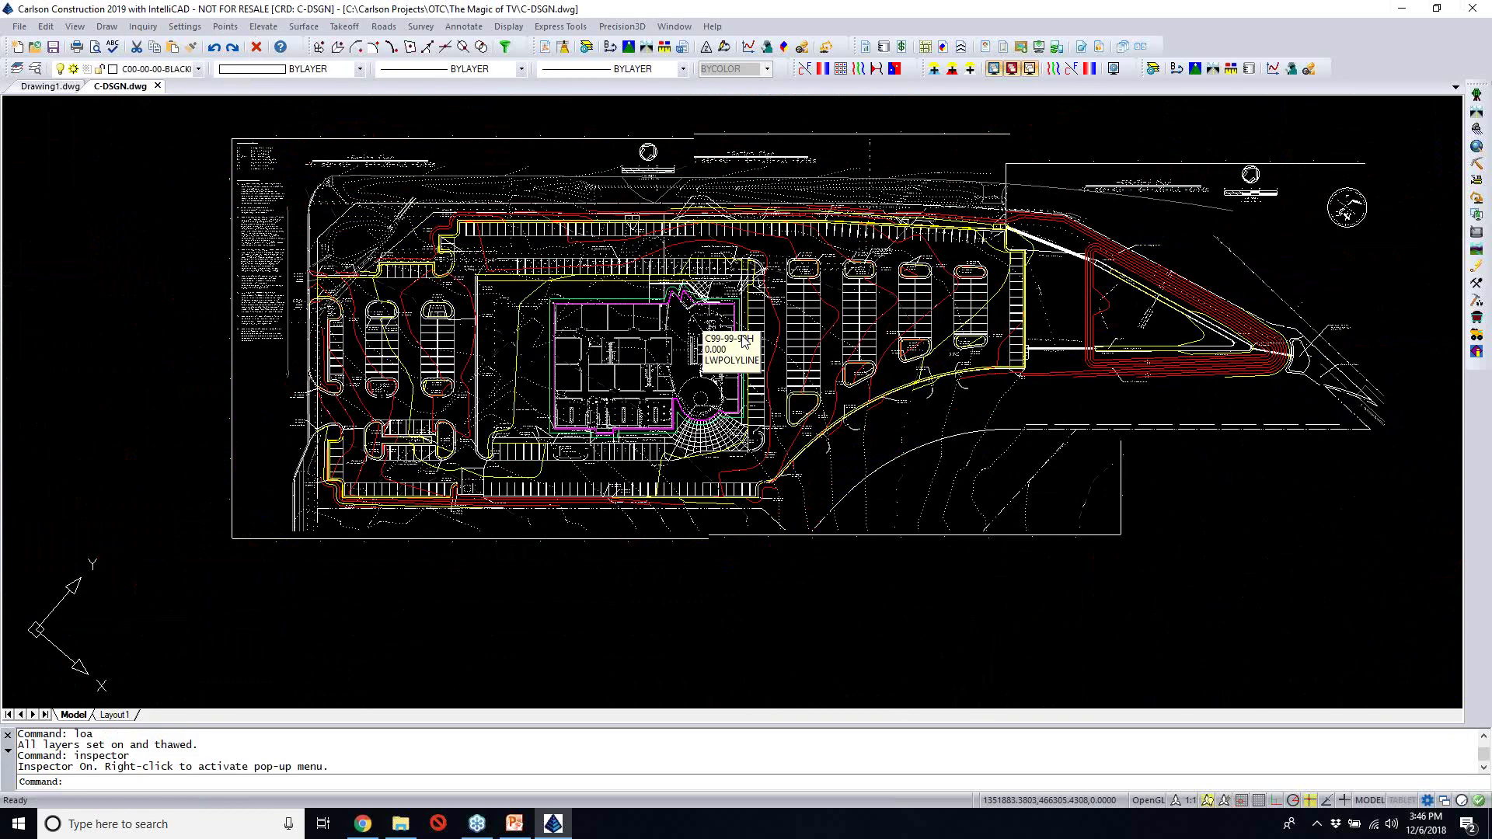
middle_click_drag(744, 342, 806, 377)
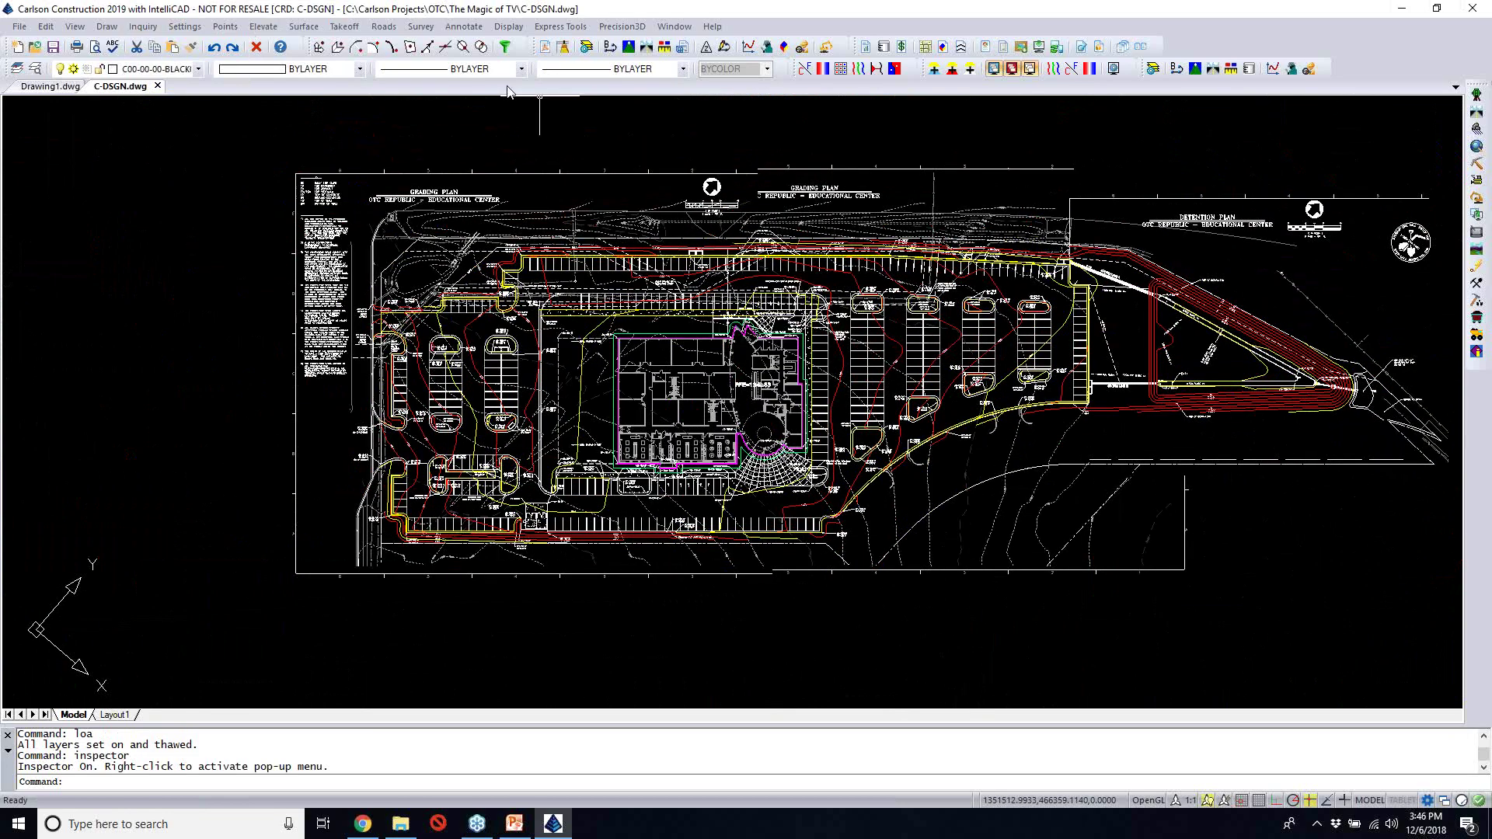
left_click(344, 26)
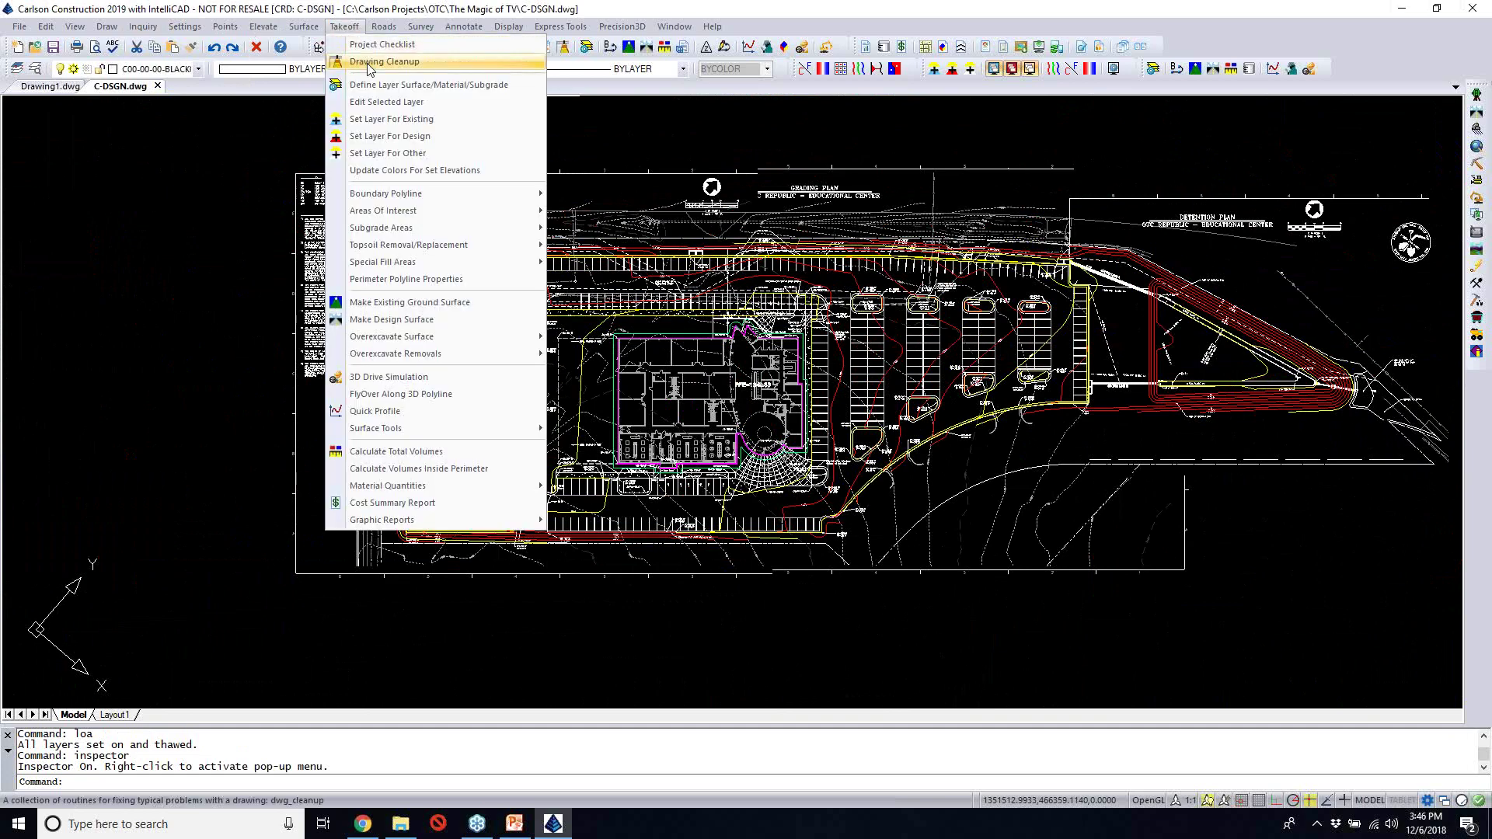
left_click(380, 85)
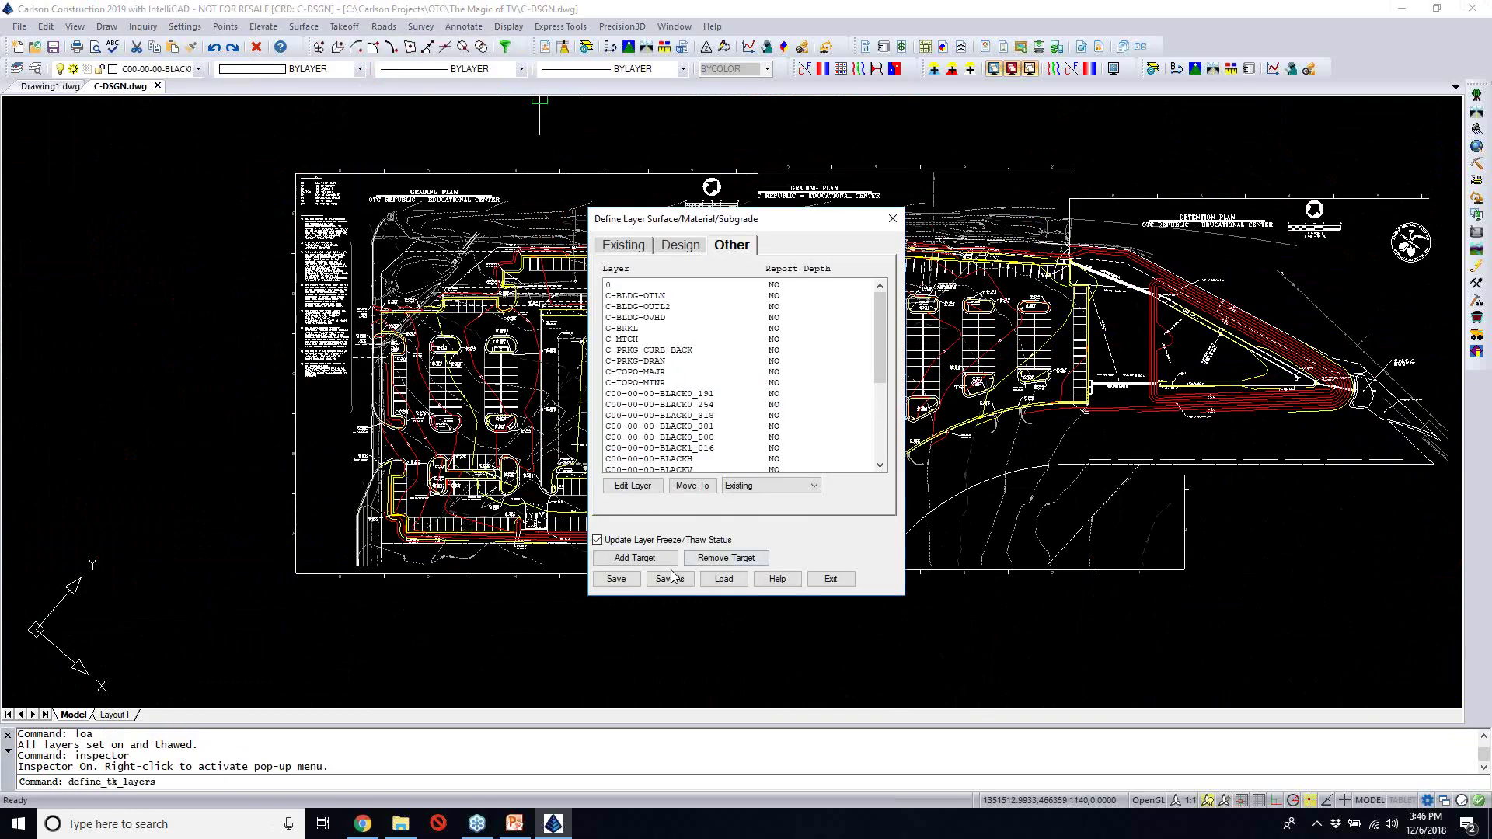
left_click(631, 247)
left_click(665, 247)
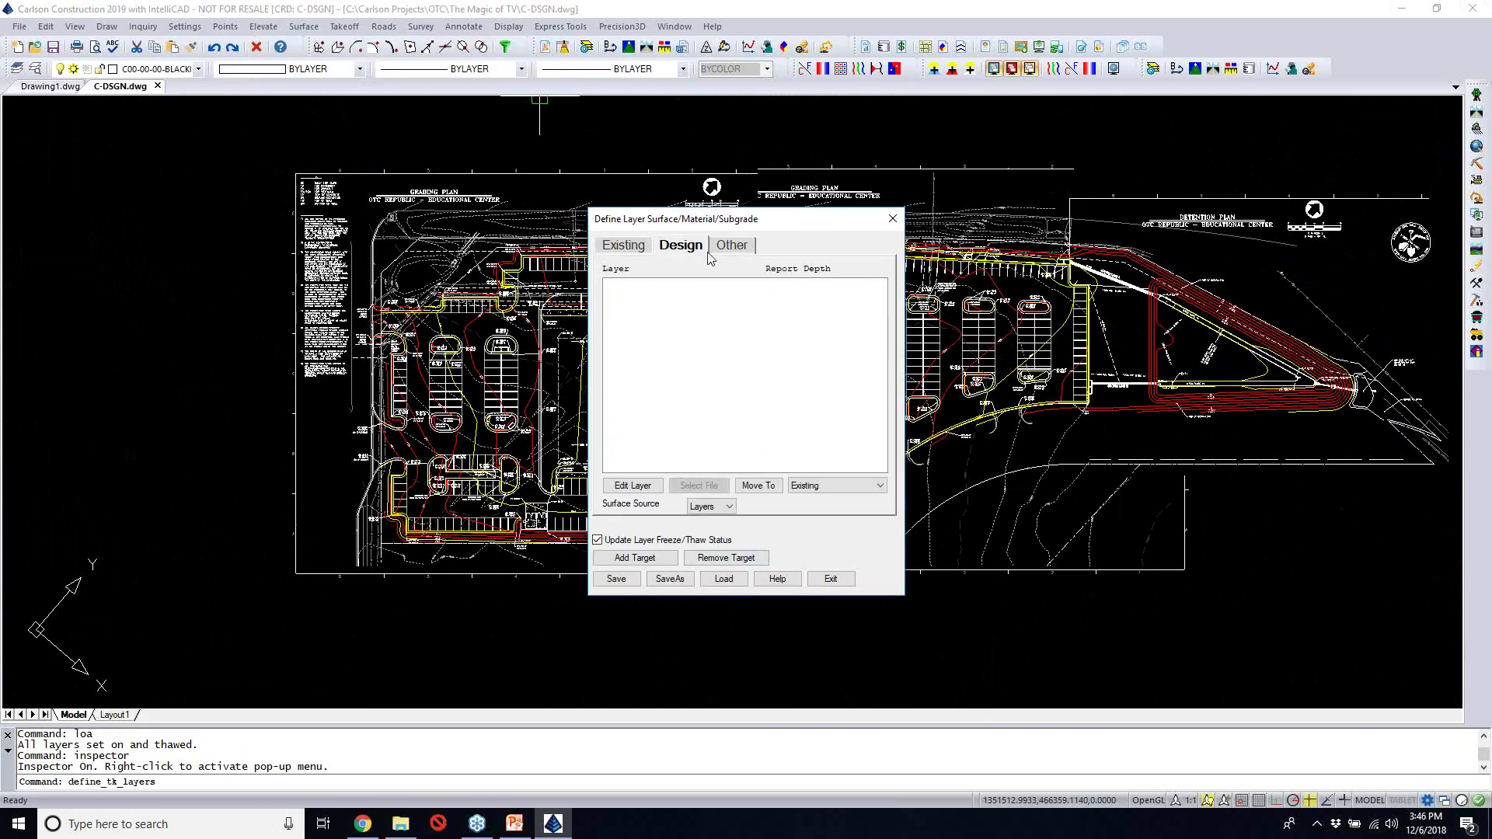
left_click(733, 246)
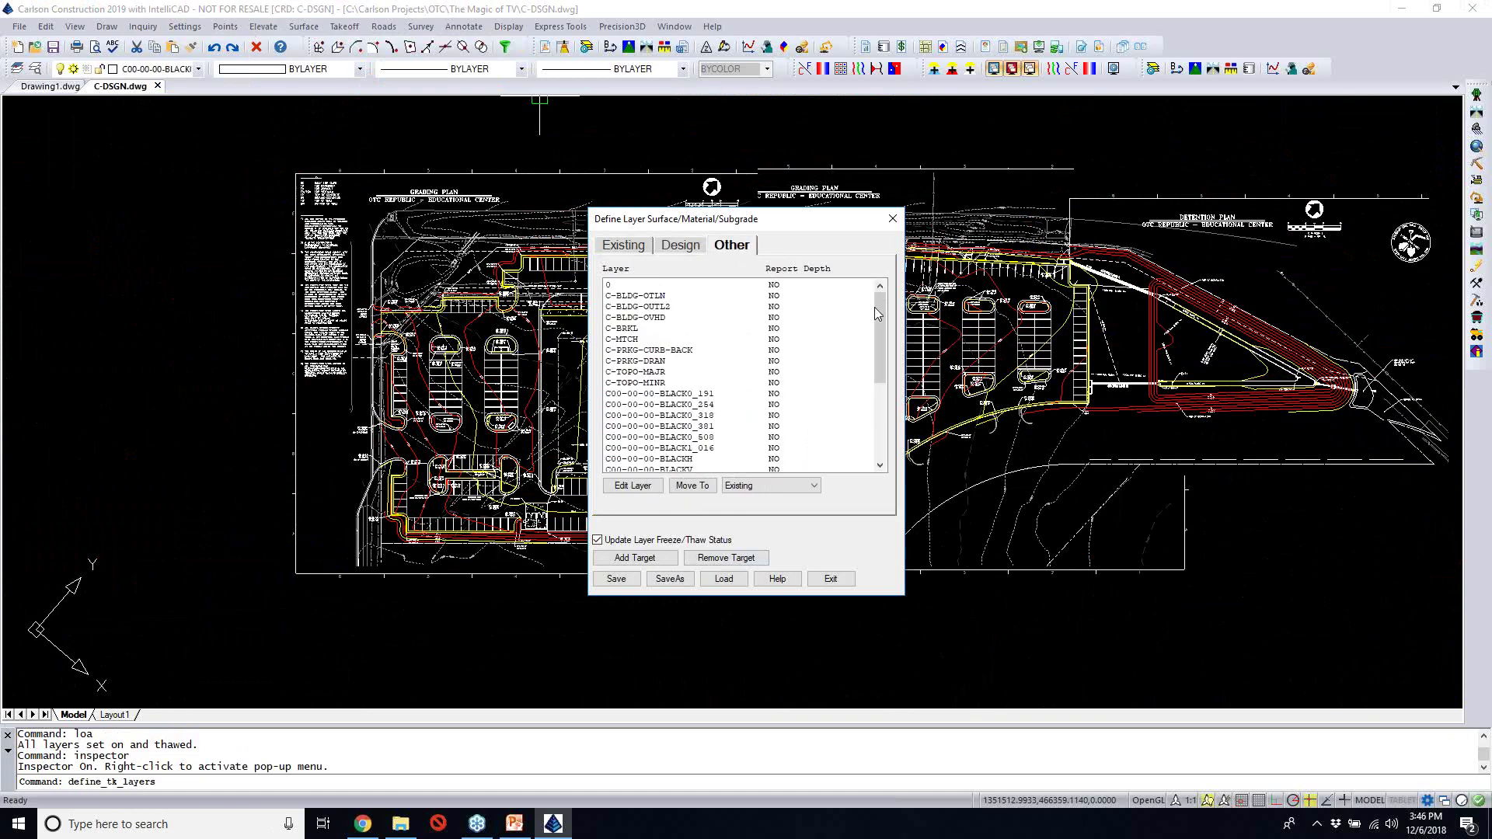
mouse_move(885, 309)
left_mouse_down()
mouse_move(883, 353)
mouse_move(898, 300)
left_mouse_up()
left_click(830, 579)
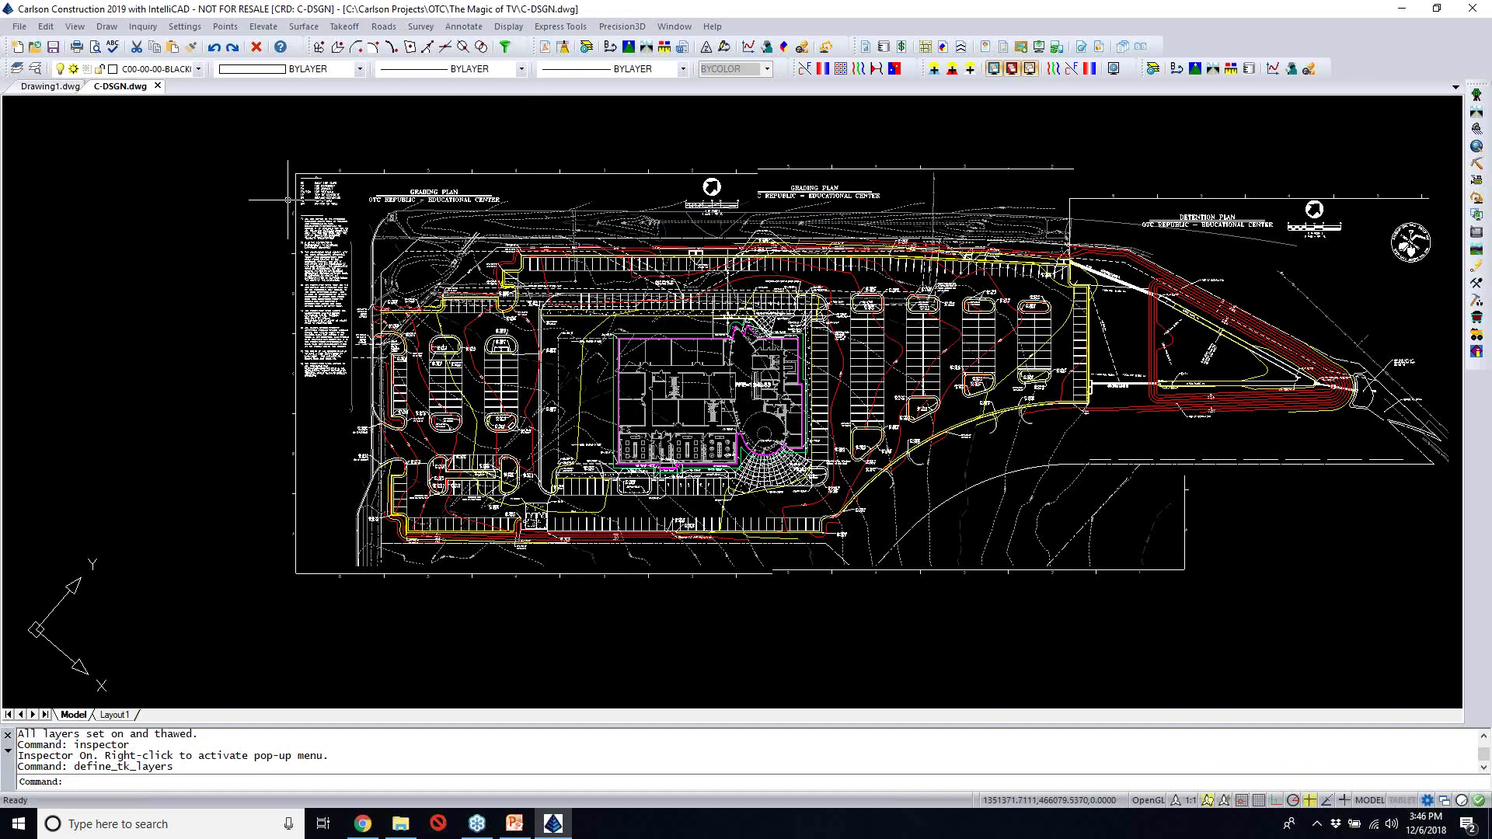
Save the C-DSGN drawing and restore its twisted screen to due north, using Grid north
left_click(73, 69)
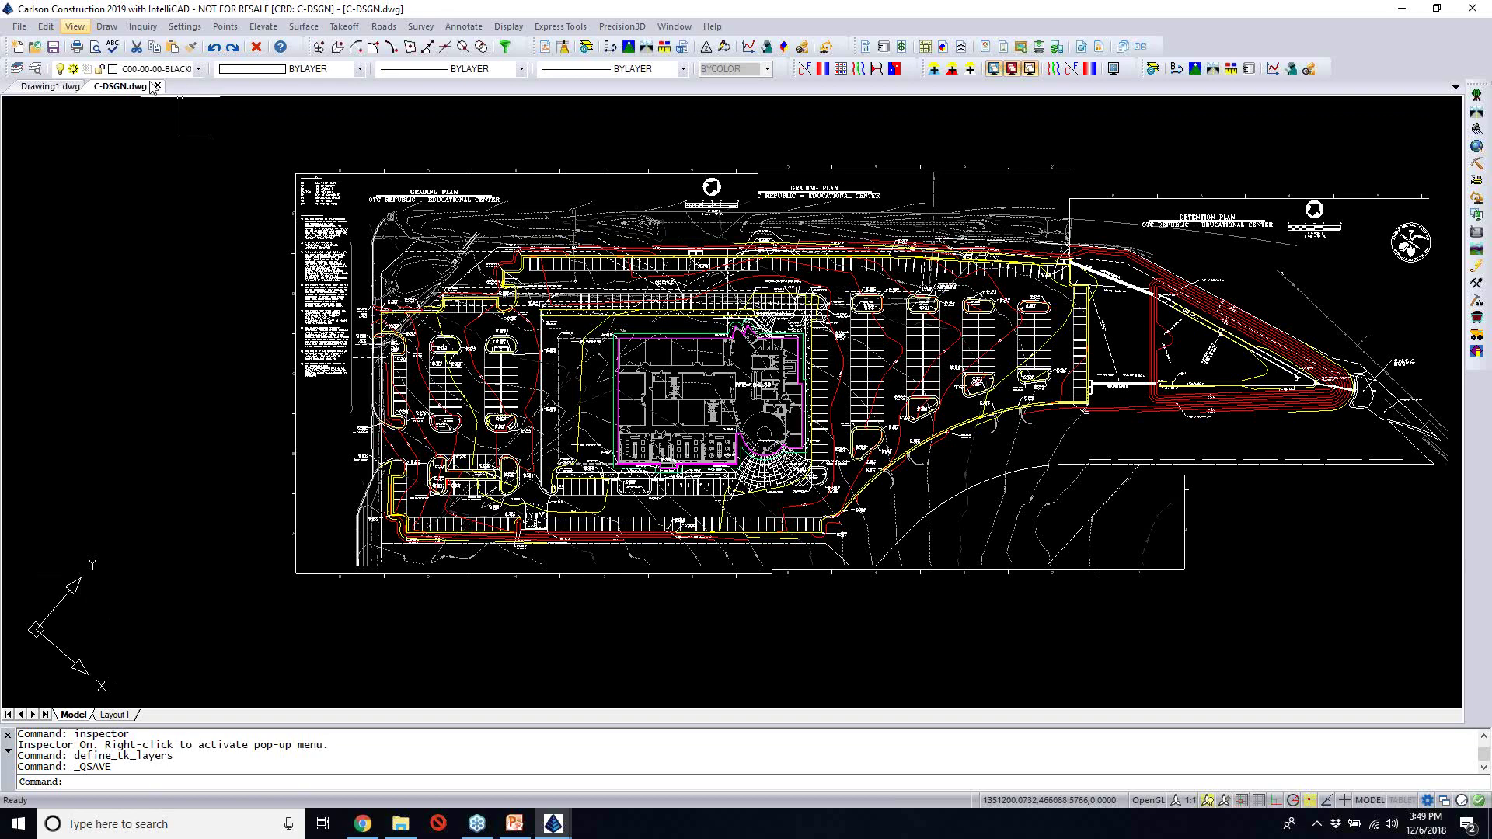
left_click(74, 26)
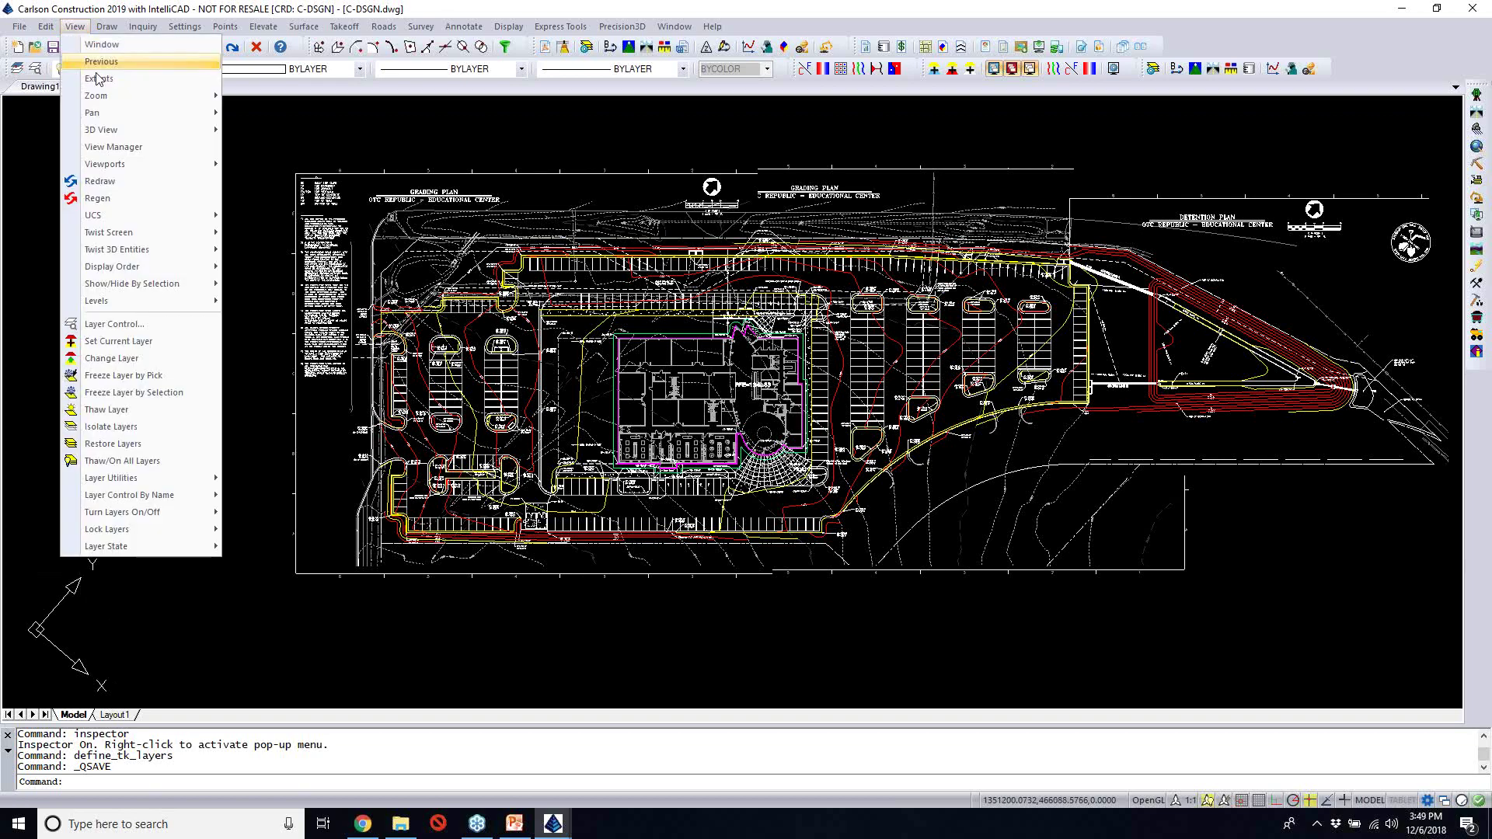
mouse_move(141, 249)
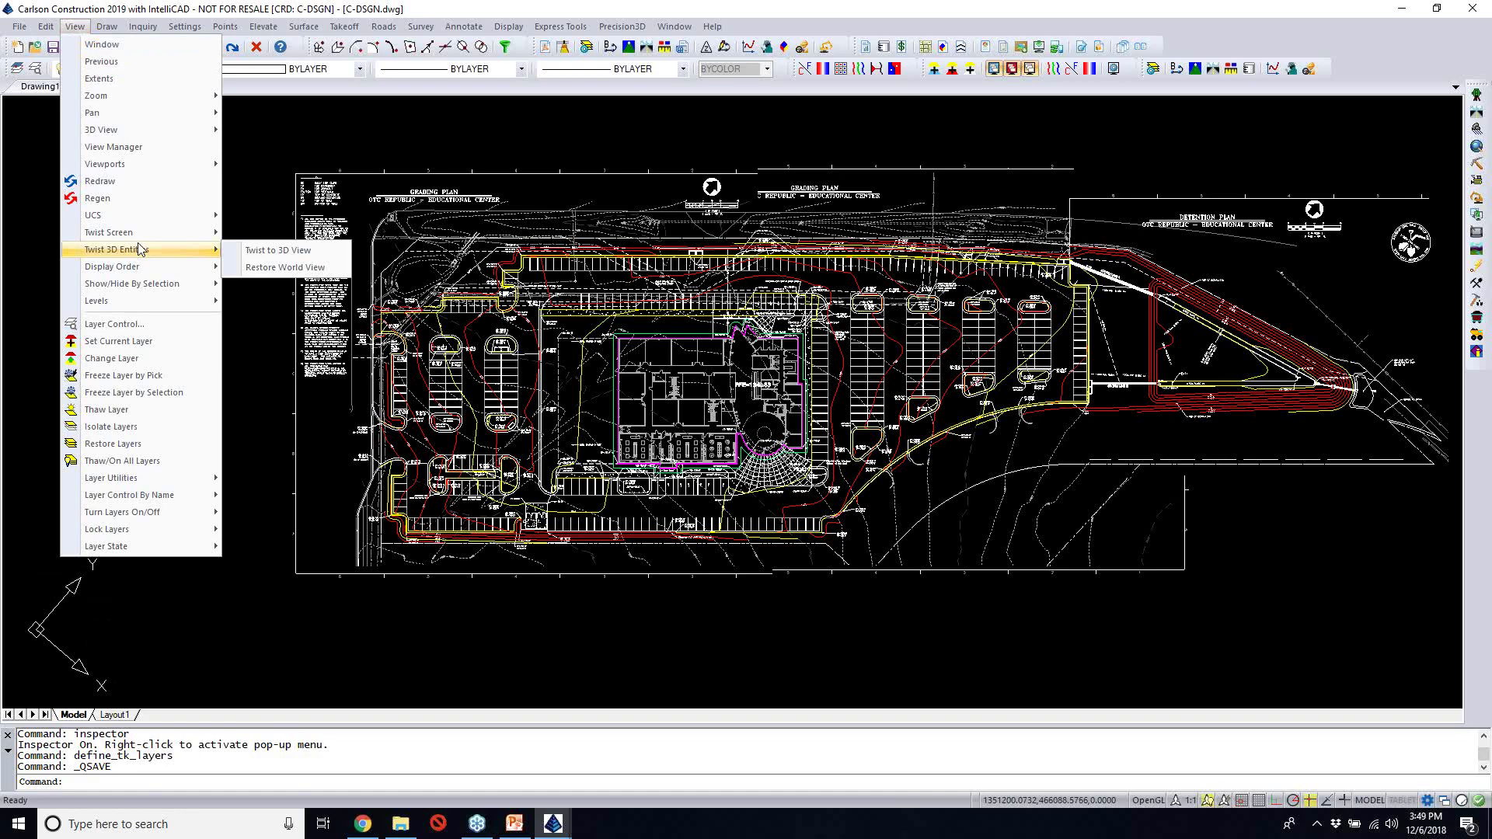
mouse_move(992, 573)
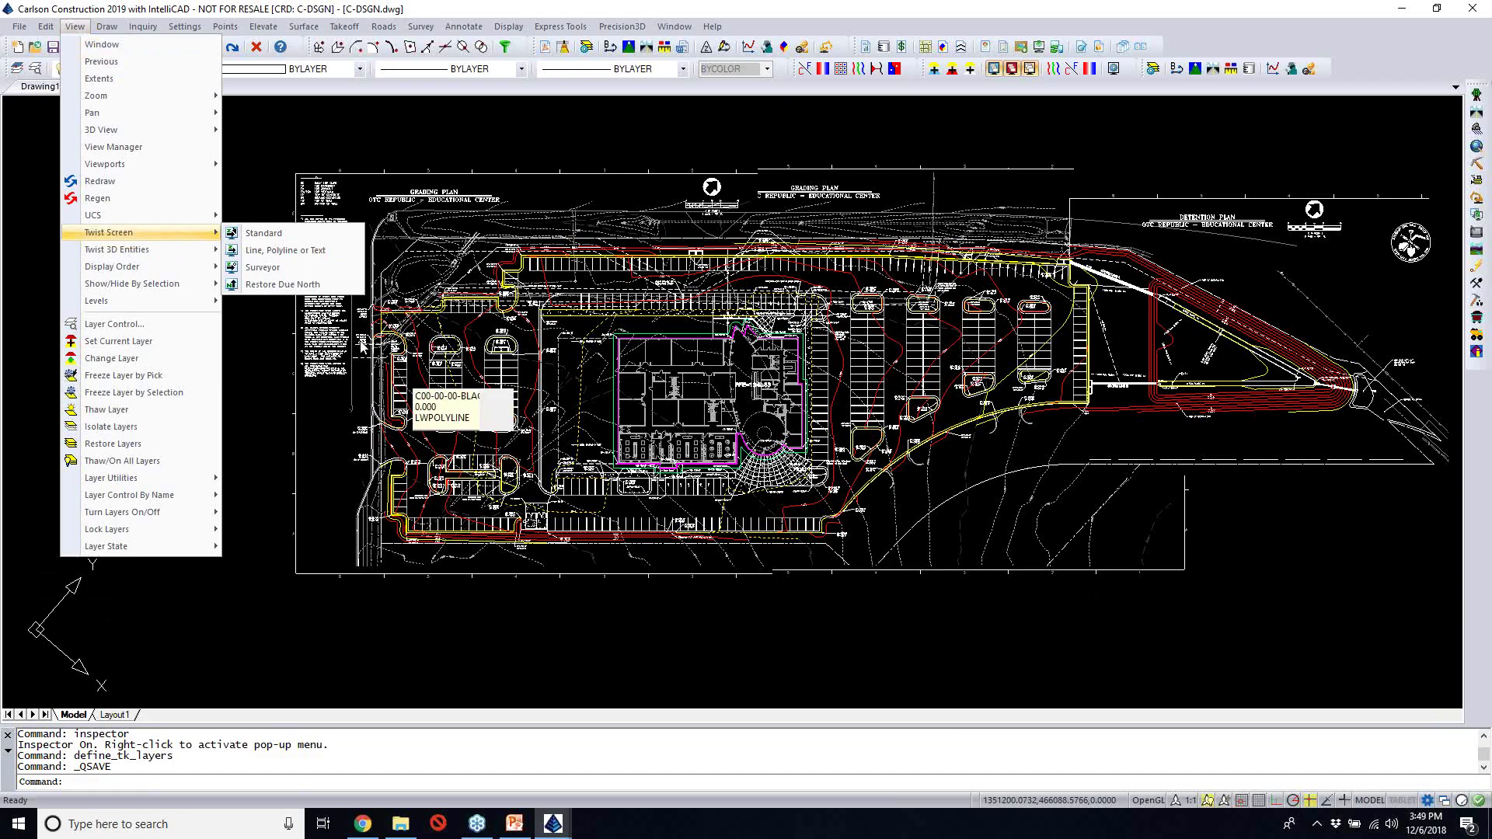
left_click(296, 288)
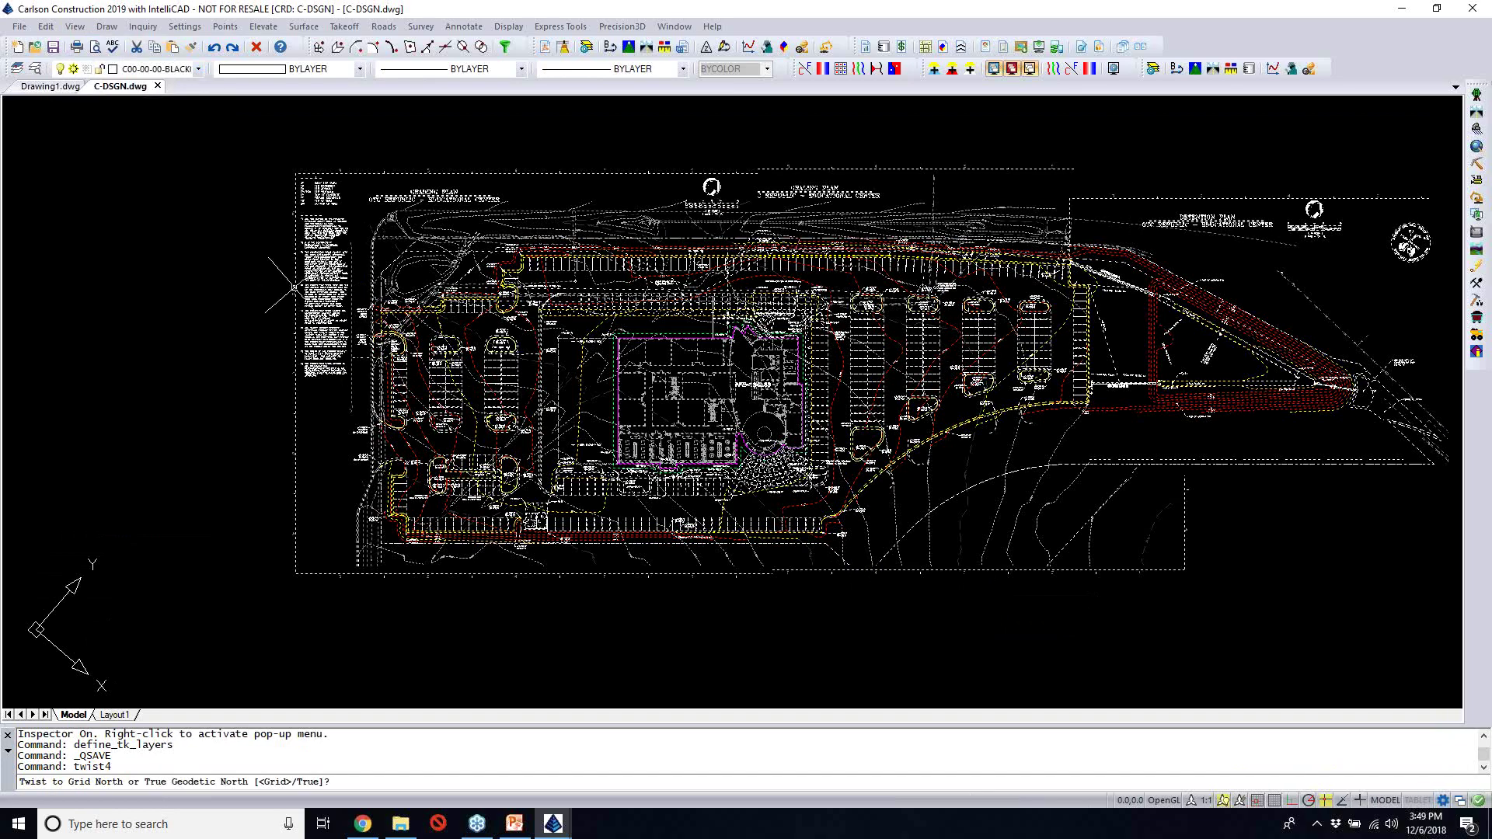
key("Return")
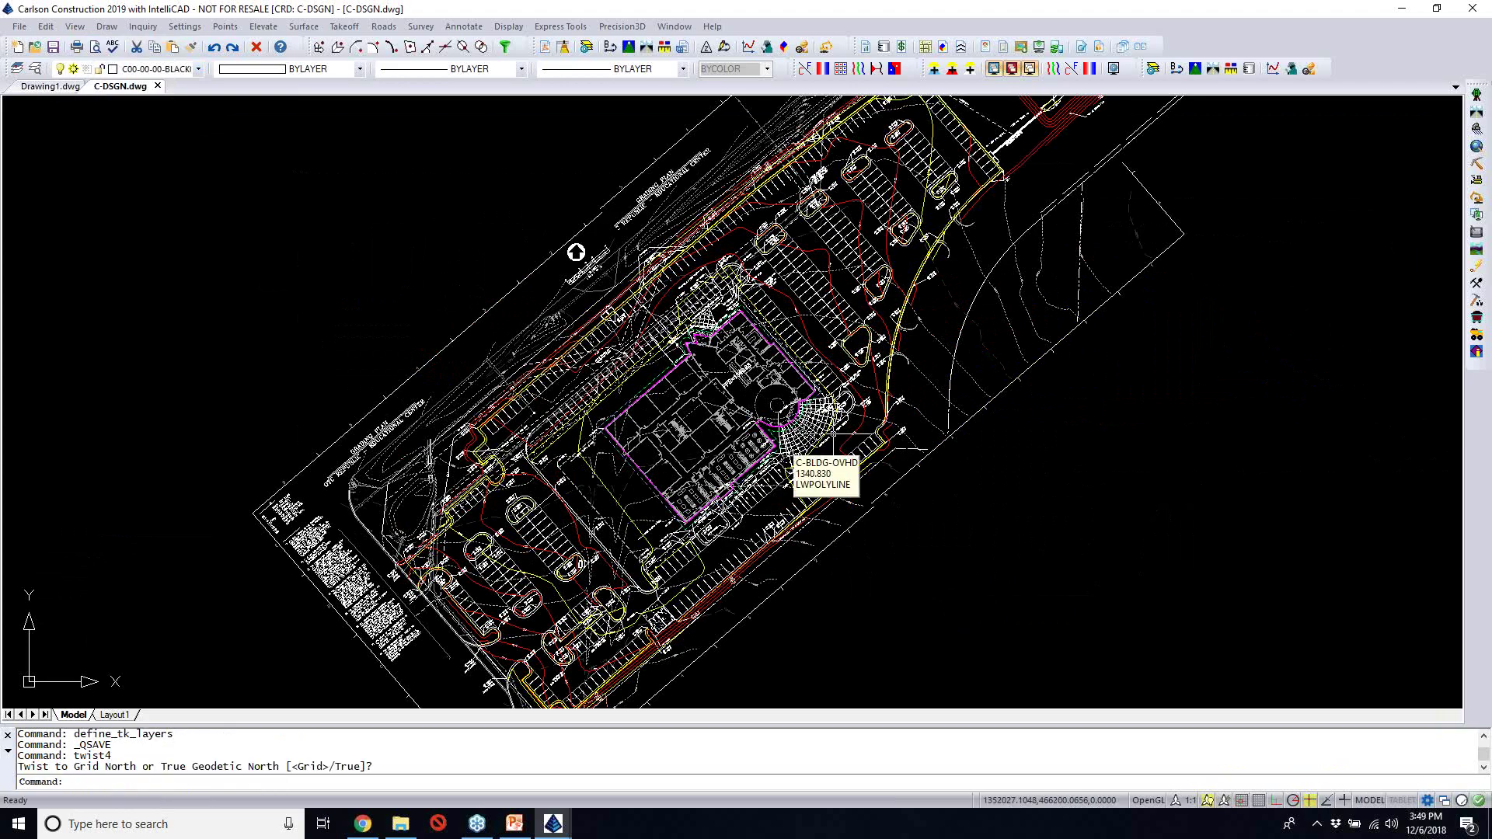
scroll(919, 418, "down", 2)
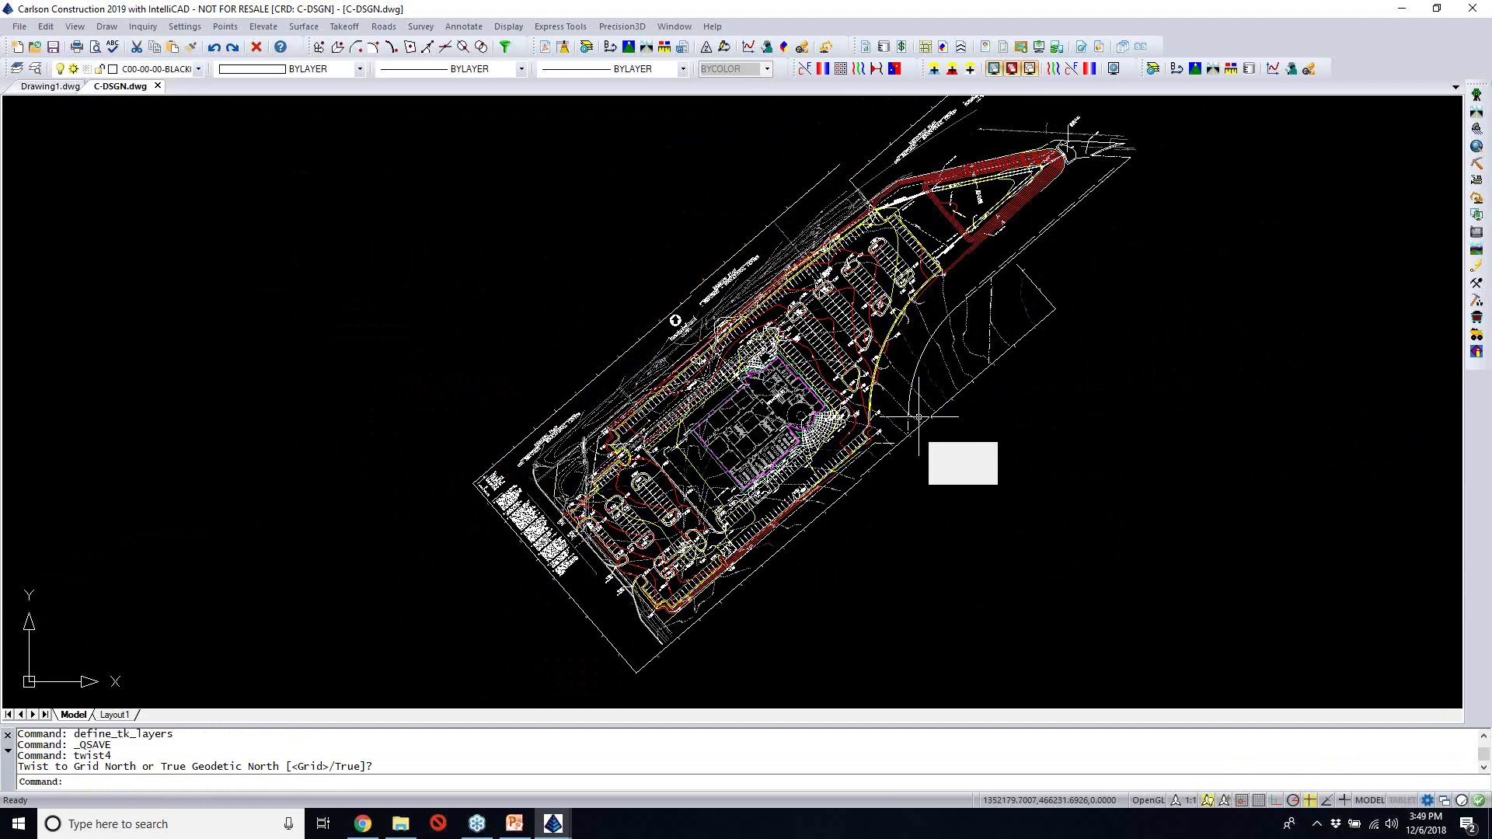
middle_click_drag(918, 417, 812, 420)
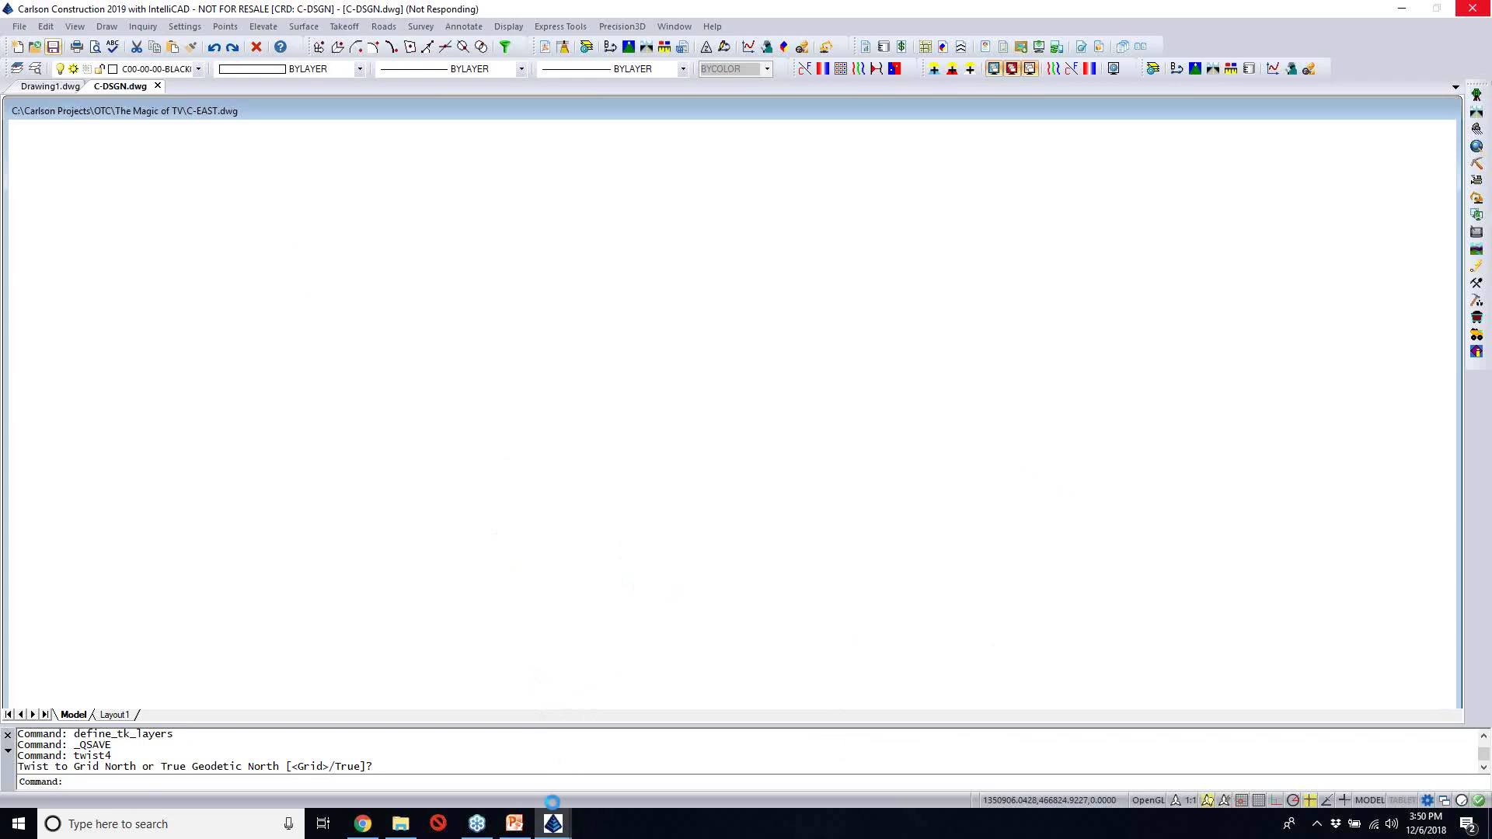
Switch to the Takeoff presentation in PowerPoint and view the topic list for Session 2 of 2
left_click(515, 824)
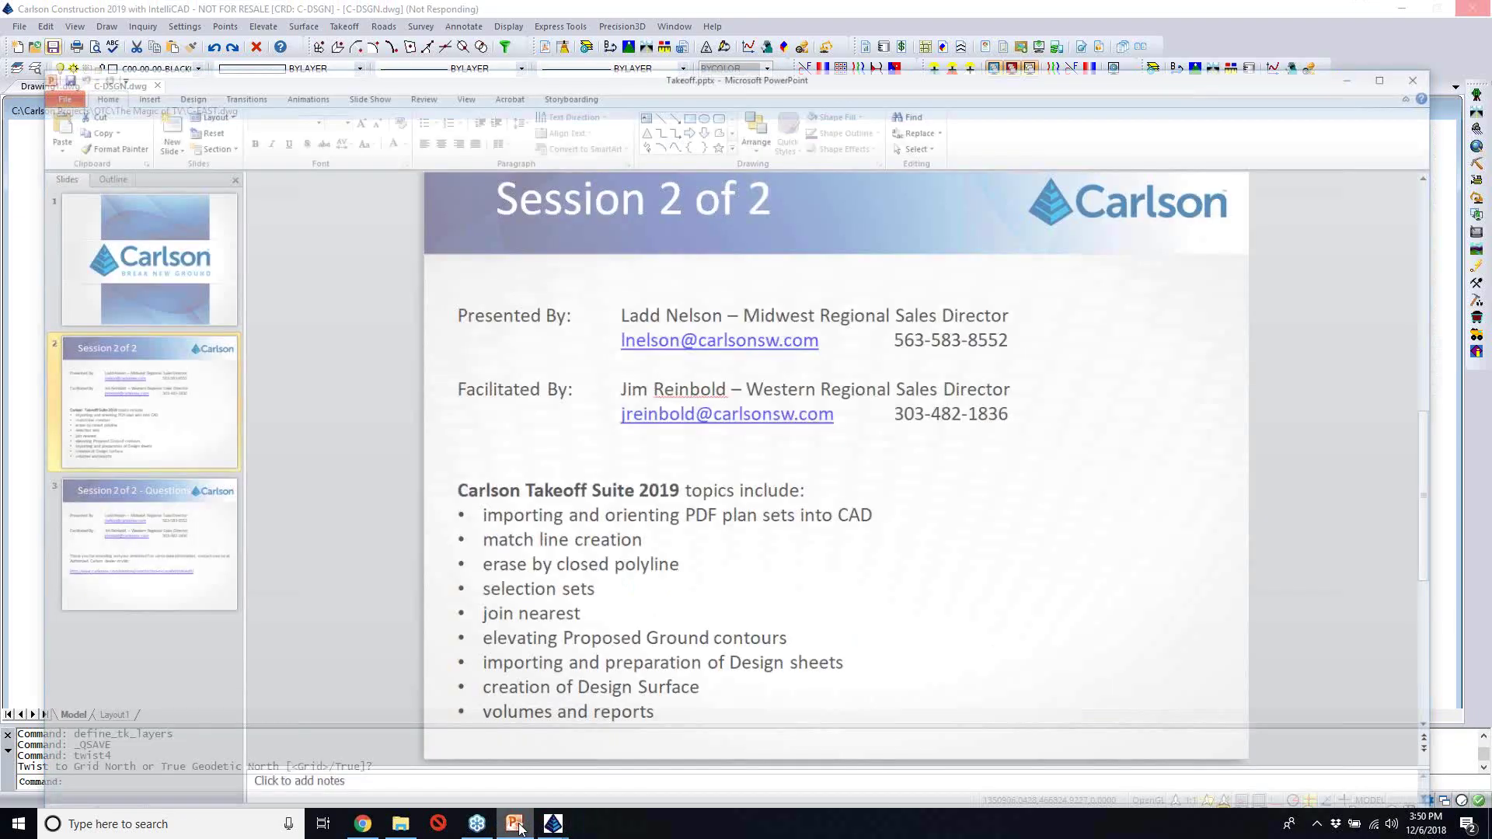
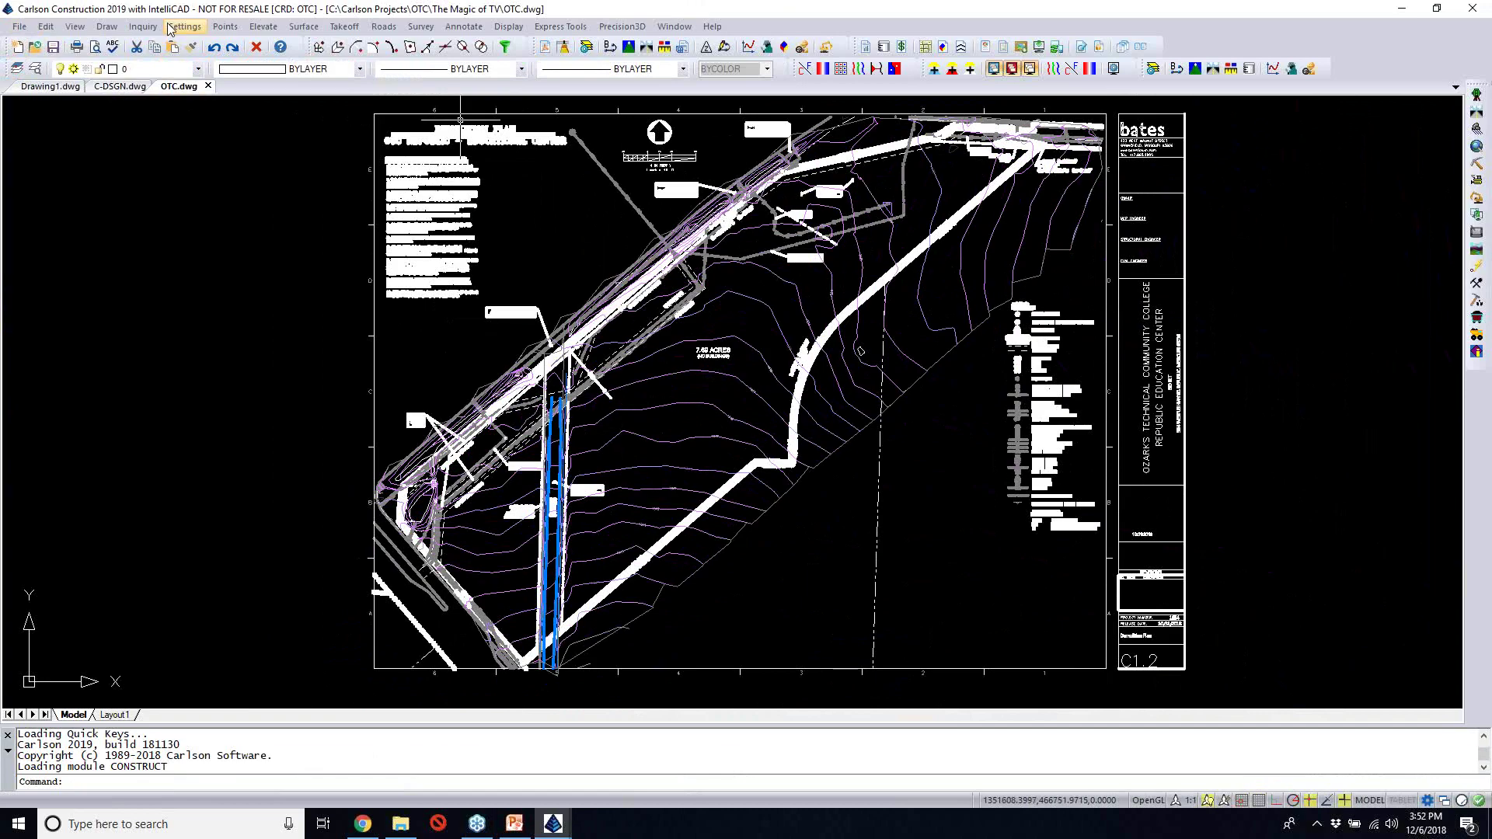
Insert C-DSGN.dwg into the OTC drawing as an exploded block at 0,0,0 with uniform scale 1 and rotation angle E
left_click(108, 29)
left_click(130, 461)
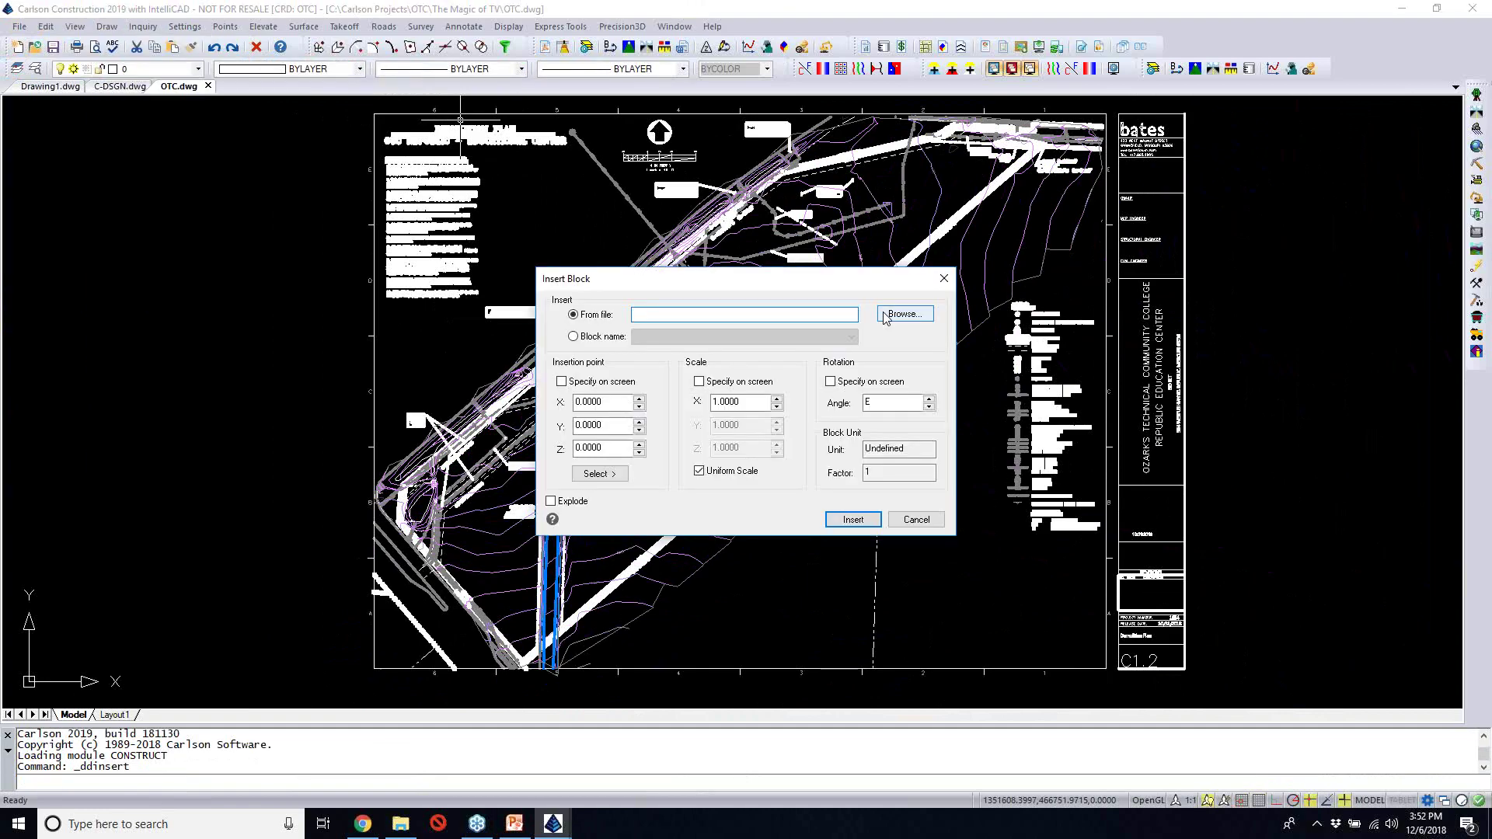
left_click(894, 317)
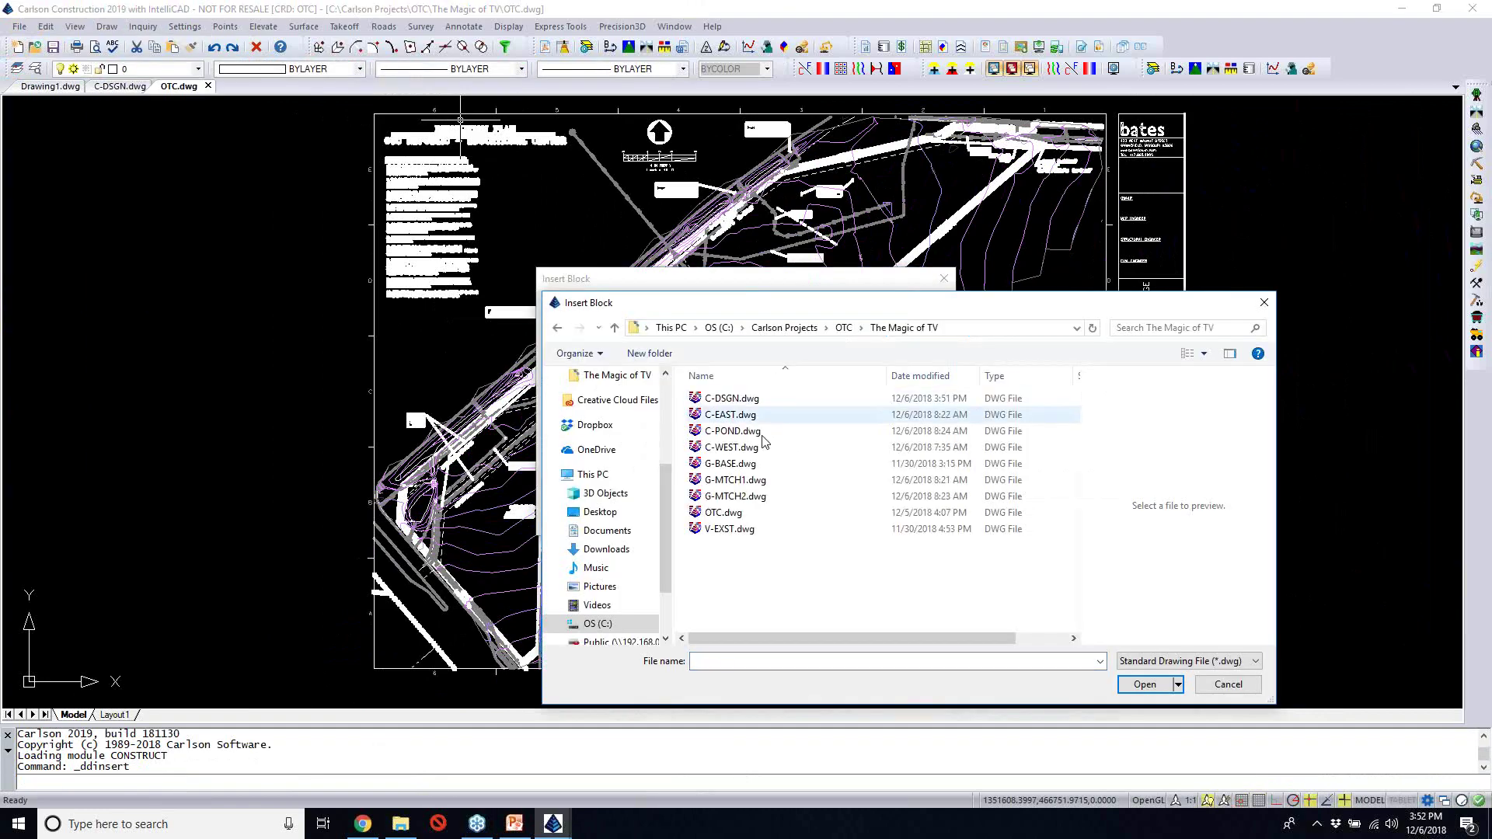
left_click(730, 398)
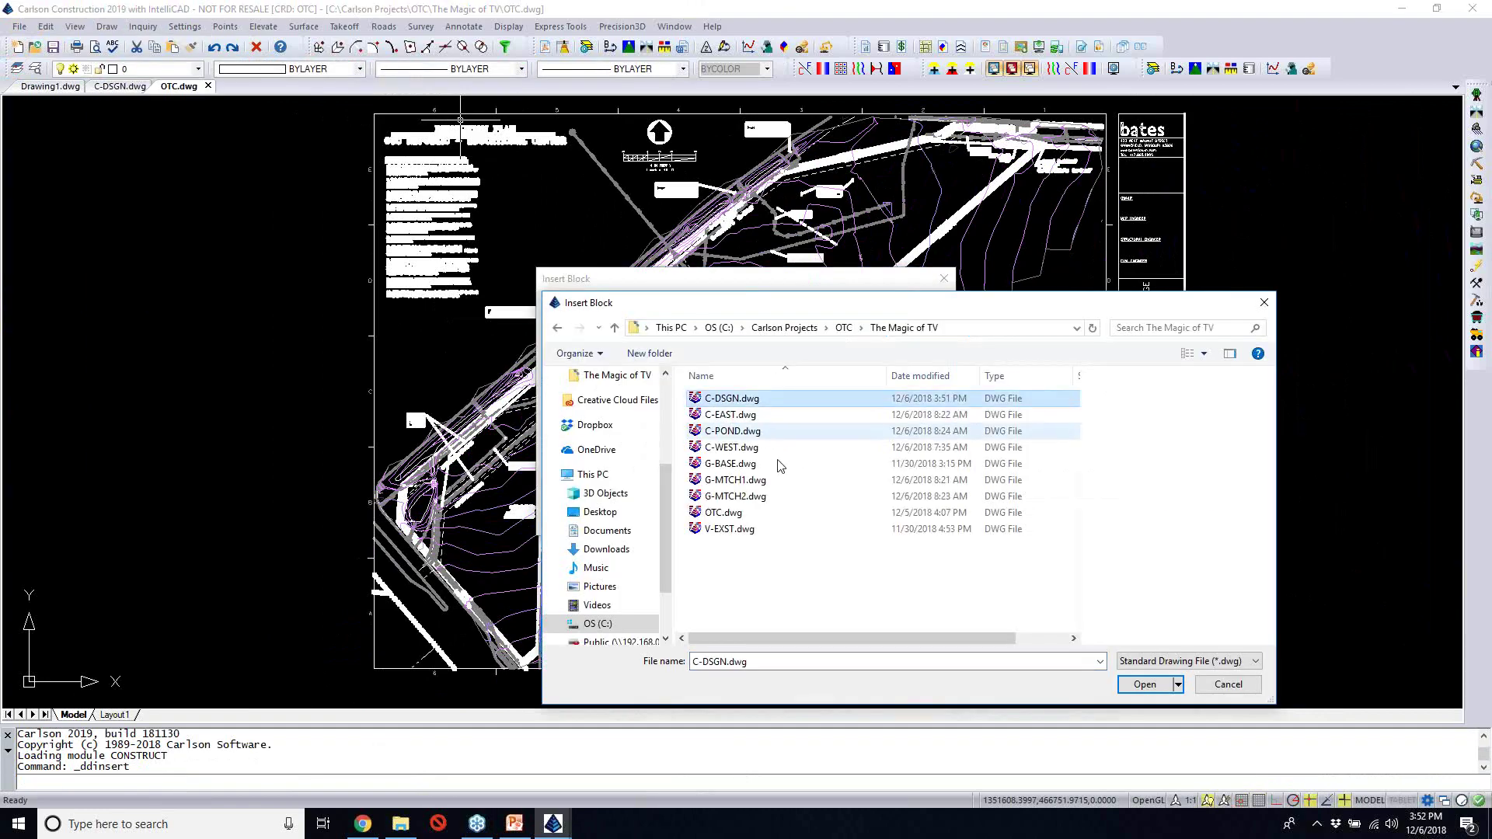
left_click(1145, 684)
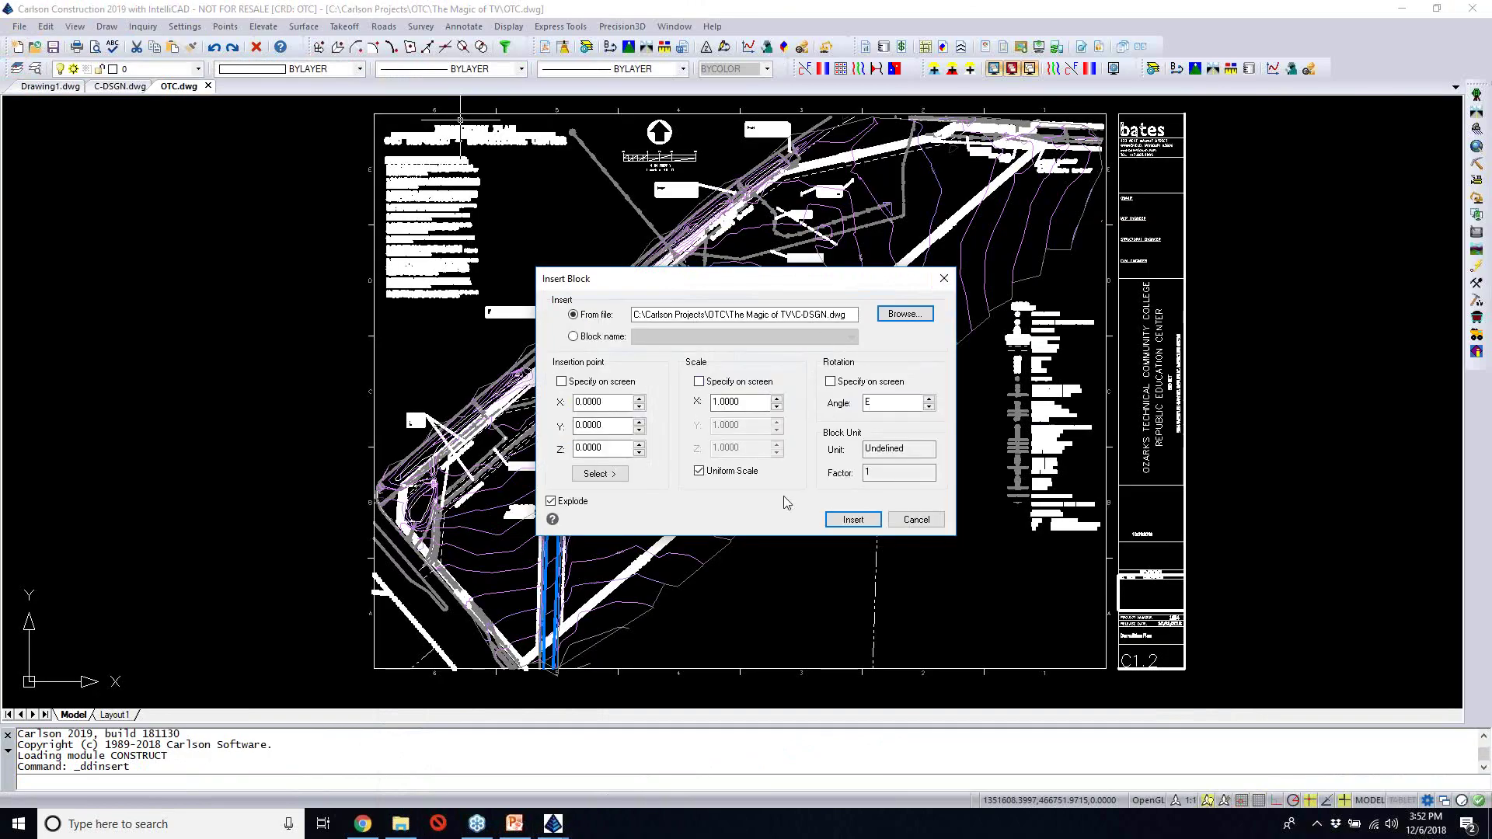
left_click(867, 525)
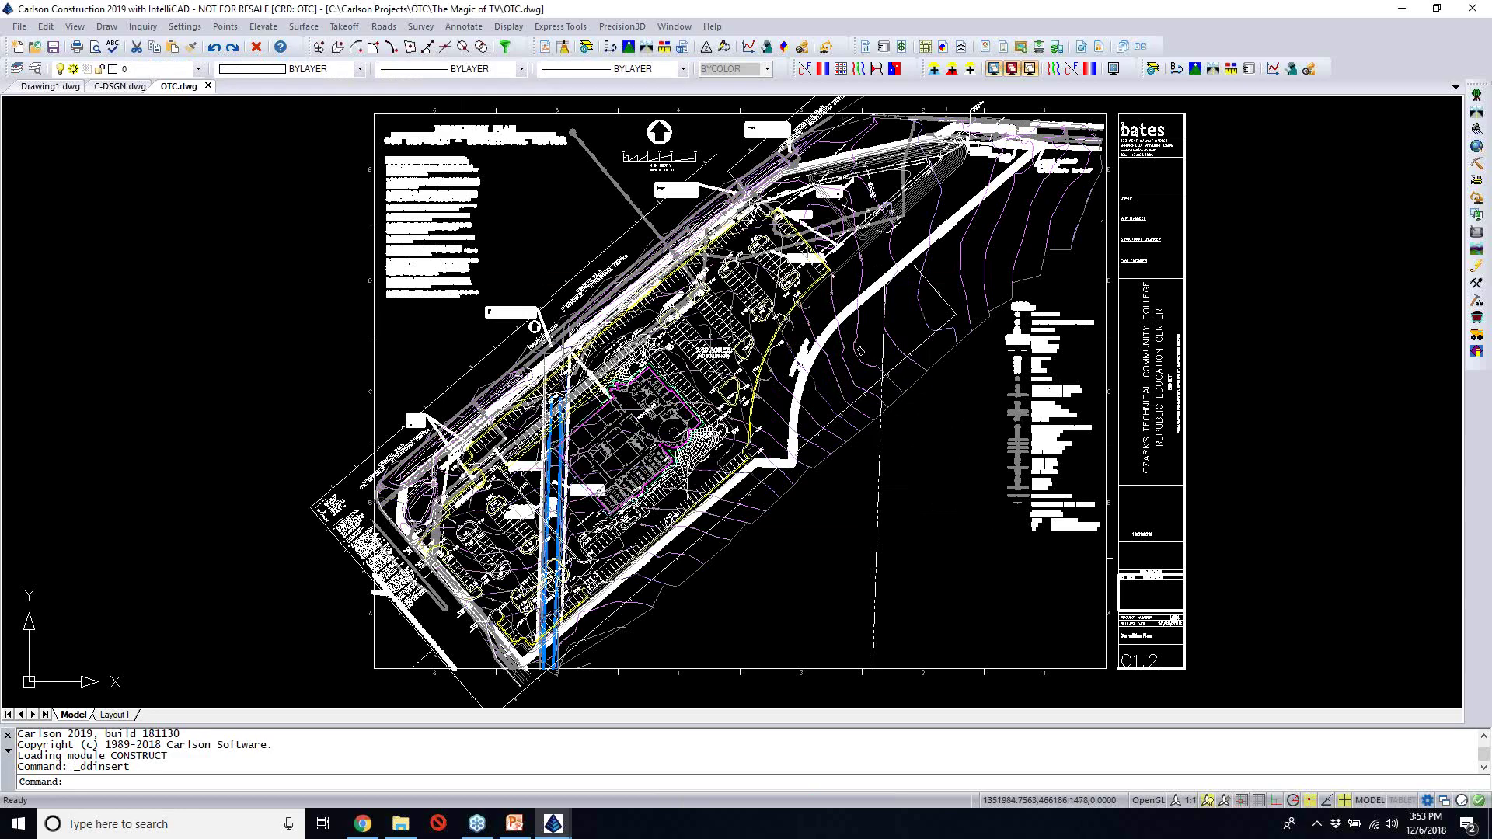
Set layers C-BRKL, C-PRKG-CURB-BACK, C-BLDG-OVHD and C99-99-990_191 to the design surface by selecting entities on them in the drawing
scroll(535, 327, "up", 3)
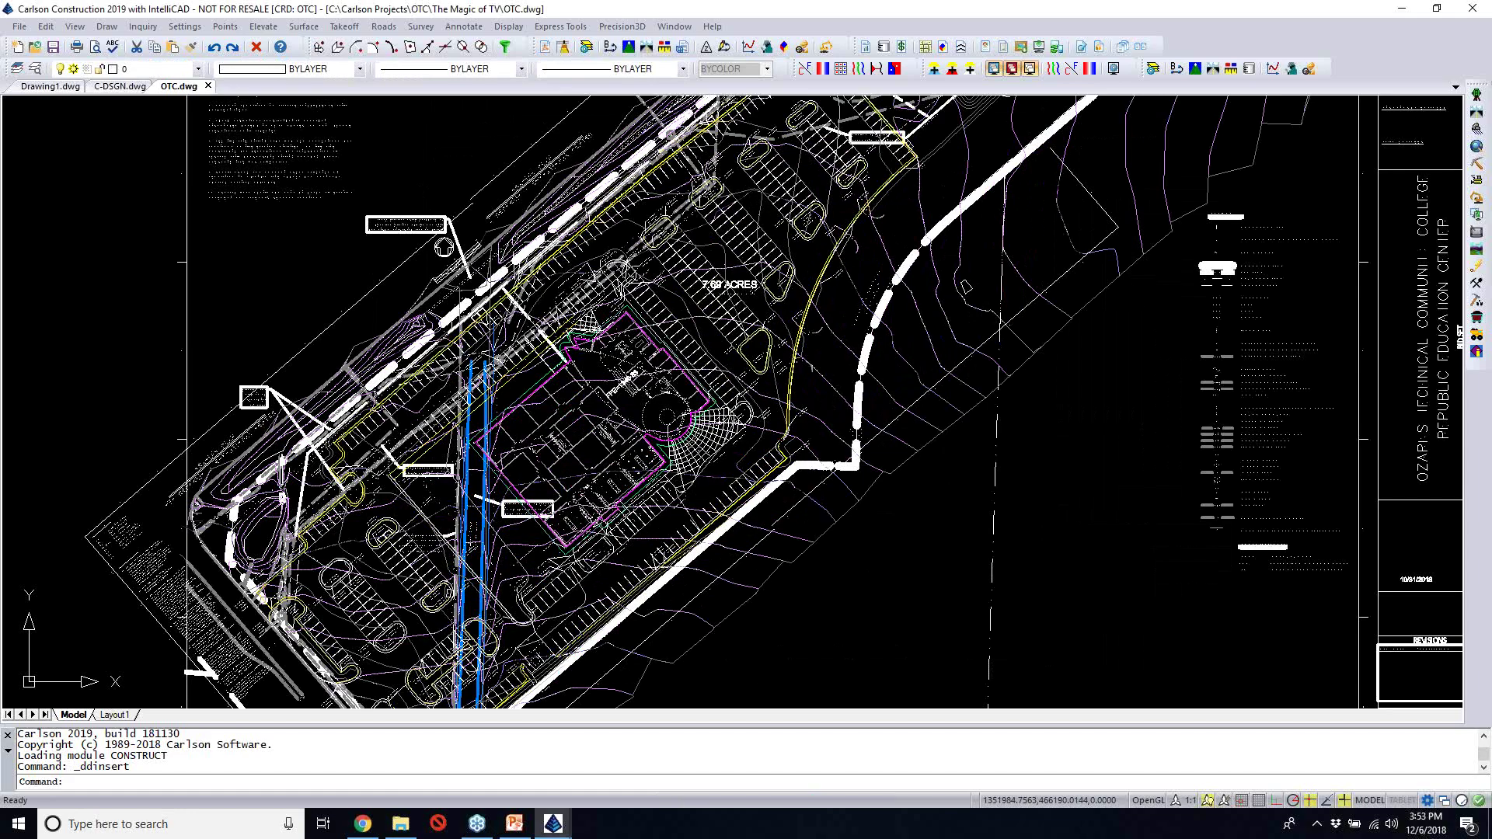
scroll(684, 451, "up", 4)
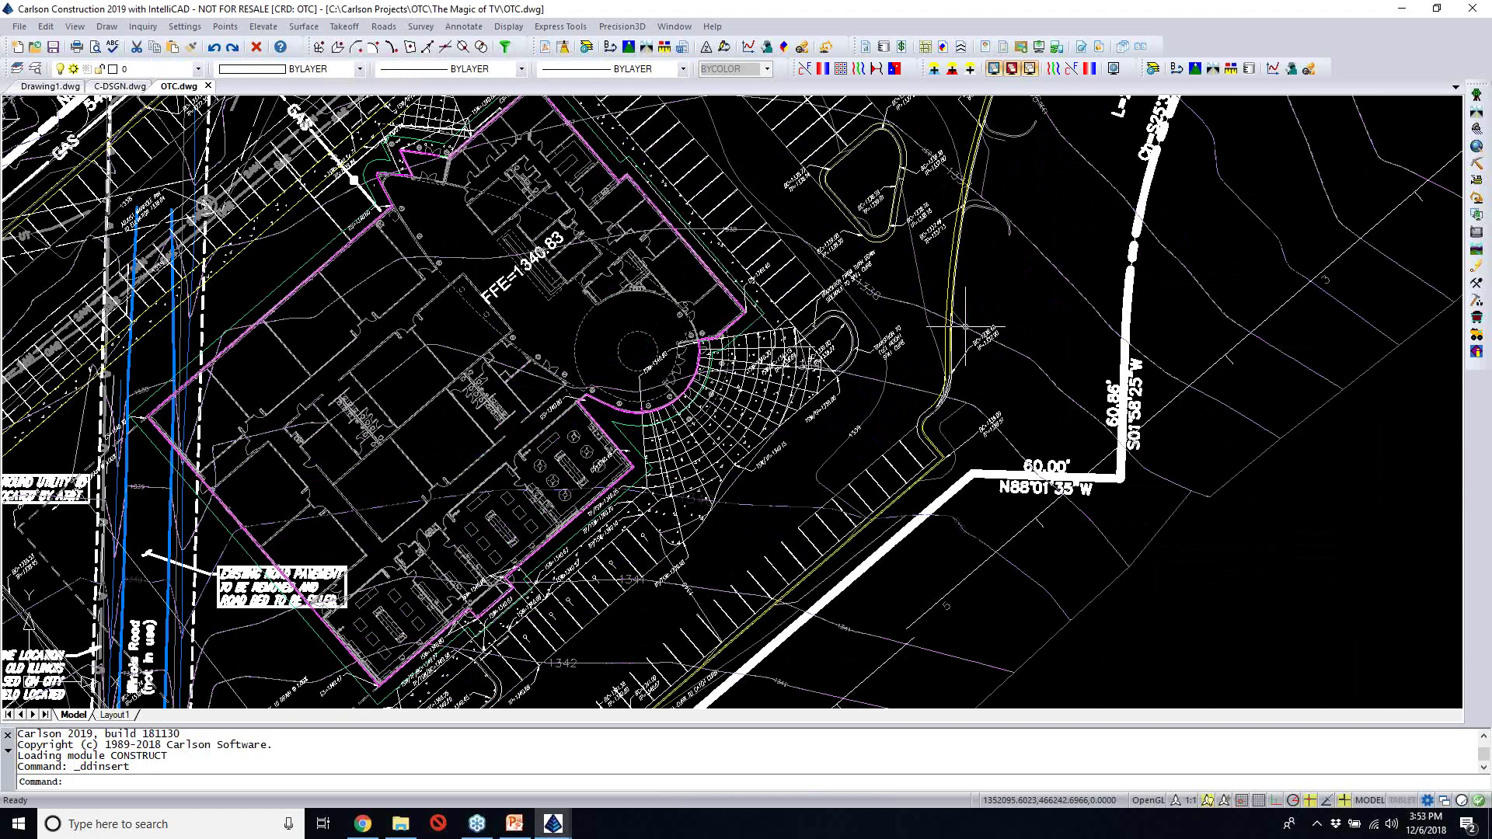
middle_click_drag(963, 224, 987, 315)
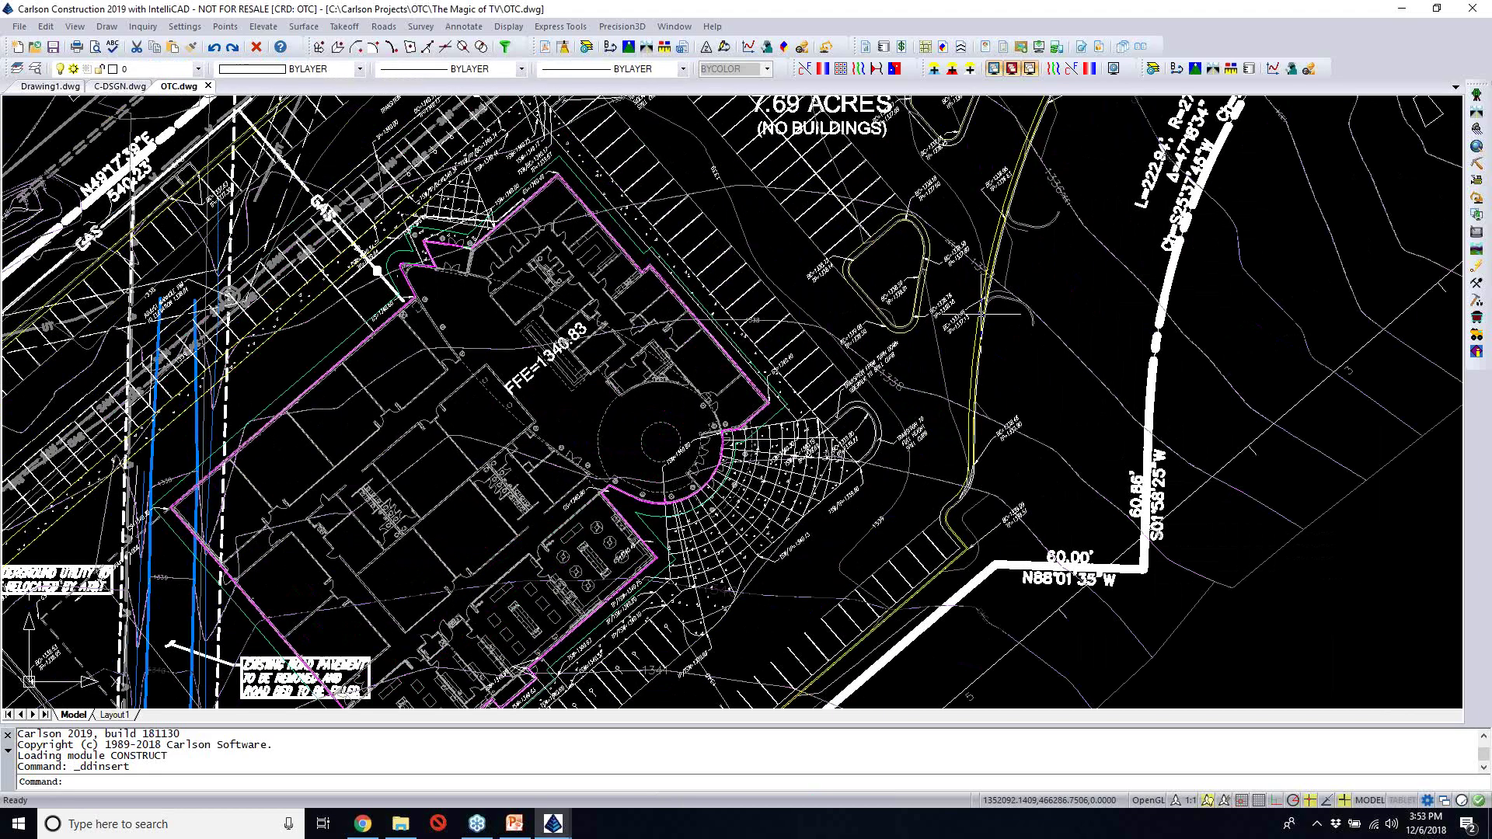
scroll(999, 315, "up", 4)
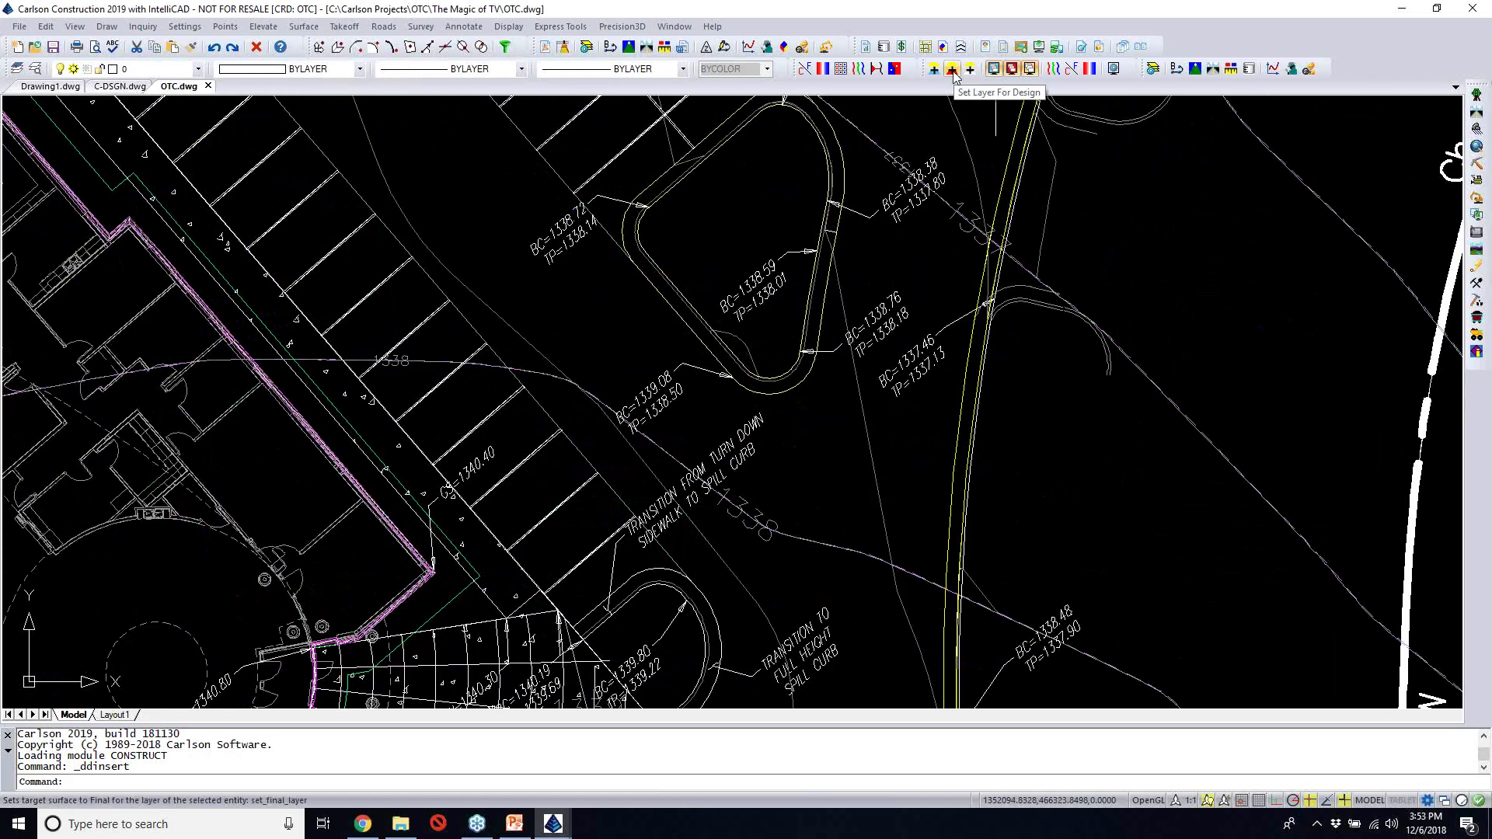
left_click(953, 71)
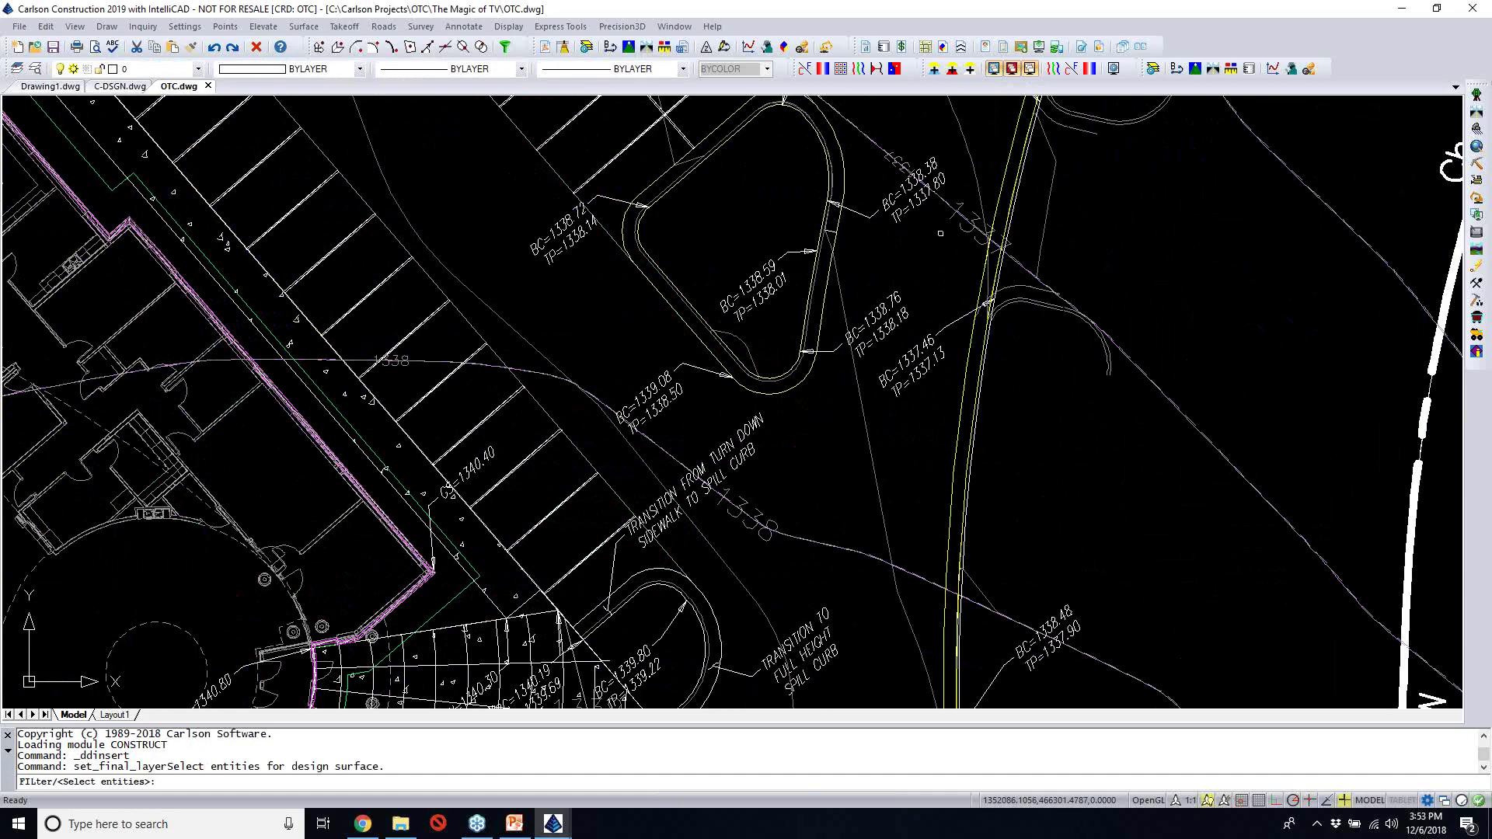
left_click(1001, 234)
left_click(687, 288)
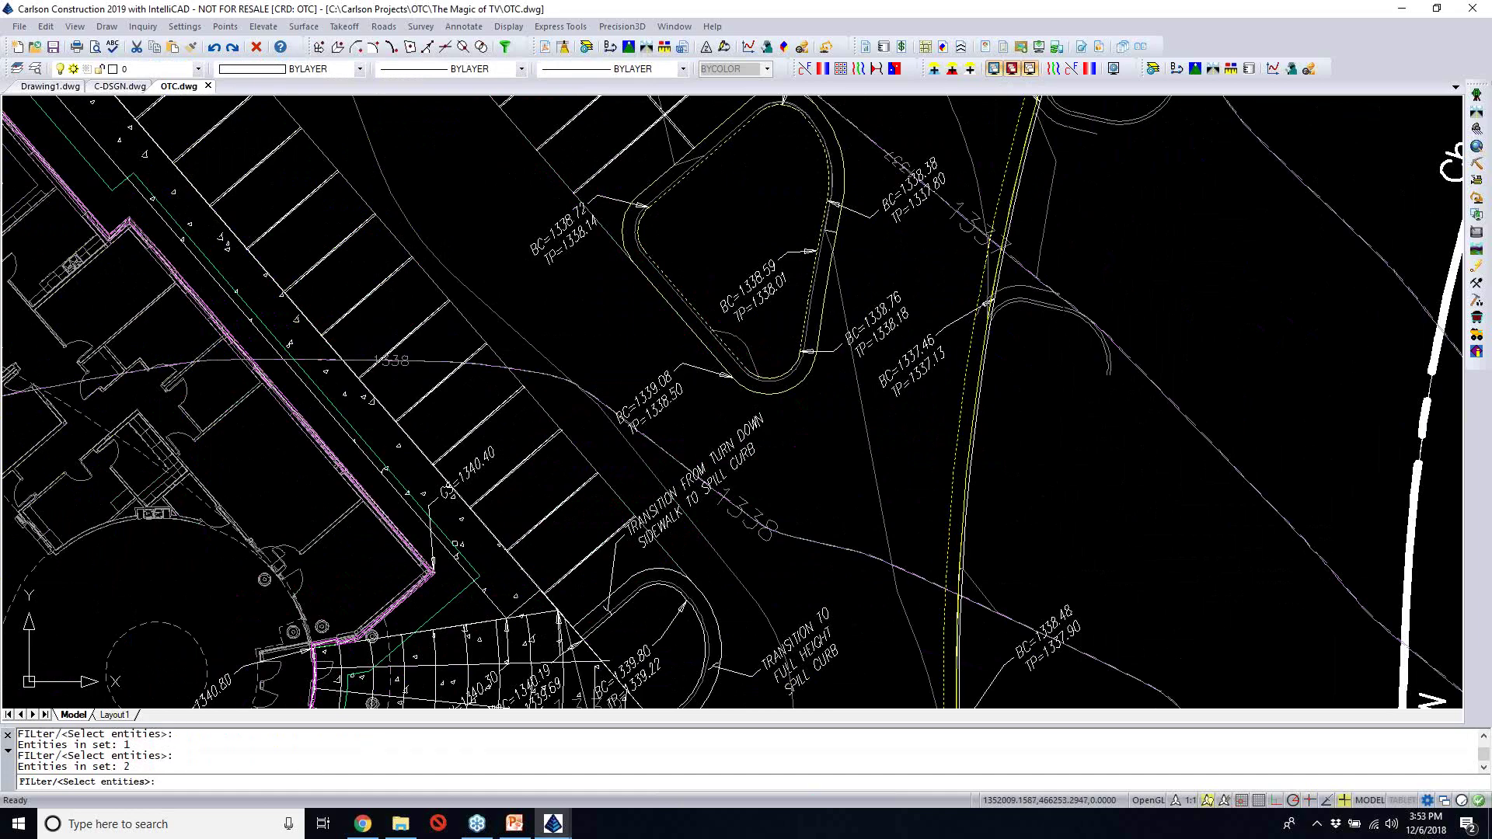
left_click(452, 542)
scroll(797, 629, "down", 3)
scroll(701, 288, "up", 5)
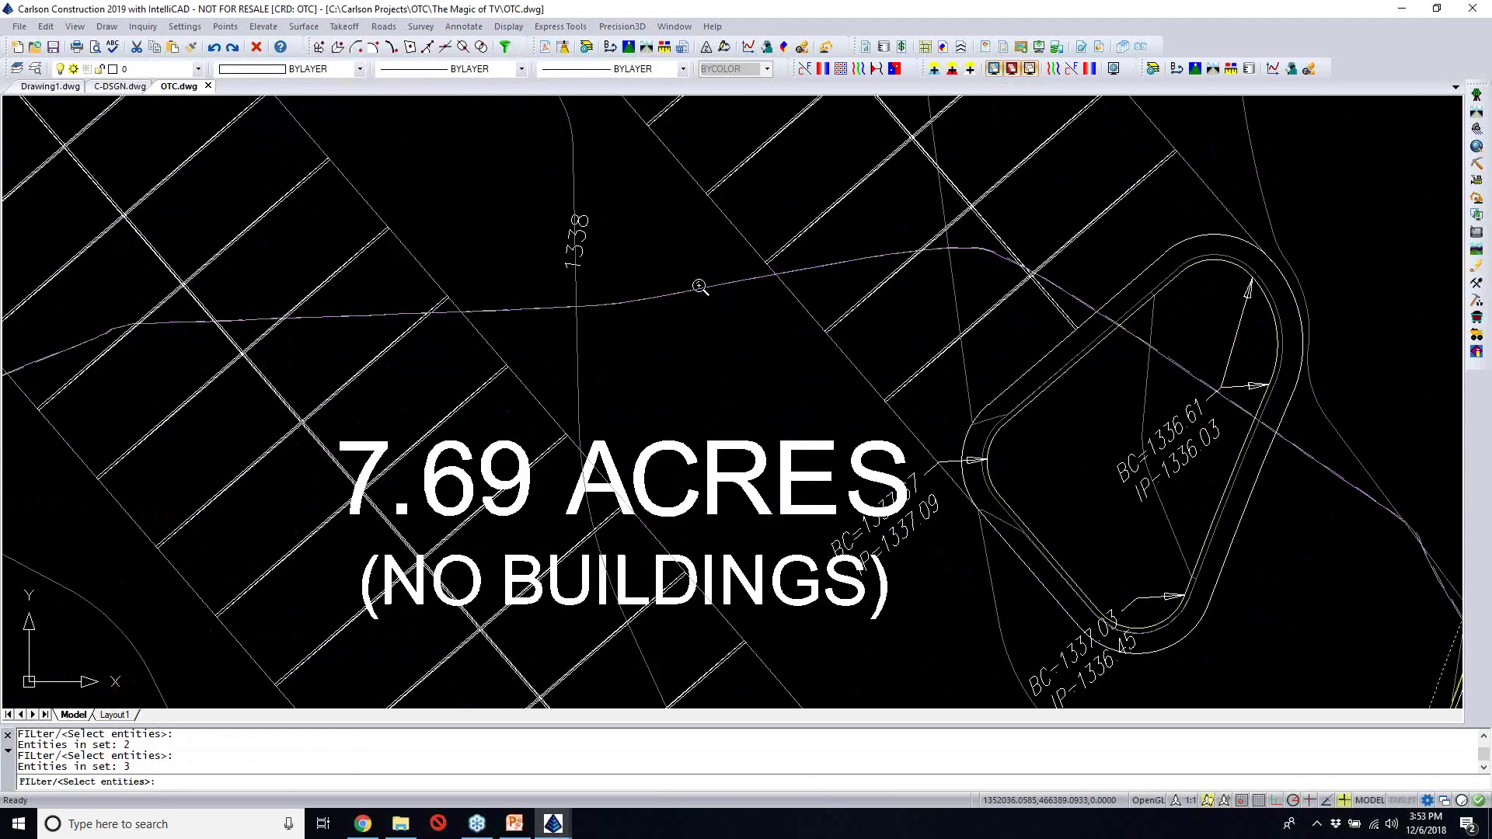
scroll(700, 288, "up", 2)
key("Return")
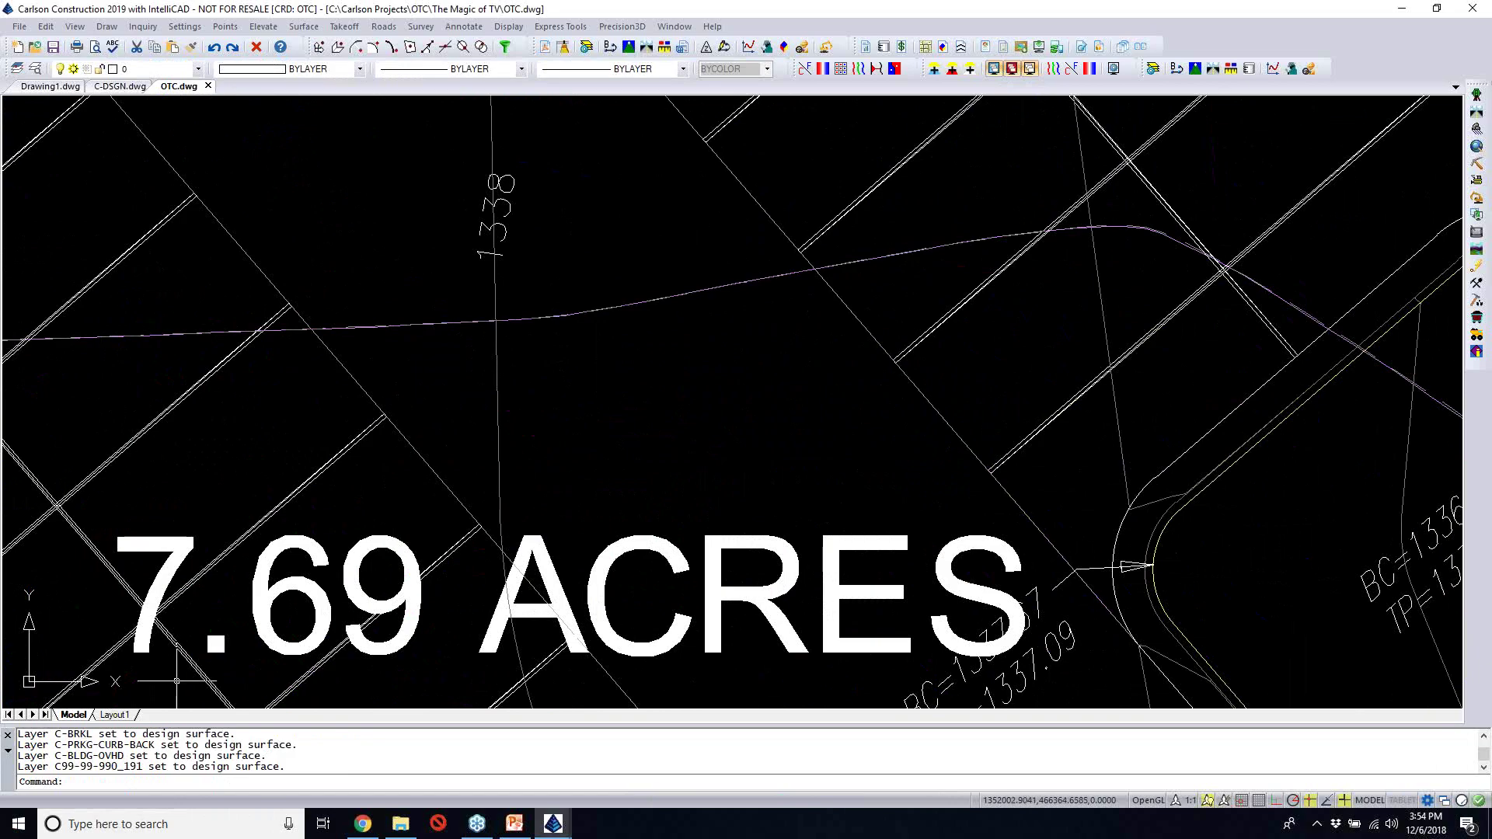
Purge all unused items from the OTC drawing, including the leftover layer C-MTCH
type("purge")
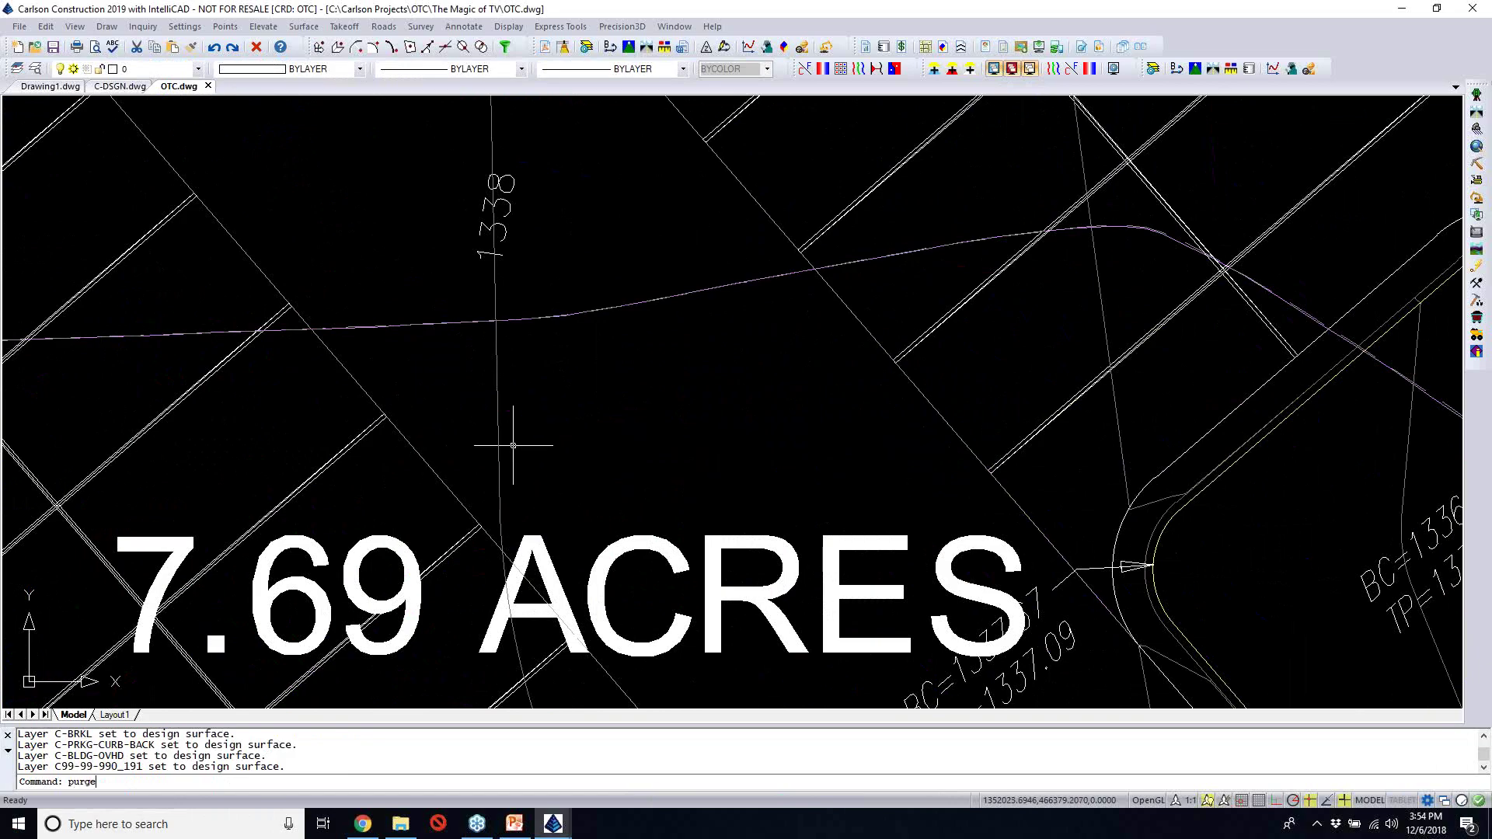
key("Return")
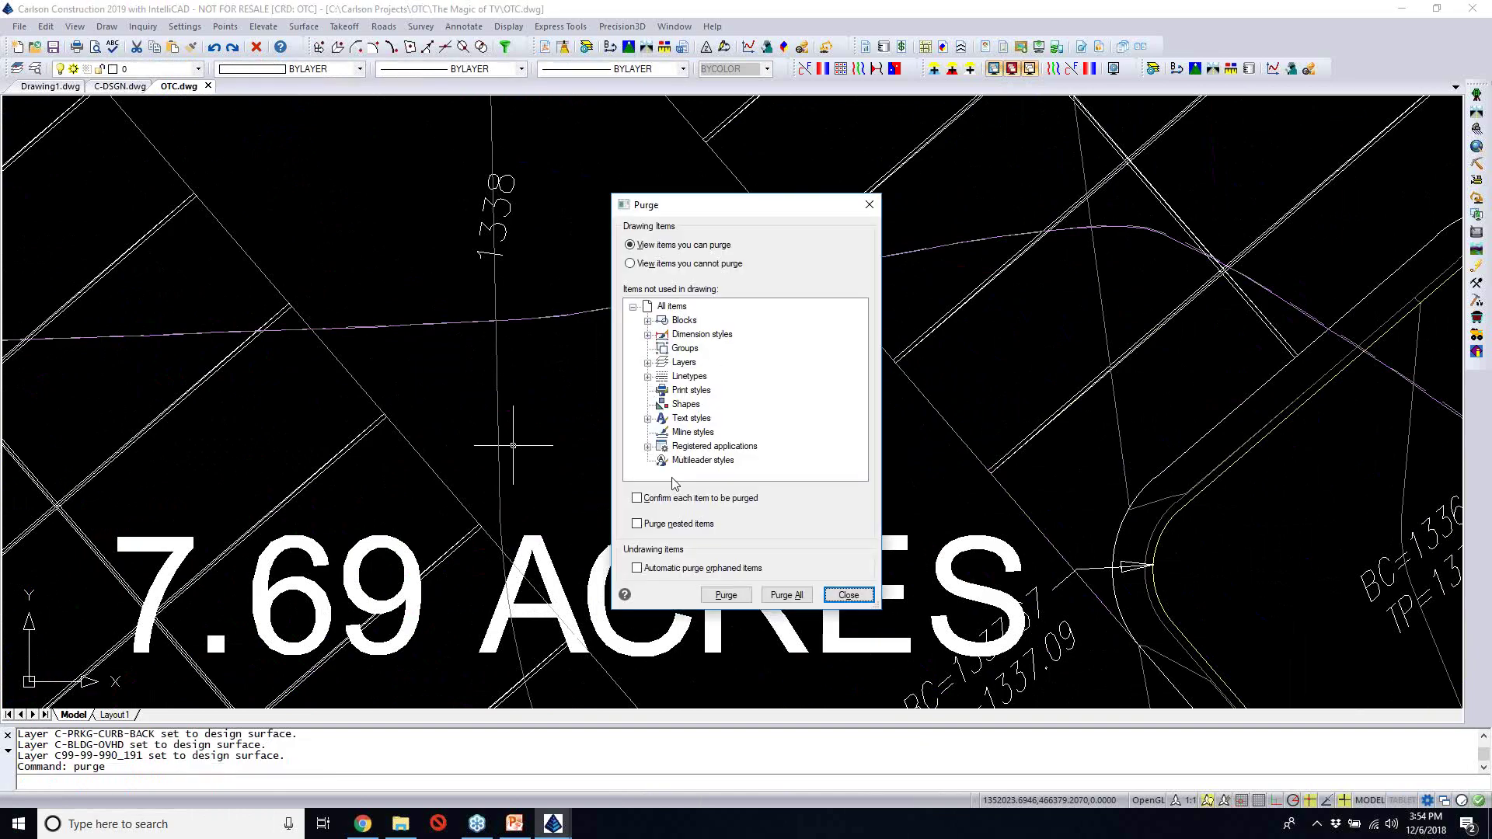
left_click(781, 594)
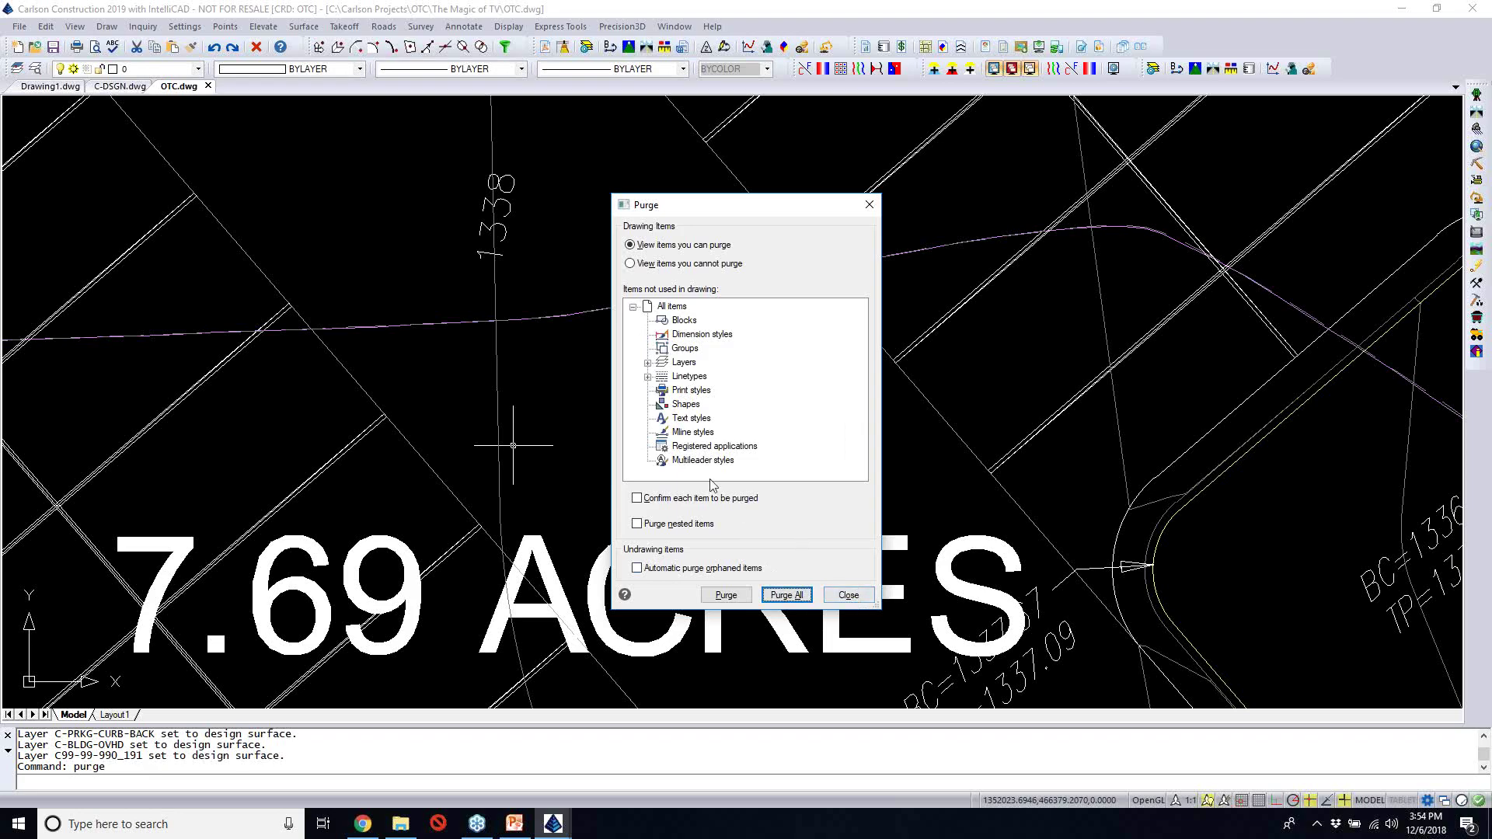
left_click(647, 363)
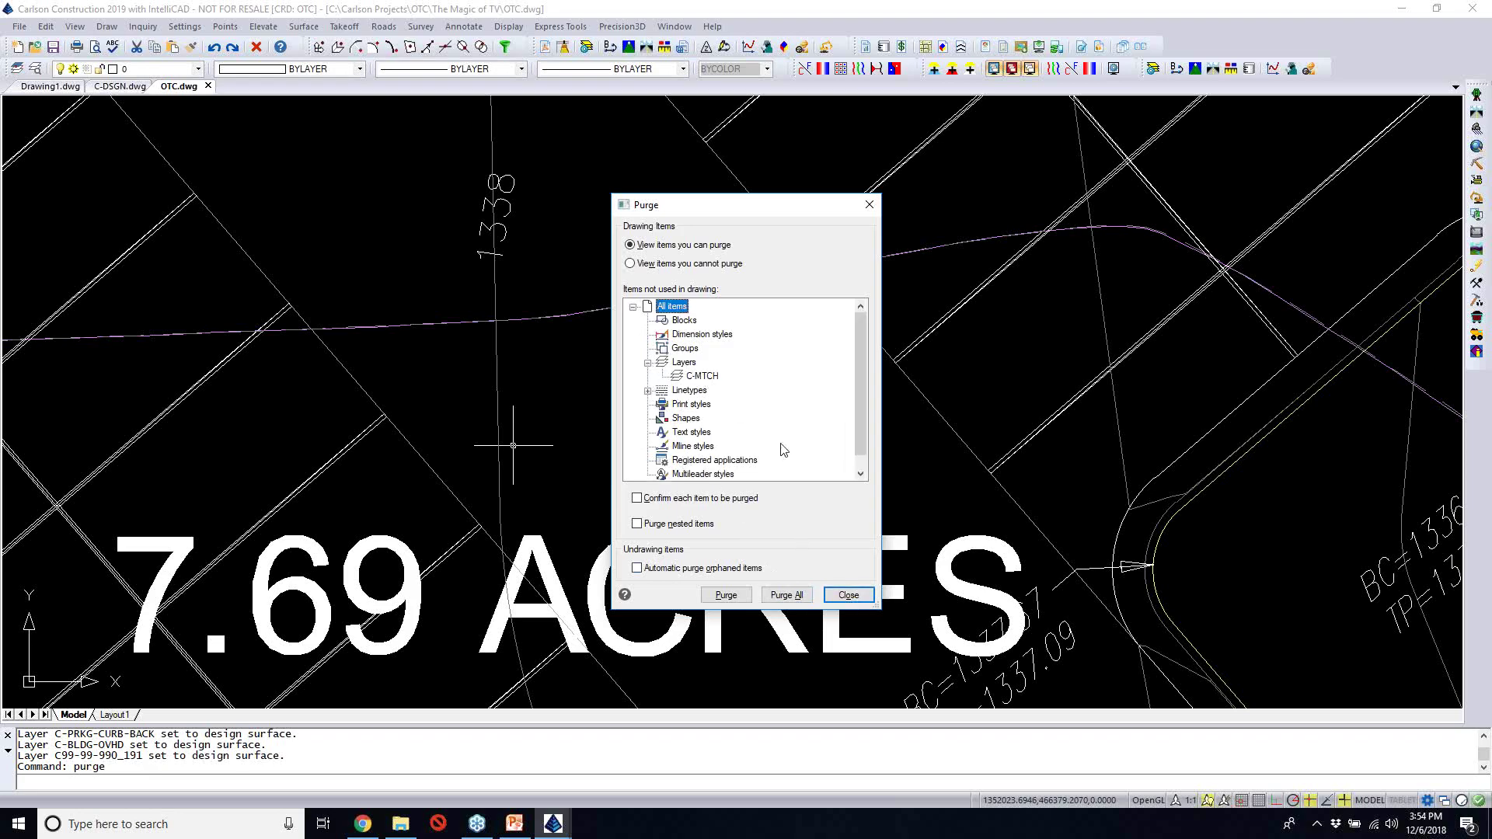
left_click(703, 377)
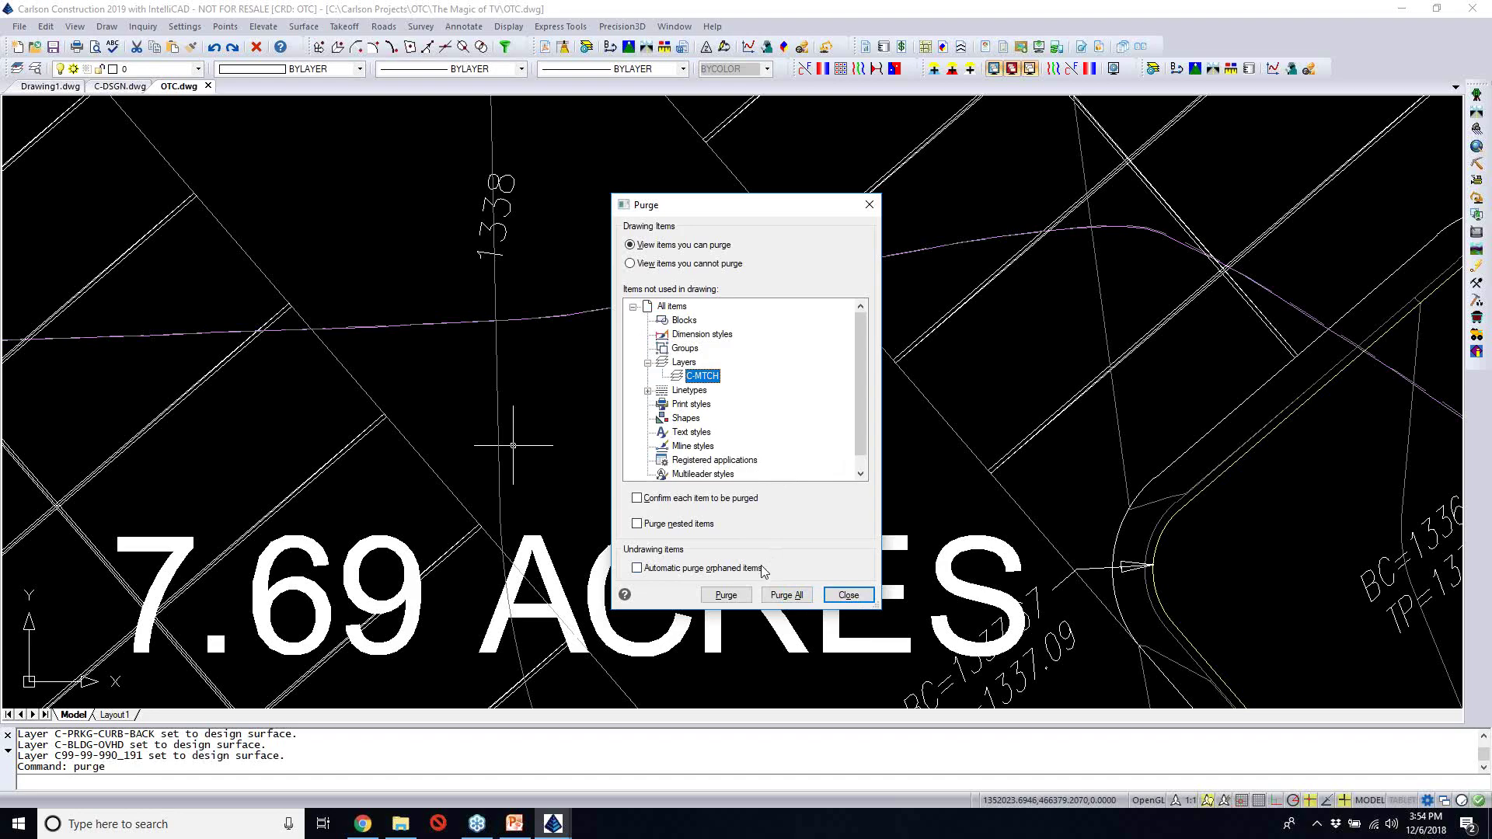
left_click(730, 597)
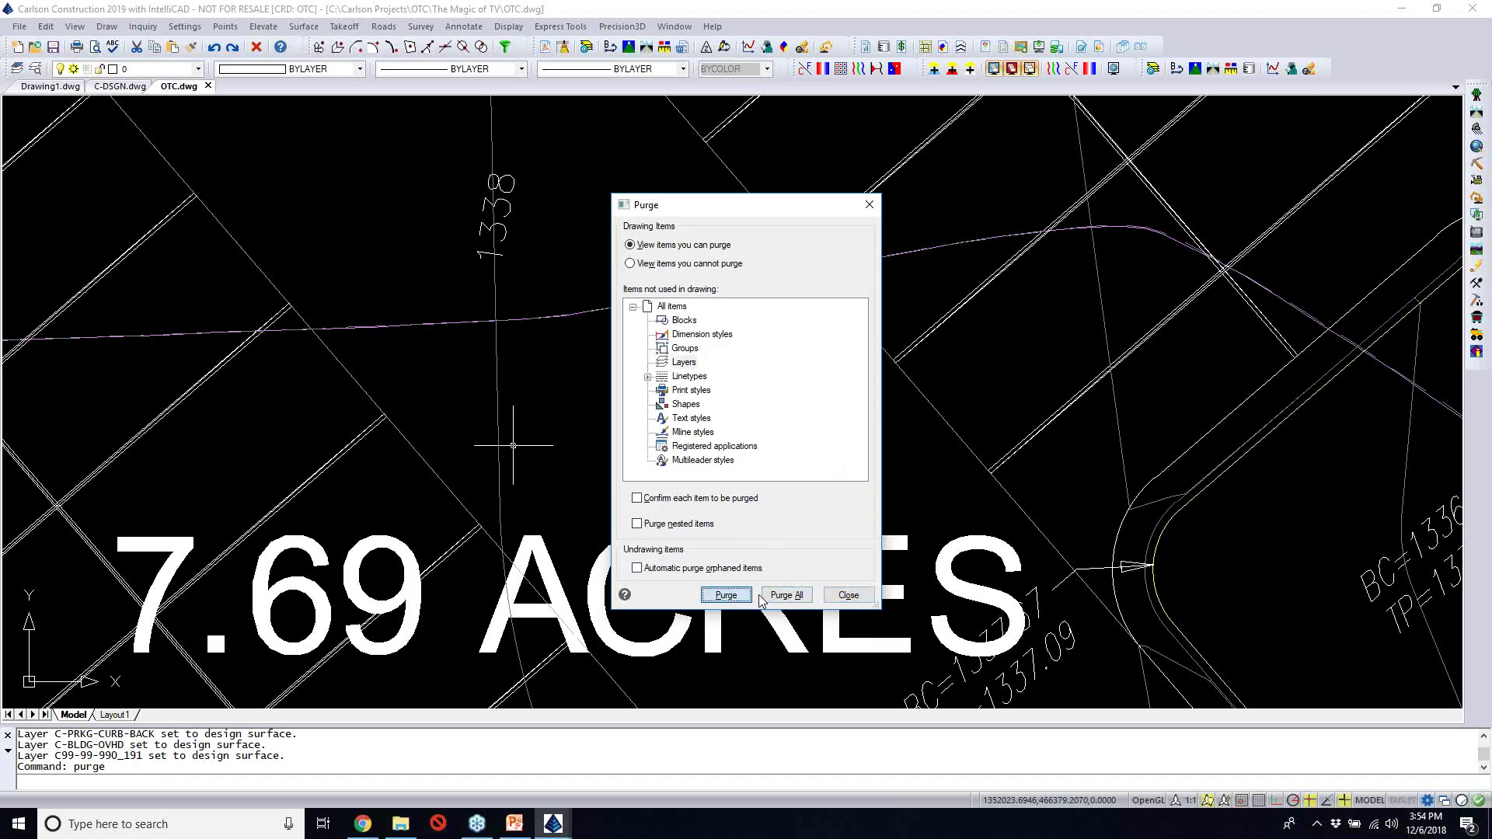
left_click(849, 596)
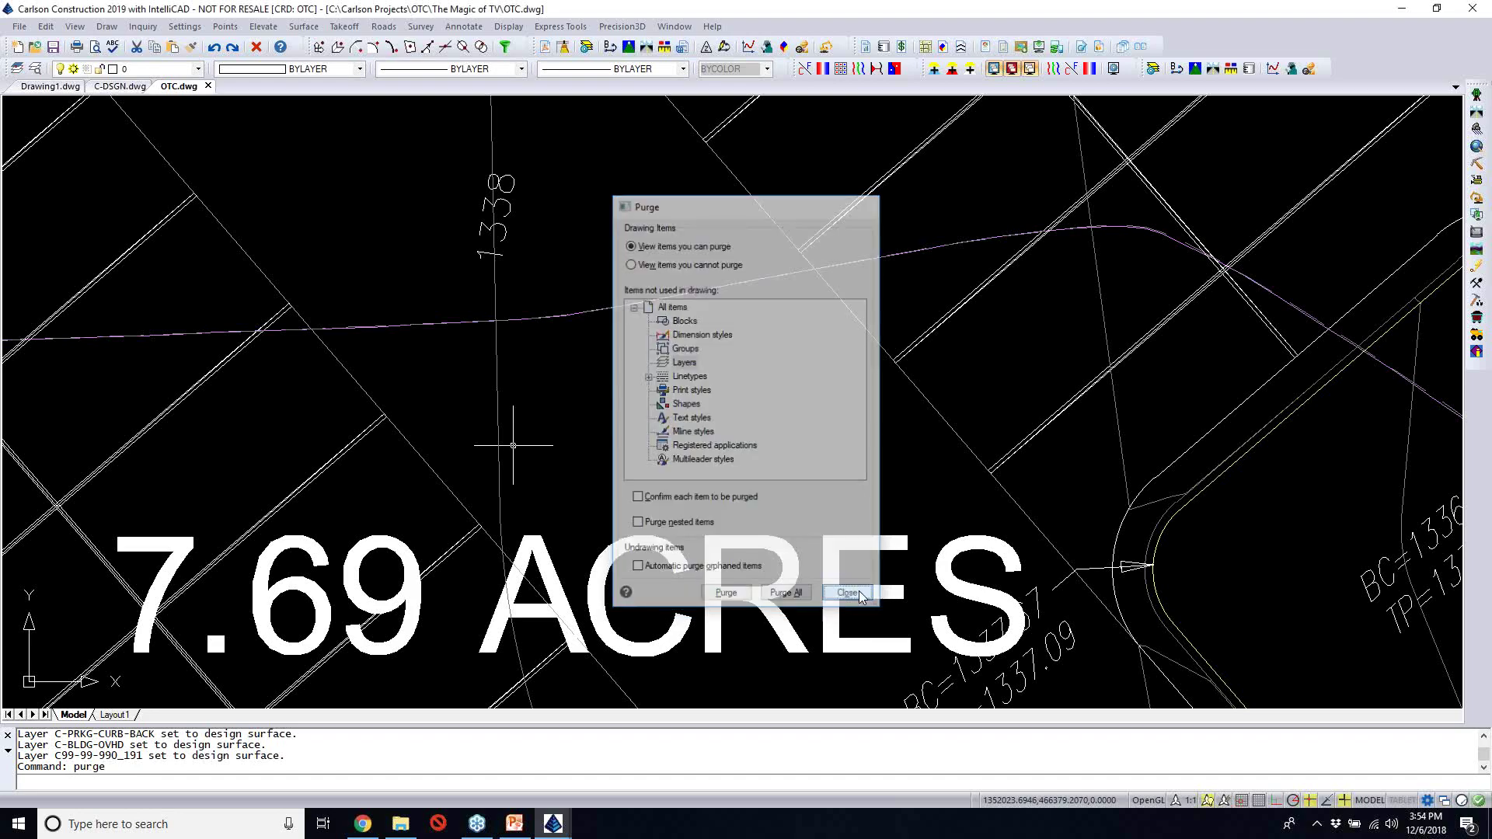
In Define Layer Surface/Material/Subgrade, move layers C-BLDG-OTLN, C-BLDG-OUTL2, C-PRKG-DRAN, C-TOPO-MAJR and C-TOPO-MINR from the Other target to Design
left_click(344, 26)
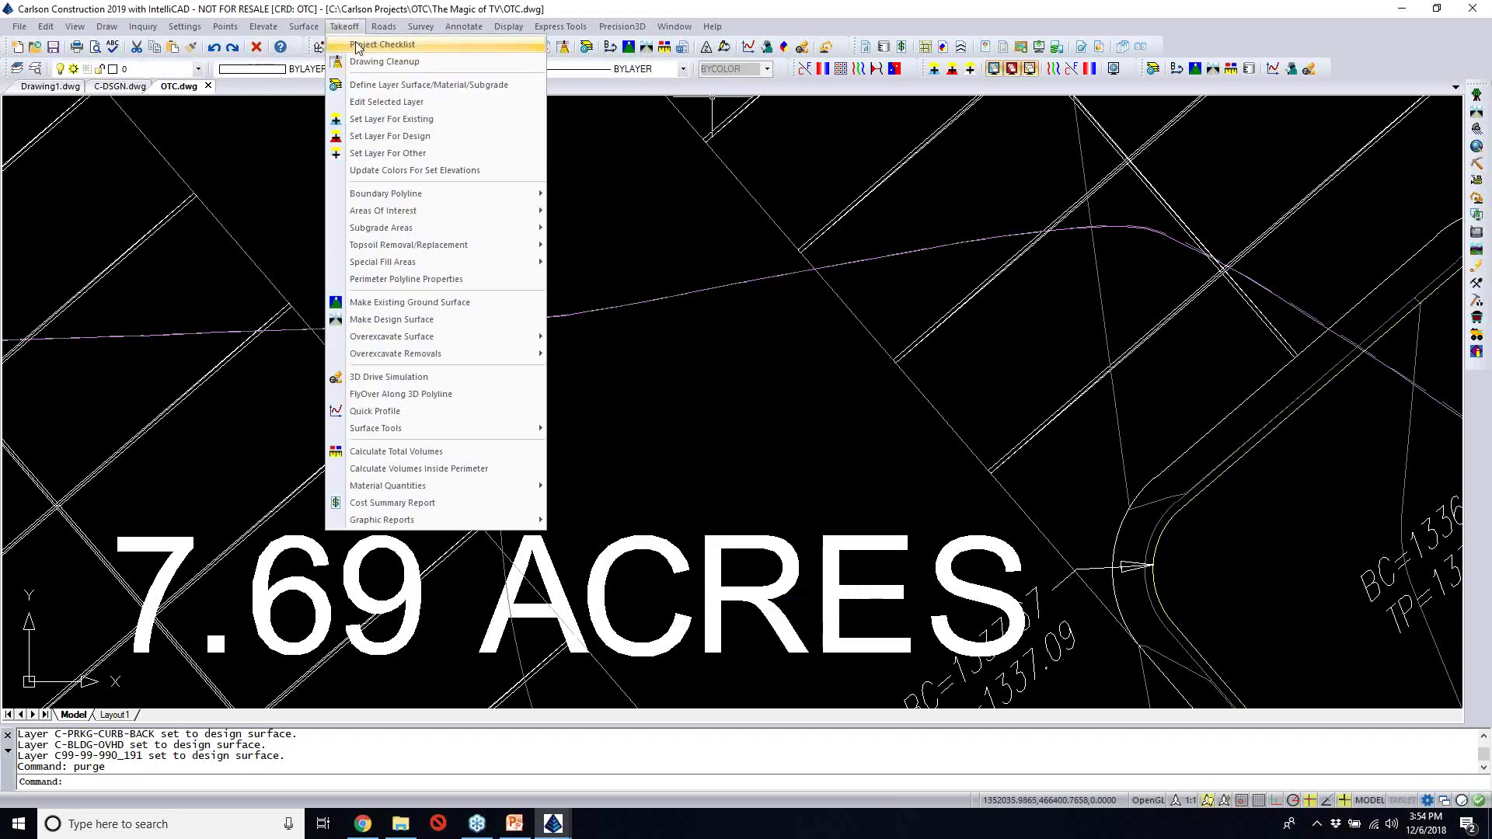
left_click(368, 85)
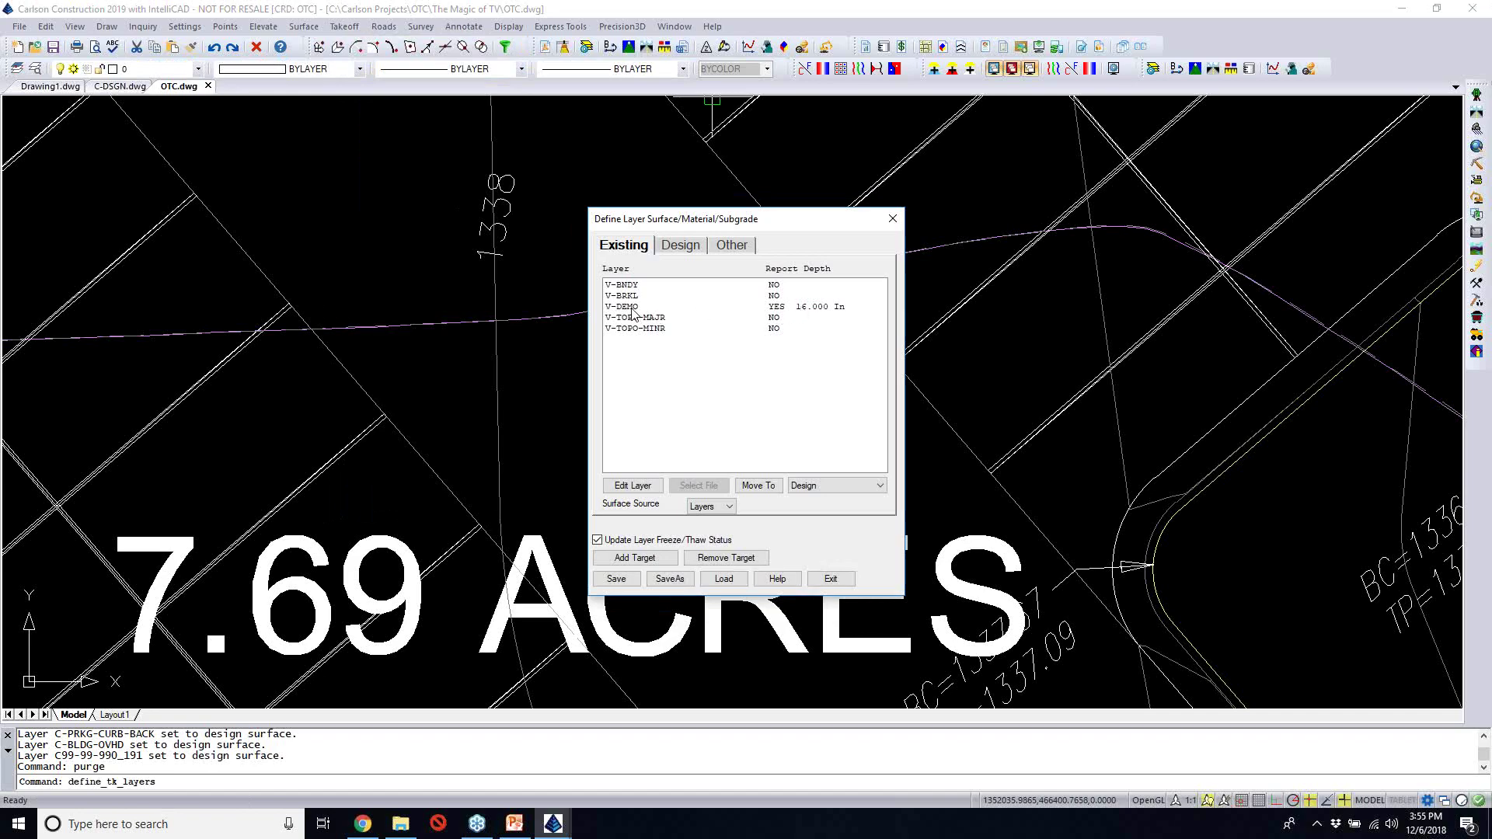
left_click(730, 246)
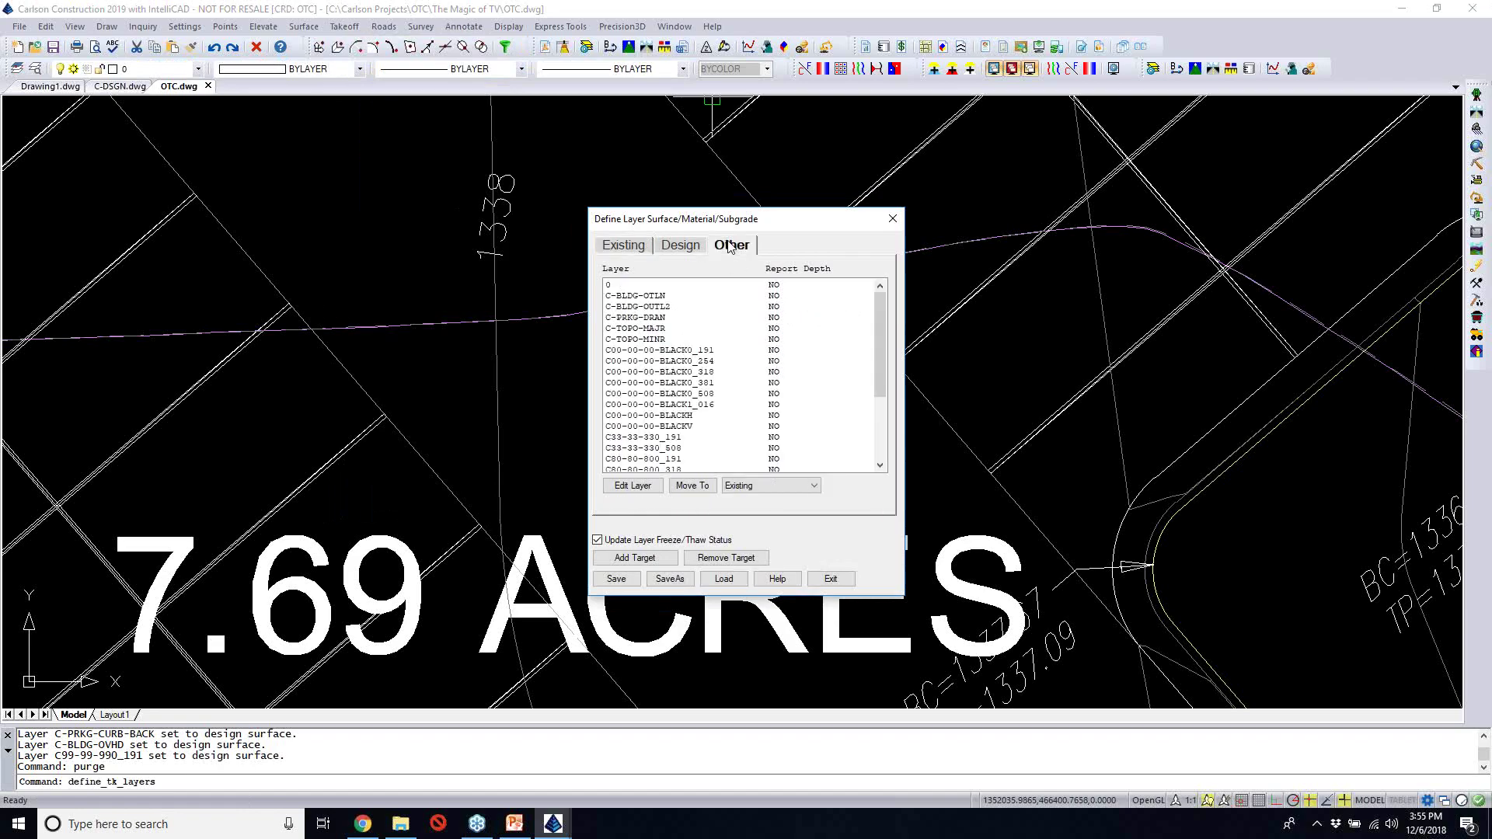
left_click(640, 297)
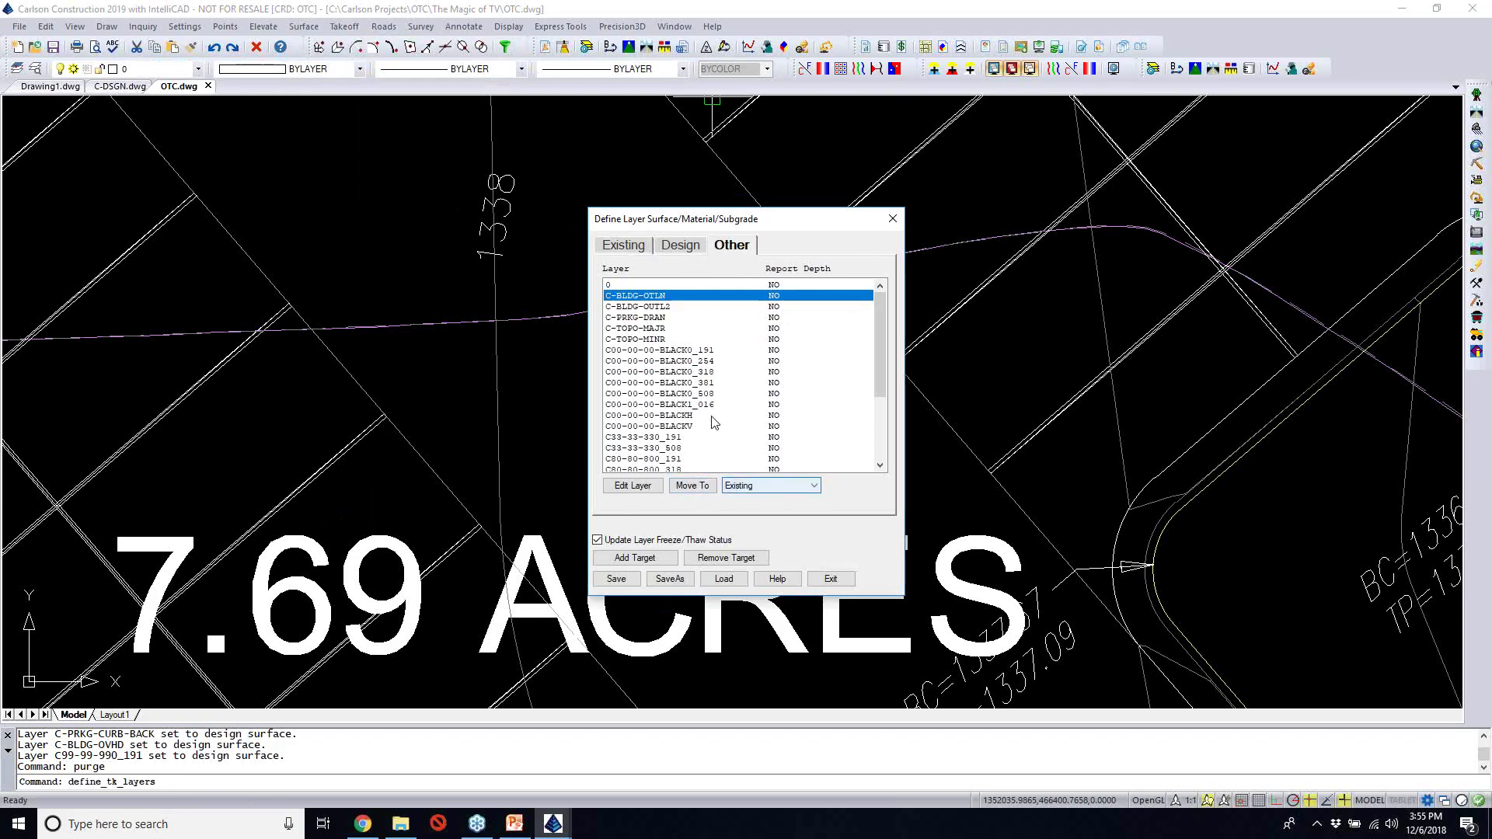
left_click(655, 340, "shift")
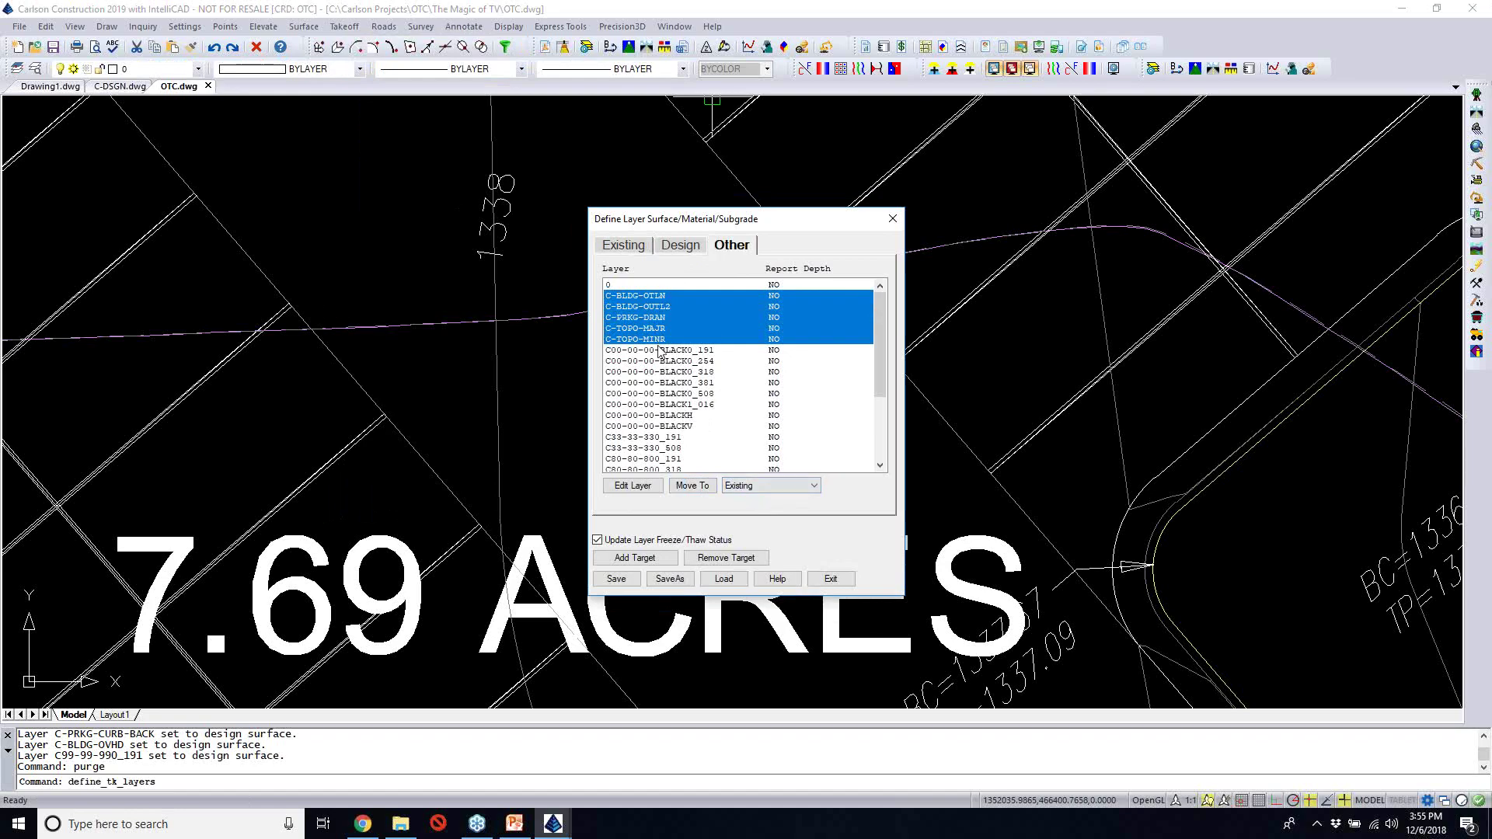
left_click(767, 488)
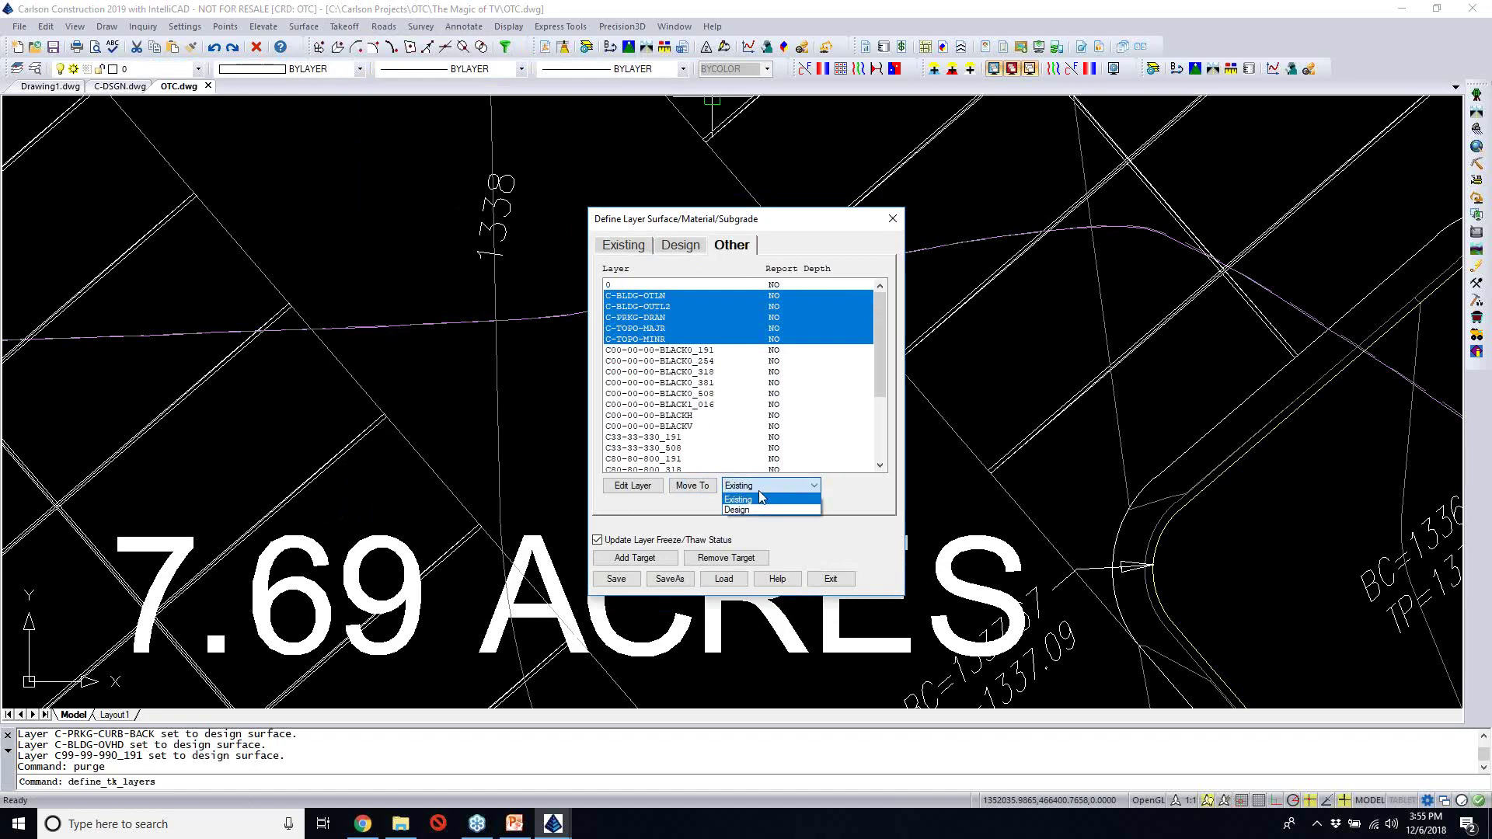
left_click(773, 506)
left_click(693, 487)
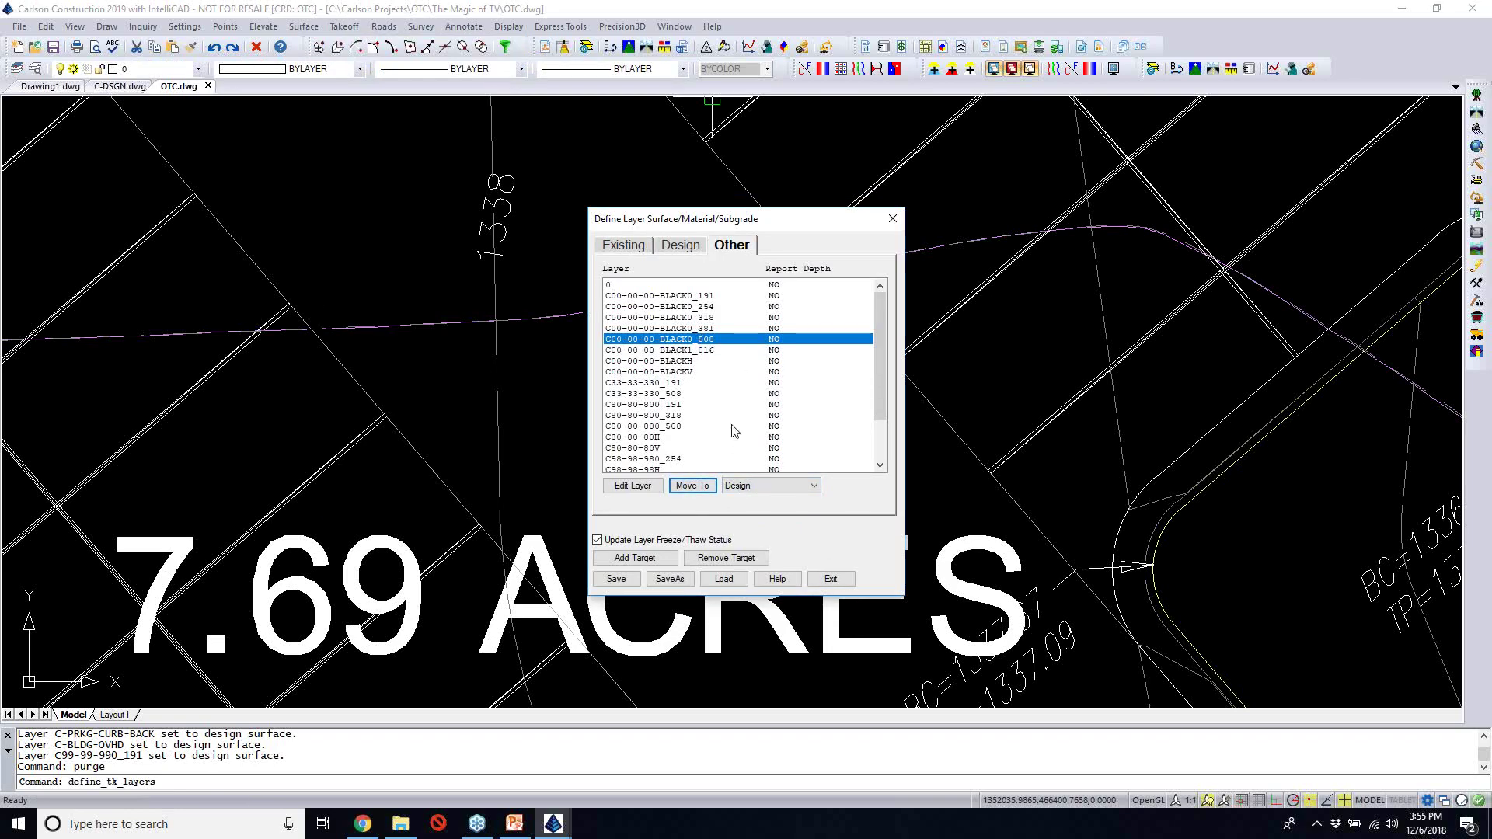
left_click_drag(883, 365, 874, 400)
left_click_drag(874, 400, 879, 339)
Move layers C99-99-990_191 and C-BLDG-OUTL2 from the Design target to Other
left_click(687, 247)
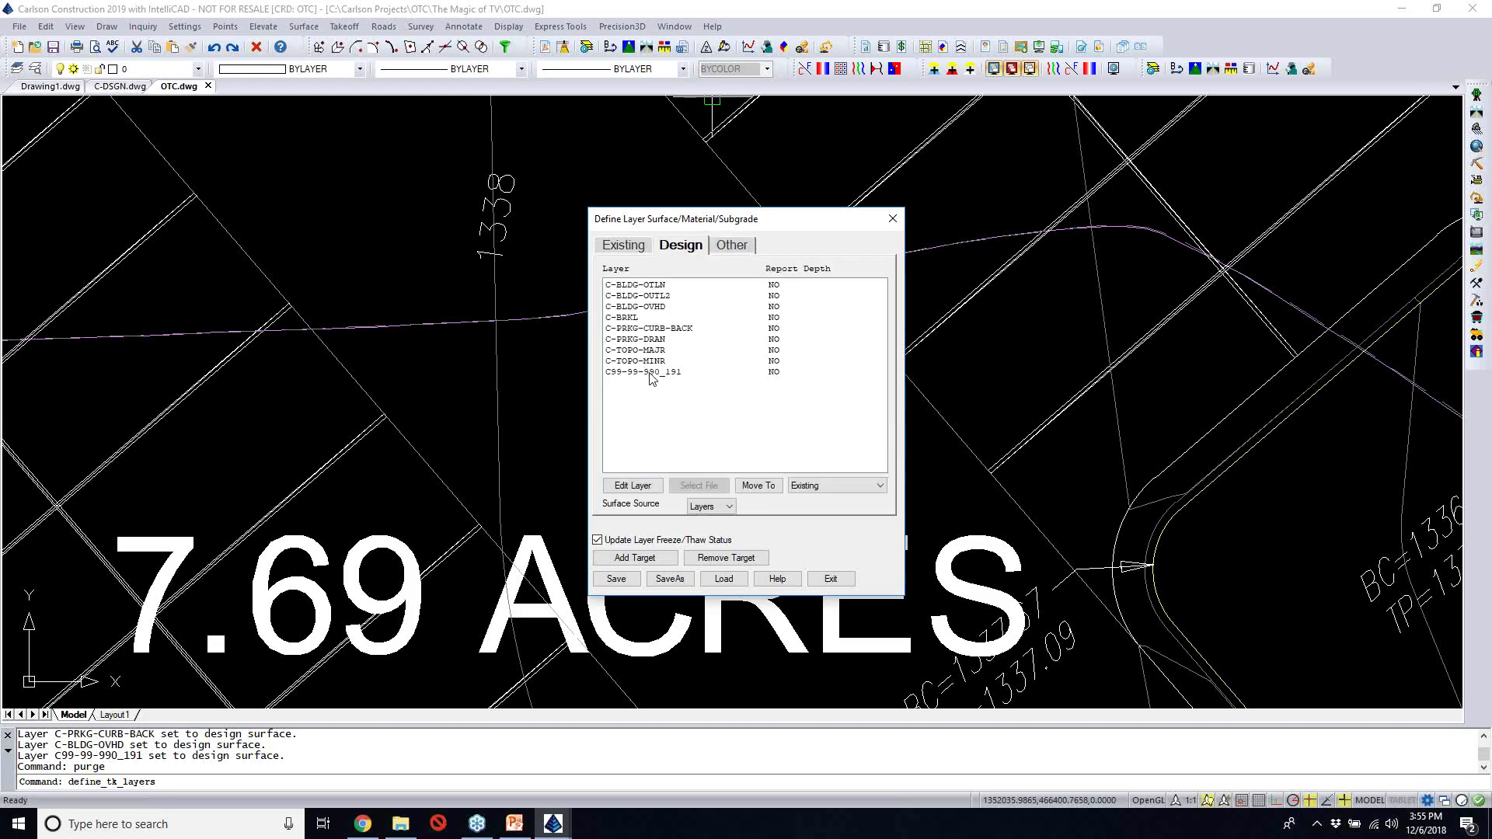
left_click(655, 373)
left_click(826, 487)
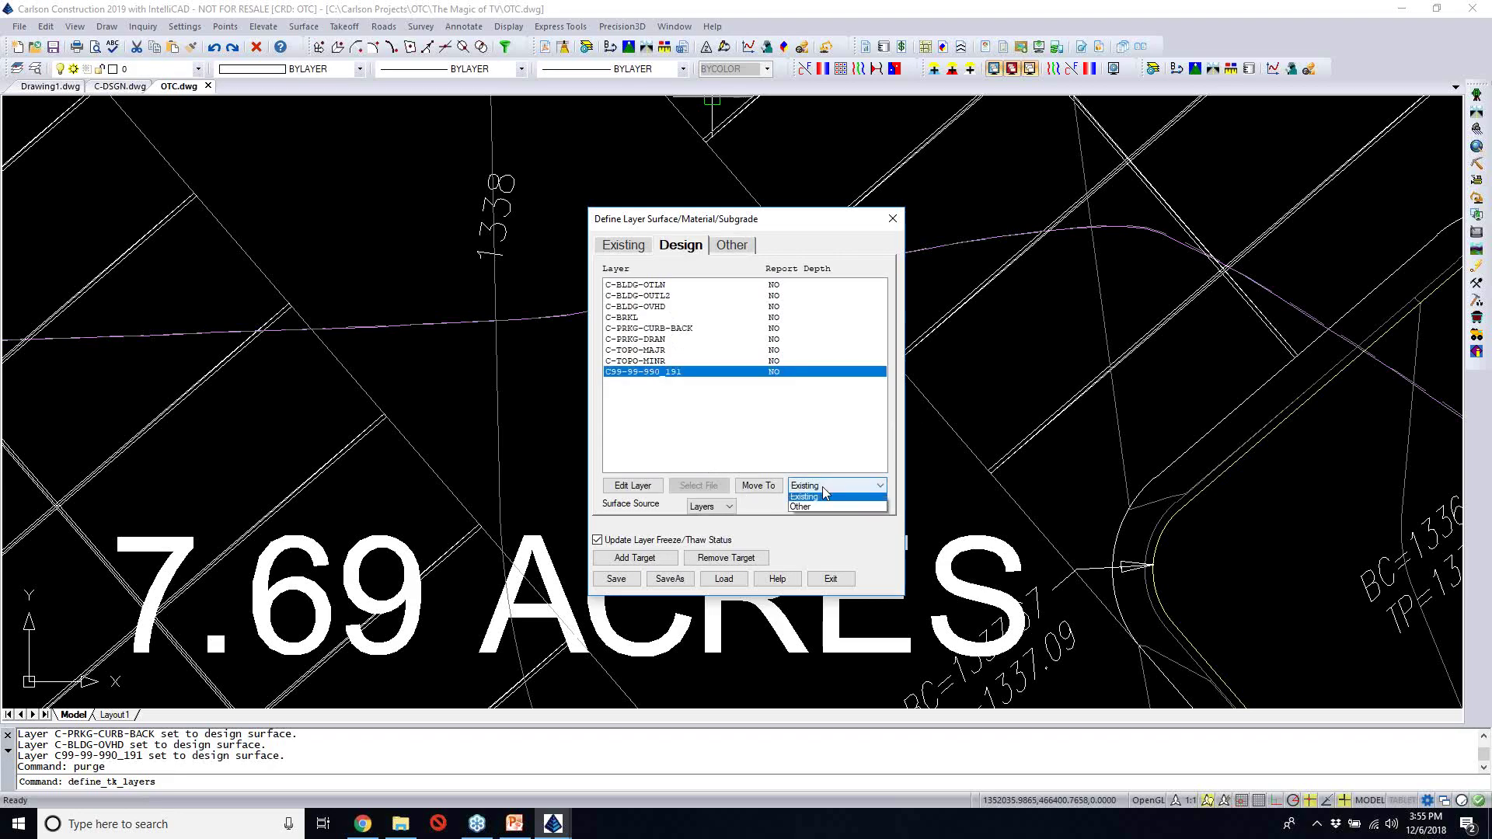
left_click(818, 506)
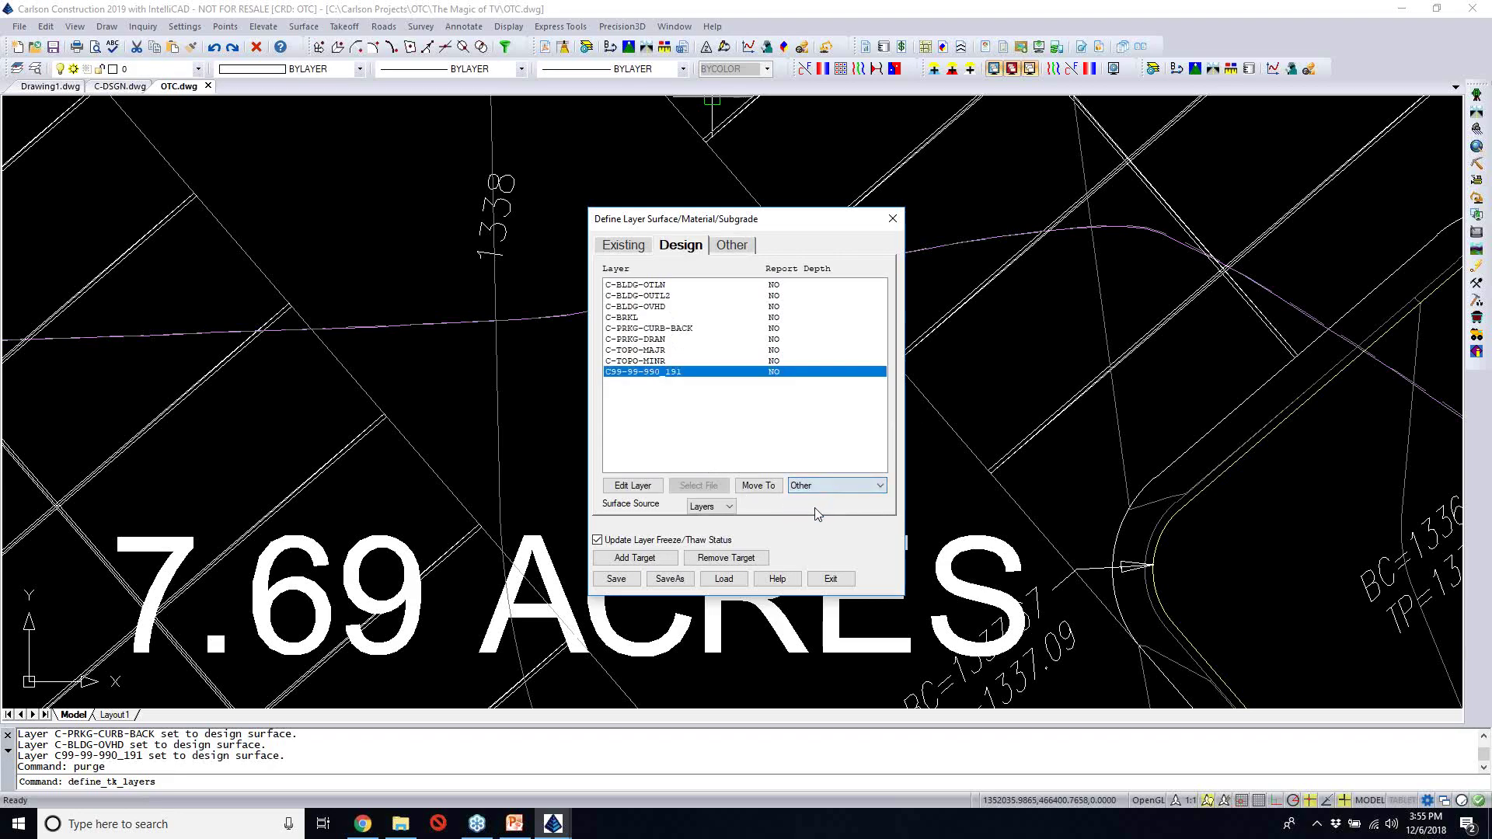
left_click(764, 489)
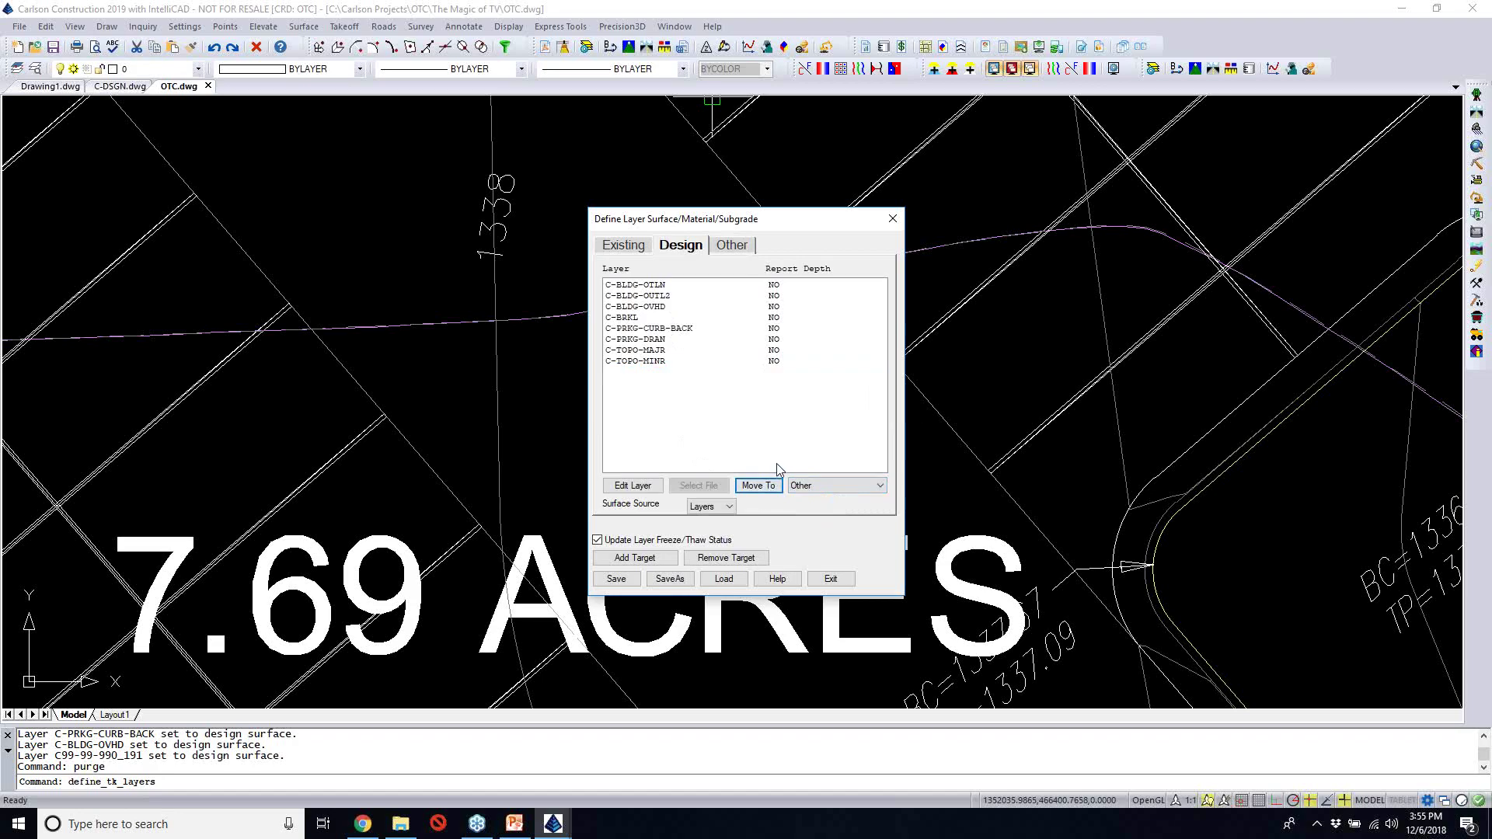
left_click(631, 298)
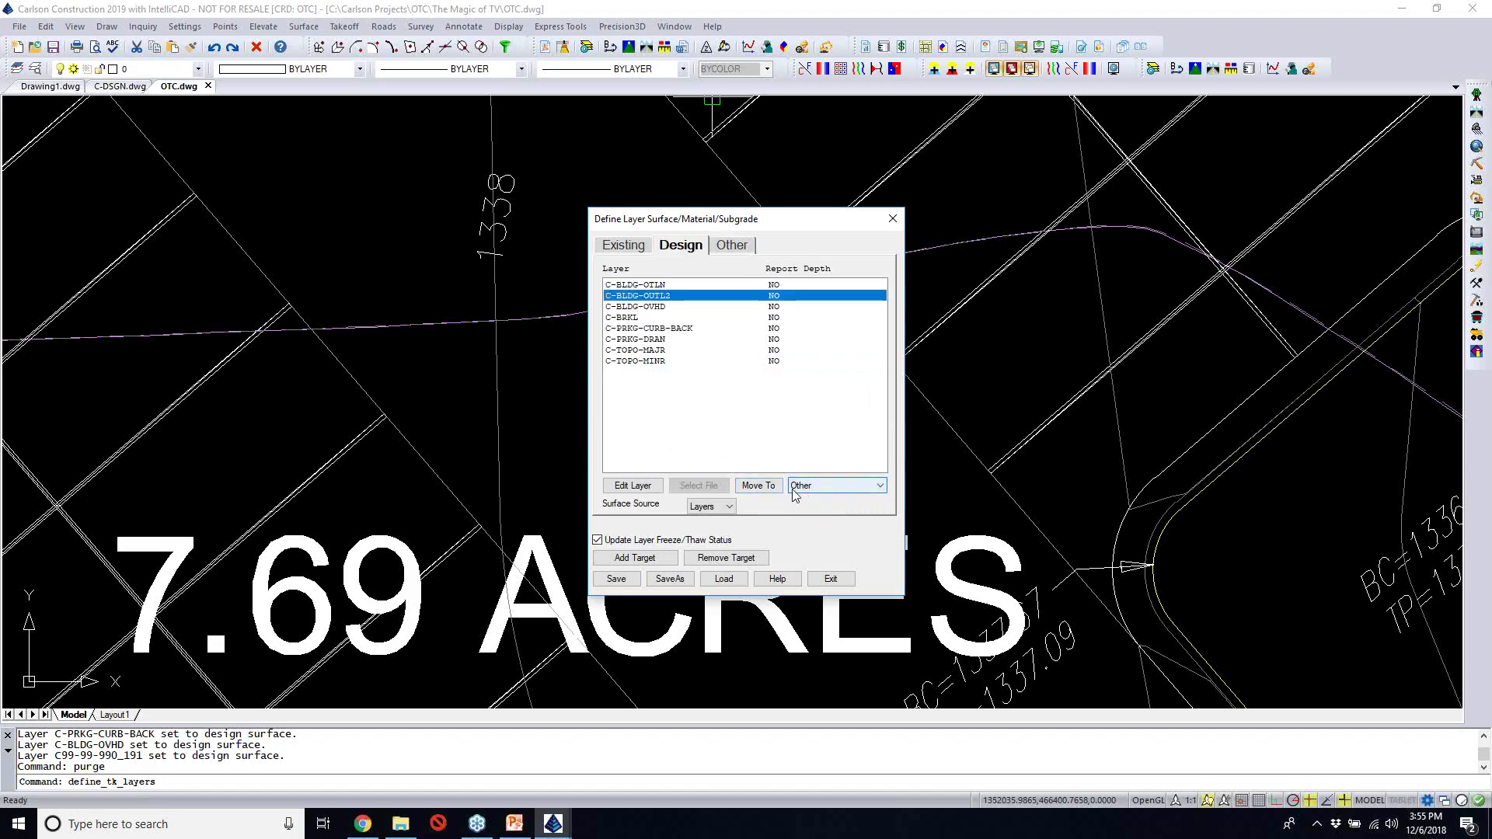
left_click(764, 490)
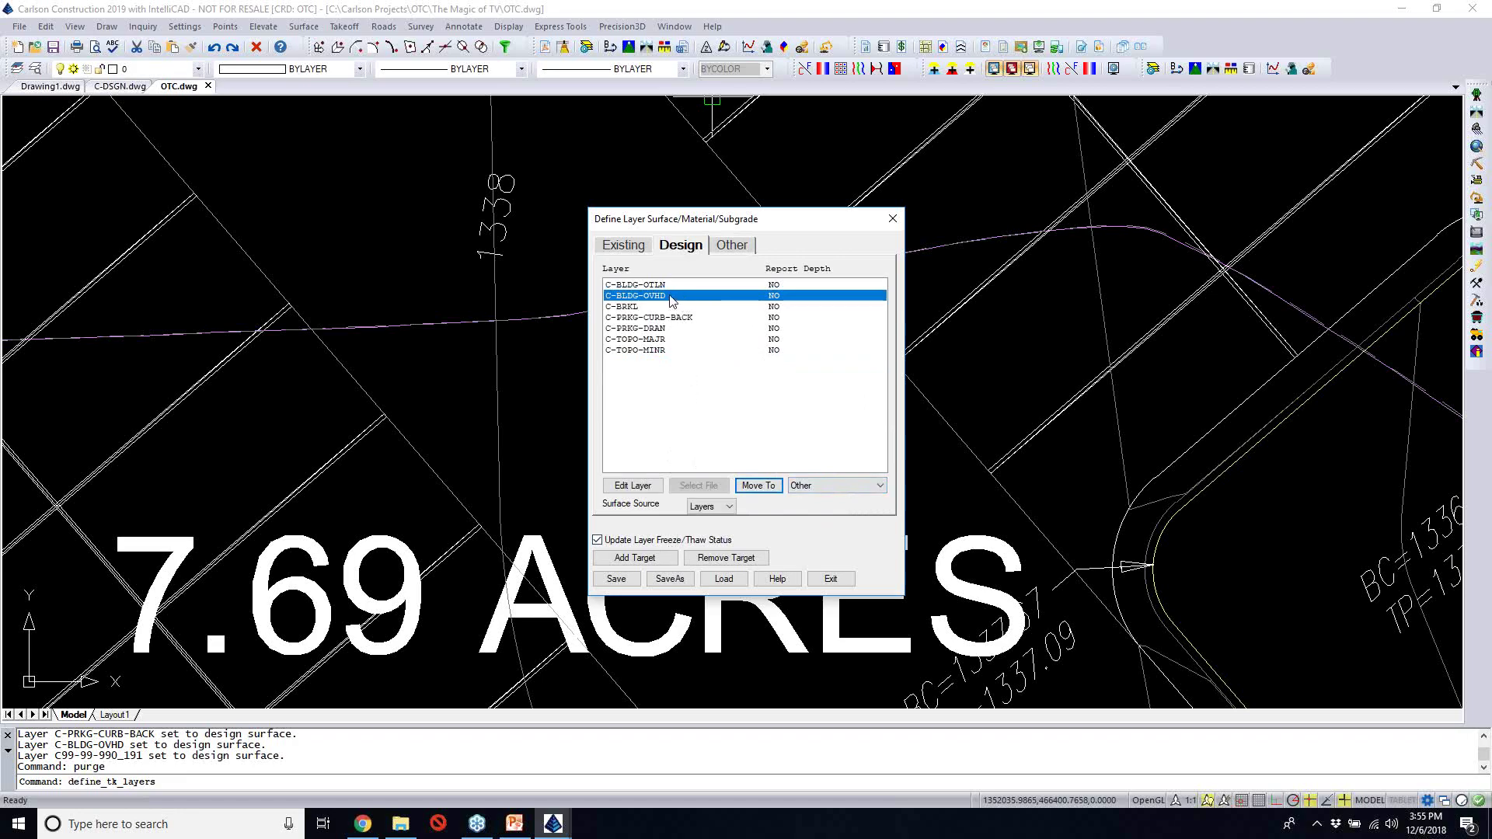
Edit the material of design layer C-BLDG-OTLN, adding a Concrete subgrade with a depth of 8 inches
left_click(647, 285)
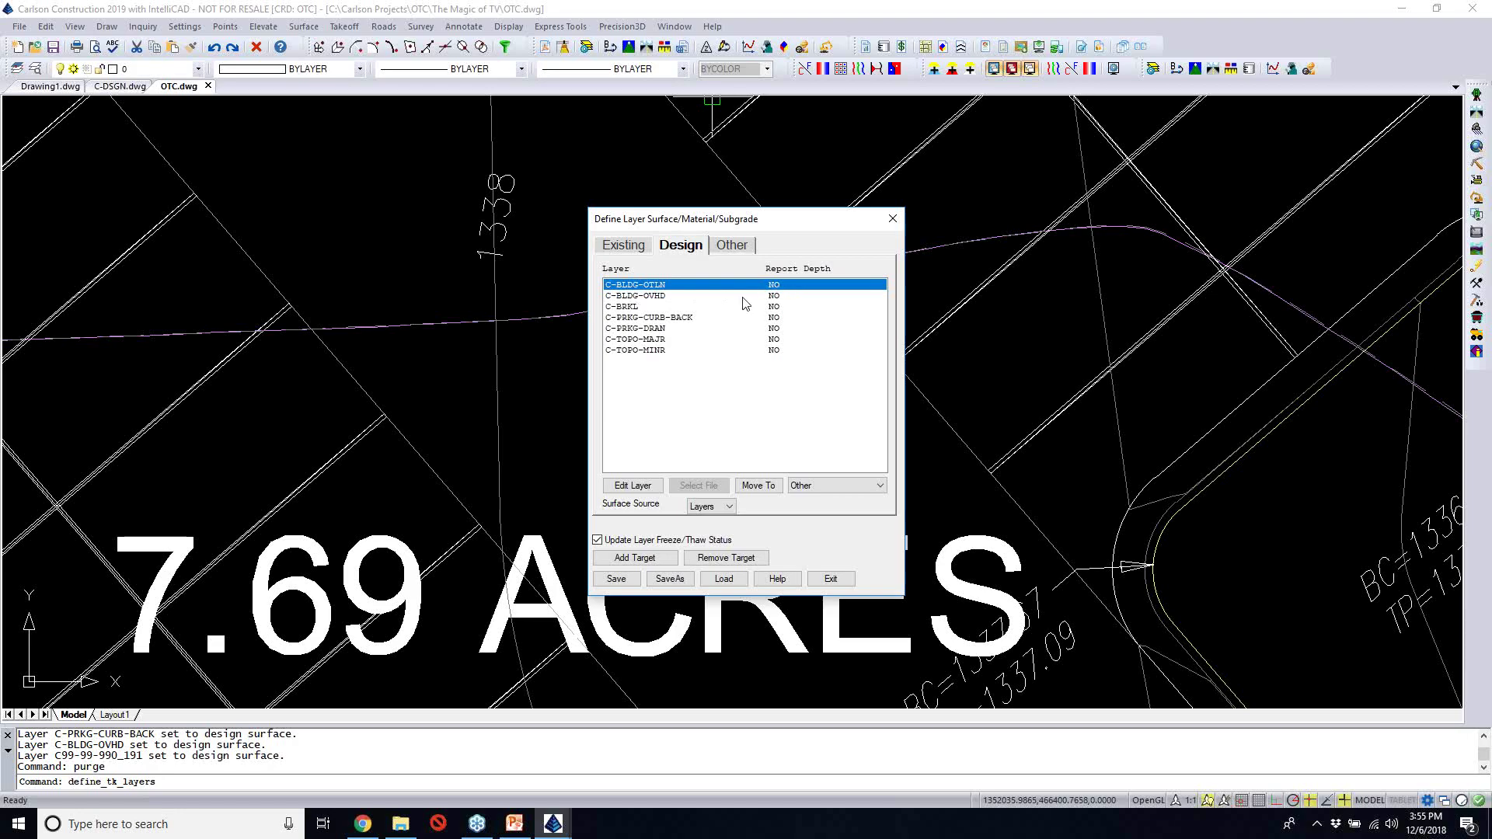
left_click(644, 490)
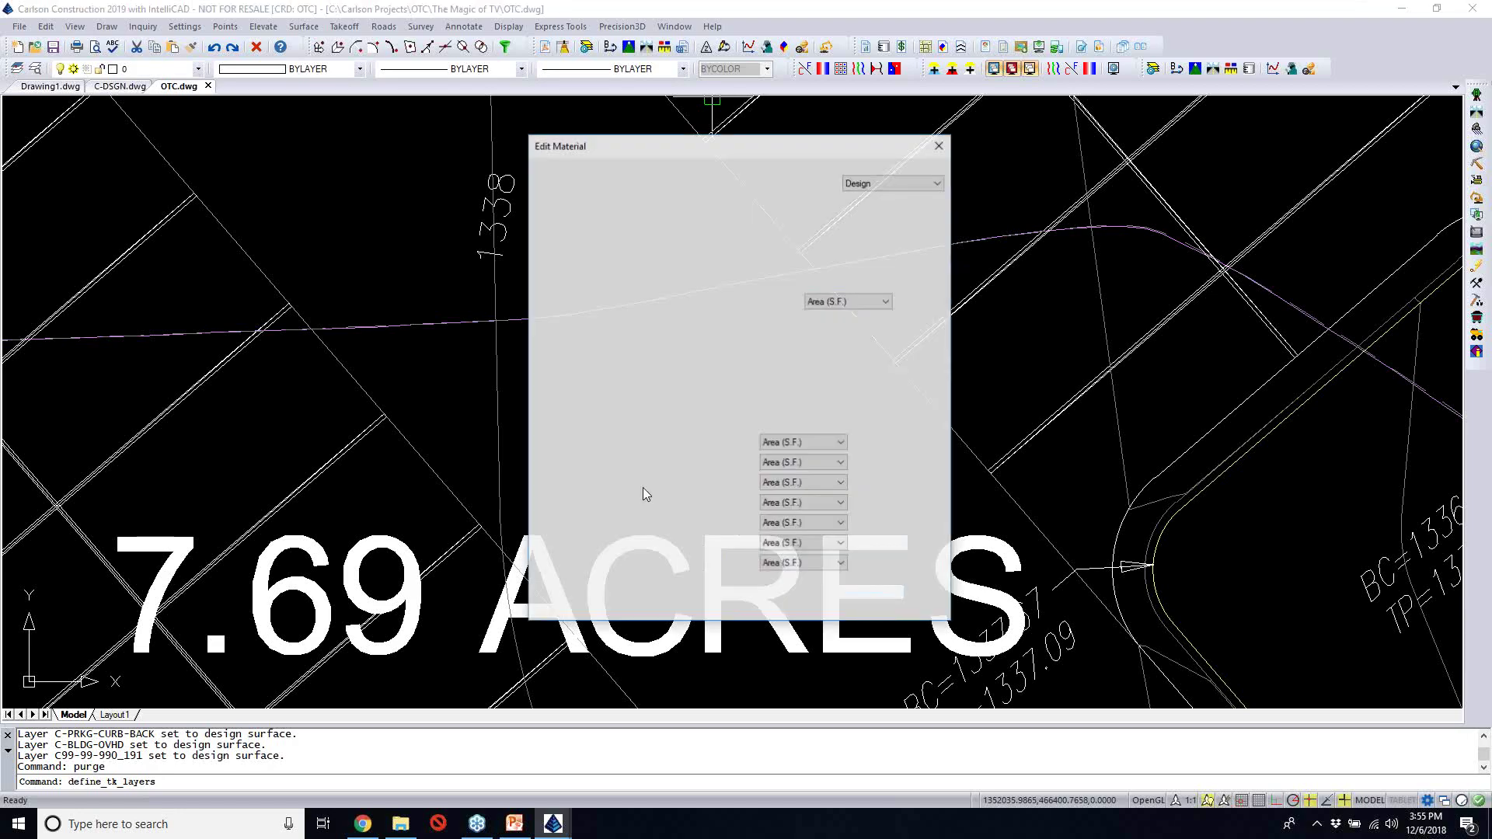
type("Concrete")
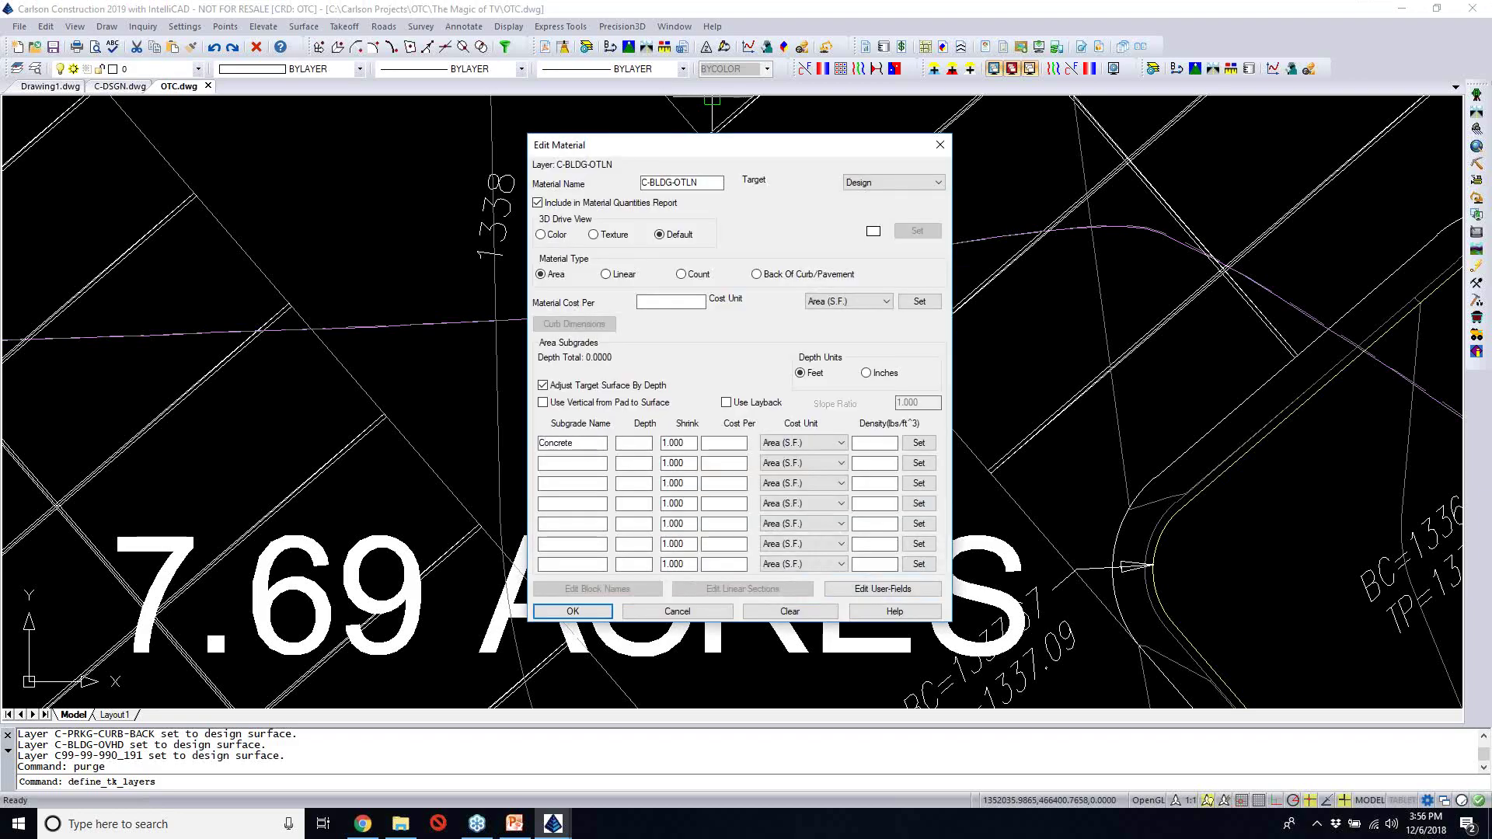
type("8")
left_click(867, 373)
Give the Concrete subgrade a cost of 75 per Volume (C.Y.) and a density of 150 lbs/ft^3, and accept the material
left_click(729, 442)
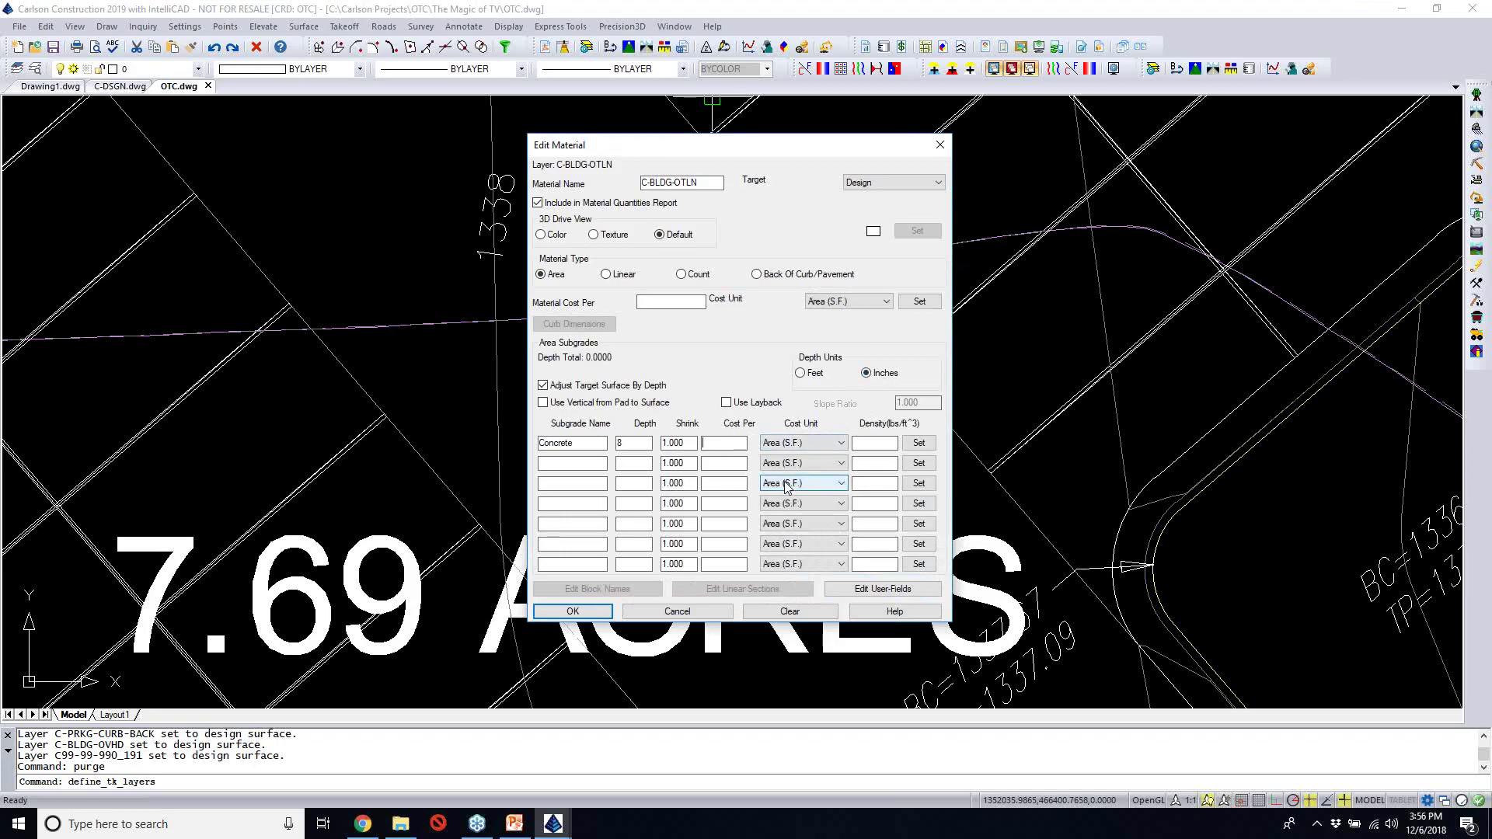
type("75")
left_click(807, 448)
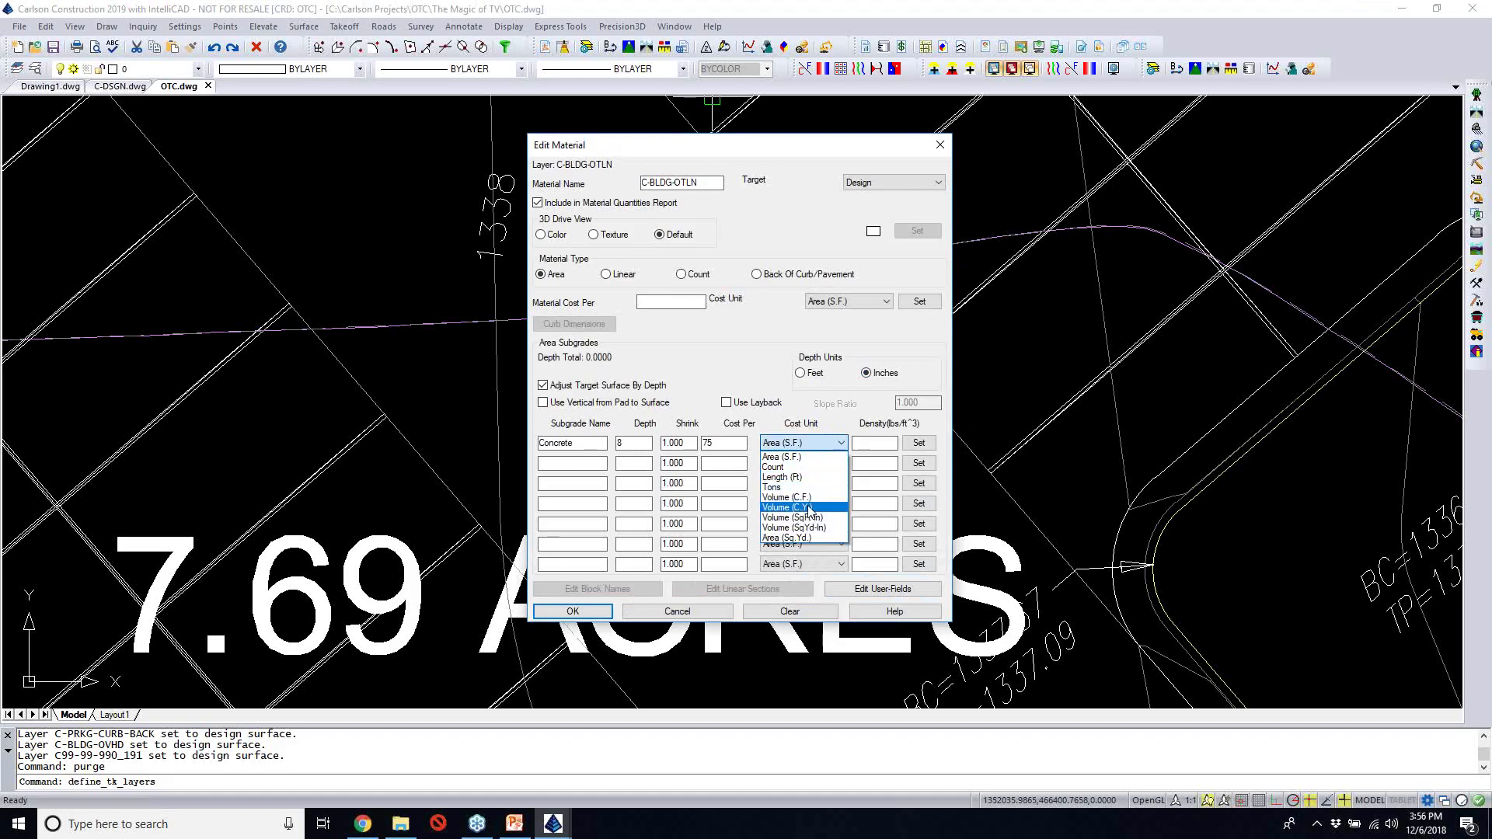
left_click(808, 507)
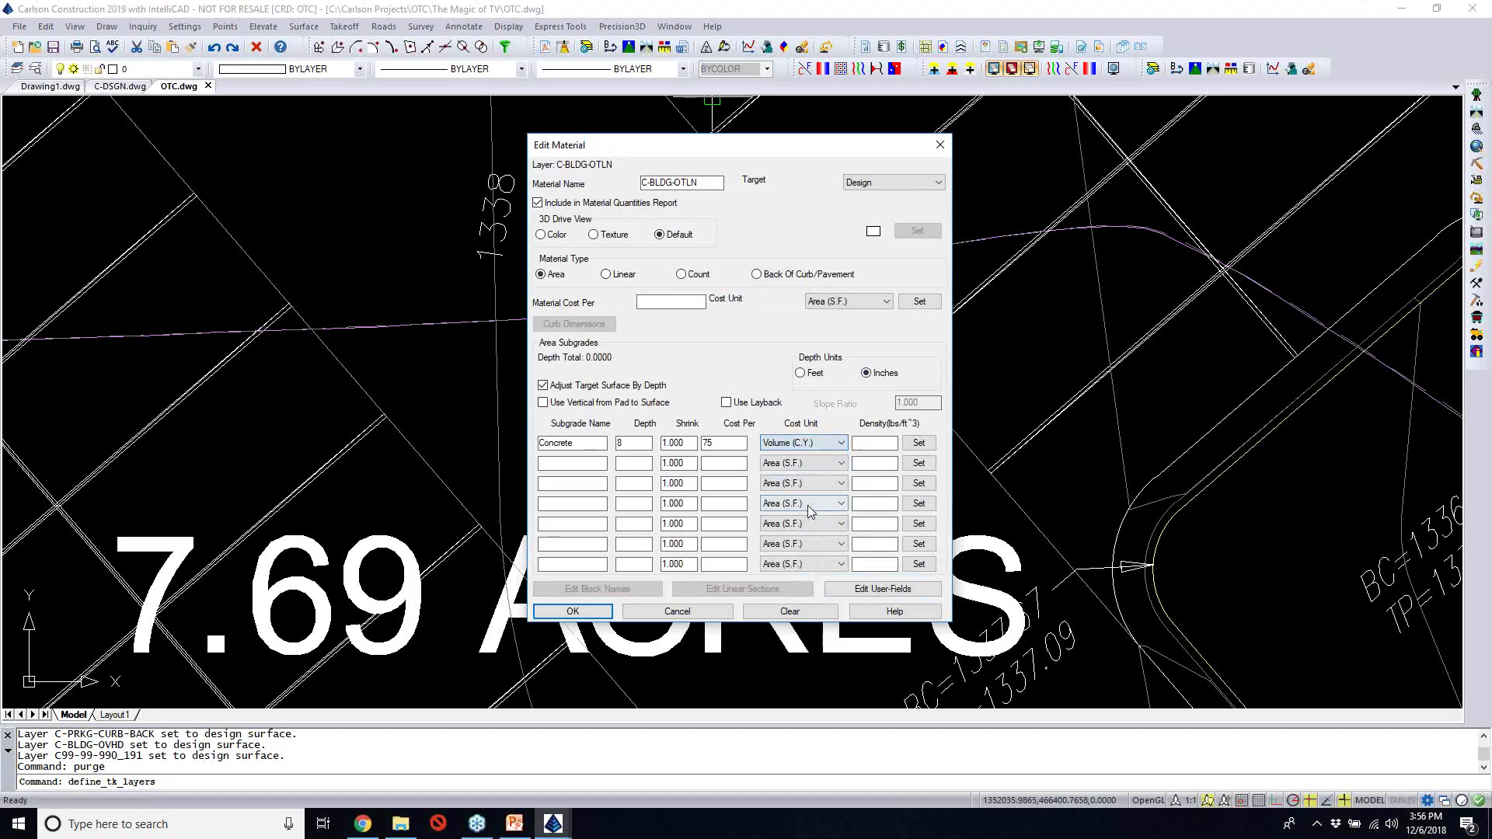
left_click(889, 444)
type("150")
key("Tab")
key("Tab")
left_click(577, 614)
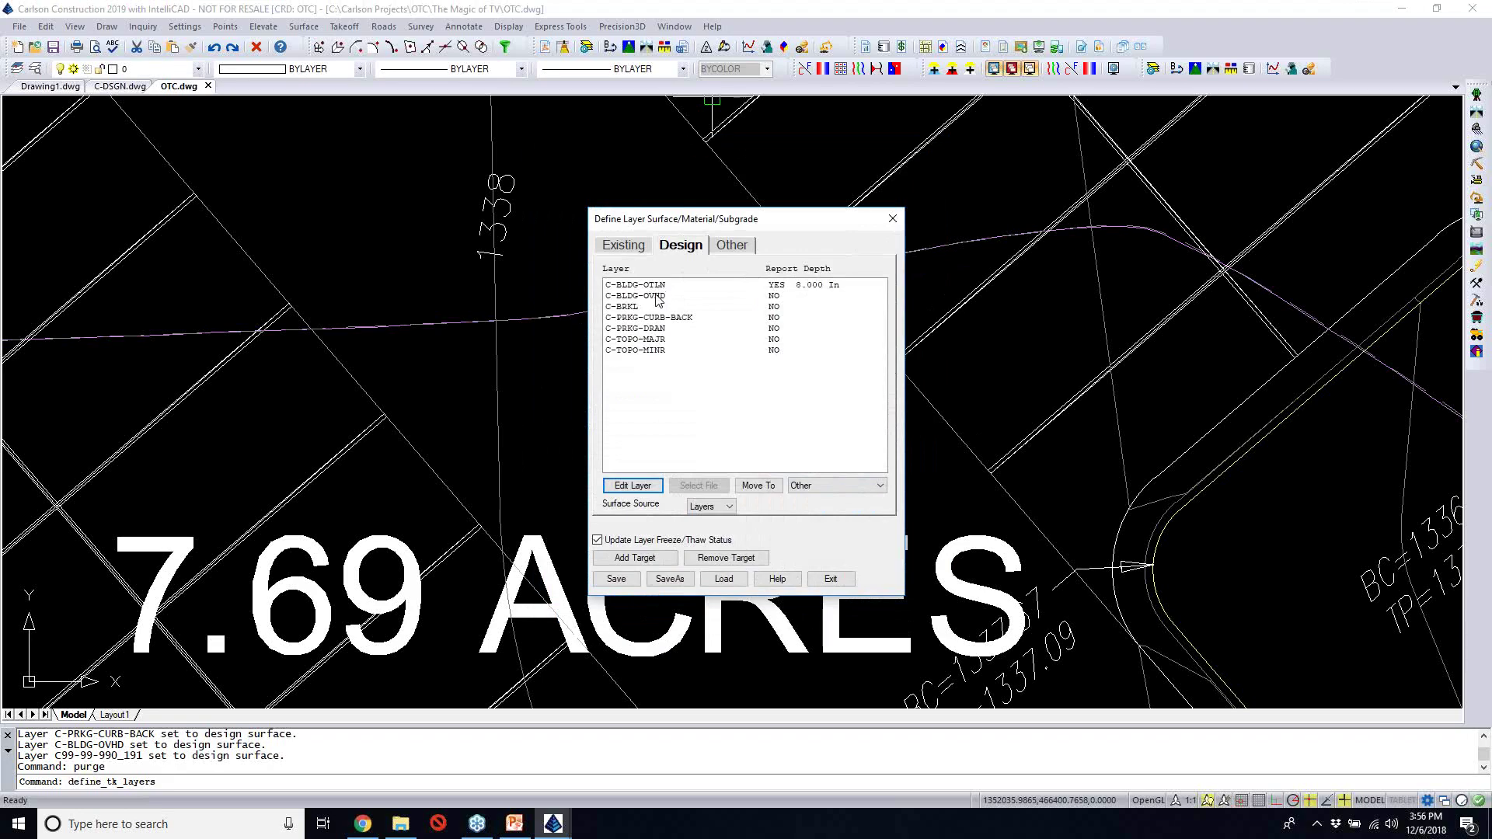
Save the layer surface, material and subgrade definitions and close the dialog
left_click(616, 579)
left_click(831, 579)
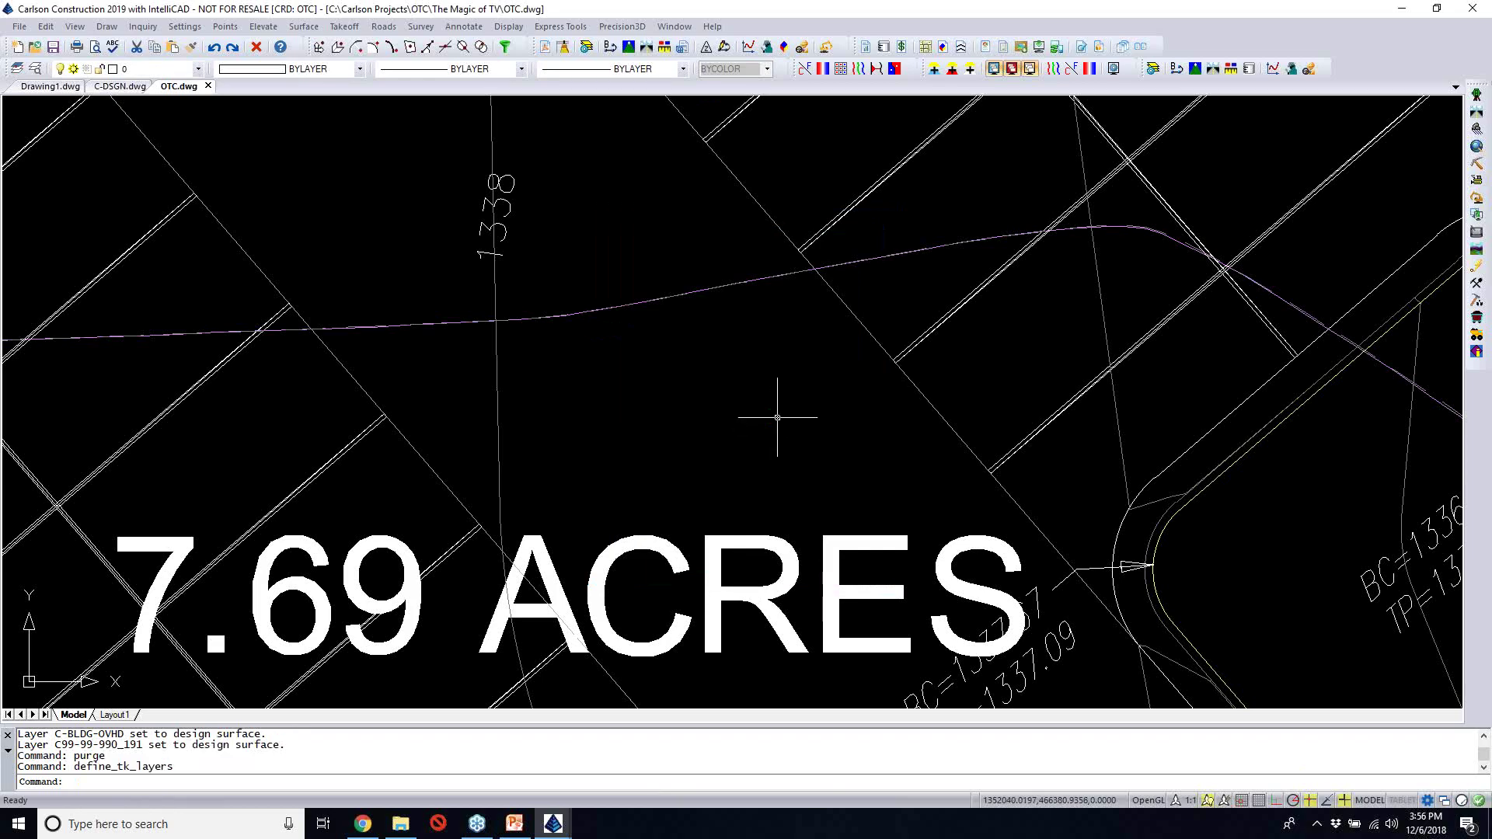
Turn off the display of the existing and other drawing entities so that only the design drawing is shown
scroll(777, 417, "down", 2)
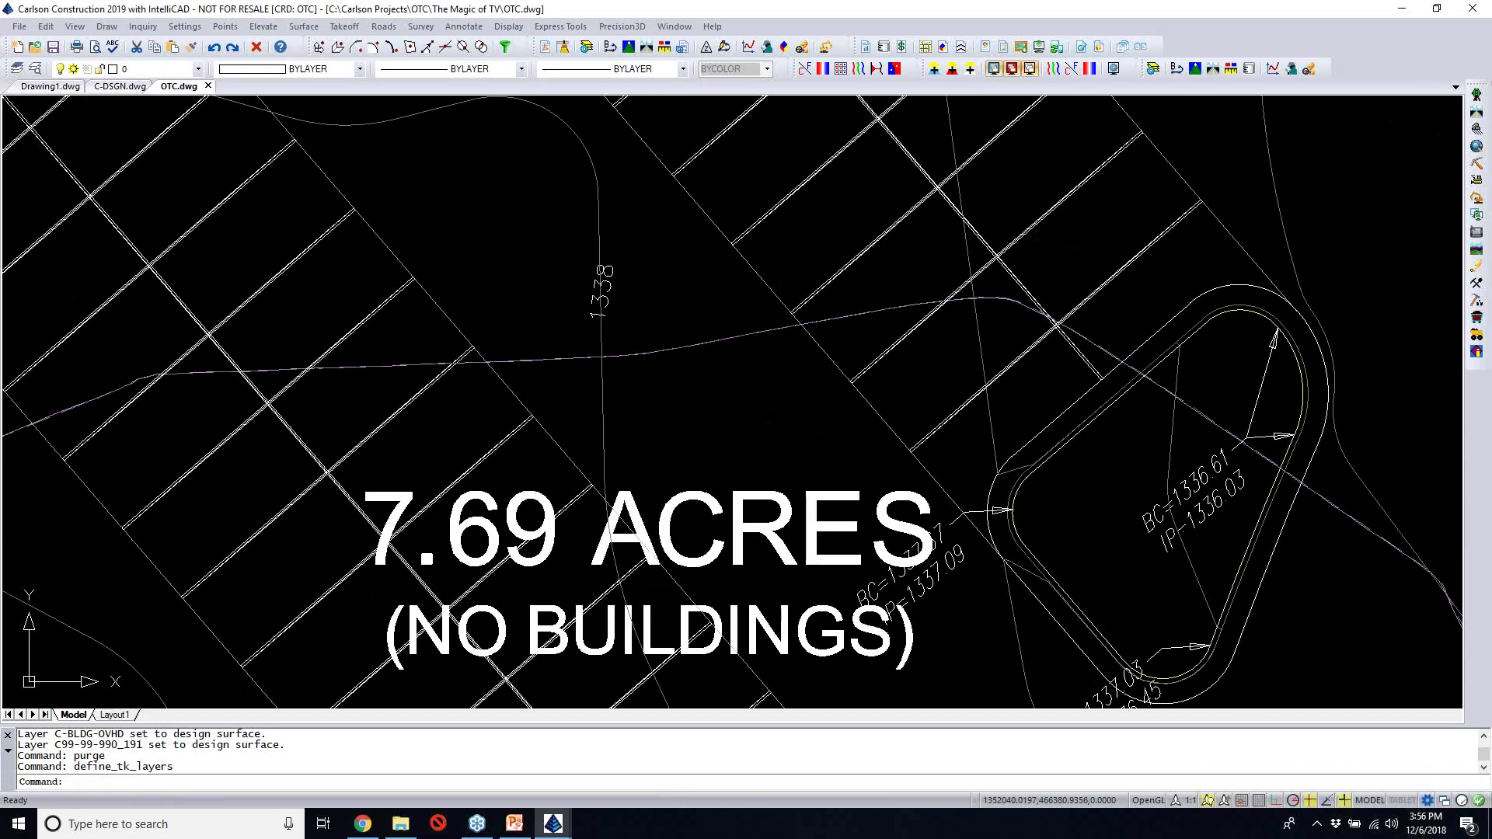
scroll(778, 417, "down", 3)
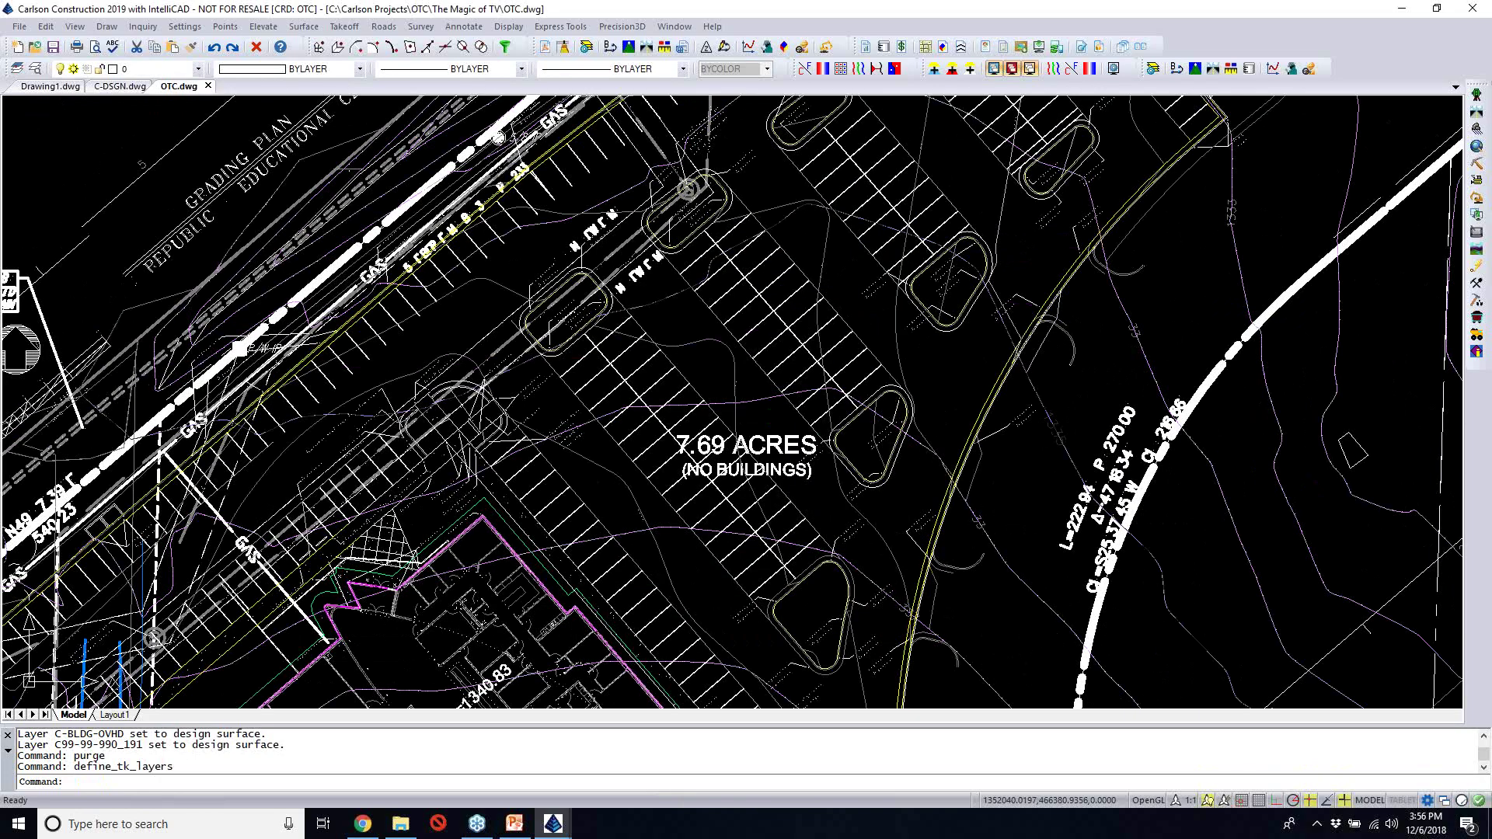
scroll(778, 418, "down", 2)
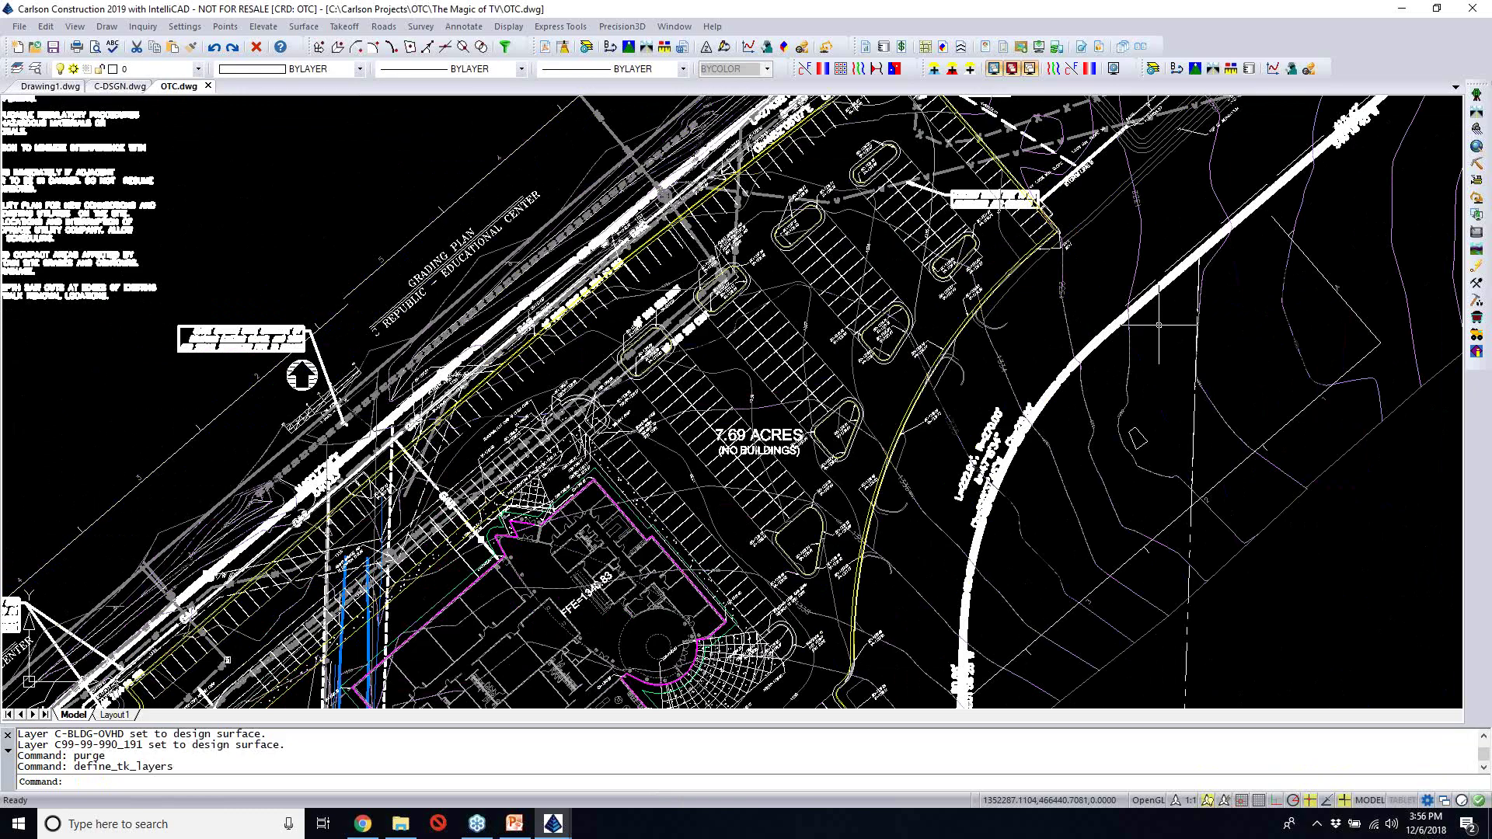
scroll(1135, 429, "down", 2)
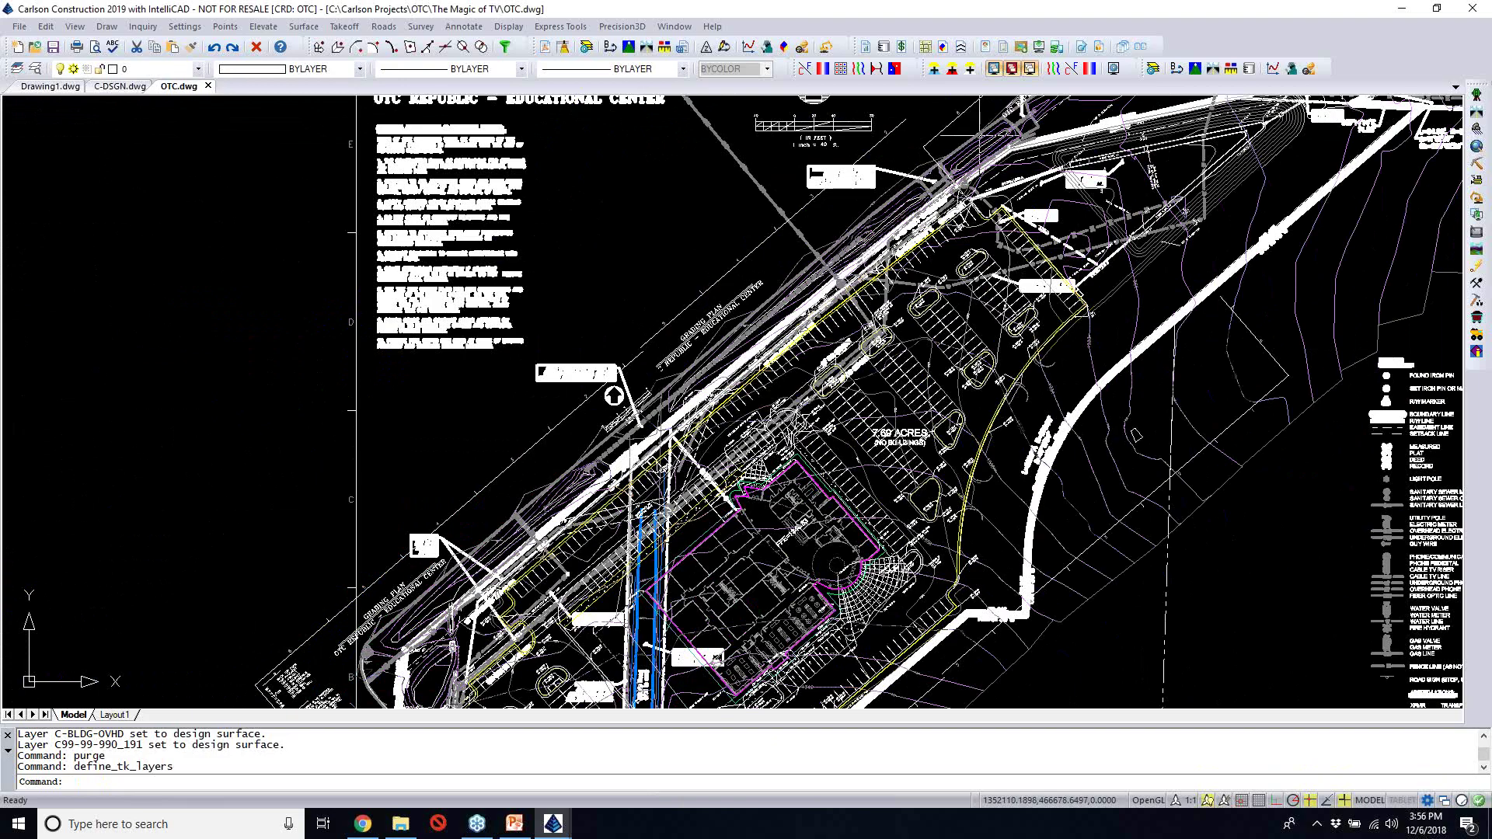
left_click(1007, 74)
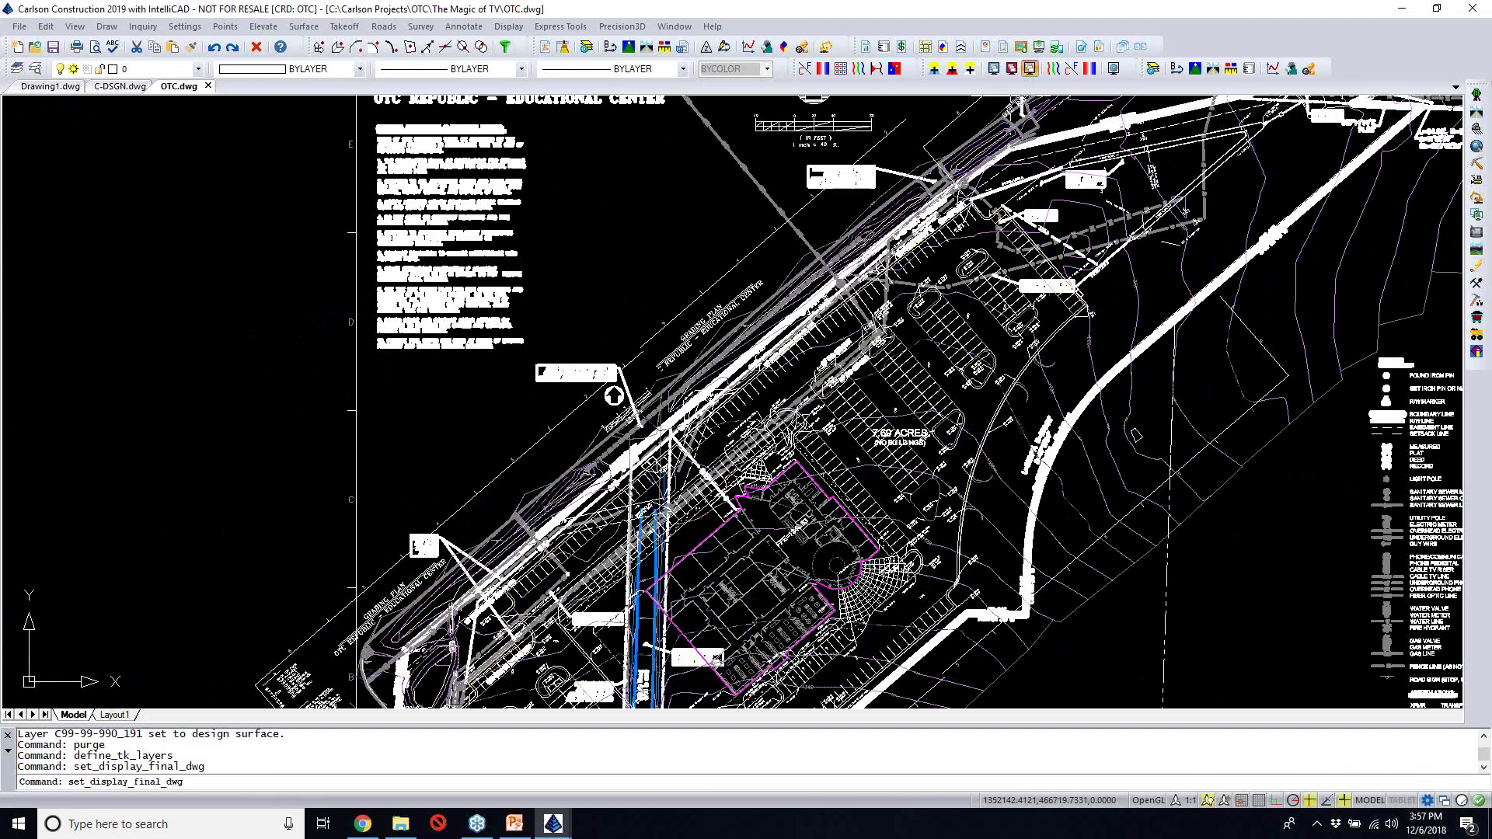
left_click(1030, 69)
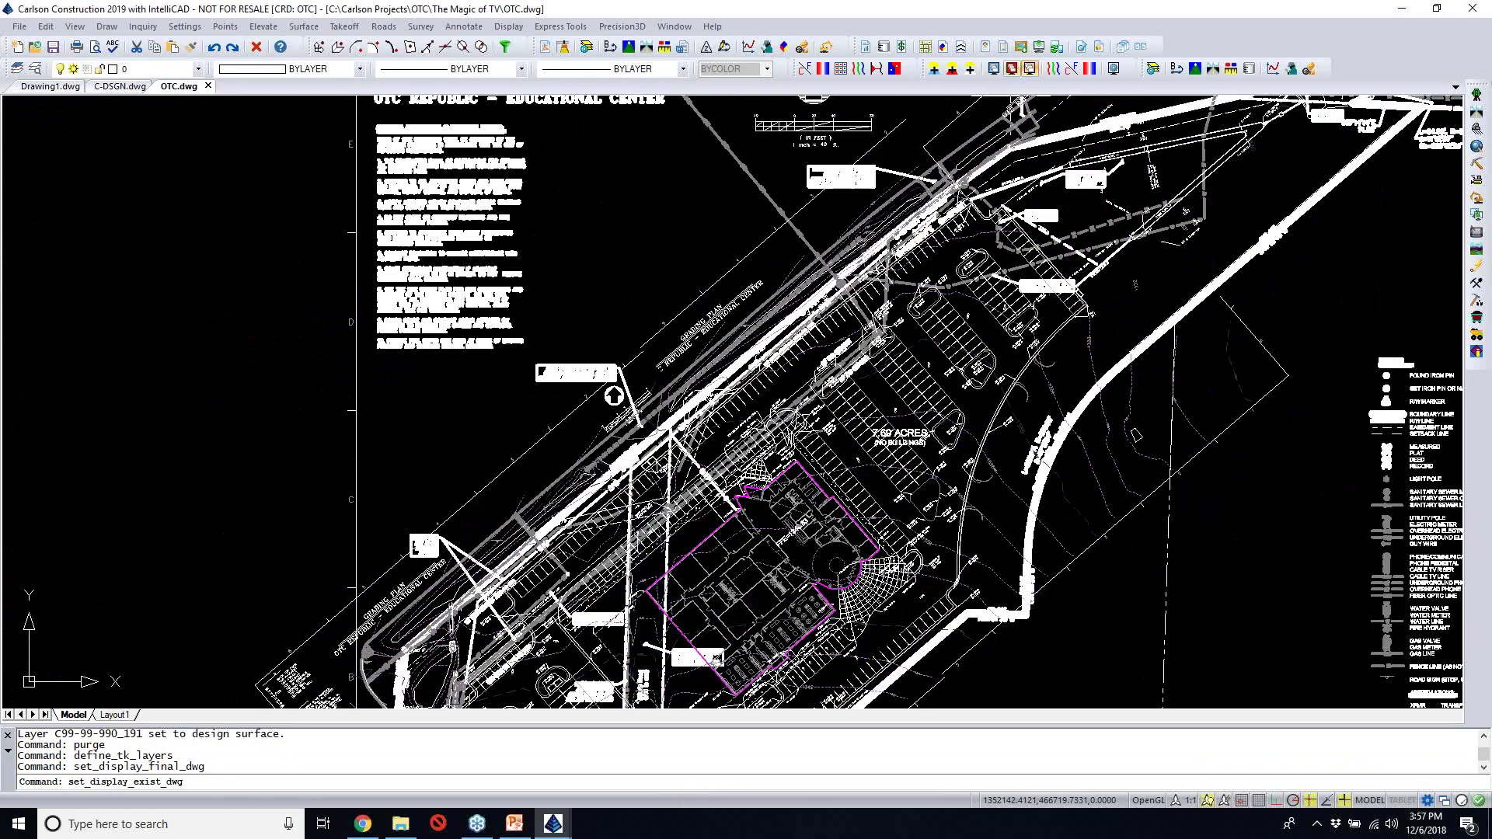
left_click(1009, 69)
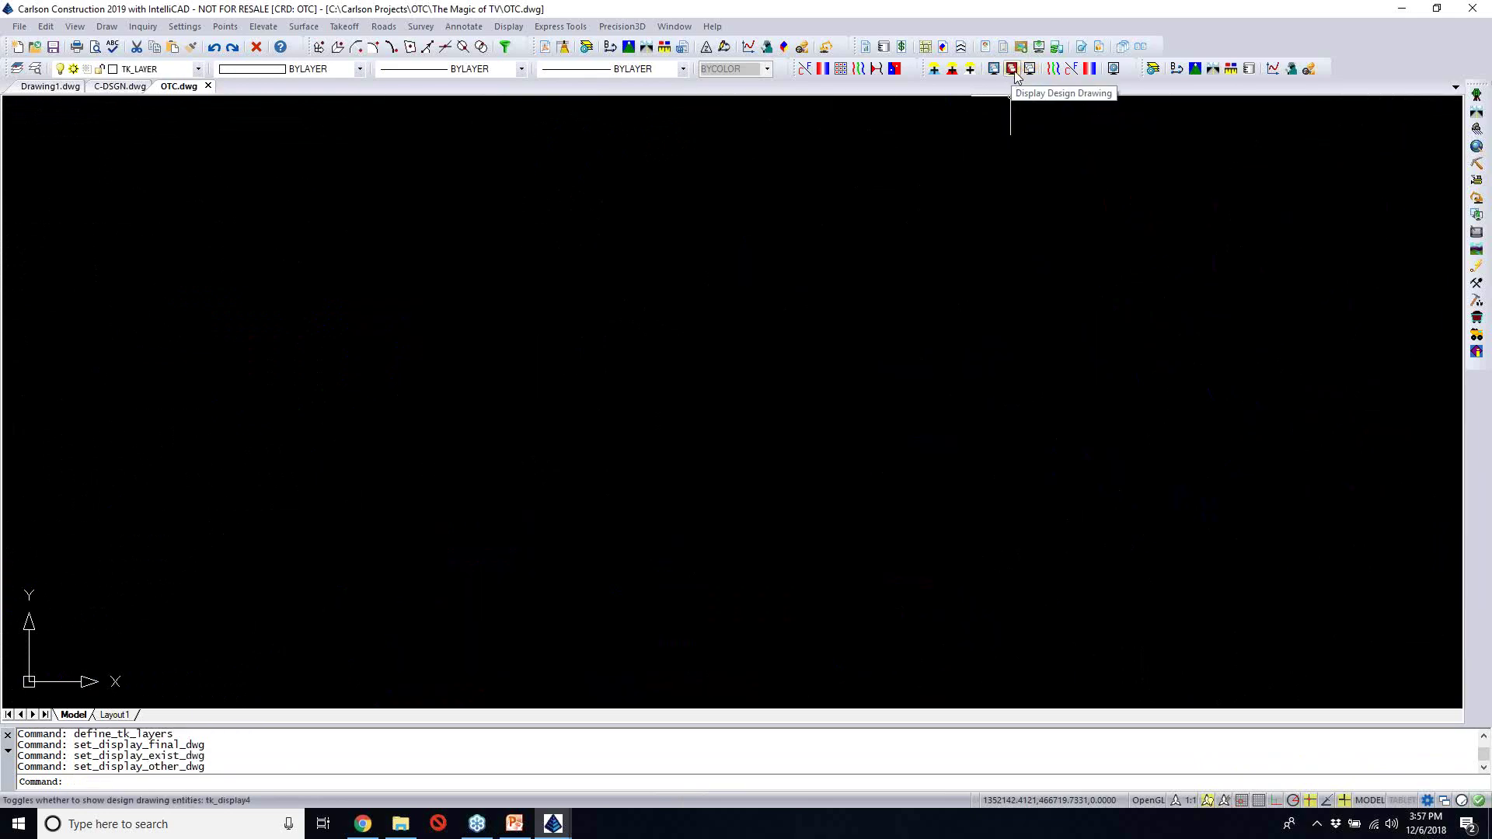
left_click(1012, 69)
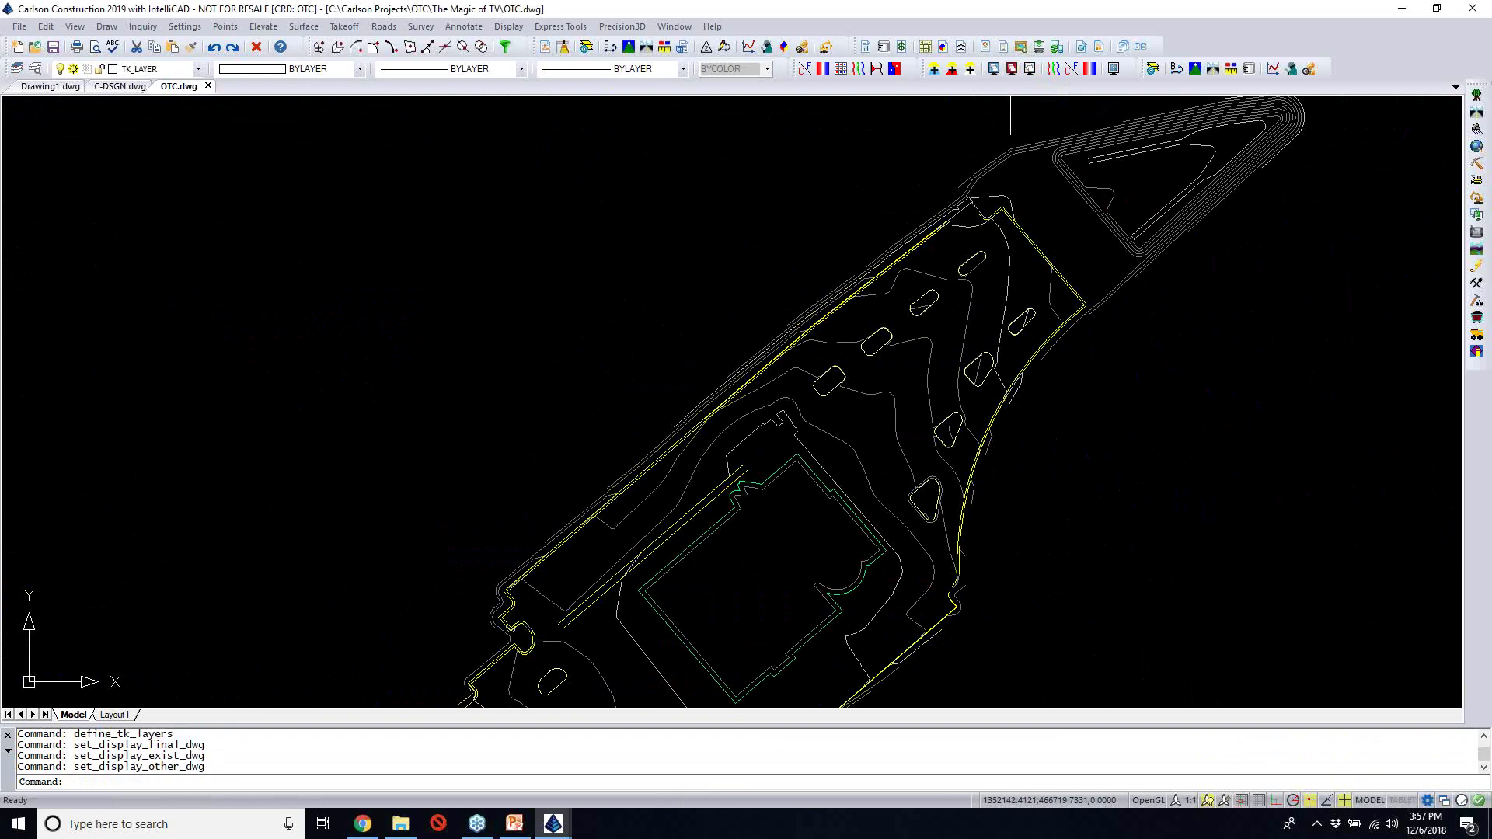
left_click(1011, 69)
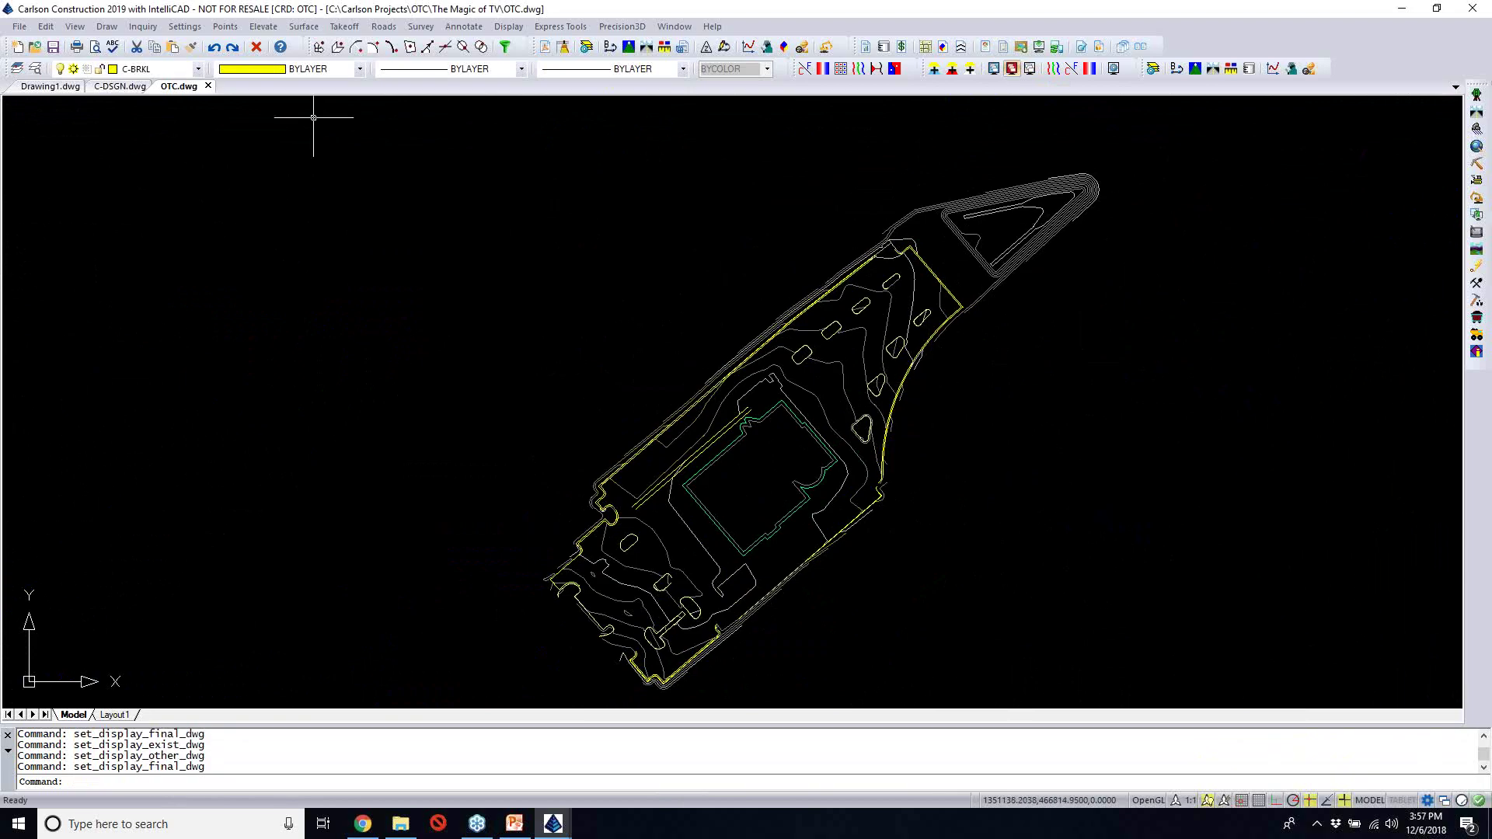
Shrink-wrap all the design linework across gaps with a 2D polyline on layer C-BNDY, using low perimeter reduction
middle_click_drag(540, 378, 508, 318)
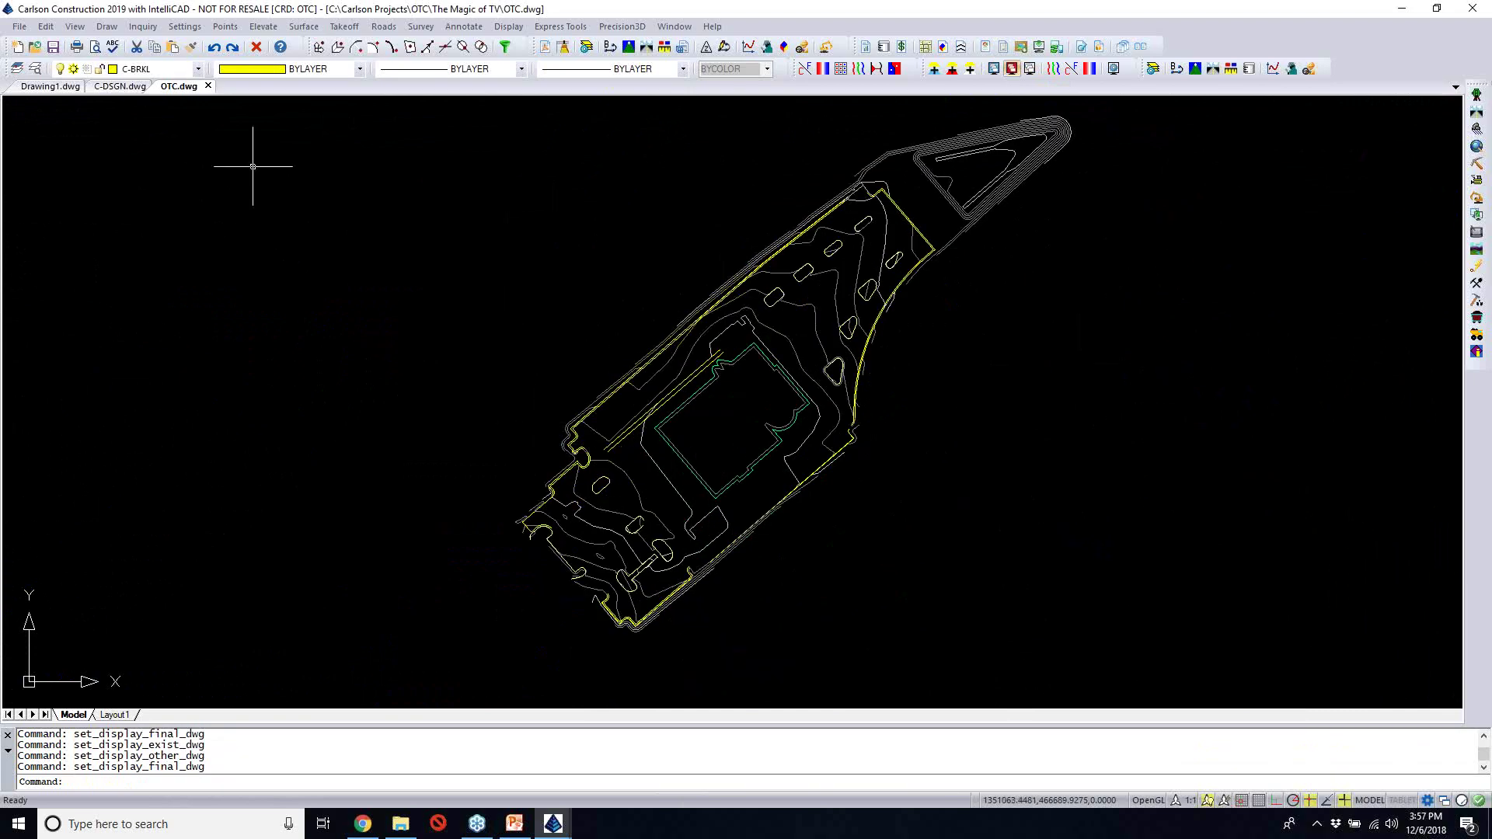
left_click(106, 27)
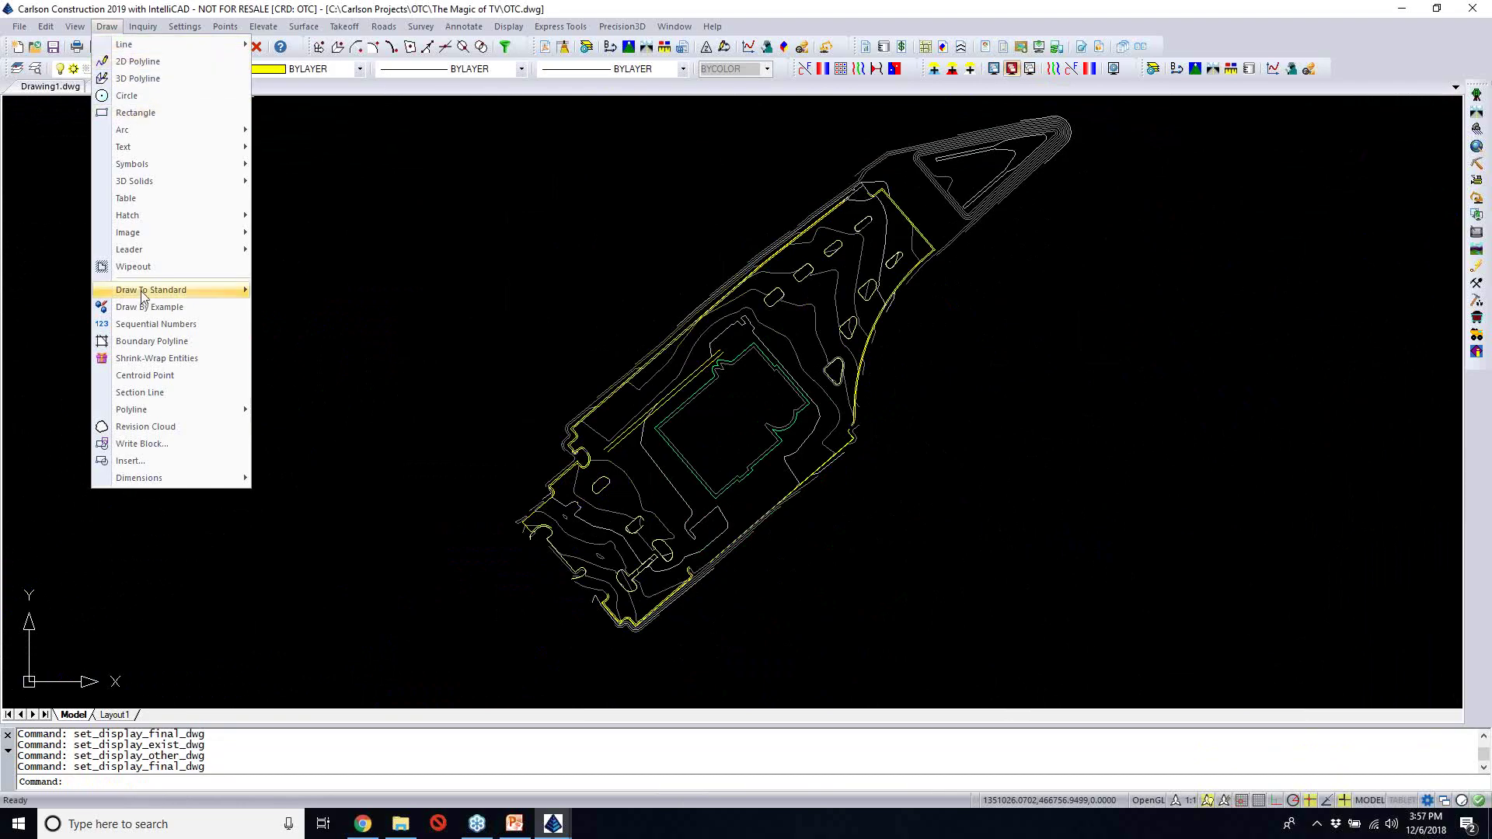
left_click(150, 360)
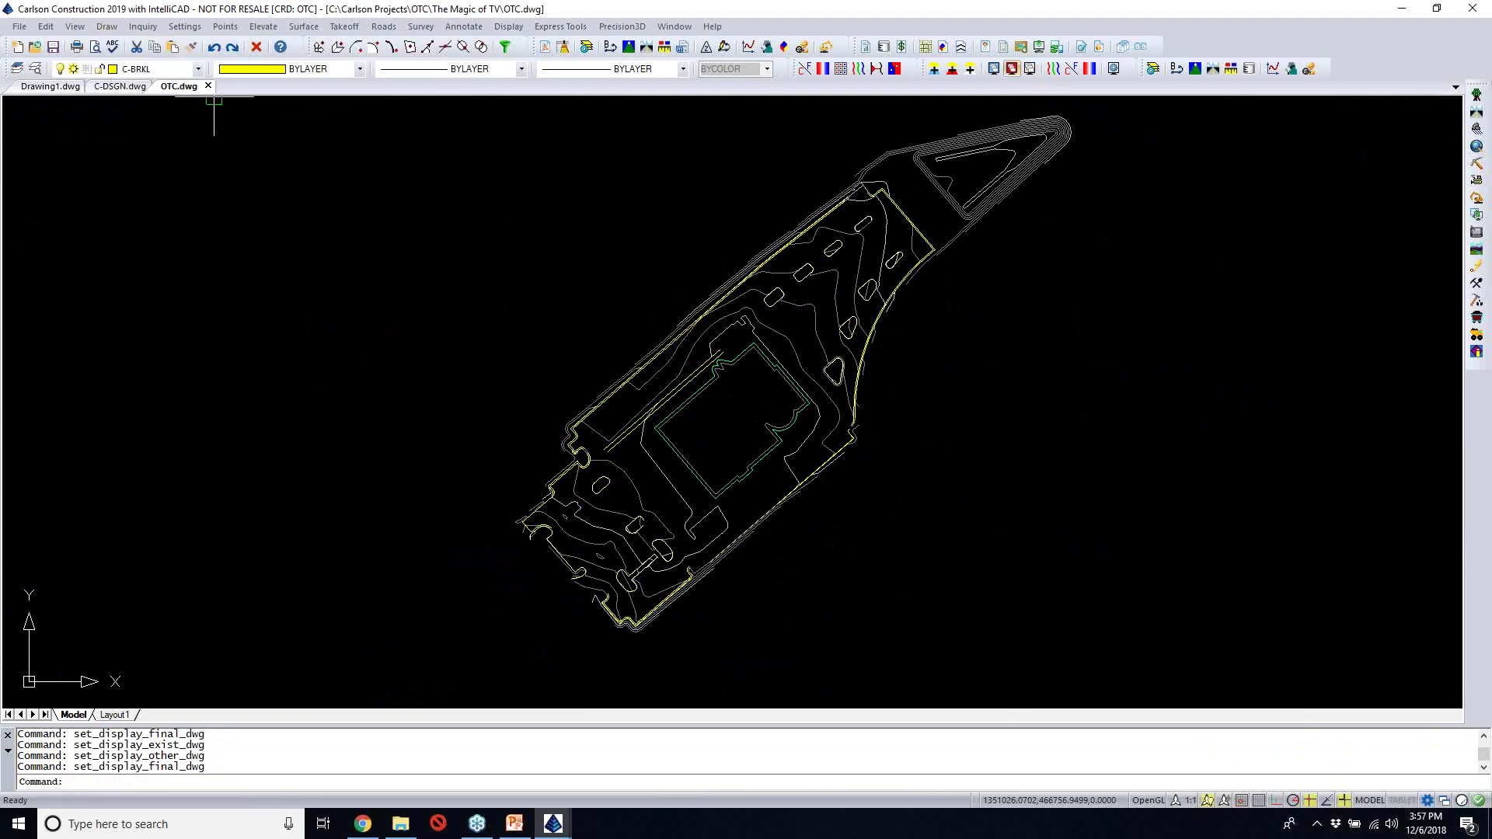
left_click(624, 358)
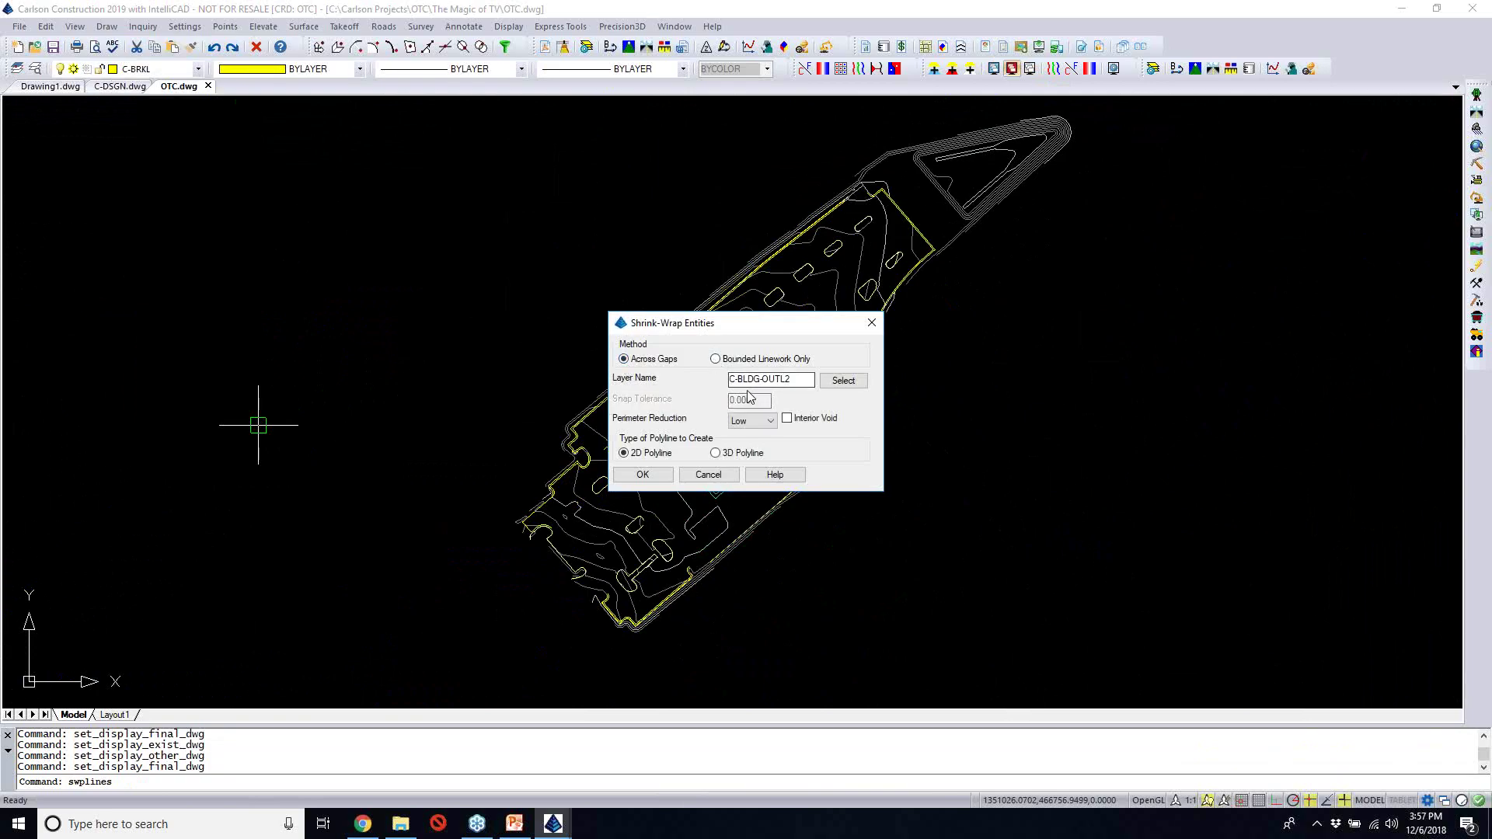
double_click(770, 380)
type("C-BNDY")
left_click(641, 476)
left_click(469, 693)
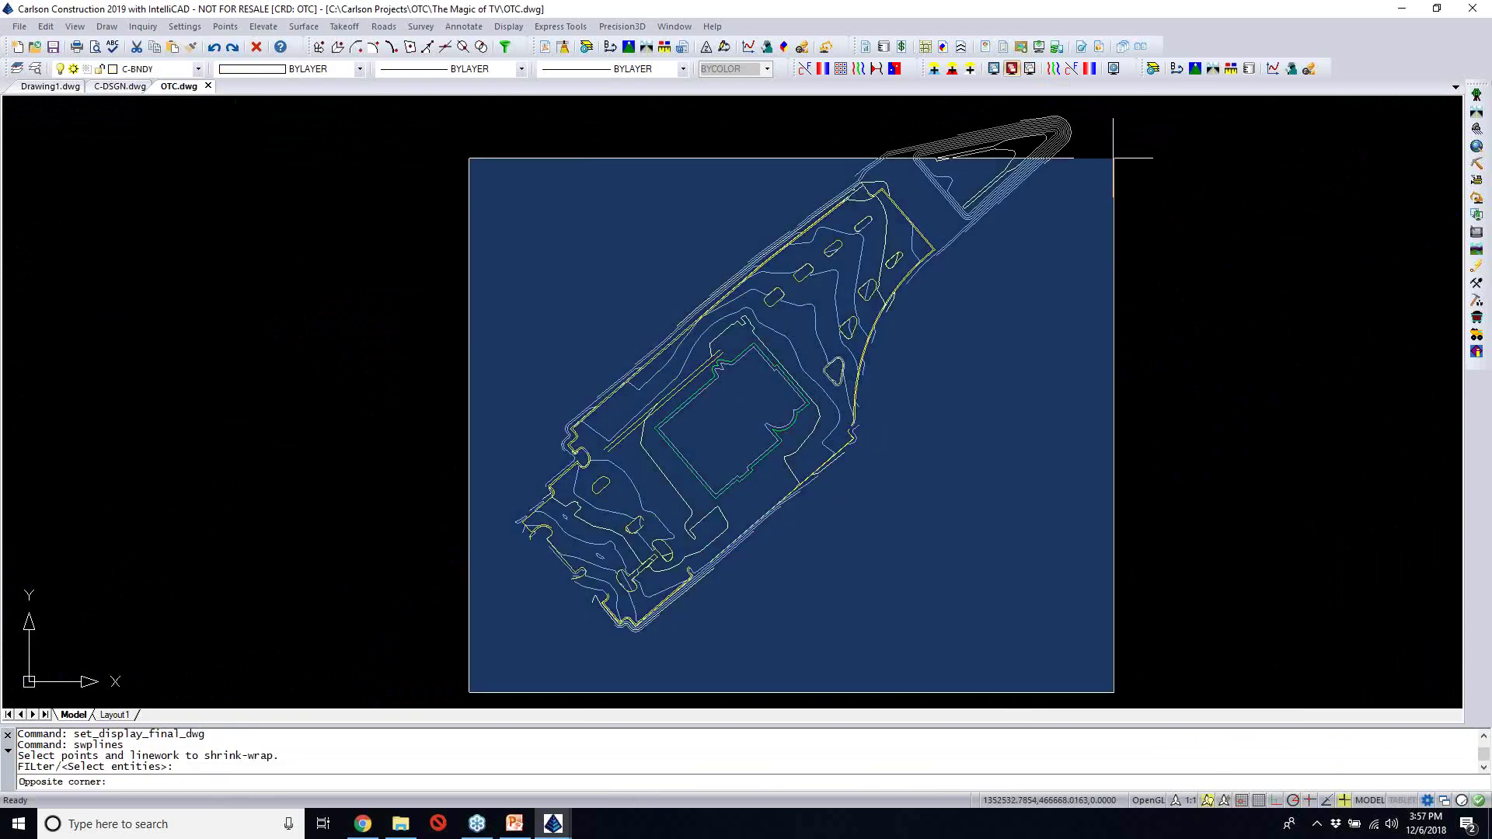
left_click(1113, 158)
key("Return")
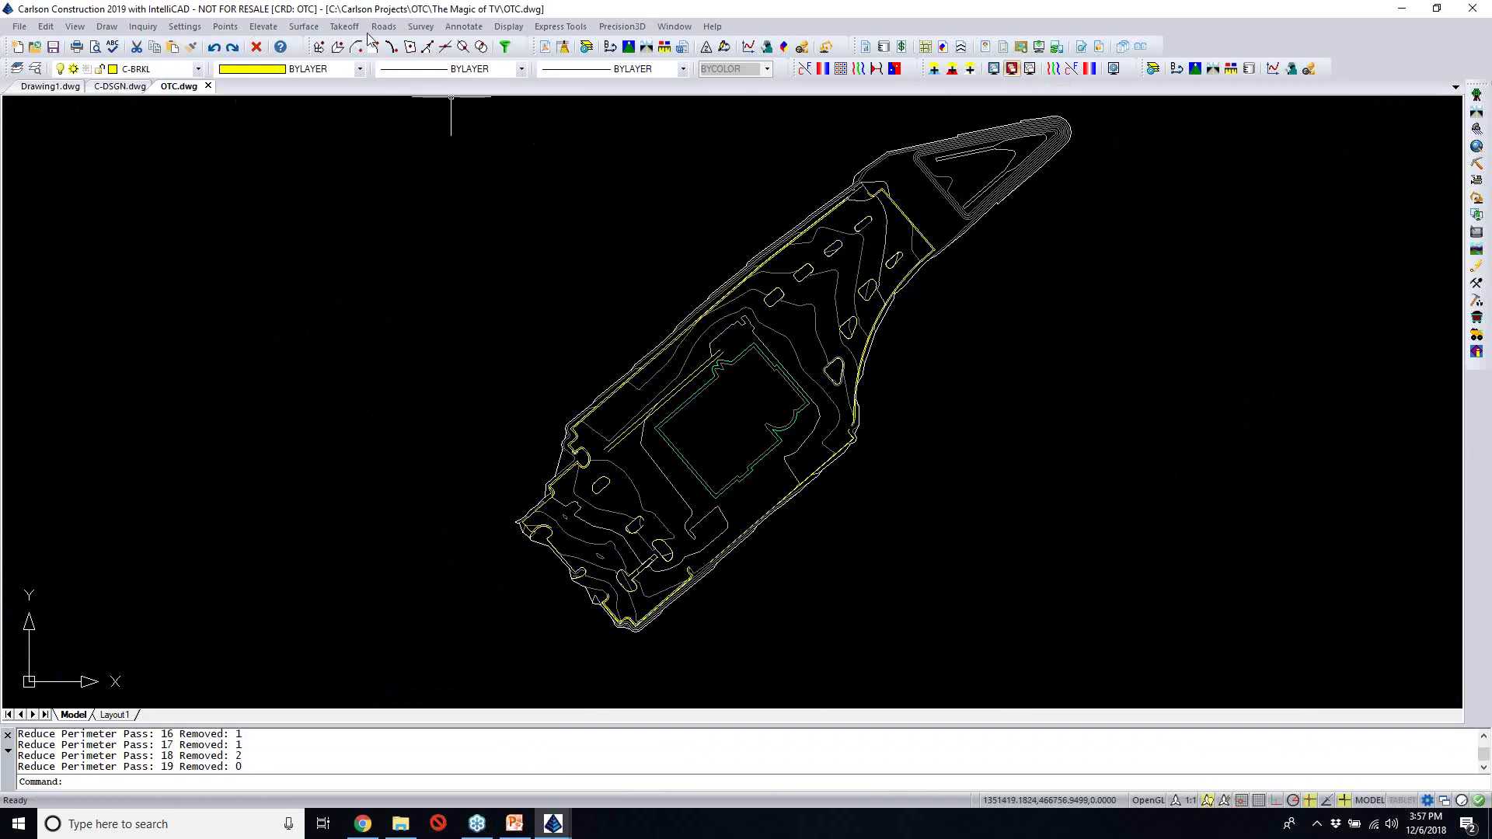
Clear the existing takeoff boundary and set the shrink-wrap perimeter around the site as the boundary polyline
left_click(344, 26)
mouse_move(389, 194)
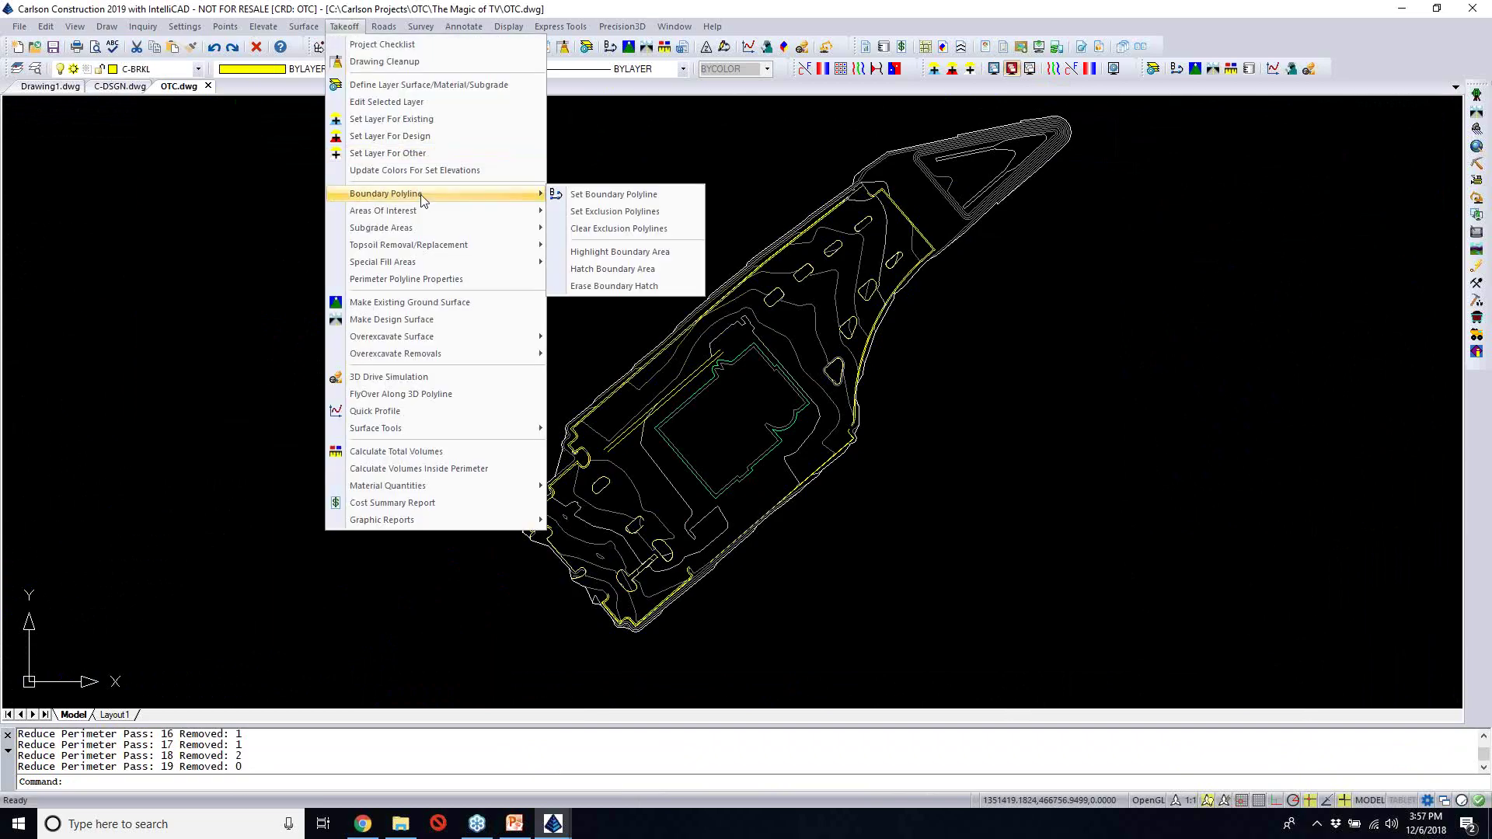
left_click(599, 195)
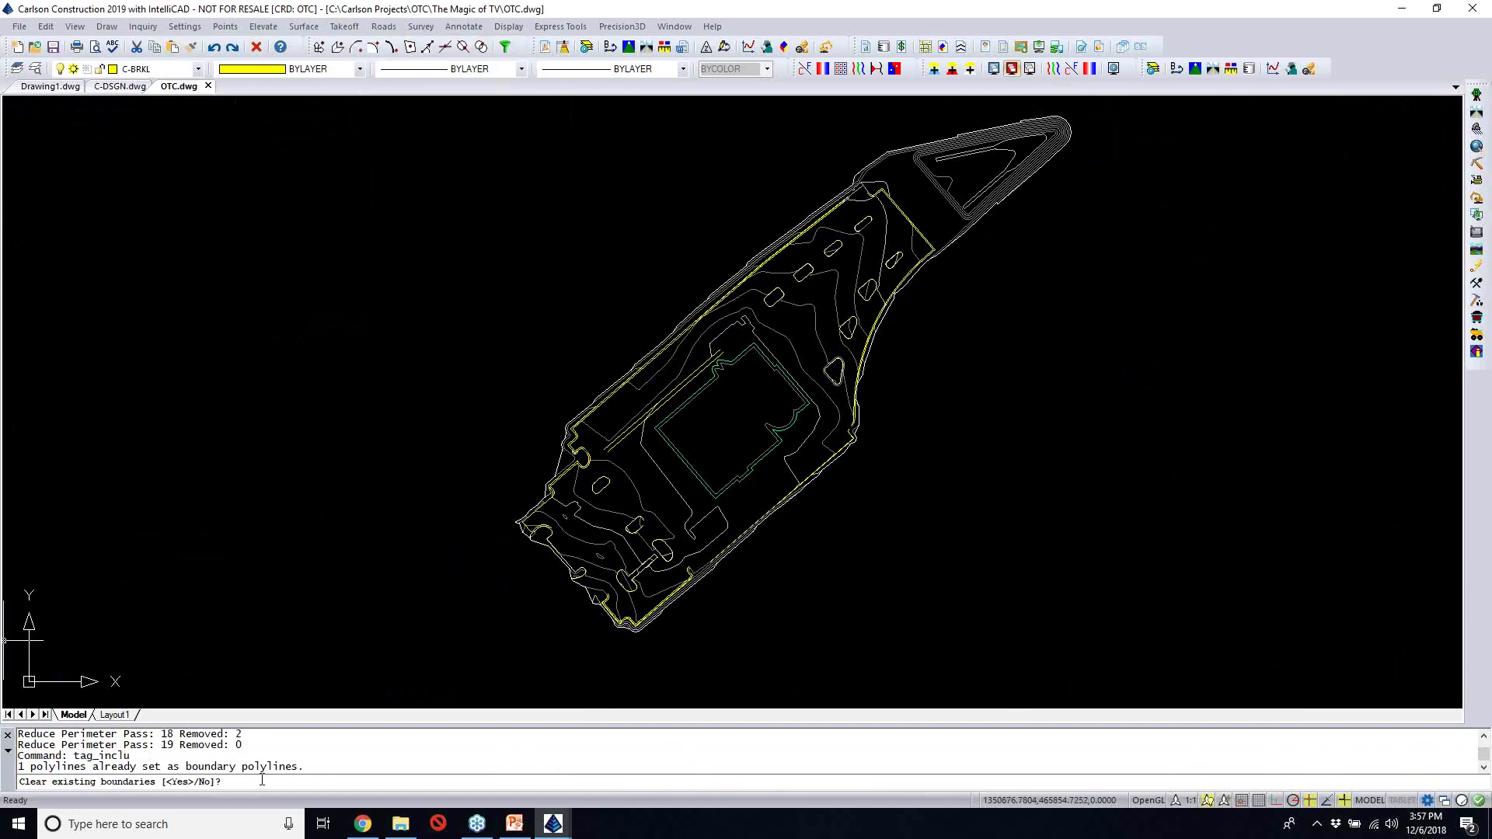
key("Return")
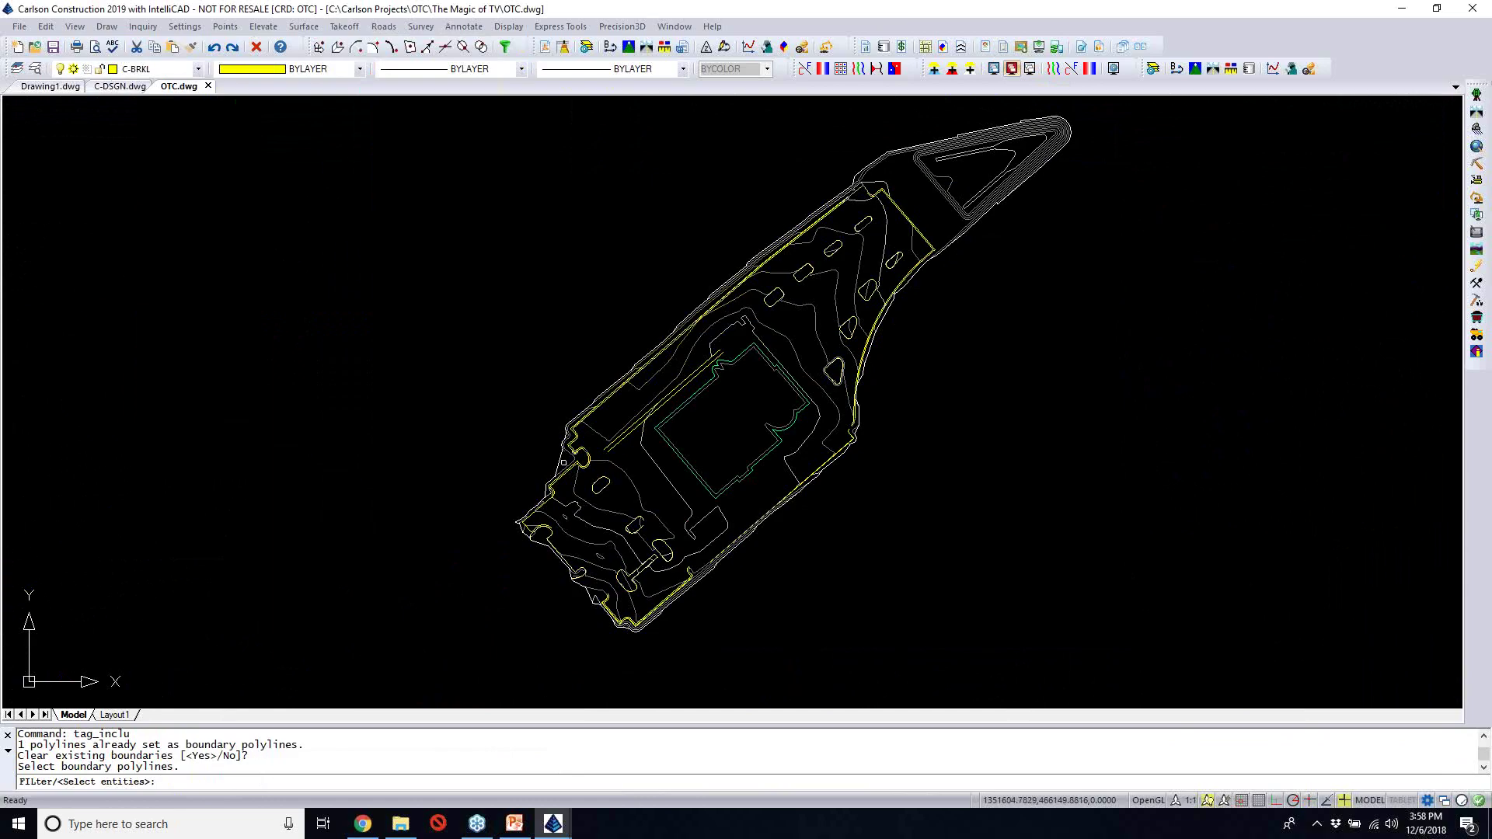
left_click(559, 461)
key("Return")
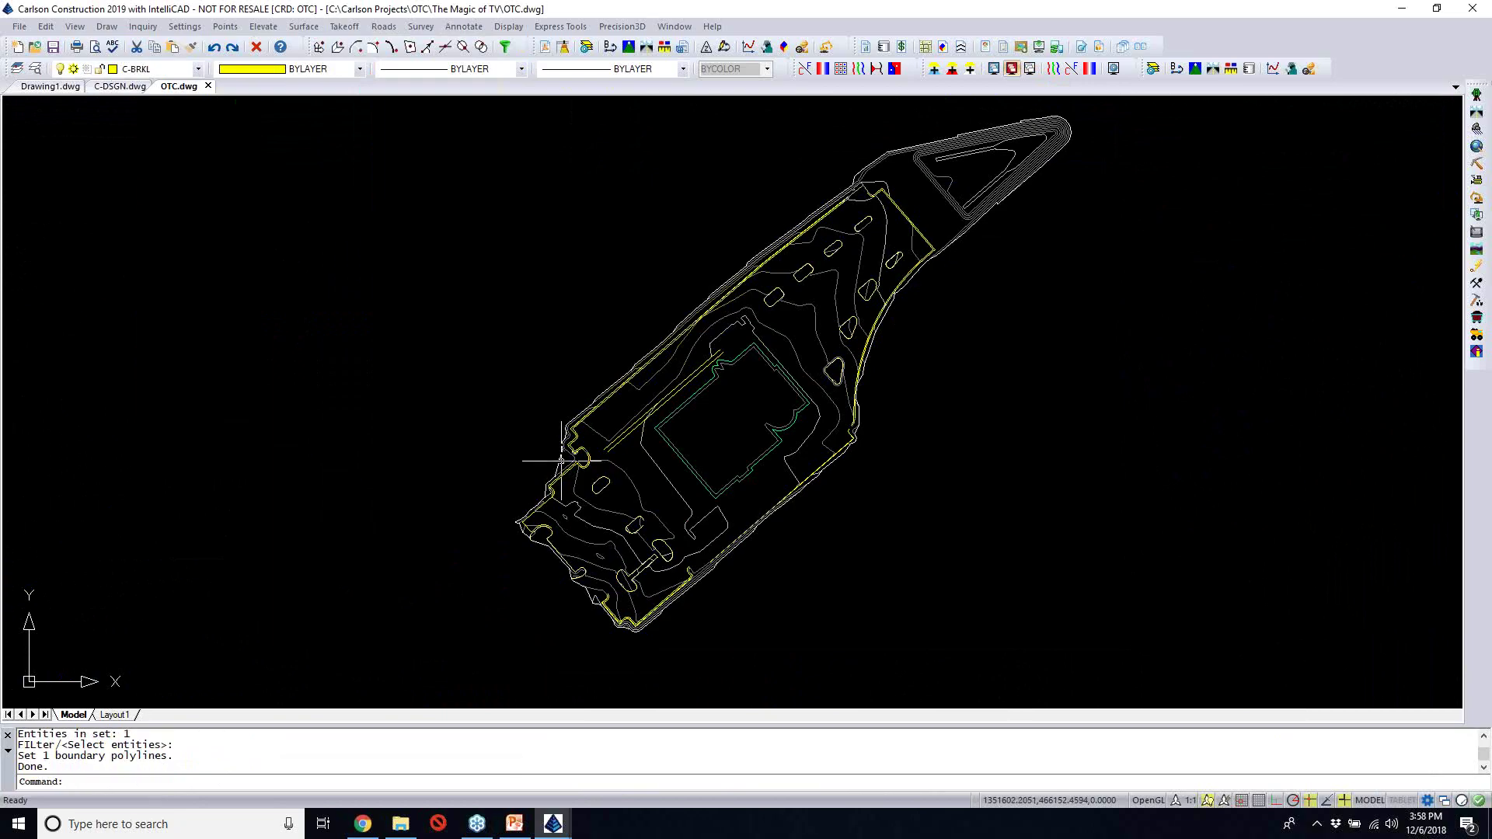
Make the design surface and expand the Breakline T-Intersections and Vertical Edges in its error log
left_click(644, 49)
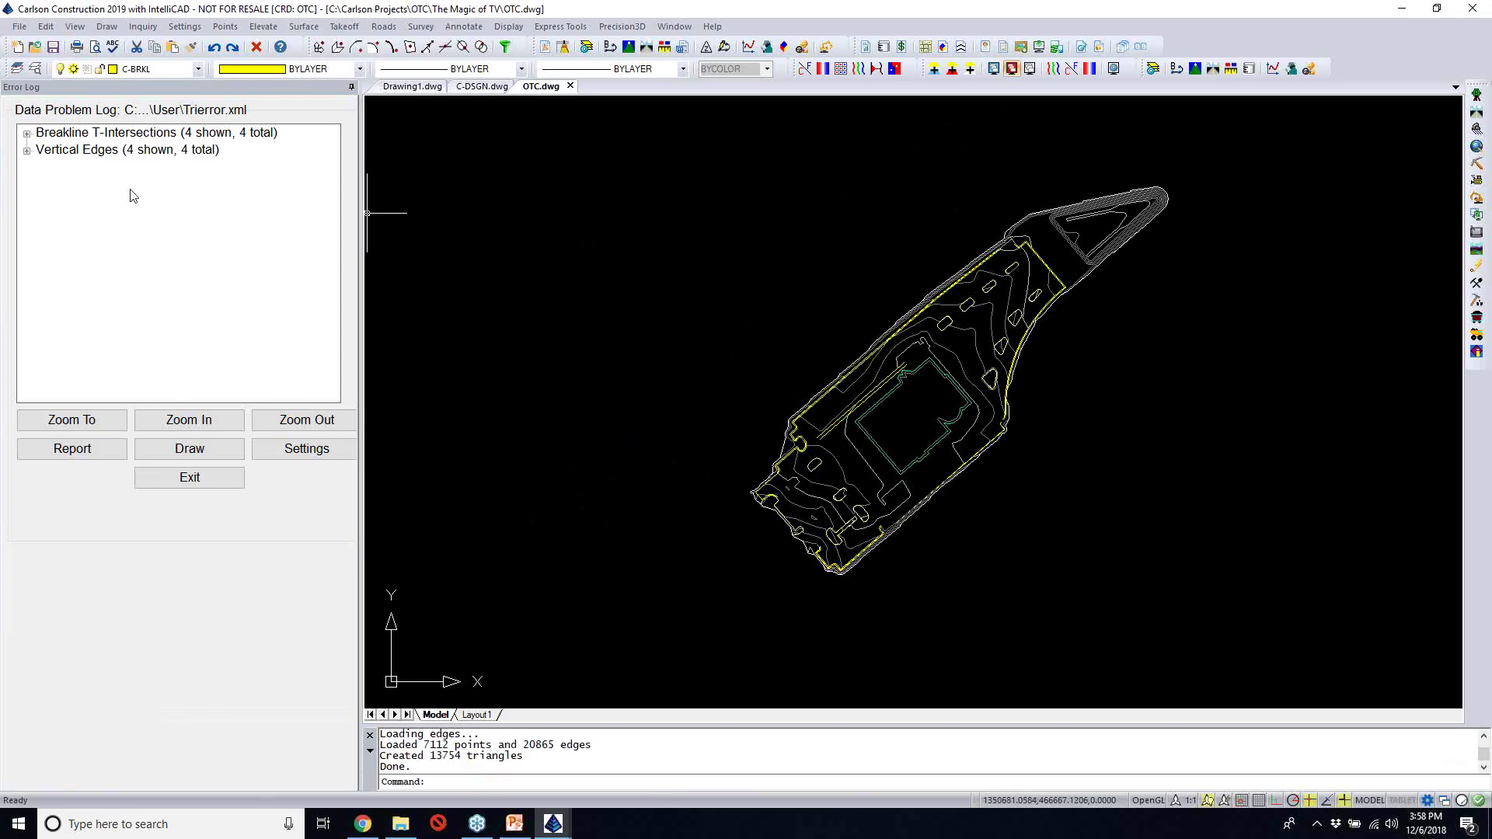
double_click(32, 134)
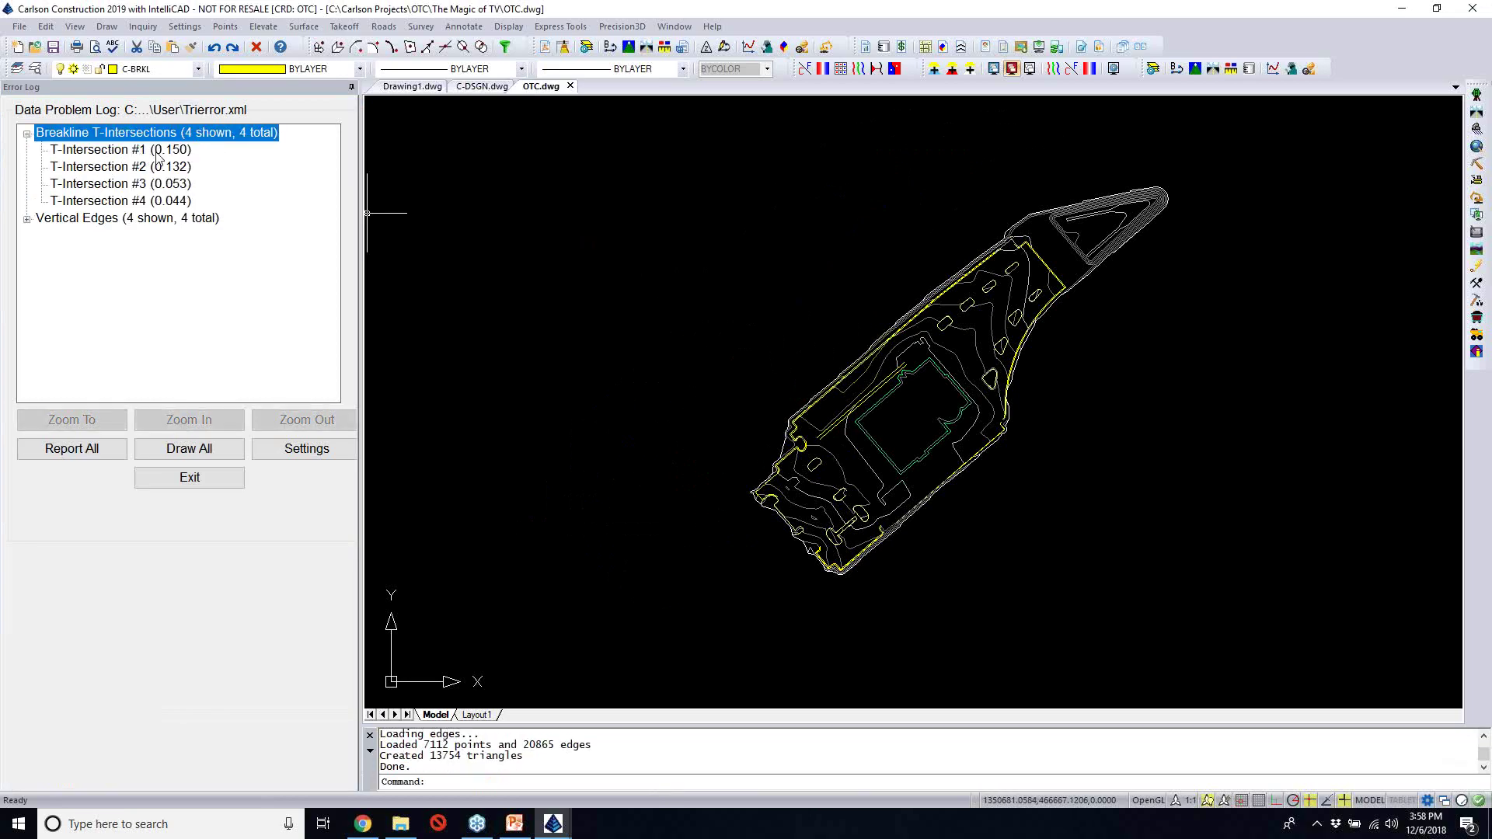
left_click(28, 220)
Locate Vertical Edge #1 from the error log in the drawing and inspect it up close
left_click(116, 237)
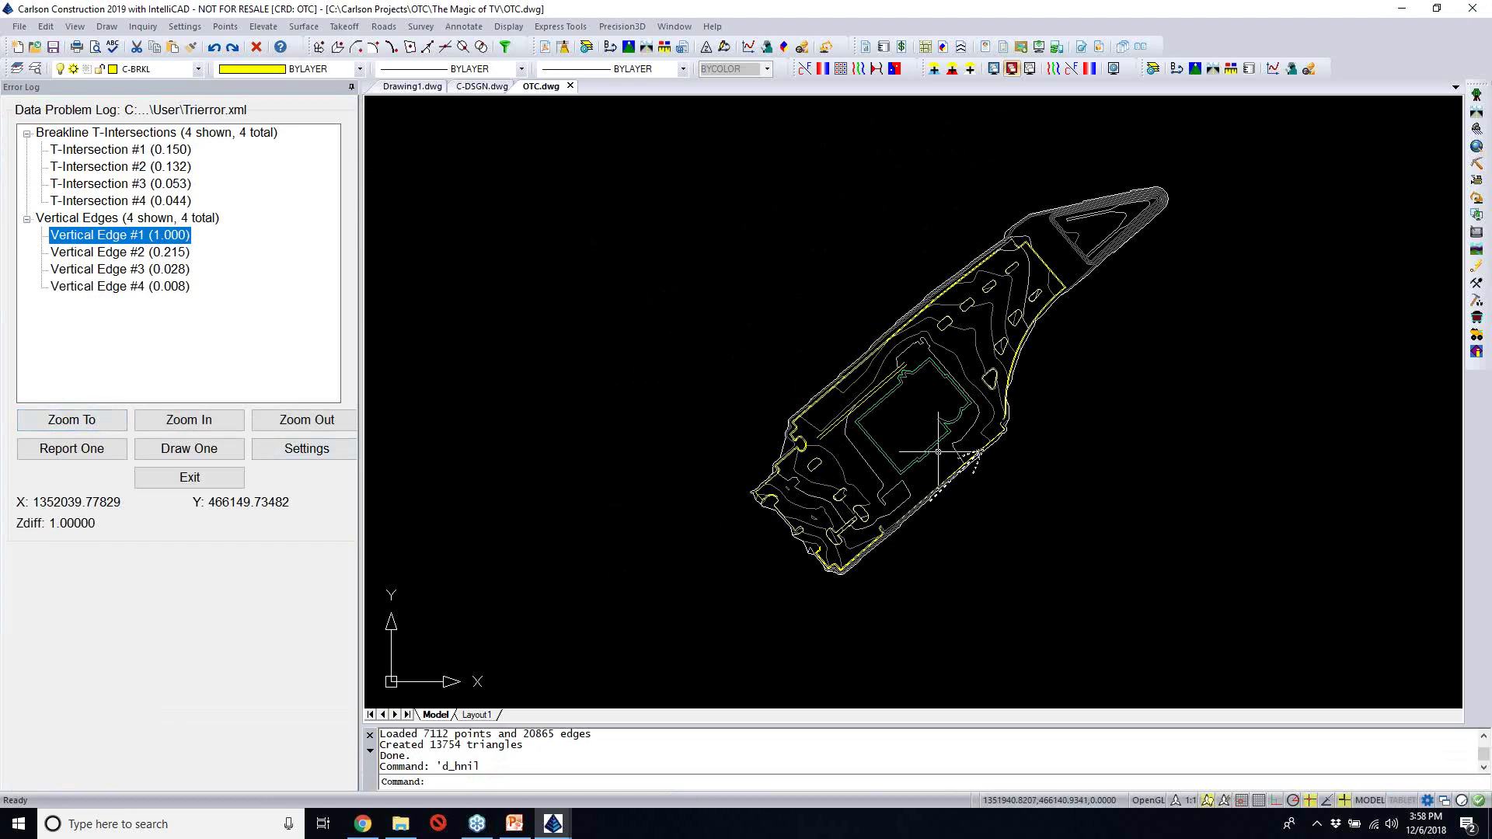
left_click(88, 419)
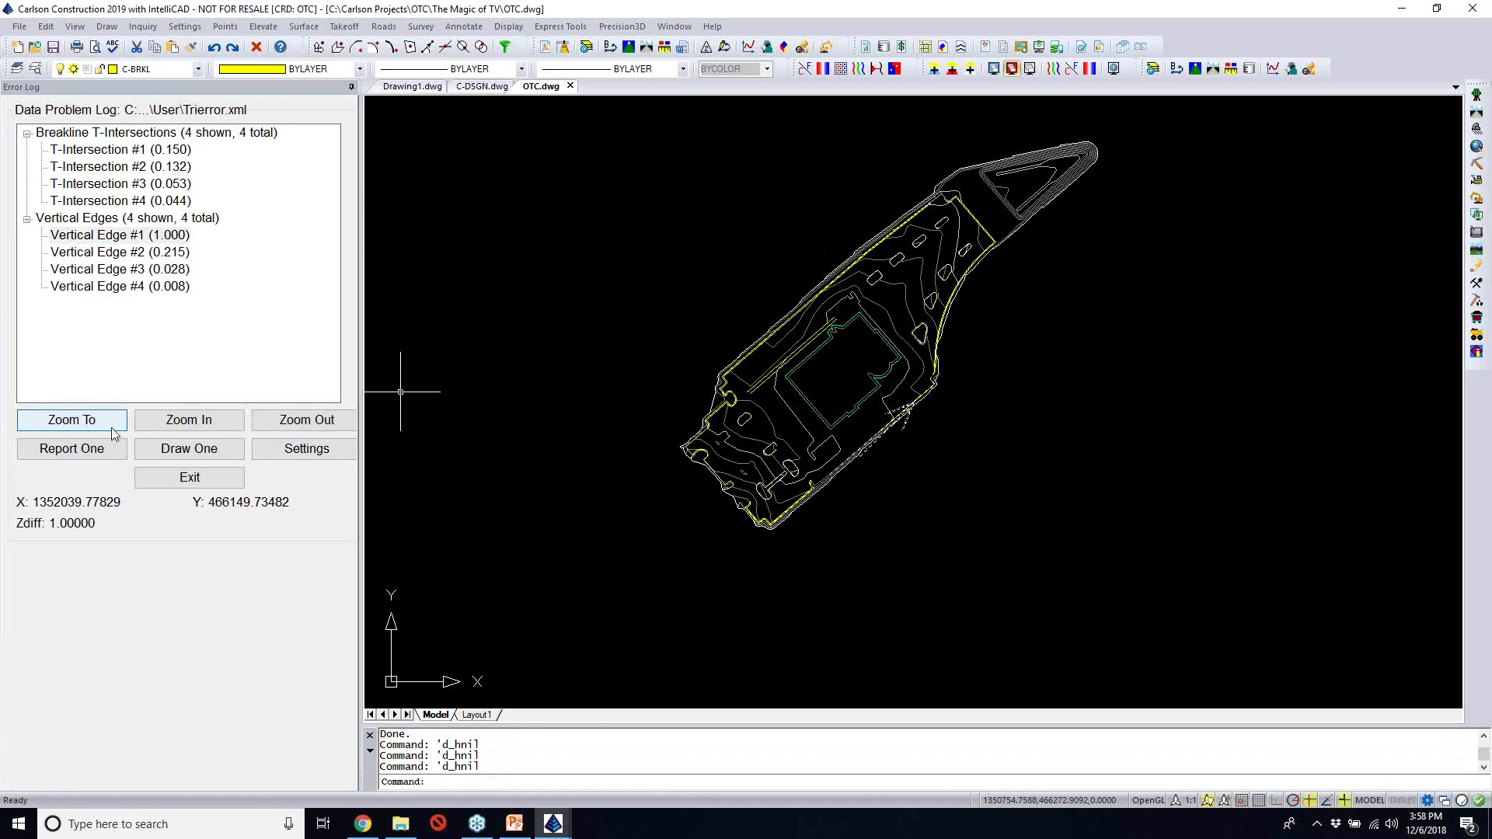
left_click(189, 420)
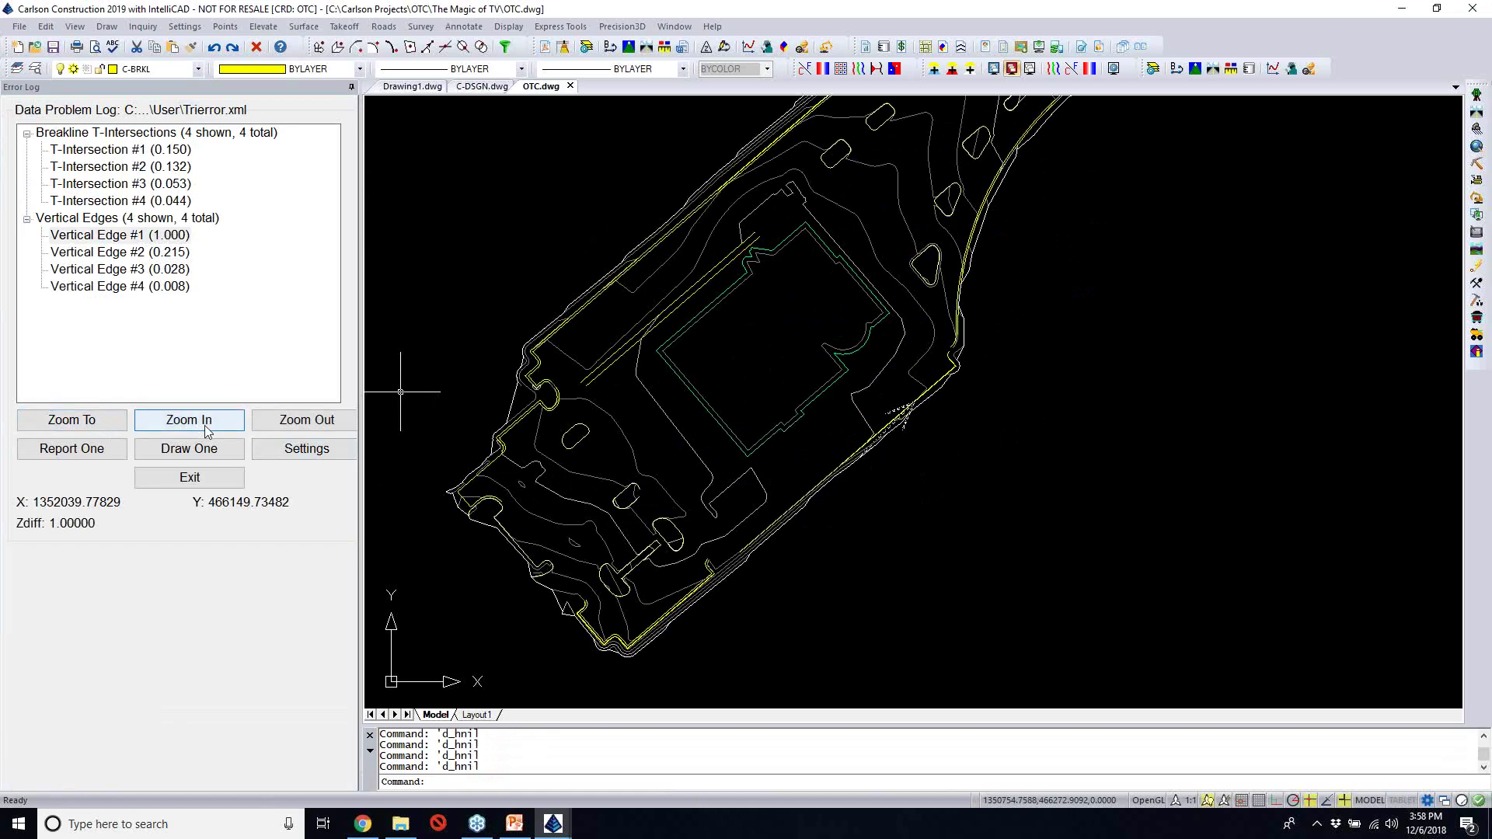
left_click(203, 426)
left_click(204, 420)
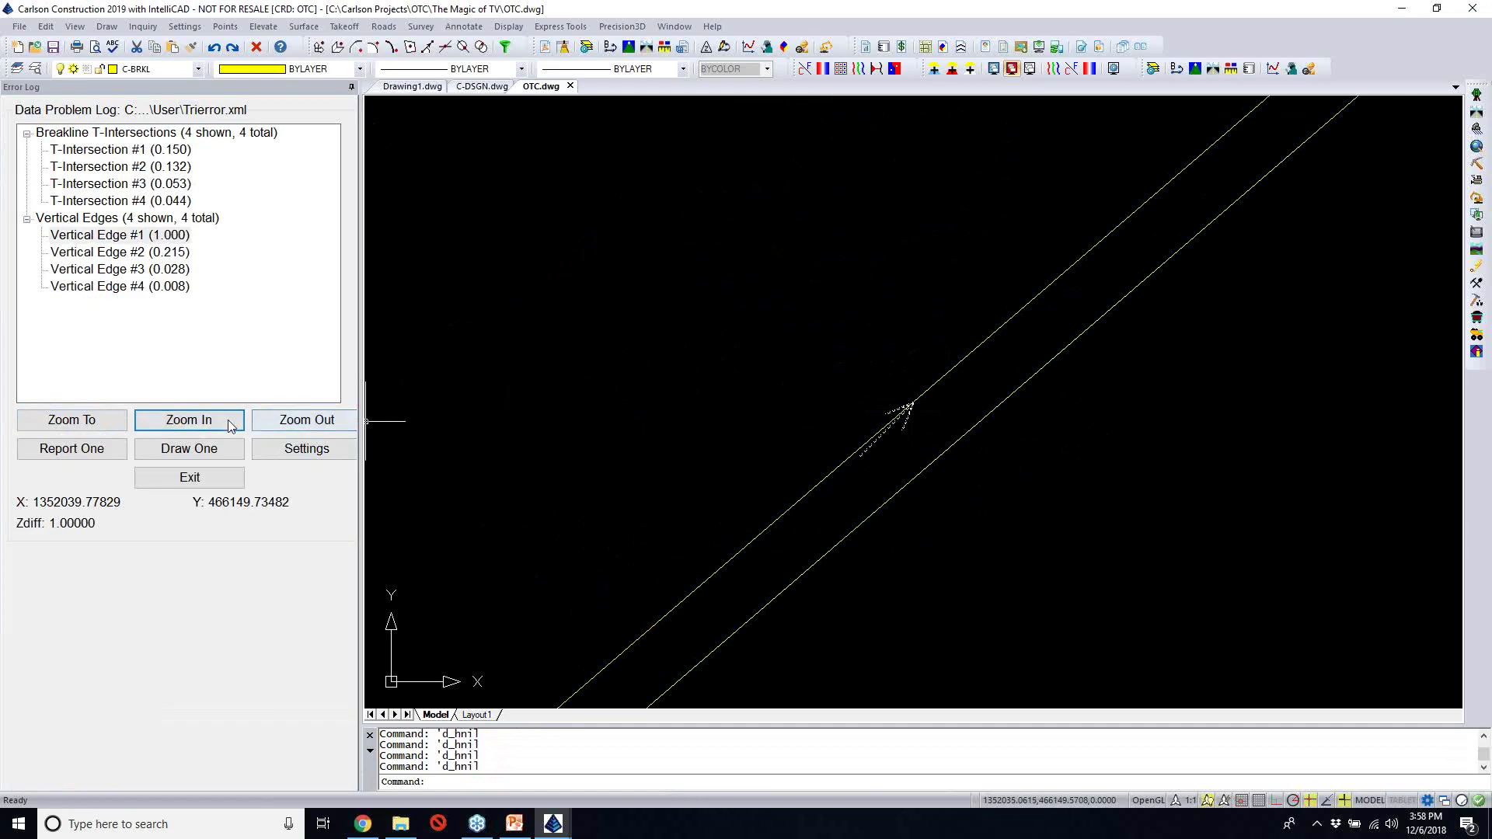
Locate Vertical Edge #2 in the drawing and examine the linework surrounding it
left_click(121, 252)
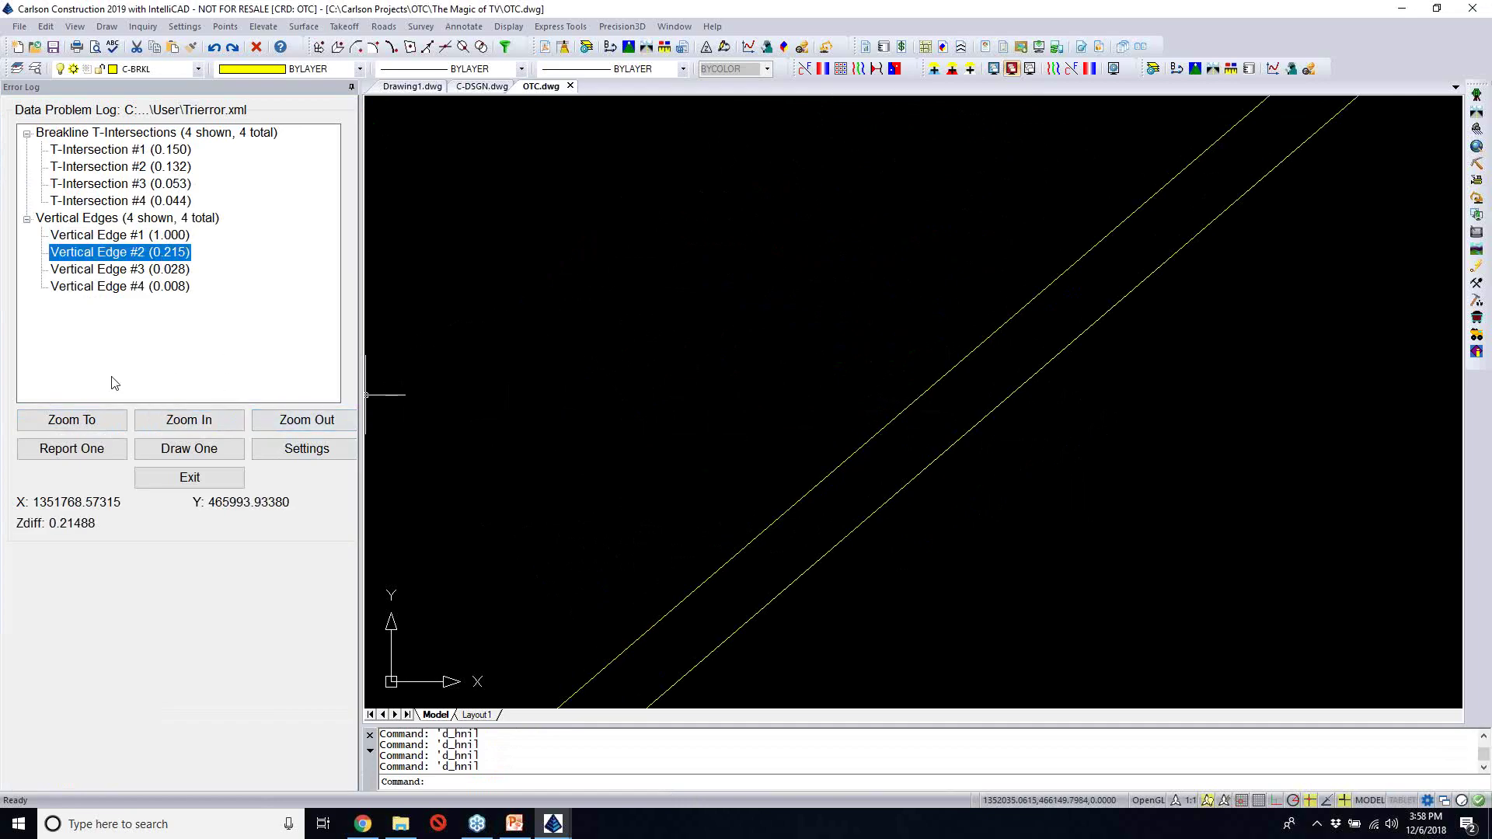
left_click(75, 421)
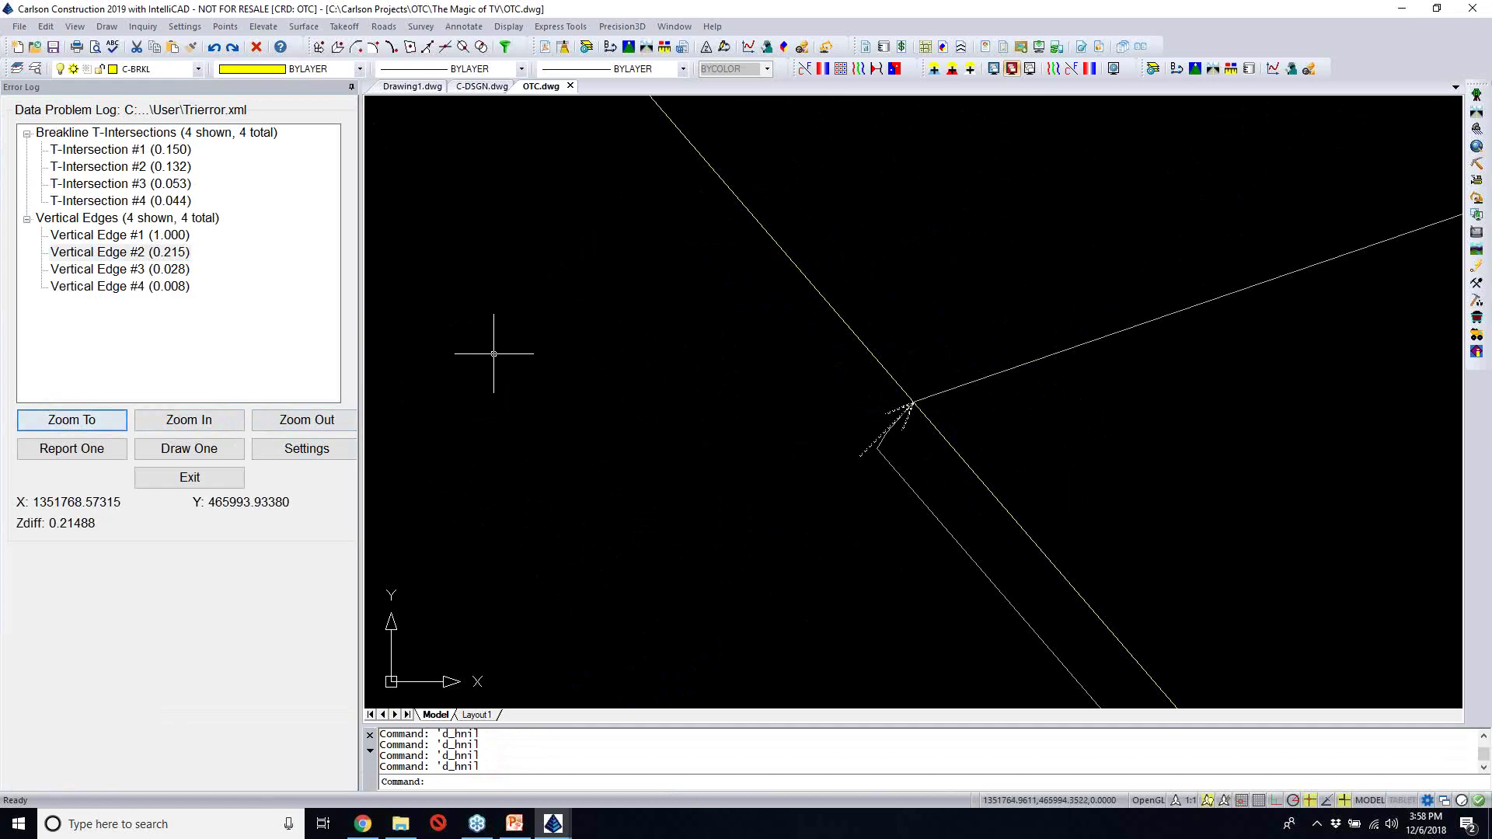
scroll(975, 440, "down", 1)
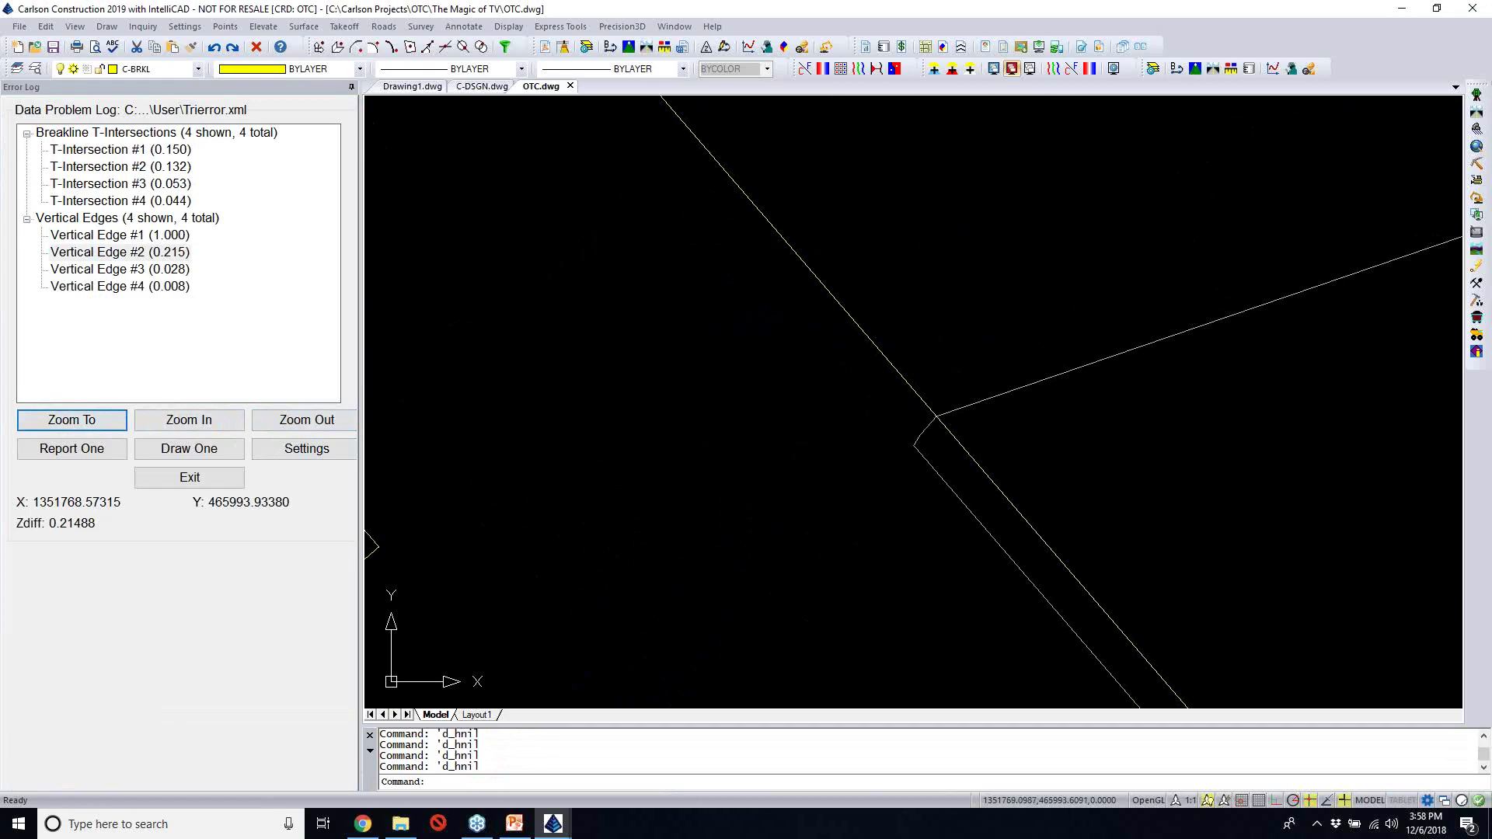
scroll(986, 436, "down", 3)
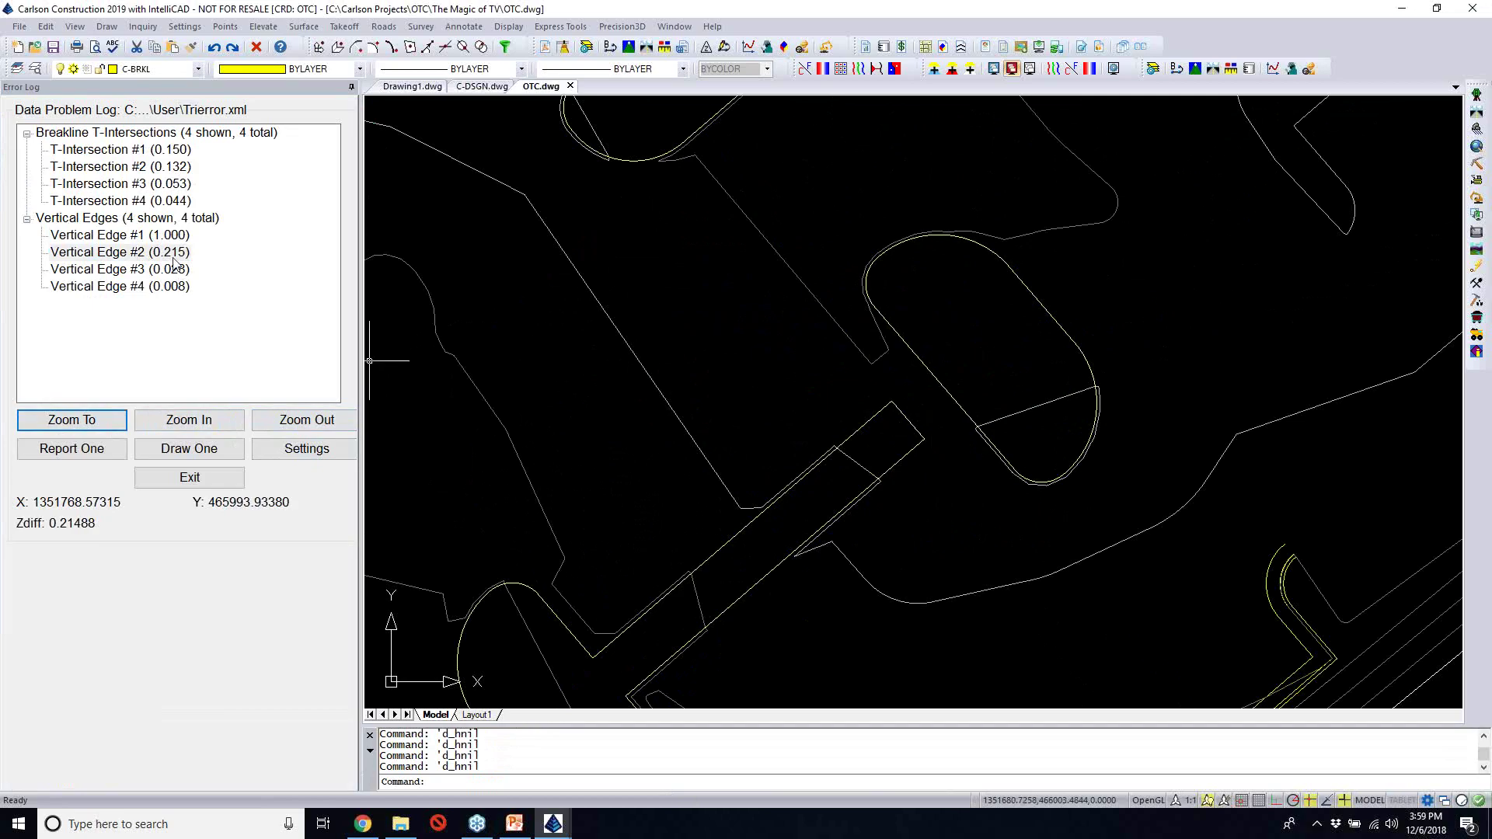
Inspect T-Intersection #1 in the drawing and close the error log
left_click(175, 151)
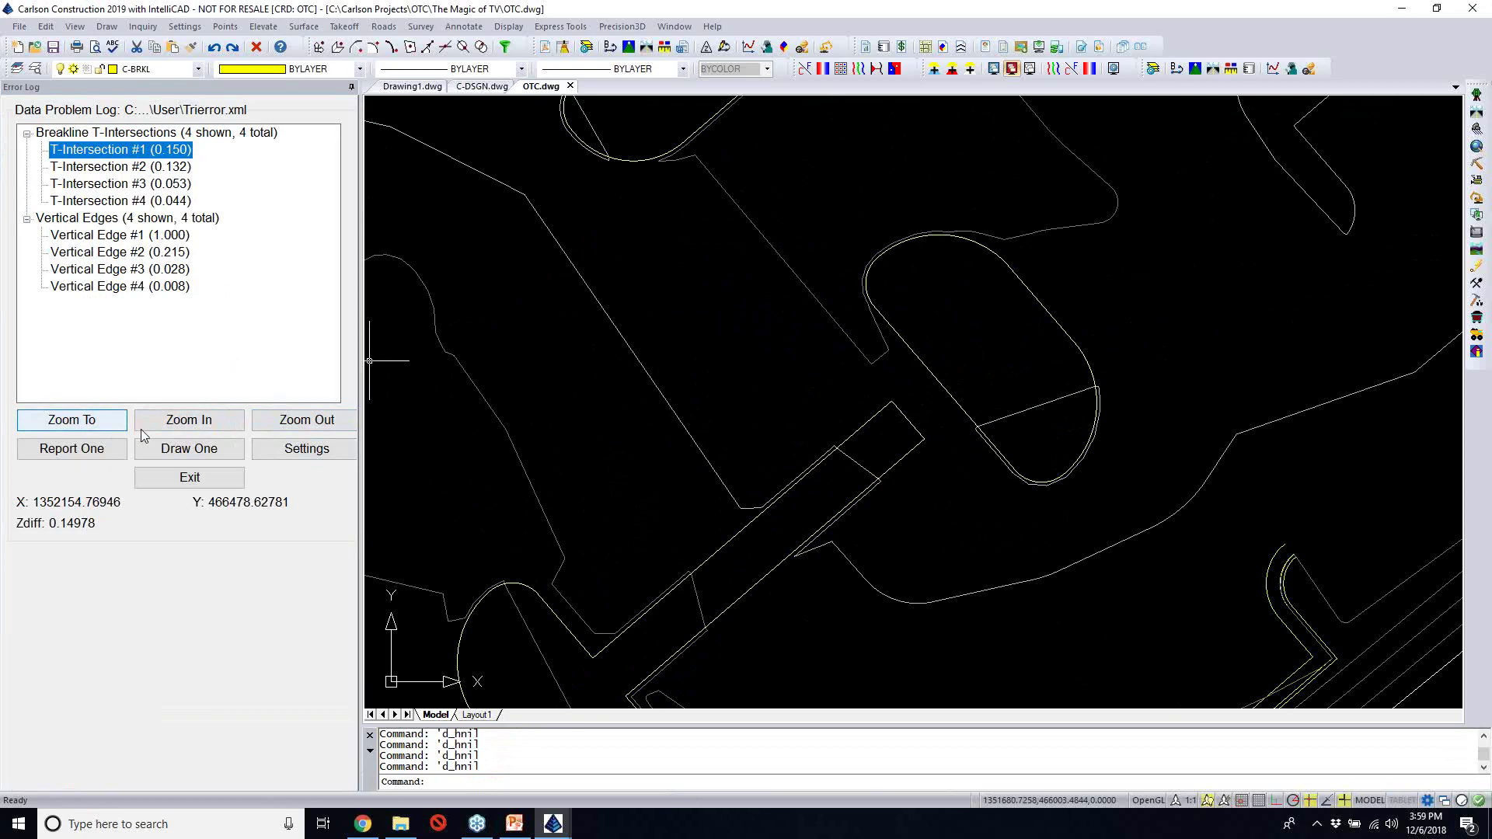
left_click(64, 426)
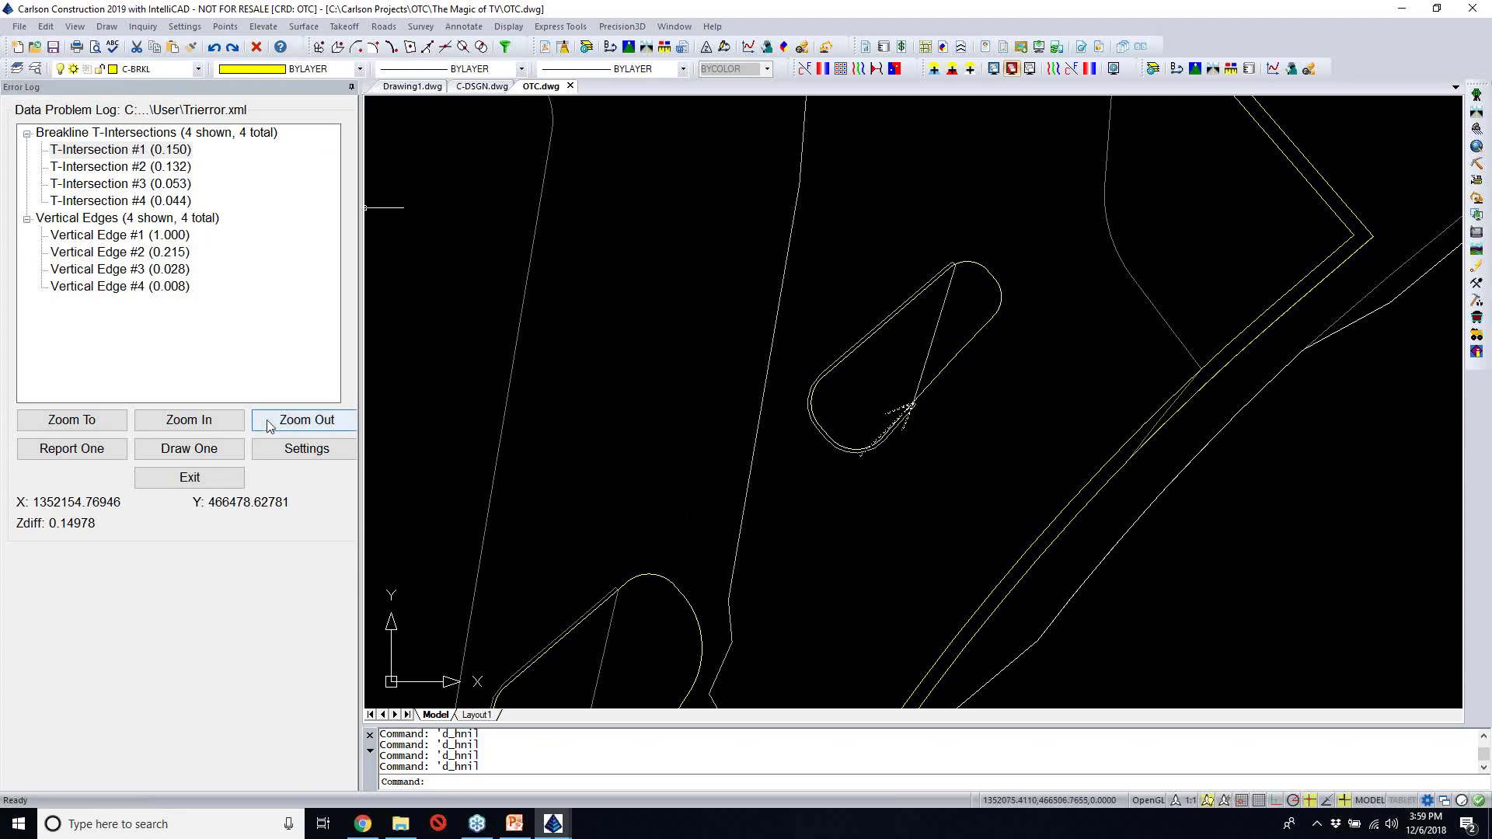
left_click(190, 479)
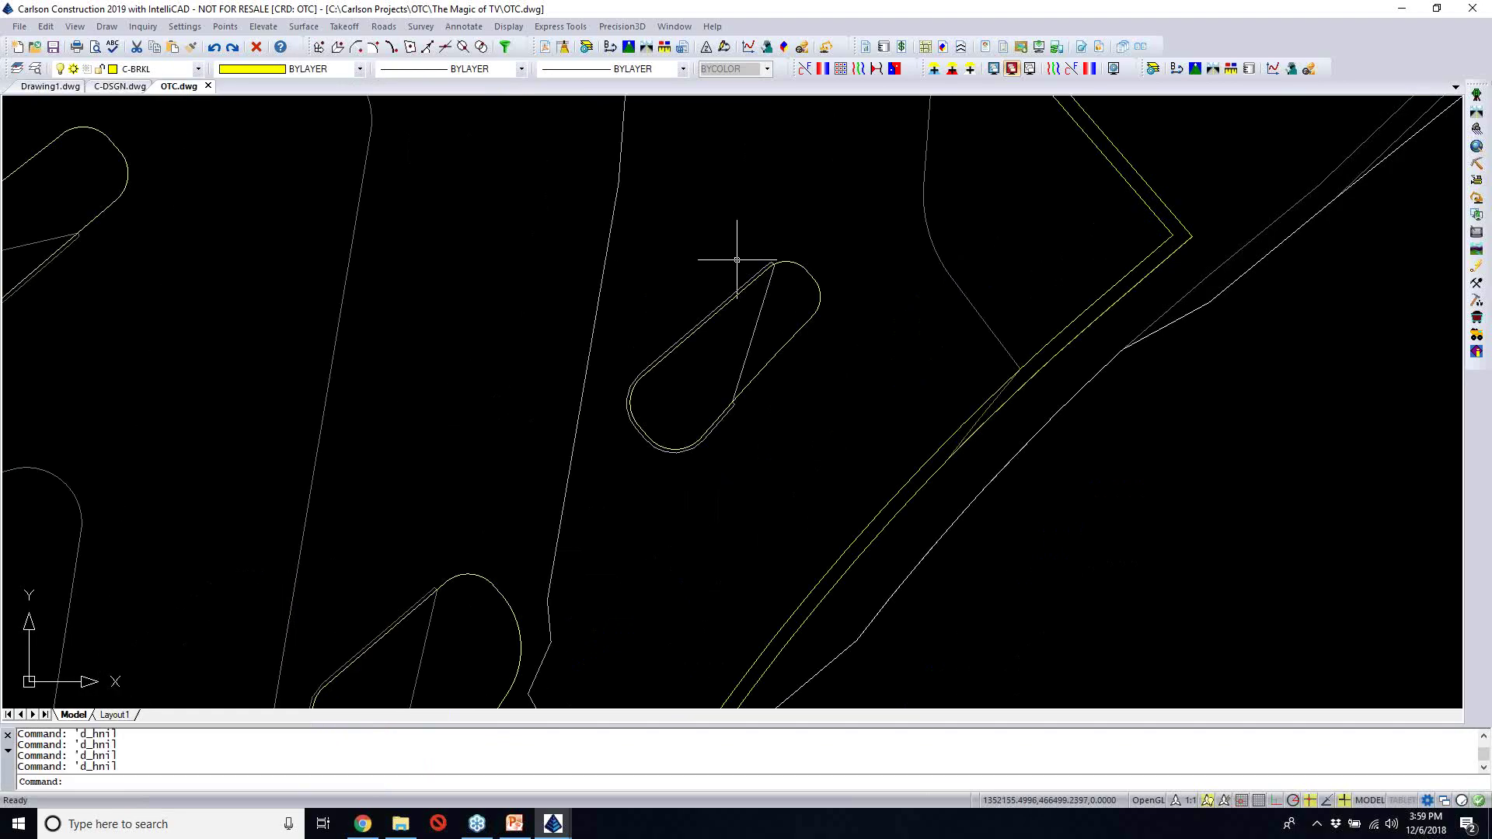
Load the final surface file OTC-fn.tin into the 3D Surface File Viewer
scroll(736, 260, "down", 5)
scroll(739, 259, "down", 5)
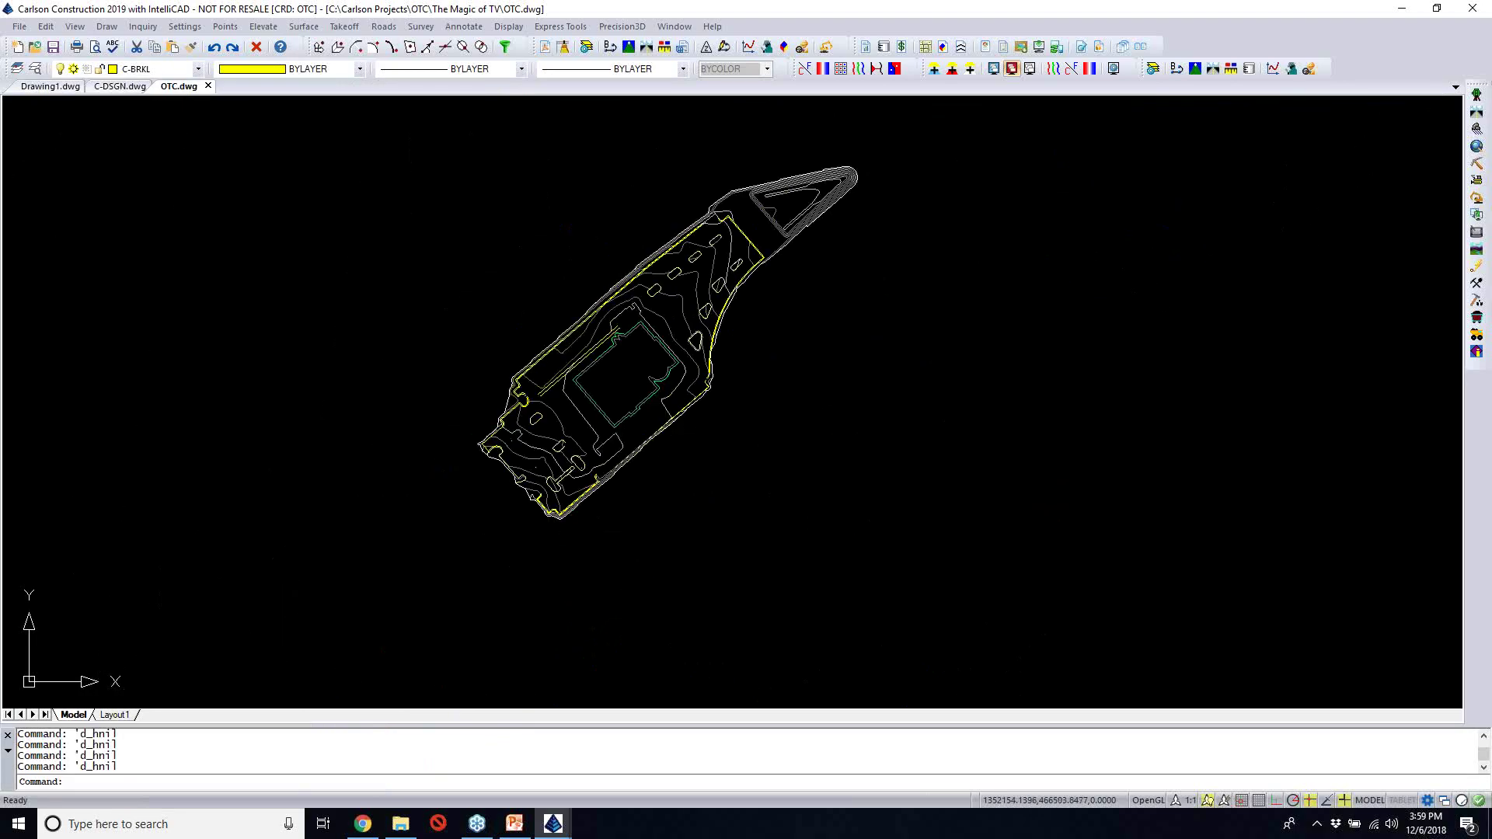
left_click(75, 25)
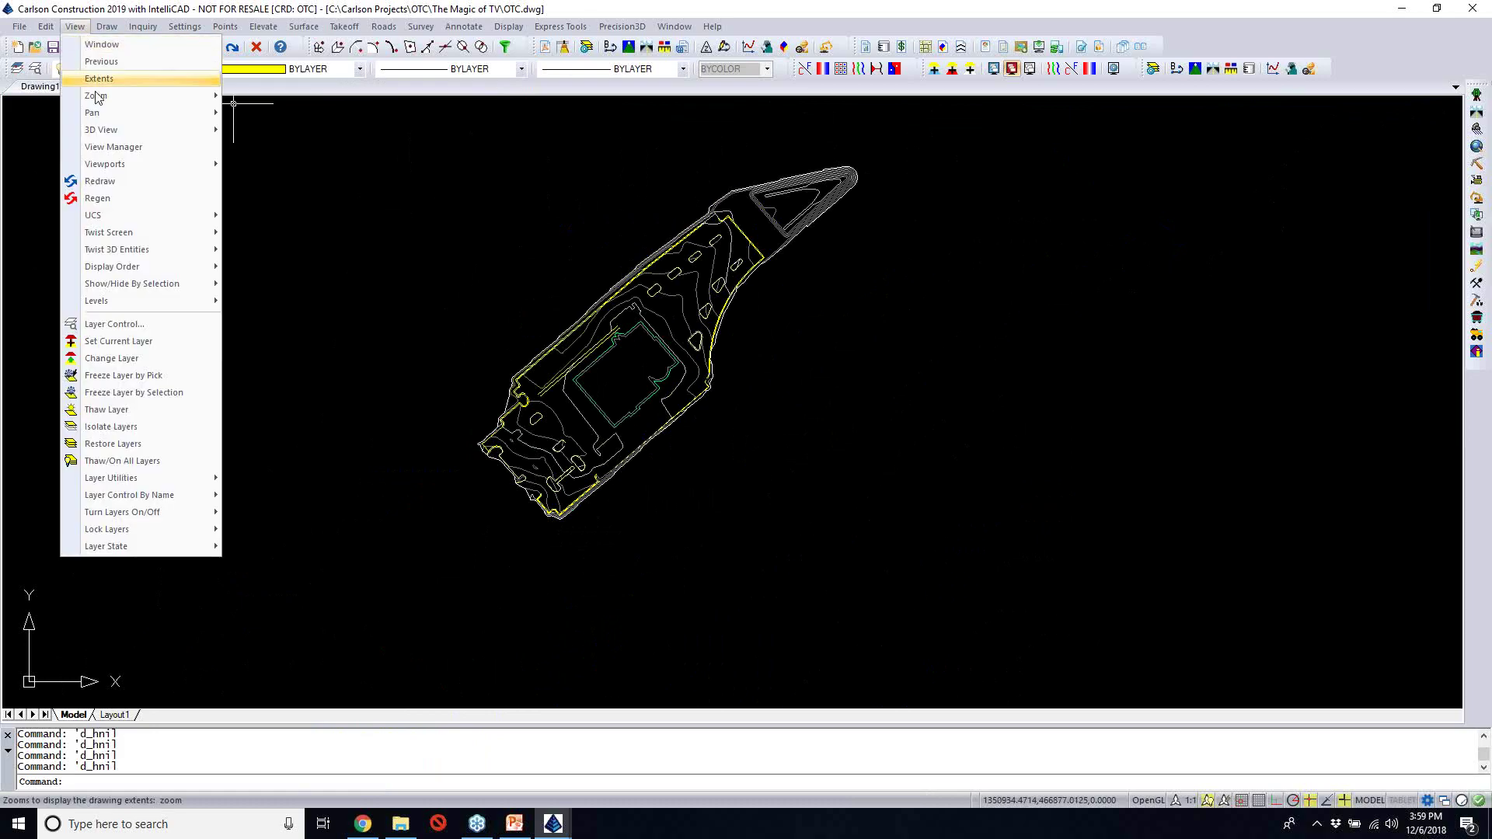
mouse_move(156, 130)
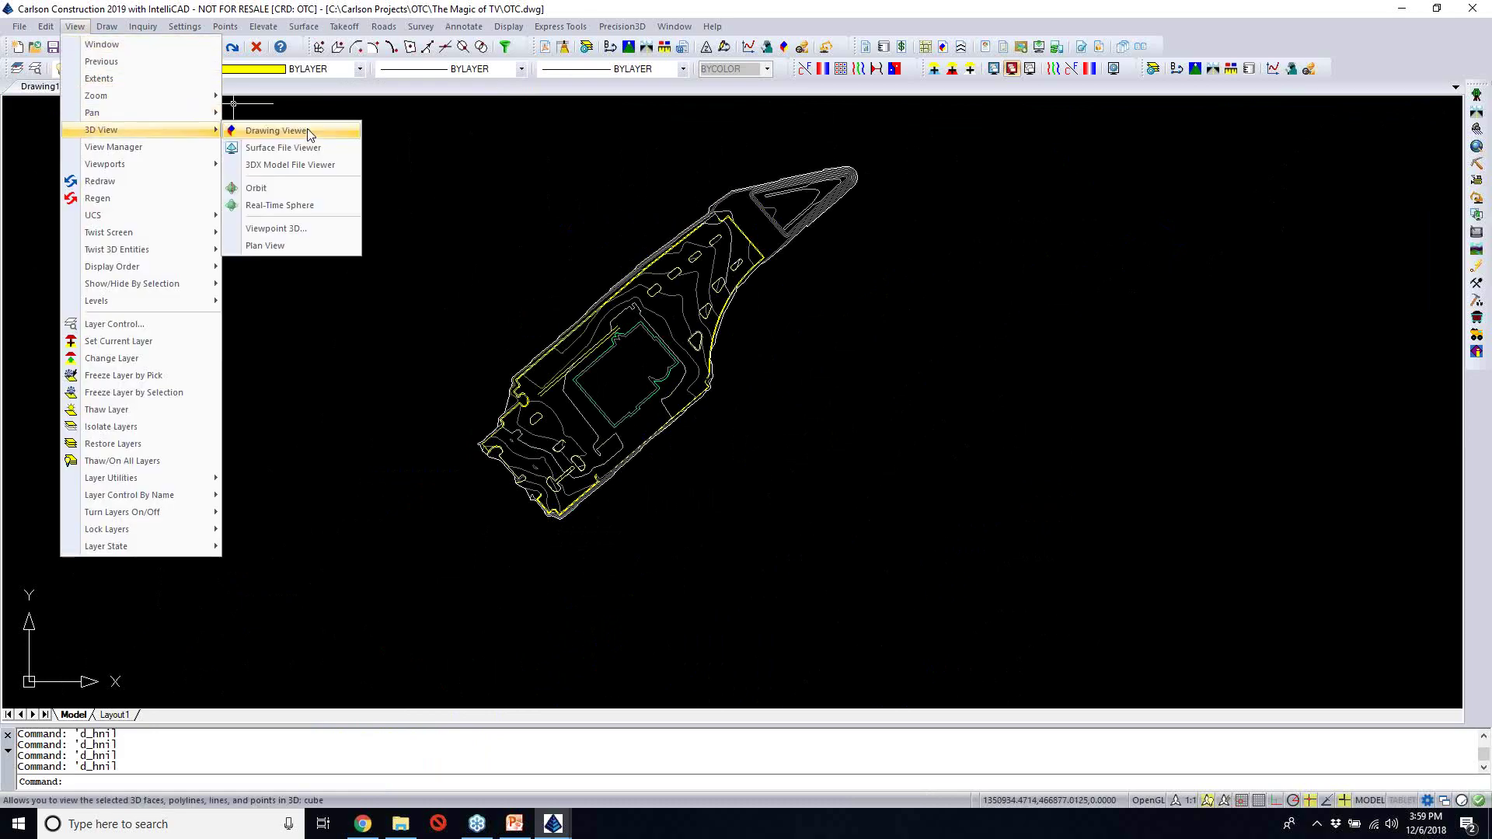
left_click(304, 153)
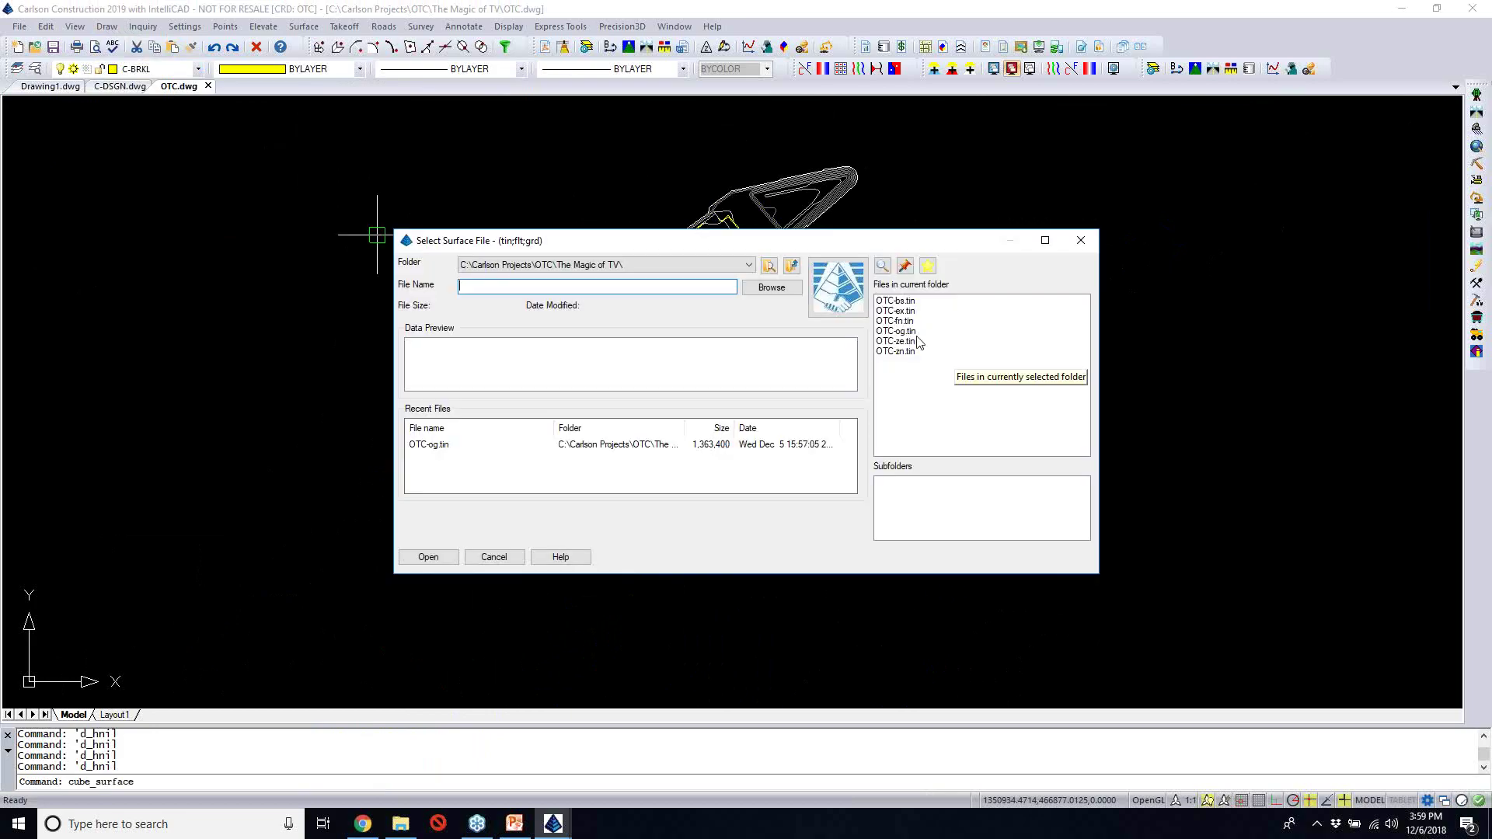
left_click(902, 321)
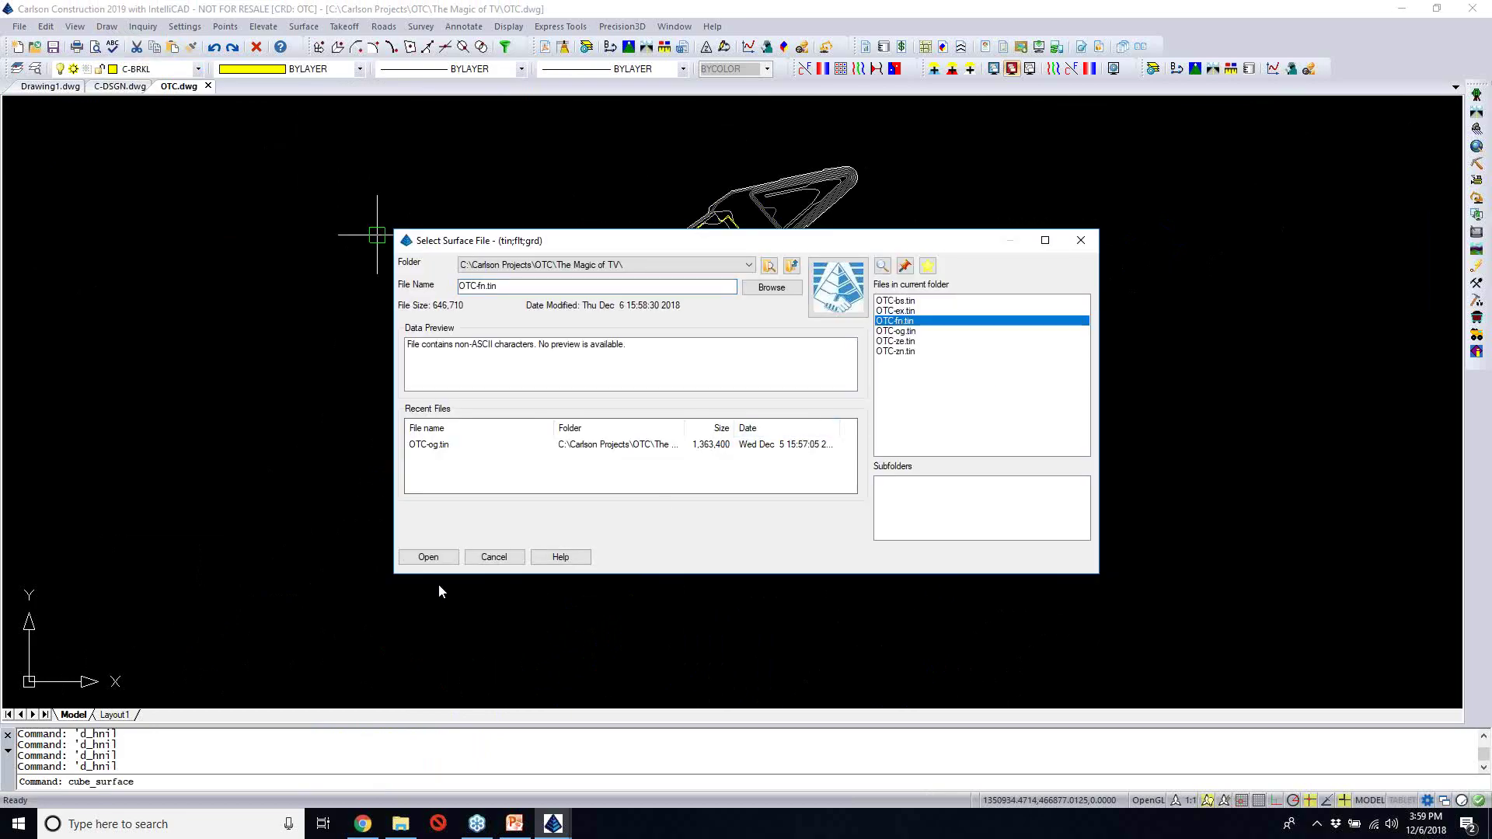
left_click(428, 558)
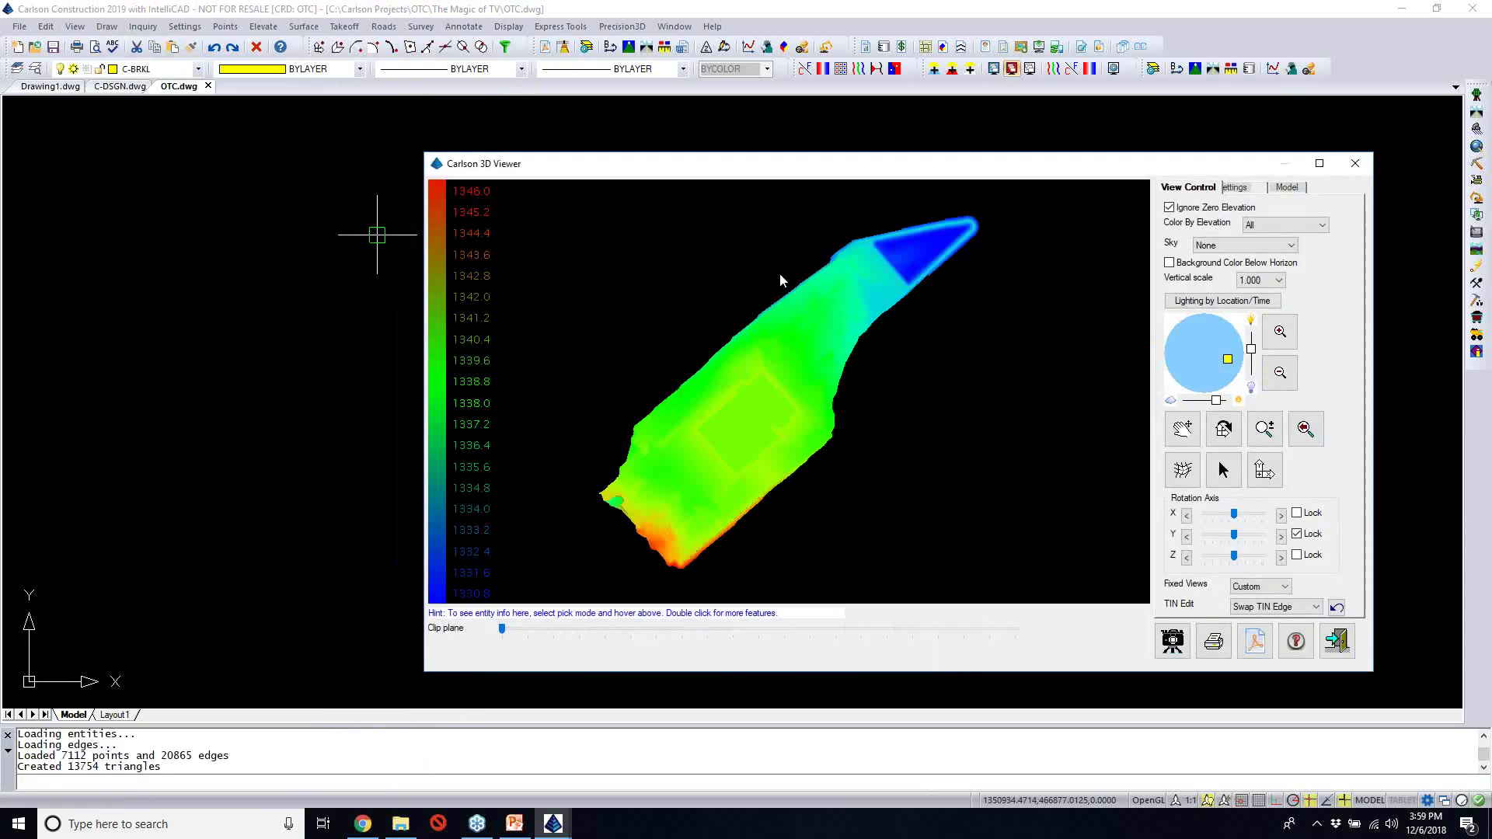
Examine the final surface around the building pad in 3D under adjusted lighting, and close the viewer
left_click_drag(780, 277, 762, 359)
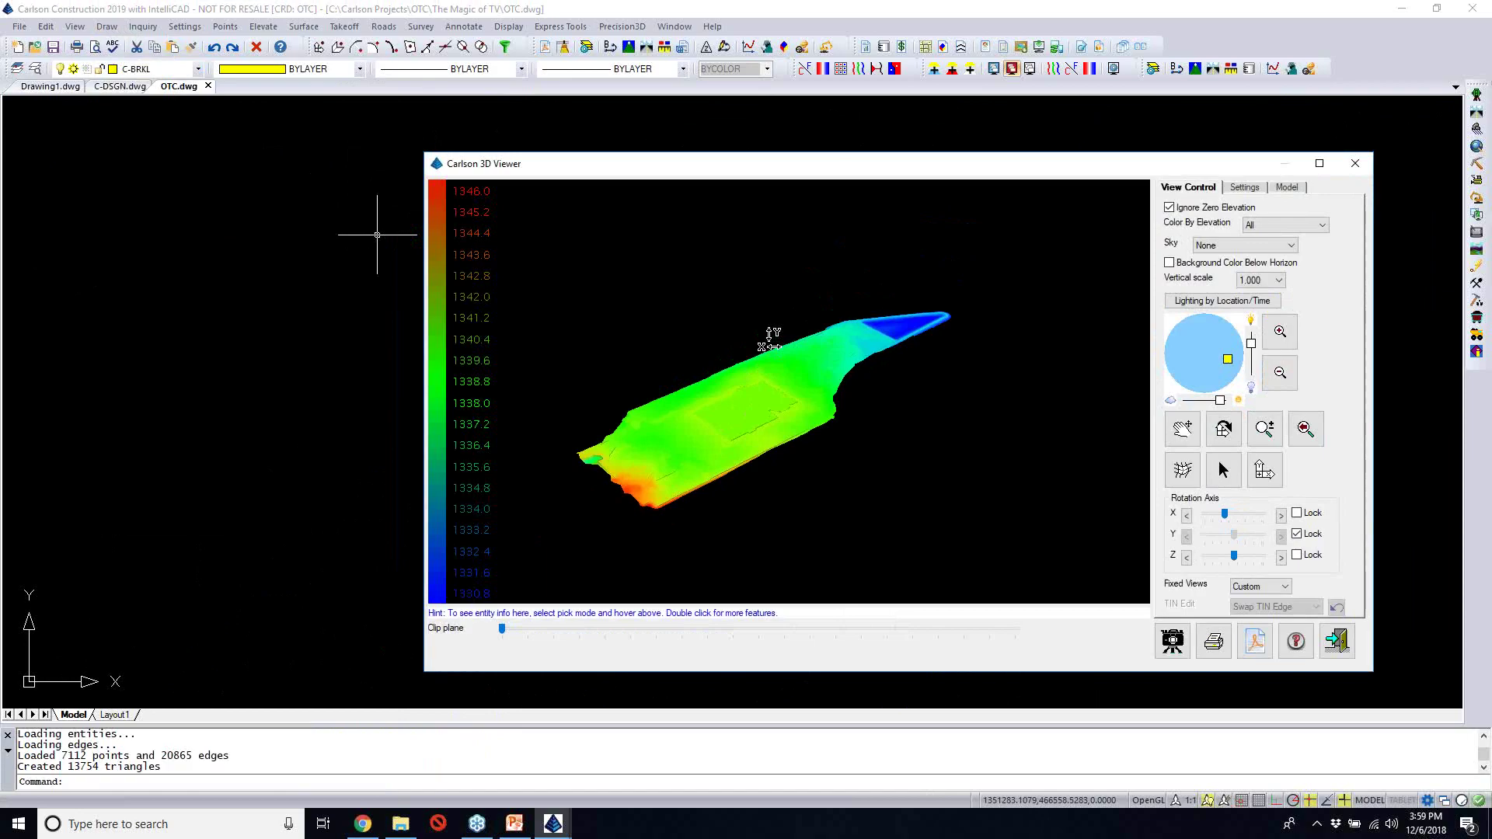
scroll(757, 373, "up", 5)
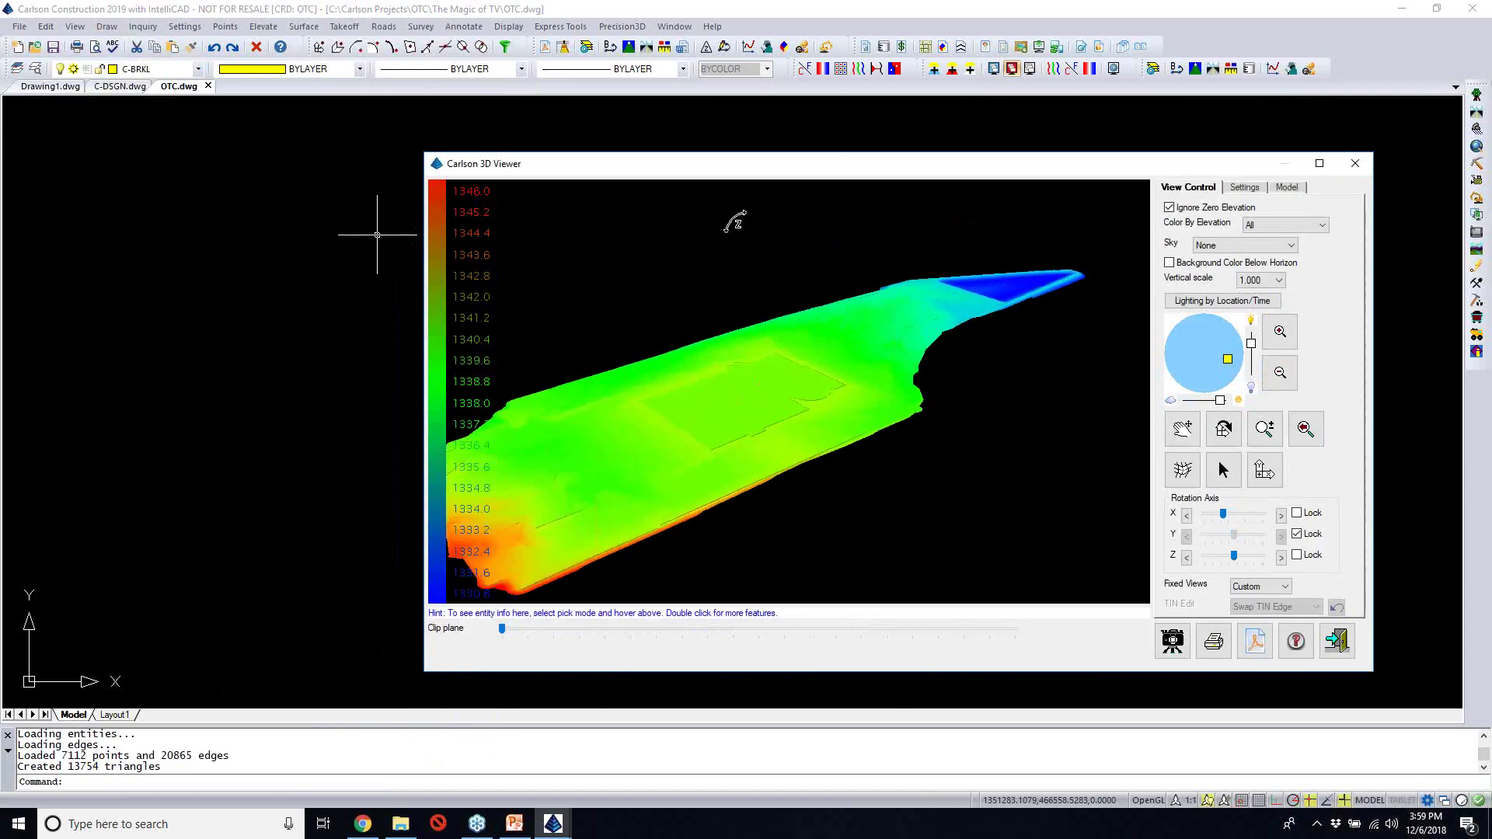
left_click_drag(736, 220, 629, 247)
scroll(796, 366, "up", 3)
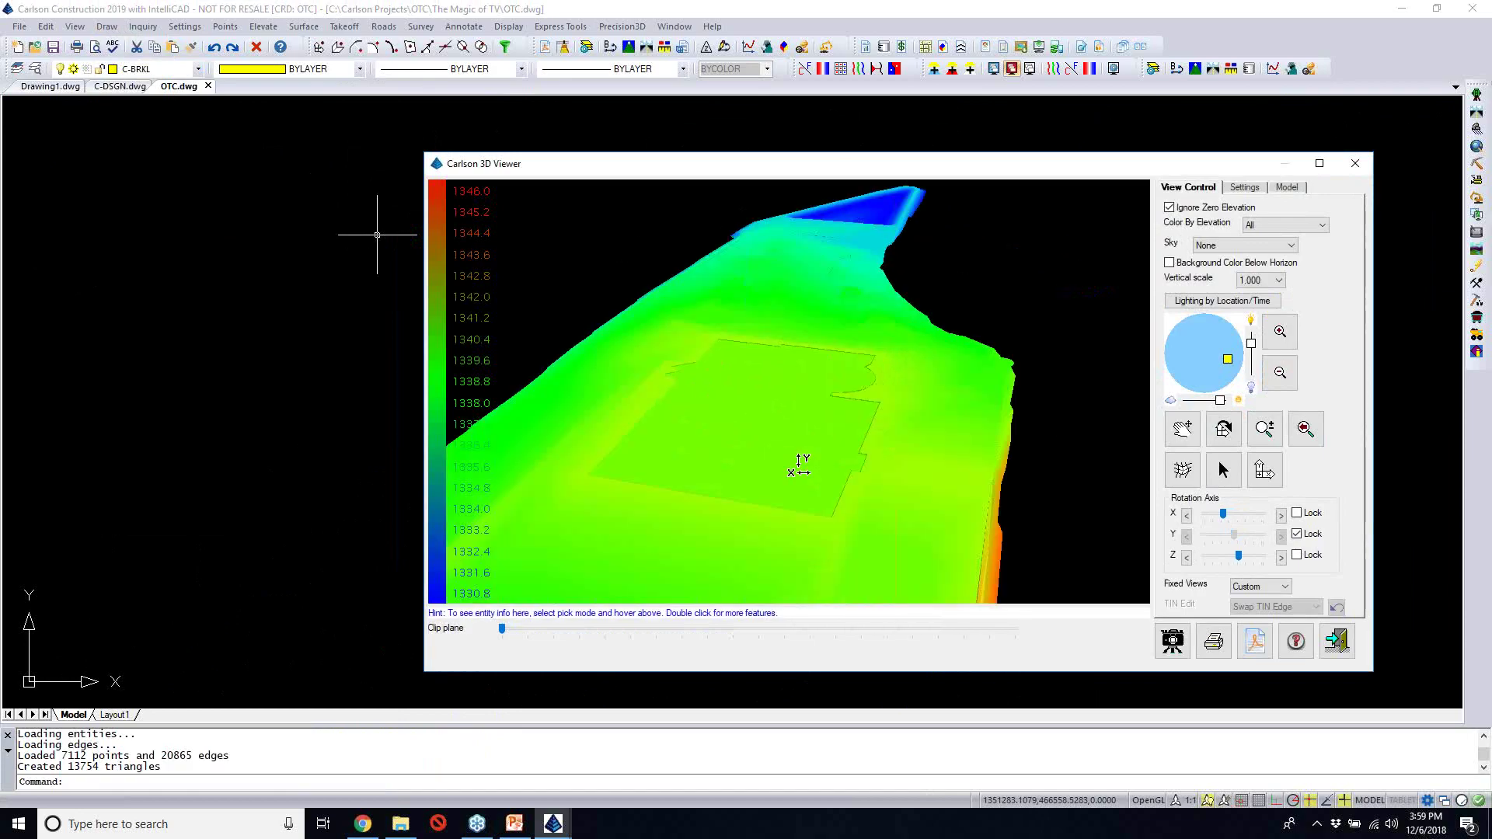
left_click_drag(796, 463, 824, 432)
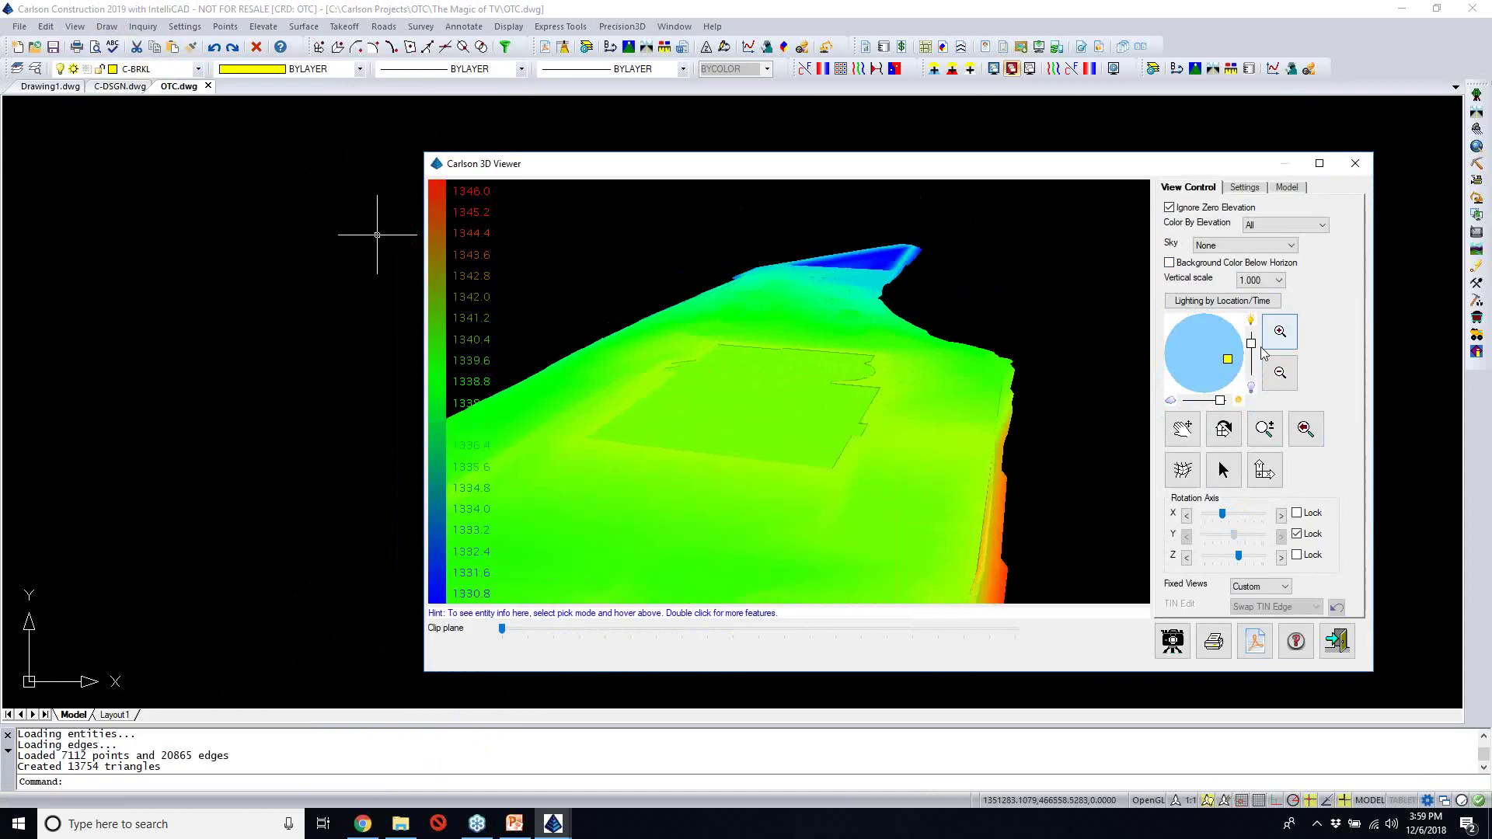
left_click(1225, 363)
mouse_move(1226, 367)
left_mouse_down()
mouse_move(1194, 345)
mouse_move(1250, 367)
left_mouse_up()
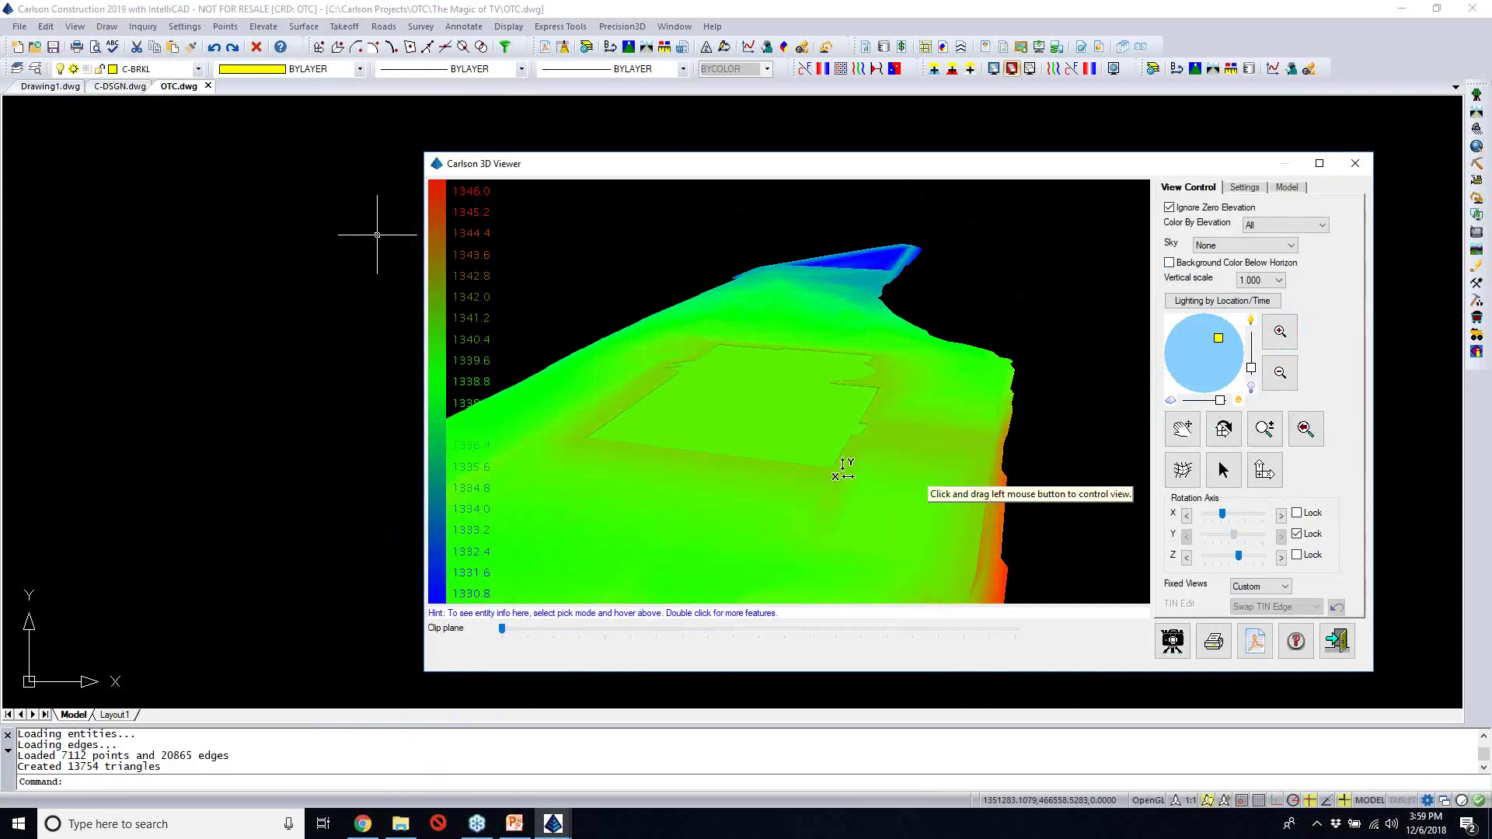
mouse_move(846, 470)
left_mouse_down()
mouse_move(830, 466)
mouse_move(876, 467)
left_mouse_up()
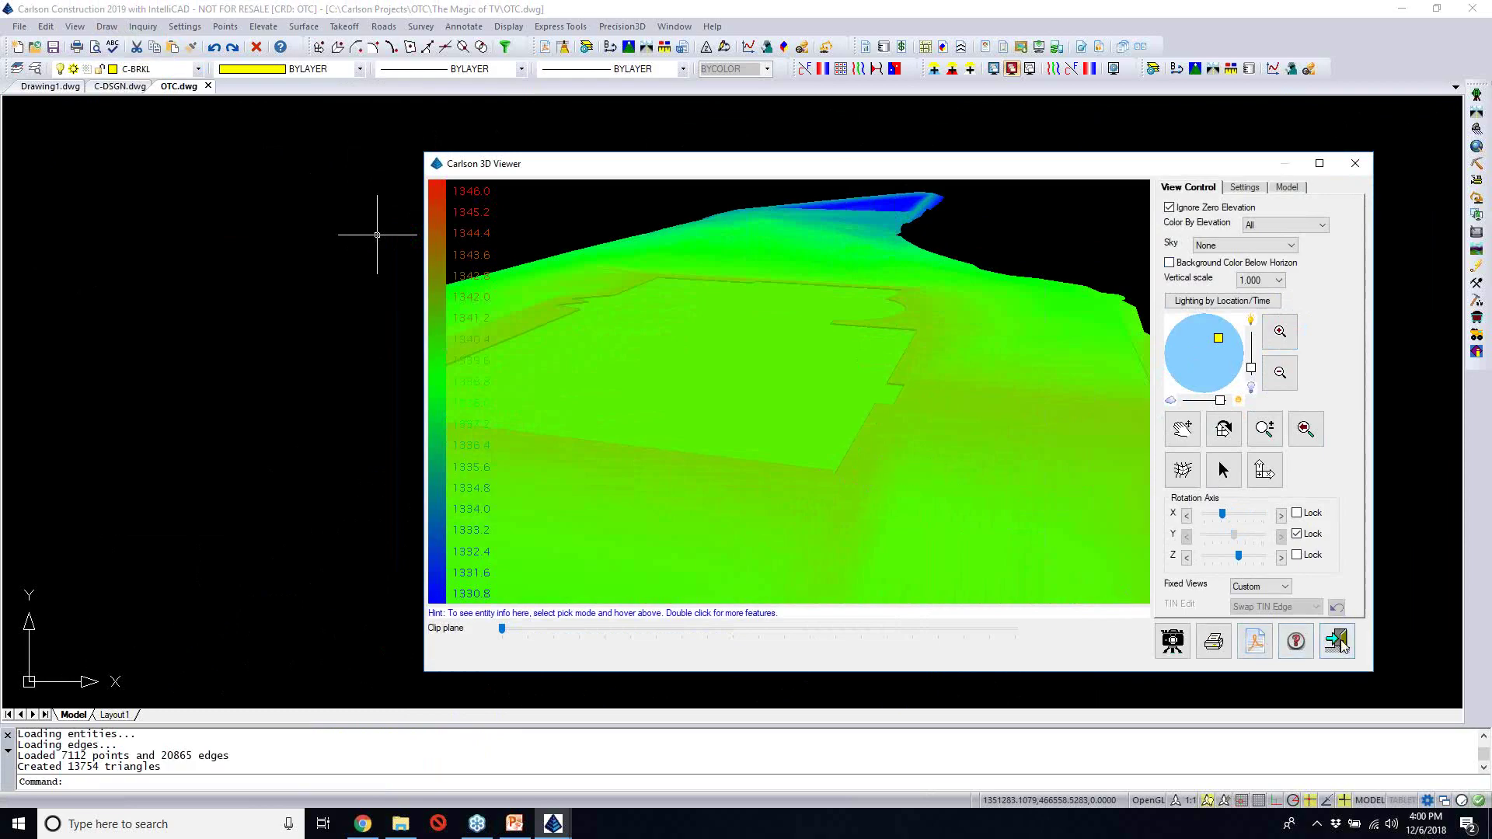
left_click(1337, 645)
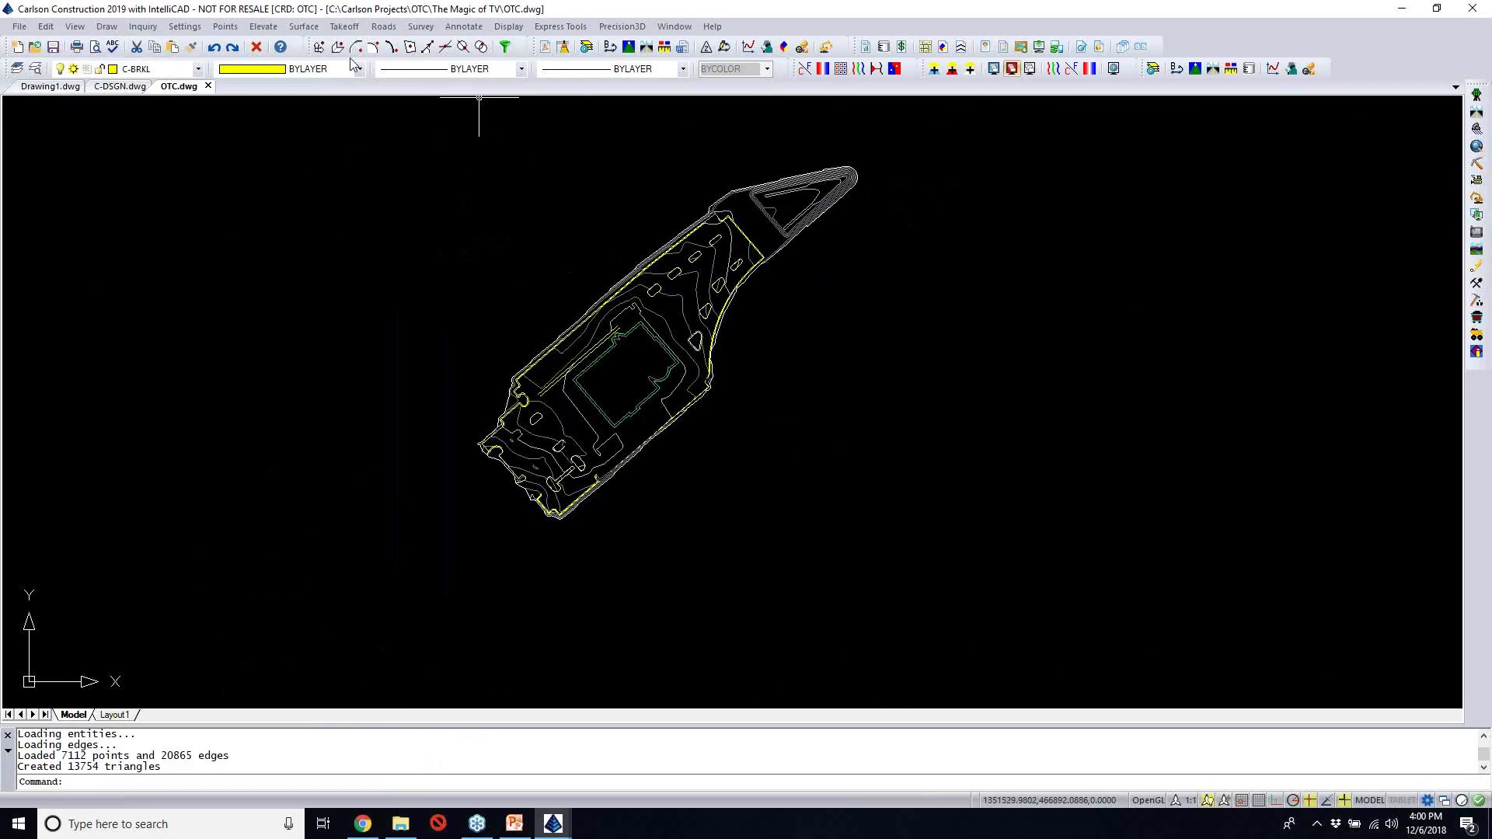
Calculate total volumes without updating the existing surface, reporting cut and fill depth zones at 10.000 intervals
left_click(345, 26)
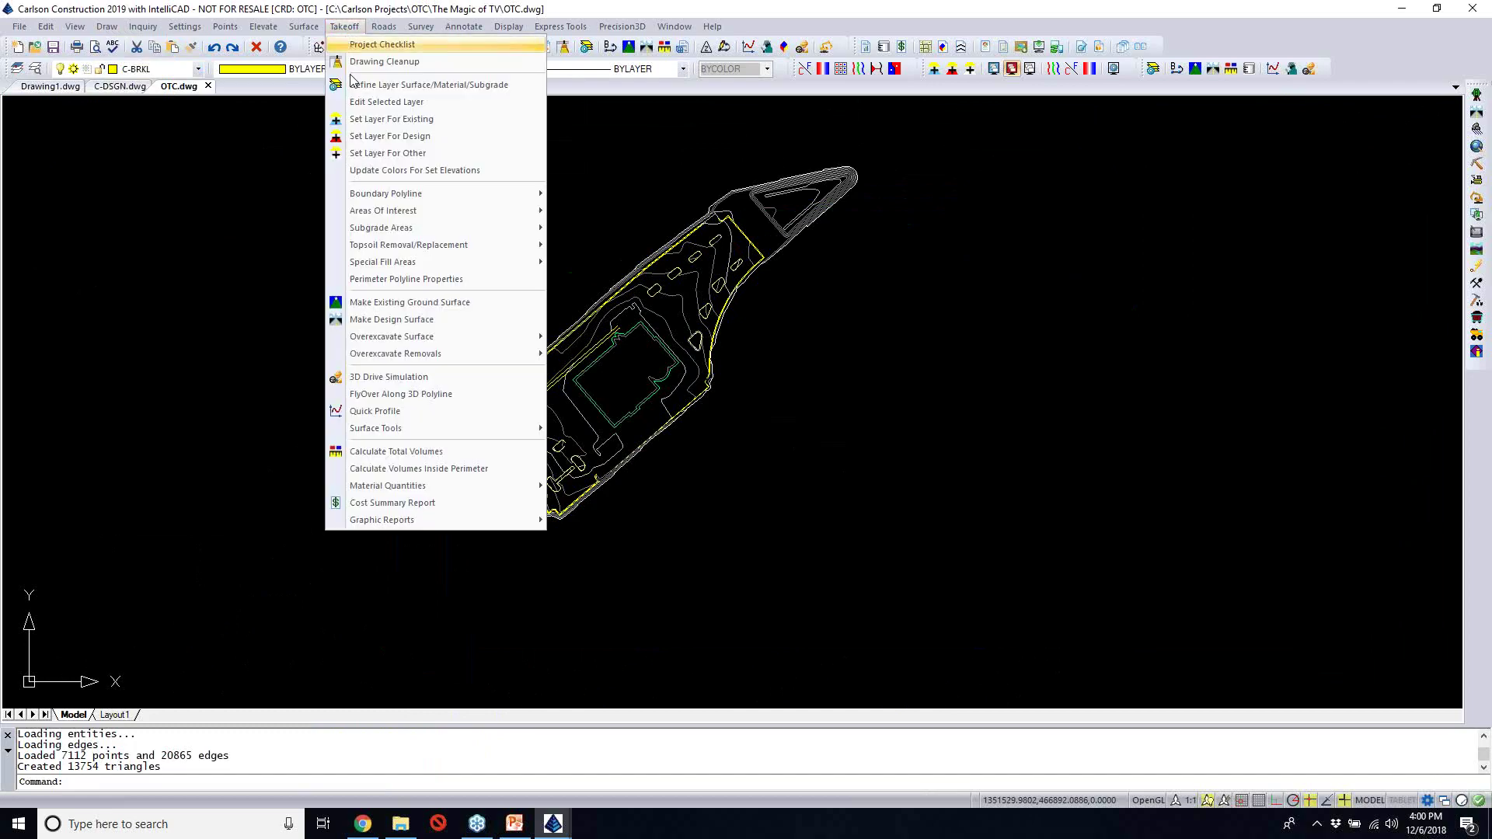
left_click(409, 454)
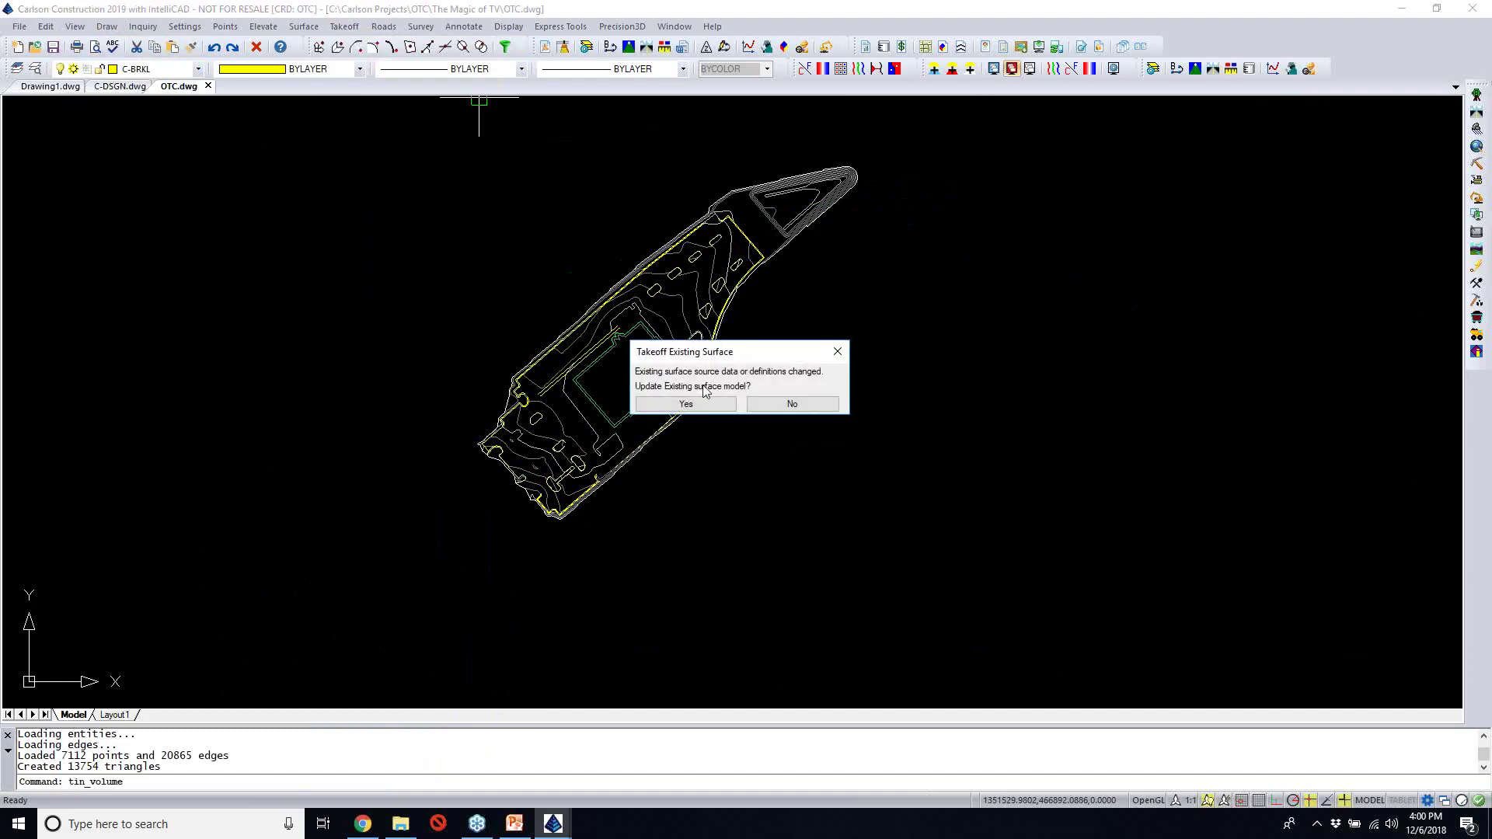
left_click(777, 404)
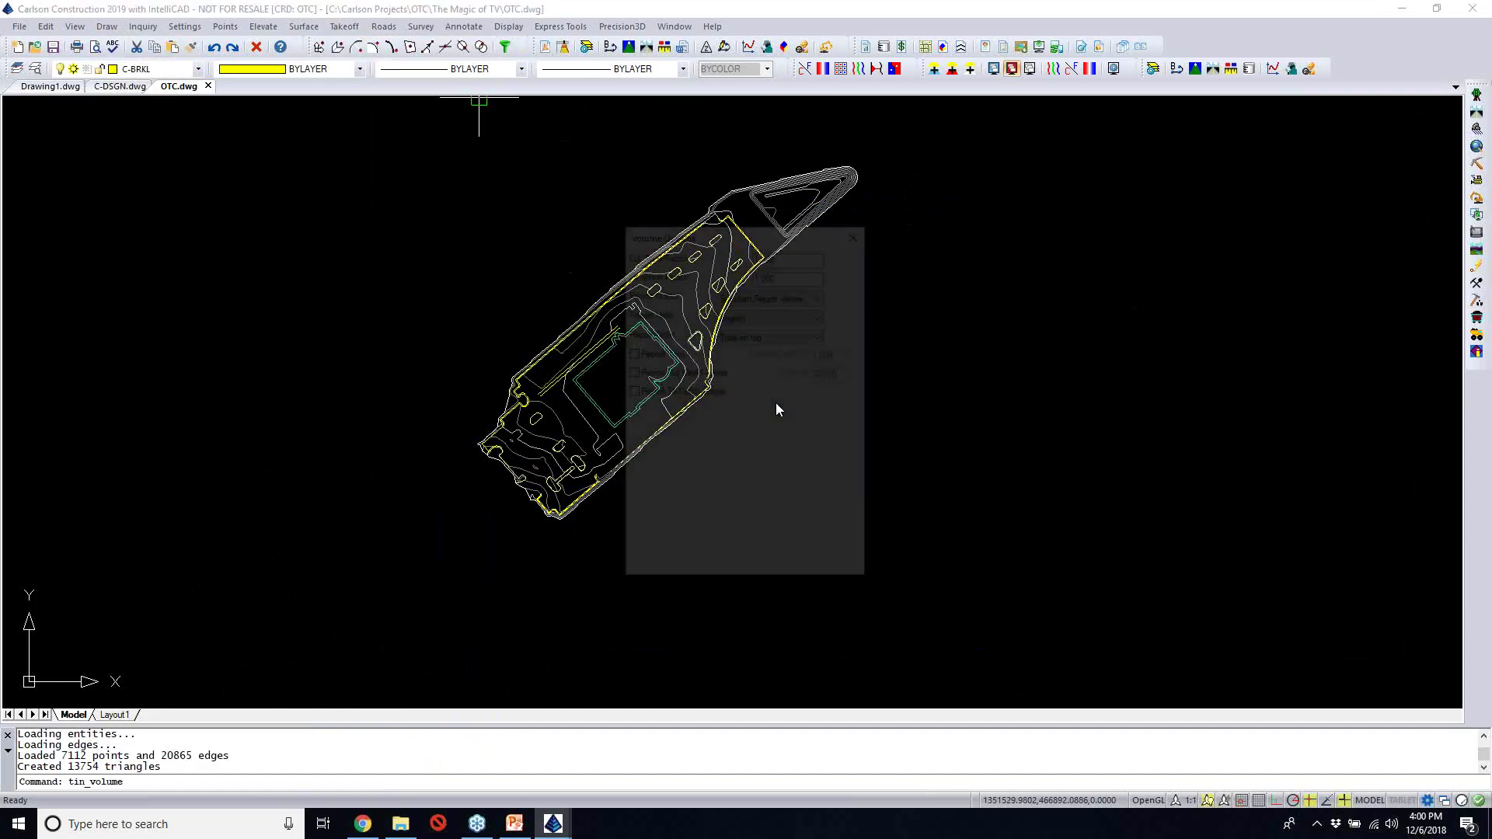
left_click(674, 374)
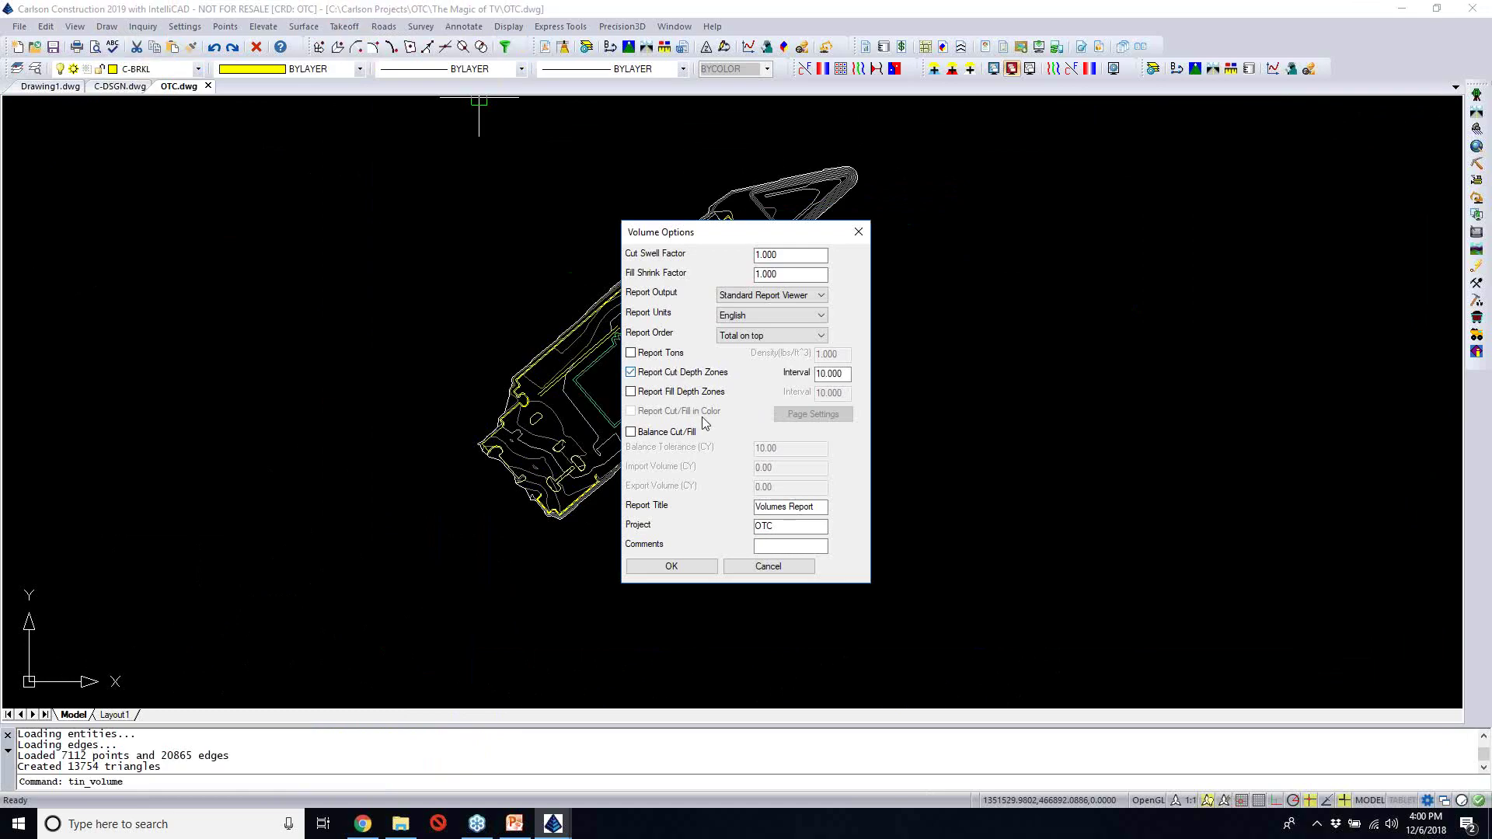
left_click(667, 394)
left_click(690, 568)
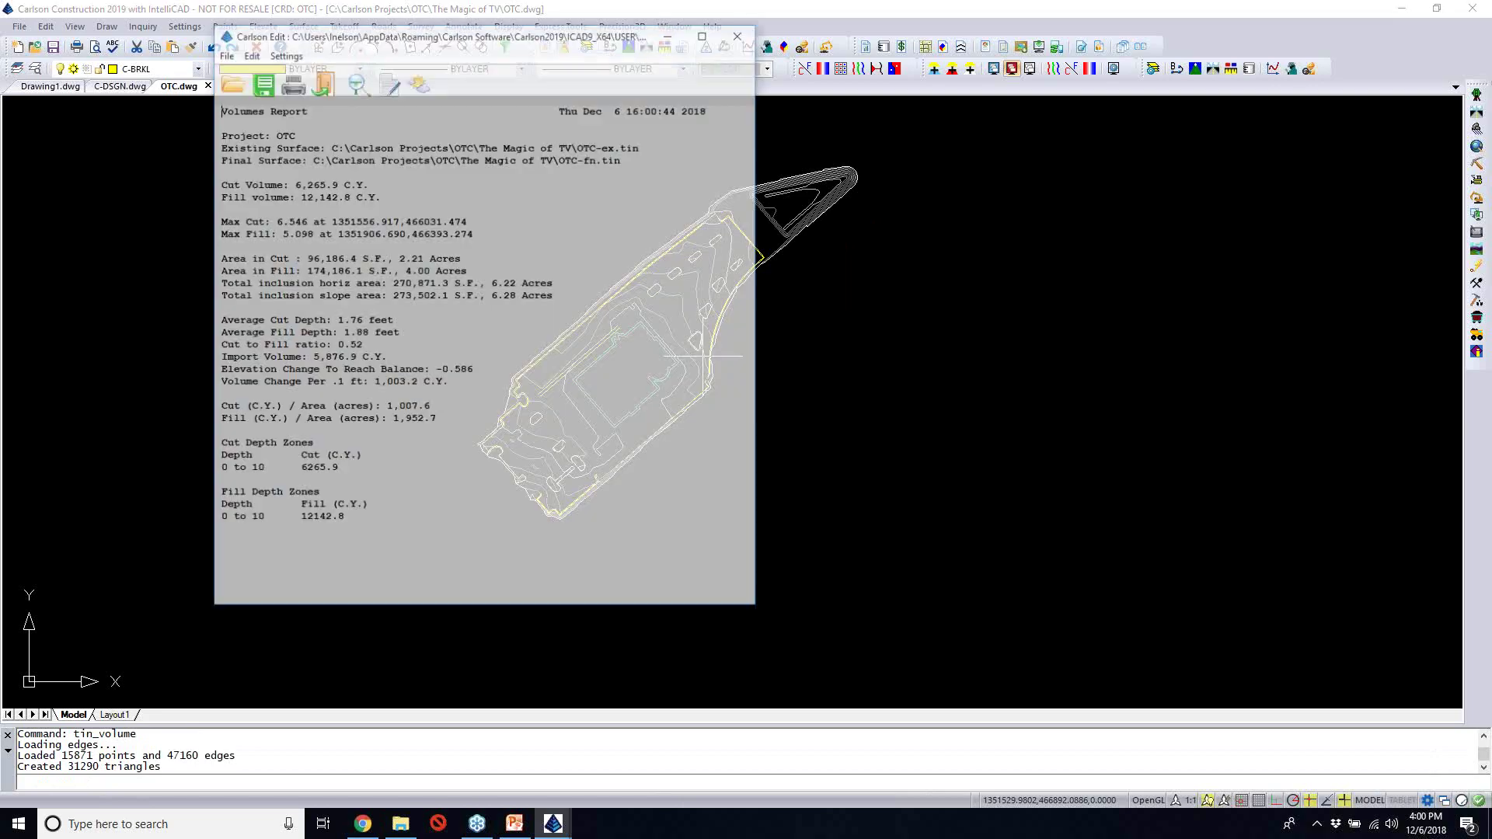
Review the cut and fill volumes in the volumes report
left_click(301, 199)
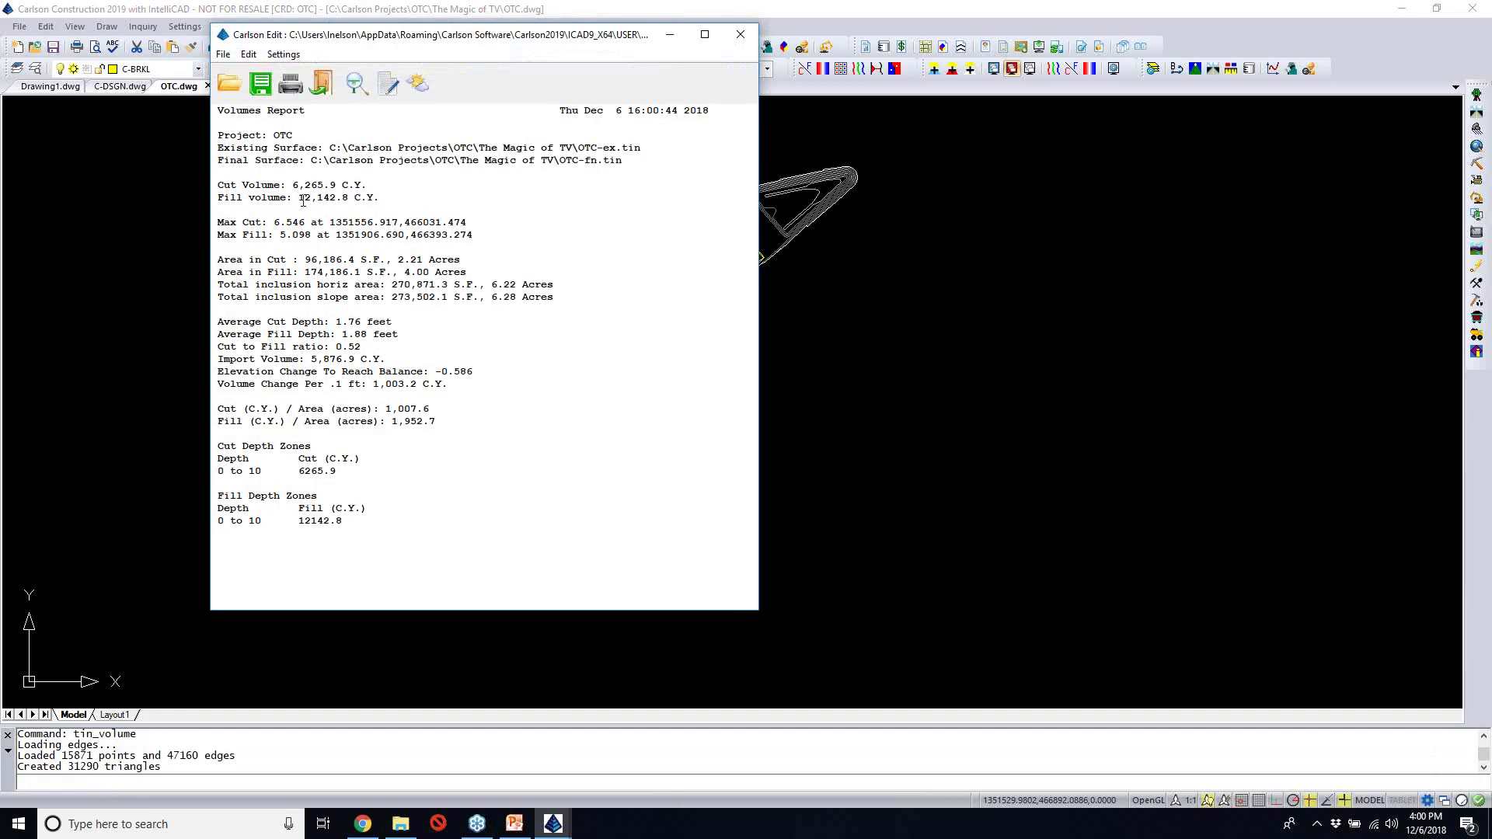
left_click_drag(300, 198, 370, 185)
left_click(294, 185)
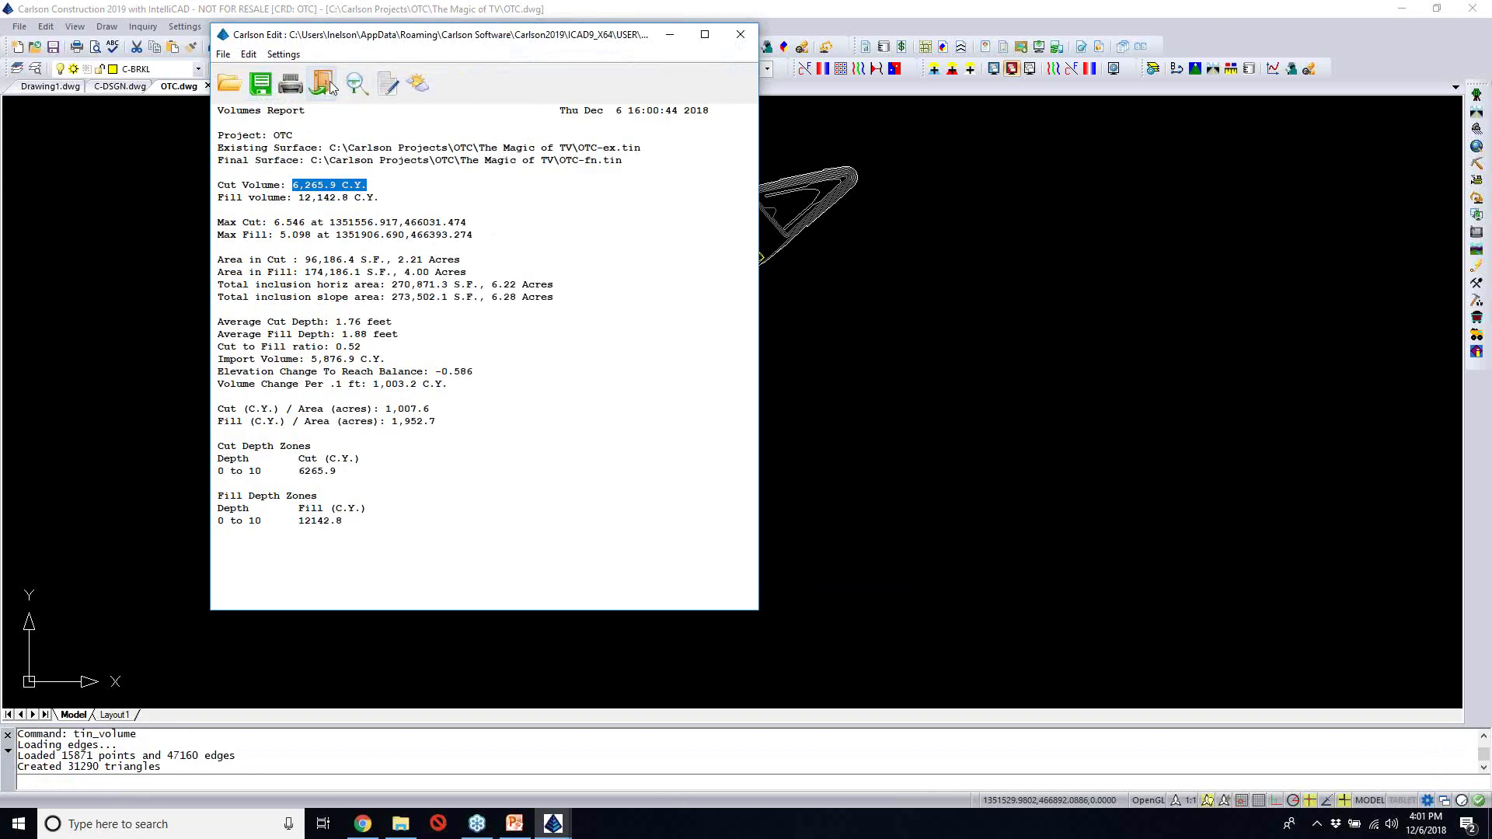
Place the volumes report beside the site as MText, height 4.00, on layer REPORT_TXT with the default rotation, and close the report
left_click(390, 83)
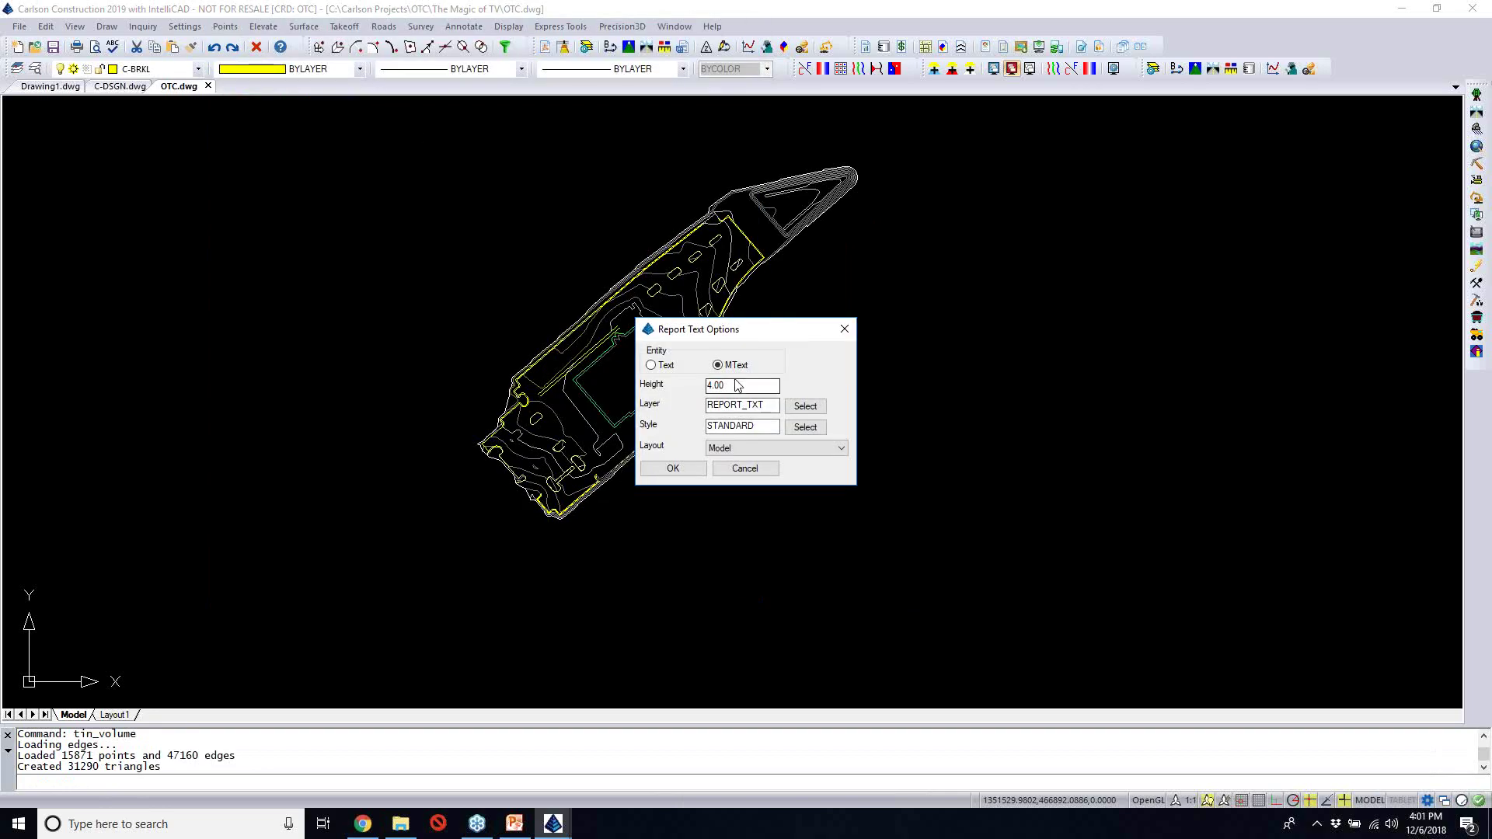
left_click(683, 472)
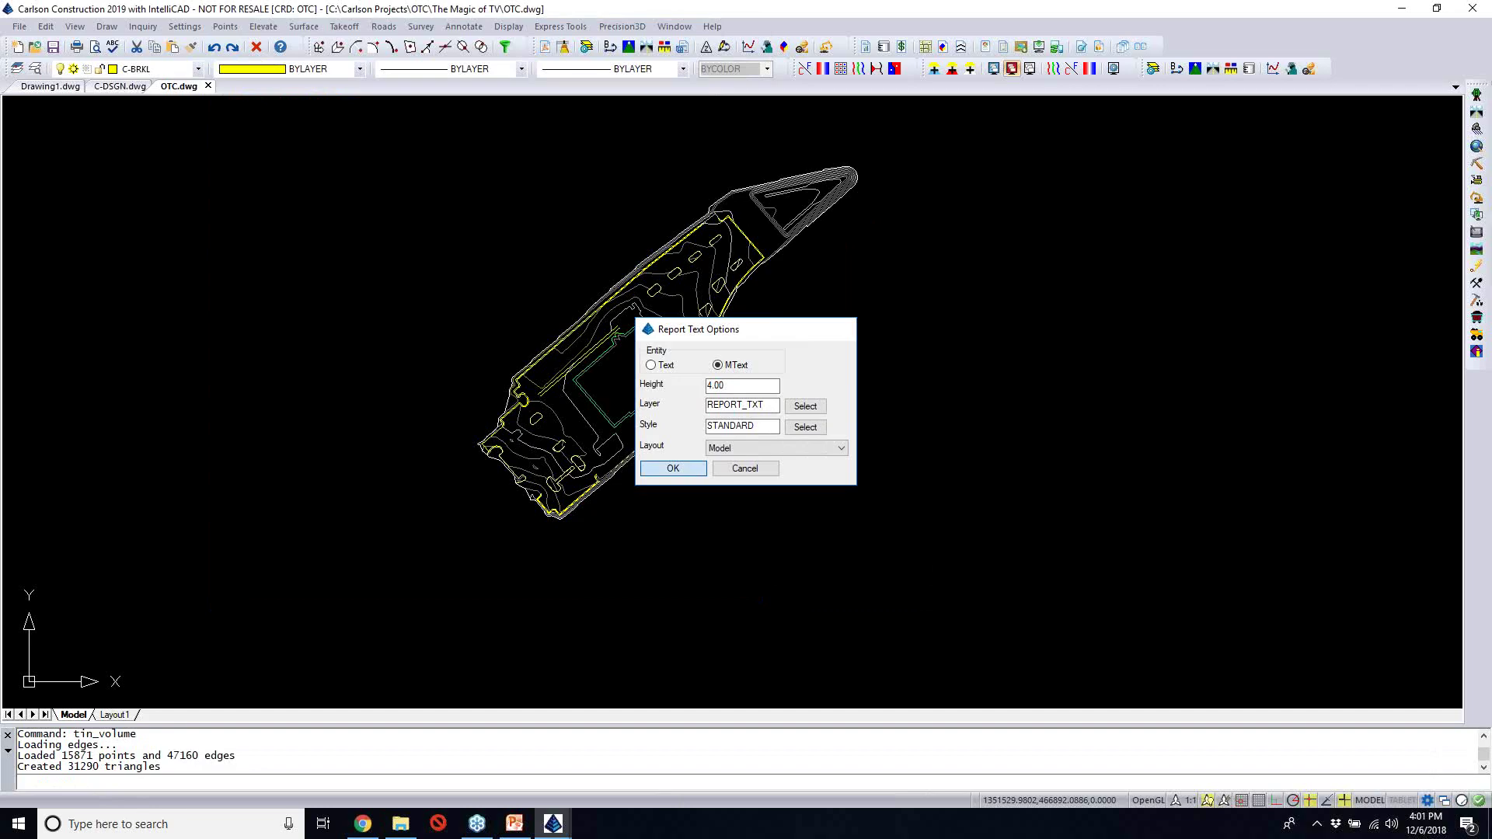
left_click(792, 338)
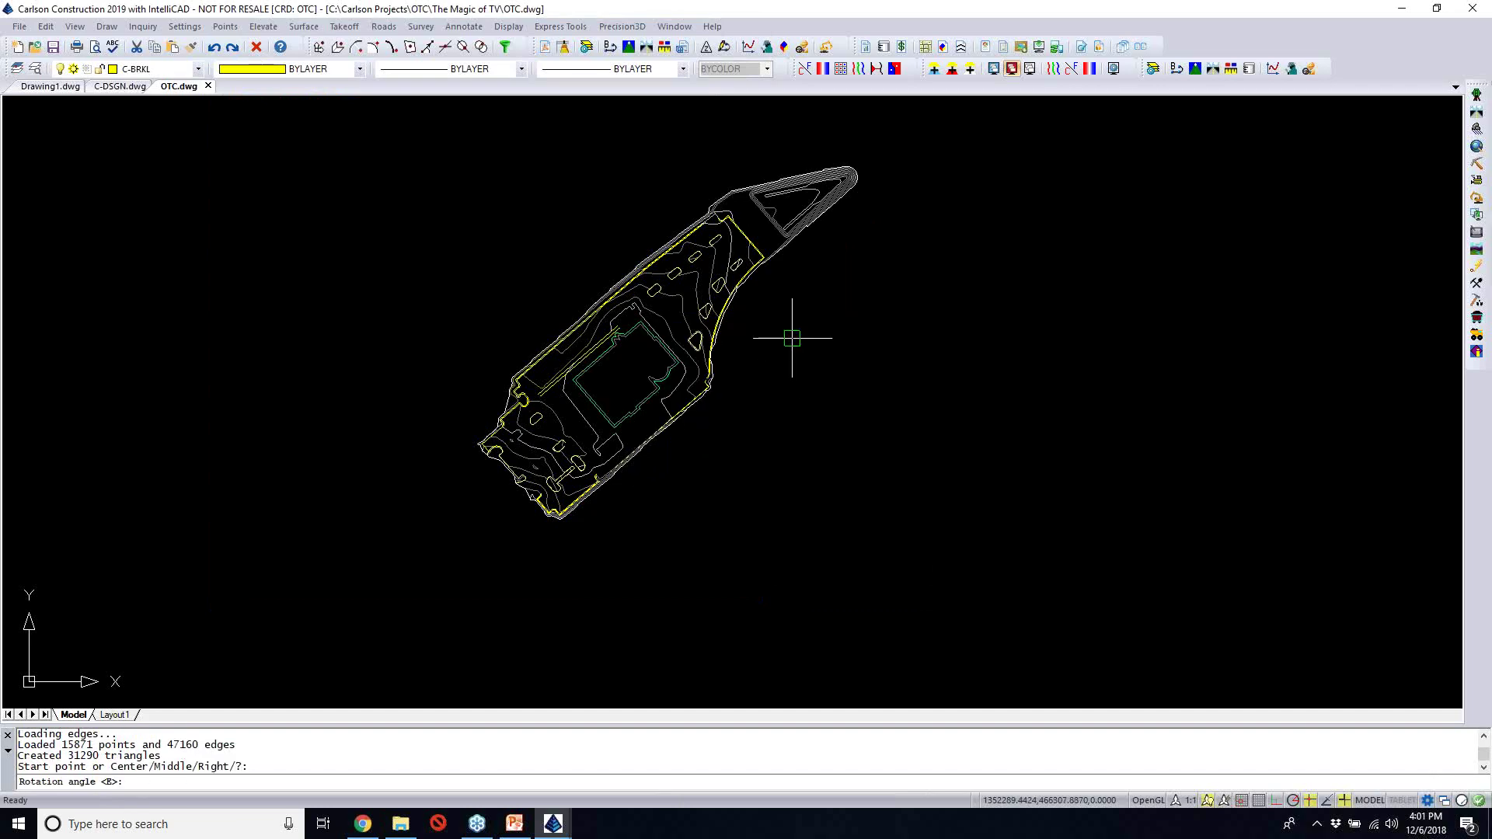
key("Return")
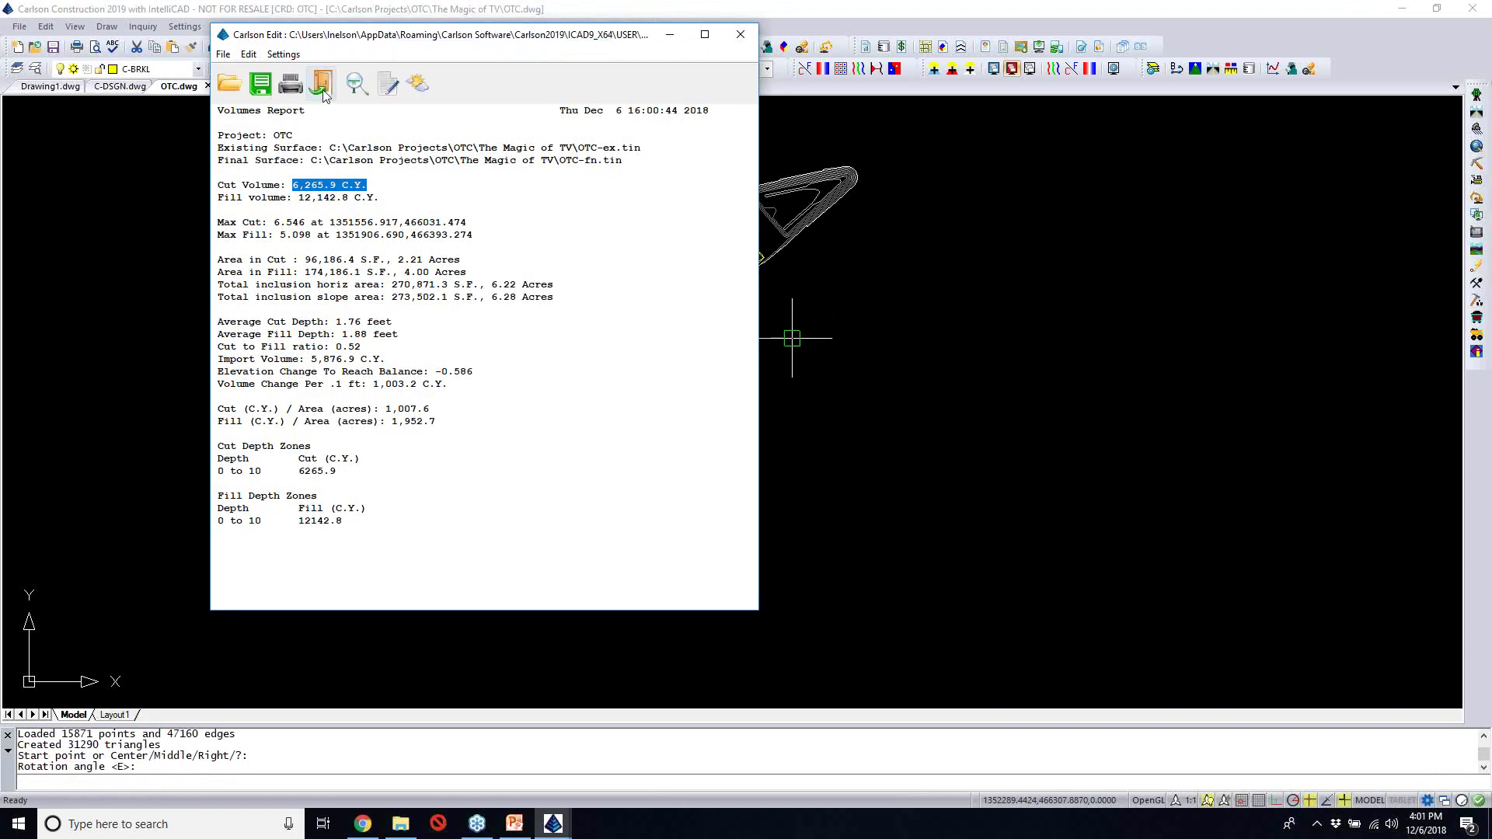
left_click(322, 83)
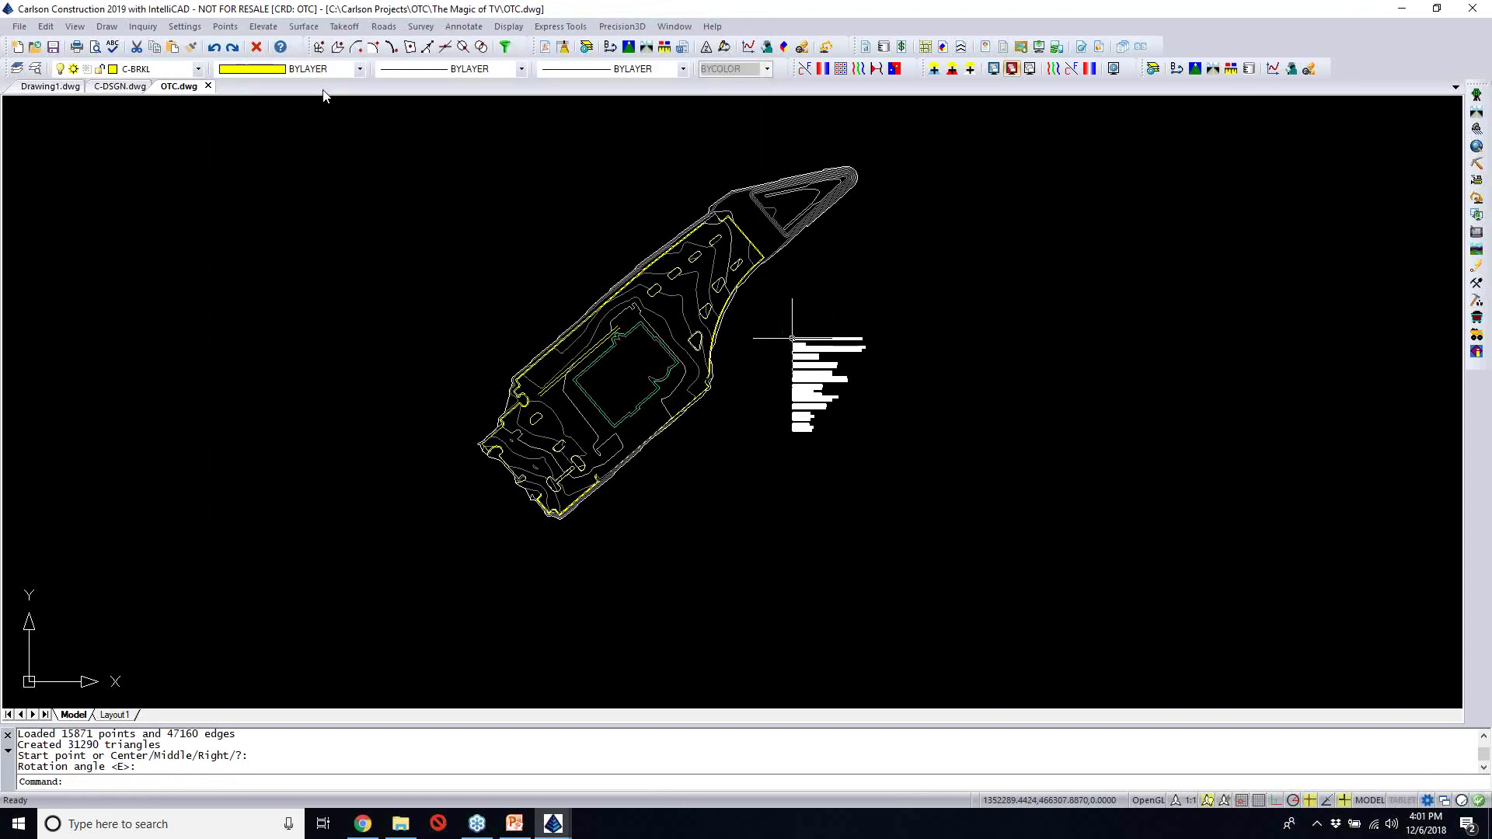
scroll(840, 356, "up", 5)
scroll(841, 356, "down", 2)
mouse_move(841, 356)
middle_mouse_down()
mouse_move(834, 242)
mouse_move(847, 290)
mouse_move(959, 266)
middle_mouse_up()
scroll(834, 242, "down", 2)
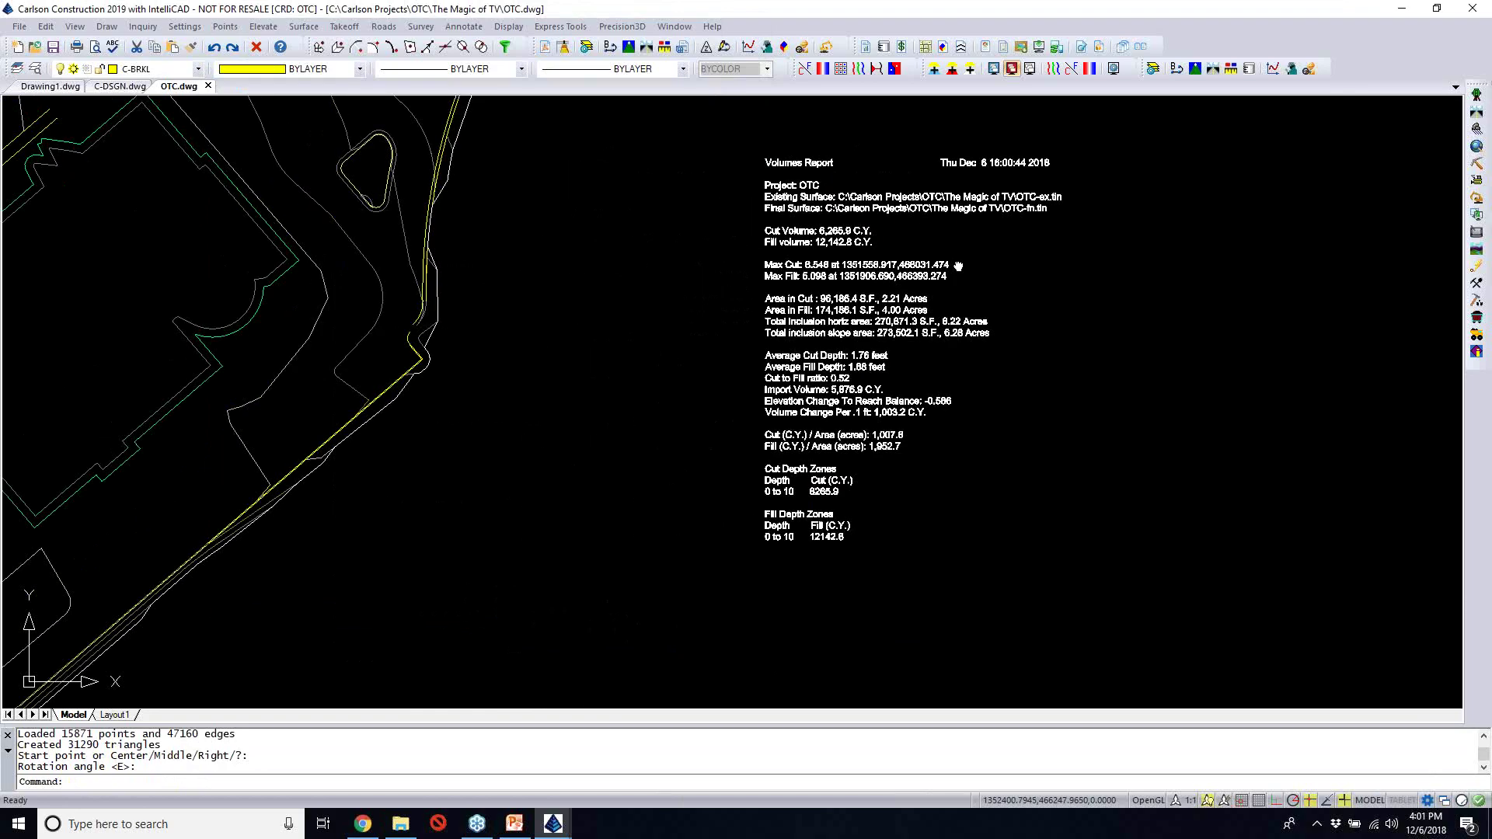
scroll(955, 264, "down", 2)
scroll(953, 261, "down", 2)
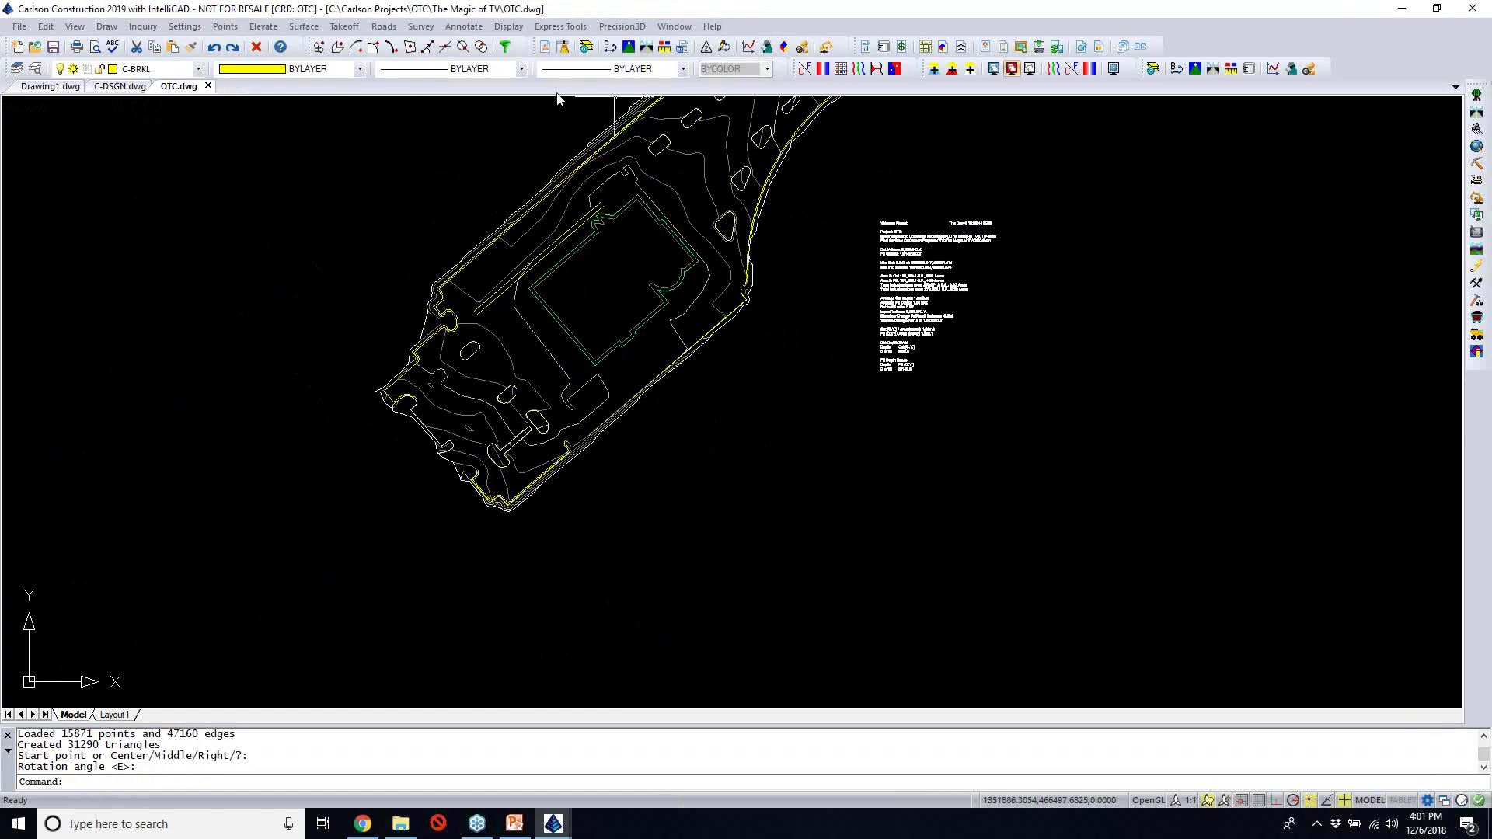
Run the standard material quantities report for the entire drawing, limited by the boundary, and close it after review
left_click(345, 26)
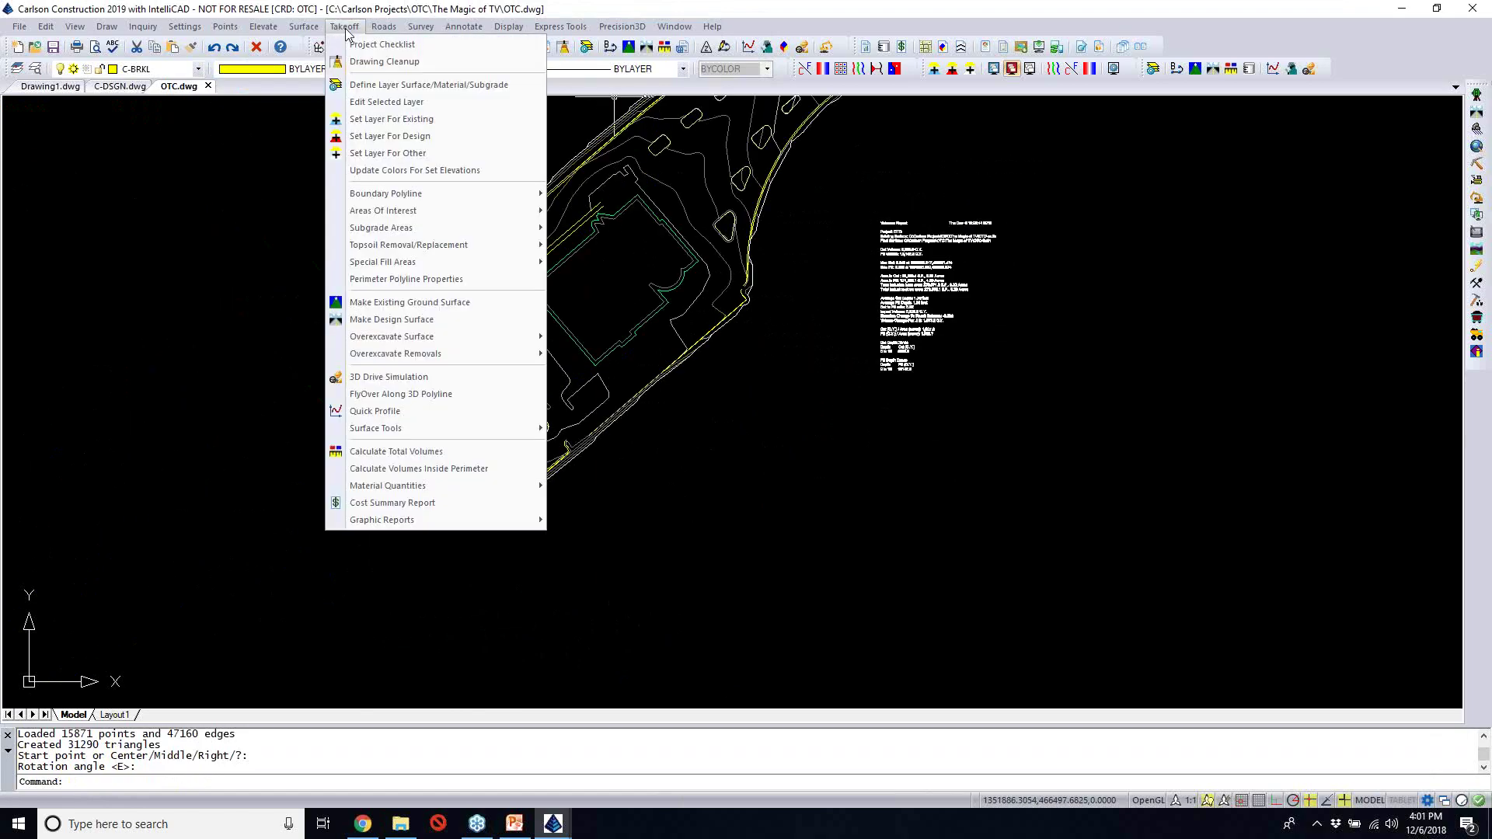
mouse_move(485, 486)
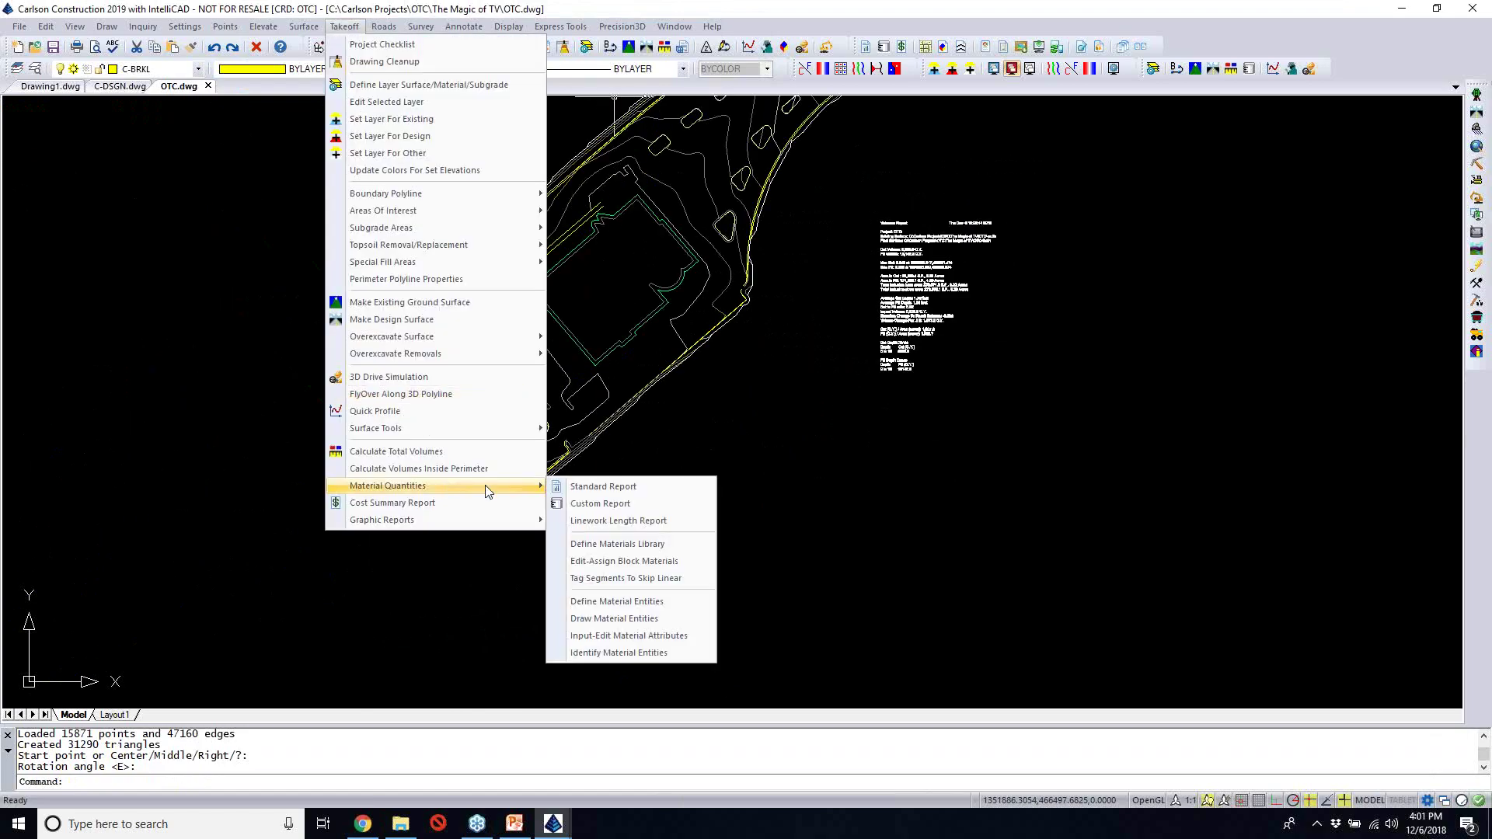
left_click(619, 487)
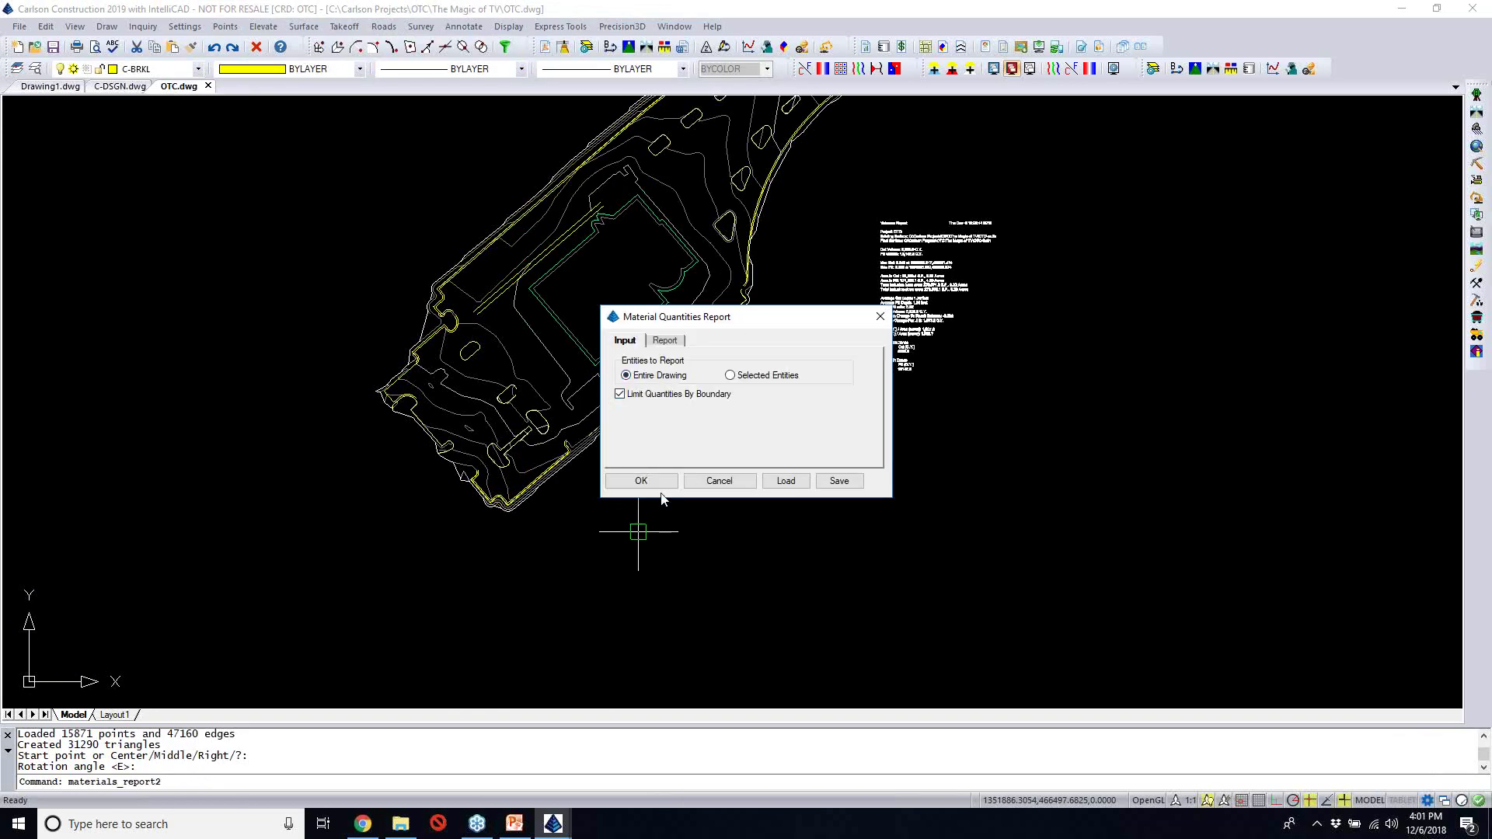
left_click(641, 481)
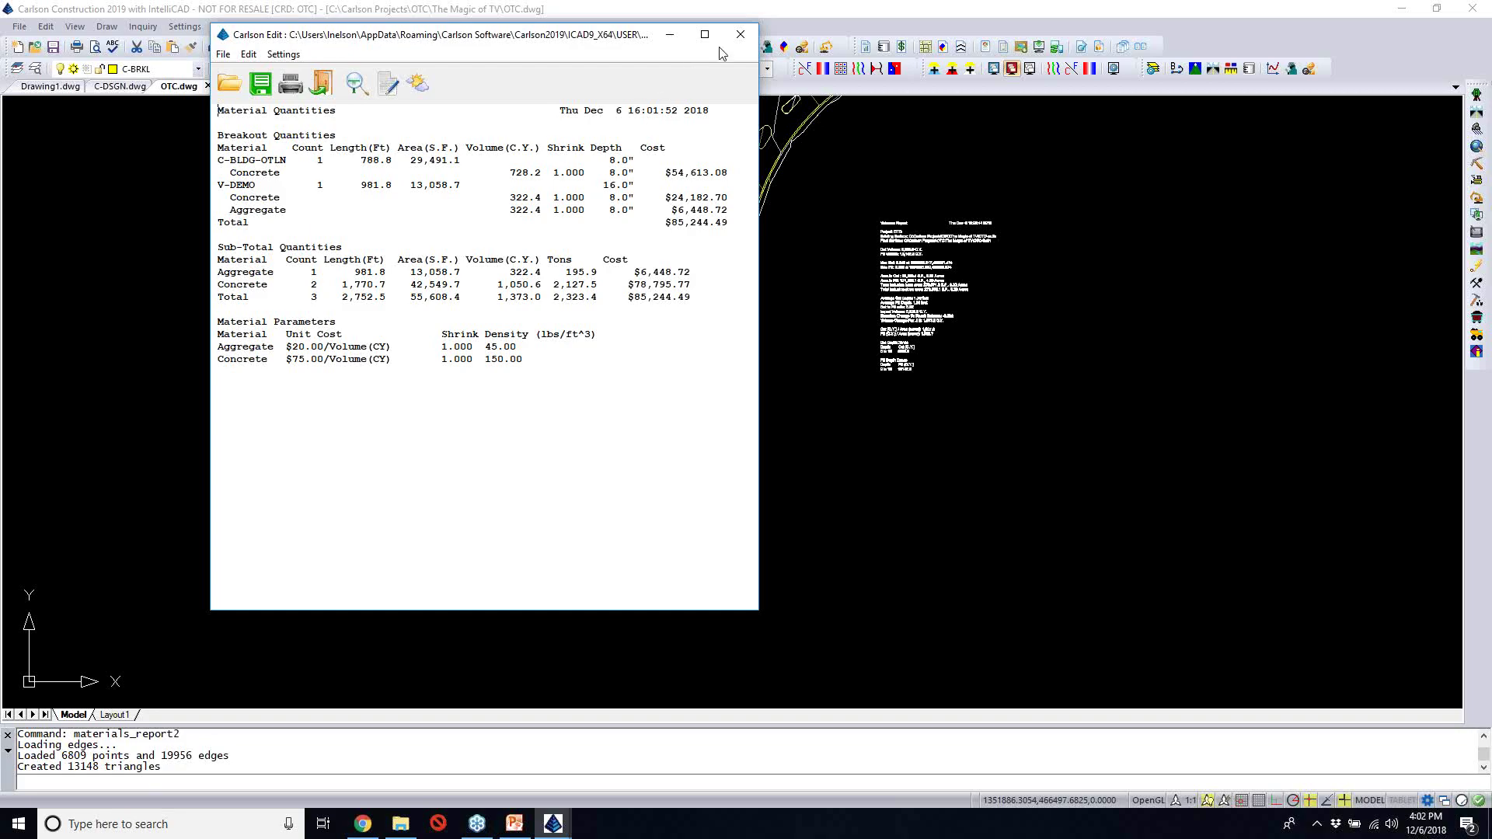
left_click(739, 36)
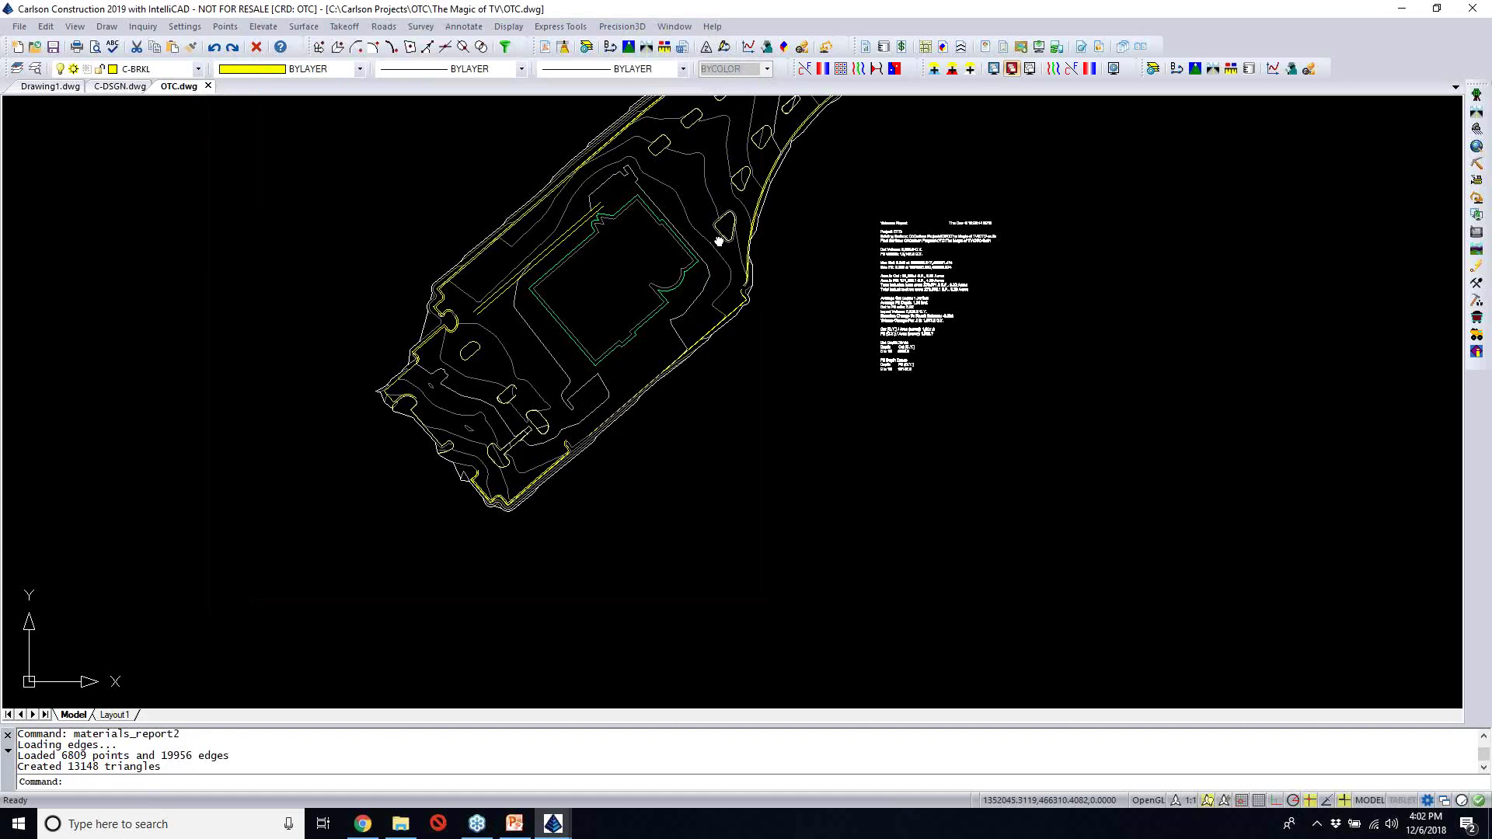
Review the existing layers' material reporting and depth settings in the takeoff layer definitions, and exit without changes
middle_click_drag(719, 241, 647, 396)
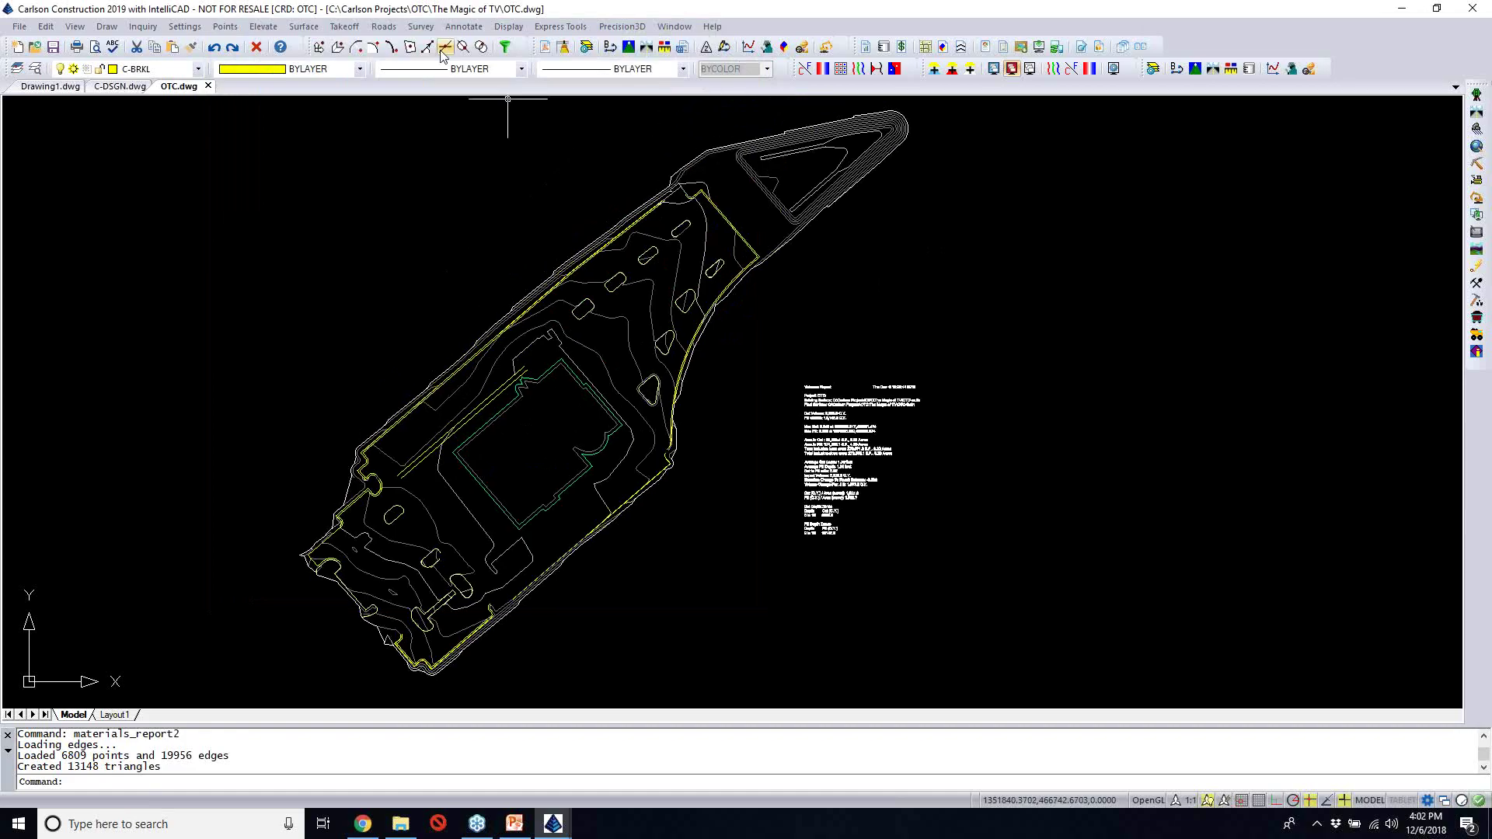
left_click(344, 26)
key("Escape")
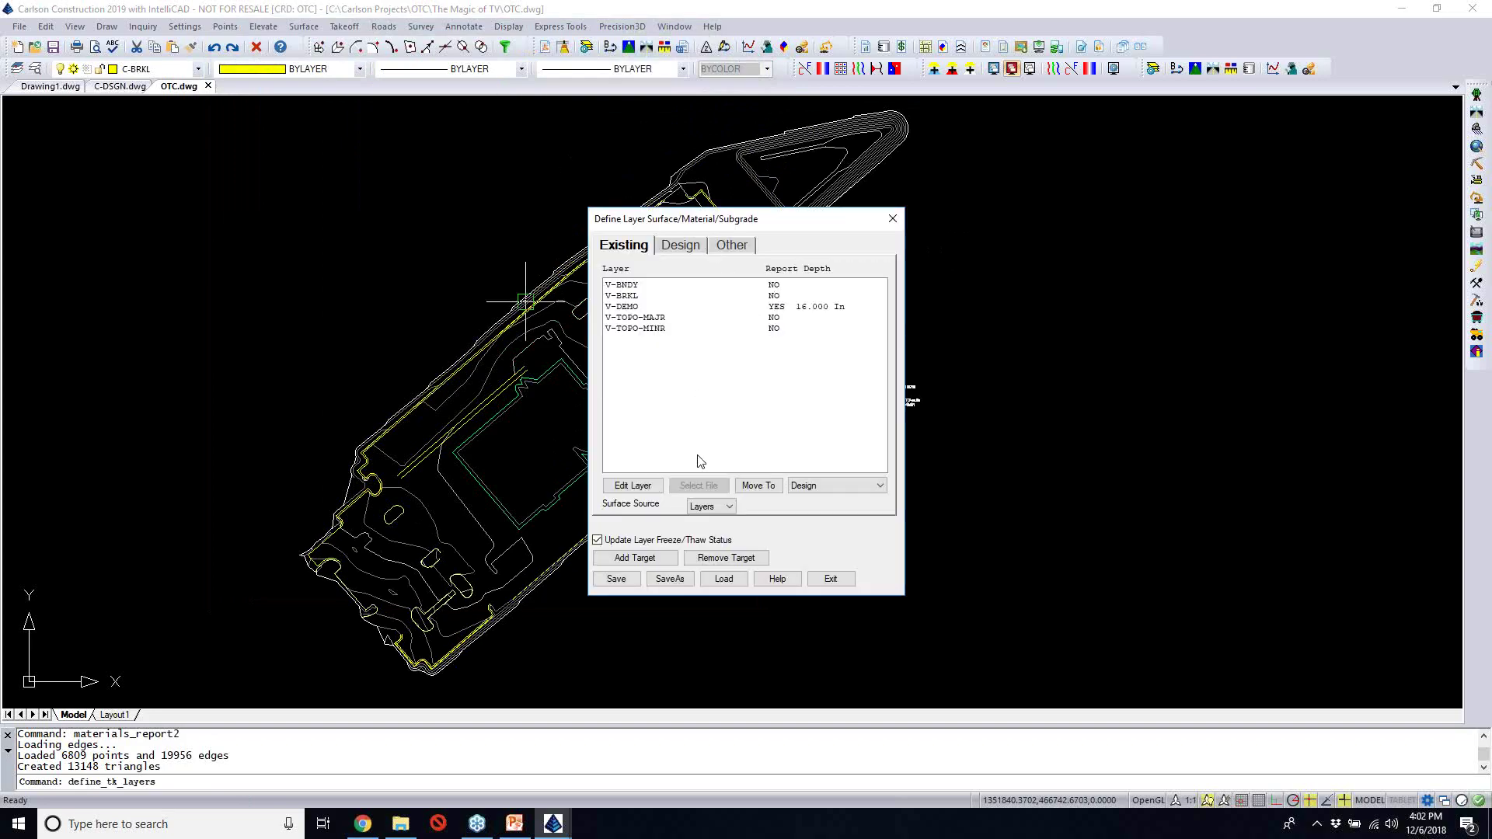
left_click(832, 579)
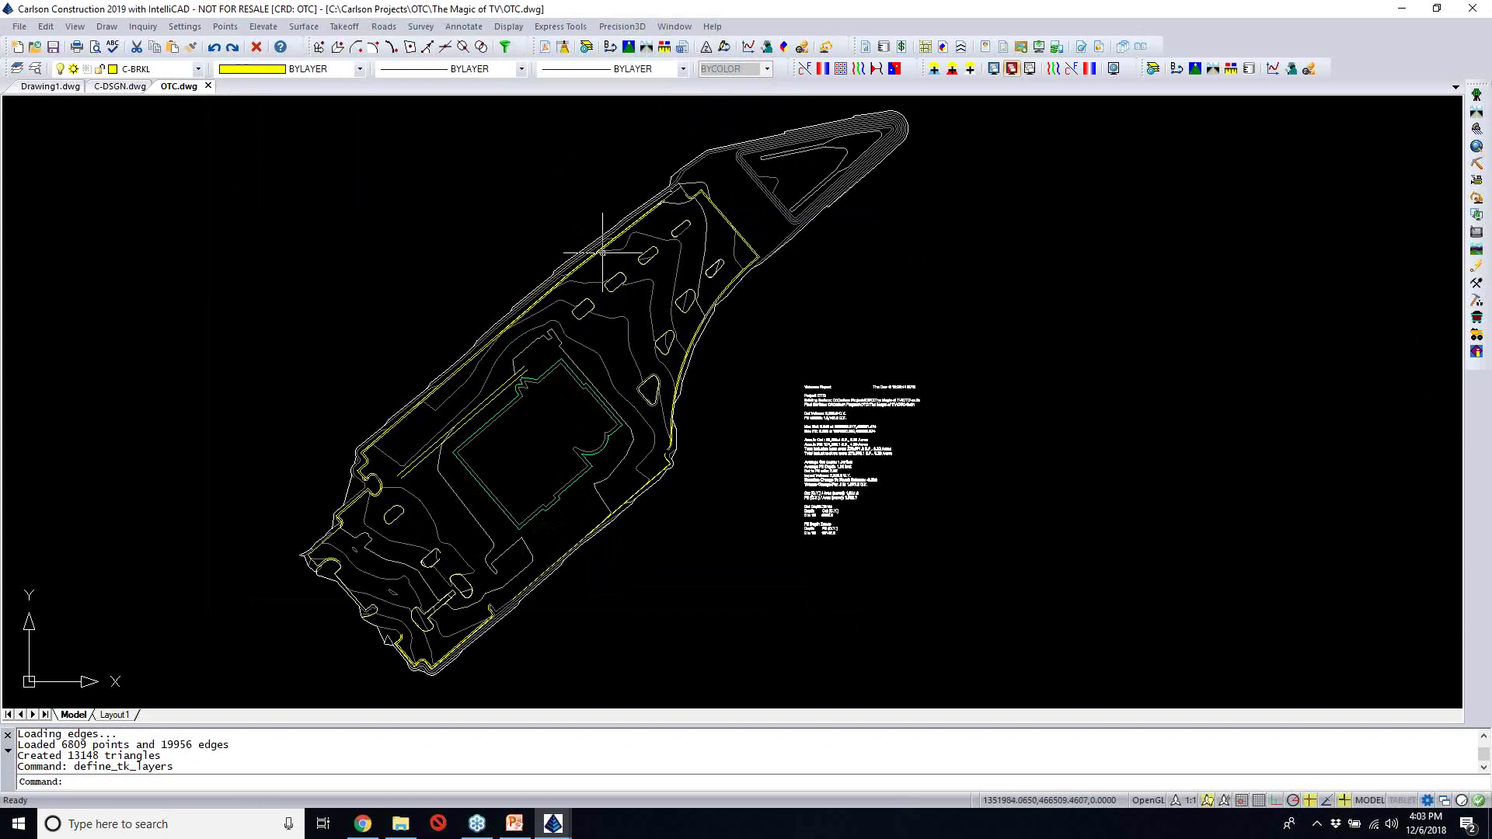
left_click(304, 26)
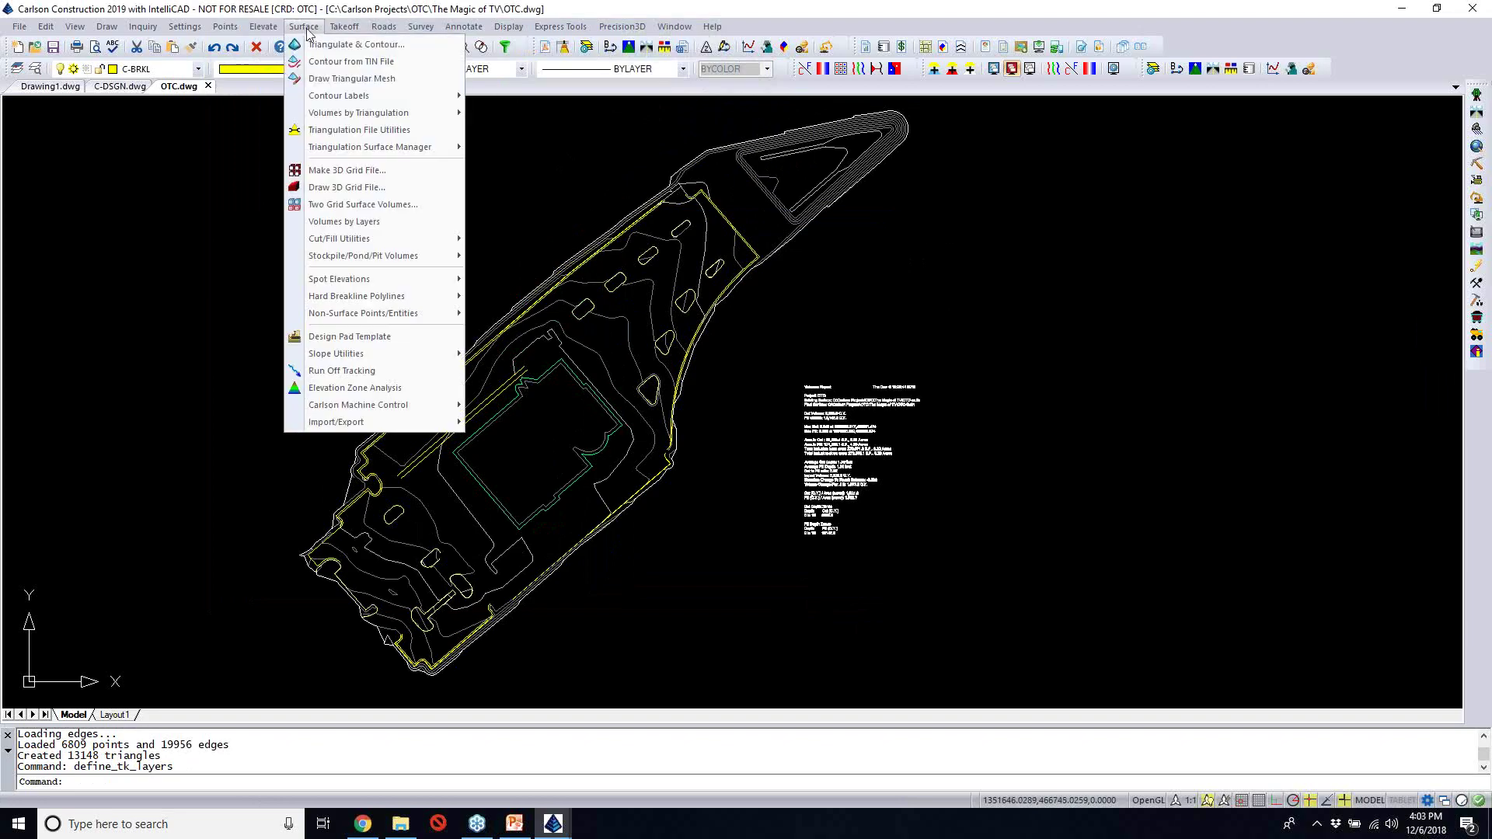
mouse_move(366, 422)
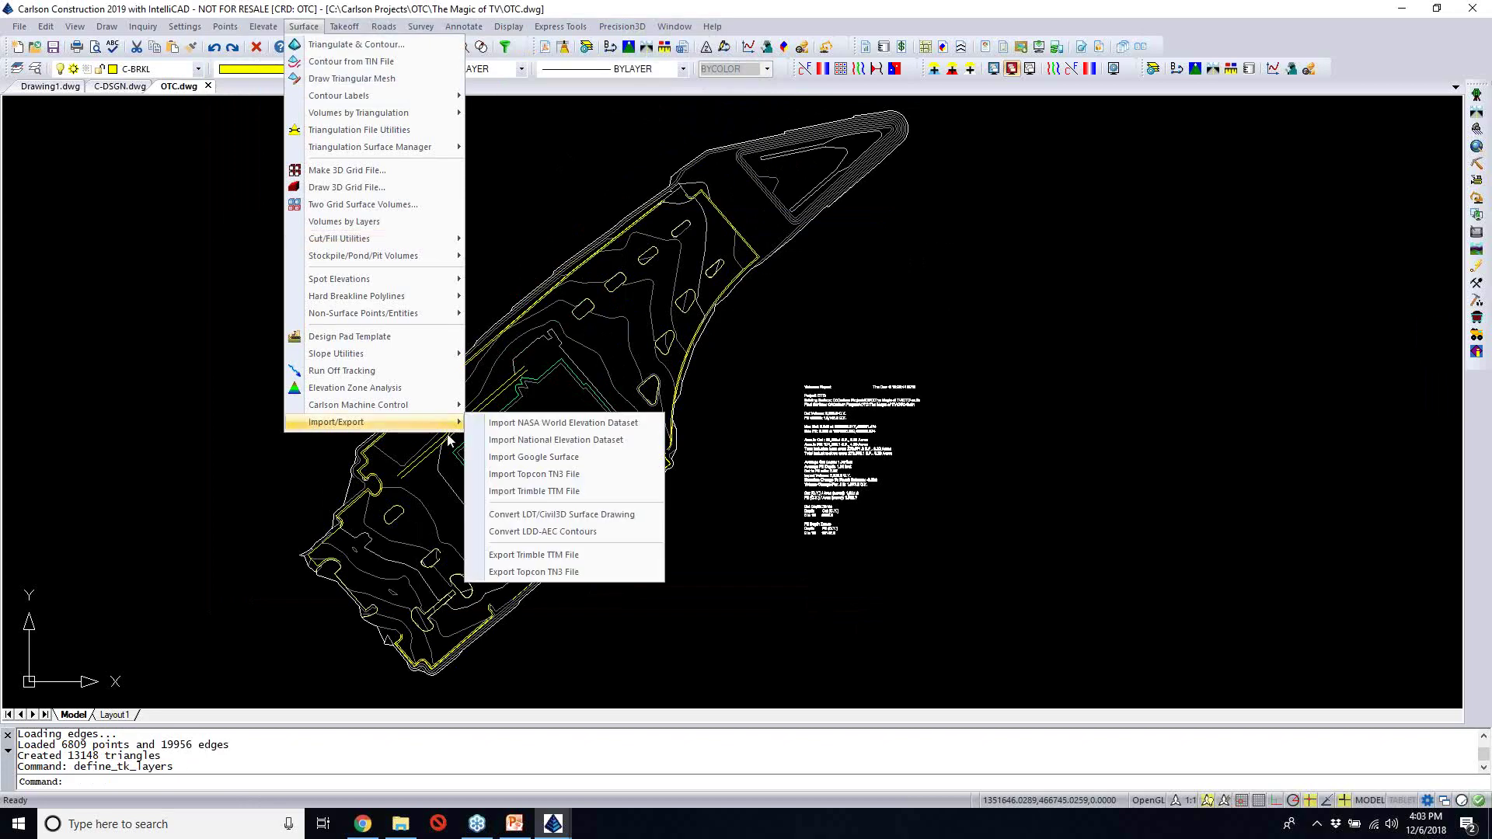
left_click(621, 580)
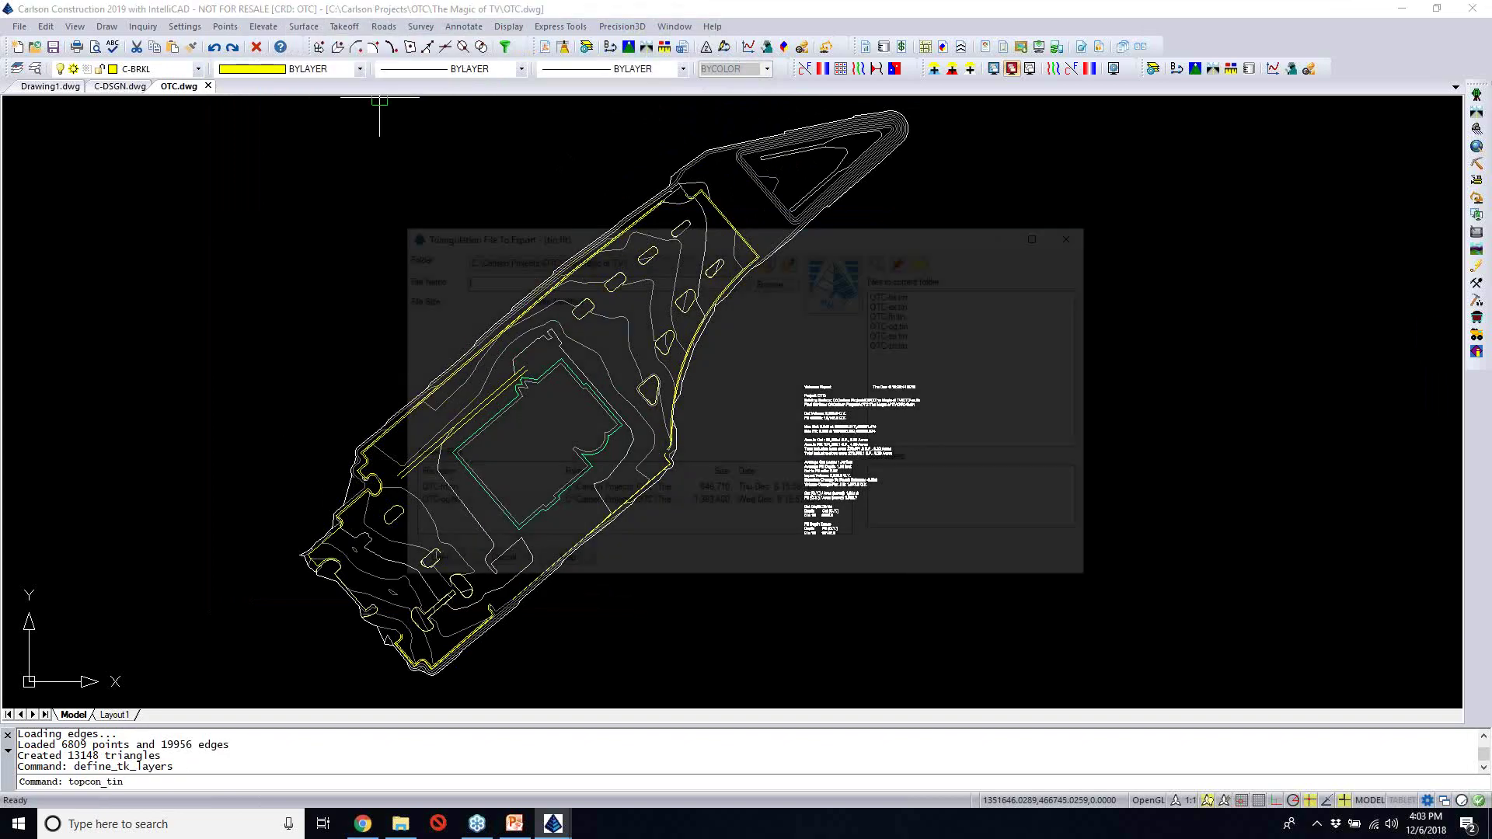
left_click(914, 314)
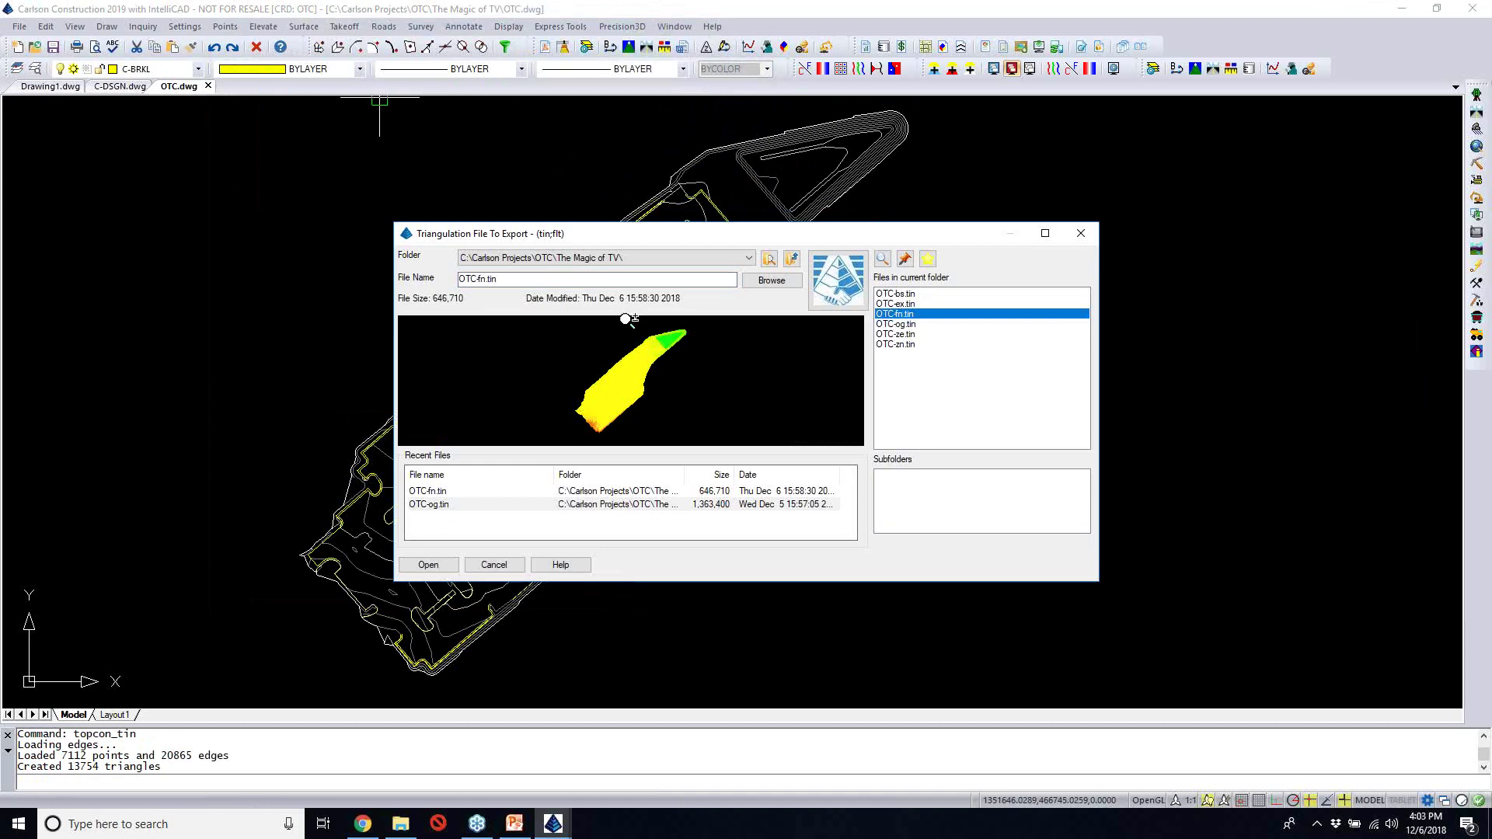
left_click(494, 565)
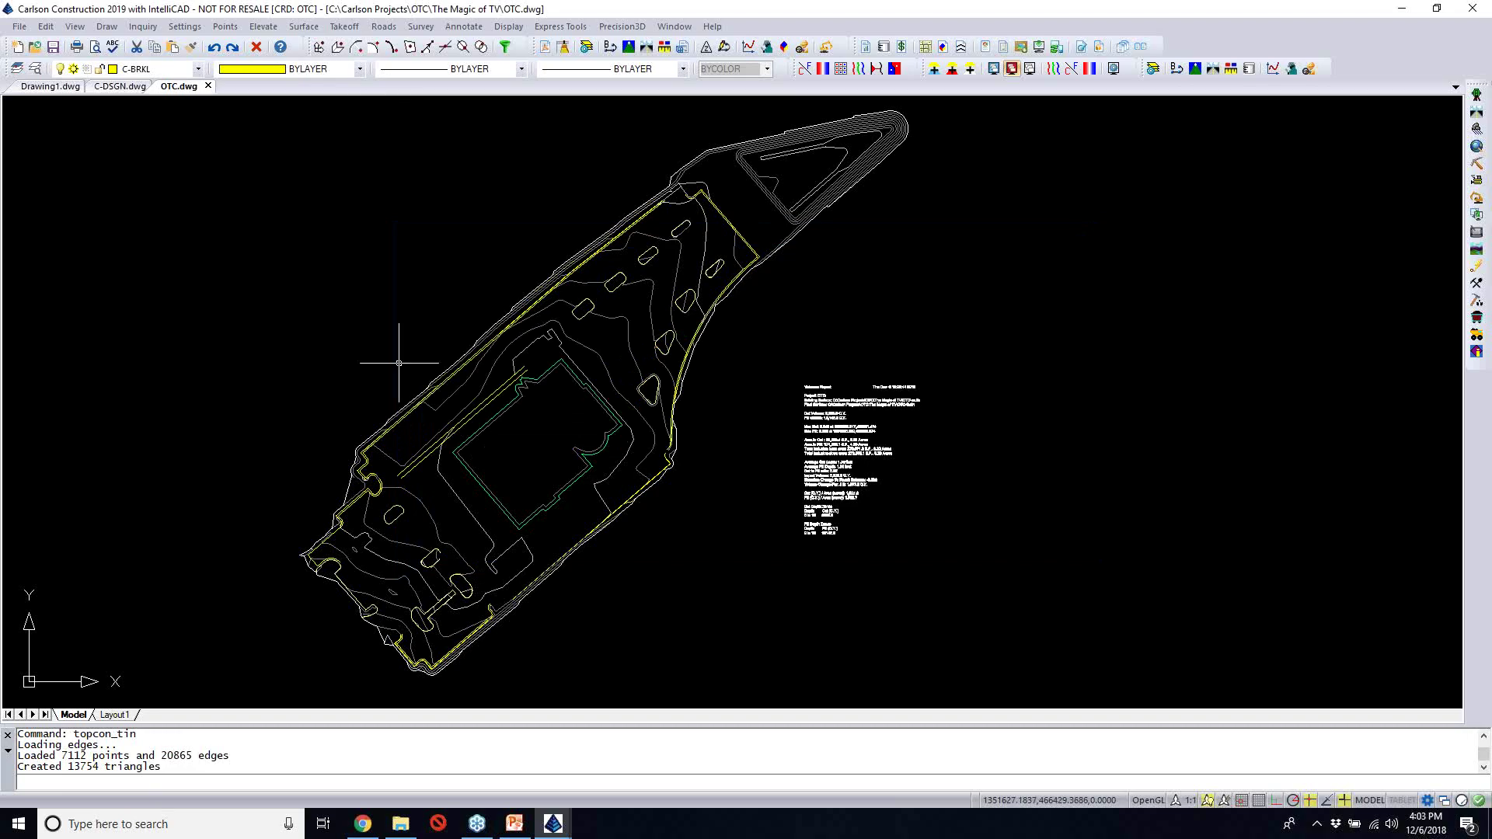
left_click(20, 26)
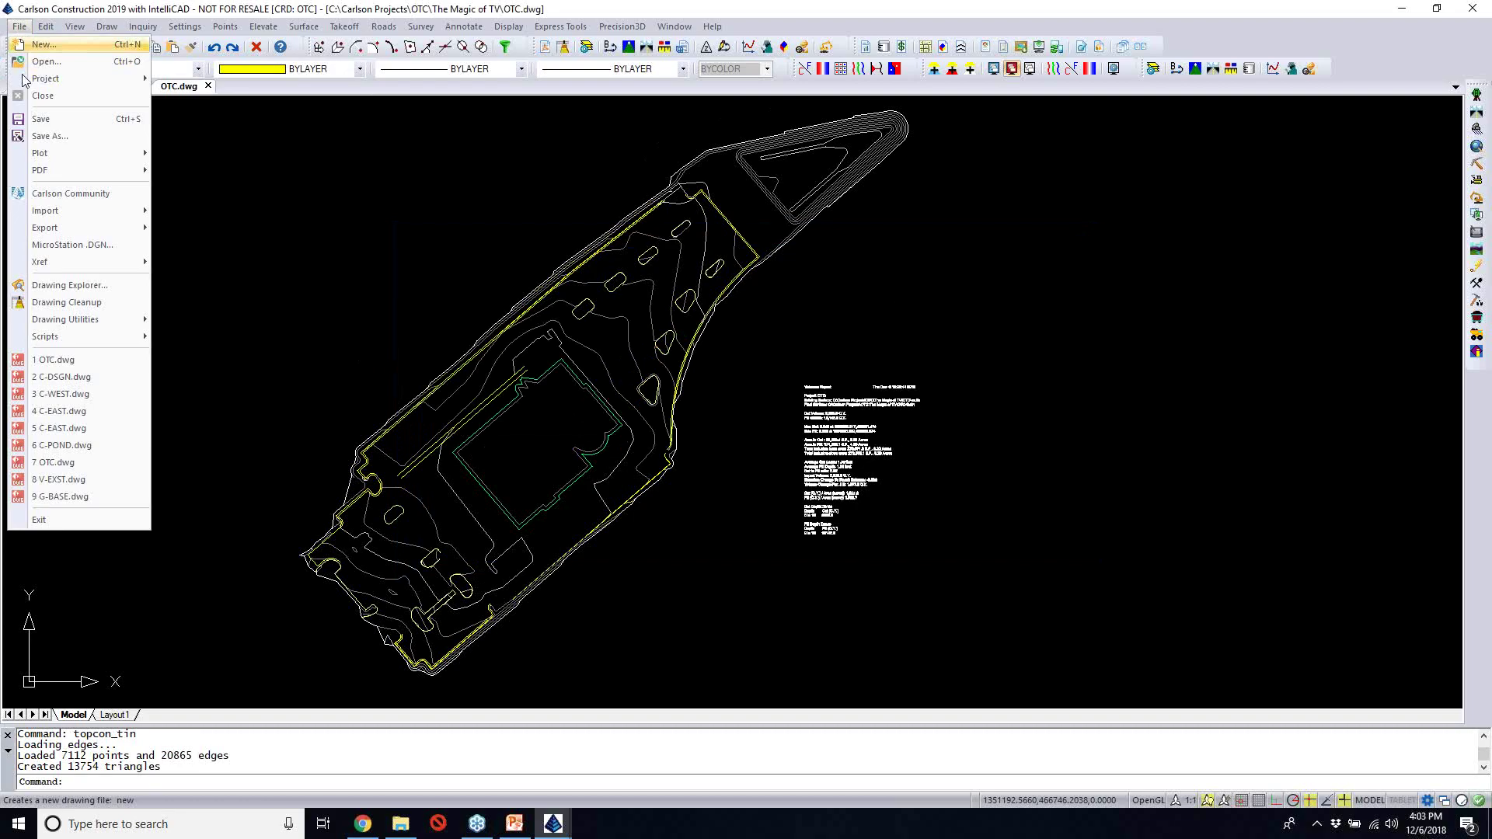
mouse_move(82, 227)
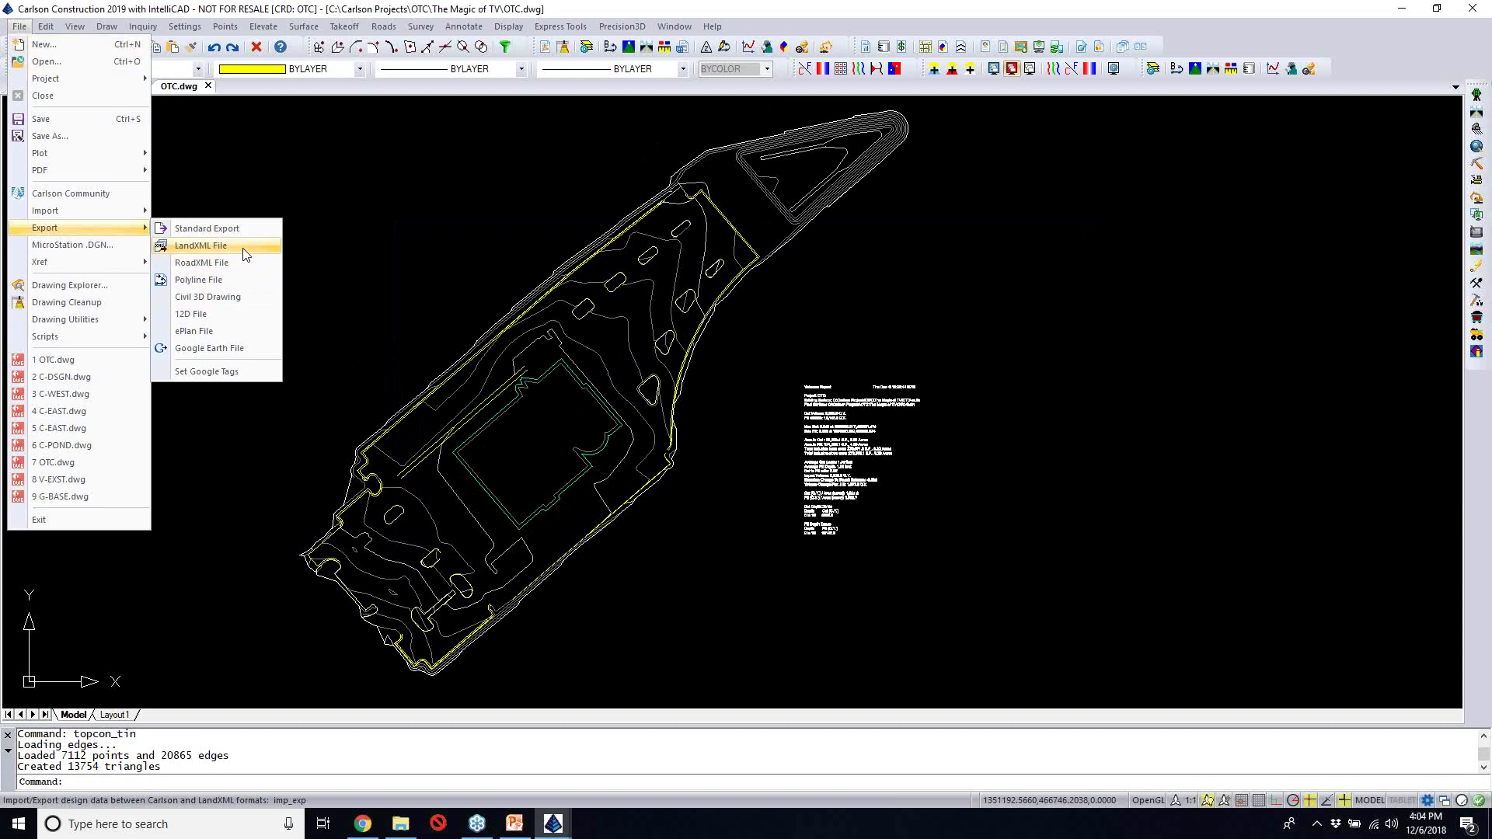
left_click(539, 227)
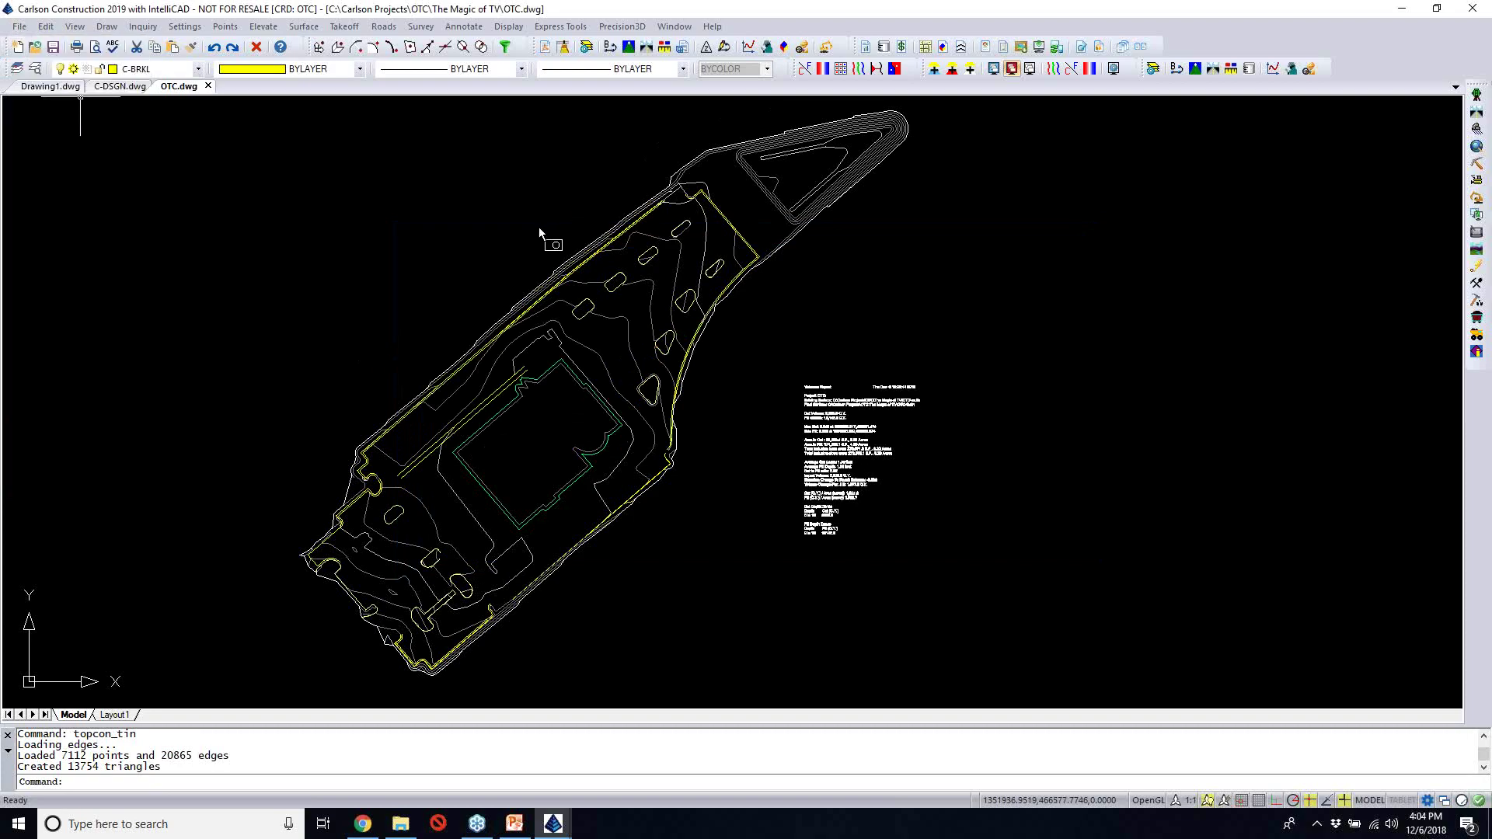
double_click(539, 227)
key("Return")
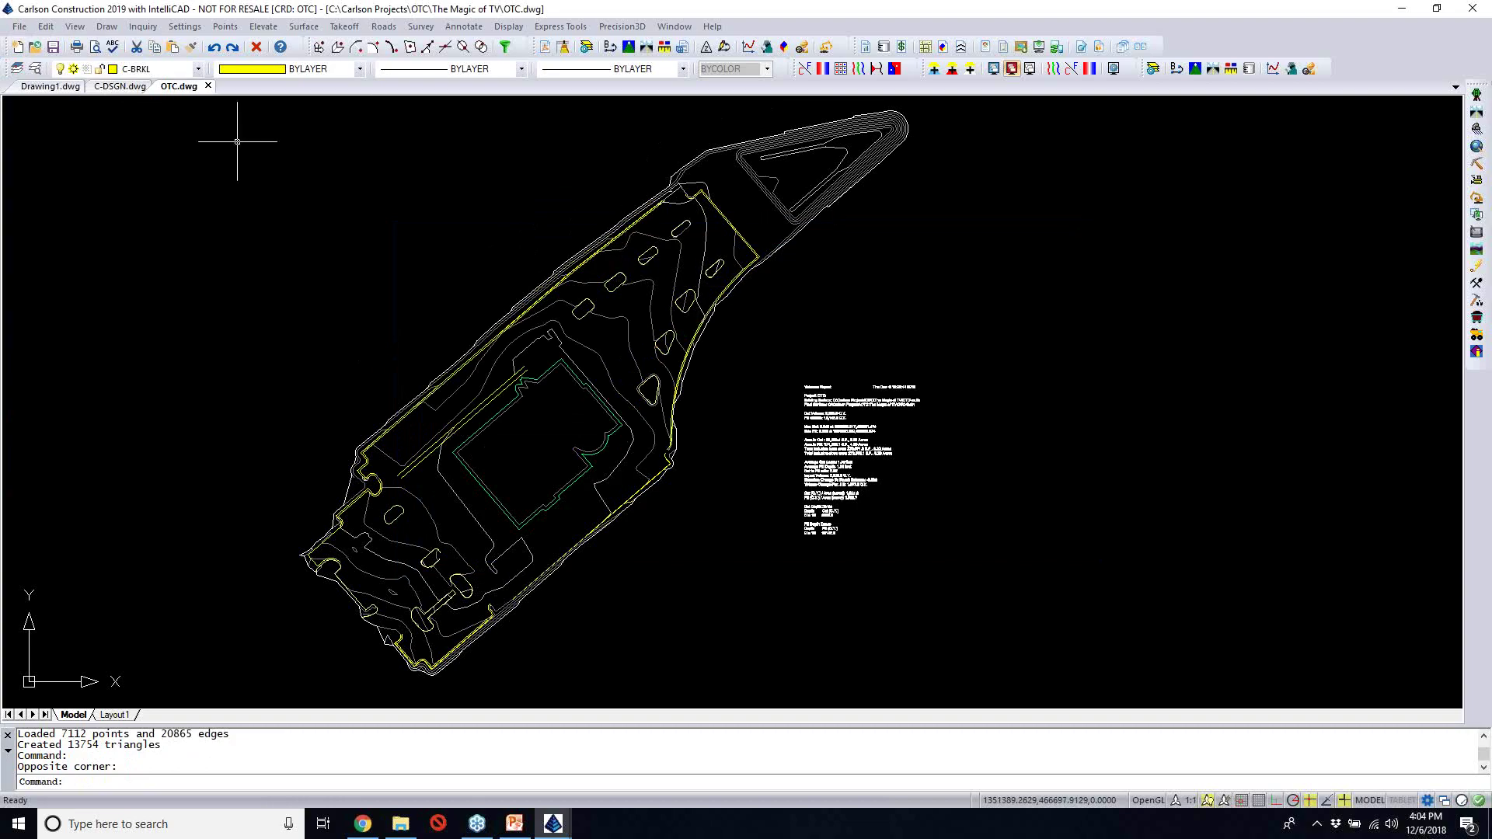
Export all the site linework as Google Earth file C-DSGN.kmz, draped on the terrain with the default export options
left_click(19, 26)
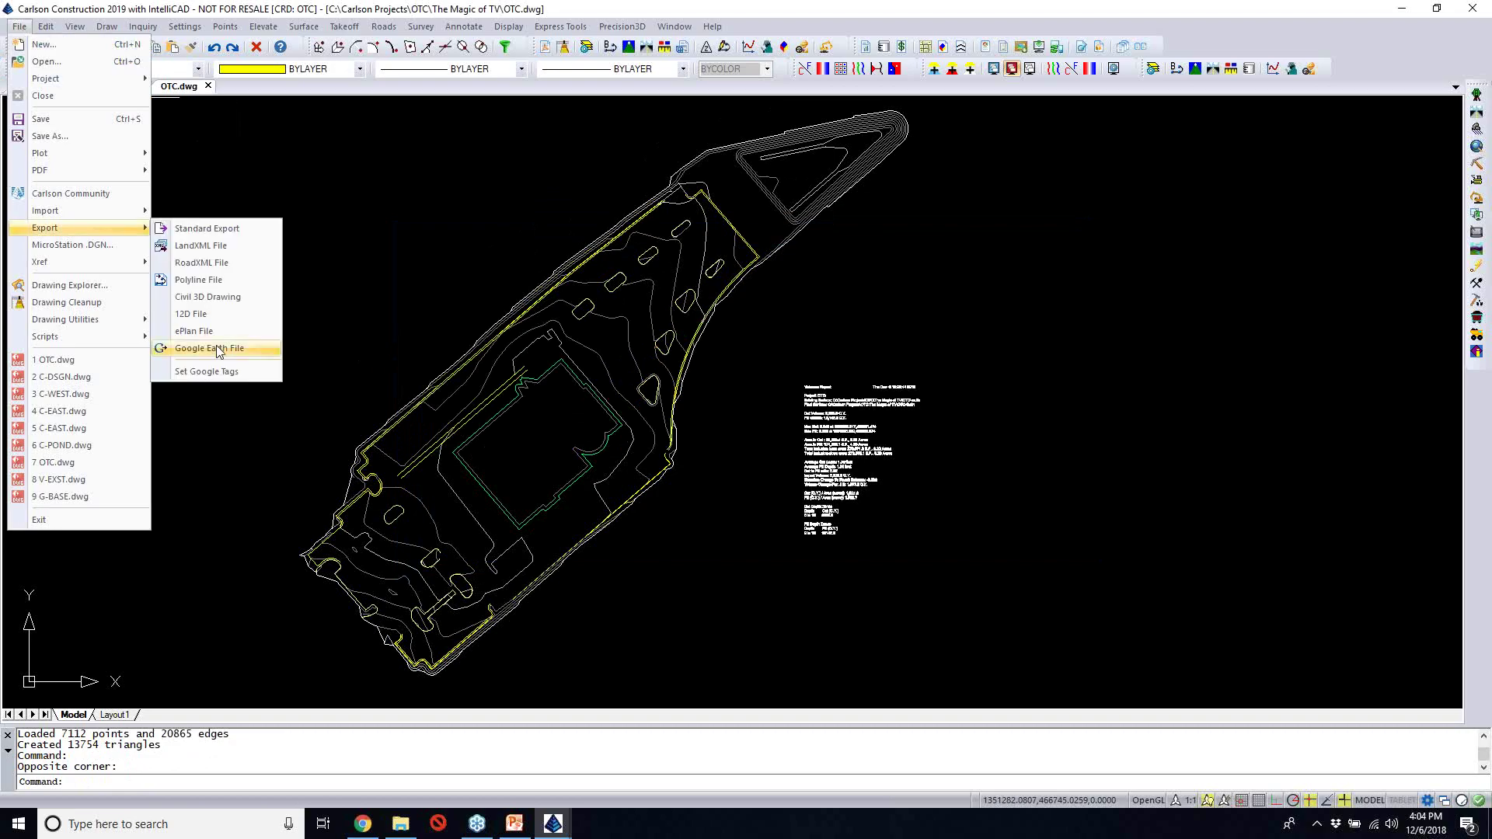
left_click(219, 349)
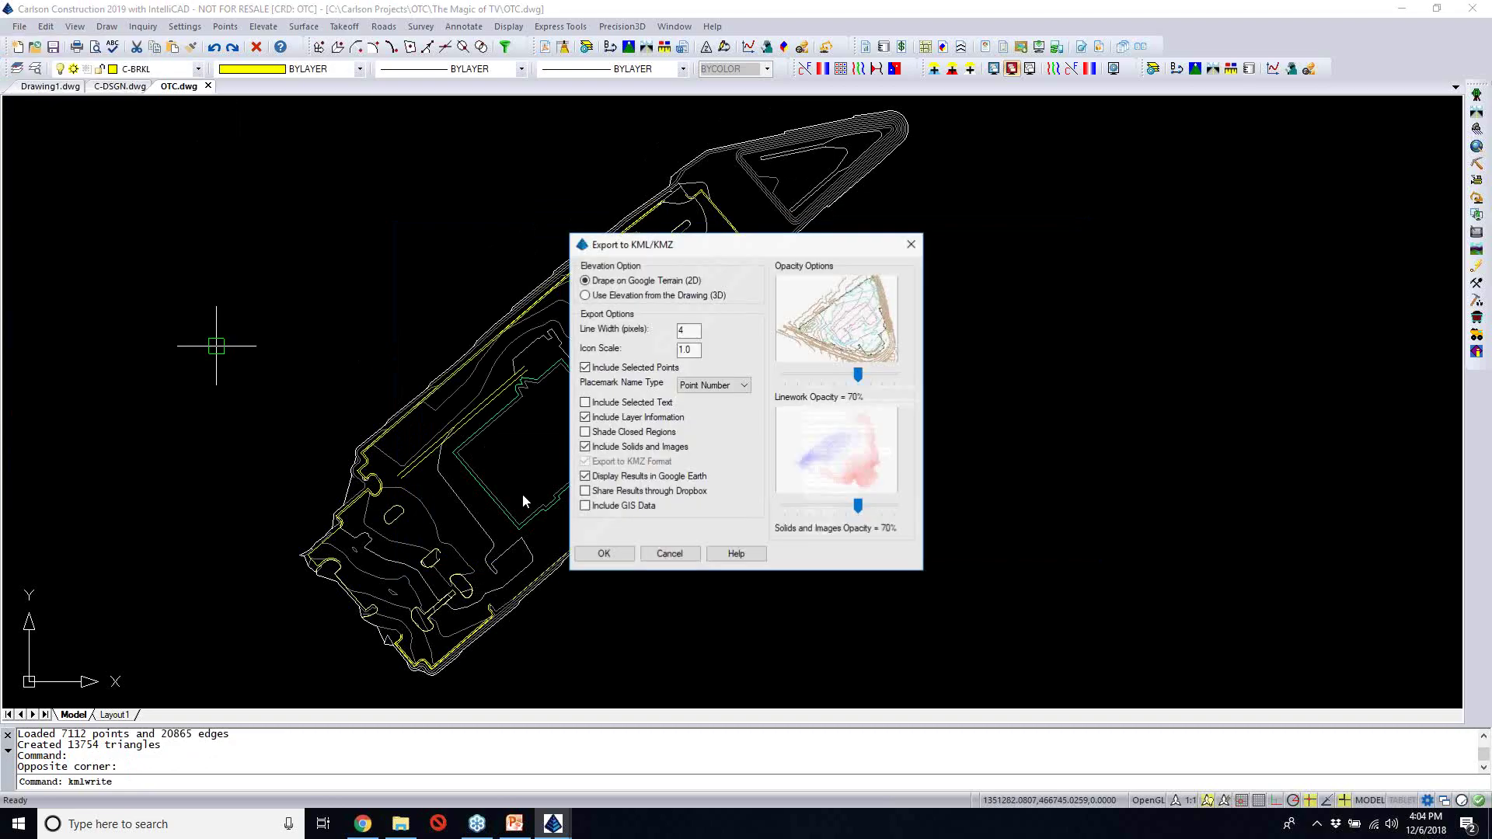
left_click(617, 555)
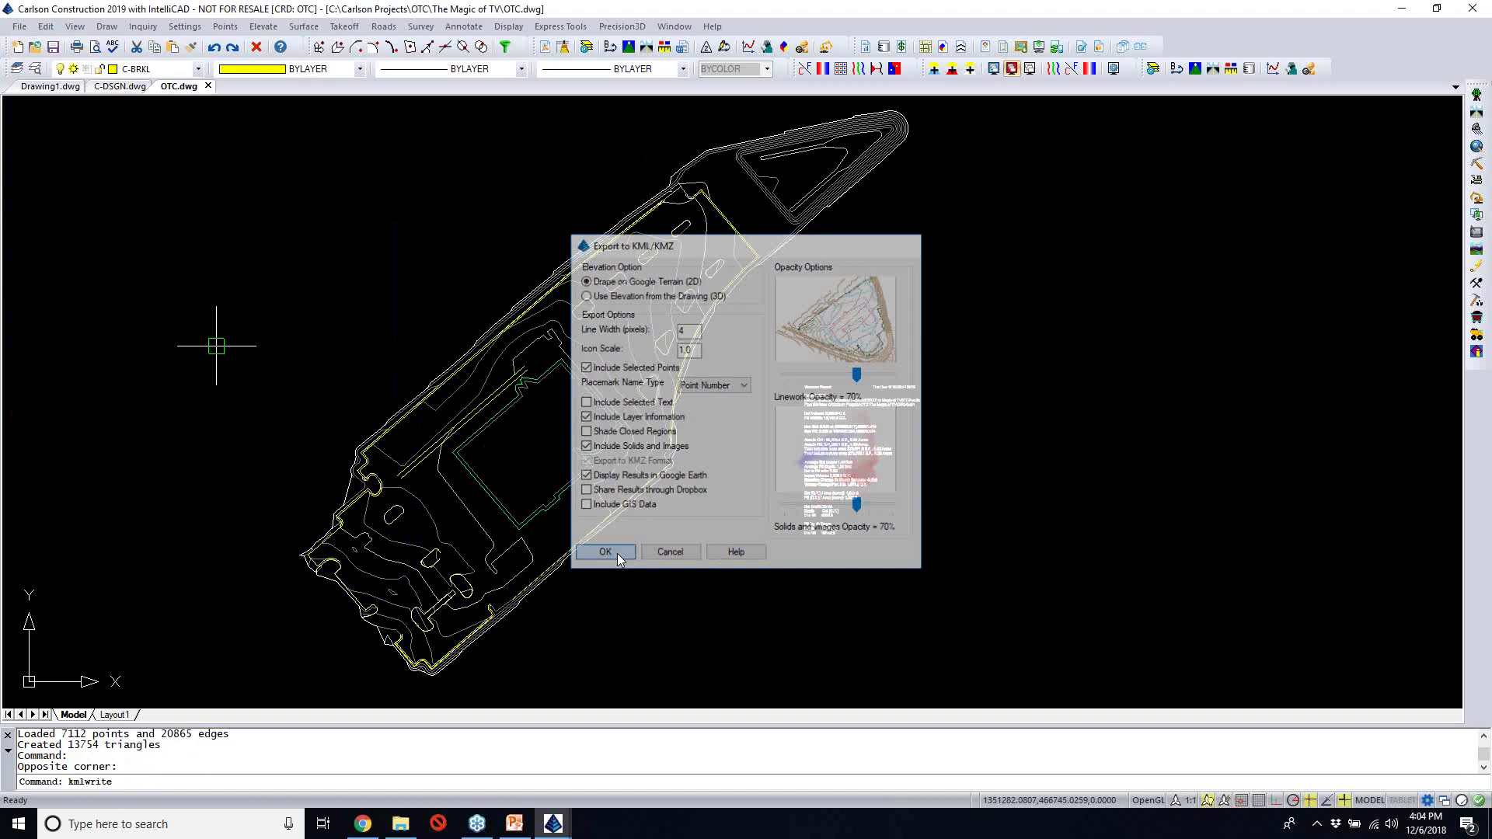
type("C-DESG")
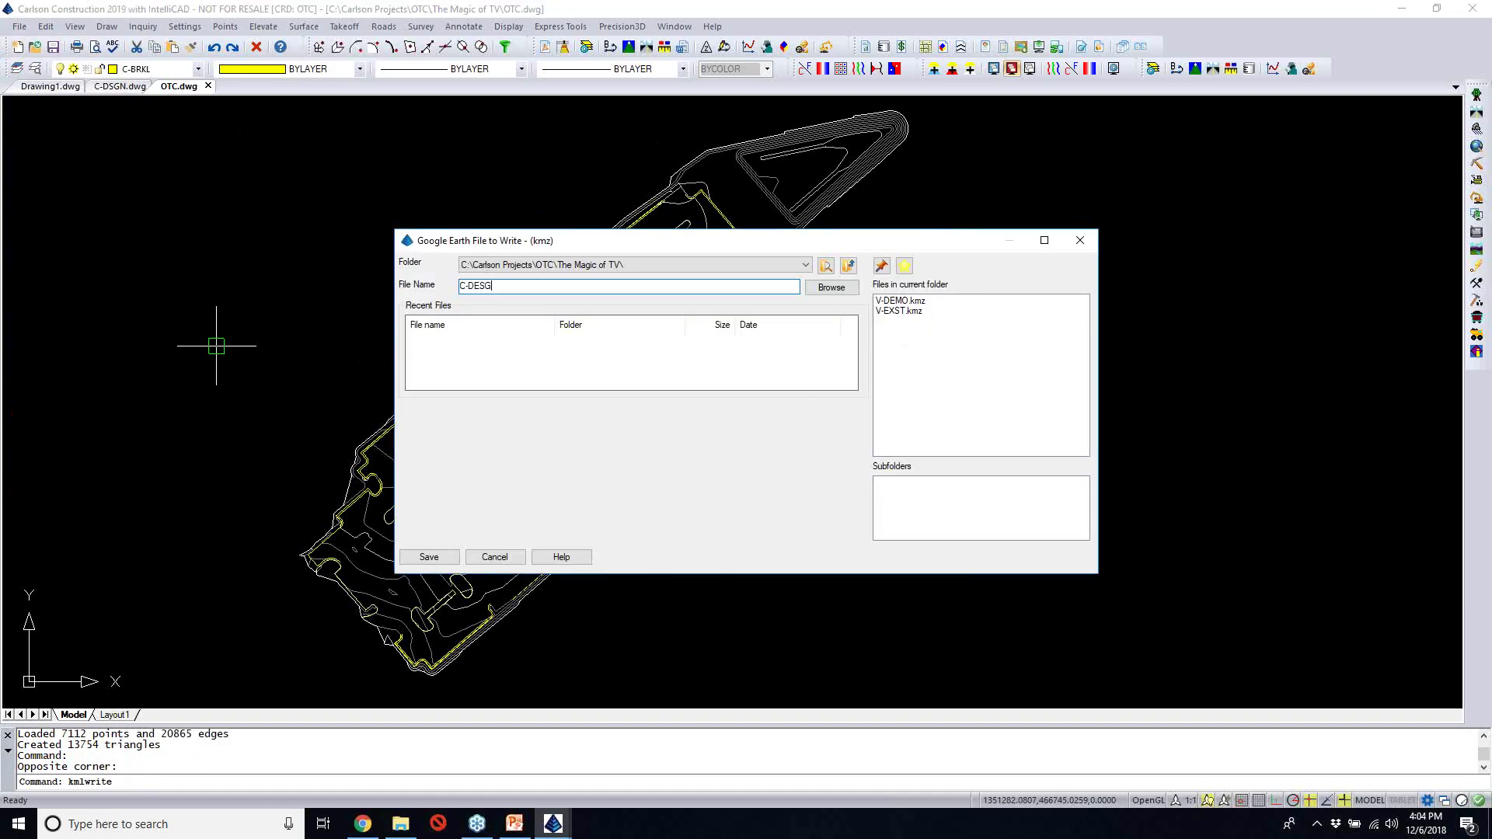
key("BackSpace")
key("BackSpace")
type("SGN")
key("Return")
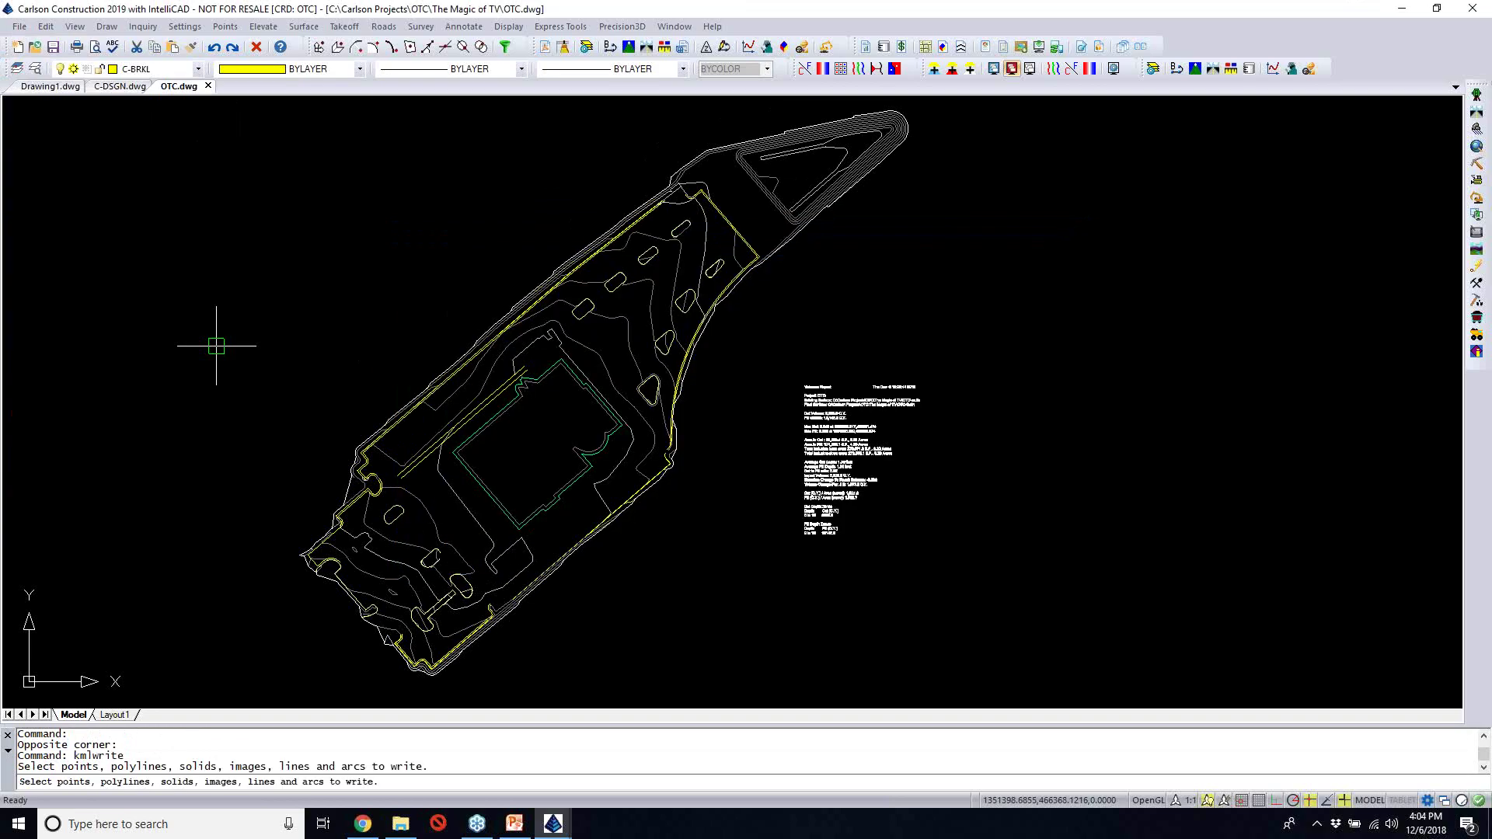
left_click(999, 650)
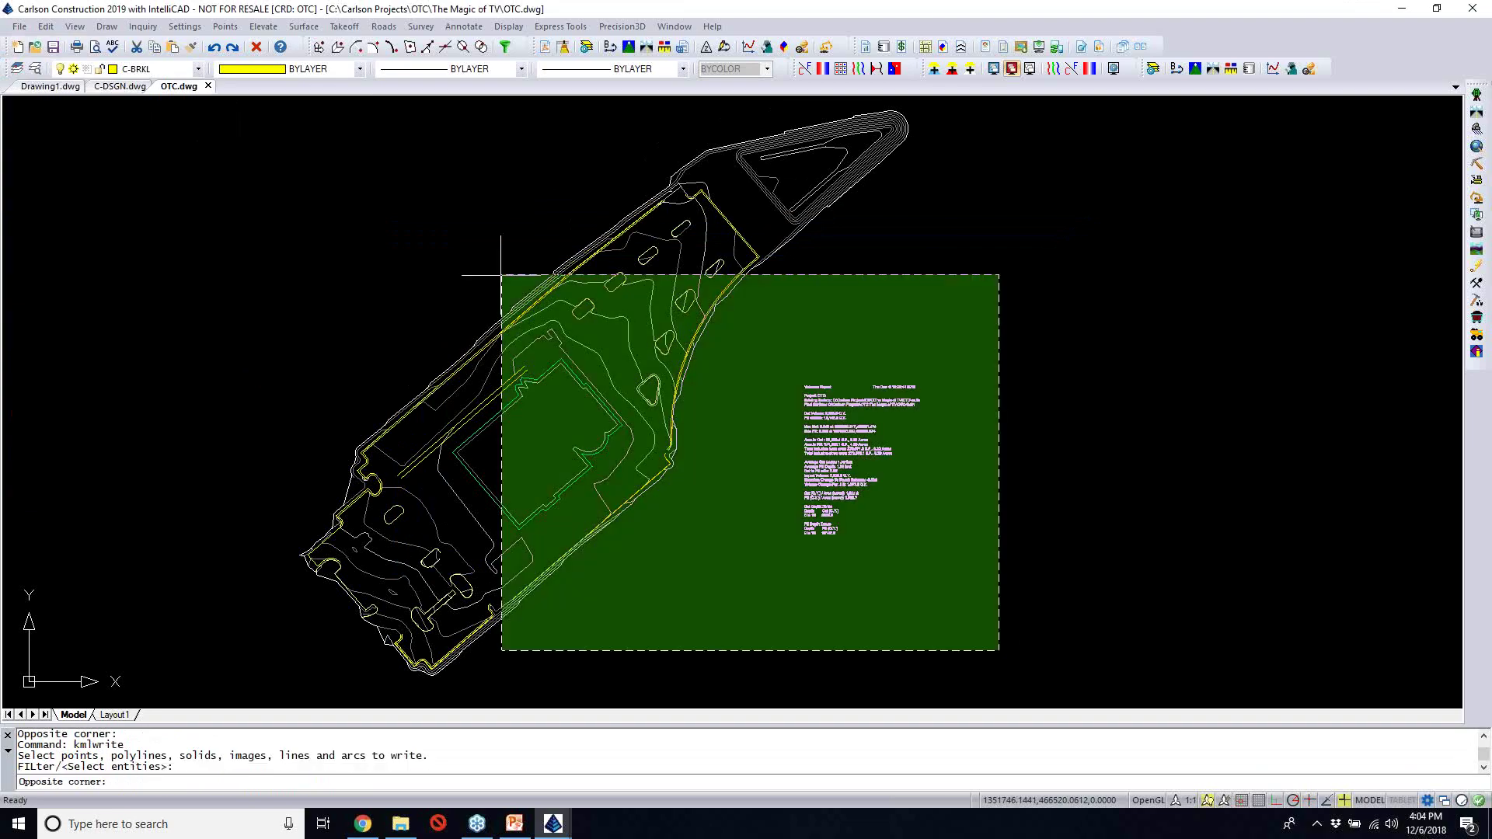
left_click(261, 145)
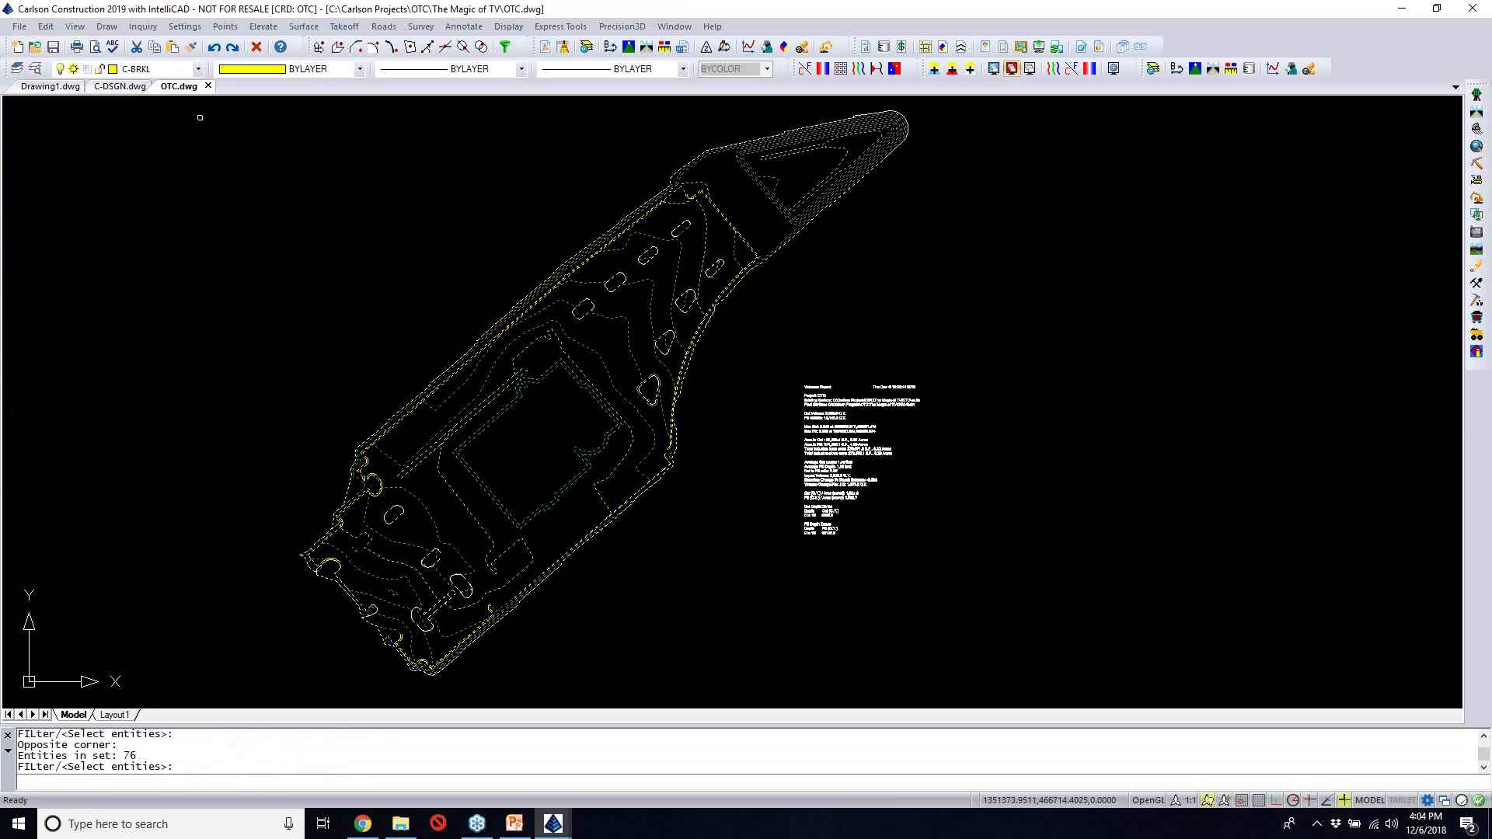
key("Return")
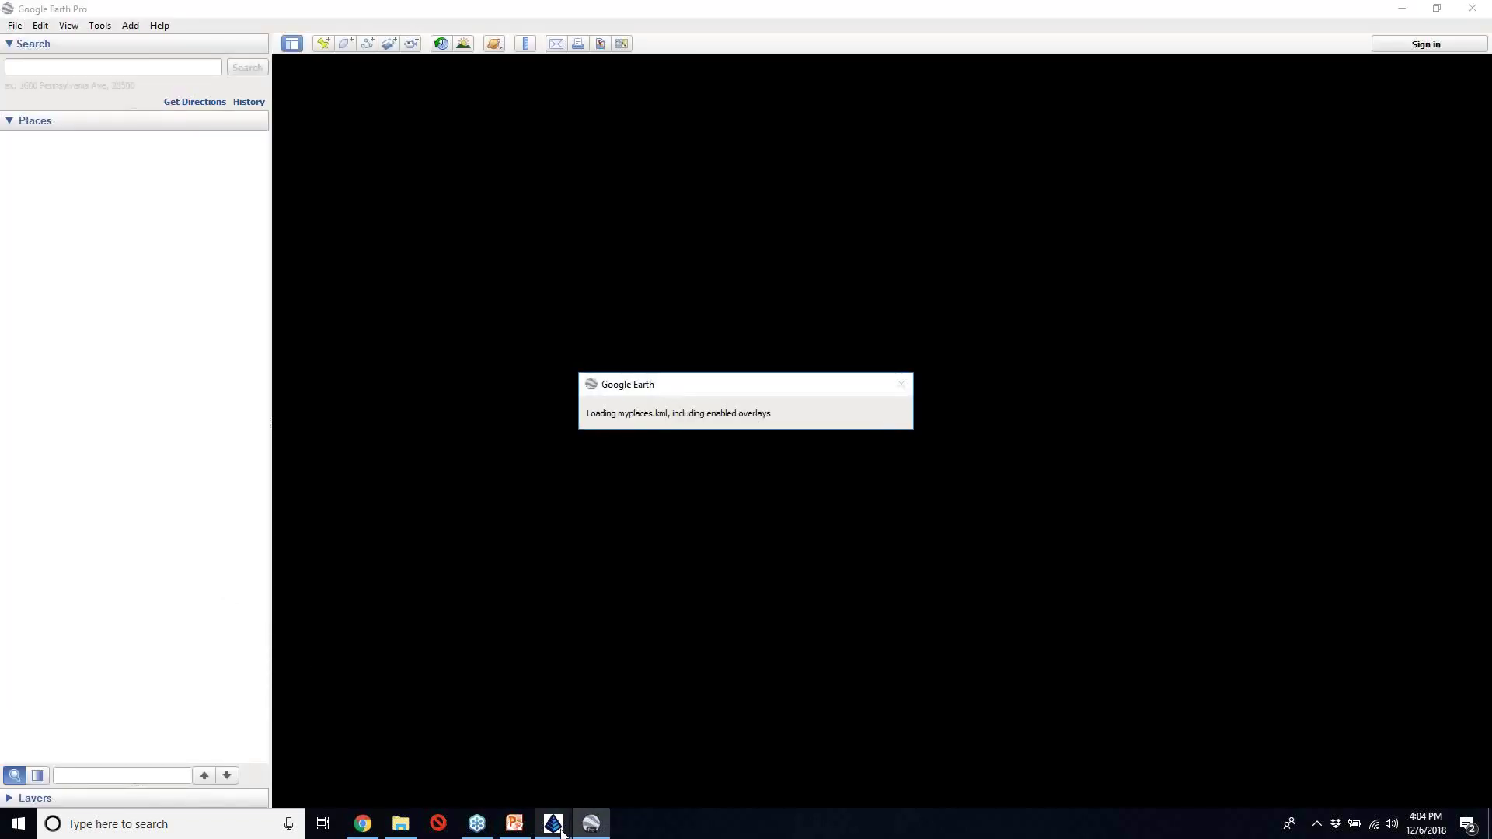
Draw a cut/fill color map from base surface OTC-og.tin to design surface OTC-fn.tin, using default options, a size 10.0 legend beside the volumes report and summary labels
mouse_move(558, 830)
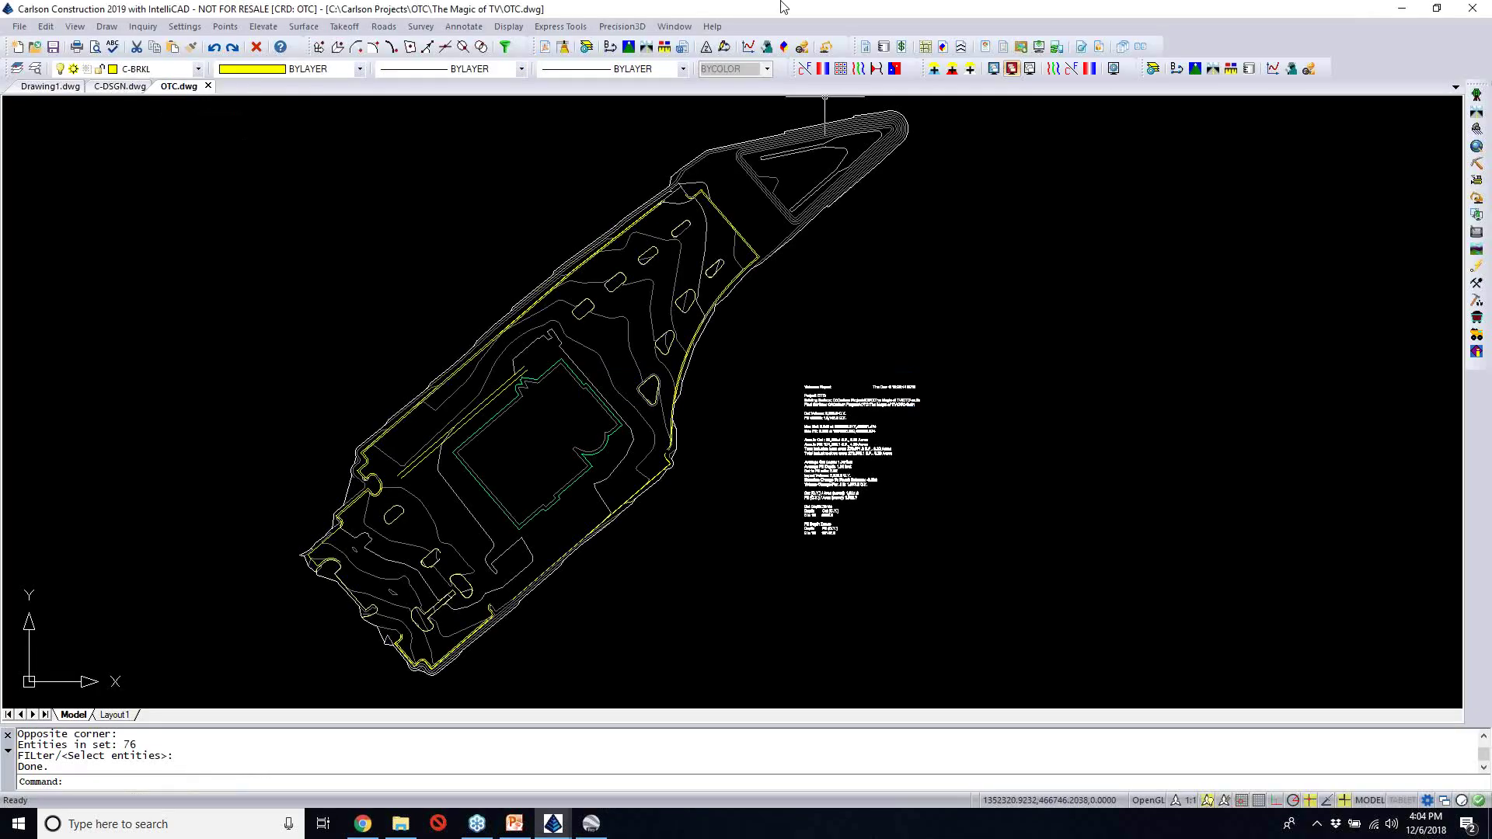
left_click(823, 70)
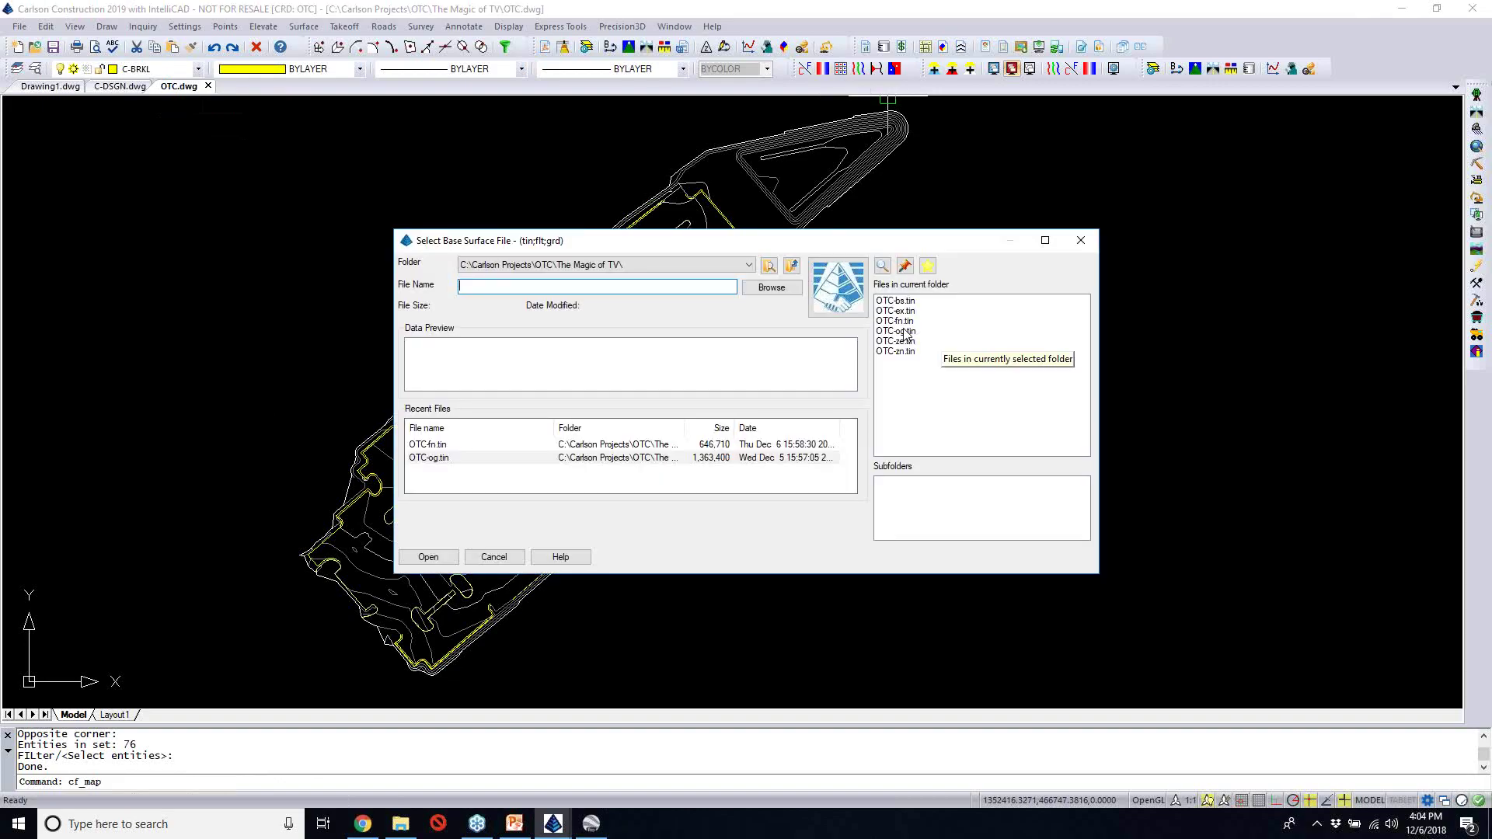
left_click(902, 332)
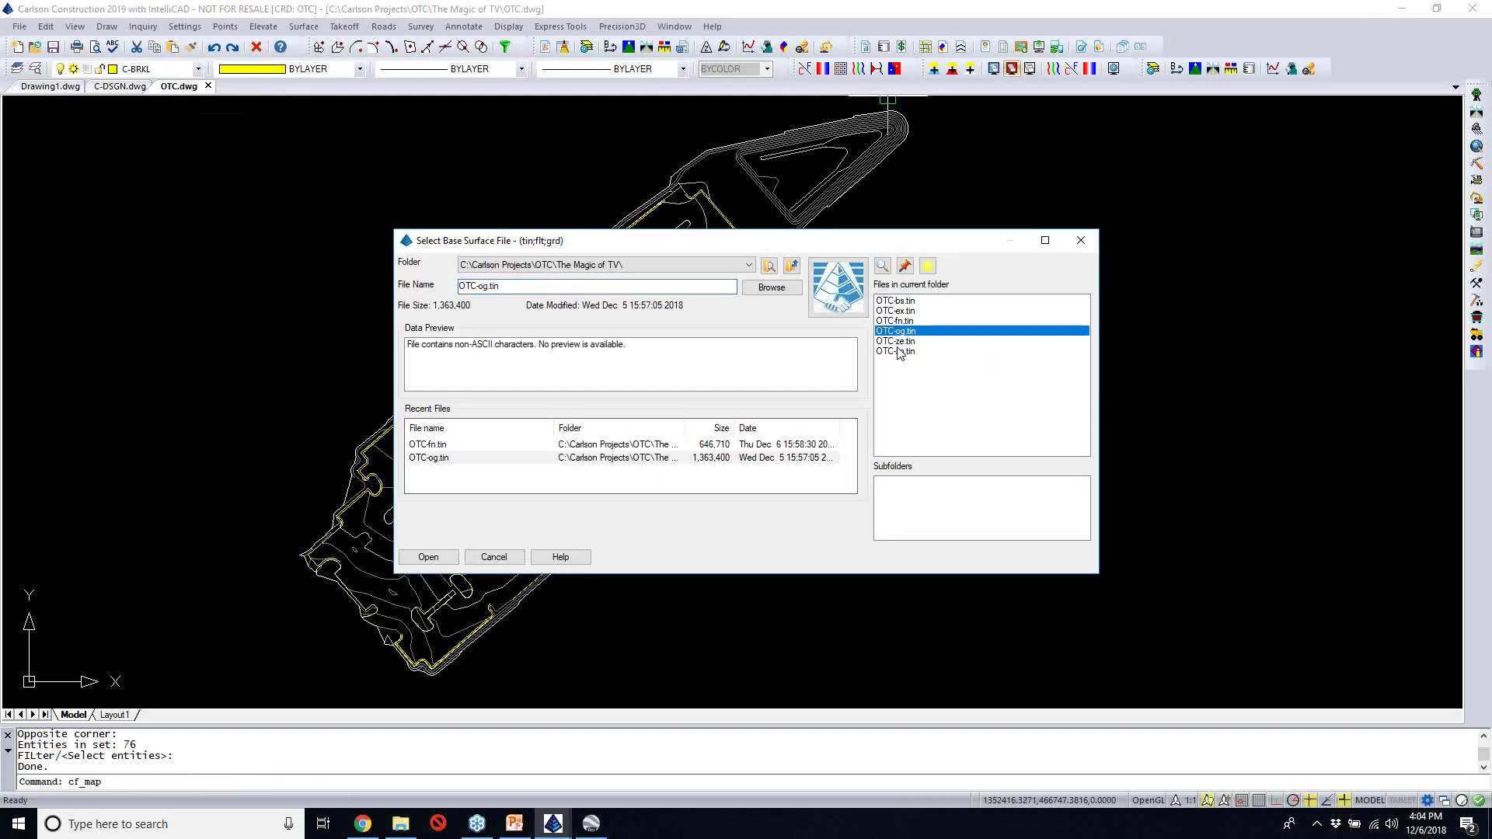
left_click(430, 557)
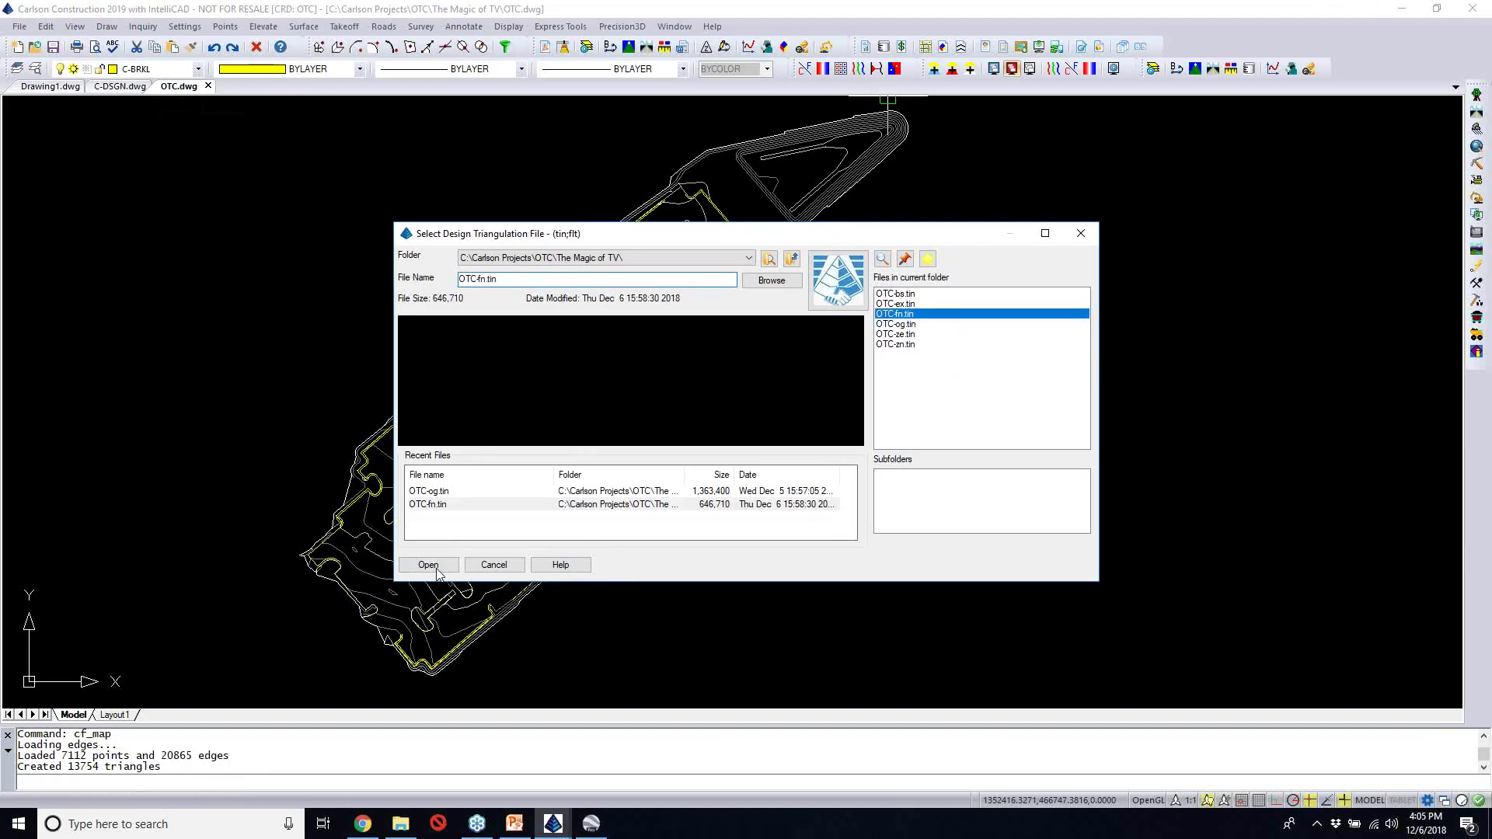
left_click(436, 570)
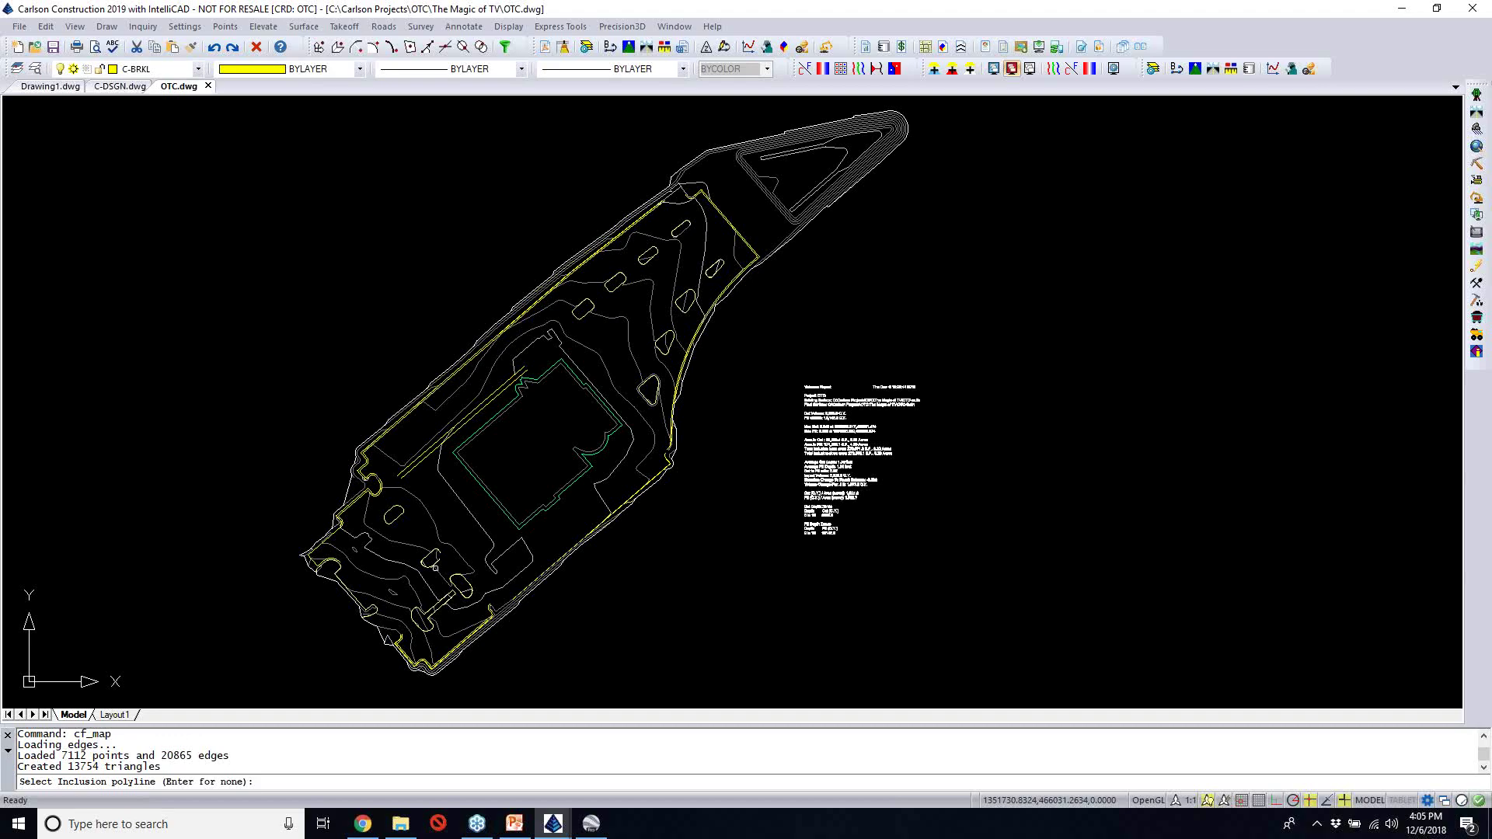
key("Return")
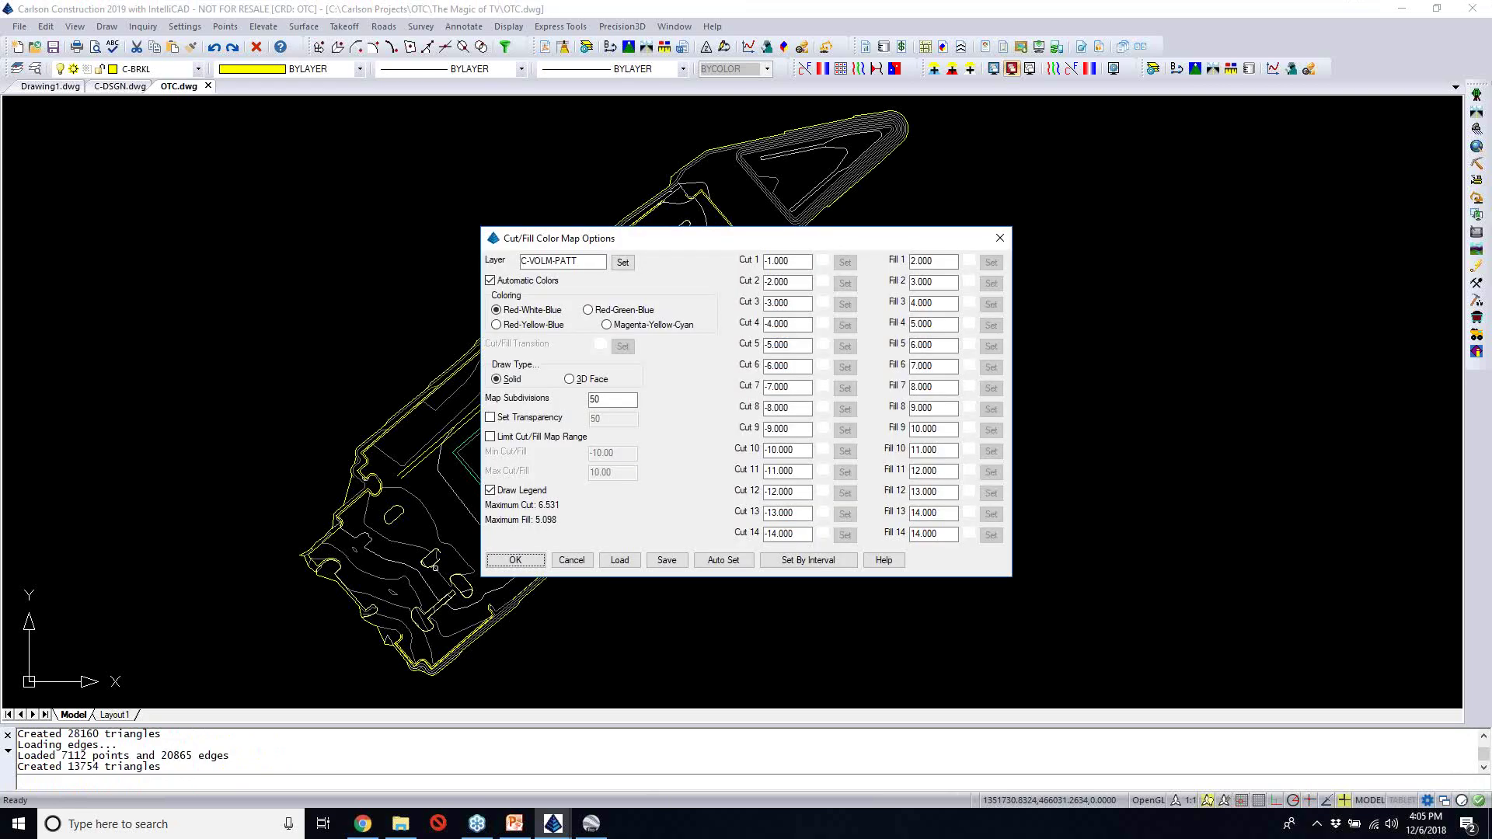
left_click(516, 561)
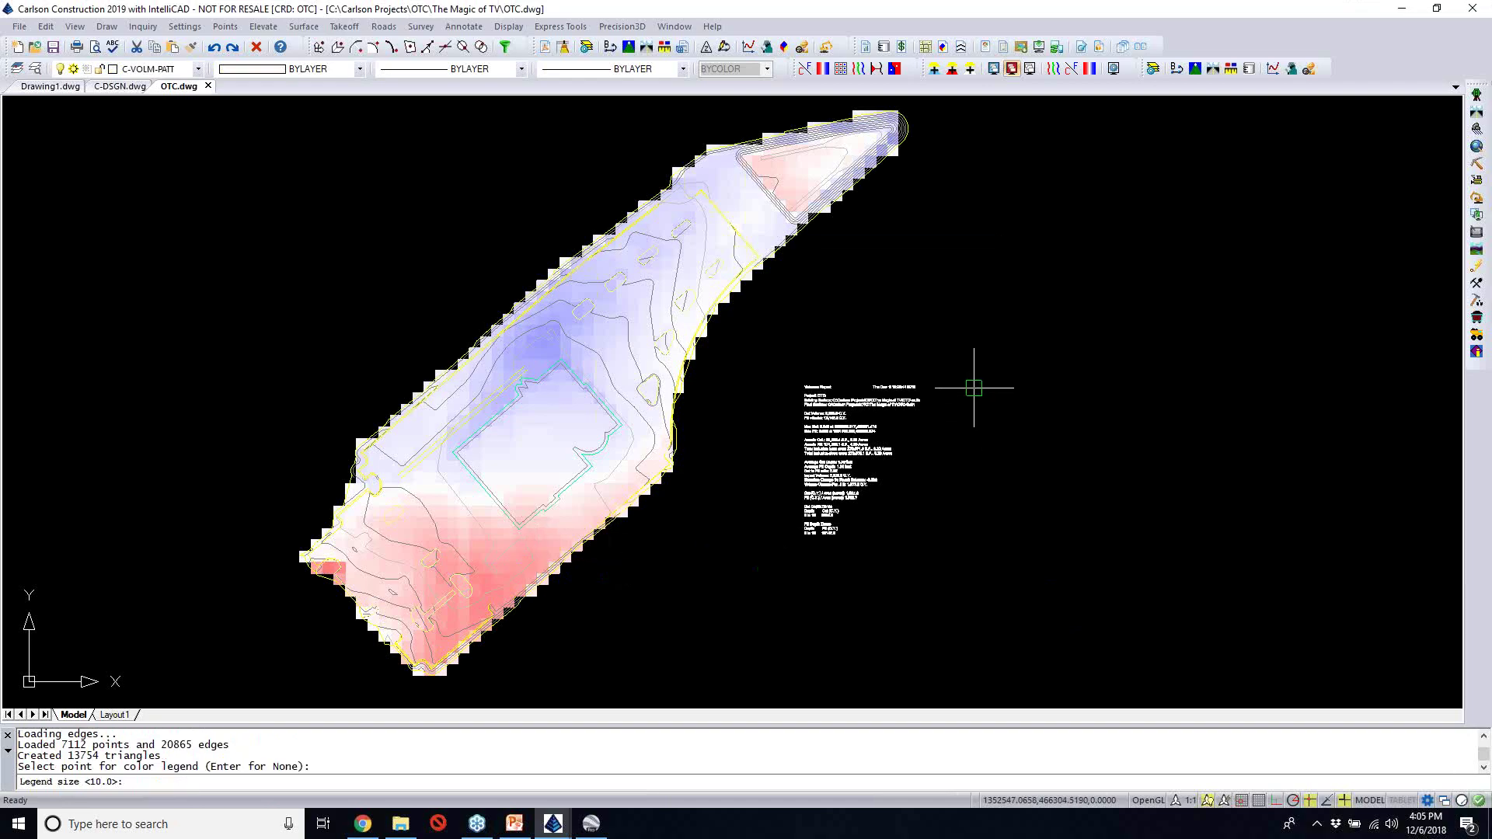
key("Return")
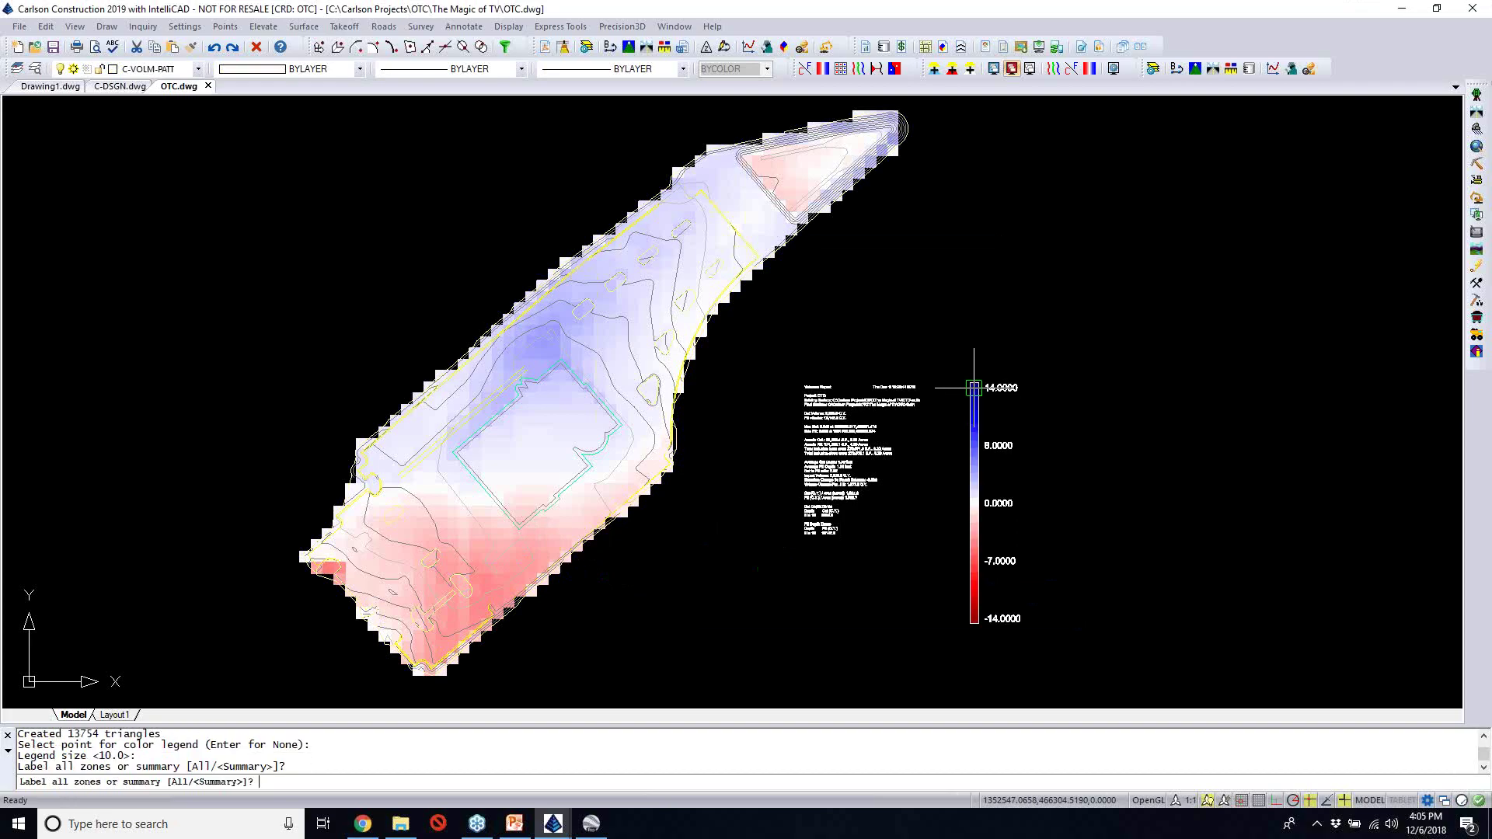
key("Return")
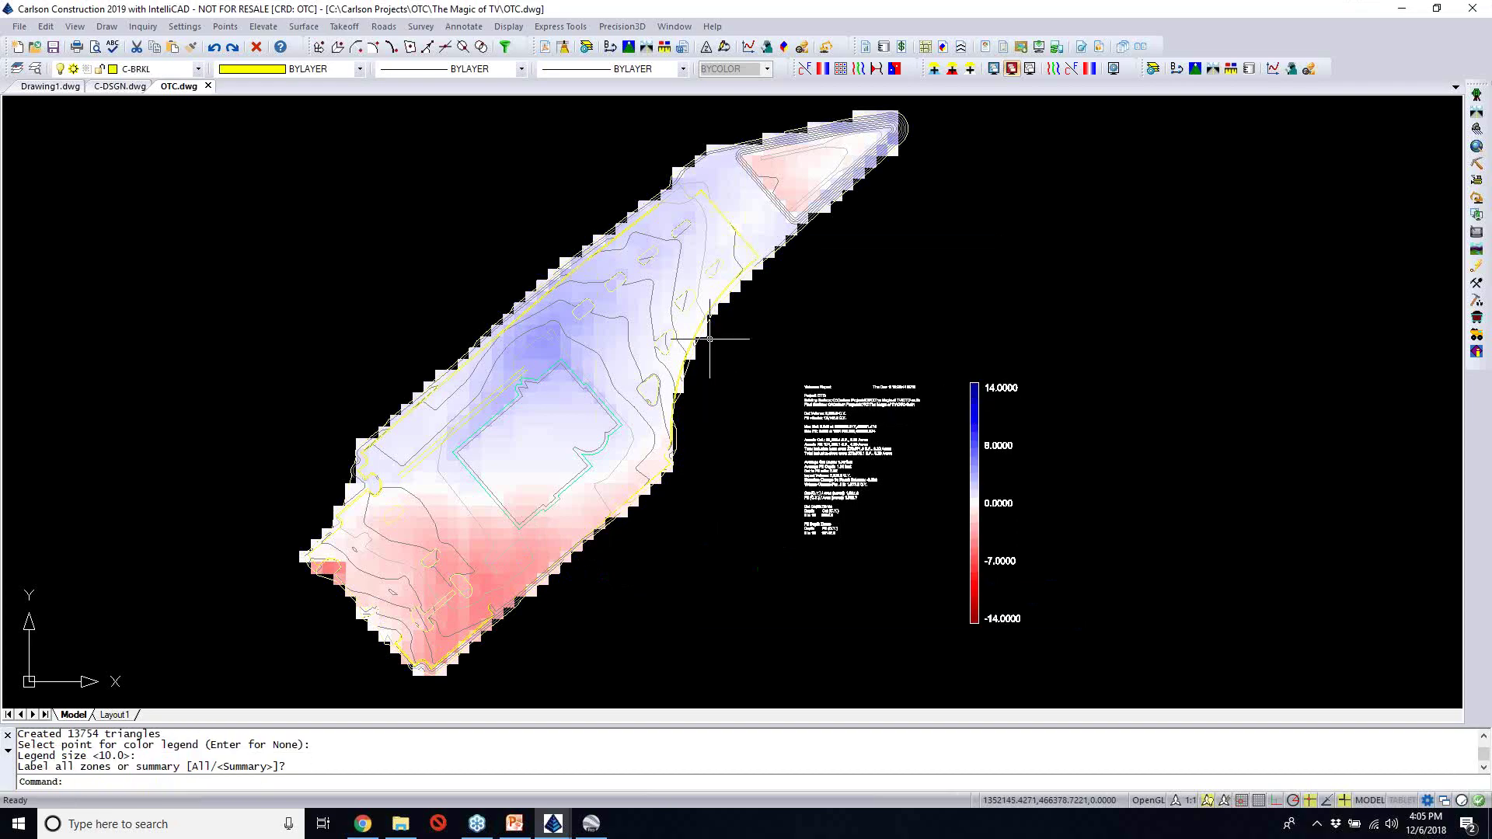
Export the site linework and cut/fill color map over the existing C-DSGN.kmz with default options, and reload that file in Google Earth
key("Up")
key("Up")
key("Return")
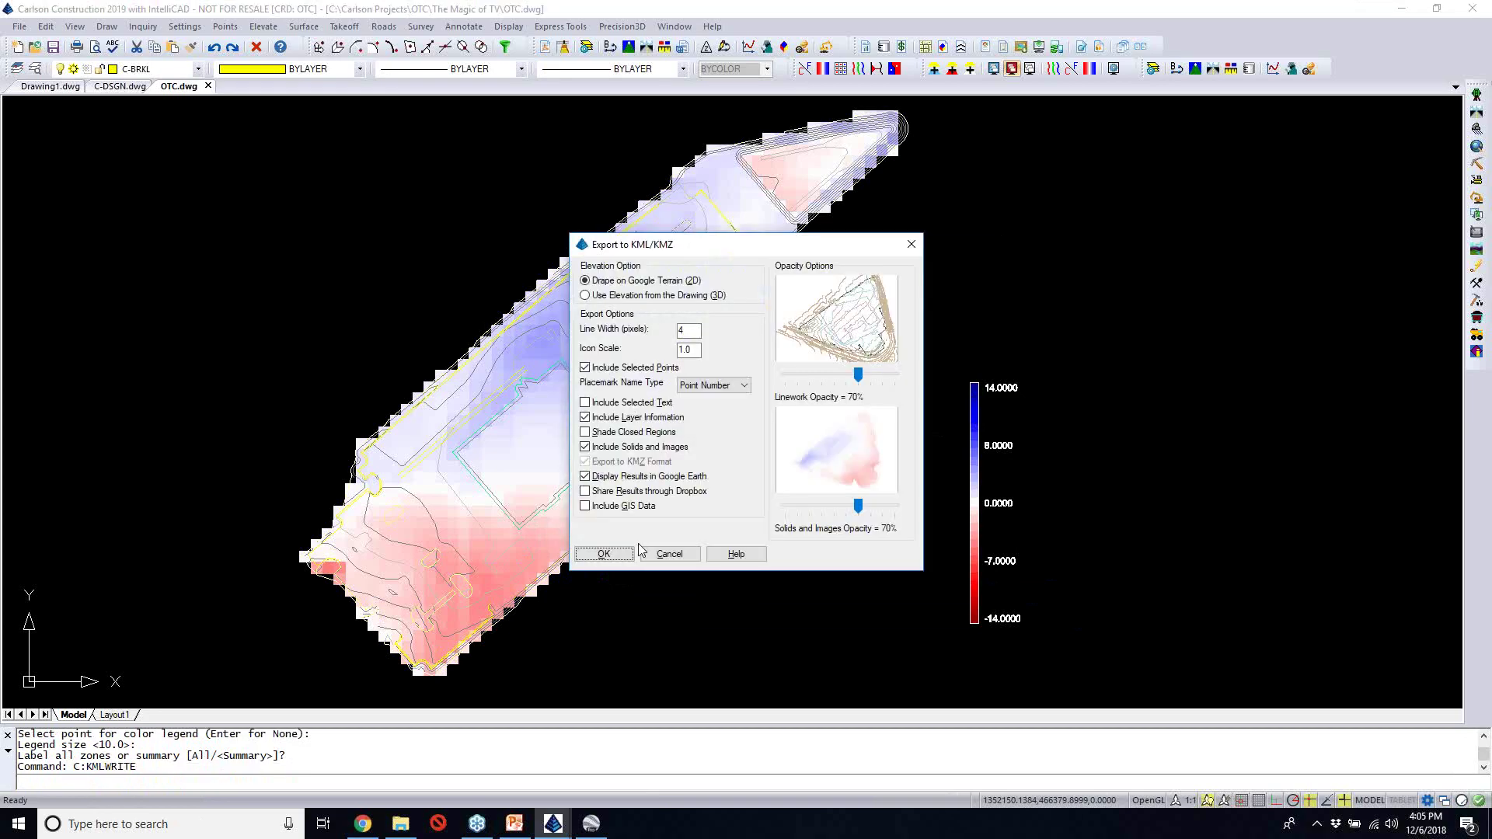
left_click(614, 553)
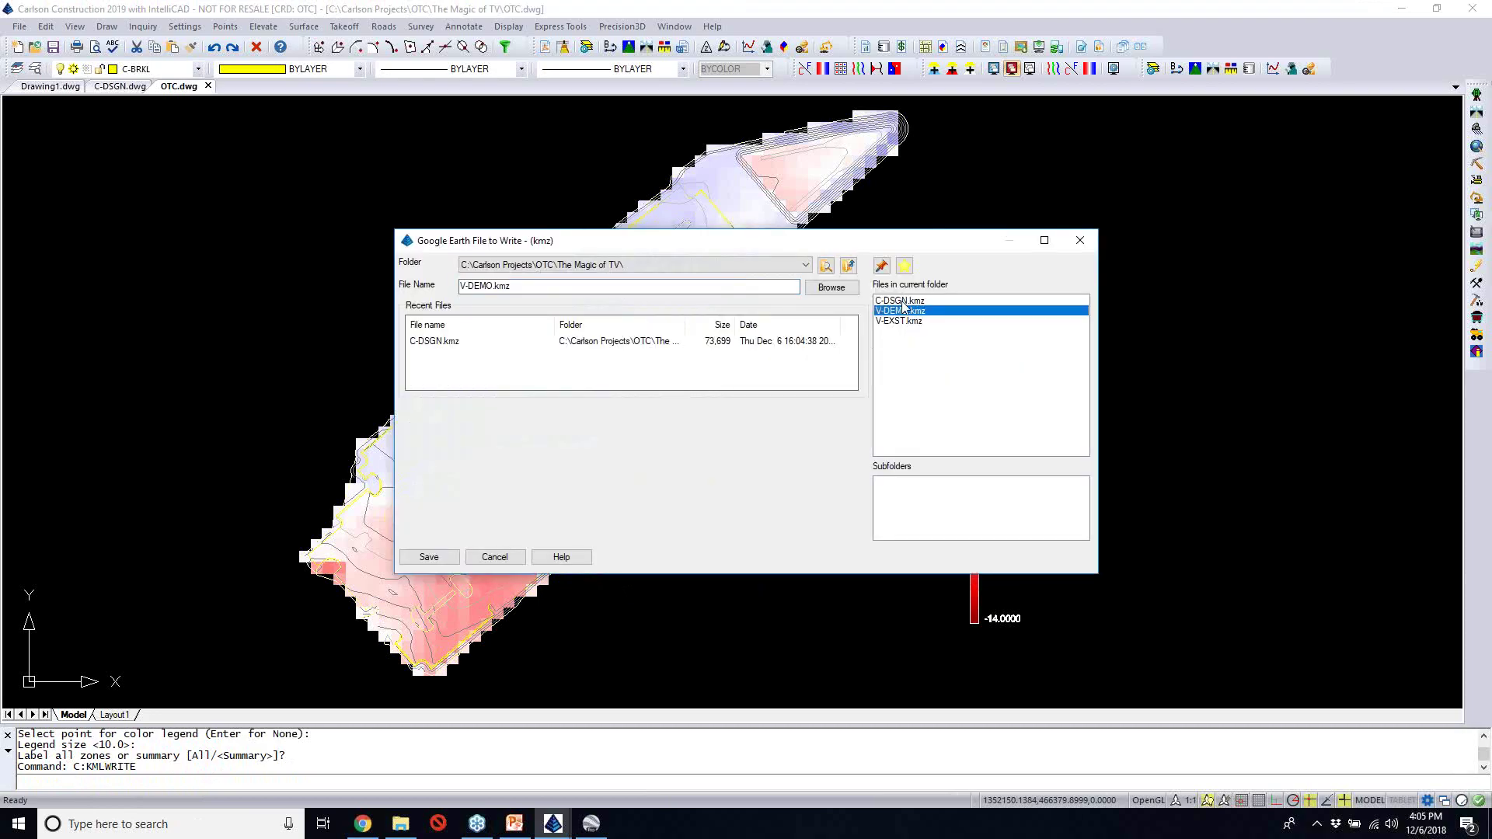
left_click(446, 560)
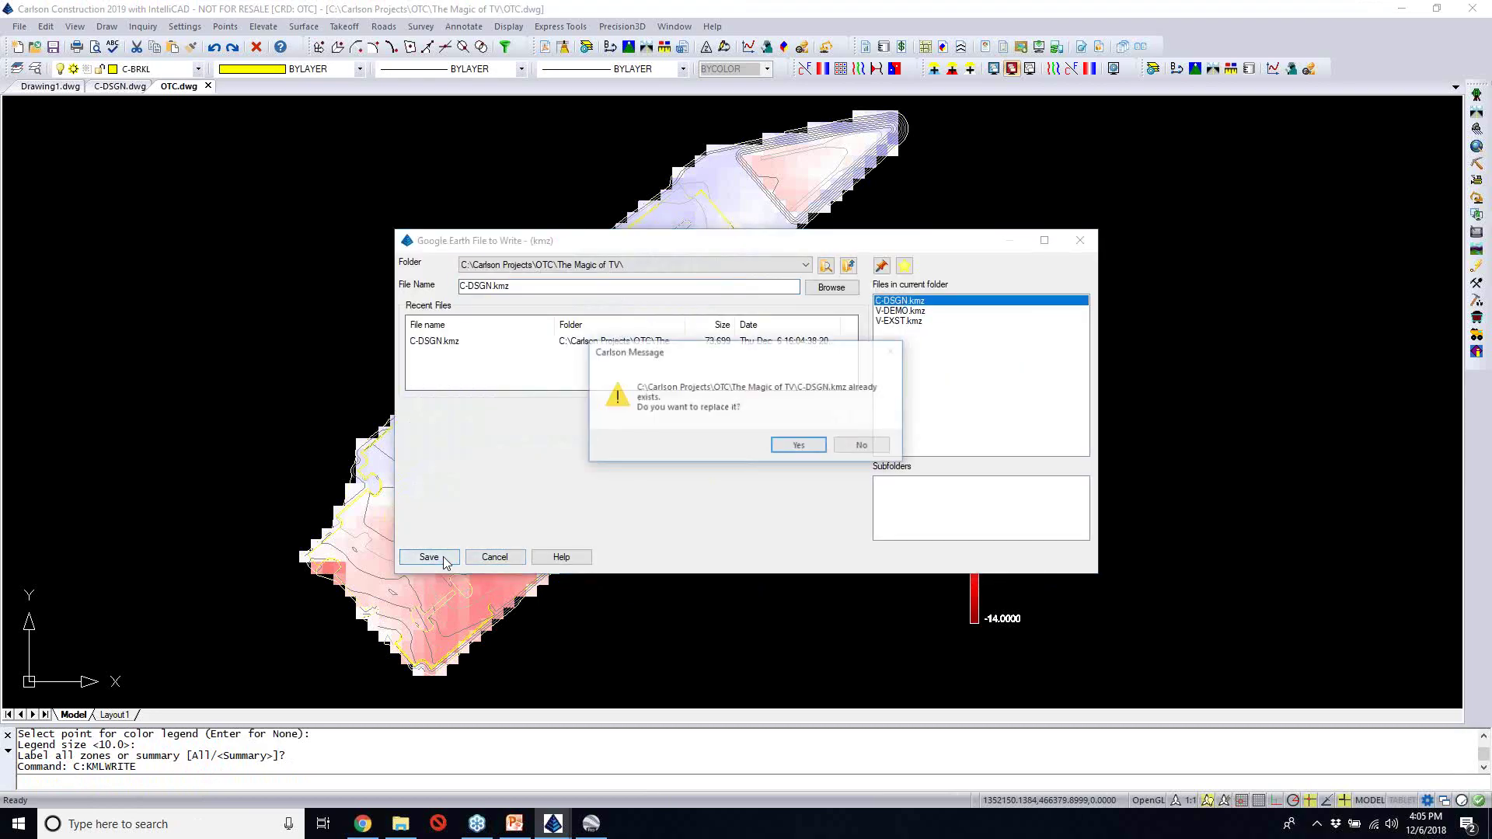
left_click(824, 449)
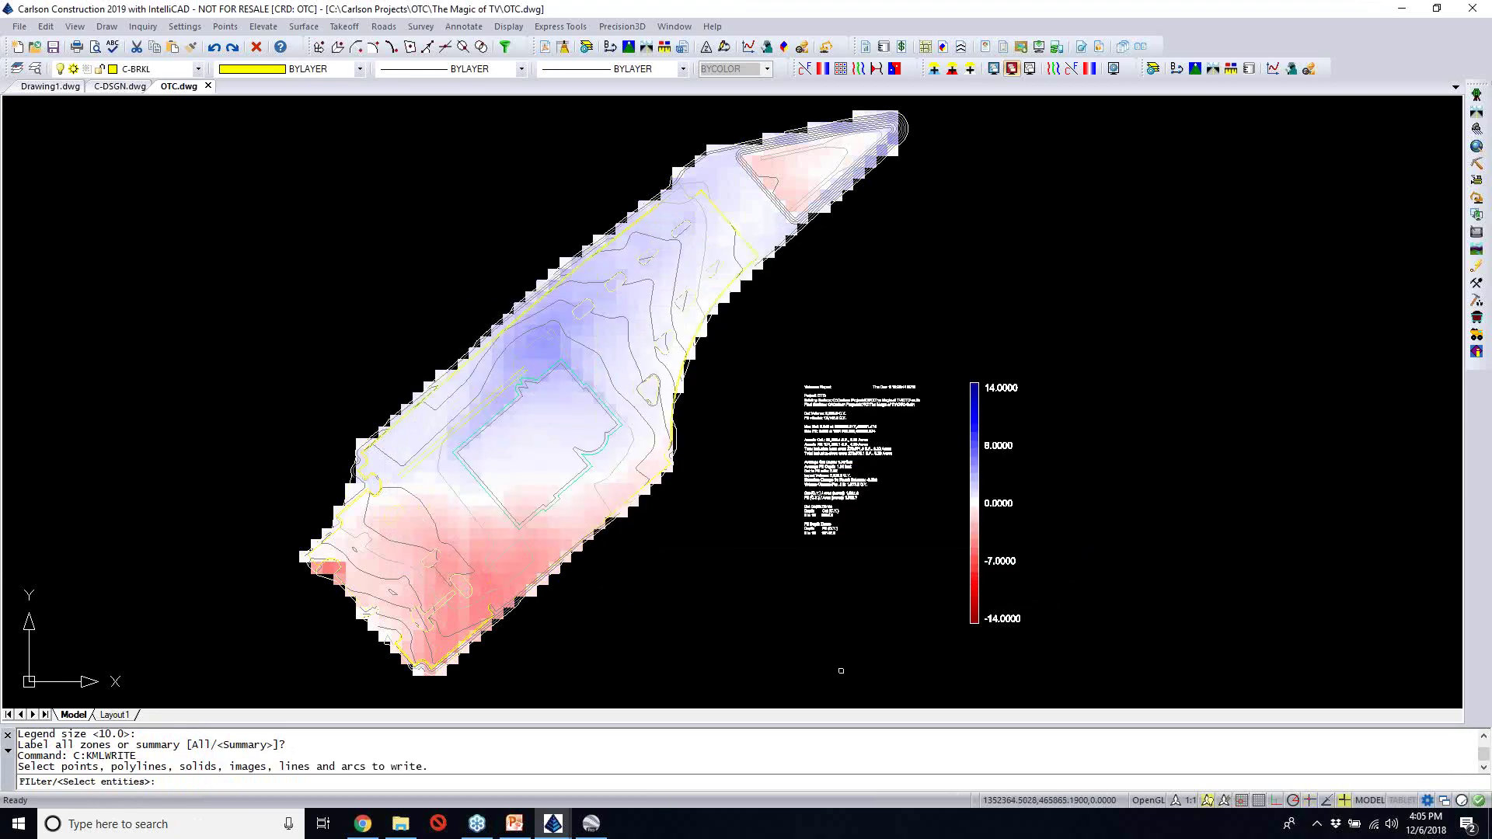
left_click(898, 678)
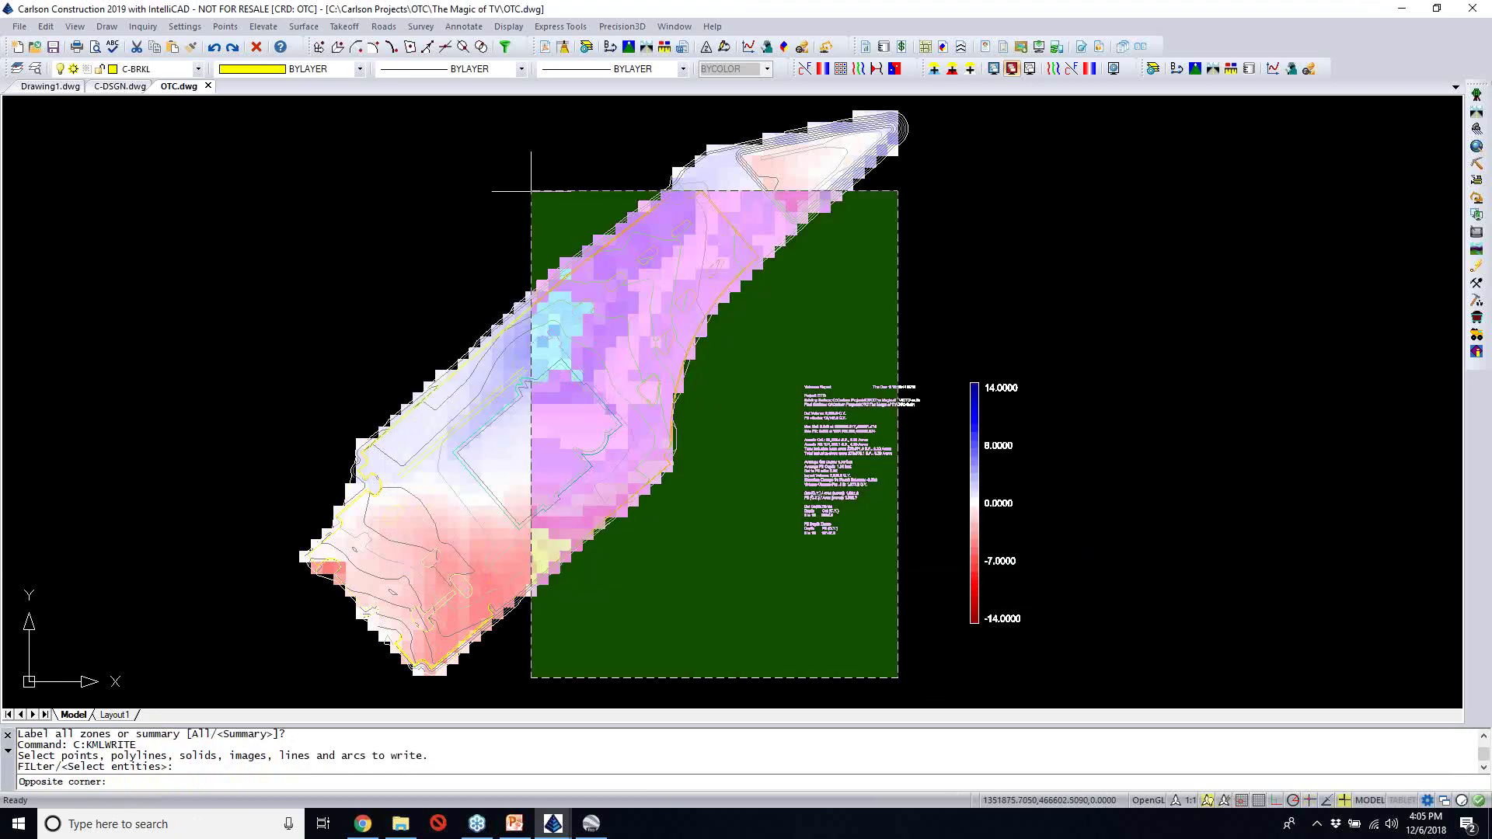
left_click(350, 120)
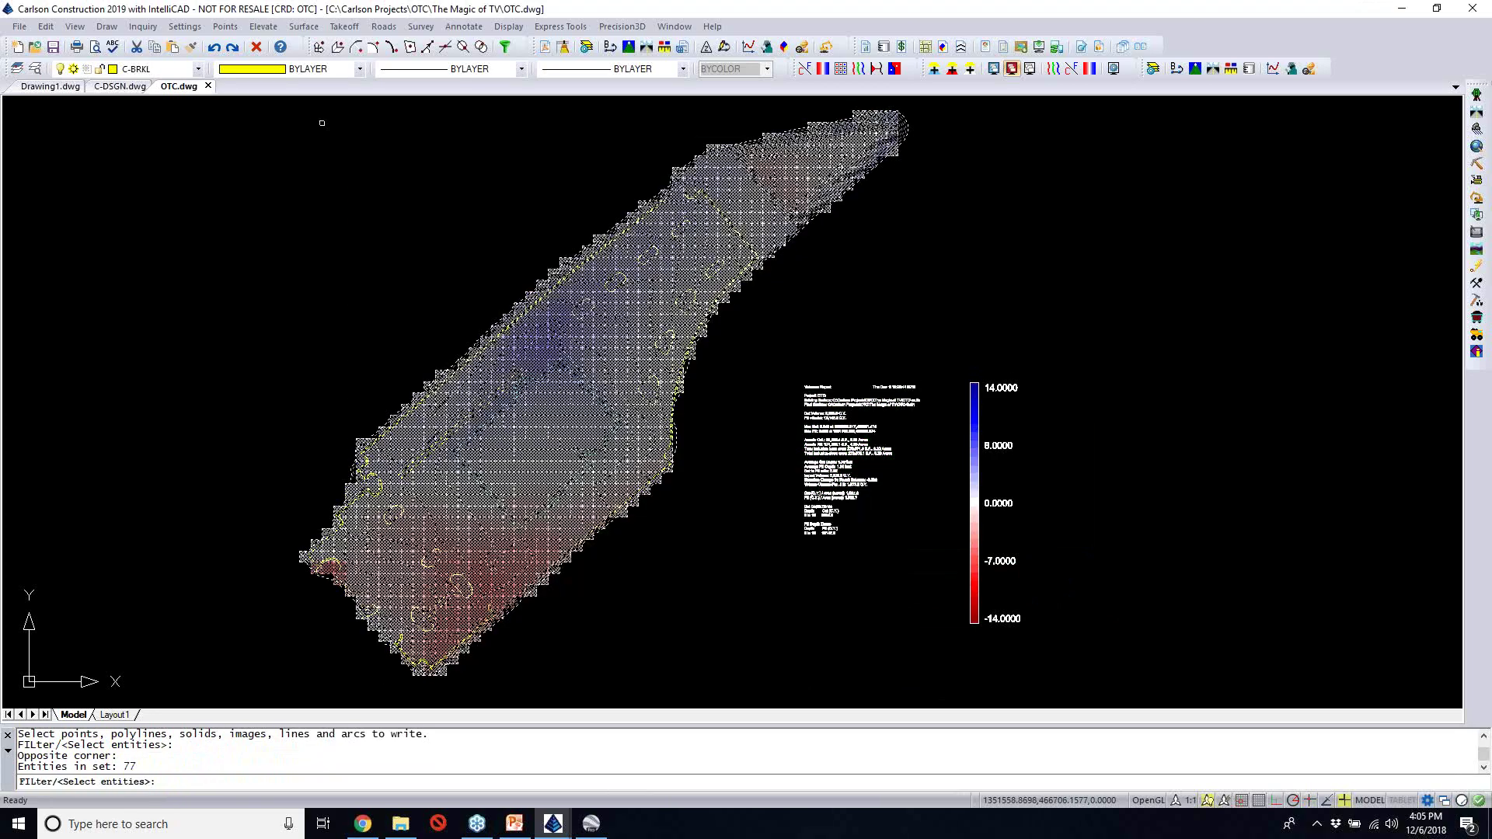
key("Return")
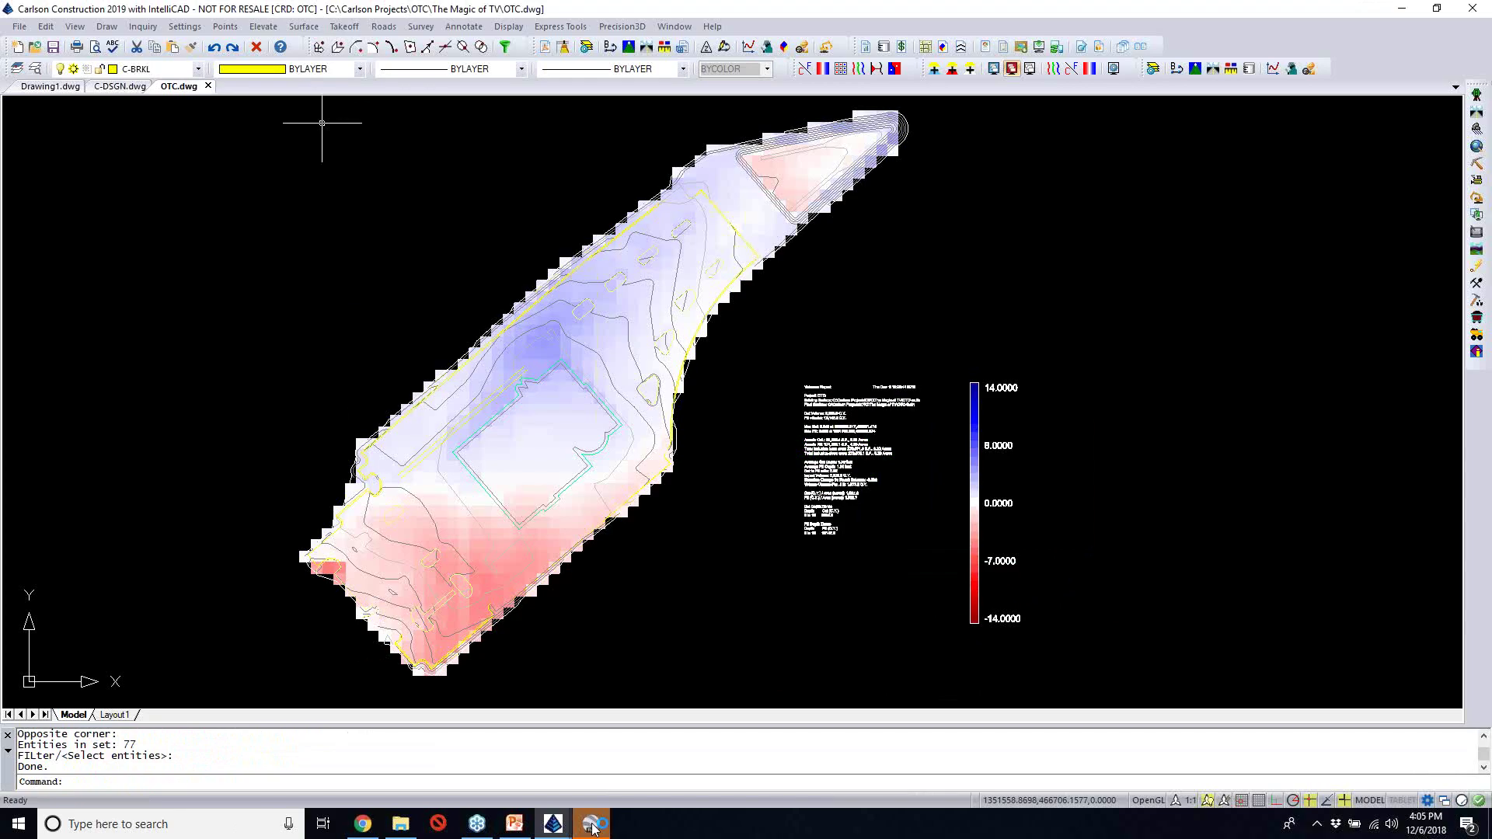
left_click(592, 827)
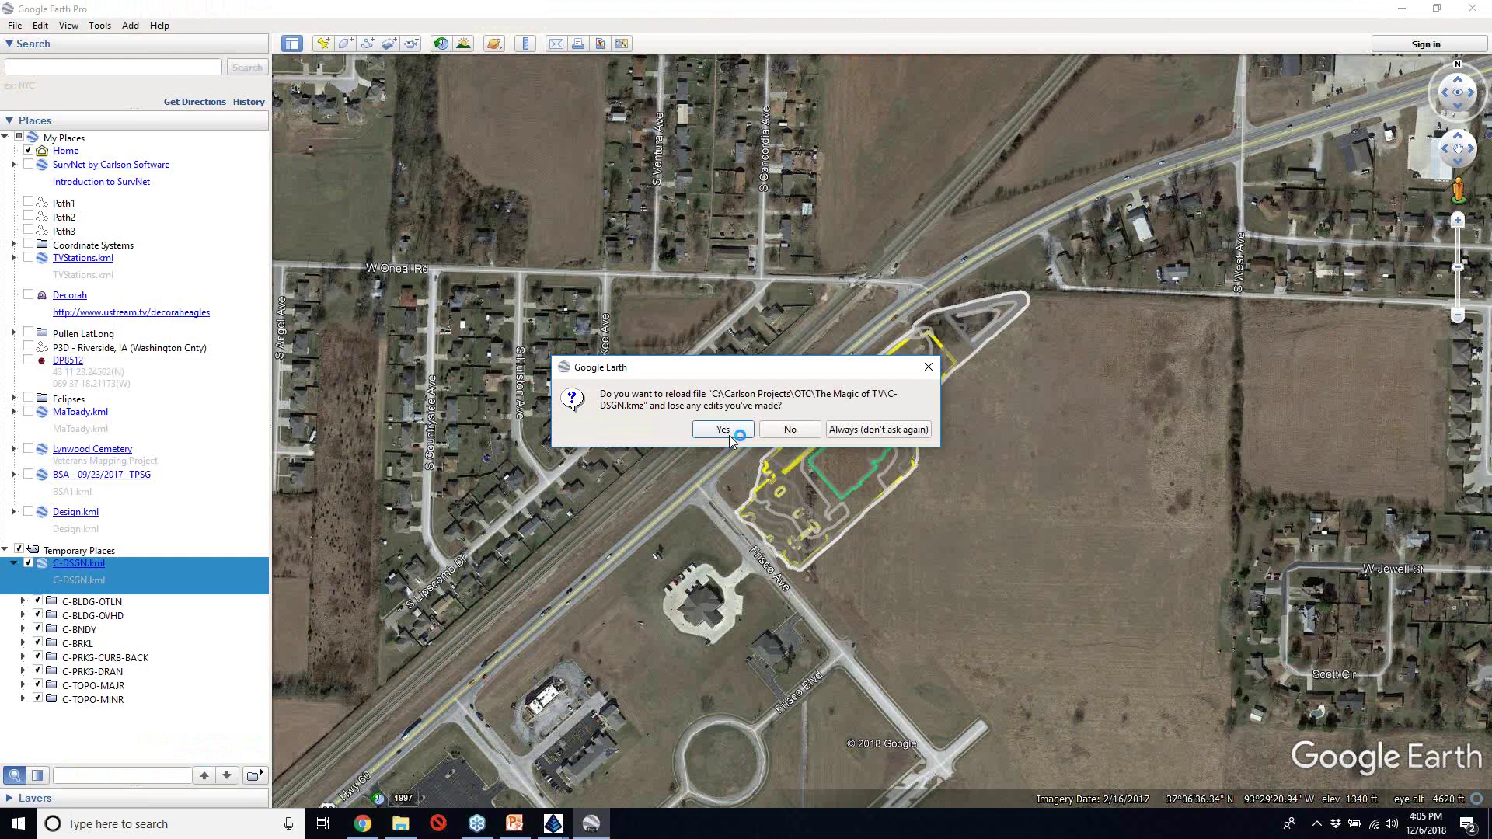
left_click(729, 435)
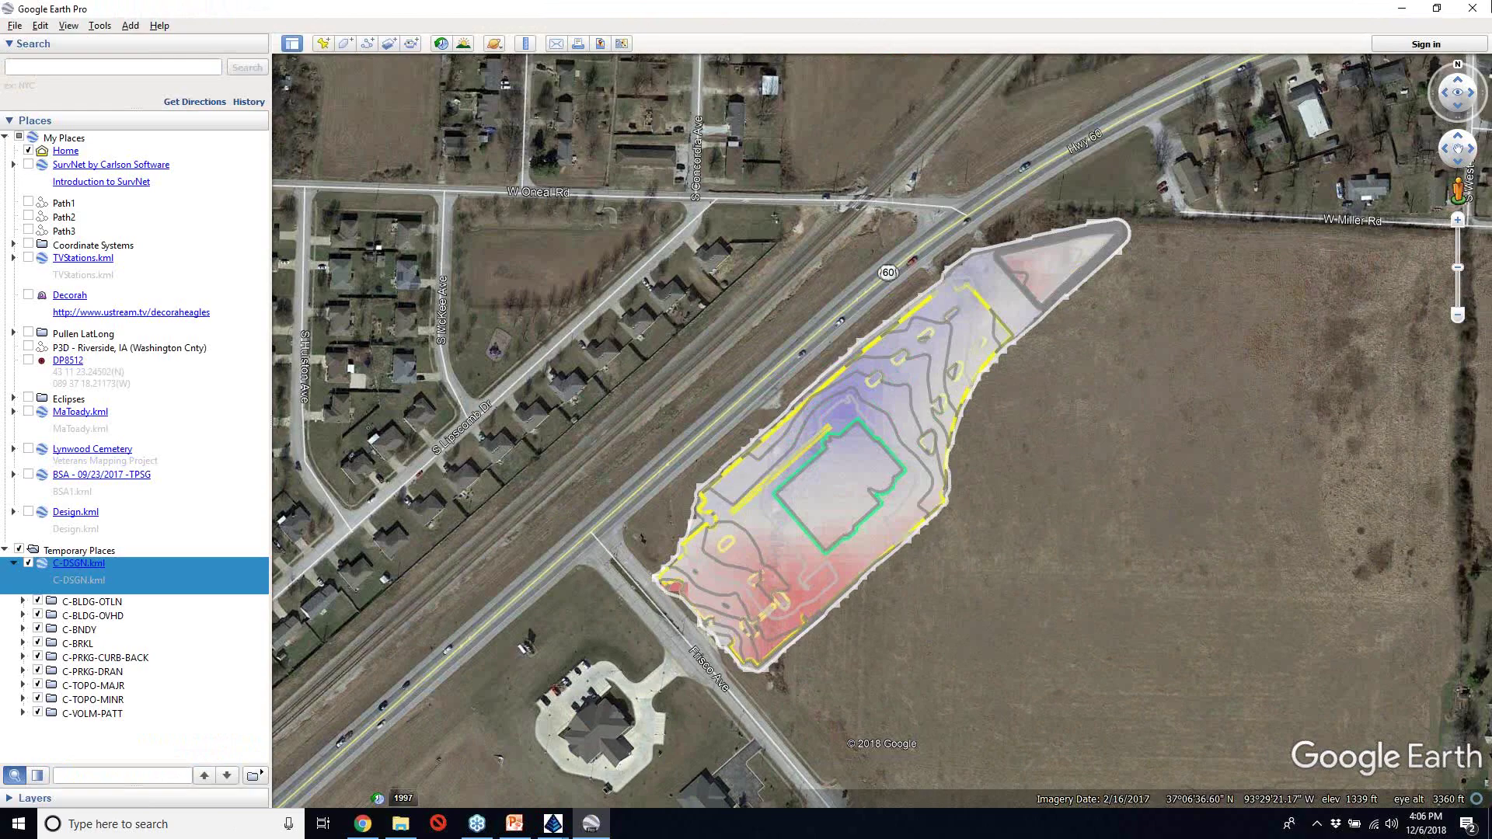
Close Google Earth and erase the cut/fill color map from OTC.dwg
left_click(1467, 17)
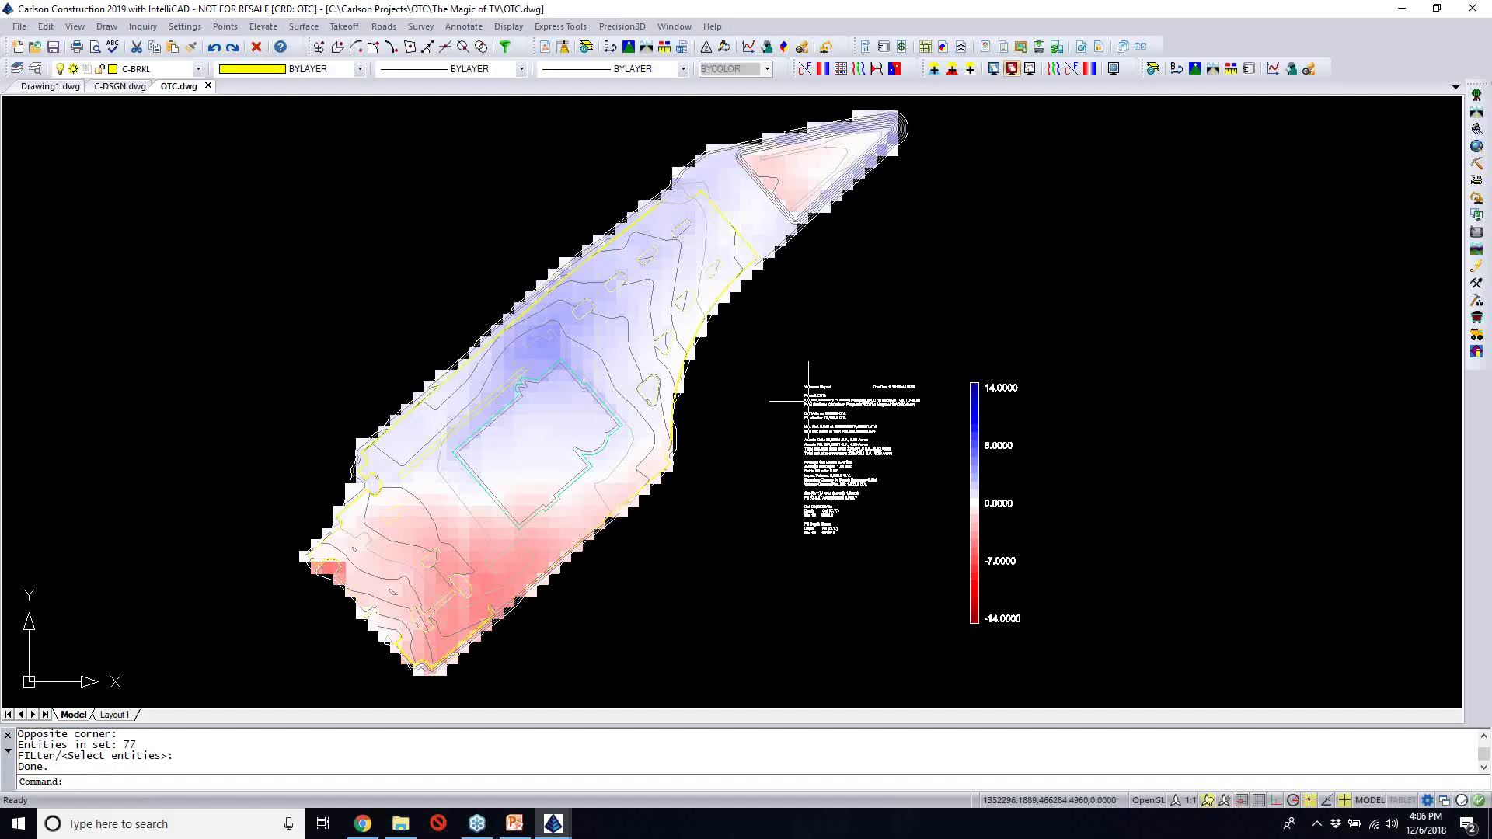
left_click(832, 74)
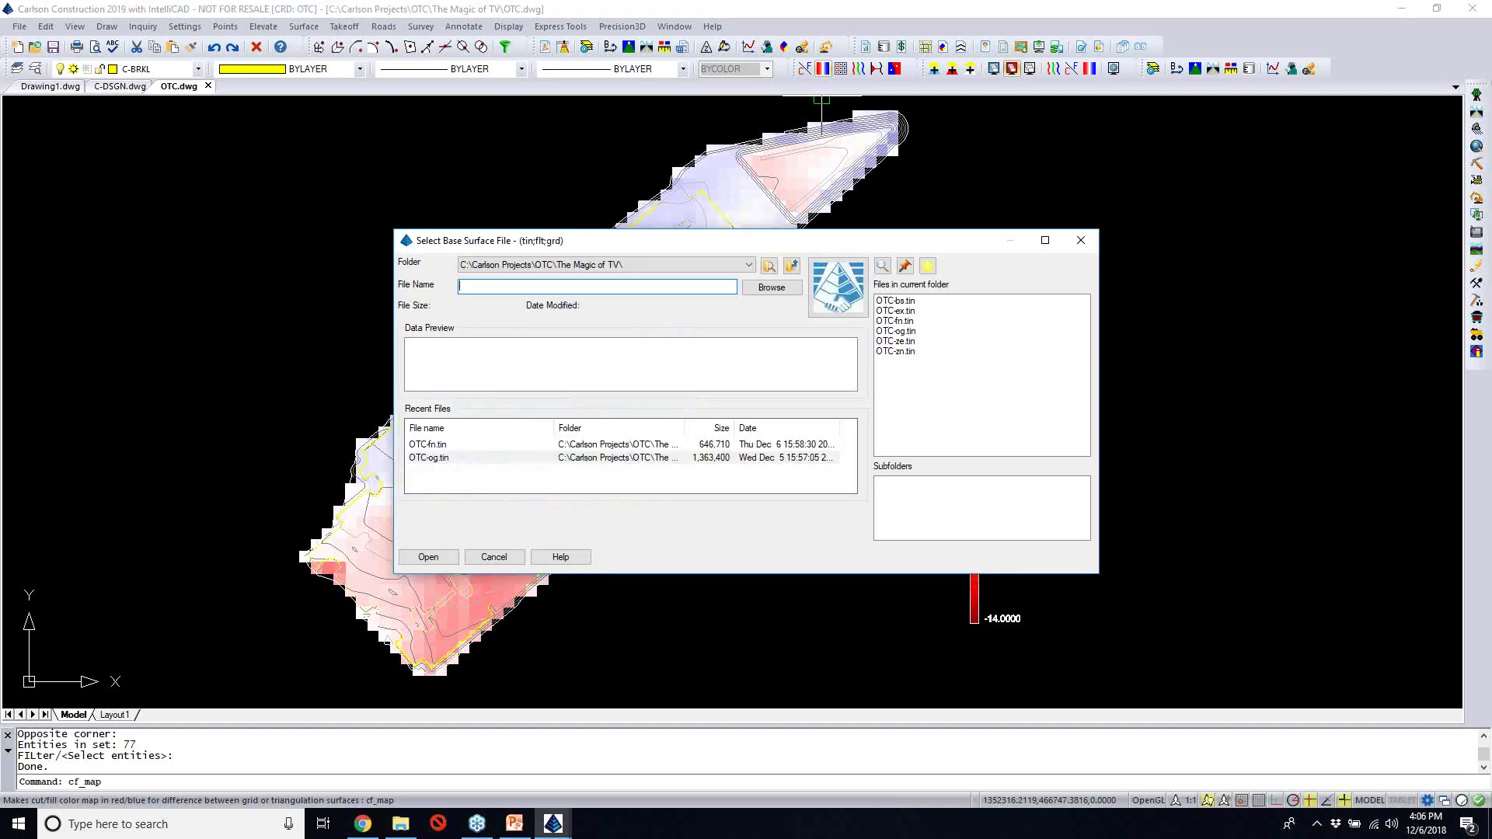
left_click(518, 560)
type("e")
key("Return")
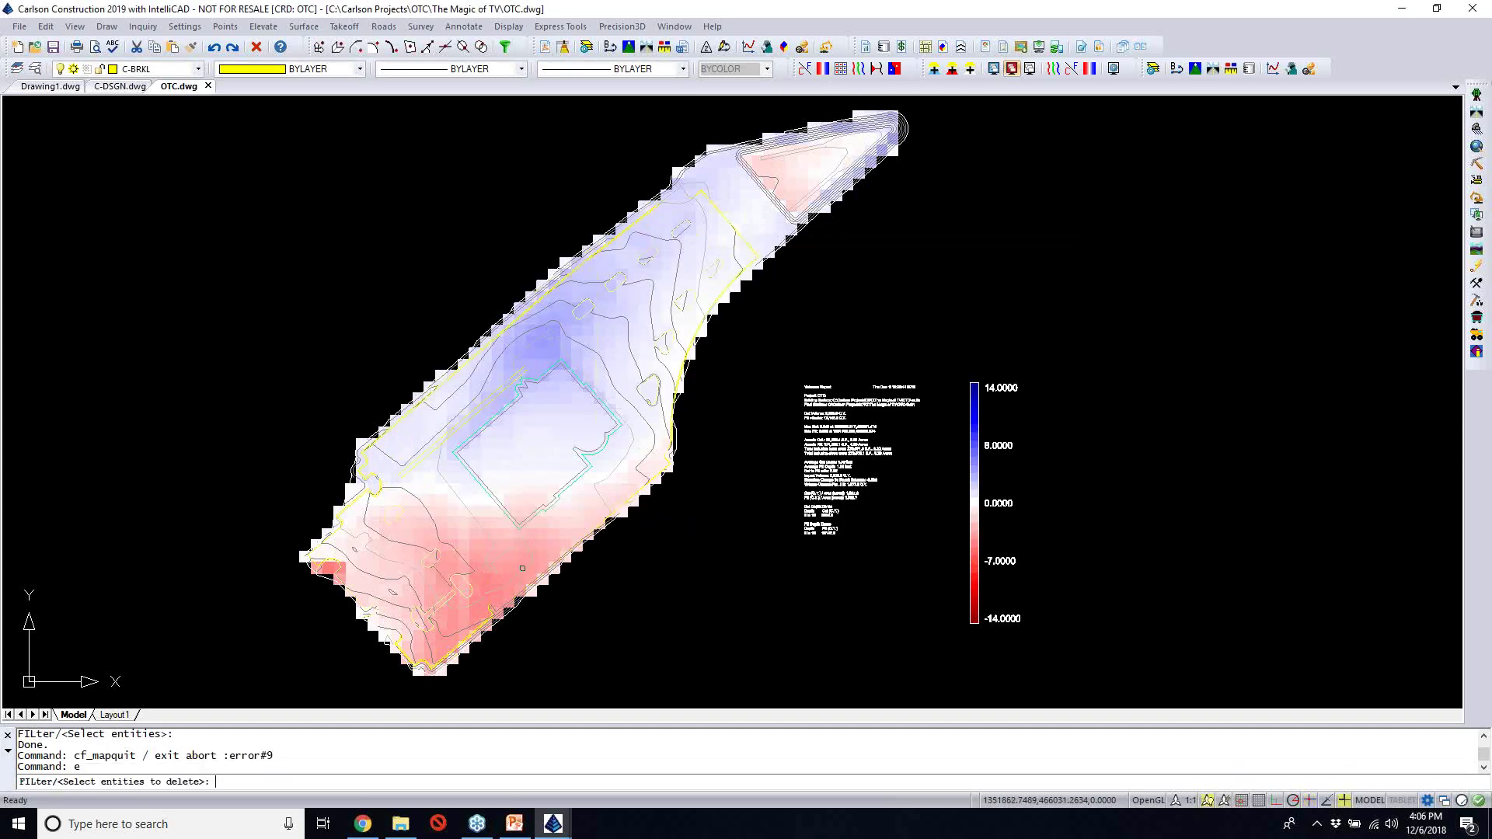
left_click(522, 568)
key("Return")
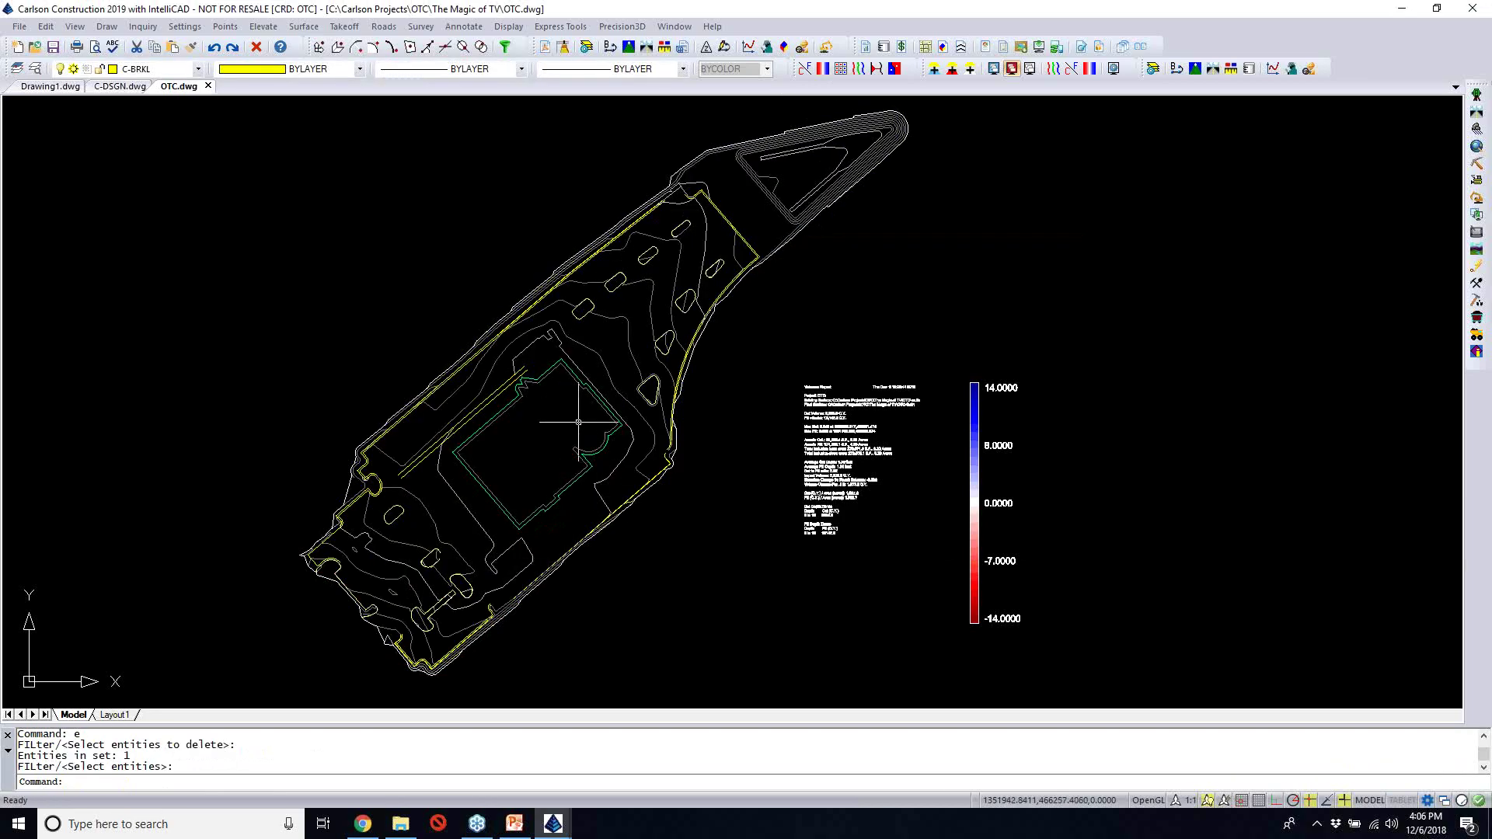
Open the drawing C-WEST.dwg from the recently used files
scroll(578, 422, "up", 2)
scroll(564, 405, "up", 2)
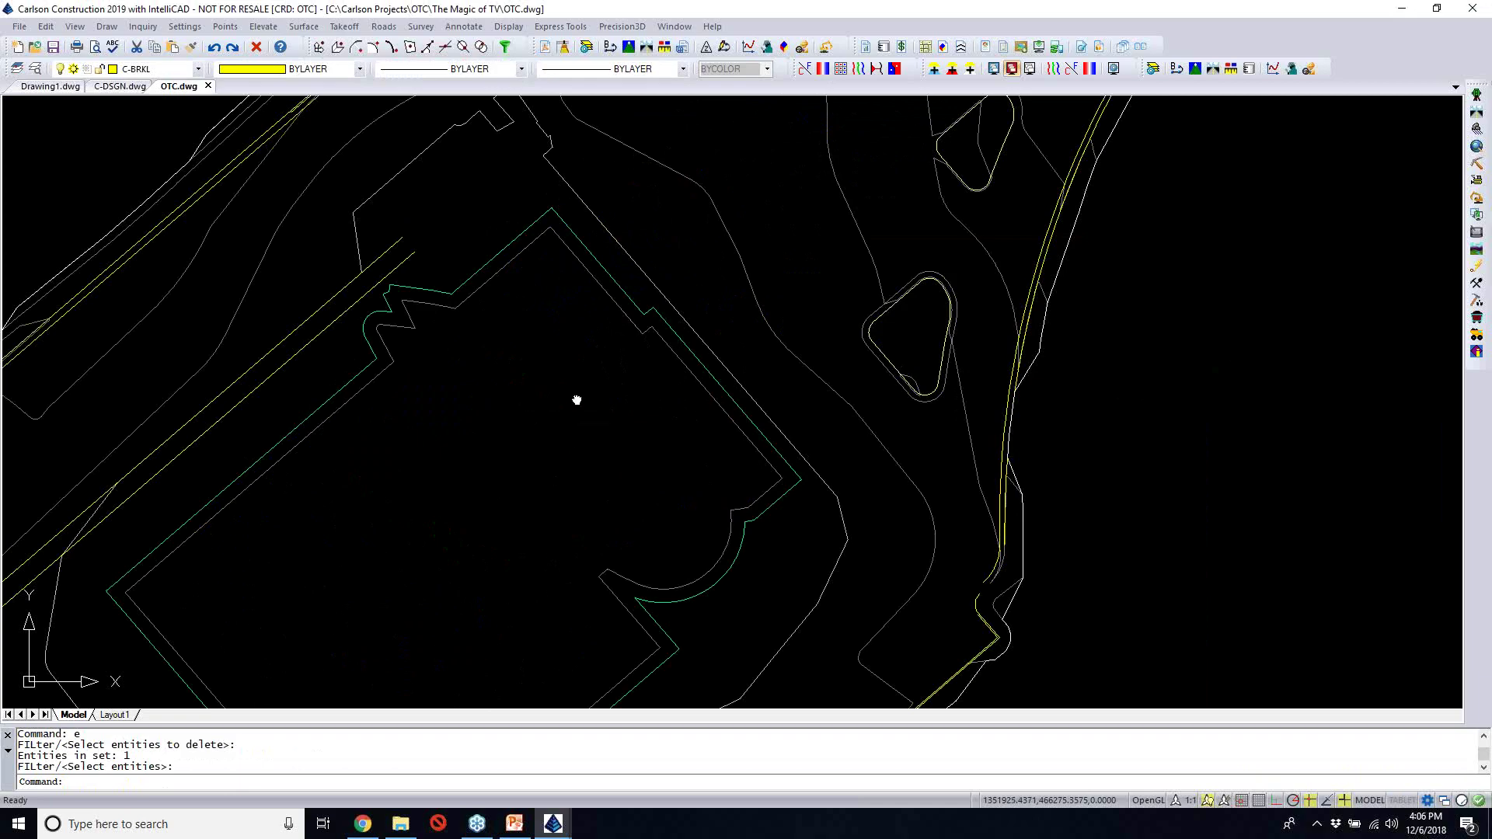
middle_click_drag(577, 400, 676, 293)
scroll(676, 293, "down", 2)
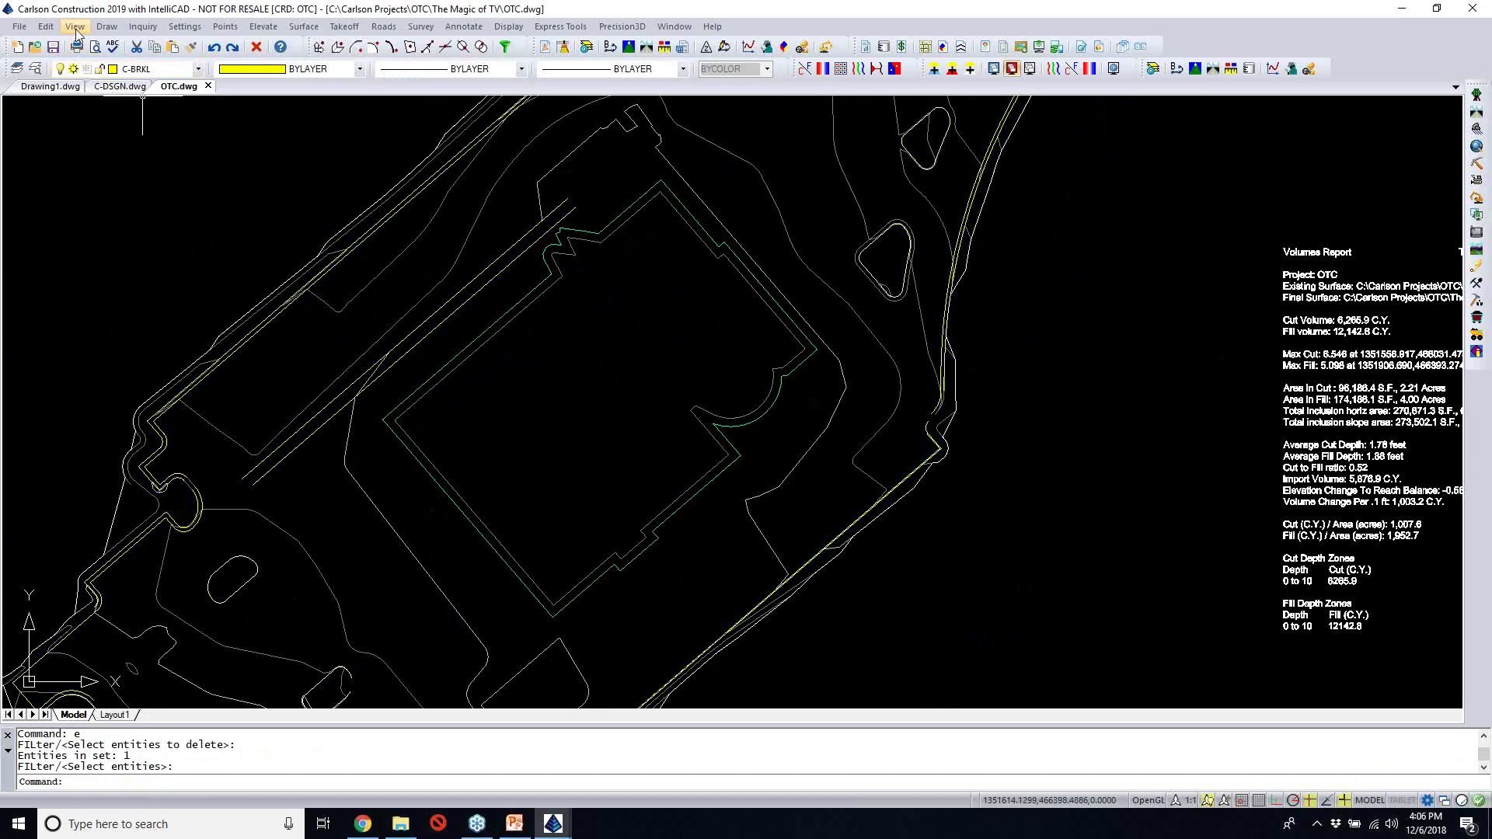
left_click(19, 26)
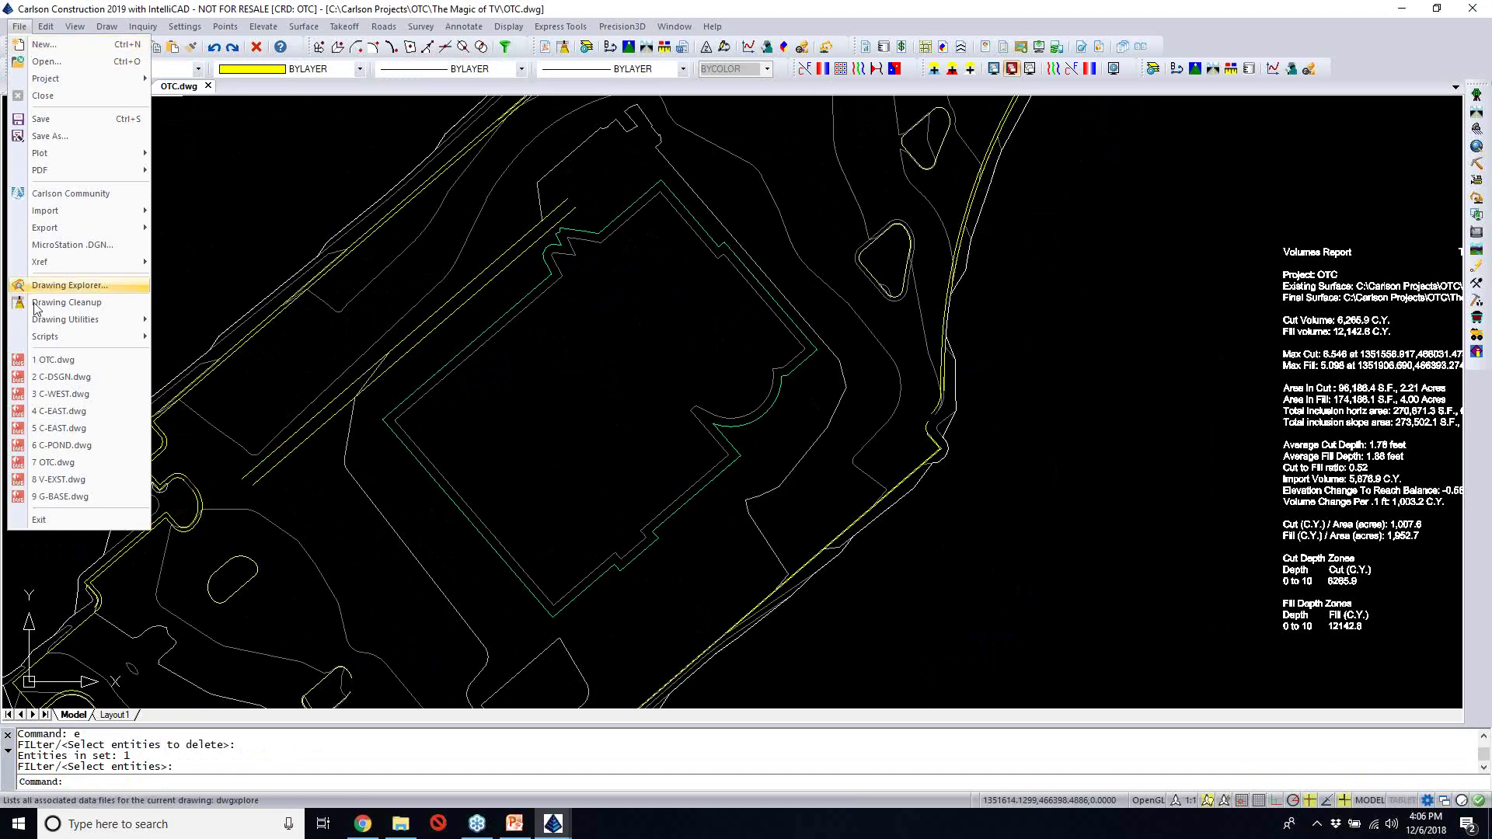
left_click(42, 396)
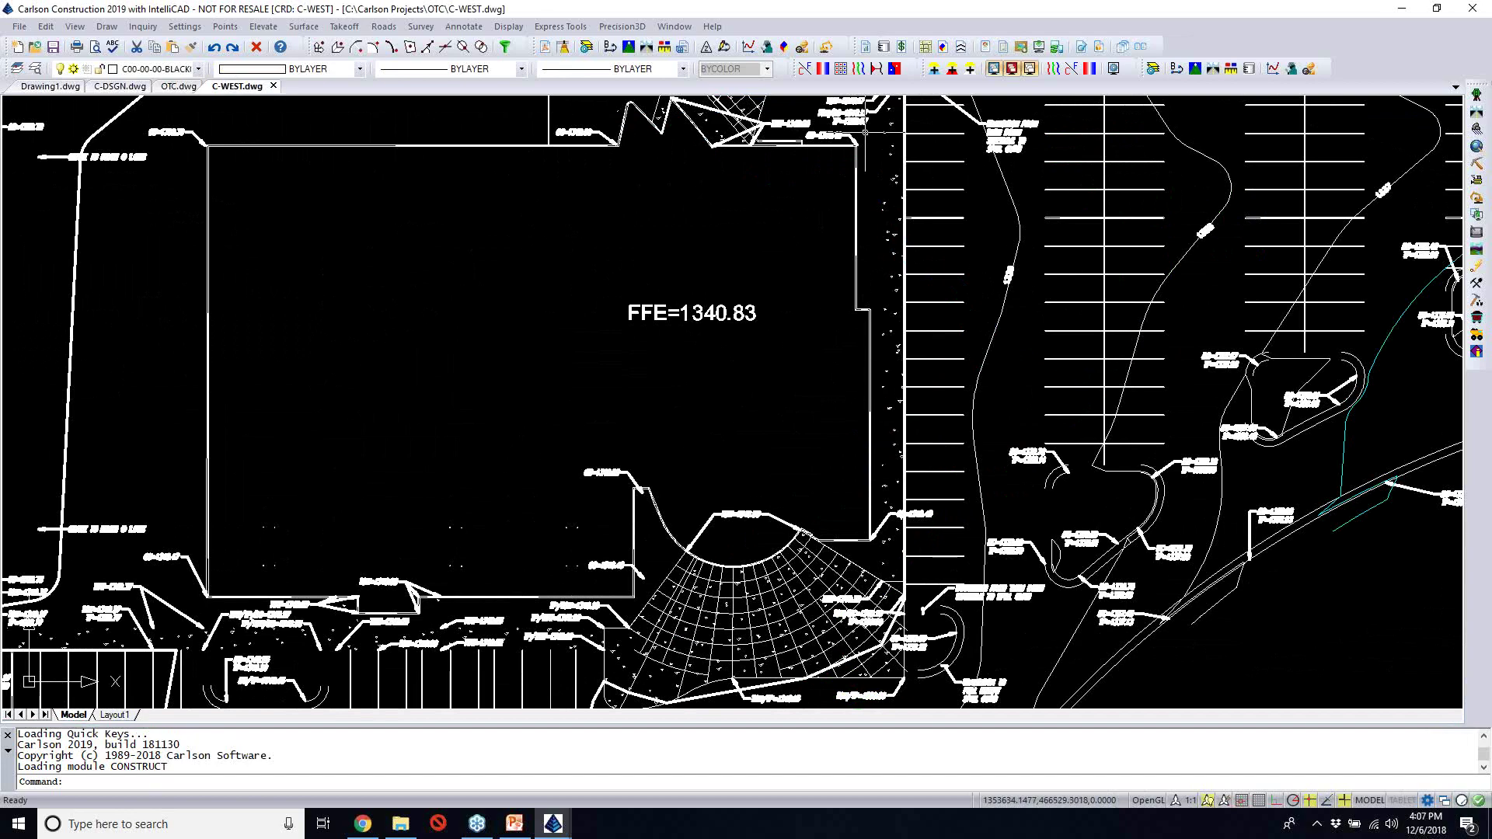
Purge all unused items from C-WEST.dwg, without confirming each item or purging nested items
scroll(865, 132, "up", 4)
scroll(865, 142, "up", 2)
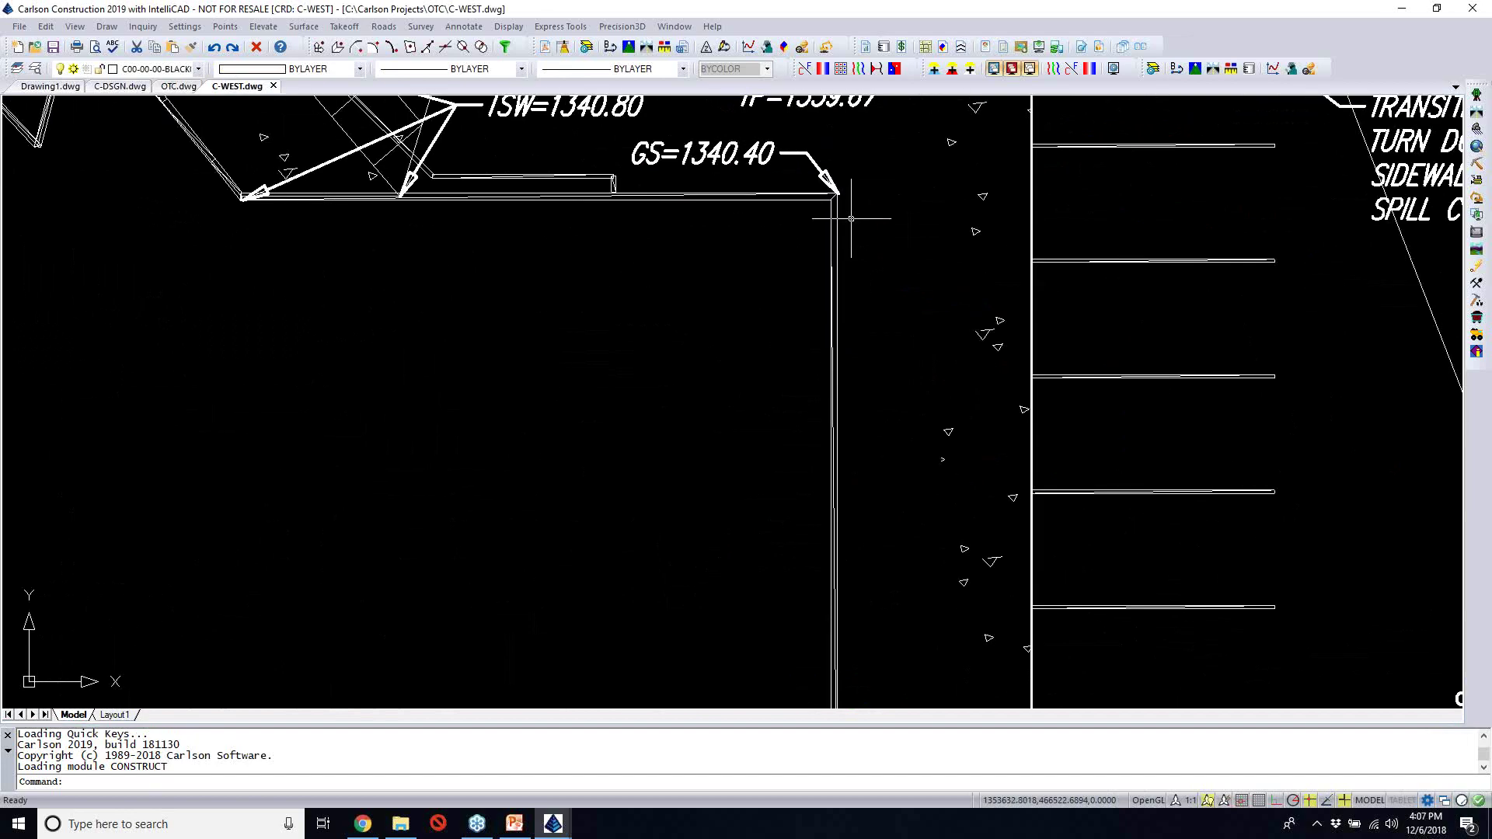
scroll(851, 220, "up", 2)
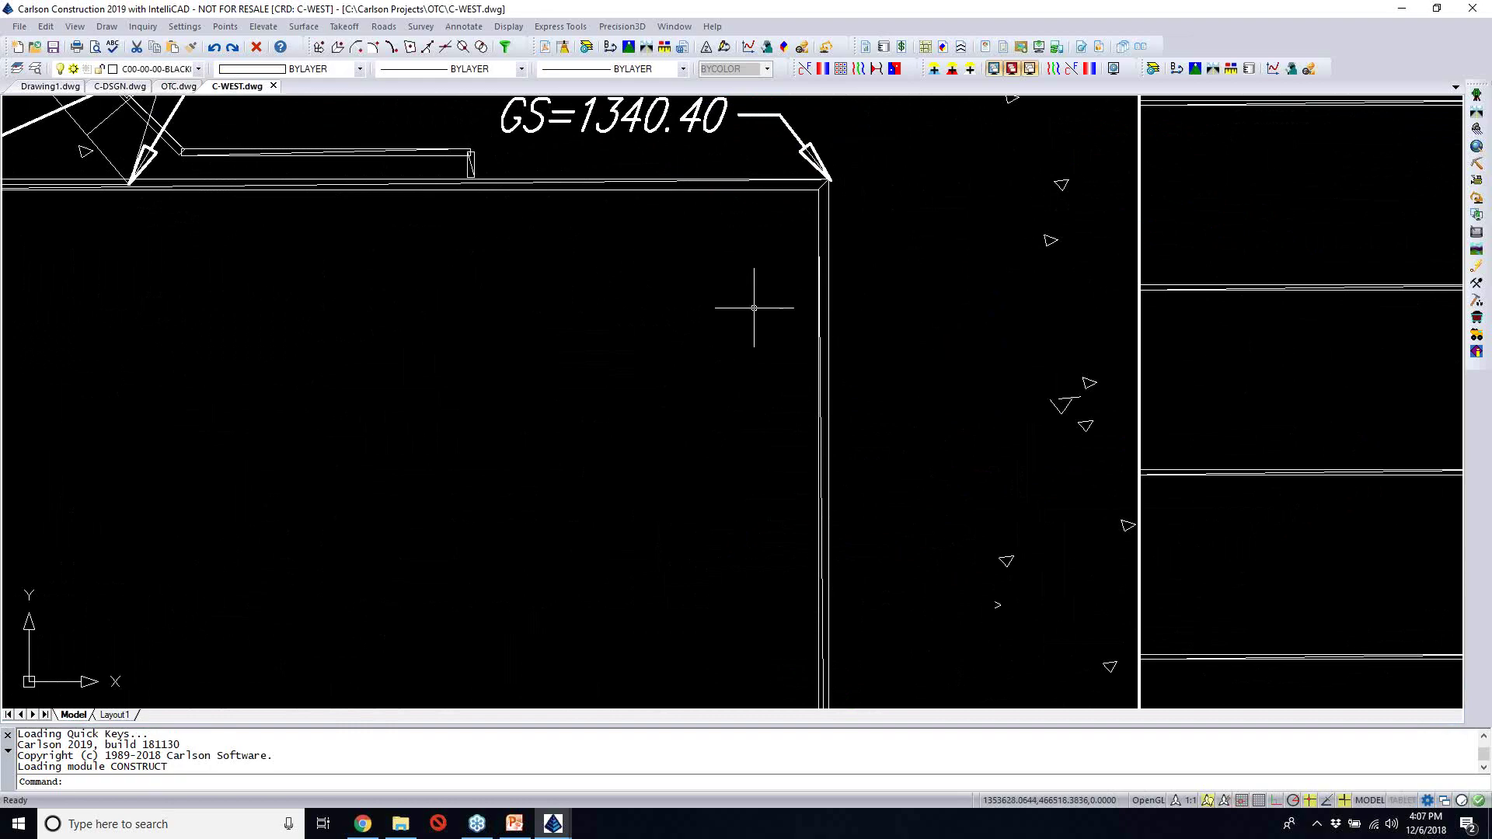
type("purge")
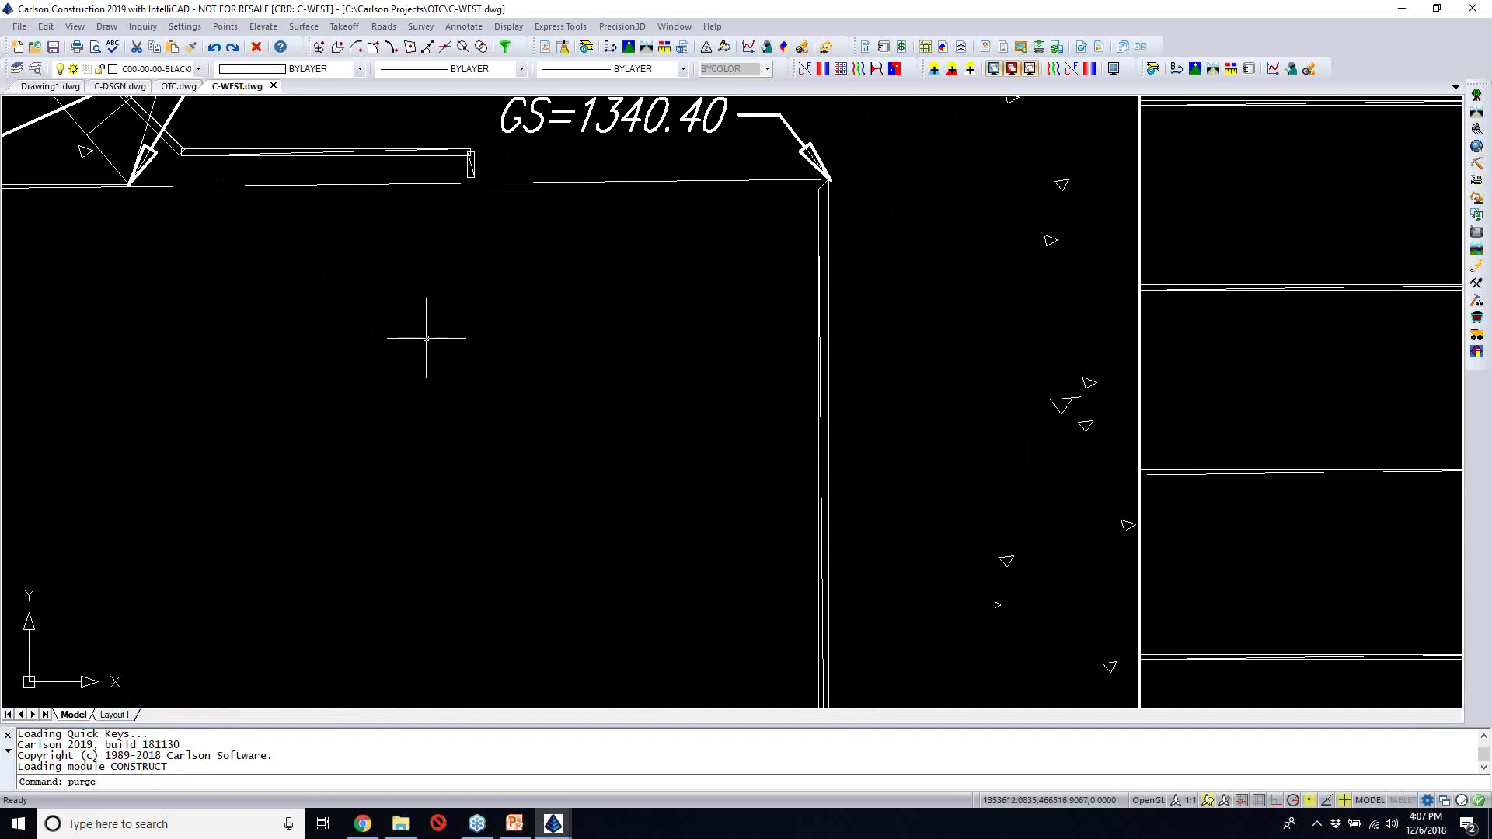
key("Return")
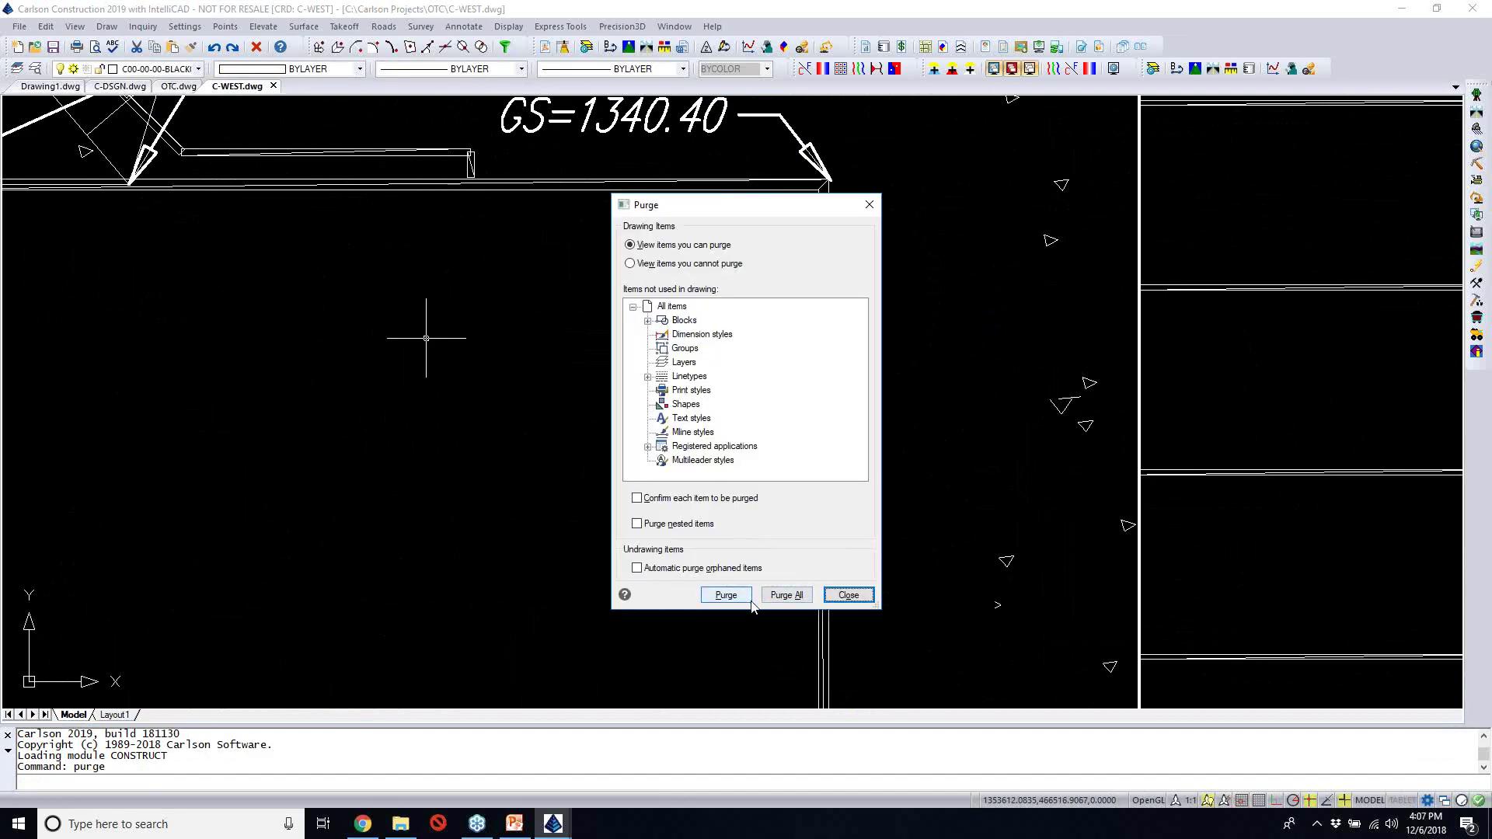
left_click(786, 595)
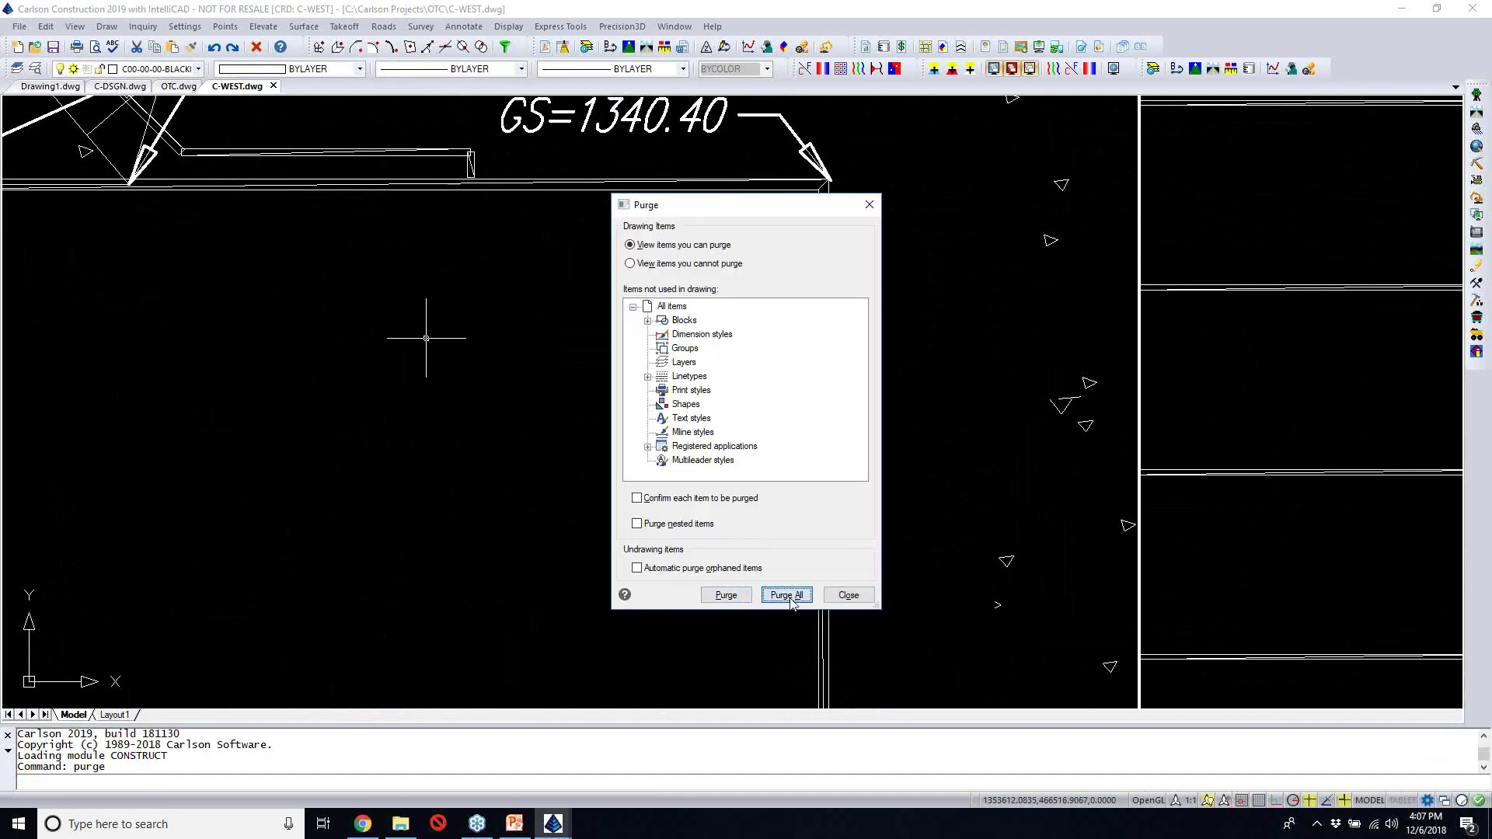
left_click(861, 596)
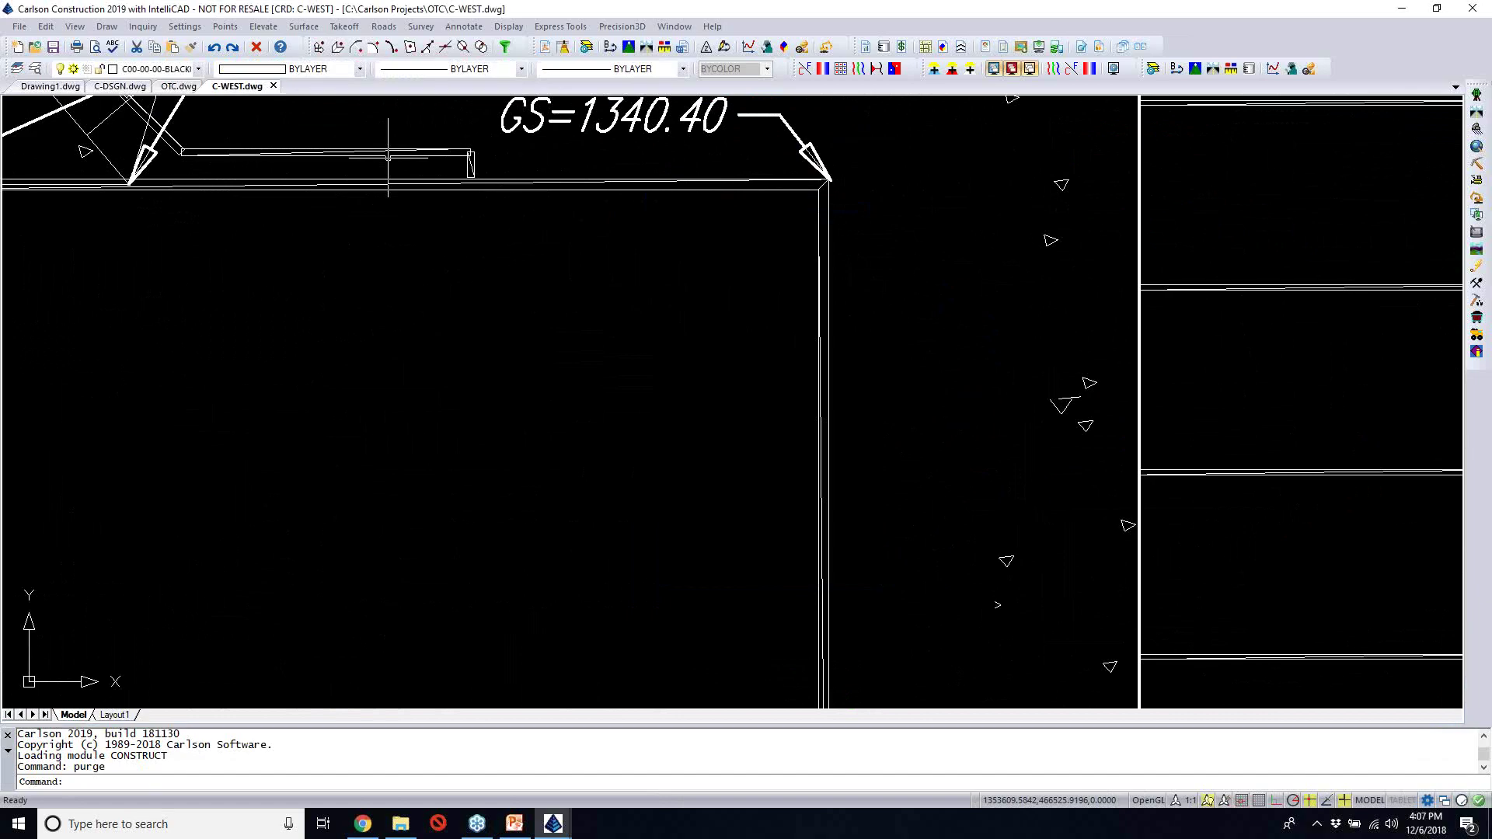
Isolate the layer of the building outline by selecting the wall line below the GS=1340.40 corner
left_click(74, 27)
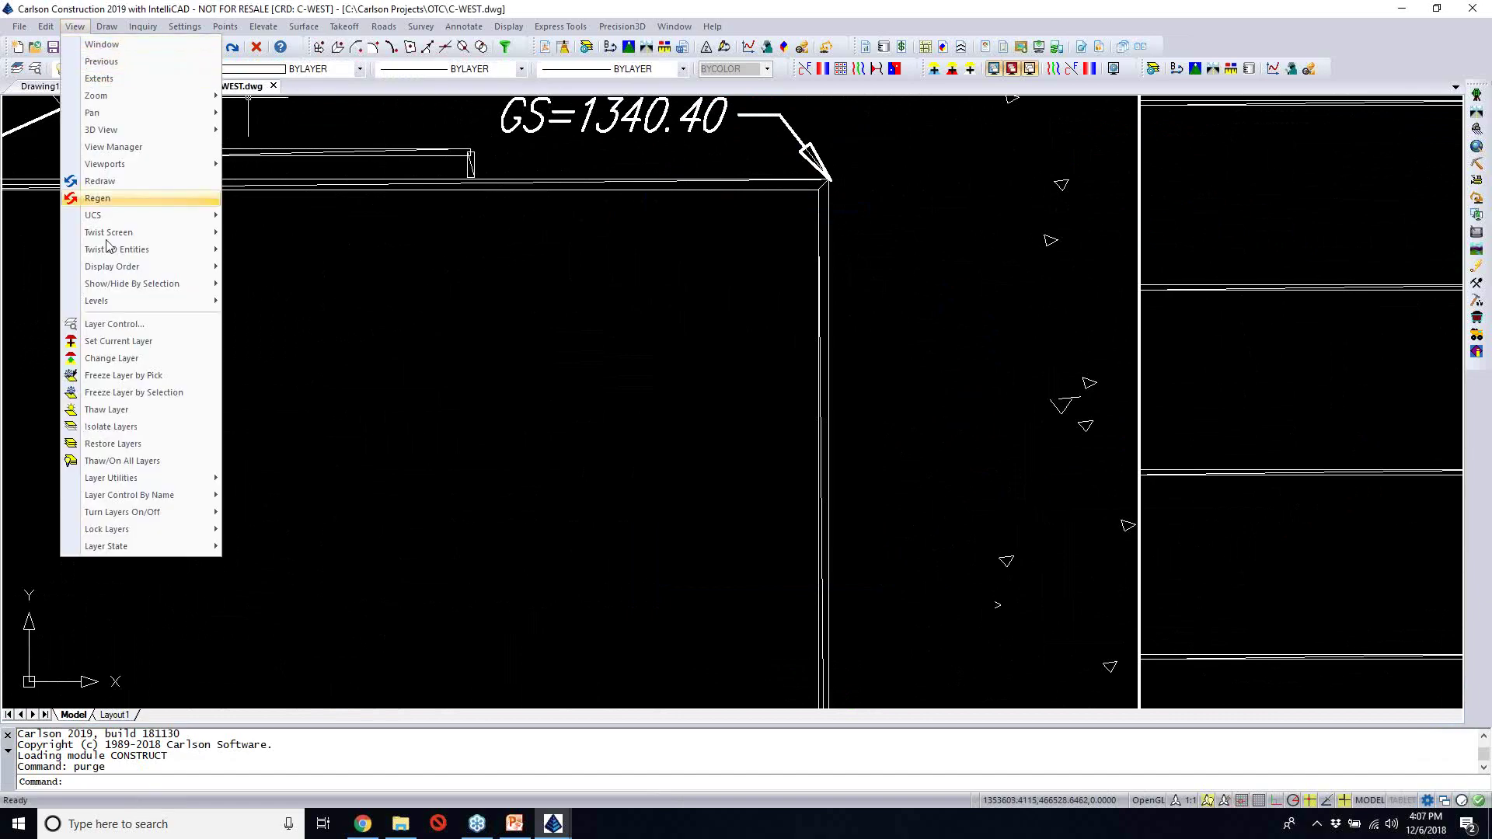
left_click(111, 427)
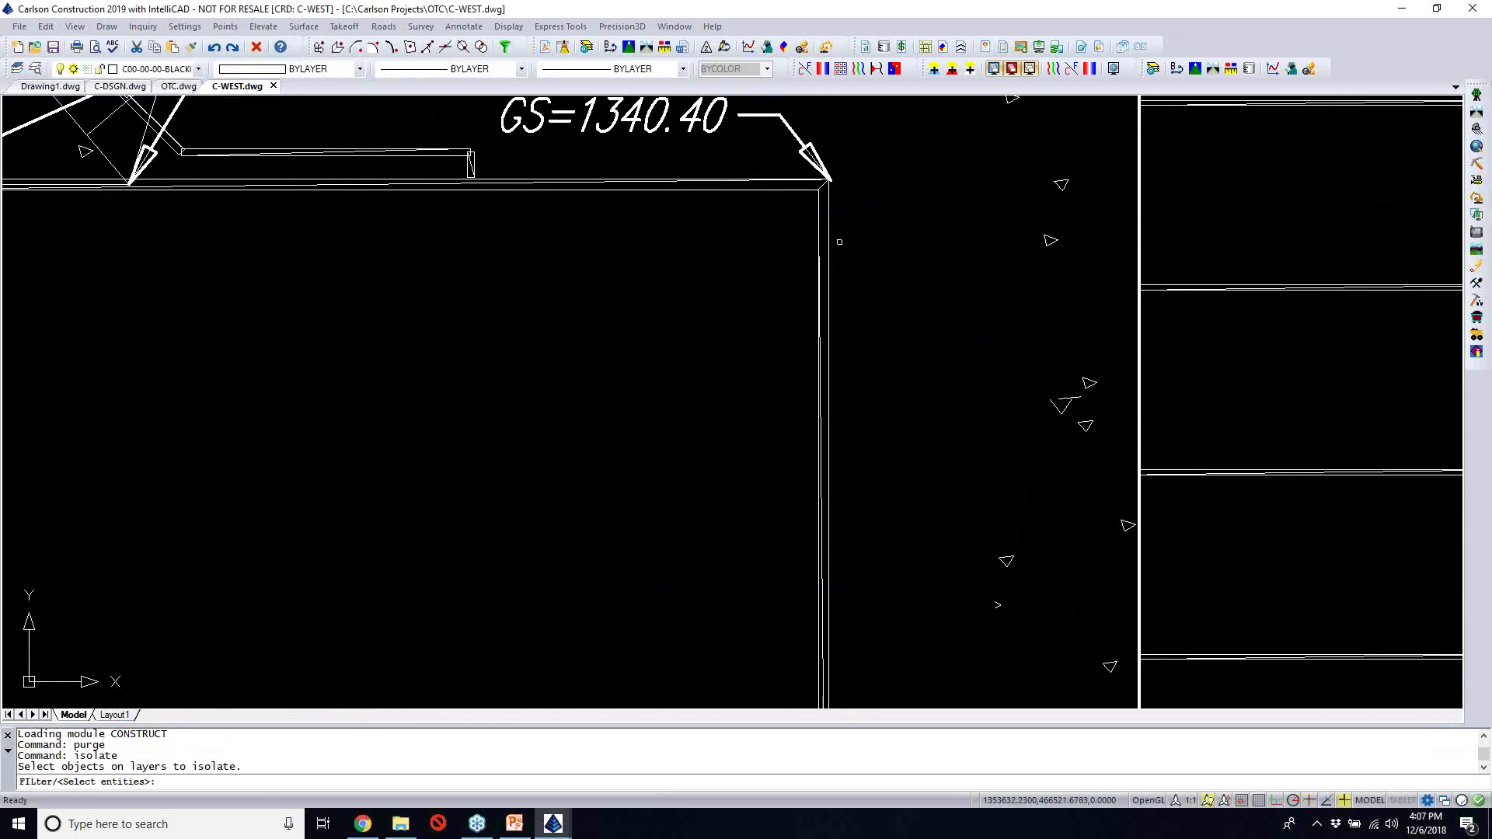
left_click(838, 225)
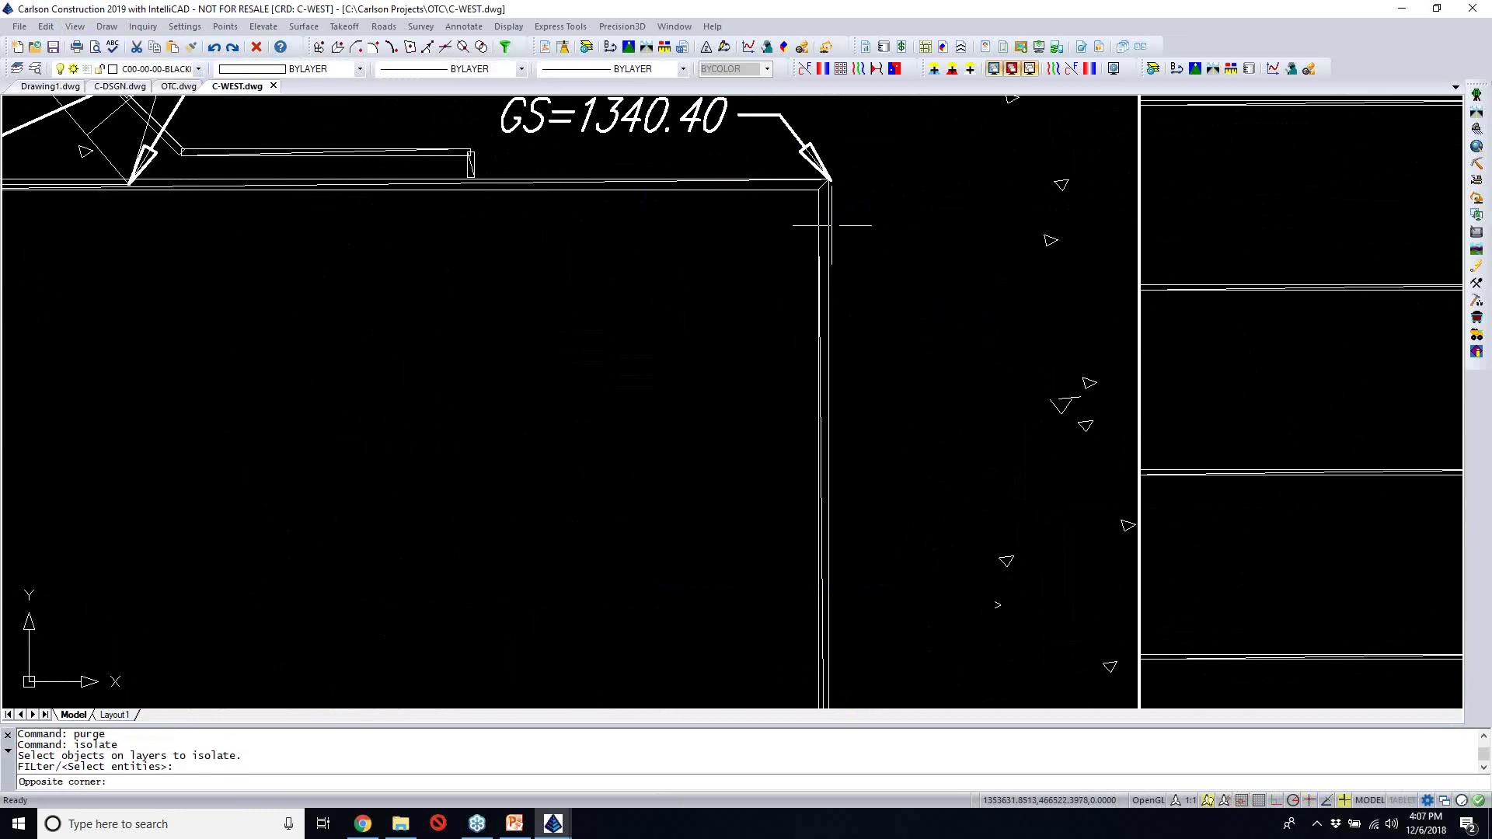
left_click(829, 230)
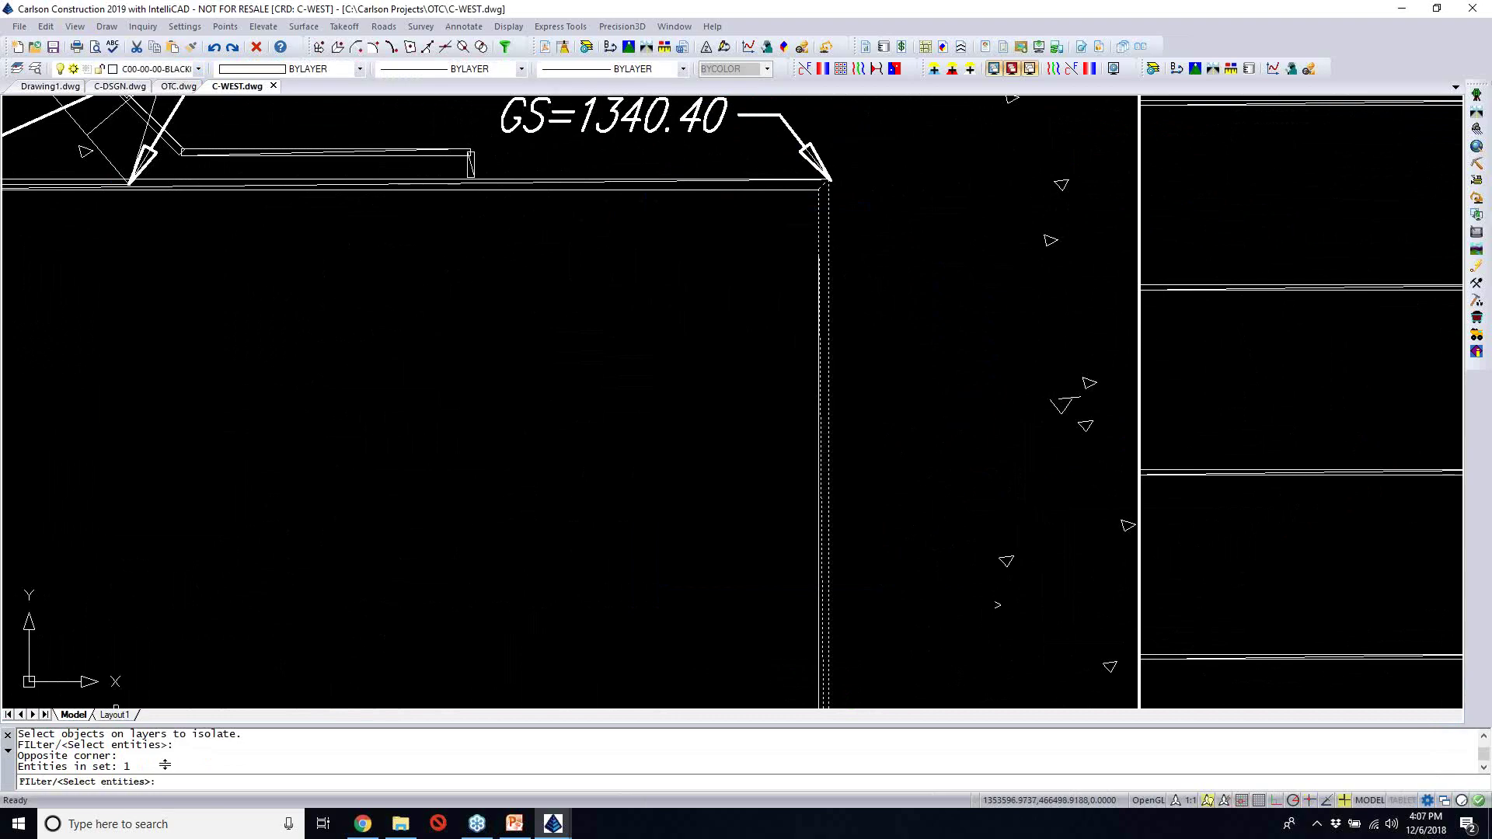
key("Return")
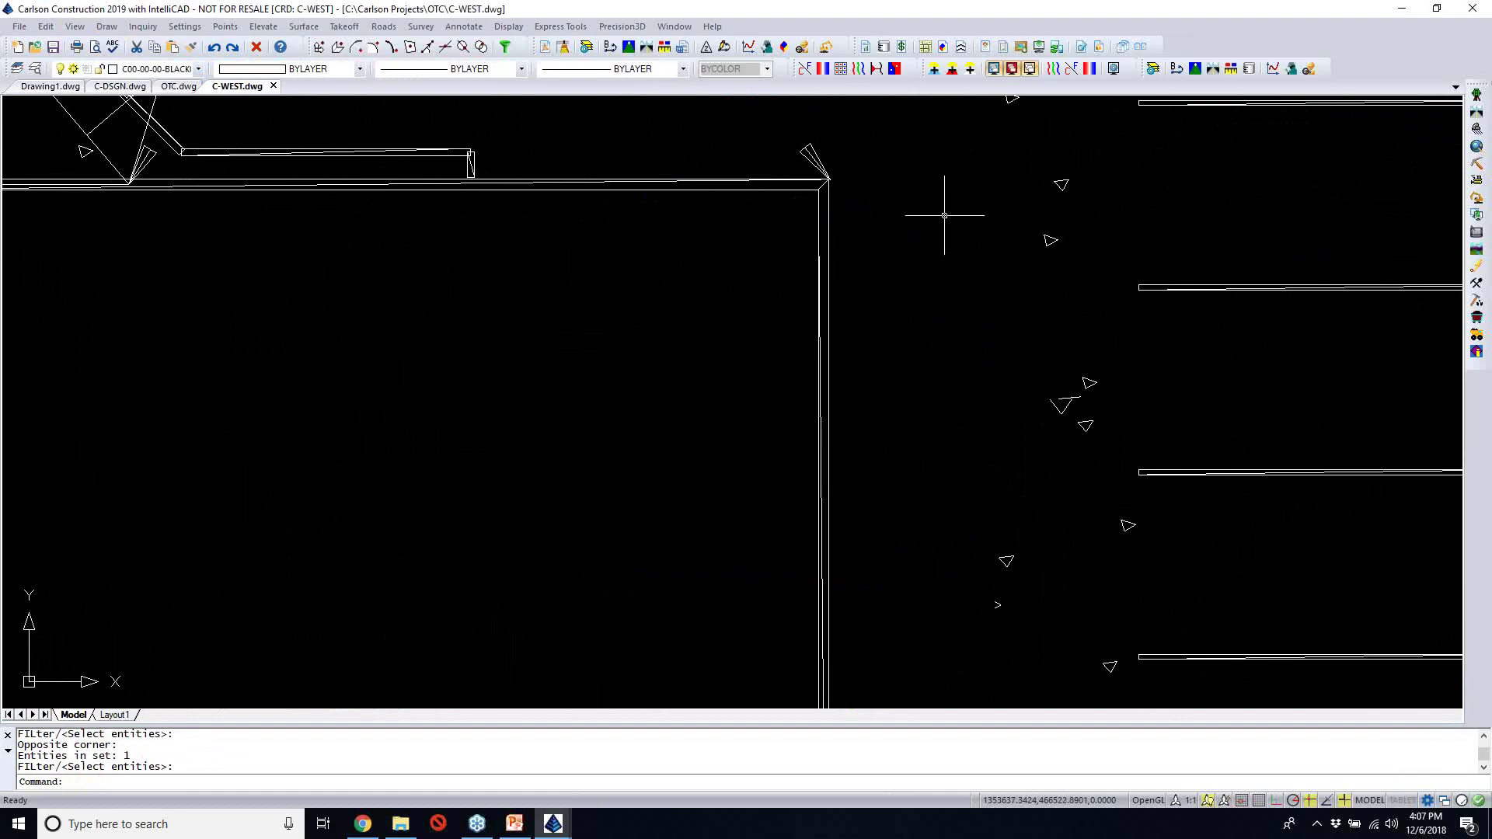
Examine how the building outline is drawn at the zigzag entry, the curved wall and the straight wall beside it
middle_click_drag(172, 254, 527, 552)
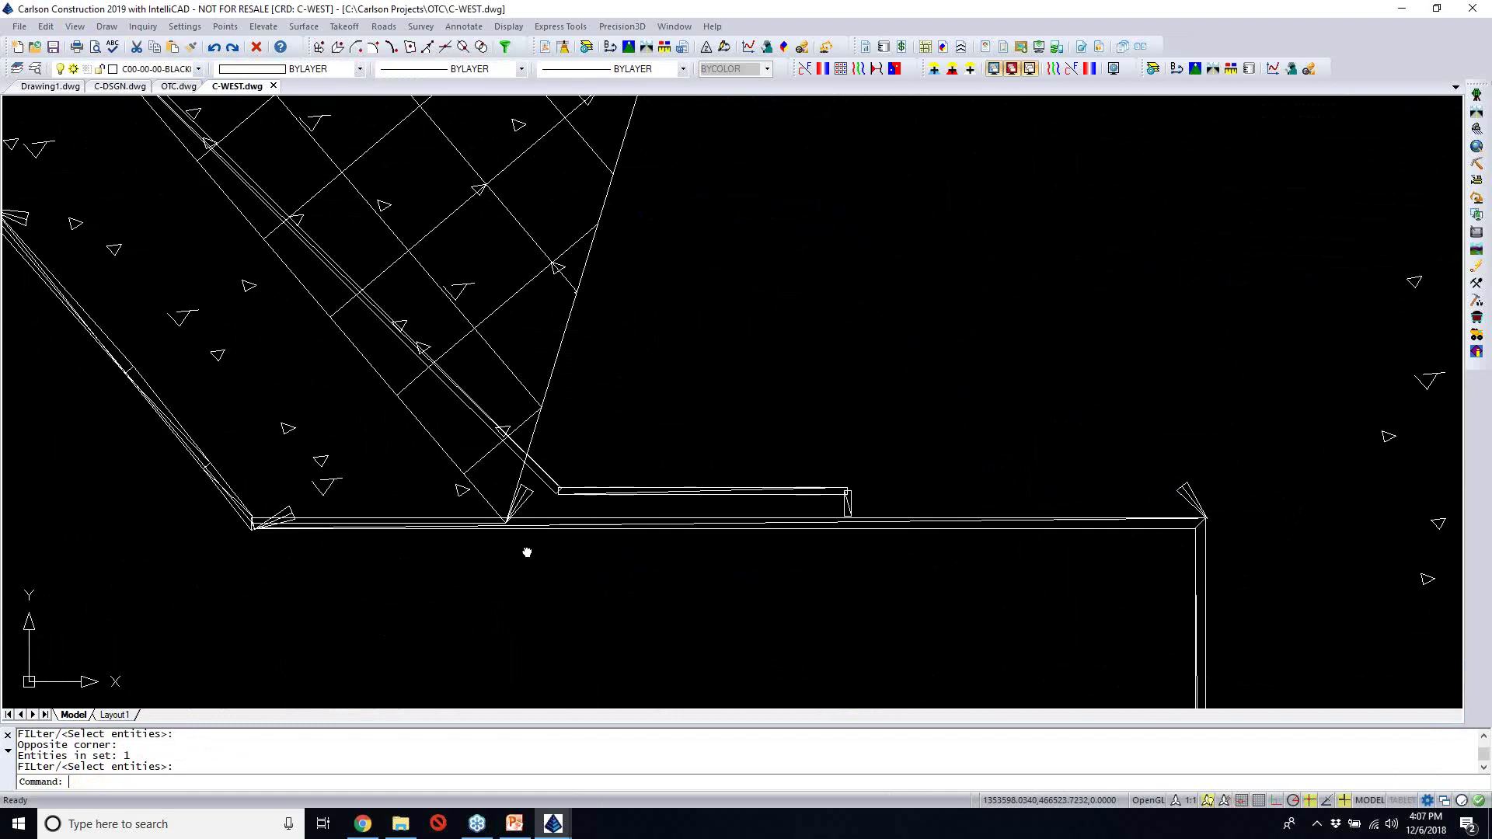
scroll(280, 316, "down", 4)
middle_click_drag(280, 317, 671, 247)
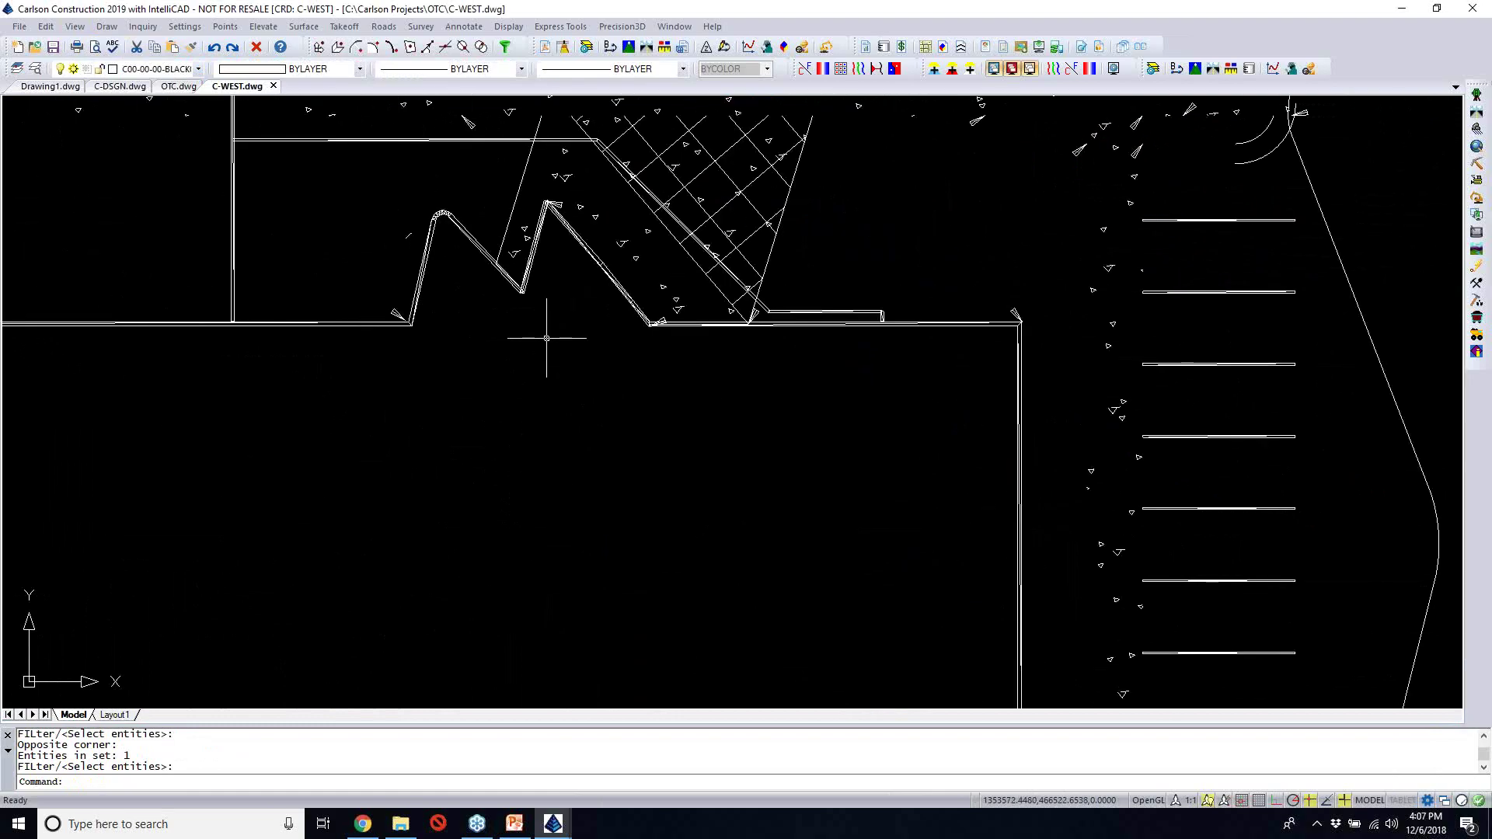
scroll(547, 338, "down", 3)
middle_click_drag(554, 286, 623, 90)
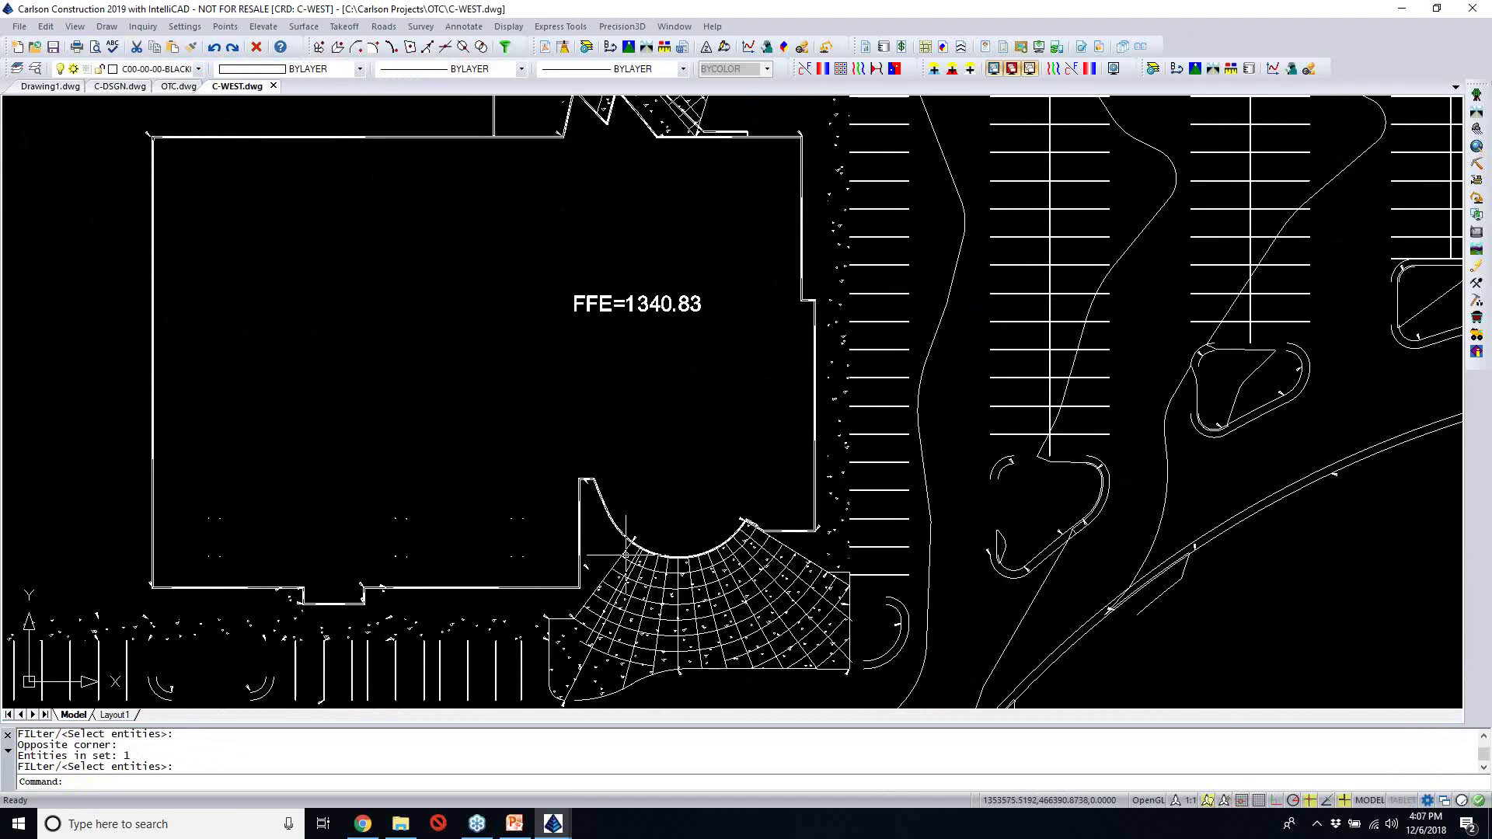
scroll(625, 554, "up", 3)
scroll(624, 547, "up", 3)
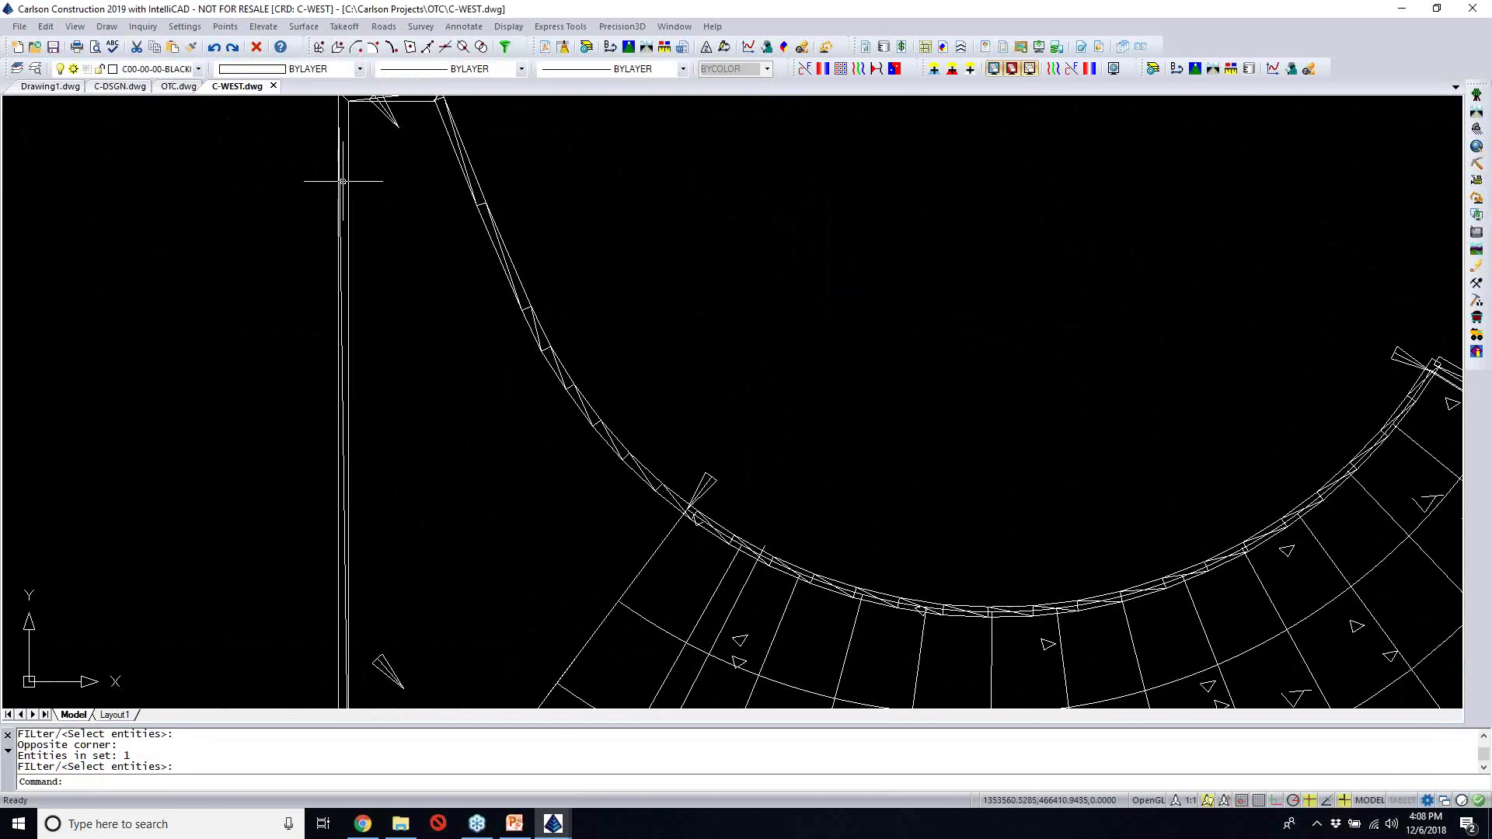
scroll(343, 181, "down", 5)
scroll(343, 181, "up", 5)
mouse_move(504, 370)
middle_mouse_down()
mouse_move(535, 296)
mouse_move(855, 255)
middle_mouse_up()
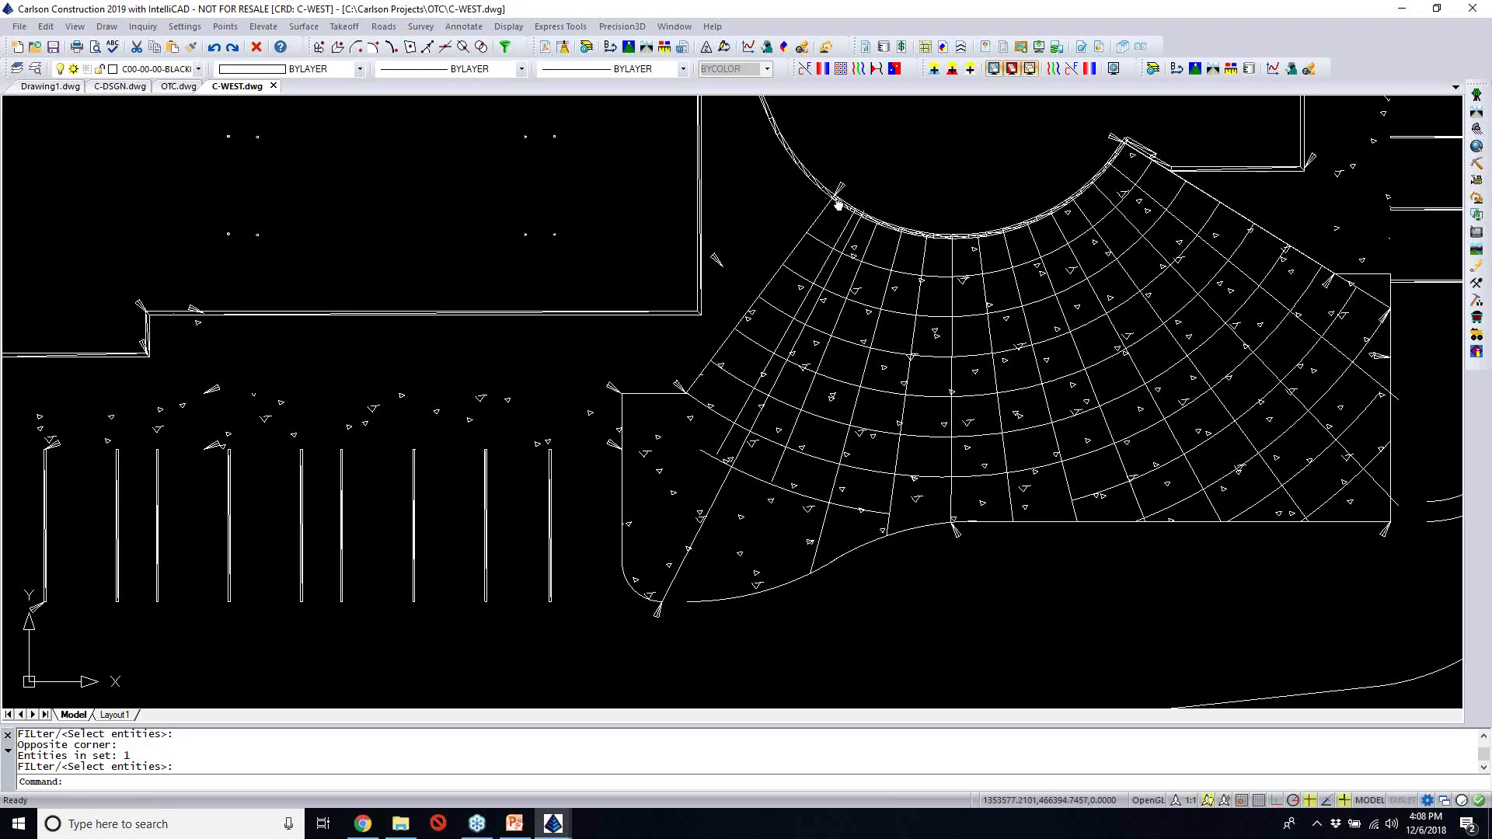
middle_click_drag(842, 213, 911, 331)
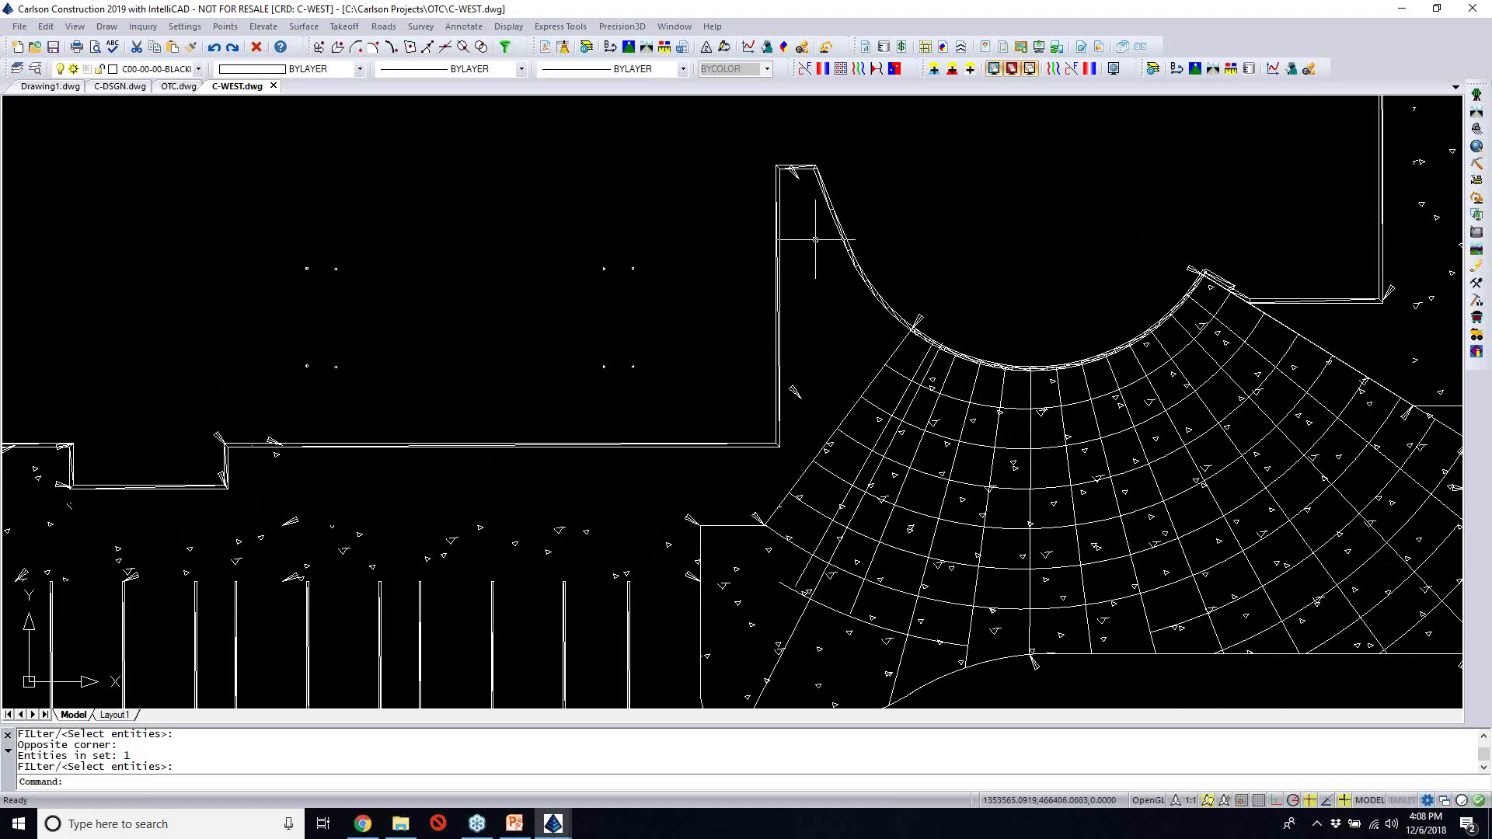
left_click(777, 323)
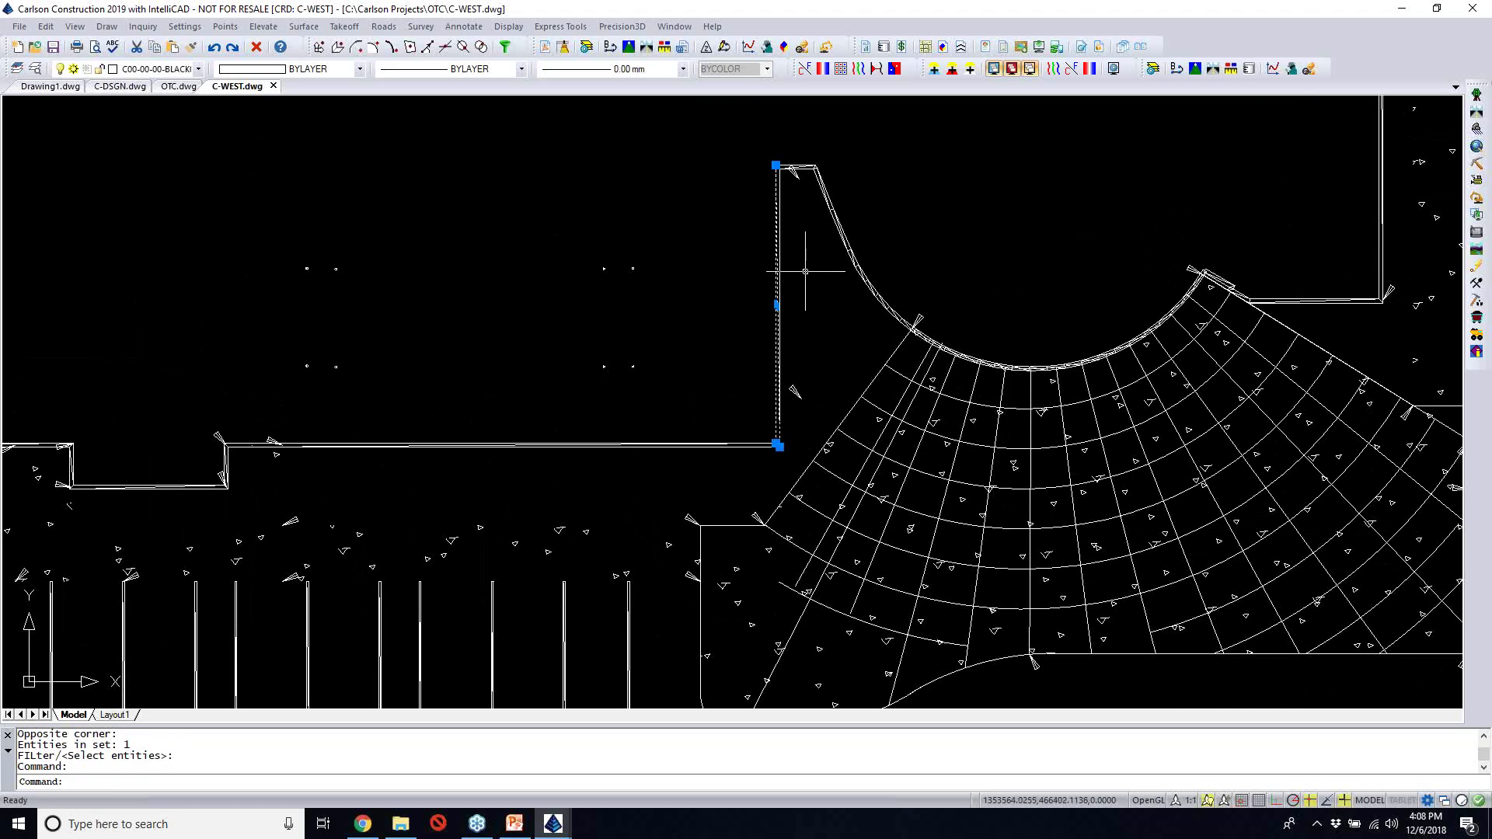
key("Escape")
key("Escape")
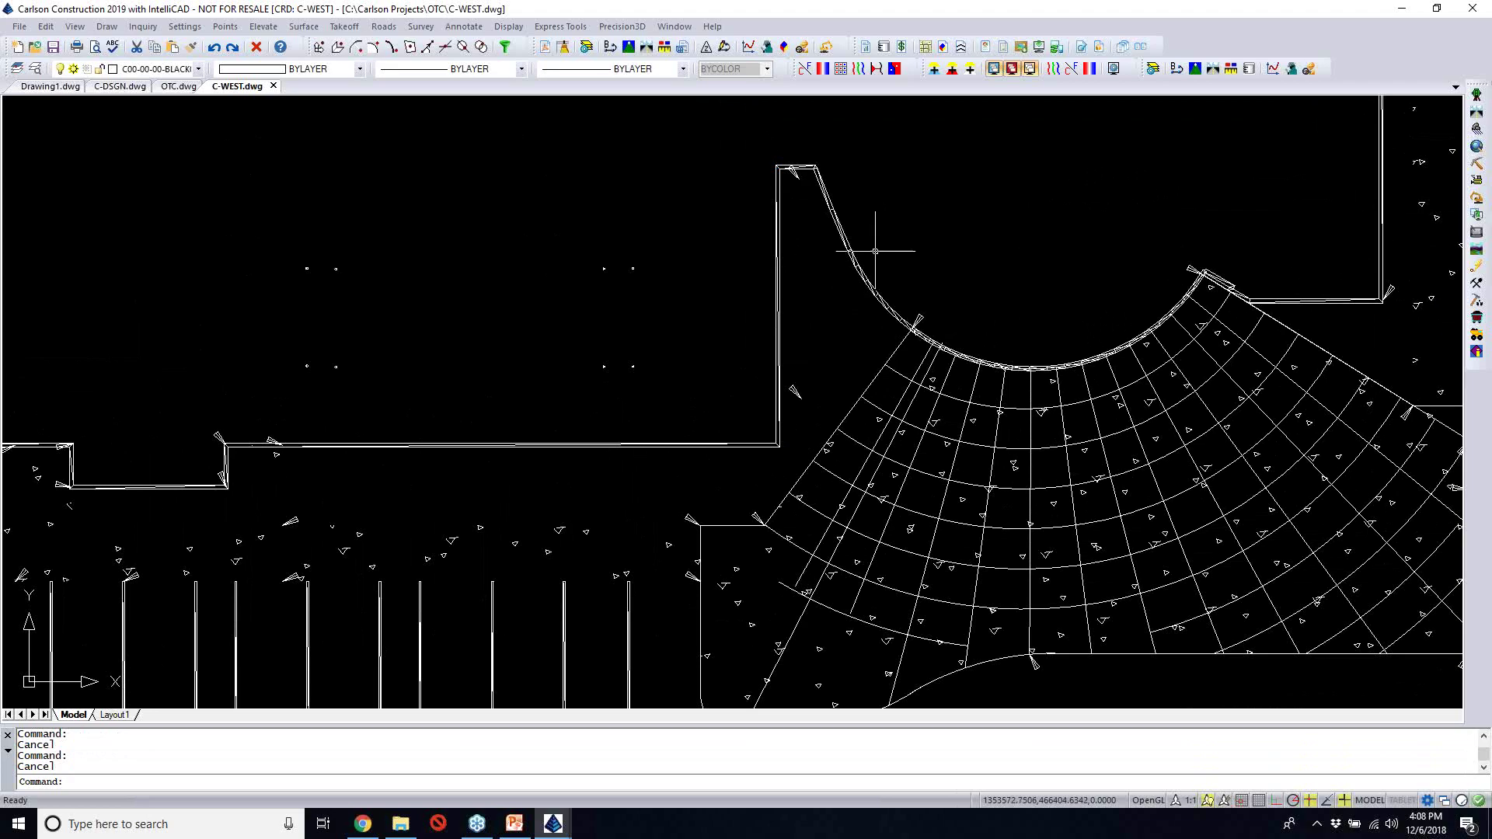
middle_click_drag(856, 275, 716, 359)
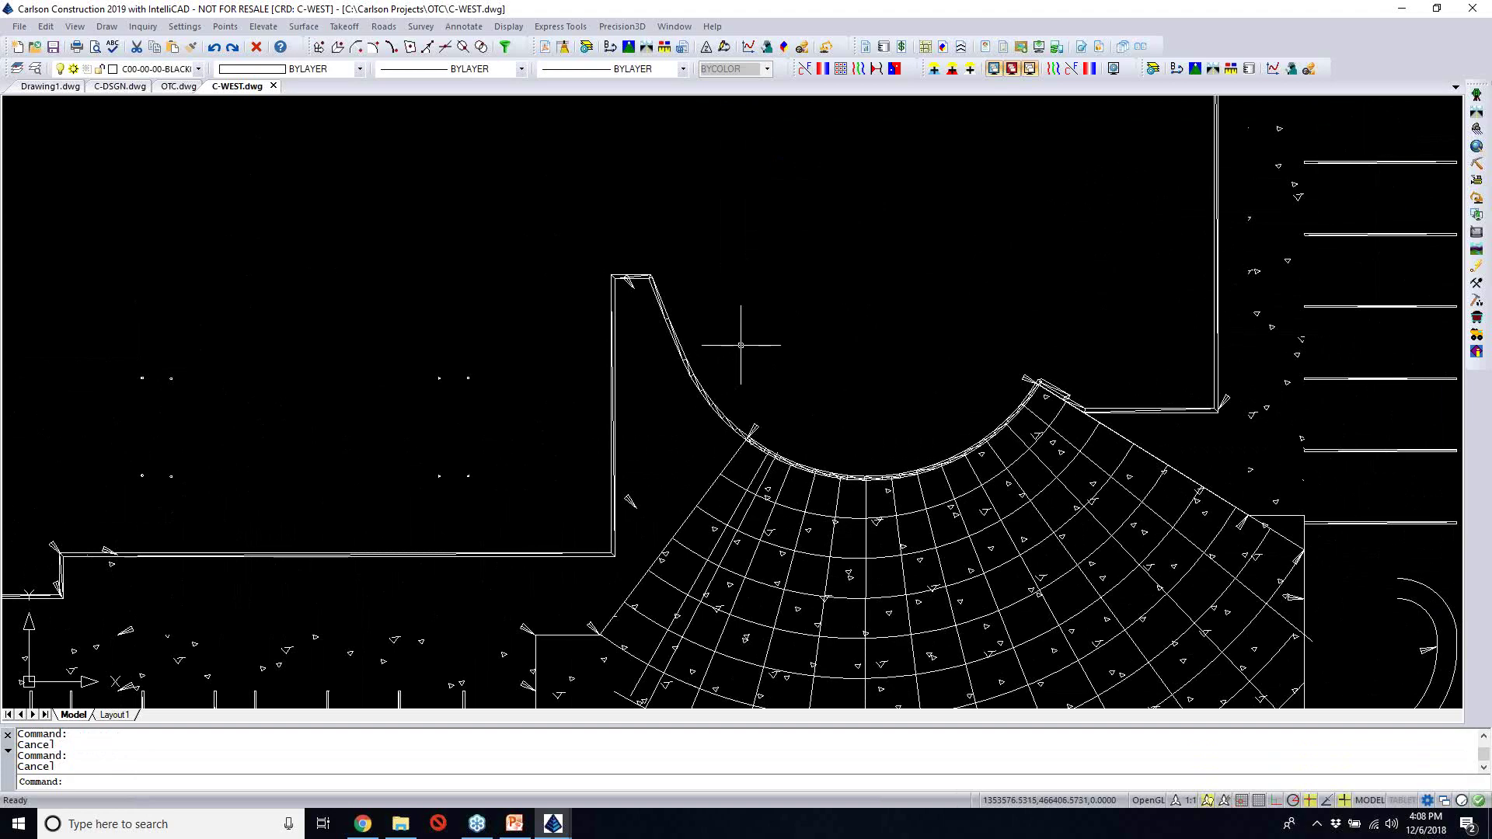
Turn on and thaw all layers in C-WEST.dwg
scroll(741, 344, "down", 5)
scroll(857, 496, "up", 2)
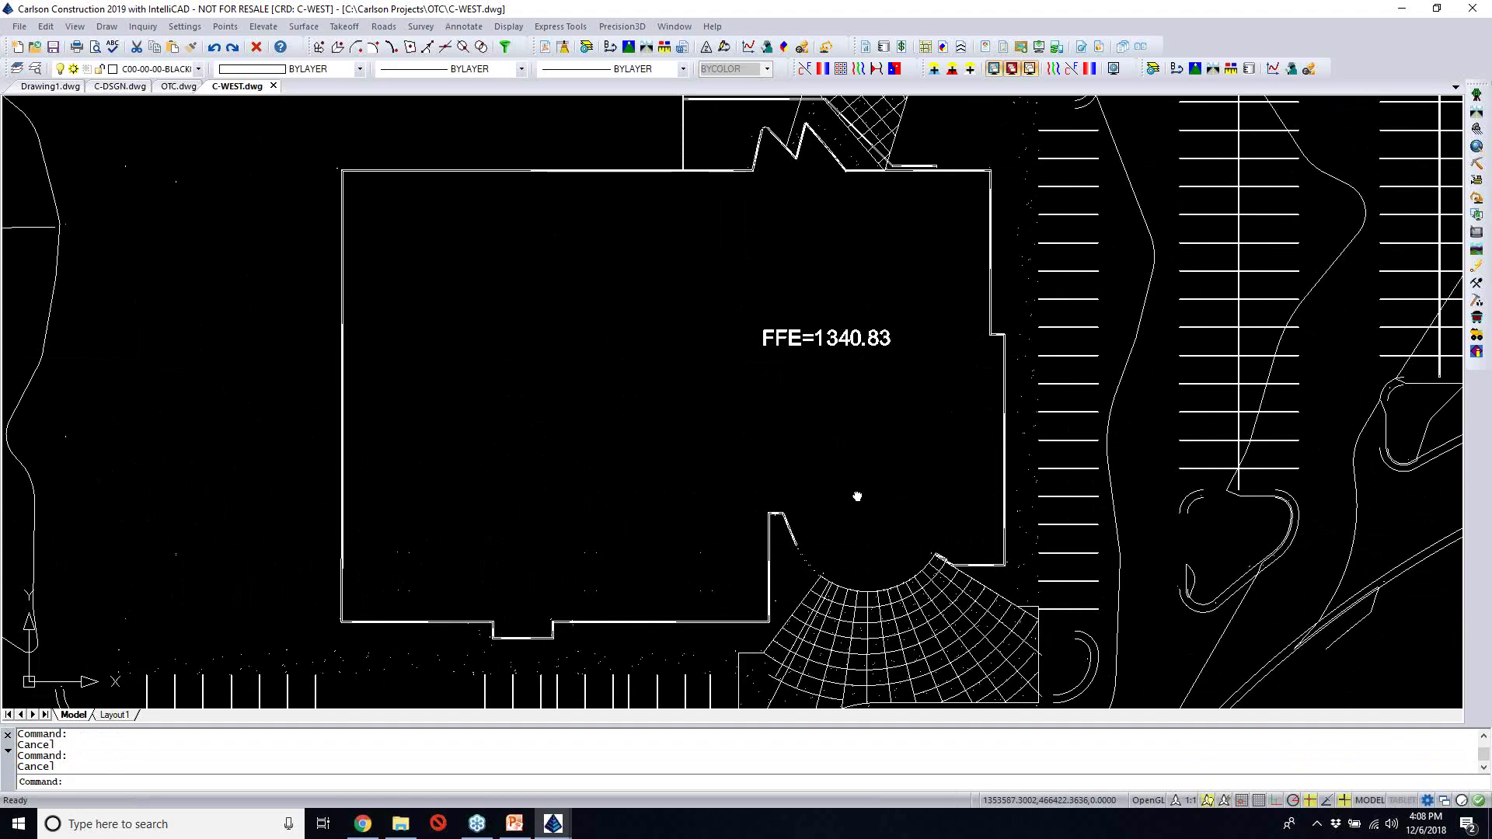
left_click(75, 27)
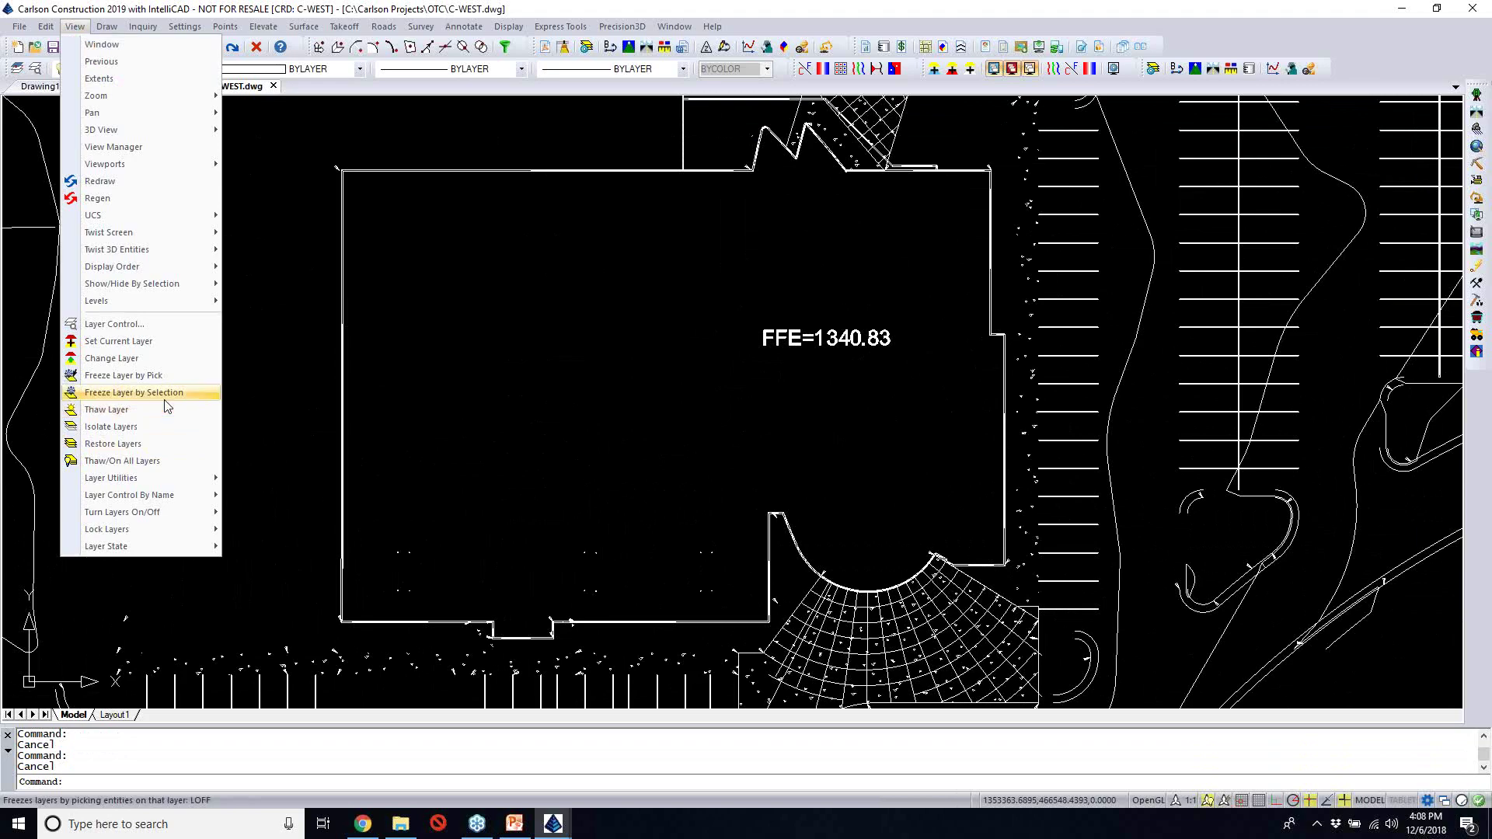
left_click(163, 463)
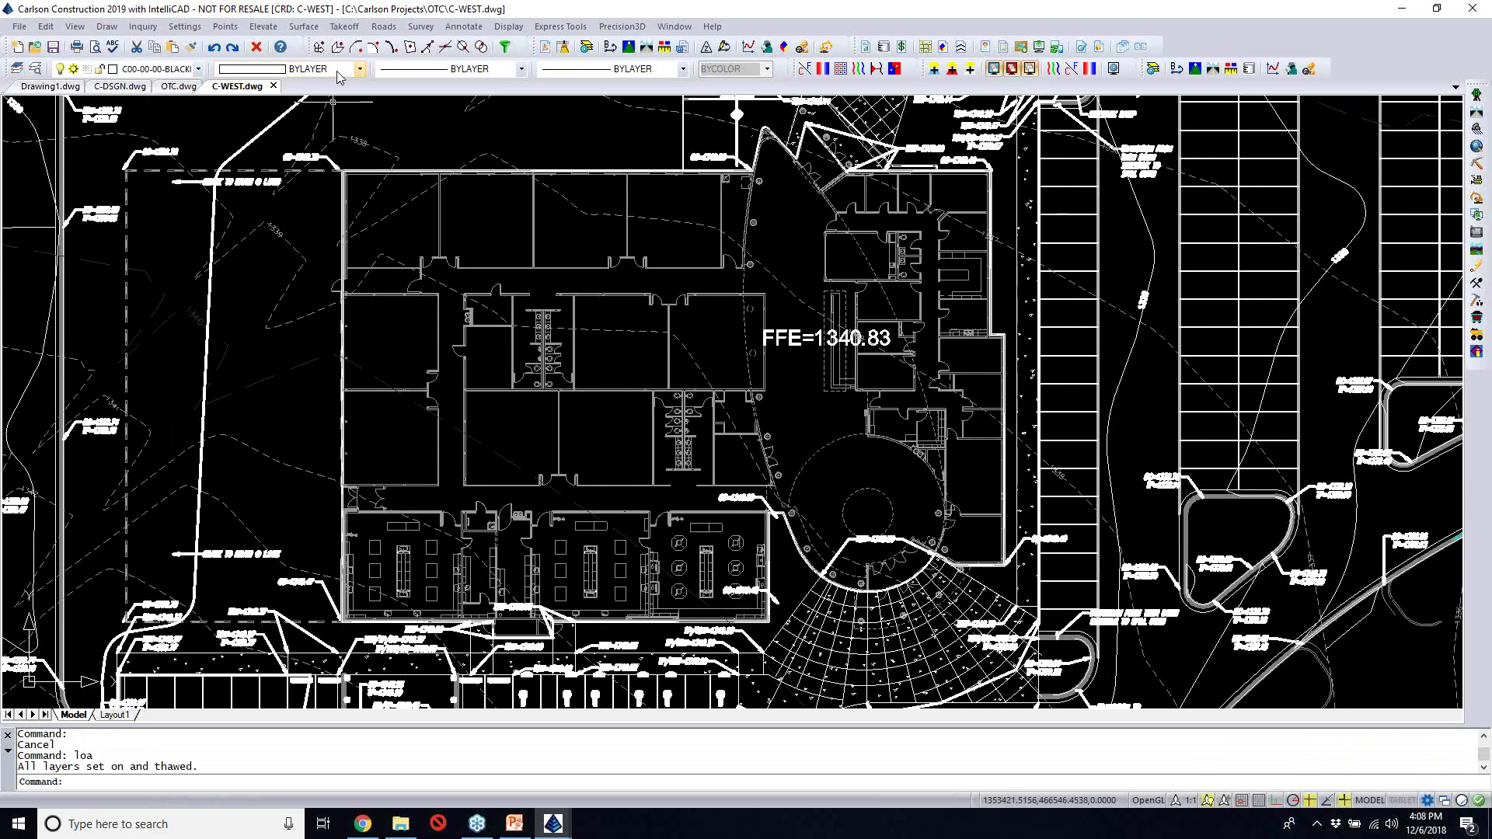
left_click(344, 26)
mouse_move(376, 24)
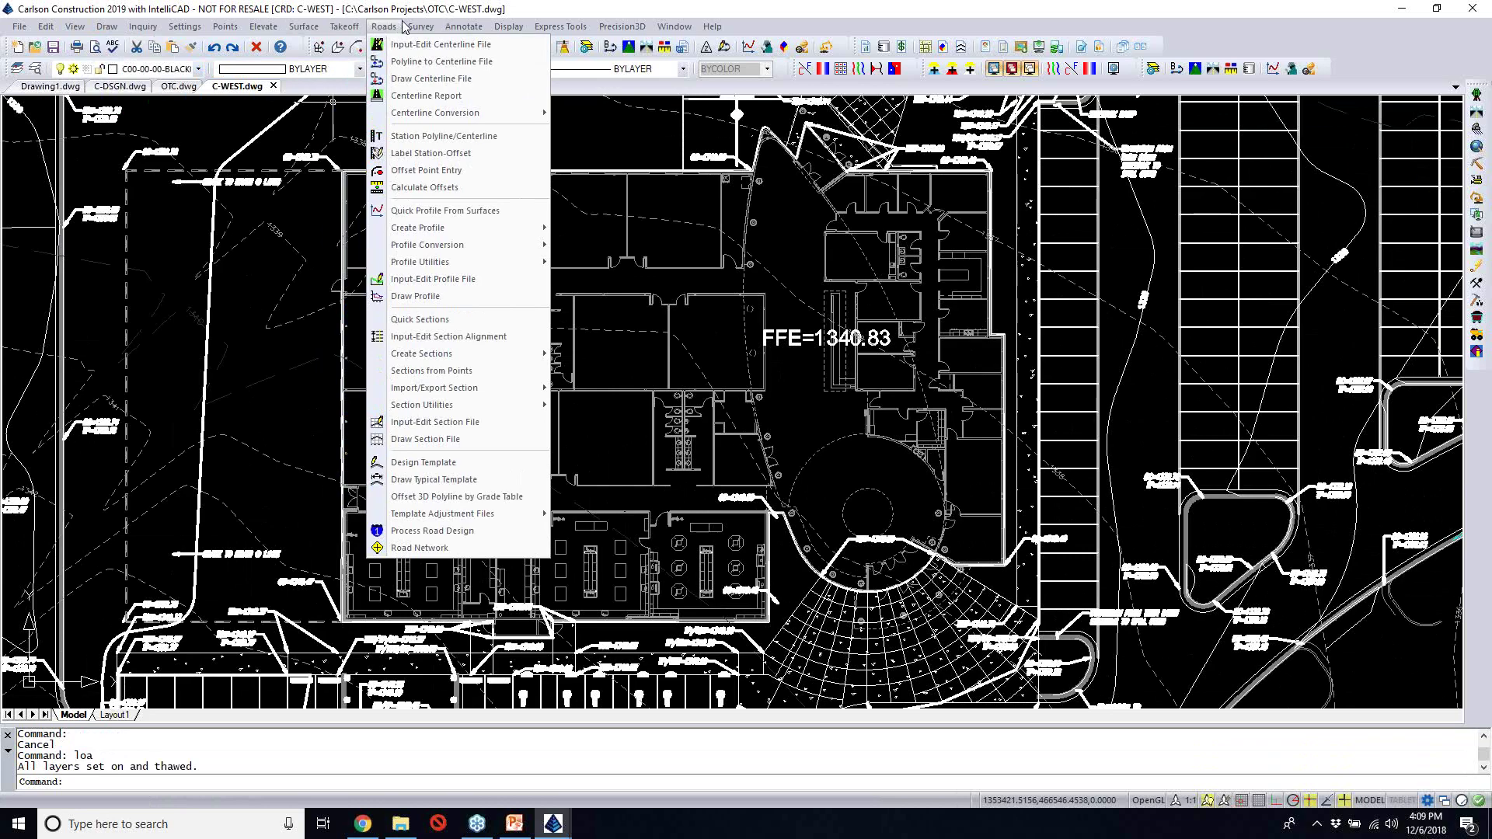
left_click(410, 27)
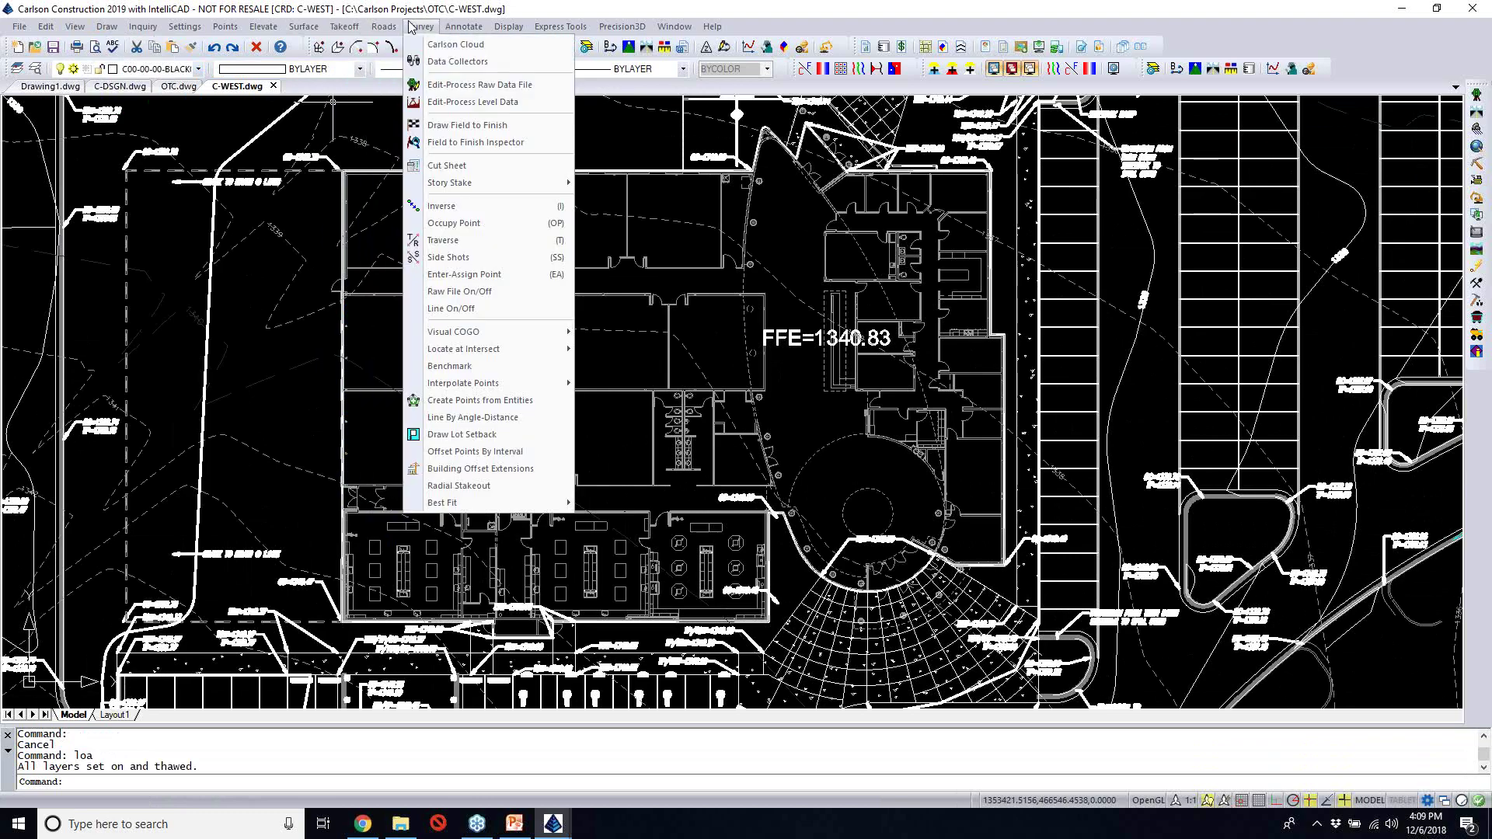
mouse_move(293, 30)
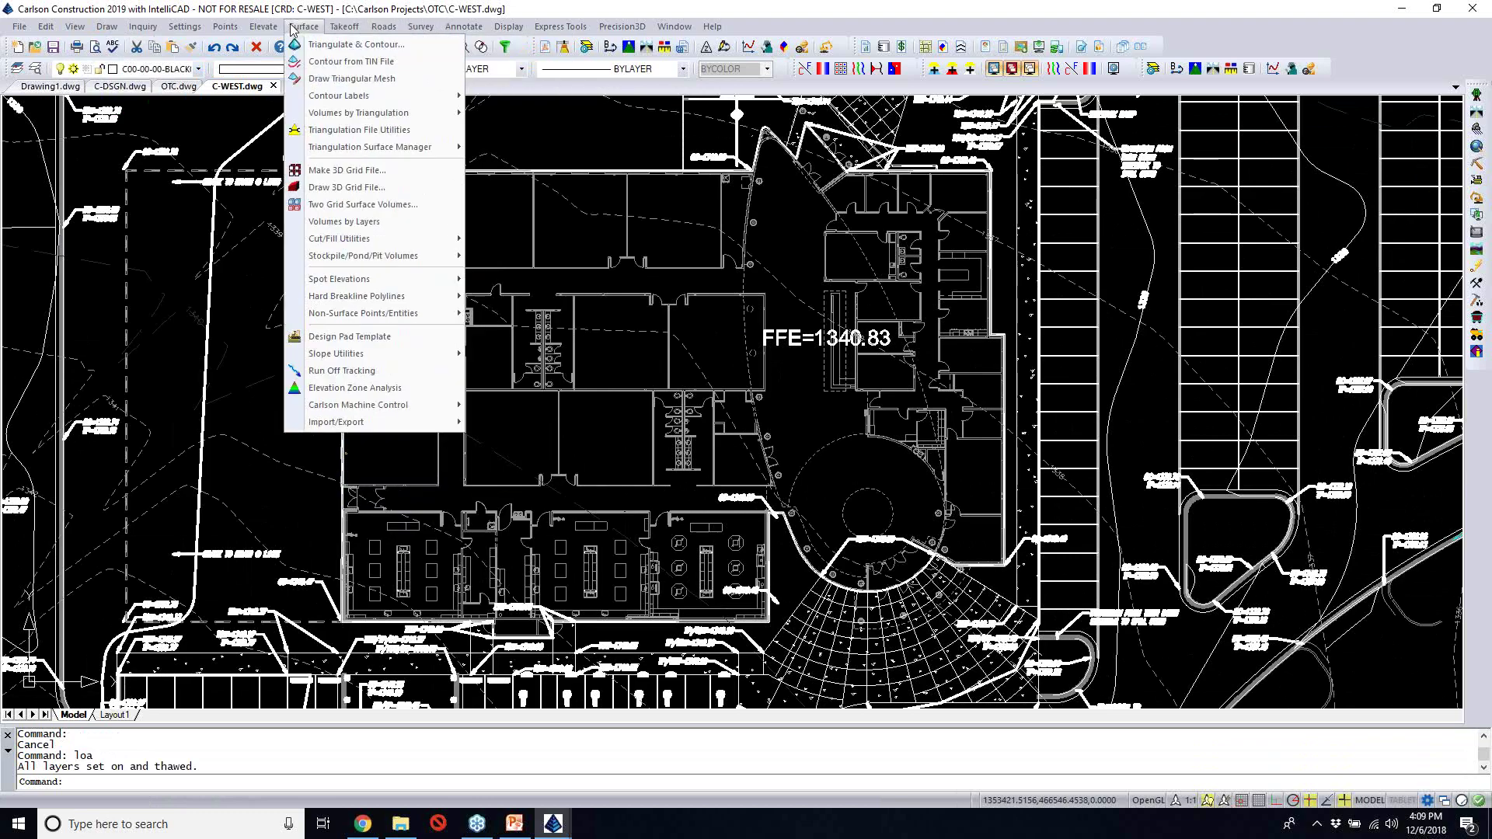
mouse_move(369, 27)
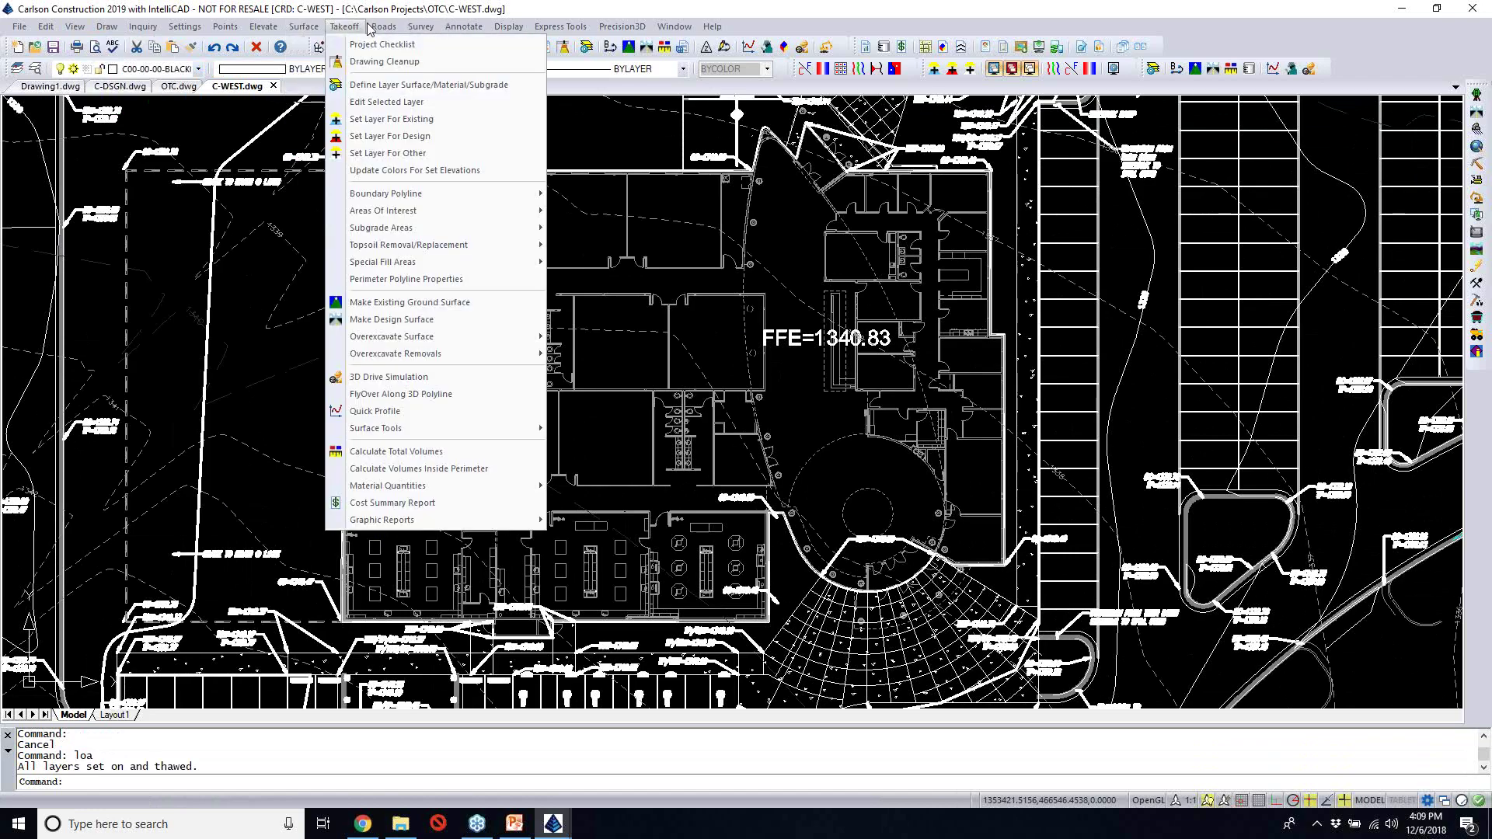